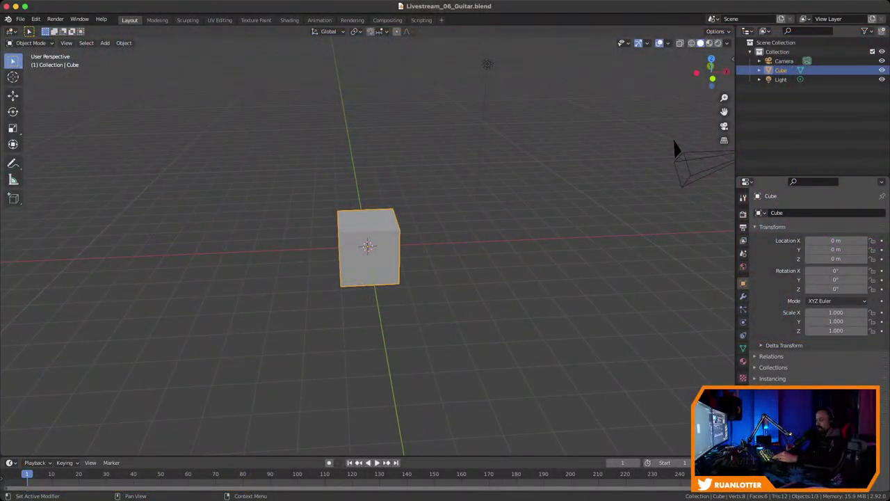
Delete all the default objects from the scene: the cube, the camera and the light
mouse_move(367, 246)
middle_mouse_down()
mouse_move(421, 245)
mouse_move(475, 226)
mouse_move(416, 243)
mouse_move(361, 235)
middle_mouse_up()
scroll(367, 246, "down", 2)
middle_click_drag(417, 292, 445, 267)
key("a")
key("x")
key("Return")
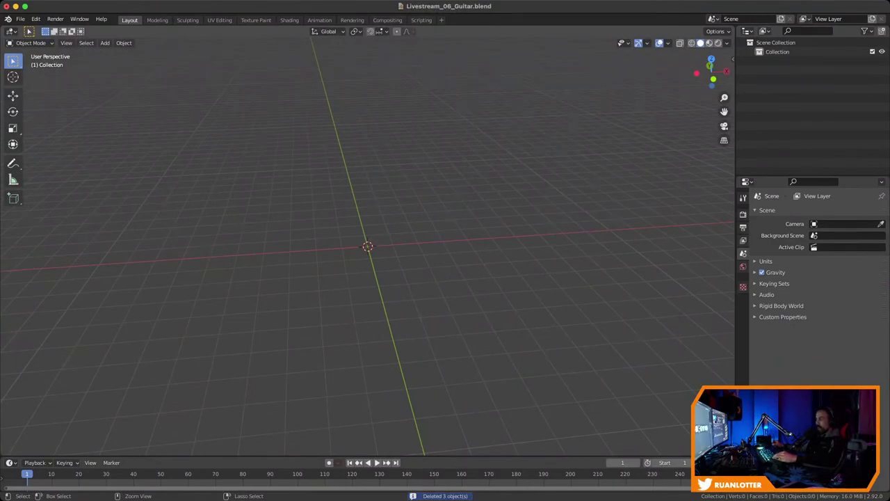
Import Guitar.jpg as a reference image and move it freely to about X 0.49 m, Y 0.46 m, Z 1.02 m
left_click_drag(889, 95, 362, 96)
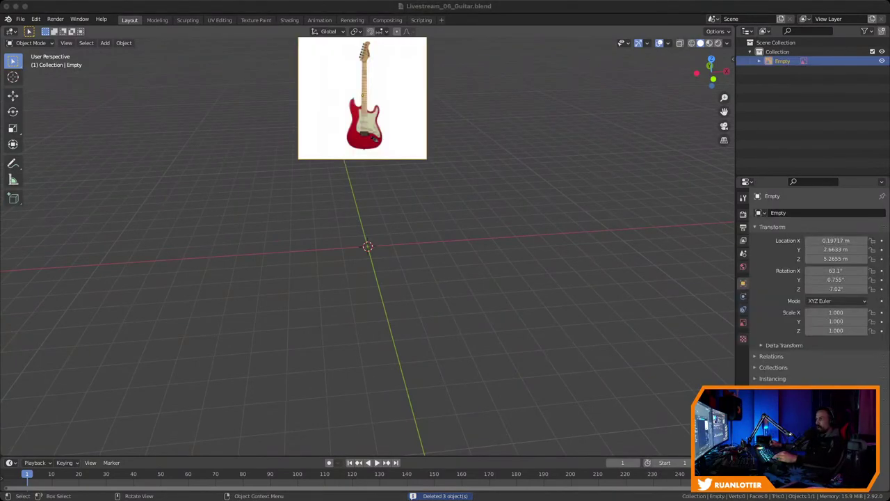
key("g")
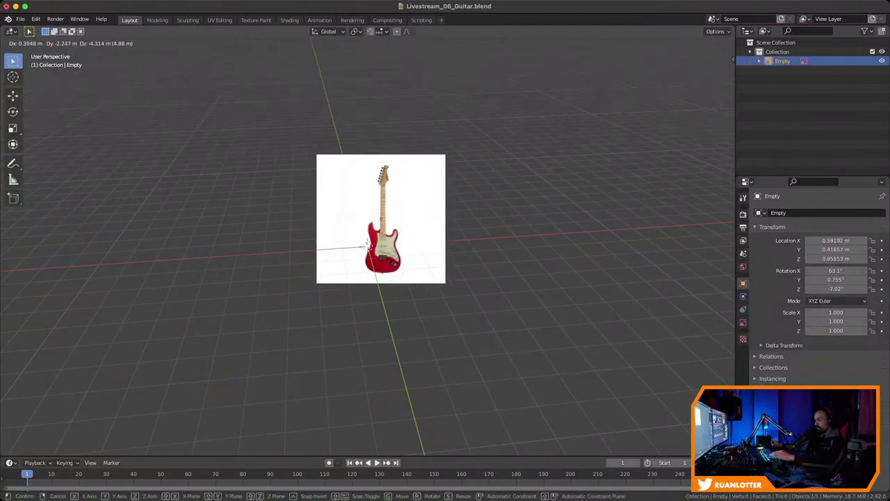
left_click(379, 216)
middle_click_drag(379, 217, 379, 104, "ctrl")
scroll(377, 218, "down", 5)
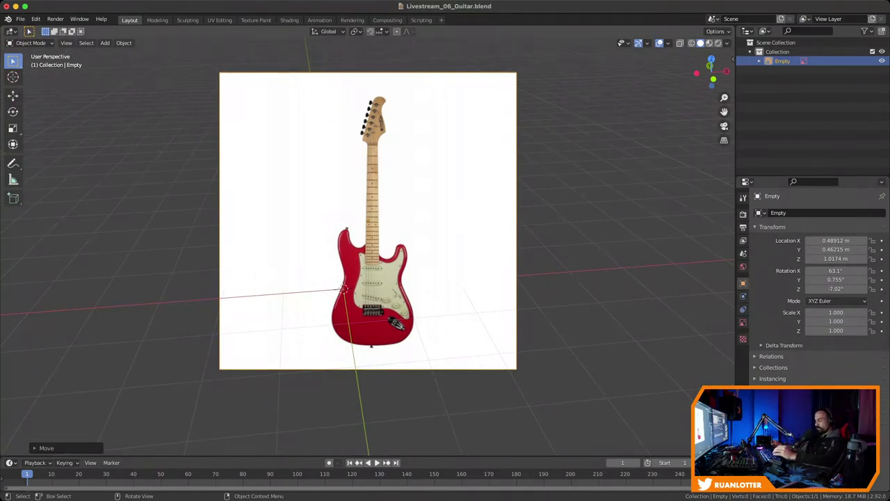
Set the guitar reference image's location to 0 m on X, Y and Z
key("n")
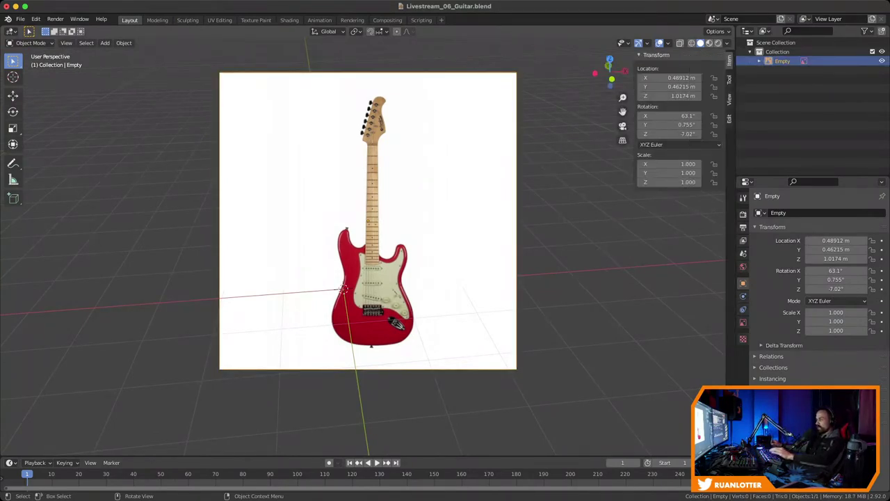
left_click(670, 78)
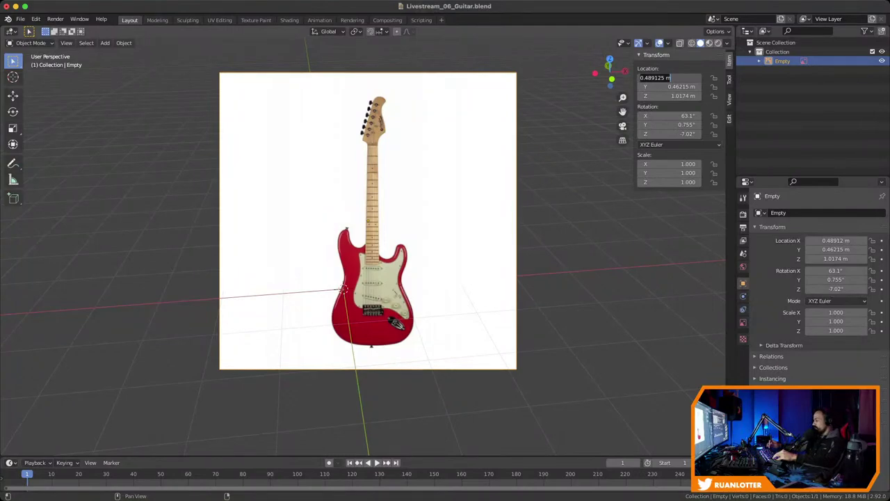
type("0")
key("Tab")
type("0")
key("Tab")
type("0")
key("Tab")
Set the guitar reference image's rotation to 0° on X, Y and Z
type("0")
key("Tab")
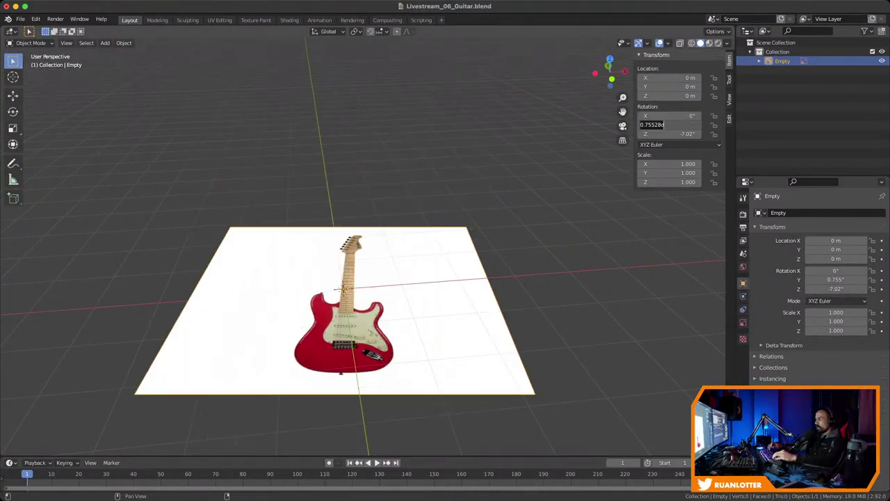
type("0")
key("Tab")
type("0")
key("Tab")
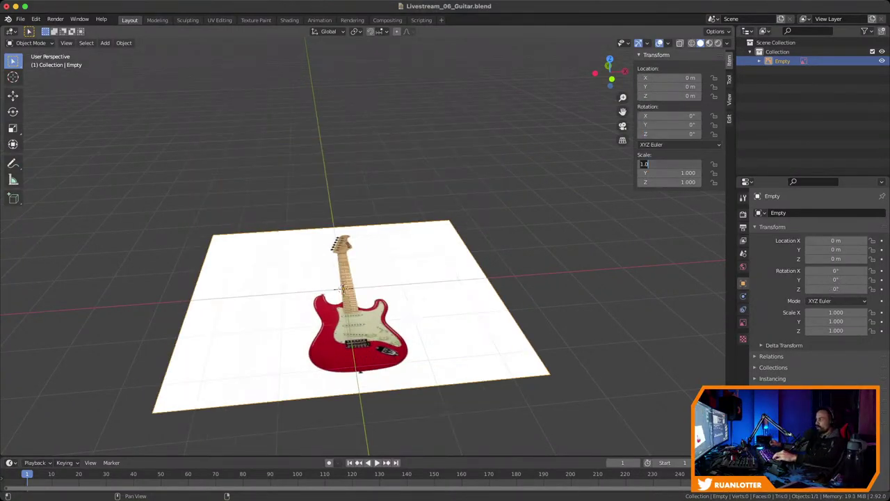
key("Return")
key("n")
mouse_move(367, 279)
middle_mouse_down()
mouse_move(400, 278)
mouse_move(359, 278)
middle_mouse_up()
scroll(358, 278, "down", 4)
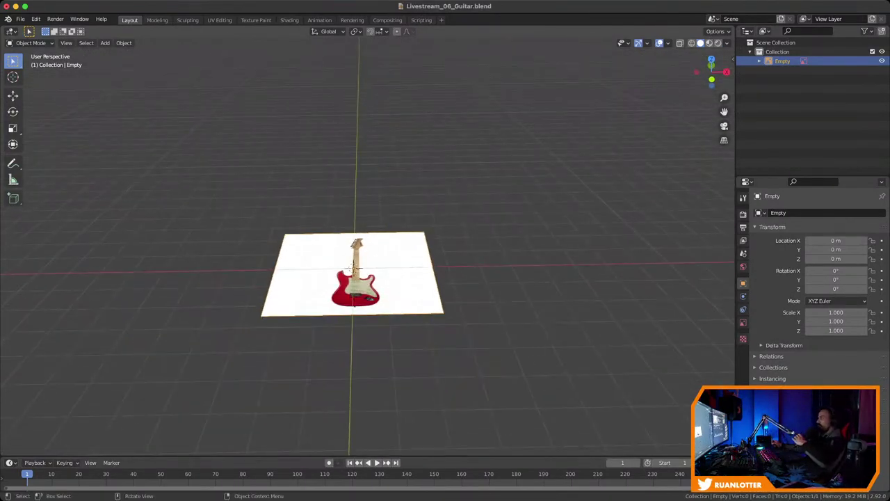
middle_click_drag(359, 278, 329, 255)
scroll(375, 278, "up", 2)
key("r")
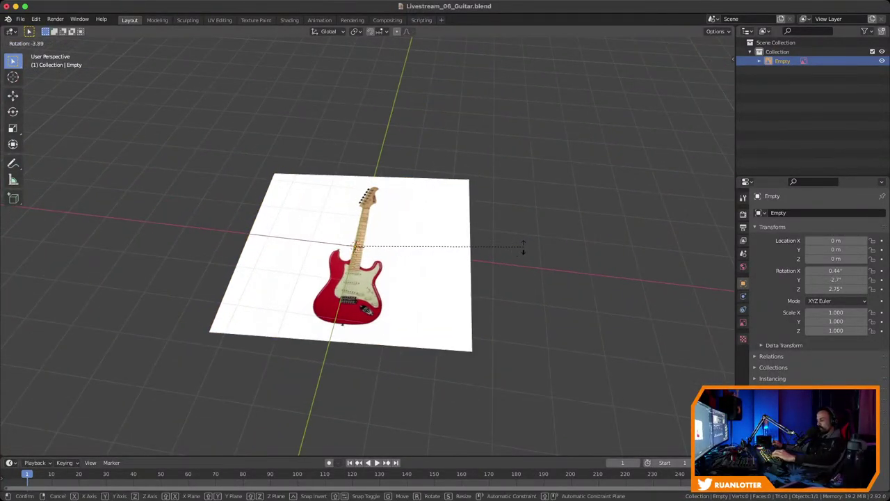
type("z")
type("90")
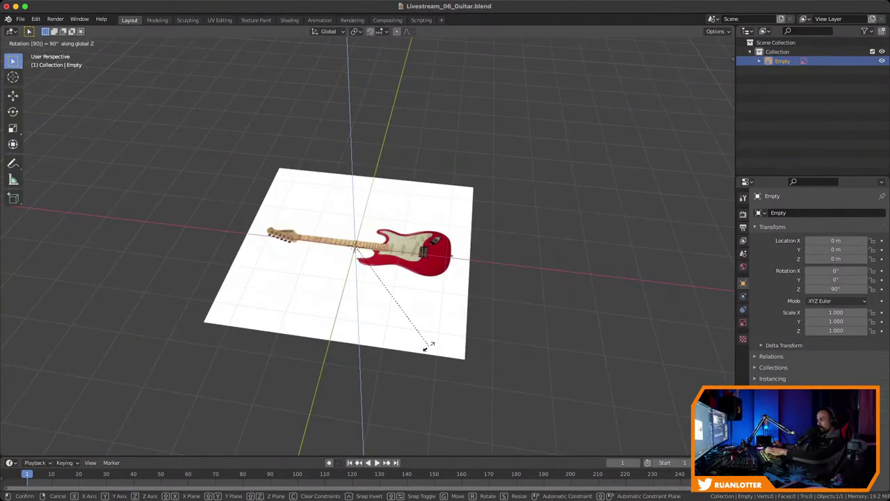
key("Escape")
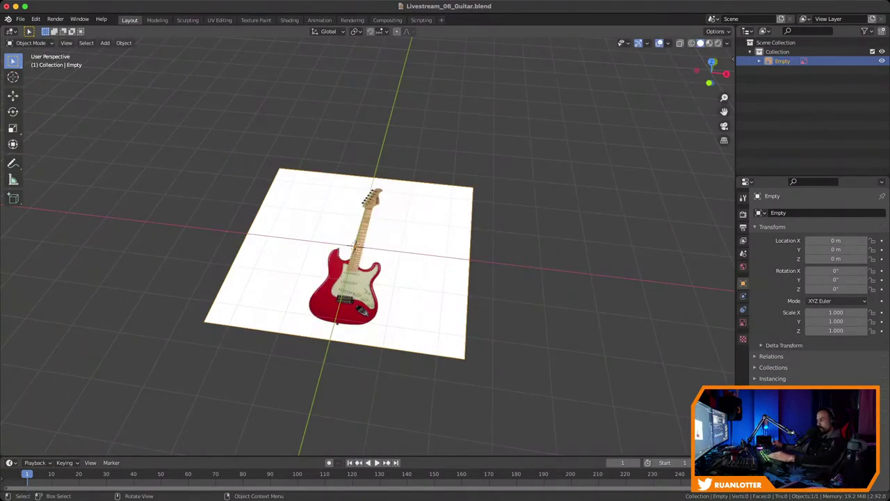
Rotate the guitar reference image 180° around the global Z axis
type("rz18")
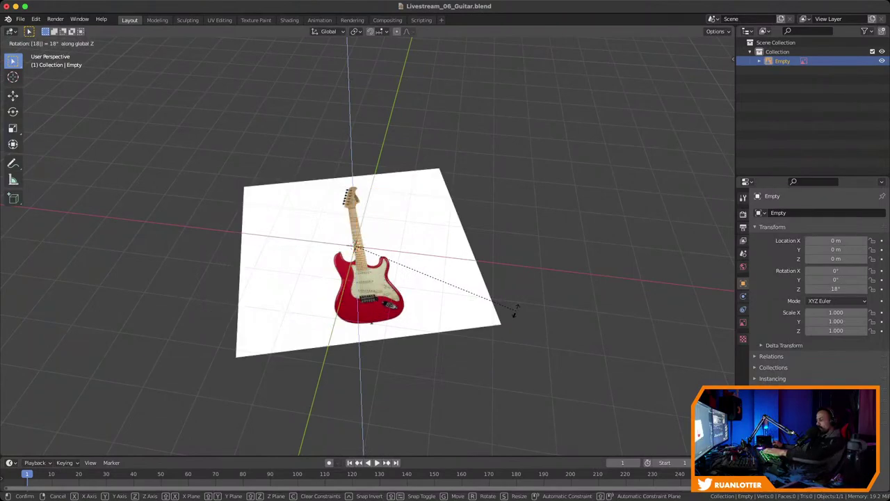
type("0")
key("Return")
middle_click_drag(515, 311, 546, 306)
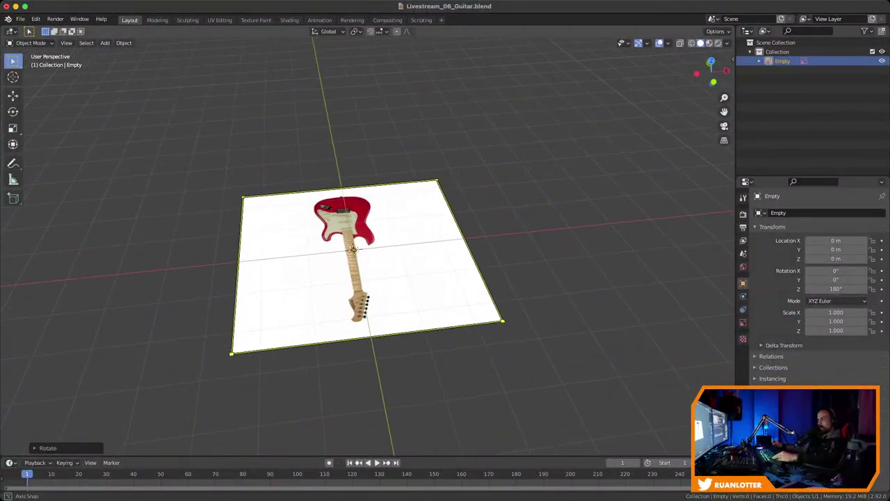
Rotate the guitar reference image a further 90° around the global Z axis and save the file
middle_click_drag(487, 299, 507, 295)
key("r")
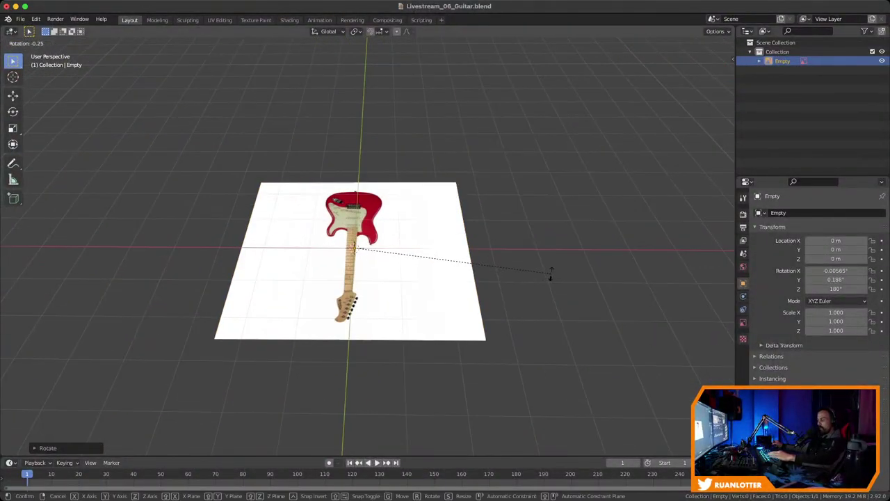
key("z")
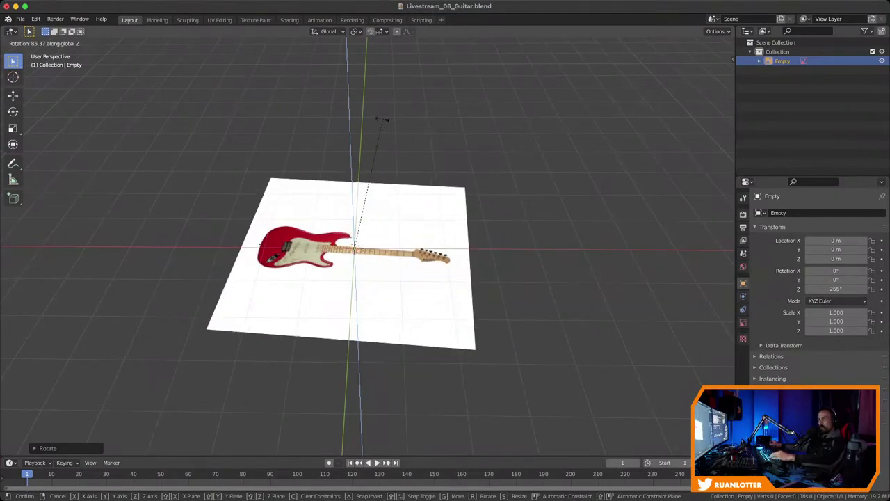
type("90")
key("Return")
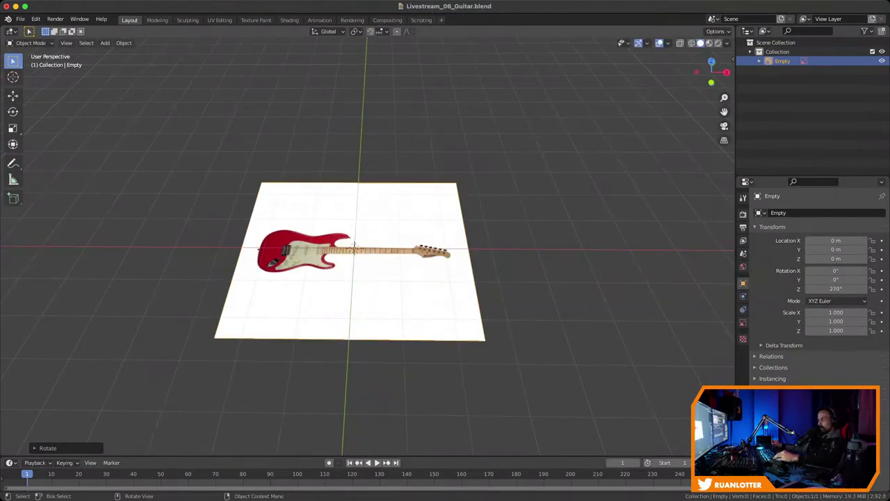
middle_click_drag(358, 249, 320, 254)
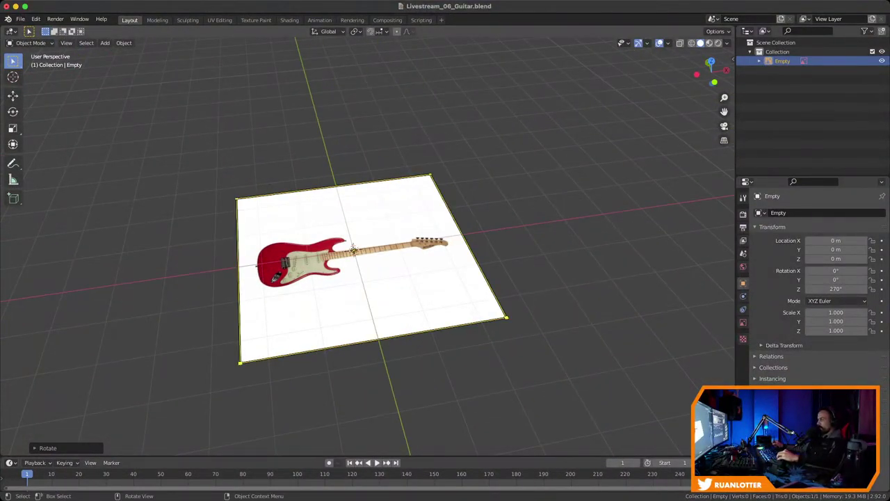
middle_click_drag(354, 249, 338, 257)
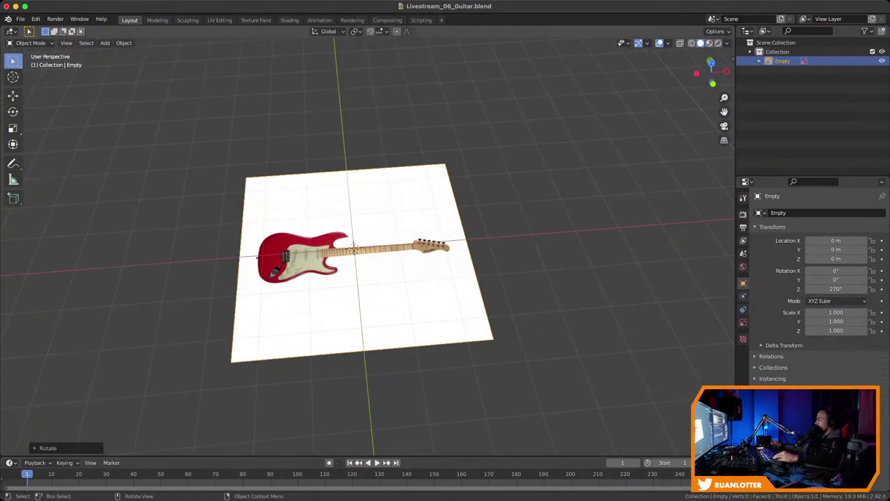
middle_click_drag(341, 251, 351, 250)
key("super+s")
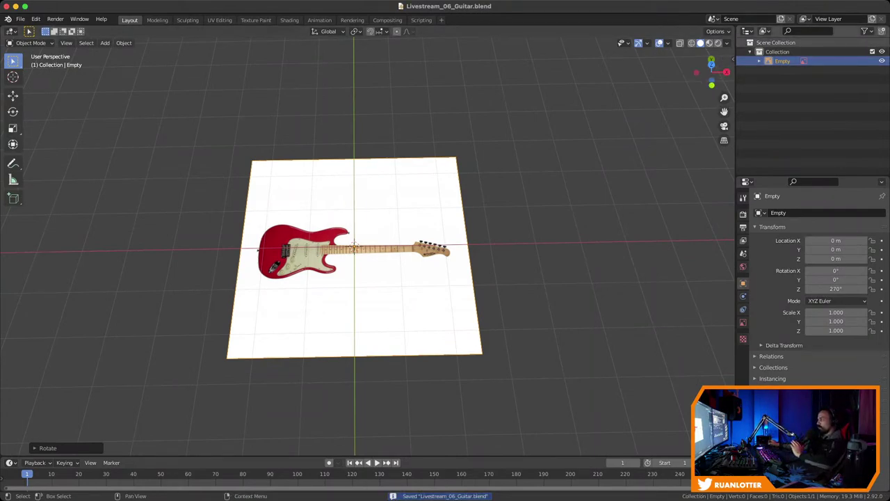
Show the selectability toggles in the outliner and make the guitar reference image unselectable
left_click(865, 31)
left_click(828, 104)
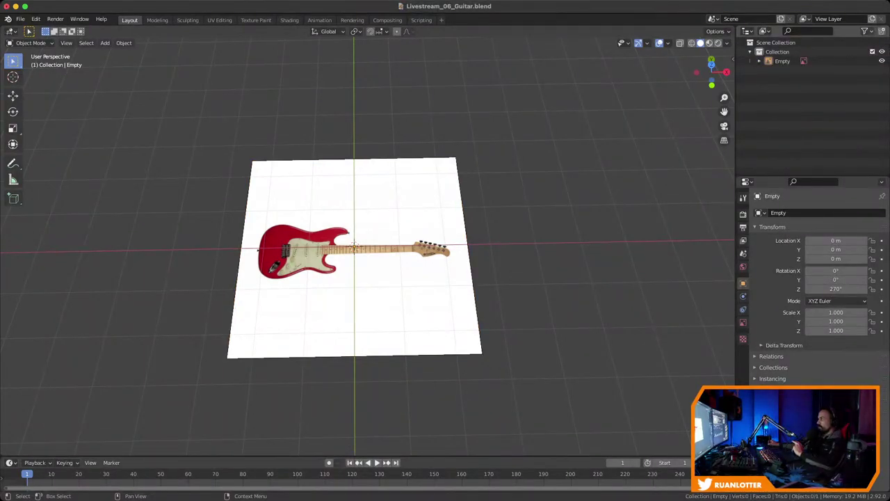
left_click(865, 31)
Test box selection over the guitar reference image in the viewport and save the file
left_click_drag(412, 148, 366, 164)
left_click_drag(479, 155, 368, 225)
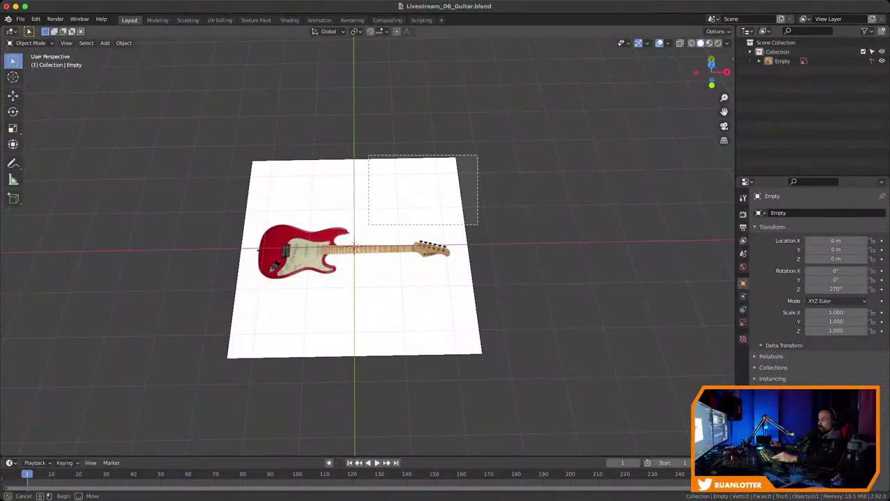
left_click_drag(291, 155, 260, 160)
left_click_drag(190, 246, 256, 272)
left_click_drag(189, 273, 190, 272)
key("super+s")
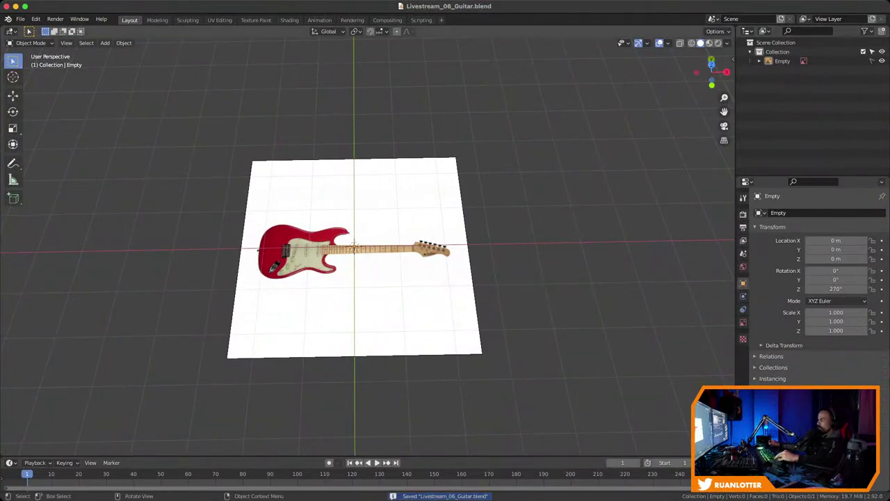
In top view, enable opacity for the guitar reference image, lower it to about 0.221 and save the file
left_click(711, 64)
middle_click_drag(368, 247, 367, 217, "ctrl")
left_click(782, 61)
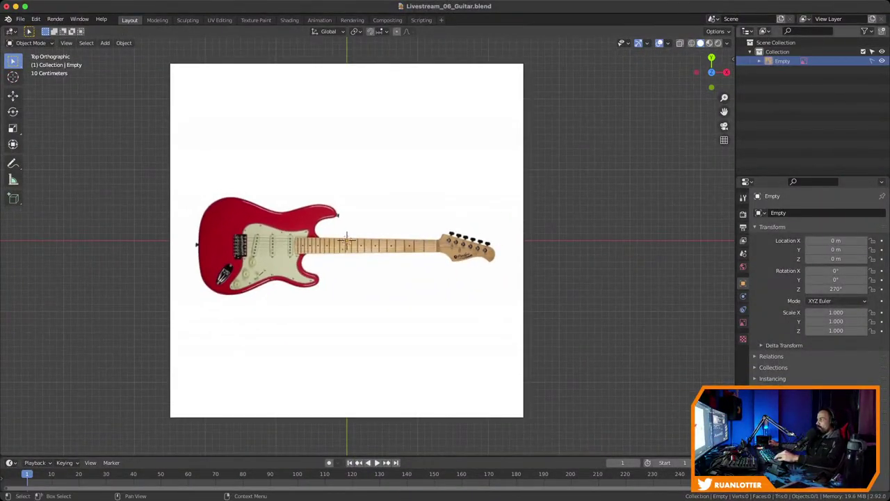
left_click(743, 322)
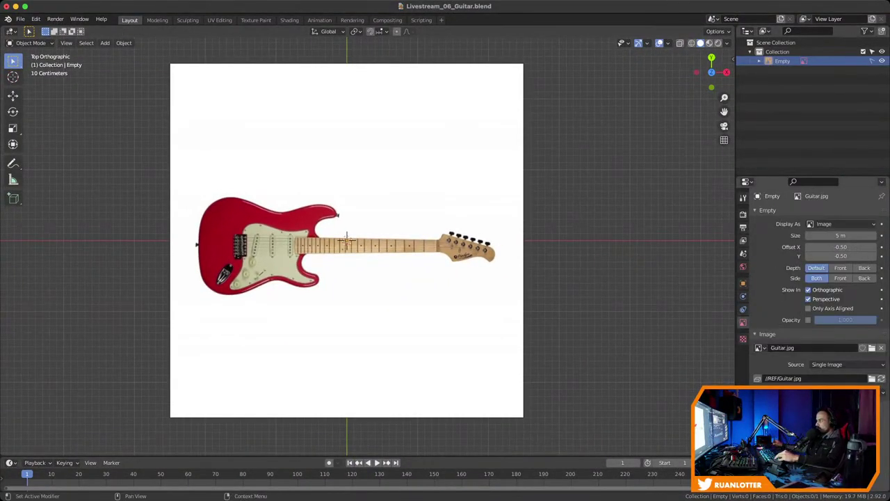
left_click(808, 319)
left_click_drag(875, 319, 829, 319)
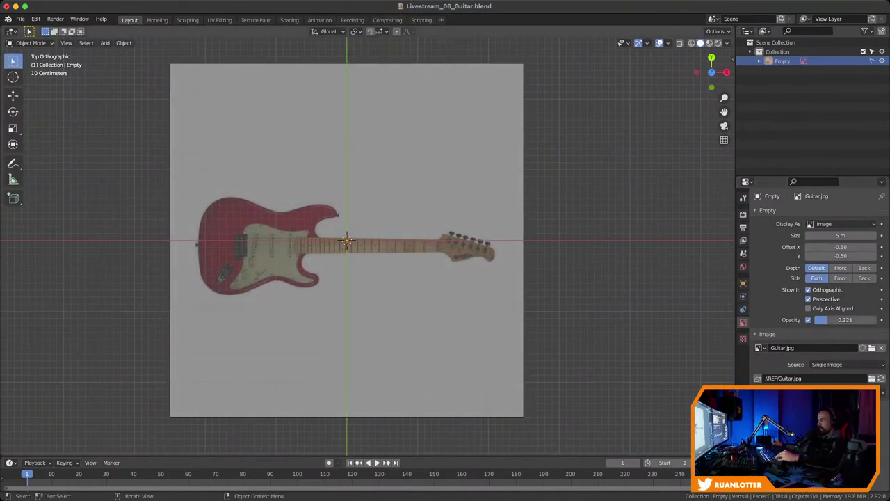
middle_click_drag(367, 264, 367, 236, "ctrl")
middle_click_drag(367, 236, 502, 246, "shift")
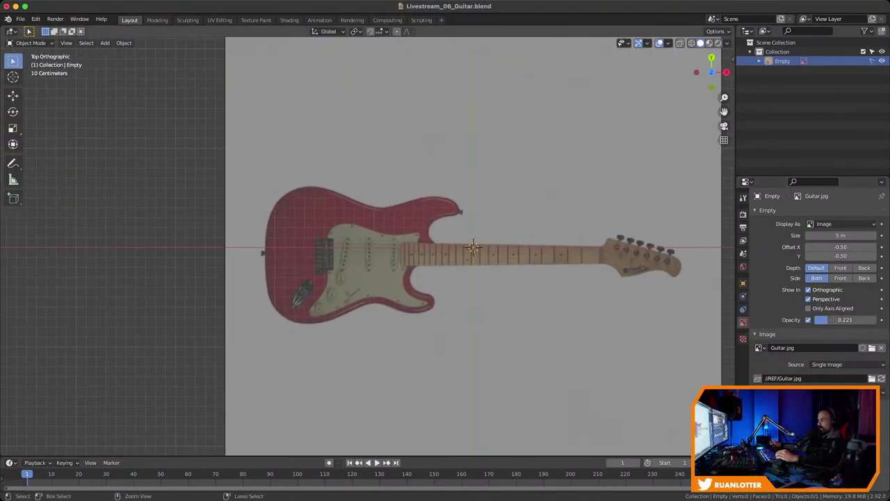
key("super+s")
Add a Bezier curve and move it over the upper edge of the guitar body in the reference image
scroll(369, 247, "up", 3)
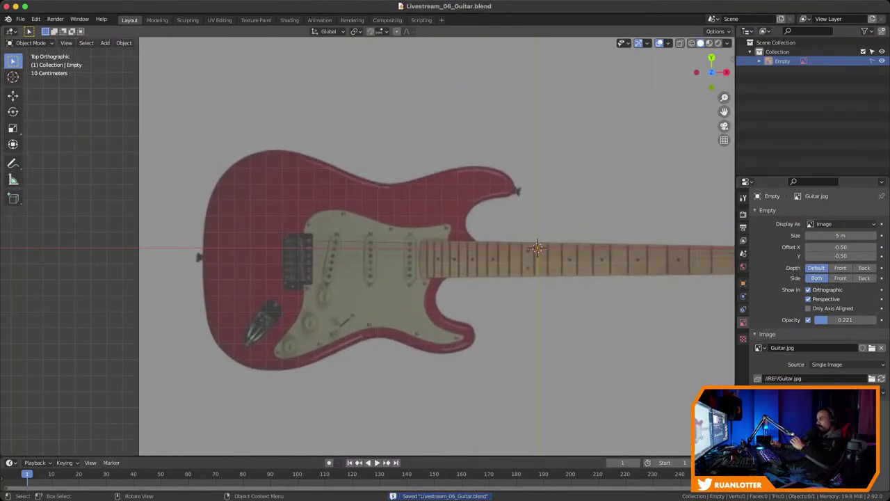
mouse_move(417, 237)
middle_mouse_down("ctrl")
mouse_move(417, 268)
mouse_move(417, 237)
middle_mouse_up("ctrl")
key("shift+a")
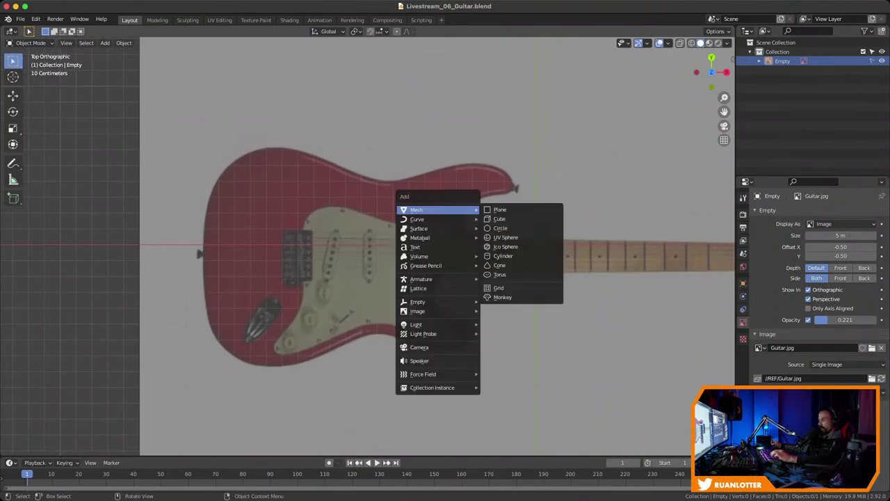
mouse_move(417, 219)
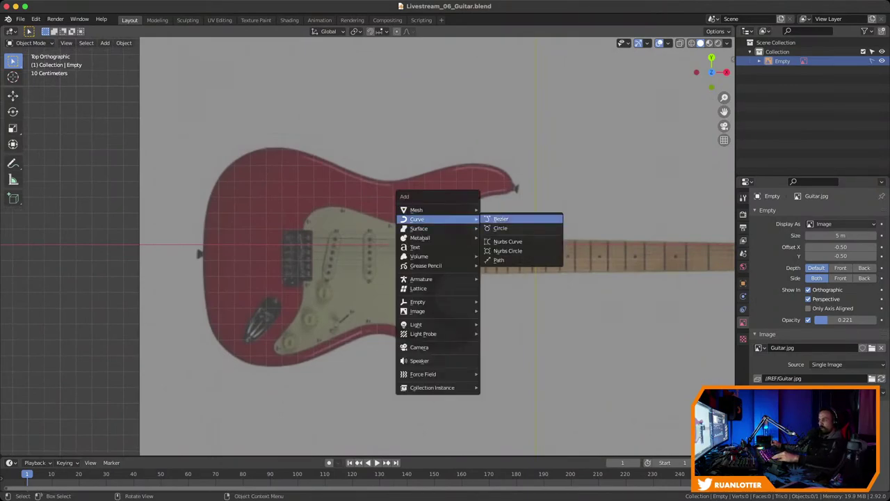
left_click(500, 218)
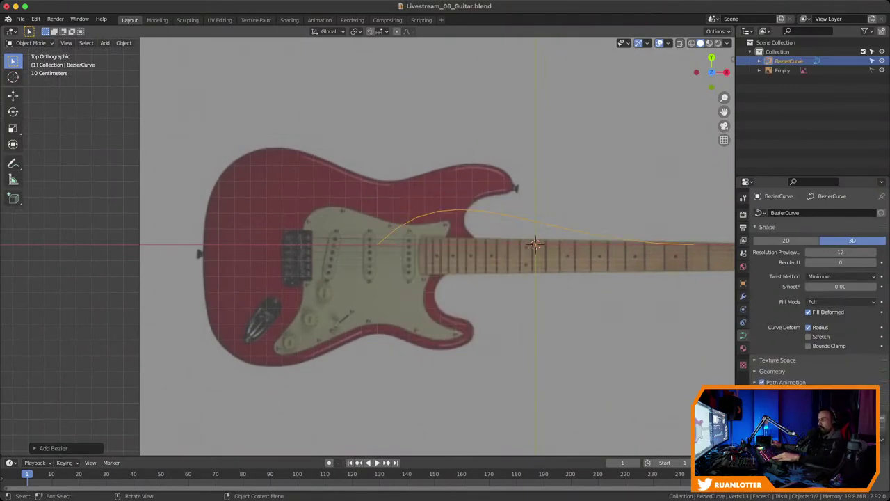
key("super+Tab")
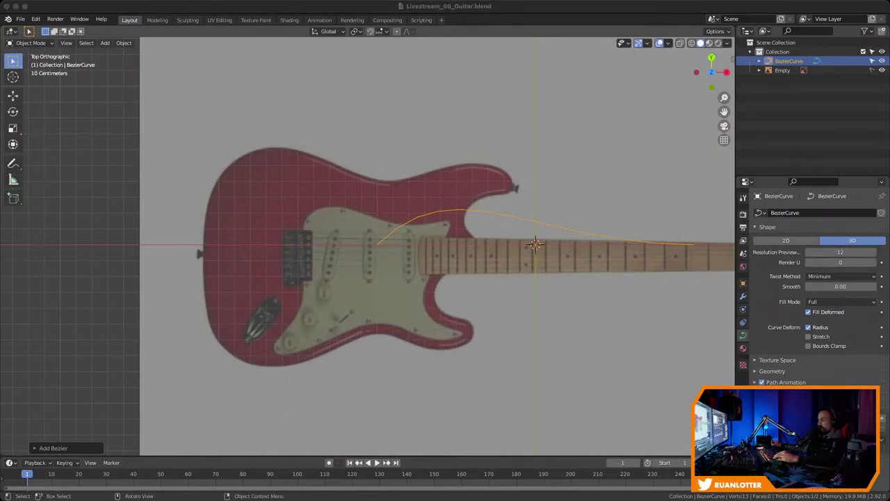
key("super+Tab")
key("super+Tab")
key("super+Tab")
key("g")
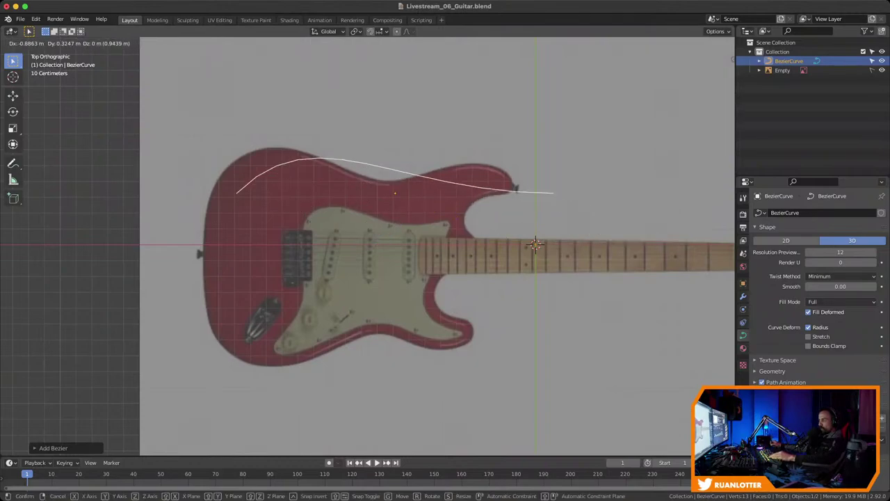
key("Return")
In Edit Mode, move and rotate the curve's rear end point so it follows the guitar body's upper rear edge
key("Tab")
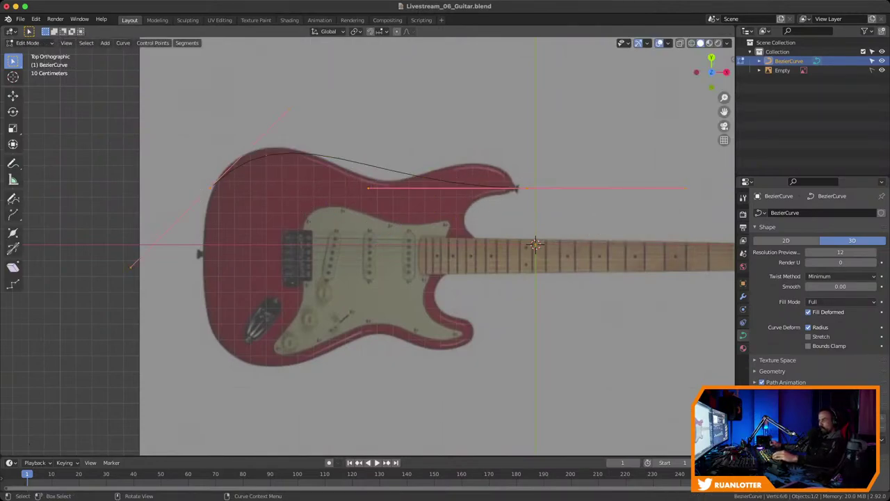
key("g")
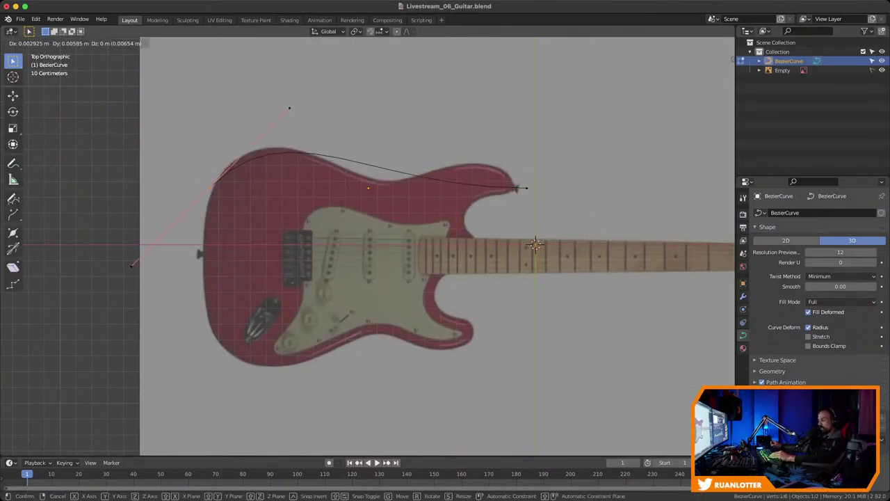
key("Return")
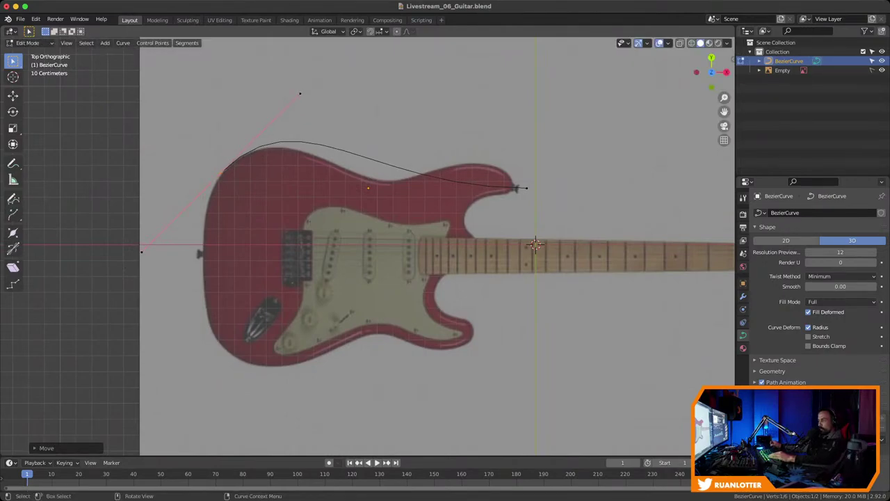
key("r")
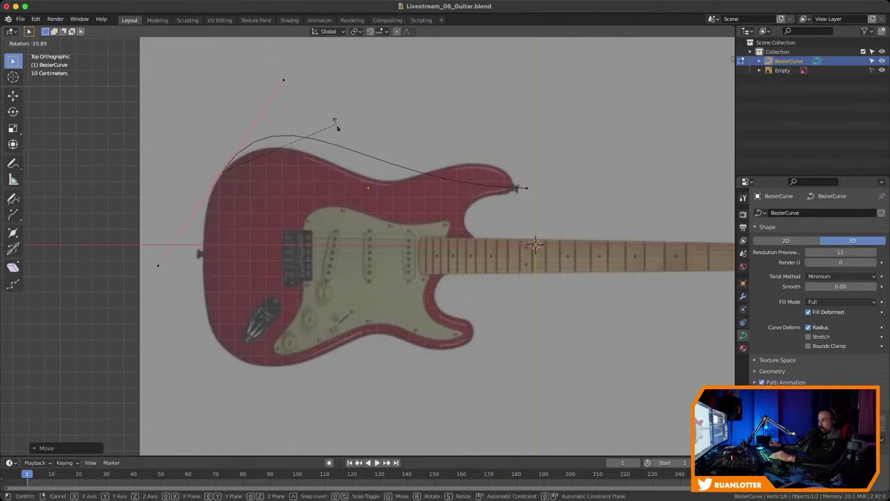
key("Return")
key("g")
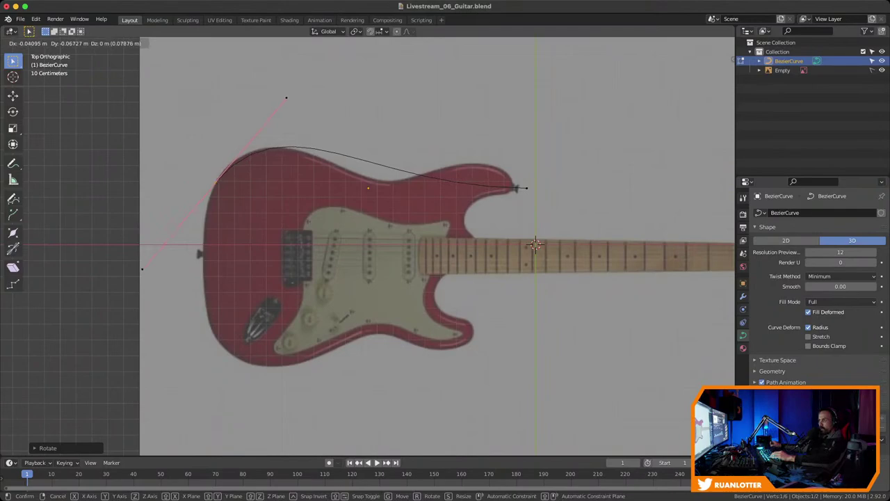
key("Return")
Move the curve's other end point to the body's upper waist and shorten its handles to match the outline
left_click(518, 188)
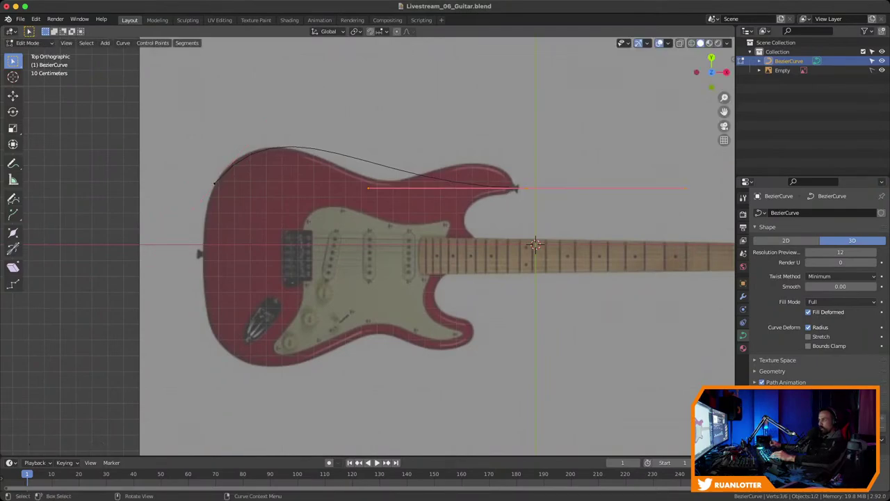
key("g")
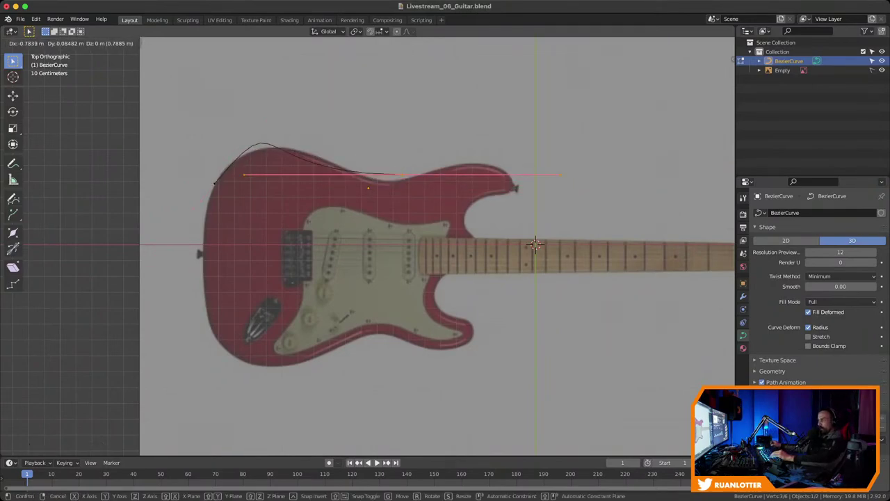
key("Return")
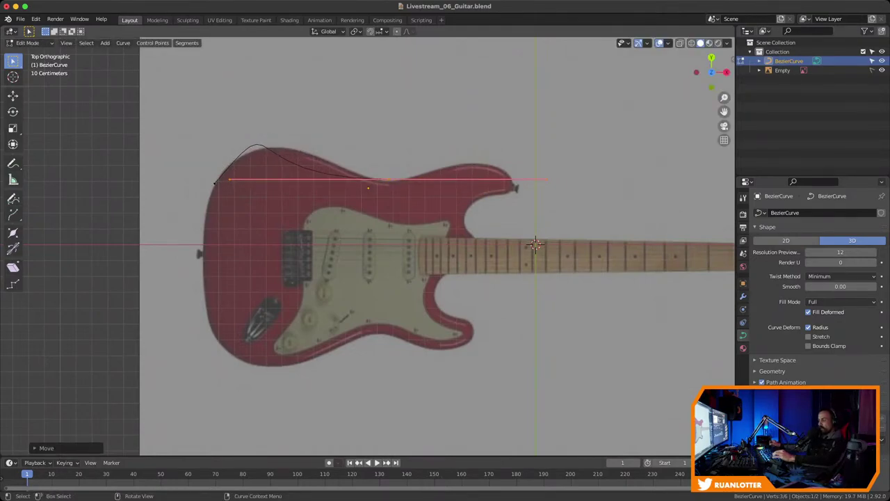
key("s")
left_click(457, 162)
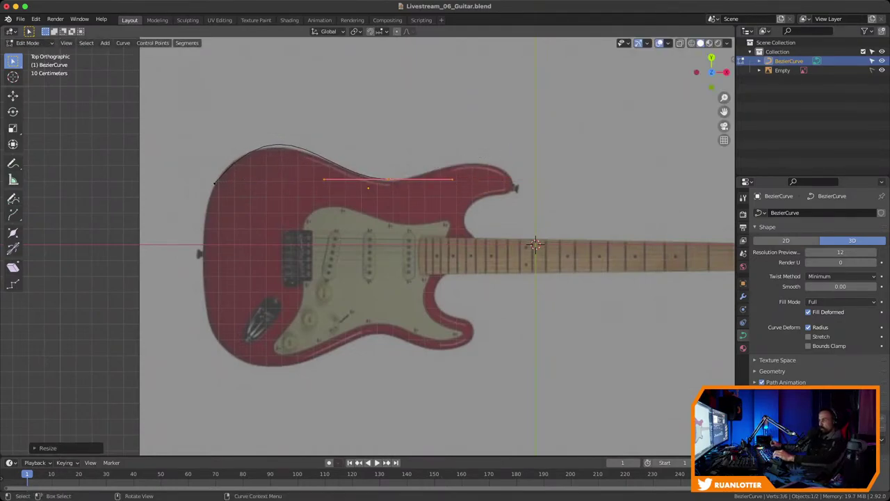
Rotate and shorten the rear end point's handles so the curve follows the rounded upper bout
left_click(214, 183)
key("r")
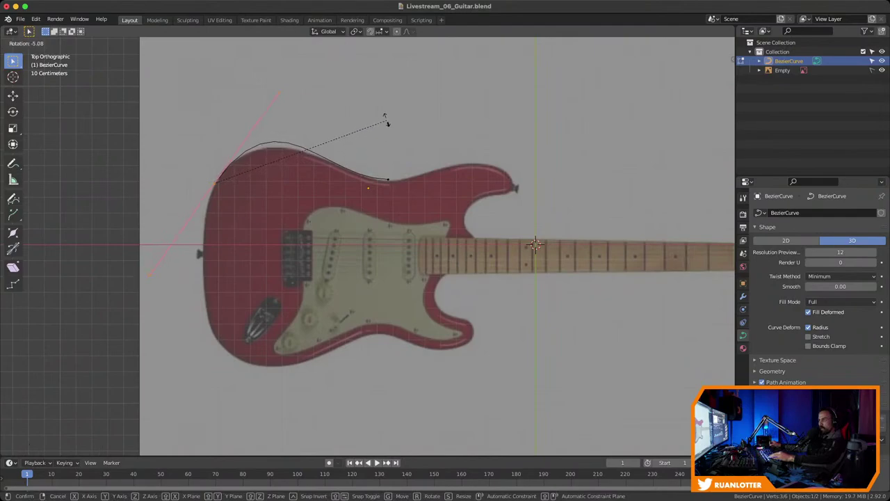
key("Return")
key("s")
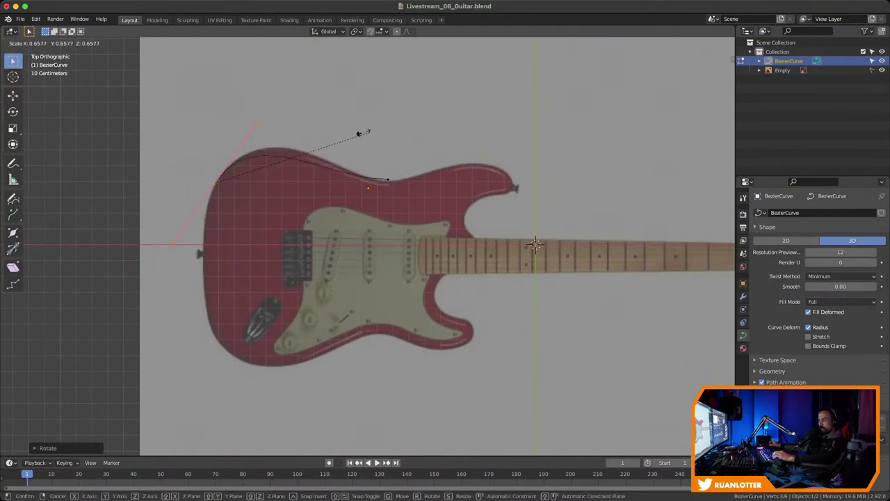
left_click(421, 131)
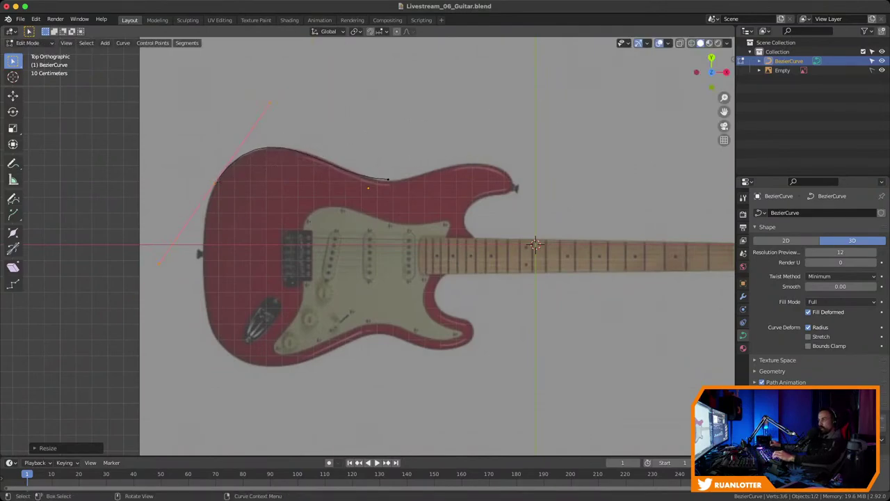
Fine-tune the upper waist point's position, rotation and handle length against the body edge
left_click(388, 180)
key("g")
key("Return")
key("r")
key("Return")
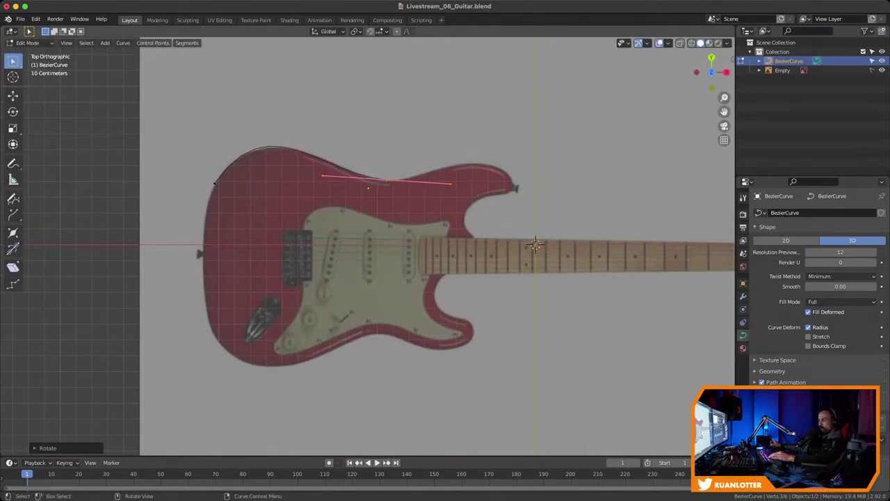
key("s")
key("Return")
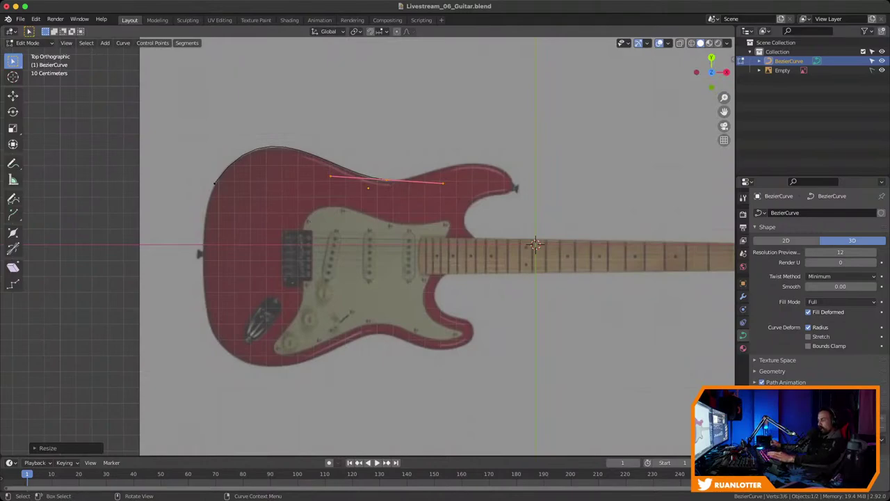
Extrude a new curve point from the upper waist to the upper horn's tip and rotate its handles along the edge
left_click_drag(377, 171, 396, 189)
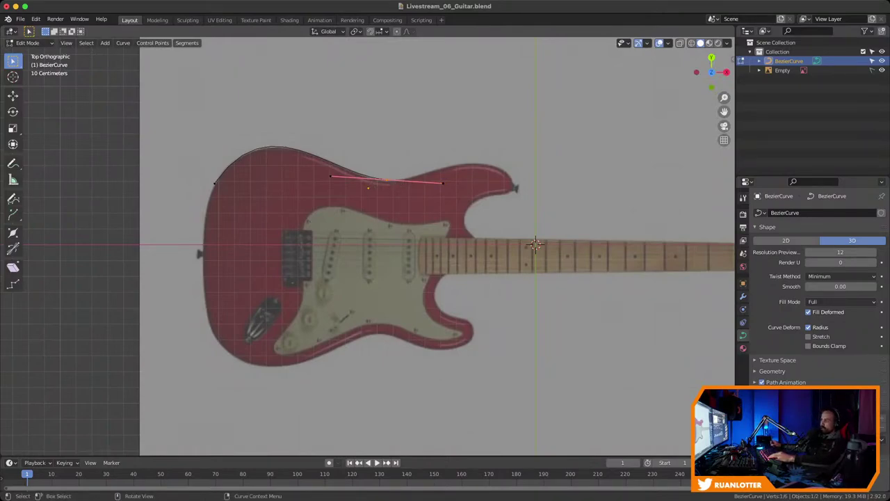
key("g")
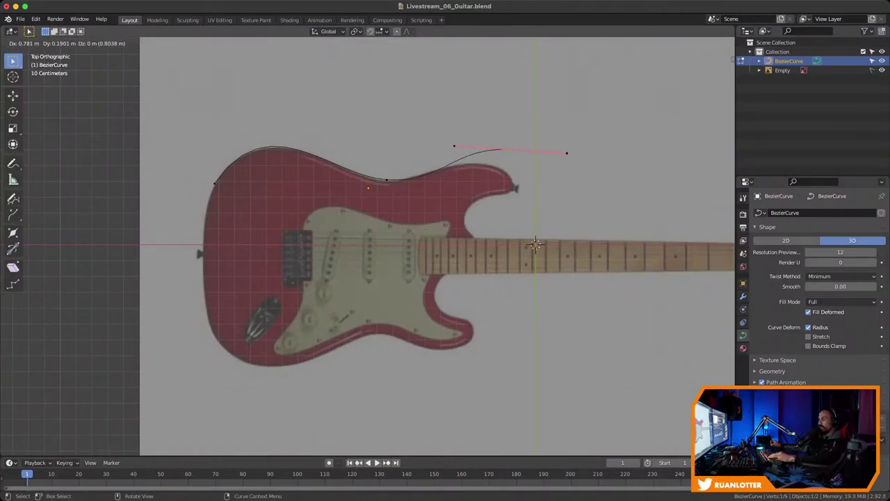
key("Return")
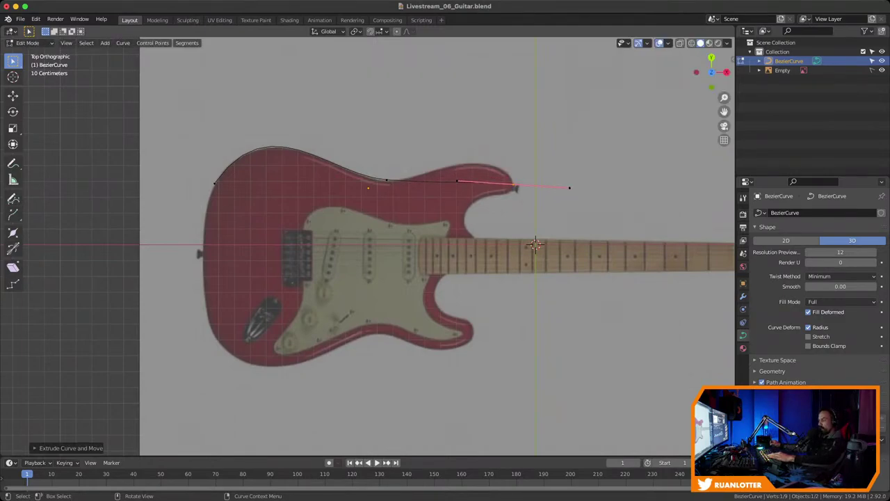
key("r")
key("Return")
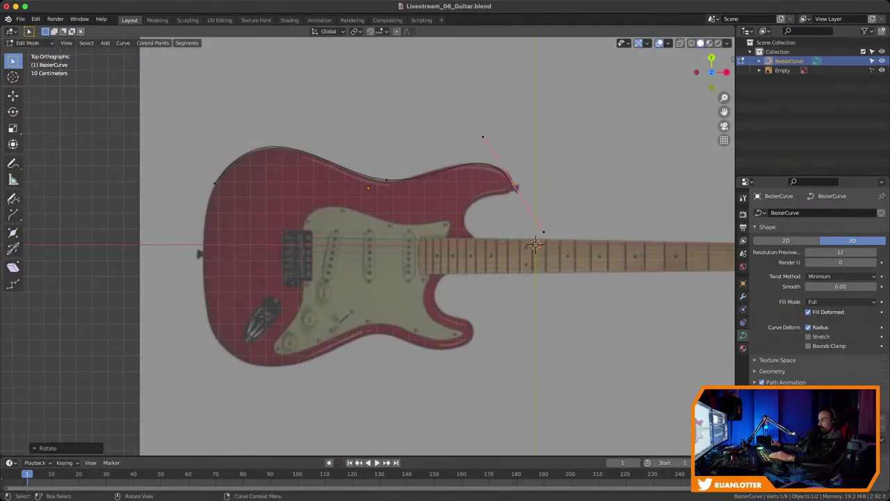
Reposition the horn tip point and move its upper handle to fit the curve to the upper horn
key("g")
key("Return")
left_click_drag(464, 126, 508, 164)
left_click_drag(530, 217, 562, 247)
left_click_drag(471, 123, 502, 152)
key("g")
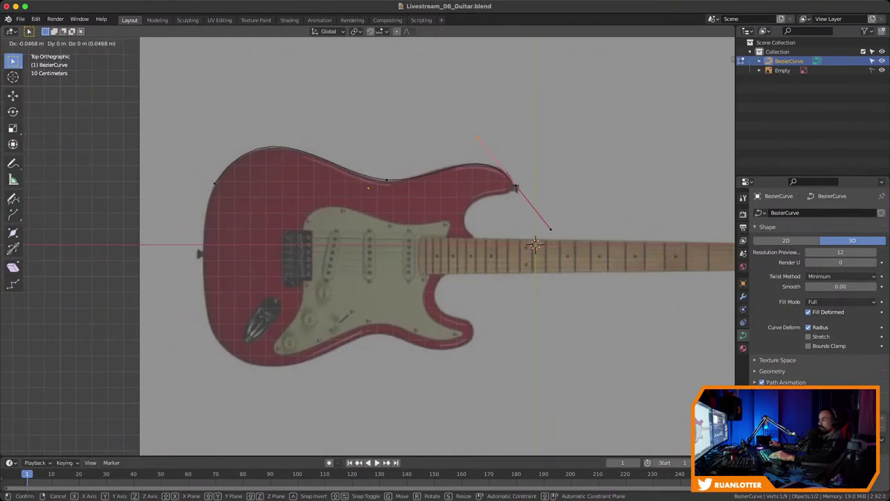
key("Return")
Rotate and scale the horn tip point's handles to refine the curve over the upper horn
left_click(516, 186)
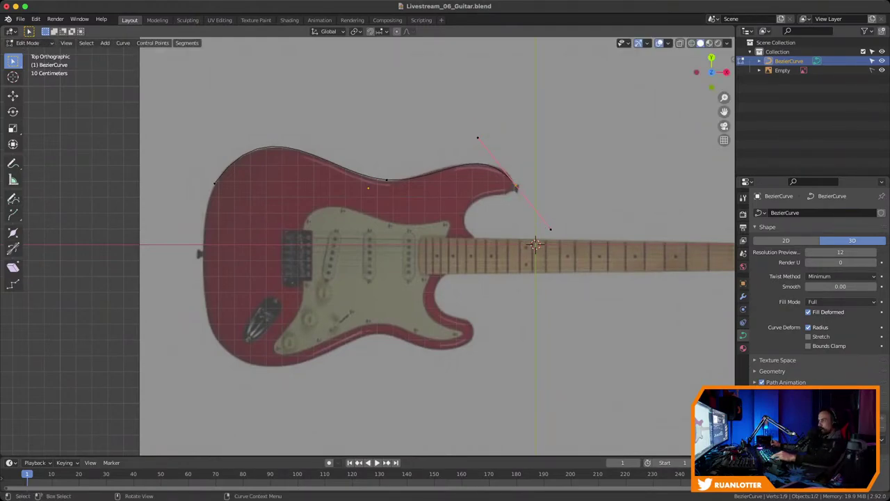
key("r")
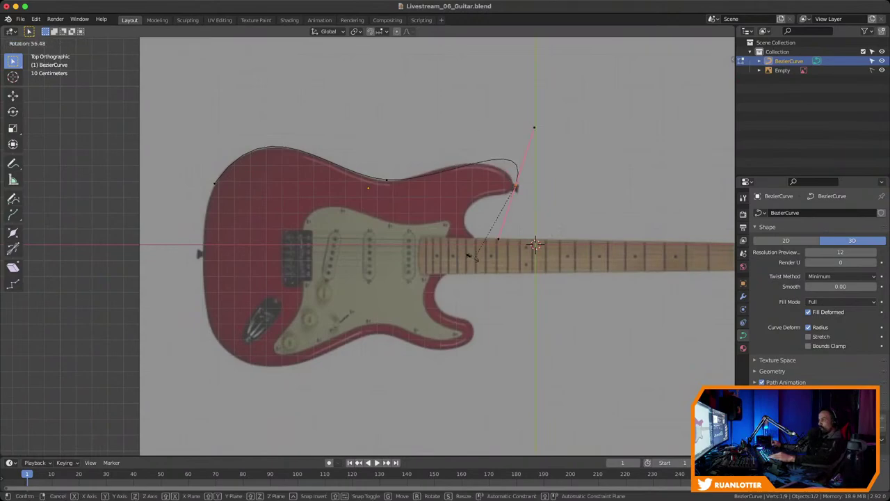
left_click(538, 224)
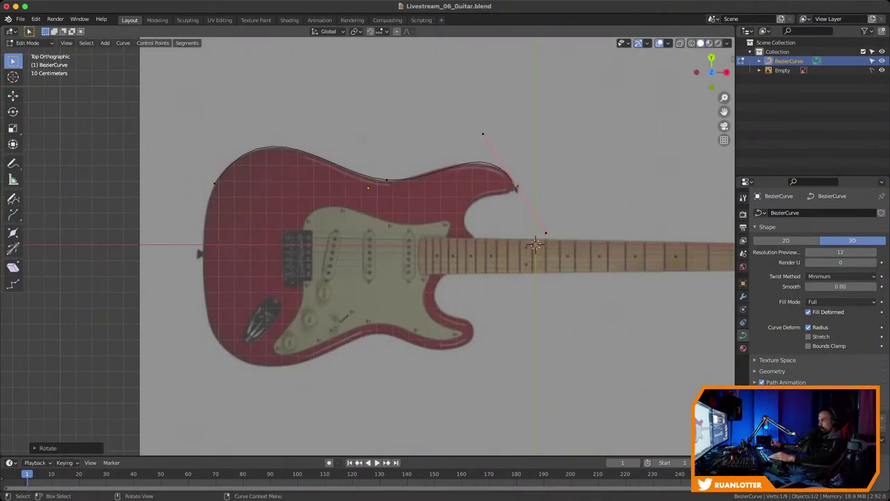
key("s")
left_click(619, 193)
Extrude a point from the horn tip to the upper neck joint and shorten the horn tip's lower handle to fit the cutaway
key("e")
key("Return")
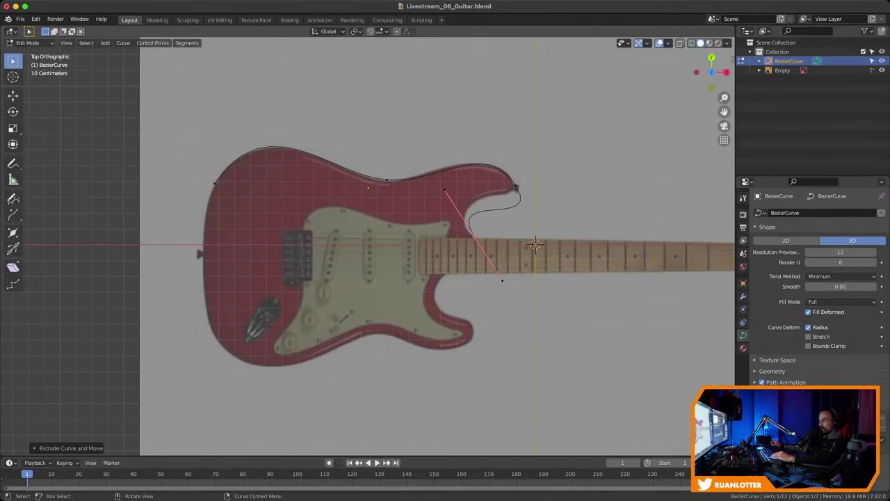
key("g")
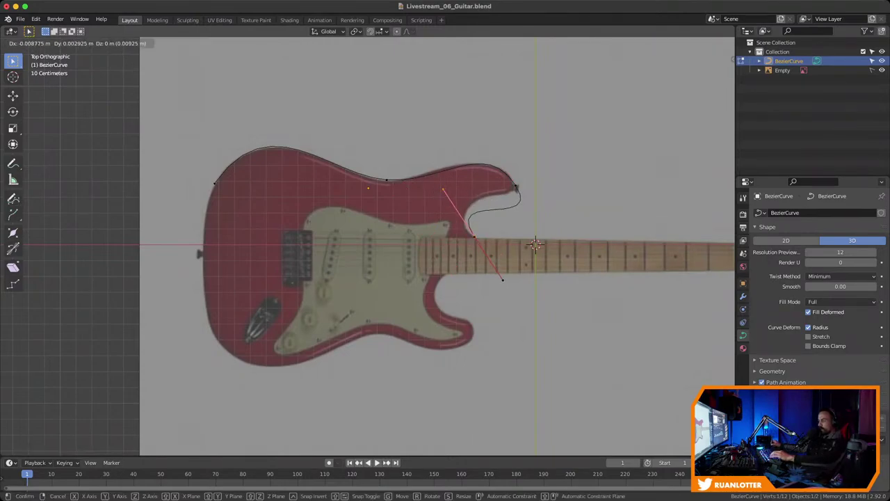
left_click(516, 186)
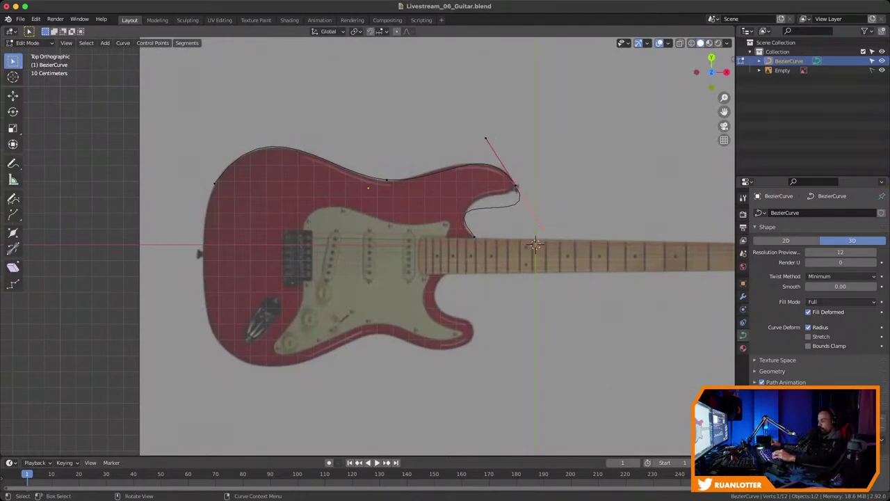
key("s")
left_click(575, 189)
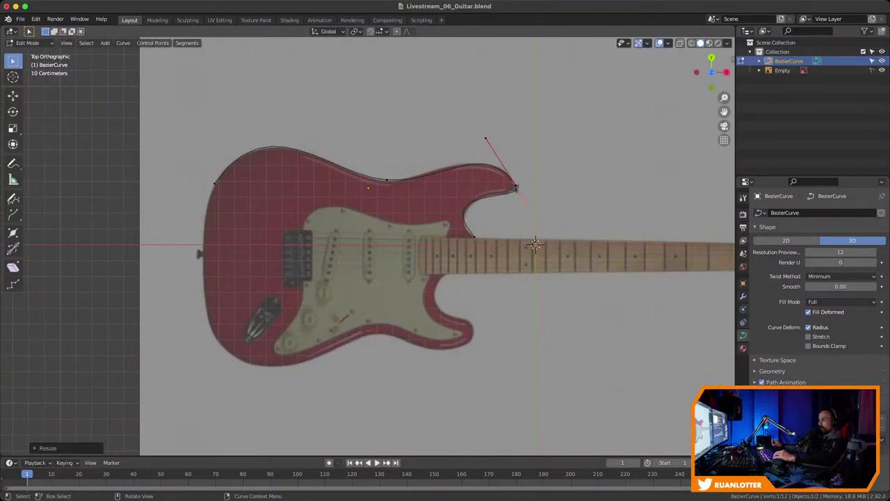
Scale, rotate and nudge the upper neck joint point and its handles so the curve hugs the upper cutaway
left_click(474, 237)
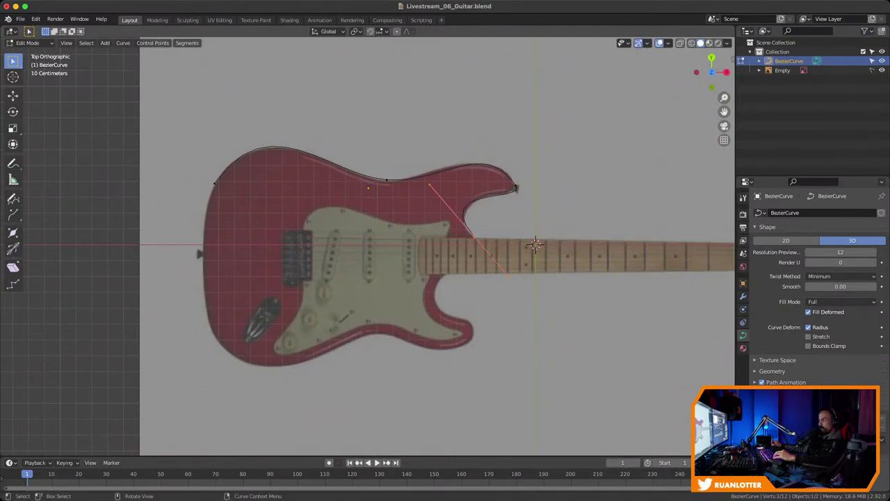
key("s")
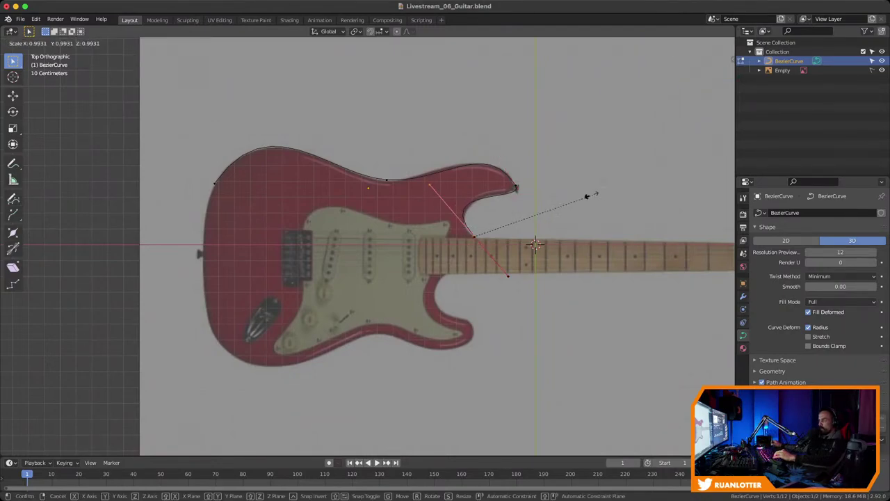
left_click(566, 199)
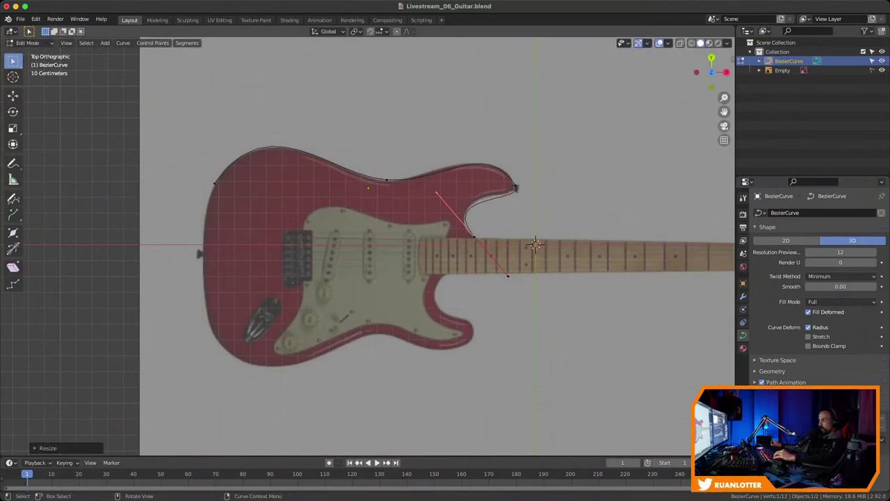
key("r")
left_click(577, 207)
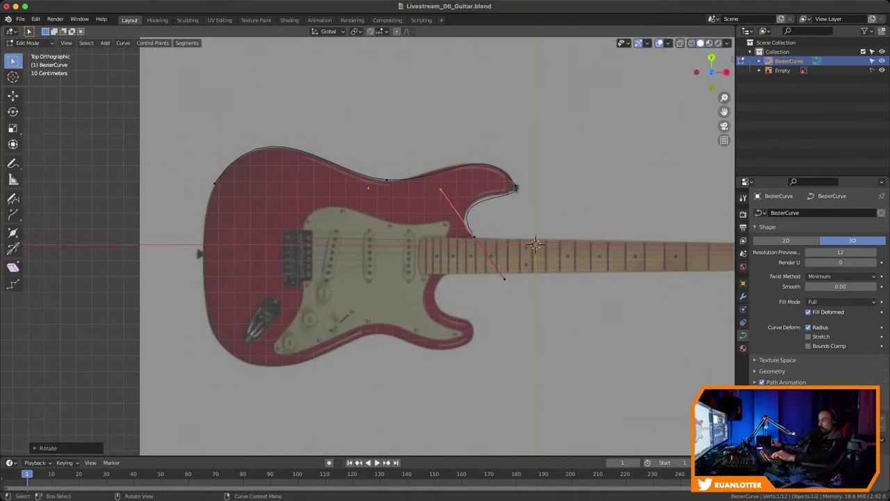
key("g")
key("Return")
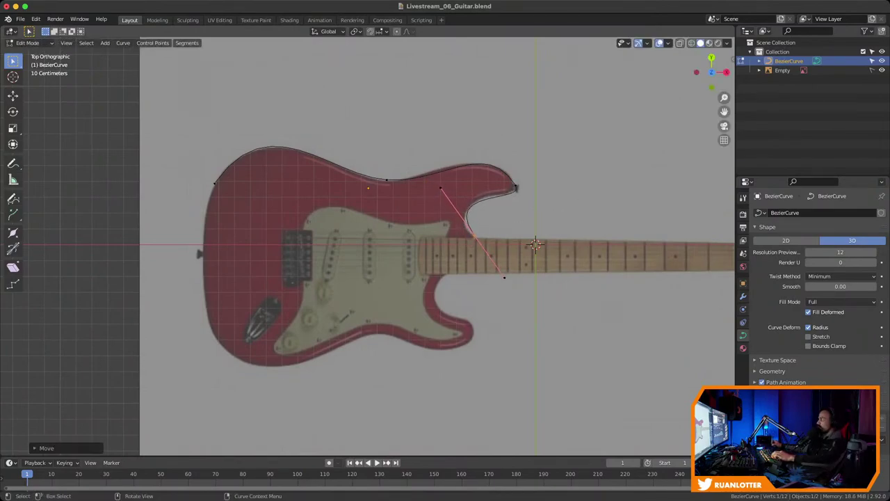
Extrude a point across the neck to the lower cutaway's edge and shift the upper neck joint point slightly toward the body
key("g")
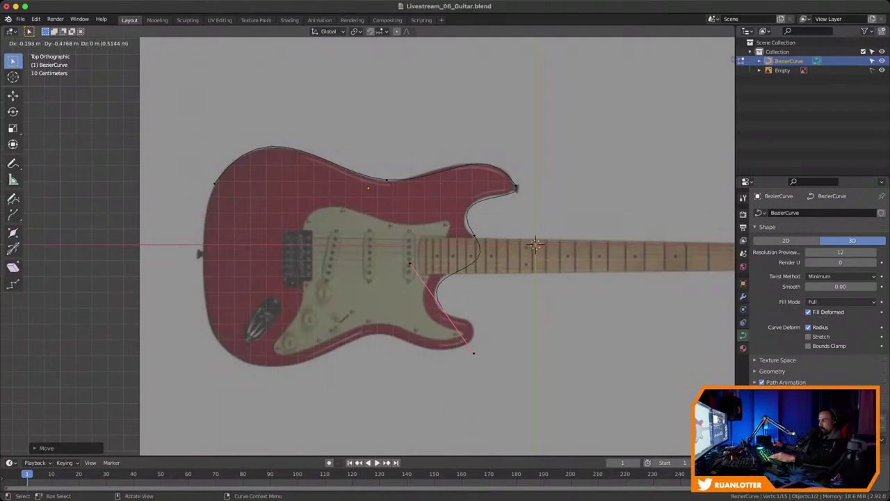
key("Return")
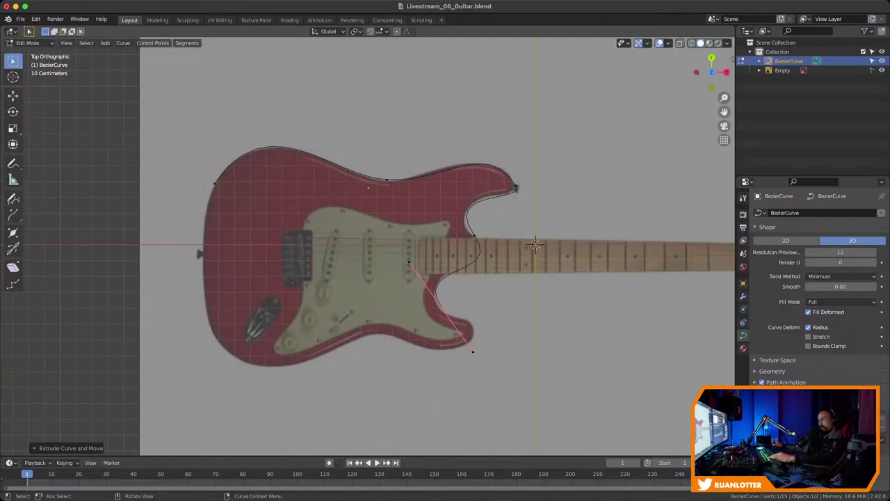
left_click(474, 235)
key("g")
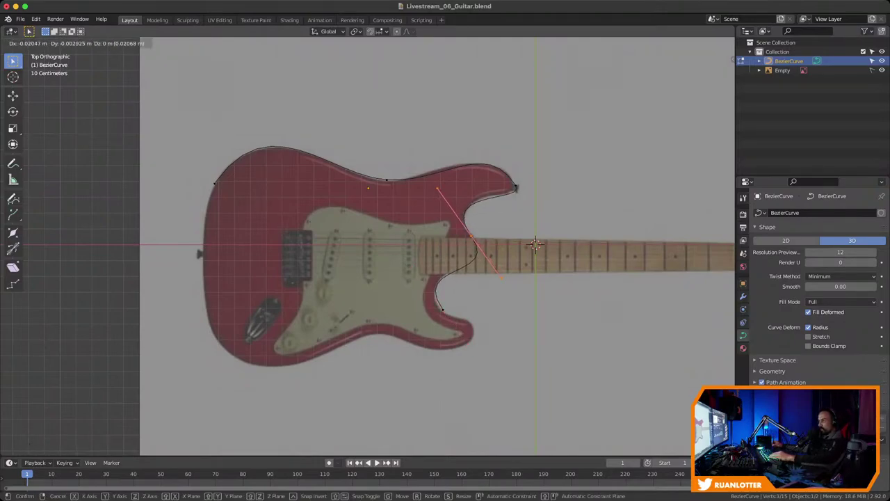
left_click(535, 244)
left_click(443, 309)
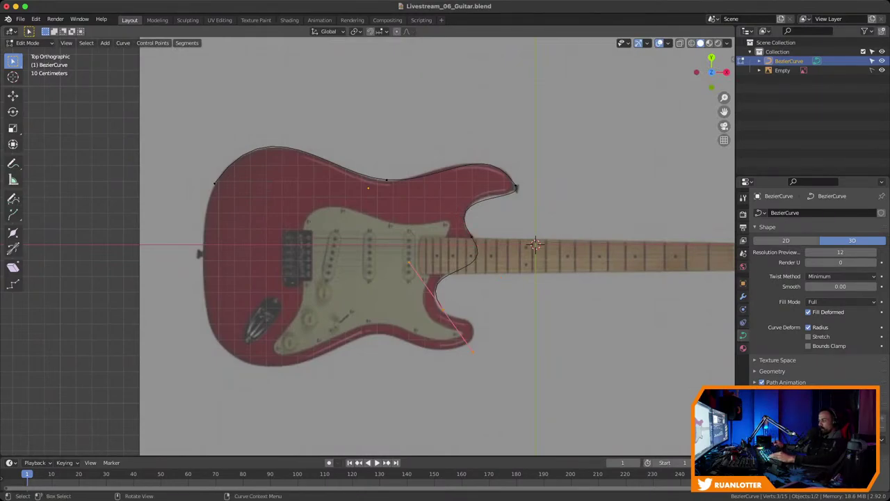
Extrude a point to the underside of the lower horn and rotate its handles to follow the edge
key("e")
left_click(431, 400)
key("r")
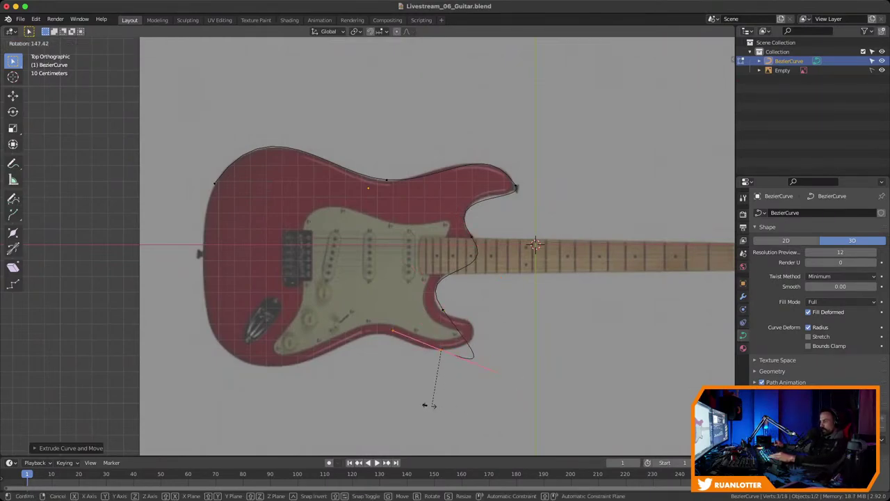
left_click(461, 379)
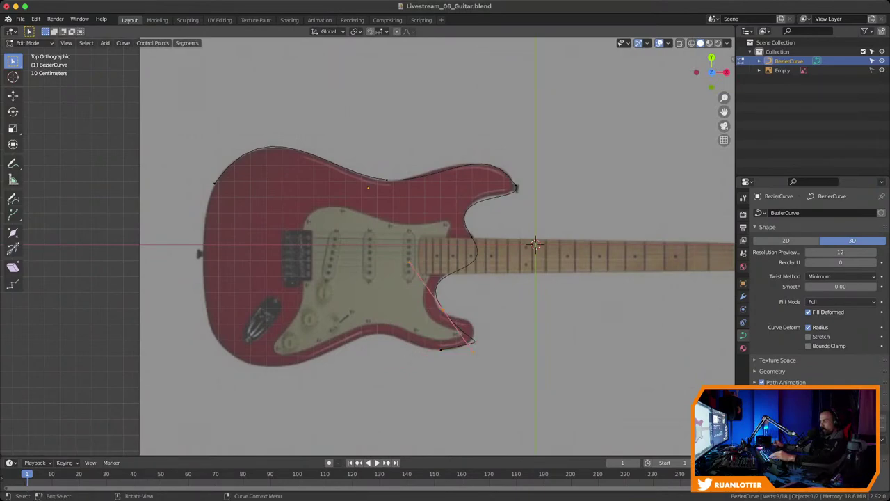
Pull in the lower cutaway point's outer handle and shorten its opposite handle to fit the lower horn and cutaway
key("g")
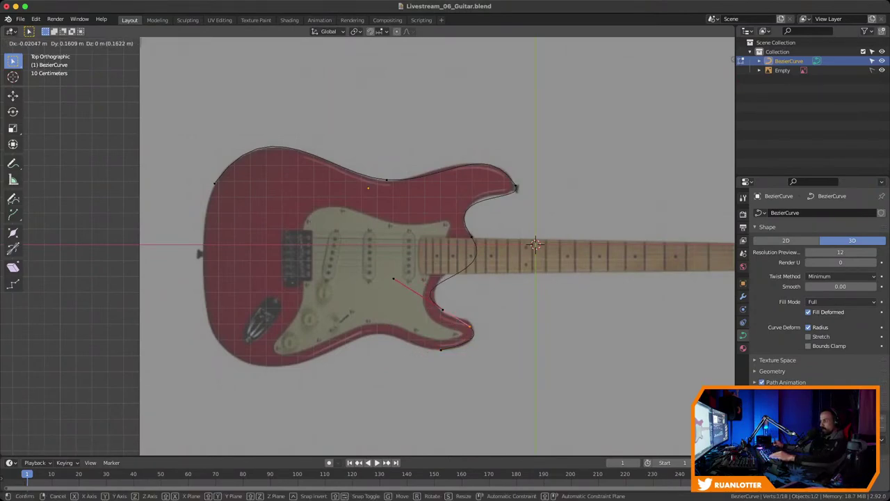
left_click(461, 323)
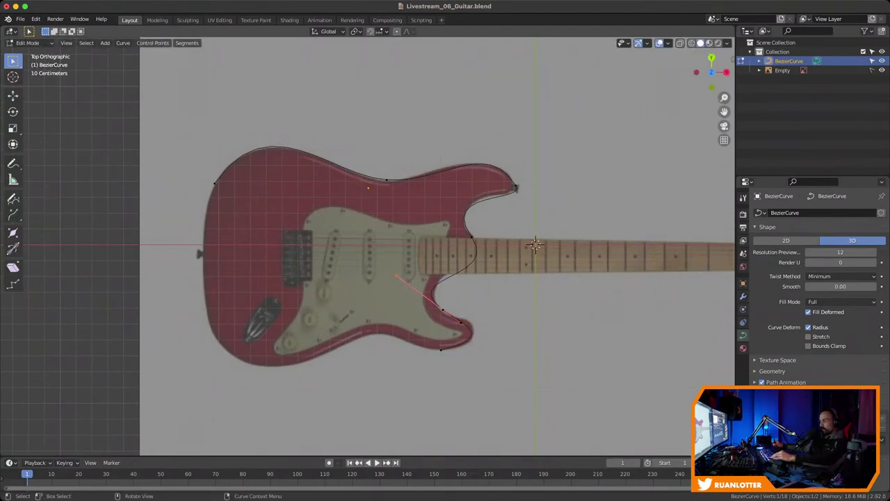
key("s")
key("Return")
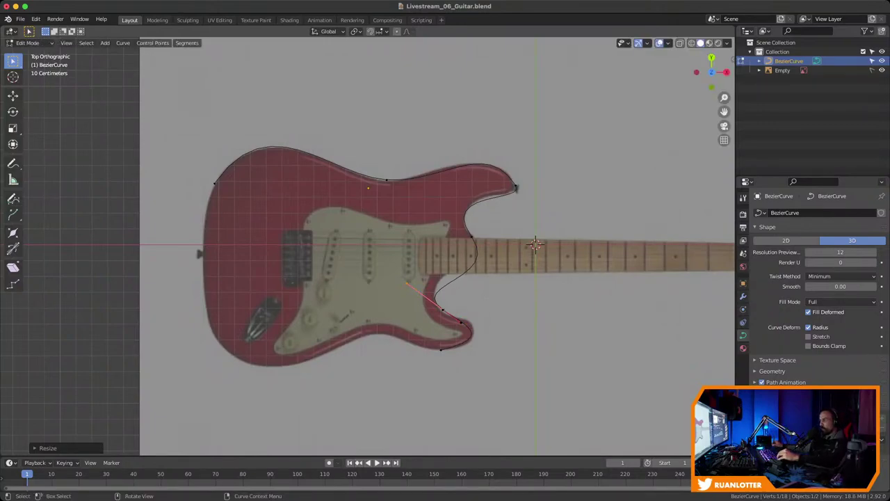
Subdivide the segment between the upper neck joint and lower cutaway points and adjust the new point's lower handle to fit the cutaway
left_click(471, 238, "shift")
left_click(443, 309, "shift")
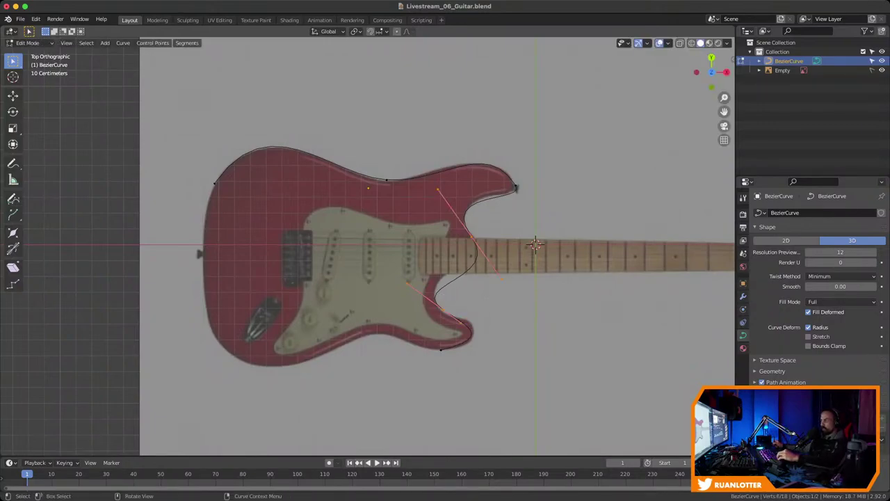
right_click(417, 306)
left_click(417, 252)
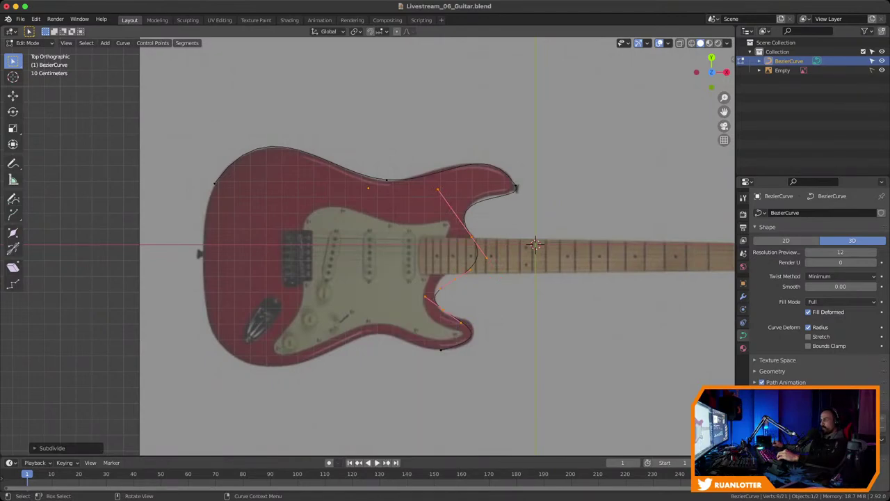
left_click(455, 279)
key("g")
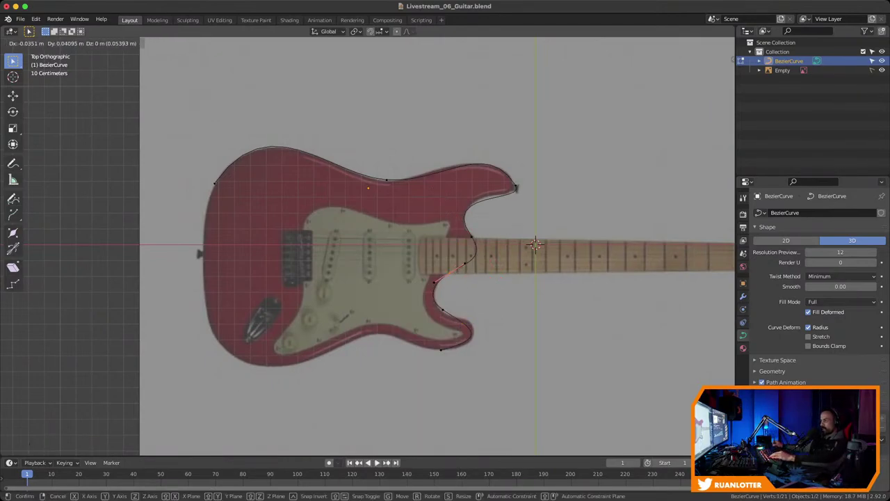
left_click(438, 277)
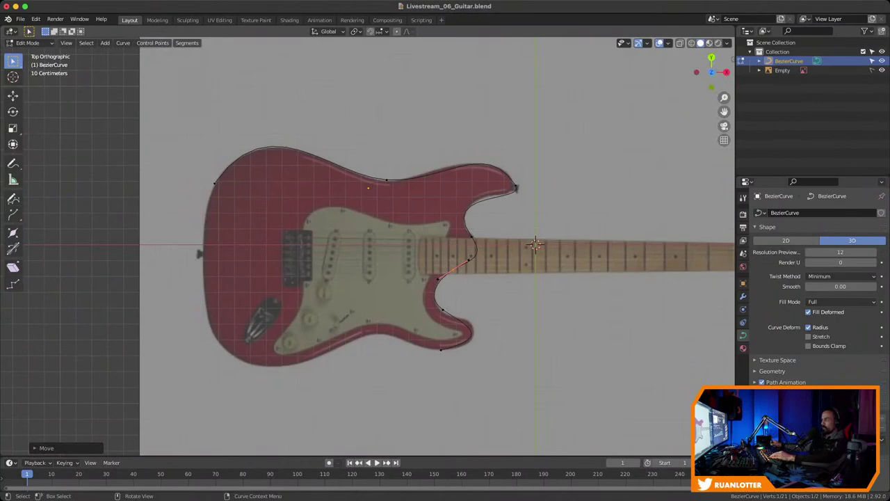
Extrude a point from the lower horn to the lower bout and adjust both points' handles along the lower waist
left_click(442, 349)
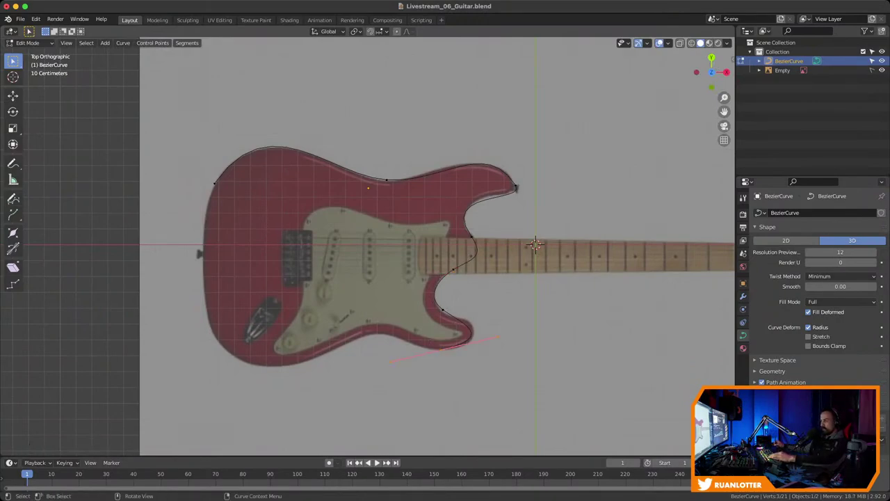
key("e")
left_click(316, 356)
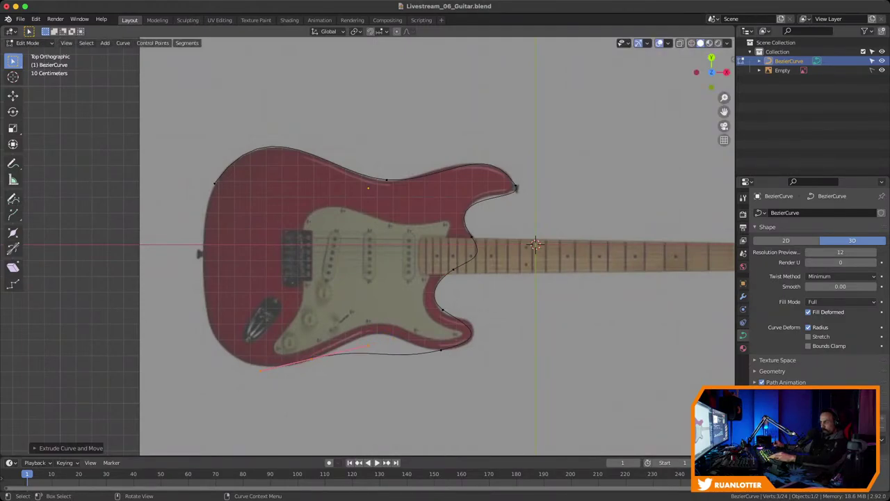
left_click(368, 345)
key("g")
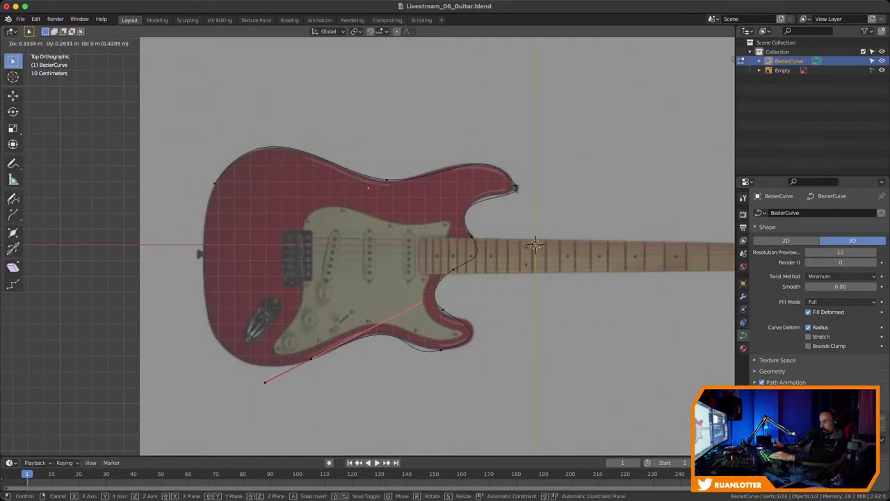
left_click(421, 301)
left_click(441, 349)
left_click_drag(379, 355, 496, 335)
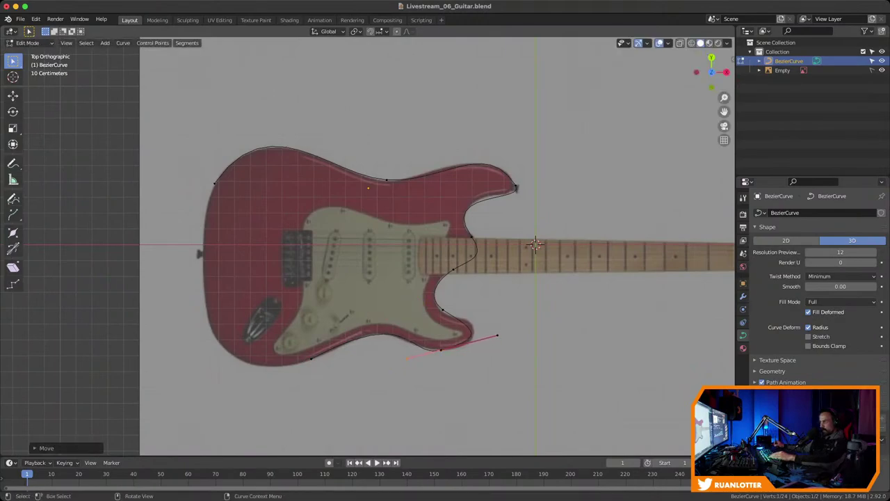
Nudge the lower bout point slightly outward onto the body's lower edge
left_click(311, 359)
key("g")
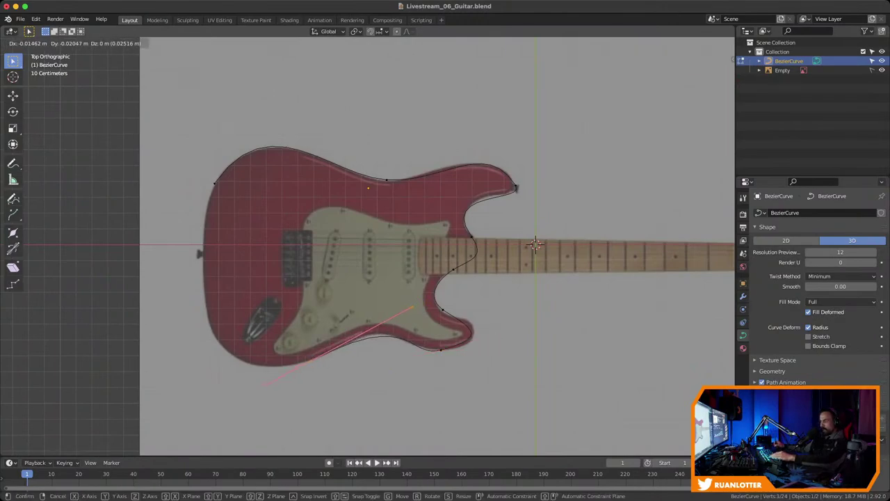
left_click(307, 360)
Extrude a point to the body's rear edge, then rotate, shorten and nudge it so the curve wraps the lower bout
key("g")
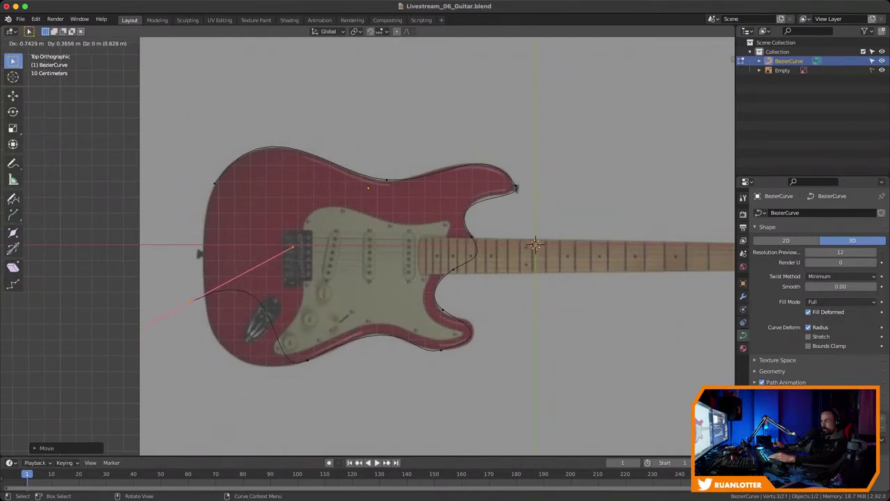
left_click(309, 265)
key("r")
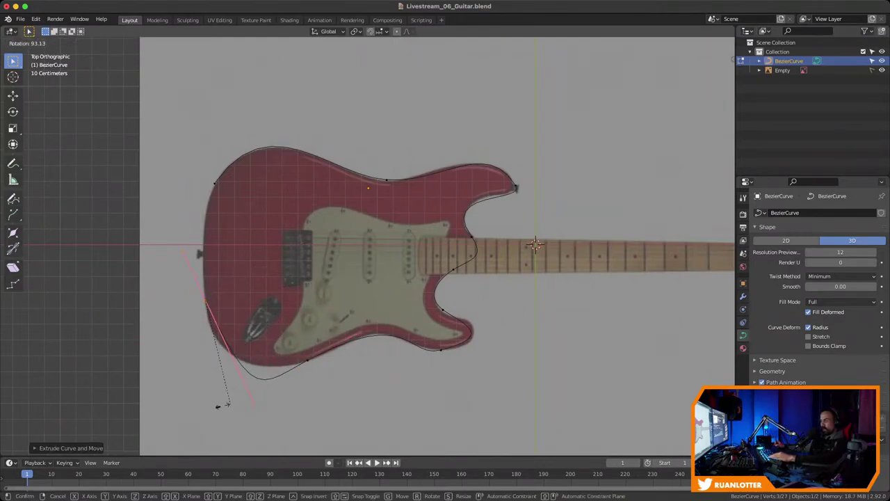
left_click(209, 379)
key("s")
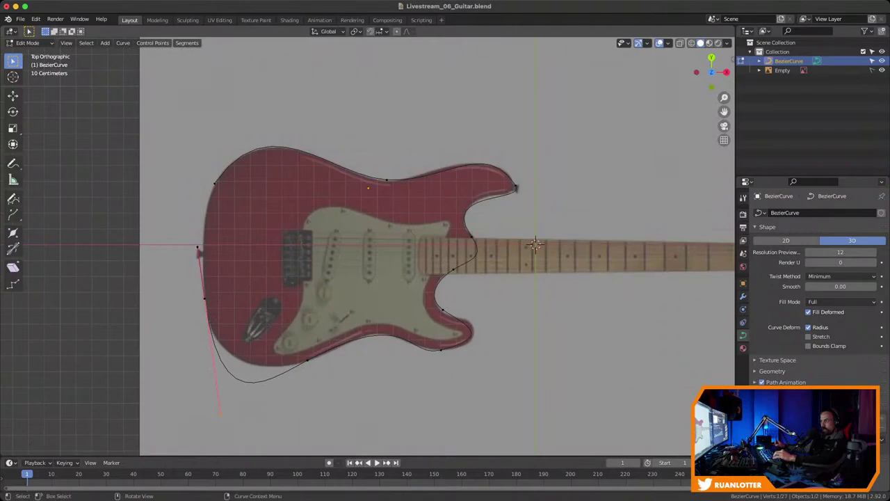
left_click(268, 365)
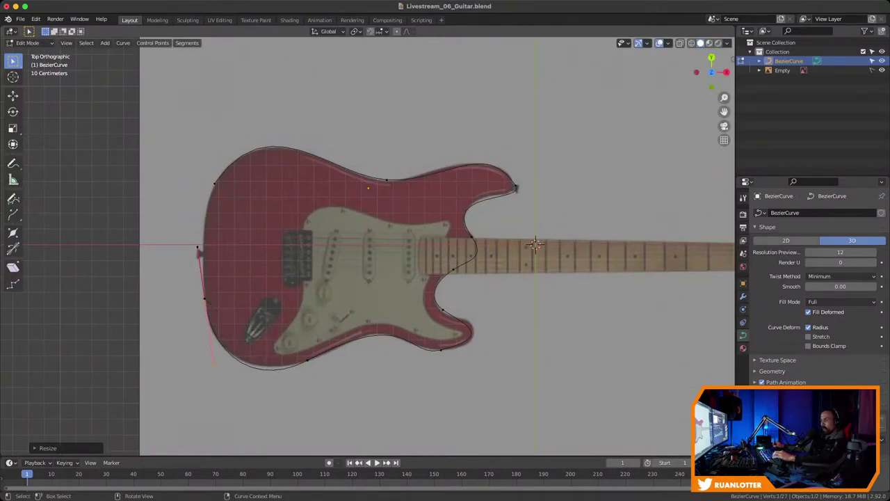
key("g")
key("Return")
Close the body outline between the two rear end points by toggling the curve cyclic
left_click(215, 184, "shift")
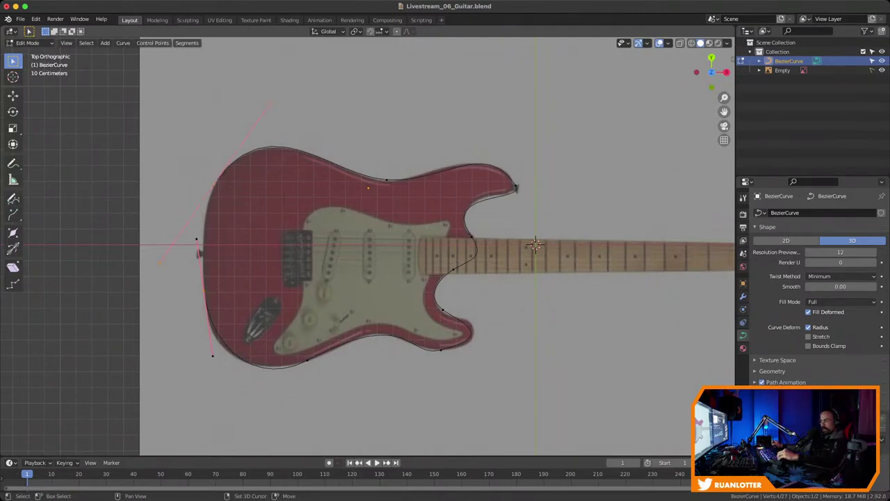
middle_click_drag(215, 184, 255, 129, "shift")
middle_click_drag(639, 228, 689, 254, "shift")
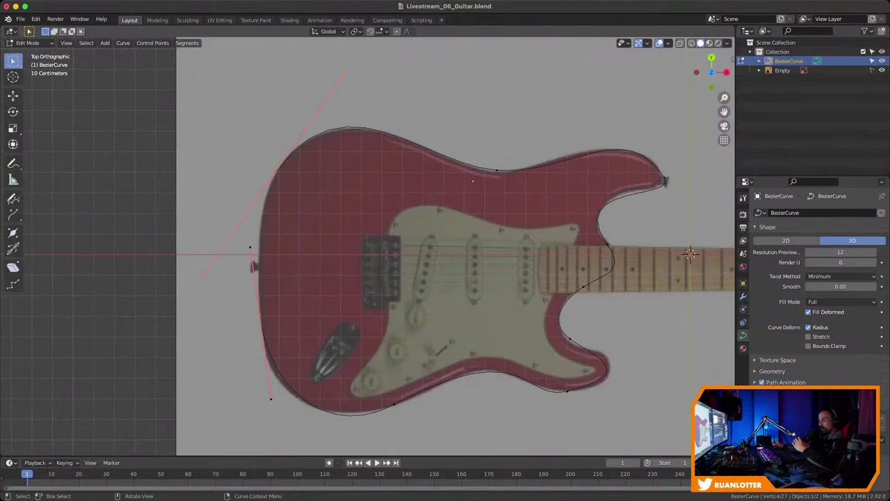
left_click_drag(257, 299, 274, 334)
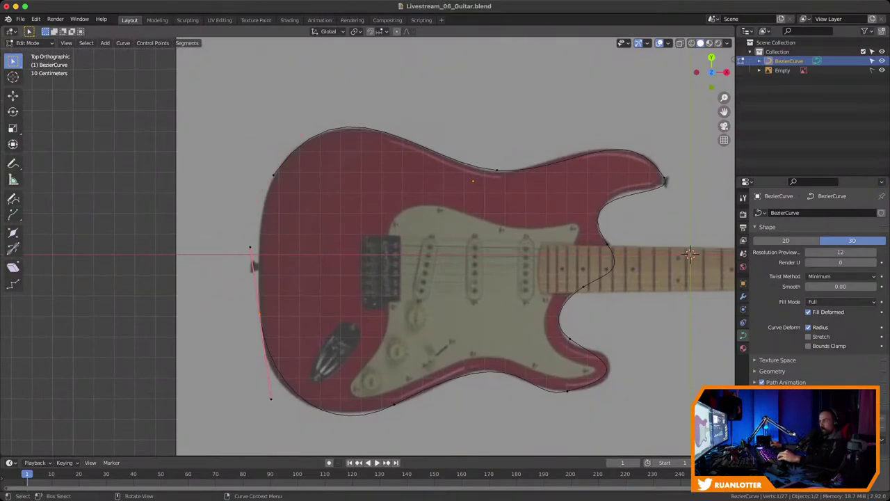
left_click(276, 175)
right_click(243, 176)
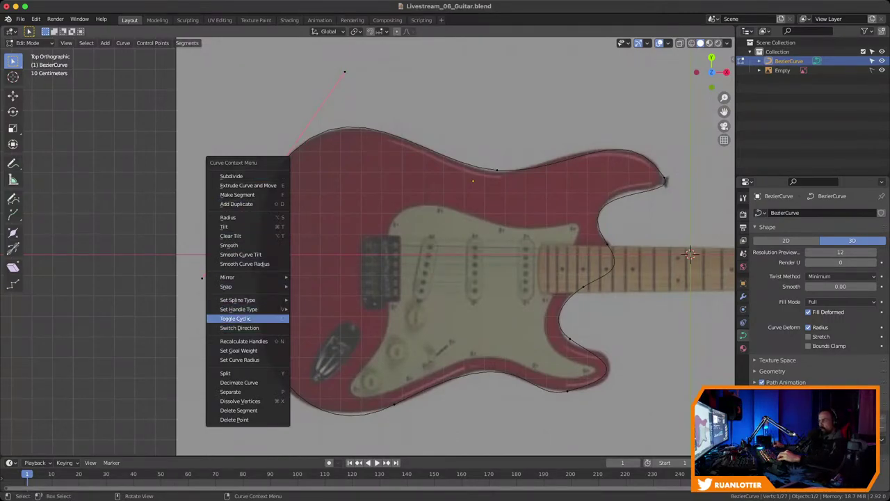
left_click(237, 318)
Shorten the upper rear point's lower handle so the closing segment follows the body's rear edge
left_click_drag(220, 263, 192, 295)
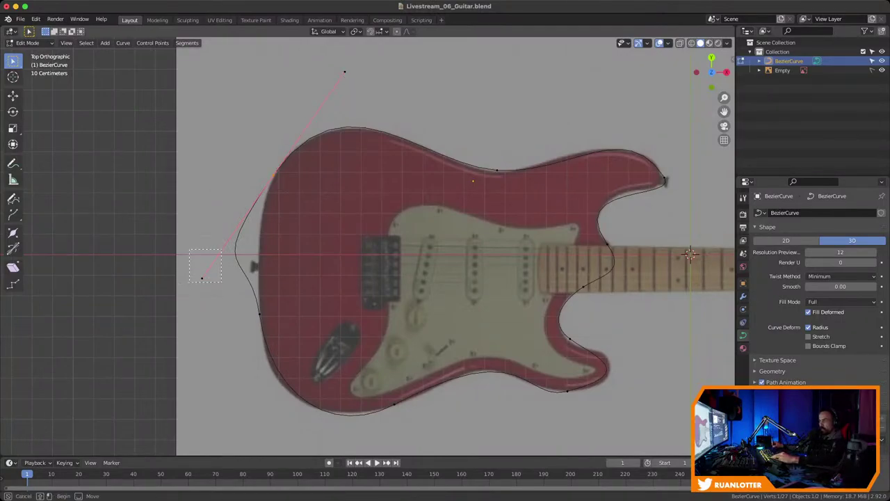
key("s")
key("Return")
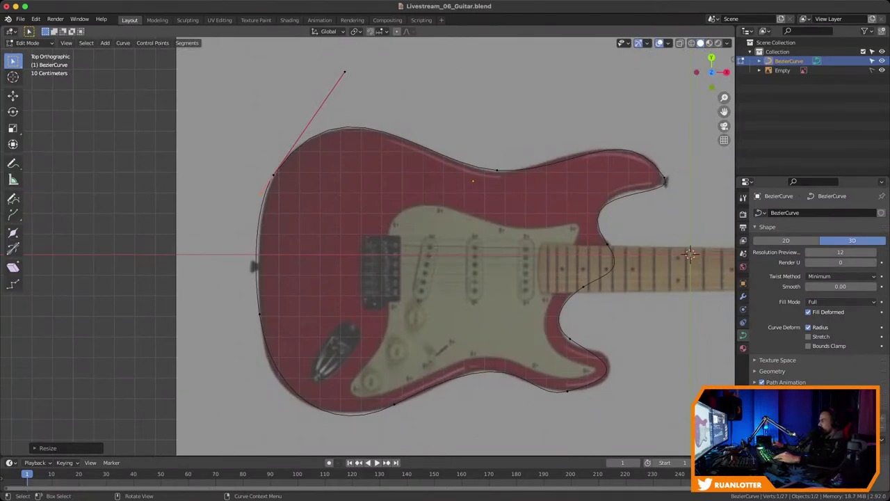
Nudge the upper rear point to fit the upper bout and save the file
left_click_drag(267, 168, 280, 181)
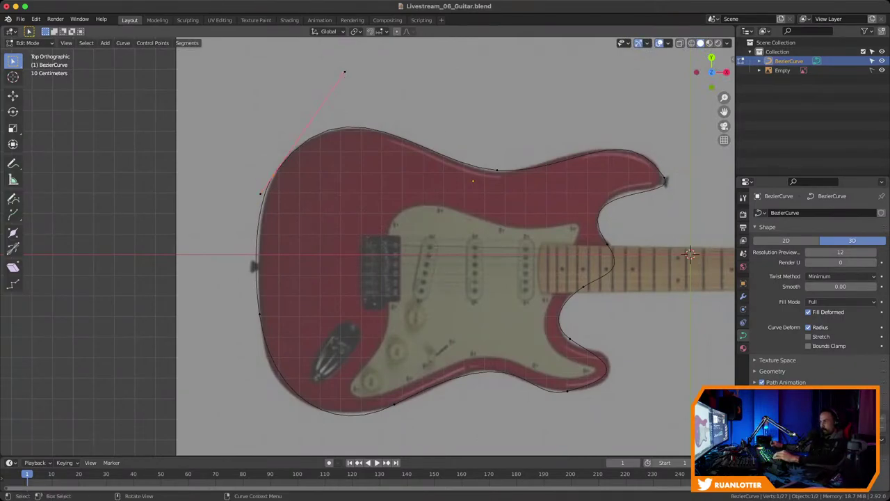
key("g")
key("Return")
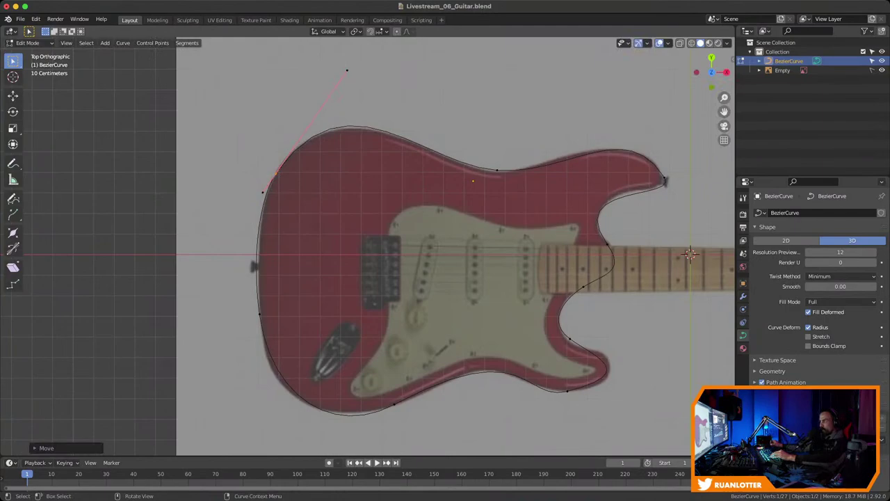
middle_click_drag(689, 254, 586, 234, "shift")
key("ctrl+s")
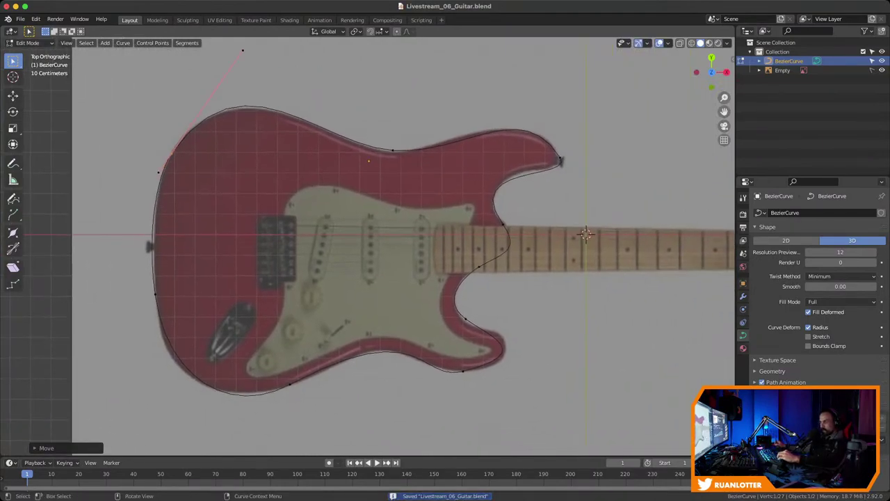
Shift the lower bout point toward the neck and lengthen its outer handle to fit the lower edge
left_click(290, 384)
key("g")
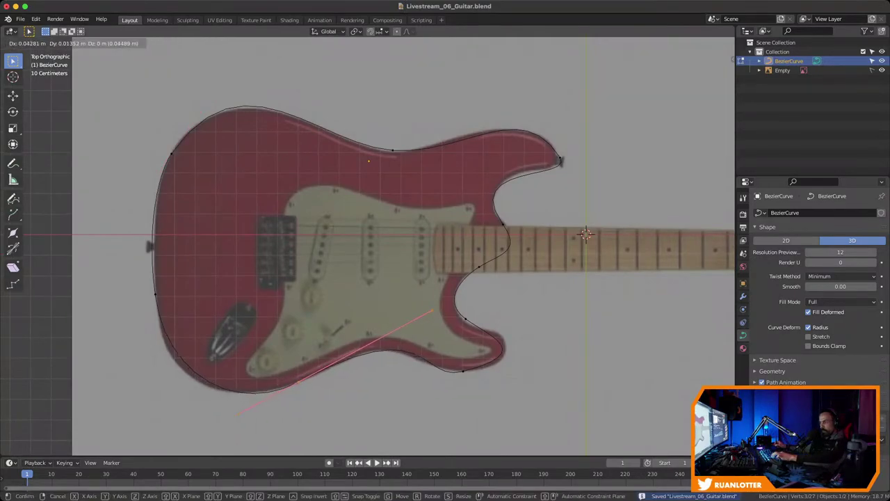
key("Return")
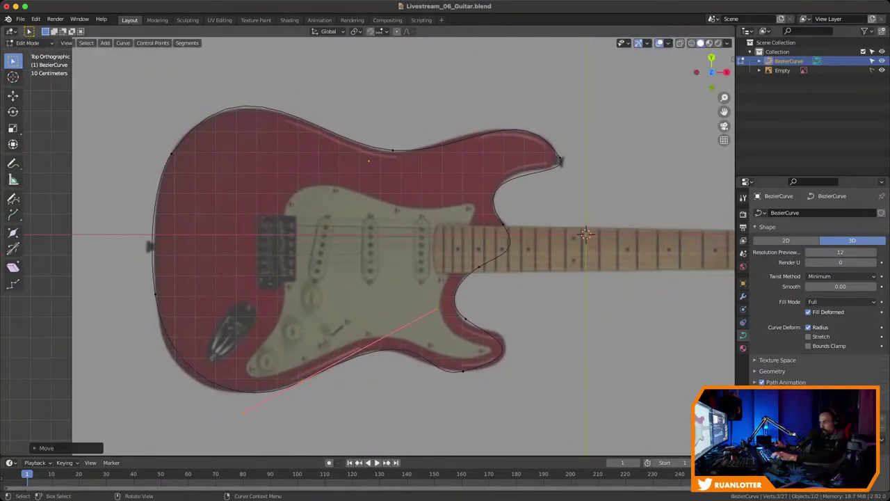
key("g")
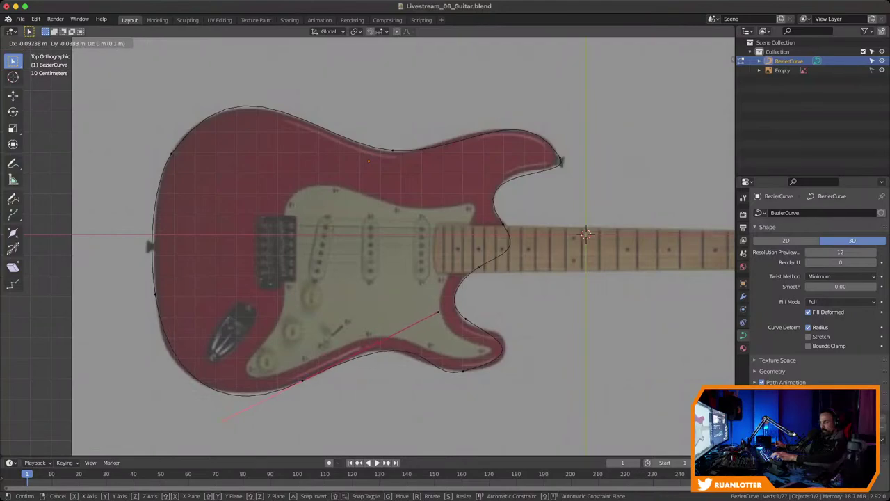
key("Return")
Rotate the lower rear point's handles slightly and scale its lower handle to refine the rear corner
left_click_drag(148, 268, 168, 310)
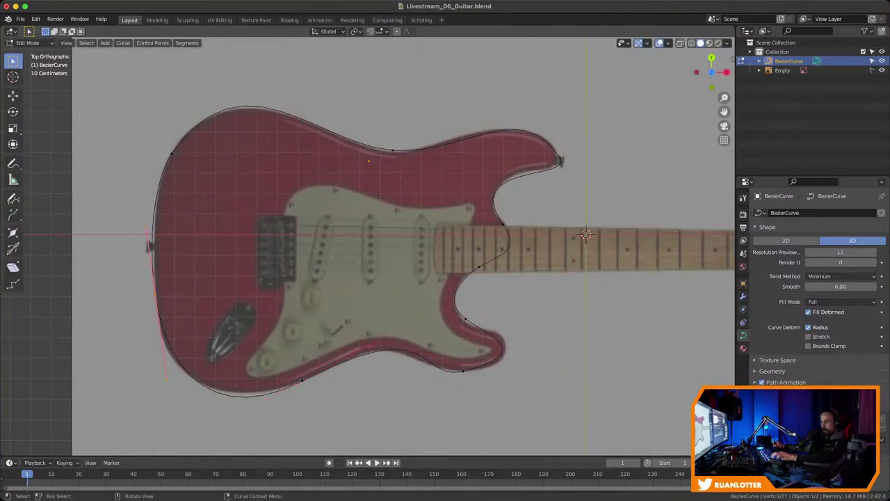
key("r")
key("Return")
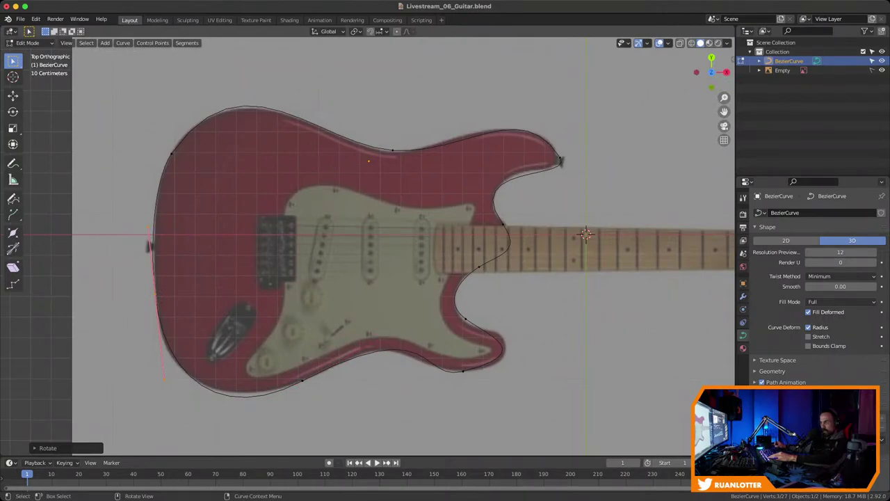
key("s")
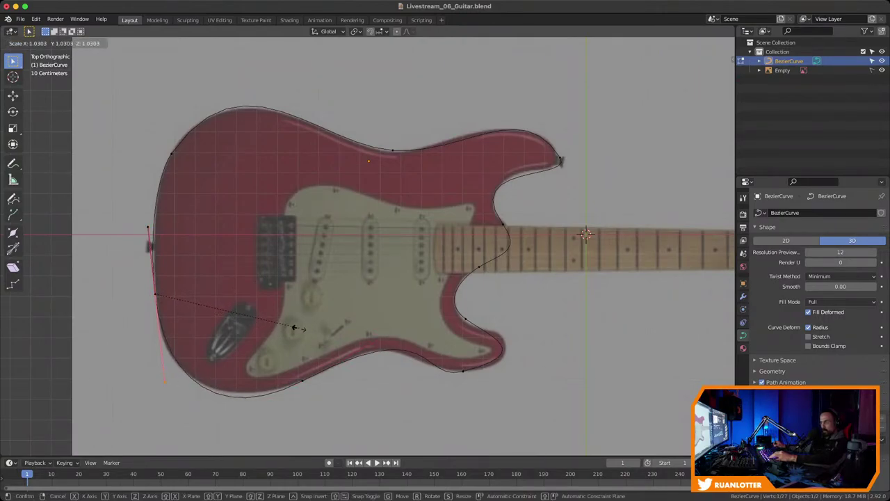
key("Return")
Shorten the lower bout point's outer handle to tighten the curve along the bottom edge
left_click(302, 381)
key("s")
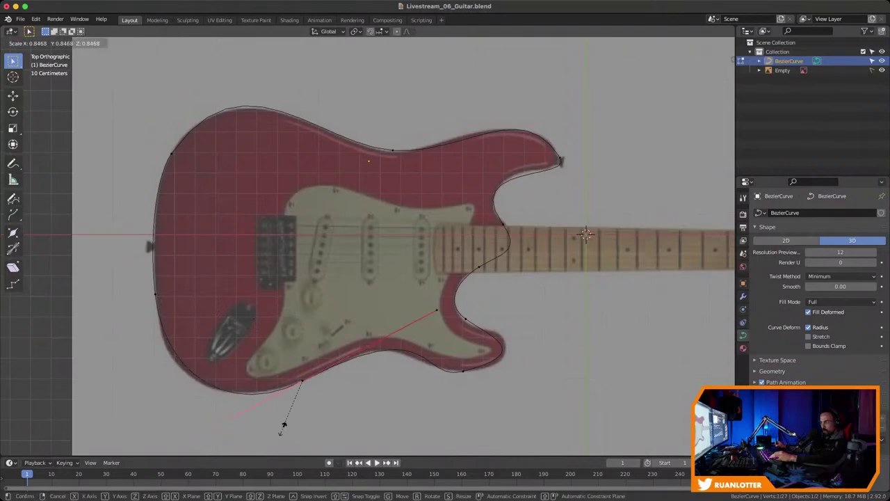
left_click(280, 422)
left_click_drag(295, 376, 307, 389)
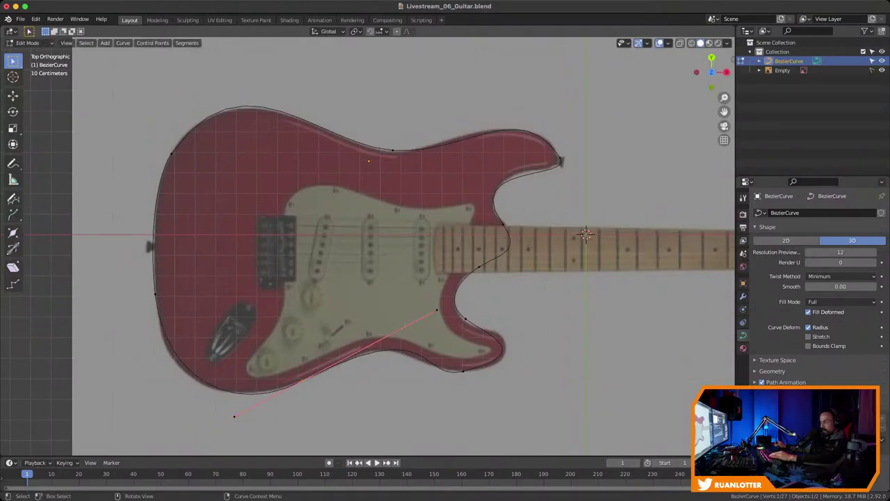
Shift the lower bout point slightly toward the rear and reposition its outer handle to match the body's bottom edge
key("g")
key("Return")
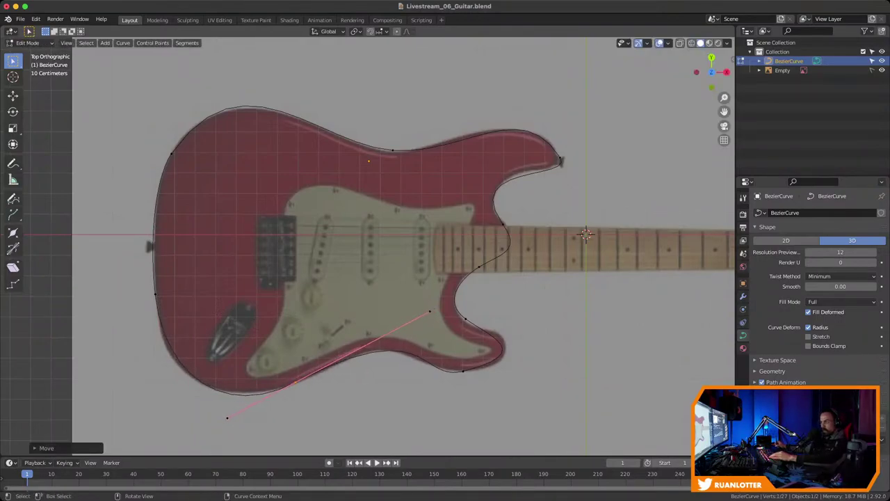
left_click_drag(216, 405, 237, 437)
key("g")
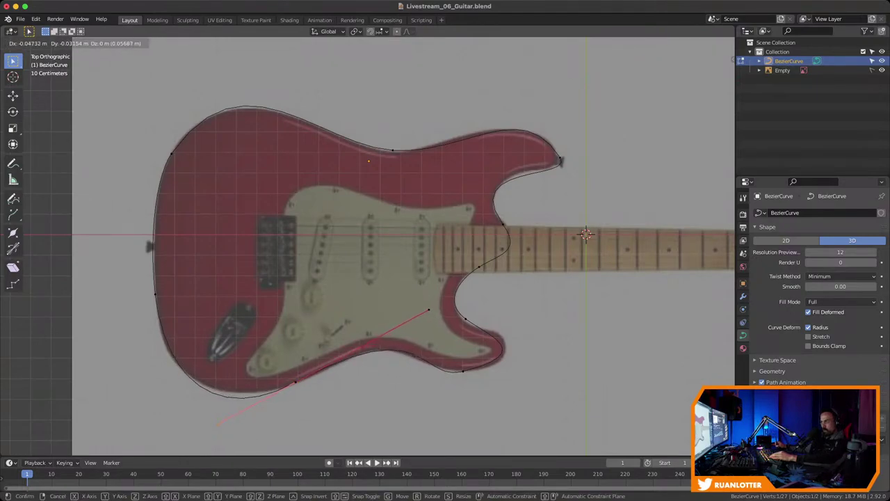
key("Return")
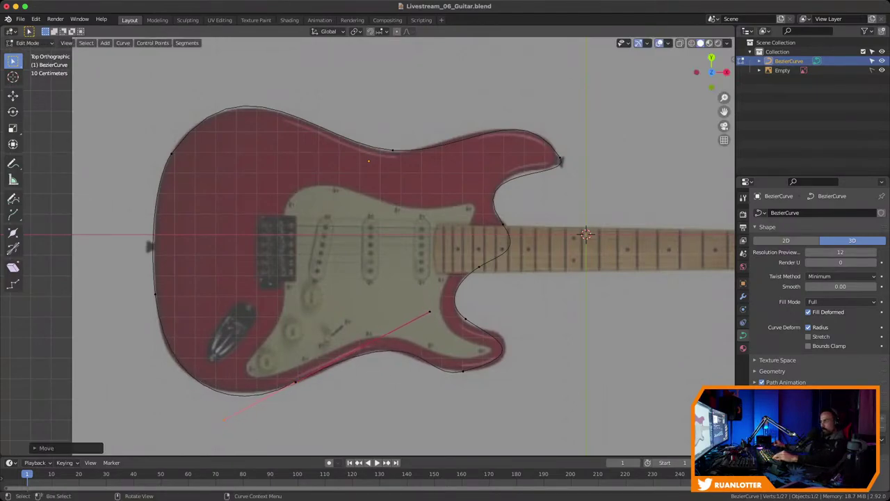
Lengthen both handles of the lower horn's bottom point slightly, and shorten its rear-facing handle to fit the horn's underside
left_click_drag(460, 360, 483, 388)
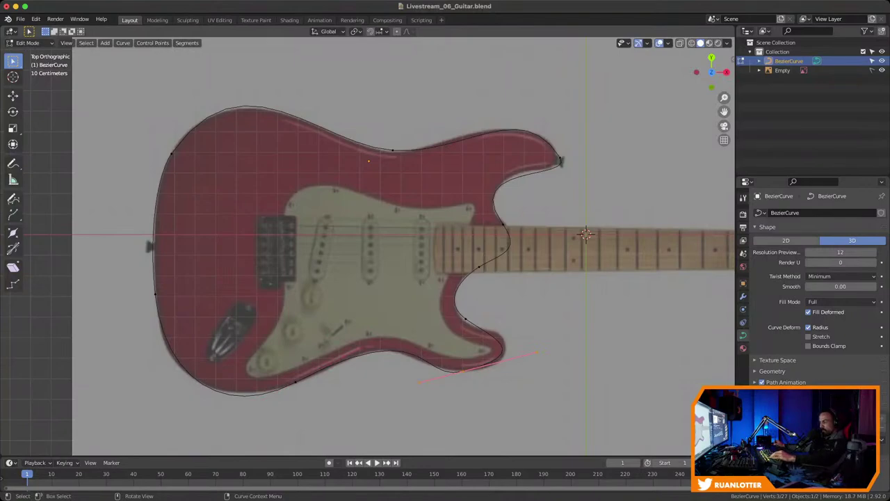
key("s")
key("Return")
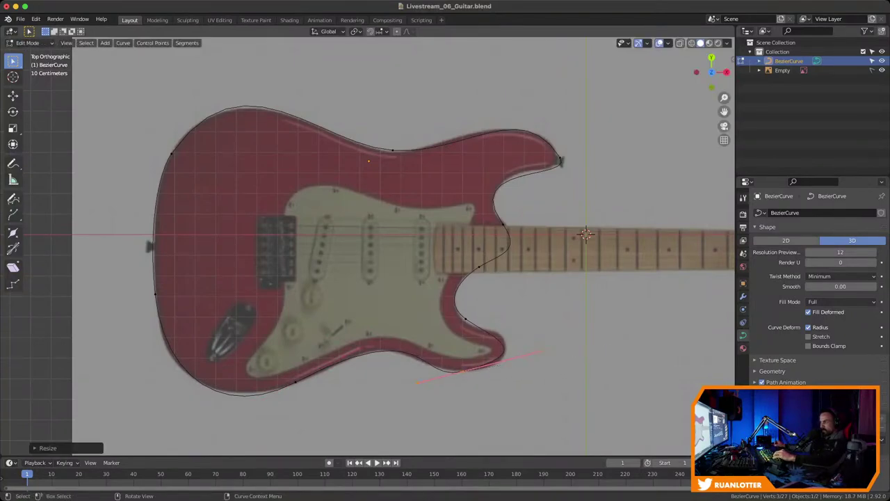
key("s")
key("Return")
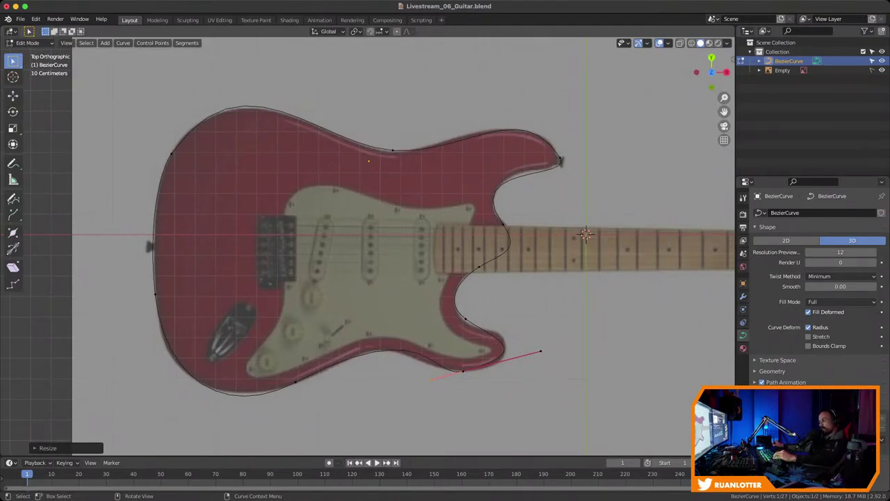
Nudge the lower cutaway point into place and subdivide the segment between it and the lower horn's bottom point
left_click(465, 318)
key("g")
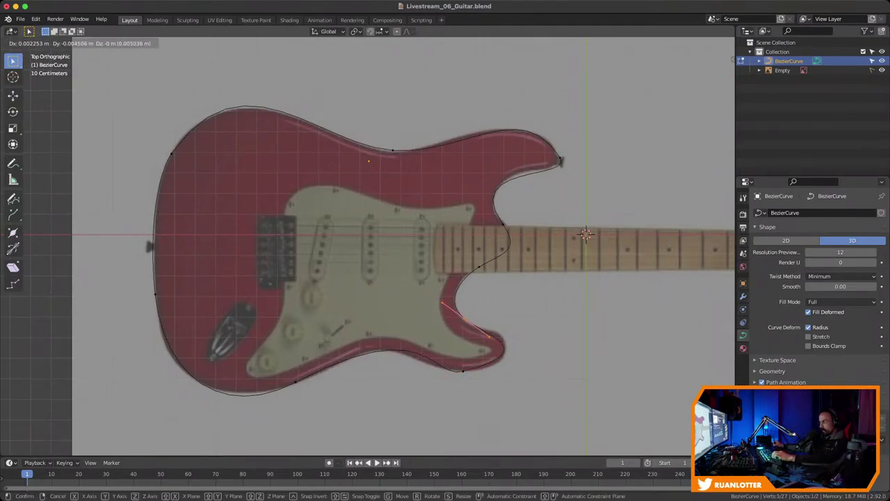
key("Return")
left_click(463, 371, "shift")
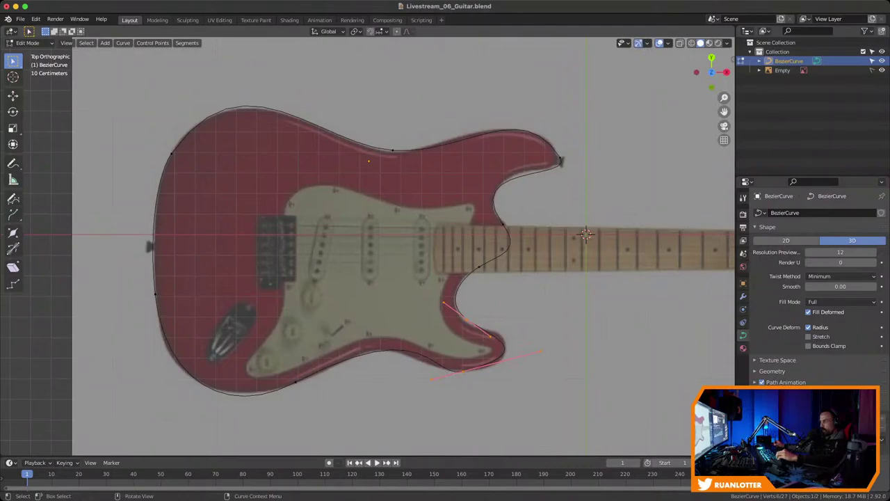
right_click(446, 323)
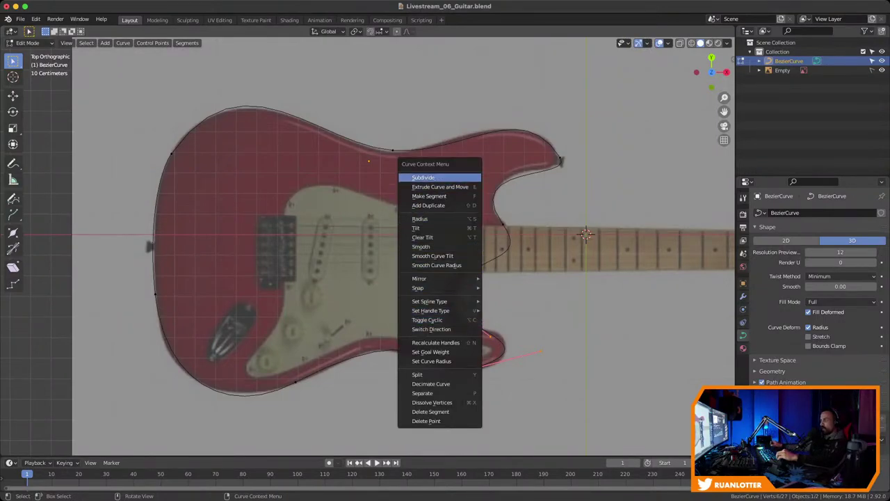
left_click(427, 174)
Scale, rotate and nudge the new lower horn tip point and its handle to follow the rounded tip
left_click(504, 344)
key("s")
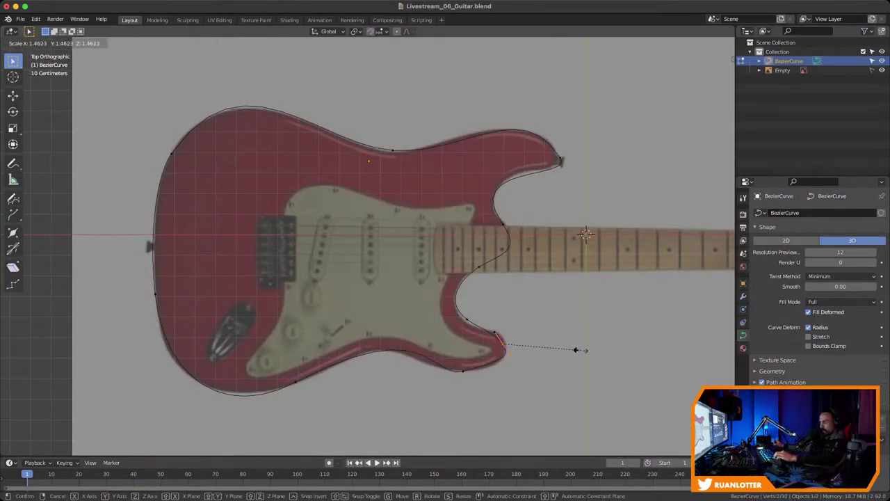
left_click(579, 349)
key("r")
left_click(593, 363)
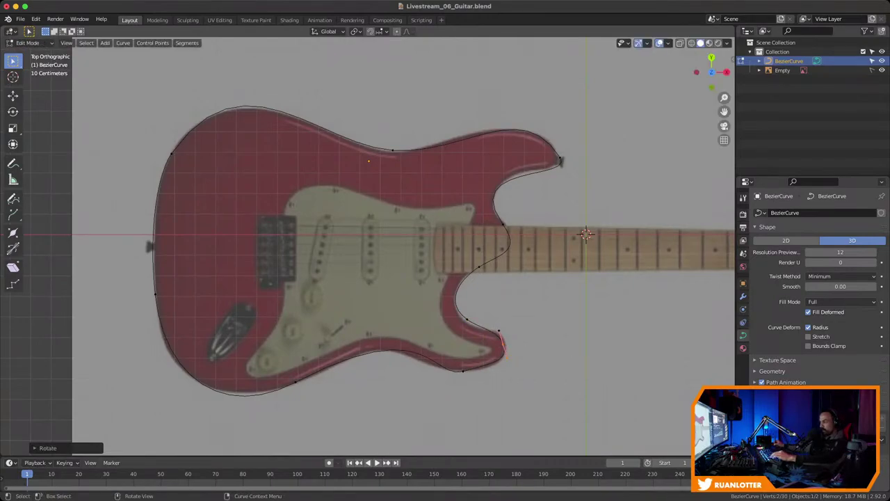
key("g")
left_click(595, 363)
Lengthen the upper cutaway point's upper handle and nudge the upper horn tip point inward to match the reference
left_click(502, 224)
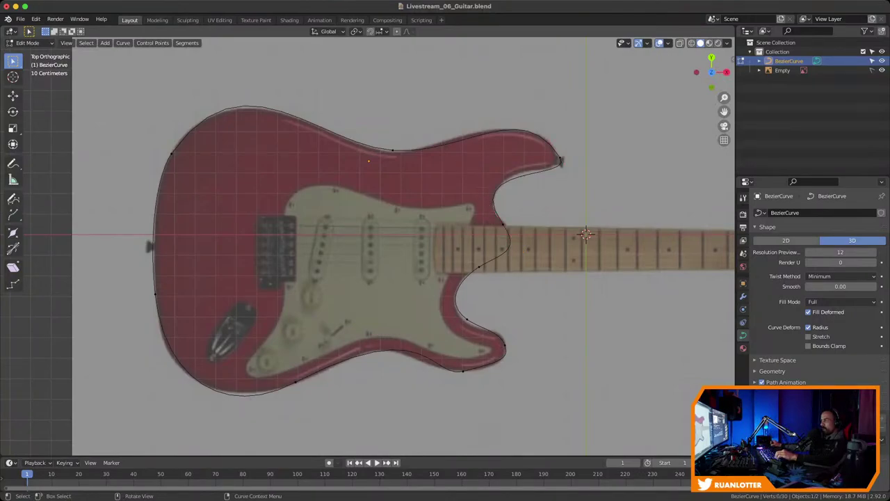
key("s")
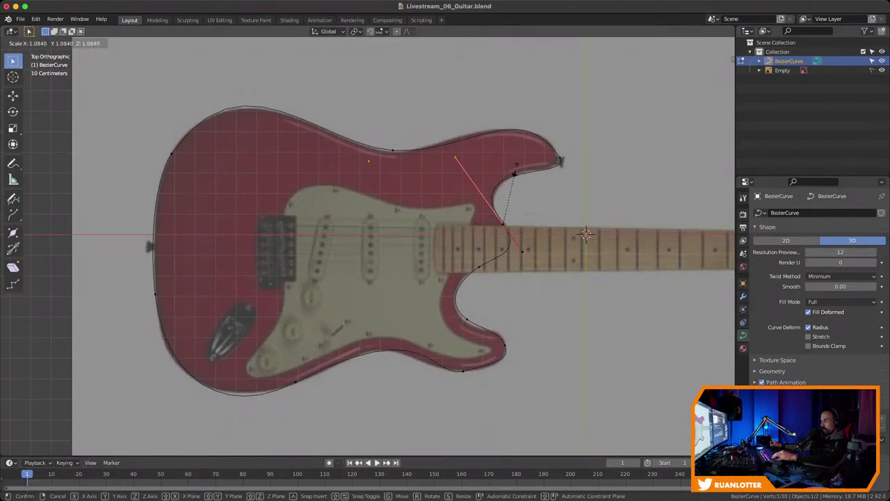
left_click(586, 234)
left_click(586, 234)
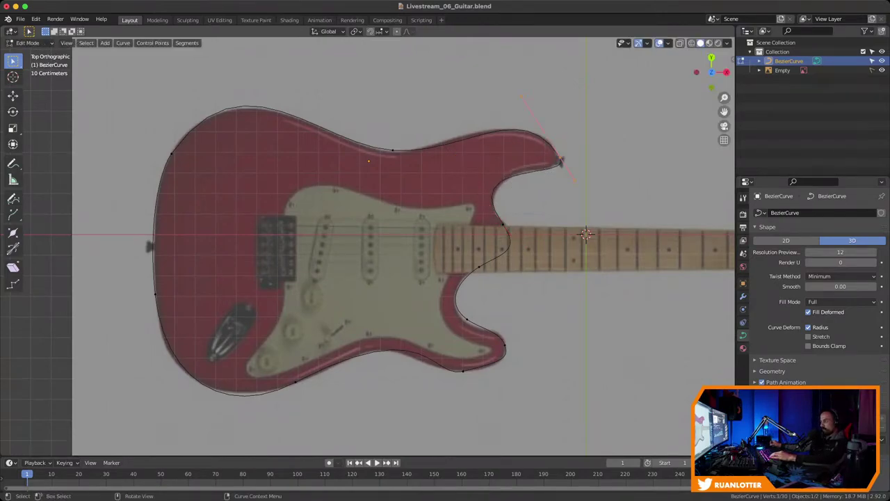
key("g")
left_click(586, 234)
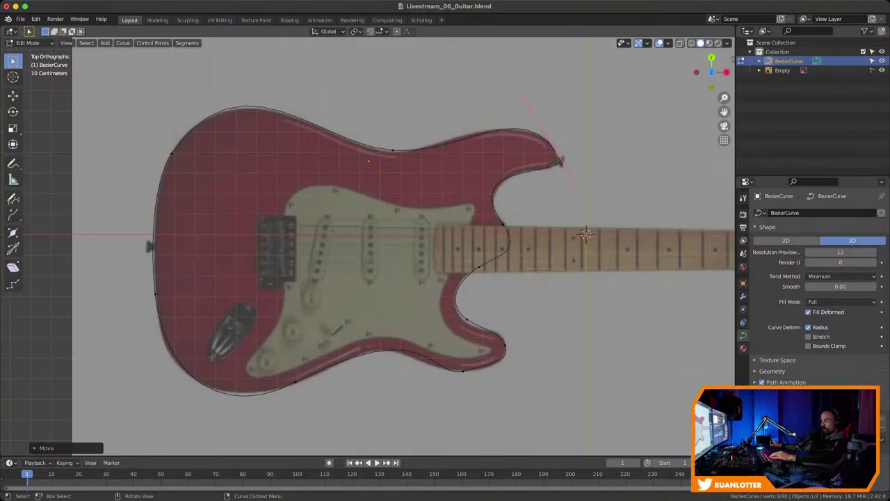
Nudge the upper waist point slightly upward and the upper rear point slightly outward to match the body's edge
left_click(393, 150)
key("g")
left_click(391, 148)
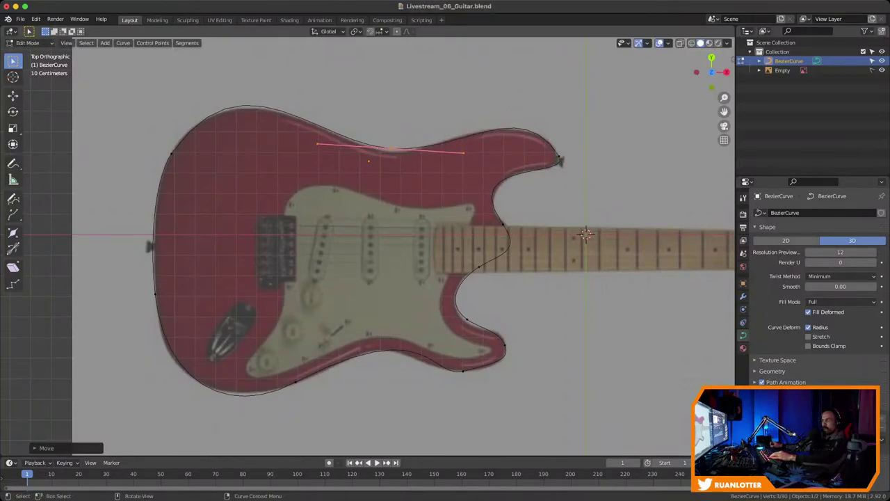
left_click(171, 153)
key("g")
left_click(169, 154)
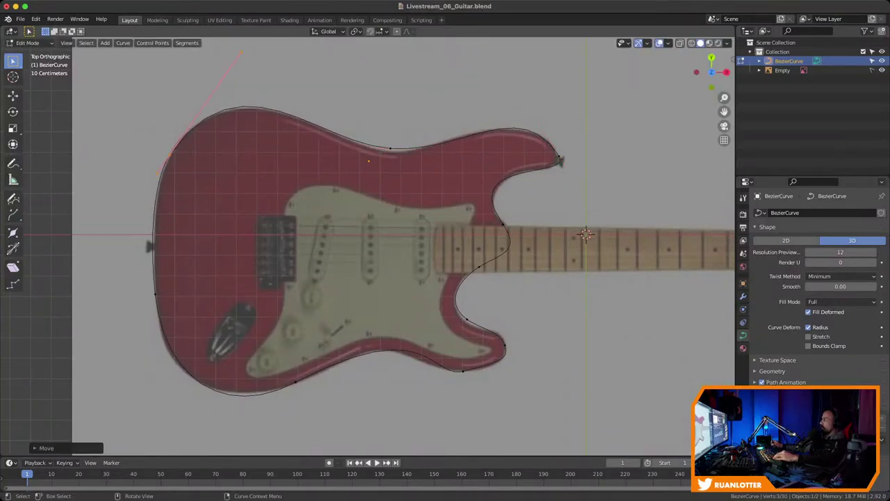
Check the traced outline with the reference image temporarily hidden, return to Object Mode and save the file
middle_click_drag(369, 279, 445, 195)
scroll(446, 194, "down", 4)
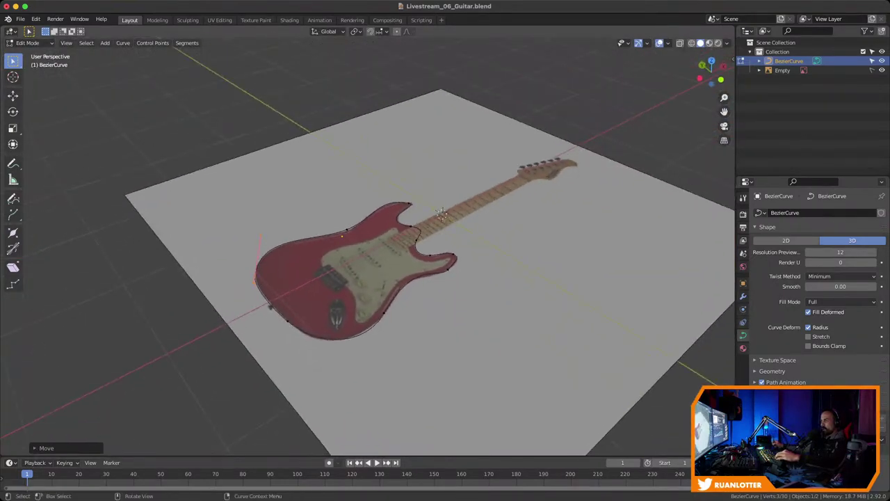
left_click(882, 70)
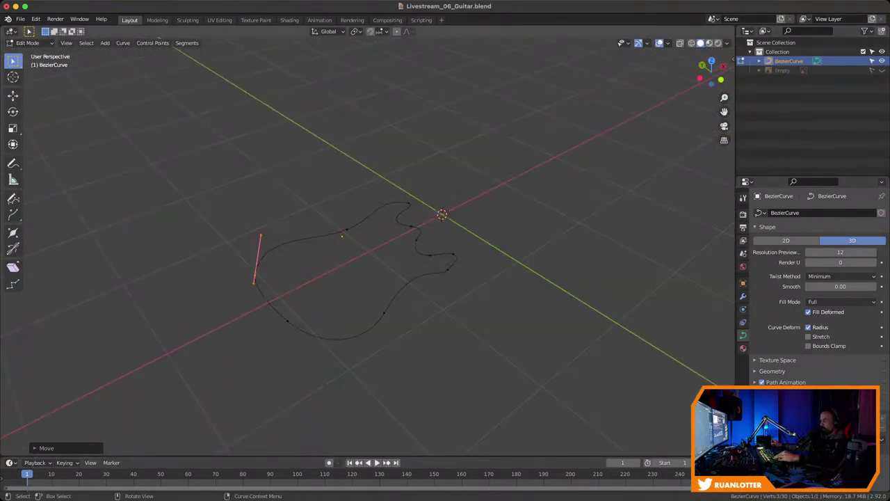
middle_click_drag(445, 250, 390, 181)
key("Tab")
middle_click_drag(487, 181, 491, 223)
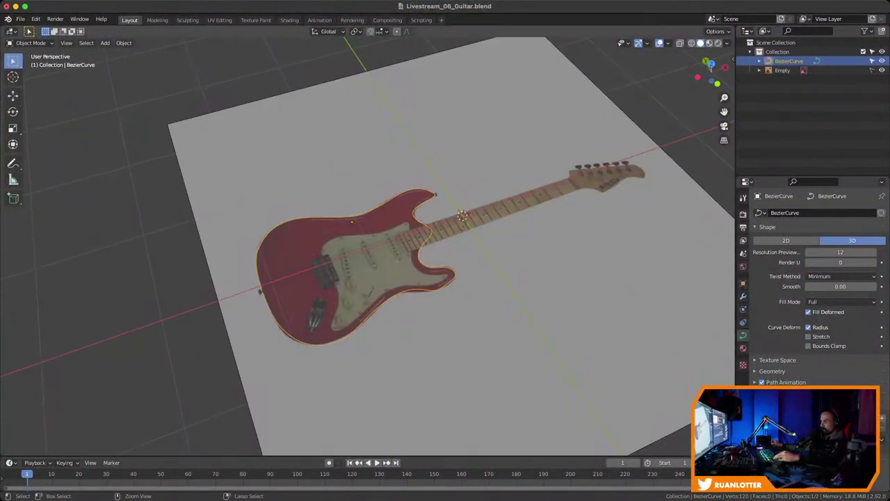
middle_click_drag(417, 243, 446, 248)
scroll(369, 251, "up", 2)
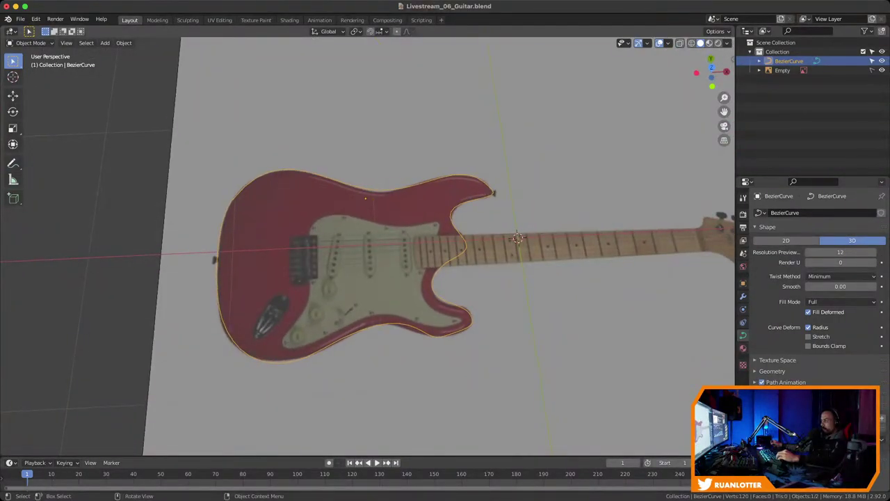
key("super+s")
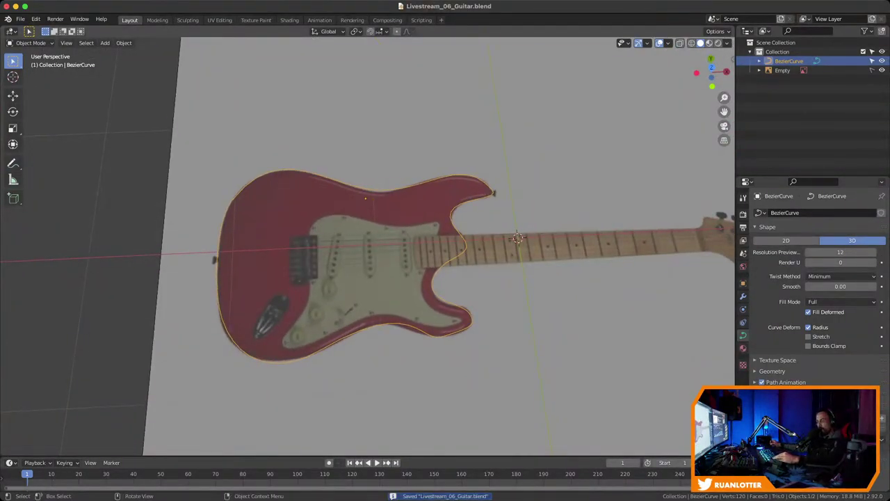
Hide the guitar reference image so that only the traced body curve is shown
middle_click_drag(448, 227, 459, 217)
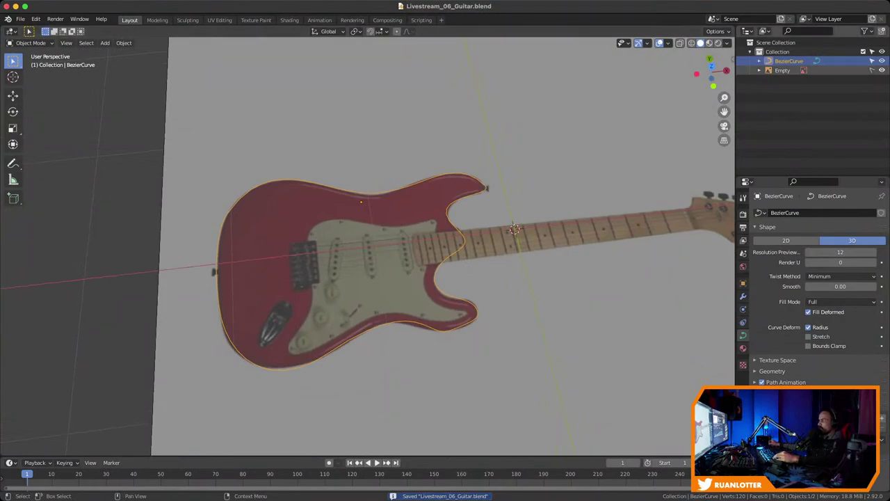
key("shift+h")
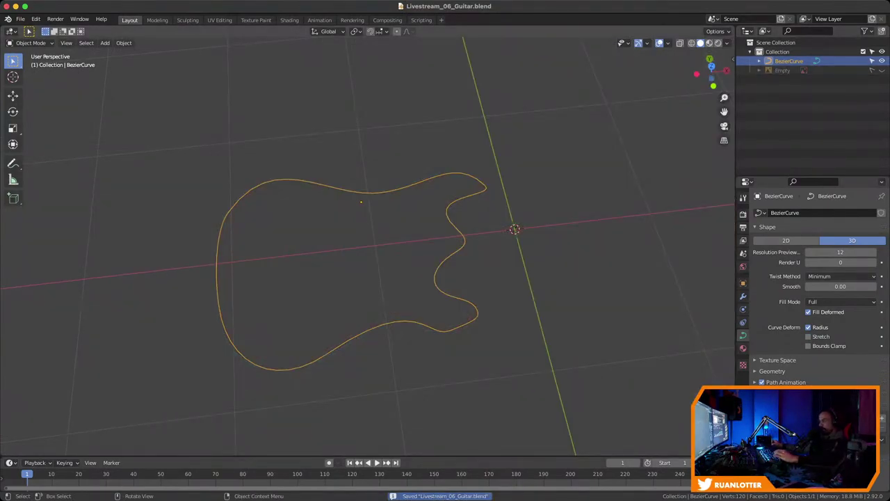
middle_click_drag(445, 250, 467, 227)
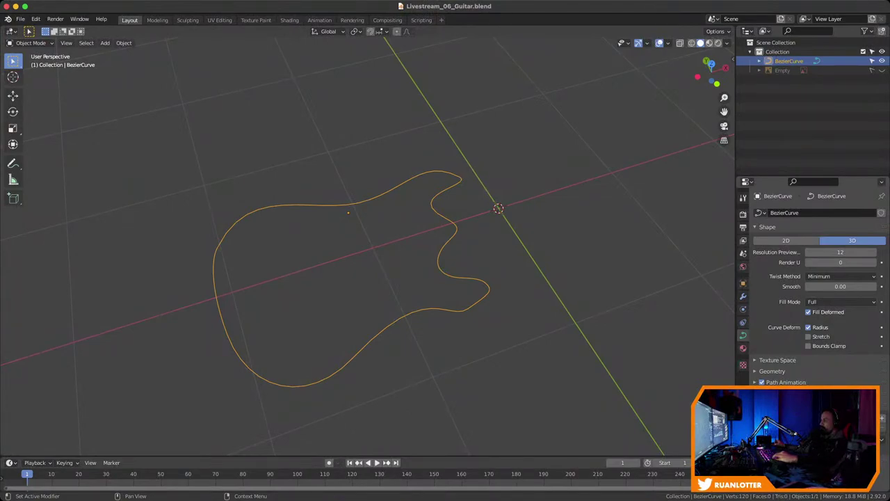
Set the body curve's geometry extrude to 0.08 m
left_click(772, 371)
scroll(814, 313, "down", 3)
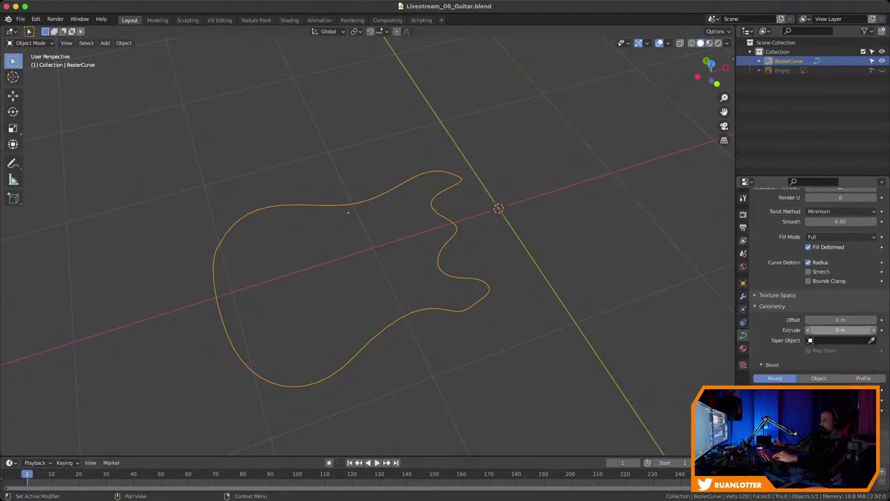
left_click_drag(840, 330, 862, 329)
left_click_drag(840, 330, 815, 329)
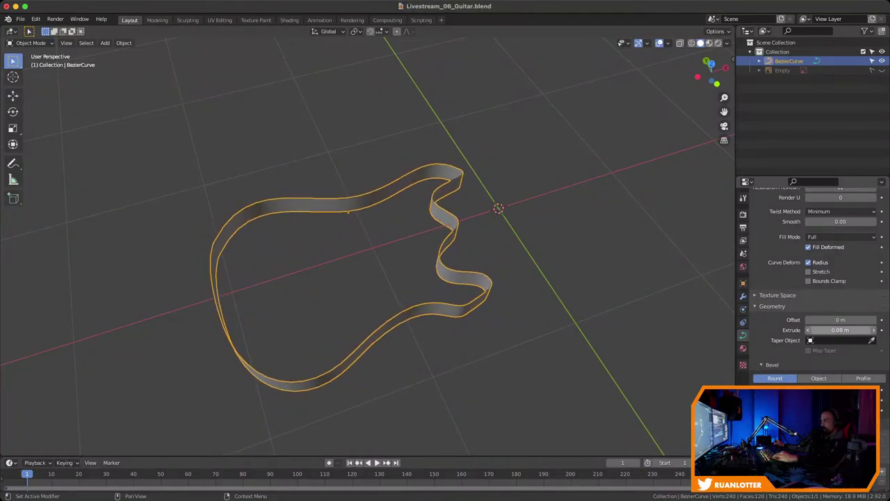
Inspect the extruded body curve from several angles and check its control points in Edit Mode
middle_click_drag(445, 278, 451, 203)
middle_click_drag(400, 240, 414, 292)
key("Tab")
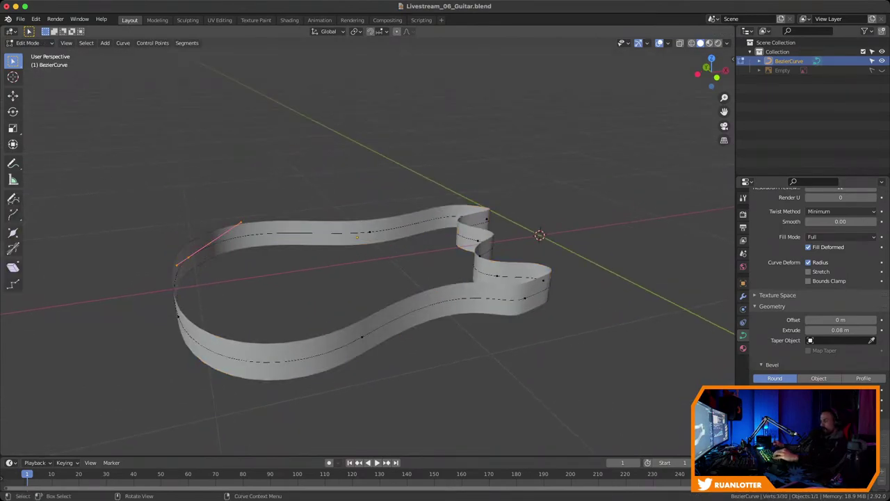
key("Tab")
middle_click_drag(414, 292, 383, 277)
middle_click_drag(359, 224, 329, 237)
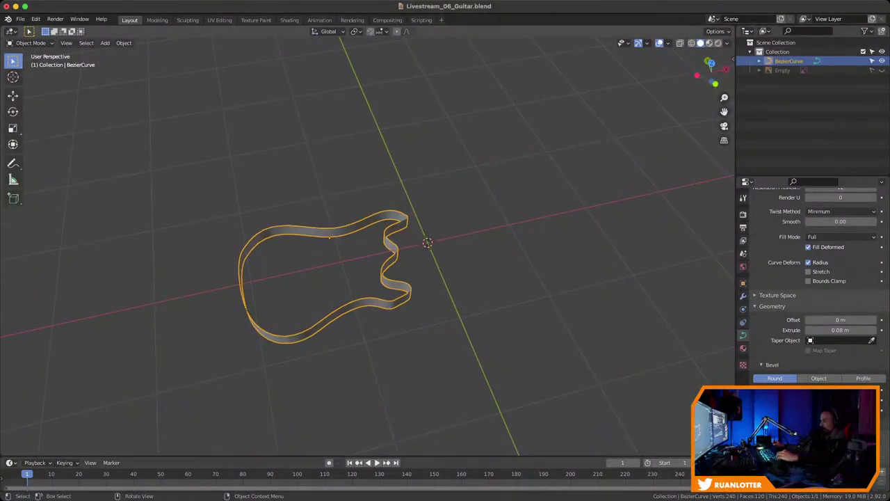
middle_click_drag(368, 278, 386, 264)
key("alt+a")
key("a")
middle_click_drag(327, 248, 357, 222)
Try moving the lower bout point of the extruded curve in Edit Mode, then cancel and return to Object Mode
key("Tab")
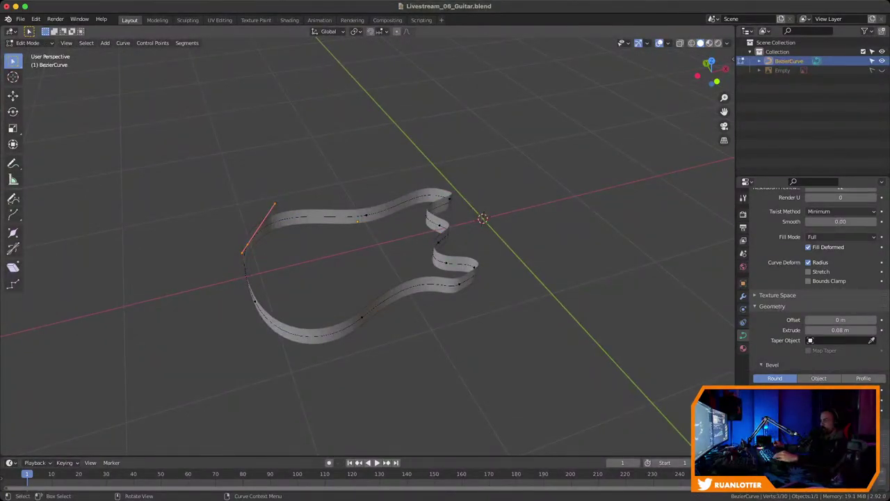
left_click(362, 318)
key("g")
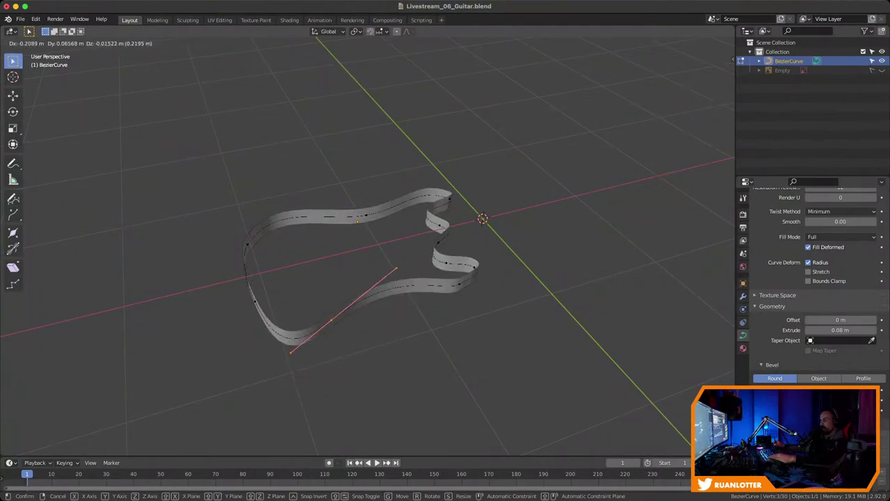
key("Escape")
key("Tab")
Duplicate the extruded body curve and place the copy about 3.7 m away along the X axis
middle_click_drag(367, 246, 362, 243)
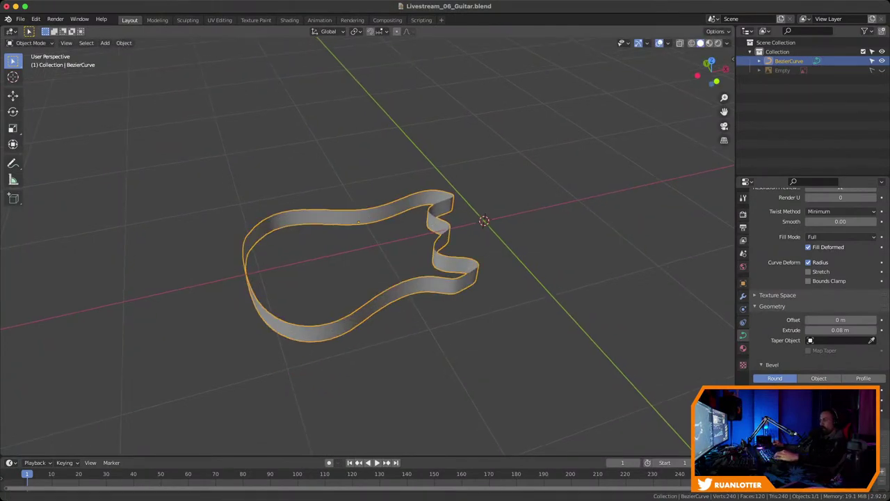
scroll(367, 246, "down", 3)
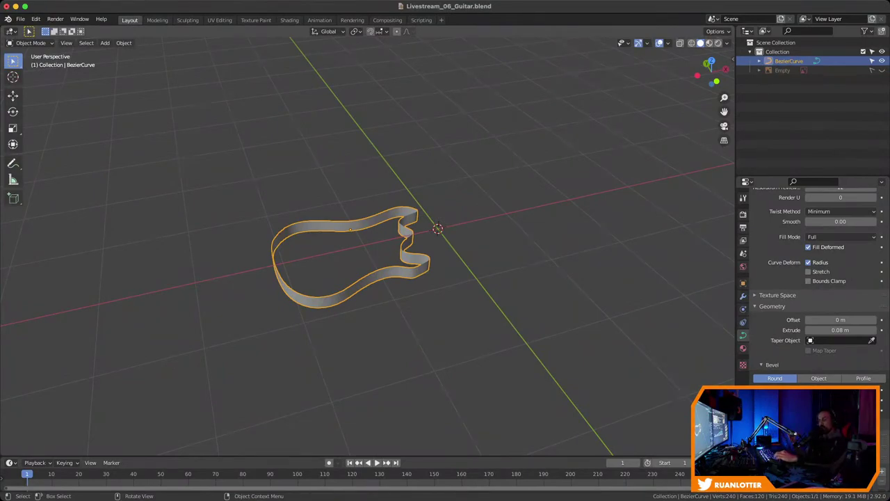
mouse_move(367, 247)
middle_mouse_down()
mouse_move(359, 254)
mouse_move(367, 263)
middle_mouse_up()
scroll(367, 246, "up", 1)
scroll(367, 247, "down", 1)
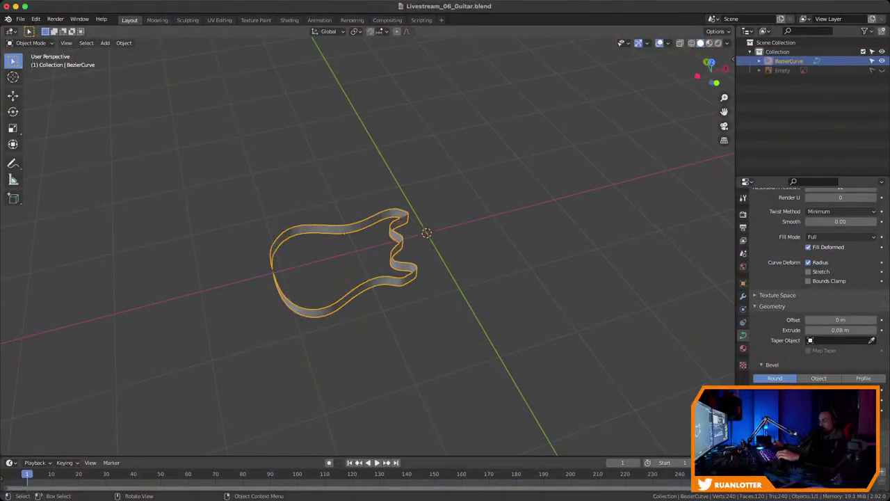
key("shift+d")
key("x")
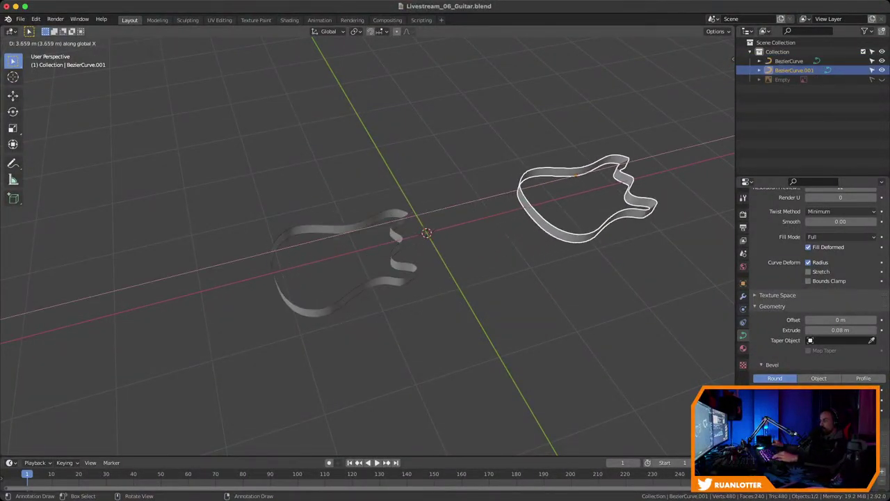
left_click(692, 196)
middle_click_drag(693, 196, 495, 264, "shift")
left_click_drag(427, 194, 446, 235)
middle_click_drag(445, 235, 429, 234)
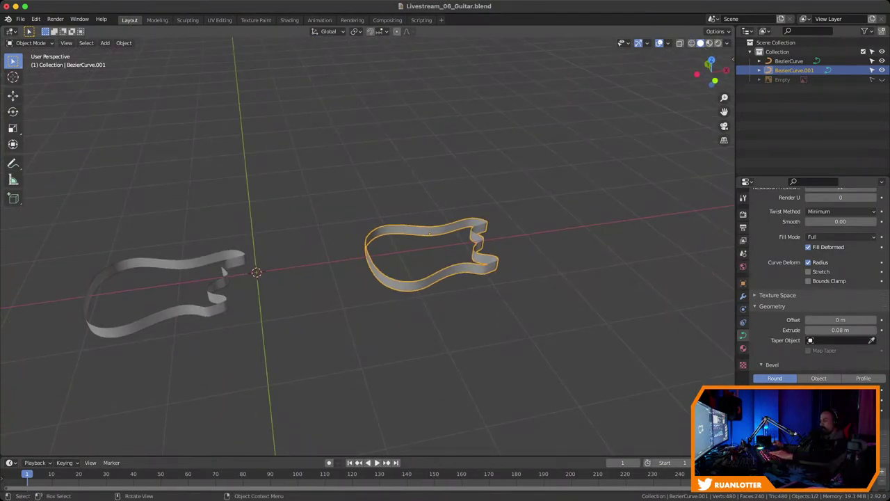
Move the duplicated curve into a new collection named Backup
key("m")
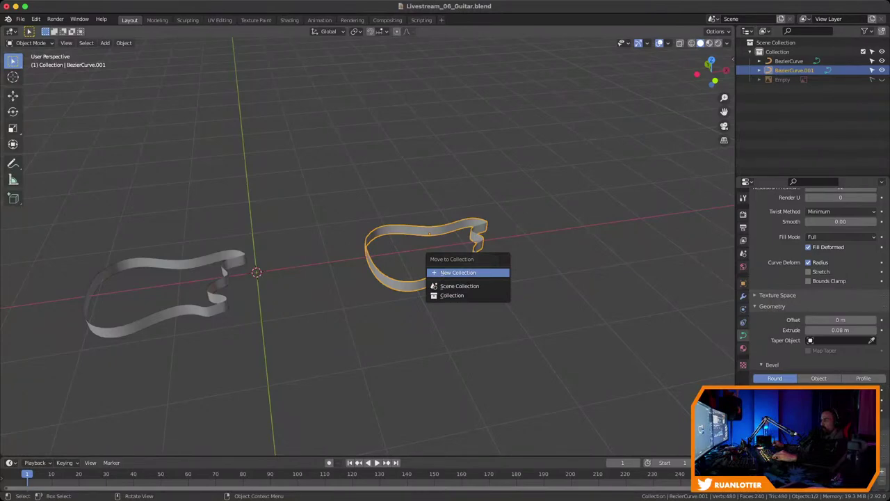
left_click(468, 273)
type("B")
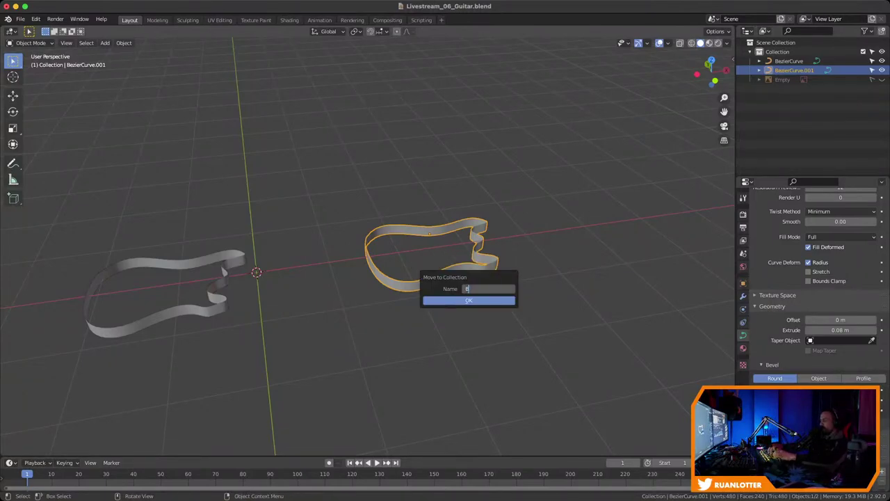
type("ackup")
key("Return")
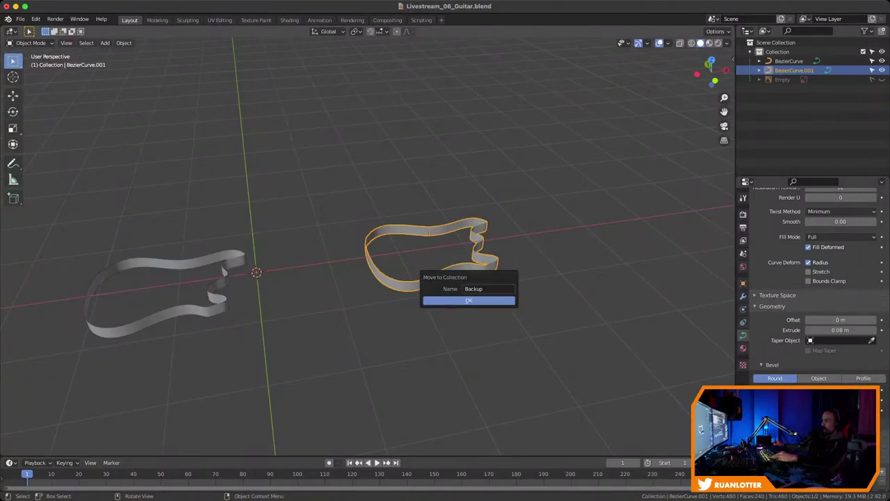
key("Return")
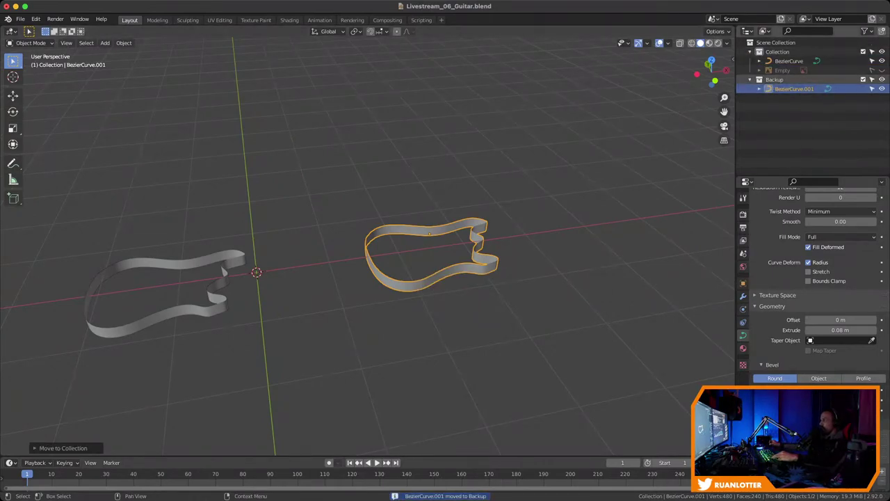
Collapse the Backup collection, exclude it from the view layer and save the file
left_click(750, 79)
left_click(863, 80)
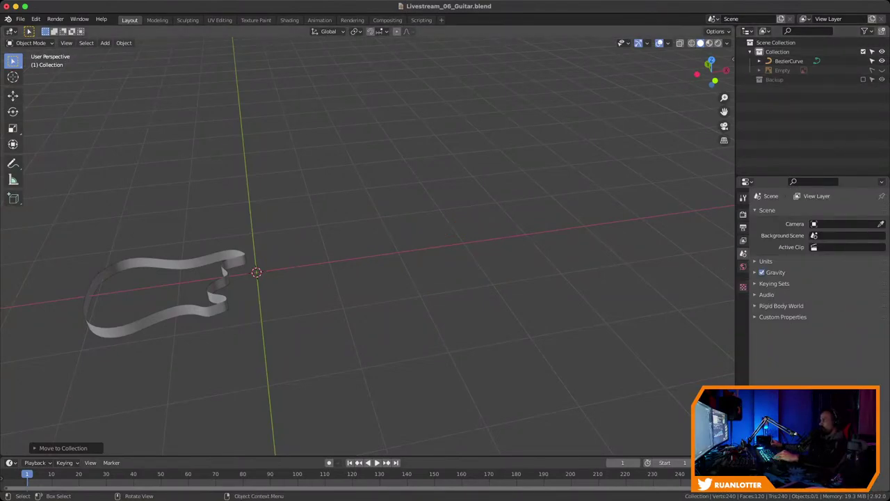
key("ctrl+s")
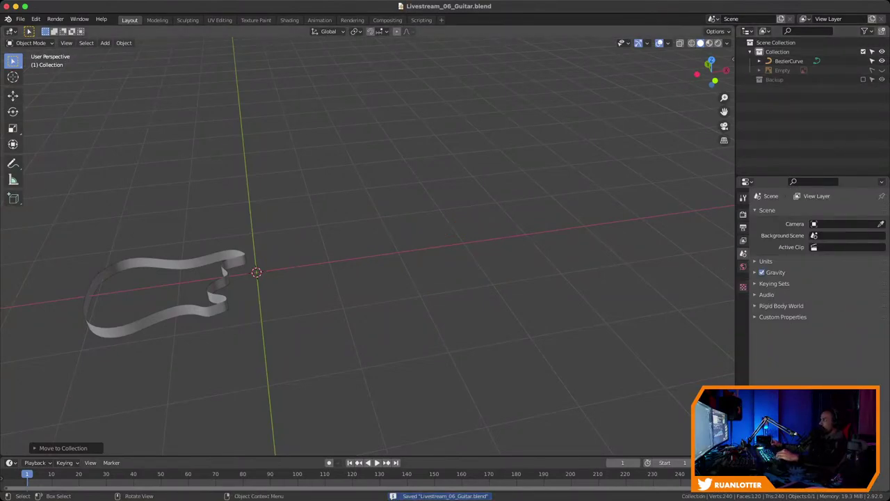
Convert the original extruded body curve to a mesh
middle_click_drag(257, 271, 446, 255, "shift")
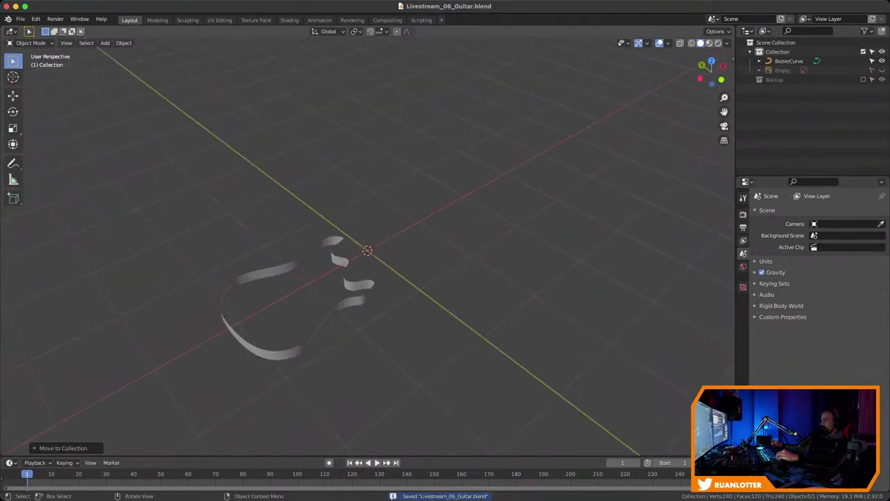
middle_click_drag(367, 250, 397, 218, "shift")
left_click(411, 258)
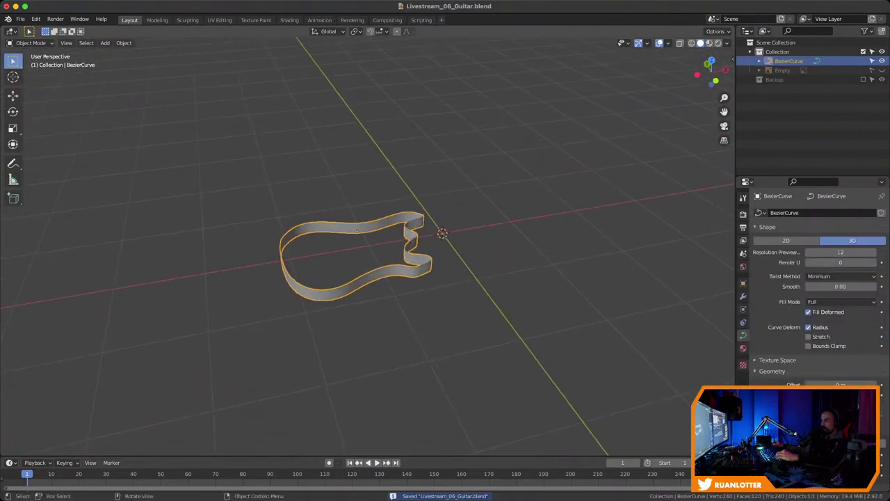
scroll(411, 258, "up", 2)
middle_click_drag(411, 258, 406, 229)
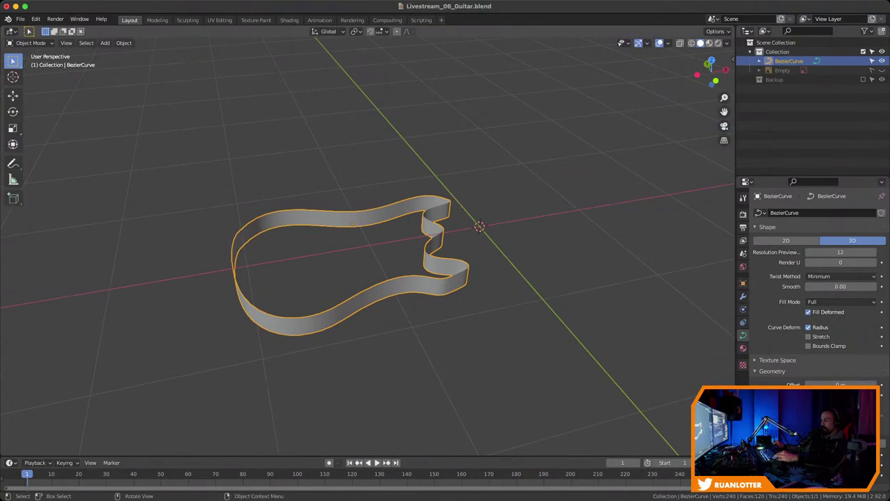
right_click(368, 287)
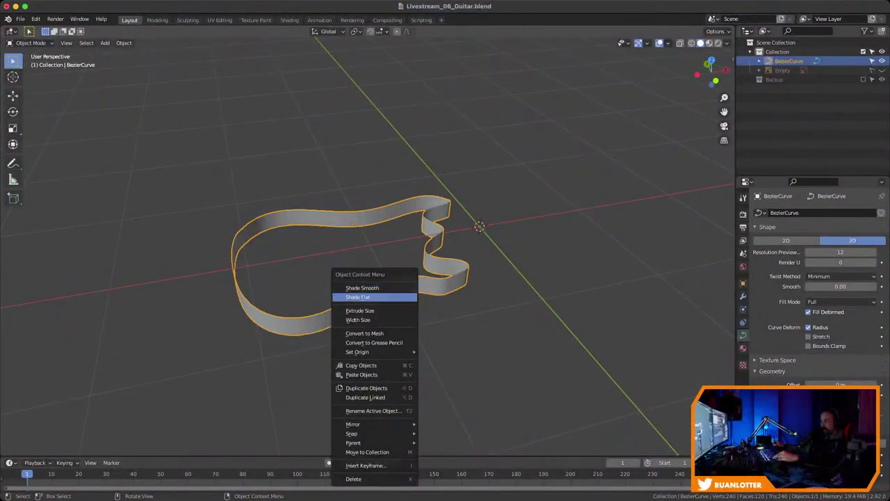
left_click(365, 333)
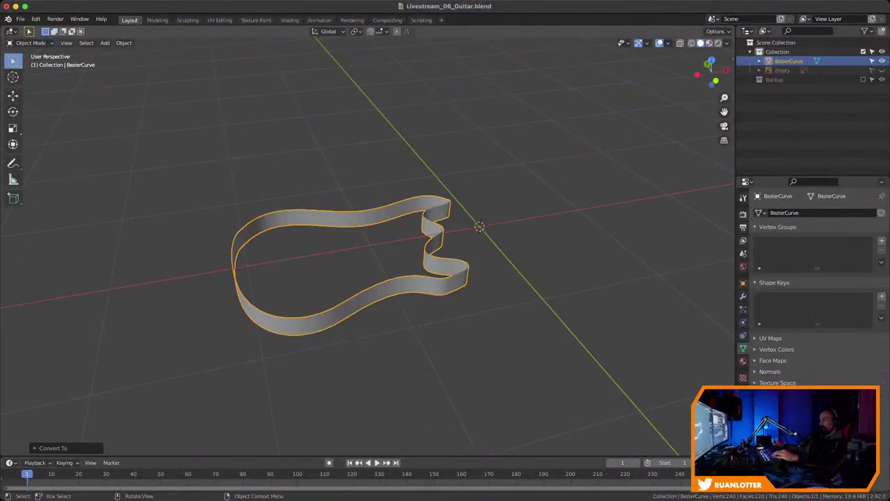
Inspect the vertices and faces of the converted body mesh in Edit Mode, comparing them with the Object Mode display
key("Tab")
middle_click_drag(389, 292, 420, 285)
scroll(420, 285, "up", 2)
left_click_drag(367, 285, 430, 321)
middle_click_drag(430, 322, 422, 275)
key("Tab")
key("Tab")
key("Tab")
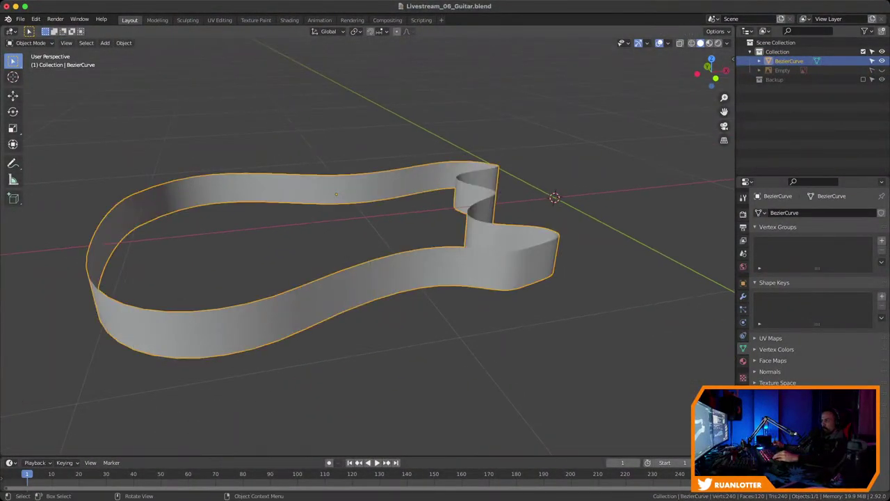
key("Tab")
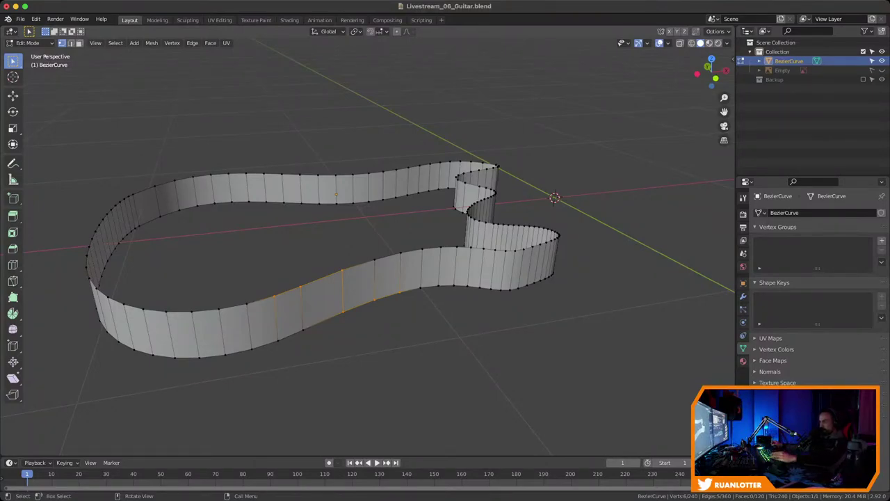
Select the upper edge loop of the body mesh in edge select mode and fill it with a face
key("2")
left_click(322, 279)
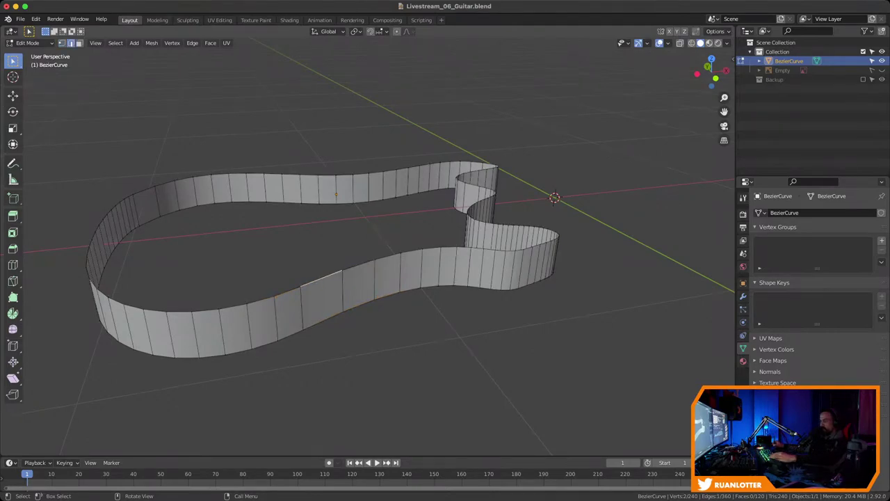
left_click(358, 265)
left_click(322, 278)
left_click(358, 265, "alt")
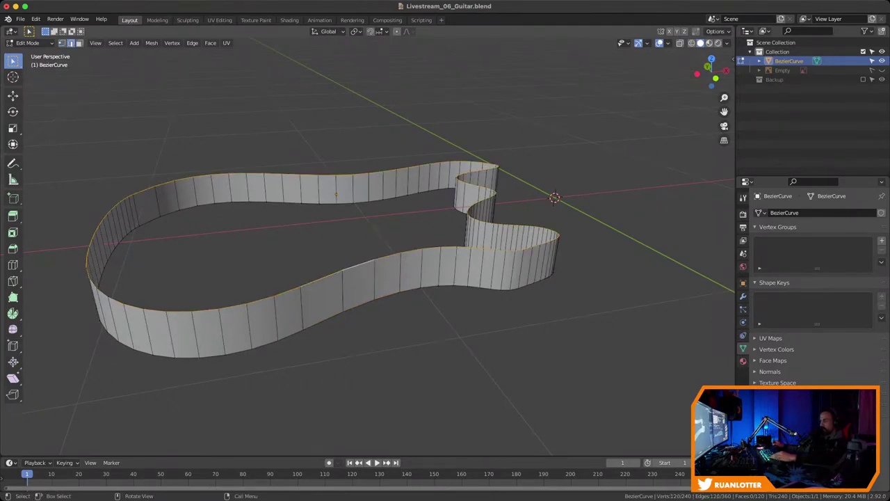
key("g")
key("Escape")
key("f")
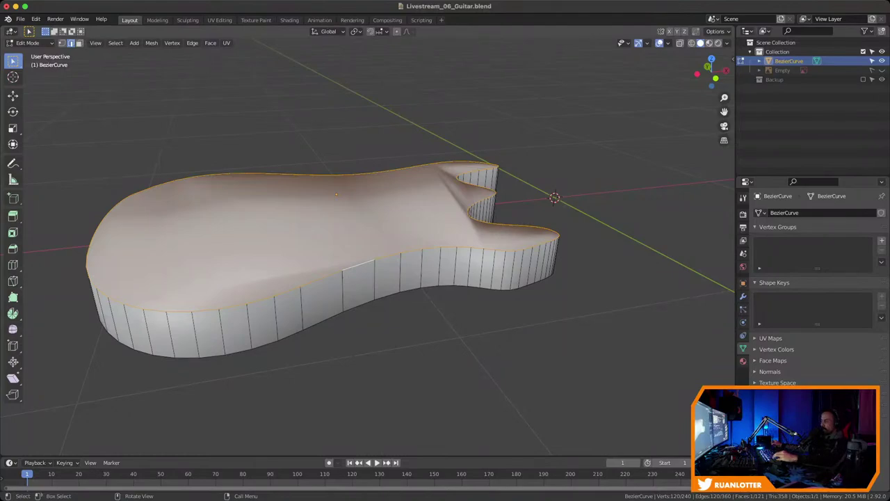
Return to Object Mode and set the guitar body to flat shading
key("Tab")
key("Tab")
mouse_move(445, 278)
middle_mouse_down()
mouse_move(409, 299)
mouse_move(448, 272)
middle_mouse_up()
key("Tab")
right_click(351, 223)
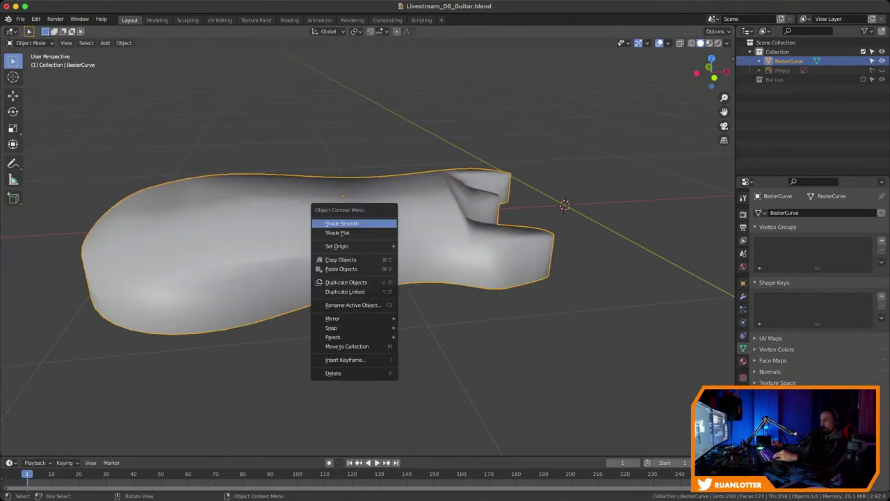
left_click(342, 223)
right_click(342, 223)
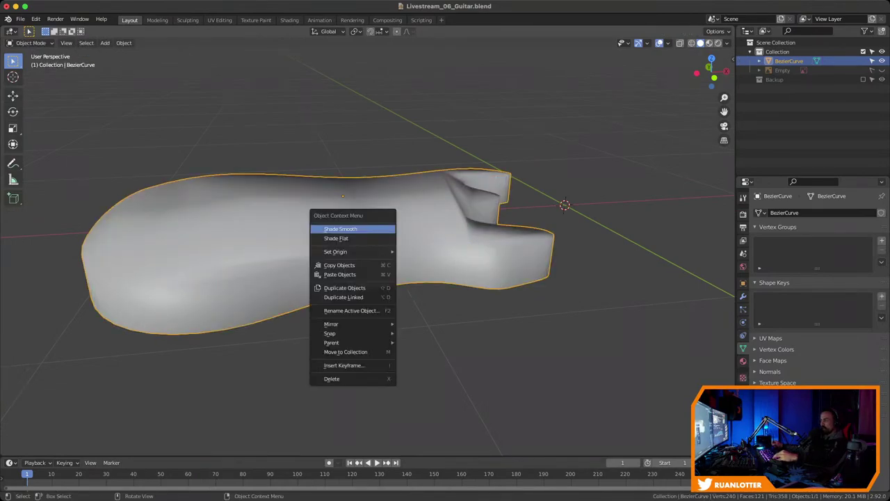
left_click(338, 232)
Select the edge loop around the open underside of the body in Edit Mode and fill it with a face
middle_click_drag(340, 232, 257, 261)
key("Tab")
middle_click_drag(473, 250, 487, 222)
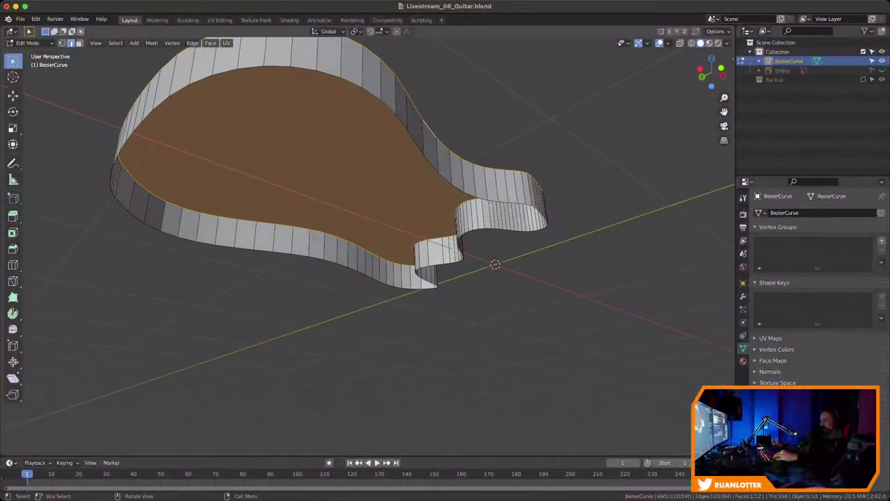
middle_click_drag(314, 237, 317, 230)
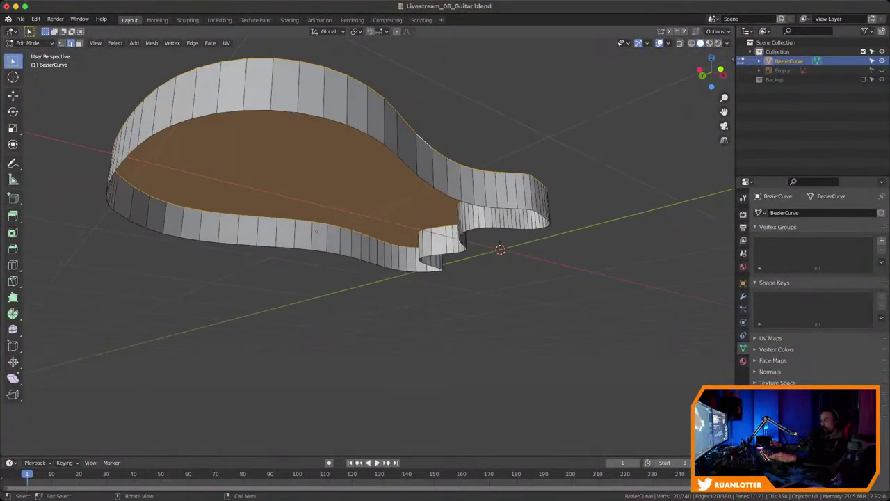
left_click(316, 232)
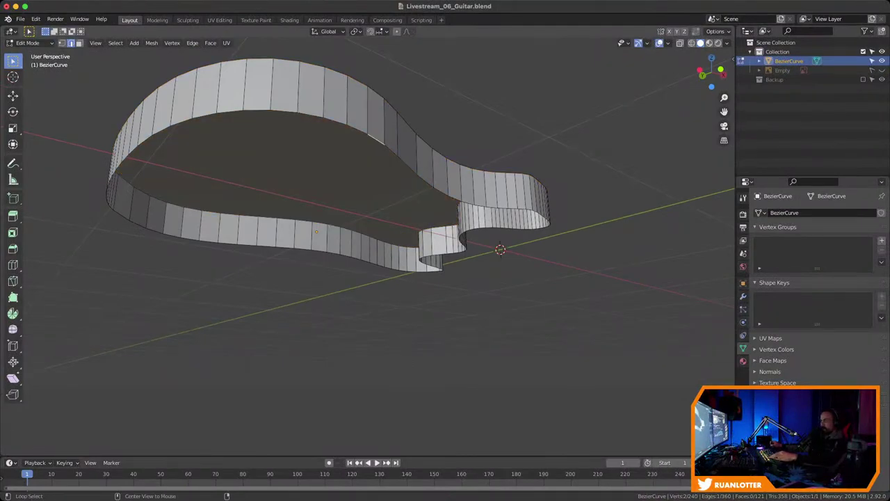
left_click(317, 232, "alt")
middle_click_drag(316, 232, 324, 229)
key("f")
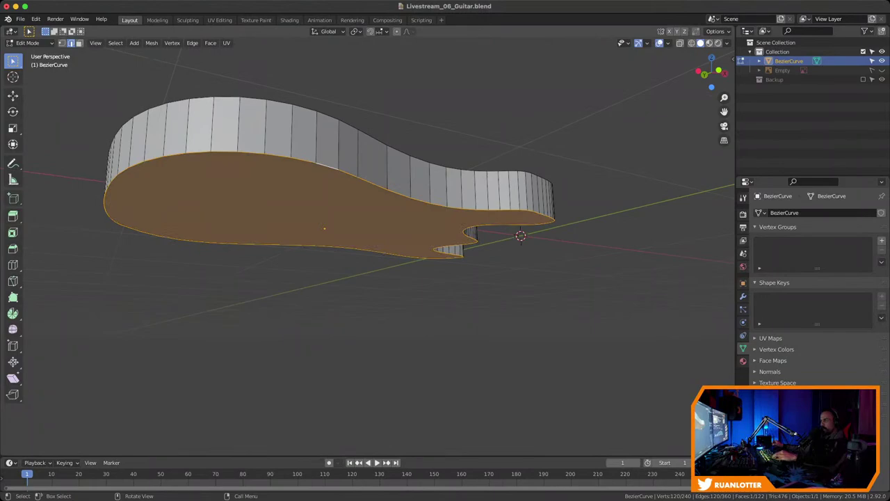
Check the closed guitar body from above and save the file
left_click(555, 220)
middle_click_drag(554, 220, 560, 288)
scroll(379, 247, "down", 1)
scroll(332, 281, "up", 2)
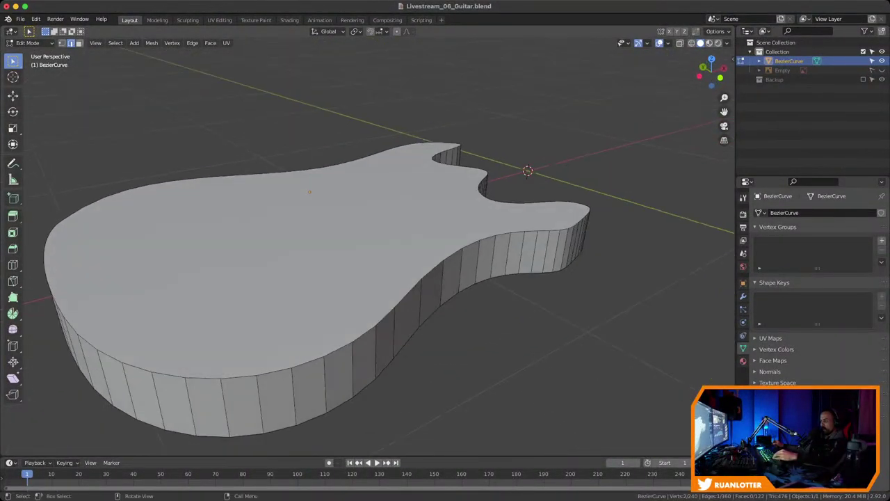
key("ctrl+s")
Try to bevel the edge loop around the body's top face
left_click(364, 334, "alt")
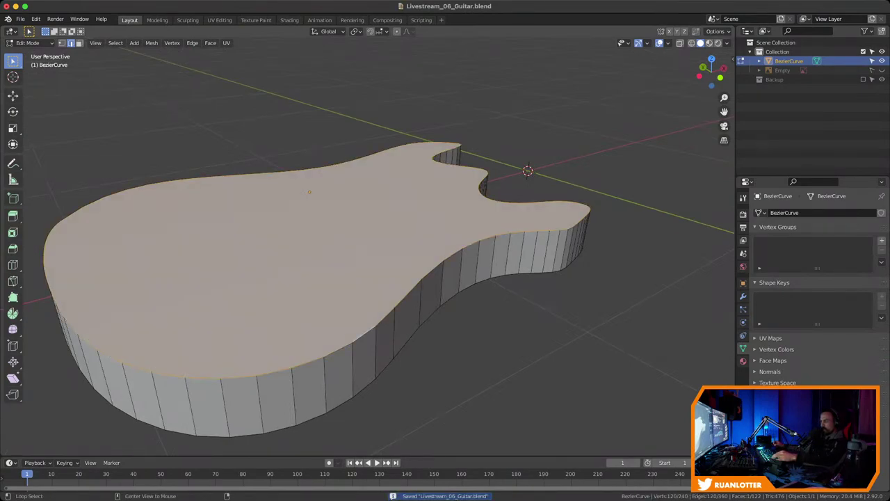
key("ctrl+b")
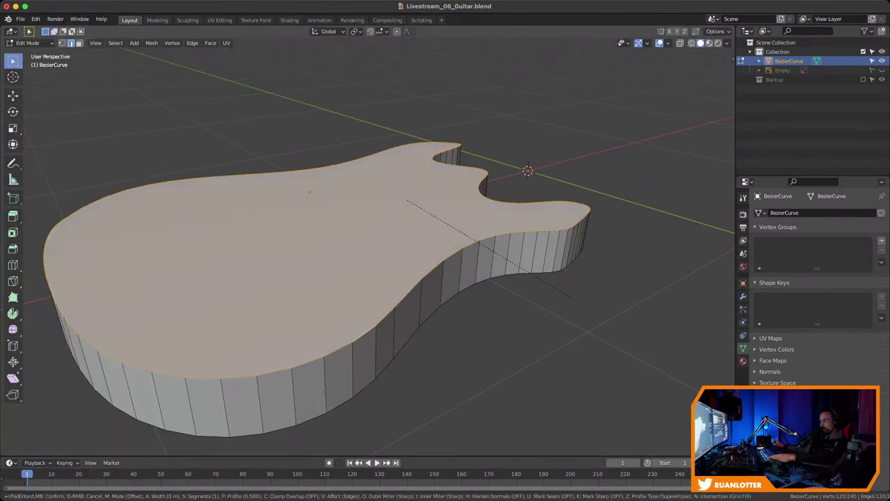
key("Return")
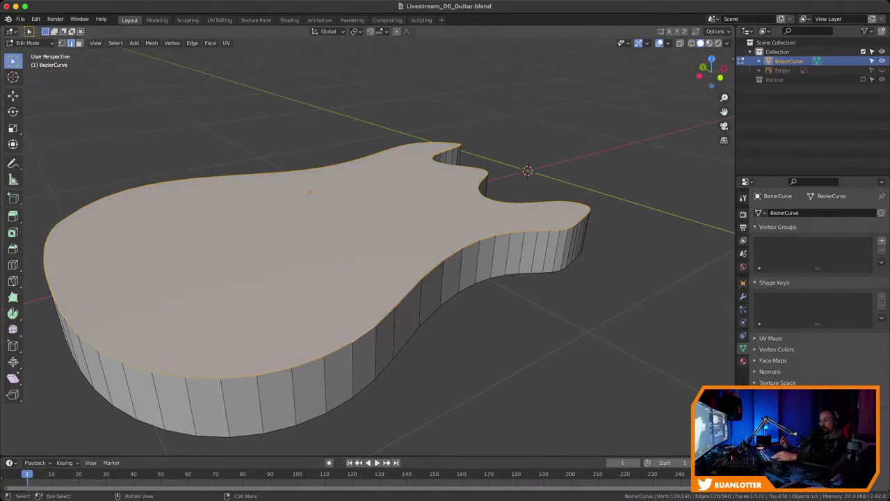
Show the guitar reference image again beneath the body, save the file and return to Object Mode
key("ctrl+s")
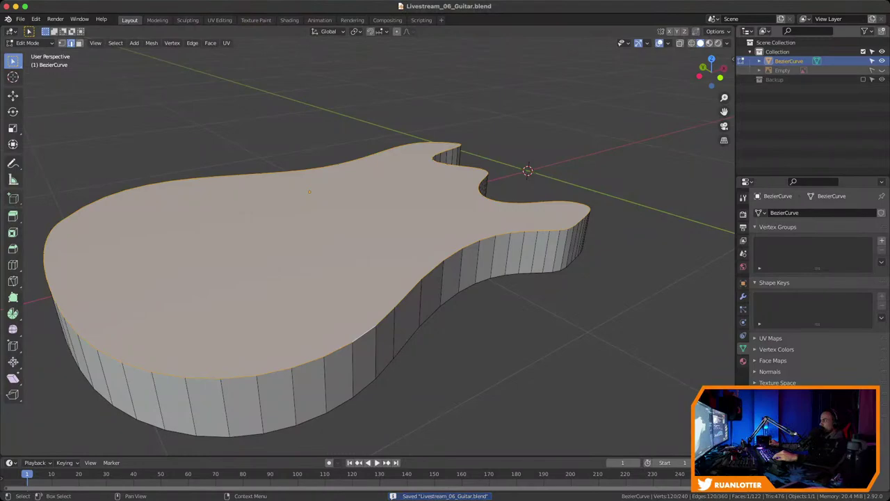
left_click(881, 70)
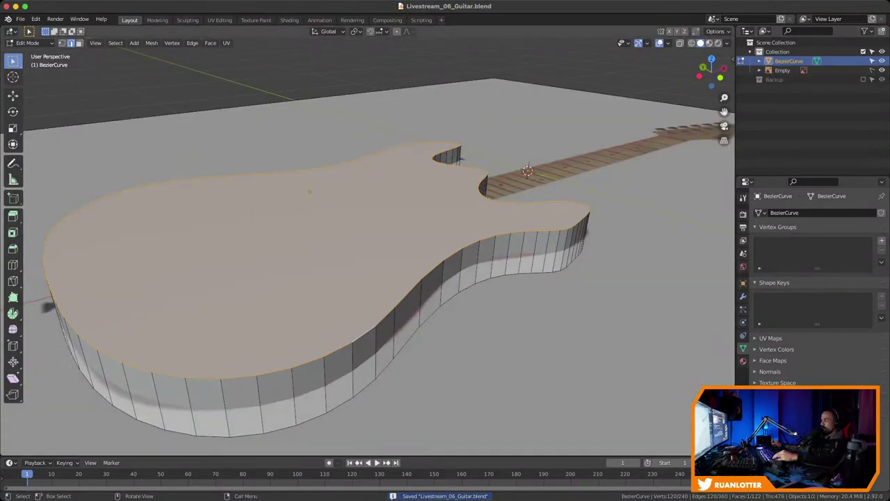
middle_click_drag(367, 209, 367, 292)
middle_click_drag(367, 229, 367, 313, "ctrl")
middle_click_drag(367, 250, 333, 234)
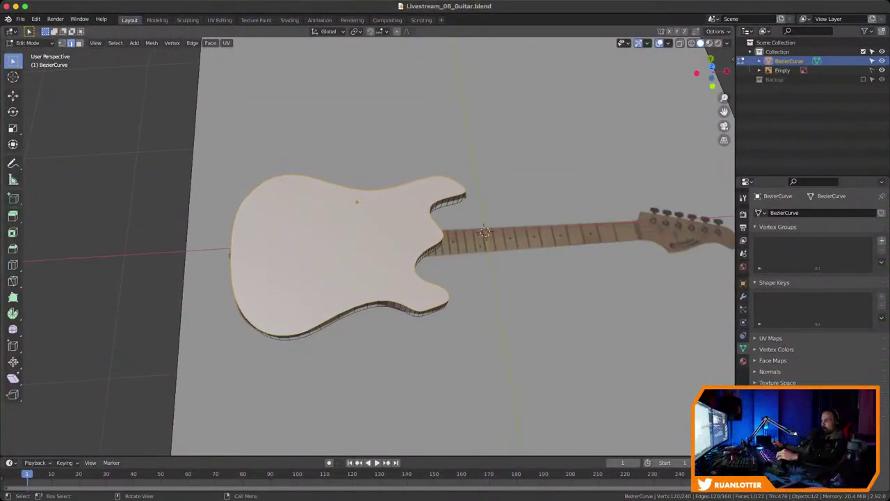
key("super+s")
key("Tab")
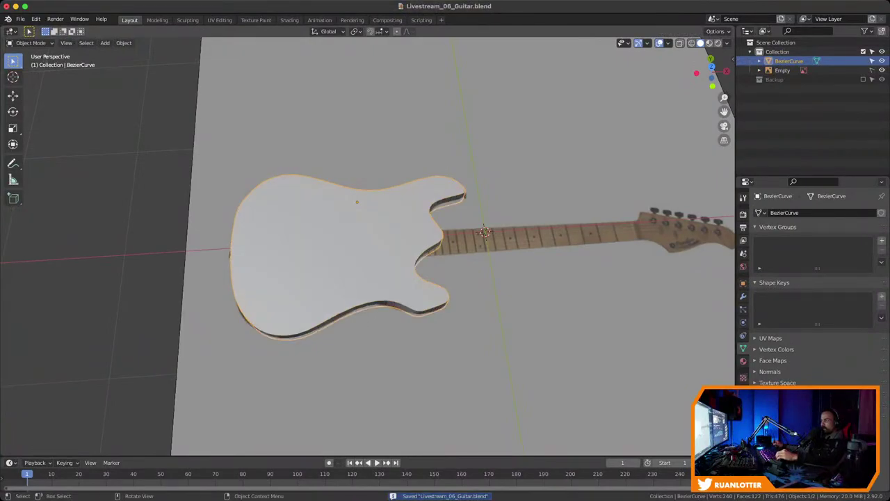
Deselect the guitar body and examine how its outline fits the reference image in top view
middle_click_drag(367, 251, 358, 241)
key("alt+a")
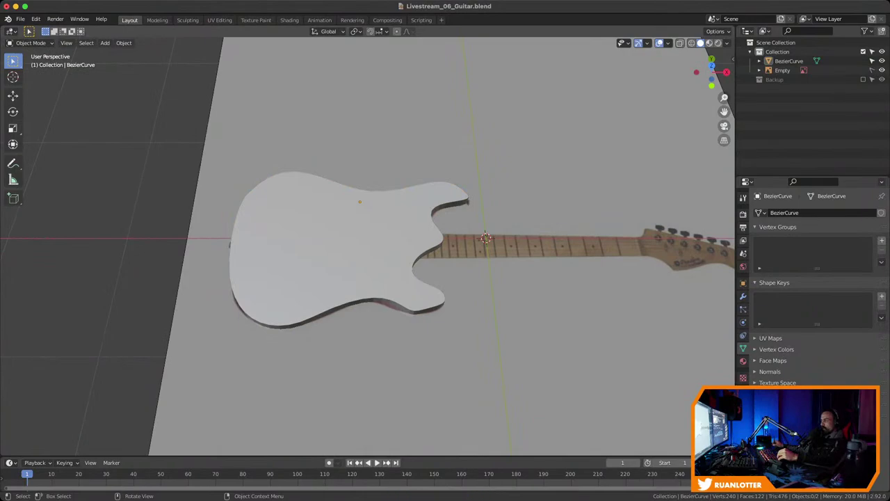
middle_click_drag(358, 241, 402, 225)
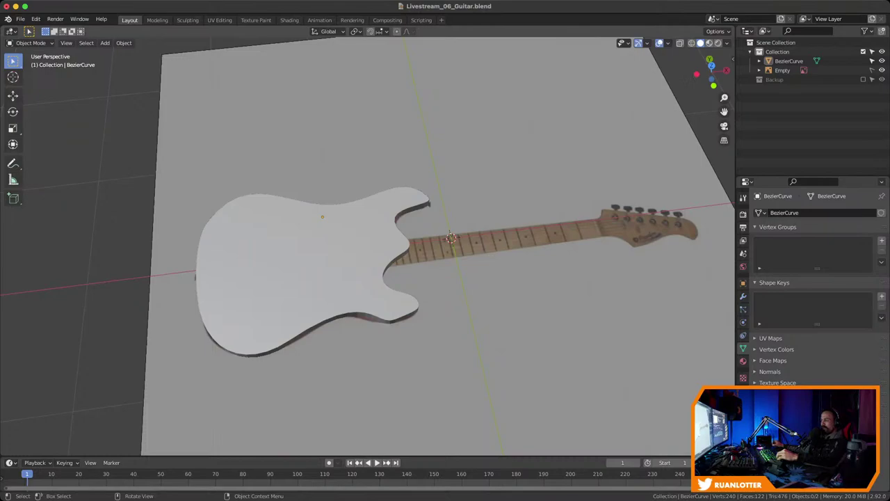
left_click(712, 65)
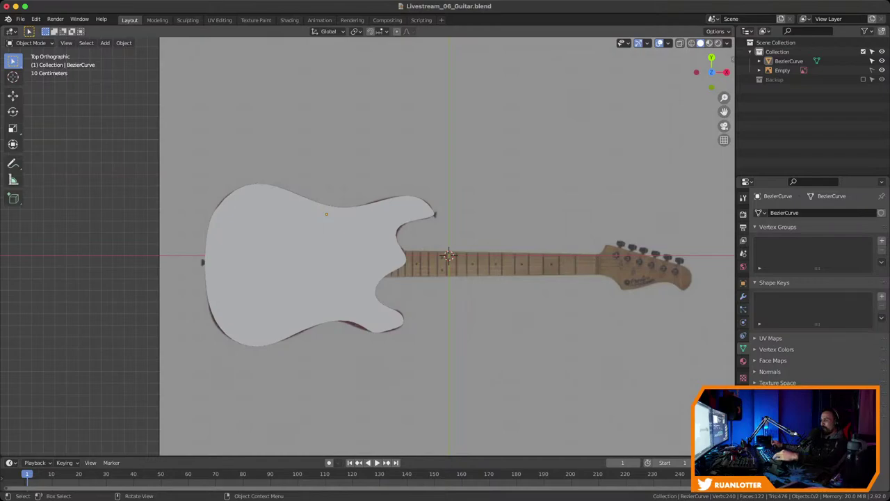
middle_click_drag(367, 246, 367, 229, "ctrl")
middle_click_drag(449, 255, 375, 256, "shift")
middle_click_drag(367, 246, 367, 265, "ctrl")
middle_click_drag(373, 256, 367, 239, "shift")
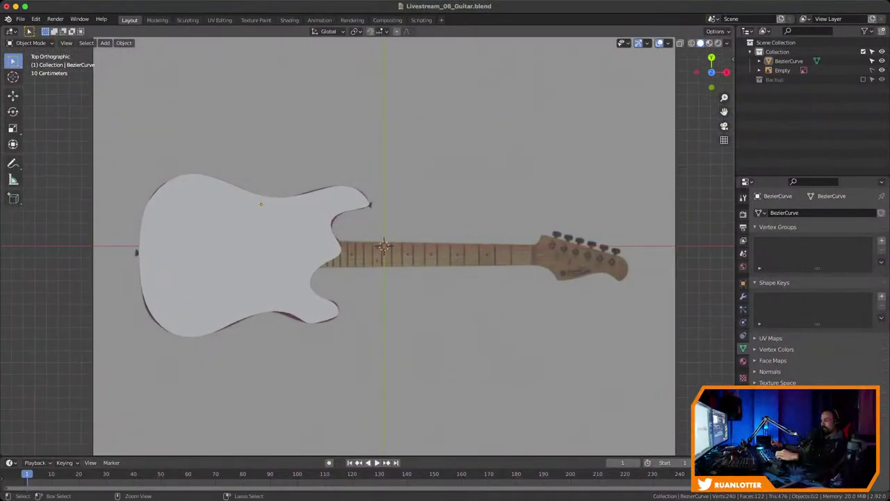
scroll(383, 245, "up", 1)
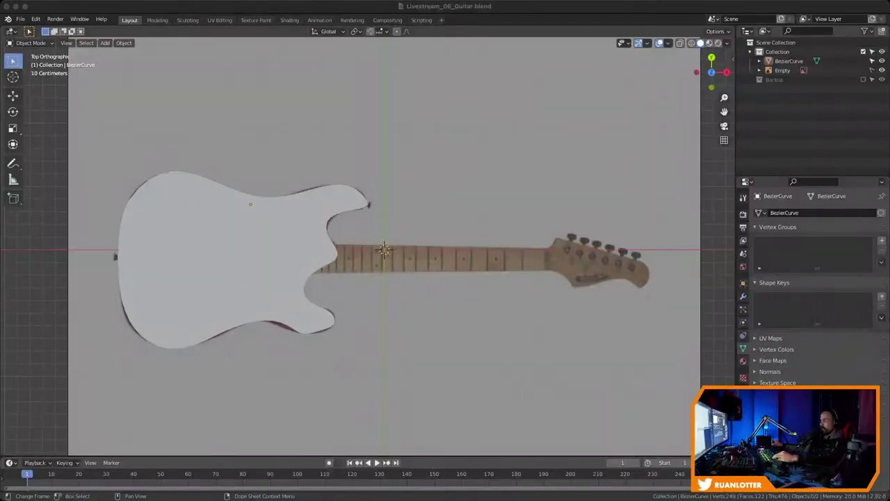
Rename the guitar body mesh object to Body and save the file
key("super+Tab")
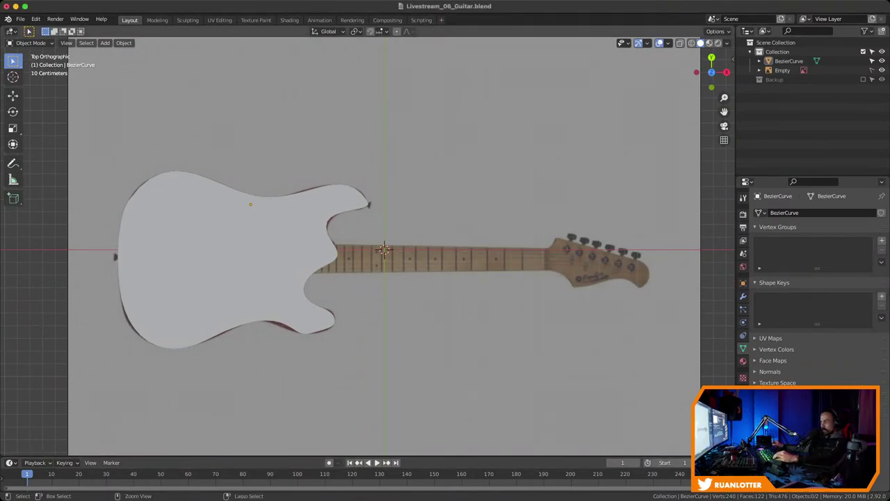
key("ctrl+s")
key("a")
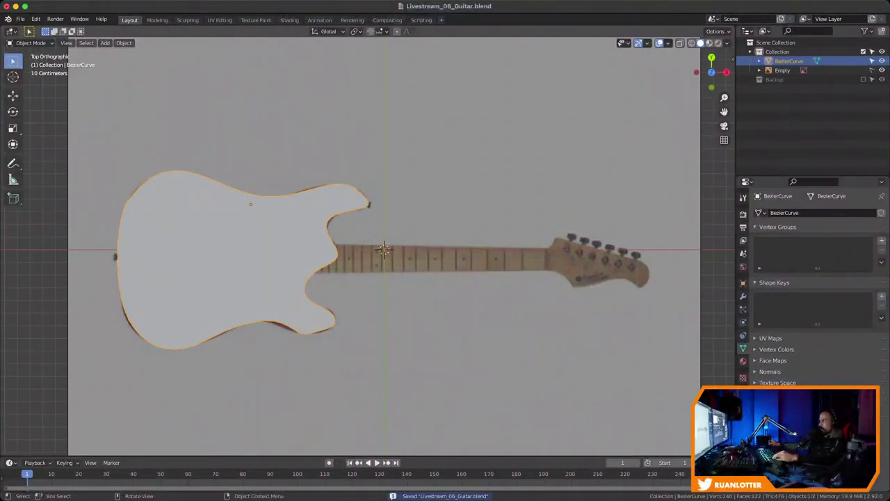
key("shift")
key("F2")
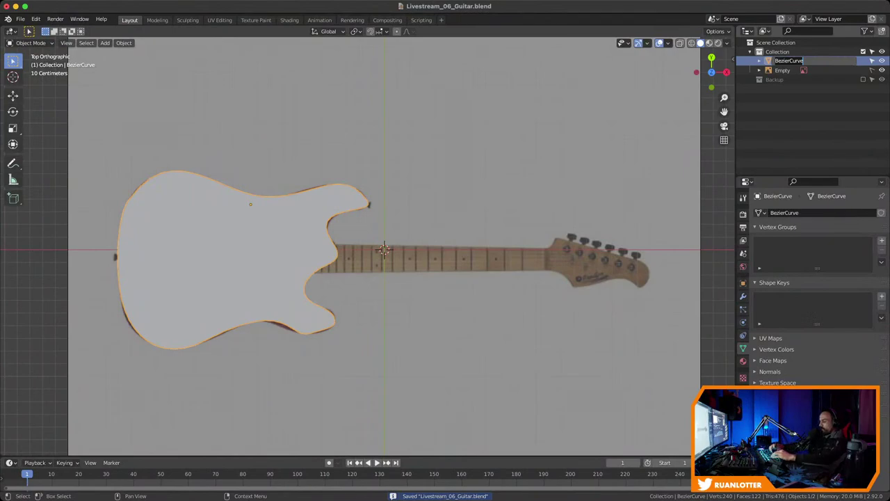
type("Body")
key("Return")
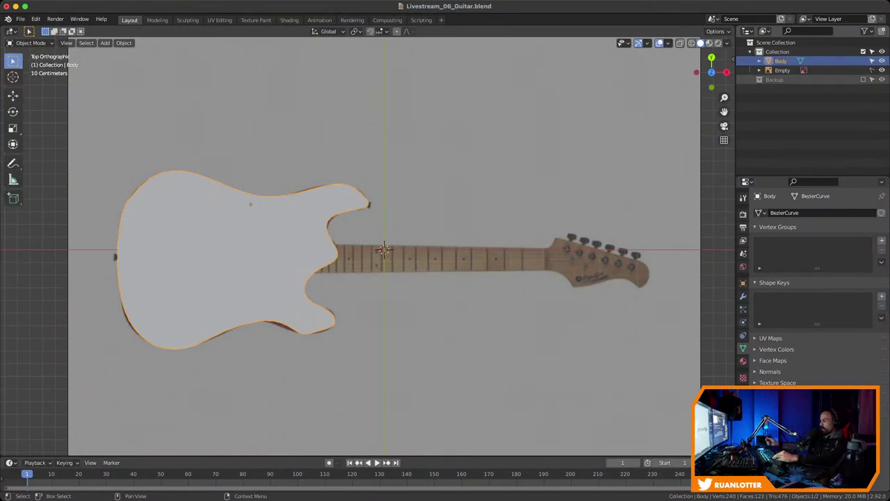
key("super+s")
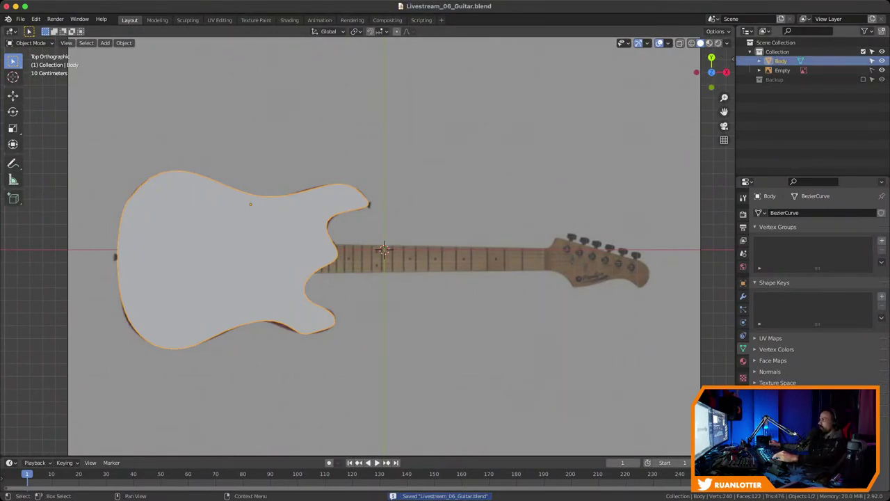
Hide the body and add a mesh cube, scaled down to slightly more than the neck's width
key("h")
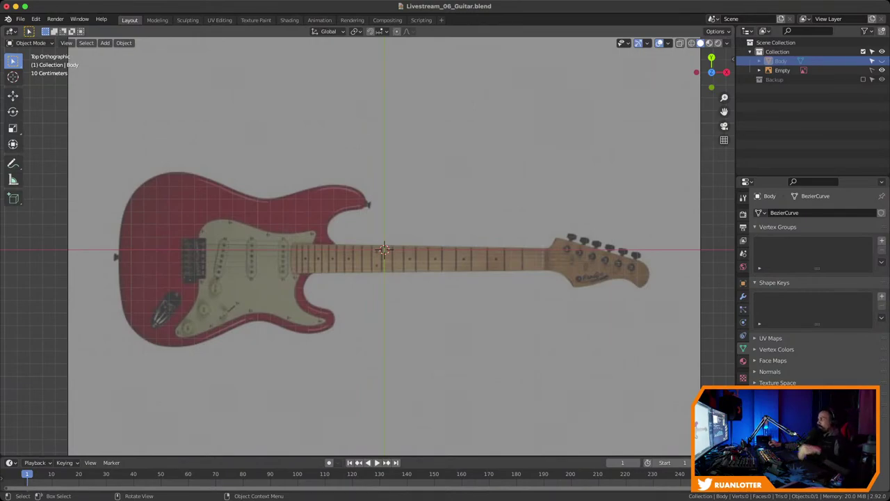
scroll(383, 249, "up", 5)
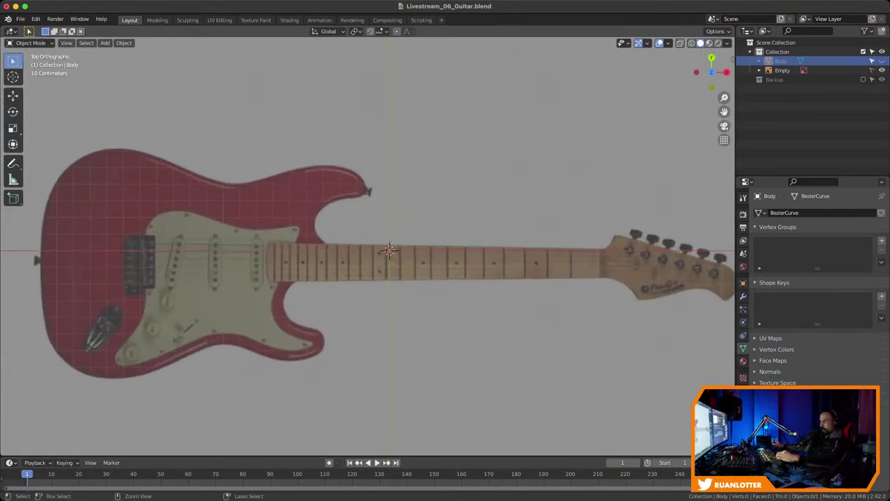
scroll(354, 256, "down", 1)
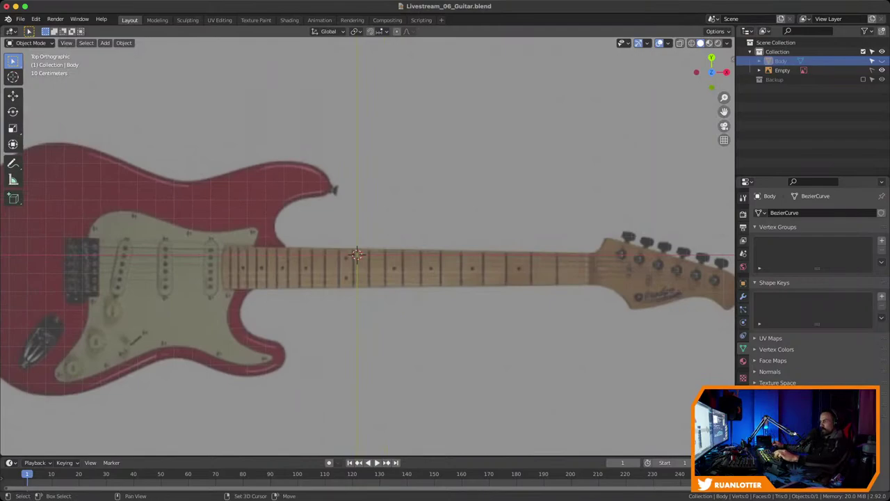
key("shift+a")
mouse_move(360, 244)
left_click(443, 253)
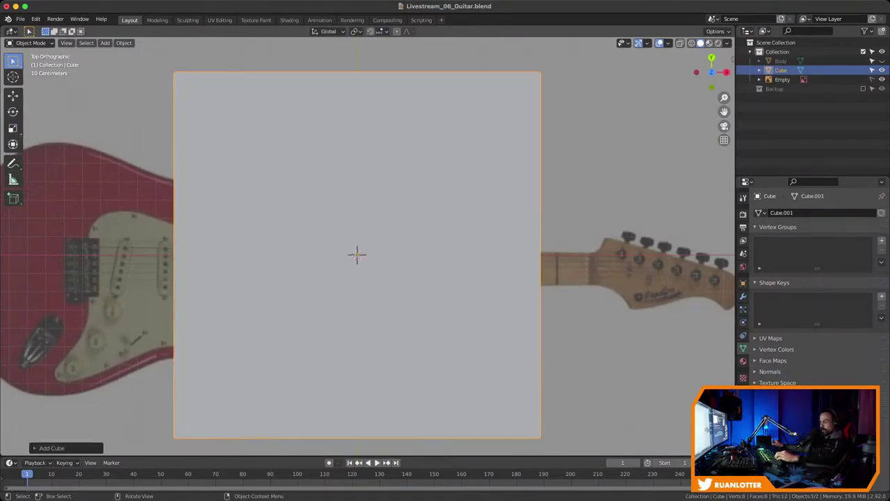
key("s")
left_click(388, 251)
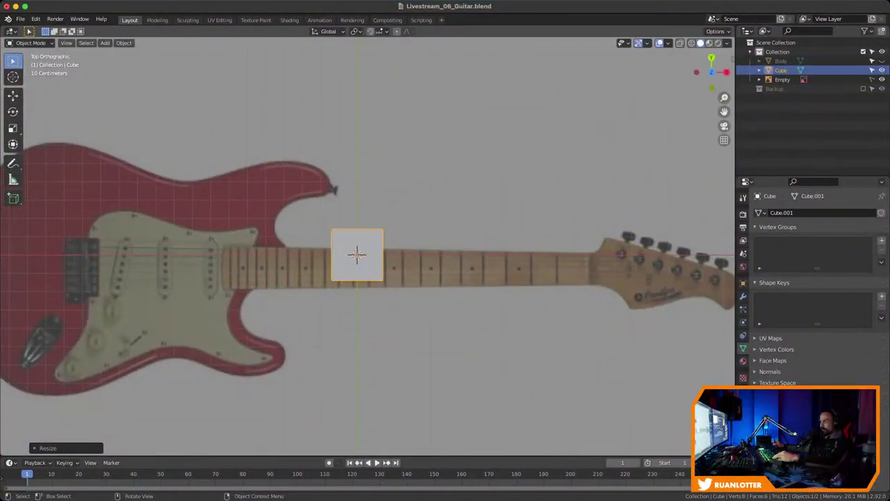
Show the body for comparison and flatten the cube along the Z axis to about 0.41 of its height
middle_click_drag(388, 252, 384, 164)
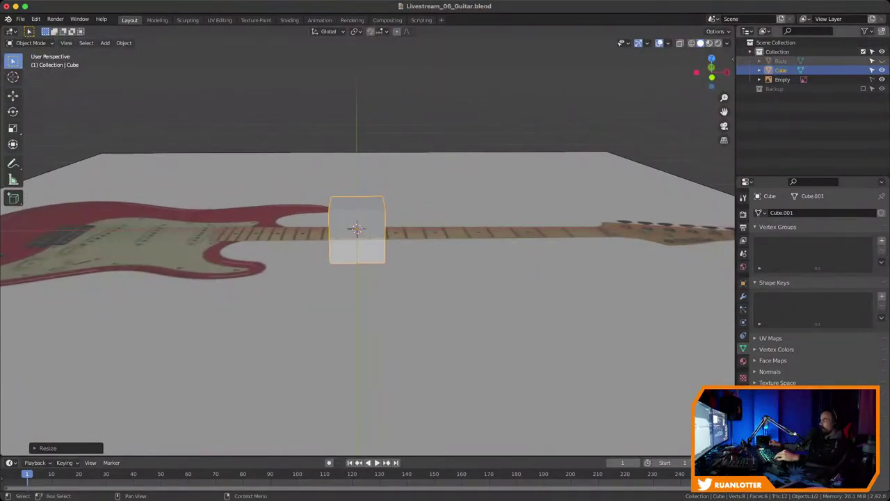
left_click(881, 60)
middle_click_drag(386, 208, 395, 181)
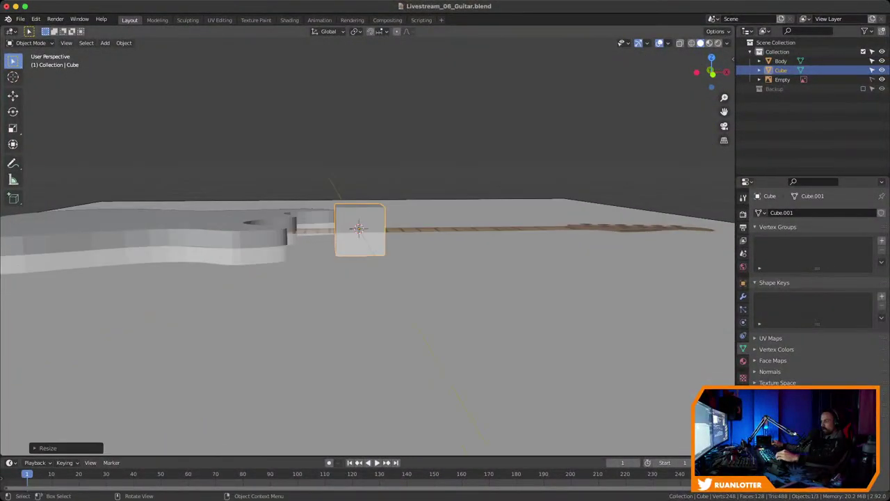
key("s")
key("z")
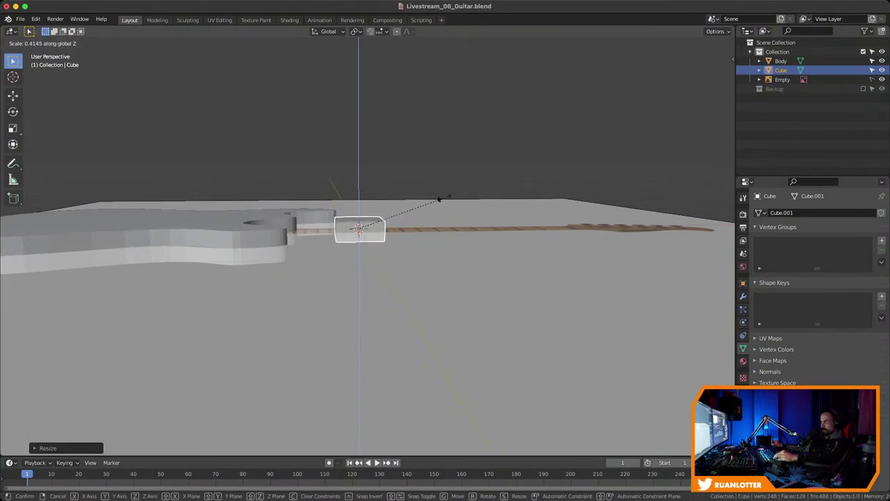
left_click(441, 199)
middle_click_drag(441, 199, 444, 243)
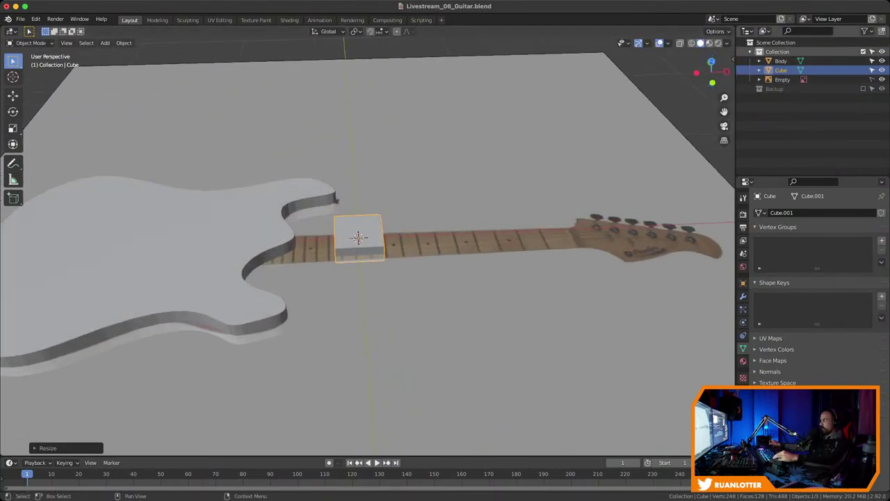
Hide the body again in top view to expose the reference guitar's neck joint, and save the file
left_click(711, 61)
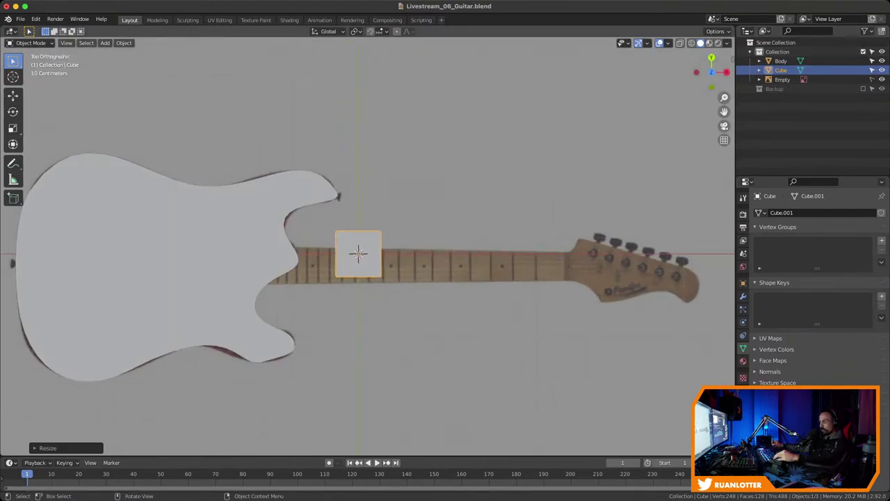
scroll(359, 252, "up", 1)
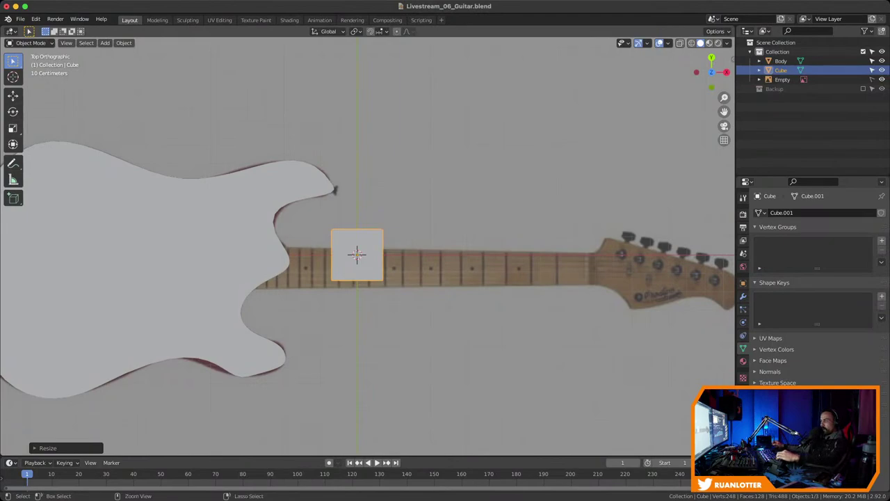
scroll(357, 252, "up", 2)
scroll(362, 249, "up", 2)
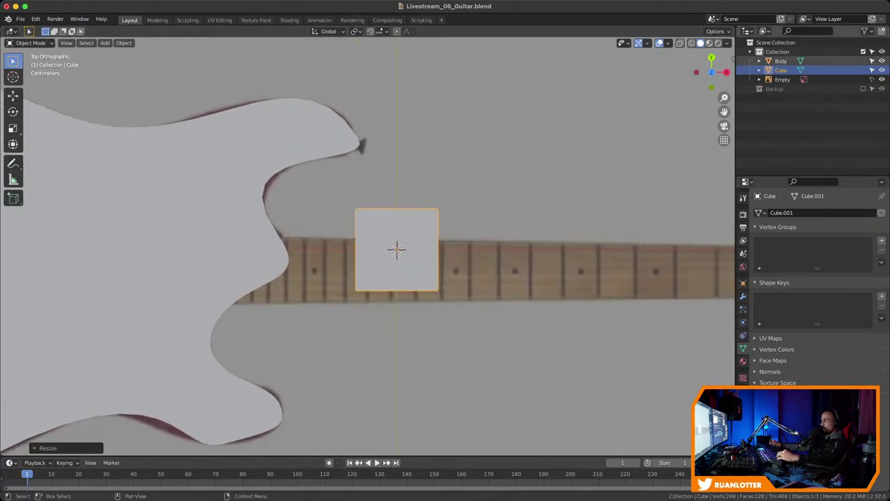
left_click(882, 60)
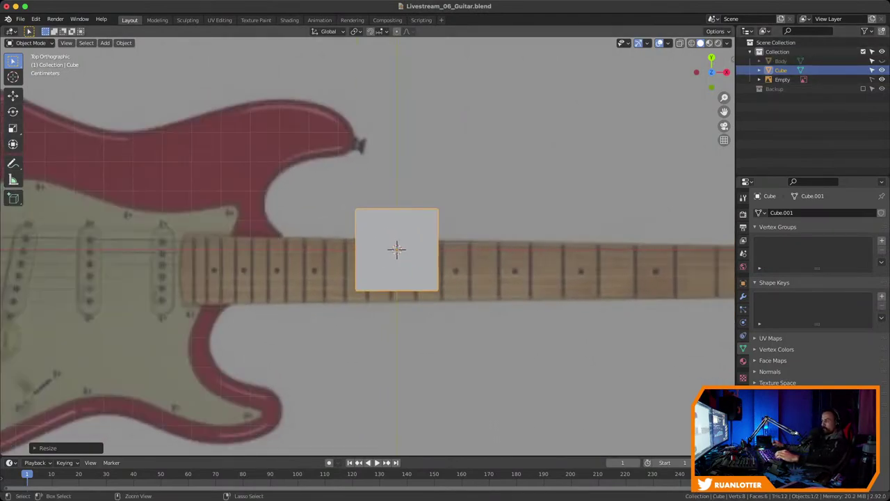
key("super+s")
Move the cube over the fretboard where the neck meets the body and turn on X-ray
middle_click_drag(397, 249, 471, 238, "shift")
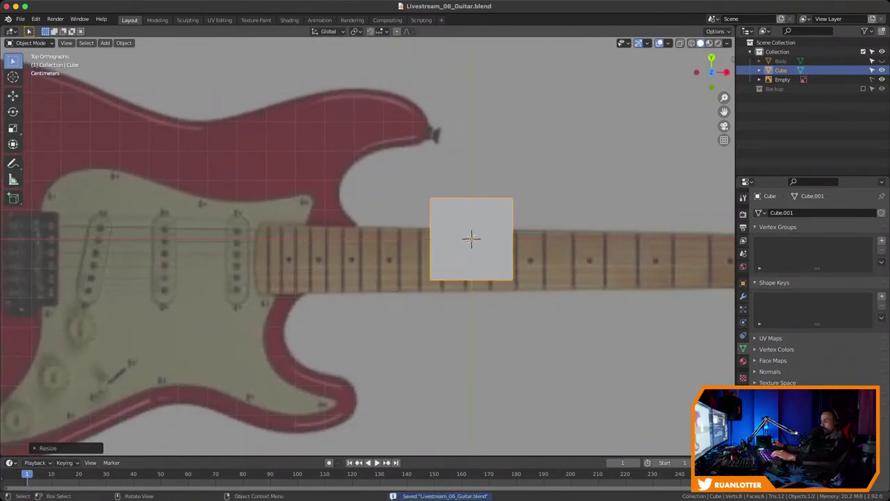
key("g")
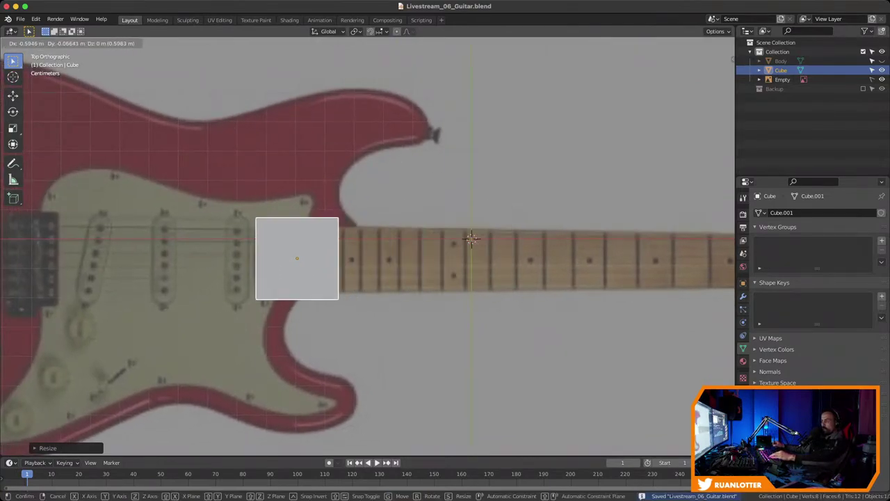
key("Return")
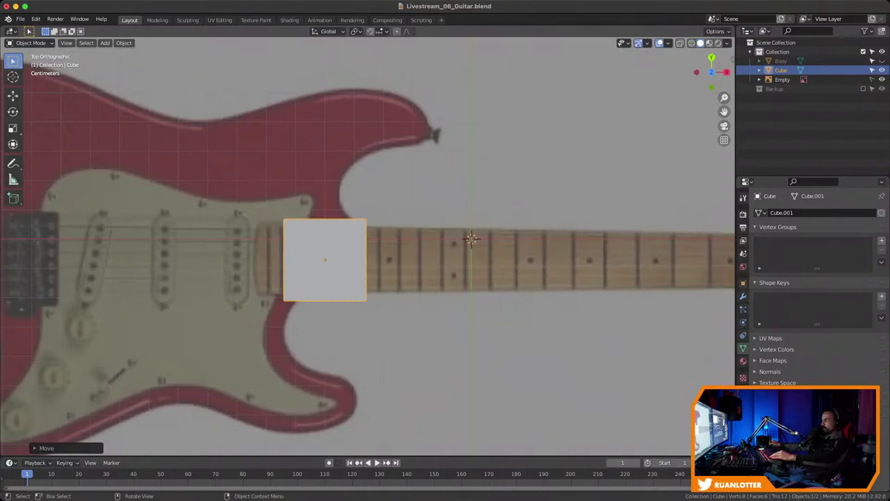
key("alt+z")
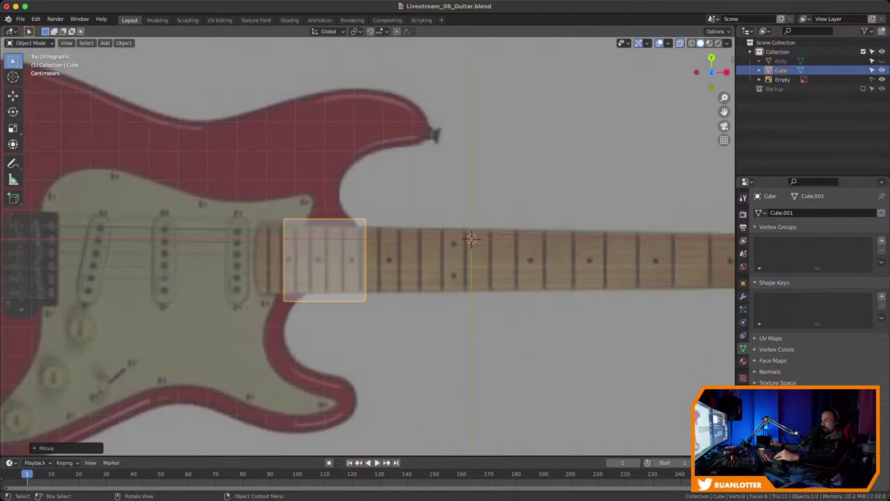
In Edit Mode, move the cube's body-side vertices about 0.1 m along X to the fretboard's end near the pickups
scroll(472, 239, "down", 2)
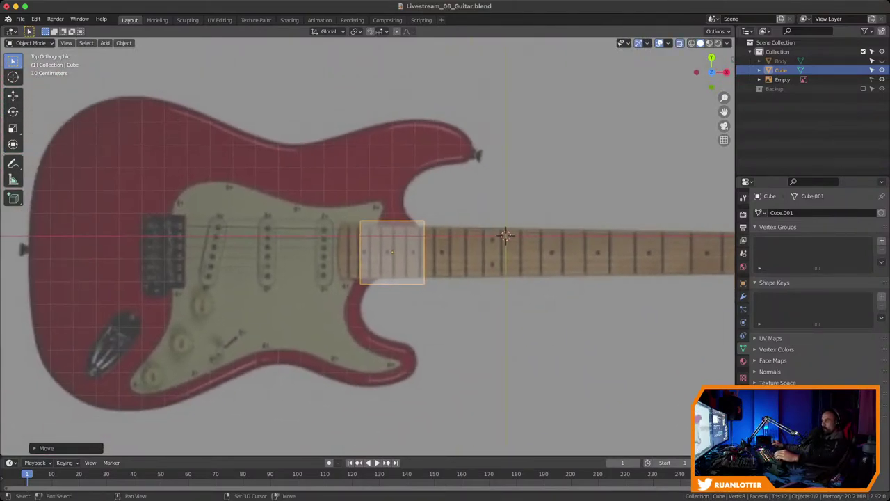
key("Tab")
key("1")
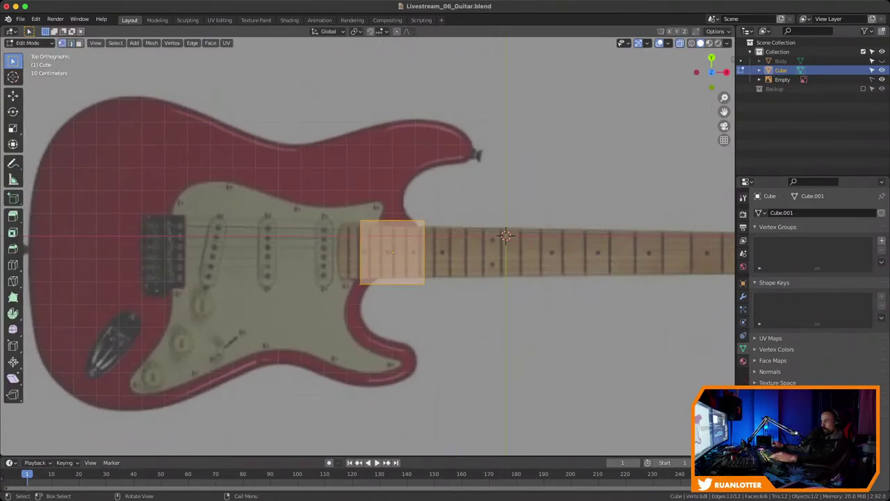
left_click_drag(345, 204, 375, 300)
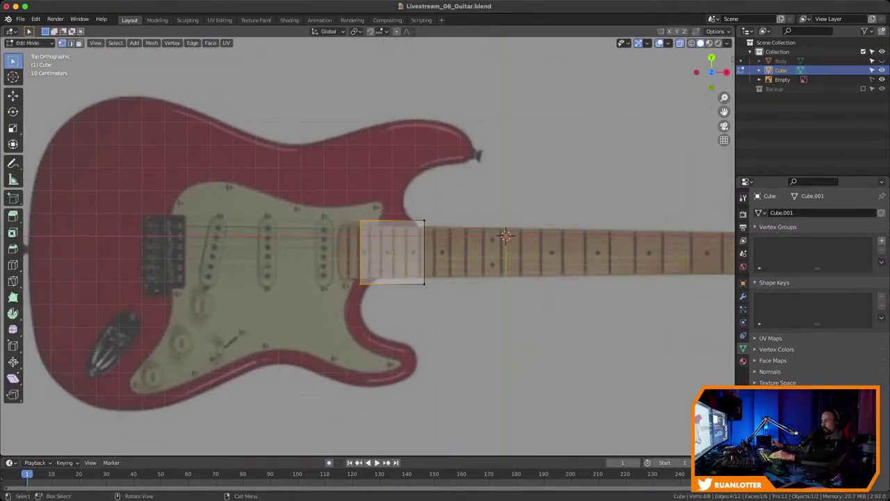
key("g")
key("x")
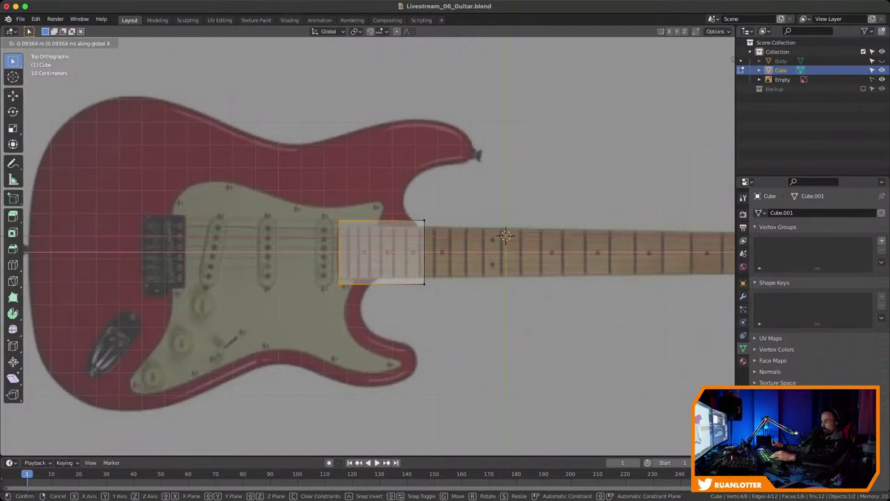
left_click(505, 237)
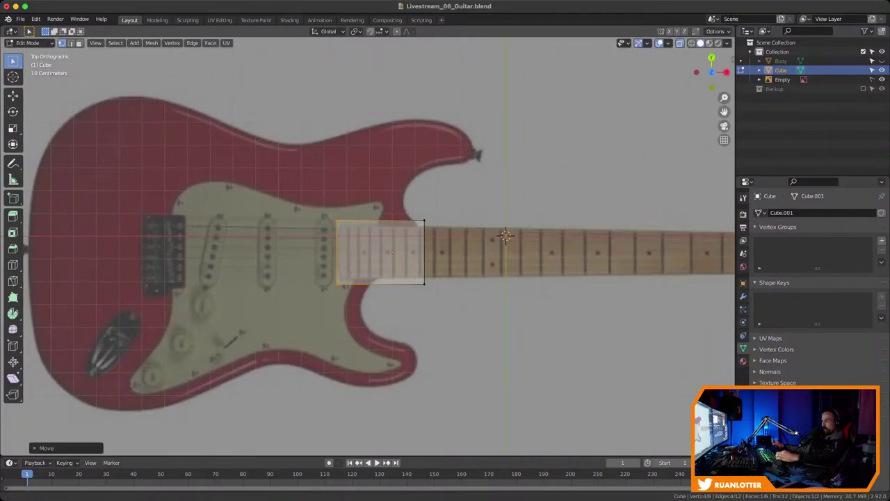
Select the cube's headstock-side vertices and move them about 1.63 m along X to where the headstock begins
scroll(428, 242, "down", 1)
middle_click_drag(503, 238, 390, 246, "shift")
key("a")
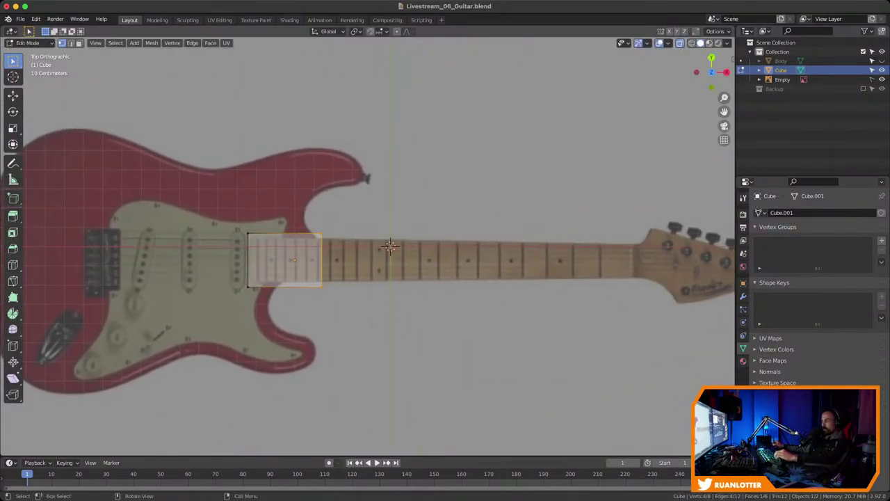
key("g")
key("x")
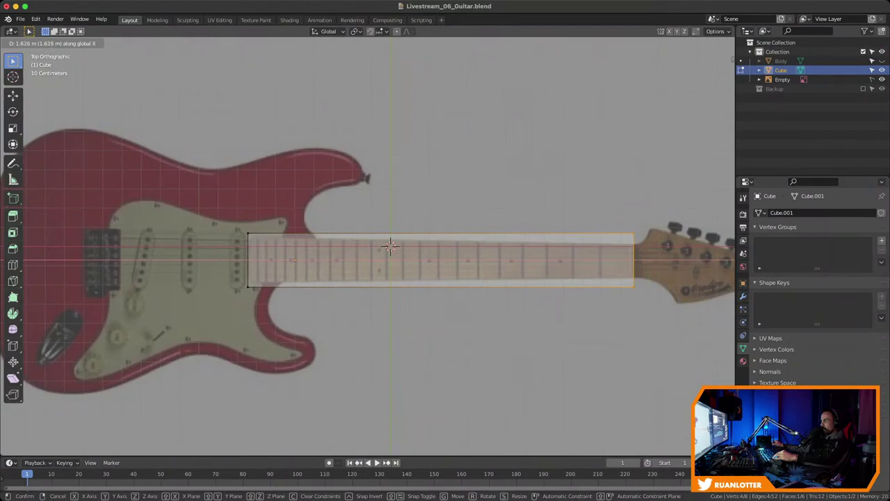
left_click(390, 245)
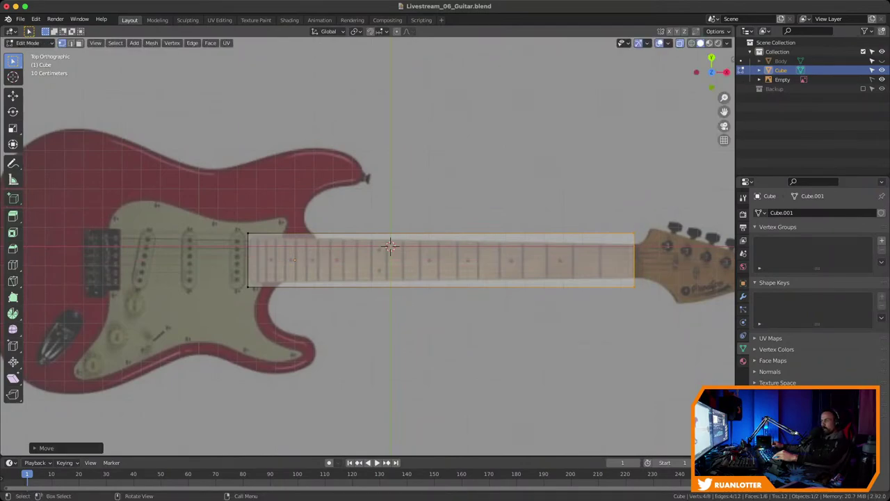
Select the vertices along the cube's +Y long side and move them slightly inward along Y towards the fretboard's edge
mouse_move(226, 221)
left_mouse_down()
mouse_move(264, 306)
mouse_move(259, 283)
mouse_move(506, 228)
mouse_move(637, 228)
mouse_move(225, 229)
left_mouse_up()
key("g")
key("z")
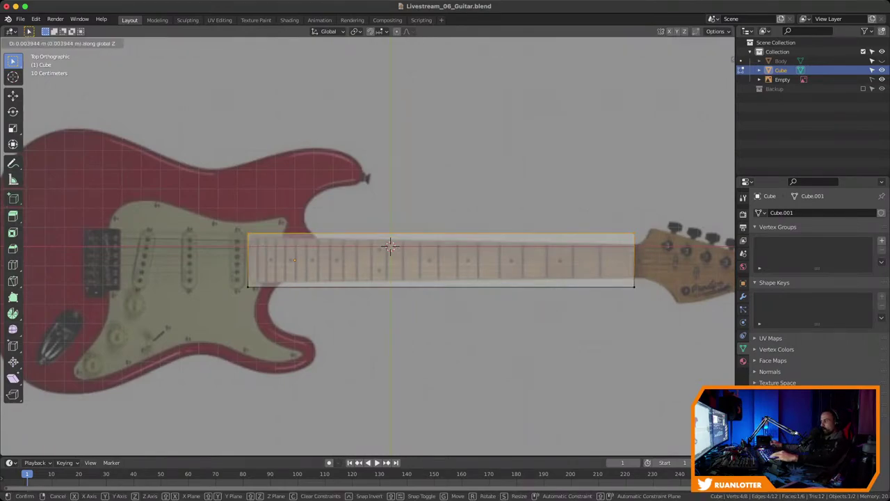
key("Escape")
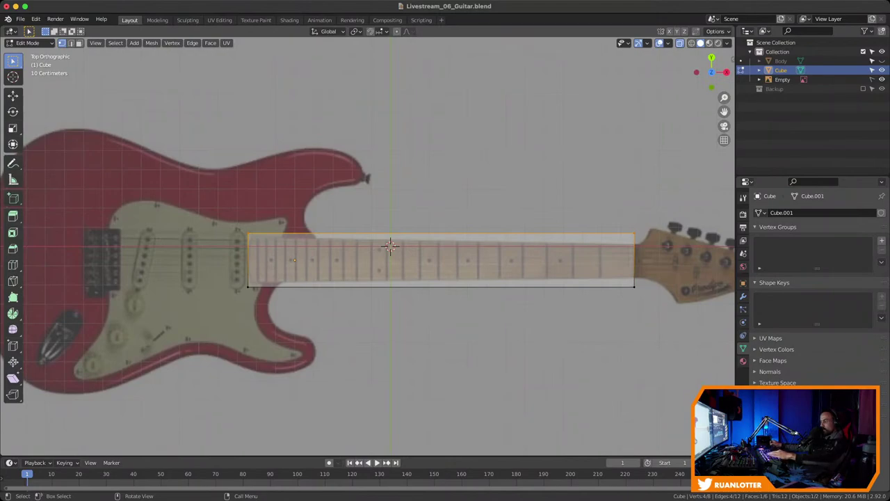
key("g")
key("y")
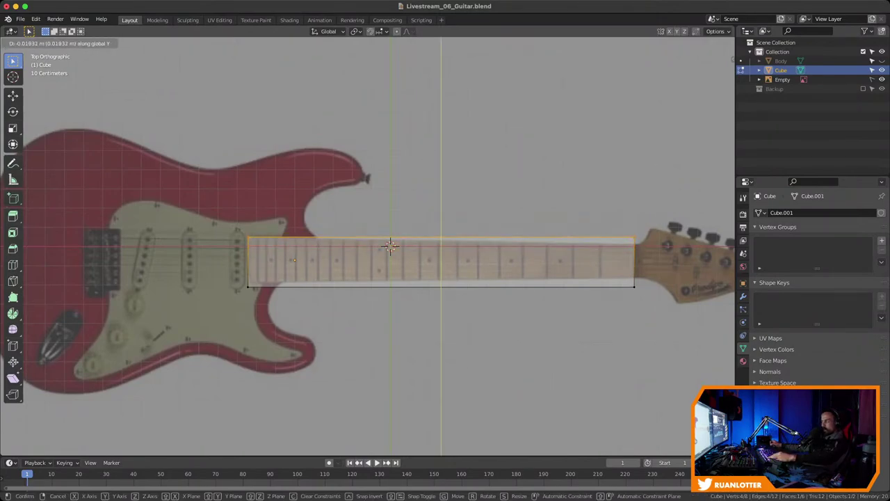
left_click(390, 245)
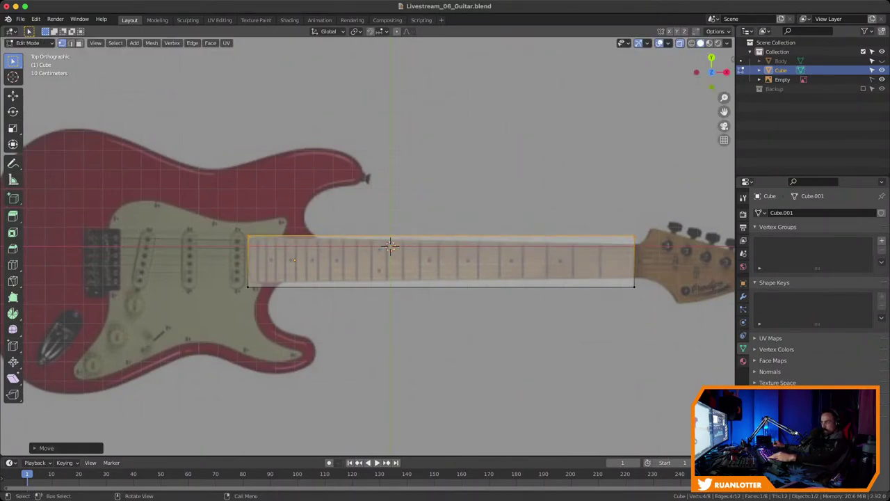
Select the cube's body-side corner vertices on the -Y side and move them about 0.024 m along Y to the fretboard's edge
key("ctrl+i")
key("g")
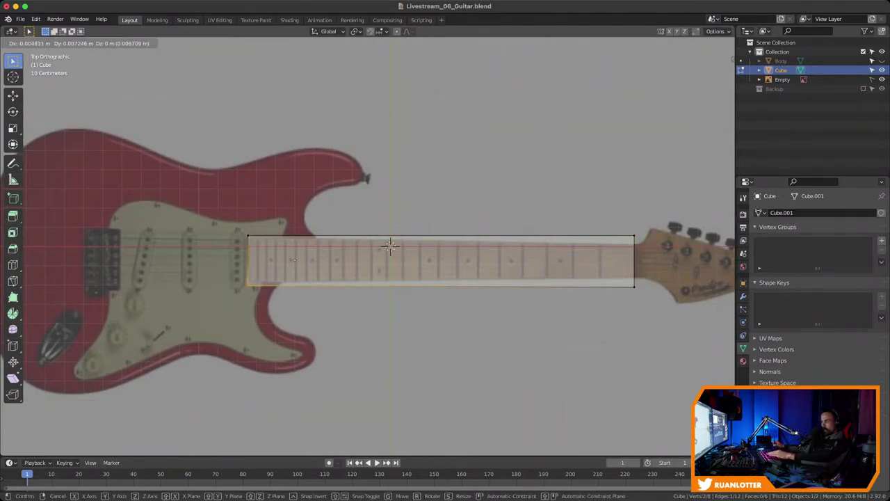
key("y")
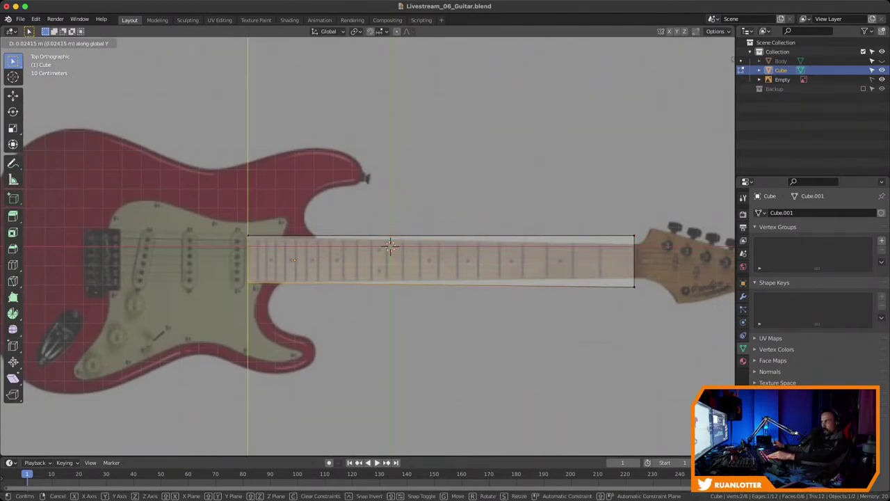
left_click(390, 246)
Taper the cube's headstock end by moving its +Y and -Y corner vertices inward along Y onto the fretboard's edges
key("ctrl+i")
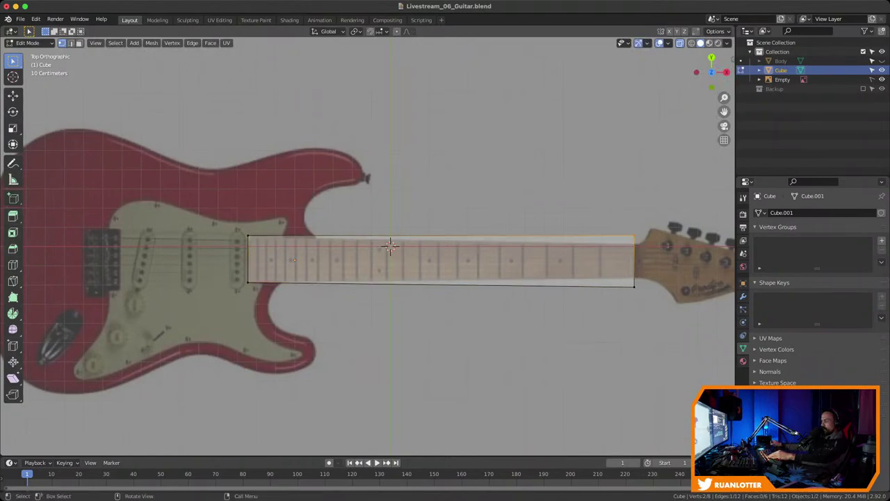
key("g")
key("y")
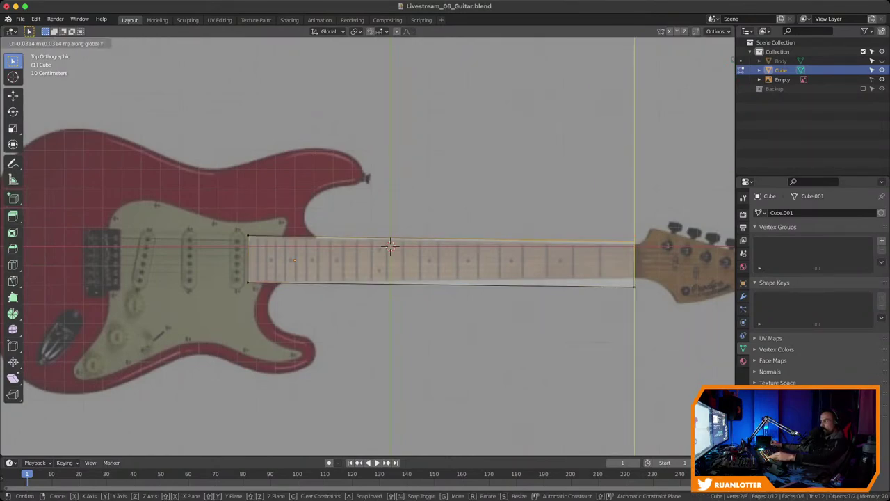
key("y")
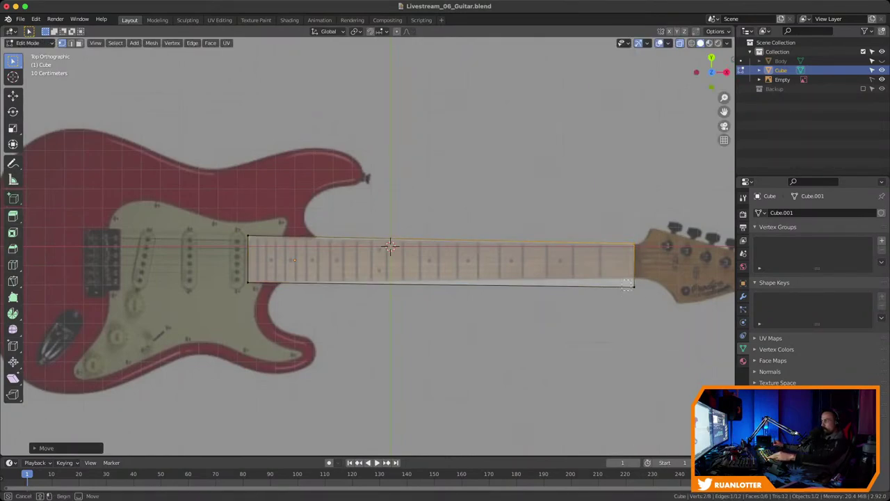
key("y")
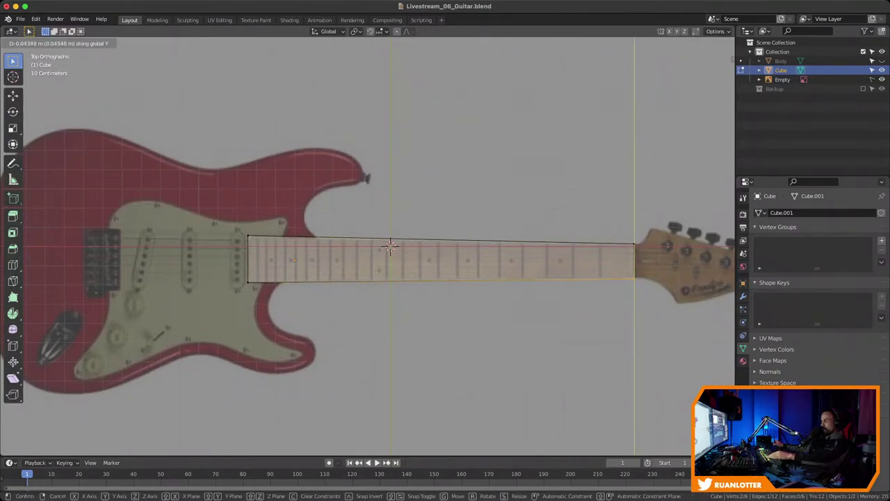
left_click(390, 247)
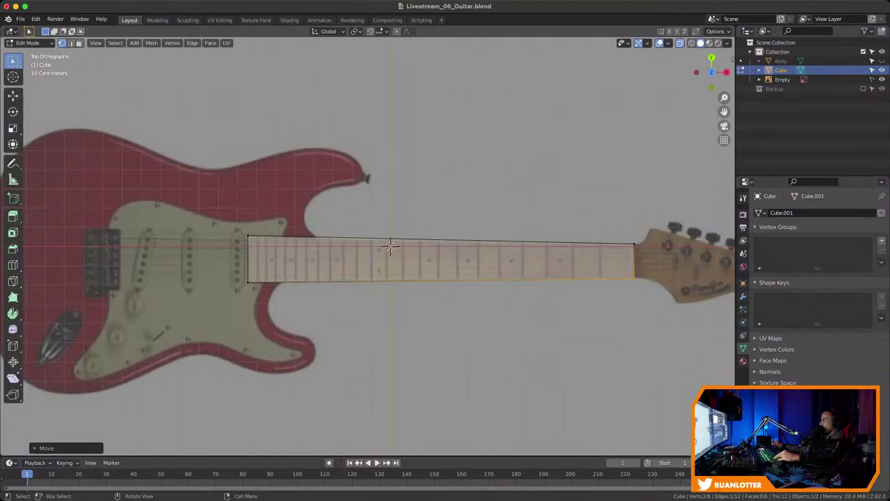
Add loop cuts across the neck and slide them onto the first and second frets from the headstock
middle_click_drag(390, 247, 378, 227)
left_click(710, 64)
middle_click_drag(393, 292, 393, 246, "ctrl")
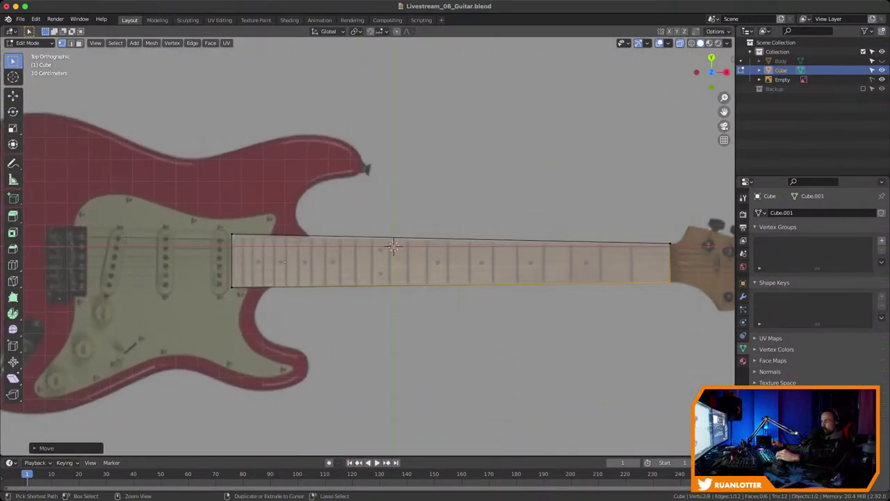
key("ctrl+r")
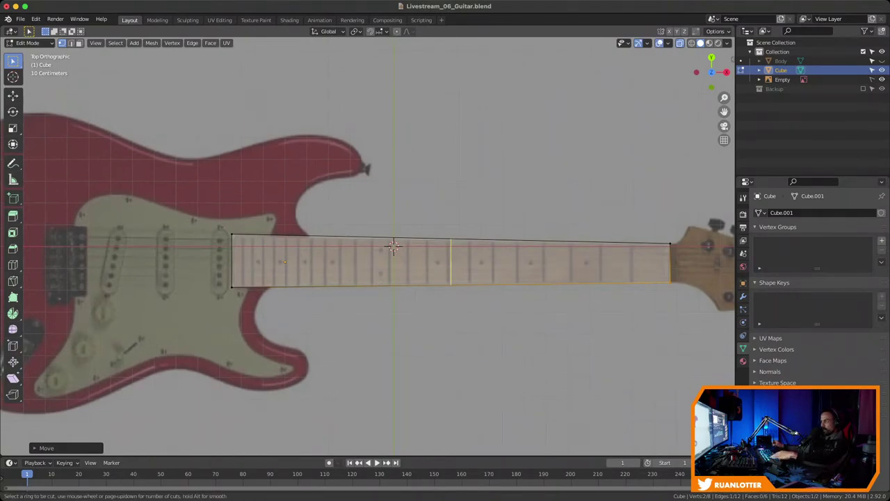
left_click(457, 258)
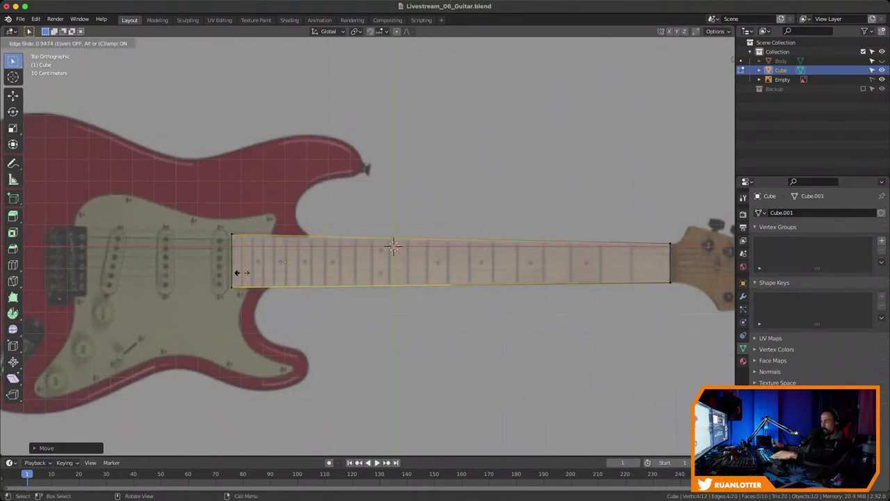
left_click(630, 262)
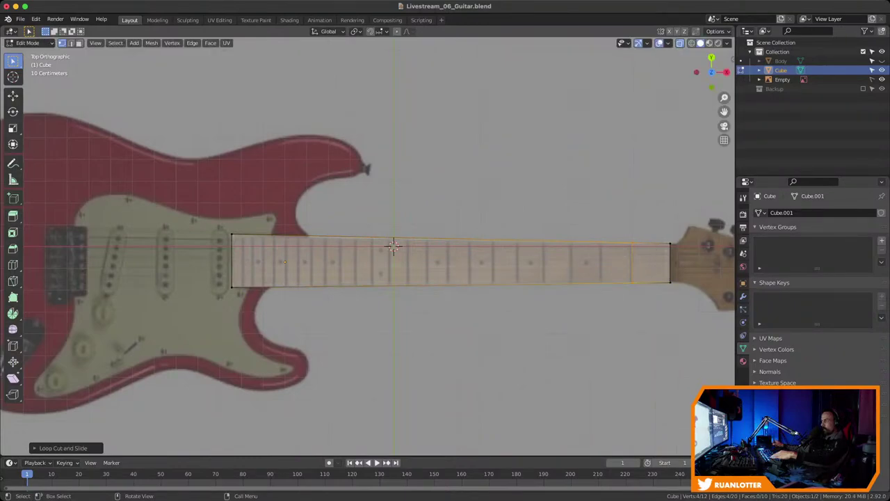
key("ctrl+r")
left_click(392, 246)
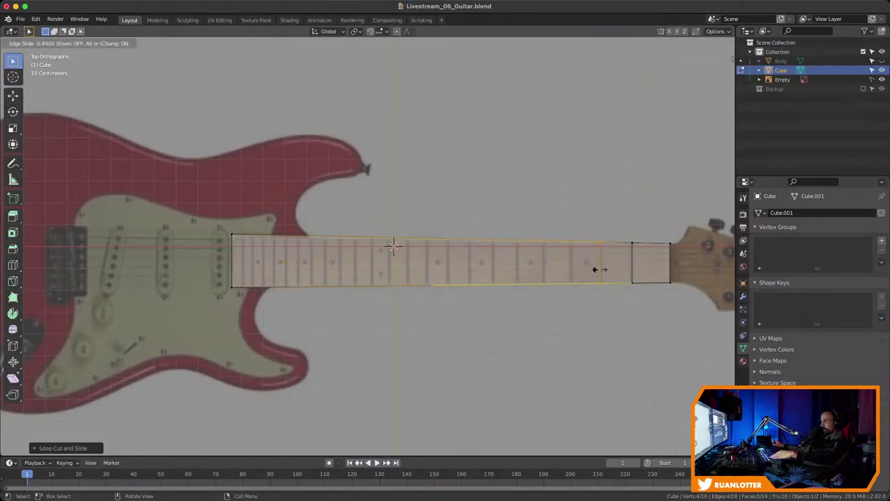
left_click(596, 267)
Add loop cuts at the third to sixth frets, sliding each one onto its fret line in the reference
key("ctrl+r")
left_click(393, 245)
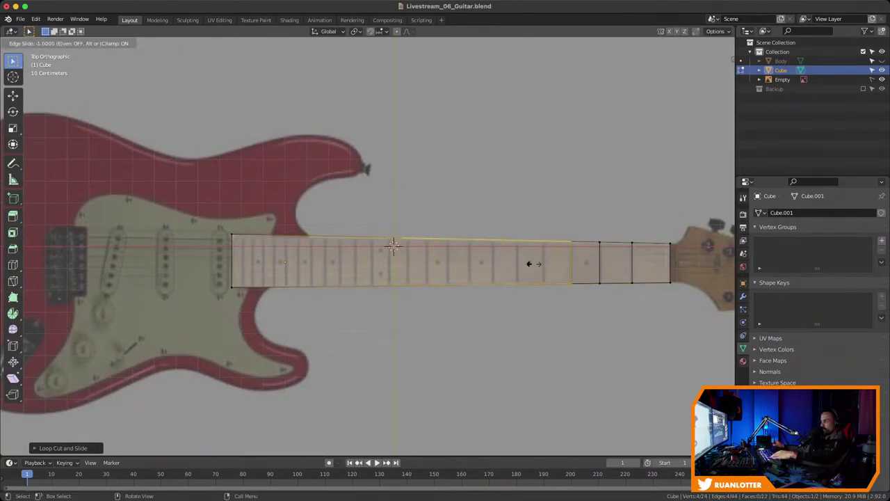
left_click(498, 266)
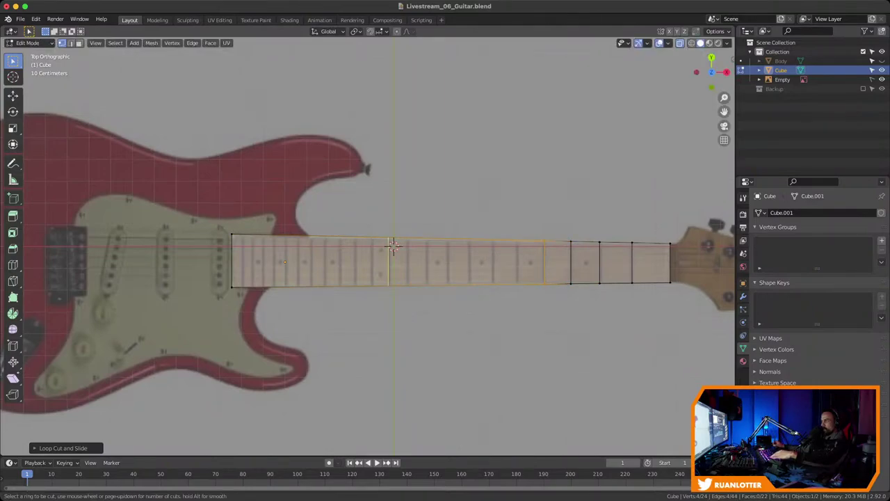
left_click_drag(393, 245, 523, 264)
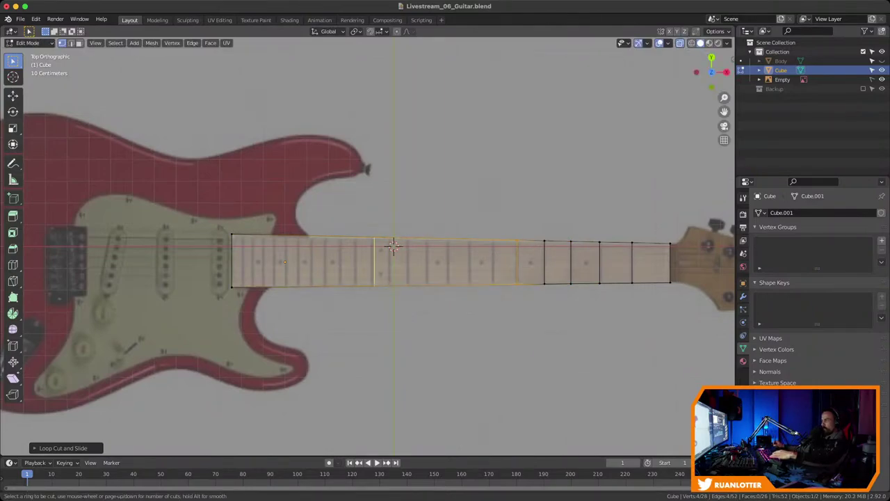
left_click_drag(393, 245, 473, 269)
left_click(477, 269)
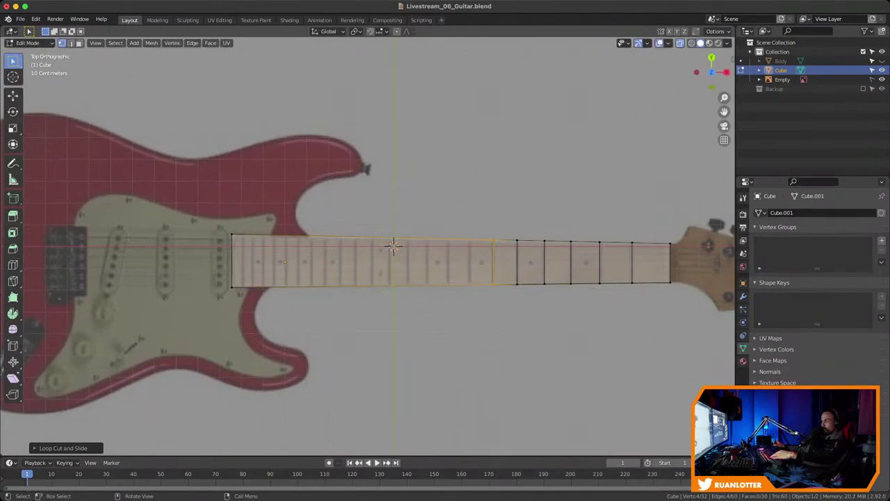
Continue adding loop cuts towards the body, placing one on each fret from the seventh to the fifteenth
key("ctrl+r")
left_click(353, 272)
left_click_drag(443, 271, 303, 269)
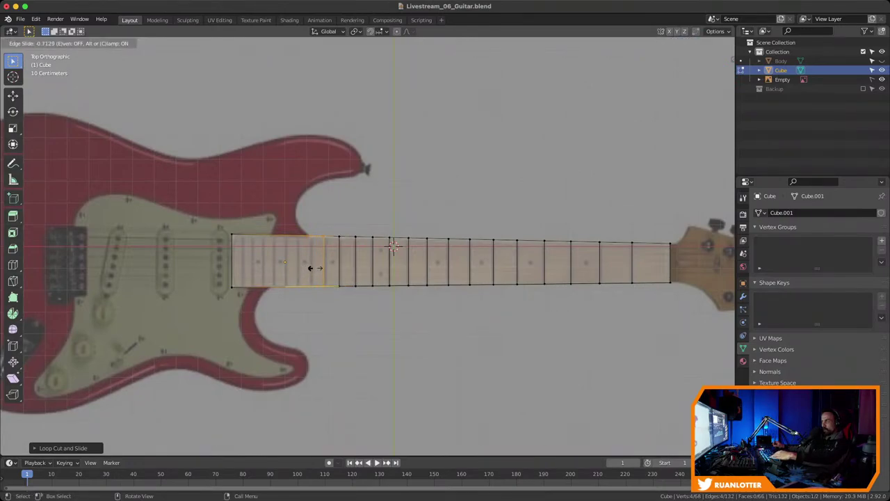
left_click(311, 268)
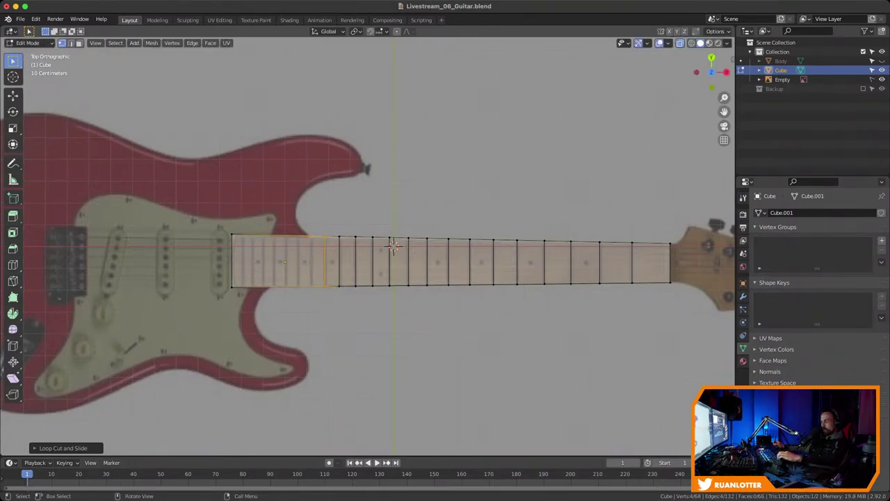
Add three loop cuts near the neck joint and slide them onto the sixteenth, seventeenth and eighteenth frets
middle_click_drag(393, 245, 437, 241, "shift")
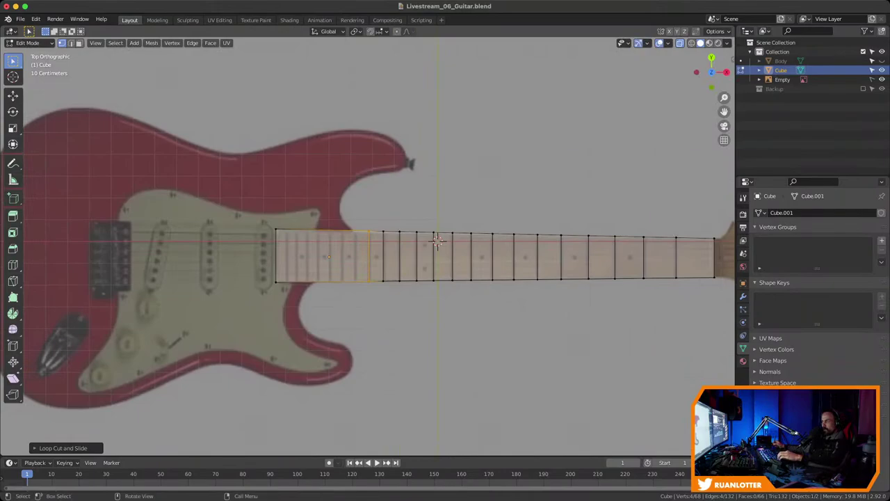
middle_click_drag(436, 241, 469, 181)
left_click(711, 58)
left_click(712, 58)
middle_click_drag(535, 232, 630, 230, "shift")
key("ctrl+r")
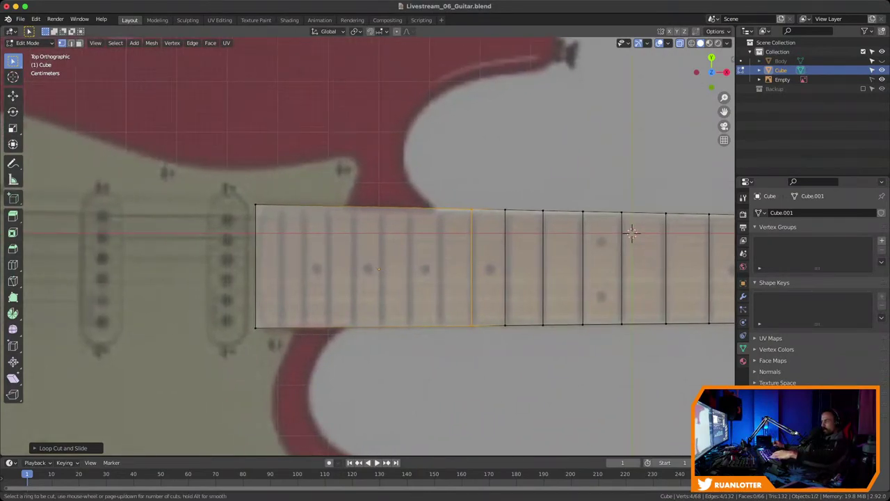
left_click(362, 218)
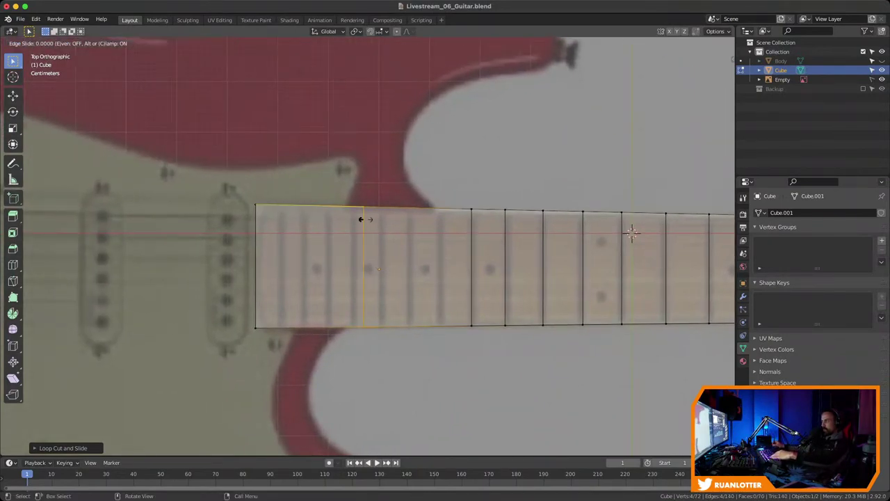
left_click(438, 239)
key("ctrl+r")
left_click(353, 233)
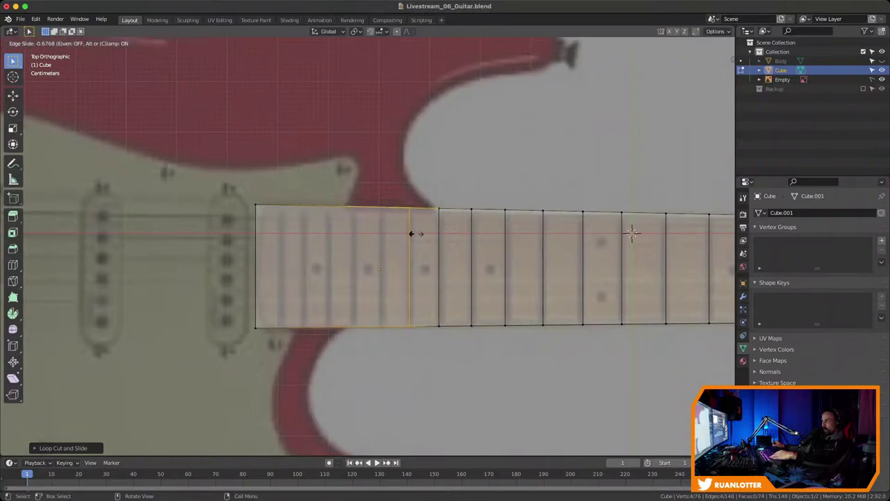
left_click(416, 233)
key("ctrl+r")
left_click(344, 230)
left_click(380, 227)
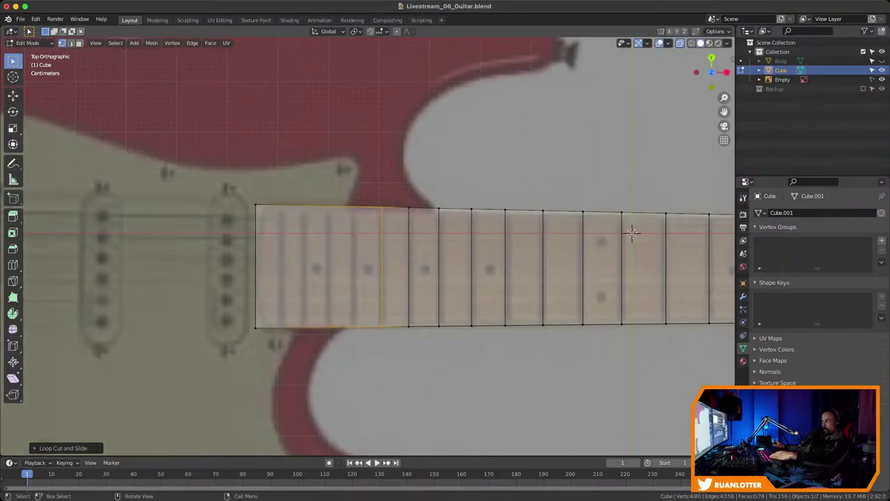
Add four loop cuts on the remaining frets, the nineteenth to twenty-second, up to the fretboard's end near the pickups
key("ctrl+r")
left_click(327, 235)
left_click(350, 236)
key("ctrl+r")
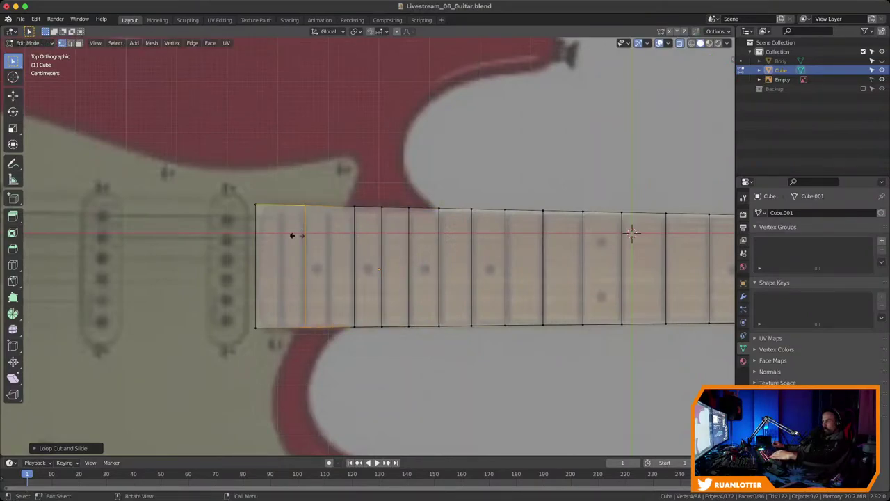
left_click(313, 233)
left_click(317, 233)
key("ctrl+r")
left_click(293, 233)
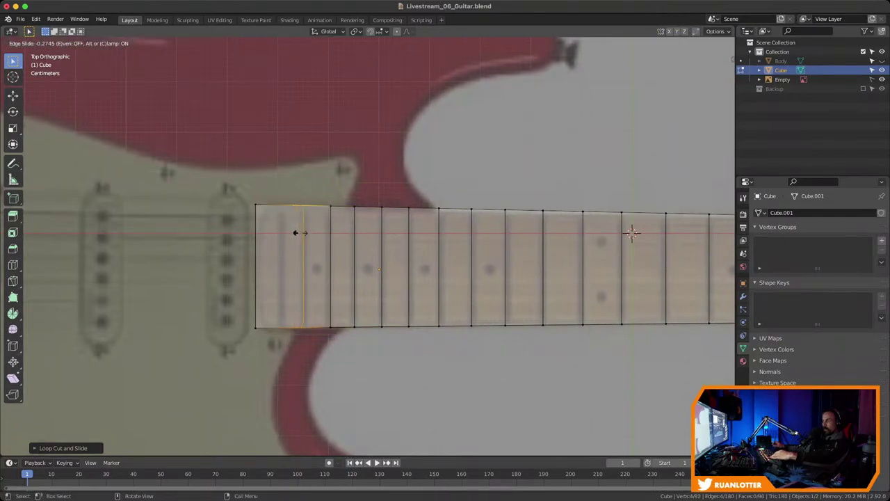
left_click(303, 233)
key("ctrl+r")
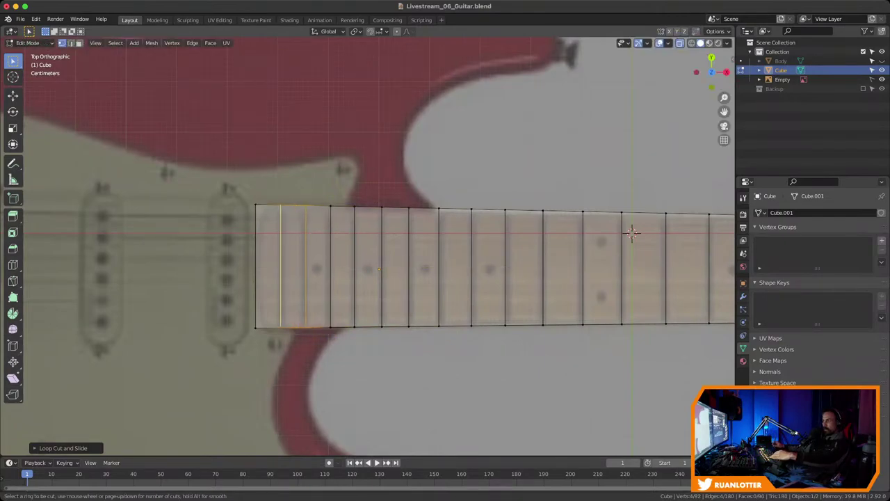
left_click(284, 216)
left_click(284, 215)
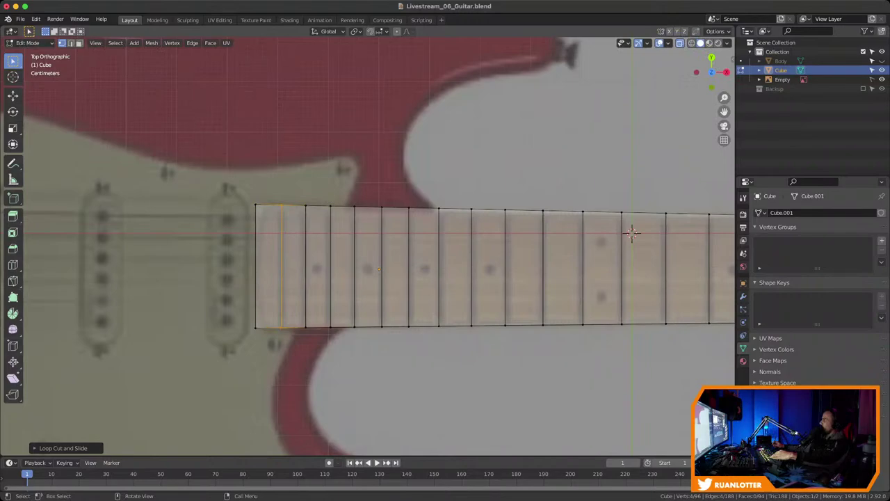
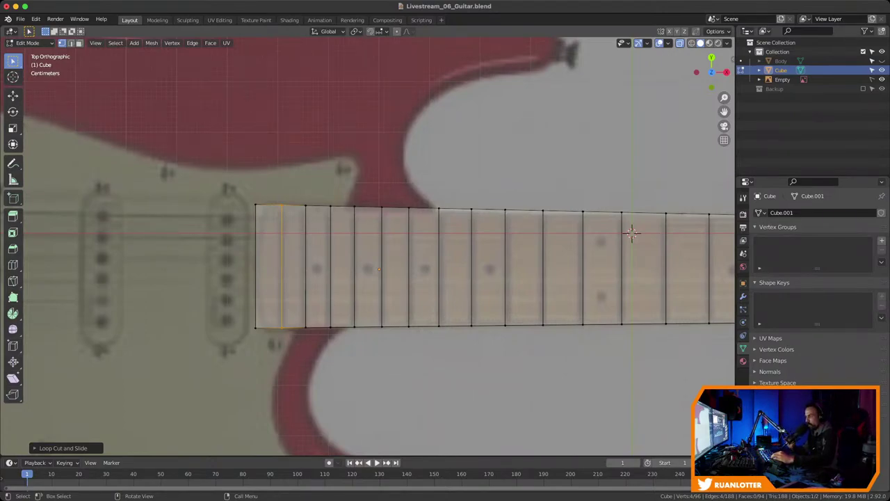
Select the vertices at the neck's body-side end and scale them to about 1.01 along Y
left_click_drag(241, 184, 265, 356)
middle_click_drag(266, 356, 330, 343, "shift")
middle_click_drag(330, 344, 412, 353, "ctrl")
middle_click_drag(412, 353, 378, 336, "ctrl")
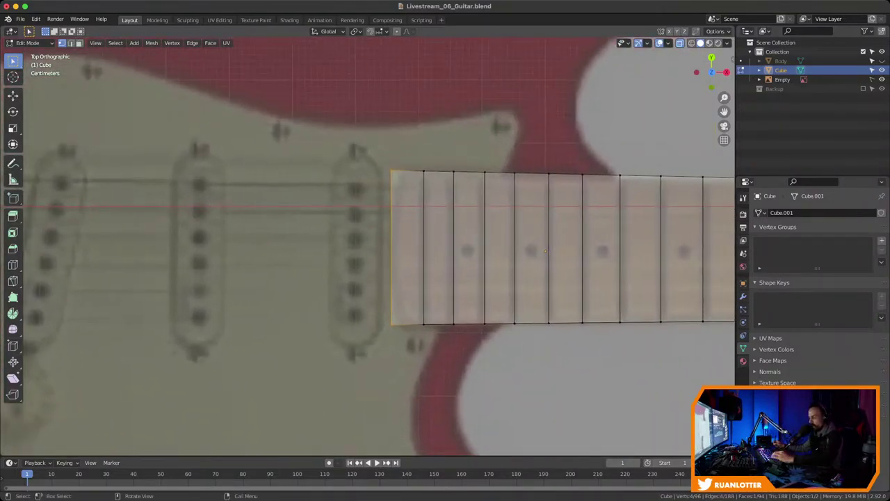
key("s")
key("y")
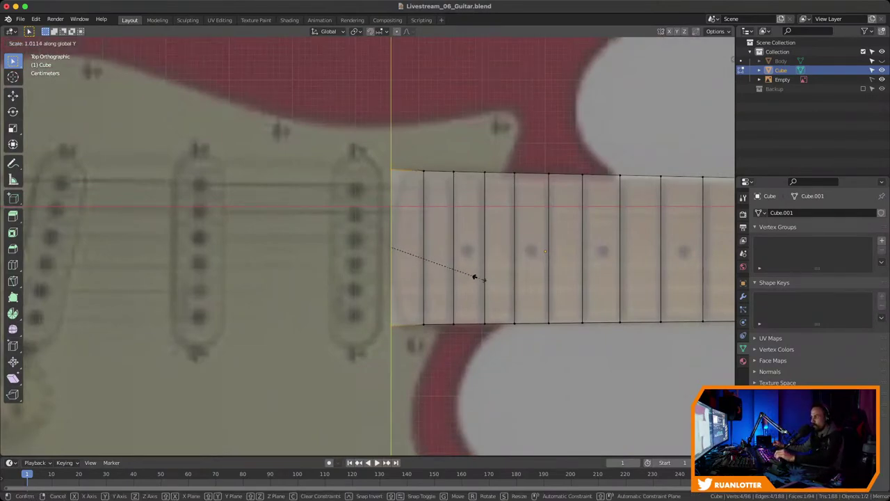
left_click(471, 276)
scroll(554, 230, "down", 5)
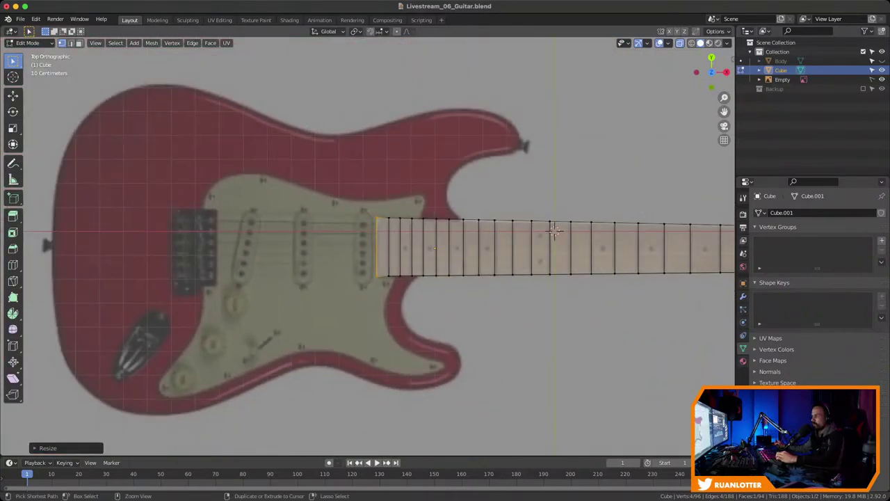
Show the Body object beside the neck, turn off X-ray shading, hide the reference image and save the file
scroll(397, 215, "down", 2)
middle_click_drag(397, 215, 376, 221)
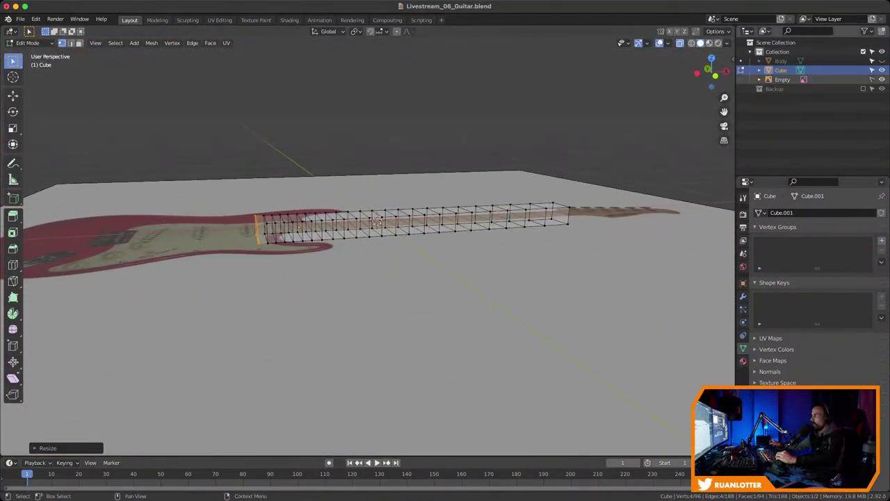
left_click(882, 60)
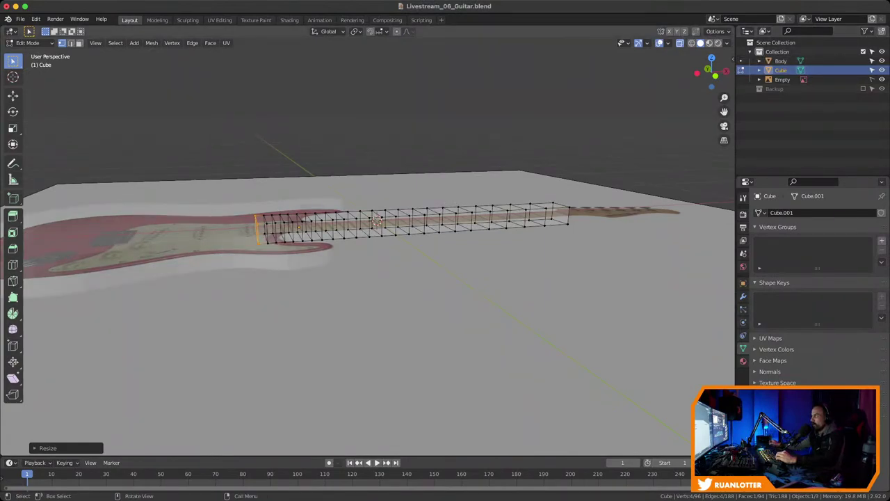
key("alt+z")
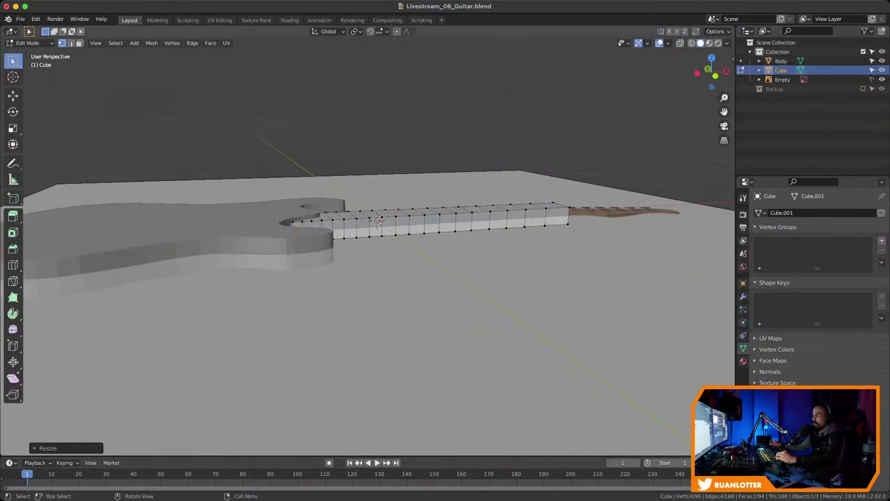
left_click(882, 79)
middle_click_drag(445, 250, 445, 306)
scroll(445, 306, "up", 2)
key("ctrl+s")
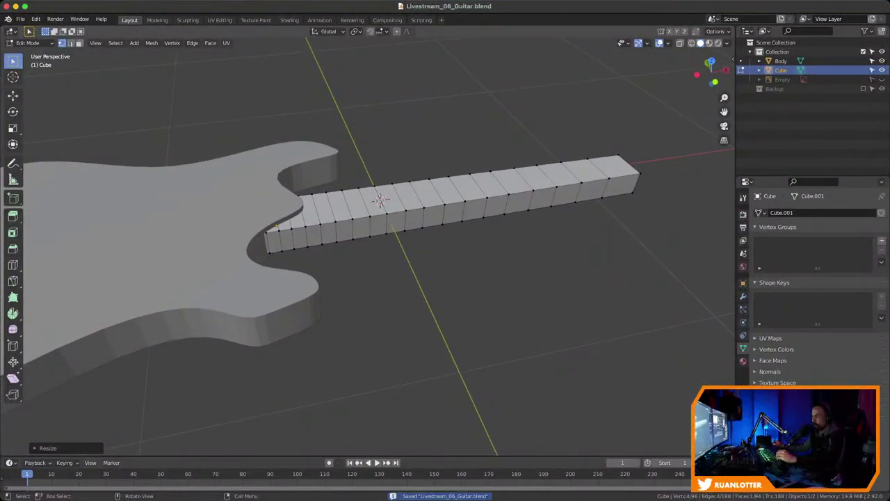
Leave Edit Mode on the neck, deselect all objects and save the file
scroll(381, 208, "down", 6)
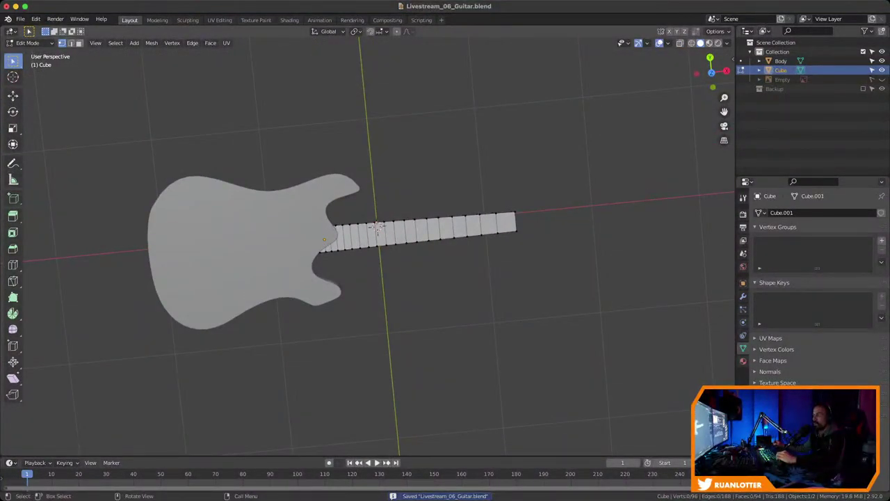
scroll(382, 209, "up", 2)
key("Tab")
middle_click_drag(446, 250, 486, 278)
key("alt+a")
middle_click_drag(417, 212, 396, 209)
key("ctrl+s")
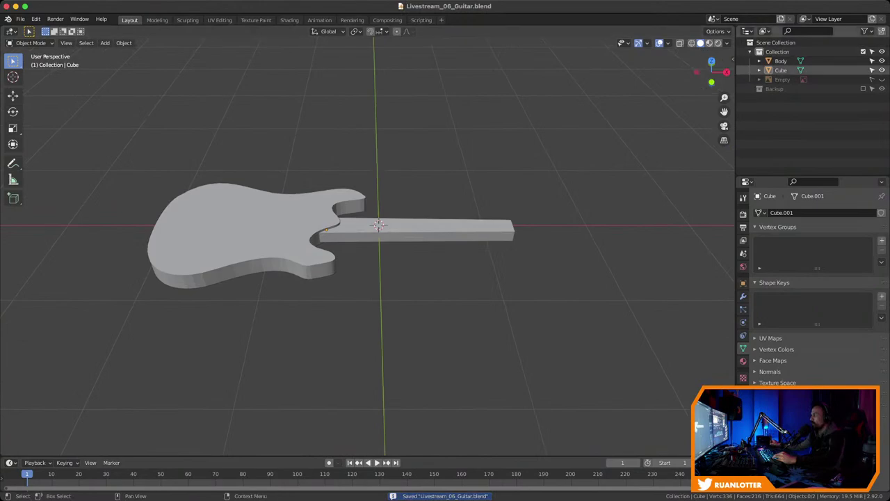
Show the reference image again in top view and hide both the body and the neck
left_click(882, 80)
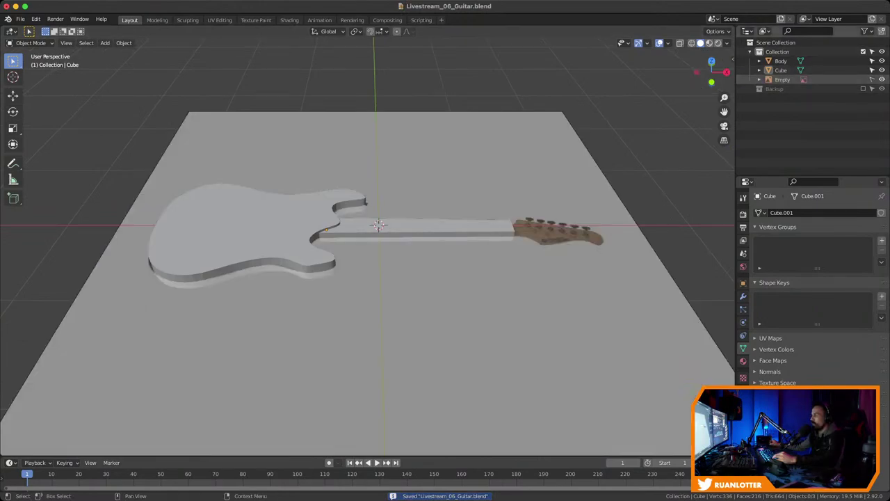
left_click(711, 63)
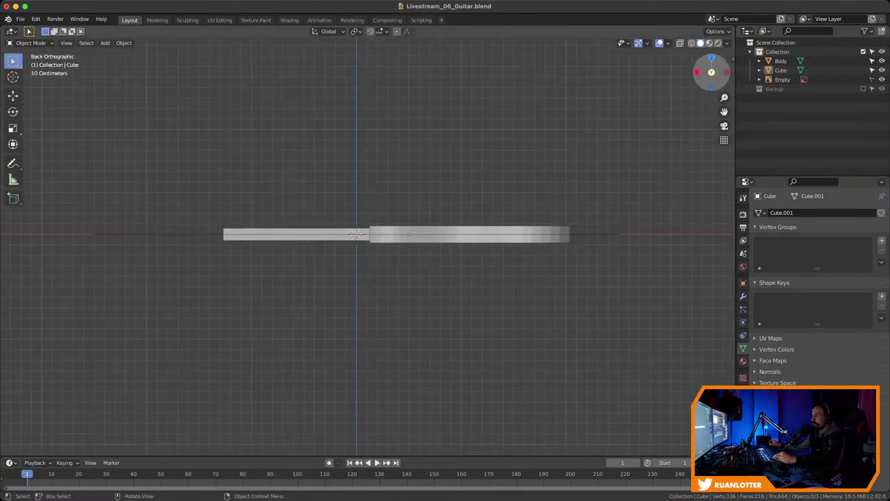
left_click(711, 59)
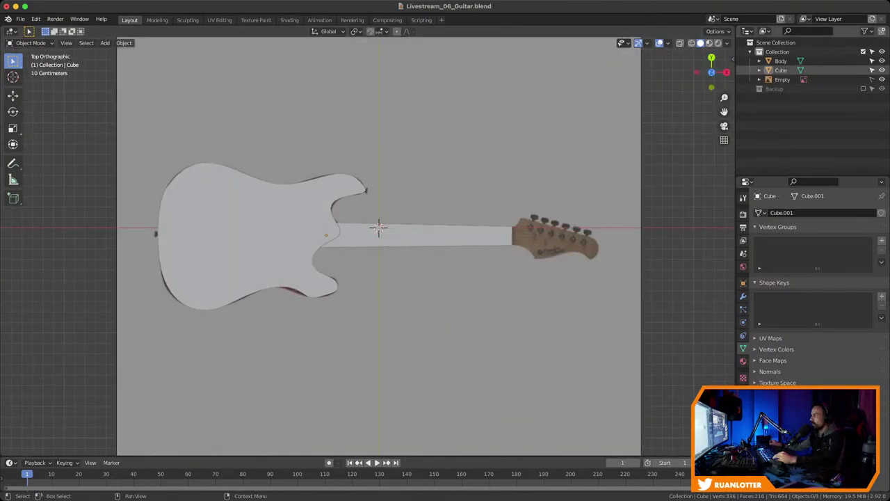
left_click(882, 70)
left_click(882, 61)
scroll(367, 247, "up", 2)
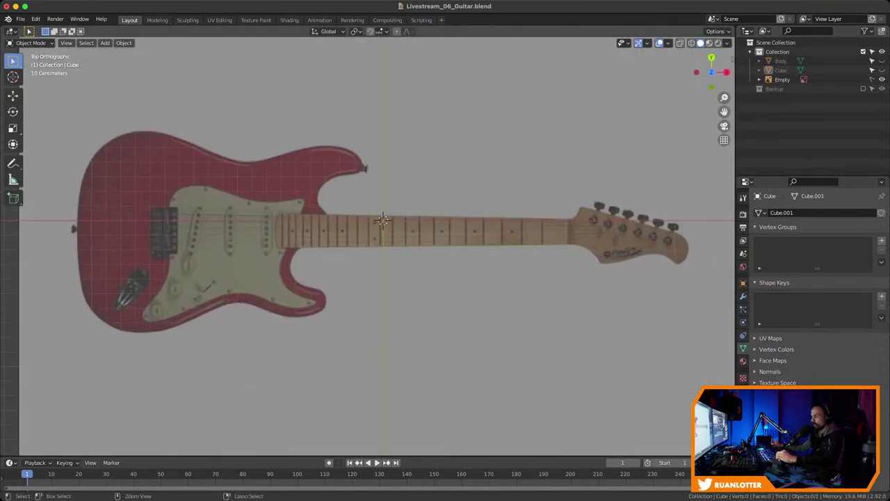
Examine the reference image from the headstock along the neck to the pickguard, pickups and bridge on the body
middle_click_drag(368, 246, 411, 244, "shift")
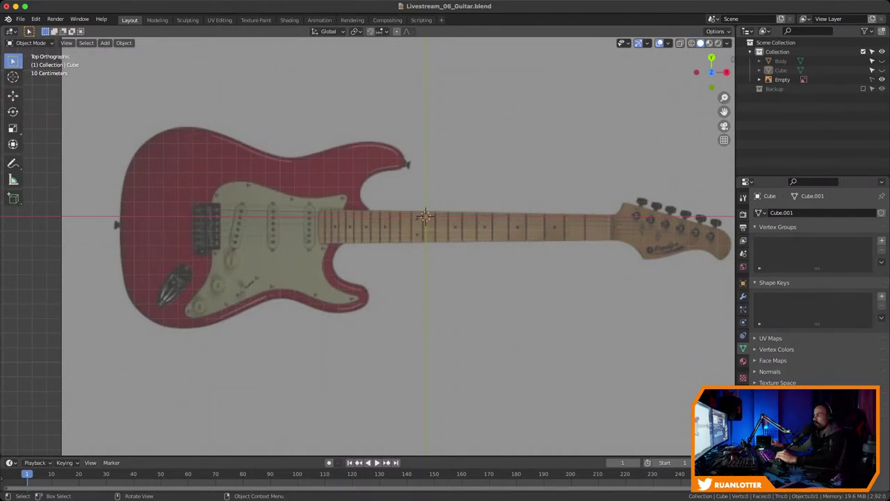
middle_click_drag(411, 244, 224, 243, "shift")
scroll(367, 246, "up", 5)
middle_click_drag(367, 246, 228, 298, "shift")
scroll(367, 246, "down", 2)
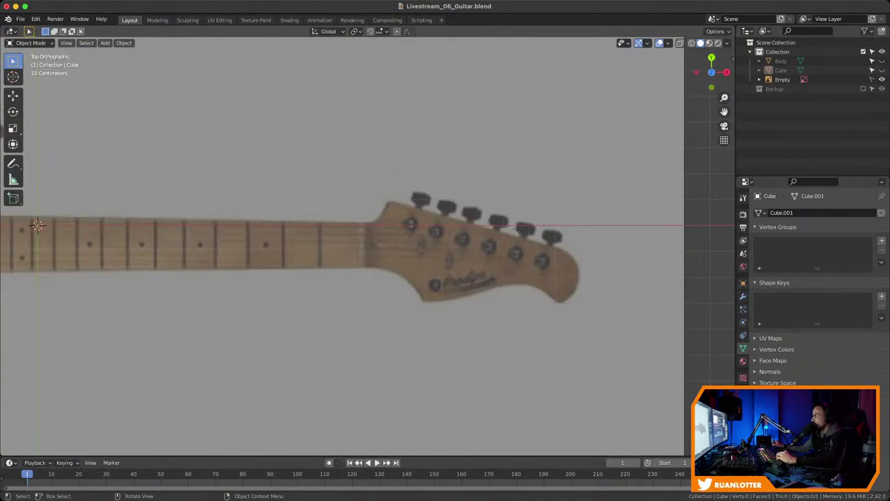
scroll(38, 224, "down", 1)
middle_click_drag(37, 225, 533, 217, "shift")
middle_click_drag(368, 246, 399, 246, "shift")
middle_click_drag(399, 246, 399, 175, "ctrl")
middle_click_drag(367, 246, 444, 241, "shift")
middle_click_drag(367, 208, 367, 272, "ctrl")
mouse_move(367, 246)
middle_mouse_down("shift")
mouse_move(374, 202)
mouse_move(367, 238)
middle_mouse_up("shift")
scroll(668, 161, "up", 1)
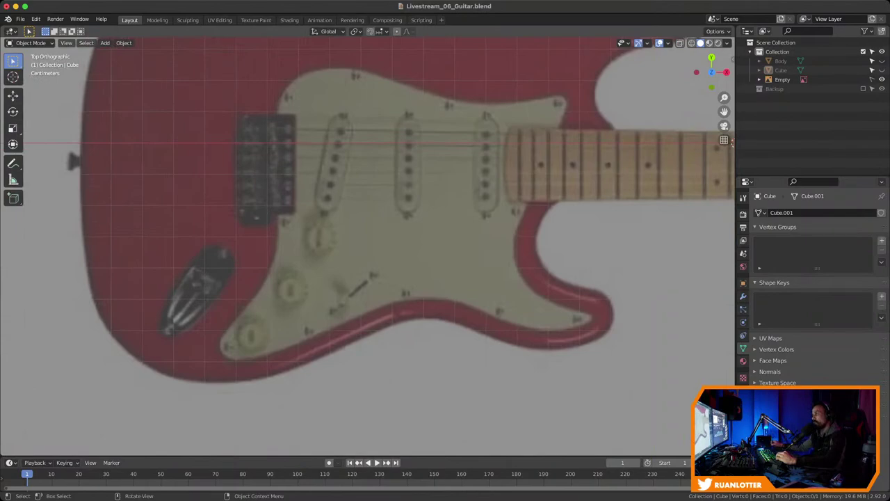
middle_click_drag(368, 247, 367, 278, "ctrl")
middle_click_drag(368, 247, 372, 278, "shift")
scroll(367, 246, "down", 1)
middle_click_drag(367, 246, 346, 246, "shift")
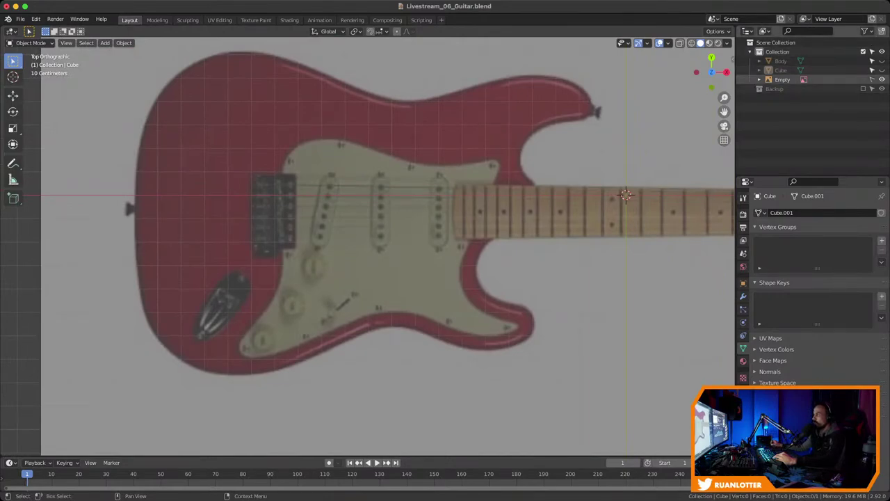
mouse_move(367, 246)
middle_mouse_down("ctrl")
mouse_move(367, 267)
mouse_move(367, 256)
middle_mouse_up("ctrl")
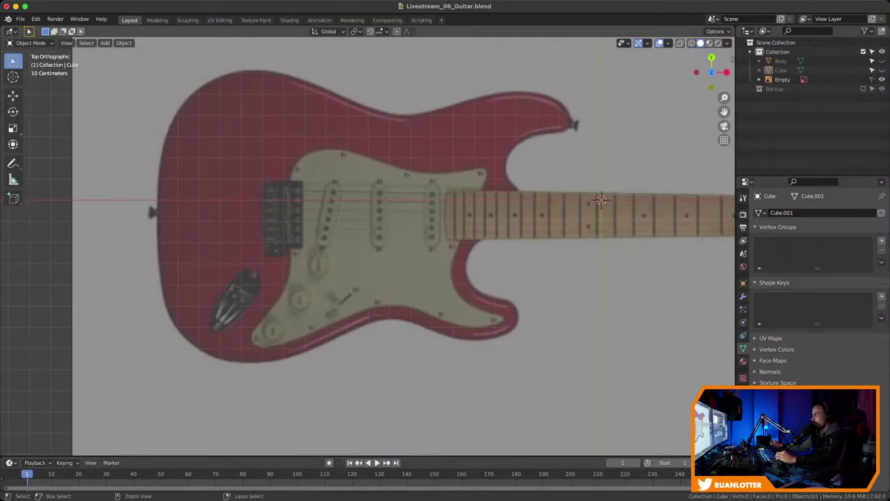
Save the file, add a Bezier curve and move it about 1 m along negative X over the guitar's body
key("ctrl+s")
middle_click_drag(602, 200, 626, 192, "shift")
key("shift+a")
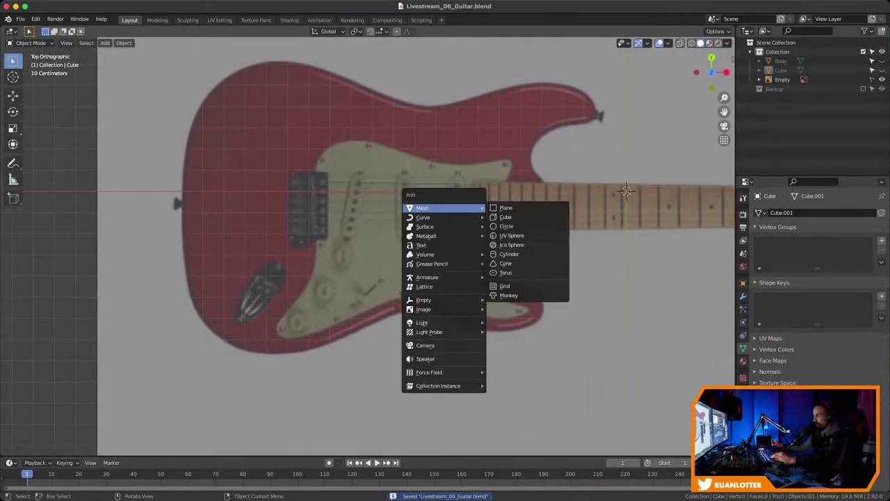
mouse_move(424, 217)
left_click(506, 217)
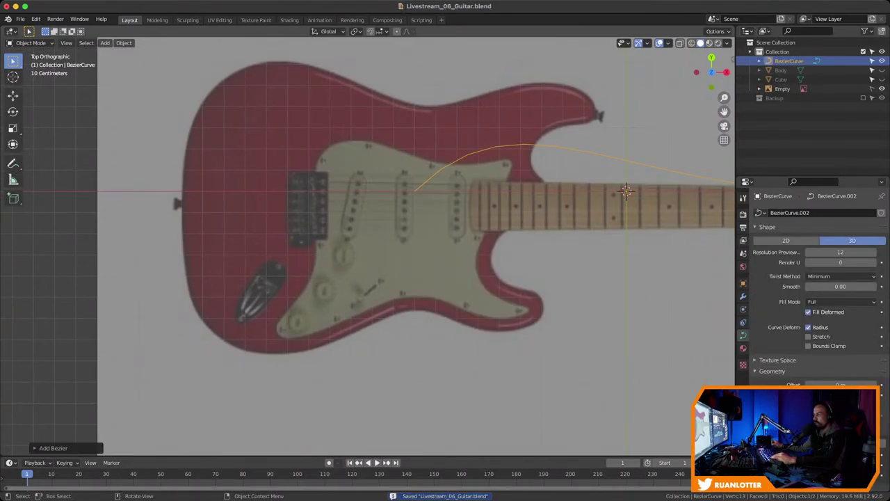
key("g")
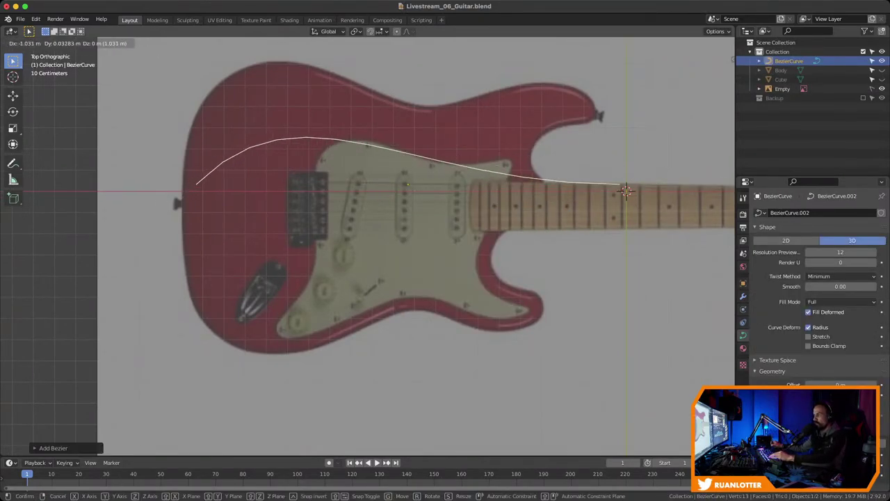
key("Return")
In Edit Mode, move the curve's bridge-side control point to the pickguard's upper corner by the bridge and shorten its handles
key("Tab")
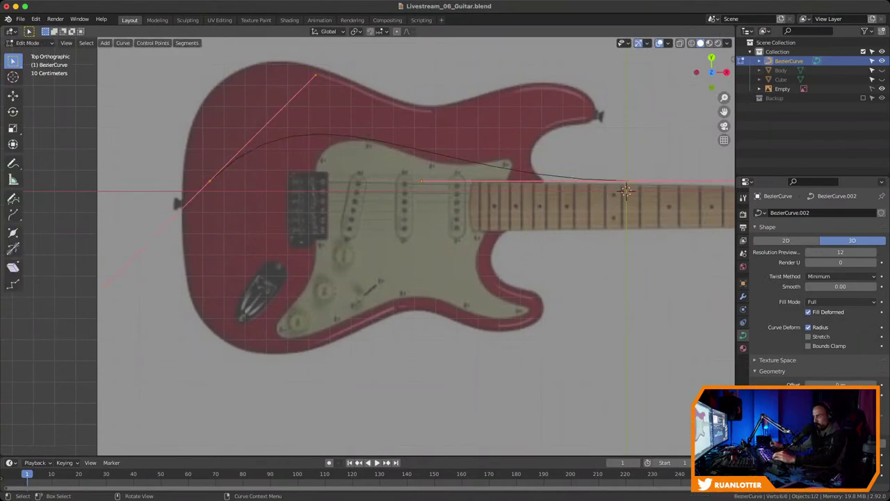
left_click_drag(199, 167, 217, 188)
key("g")
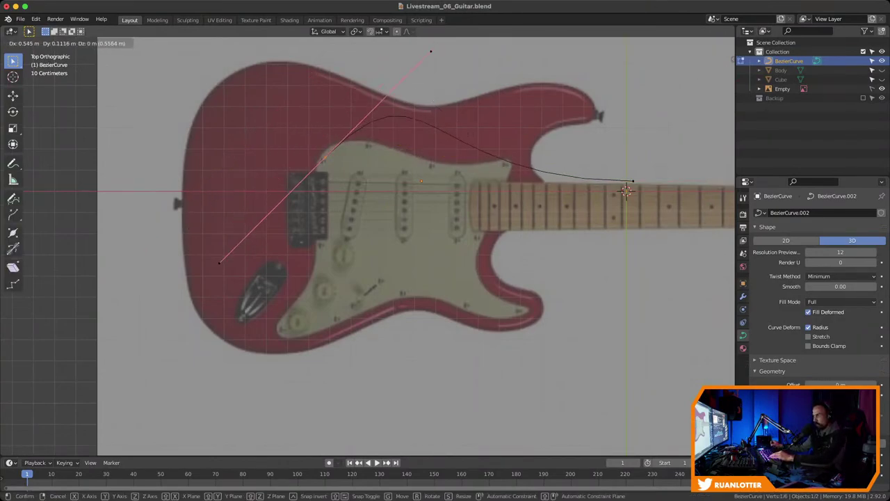
key("Return")
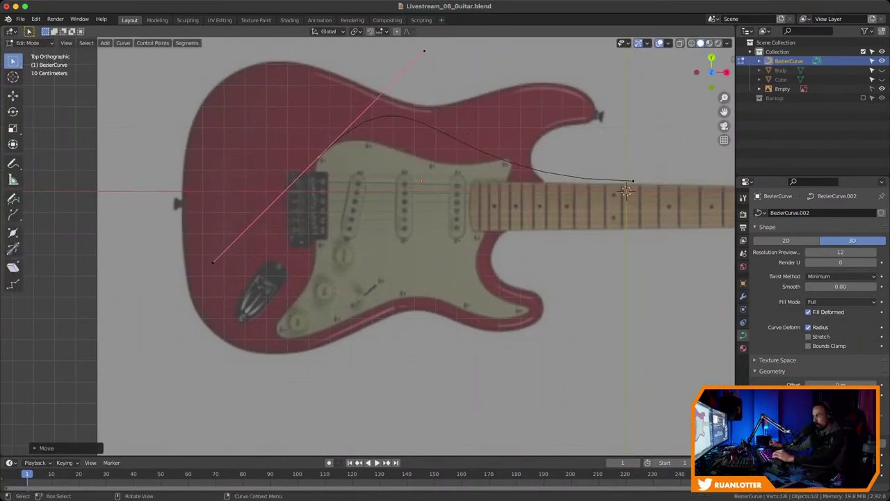
key("s")
key("Return")
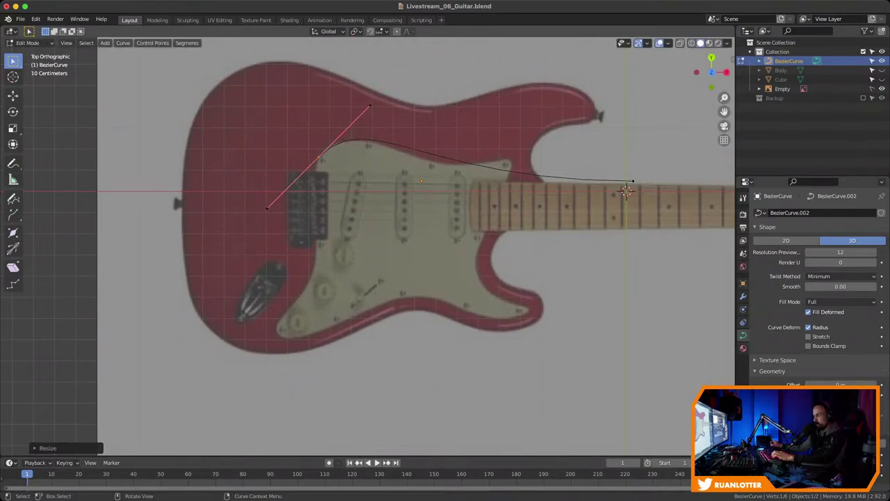
key("g")
key("Return")
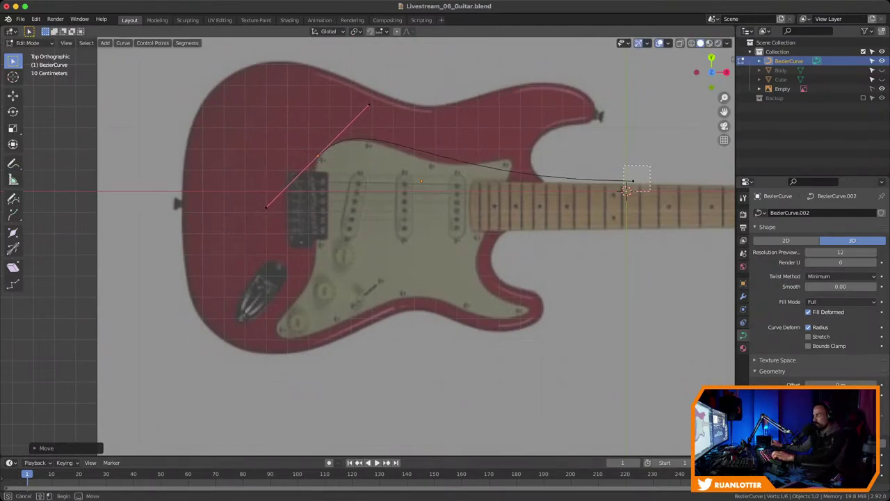
Move the curve's neck-side control point onto the pickguard's upper edge and scale down its handles to follow the outline
key("g")
key("Return")
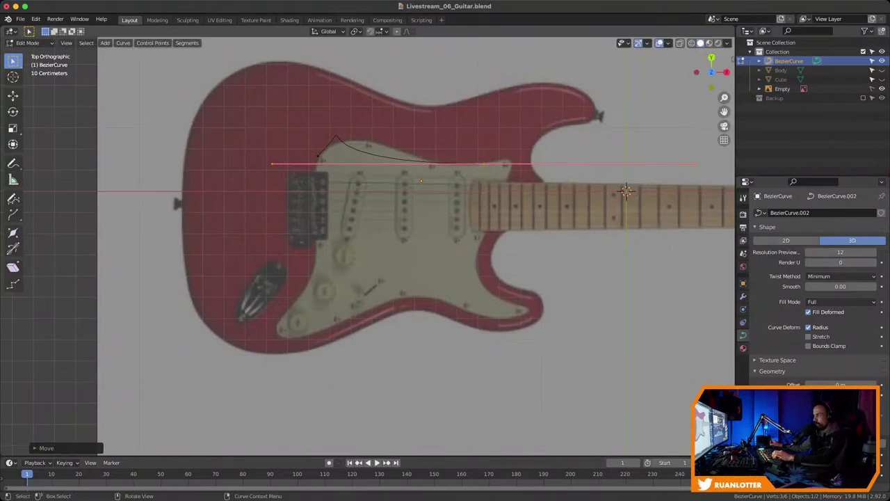
key("s")
key("Return")
key("g")
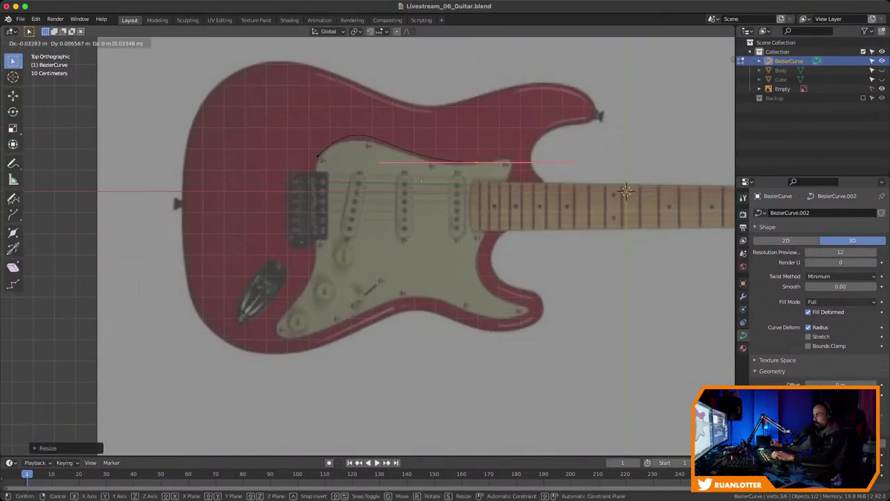
key("Return")
key("s")
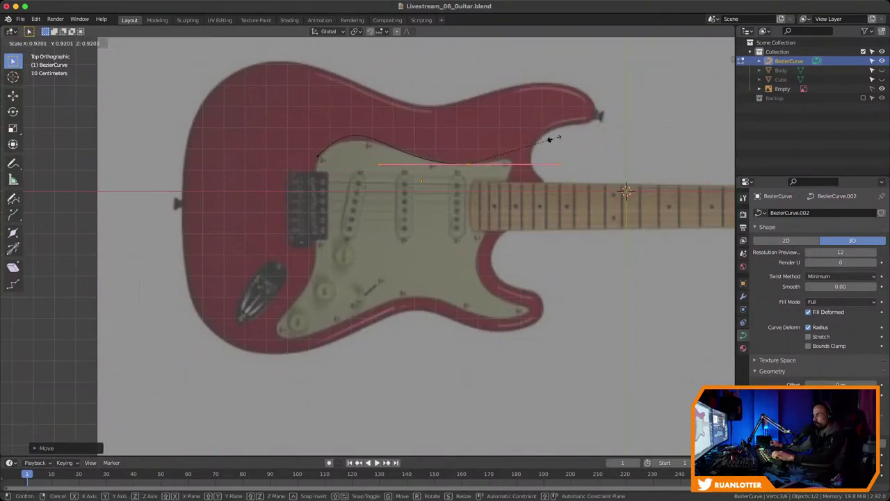
key("Return")
key("g")
key("Return")
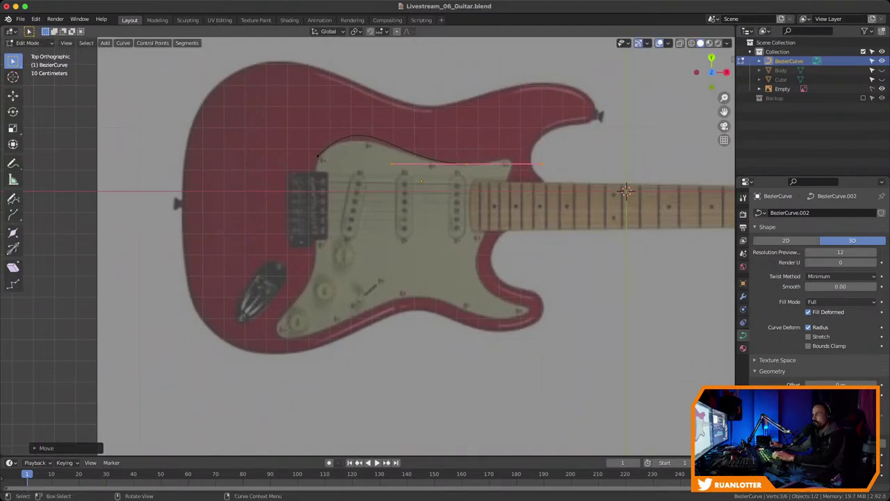
Shift the bridge-side control point slightly down and rotate its handles clockwise to fit the pickguard's rounded upper corner
left_click(318, 156)
key("g")
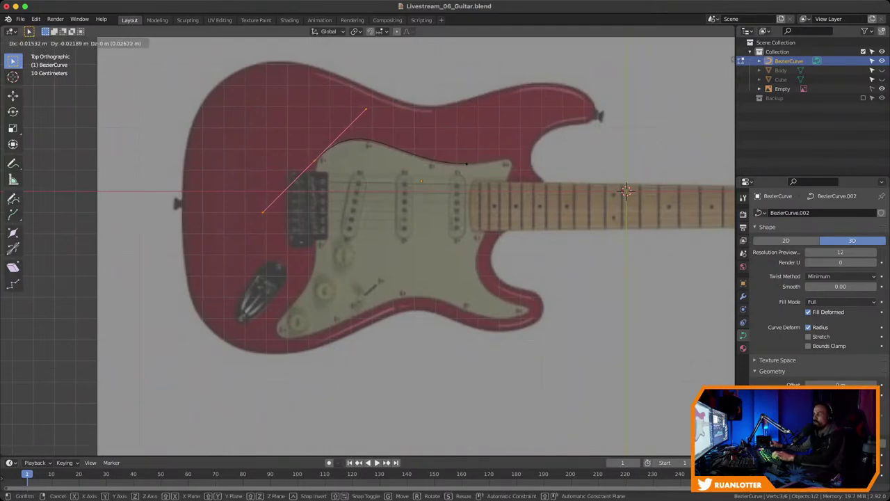
key("Return")
key("r")
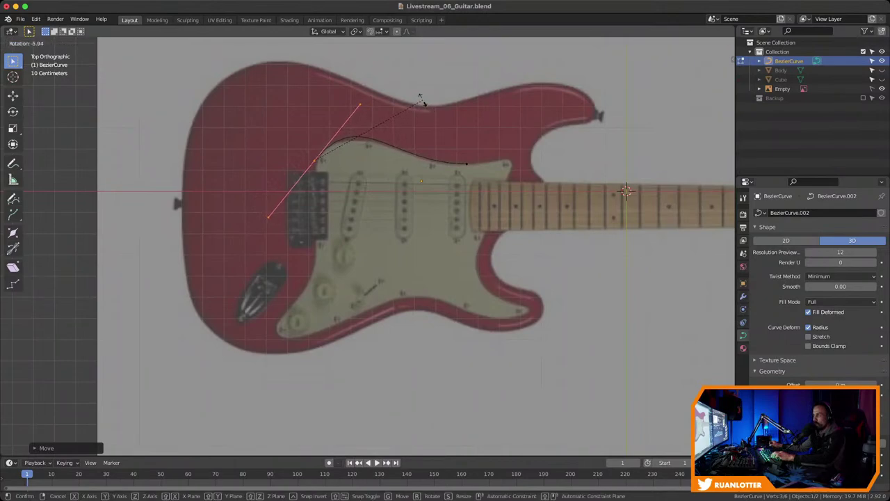
key("Return")
key("g")
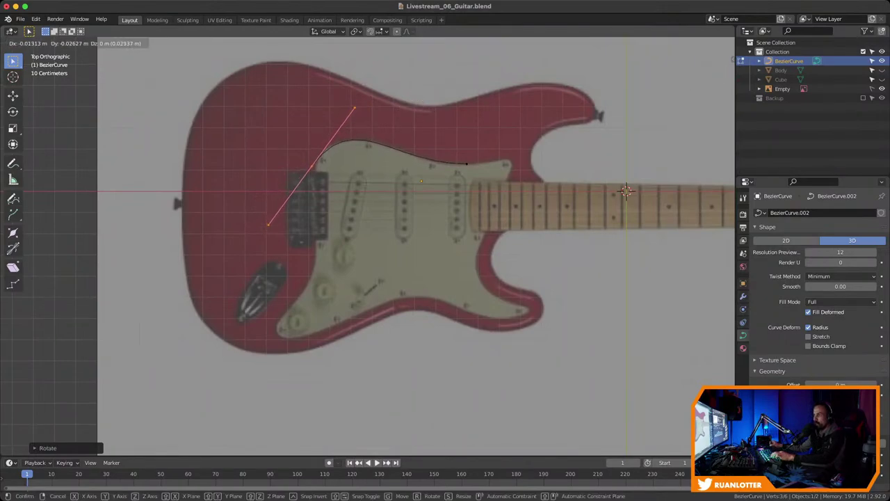
key("Return")
Extrude a new control point from the curve's neck-side end onto the fretboard, then rotate and shorten its handles along the pickguard's edge
left_click(465, 163)
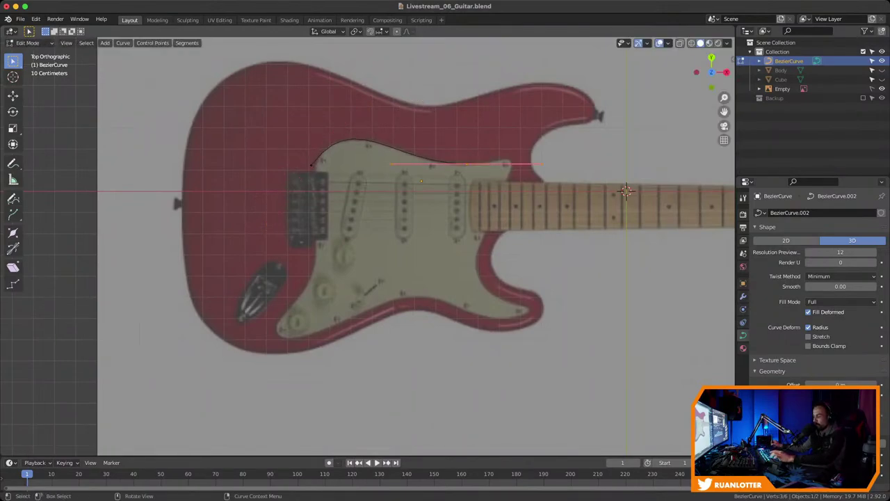
key("e")
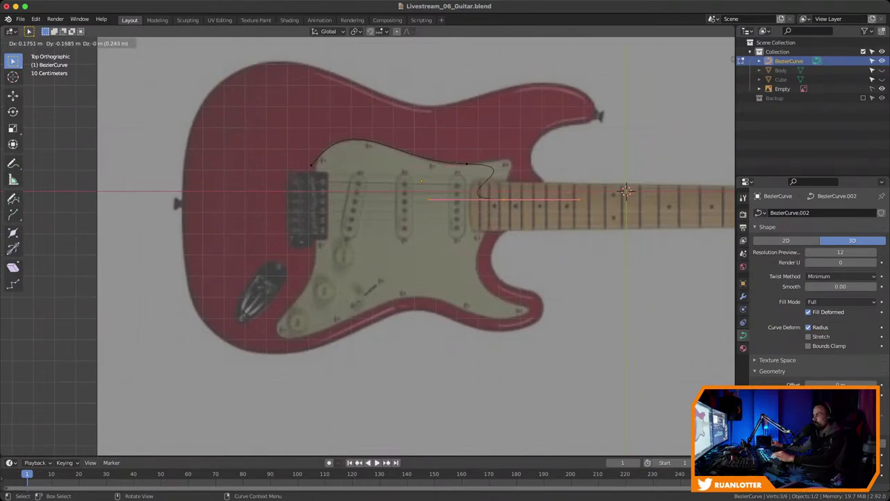
key("Return")
key("r")
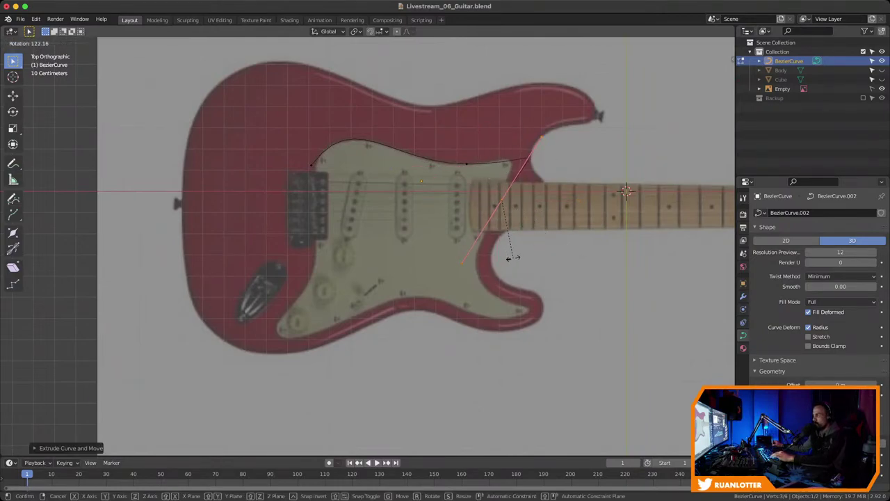
key("Return")
key("s")
left_click(538, 186)
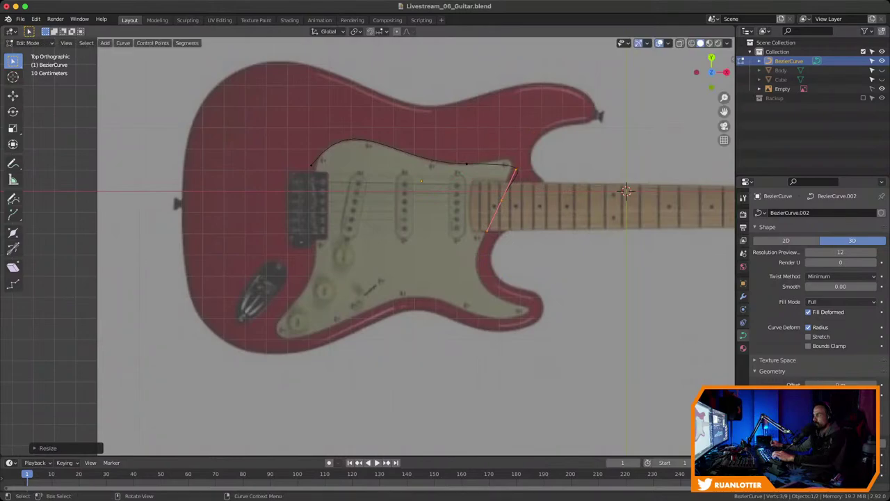
Move the control point on the pickguard's upper edge toward the bridge and tilt its handles to fit the pointed upper corner near the neck
left_click_drag(527, 190, 497, 162)
key("g")
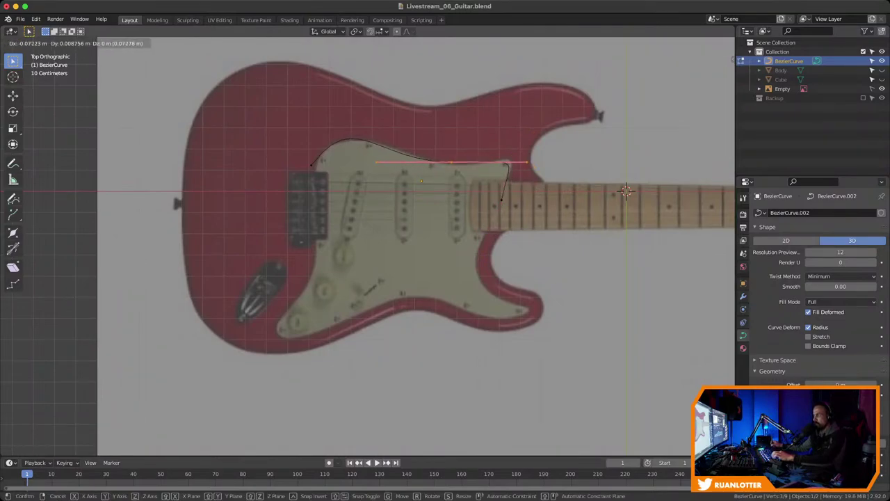
key("Return")
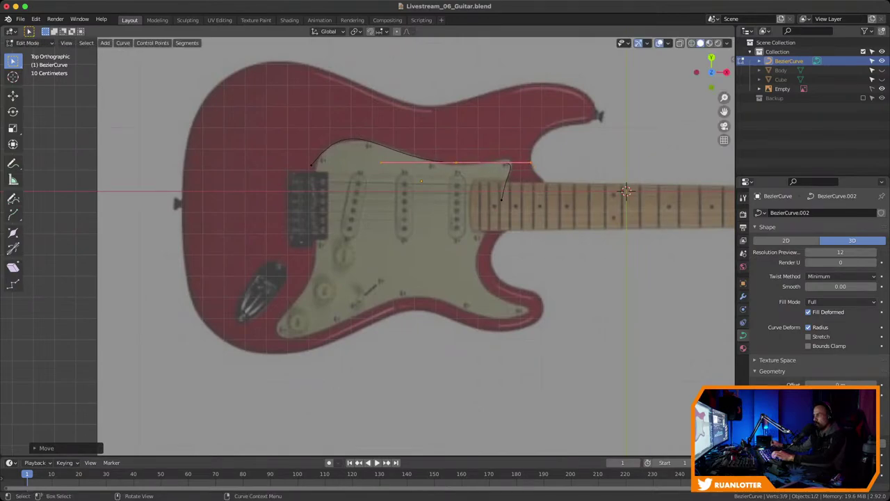
key("g")
key("Return")
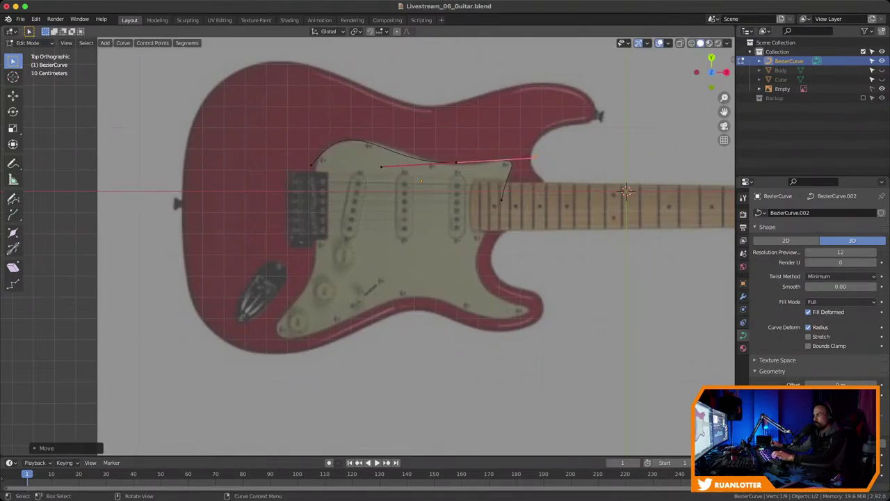
key("g")
key("Return")
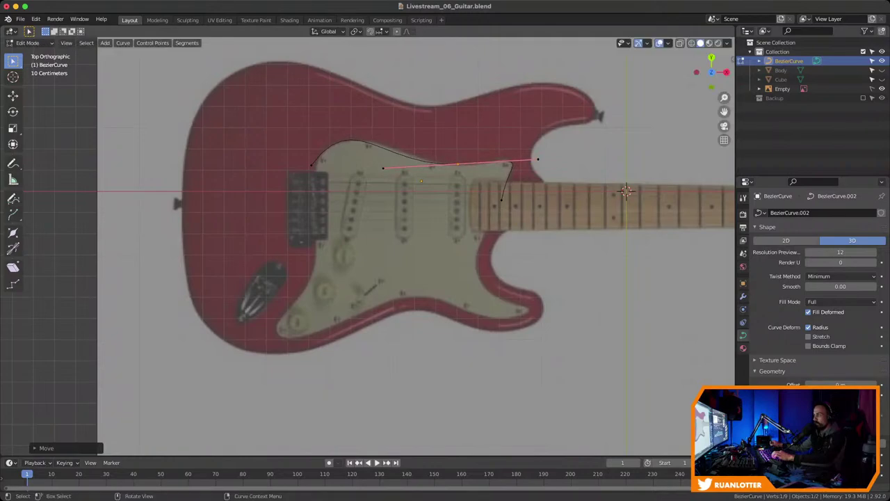
Rotate the bridge-side end control point slightly and move it onto the pickguard's upper corner by the bridge
left_click(311, 164)
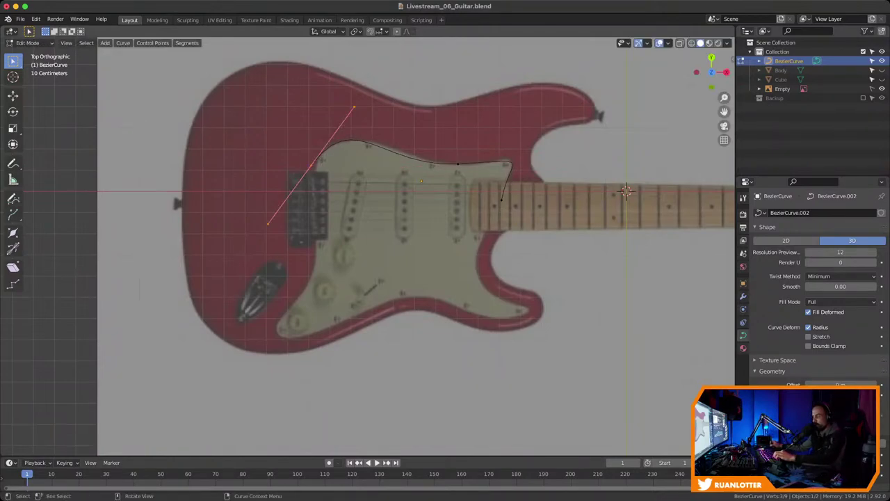
key("r")
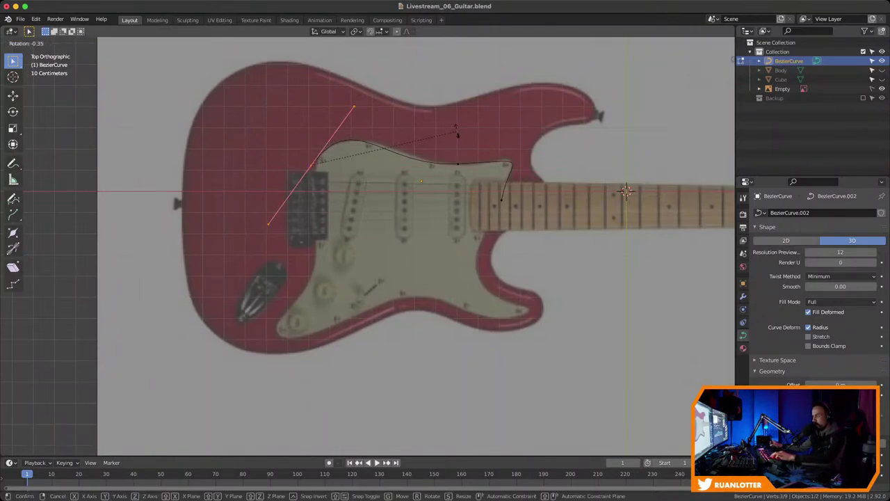
key("Return")
key("g")
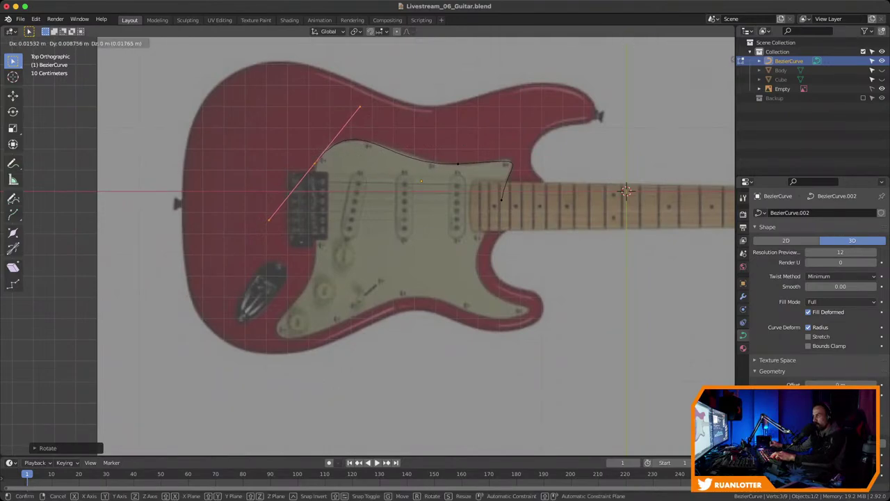
key("Return")
Subdivide the segment between the bridge-side point and the upper-edge point, then fit the new point and its bridge-side handle to the outline
left_click_drag(447, 137, 478, 175, "shift")
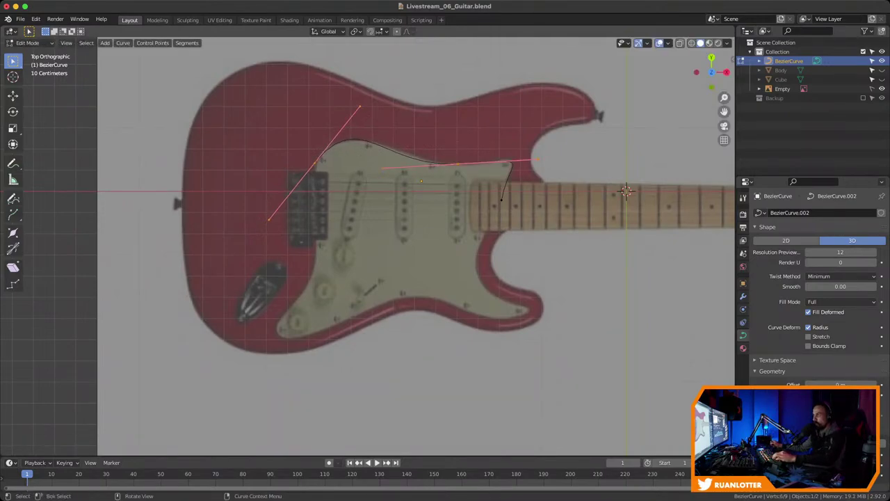
right_click(457, 163)
left_click(428, 162)
left_click(375, 143)
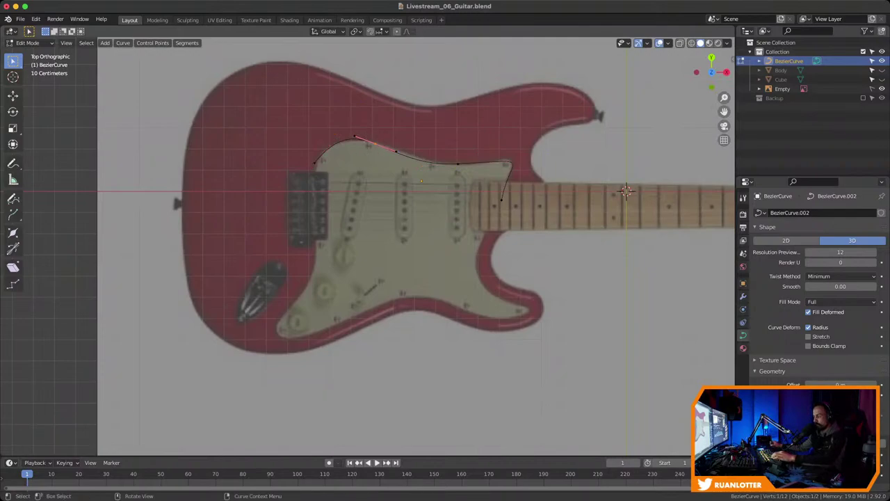
key("g")
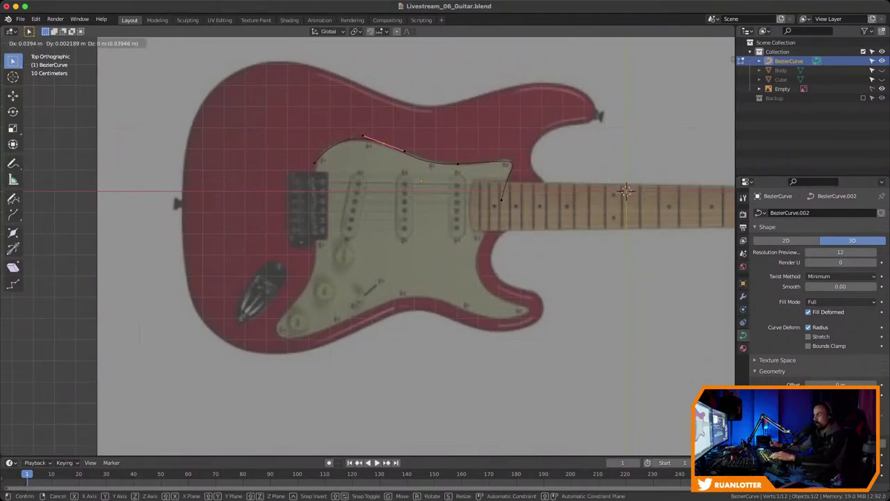
left_click(383, 143)
left_click_drag(354, 128, 371, 145)
key("g")
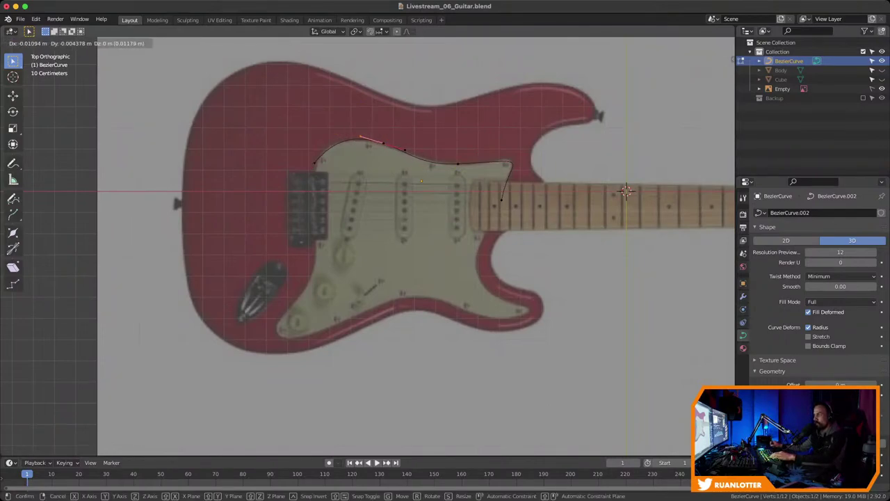
key("Return")
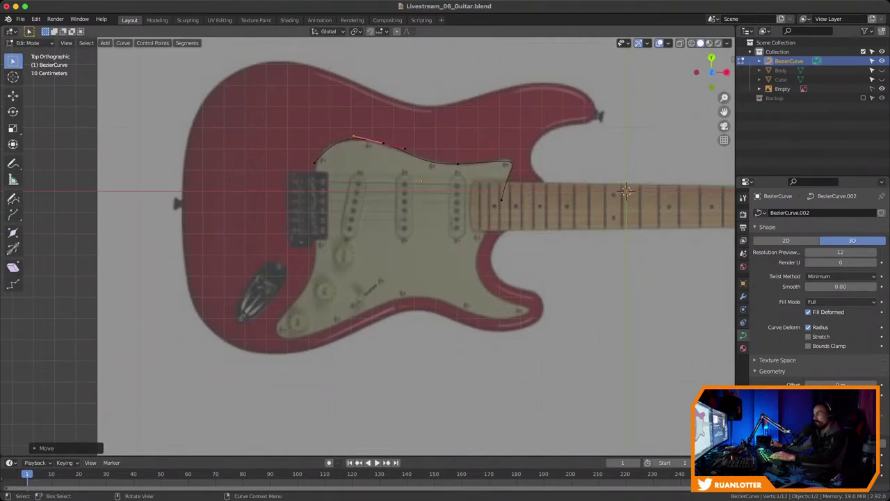
Raise the neck-side handle of the upper-edge control point slightly to match the pickguard's edge
left_click(457, 164)
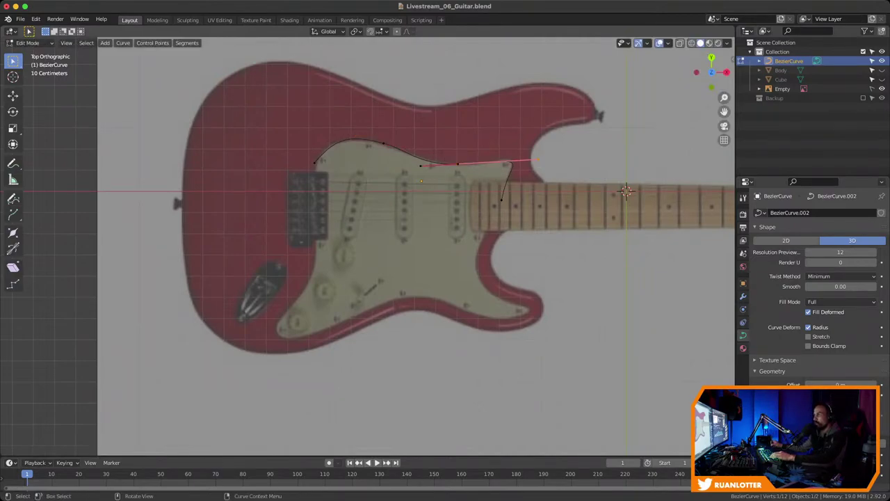
key("g")
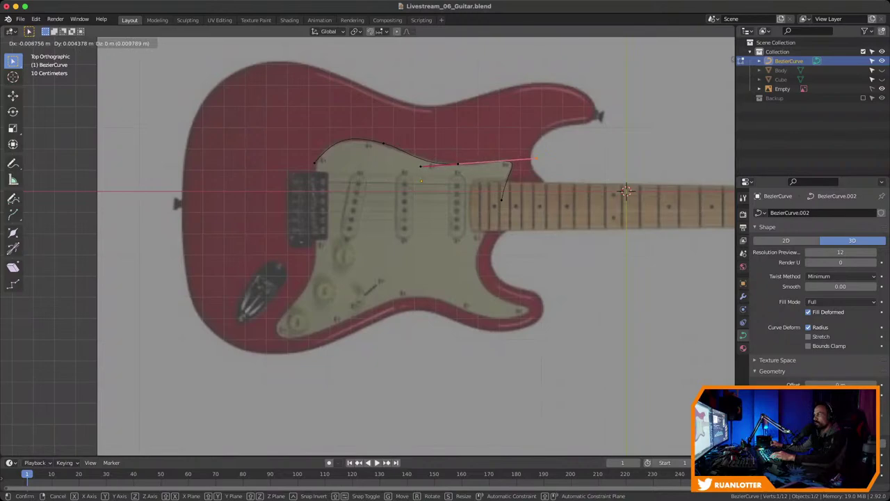
key("Return")
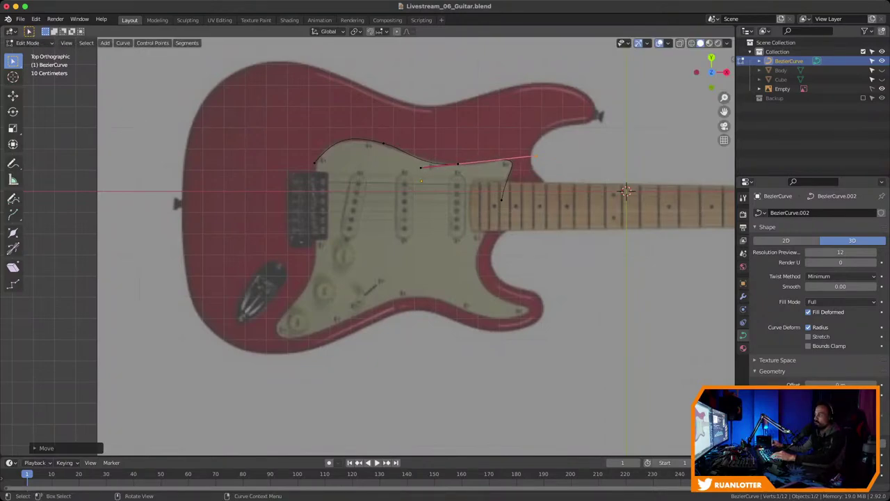
Extrude a control point from the fretboard end to the lower horn's inner edge, rotate its handles along it and lengthen the incoming handle
left_click(501, 201)
middle_click_drag(502, 201, 474, 166, "shift")
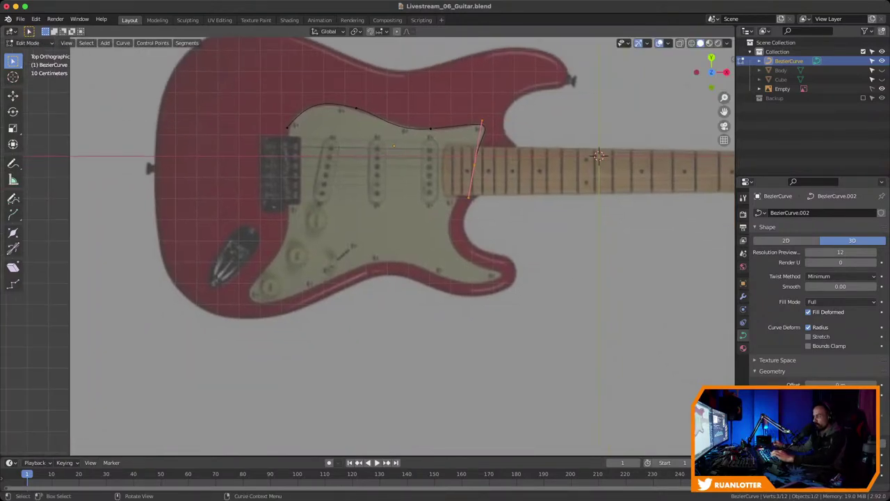
key("e")
key("Return")
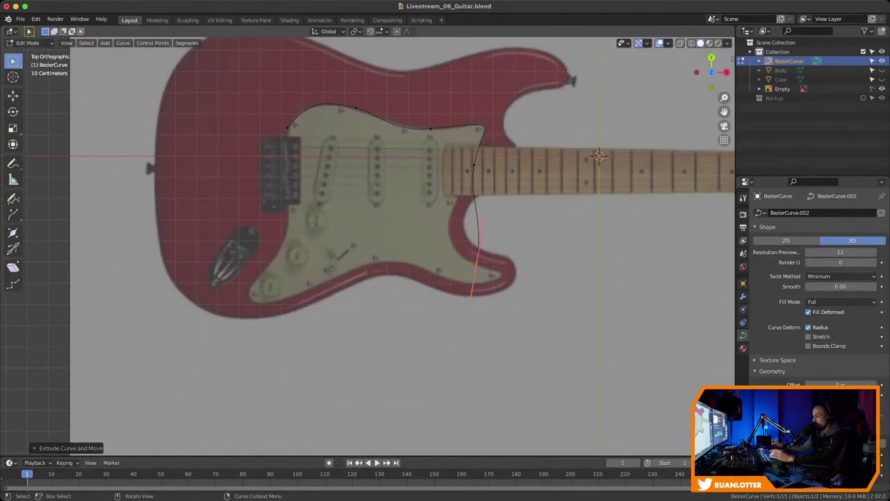
key("r")
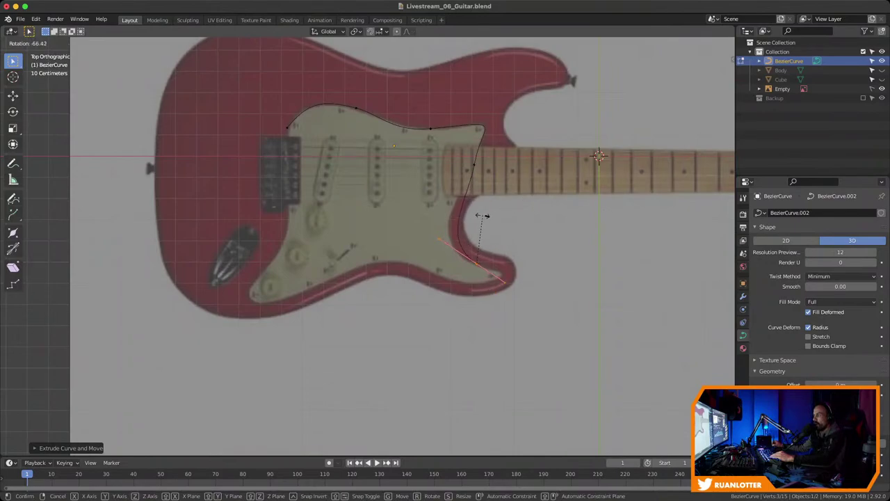
left_click(477, 223)
left_click(438, 245)
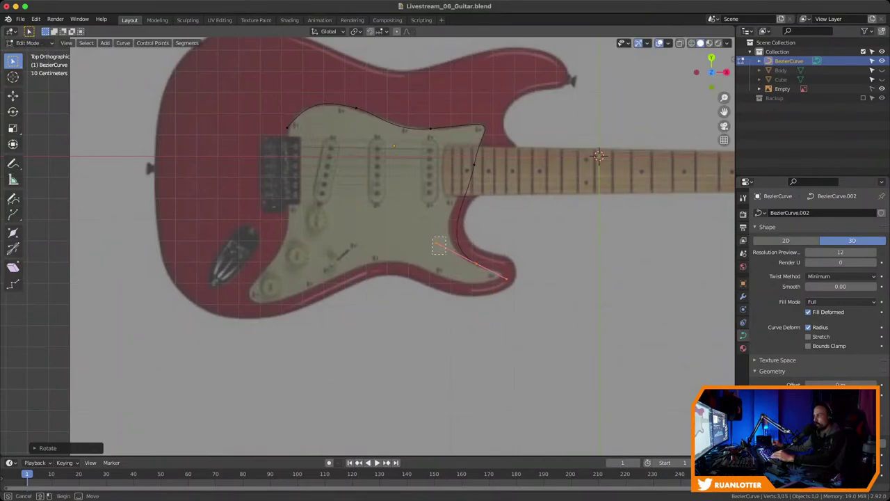
key("s")
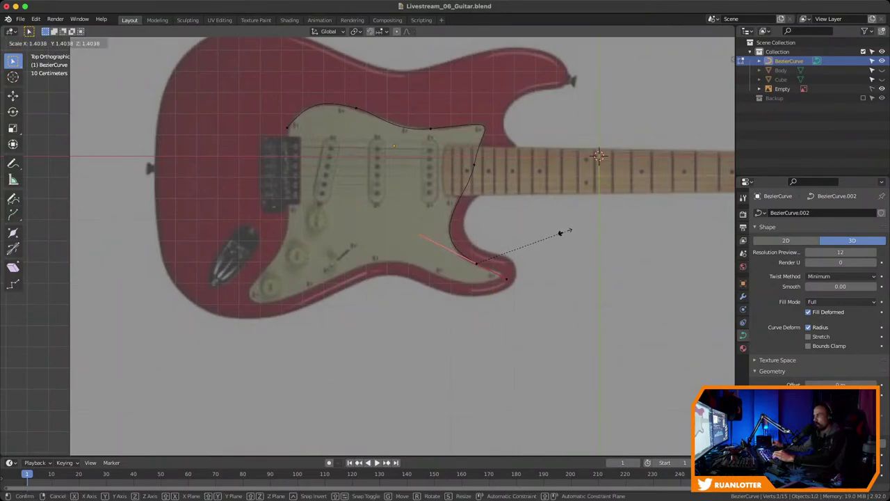
left_click(561, 233)
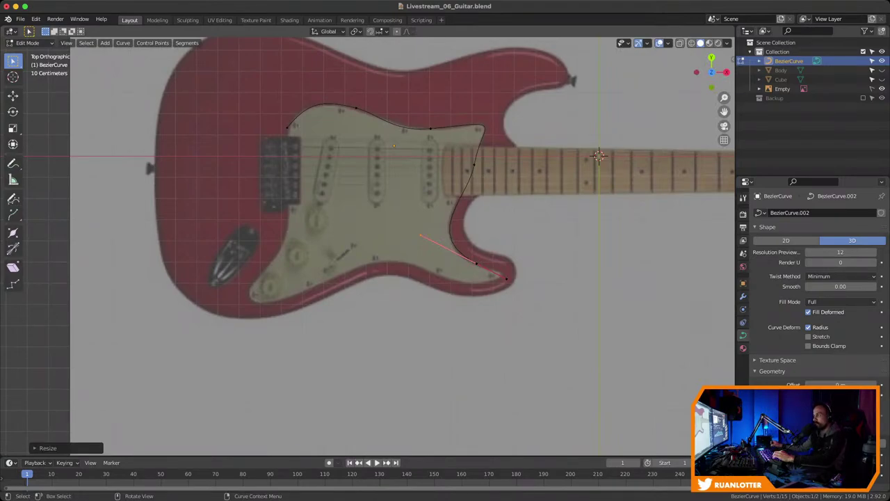
Extrude a control point around the lower horn's tip to its underside, rotate its handles along the edge and shorten the tip-side handle
left_click(474, 165)
left_click(476, 263)
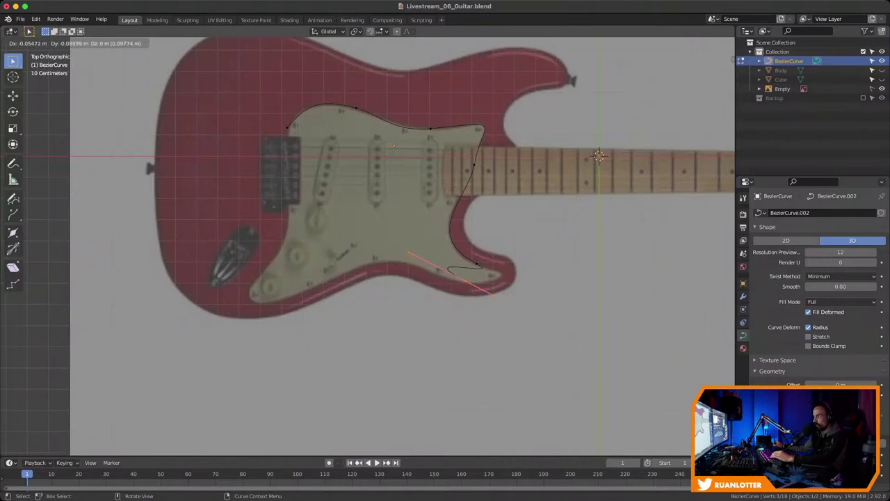
left_click(485, 301)
key("r")
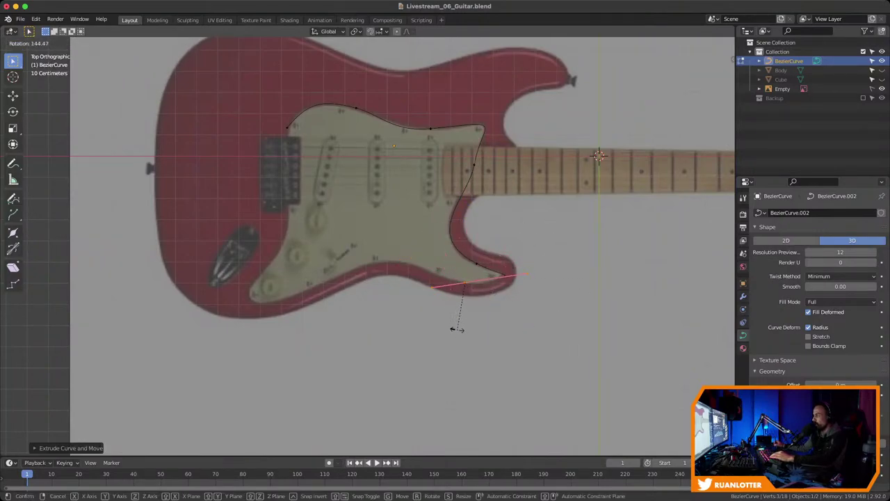
left_click(448, 319)
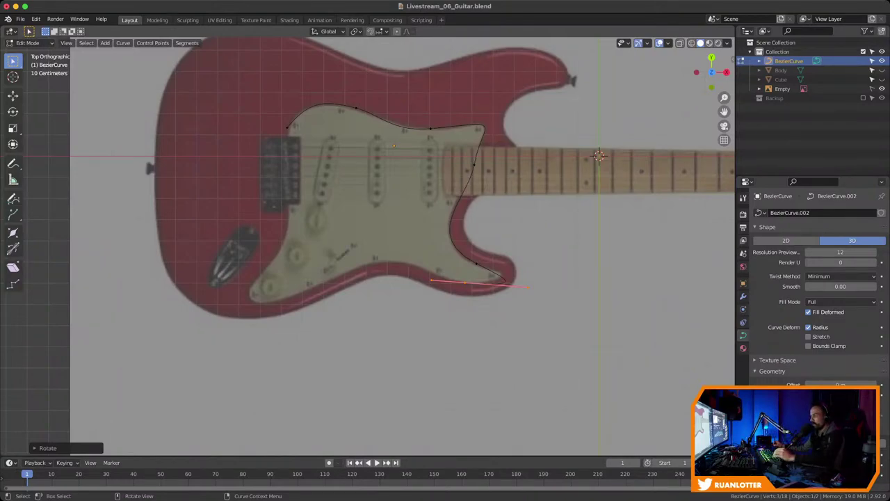
left_click(528, 287)
key("s")
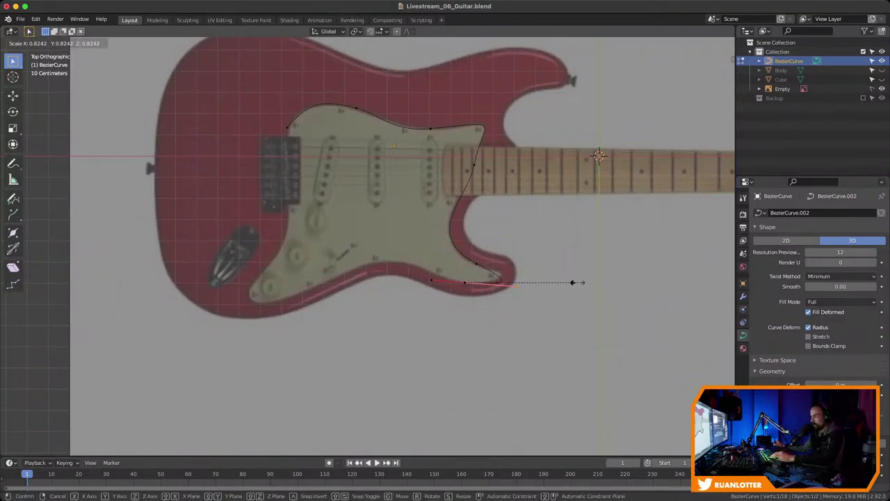
left_click(568, 283)
Rotate the control point on the lower horn's inner edge slightly and shift it onto the pickguard outline
left_click(476, 264)
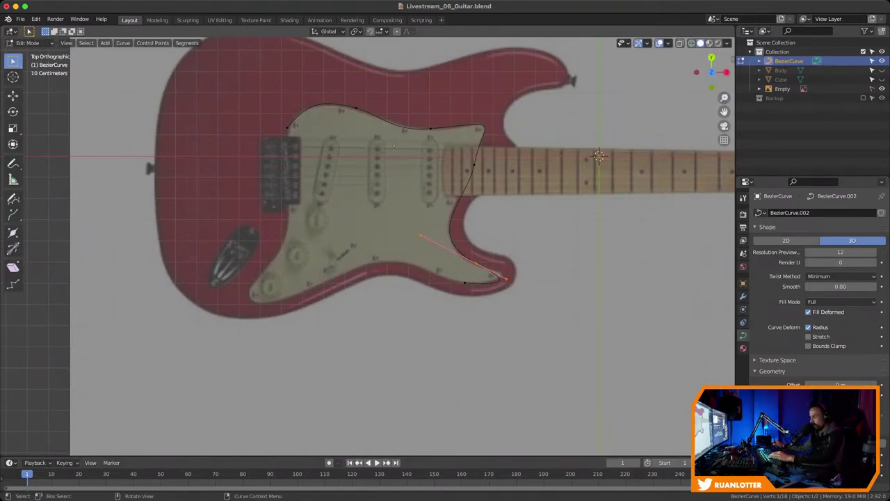
left_click(556, 234)
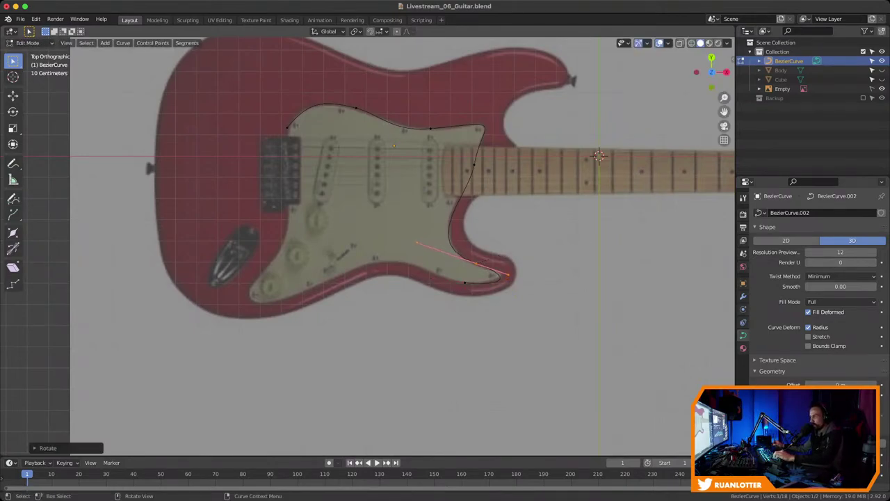
key("g")
left_click(558, 233)
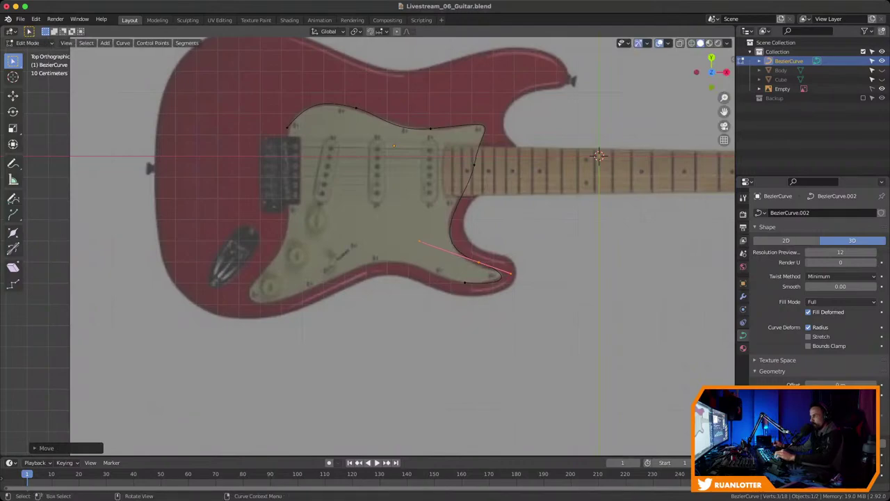
Extrude a control point from the horn's underside along the pickguard's lower edge, then rotate its handles and reposition its horn-side handle
left_click(464, 282)
middle_click_drag(367, 247, 461, 229, "ctrl")
middle_click_drag(720, 175, 713, 176, "shift")
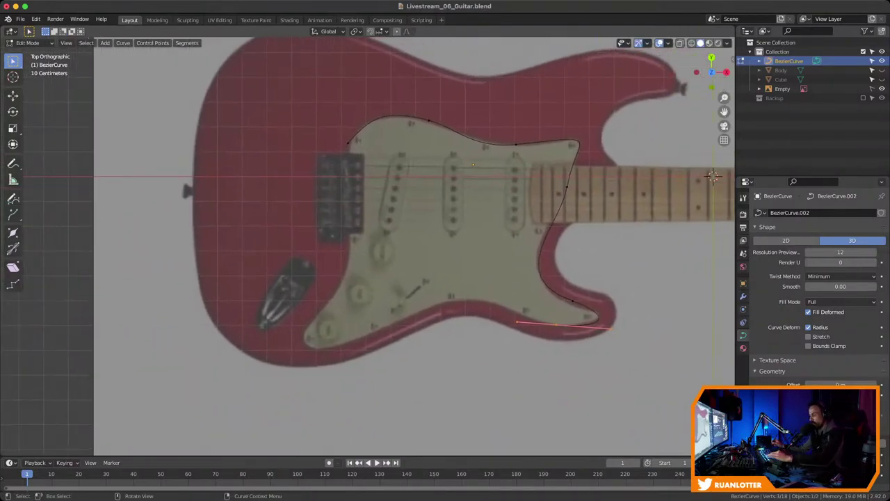
key("e")
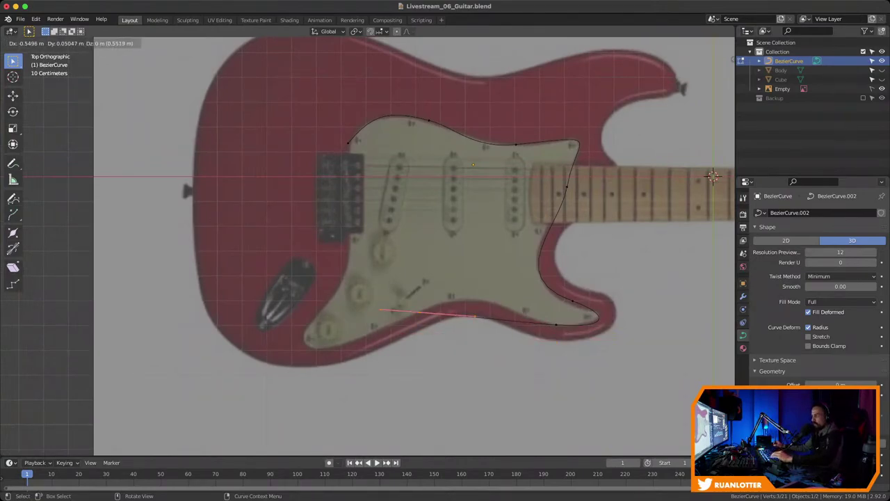
left_click(485, 270)
key("r")
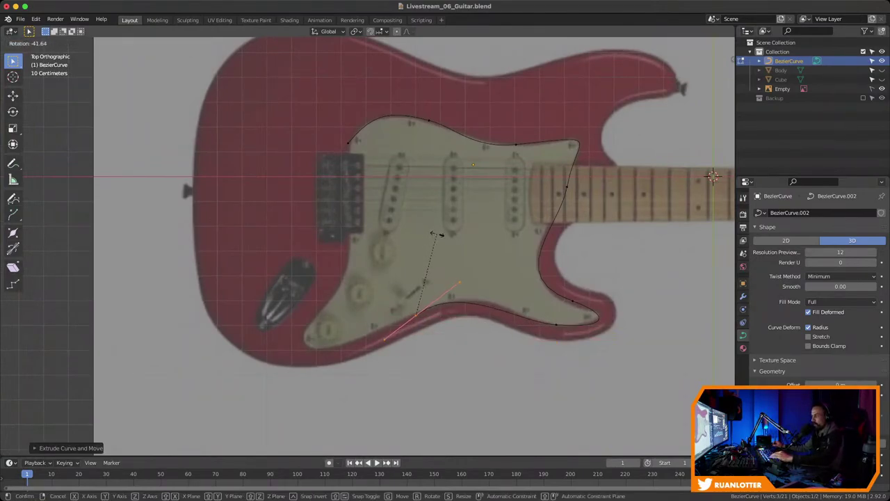
left_click(438, 235)
key("g")
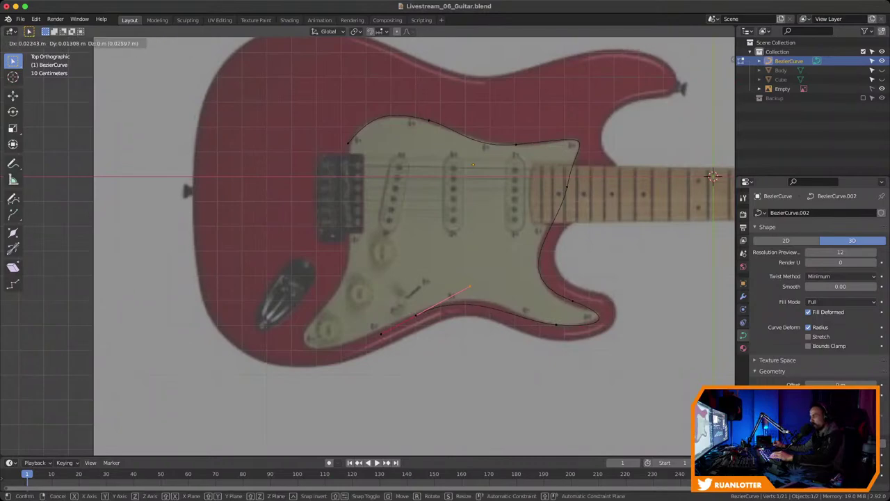
key("Return")
Fix the control point on the pickguard's lower edge, extrude another to the outline's rear lower corner, and rotate its handles around the corner
left_click(416, 315)
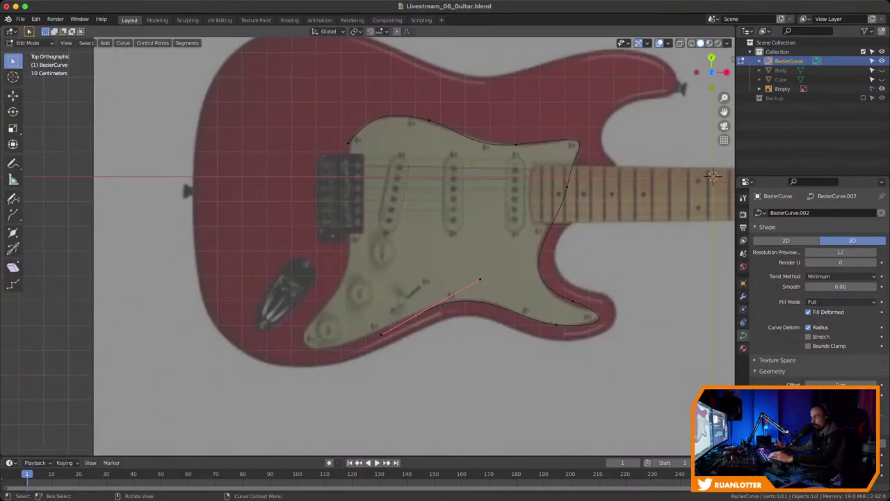
middle_click_drag(416, 315, 438, 317, "shift")
key("g")
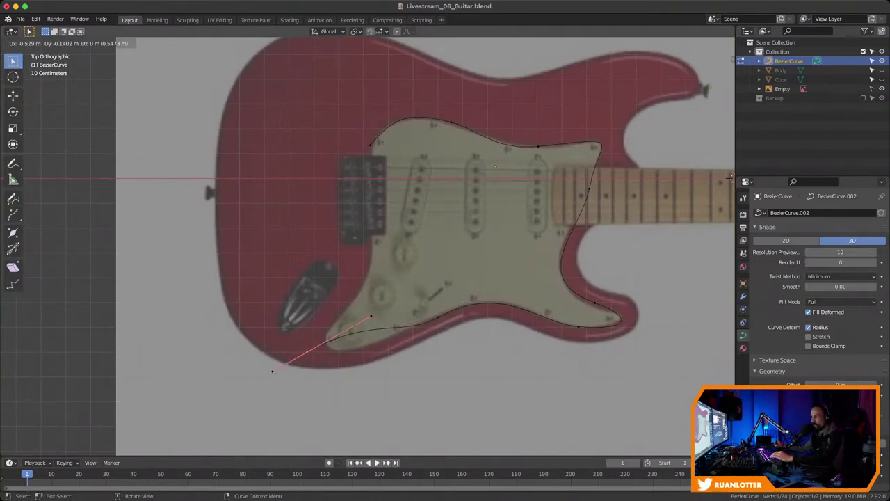
left_click(389, 299)
key("r")
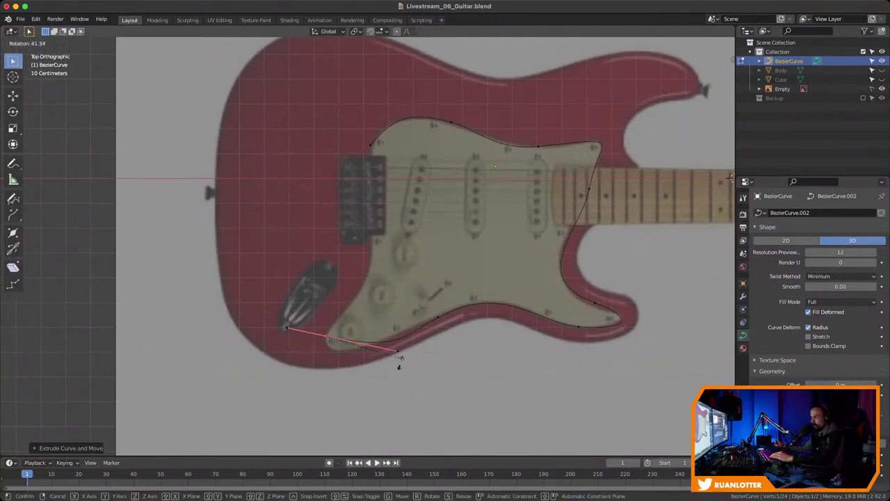
left_click(362, 379)
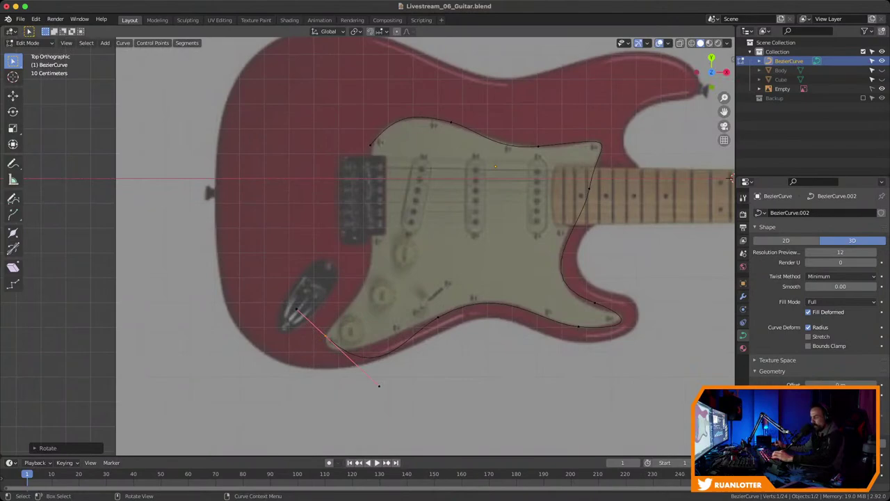
Shorten the handles of the rear lower corner control point and shift it until the curve follows the pickguard's rounded corner
key("s")
left_click(432, 347)
key("g")
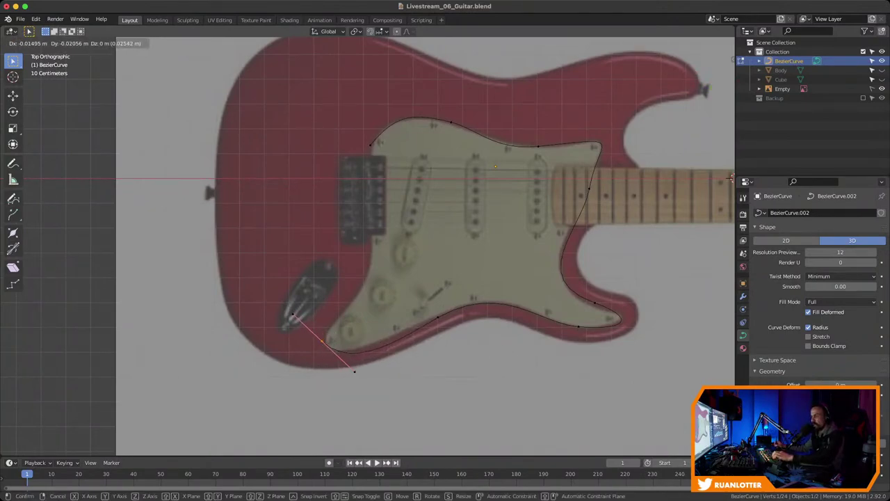
left_click(358, 373)
key("s")
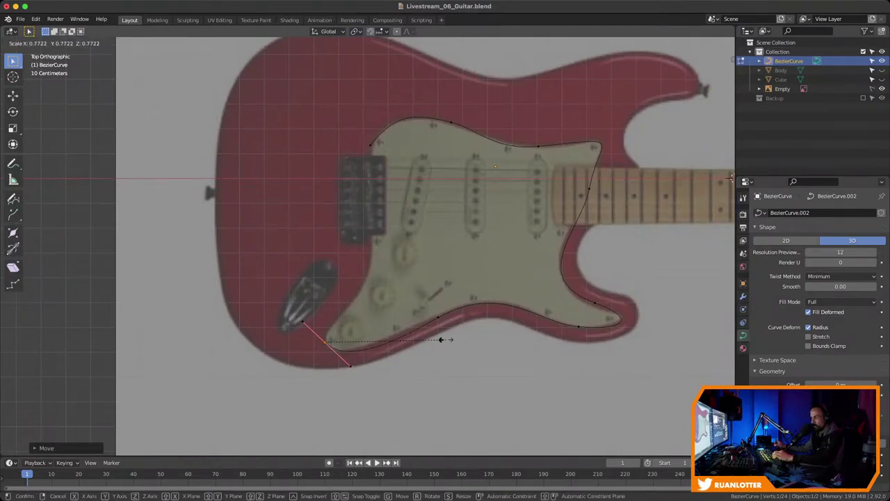
left_click(425, 341)
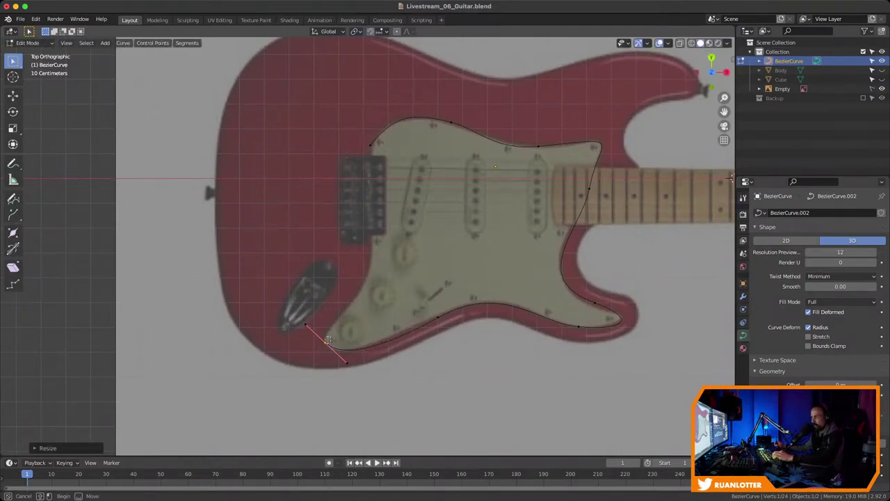
key("g")
left_click(349, 367)
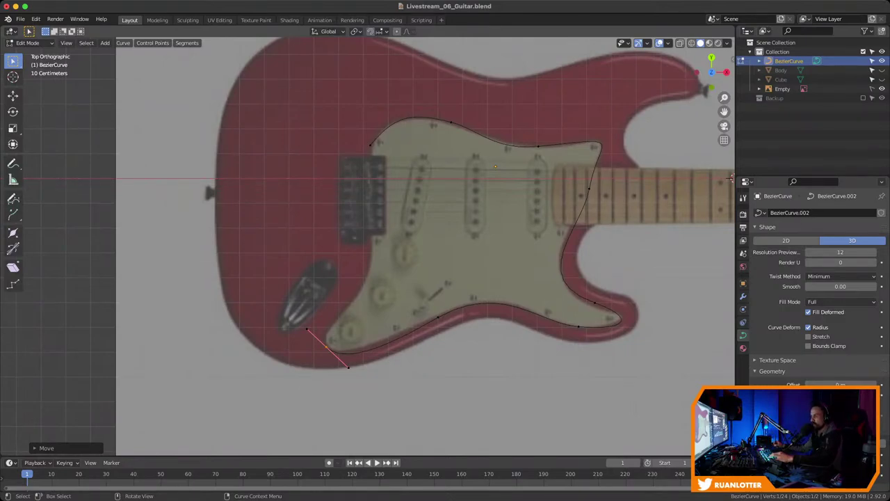
Extrude a control point from the rear lower corner to just below the bridge, rotate its handles along the edge and lengthen the lower handle
key("g")
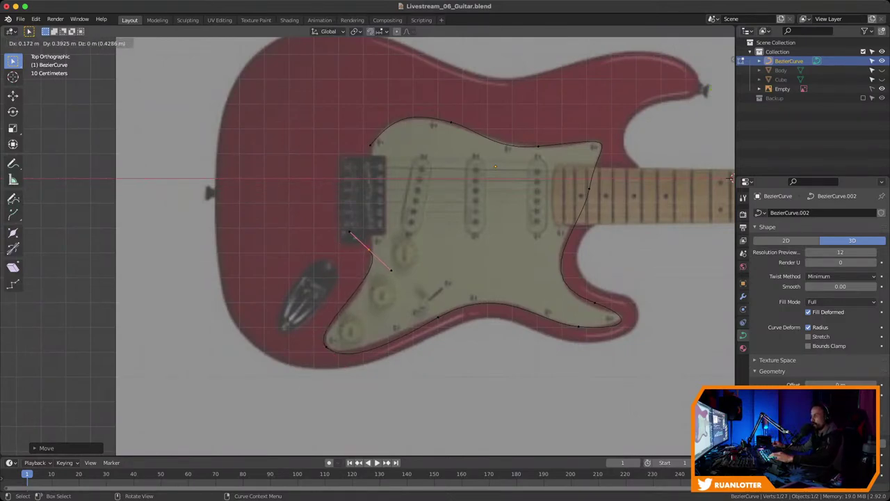
left_click(390, 270)
key("r")
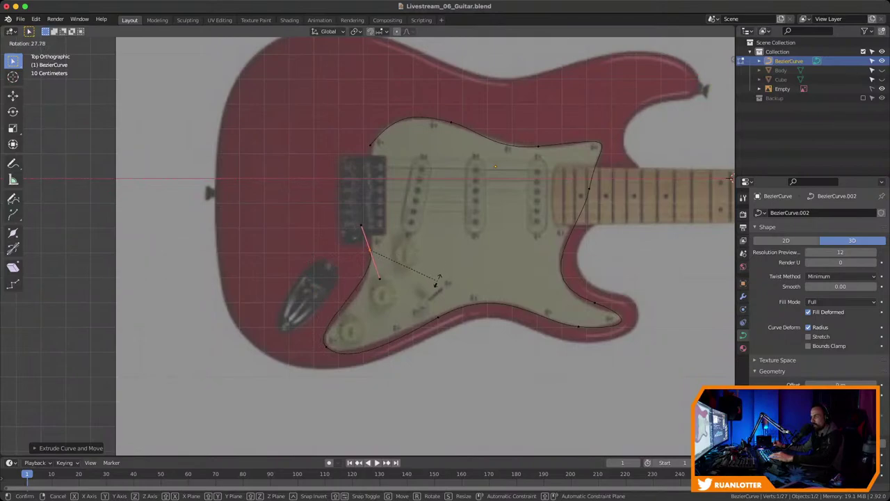
left_click(435, 285)
left_click(381, 278)
key("s")
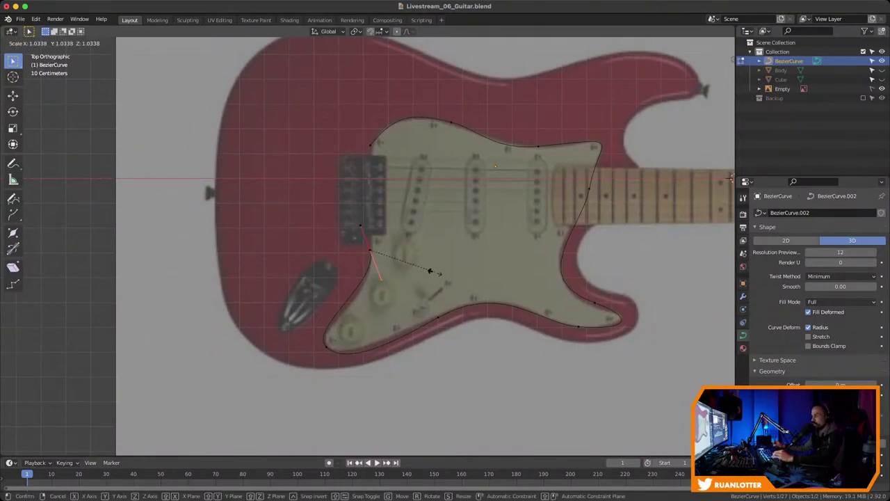
left_click(431, 292)
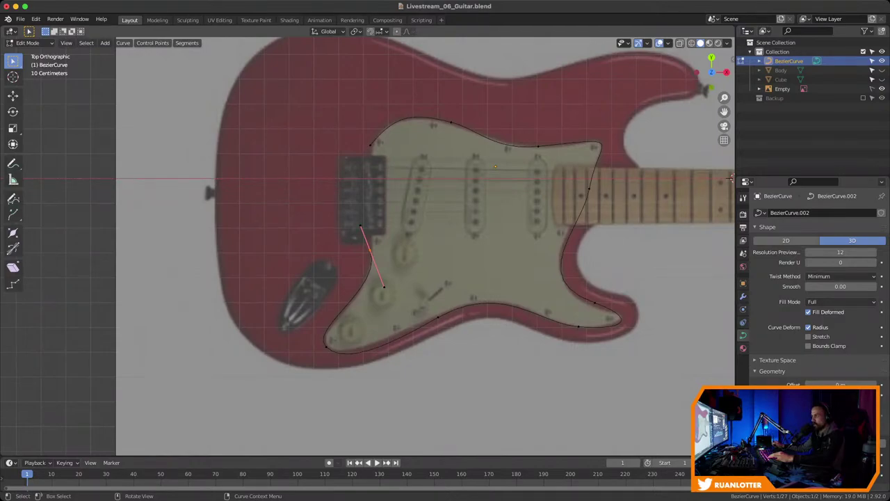
Close the pickguard curve into a loop with Toggle Cyclic
right_click(346, 255)
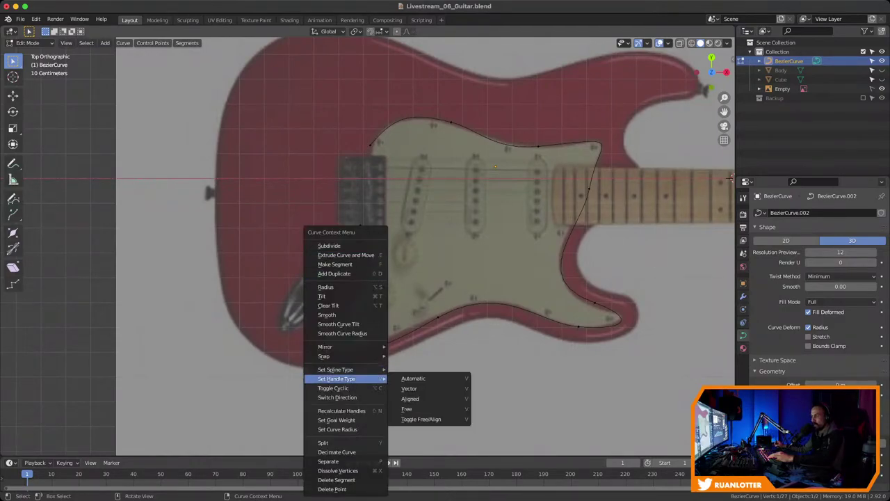
left_click(333, 387)
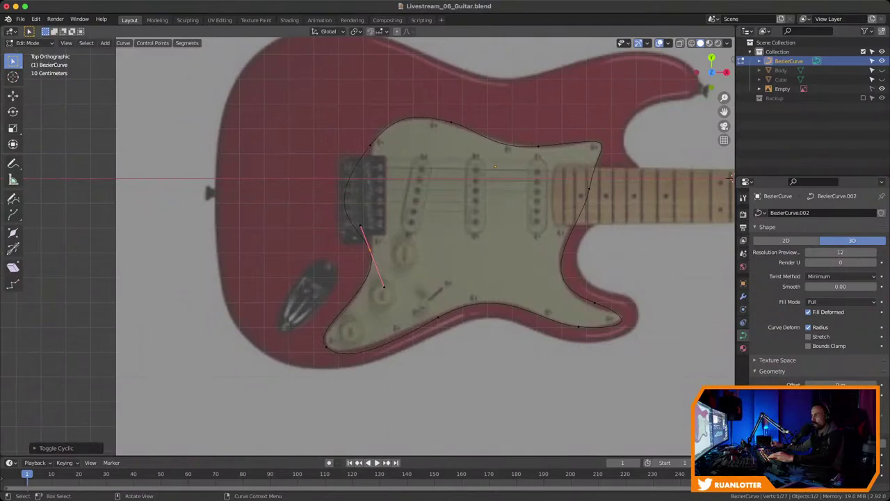
Save the file and shorten the upper handle of the control point below the bridge
left_click(360, 225)
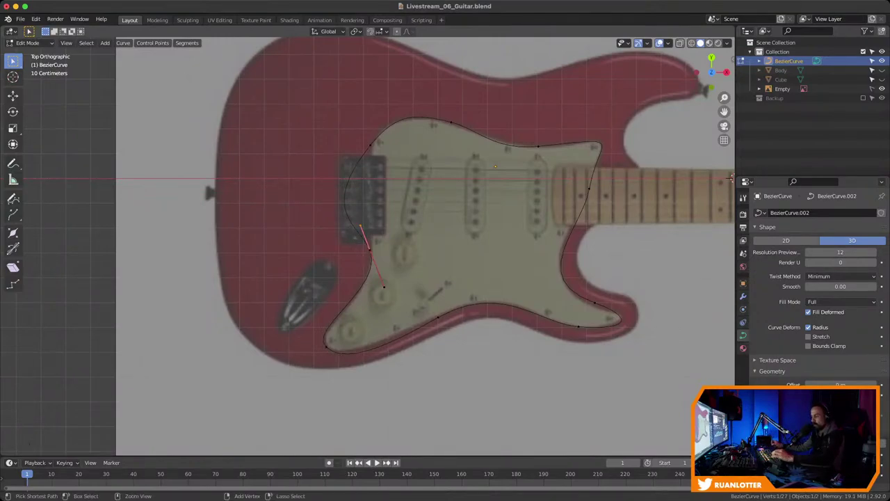
key("super+s")
key("s")
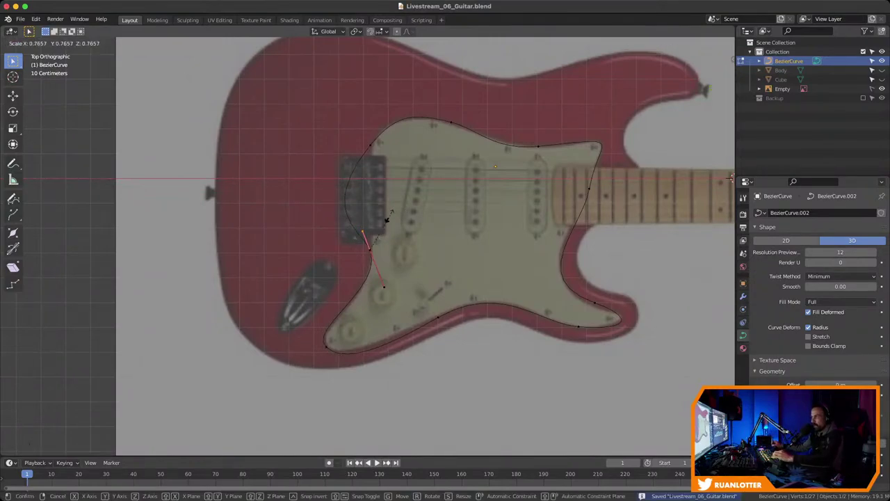
left_click(389, 210)
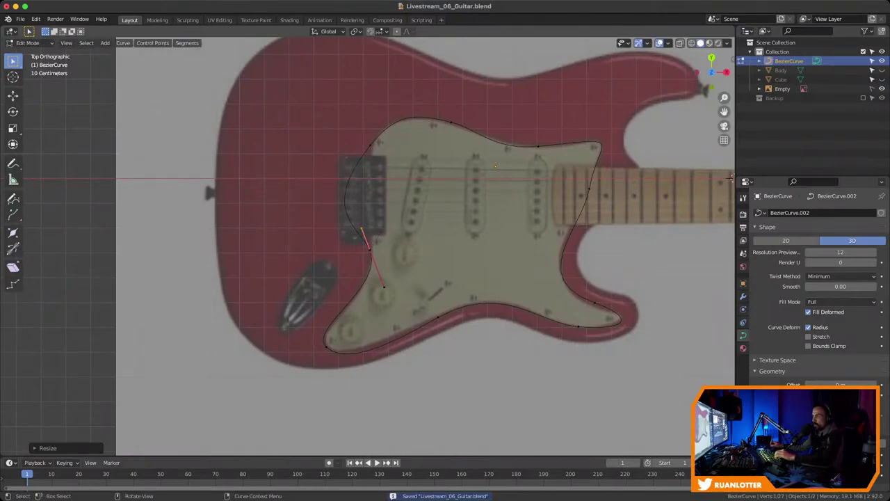
Subdivide the closing segment across the bridge and move the new control point in line with the pickguard's rear edge
left_click(357, 162, "shift")
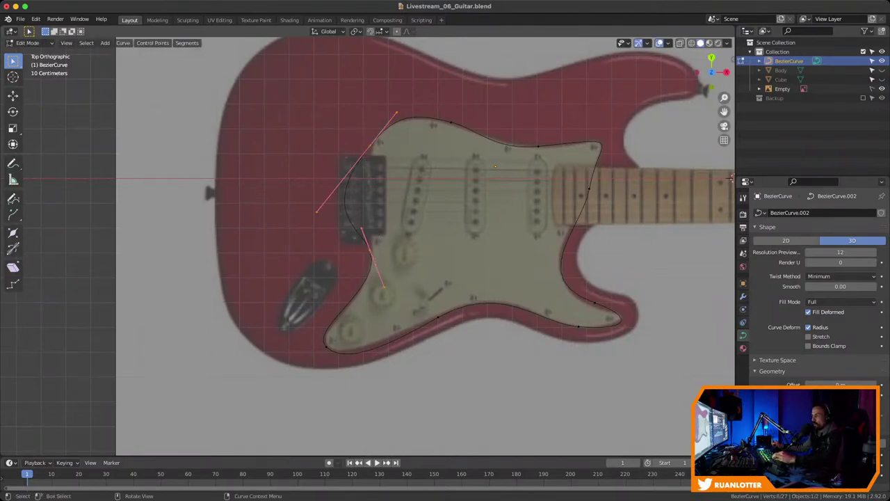
right_click(343, 248)
left_click(343, 117)
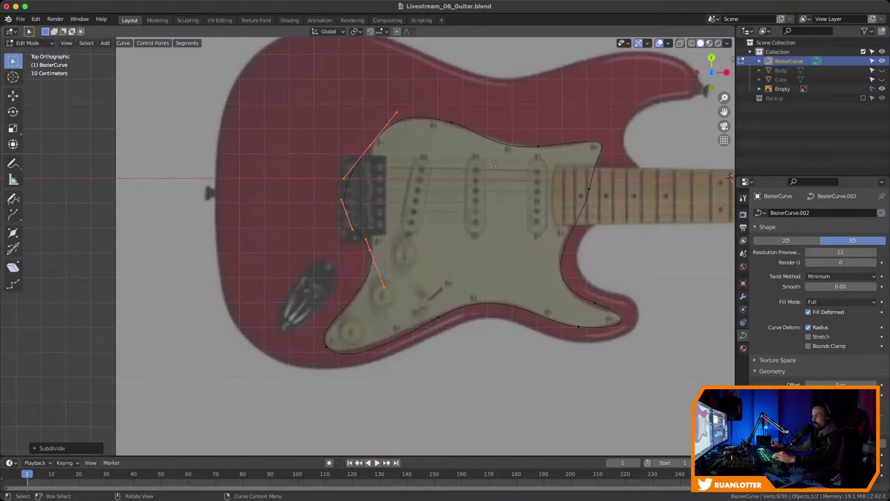
left_click_drag(335, 209, 352, 220)
key("g")
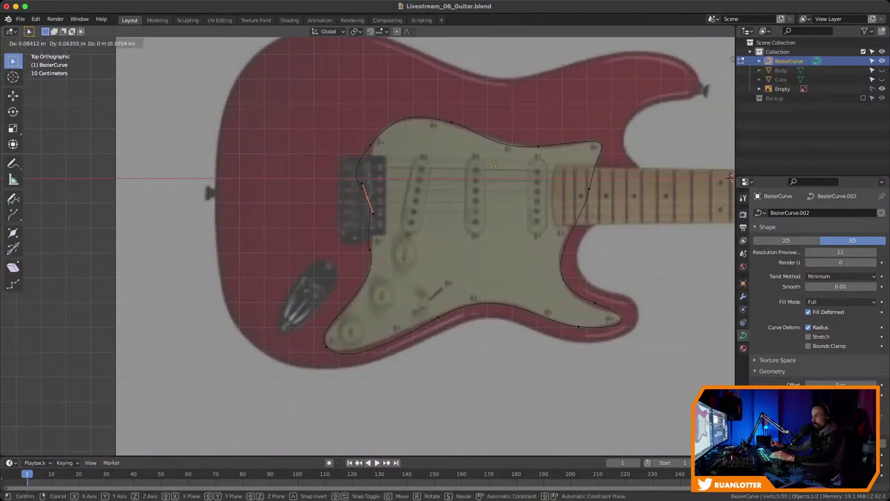
left_click(372, 204)
Rotate the bridge control point's handles nearly vertical and lengthen them slightly
key("r")
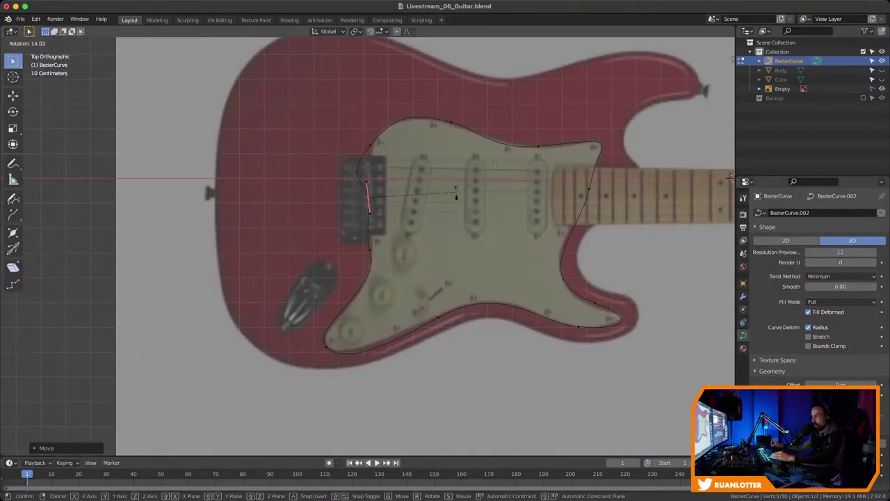
left_click(453, 195)
key("s")
key("Escape")
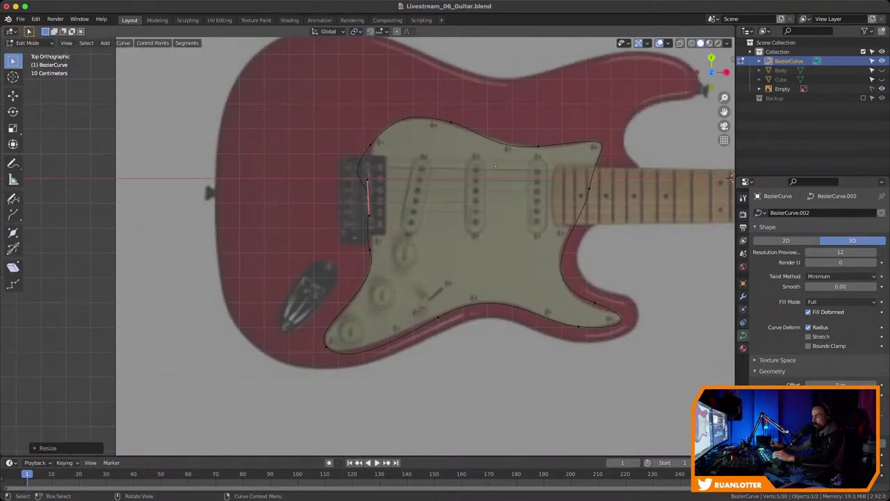
Shorten the bridge-facing handles of the control points above and below the bridge to straighten the rear edge
key("ctrl+z")
key("s")
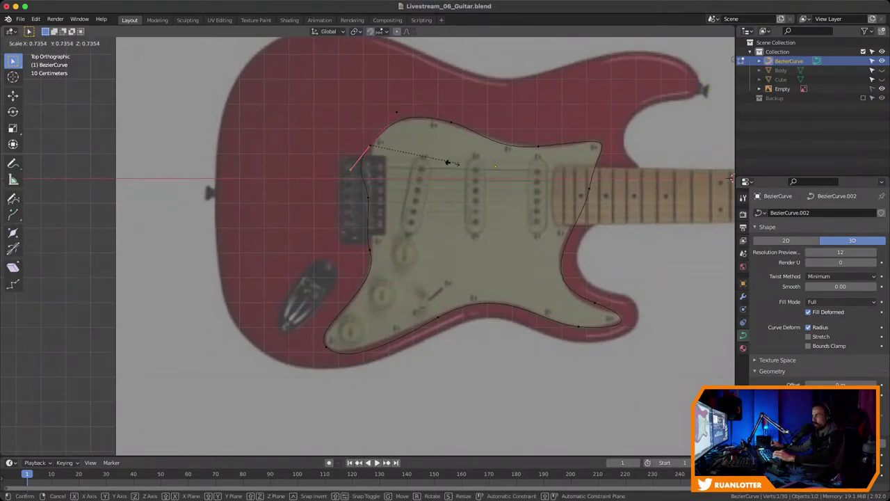
left_click(392, 167)
left_click(370, 250)
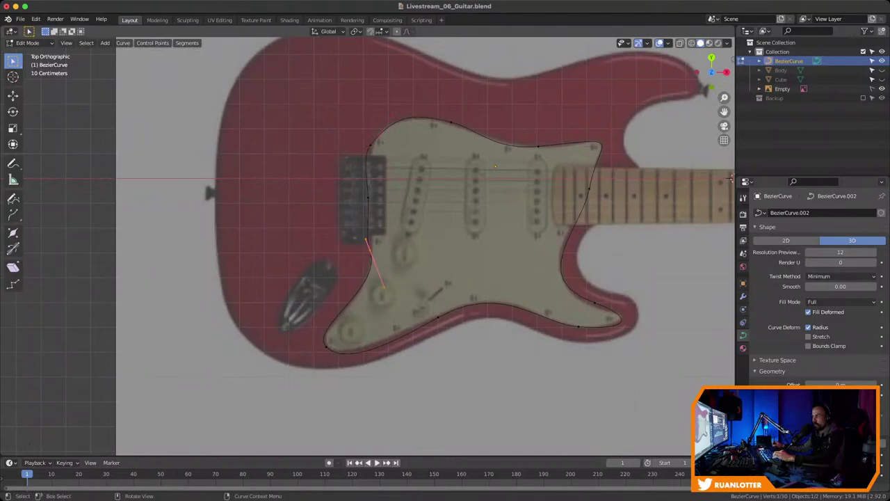
key("s")
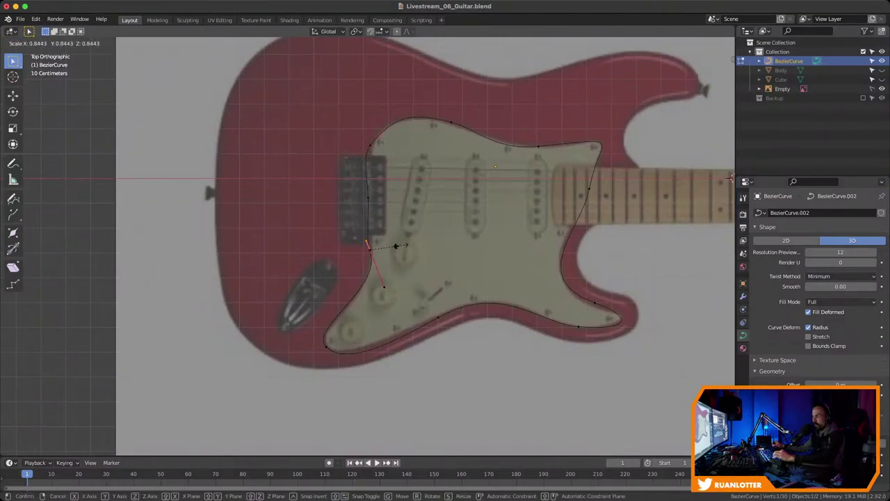
left_click(381, 243)
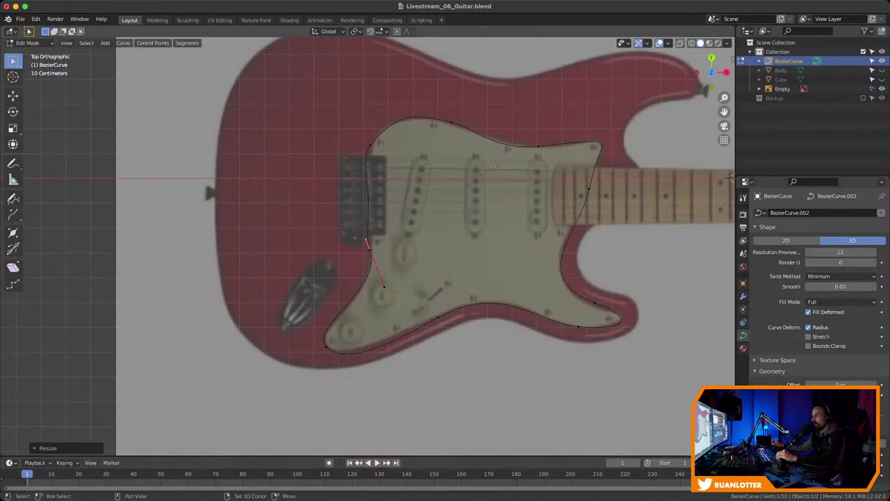
Move the rear handle of the control point midway along the pickguard's lower edge to realign the curve's tangent there
middle_click_drag(419, 236, 285, 245, "shift")
scroll(368, 246, "up", 1)
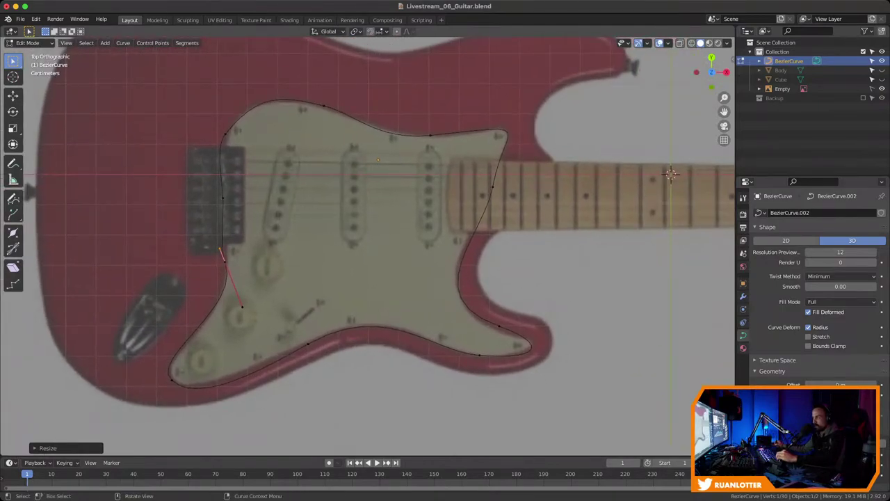
middle_click_drag(671, 174, 724, 98, "shift")
left_click(360, 275)
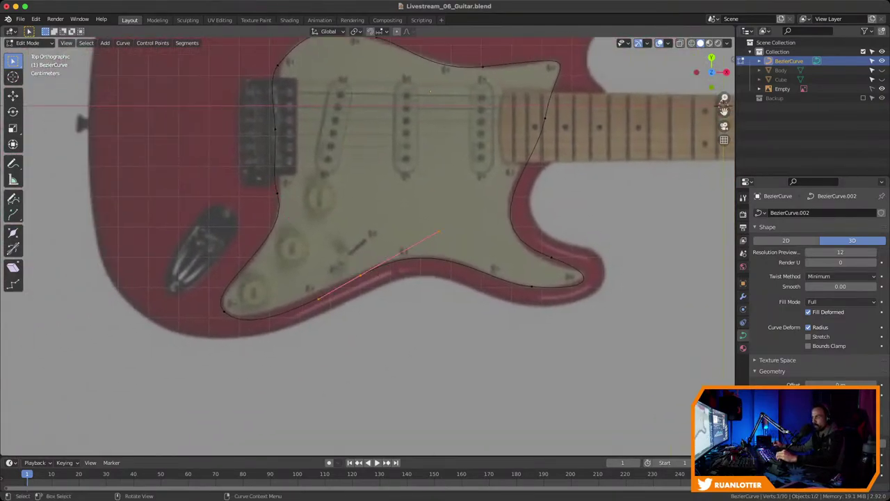
middle_click_drag(360, 276, 386, 271, "shift")
left_click_drag(334, 284, 366, 313)
key("g")
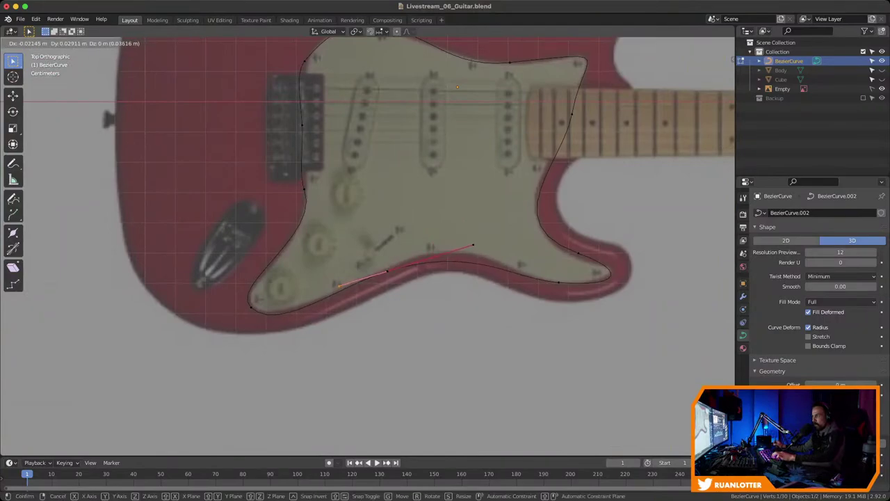
left_click(473, 243)
Subdivide the segment leading to the lower horn's underside, move the new control point up onto the pickguard edge and lengthen its handles
left_click(558, 282)
right_click(529, 275)
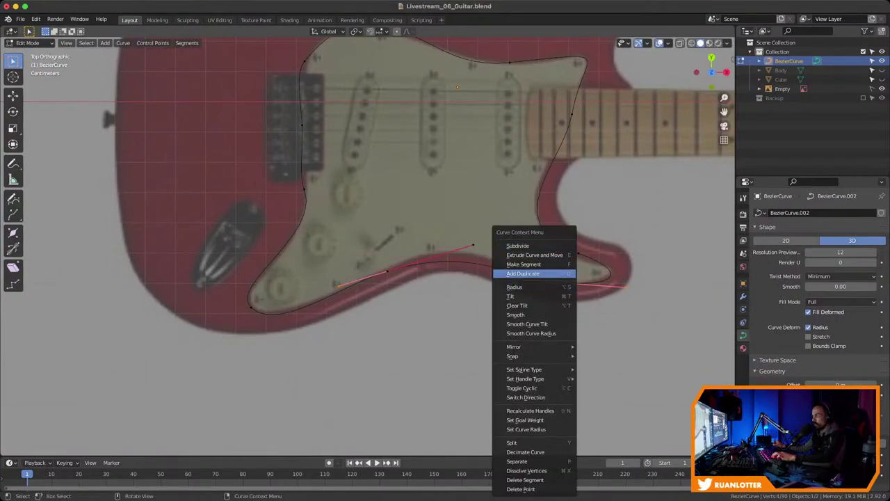
left_click(526, 243)
left_click_drag(472, 256, 500, 277)
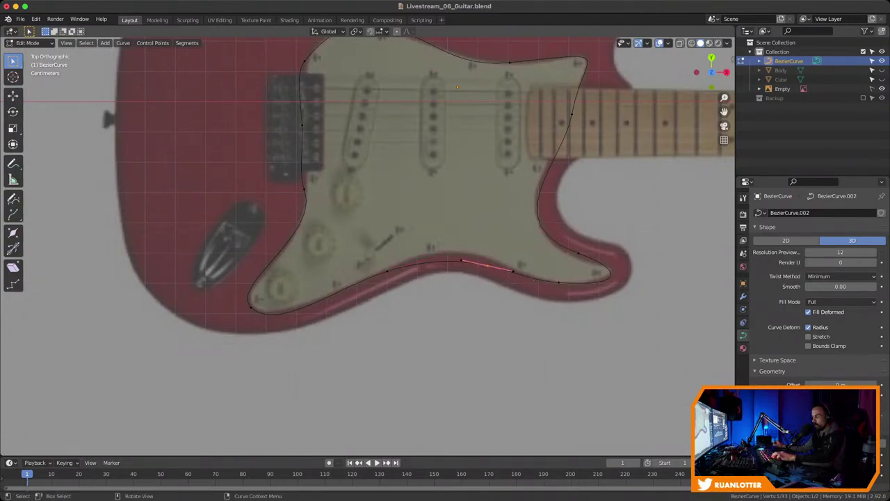
key("g")
left_click(522, 270)
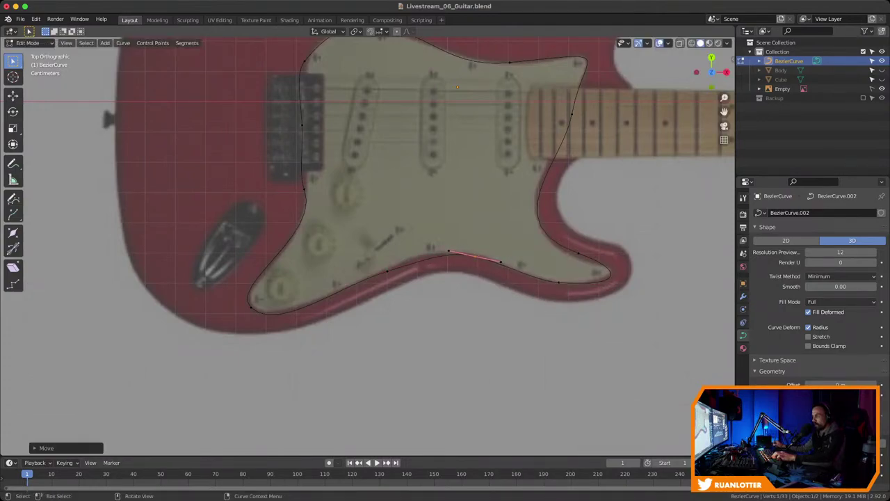
key("s")
left_click(554, 279)
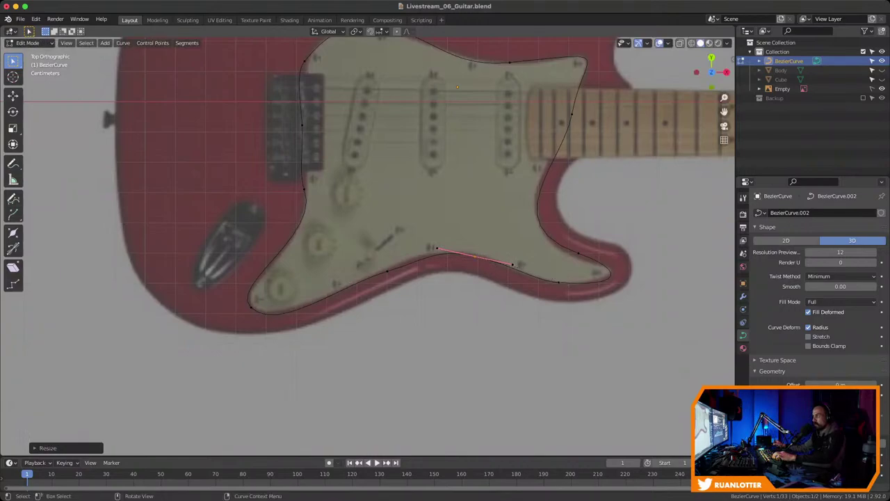
Subdivide the curve around the lower horn's tip and adjust the new tip control point toward the pickguard outline
left_click(579, 253)
left_click(559, 283, "shift")
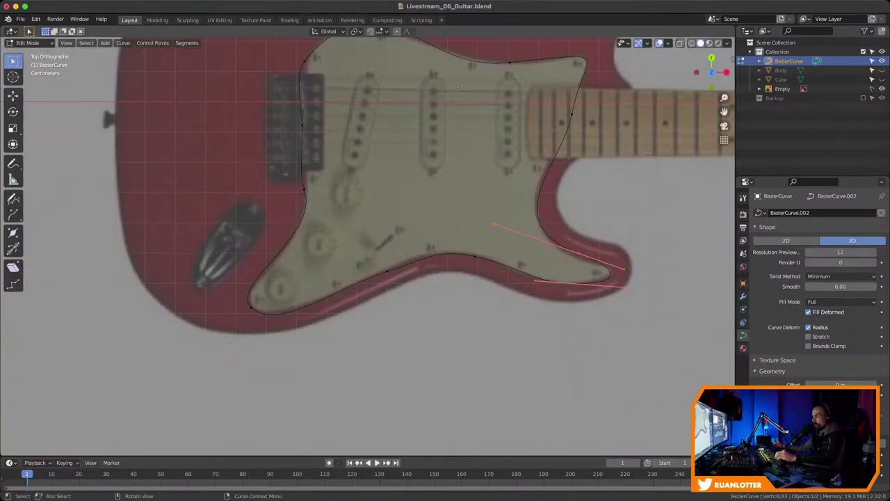
right_click(559, 282)
left_click(515, 245)
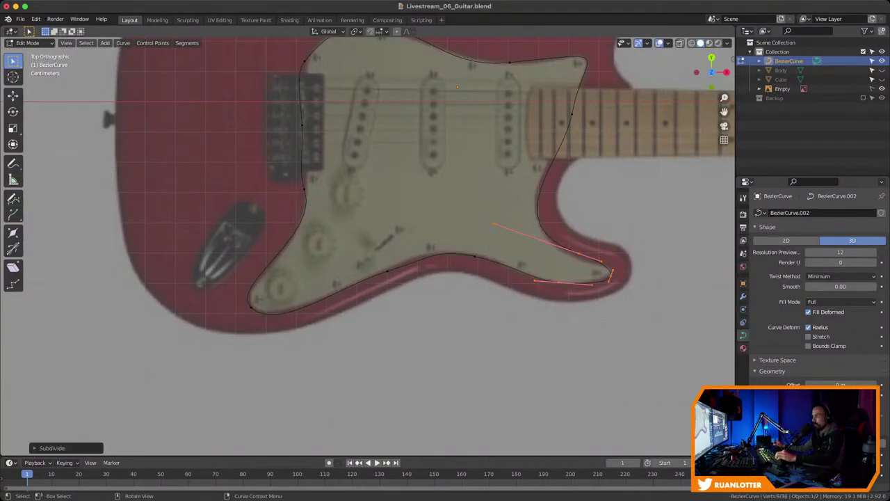
left_click_drag(591, 239, 533, 279)
left_click(601, 261)
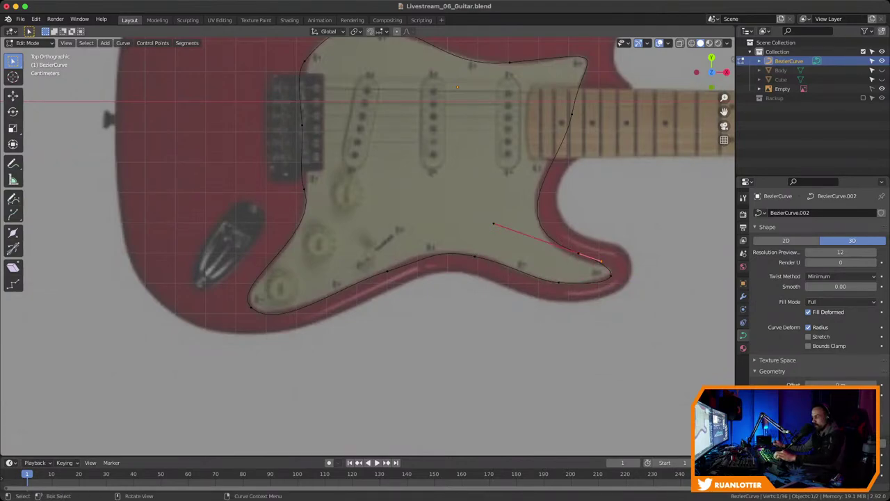
key("g")
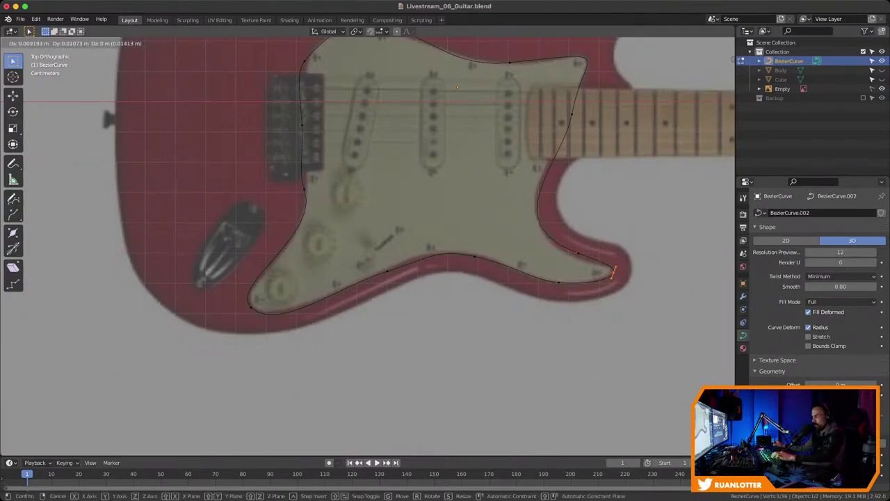
key("Return")
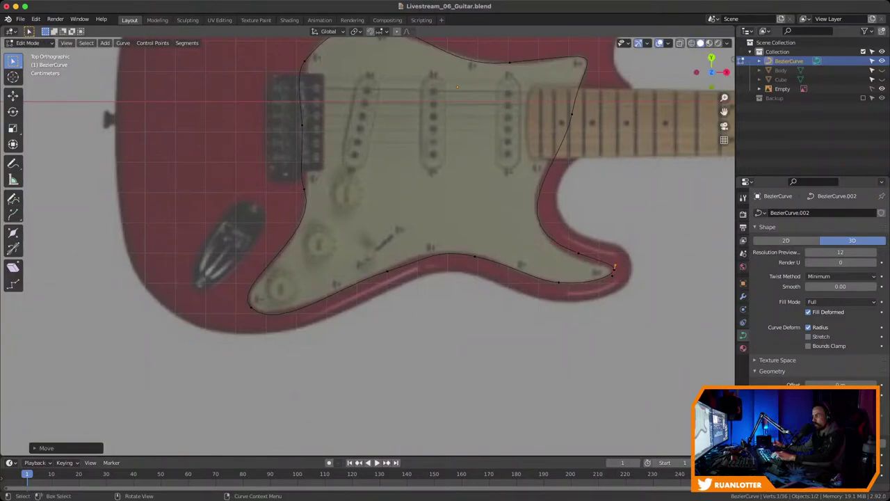
Move the control point on the lower horn's inner edge slightly down onto the pickguard outline
left_click(578, 253)
key("g")
left_click(578, 258)
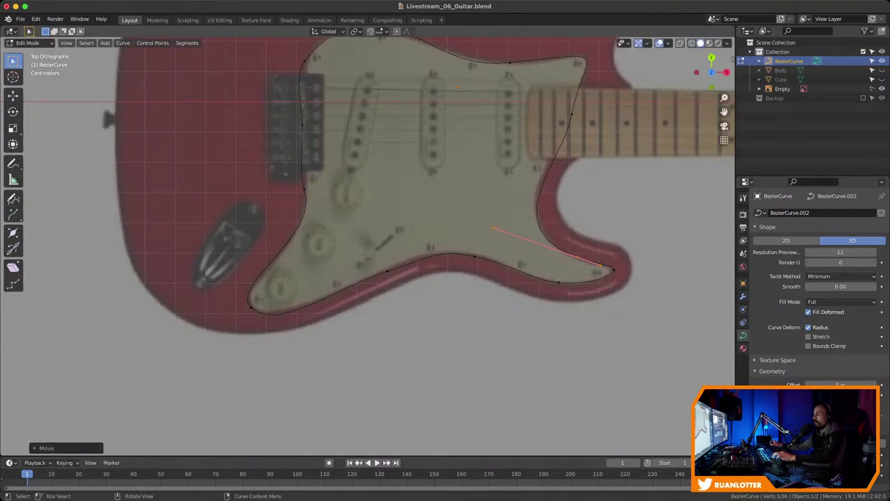
Select the control point where the pickguard curve crosses the fretboard
left_click(571, 114)
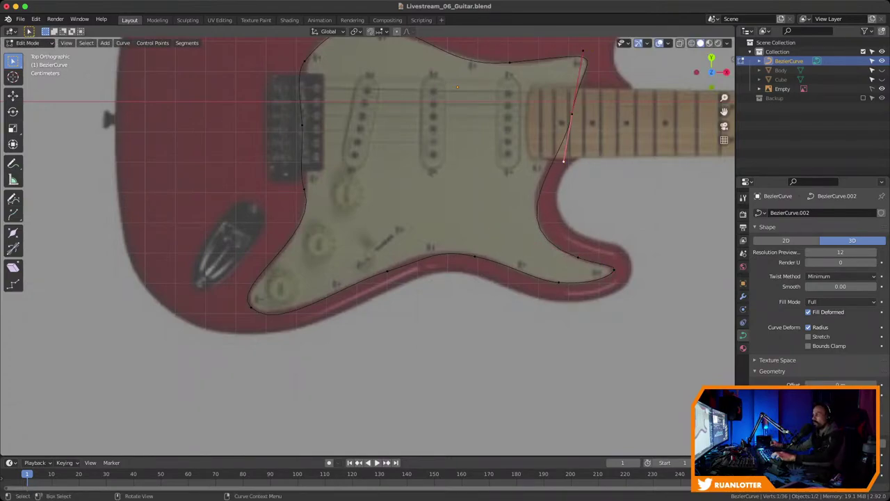
Reposition both handles of the control point on the pickguard curve's neck-side edge to match the reference image
key("g")
left_click(556, 161)
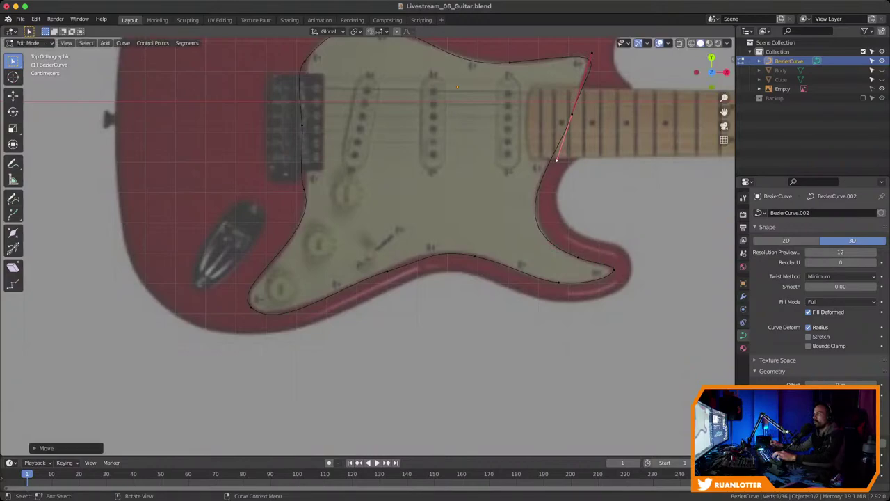
middle_click_drag(556, 161, 540, 224, "shift")
left_click_drag(566, 104, 582, 124)
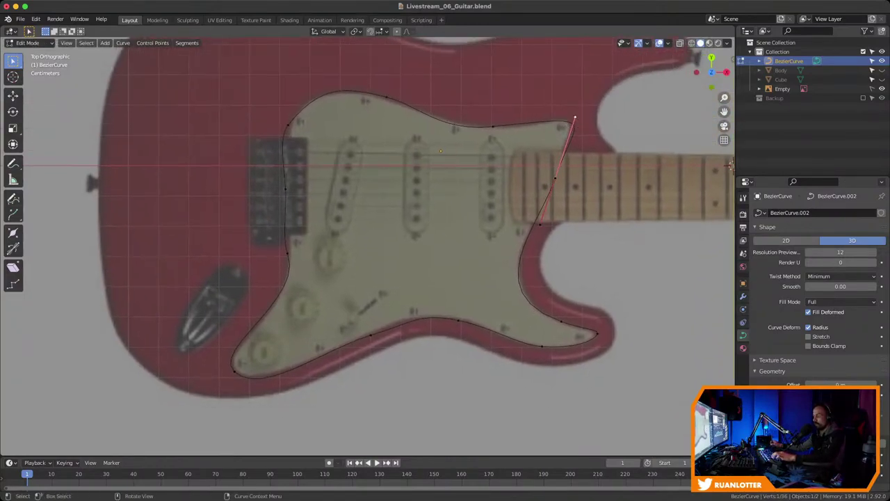
key("g")
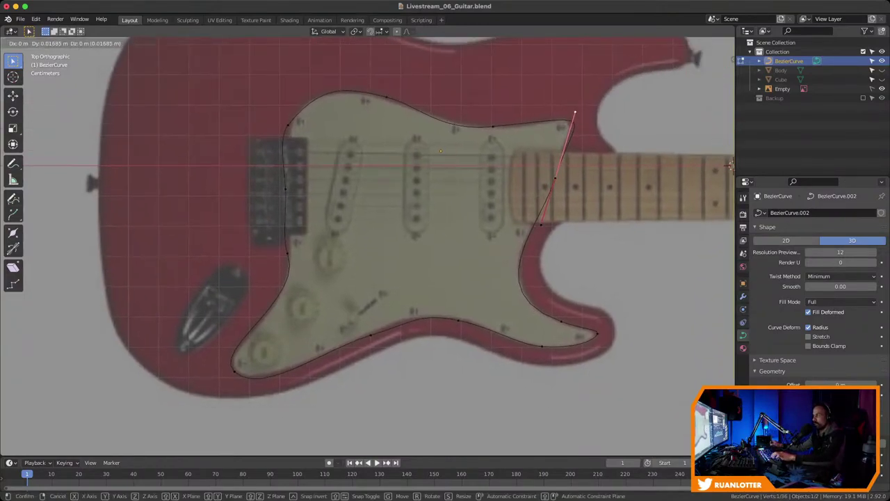
key("Return")
Move the upper-edge control point near the pickguard's upper horn and adjust its handle to follow the reference outline
left_click_drag(484, 111, 512, 139)
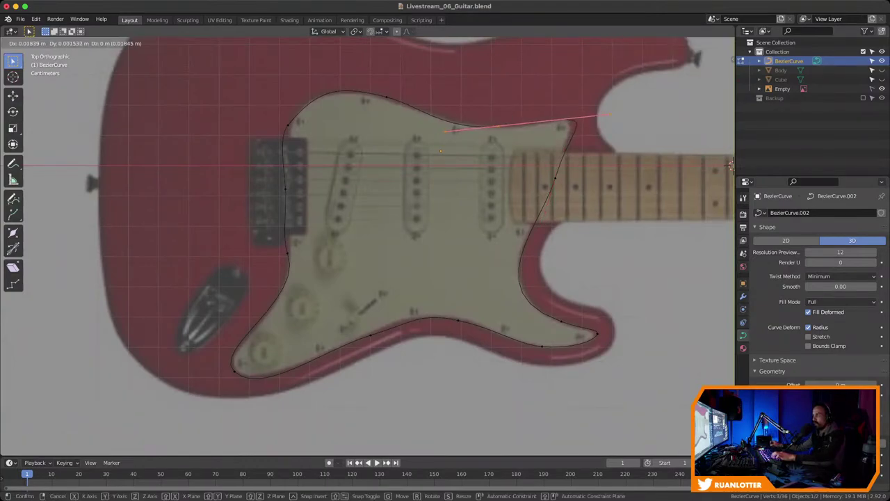
key("g")
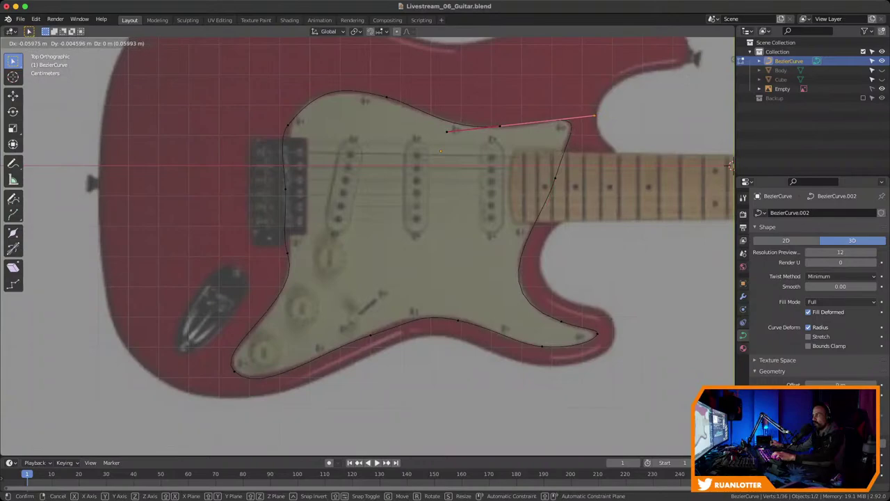
key("Return")
Rotate the handles of the control point above the bridge, at the pickguard's upper corner, by about -7°
left_click(288, 125)
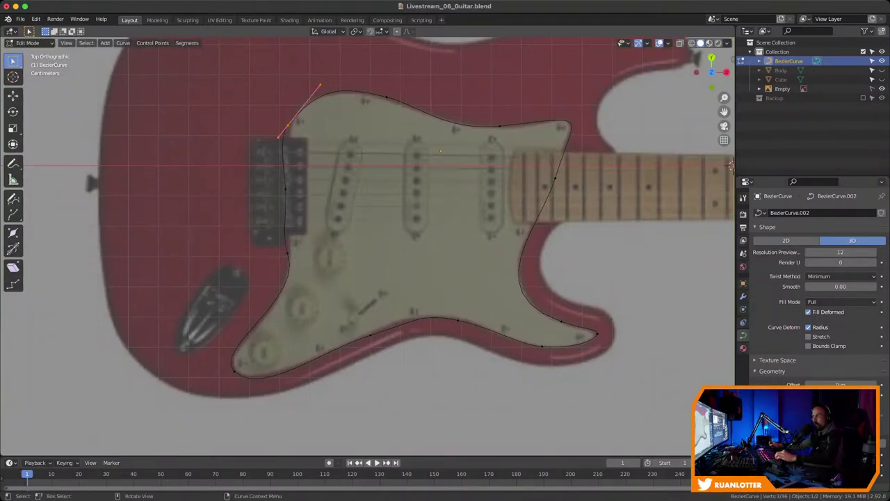
left_click(279, 137)
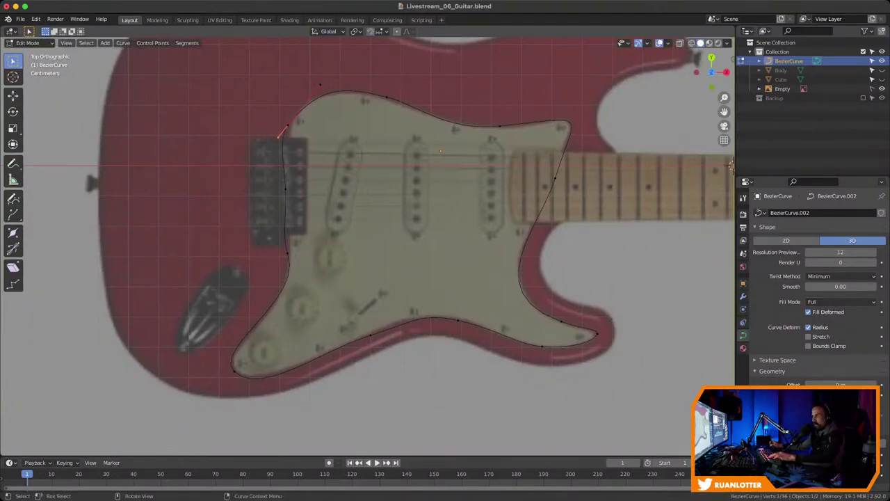
key("r")
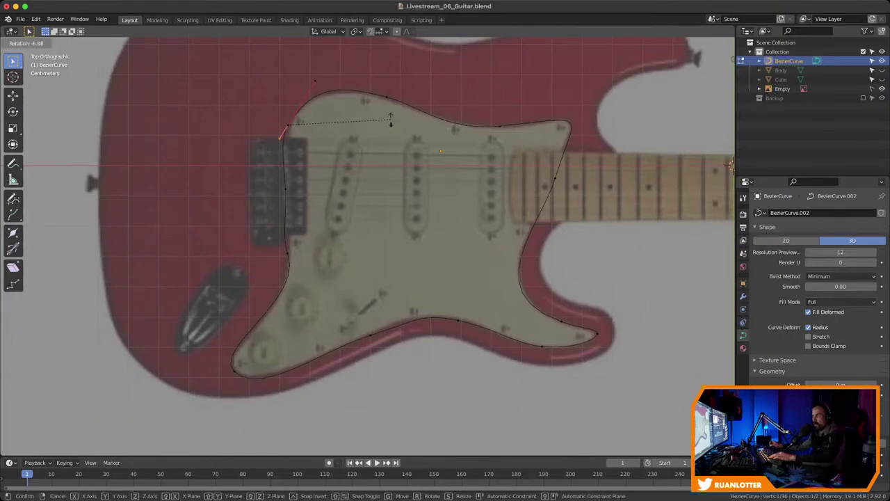
left_click(391, 119)
Rotate the handles of the control point on the pickguard's upper curve by about -2.4° and return to Object Mode
left_click_drag(368, 81, 398, 108)
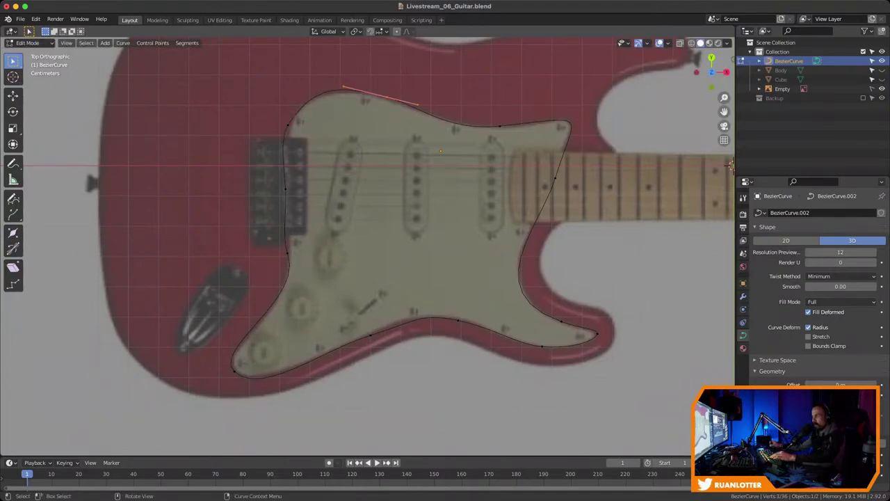
left_click(418, 104)
key("r")
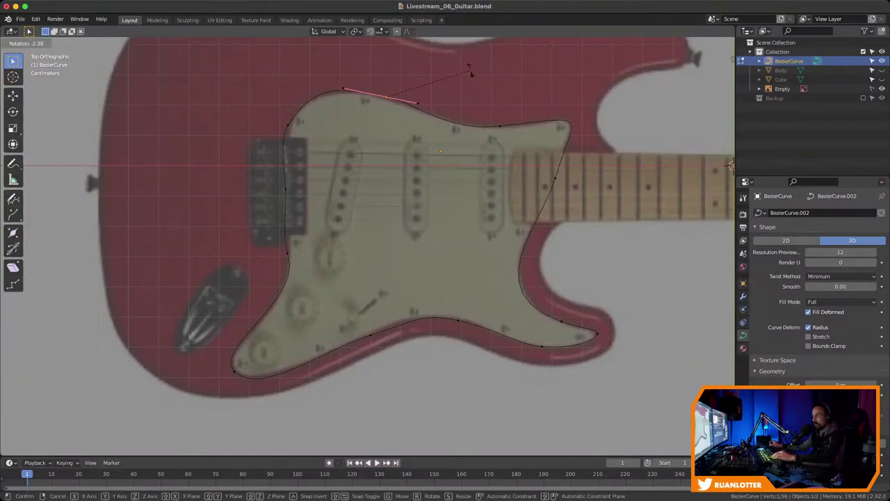
left_click(470, 70)
scroll(367, 245, "down", 2)
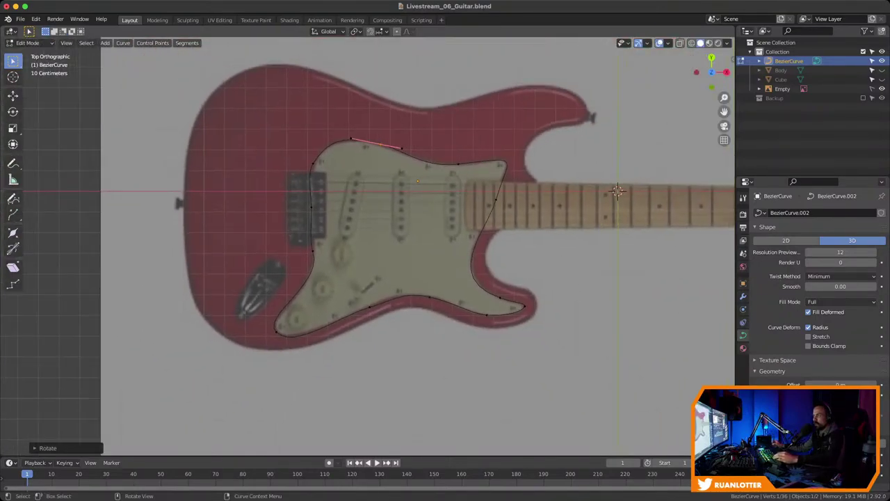
key("Tab")
scroll(570, 202, "down", 1)
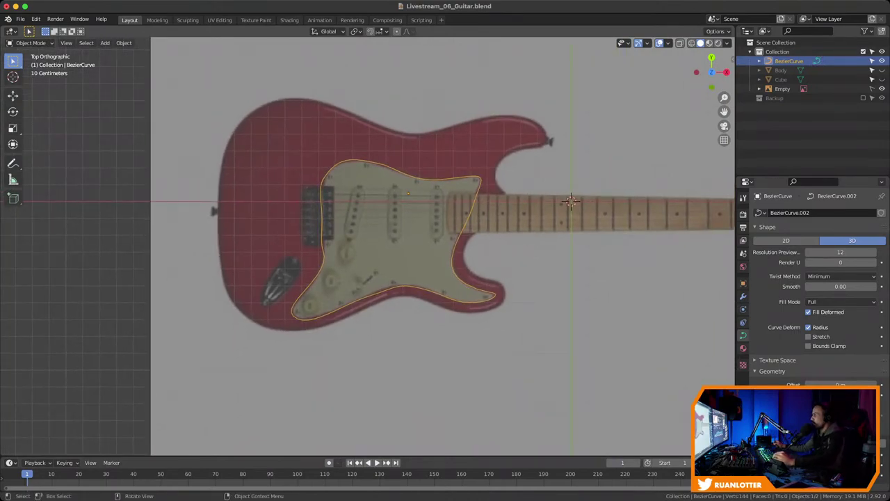
Hide the guitar reference image and save the file
scroll(647, 184, "up", 2)
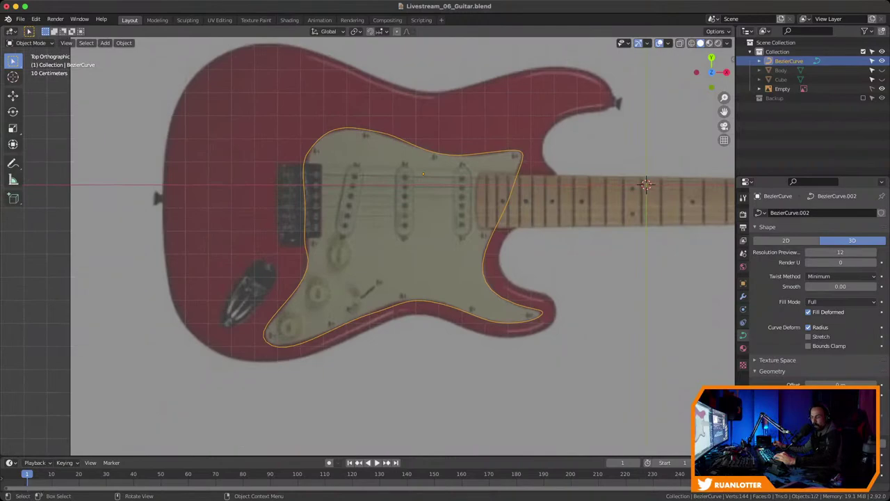
middle_click_drag(646, 184, 629, 264)
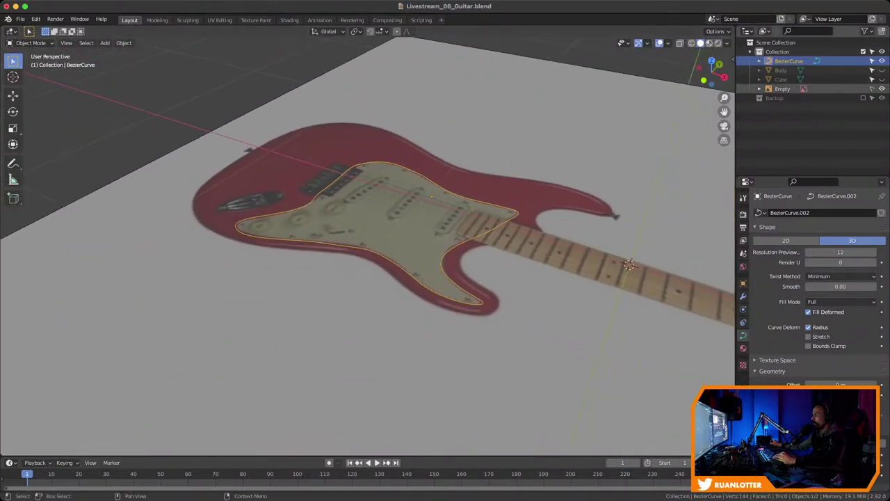
key("shift+h")
key("ctrl+s")
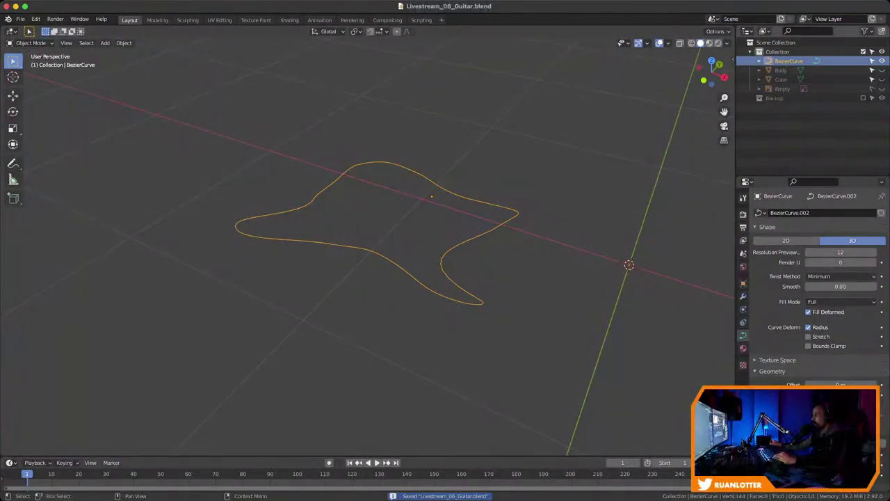
Unhide the neck block (Cube) while keeping the guitar body hidden, and reselect the pickguard curve
left_click(882, 70)
key("ctrl+z")
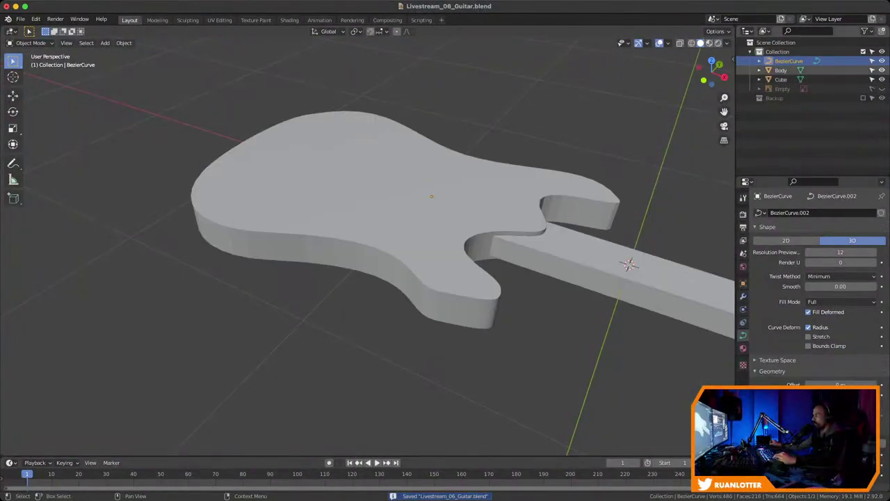
left_click(882, 70)
middle_click_drag(445, 251, 469, 238)
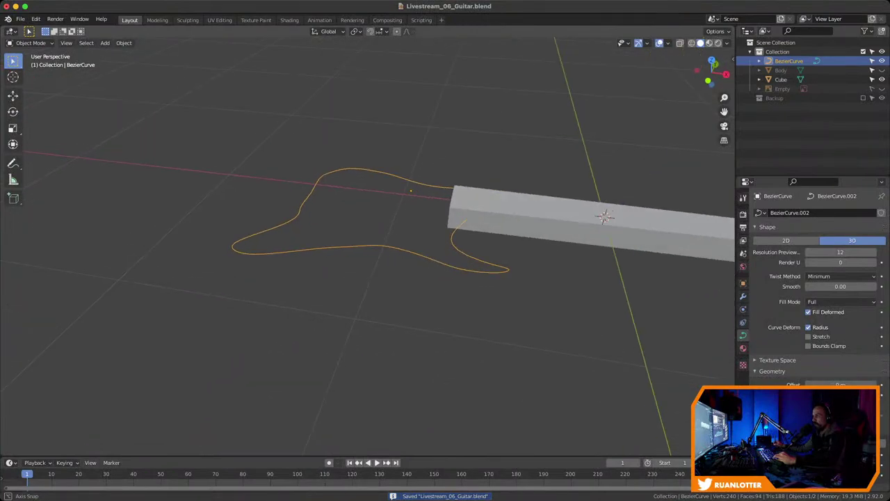
key("alt+a")
left_click(381, 244)
middle_click_drag(381, 245, 462, 277)
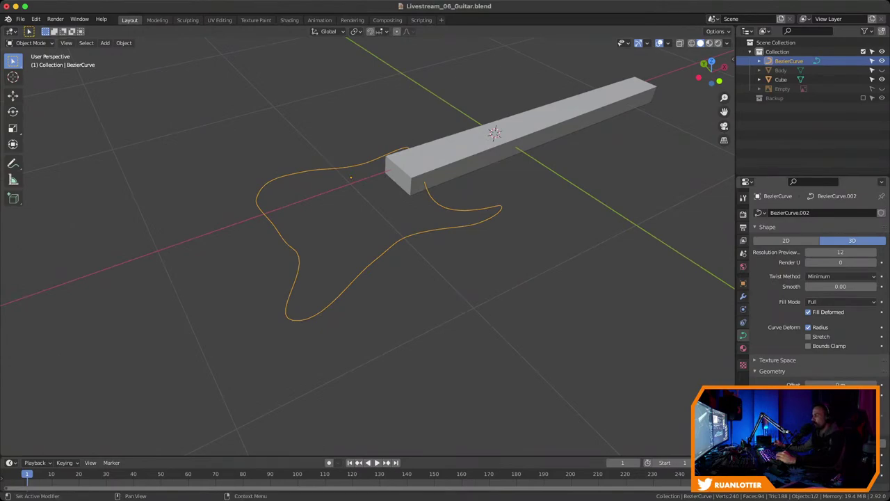
Set the pickguard curve's geometry Extrude to 0.027 m and deselect it
scroll(814, 292, "down", 4)
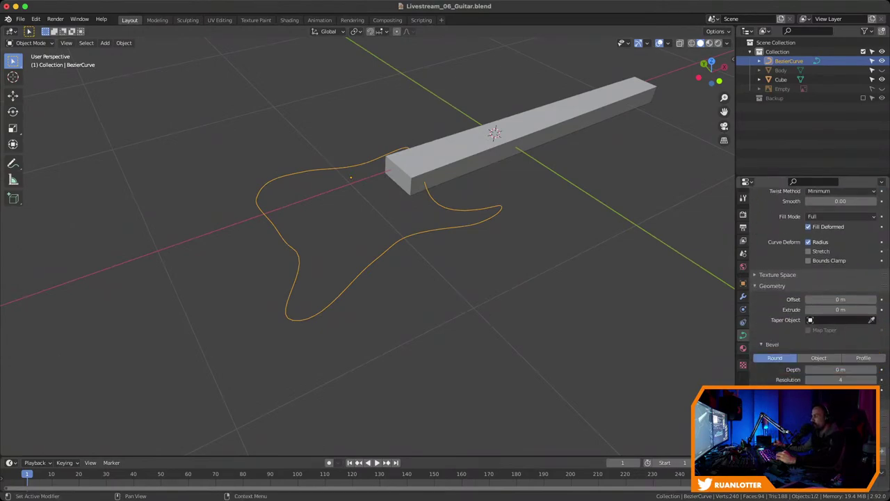
mouse_move(834, 303)
left_mouse_down()
mouse_move(857, 303)
mouse_move(836, 303)
left_mouse_up()
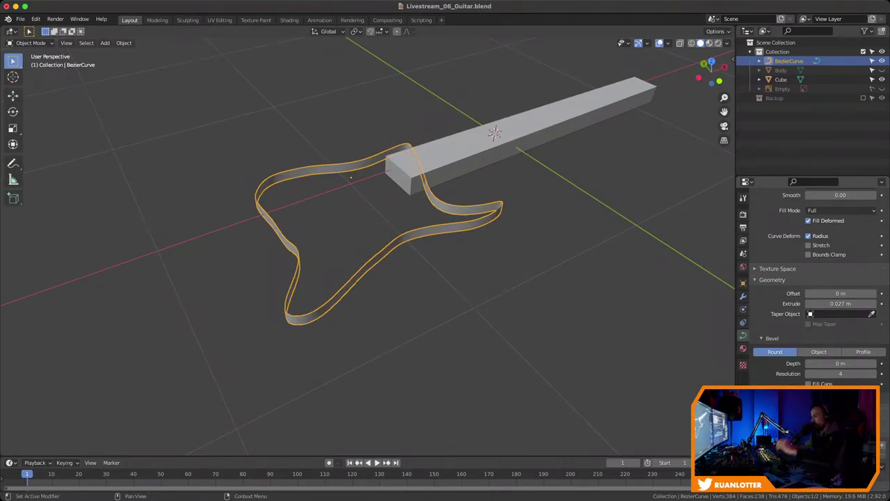
middle_click_drag(367, 279, 390, 209, "ctrl")
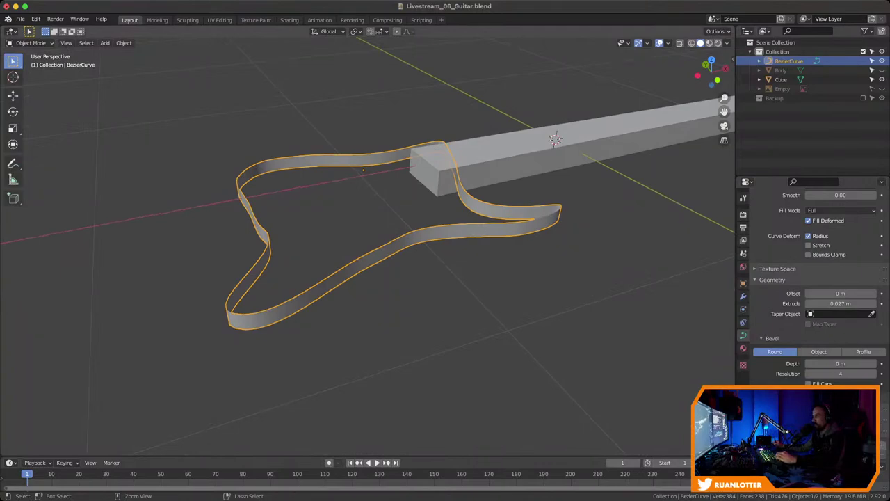
scroll(367, 246, "down", 3)
middle_click_drag(367, 246, 353, 276)
key("alt+a")
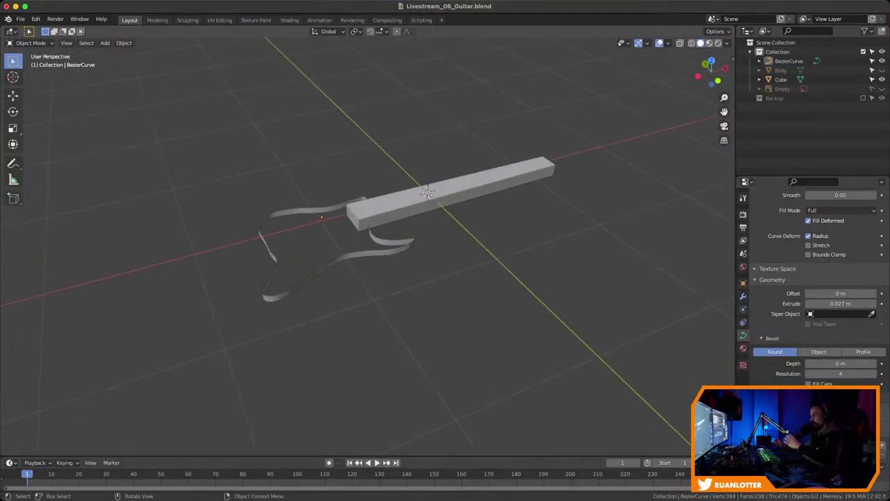
Duplicate the extruded pickguard curve and place the copy along the X axis near the neck's far end
left_click(340, 258)
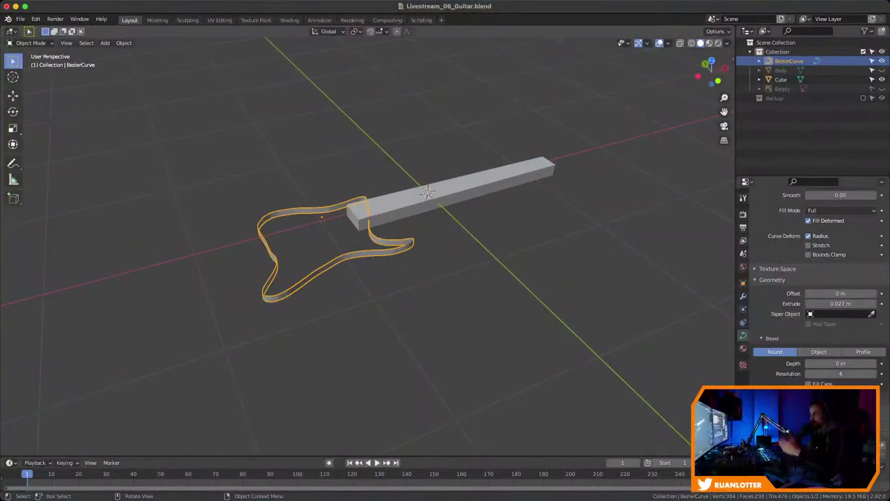
key("Tab")
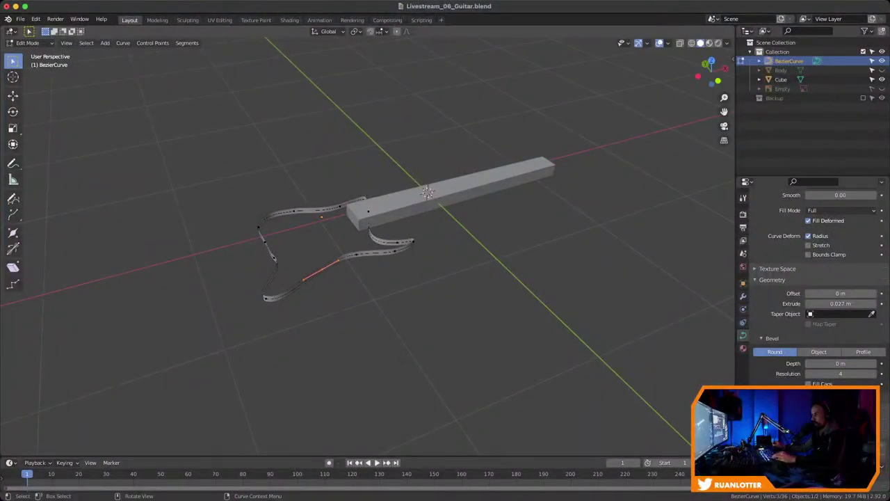
key("Tab")
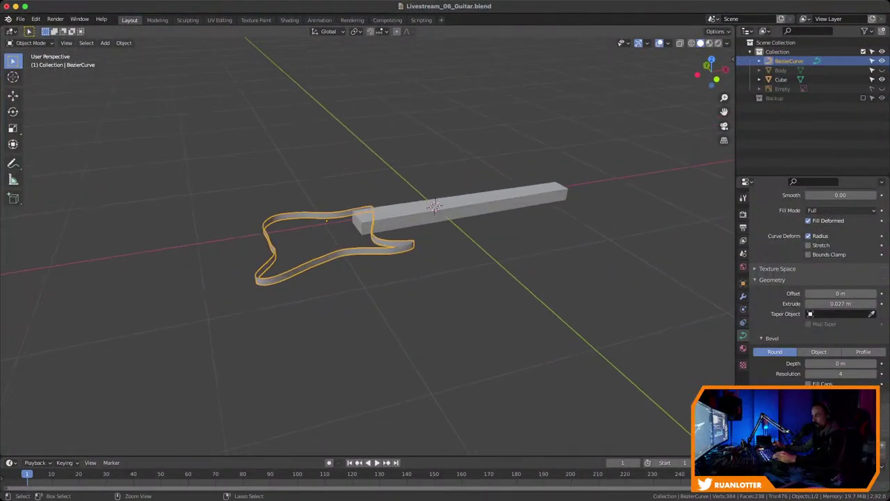
middle_click_drag(445, 251, 448, 263)
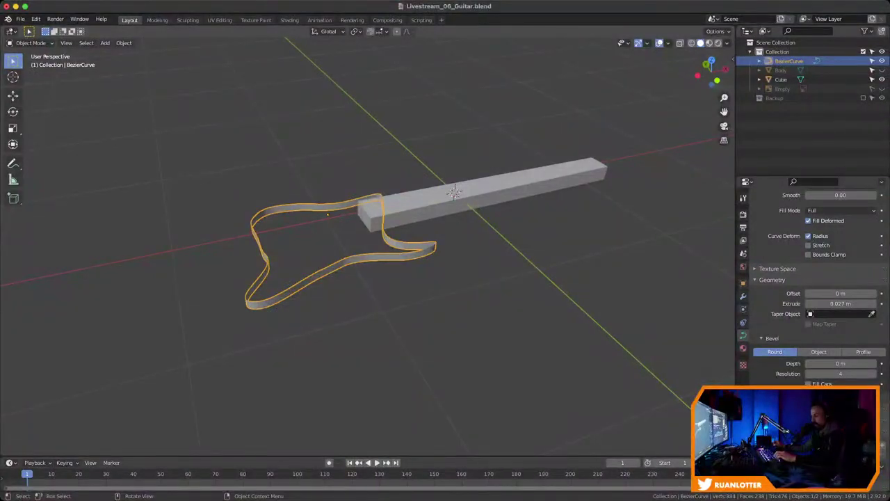
key("shift+d")
key("x")
key("Return")
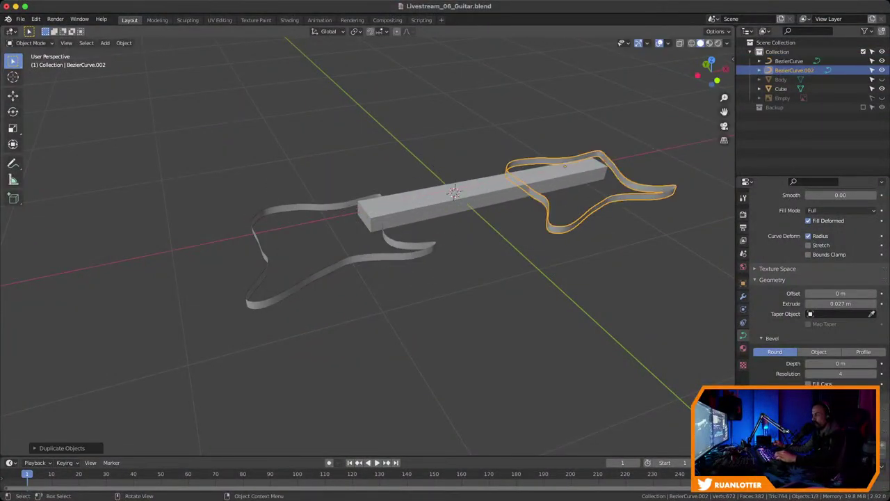
Move the duplicated pickguard curve to the Backup collection
middle_click_drag(368, 236, 367, 278, "ctrl")
middle_click_drag(289, 240, 327, 239)
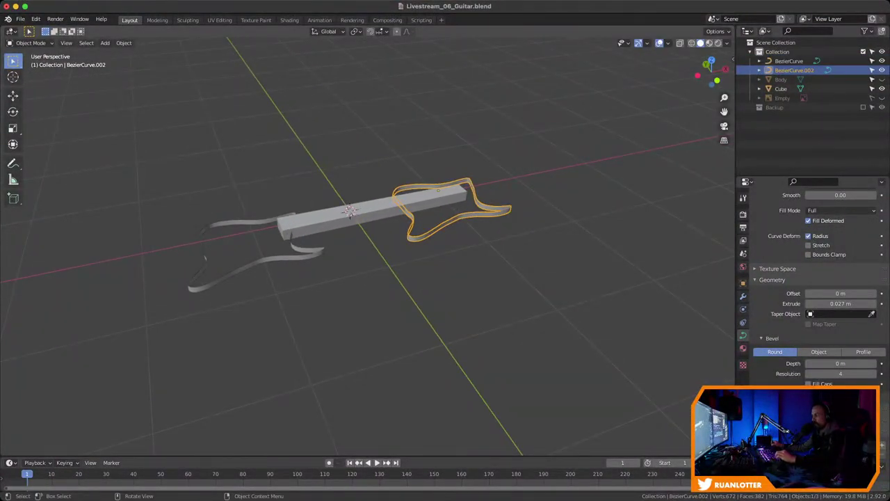
key("m")
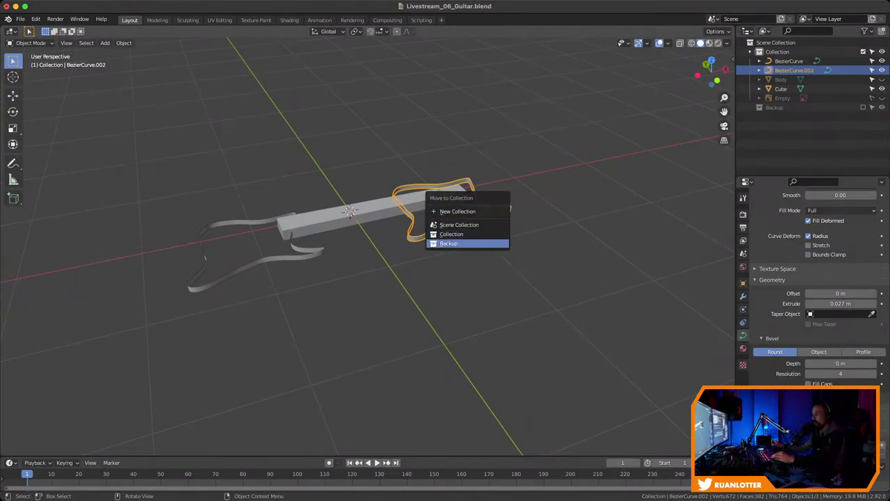
key("Return")
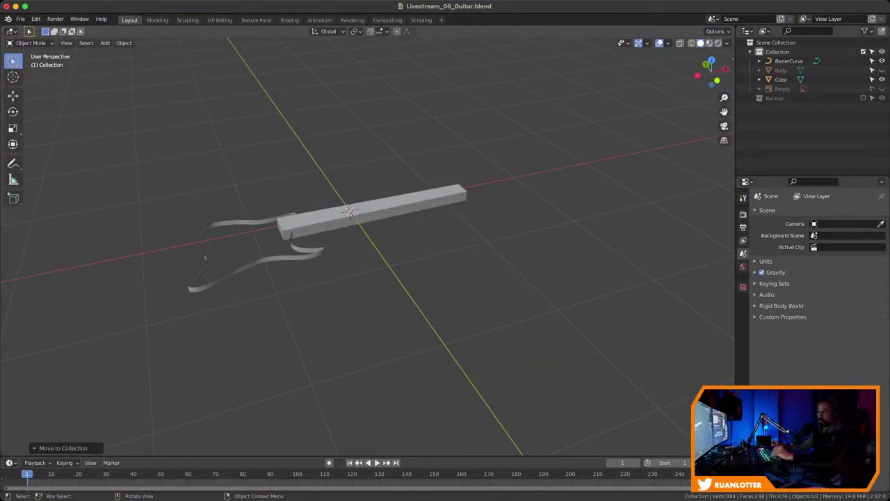
Convert the remaining pickguard curve to a mesh and enter Edit Mode on it
left_click_drag(242, 201, 261, 235)
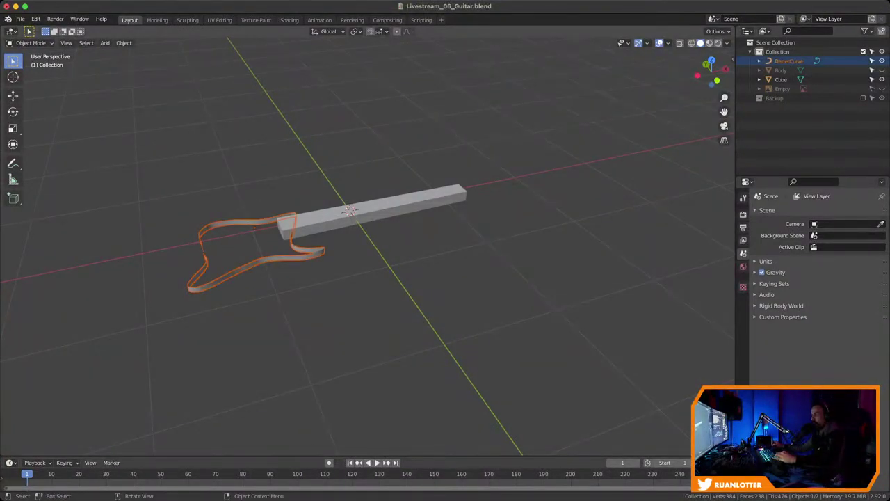
key("KP_Decimal")
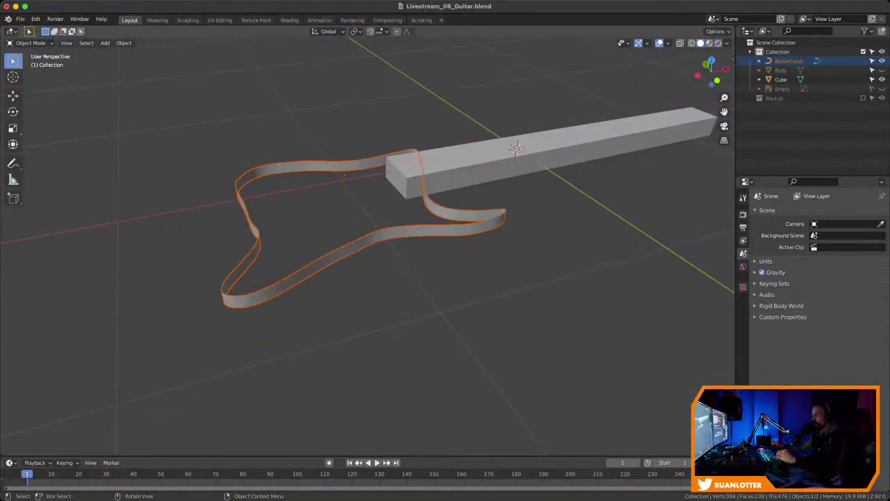
right_click(346, 236)
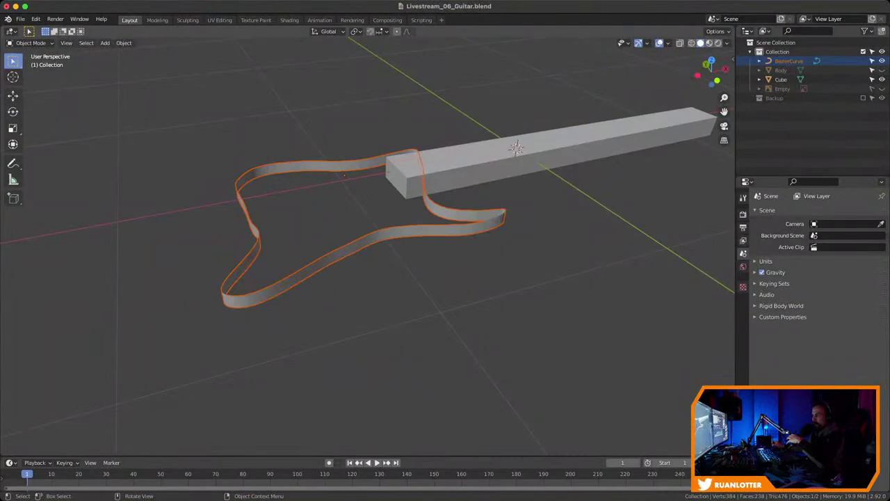
key("alt+a")
left_click(320, 267)
right_click(415, 229)
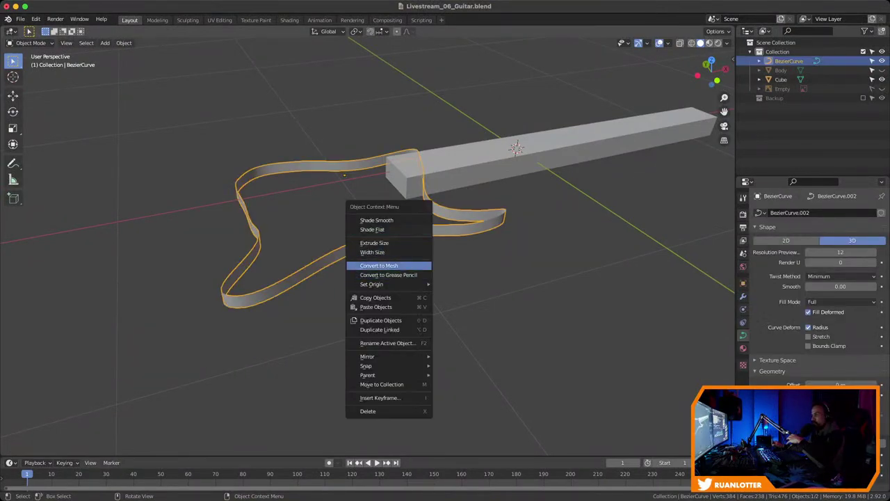
left_click(379, 265)
key("Tab")
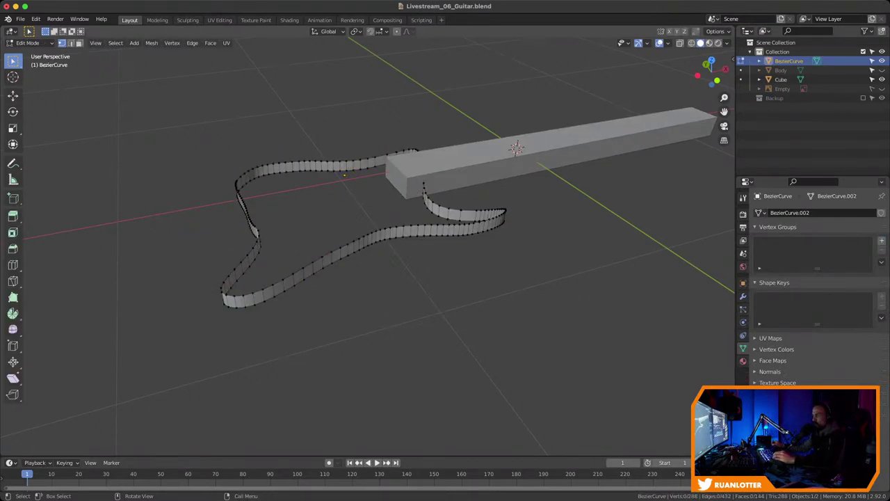
Return to Object Mode, apply Shade Flat to the pickguard mesh and deselect it
key("Tab")
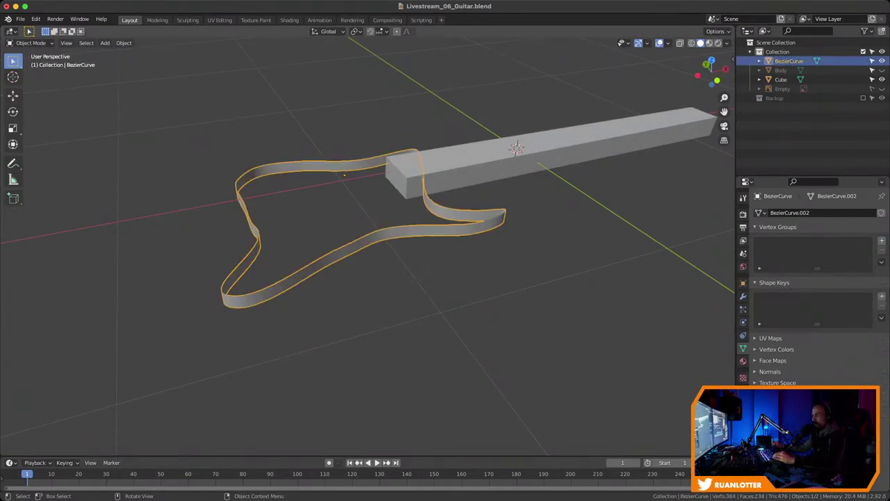
right_click(309, 255)
left_click(299, 264)
key("alt+a")
mouse_move(299, 265)
middle_mouse_down()
mouse_move(501, 233)
mouse_move(326, 285)
mouse_move(299, 278)
middle_mouse_up()
middle_click_drag(389, 271, 445, 264)
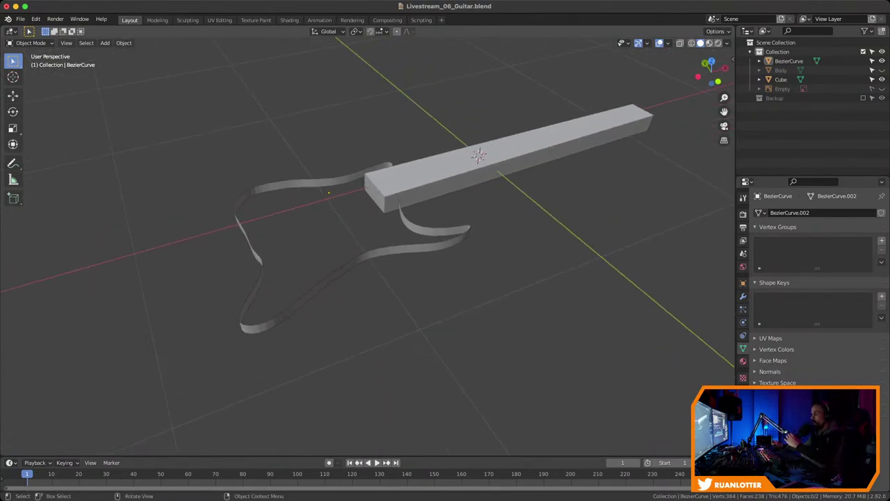
In Edit Mode, select the pickguard mesh's upper boundary edge loop and fill it with a face
left_click(431, 244)
key("Tab")
middle_click_drag(431, 245, 445, 155)
key("2")
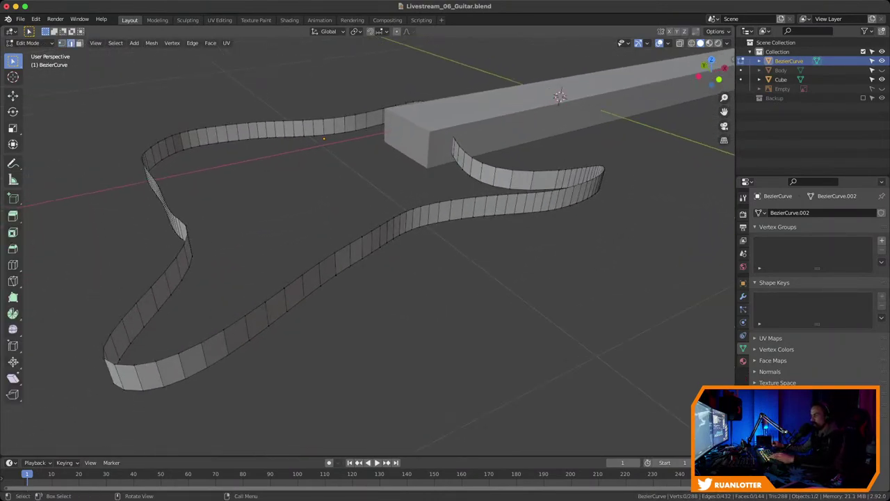
left_click(311, 269, "alt")
key("f")
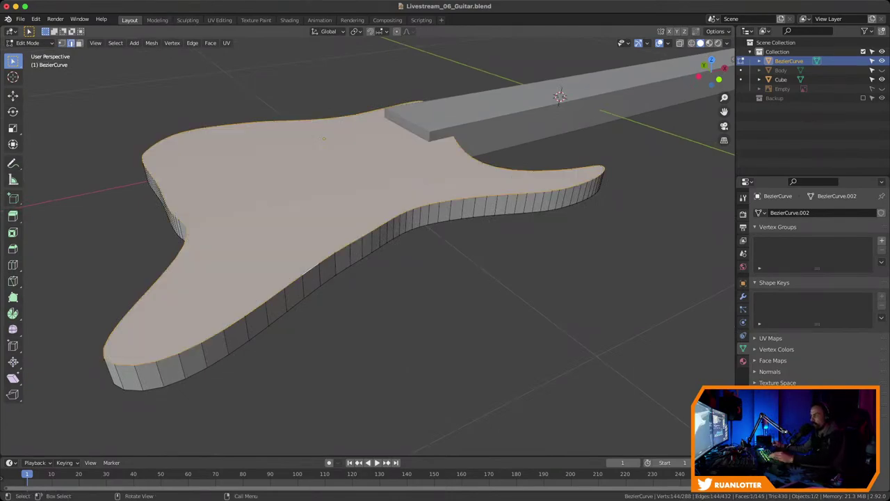
Fill the pickguard mesh's open underside from its lower boundary edge loop and return to Object Mode
key("alt+a")
middle_click_drag(311, 270, 271, 182)
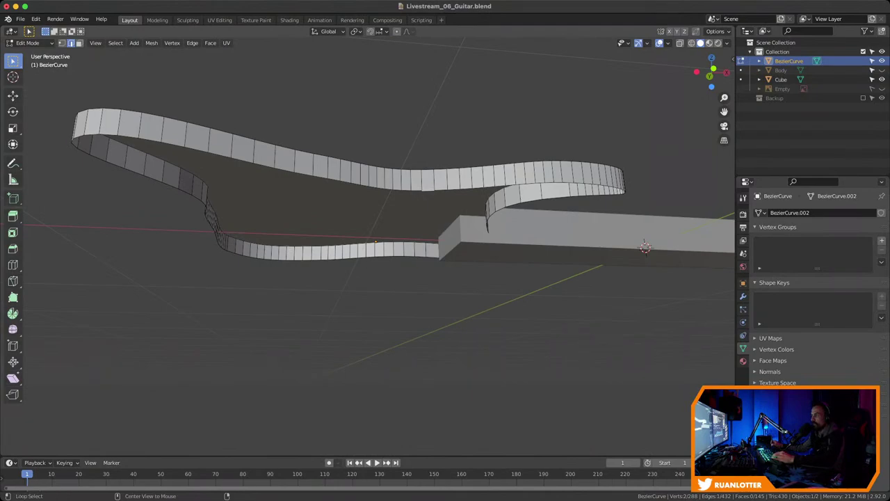
left_click(375, 243, "alt")
key("f")
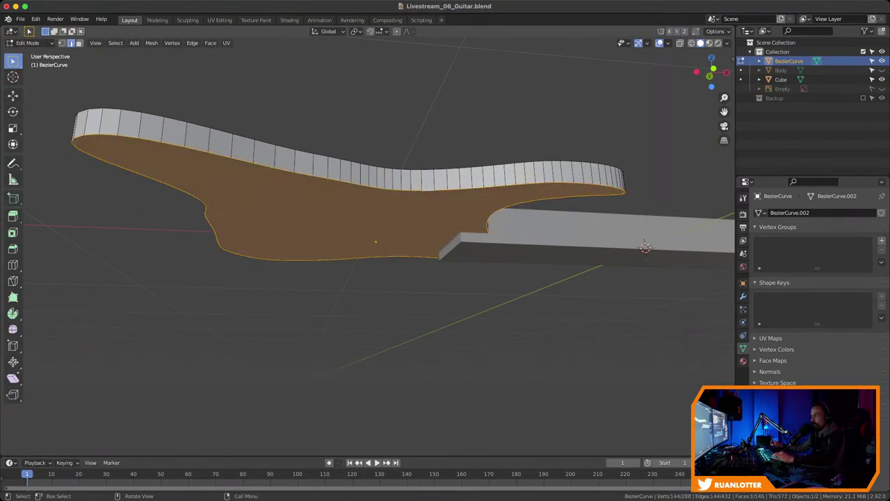
left_click(391, 169)
middle_click_drag(391, 169, 386, 326)
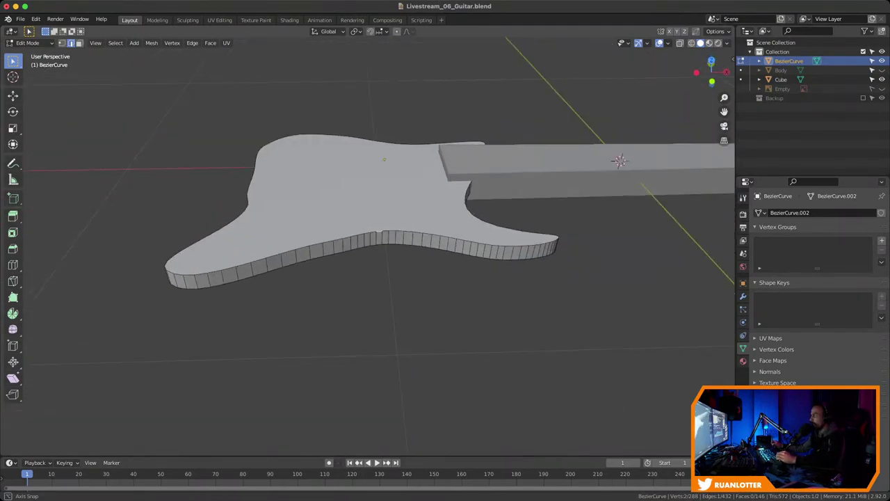
middle_click_drag(413, 219, 427, 233)
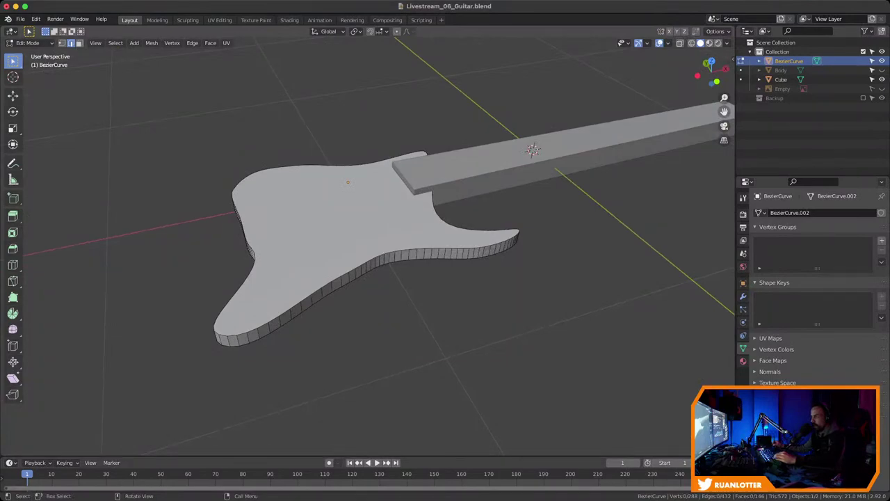
key("Tab")
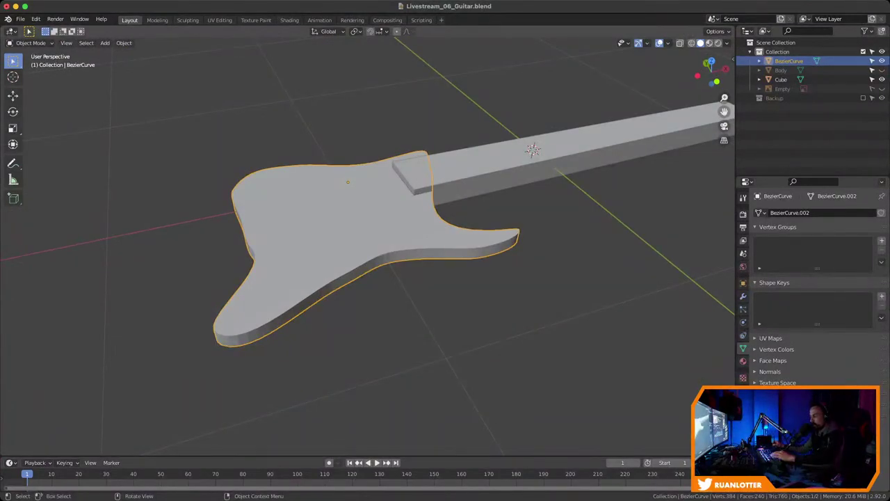
Raise the pickguard along the Z axis and unhide the guitar body beneath it
key("g")
key("z")
key("Return")
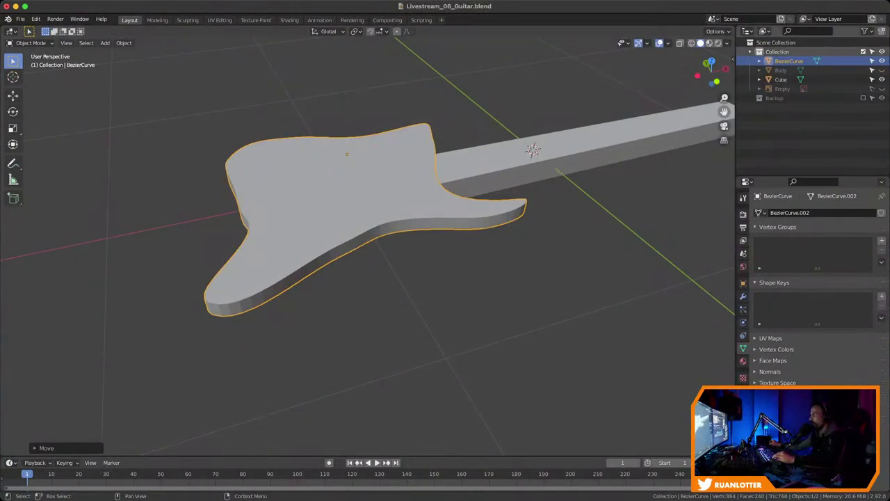
key("alt+h")
middle_click_drag(530, 148, 526, 171)
scroll(368, 247, "up", 3)
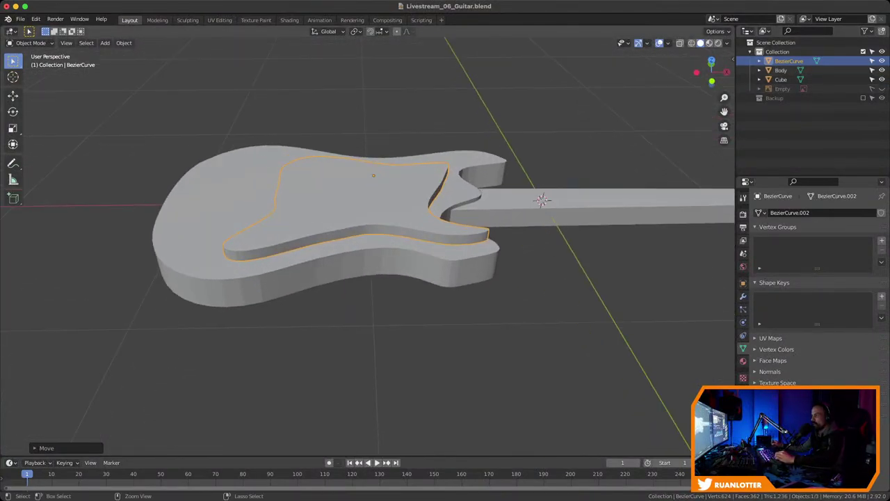
middle_click_drag(368, 247, 406, 233)
scroll(406, 233, "down", 2)
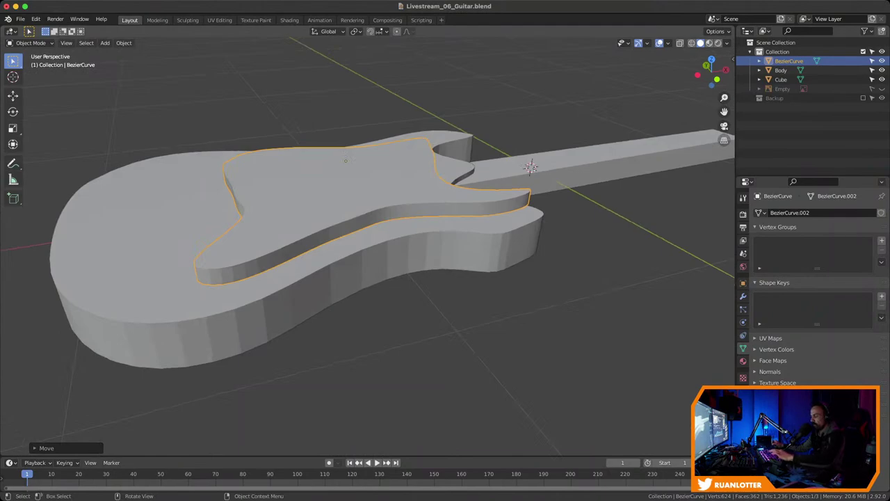
Lower the pickguard along the Z axis until its top sits just above the body's top surface, and deselect it
key("g")
key("z")
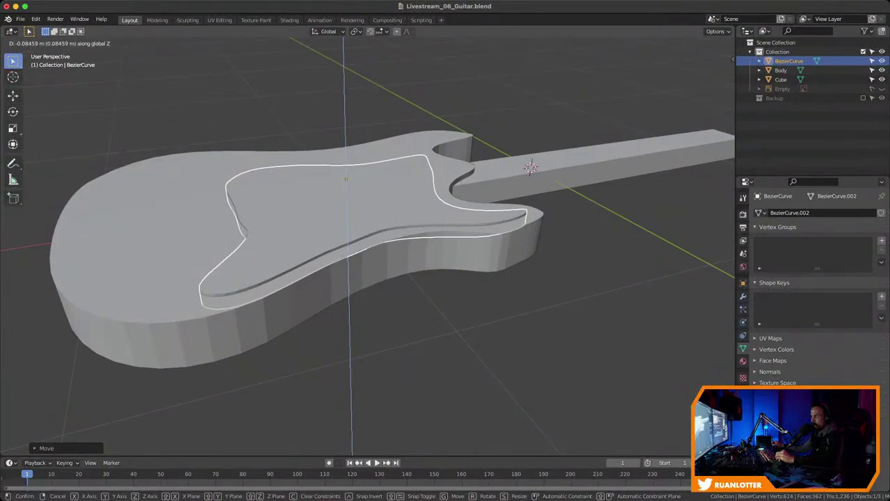
left_click(530, 167)
key("alt+a")
middle_click_drag(367, 243, 362, 282)
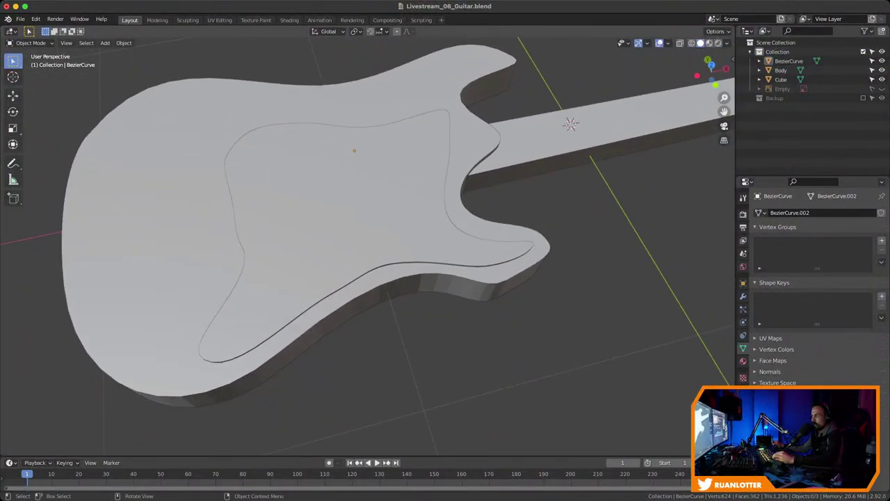
scroll(367, 243, "down", 1)
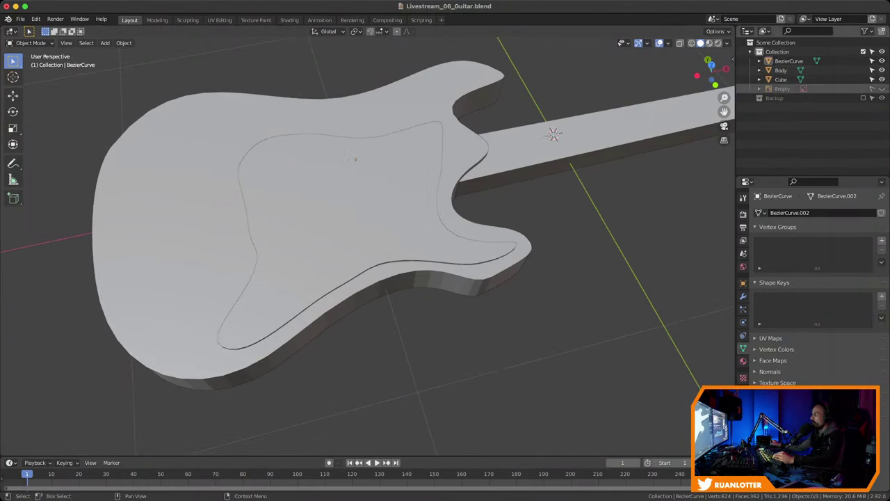
Inspect the guitar reference image with the body, neck and pickguard temporarily hidden, then restore the previous visibility
left_click(881, 88)
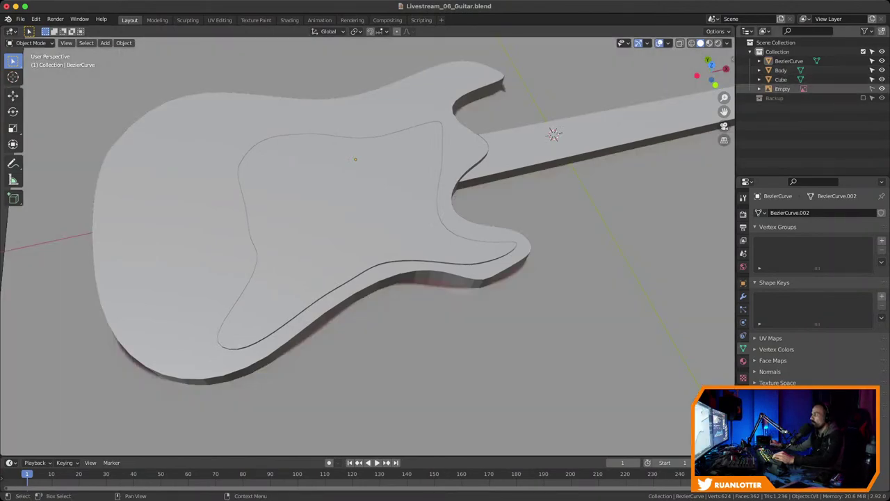
left_click_drag(882, 61, 882, 79)
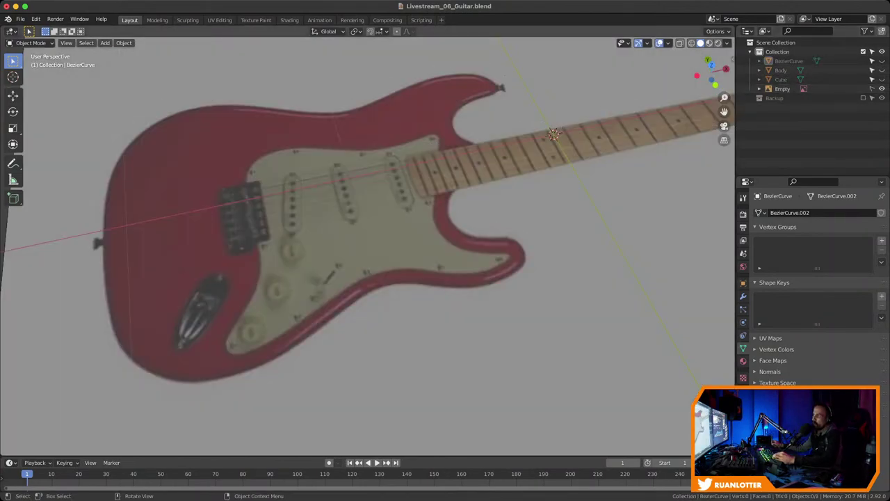
scroll(367, 243, "down", 2)
middle_click_drag(367, 243, 326, 281, "shift")
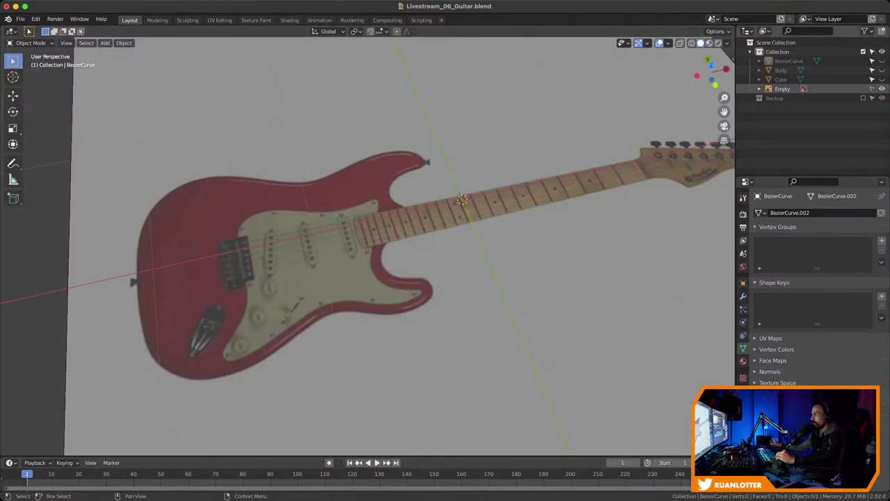
left_click(882, 89)
left_click_drag(882, 79, 882, 61)
Raise the neck block about 0.034 m along the Z axis so it sits above the pickguard, and deselect it
left_click(529, 192)
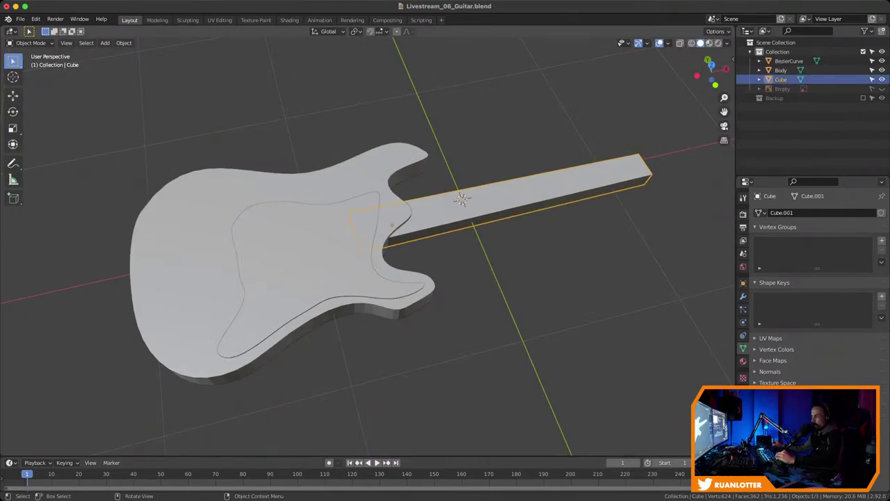
middle_click_drag(445, 244, 487, 229)
key("g")
key("z")
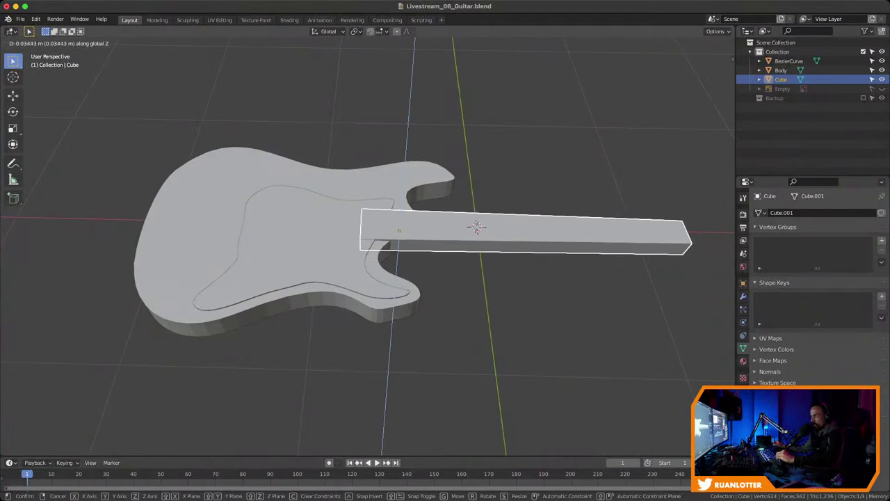
key("Return")
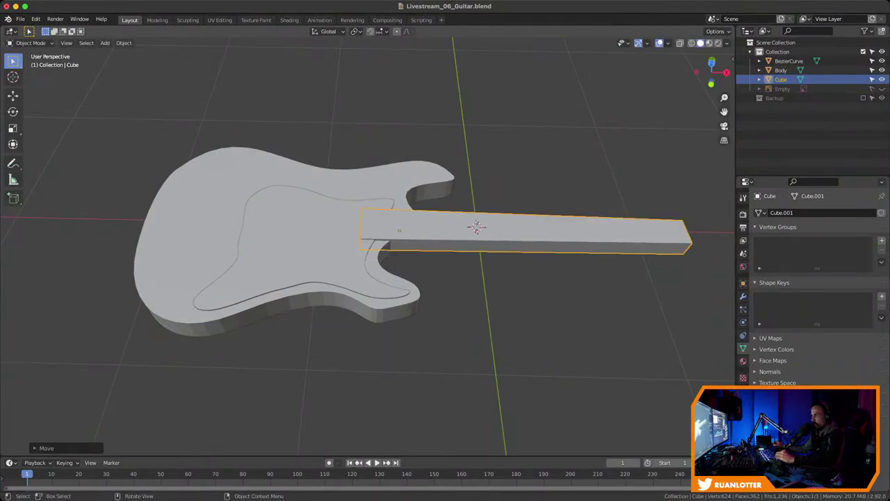
key("alt+a")
mouse_move(445, 243)
middle_mouse_down()
mouse_move(550, 240)
mouse_move(438, 243)
middle_mouse_up()
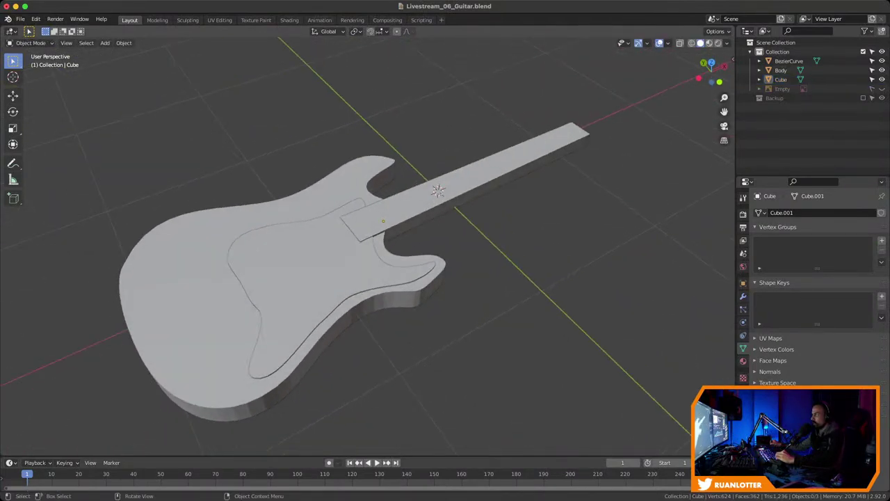
Show the reference image on its own, then bring back the body, neck and pickguard to compare them with it
left_click(882, 88)
left_click_drag(882, 80, 882, 61)
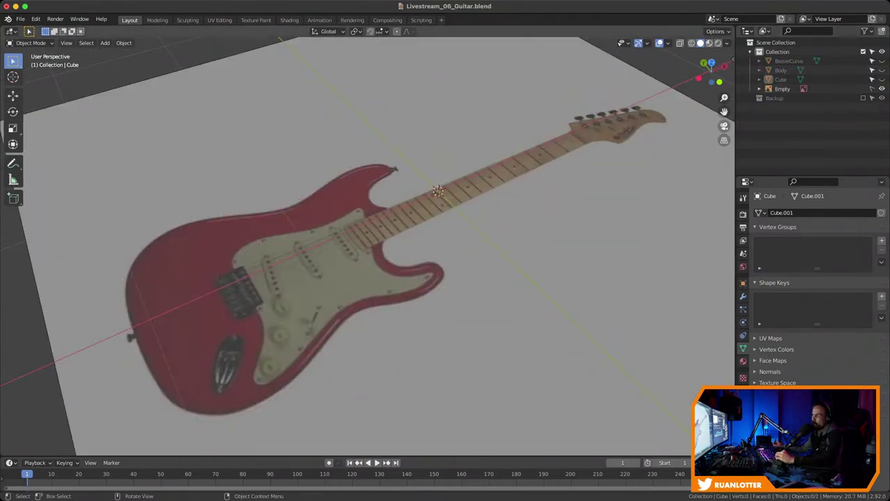
left_click_drag(882, 79, 882, 60)
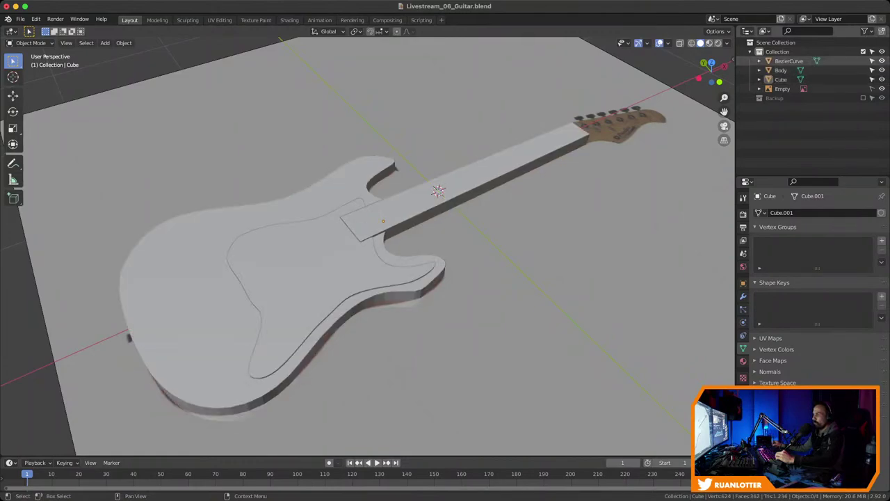
Examine the neck block's segments and its body-side end in Edit Mode, then return to Object Mode
left_click(438, 190)
key("Tab")
middle_click_drag(438, 190, 410, 167)
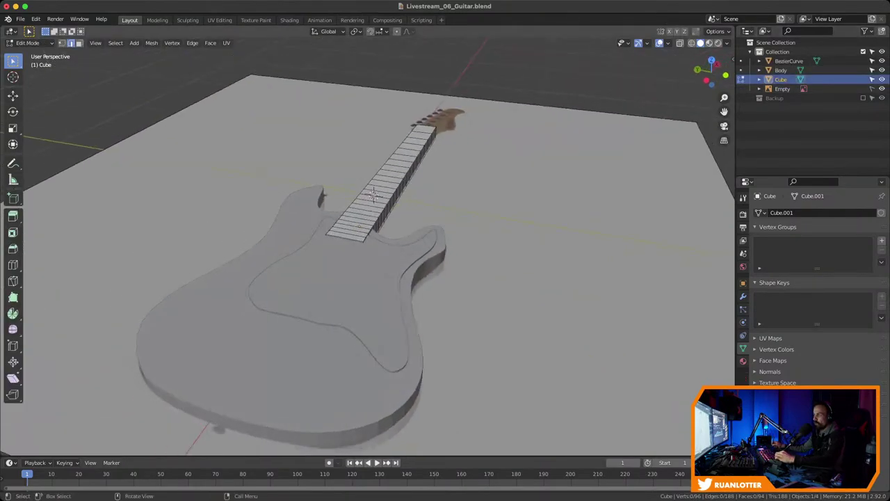
scroll(379, 148, "up", 3)
middle_click_drag(379, 230, 334, 236, "shift")
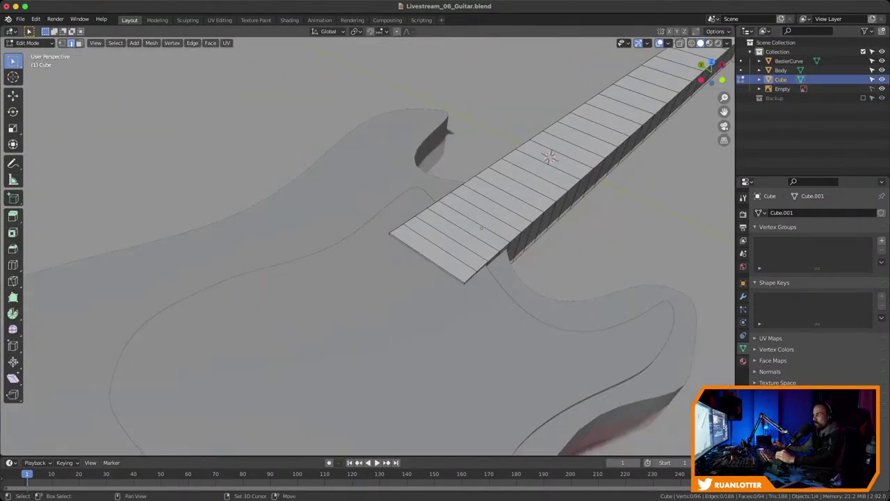
middle_click_drag(445, 230, 367, 271, "shift")
key("Tab")
Isolate the neck block from the other objects and enter Edit Mode on it
scroll(367, 246, "down", 2)
key("alt+a")
left_click(459, 206)
middle_click_drag(390, 236, 410, 252, "shift")
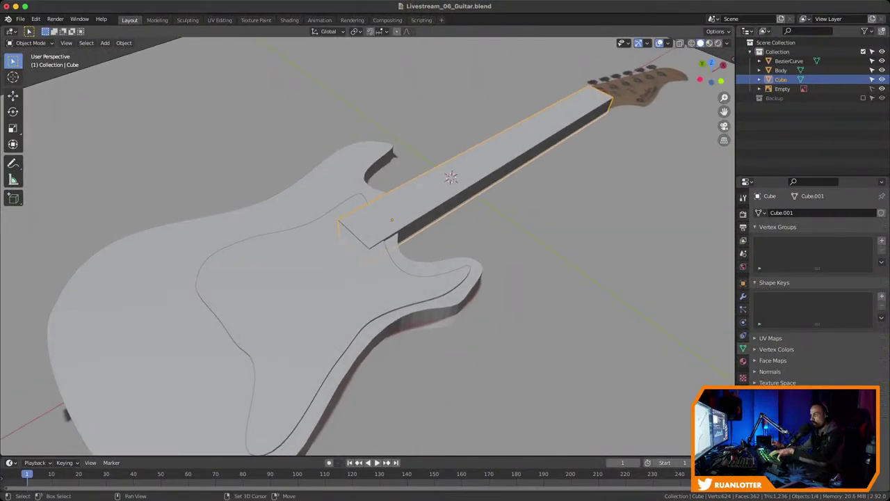
key("KP_Divide")
key("Tab")
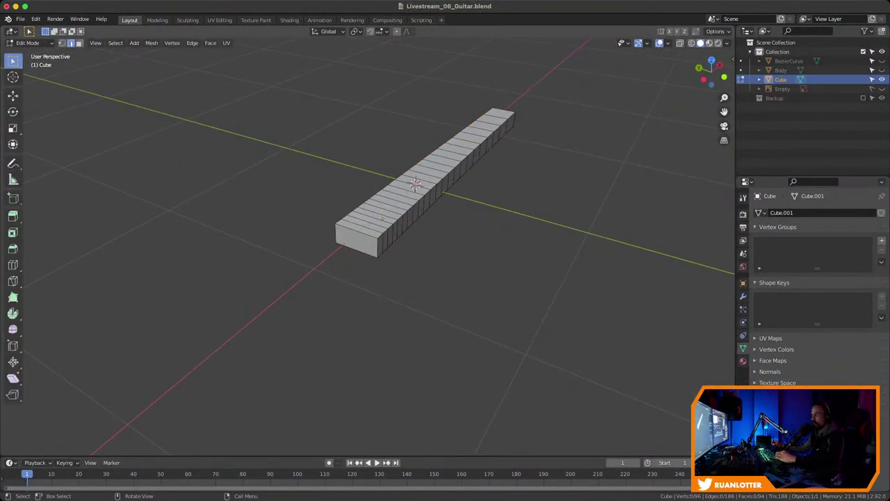
scroll(379, 247, "up", 2)
middle_click_drag(379, 247, 440, 240, "shift")
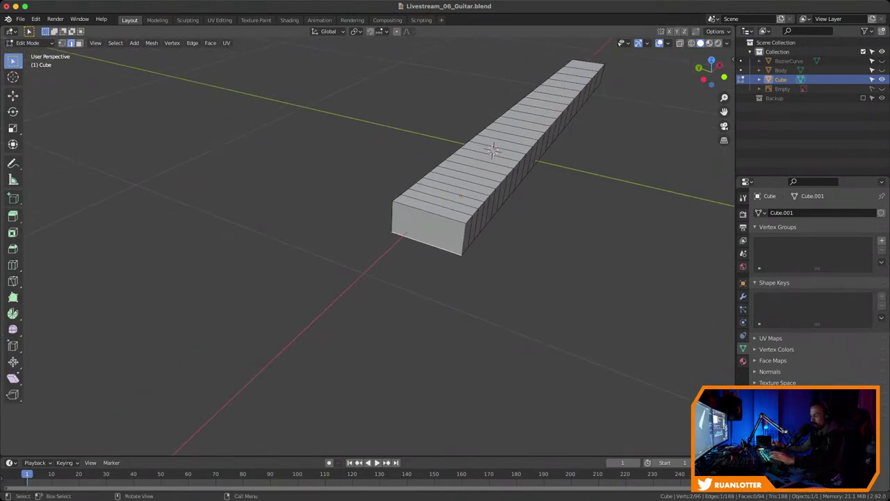
Bevel the edges of the neck's body-side end face with a width of 0.157 m and 4 segments, then leave Edit Mode
key("3")
left_click(427, 230)
middle_click_drag(428, 236, 374, 254, "ctrl")
key("ctrl+b")
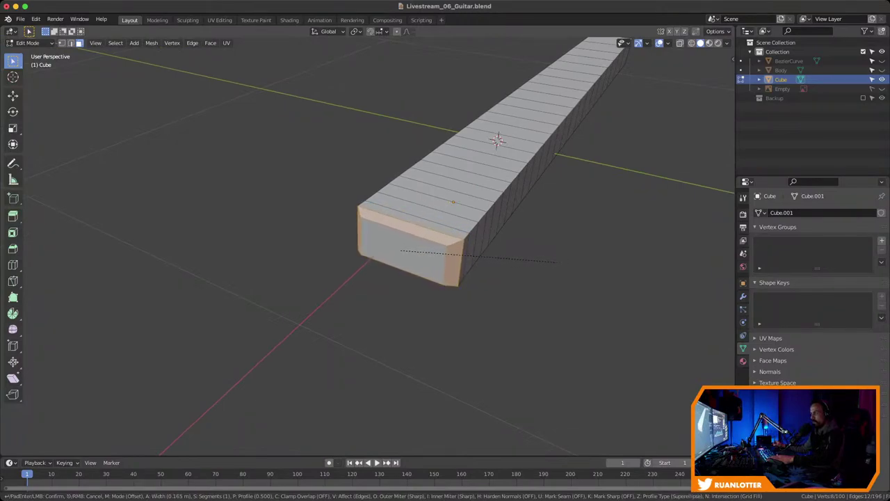
key("Return")
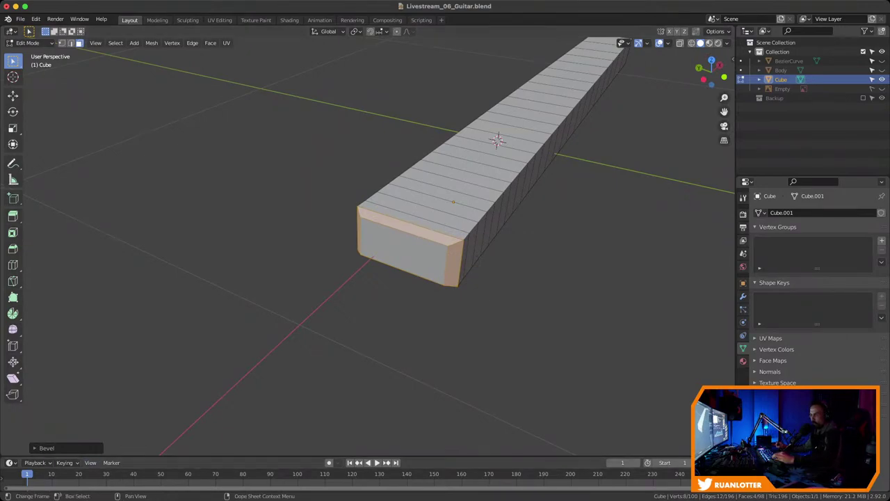
left_click(47, 448)
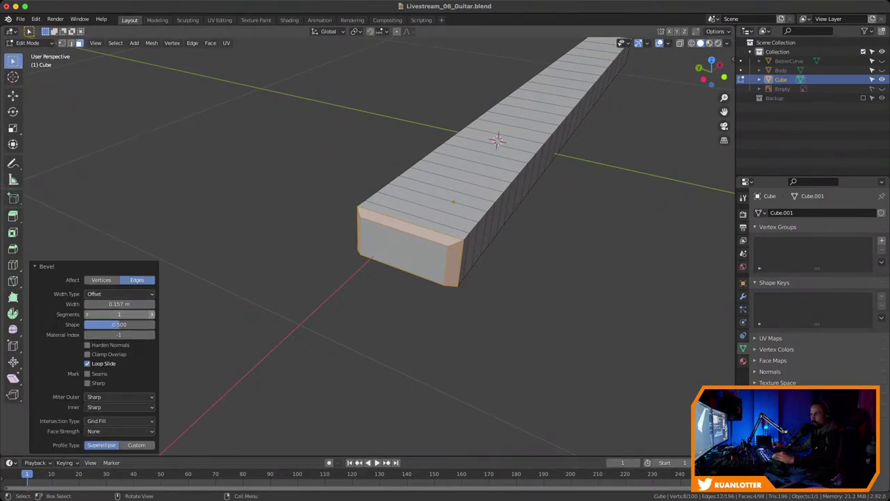
left_click(151, 313)
left_click(151, 314)
left_click(151, 314)
key("Tab")
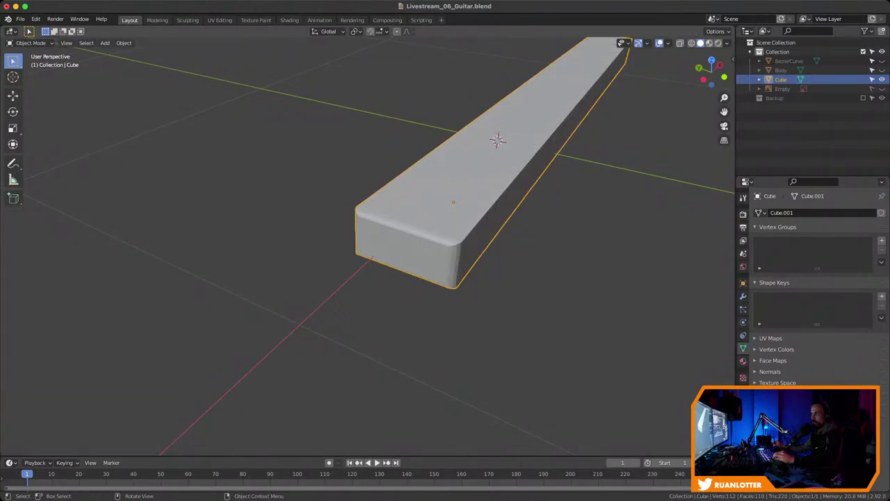
Deselect the neck, make the body and pickguard visible again, and save the file
key("alt+a")
scroll(387, 247, "down", 3)
middle_click_drag(445, 246, 396, 275)
left_click(882, 70)
left_click(882, 60)
middle_click_drag(396, 275, 396, 306, "ctrl")
scroll(397, 250, "down", 2)
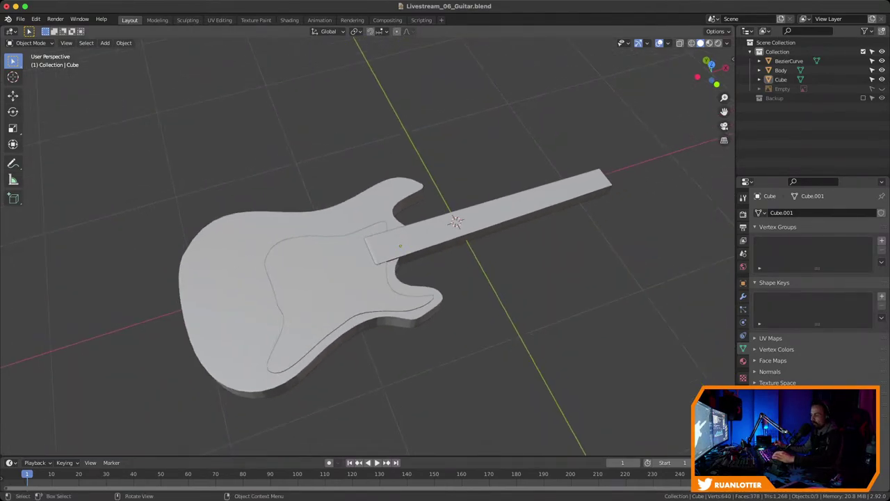
key("ctrl+s")
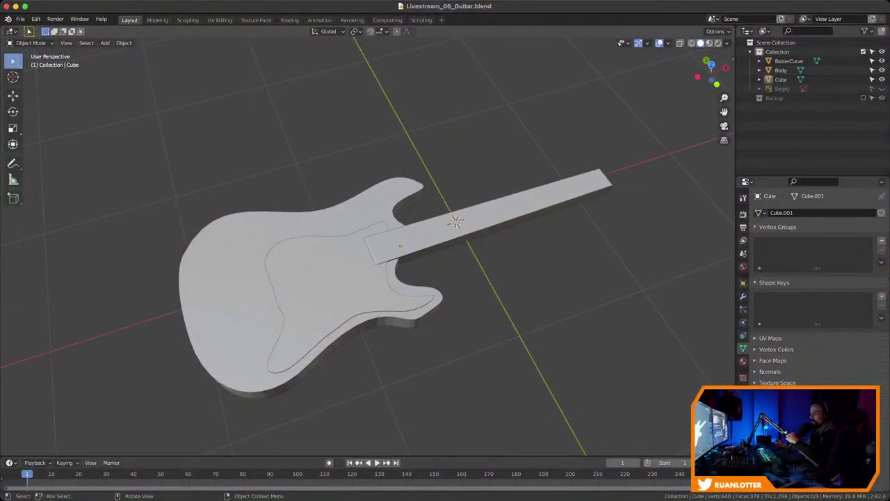
Select the neck, view it from the top and unhide the guitar reference image beneath the model
middle_click_drag(445, 257, 438, 220)
middle_click_drag(368, 230, 400, 232)
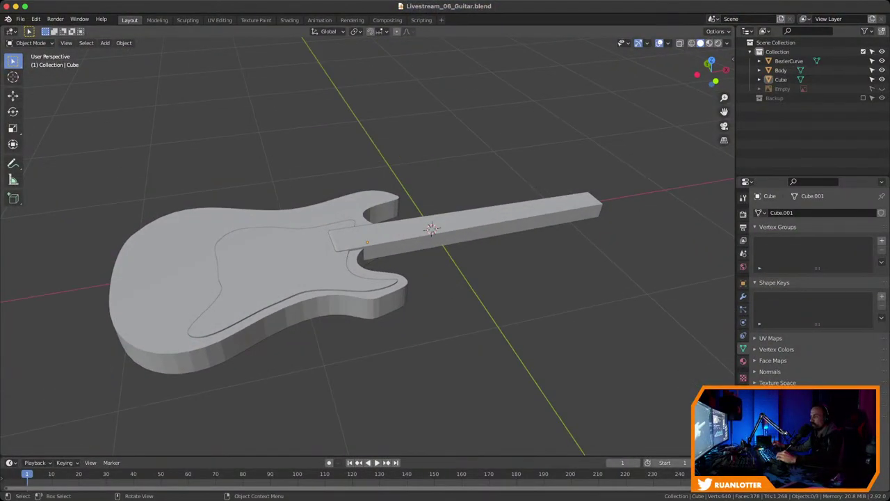
left_click(445, 221)
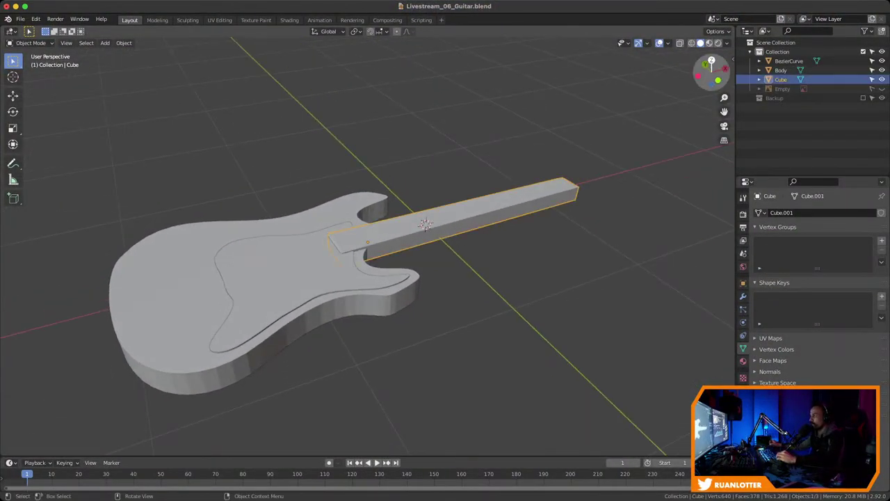
left_click(711, 60)
middle_click_drag(445, 250, 445, 286, "ctrl")
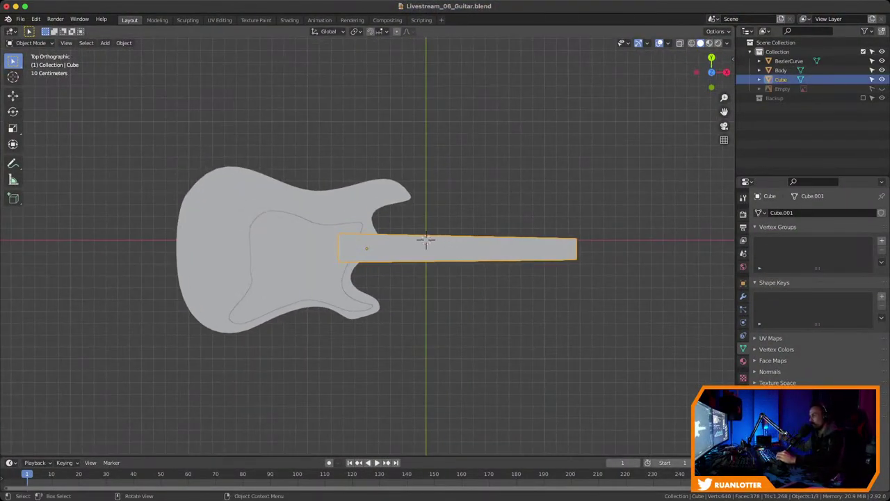
key("alt+h")
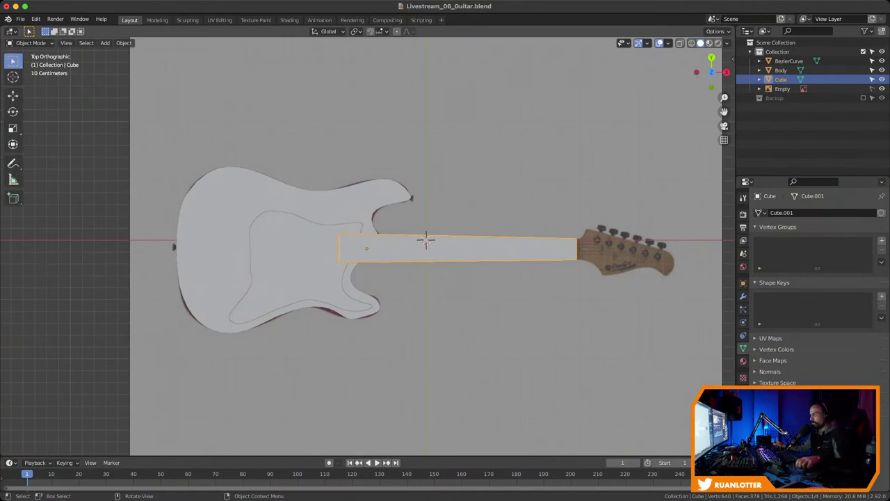
middle_click_drag(427, 239, 518, 191)
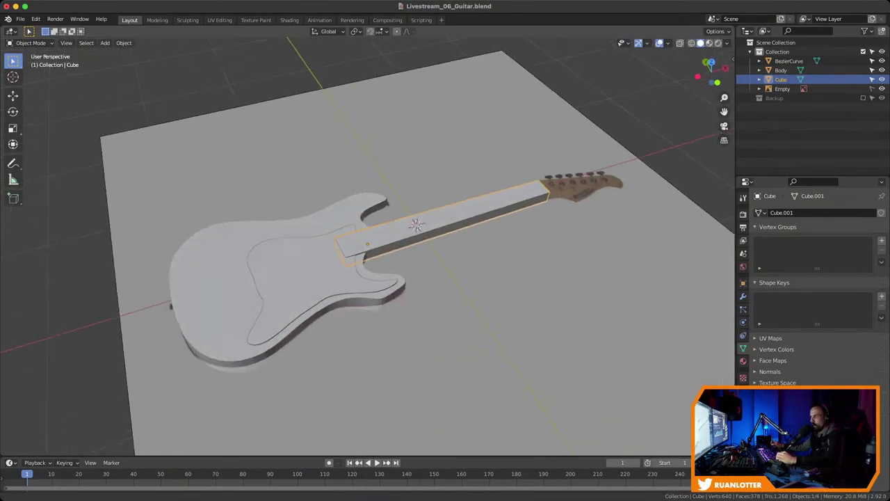
Select the pickguard, inspect its edge and its fit against the body and neck, and save the file
scroll(522, 189, "up", 5)
scroll(393, 237, "down", 2)
mouse_move(394, 237)
middle_mouse_down()
mouse_move(355, 228)
mouse_move(390, 238)
middle_mouse_up()
left_click(341, 278)
middle_click_drag(341, 264, 351, 246)
scroll(367, 243, "up", 2)
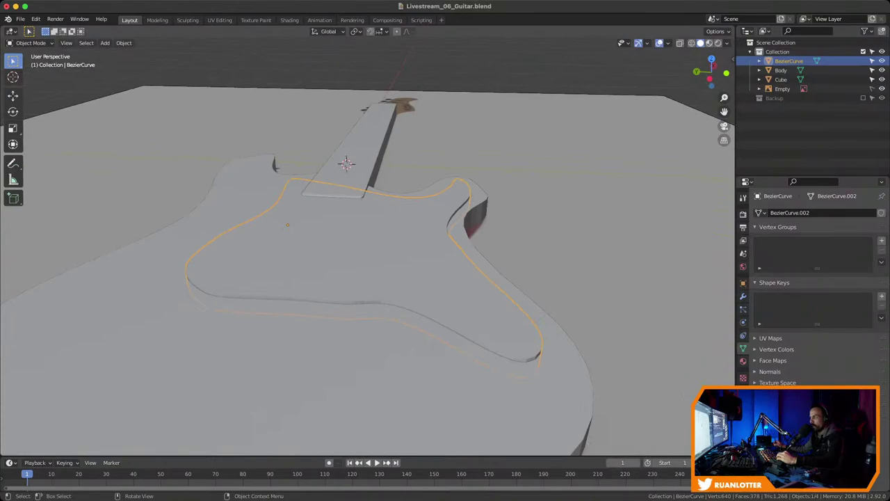
middle_click_drag(367, 278, 368, 222, "ctrl")
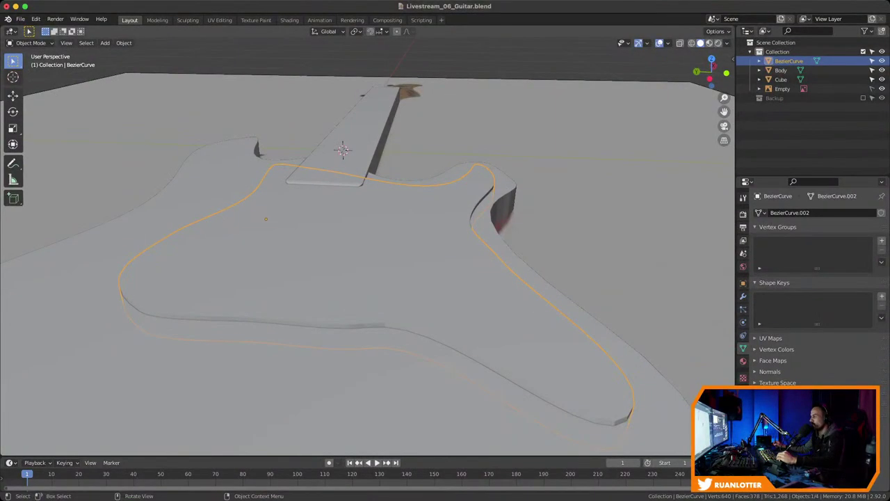
middle_click_drag(368, 264, 367, 313, "shift")
middle_click_drag(368, 229, 389, 216)
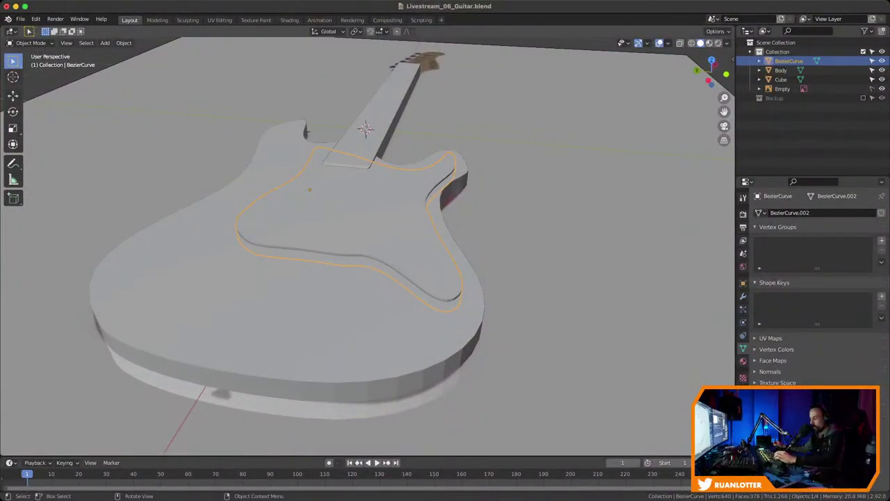
key("ctrl+s")
Bevel the edge loop around the guitar body's top face with a width of 0.00783 m and 4 segments
left_click(230, 292)
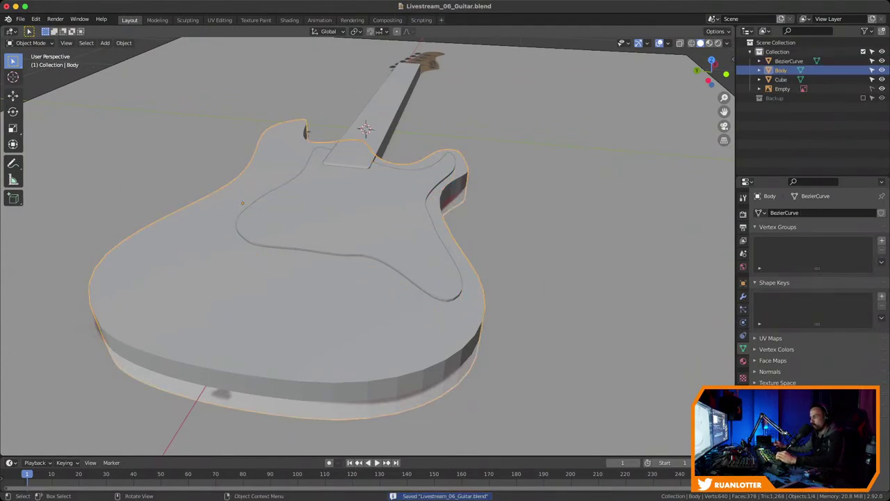
key("Tab")
middle_click_drag(367, 264, 375, 254)
middle_click_drag(376, 254, 376, 233, "ctrl")
key("2")
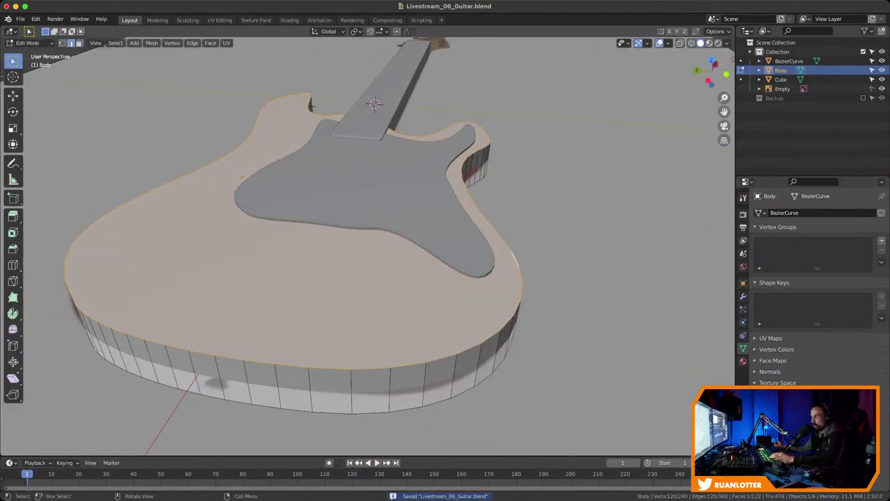
key("alt+a")
key("a")
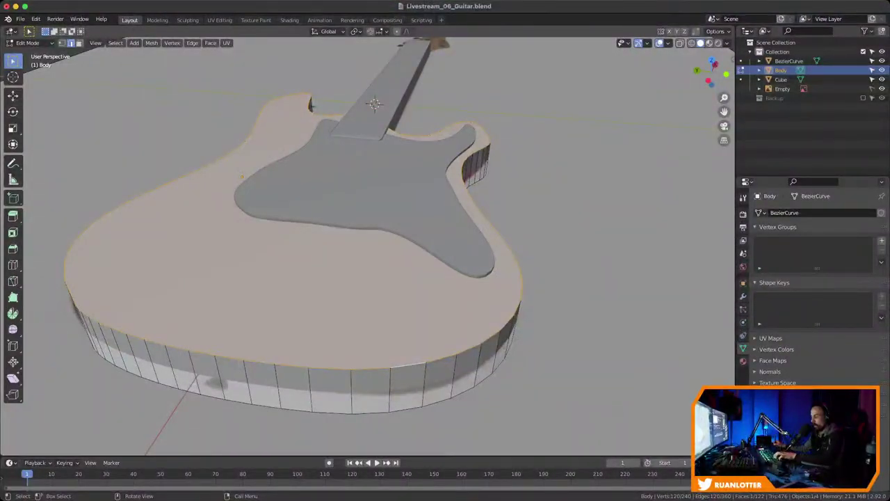
key("ctrl+b")
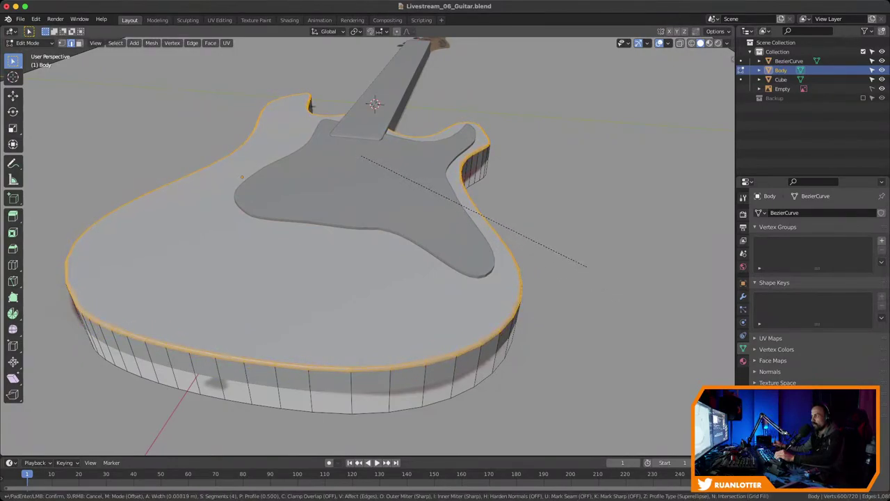
left_click(583, 264)
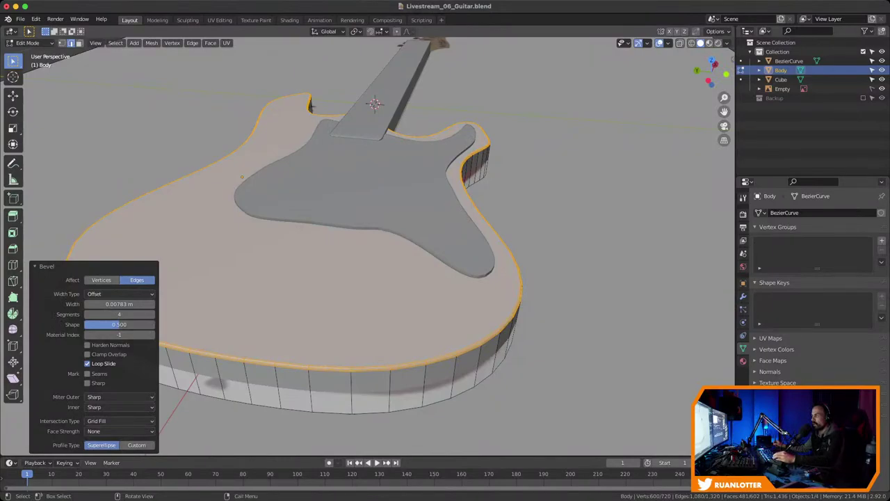
Leave Edit Mode, deselect the body, check its rounded edge from several angles and save the file
key("Tab")
key("alt+a")
middle_click_drag(582, 264, 375, 271)
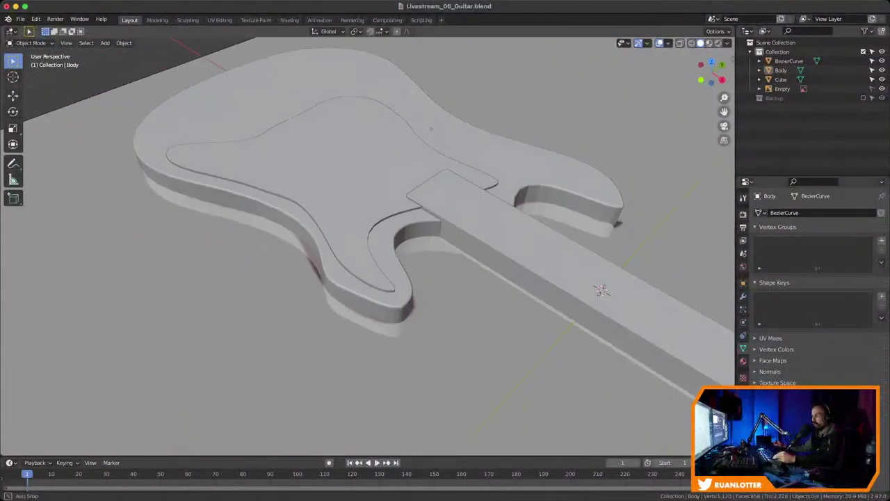
middle_click_drag(602, 290, 549, 141)
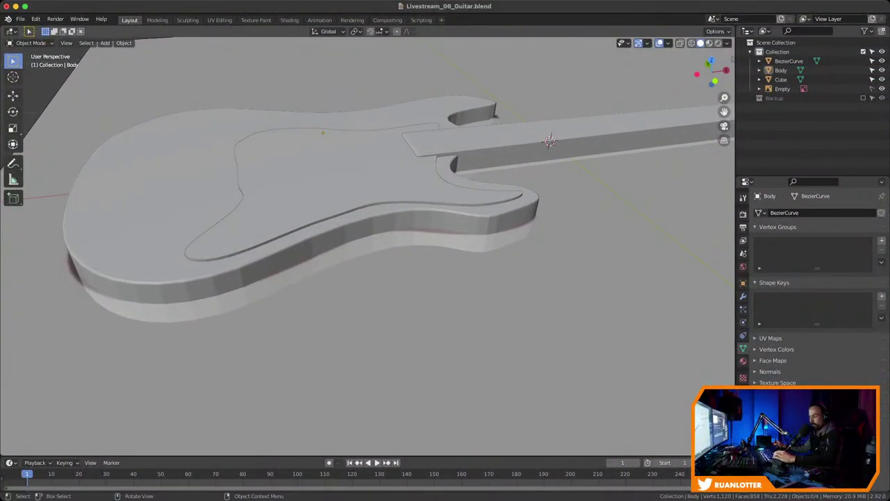
key("ctrl+s")
Bevel the edge loop around the pickguard's top face with a width of 0.00264 m and 4 segments
middle_click_drag(376, 230, 428, 209)
left_click(336, 182)
scroll(367, 246, "up", 2)
key("Tab")
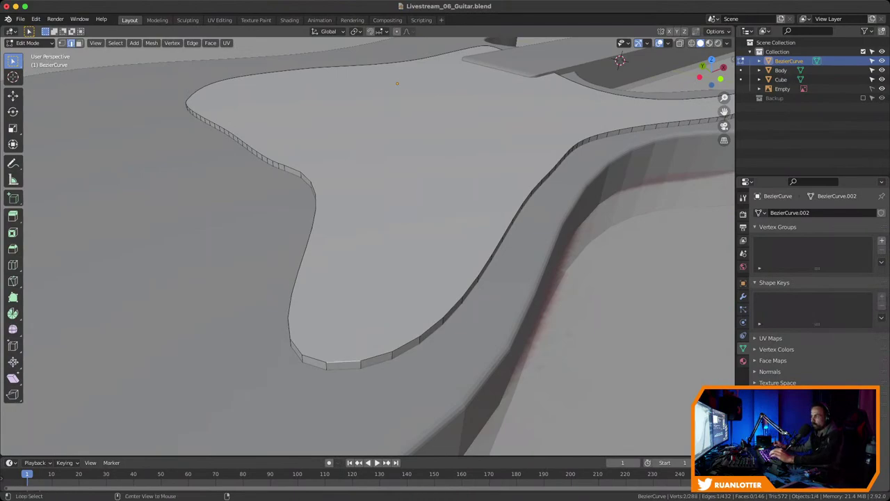
left_click(343, 362, "alt")
middle_click_drag(379, 247, 379, 267, "ctrl")
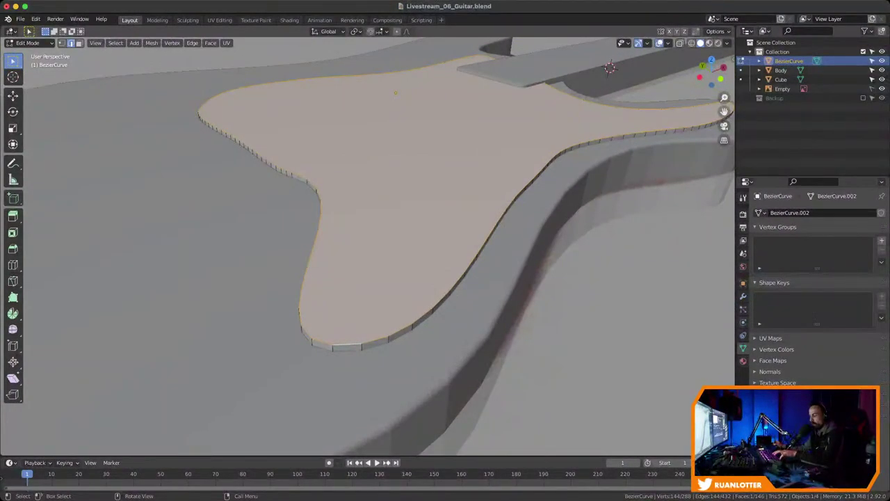
key("ctrl+b")
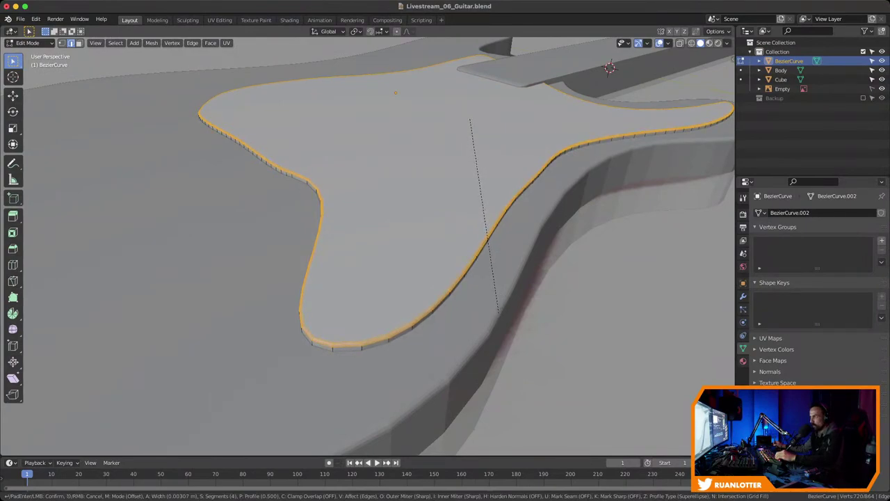
key("Return")
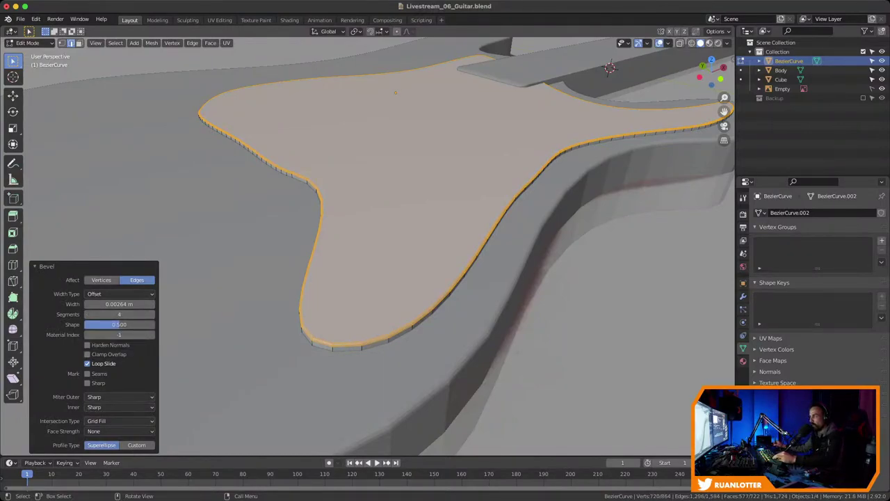
Return to Object Mode, save the file and deselect the pickguard
key("alt+a")
key("Tab")
scroll(370, 246, "down", 2)
middle_click_drag(564, 100, 540, 118)
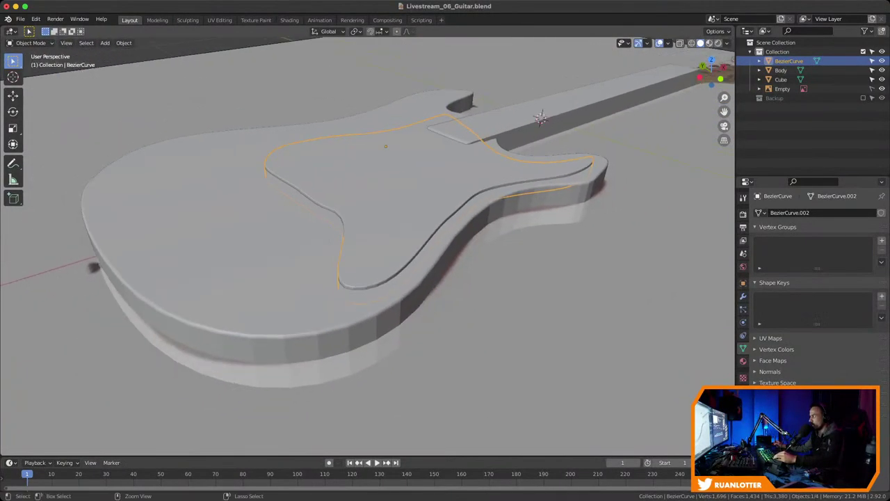
key("ctrl+s")
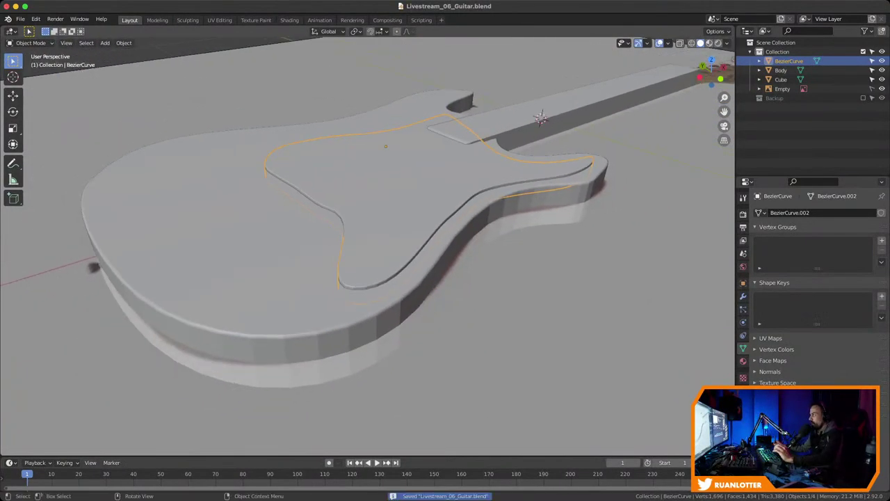
middle_click_drag(445, 251, 425, 267)
scroll(367, 246, "down", 3)
key("alt+a")
middle_click_drag(407, 226, 327, 205)
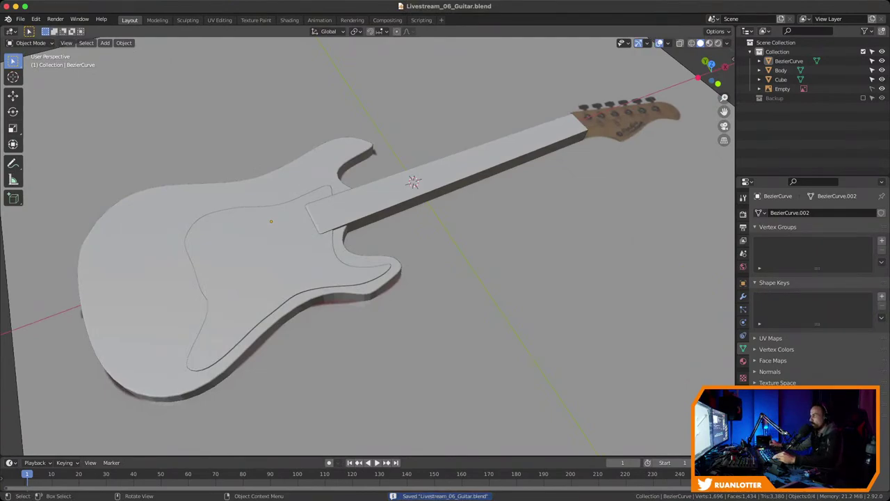
Examine the headstock outline in the reference image from the top view and save the file
left_click(711, 64)
middle_click_drag(439, 205, 258, 222, "shift")
middle_click_drag(368, 246, 368, 174, "ctrl")
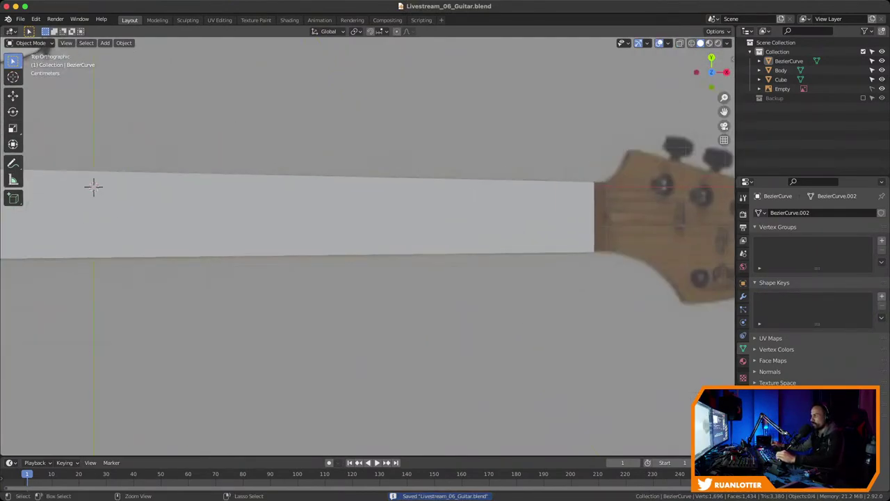
middle_click_drag(554, 229, 202, 265, "shift")
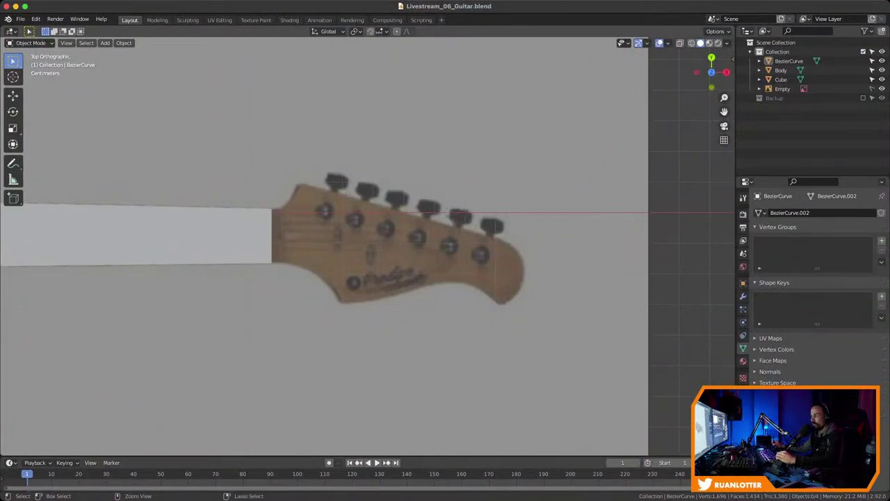
scroll(10, 218, "down", 2)
key("ctrl+s")
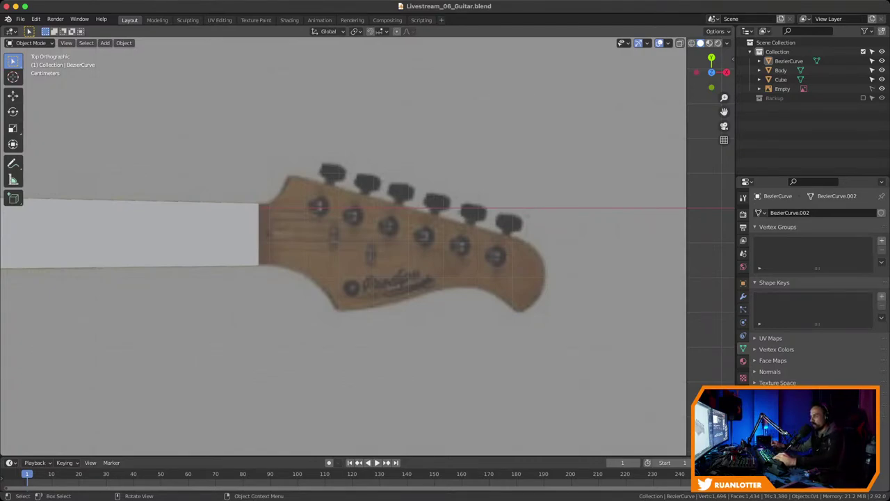
scroll(88, 226, "down", 7)
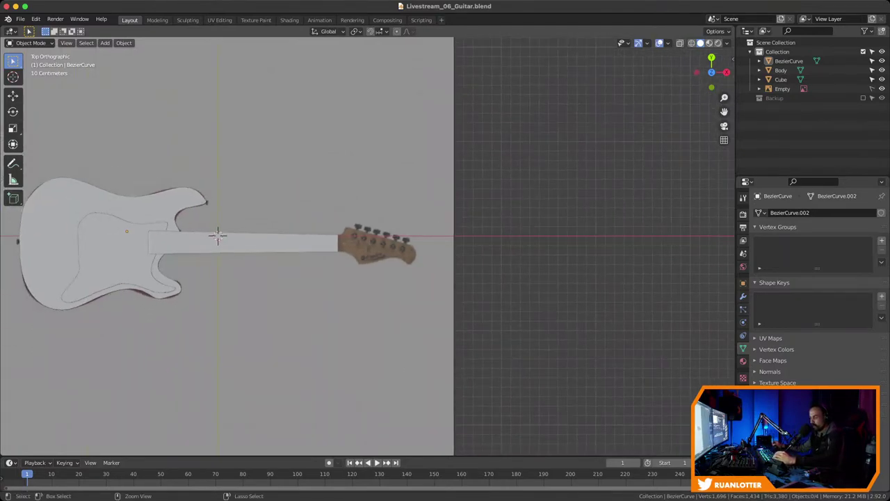
key("ctrl+s")
Add a Bezier curve and move it along the X axis to the headstock
scroll(367, 254, "up", 1)
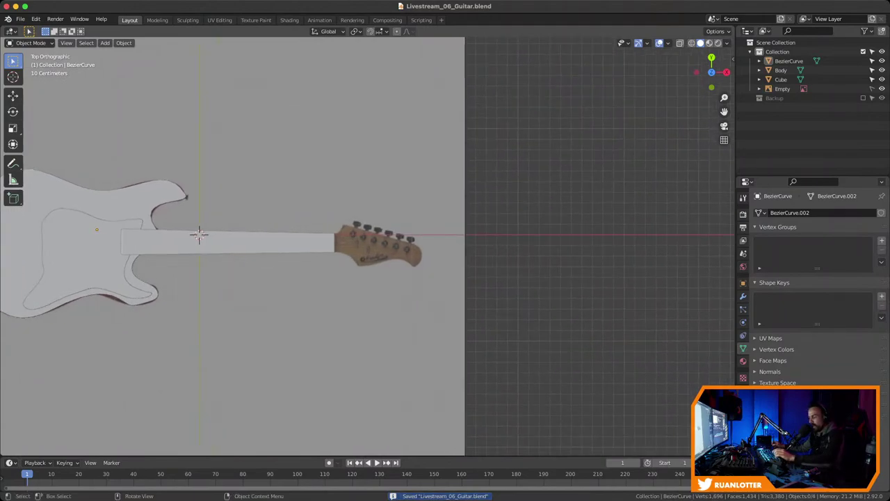
key("shift+a")
mouse_move(324, 289)
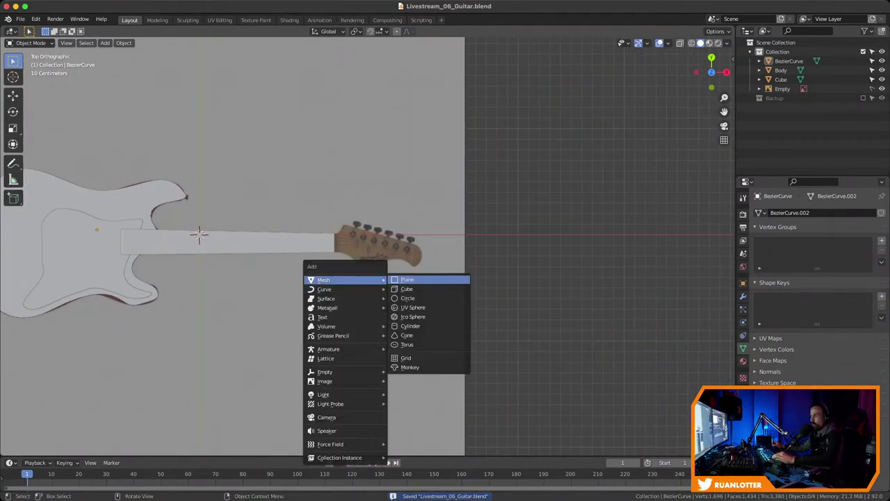
left_click(408, 288)
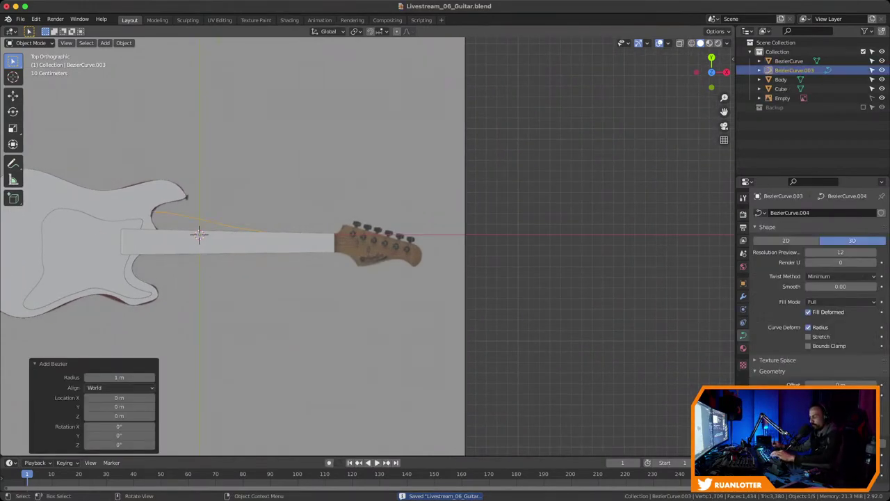
key("g")
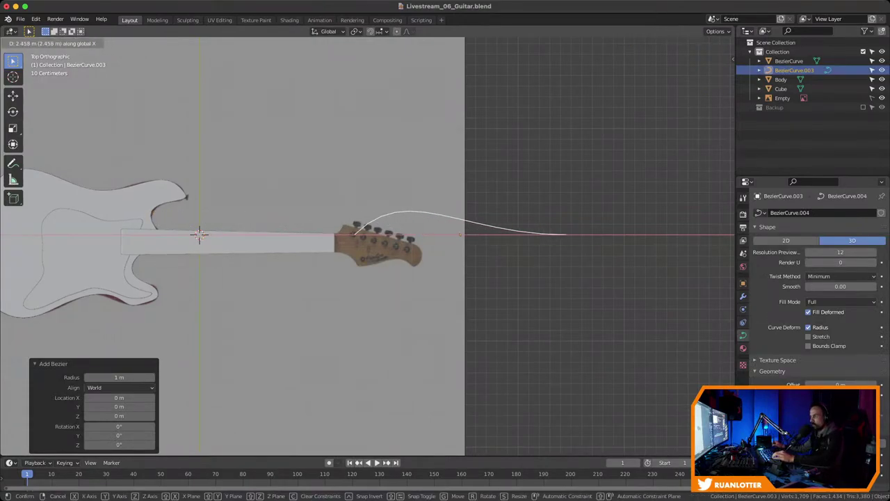
left_click(200, 234)
In Edit Mode, move the curve's far end point about -0.99 m in X and -0.1 m in Y, just past the headstock tip
key("Tab")
scroll(118, 229, "up", 2)
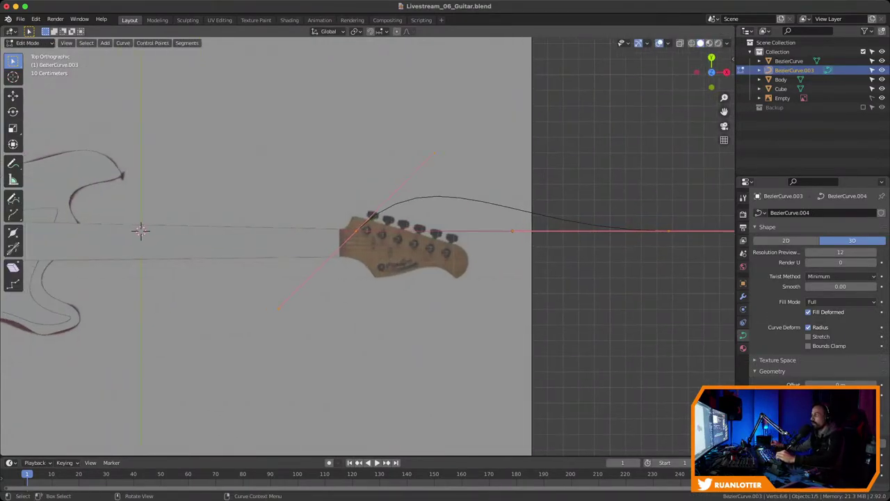
key("g")
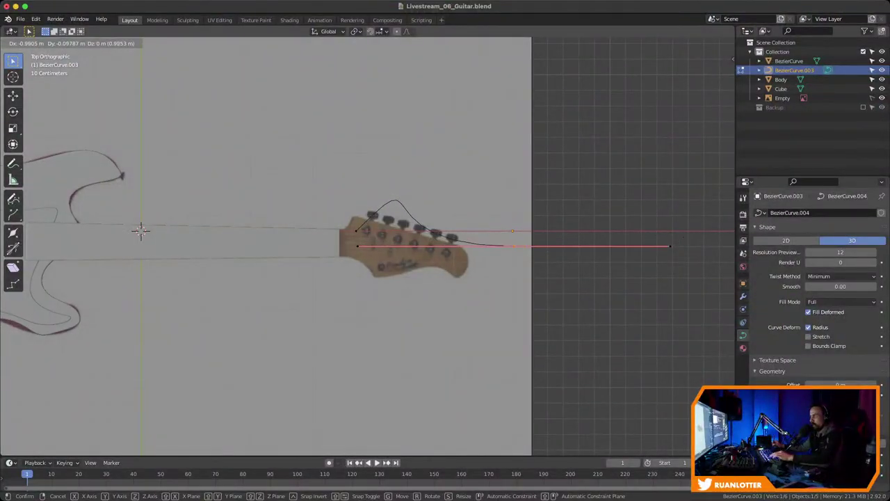
left_click(514, 244)
Move the curve's start point by -0.088969 m in X and 0.017794 m in Y to the headstock's upper neck corner, and shorten its handles
key("b")
left_click_drag(339, 216, 376, 258)
key("g")
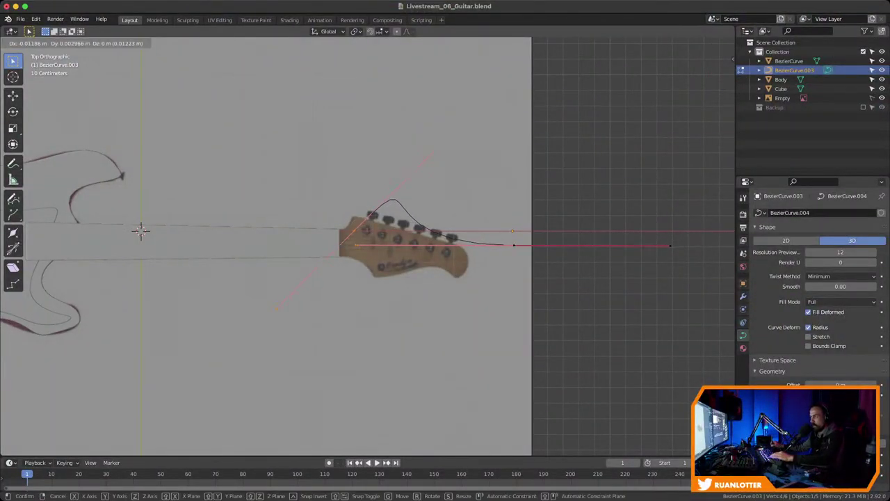
left_click(362, 256)
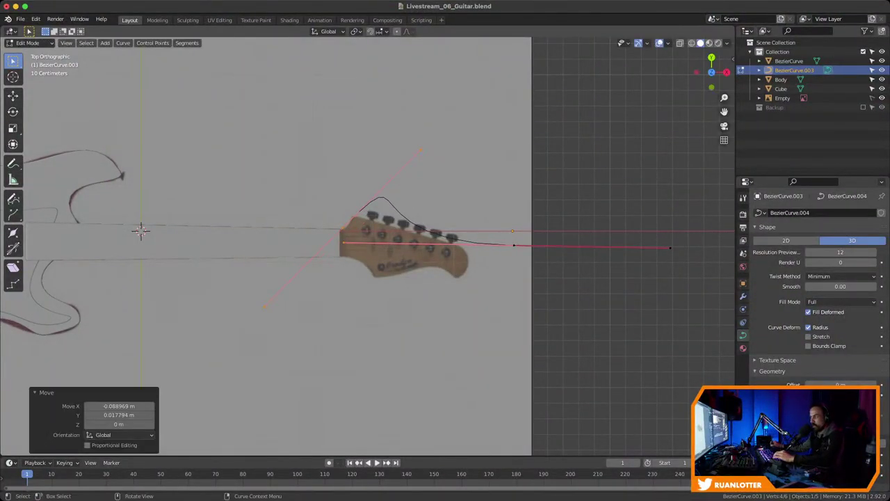
key("s")
left_click(429, 211)
Rotate the curve's far end point 51.3° to slope down toward the headstock tip and reposition it just past the tip
scroll(438, 223, "up", 3)
left_click(557, 258)
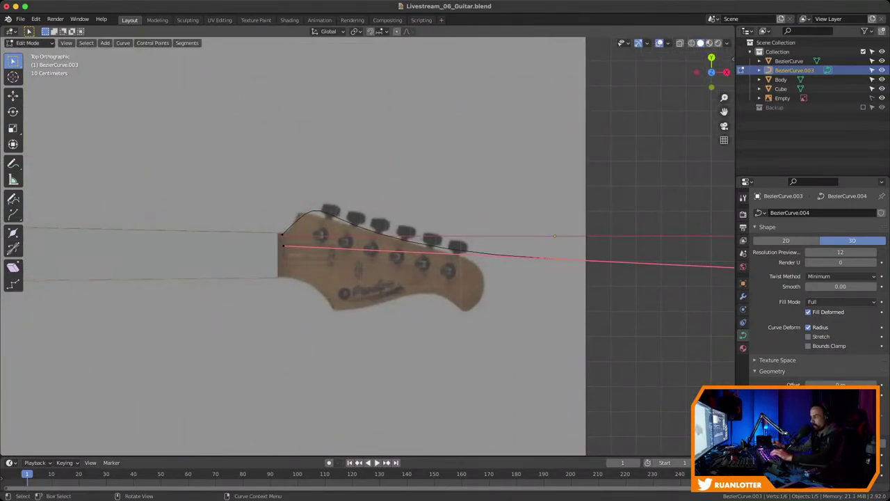
key("g")
key("Return")
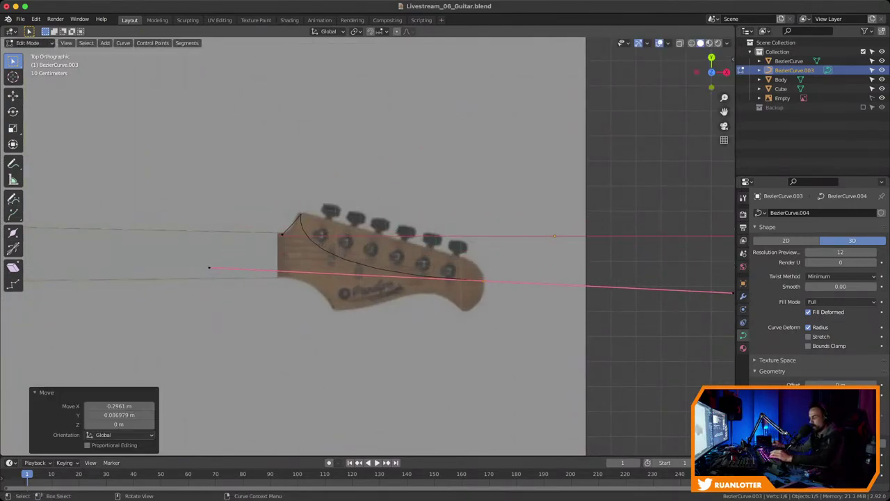
key("r")
key("Return")
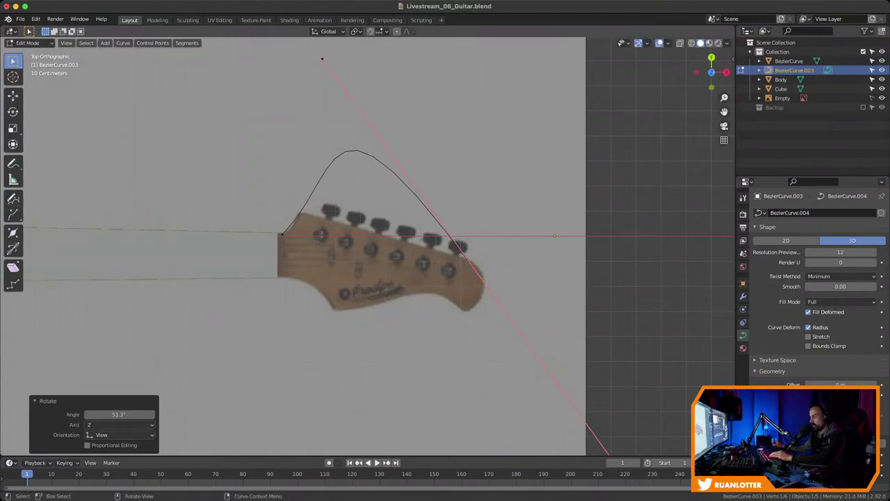
key("g")
key("Return")
Rotate the curve's start point 20.4° and move it -0.02961 m in X and 0.003701 m in Y onto the upper neck corner
left_click(282, 235)
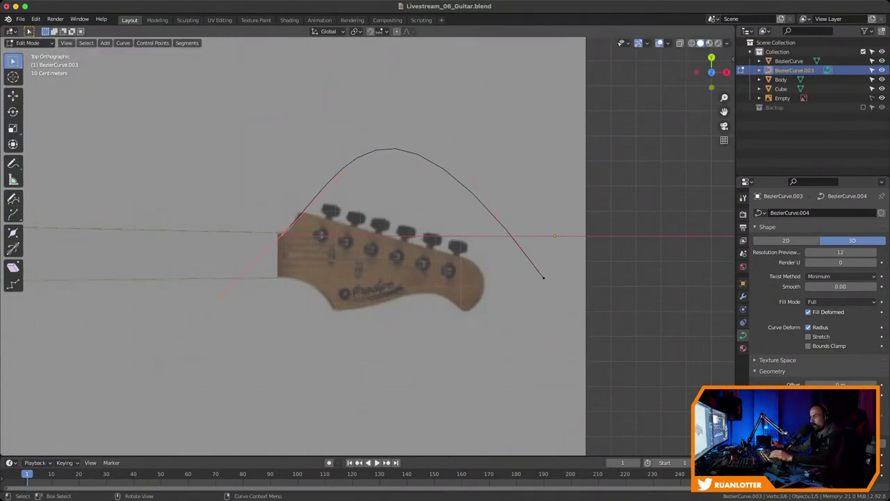
key("r")
key("Return")
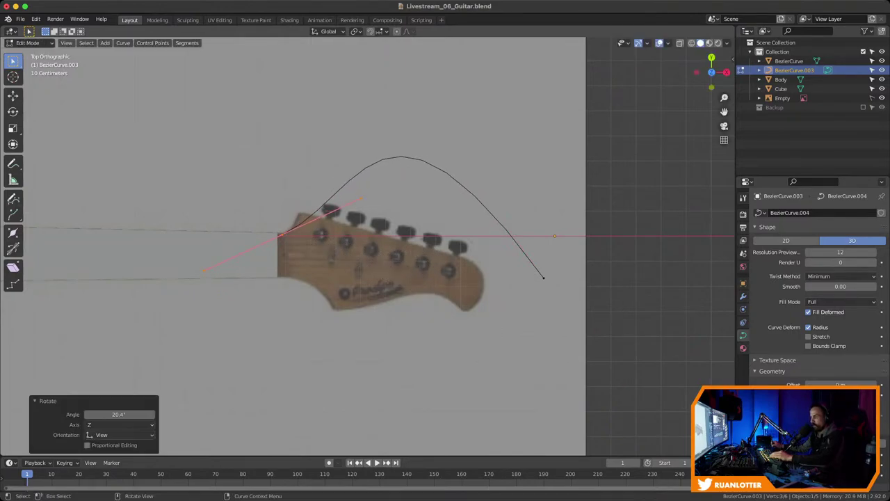
key("g")
key("Return")
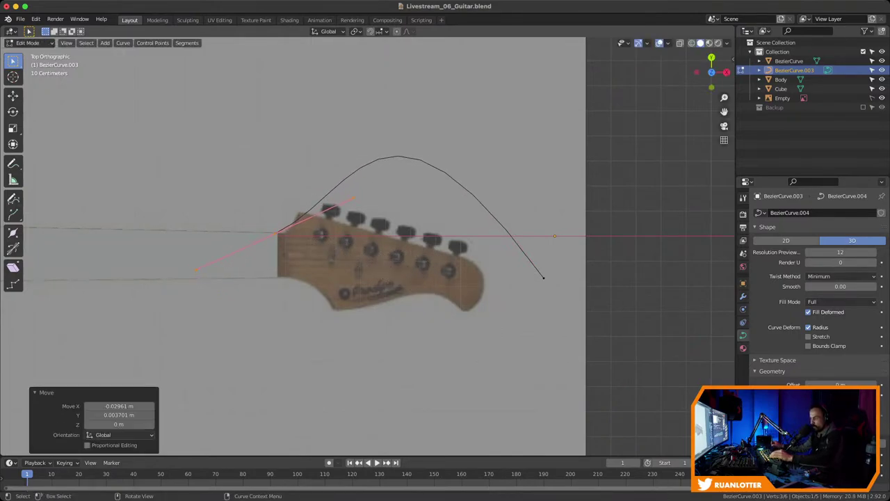
Scale the start point's handles down to about 0.4 and rotate them 39.5° so the curve leaves the neck smoothly
key("s")
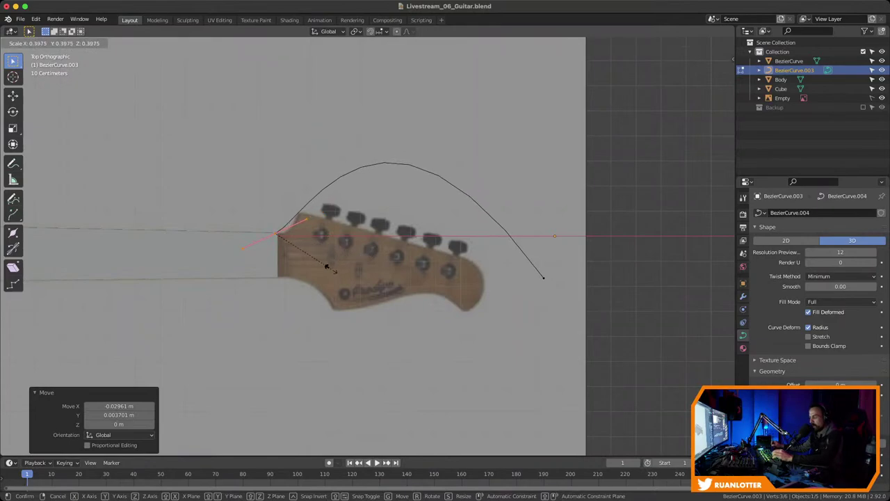
key("Return")
key("r")
key("Return")
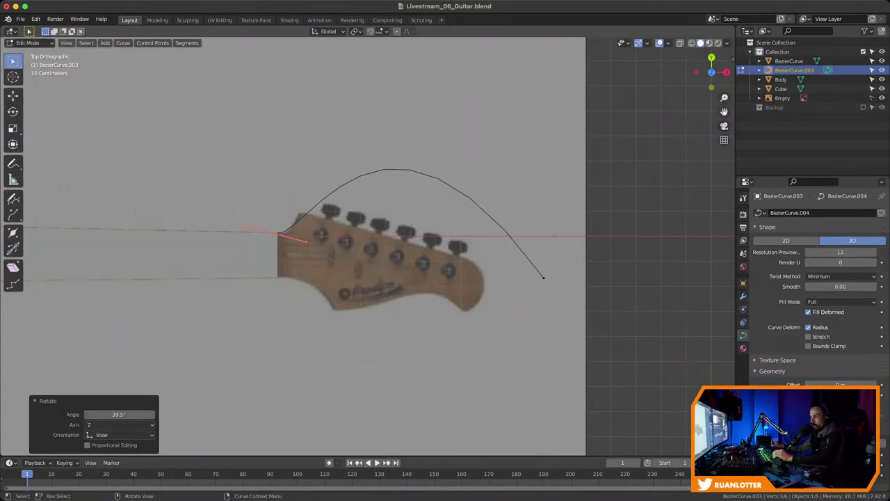
key("s")
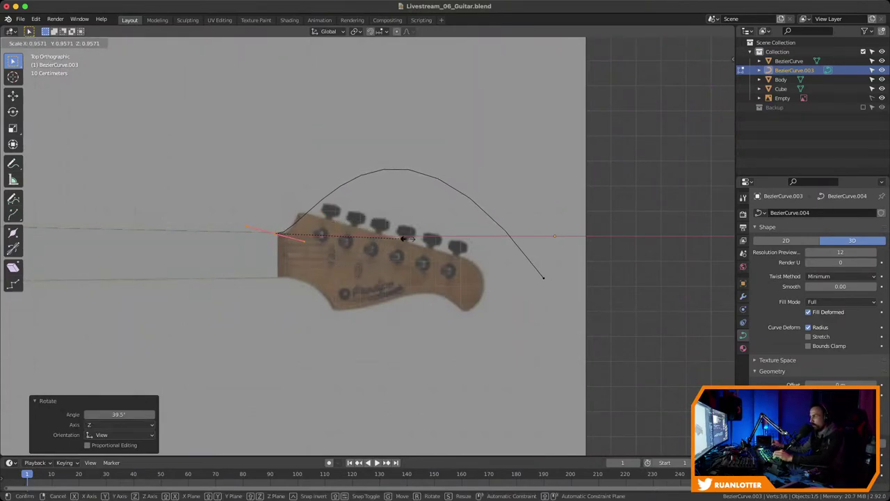
key("Return")
Move the far end point -0.23688 m in X and 0.027759 m in Y to the headstock tip and shorten its handles
left_click(543, 277)
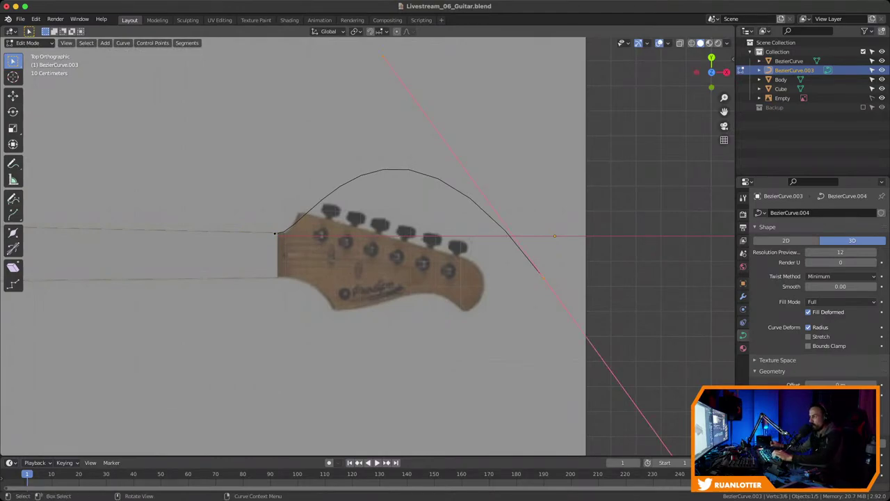
key("g")
key("Return")
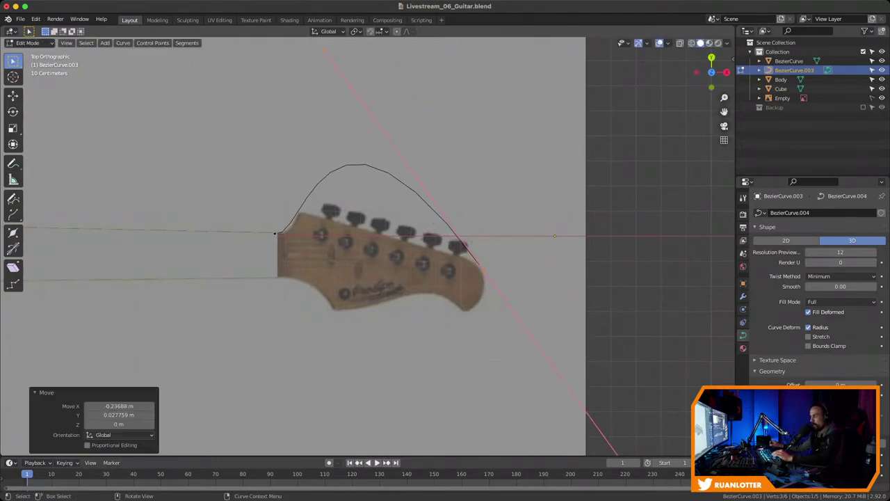
key("s")
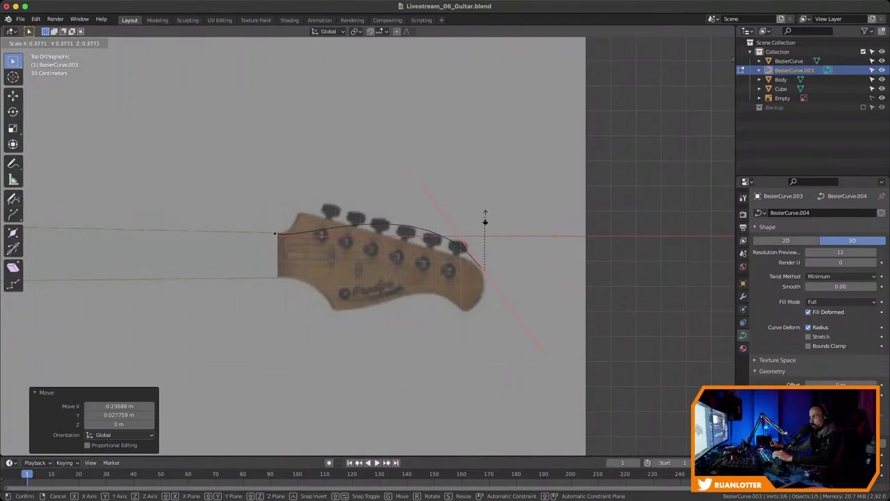
left_click(505, 230)
Align the end point's handles with the headstock's upper slope and move the point -0.027759 m in X and 0.037012 m in Y
left_click(432, 199)
key("g")
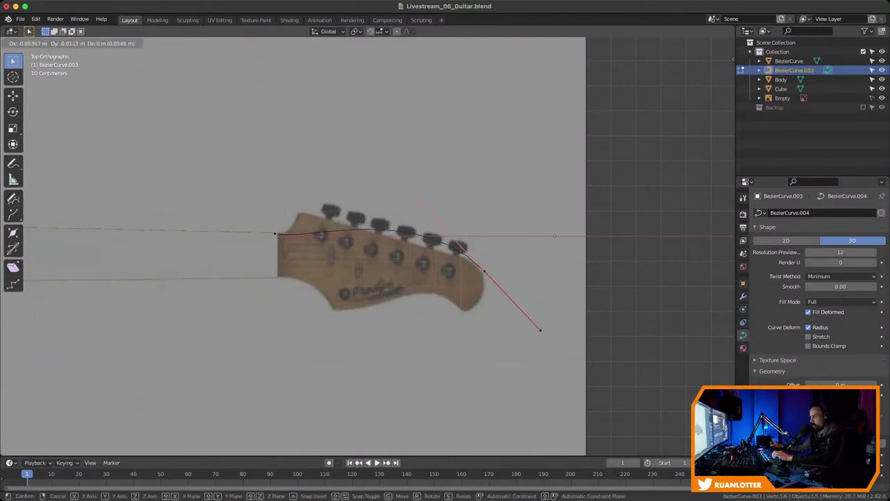
left_click_drag(540, 330, 559, 303)
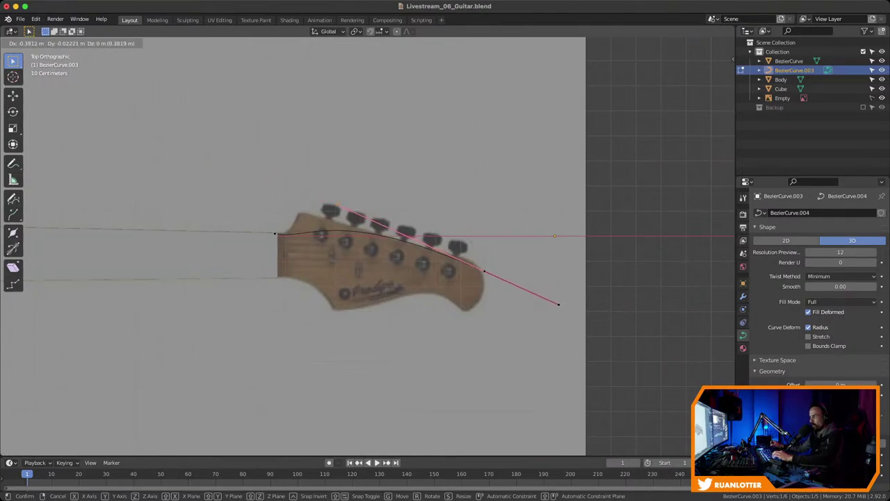
left_click(337, 205)
left_click(485, 271)
key("g")
left_click(478, 262)
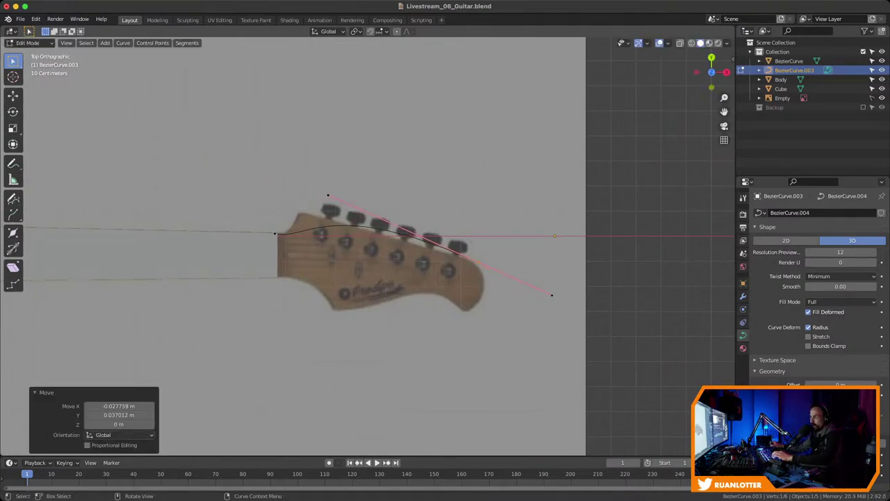
Subdivide the curve segment between the start and end points with one cut
left_click(275, 234, "shift")
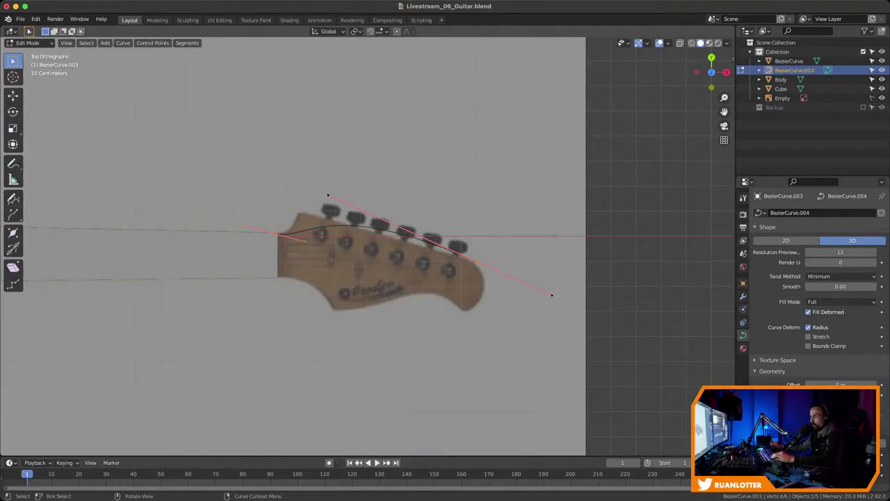
right_click(274, 235)
left_click(248, 235)
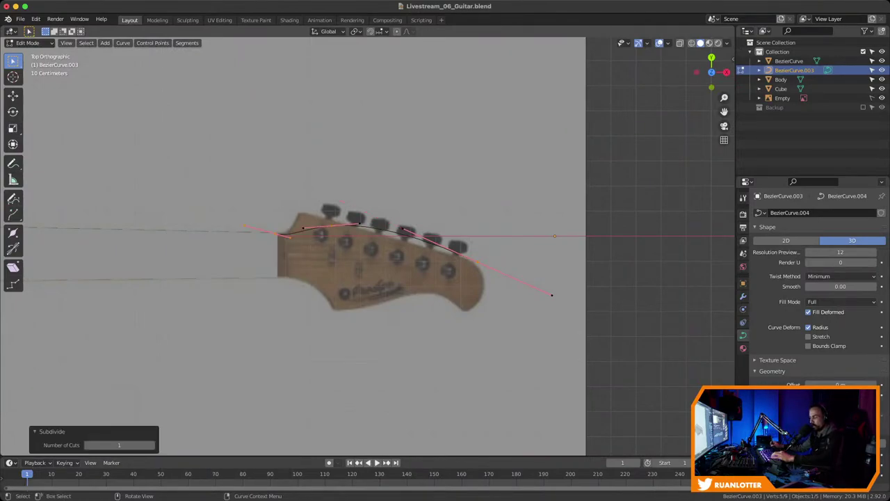
Move the new middle point to the headstock's upper corner and rotate it 26.4° to follow the tuner edge
left_click(331, 226)
key("g")
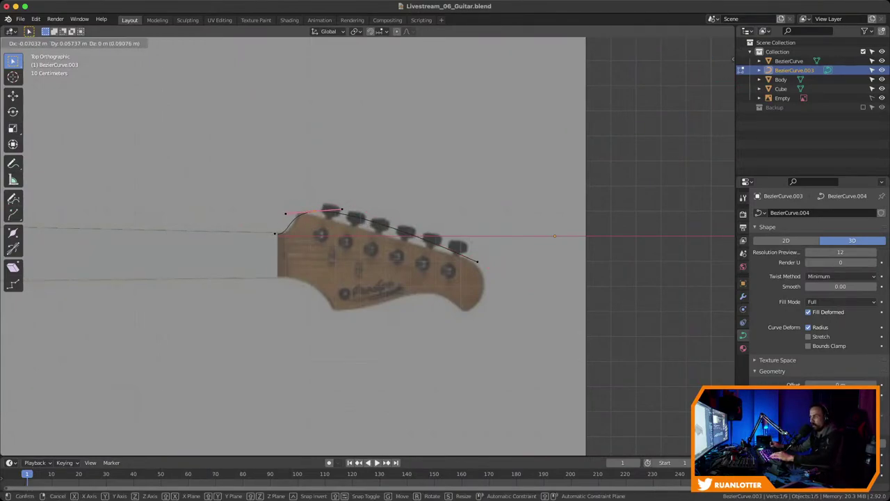
left_click(358, 177)
key("r")
left_click(365, 203)
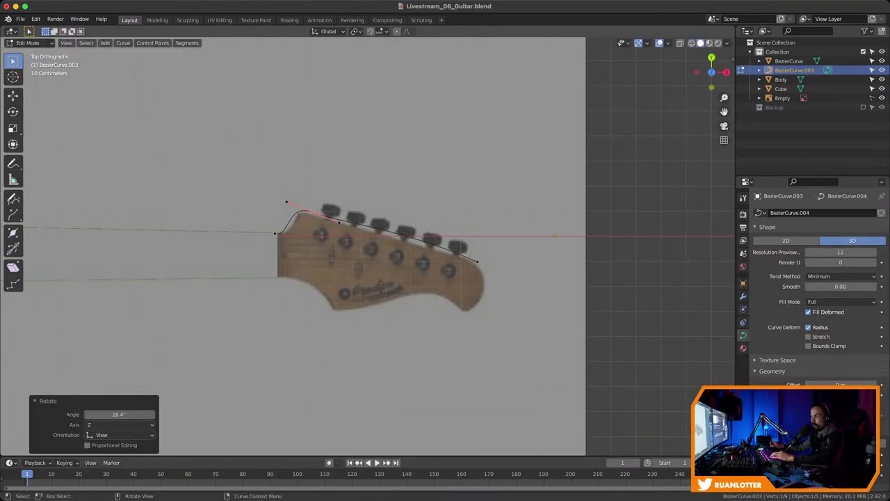
Shorten the corner point's handle on the neck side to about half and reposition the point to tighten the upper corner
key("s")
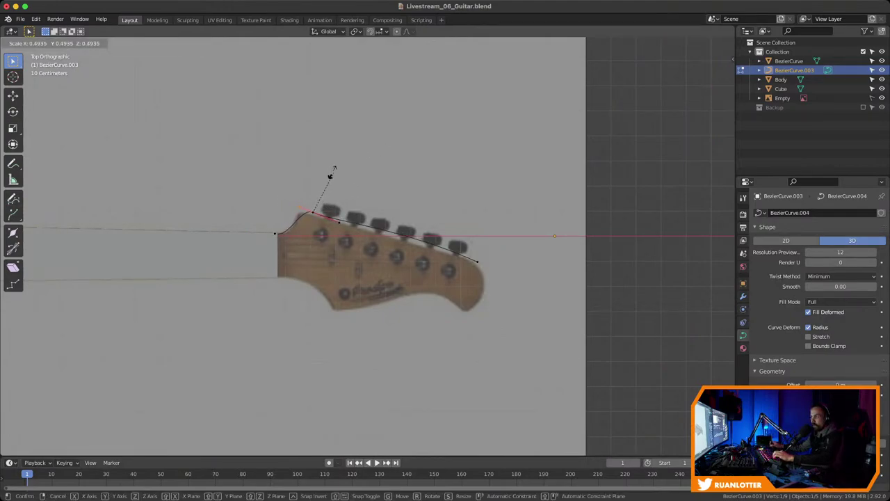
left_click(330, 177)
left_click(313, 212)
key("g")
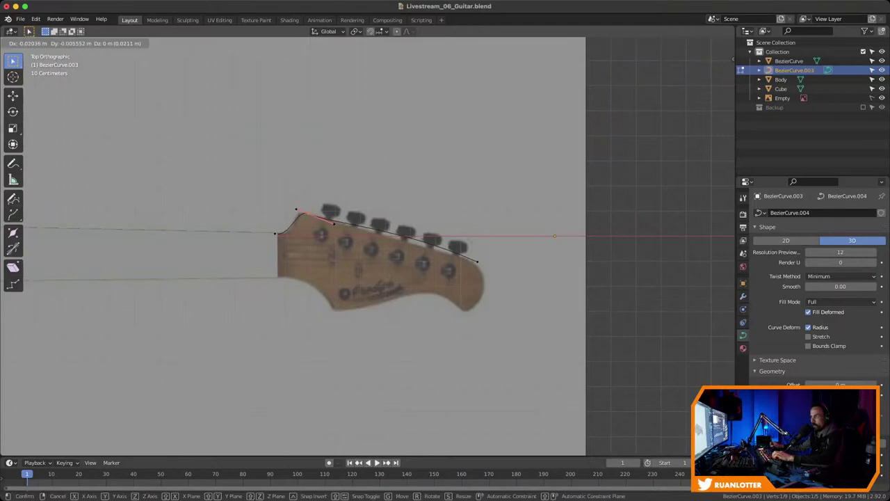
left_click(304, 212)
Hide the neck object Cube, keeping Body visible, to uncover the reference image where the neck meets the headstock
middle_click_drag(304, 212, 304, 171, "ctrl")
middle_click_drag(304, 171, 461, 180, "shift")
scroll(391, 177, "up", 3)
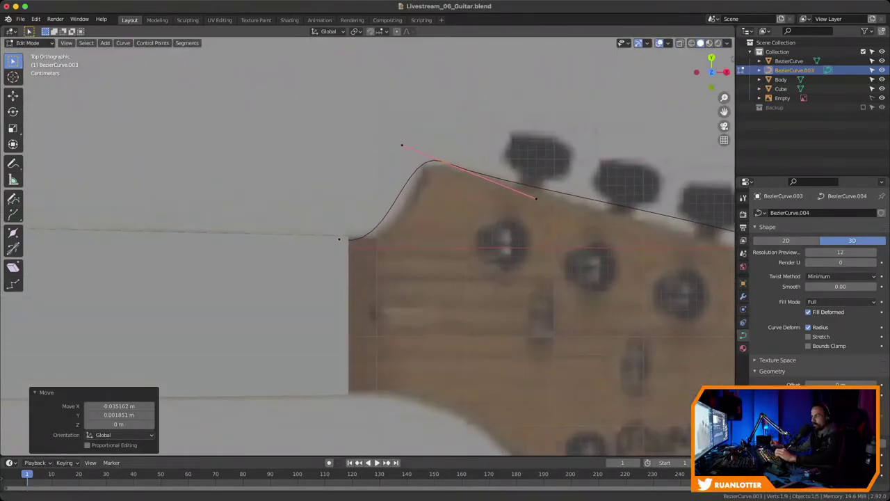
left_click(321, 277)
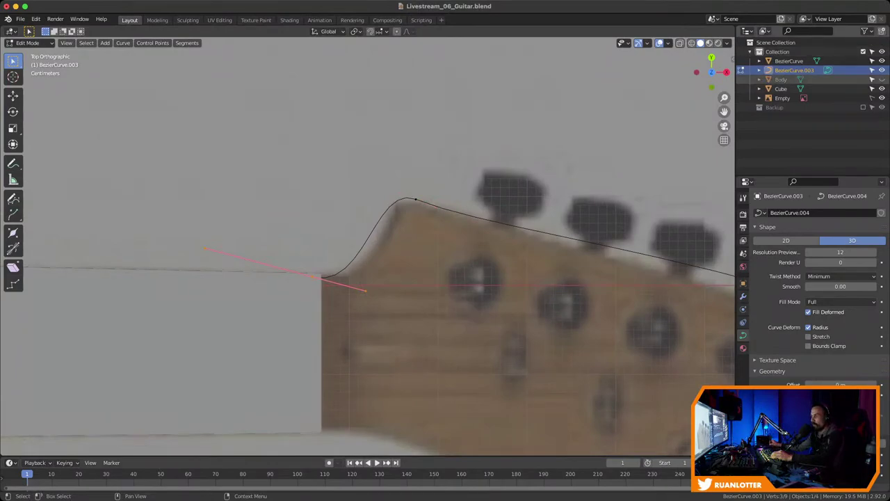
left_click(882, 79)
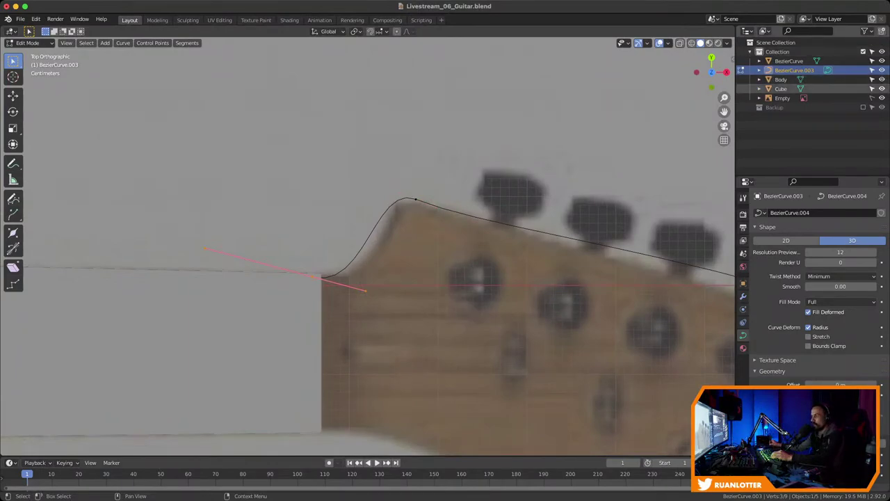
left_click(882, 88)
Refit the start point to the neck edge and move its headstock-side handle 0.025549 m in X and -0.004693 m in Y
left_click_drag(306, 272, 389, 295)
key("g")
left_click(316, 276)
key("g")
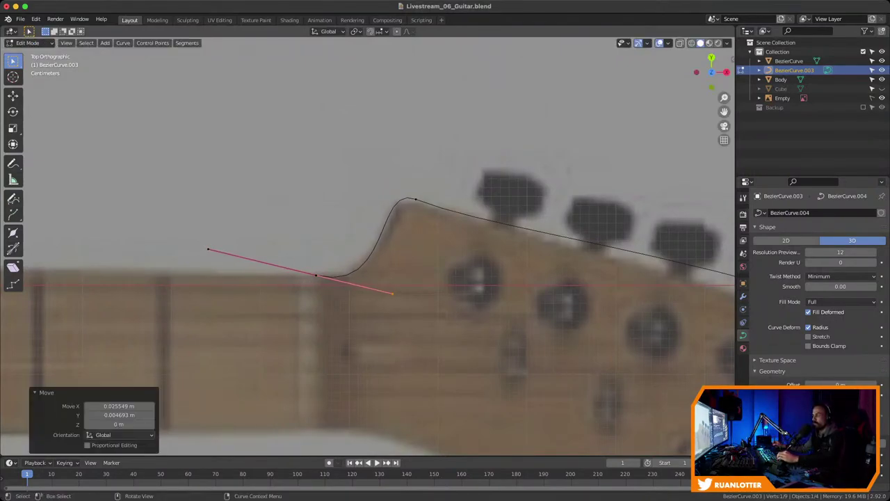
Adjust the upper corner point's handle on the tuner side to follow the headstock's straight upper edge
scroll(389, 295, "down", 1)
middle_click_drag(390, 294, 111, 255, "shift")
scroll(110, 256, "down", 1)
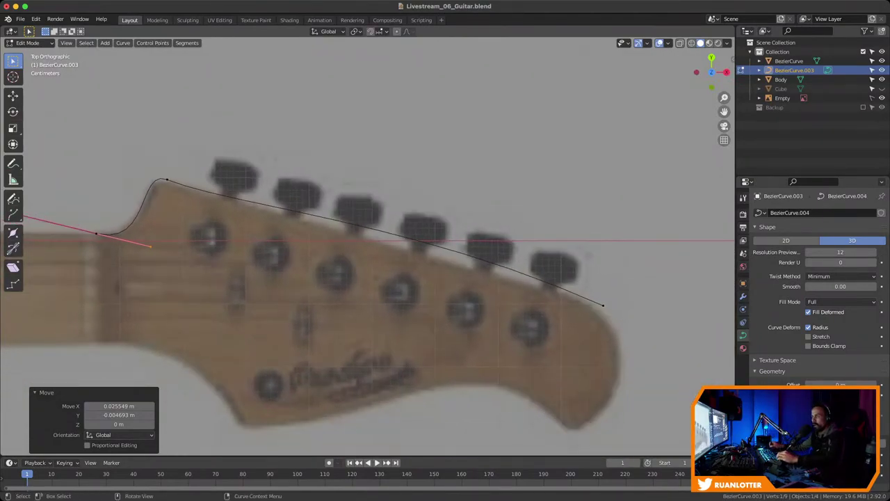
left_click(166, 180)
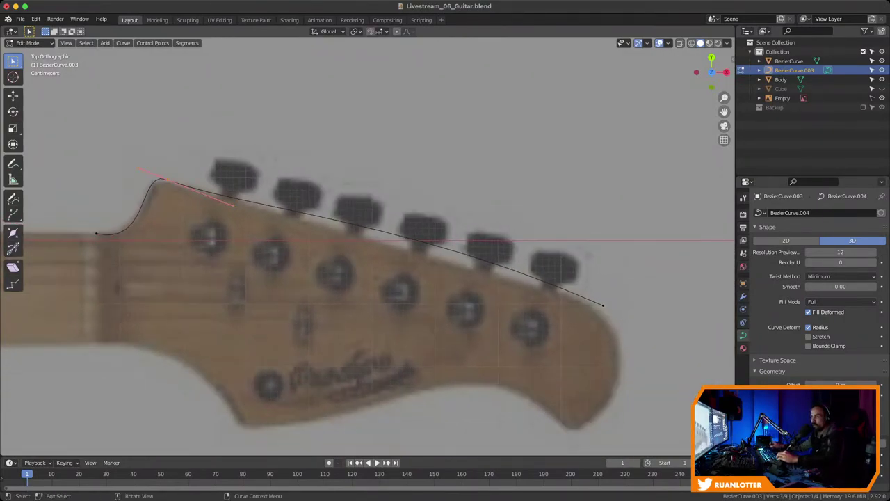
left_click_drag(233, 205, 241, 202)
Move the end point about -0.068 m in X and 0.021 m in Y along the upper edge and shorten its handles
left_click(603, 306)
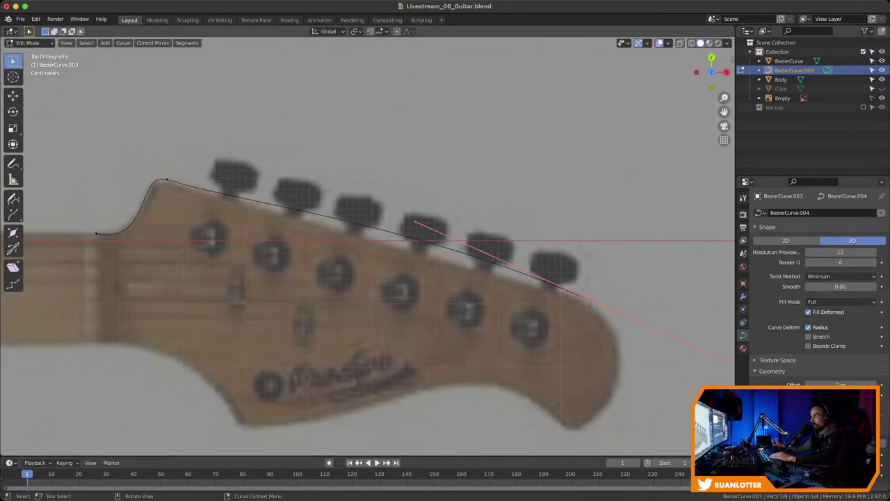
key("g")
left_click(561, 293)
key("s")
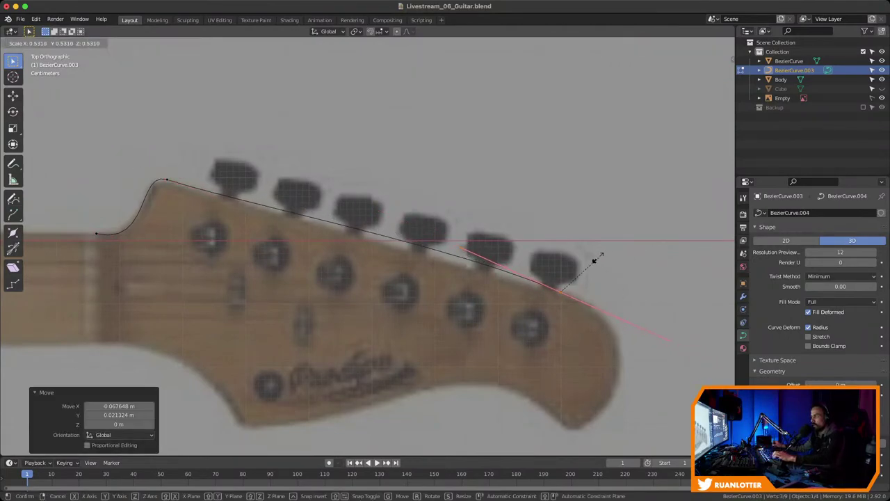
left_click(591, 260)
Align the end point's handles with the straight upper edge and place the point where the tip's rounding starts
mouse_move(488, 257)
left_mouse_down()
mouse_move(507, 273)
mouse_move(474, 268)
left_mouse_up()
key("g")
left_click_drag(550, 282, 572, 302)
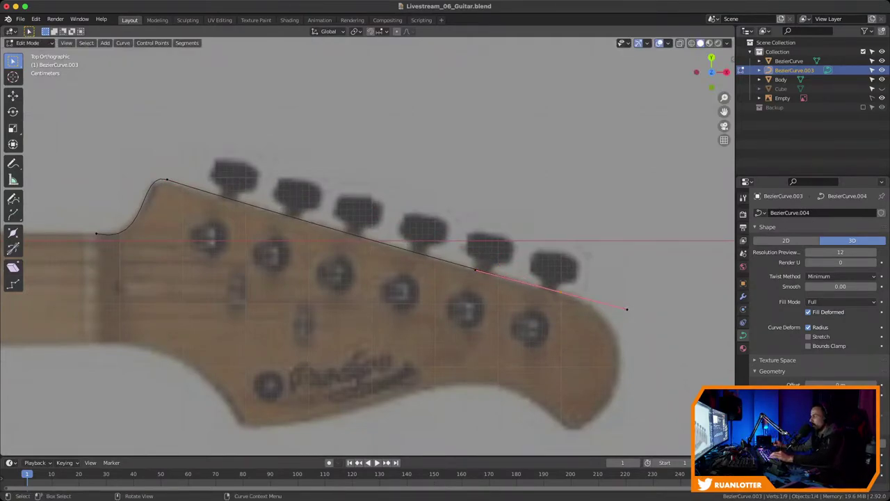
Extrude a curve point 0.025264 m in X and -0.21948 m in Y to the headstock's lower tip and rotate it 130°
middle_click_drag(367, 246, 388, 244, "ctrl")
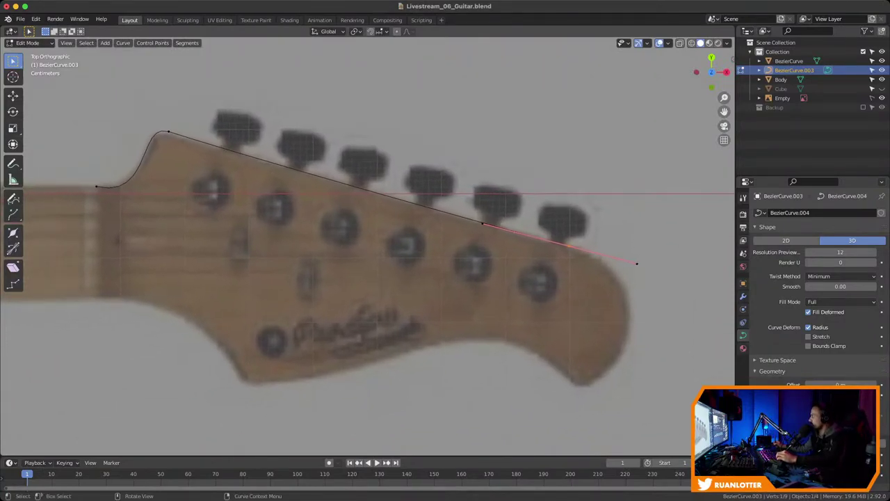
middle_click_drag(367, 246, 367, 268, "ctrl")
mouse_move(367, 246)
middle_mouse_down("shift")
mouse_move(406, 243)
mouse_move(372, 247)
middle_mouse_up("shift")
key("e")
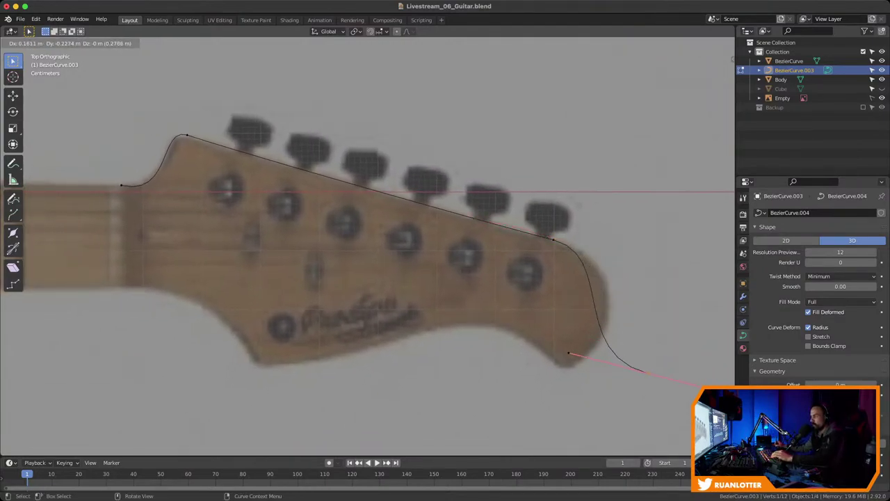
key("Return")
key("r")
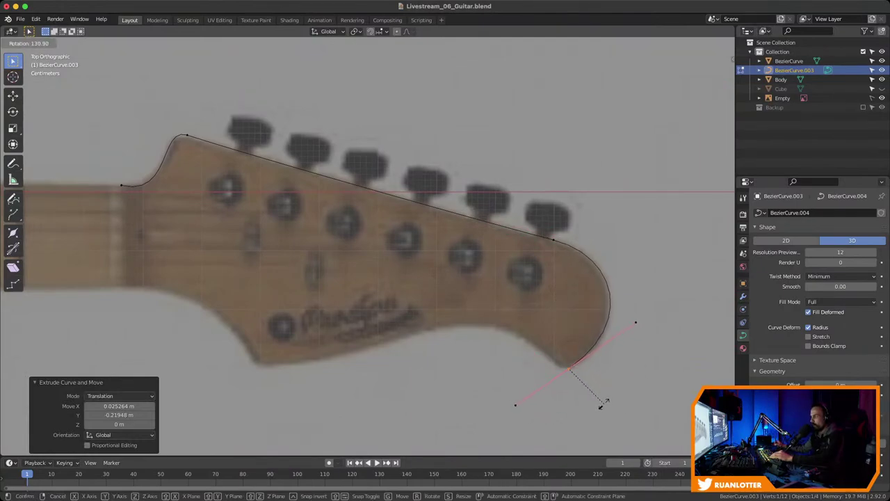
left_click(602, 403)
Extrude a curve point from the lower tip to the edge below the logo and align its handles with that edge
key("g")
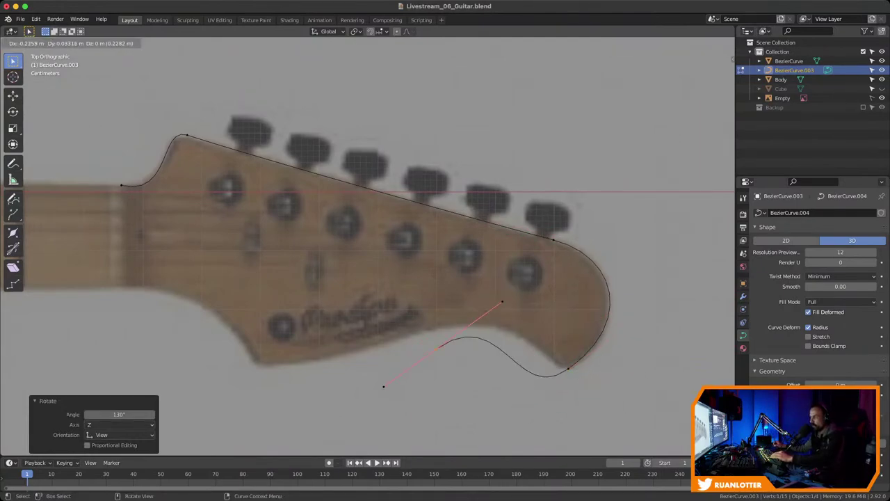
key("ctrl+z")
key("g")
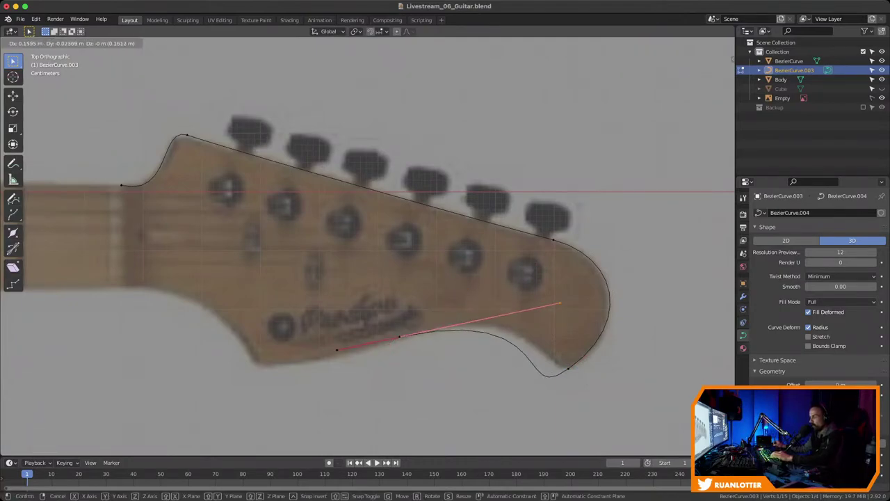
left_click(584, 285)
Move the lower tip point about 0.019 m in X and 0.012 m in Y and shorten its handles to fit the tip
left_click(568, 369)
key("g")
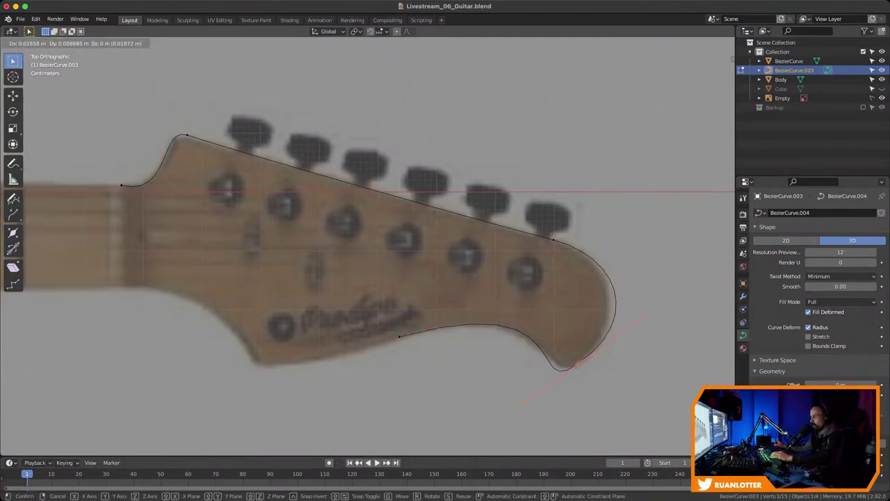
key("Return")
key("s")
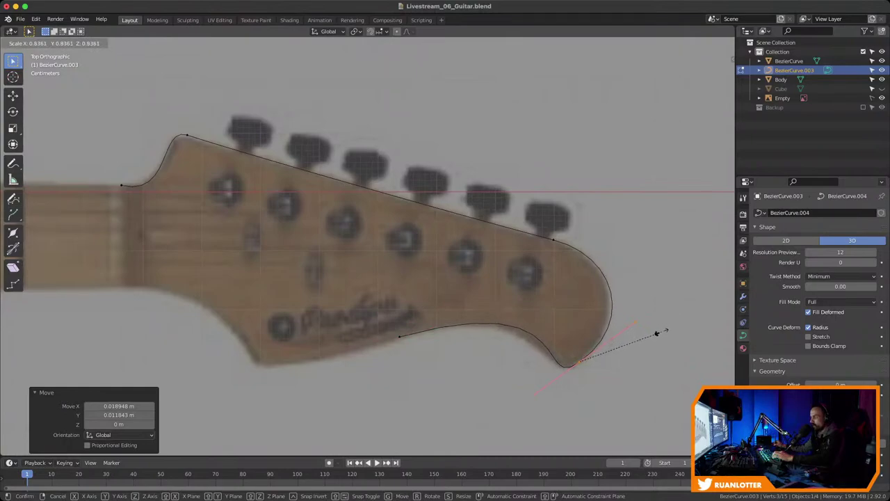
left_click(656, 333)
key("g")
left_click(657, 332)
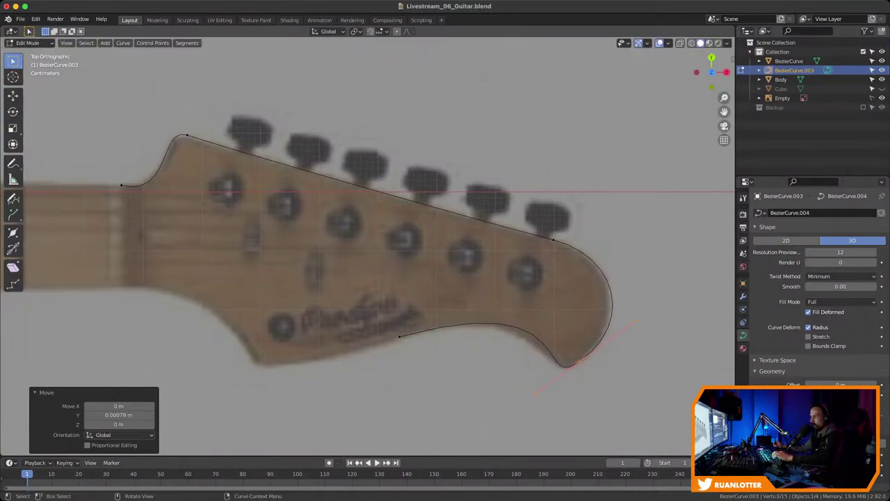
Move the end point below the logo about -0.031 m in X and -0.011 m in Y and rotate its handles along the edge
left_click(400, 336)
key("g")
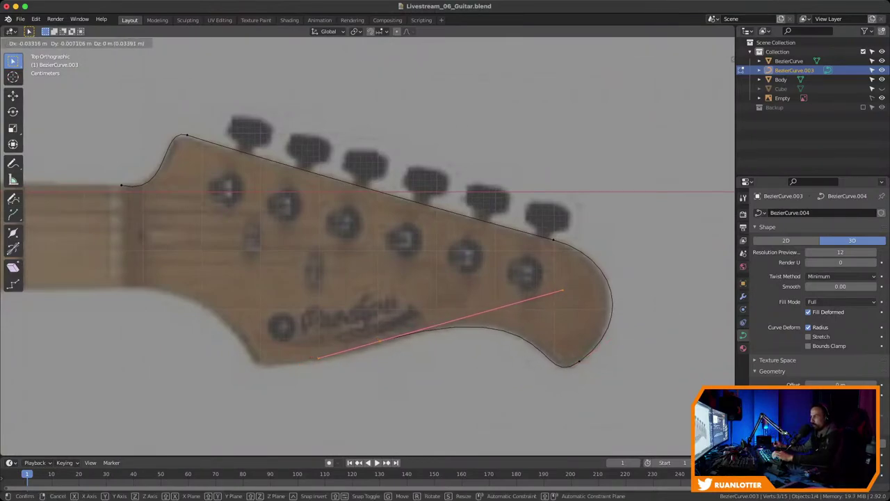
key("Return")
key("r")
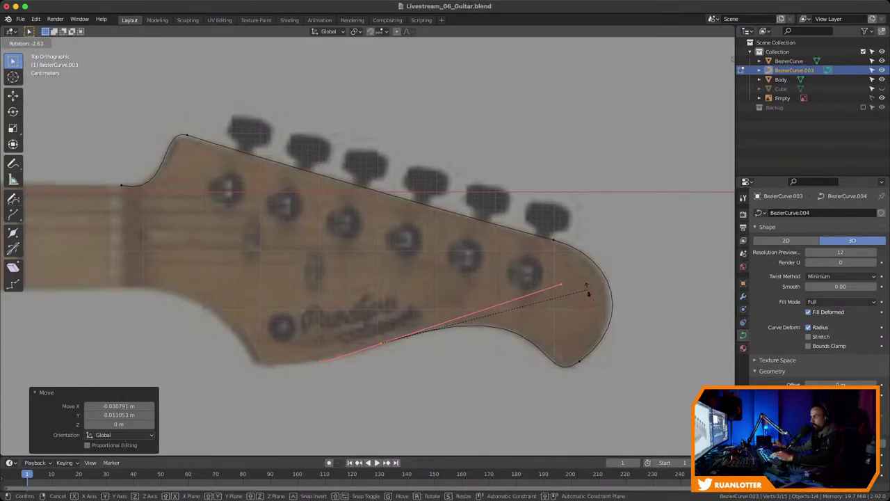
left_click(586, 290)
Extrude the end point to the slope beside the headstock's lower corner and turn its handles along that slope
left_click_drag(373, 334, 389, 368)
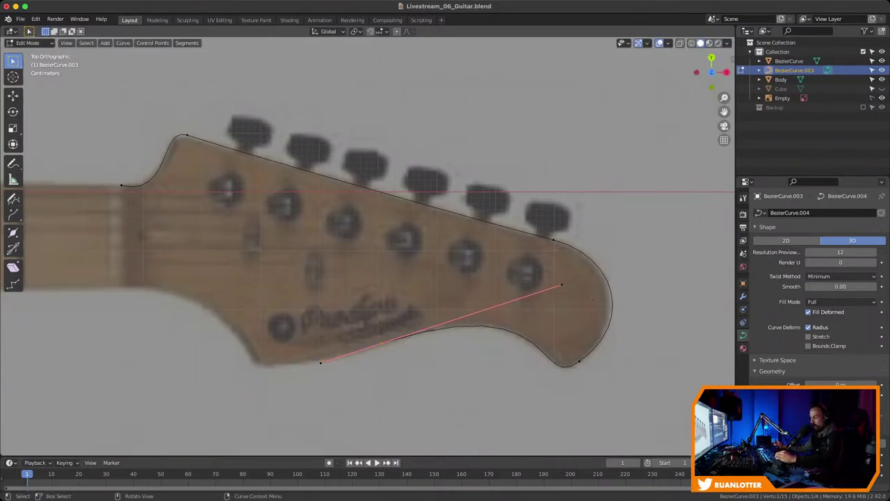
middle_click_drag(390, 368, 390, 379, "ctrl")
middle_click_drag(389, 379, 504, 356, "shift")
key("e")
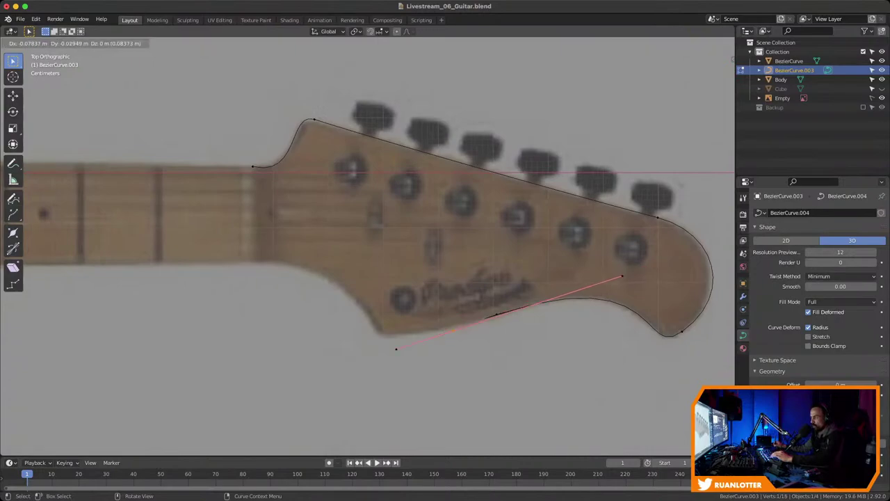
left_click(359, 302)
left_click(528, 247)
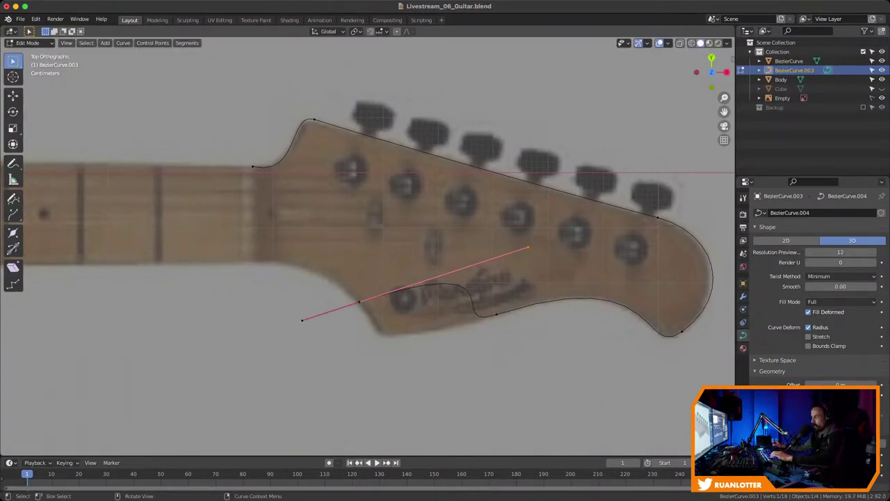
key("g")
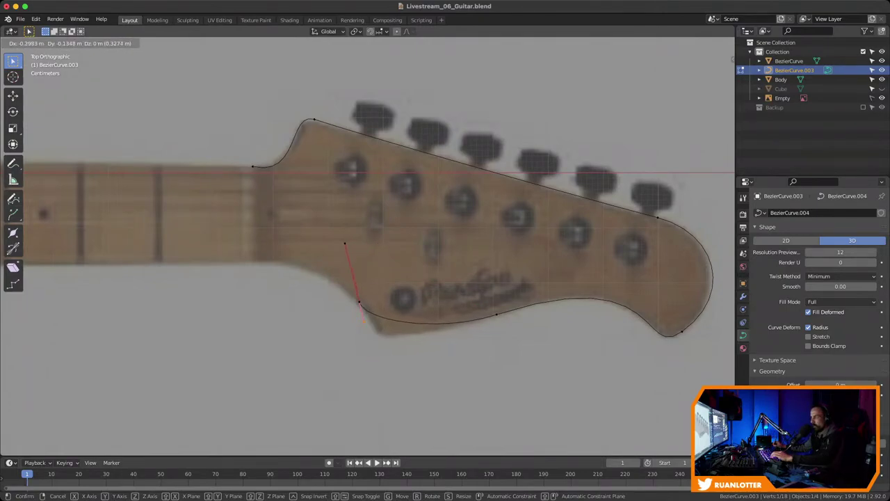
left_click(365, 320)
Move the new point about 0.025 m in X and -0.046 m in Y to the headstock's lower corner
left_click(360, 302)
key("g")
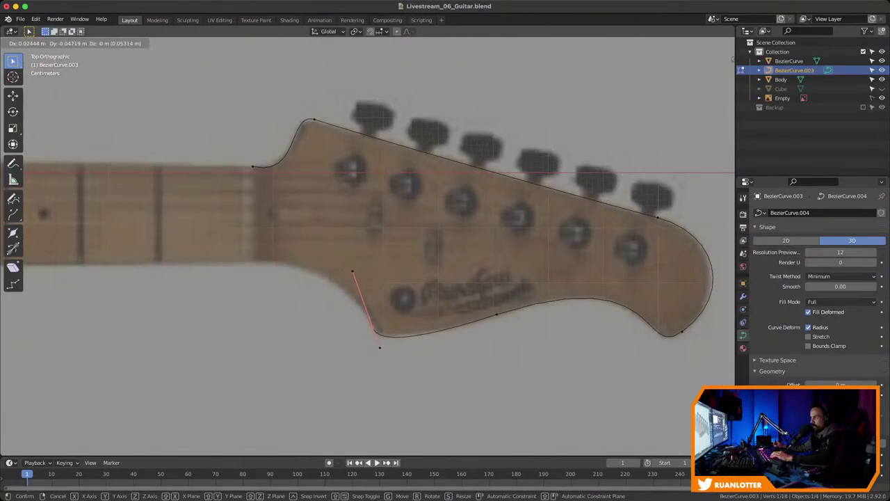
key("Return")
Extrude a point about -0.209 m in X and 0.117 m in Y to the neck's lower edge and rotate it -71.6°
key("g")
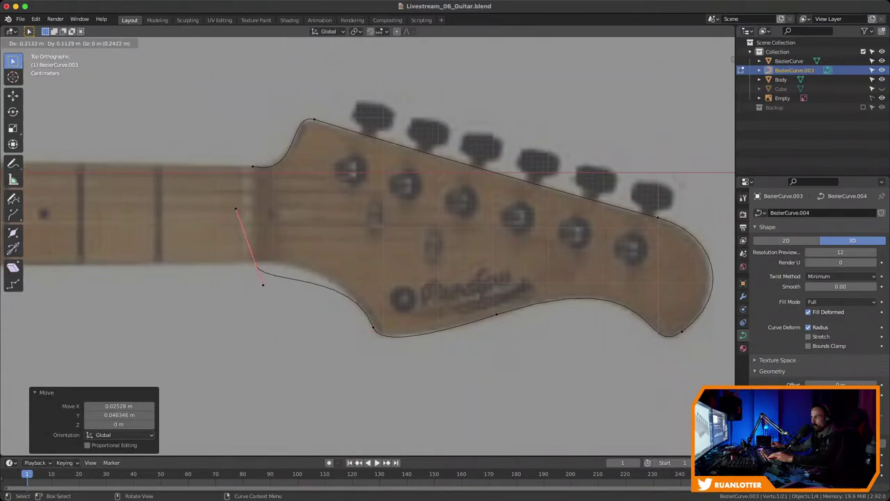
key("Return")
key("r")
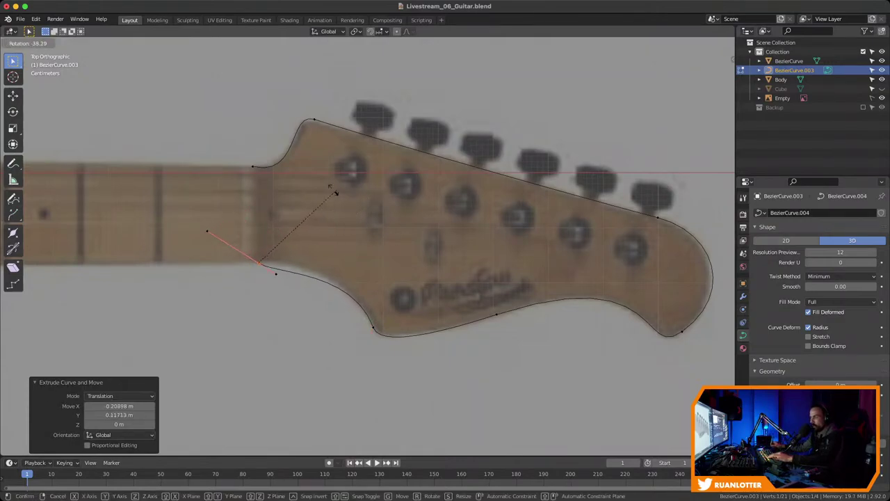
key("Return")
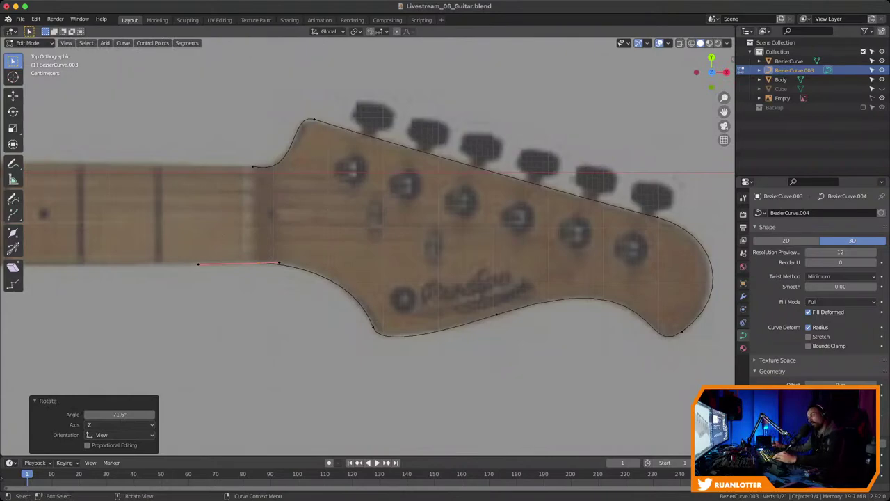
Close the headstock outline across the neck by making the curve cyclic
scroll(212, 197, "up", 2)
key("b")
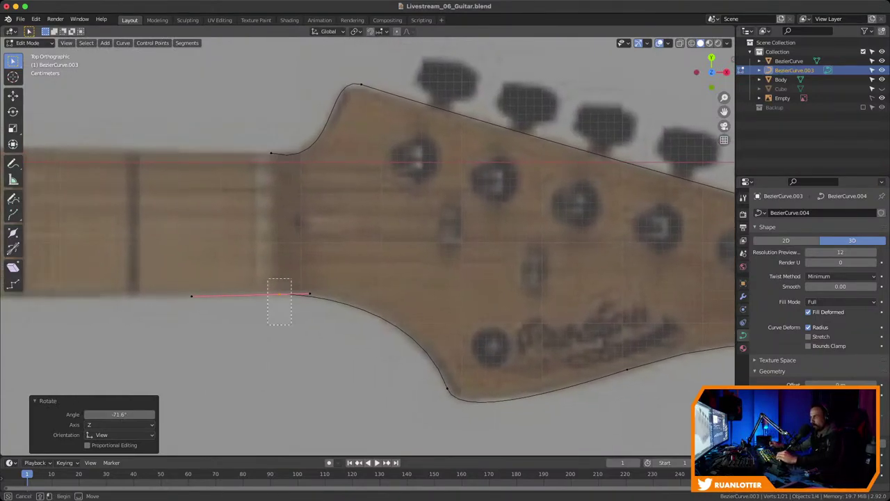
left_click_drag(268, 278, 292, 325)
right_click(254, 299)
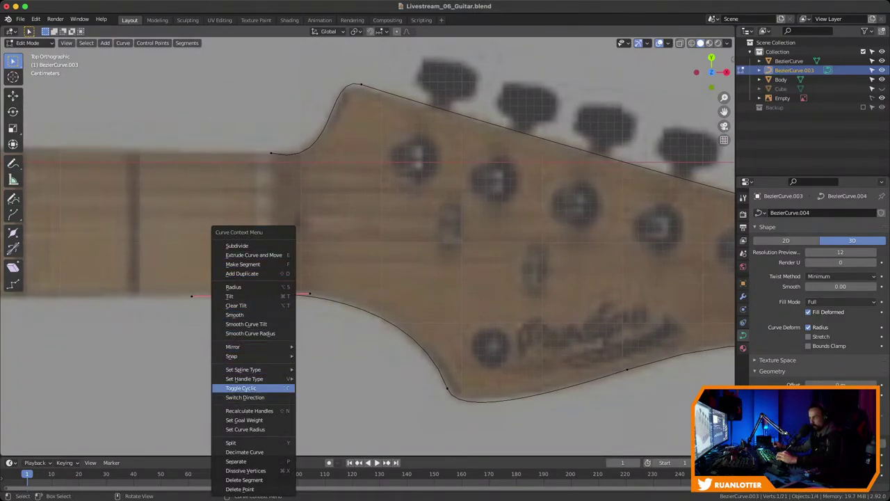
left_click(243, 388)
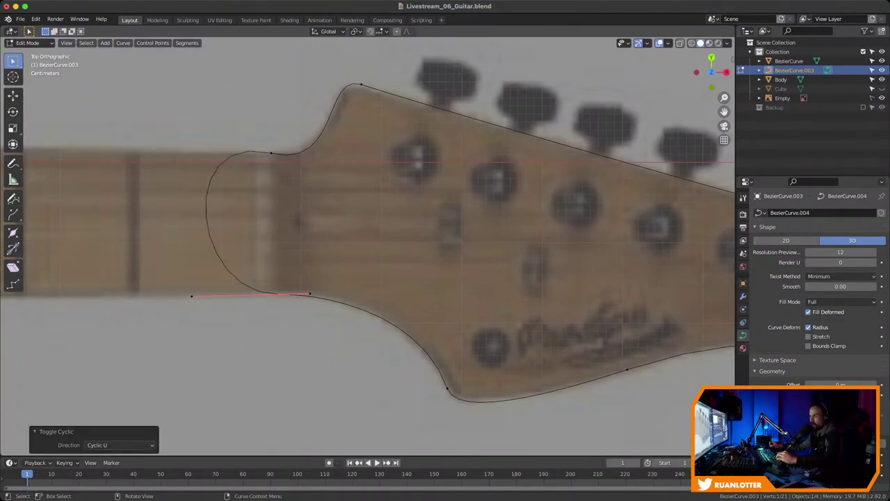
Scale the neck-side handle of the outline's upper neck point to 0
scroll(193, 254, "down", 2)
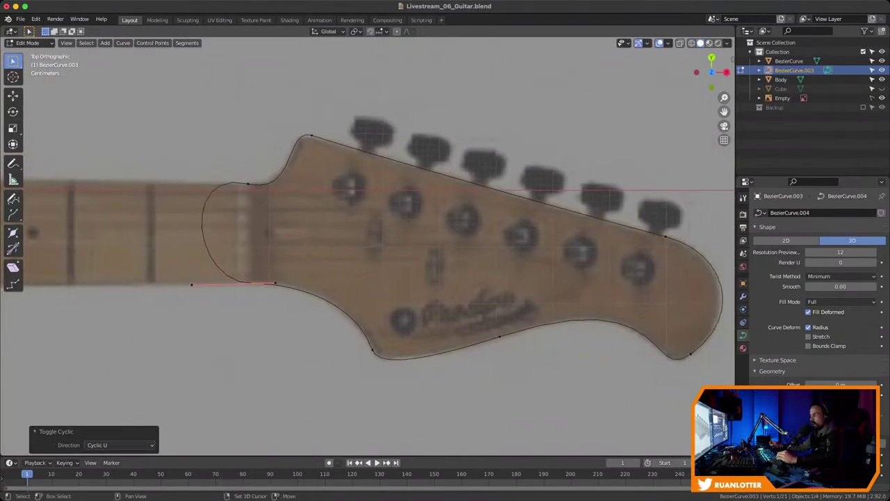
left_click(248, 183)
middle_click_drag(248, 185, 278, 183, "shift")
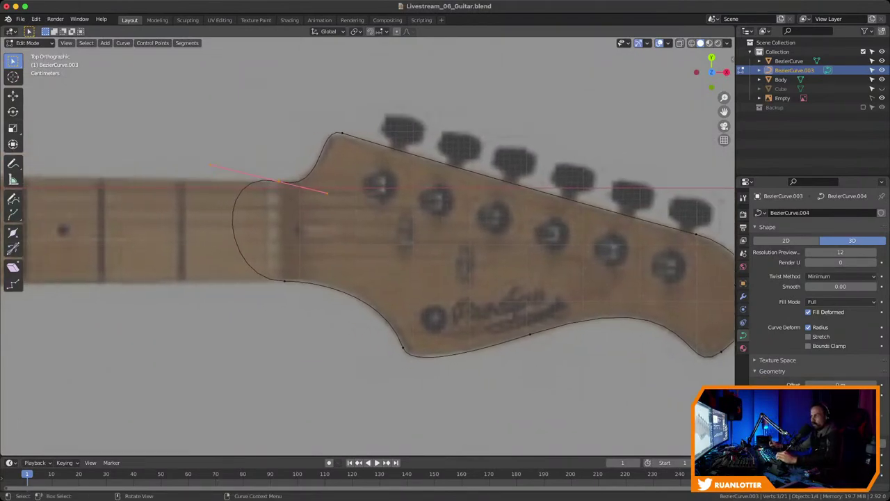
left_click(209, 165)
key("s")
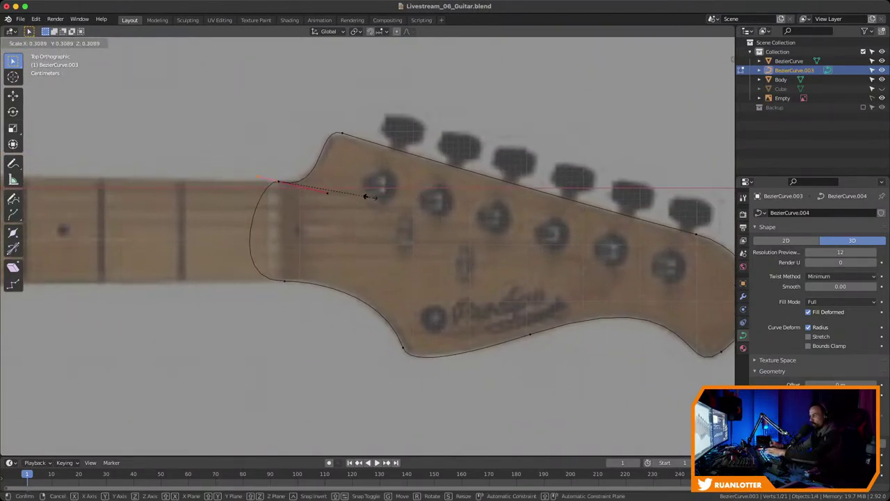
key("0")
key("Return")
Try to scale the lower neck point's neck-side handle to 0, undo it, and try moving the handle instead
left_click(283, 281)
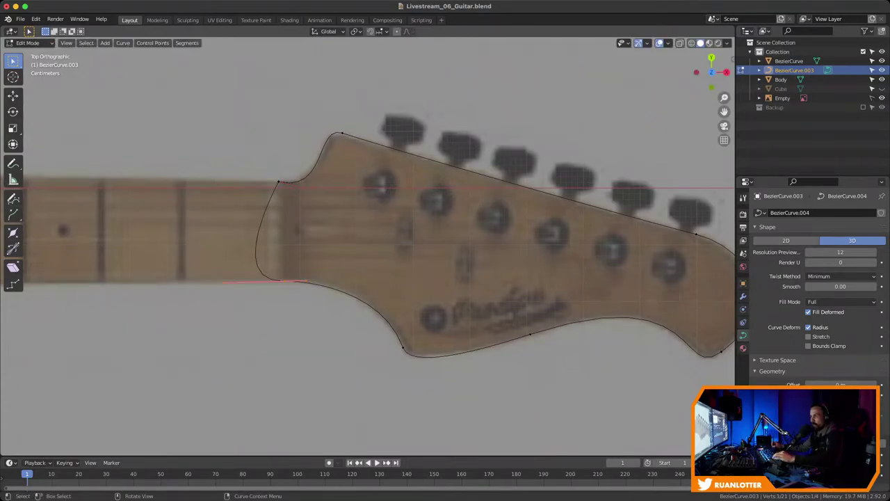
key("s")
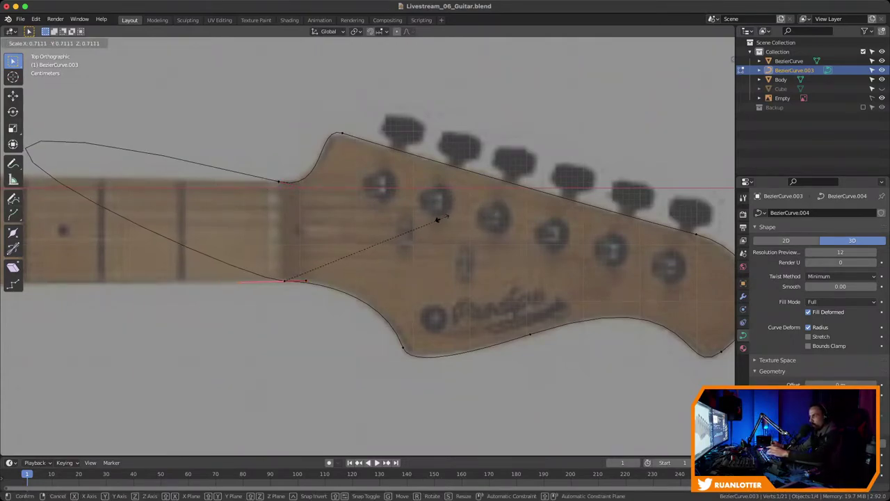
key("0")
key("Return")
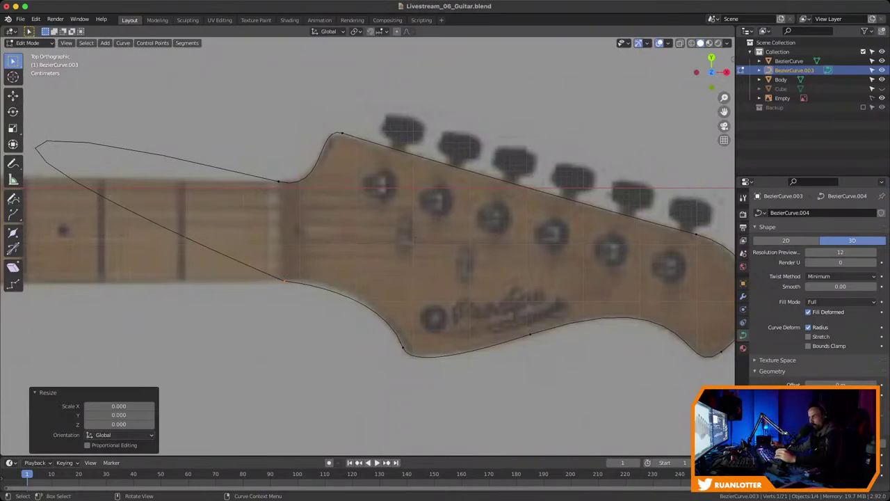
key("ctrl+z")
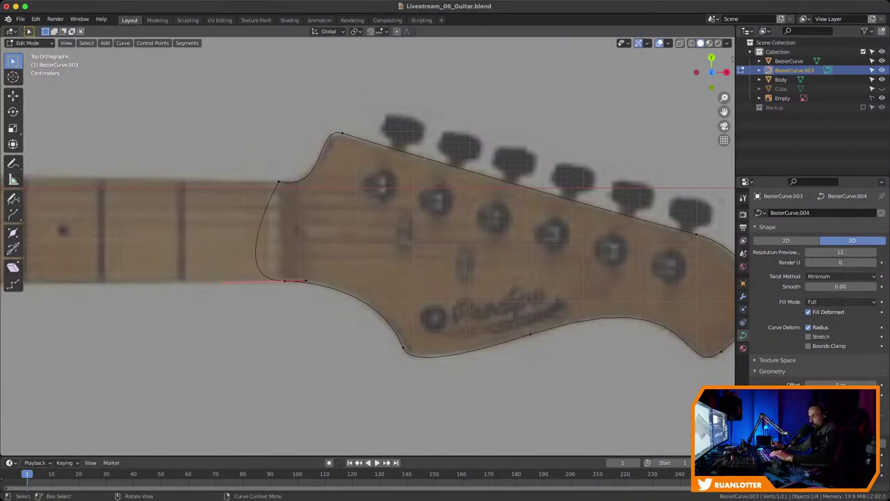
key("g")
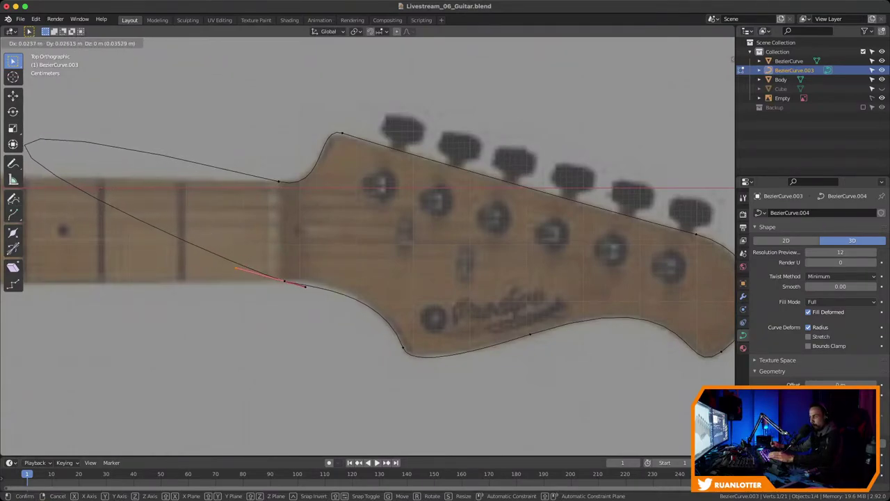
key("Escape")
Shorten the neck-side handles of both neck points, scaling the upper one by 0.137 and again by 0.086
key("s")
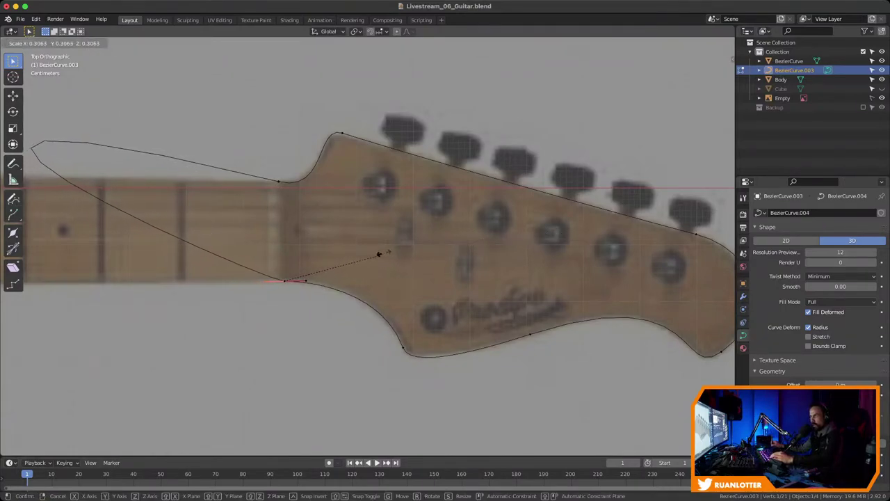
key("Return")
left_click(278, 182)
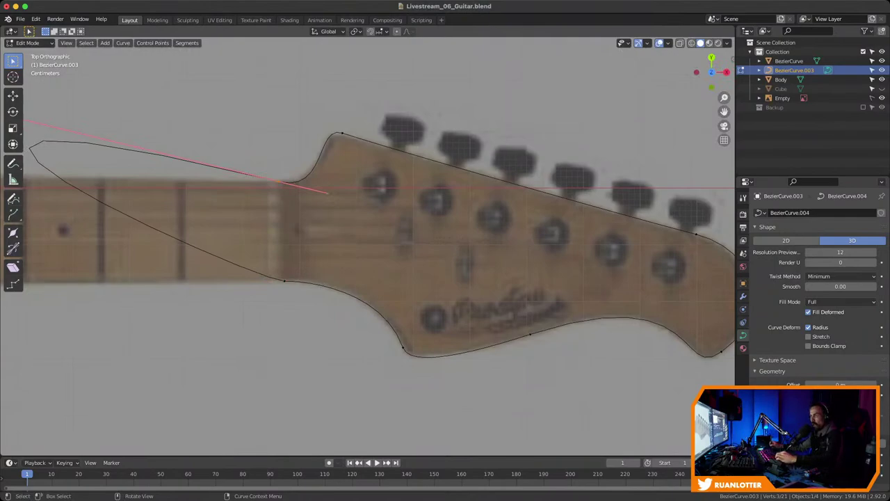
scroll(367, 246, "down", 3)
scroll(368, 247, "up", 1)
scroll(367, 247, "down", 5)
key("KP_5")
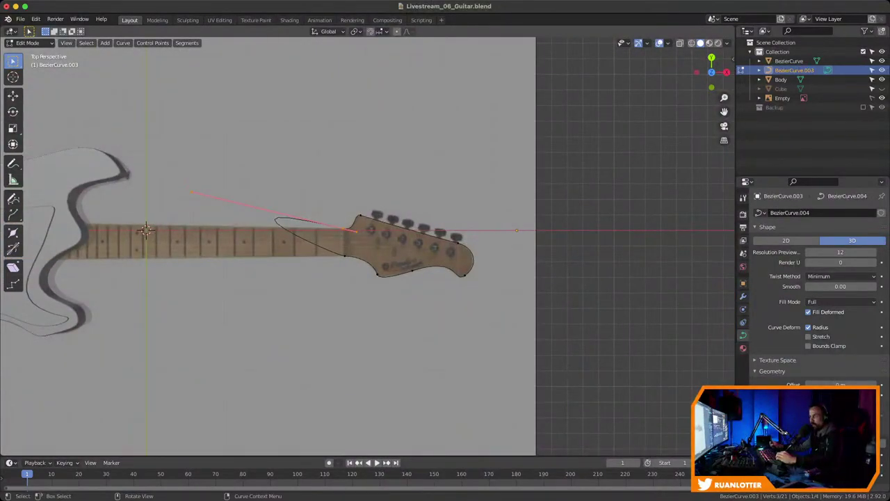
scroll(361, 244, "up", 2)
key("s")
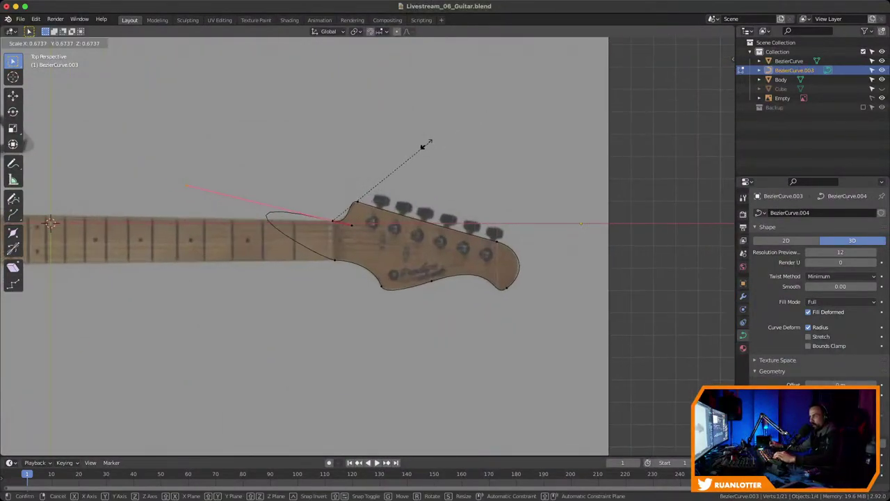
left_click(314, 199)
key("s")
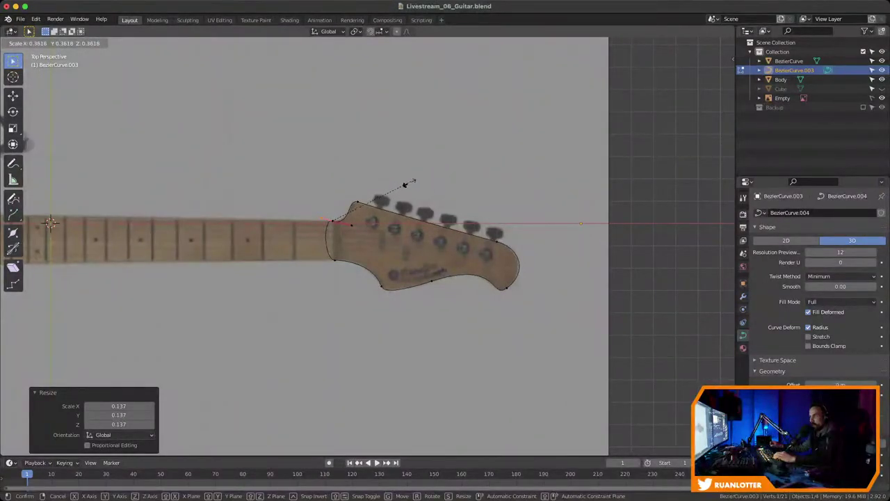
left_click(50, 222)
Shorten the neck-side handle of the outline's lower neck point with two scalings, the second by 0.462
scroll(323, 261, "up", 7)
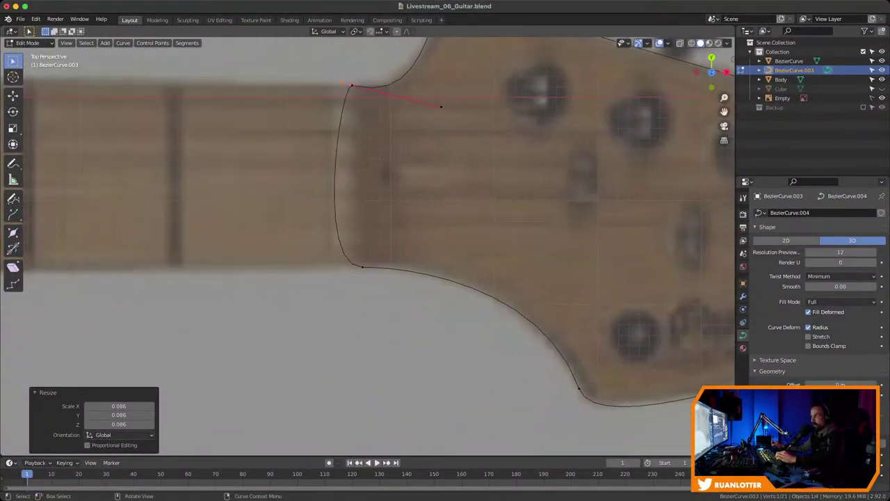
left_click(362, 267)
scroll(368, 247, "down", 2)
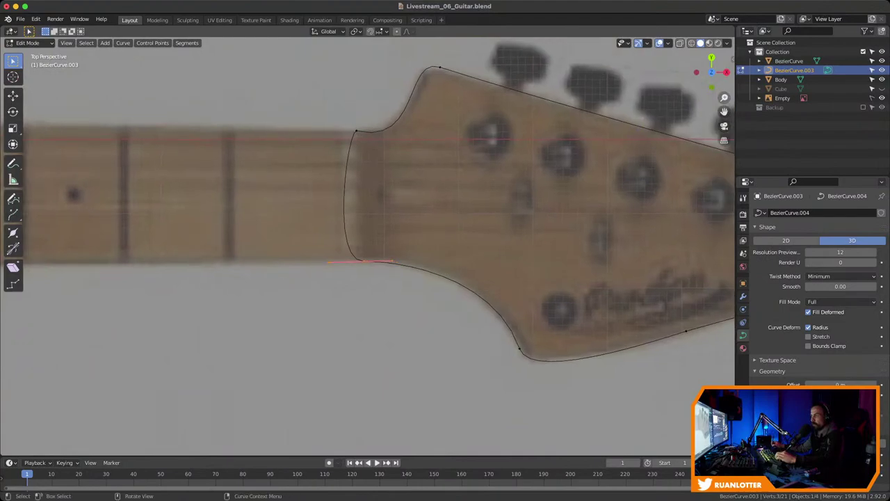
key("alt+a")
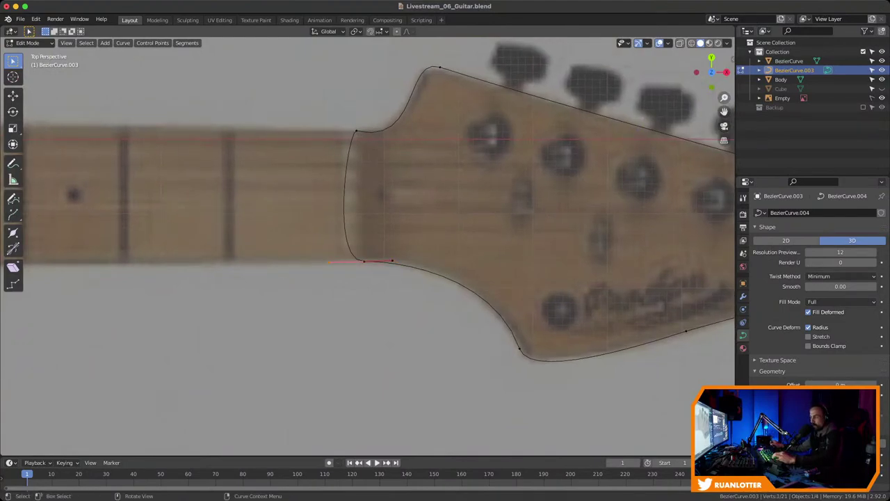
key("s")
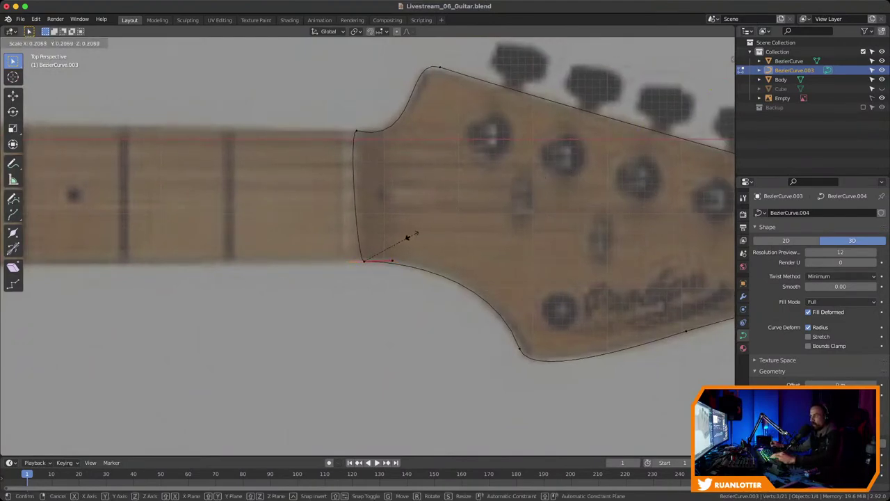
left_click(403, 240)
key("s")
left_click(458, 210)
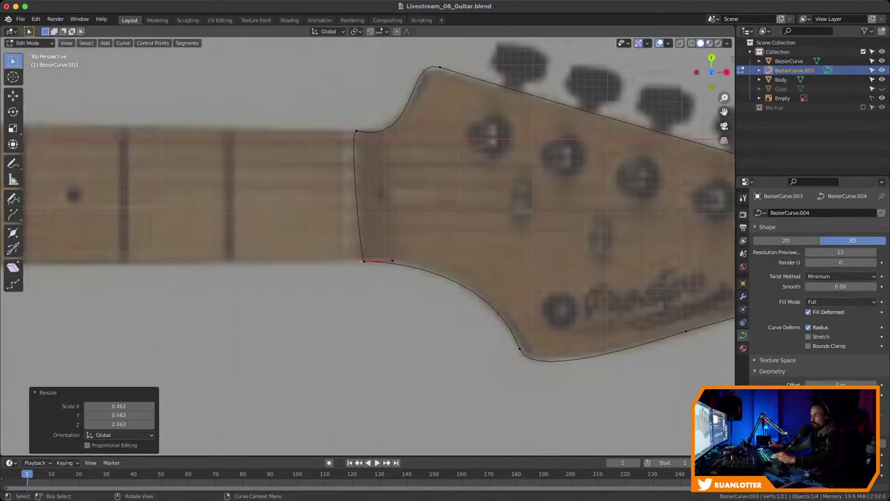
Scale down the neck-side handle of the outline's upper neck point to straighten the closing edge
left_click(355, 130)
key("s")
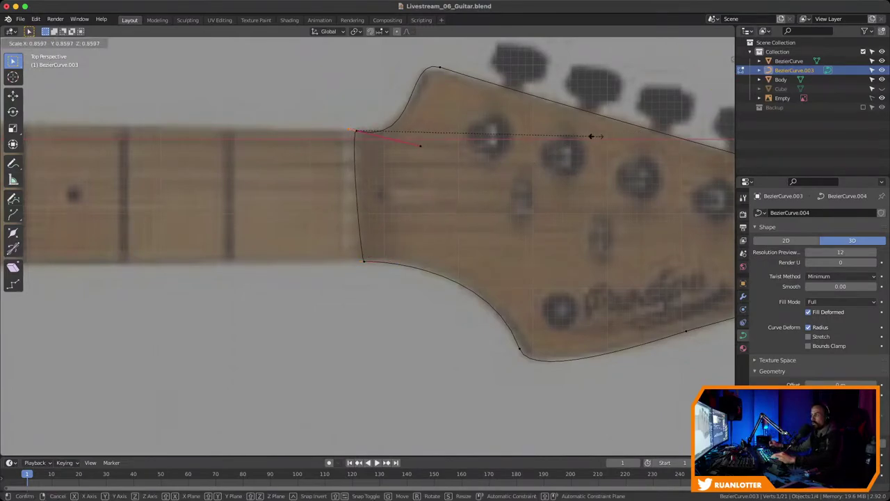
left_click(442, 138)
Move the lower neck point with its handles by -0.008725 m along X to square the neck edge
left_click(362, 260)
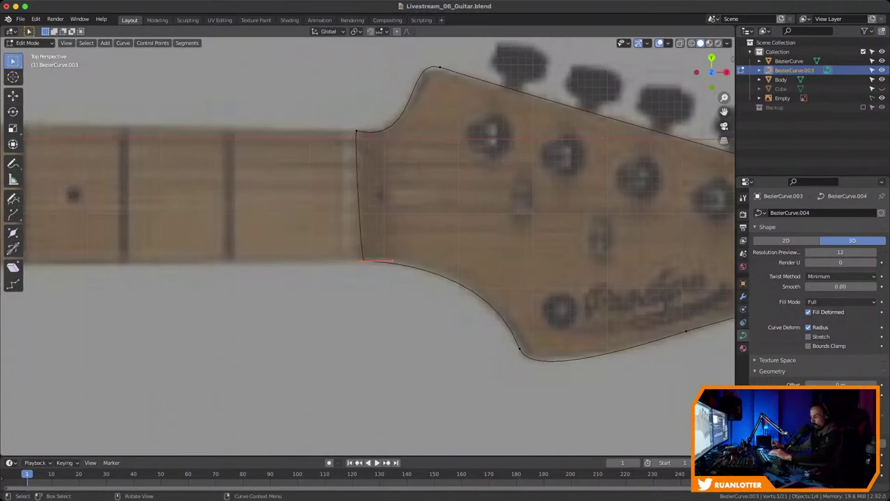
key("g")
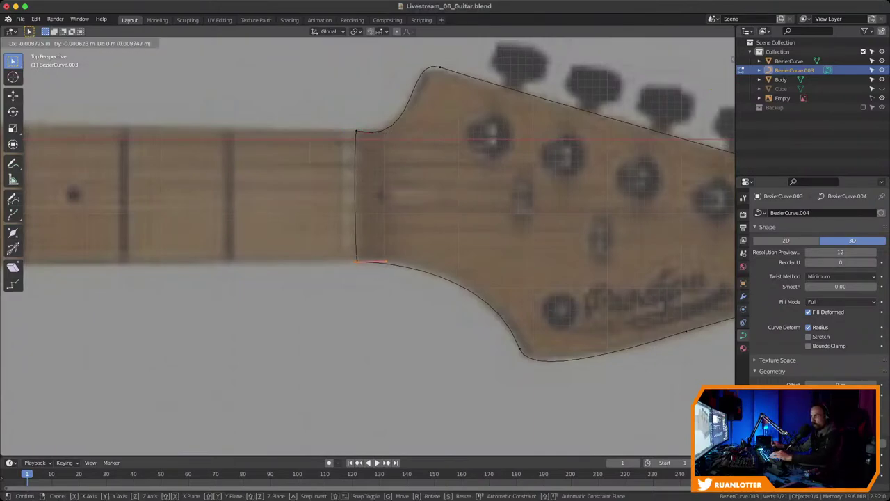
key("x")
key("Return")
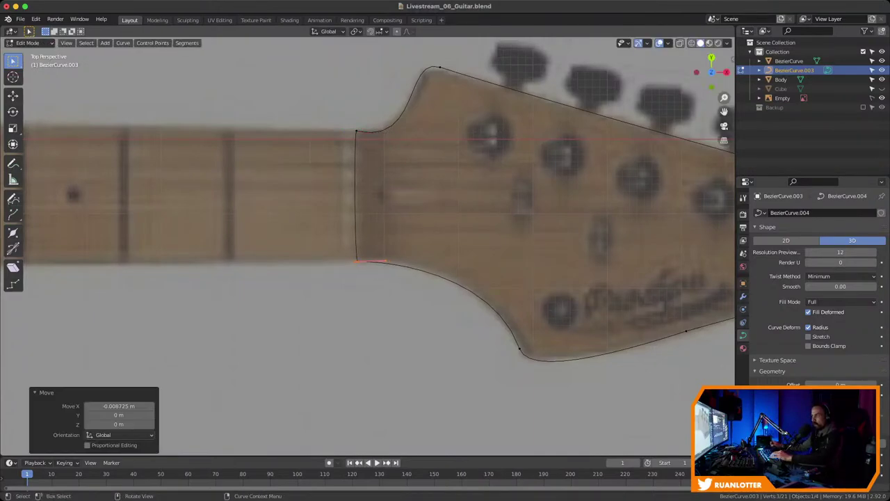
Save the file and return from editing the headstock outline to Object Mode
middle_click_drag(368, 247, 338, 229, "ctrl")
scroll(276, 189, "down", 5)
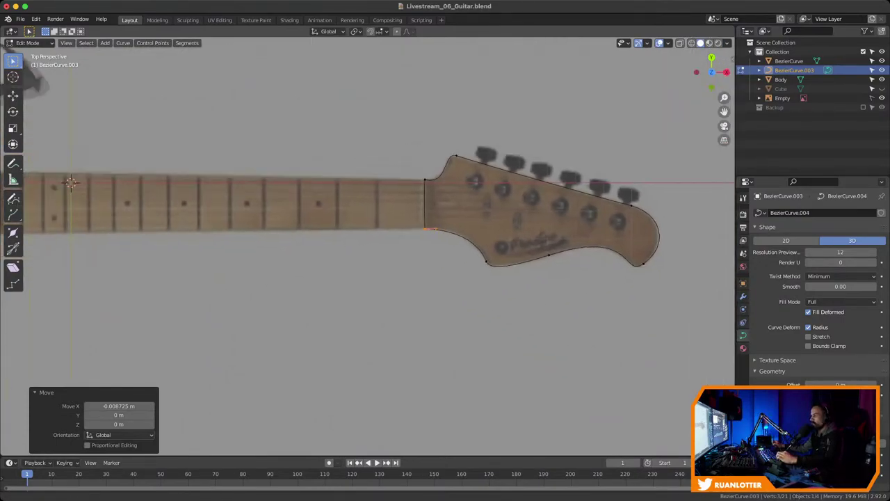
scroll(277, 189, "down", 4)
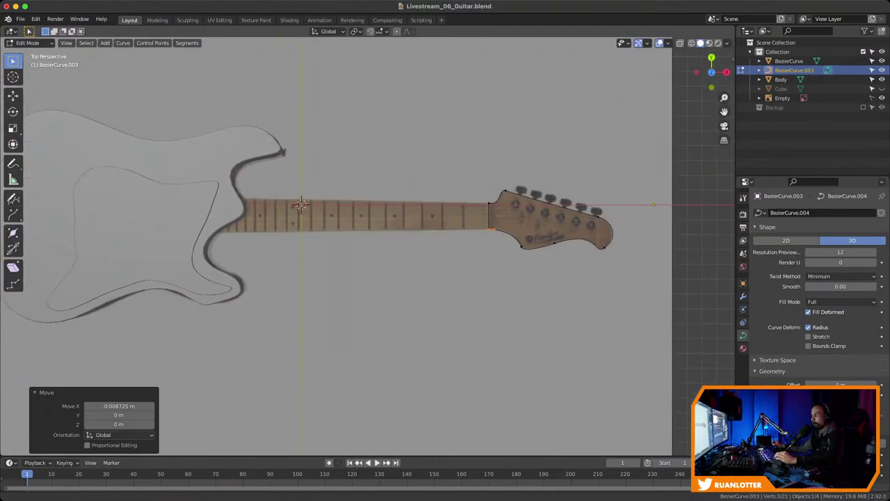
middle_click_drag(277, 188, 277, 273)
key("ctrl+s")
key("Tab")
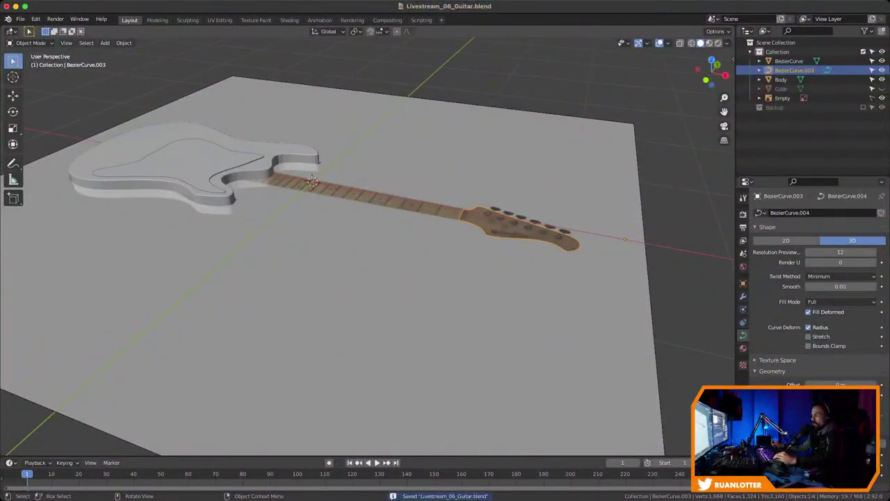
Extrude the headstock curve by 0.047 m
middle_click_drag(368, 246, 292, 179, "shift")
middle_click_drag(410, 215, 360, 214, "shift")
scroll(368, 246, "down", 1)
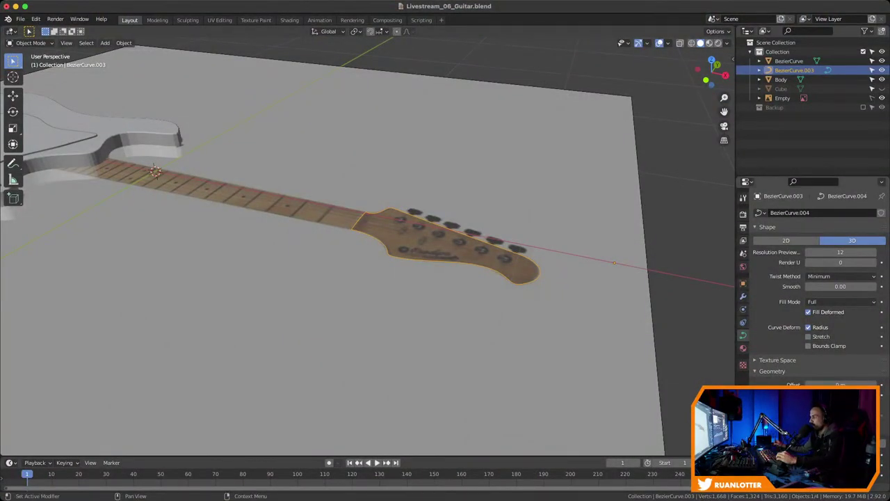
scroll(813, 299, "down", 5)
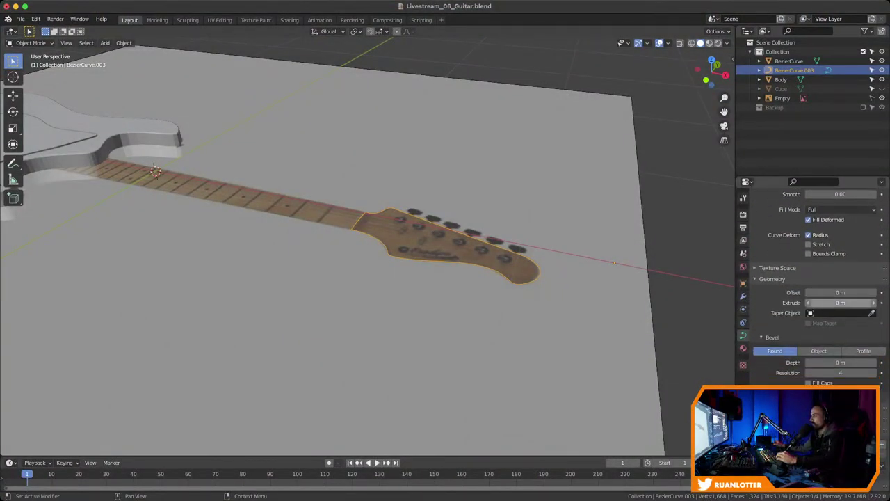
mouse_move(840, 302)
left_mouse_down()
mouse_move(864, 303)
mouse_move(851, 303)
left_mouse_up()
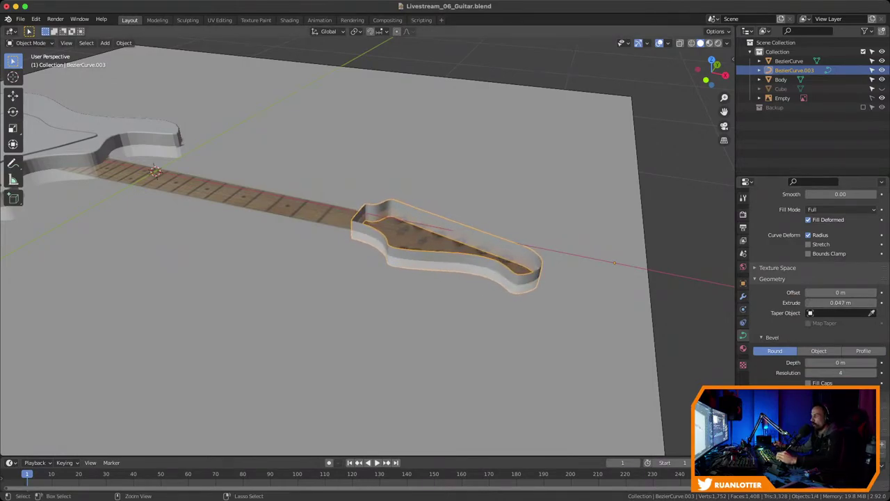
Duplicate the extruded headstock curve 2.0295 m along X and move the copy to the Backup collection
middle_click_drag(510, 254, 566, 348, "ctrl")
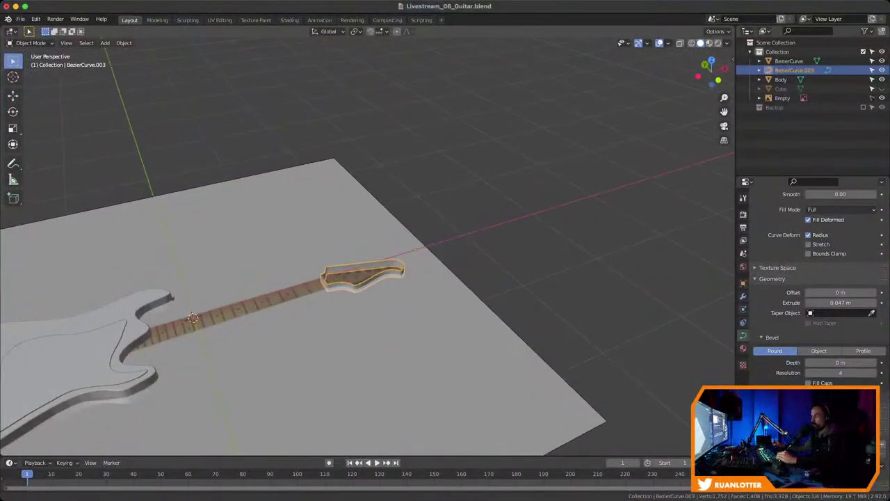
middle_click_drag(487, 292, 438, 309, "ctrl")
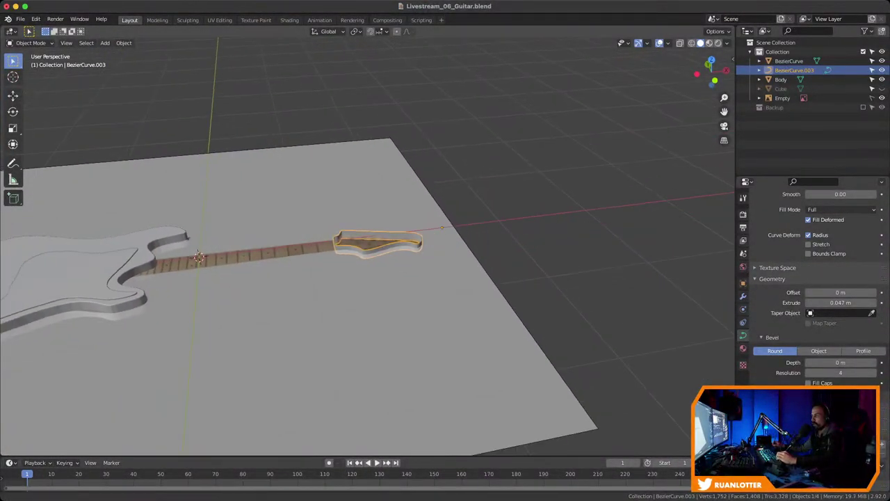
middle_click_drag(487, 216, 498, 212)
key("shift+d")
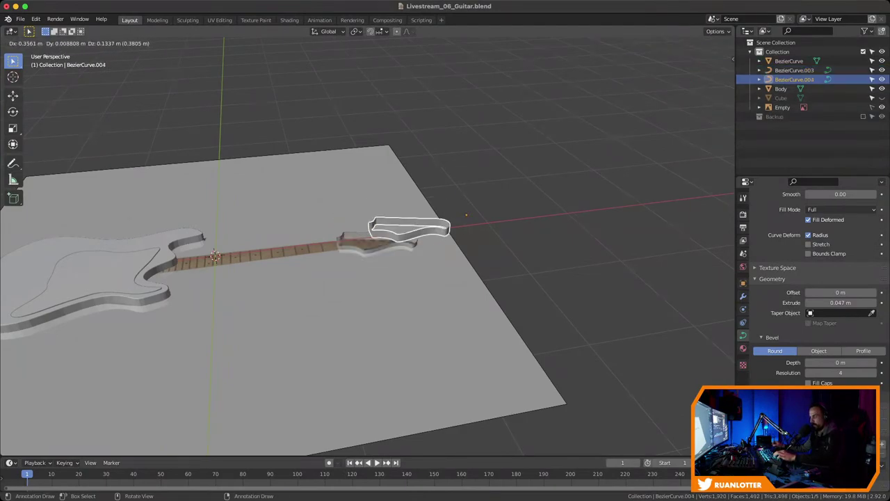
key("x")
key("Return")
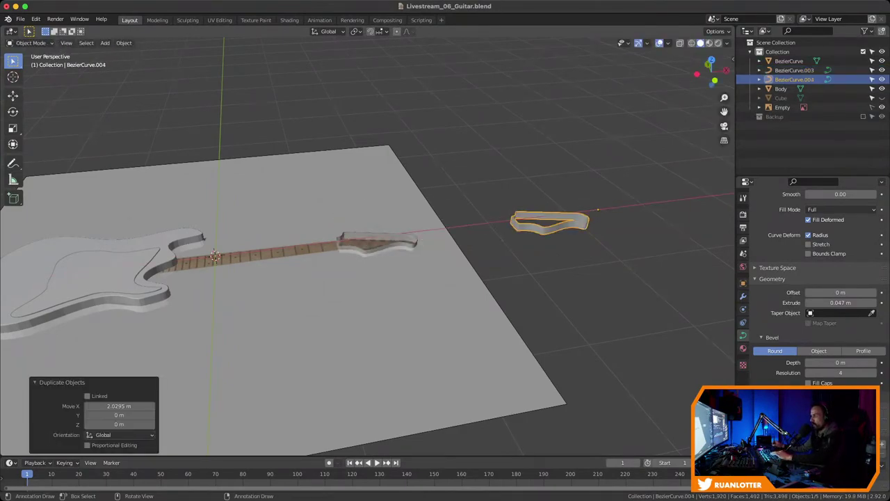
key("alt+a")
key("ctrl+z")
key("m")
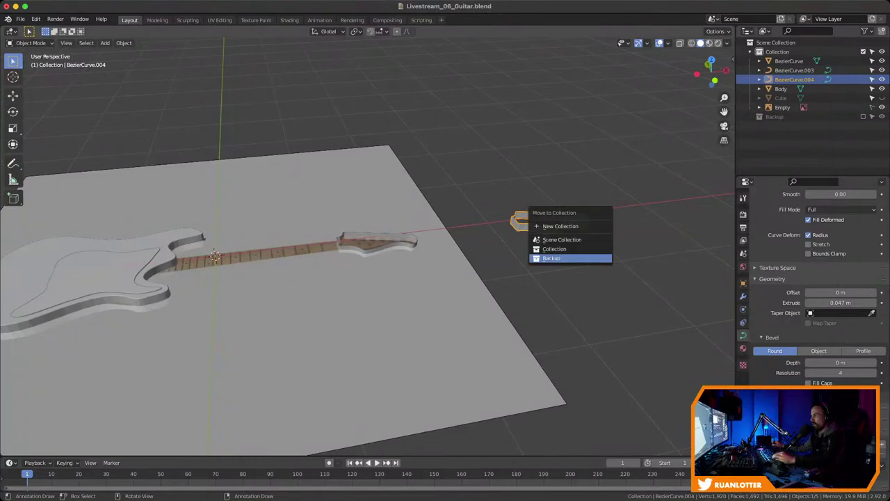
key("Return")
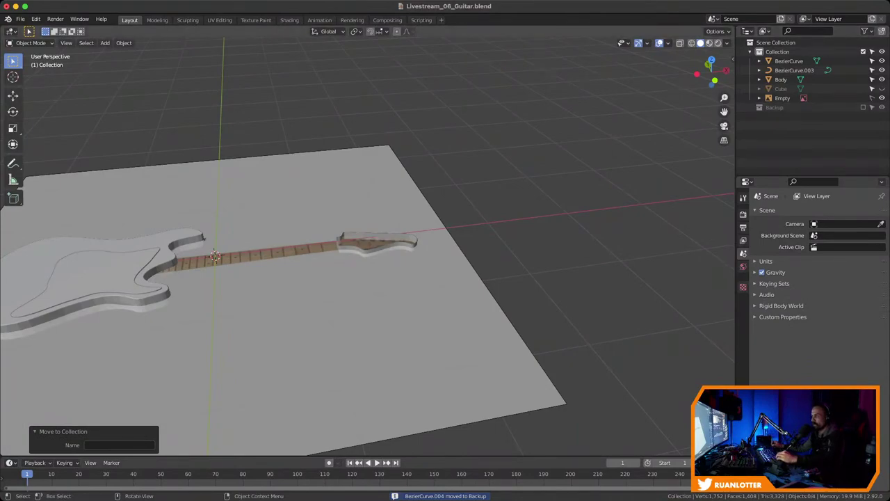
Convert the original headstock curve to a mesh and set it to Shade Flat
left_click(375, 247)
scroll(367, 240, "up", 6)
middle_click_drag(471, 244, 368, 250, "shift")
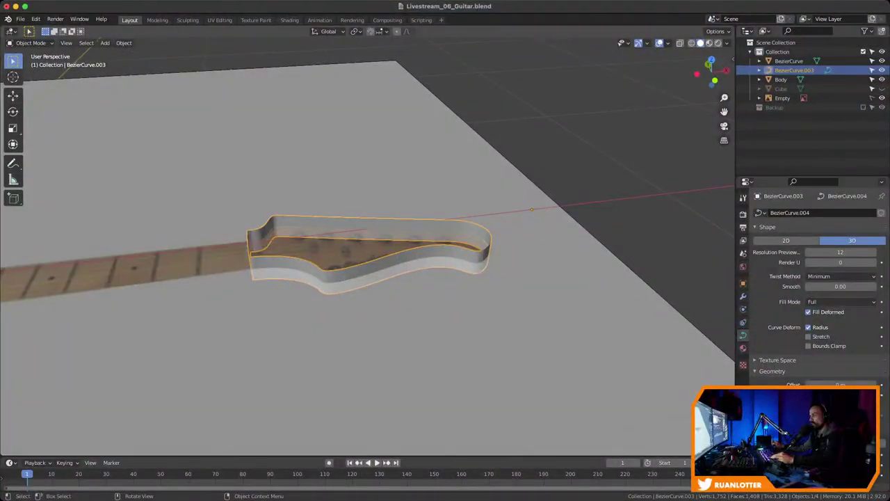
right_click(389, 255)
left_click(392, 292)
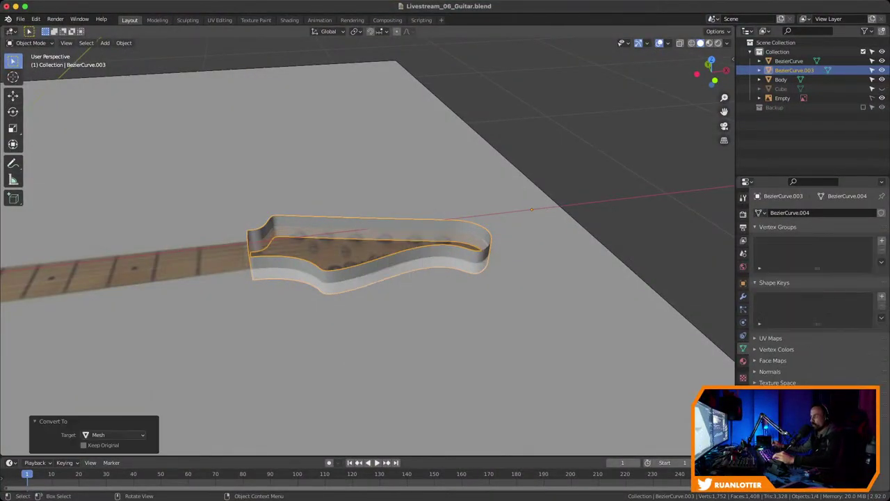
key("Tab")
key("Tab")
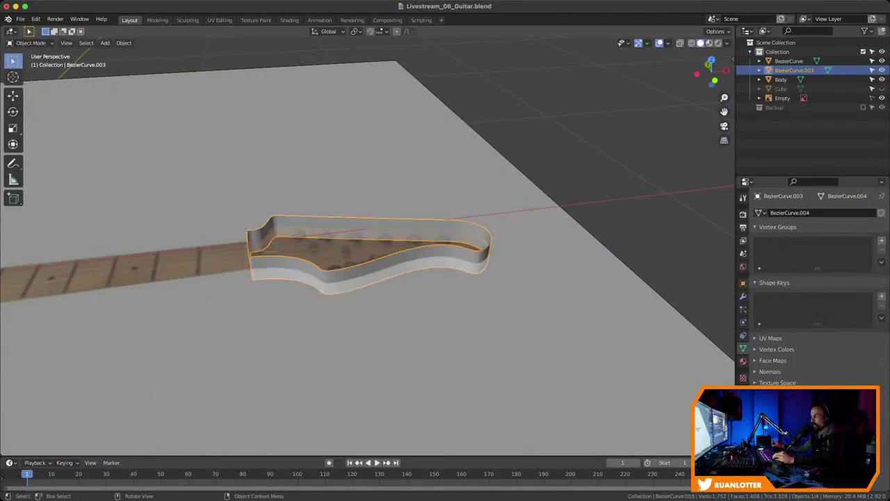
right_click(369, 260)
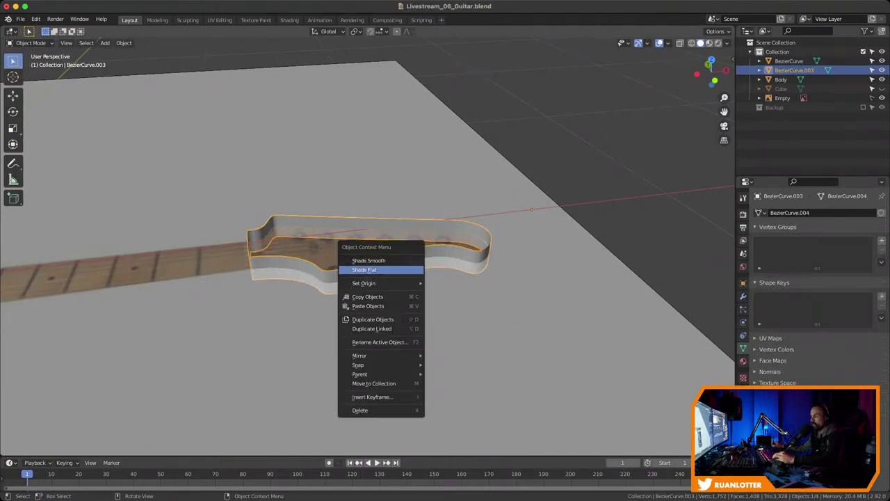
left_click(364, 270)
Fill the open top edge loop of the headstock mesh with a face
key("Tab")
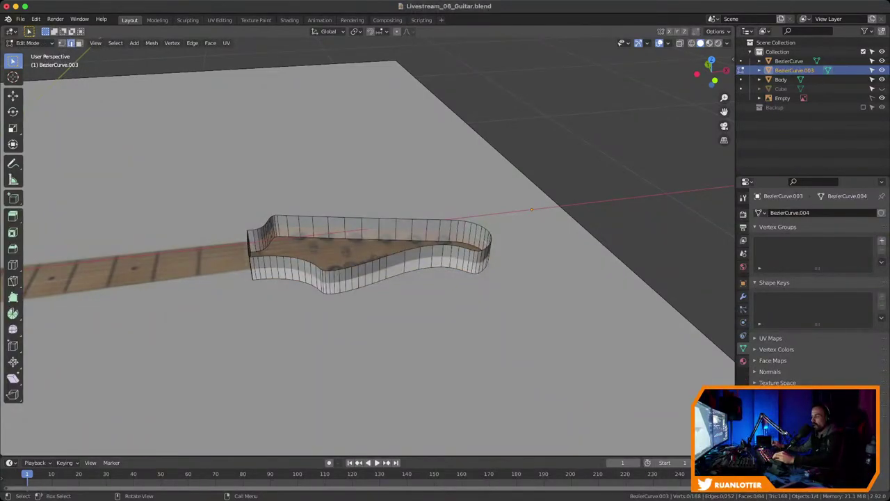
mouse_move(364, 269)
middle_mouse_down("ctrl")
mouse_move(364, 243)
mouse_move(405, 230)
mouse_move(363, 275)
mouse_move(379, 279)
middle_mouse_up("ctrl")
left_click(405, 254, "alt")
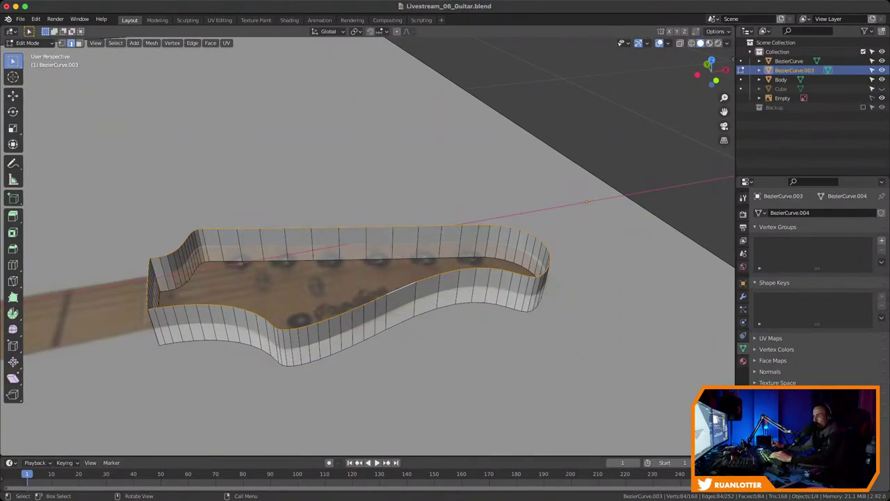
key("f")
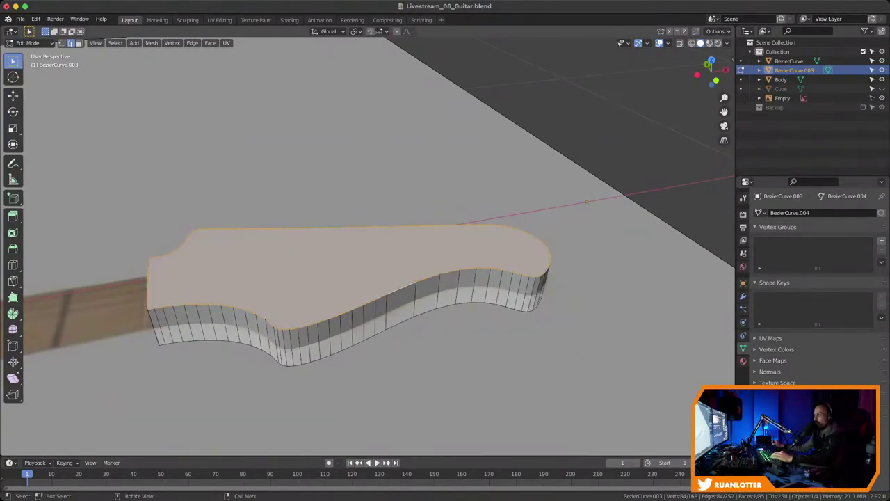
key("alt+a")
Fill the open bottom edge loop of the headstock with a face and return to Object Mode
middle_click_drag(379, 279, 379, 205)
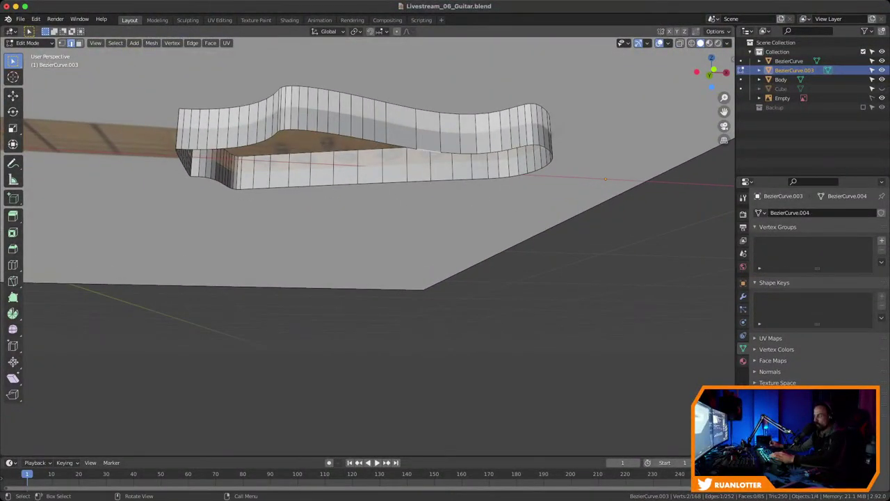
left_click(428, 151, "alt")
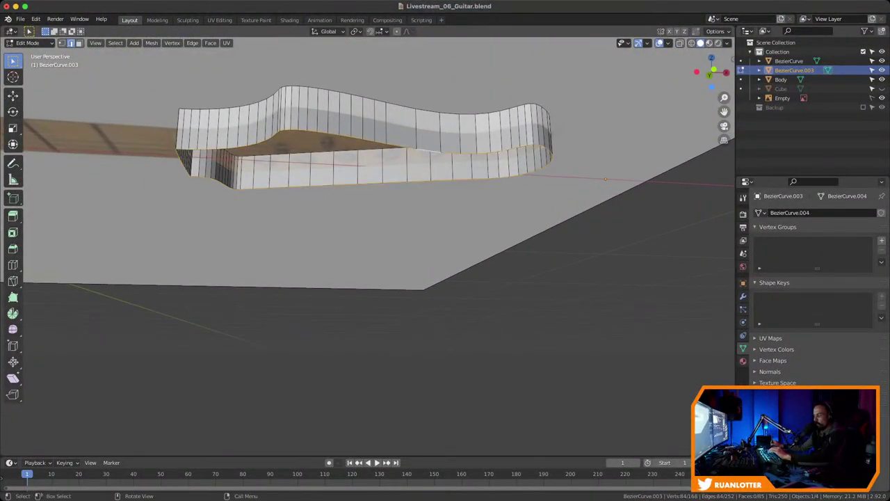
key("f")
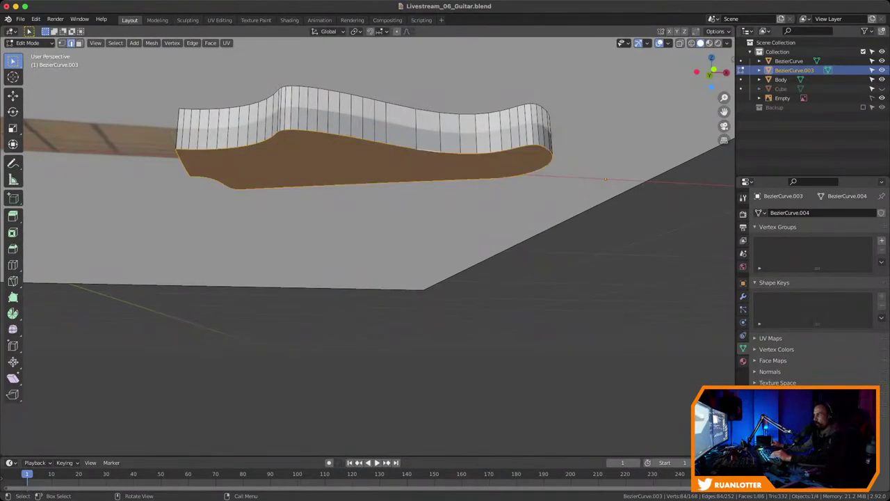
key("alt+a")
key("Tab")
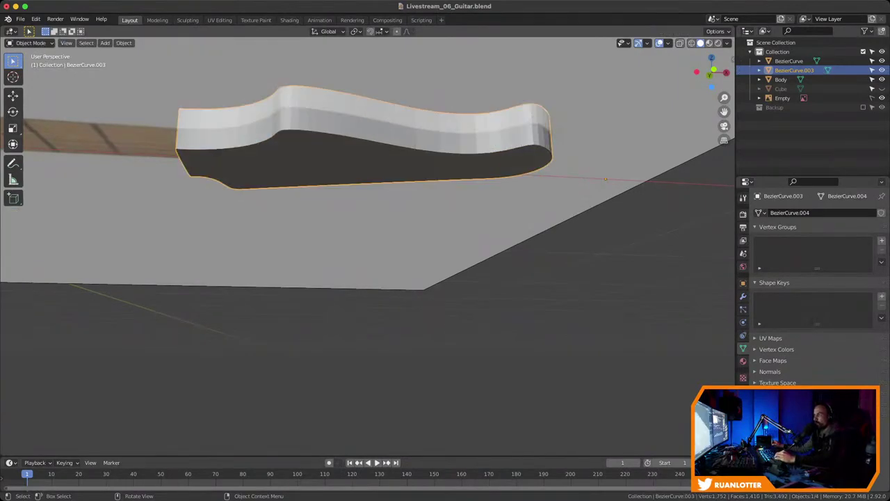
Check the solid headstock against the neck and hide it in the viewport to expose the reference image
middle_click_drag(368, 194, 389, 292)
scroll(368, 247, "down", 5)
scroll(430, 163, "down", 3)
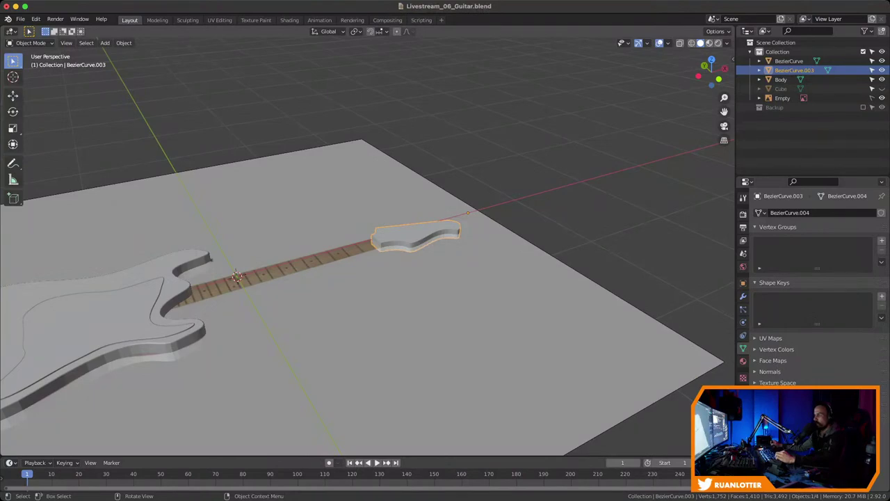
scroll(445, 257, "up", 5)
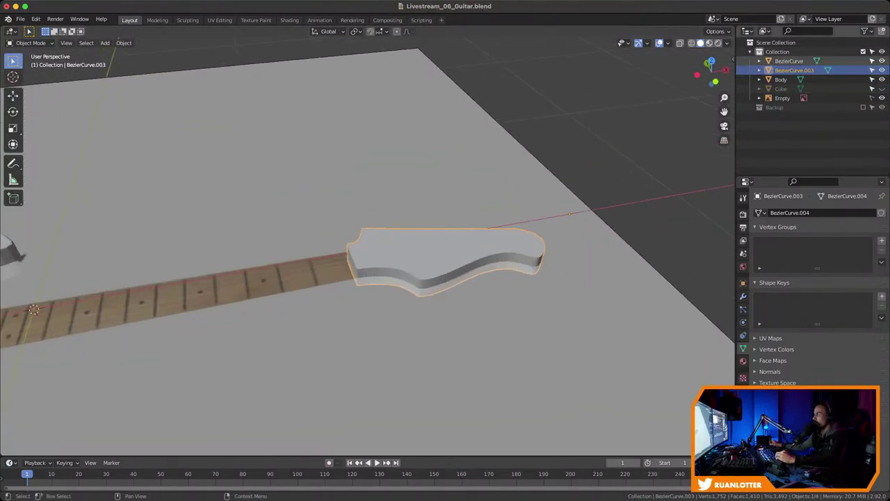
scroll(368, 246, "down", 1)
left_click(882, 70)
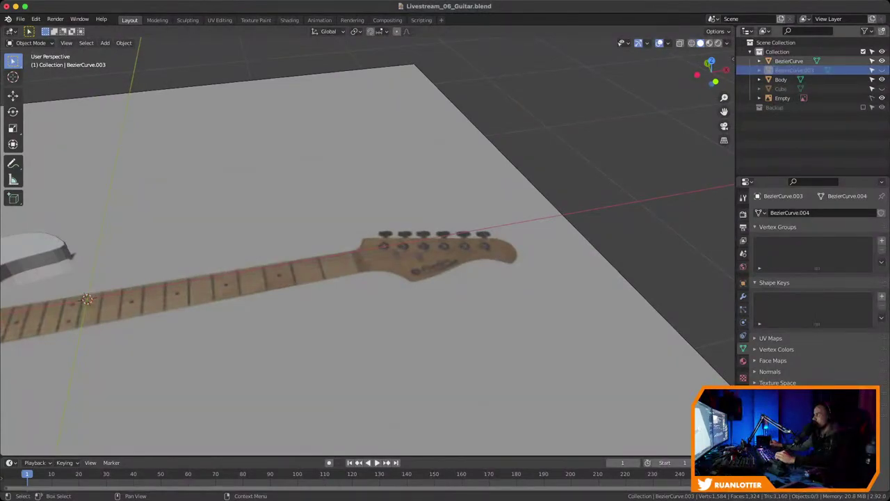
Unhide the headstock and neck objects and rename the neck's Cube object as Neck
key("alt+h")
left_click(881, 88)
left_click(781, 89)
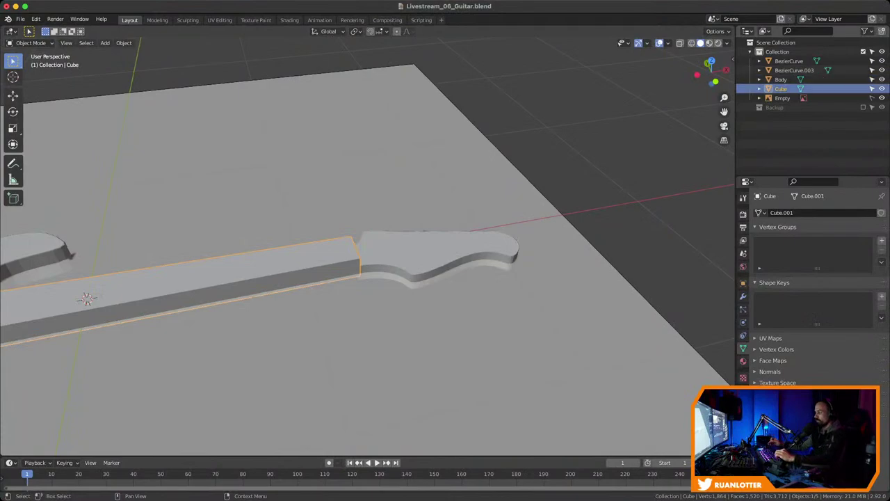
double_click(781, 88)
type("Neck")
key("Return")
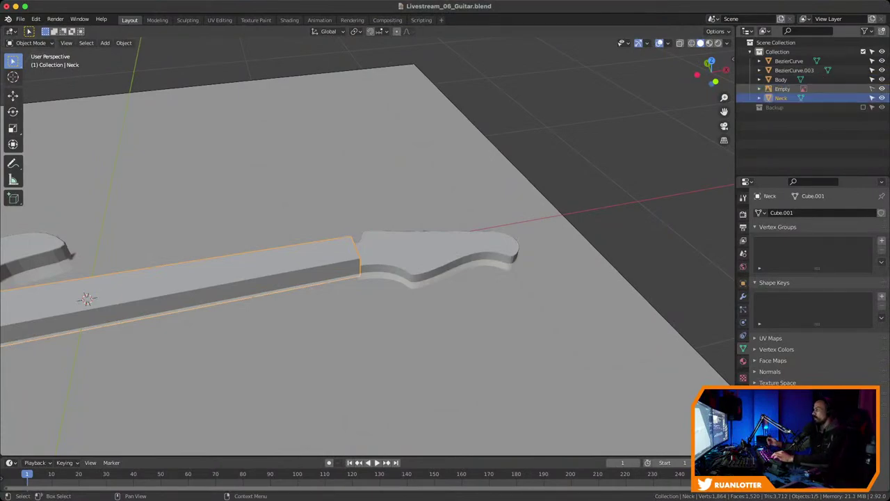
Rename the headstock object BezierCurve.003 as Headstock
left_click(438, 254)
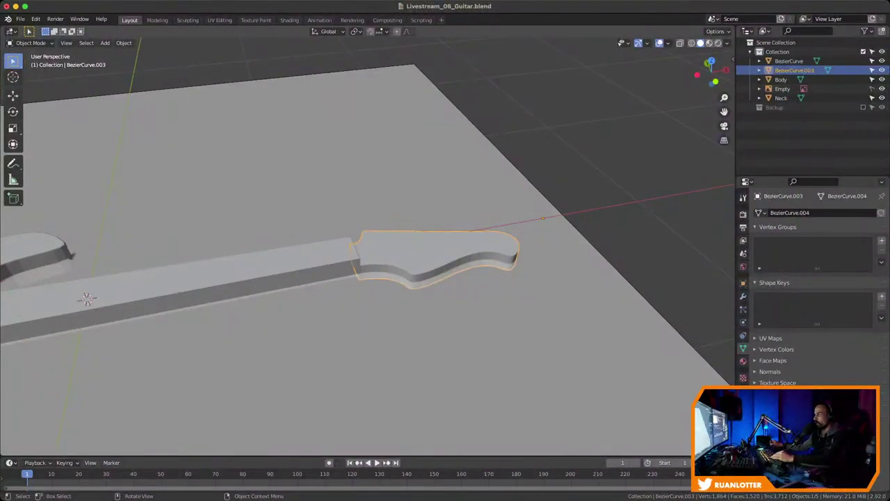
left_click(794, 70)
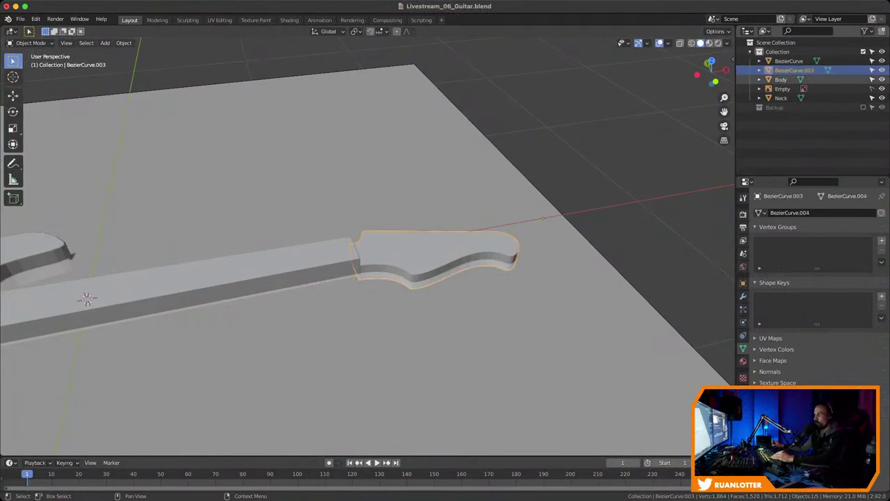
double_click(794, 71)
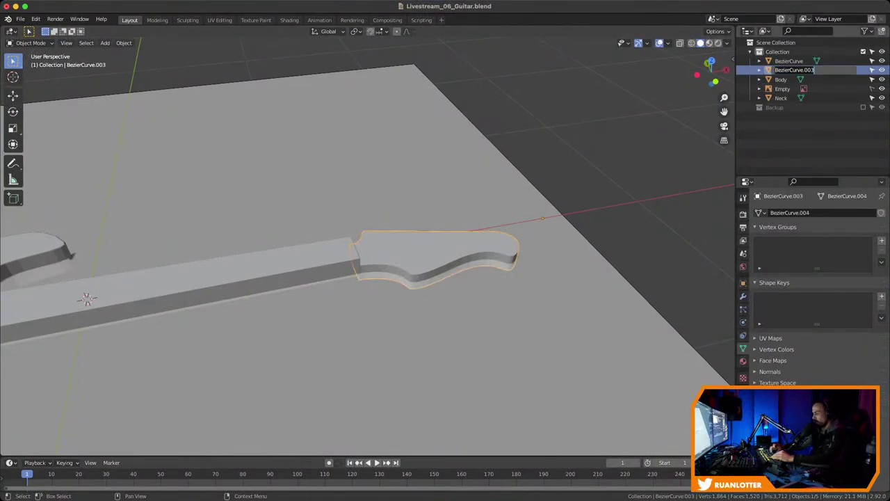
type("Heads")
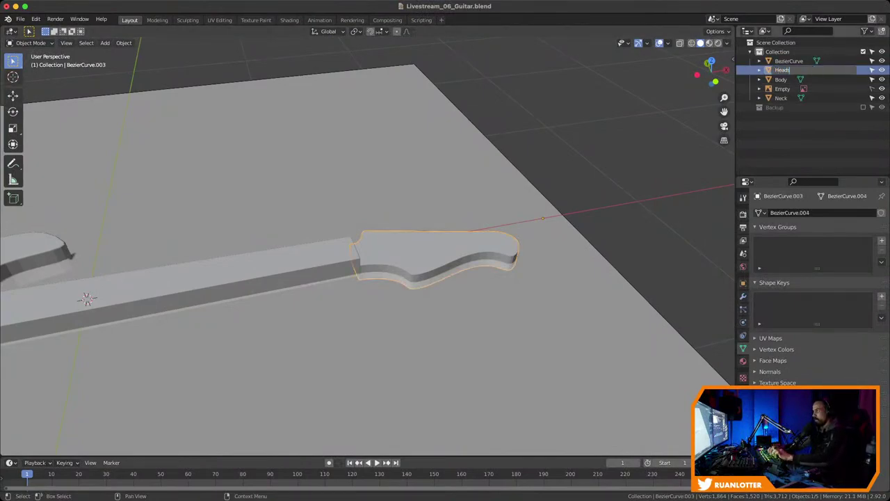
type("tock")
key("Return")
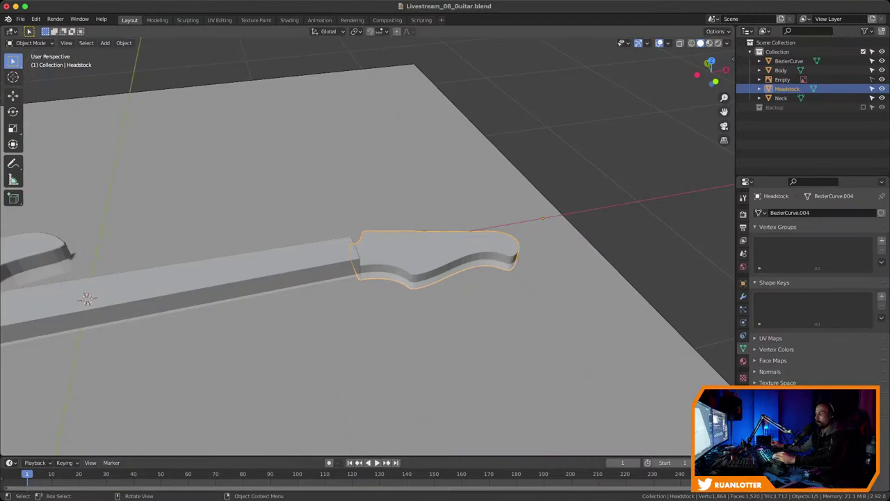
Hide the reference image and compare the heights and thicknesses of the body, neck and headstock in front view
middle_click_drag(367, 250, 538, 227)
scroll(367, 247, "down", 1)
scroll(368, 246, "down", 2)
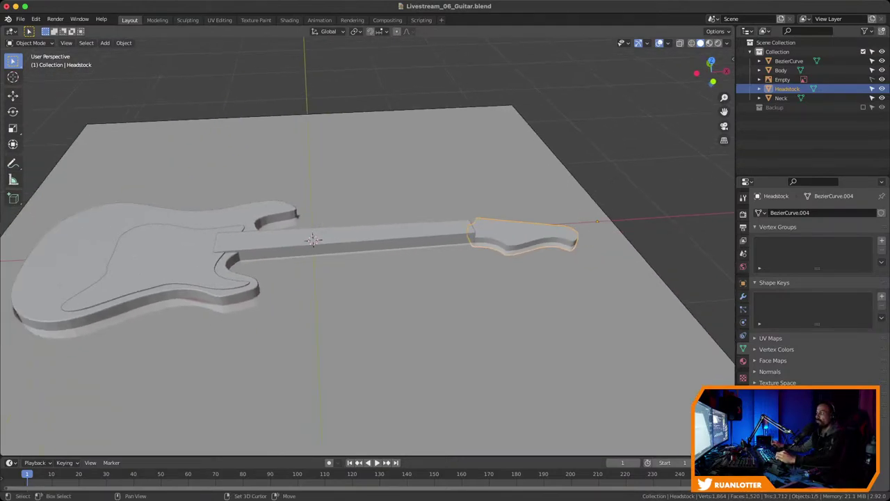
left_click(881, 79)
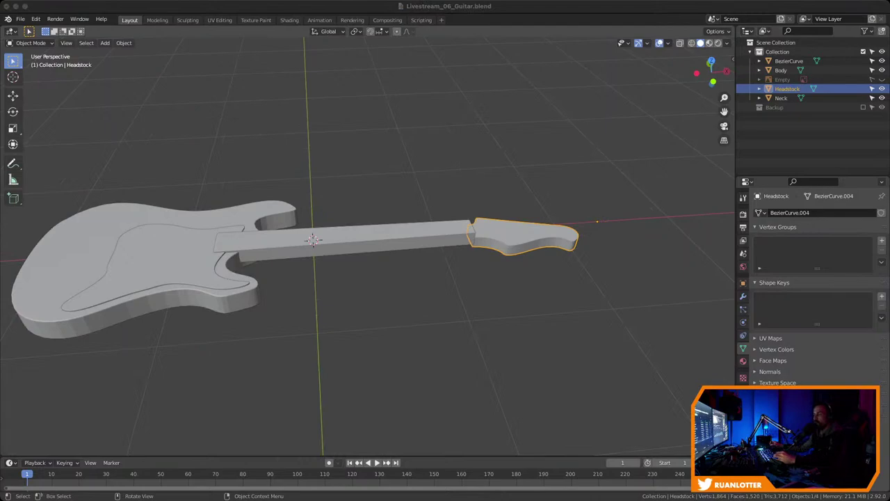
middle_click_drag(367, 246, 407, 250)
scroll(367, 246, "up", 2)
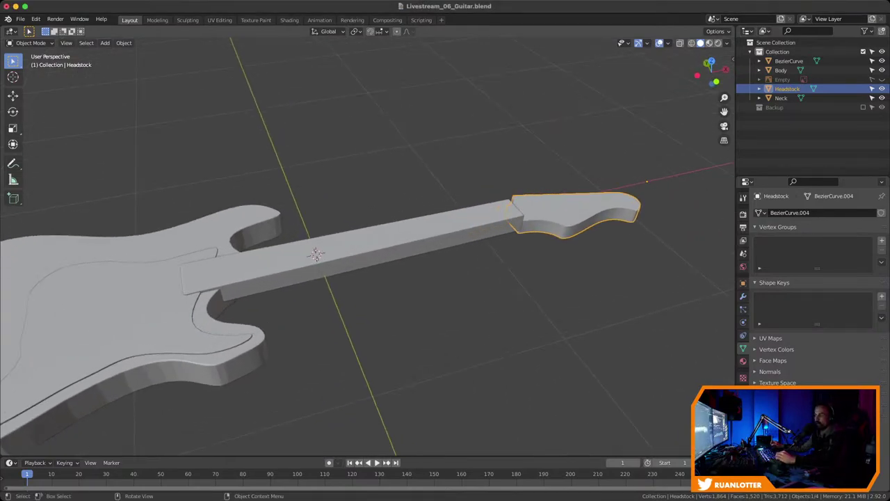
middle_click_drag(315, 253, 262, 199)
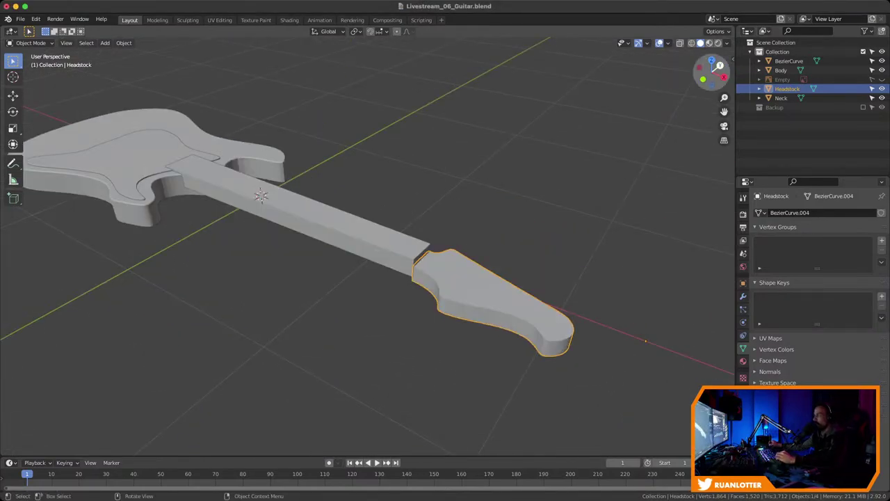
left_click(703, 79)
scroll(367, 247, "up", 2)
middle_click_drag(367, 246, 393, 268, "shift")
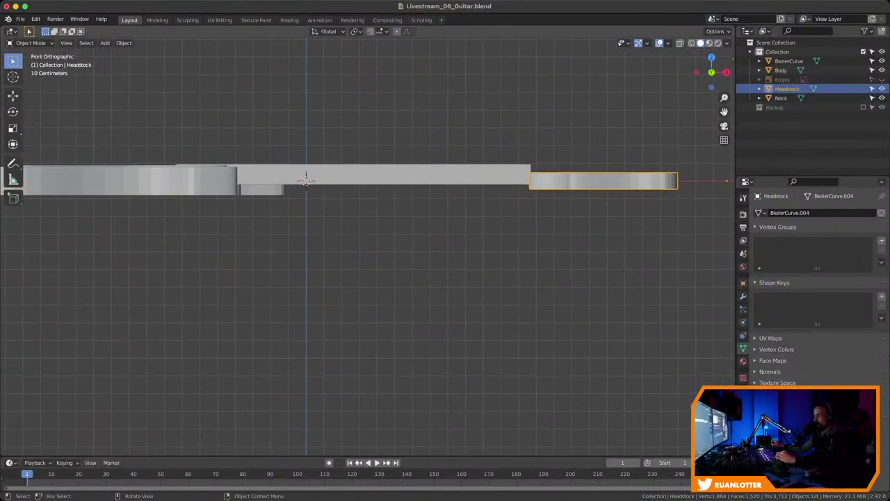
middle_click_drag(306, 180, 411, 152)
Thin the guitar body by moving its bottom face up about 0.0405 m along Z in Edit Mode
left_click(298, 213)
left_click(254, 123)
middle_click_drag(253, 124, 299, 125)
scroll(299, 125, "down", 2)
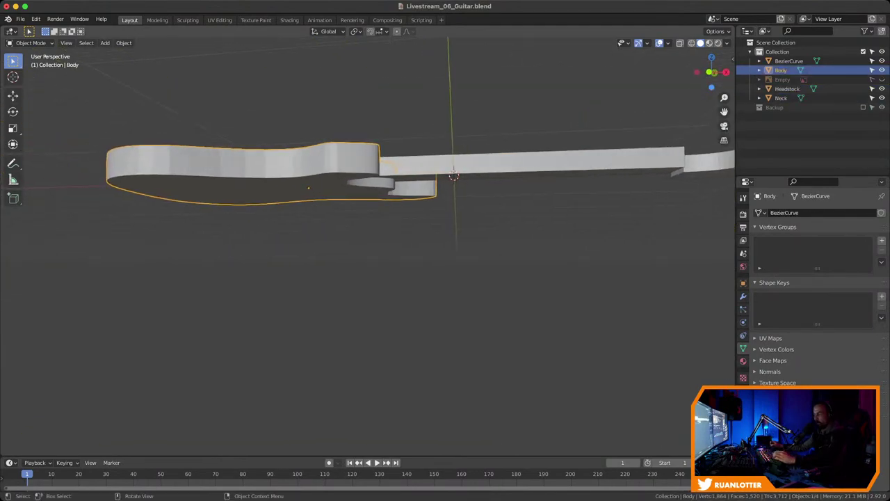
key("Tab")
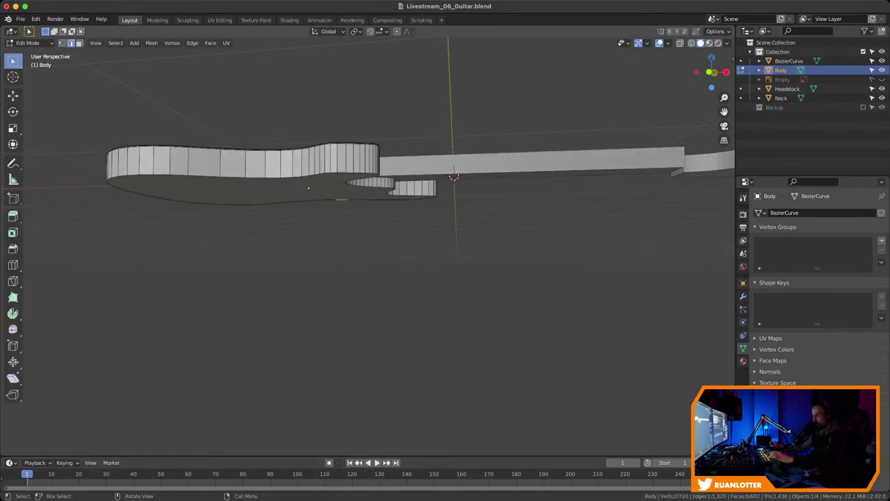
key("ctrl+i")
key("3")
key("g")
key("z")
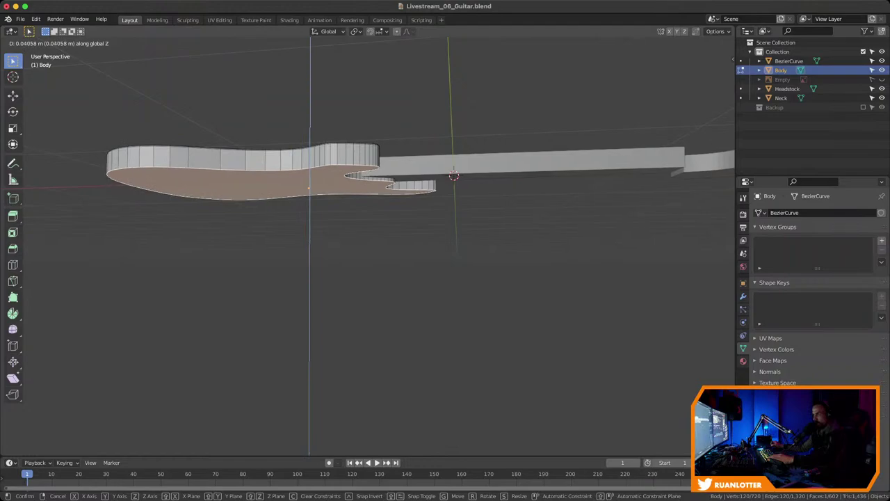
key("Return")
Inspect the thinned body and the neck joints from several angles, clear the selection and return to Object Mode
middle_click_drag(379, 229, 421, 260)
scroll(379, 229, "up", 4)
middle_click_drag(421, 229, 268, 271)
scroll(351, 247, "down", 5)
scroll(379, 247, "up", 4)
scroll(379, 247, "down", 3)
middle_click_drag(379, 247, 320, 263, "shift")
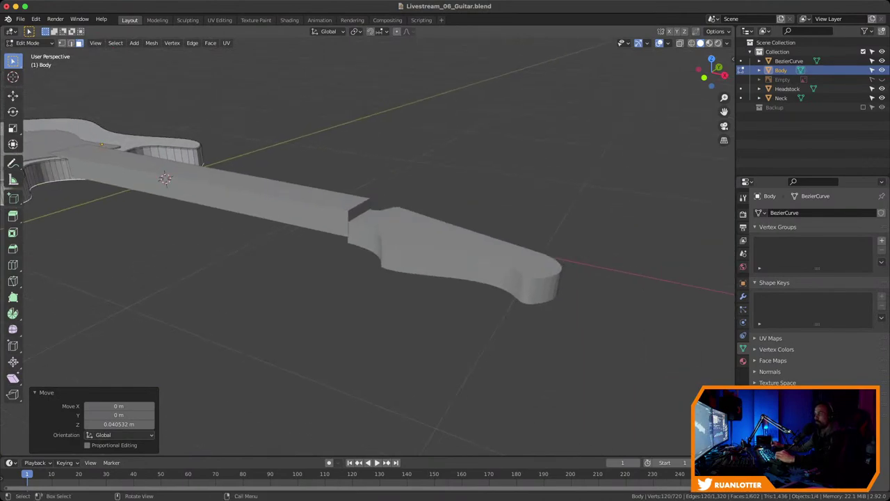
key("alt+a")
key("Tab")
Move the headstock up about 0.04 m along Z in front view to line it up with the neck
left_click(439, 243)
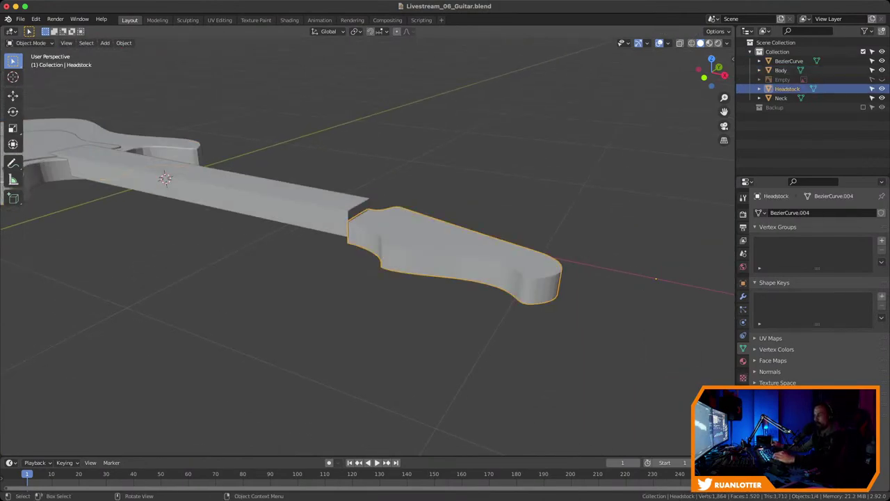
middle_click_drag(438, 243, 434, 195)
left_click(710, 75)
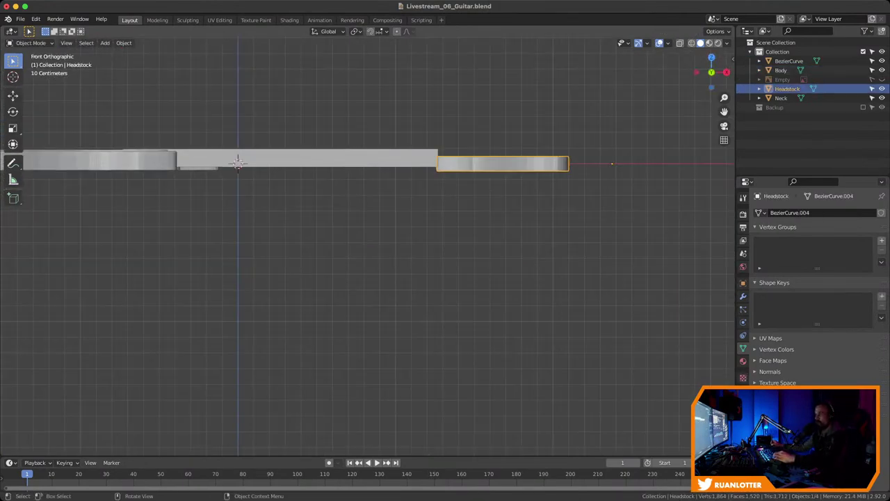
mouse_move(367, 247)
middle_mouse_down("ctrl")
mouse_move(367, 285)
mouse_move(367, 244)
middle_mouse_up("ctrl")
middle_click_drag(368, 243, 367, 208, "shift")
middle_click_drag(367, 209, 301, 260, "shift")
key("g")
key("z")
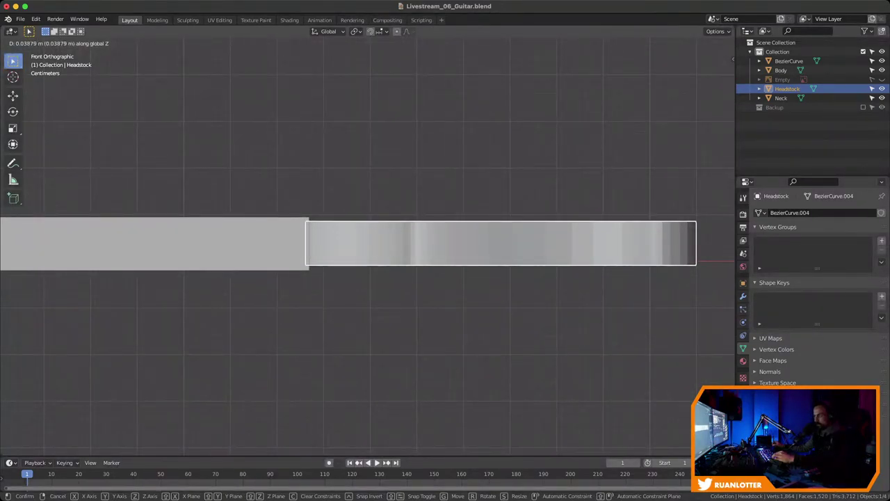
left_click(367, 247)
middle_click_drag(367, 247, 319, 292)
middle_click_drag(9, 235, 59, 215)
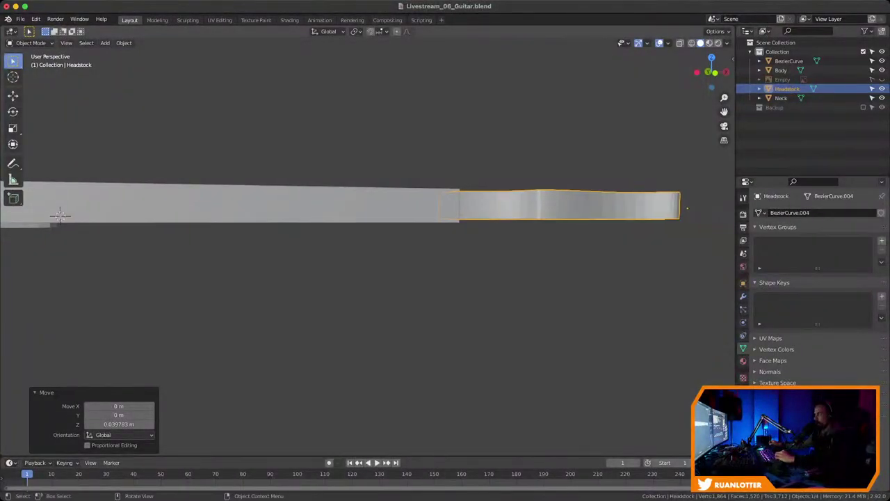
Thin the neck by scaling it along Z to about 0.592 in front view
key("KP_1")
middle_click_drag(367, 247, 367, 233, "ctrl")
middle_click_drag(292, 247, 451, 251, "shift")
left_click(361, 210)
scroll(270, 217, "up", 2)
middle_click_drag(270, 211, 308, 212, "shift")
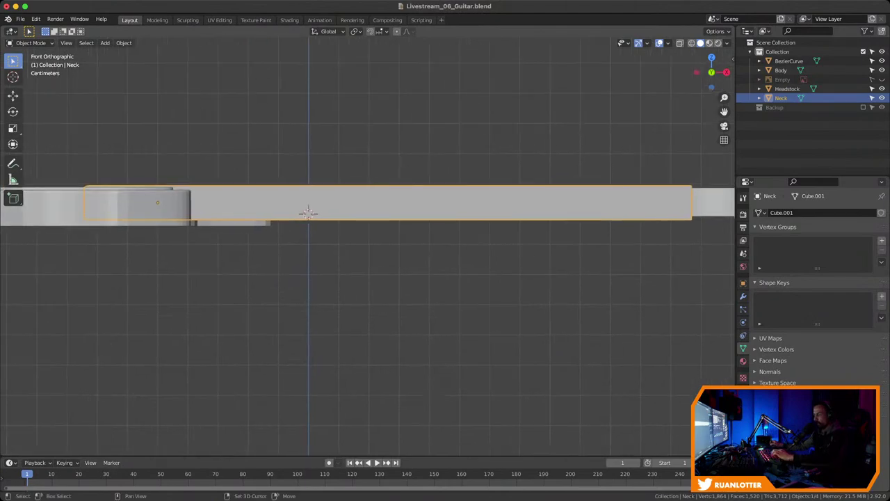
key("s")
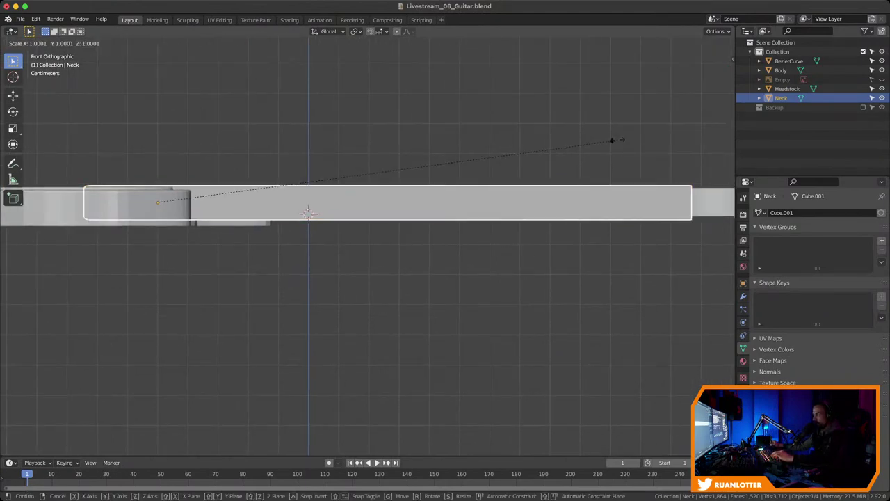
key("z")
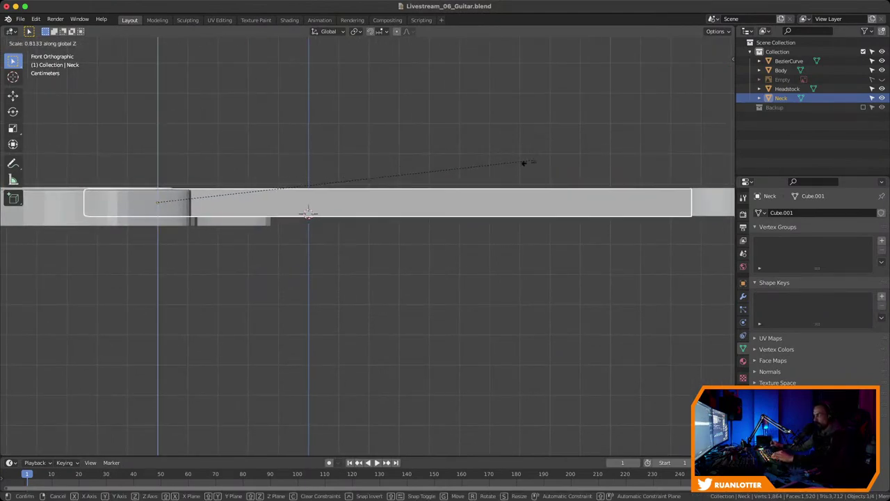
left_click(424, 203)
middle_click_drag(309, 215, 496, 249)
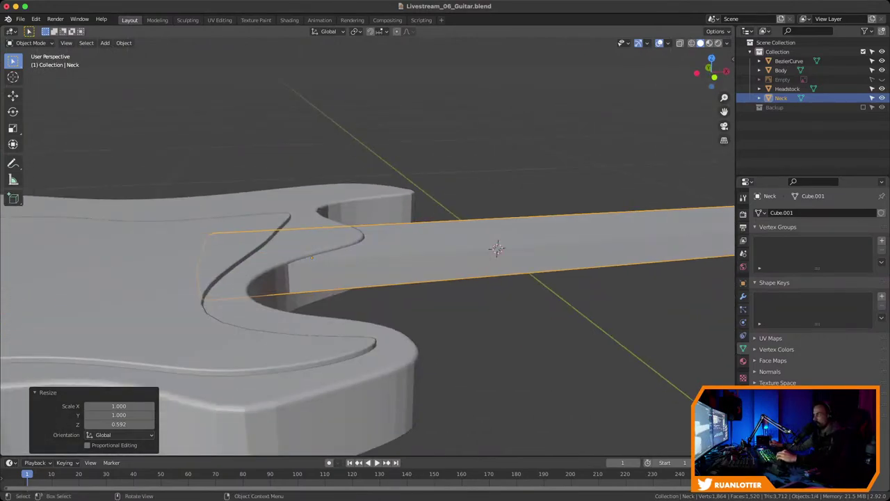
Raise the neck about 0.02 m along Z above the body surface and clear the selection
key("g")
key("z")
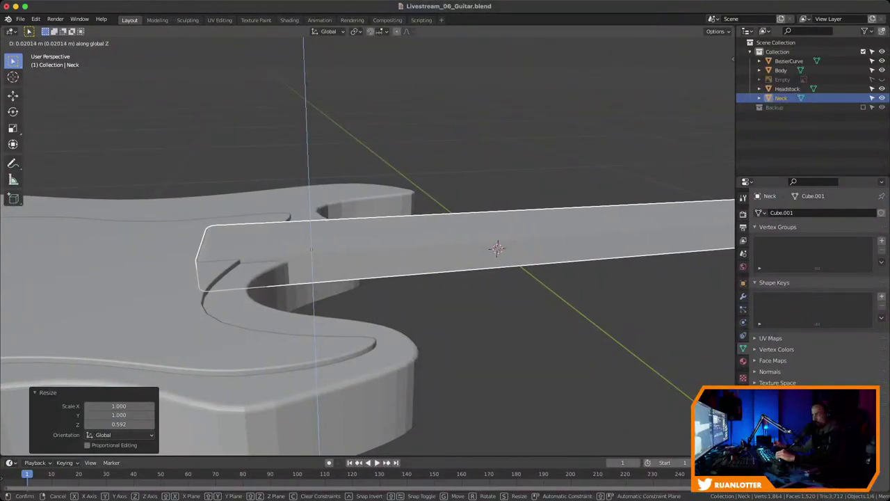
key("Return")
scroll(368, 247, "down", 3)
key("alt+a")
scroll(368, 247, "down", 2)
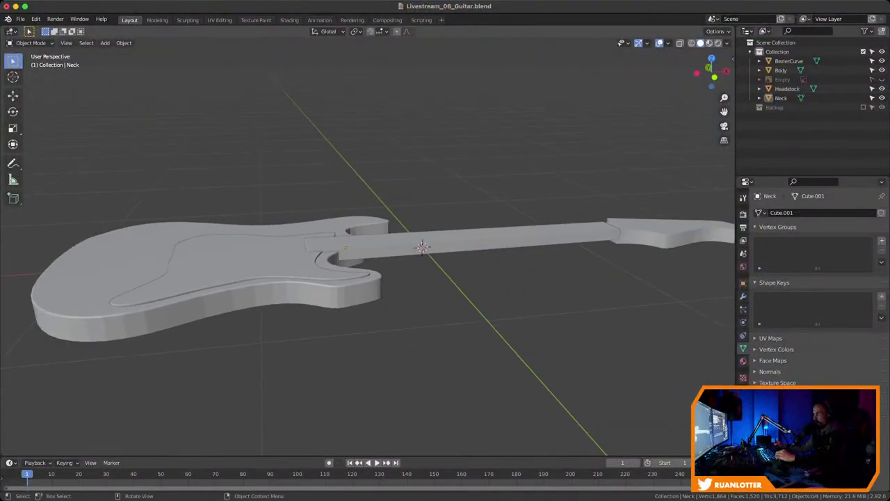
Raise the headstock about 0.018 m along Z in front view to centre it on the thinned neck
middle_click_drag(368, 246, 313, 254)
middle_click_drag(389, 271, 288, 277, "shift")
left_click(569, 284)
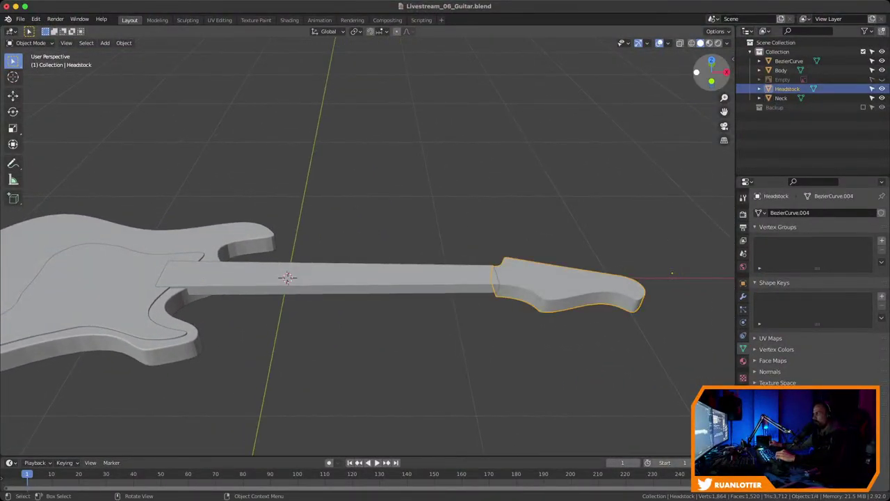
left_click(711, 81)
scroll(441, 209, "up", 6)
middle_click_drag(487, 208, 334, 274, "shift")
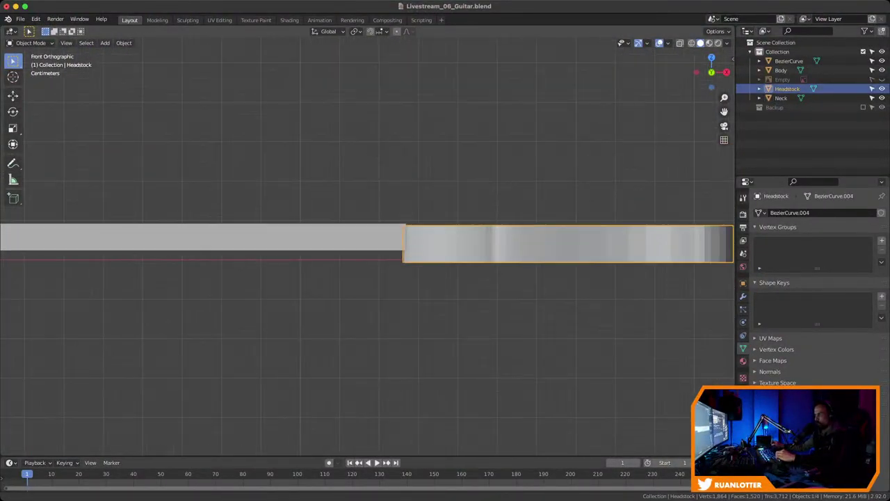
middle_click_drag(487, 229, 394, 247, "shift")
middle_click_drag(394, 247, 426, 218, "ctrl")
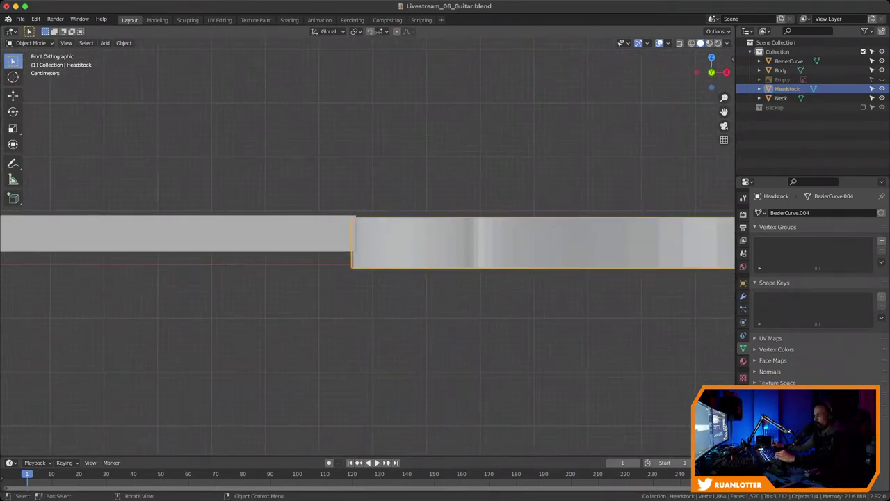
key("g")
key("z")
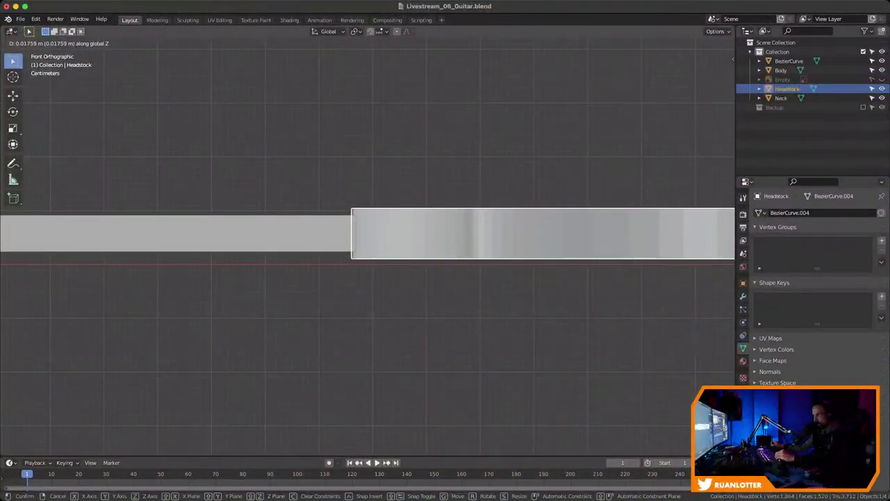
left_click(585, 111)
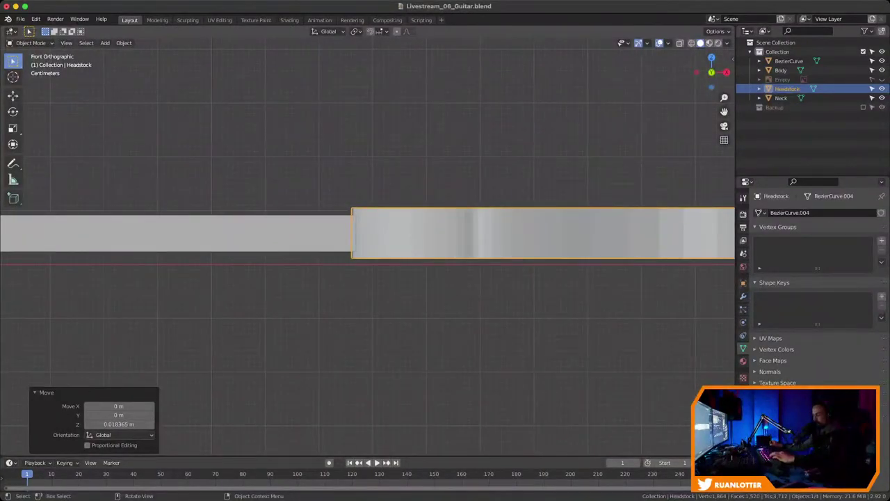
Scale the headstock along Z to about 0.825, clear the selection and check the whole guitar
key("s")
key("z")
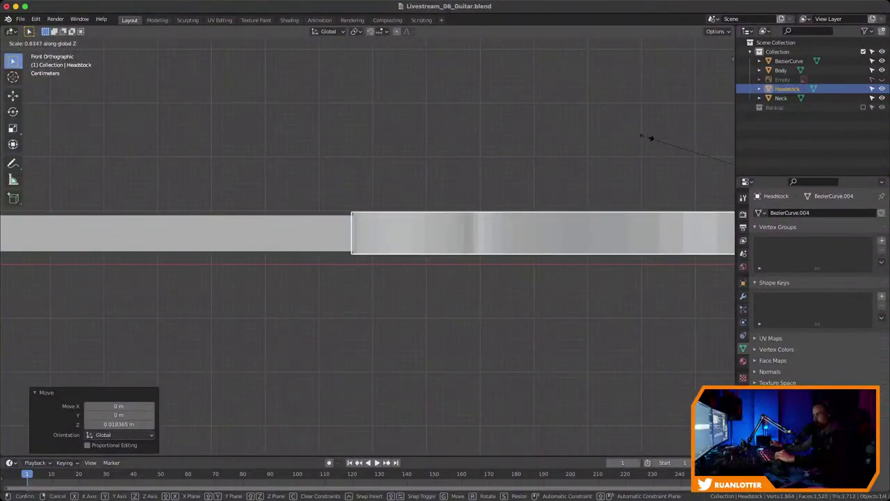
left_click(648, 144)
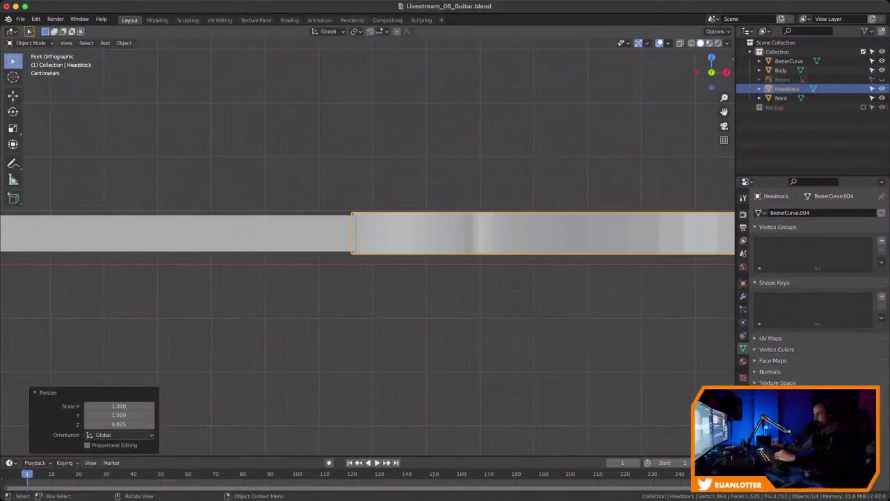
middle_click_drag(647, 144, 619, 195)
middle_click_drag(445, 292, 472, 181, "shift")
scroll(367, 247, "down", 5)
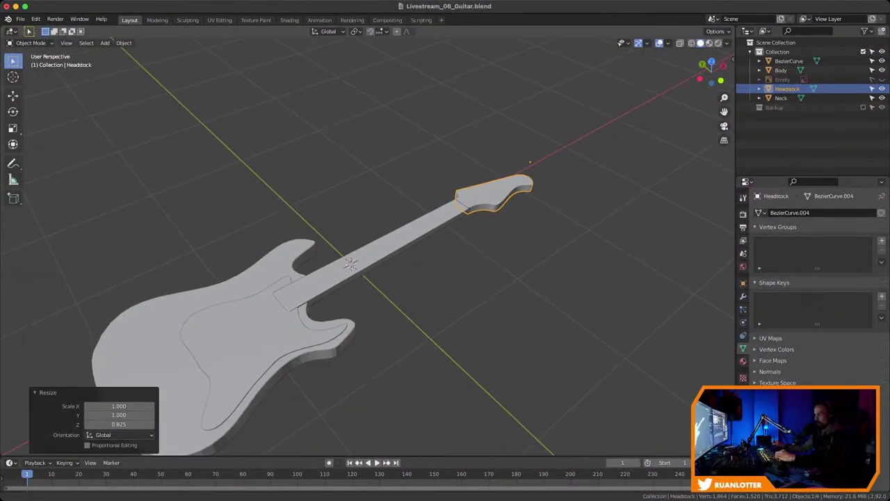
middle_click_drag(417, 251, 487, 174, "shift")
key("alt+a")
middle_click_drag(486, 230, 473, 257)
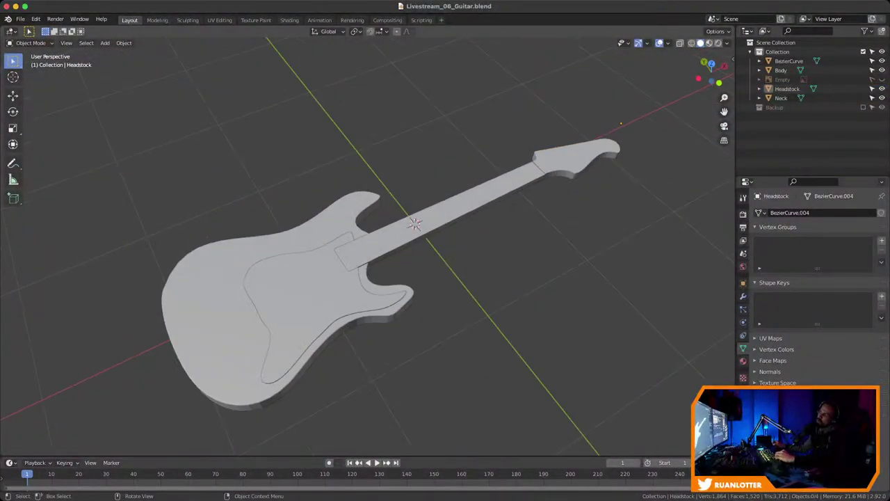
Show the reference image plane briefly in the viewport, hide it again and save the file
key("ctrl+s")
middle_click_drag(418, 223, 434, 205)
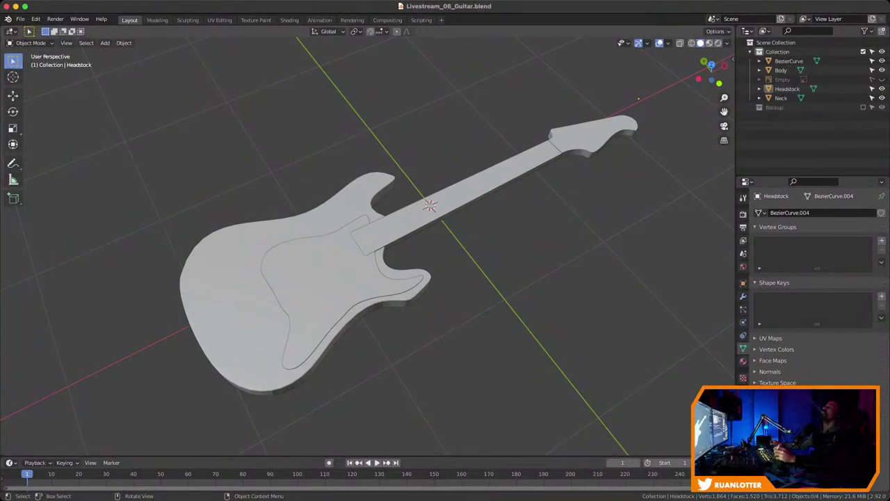
left_click(882, 79)
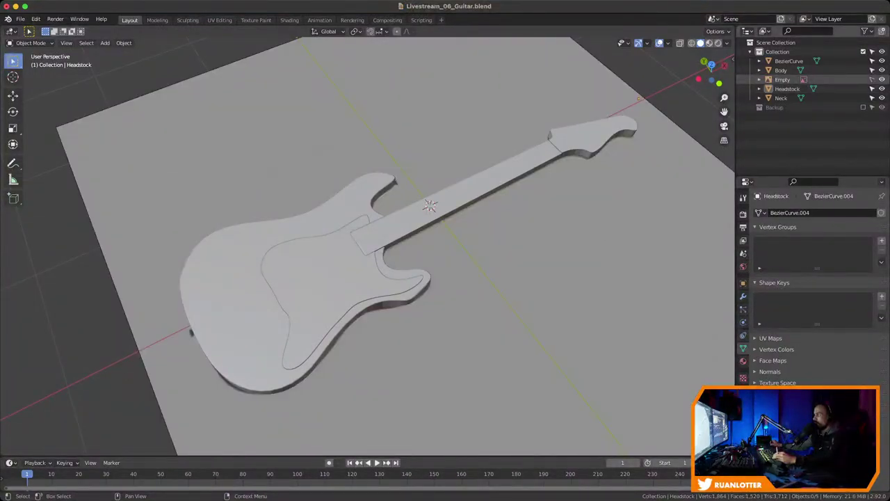
middle_click_drag(368, 247, 368, 360, "ctrl")
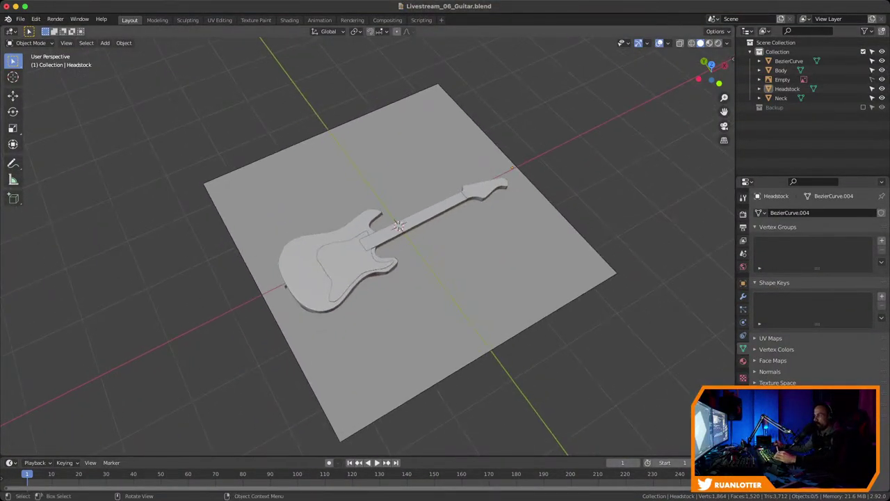
mouse_move(368, 247)
middle_mouse_down("ctrl")
mouse_move(368, 311)
mouse_move(367, 260)
middle_mouse_up("ctrl")
left_click_drag(812, 176, 812, 195)
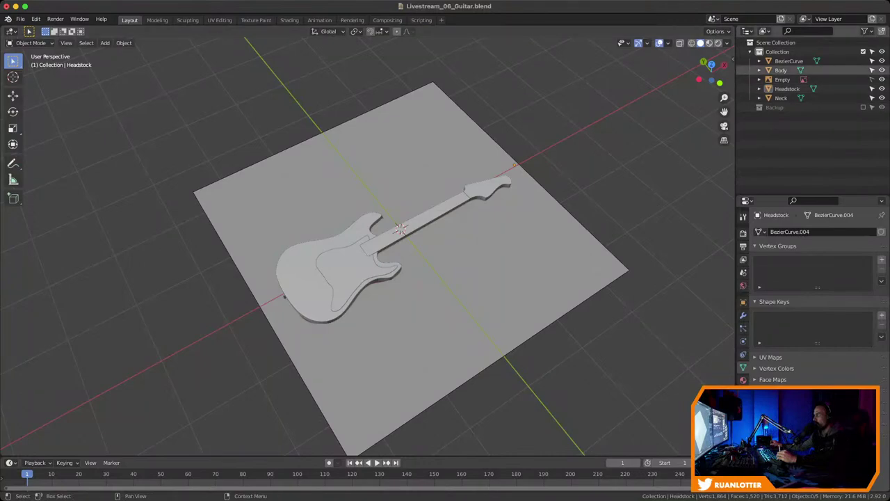
left_click(882, 79)
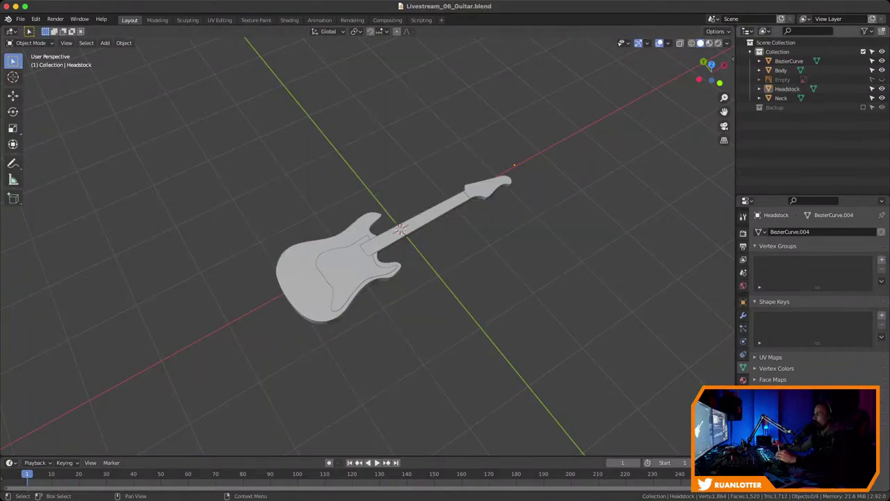
key("super+s")
Enlarge the Outliner area, split it horizontally into two and give the lower part enough height
left_click_drag(807, 195, 806, 219)
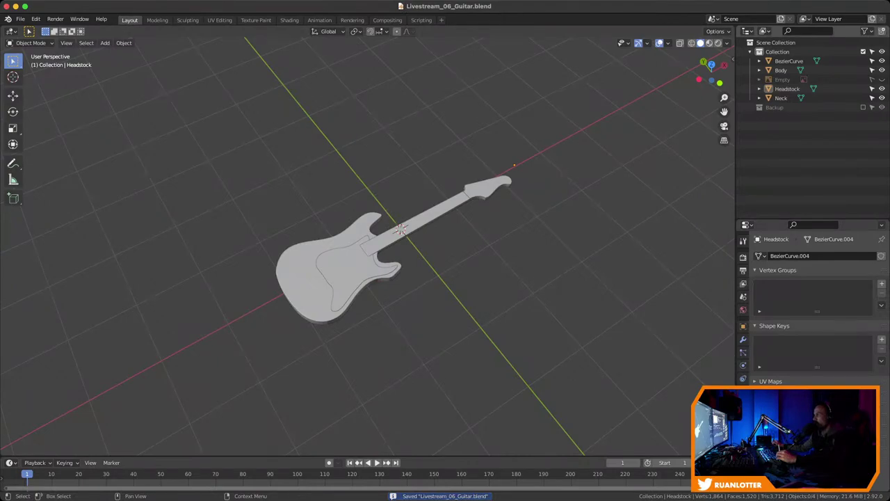
right_click(735, 219)
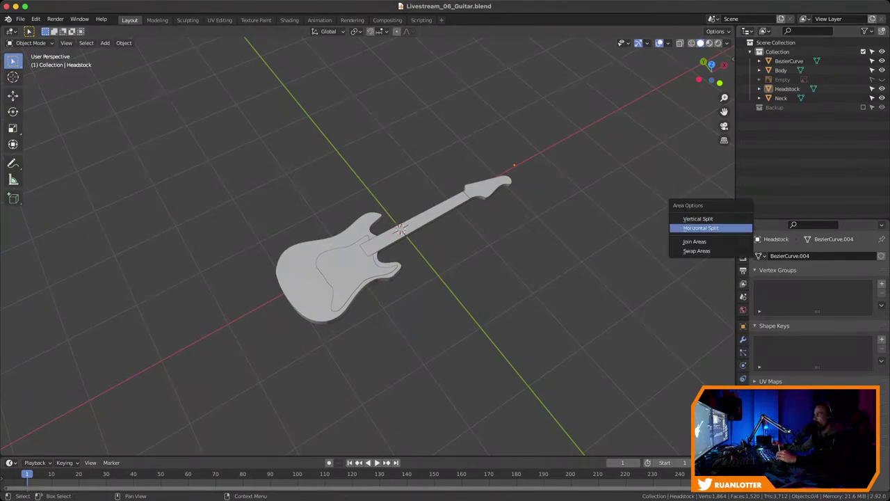
left_click(701, 228)
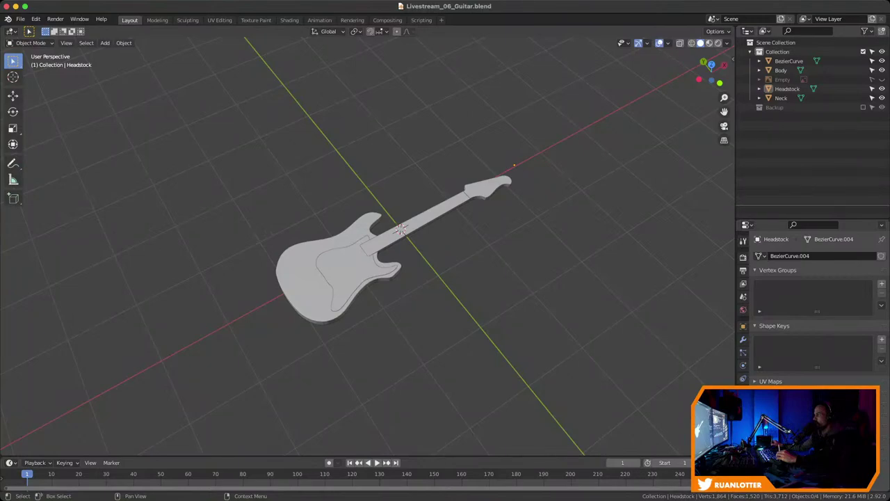
left_click(806, 135)
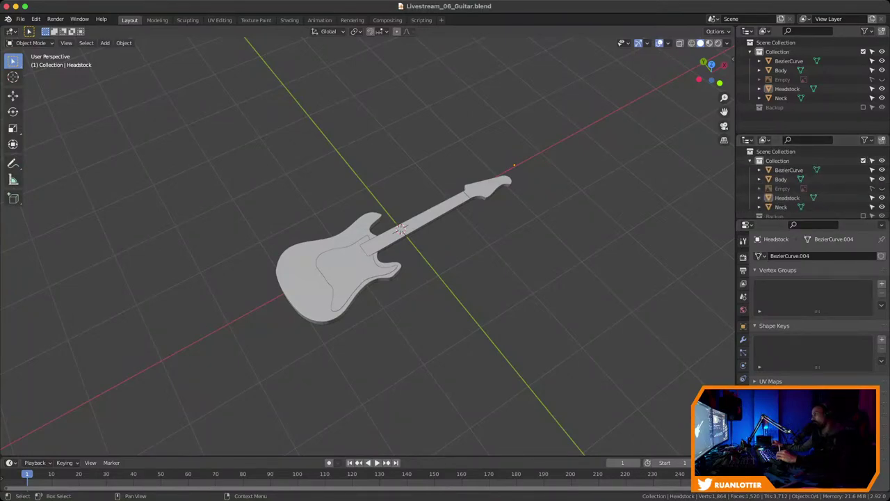
left_click_drag(807, 220, 807, 268)
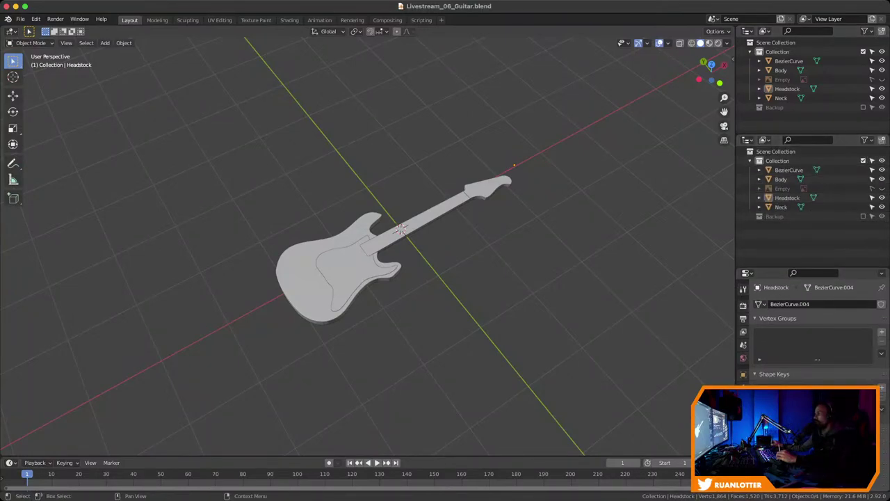
left_click_drag(807, 134, 806, 156)
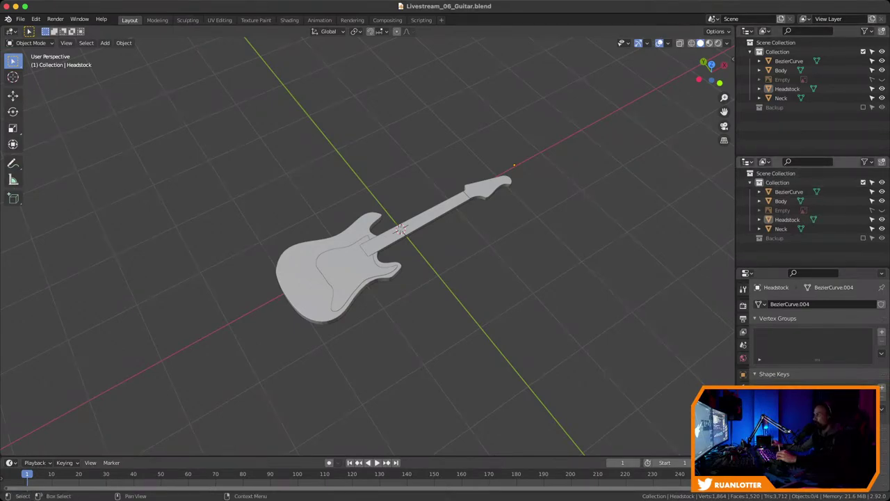
Change the lower Outliner area to an Image Editor, open Guitar.jpg in it and frame the control knobs
left_click(746, 161)
left_click(476, 196)
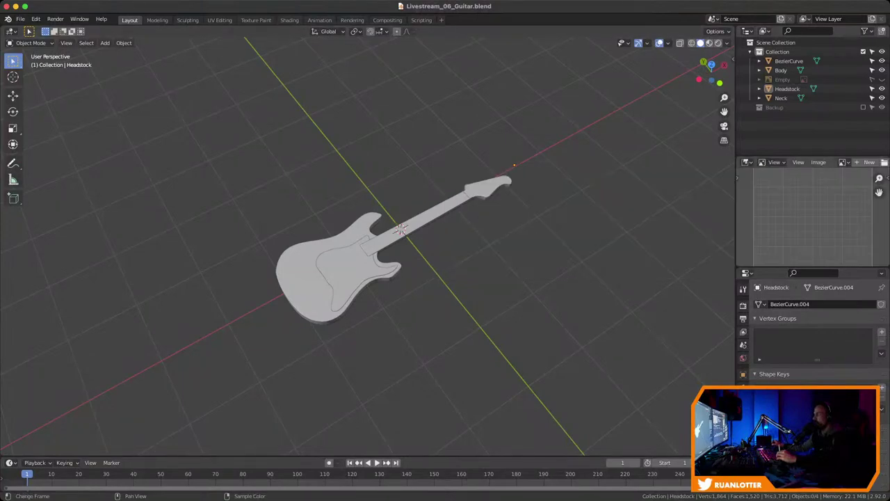
left_click(817, 162)
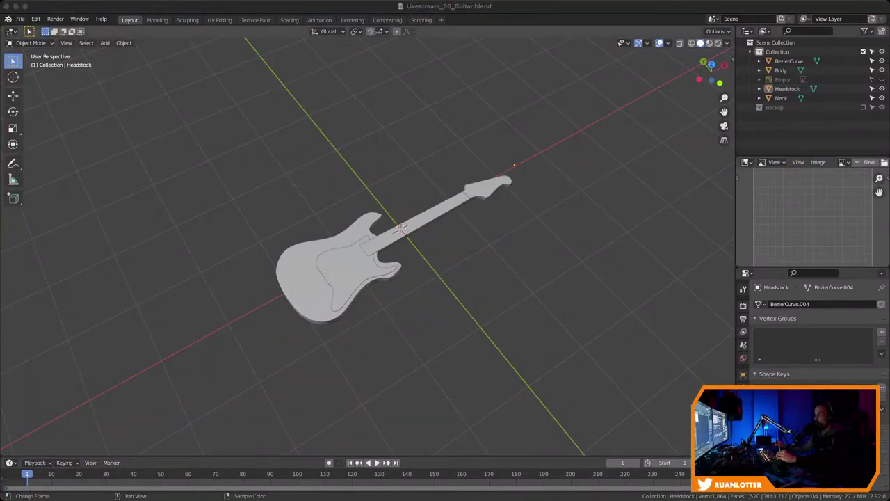
mouse_move(812, 240)
middle_mouse_down()
mouse_move(810, 186)
mouse_move(820, 203)
mouse_move(812, 261)
mouse_move(801, 175)
mouse_move(835, 185)
mouse_move(820, 244)
middle_mouse_up()
scroll(812, 216, "down", 2)
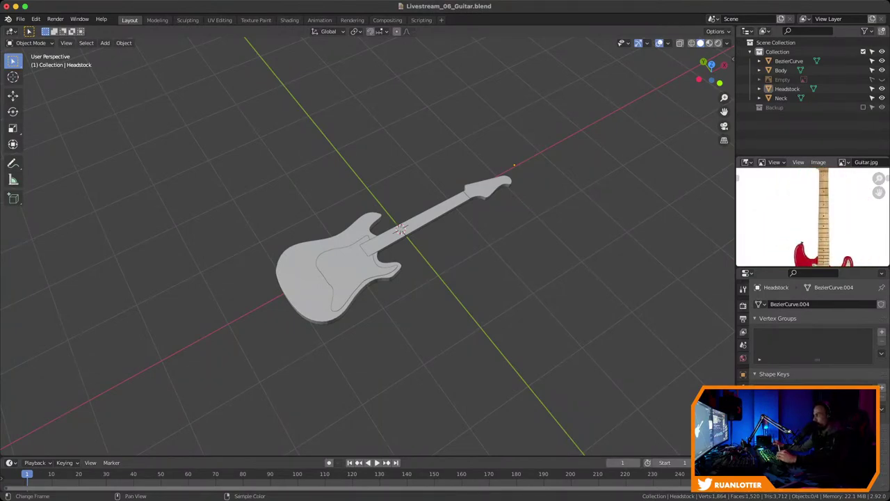
mouse_move(812, 208)
middle_mouse_down()
mouse_move(817, 236)
mouse_move(817, 199)
middle_mouse_up()
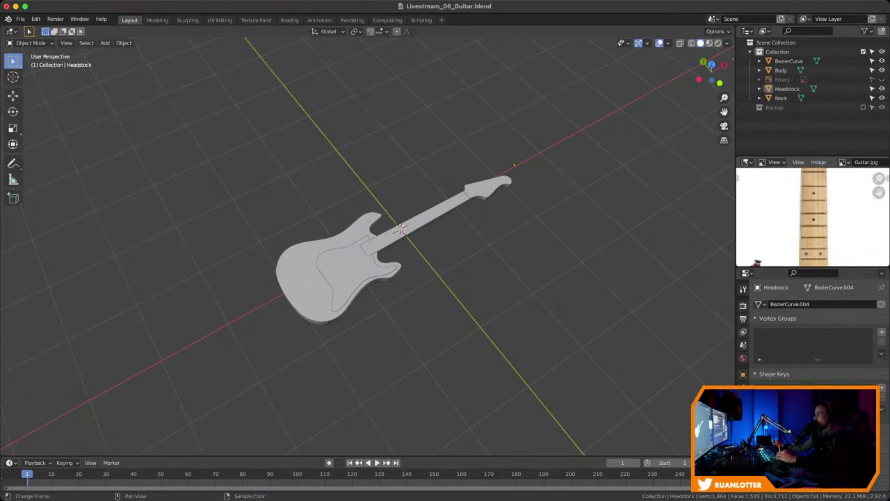
middle_click_drag(812, 258, 816, 108)
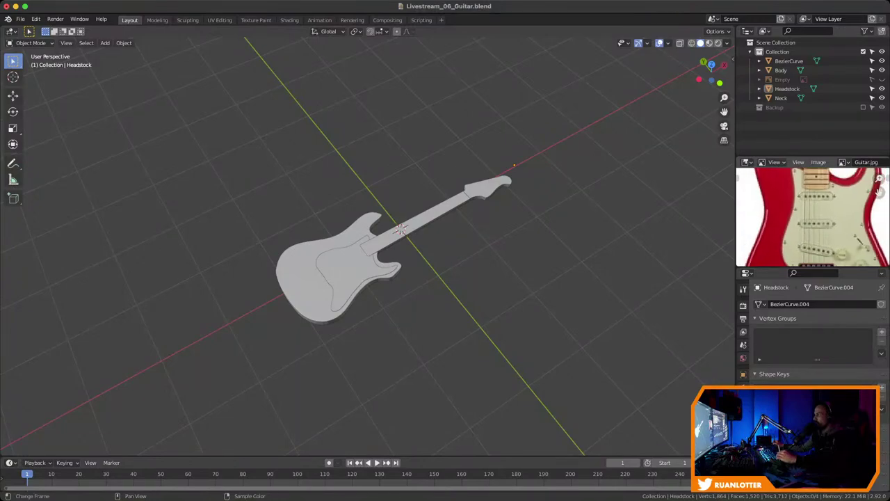
middle_click_drag(816, 230, 806, 208)
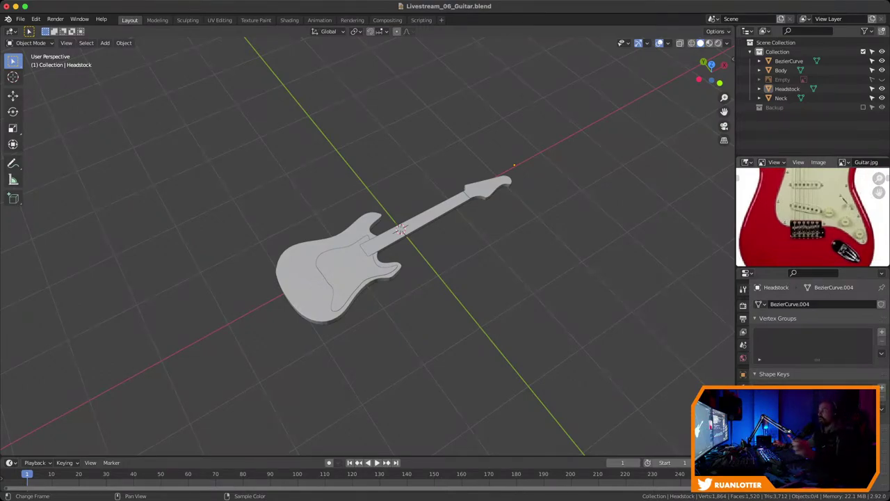
middle_click_drag(828, 212, 806, 228)
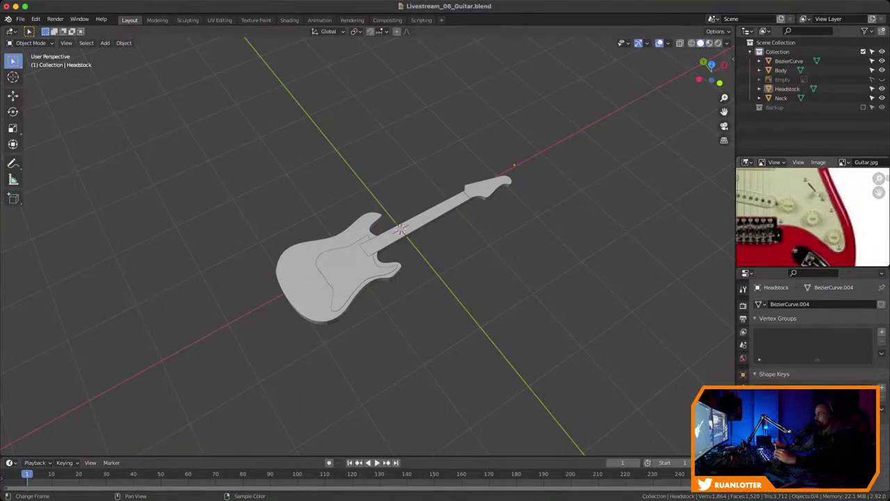
Select the pickguard, enter Edit Mode, clear the mesh selection and enlarge the knobs in the reference image
scroll(313, 272, "up", 6)
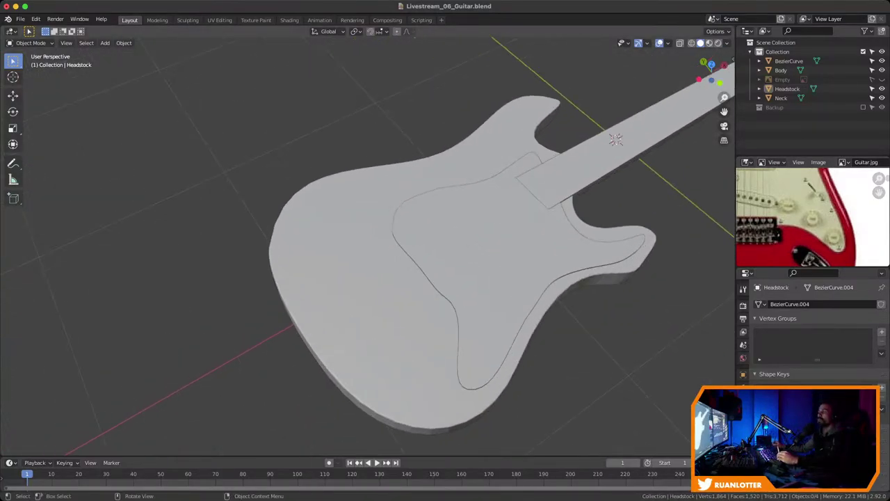
middle_click_drag(445, 264, 337, 260, "shift")
scroll(368, 250, "up", 2)
middle_click_drag(389, 278, 365, 249, "shift")
left_click(365, 249)
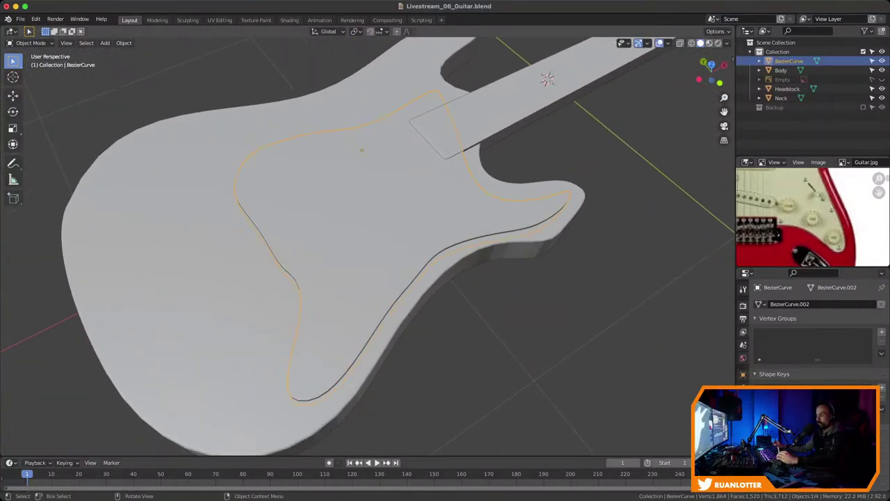
scroll(369, 243, "down", 6)
scroll(369, 244, "up", 2)
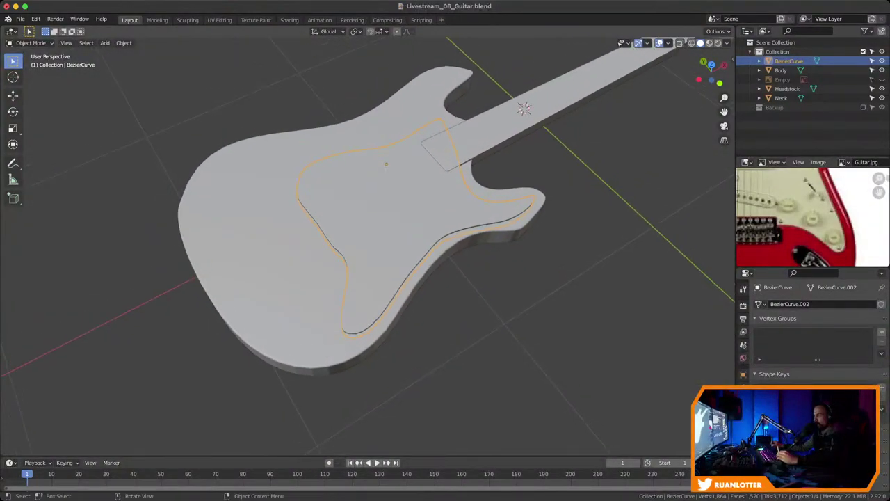
key("Tab")
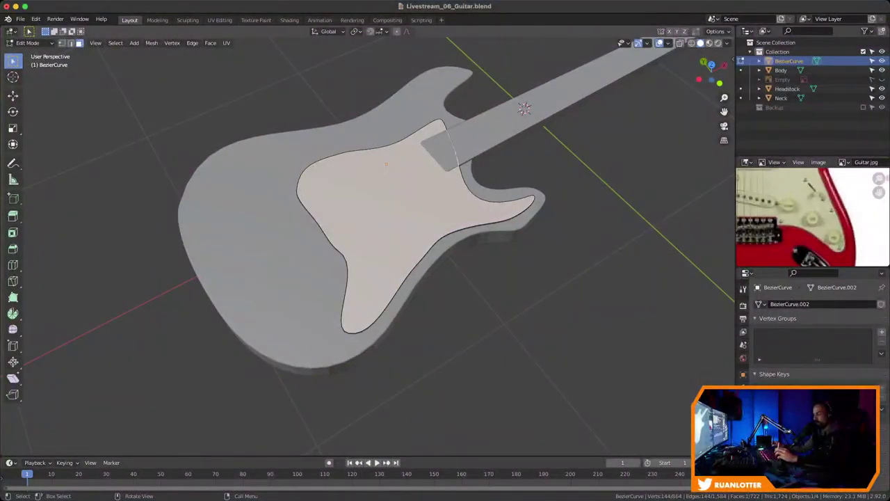
key("alt+a")
scroll(369, 243, "up", 2)
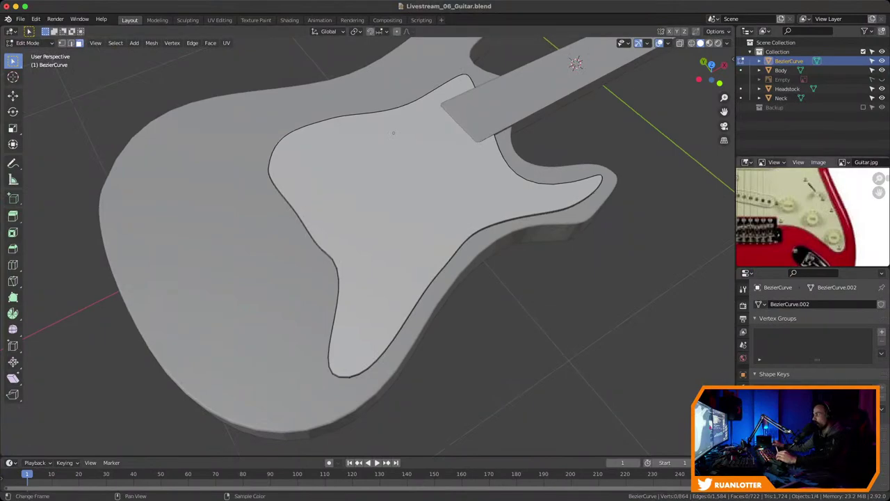
scroll(806, 215, "up", 3)
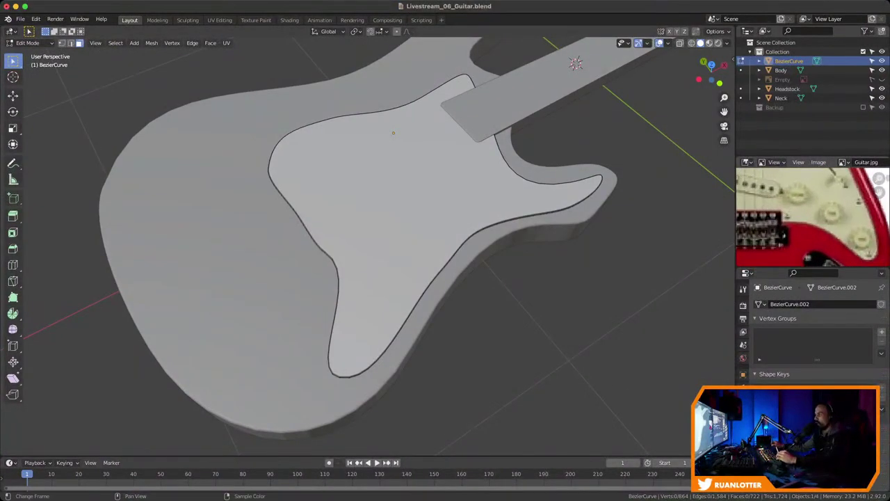
Select the pickguard's top face and snap the 3D cursor to it
middle_click_drag(390, 251, 438, 393)
middle_click_drag(453, 278, 375, 282, "shift")
left_click(368, 244)
scroll(369, 243, "down", 1)
middle_click_drag(368, 244, 347, 236, "shift")
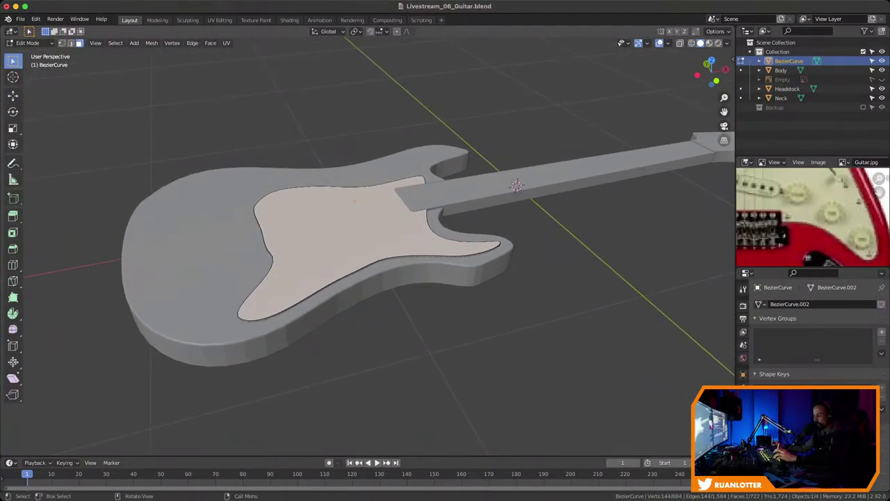
key("shift+s")
left_click(358, 312)
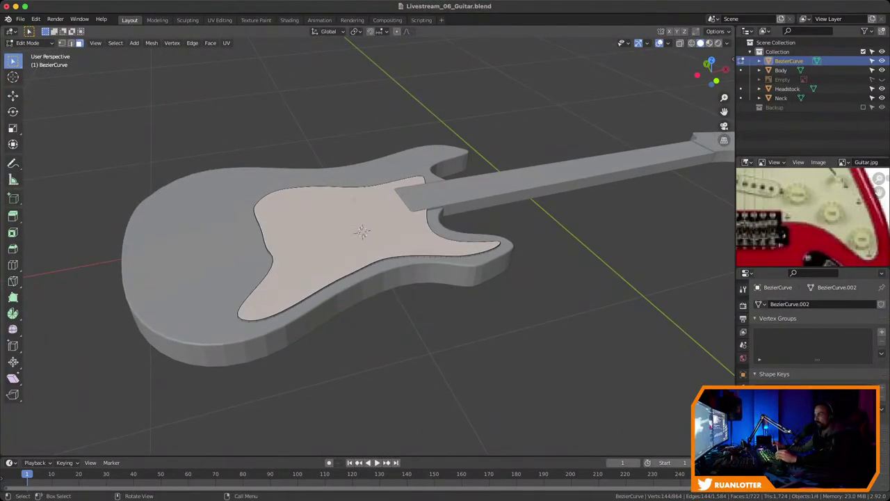
middle_click_drag(361, 237, 331, 282)
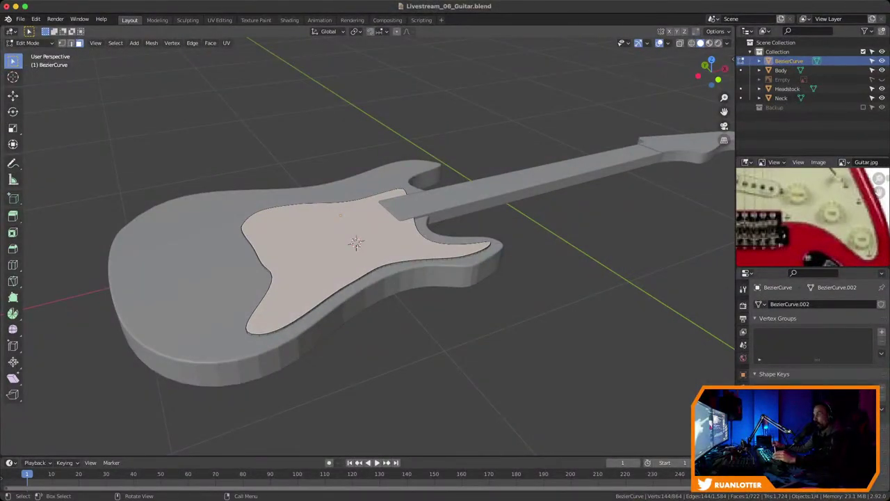
Return to Object Mode, add a cylinder at the 3D cursor and scale it down to about 0.074
key("Tab")
key("shift+a")
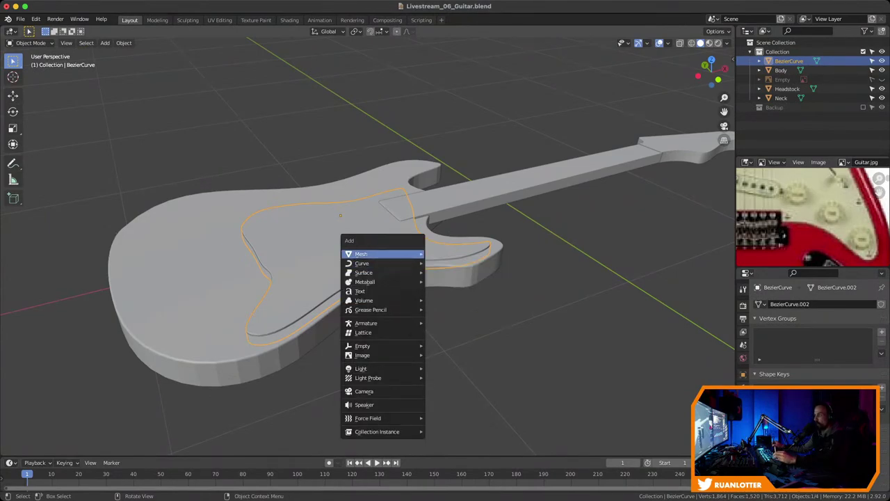
mouse_move(389, 254)
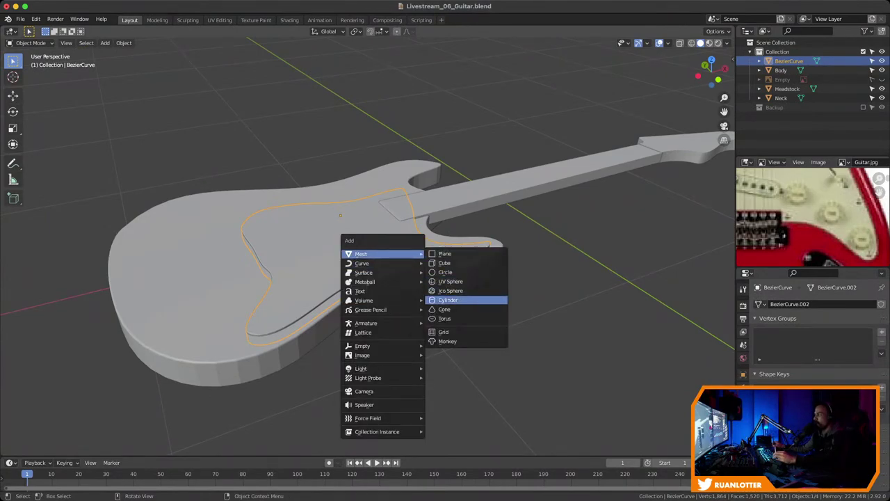
left_click(448, 300)
key("s")
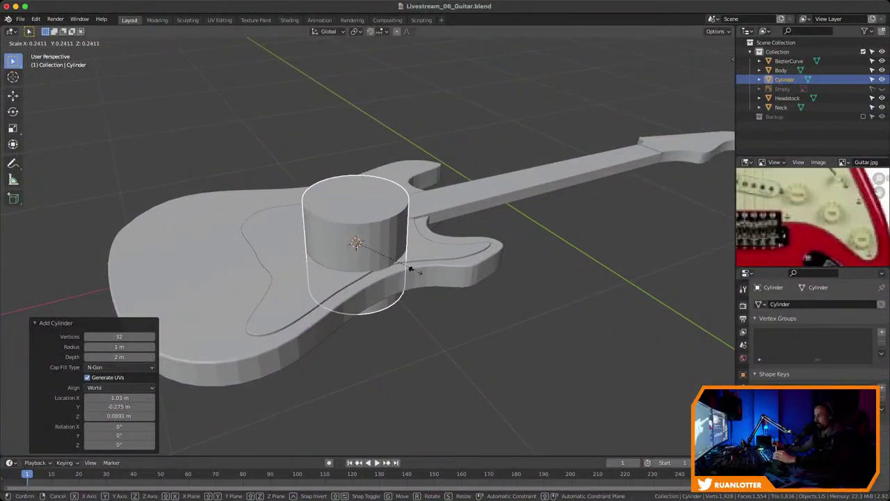
left_click(368, 250)
Move the cylinder to a knob position on the pickguard's lower part and scale it again to about 0.378
key("g")
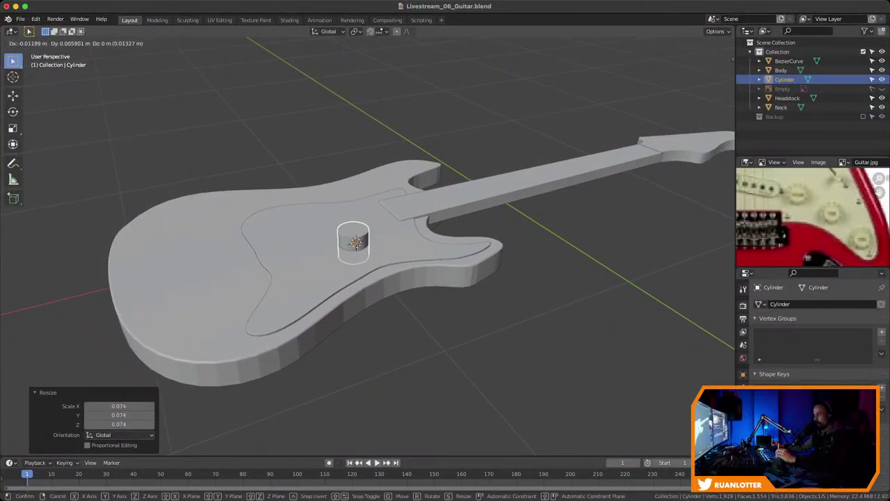
left_click(307, 301)
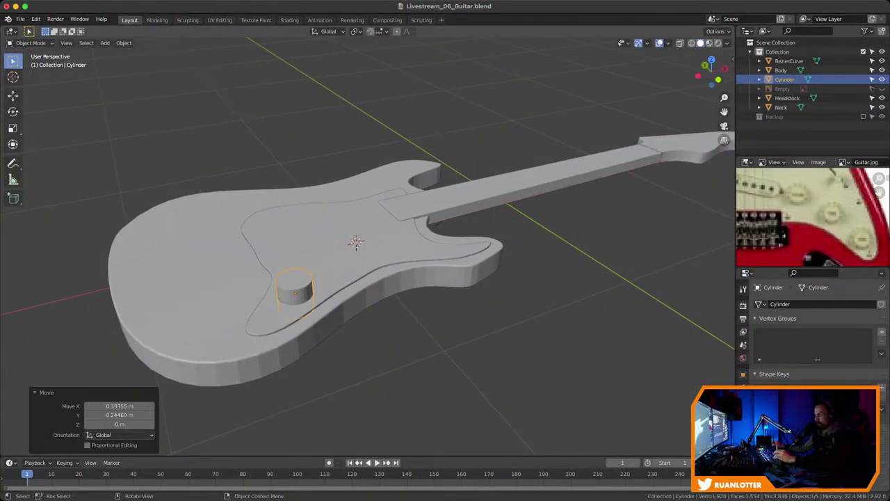
key("s")
left_click(318, 289)
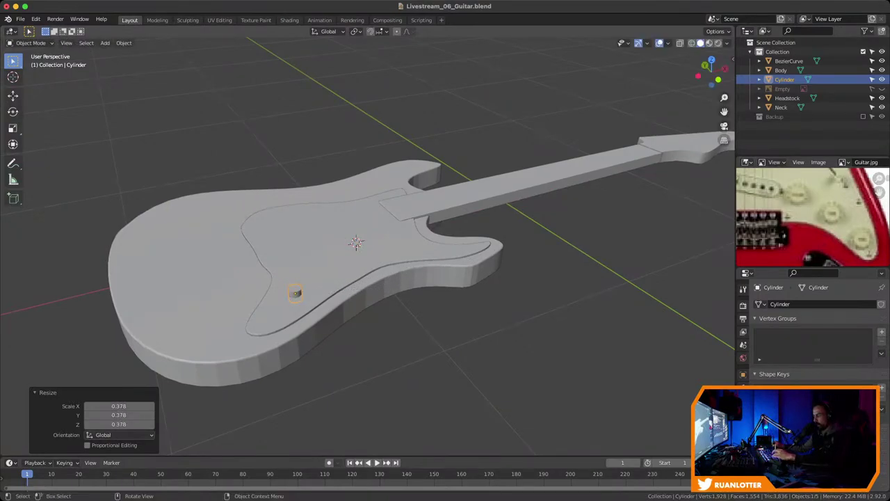
Raise the knob cylinder about 0.068 m along Z so it stands on the pickguard surface
key("g")
key("z")
left_click(293, 277)
scroll(356, 243, "up", 2)
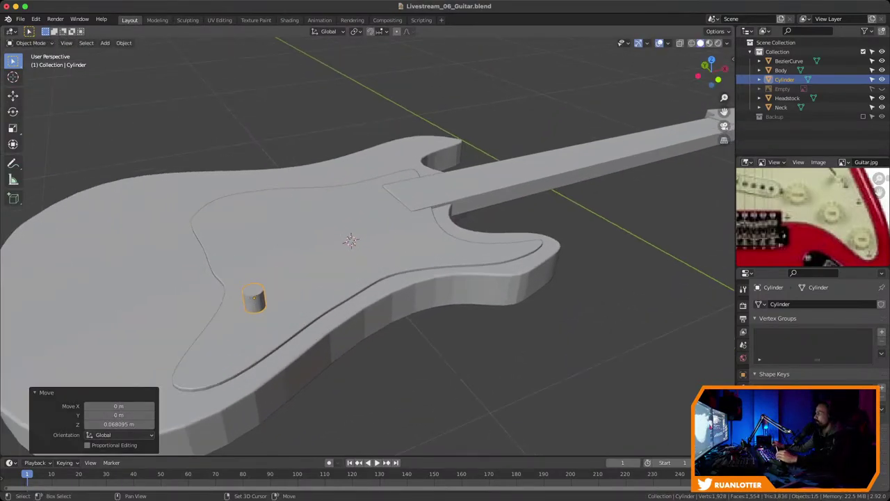
middle_click_drag(351, 240, 582, 178, "shift")
scroll(369, 247, "up", 2)
middle_click_drag(674, 149, 509, 193, "shift")
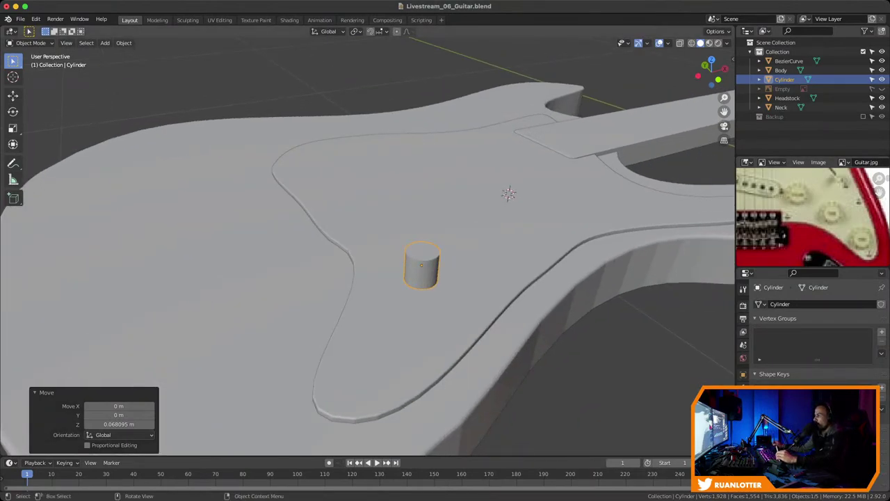
Save the file and, in Edit Mode, lower the knob cylinder's top face about 0.035 m along Z
middle_click_drag(421, 264, 359, 261, "shift")
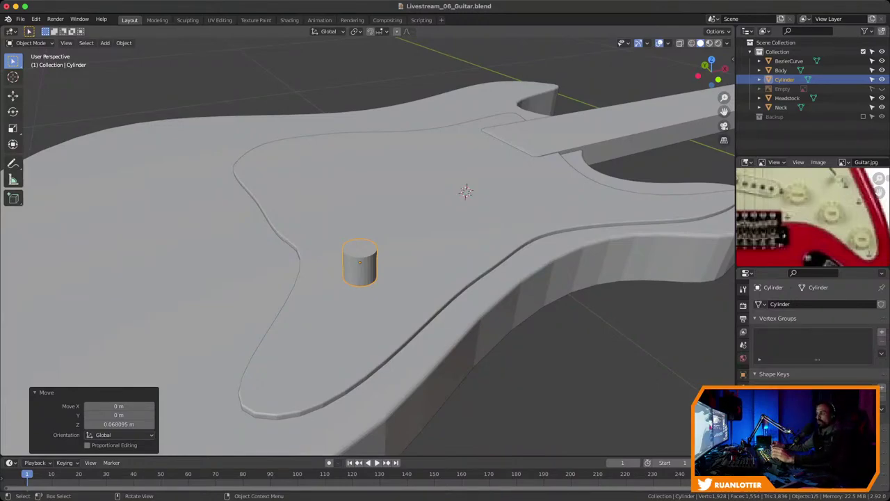
key("Tab")
scroll(367, 247, "up", 5)
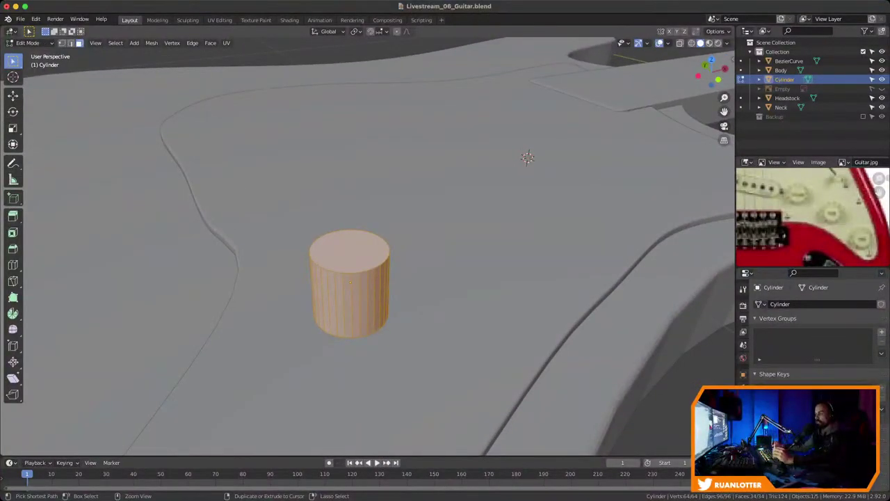
key("ctrl+s")
key("alt+a")
key("g")
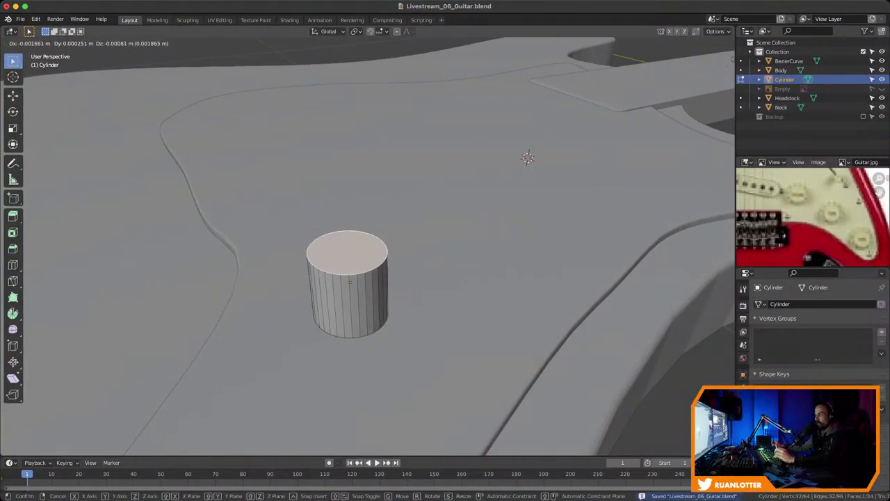
key("z")
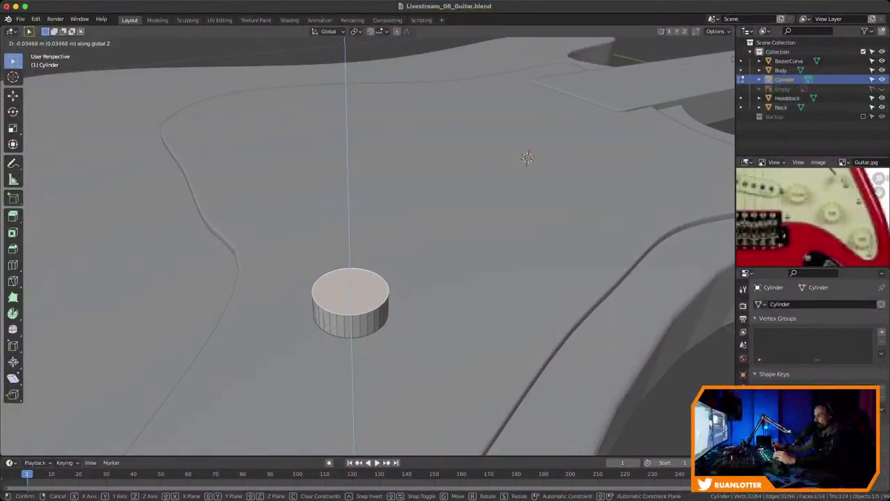
left_click(499, 252)
Scale the knob's top face to about 0.633 and lower it about 0.0098 m along Z to form a flared base
key("s")
left_click(452, 262)
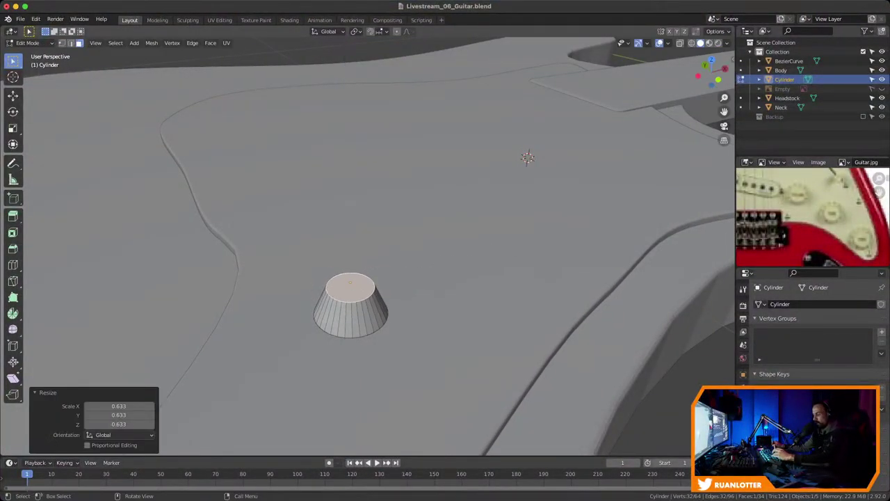
key("g")
key("z")
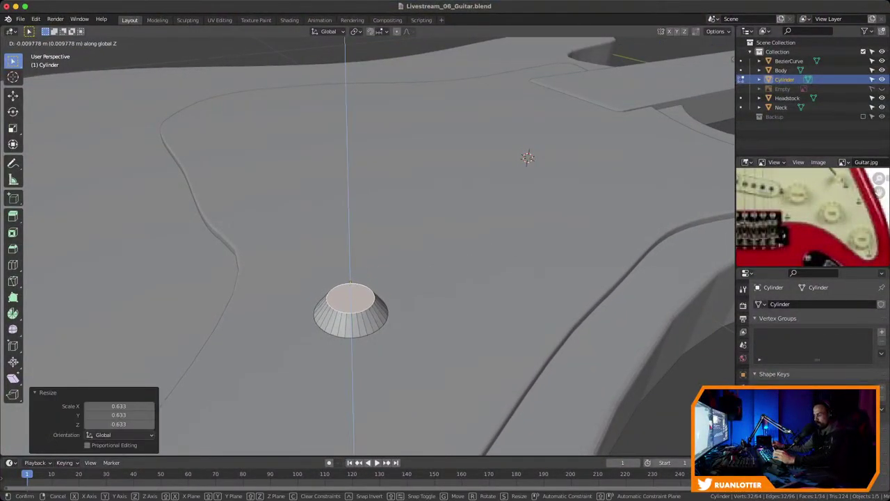
key("Return")
Extrude the knob's top face up about 0.020 m and bevel its rim about 0.067 m with 4 segments
key("e")
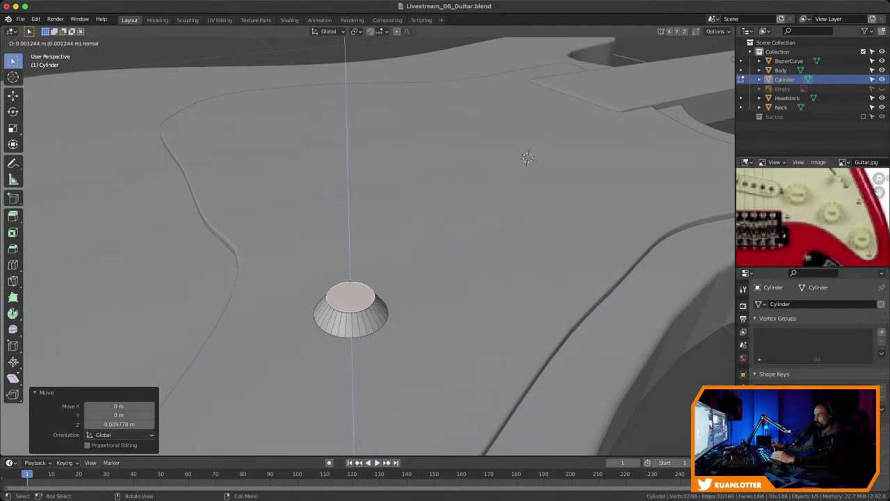
key("Return")
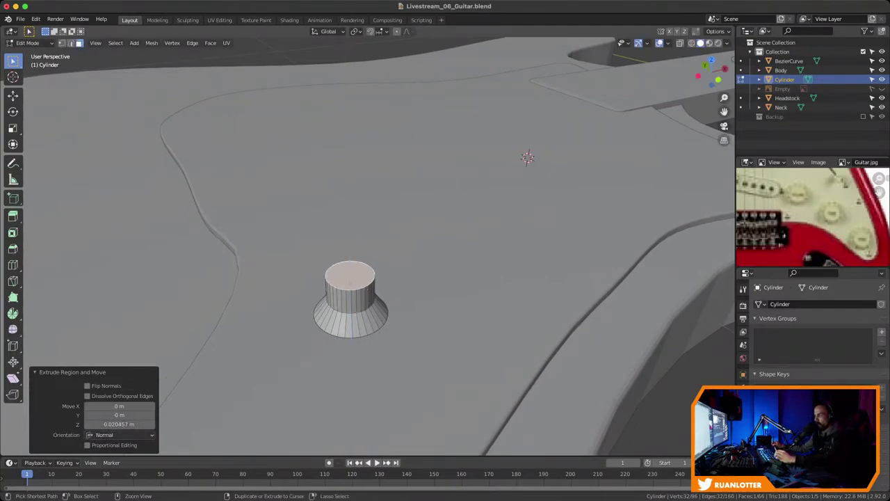
middle_click_drag(445, 278, 445, 299, "ctrl")
middle_click_drag(445, 299, 477, 192, "shift")
key("KP_Decimal")
scroll(640, 79, "down", 4, "ctrl")
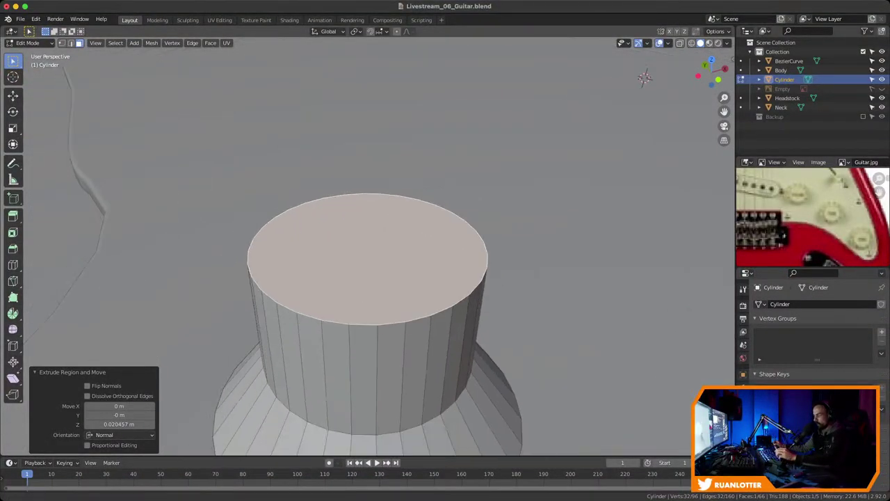
key("i")
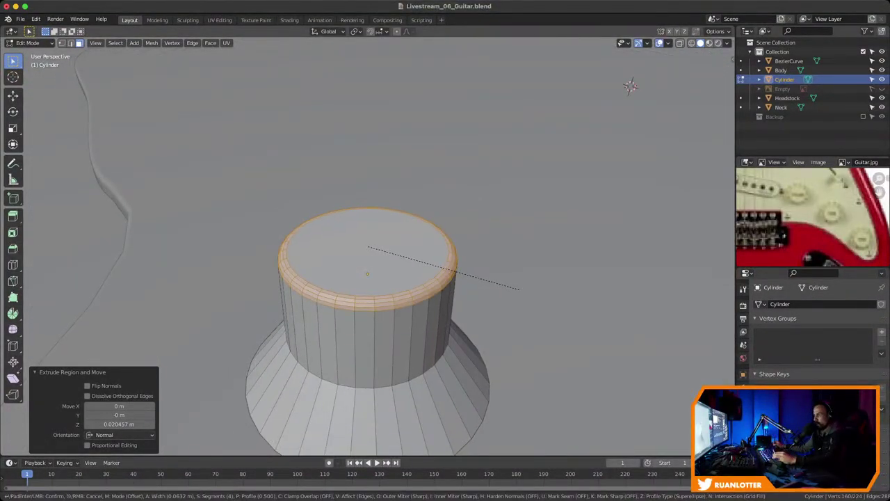
left_click(520, 288)
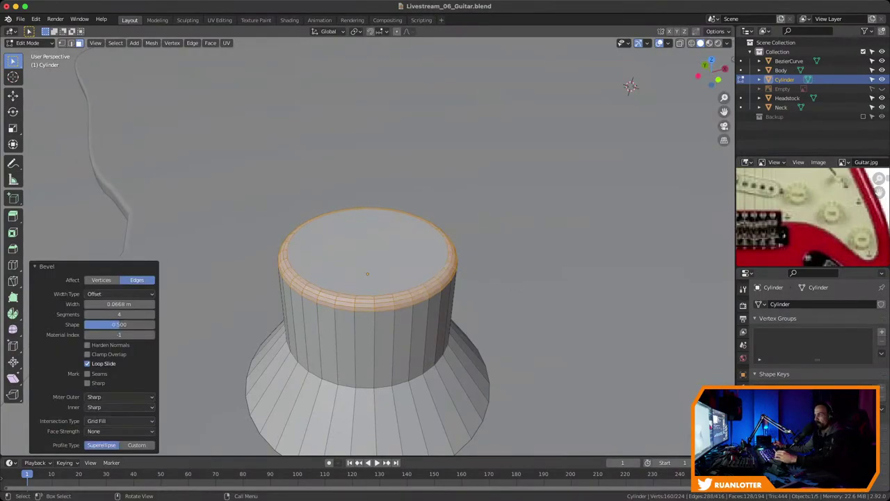
scroll(520, 288, "down", 2)
mouse_move(520, 288)
middle_mouse_down()
mouse_move(520, 240)
mouse_move(506, 291)
middle_mouse_up()
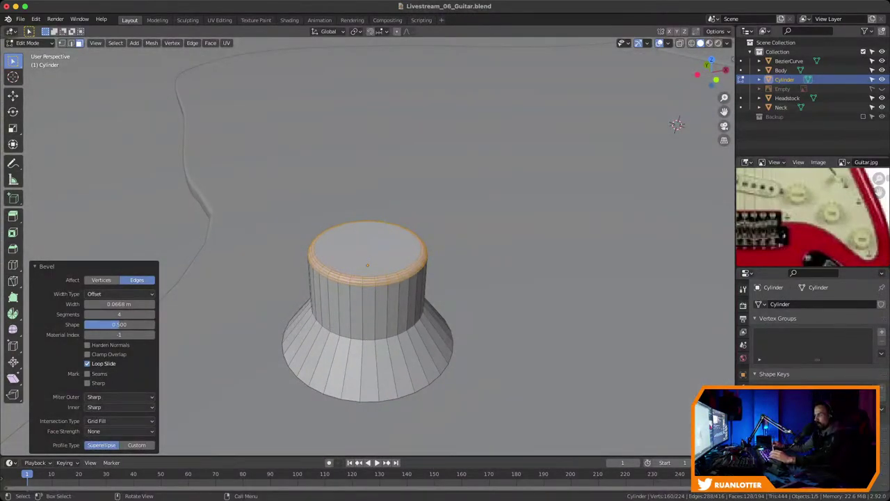
Select the knob's top face with its bevelled rim, lower them about 0.006 m along Z and return to Object Mode
left_click(367, 248)
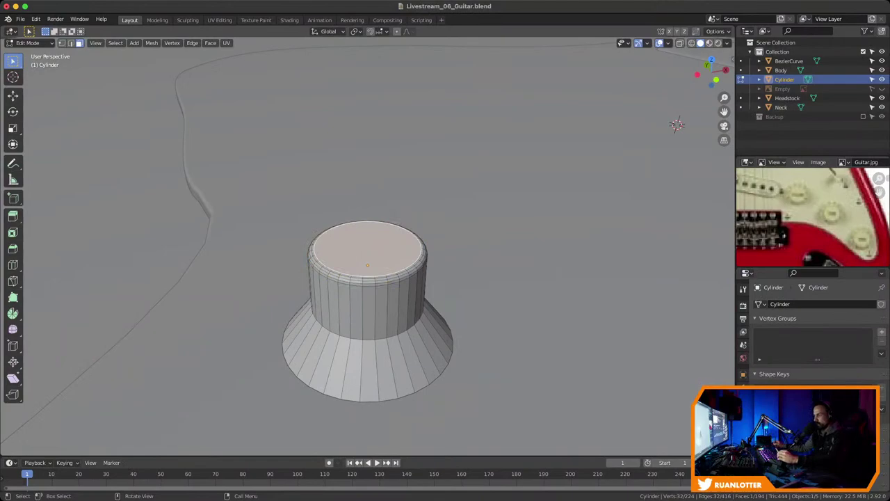
middle_click_drag(367, 249, 380, 274)
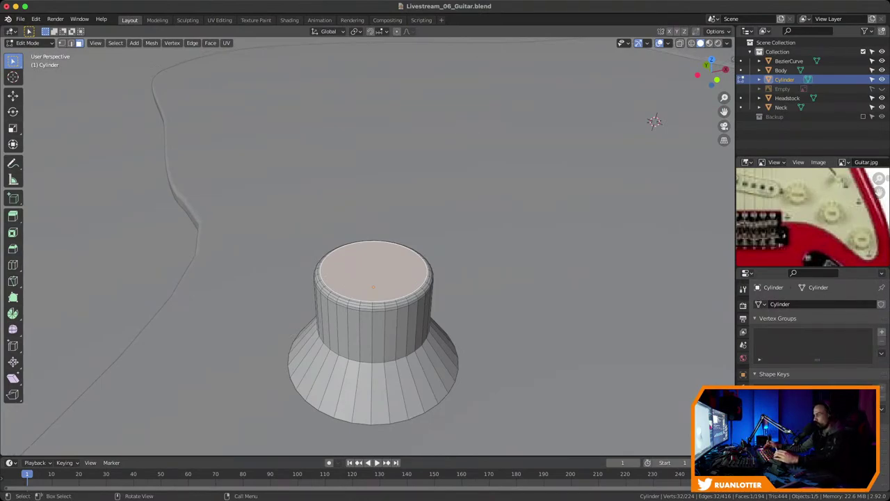
key("ctrl+KP_Add")
key("ctrl+KP_Add")
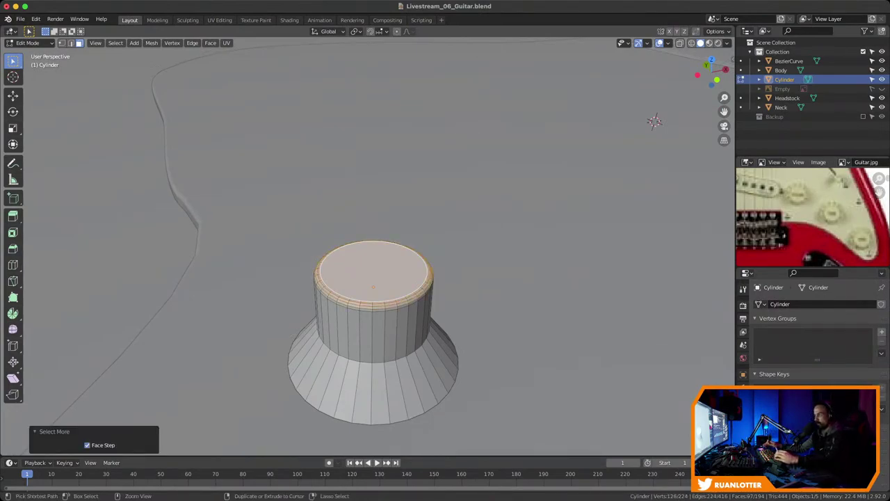
key("ctrl+KP_Add")
key("g")
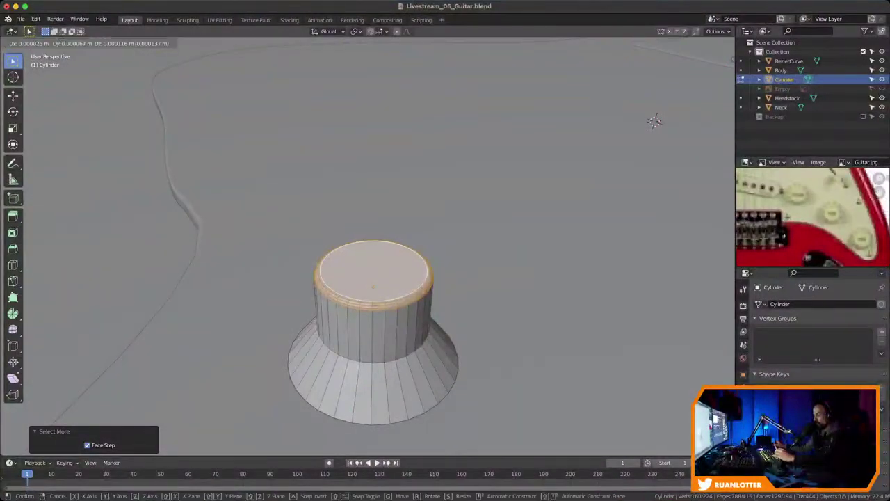
key("z")
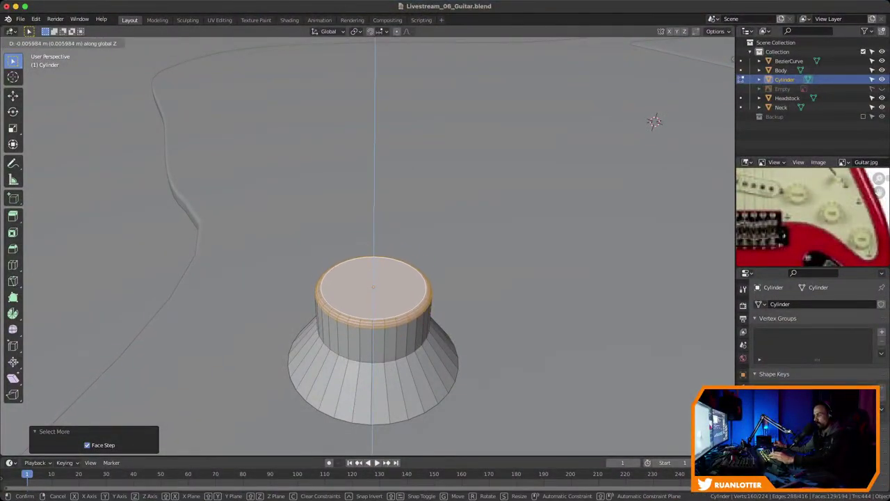
key("Return")
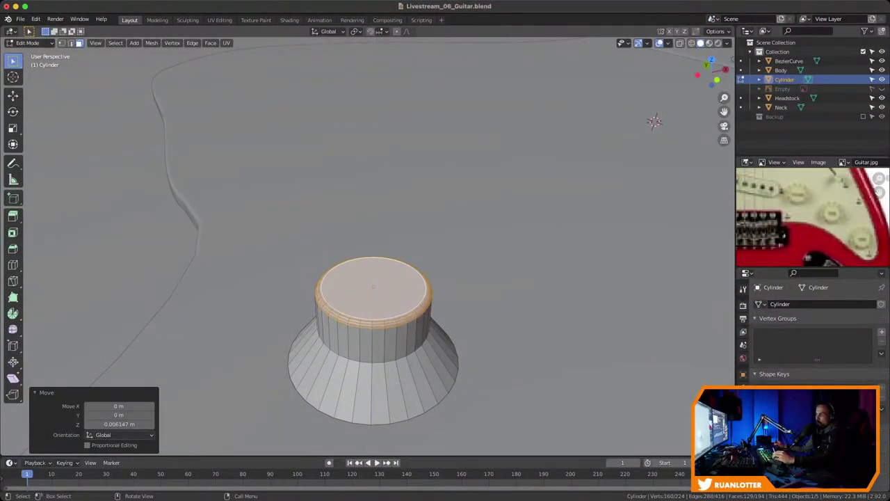
key("Tab")
middle_click_drag(445, 264, 440, 247)
scroll(439, 247, "down", 1)
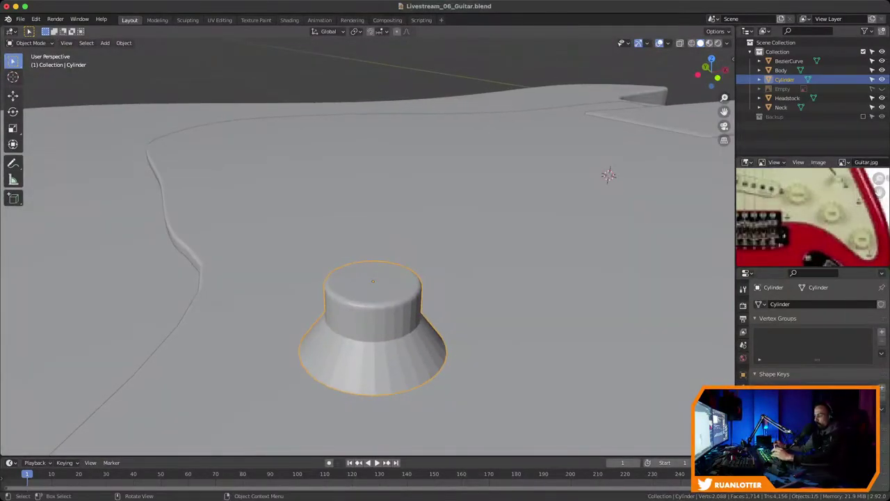
middle_click_drag(368, 191, 369, 129)
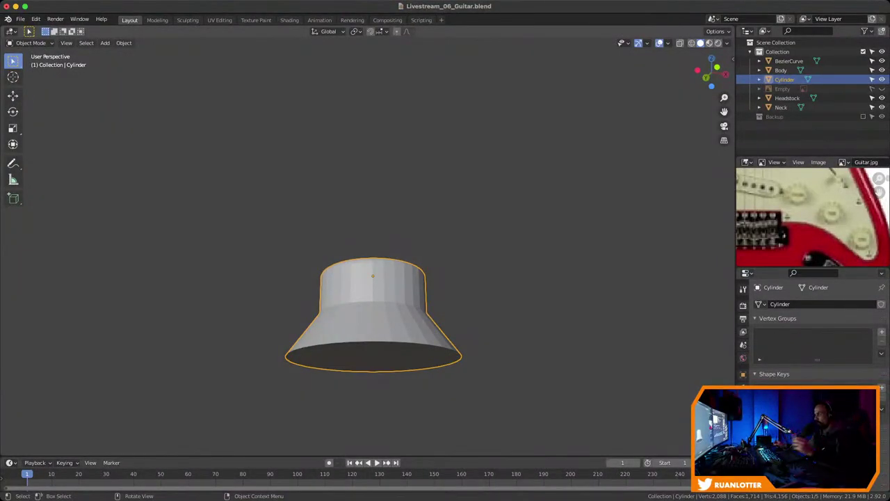
key("r")
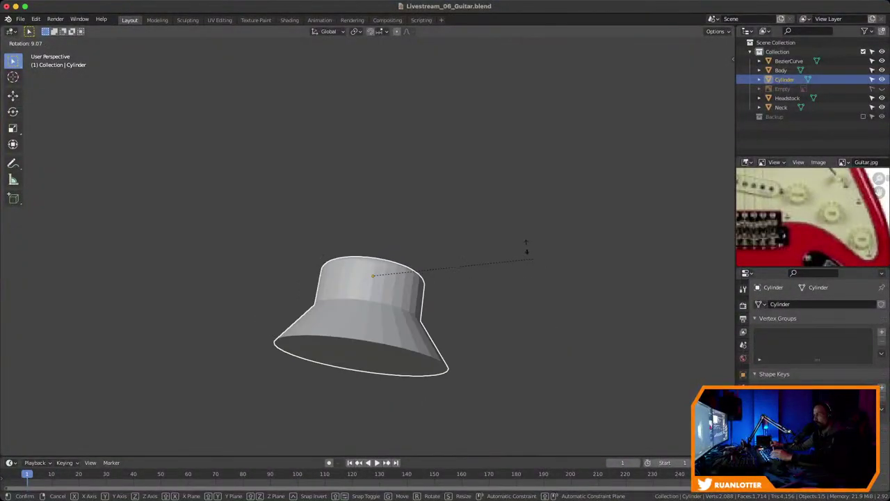
right_click(470, 209)
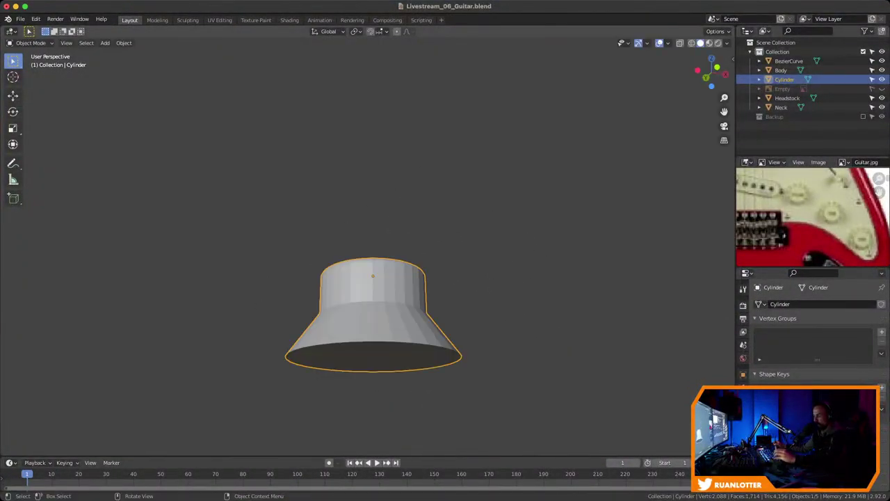
Select the knob's bottom face in Edit Mode and snap the 3D cursor to it
middle_click_drag(471, 208, 460, 186)
middle_click_drag(320, 368, 324, 366)
key("alt+z")
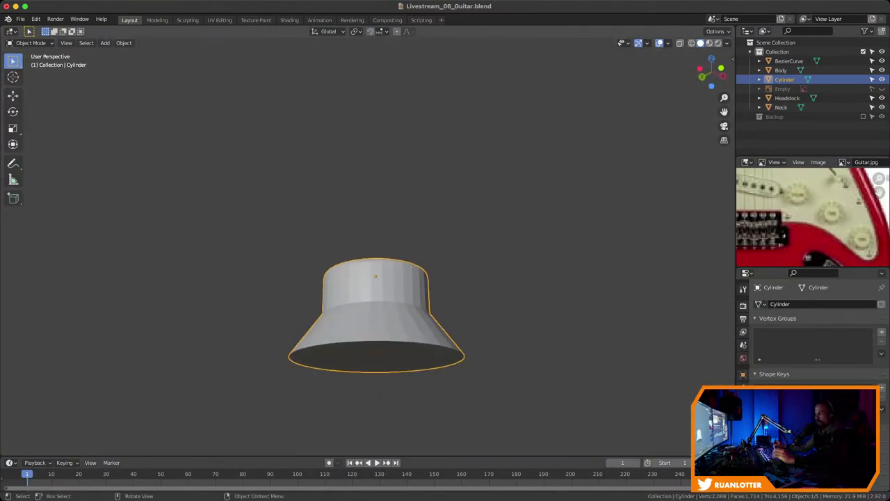
key("Tab")
left_click(376, 356)
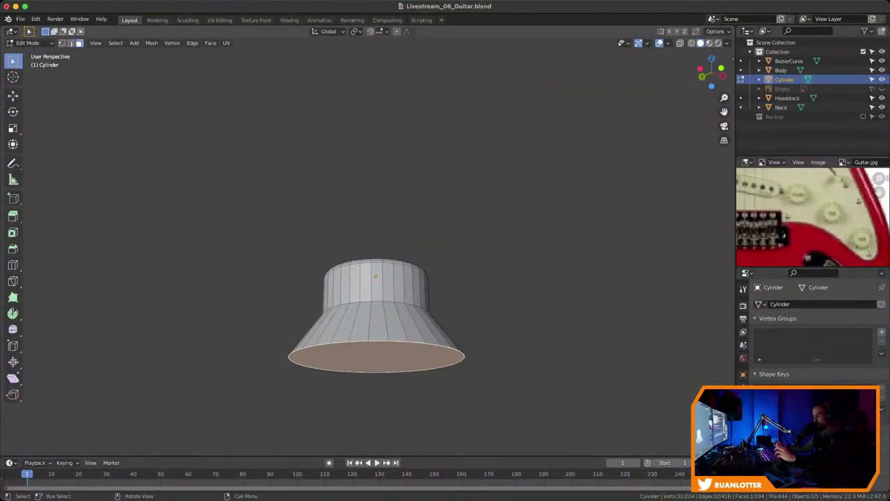
key("shift+s")
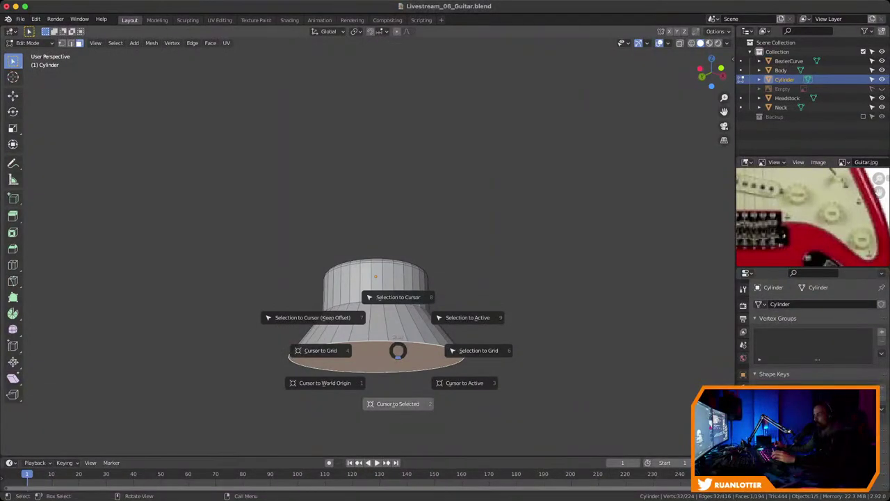
left_click(398, 403)
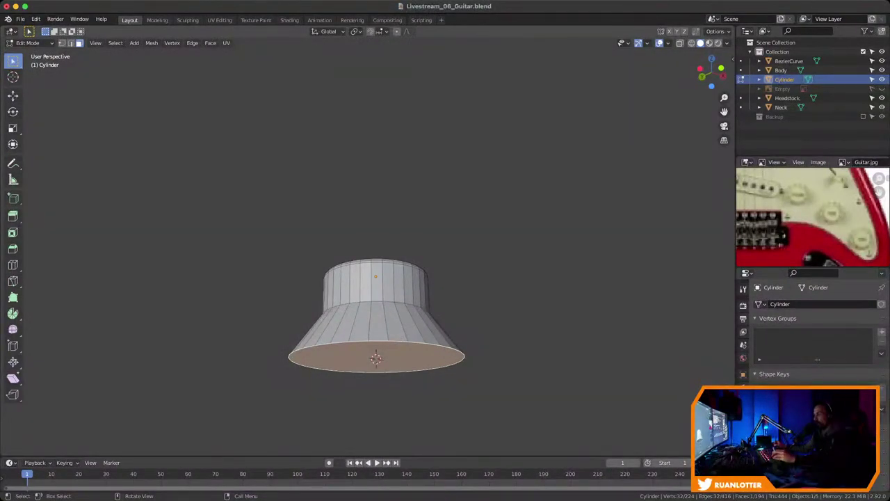
Return to Object Mode and set the knob's origin to the 3D cursor
key("Tab")
right_click(365, 292)
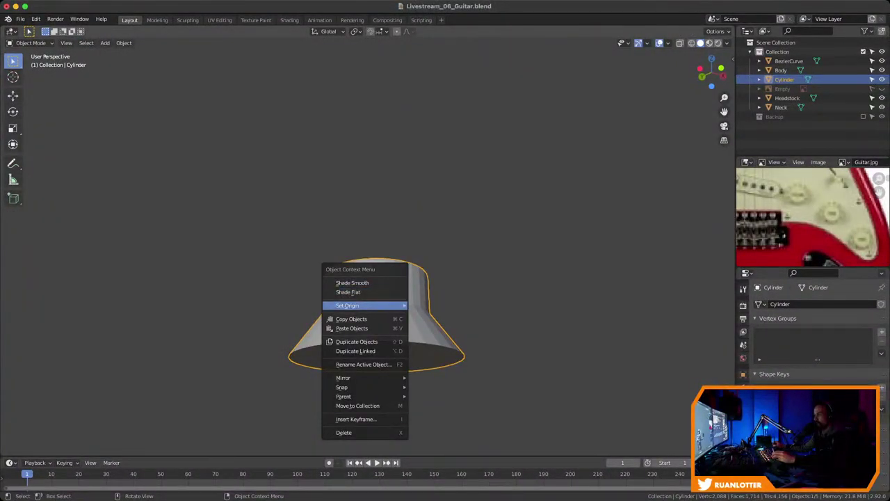
mouse_move(362, 305)
left_click(444, 325)
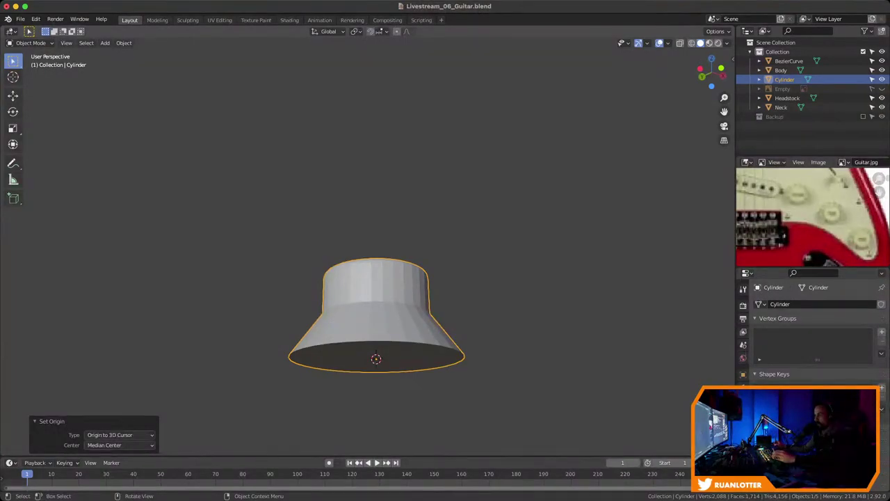
scroll(444, 325, "down", 2)
middle_click_drag(444, 326, 487, 272)
key("r")
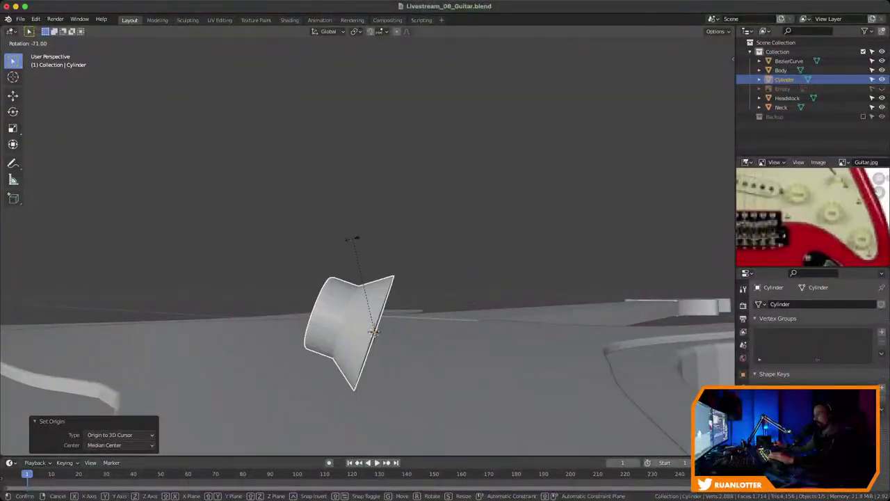
right_click(498, 299)
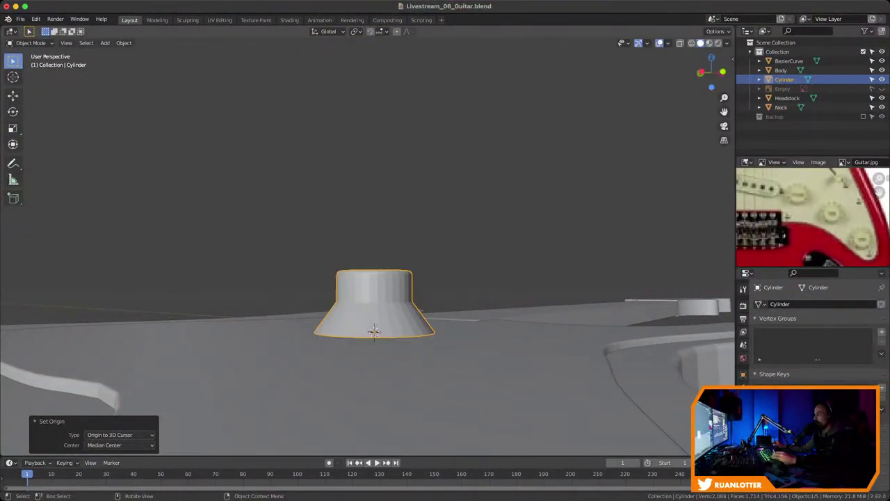
middle_click_drag(498, 298, 498, 341)
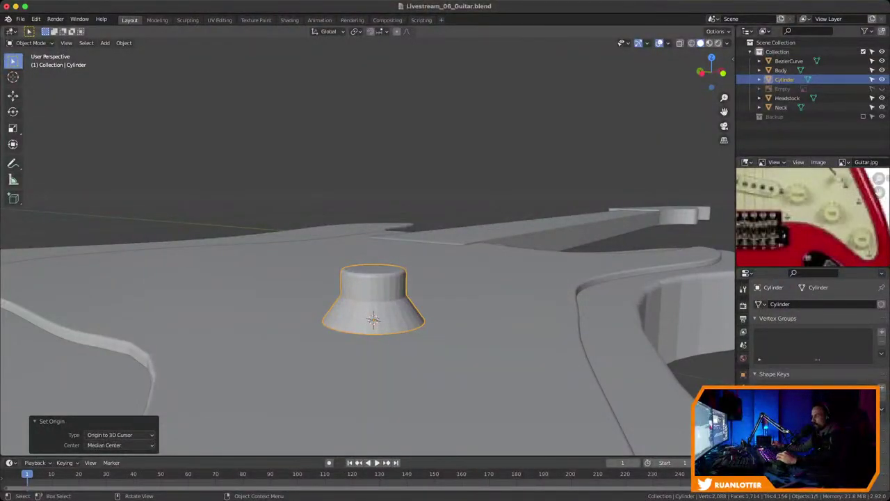
Save the guitar file with the finished knob shape
middle_click_drag(373, 278, 346, 299)
scroll(371, 299, "down", 2)
middle_click_drag(375, 233, 406, 240)
key("super+s")
scroll(368, 247, "down", 1)
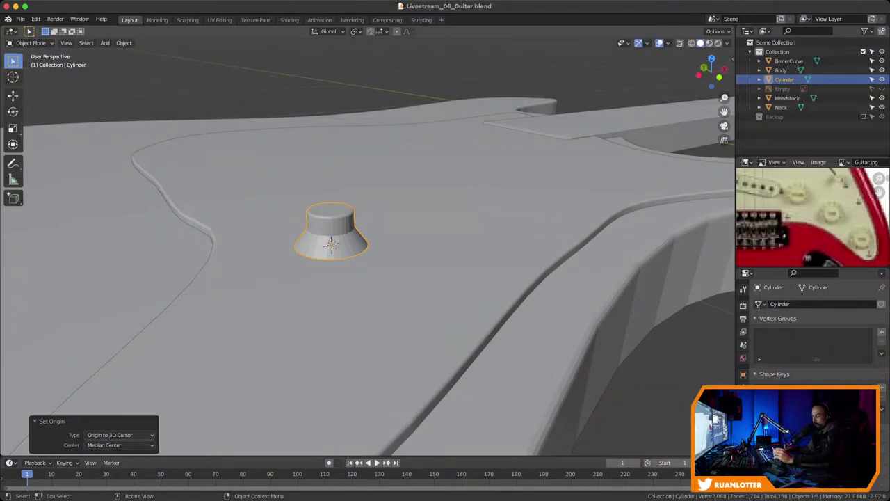
middle_click_drag(417, 250, 389, 295)
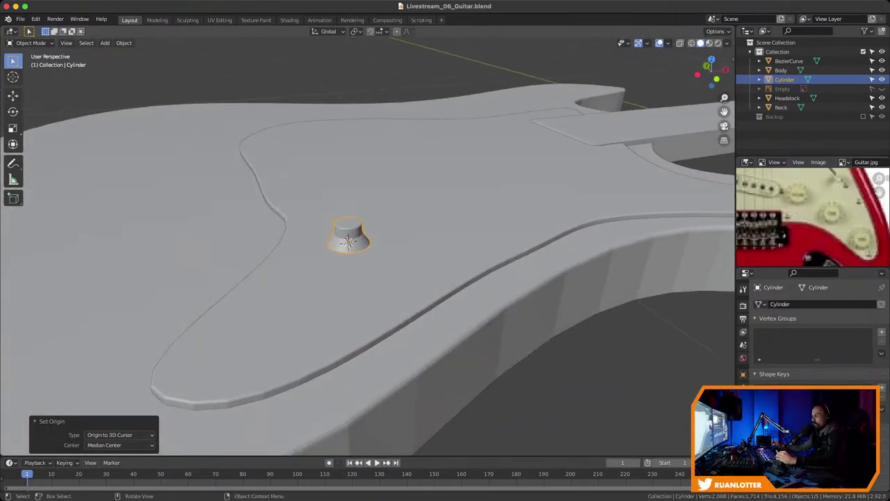
scroll(389, 296, "up", 1)
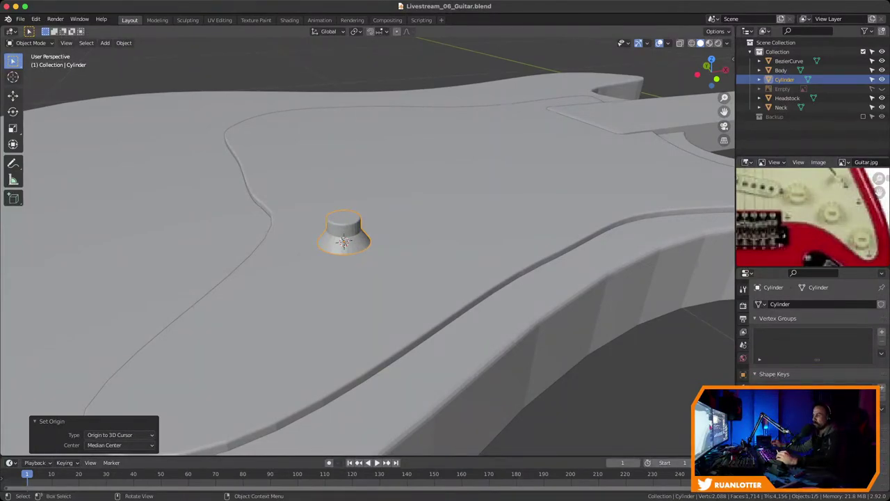
middle_click_drag(417, 265, 490, 250)
scroll(367, 249, "down", 4)
scroll(367, 248, "up", 3)
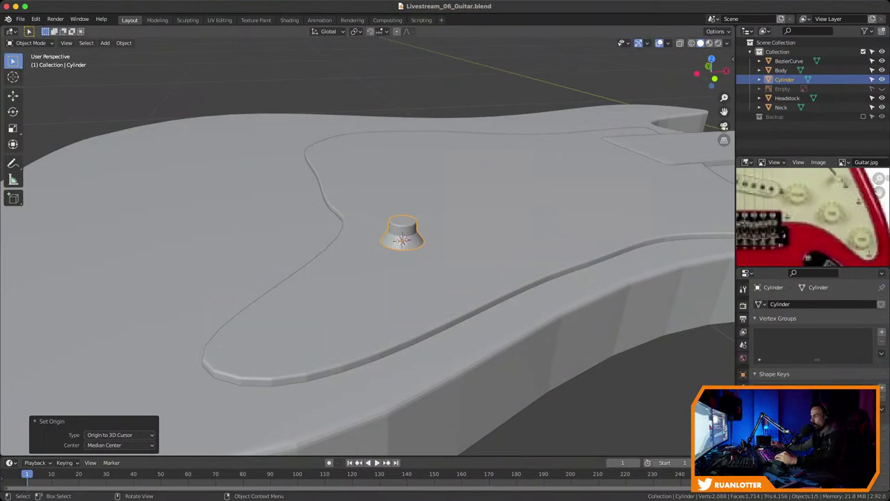
Set snapping to Face and snap the knob down onto the pickguard surface, about 0.04 m along Z
middle_click_drag(402, 278, 439, 276)
middle_click_drag(397, 235, 365, 243, "shift")
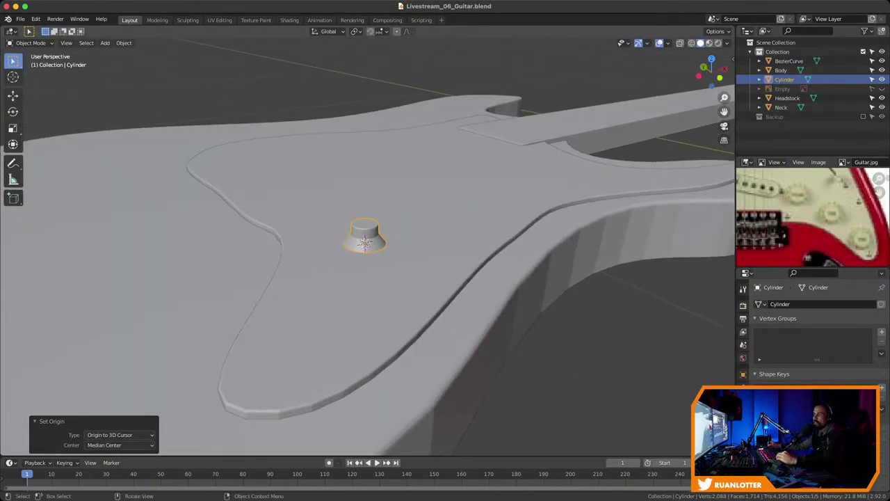
left_click(387, 31)
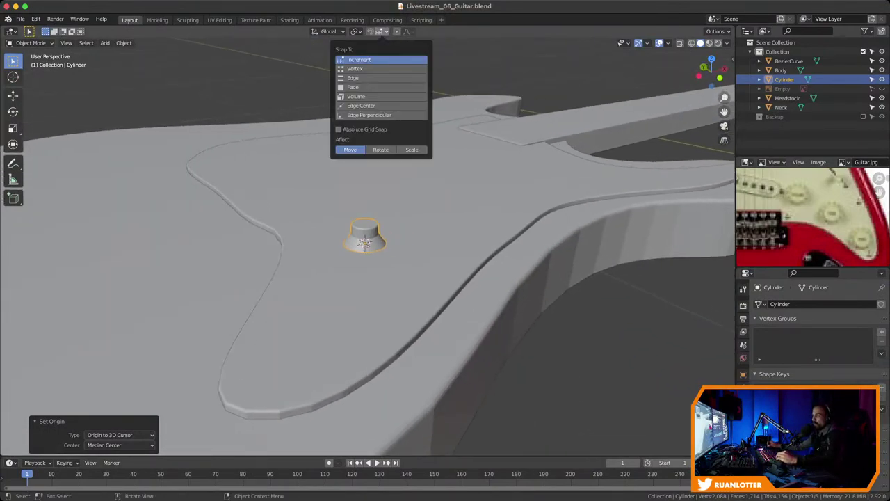
left_click(353, 87)
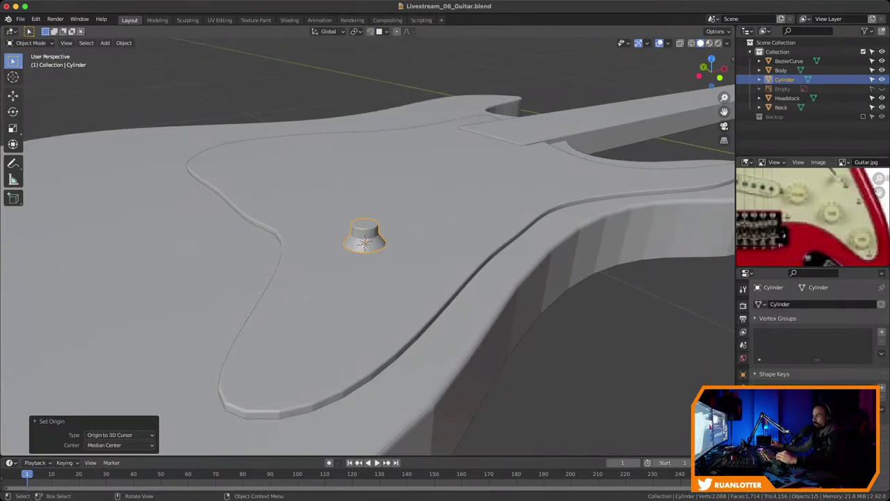
middle_click_drag(365, 243, 365, 257, "ctrl")
key("g")
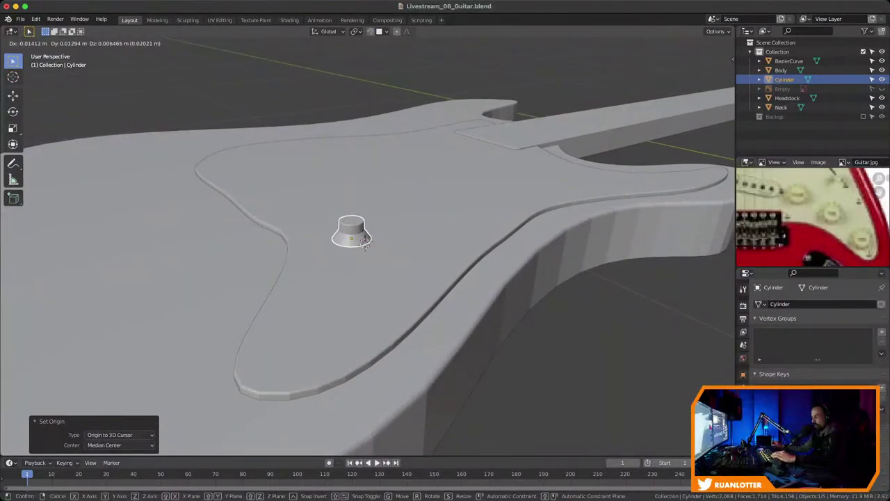
key("z")
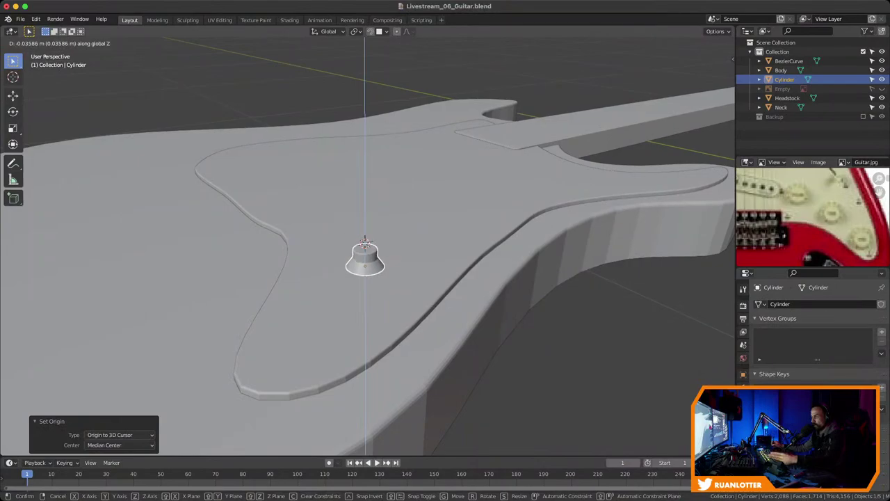
key("ctrl")
left_click(409, 276)
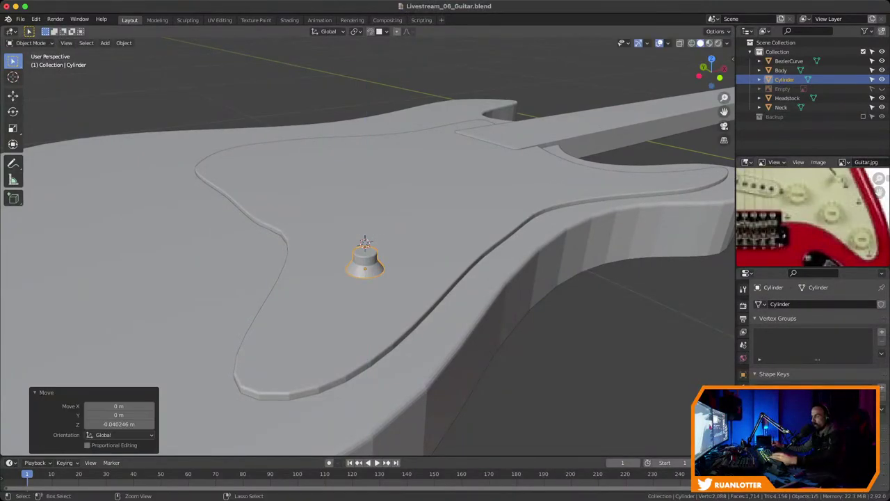
Move the knob within the horizontal plane about -0.162 m in X and -0.123 m in Y to the pickguard's lower tip
middle_click_drag(410, 275, 347, 313)
scroll(368, 251, "down", 4)
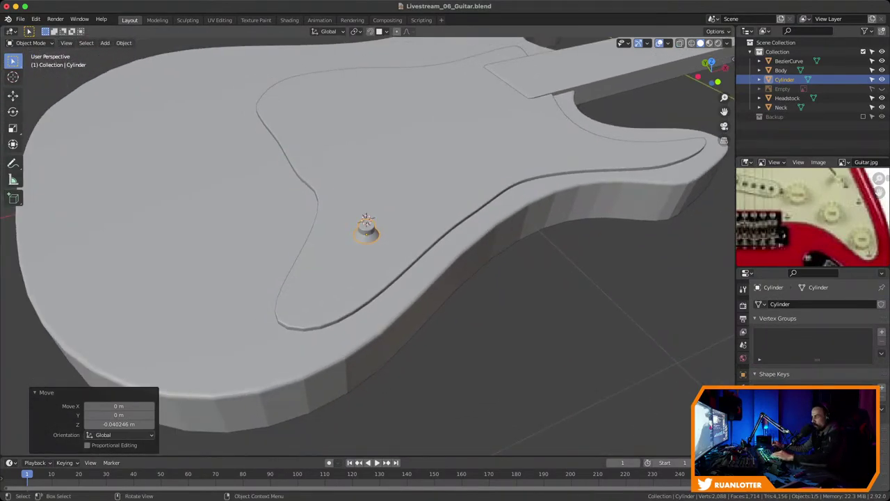
key("g")
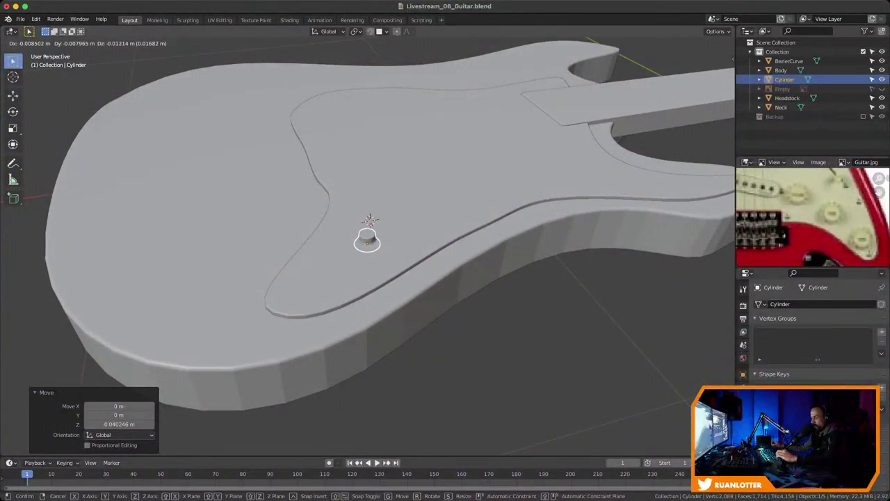
key("z")
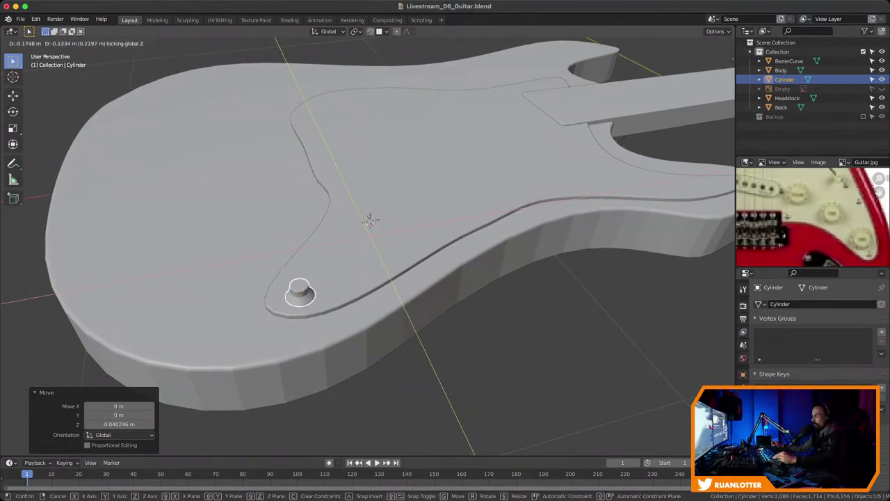
key("Return")
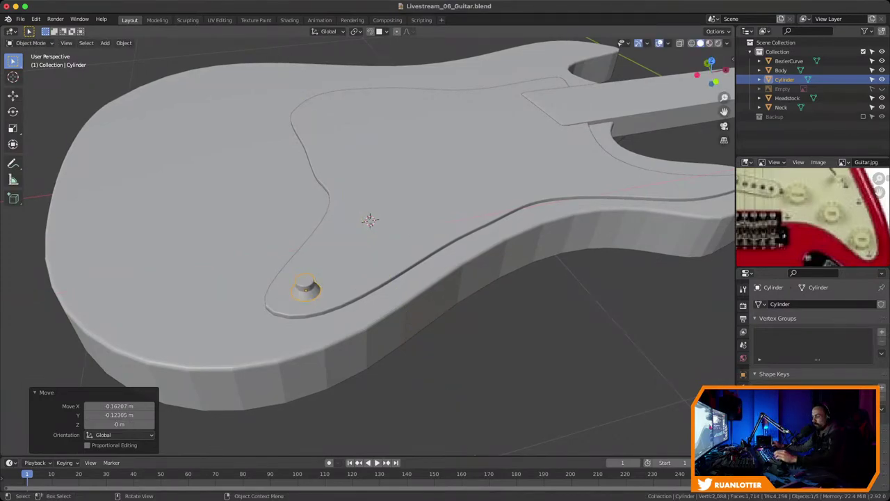
Duplicate the knob and offset the copy about 0.077 m in X and 0.087 m in Y, keeping its height
key("shift+d")
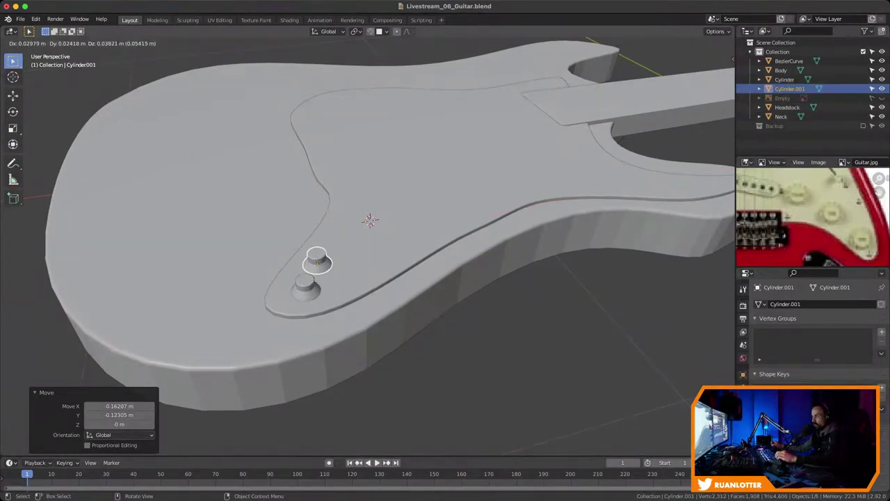
key("z")
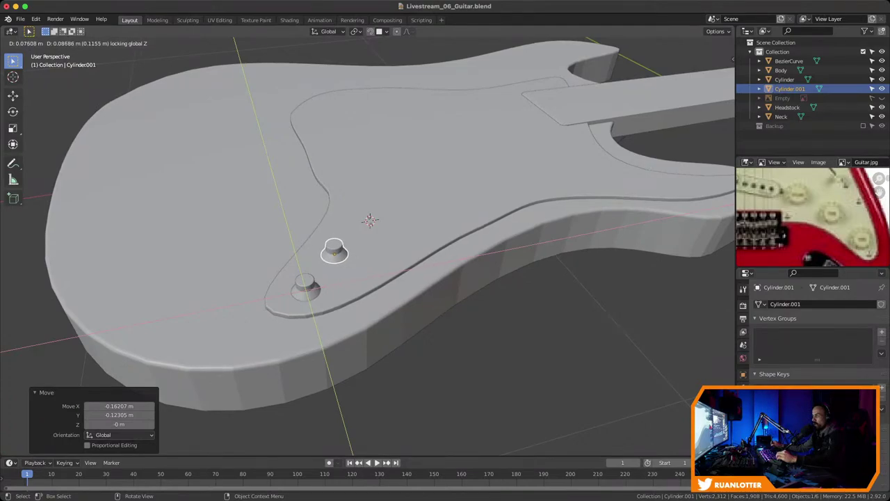
key("Return")
Duplicate the second knob and place the third about 0.065 m further in X and 0.105 m in Y
key("shift+d")
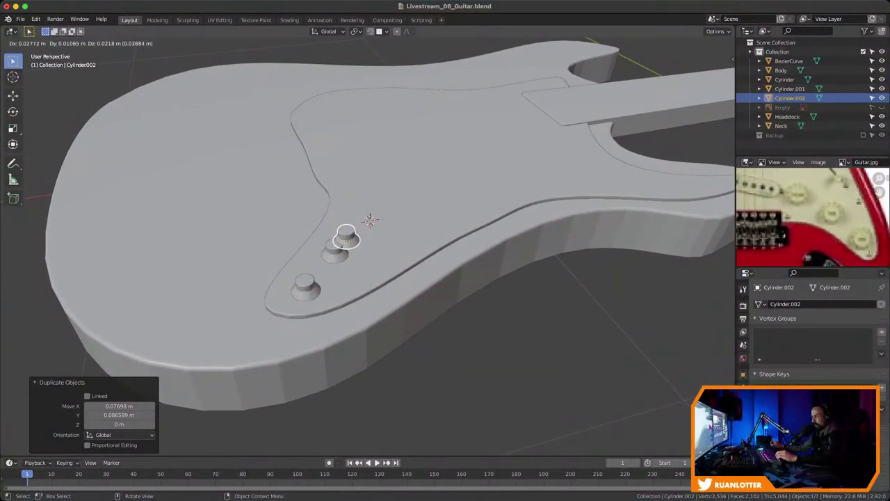
key("z")
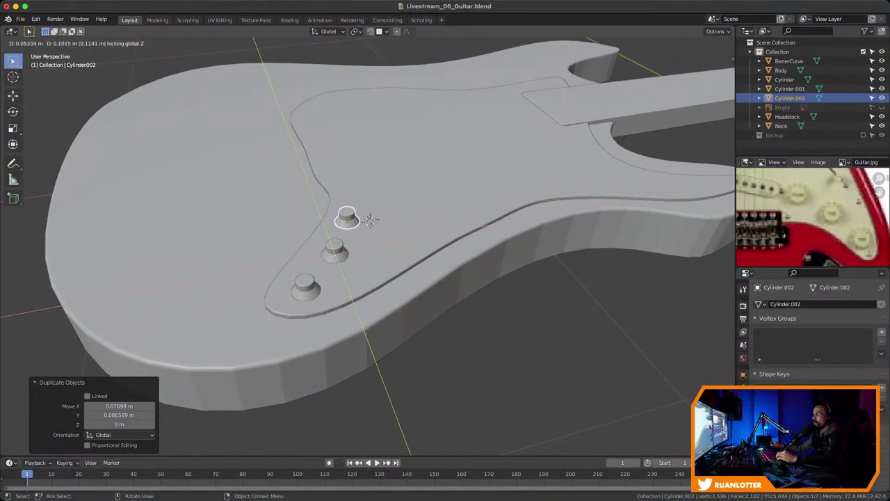
key("Return")
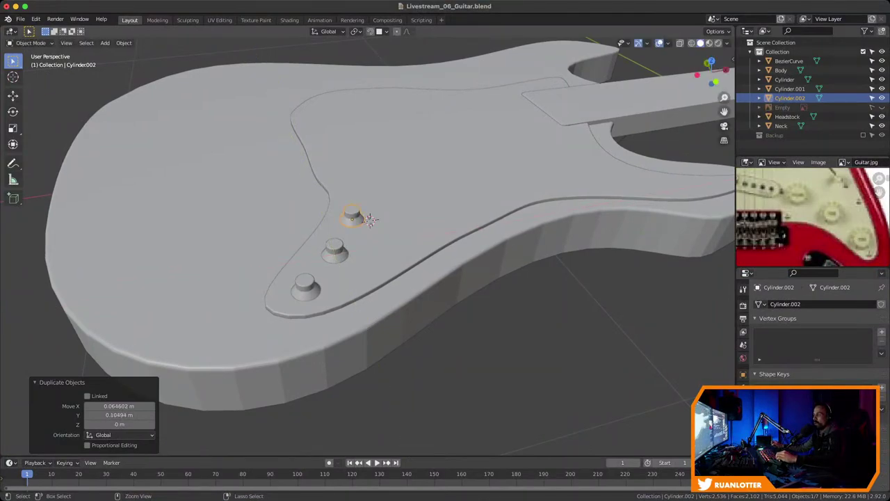
Deselect all objects and save the guitar file with the three knobs in place
scroll(294, 290, "down", 3)
middle_click_drag(294, 290, 320, 348)
key("alt+a")
mouse_move(328, 238)
middle_mouse_down()
mouse_move(350, 218)
mouse_move(331, 235)
middle_mouse_up()
key("super+s")
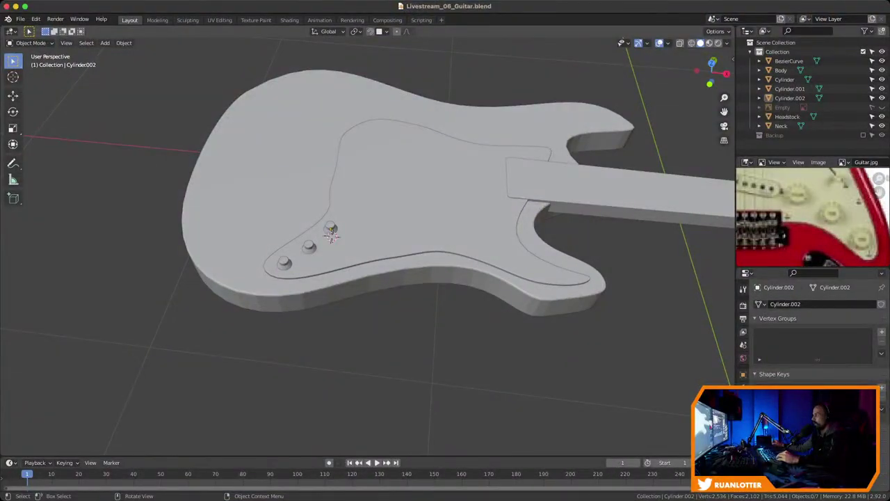
Examine the pickups in the reference image and compare their placement with the pickguard and neck on the model
middle_click_drag(800, 209, 811, 242)
scroll(879, 191, "down", 3)
scroll(813, 217, "up", 4)
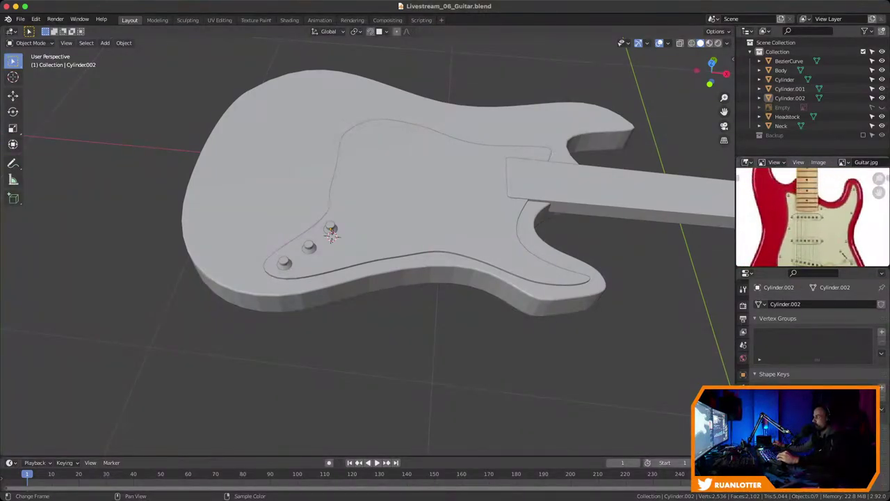
scroll(812, 217, "up", 3)
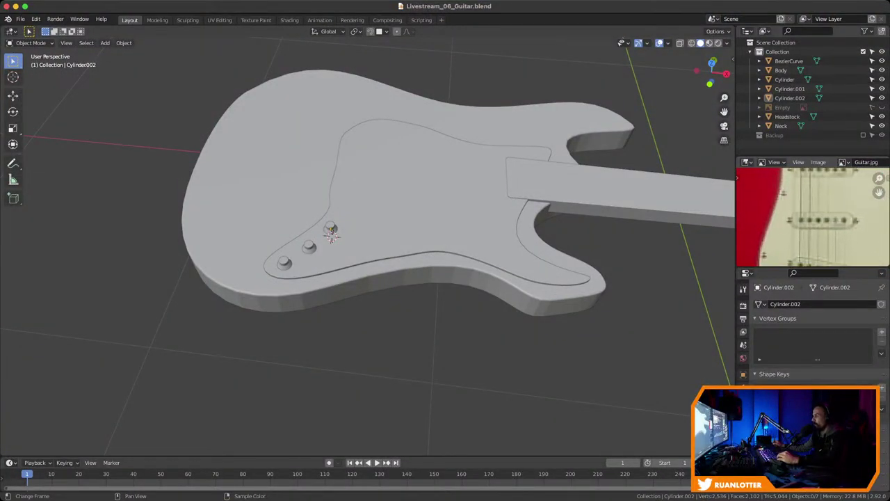
middle_click_drag(812, 196, 805, 215)
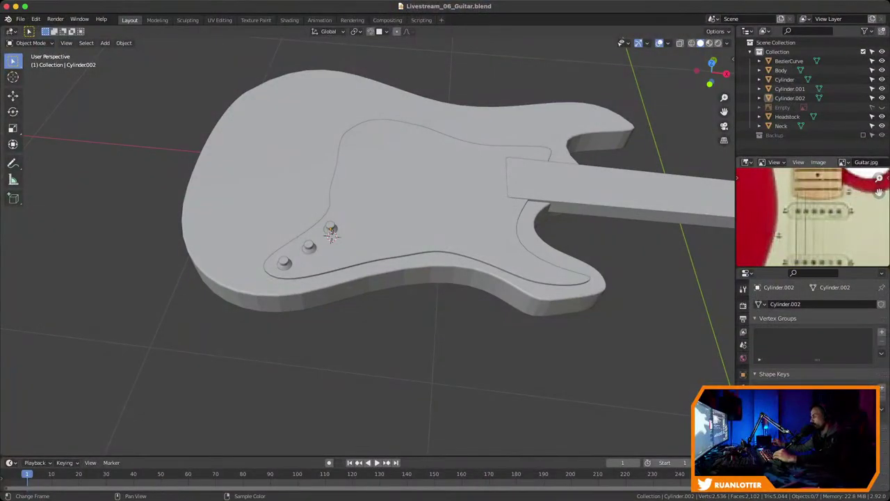
middle_click_drag(813, 233, 806, 174)
scroll(813, 217, "down", 4)
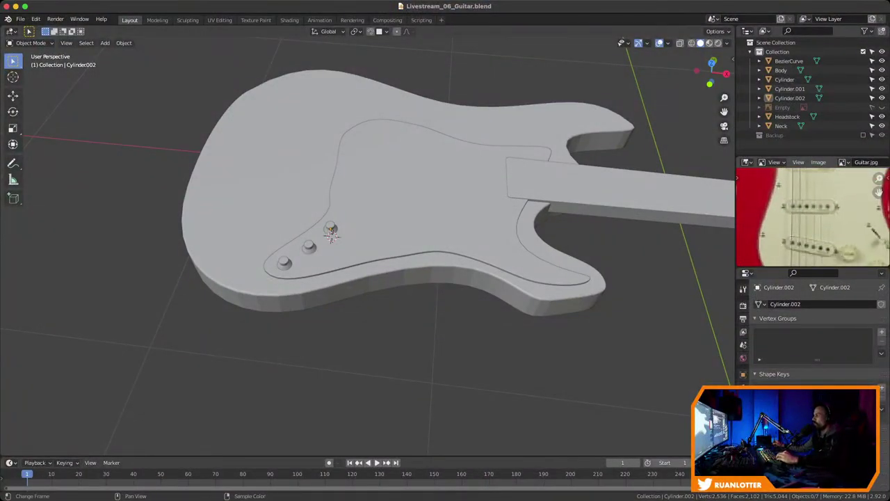
middle_click_drag(445, 250, 415, 367)
middle_click_drag(813, 188, 808, 249)
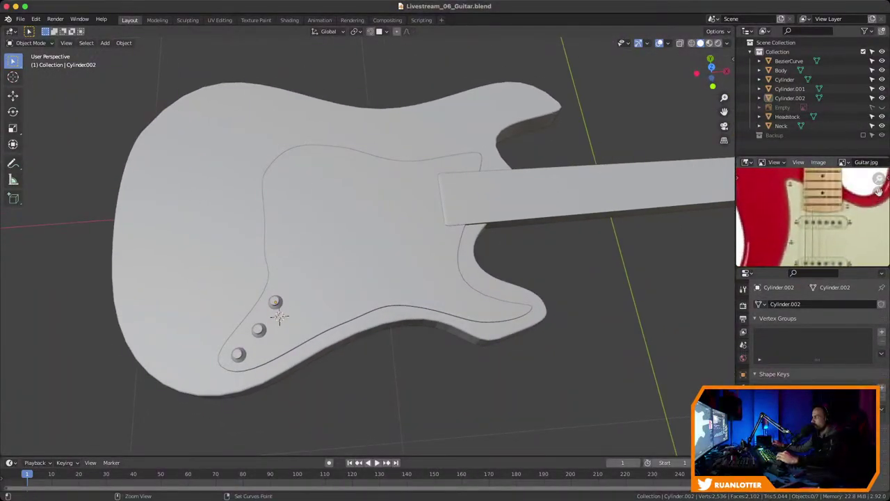
scroll(808, 230, "down", 1)
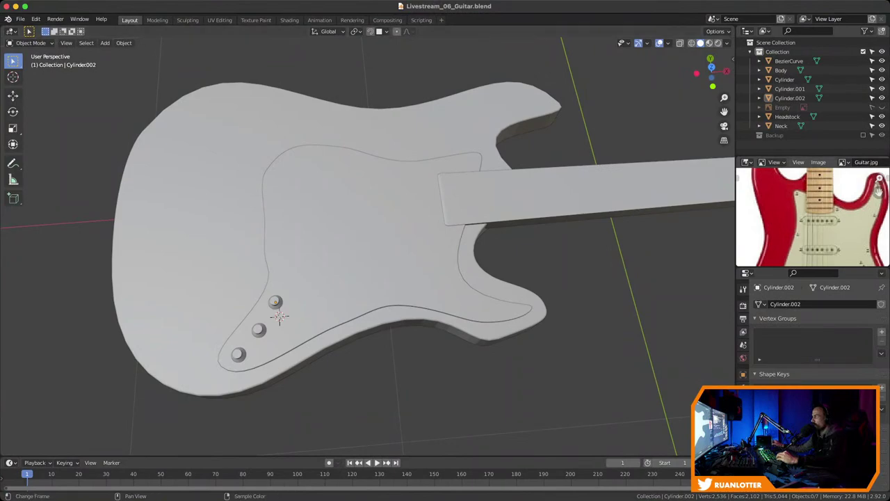
scroll(867, 245, "up", 2)
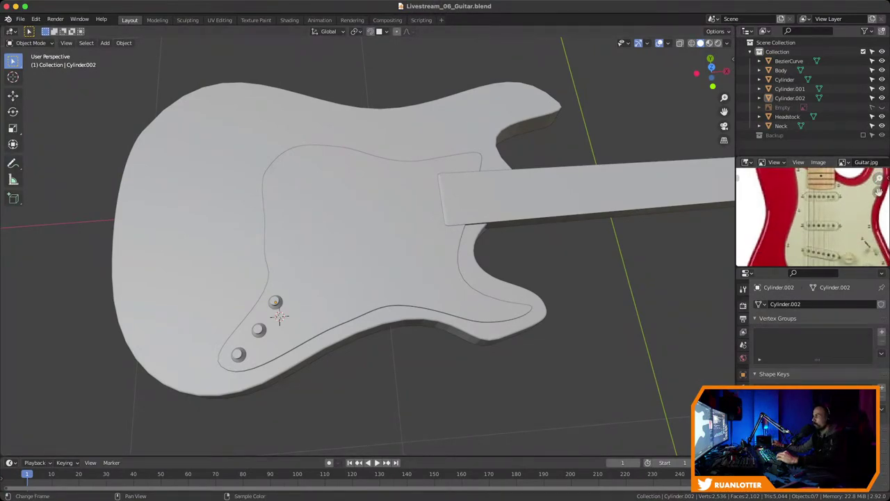
middle_click_drag(866, 244, 868, 235)
Select the pickguard and snap the 3D cursor to its origin
left_click(461, 271)
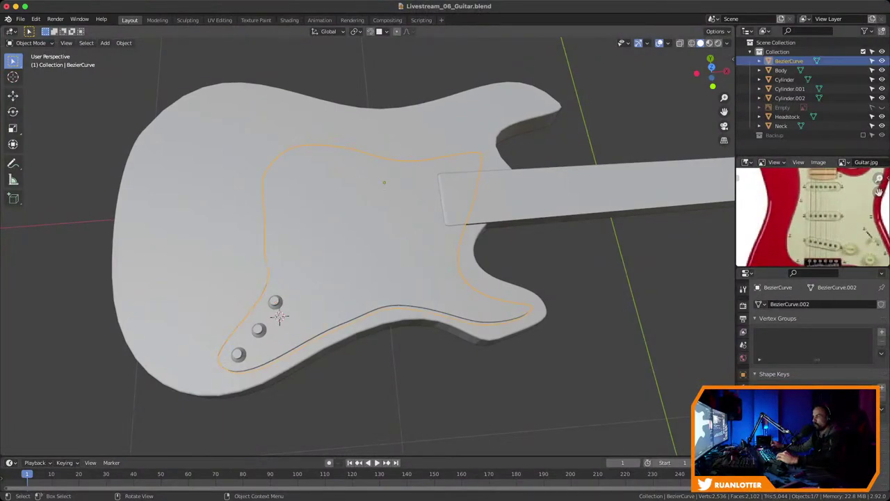
middle_click_drag(460, 271, 410, 238)
key("shift+s")
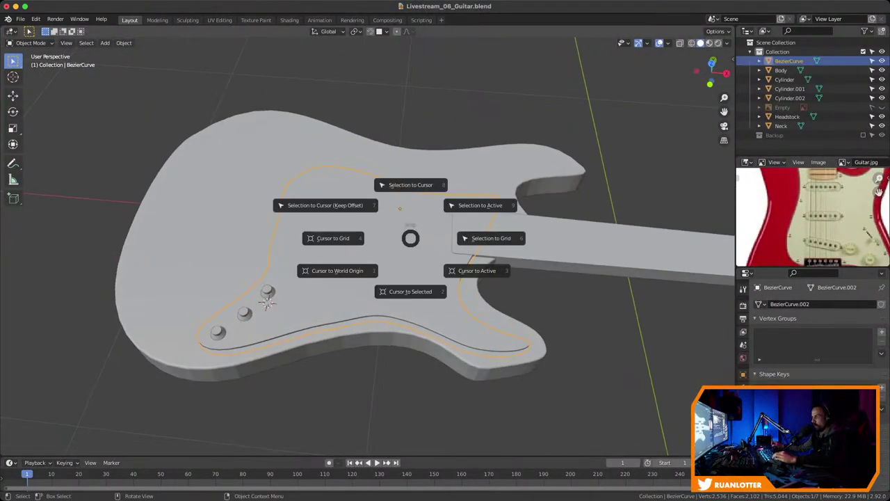
left_click(411, 291)
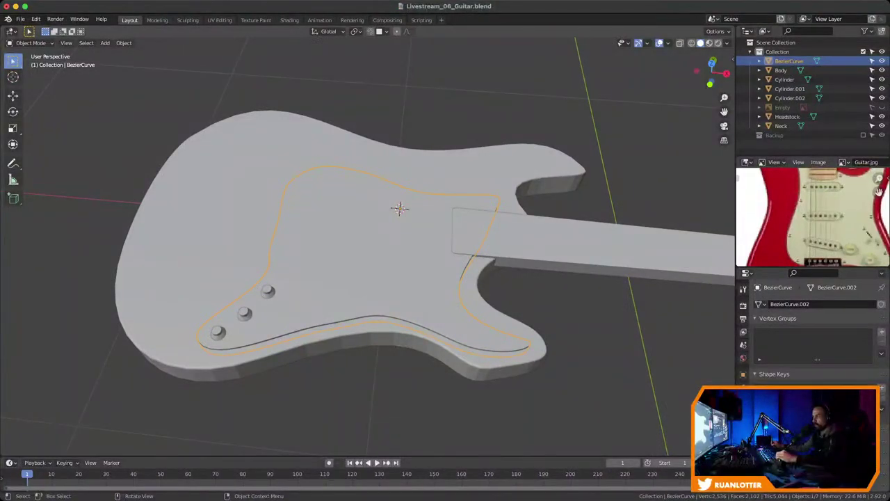
Add a 32-vertex mesh circle with a 1 m radius at the 3D cursor
scroll(410, 291, "up", 1)
middle_click_drag(410, 291, 425, 297)
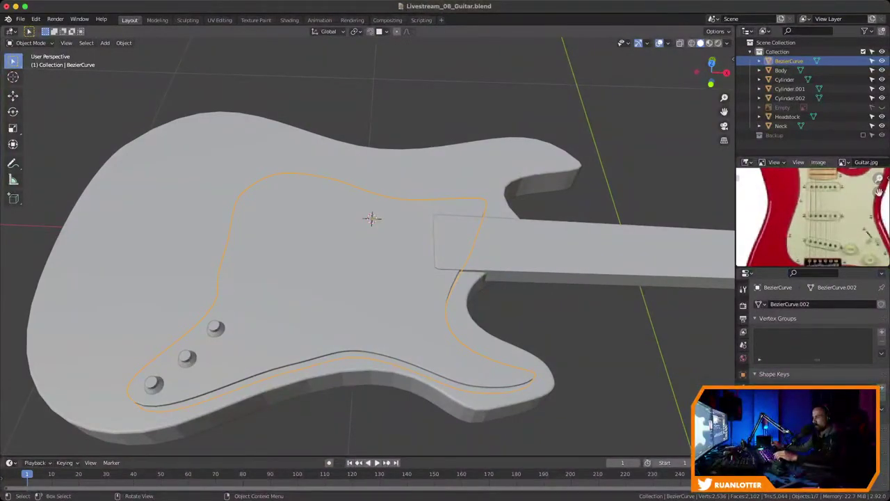
key("shift+a")
mouse_move(414, 268)
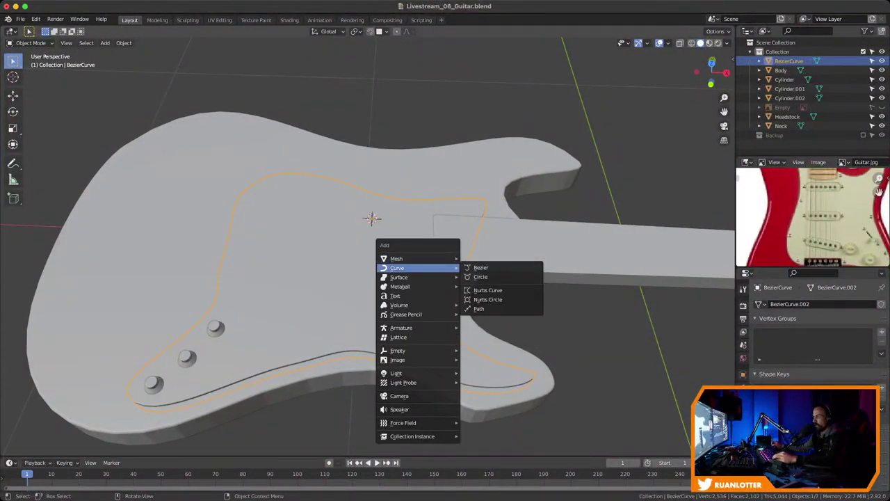
left_click(487, 276)
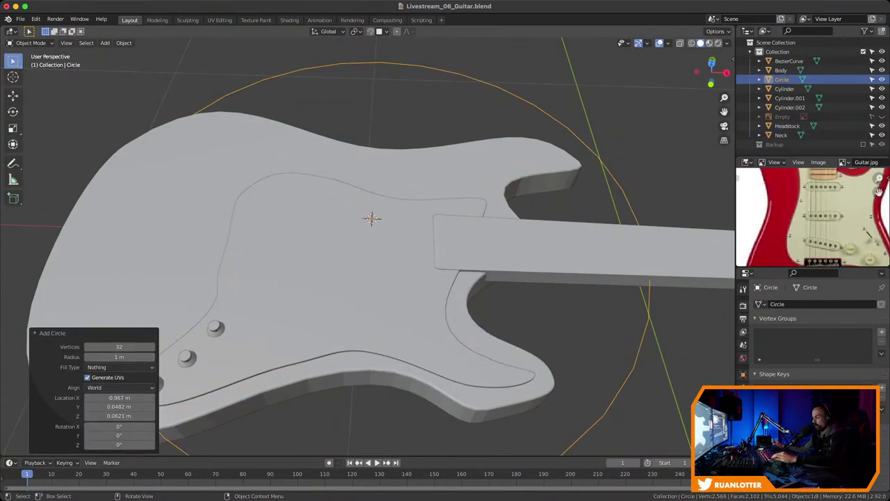
Scale the circle by about 0.326, raise it about 0.151 m along Z and scale it by about 0.247
key("s")
left_click(437, 269)
key("g")
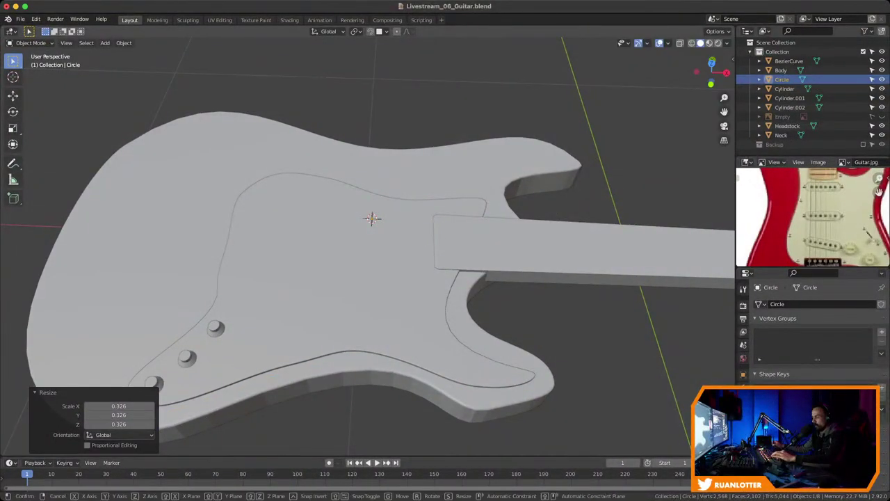
key("z")
key("Return")
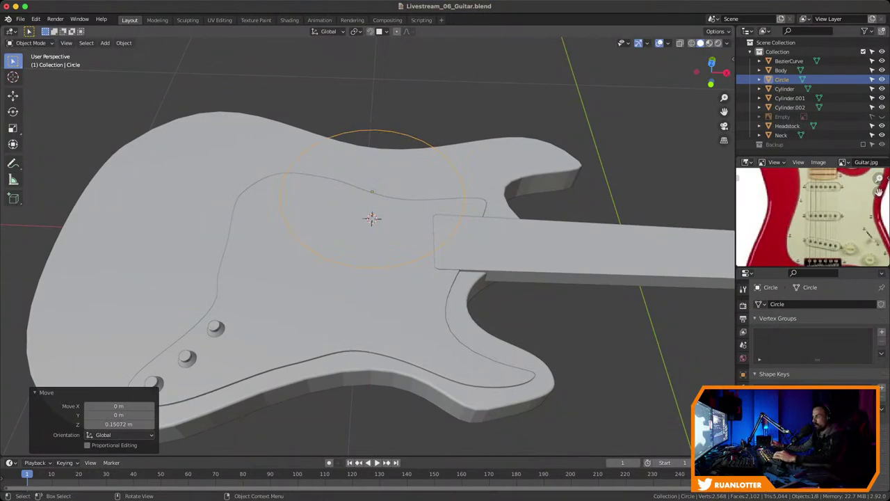
key("s")
left_click(413, 199)
Move the circle along Y towards the middle of the pickguard, in line with the neck
key("g")
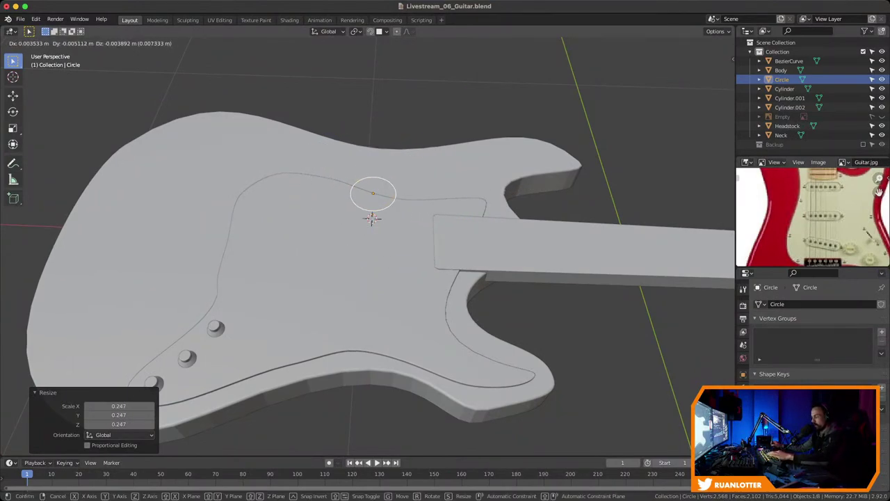
key("y")
key("Return")
Enter Edit Mode on the circle, select a single vertex on its rim and switch to the top orthographic view
key("Tab")
scroll(367, 246, "up", 1)
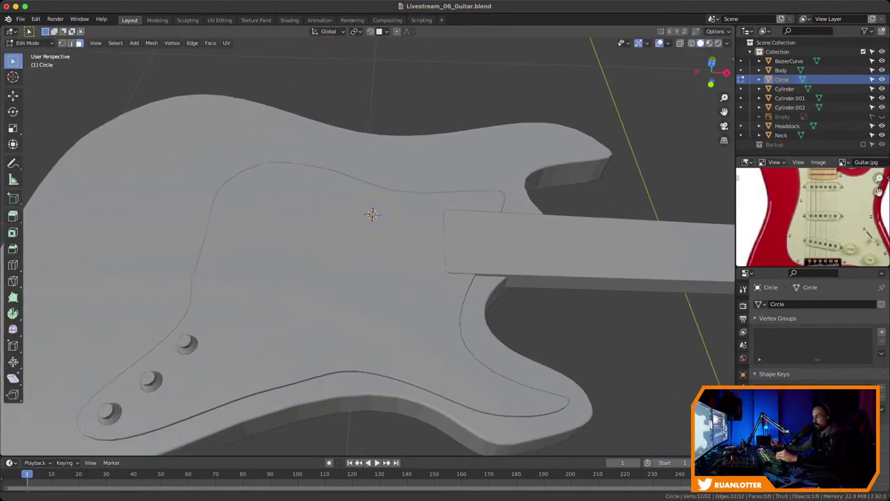
middle_click_drag(367, 247, 391, 252, "ctrl")
middle_click_drag(391, 252, 391, 224, "ctrl")
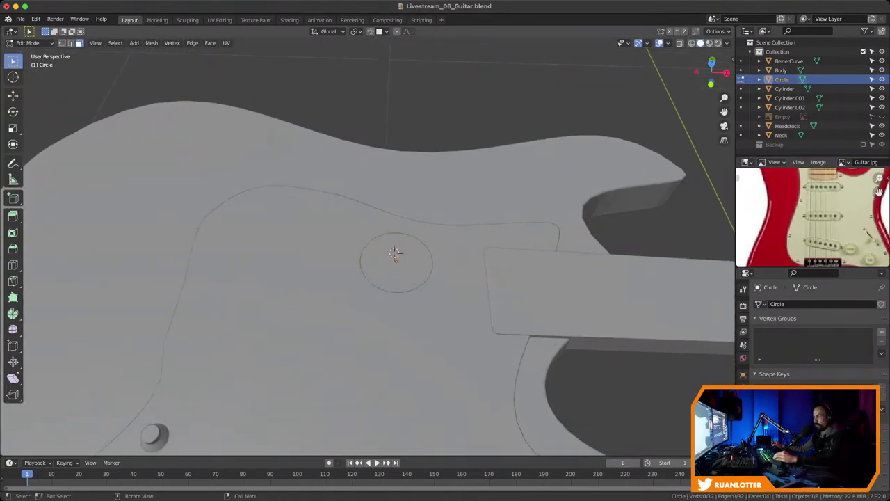
key("Tab")
scroll(394, 253, "down", 2)
scroll(372, 280, "up", 2)
key("Tab")
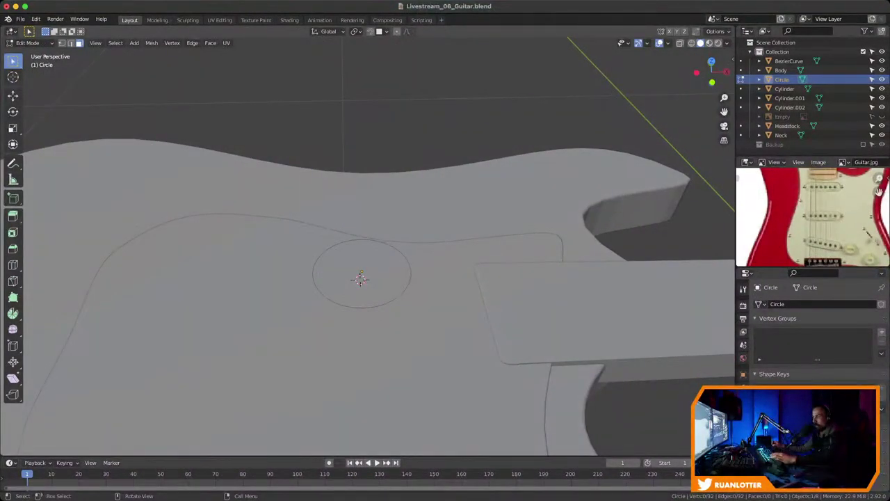
middle_click_drag(319, 285, 319, 265, "ctrl")
left_click(423, 289)
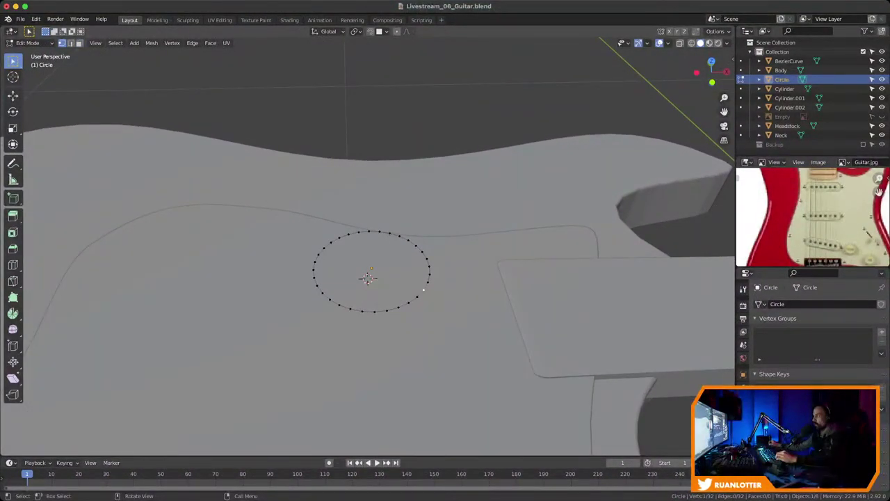
left_click(712, 82)
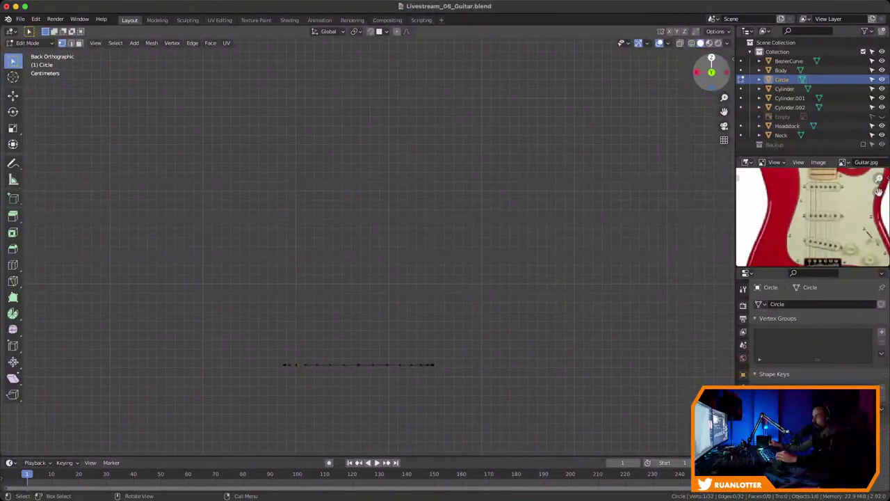
left_click(712, 58)
scroll(372, 119, "down", 3)
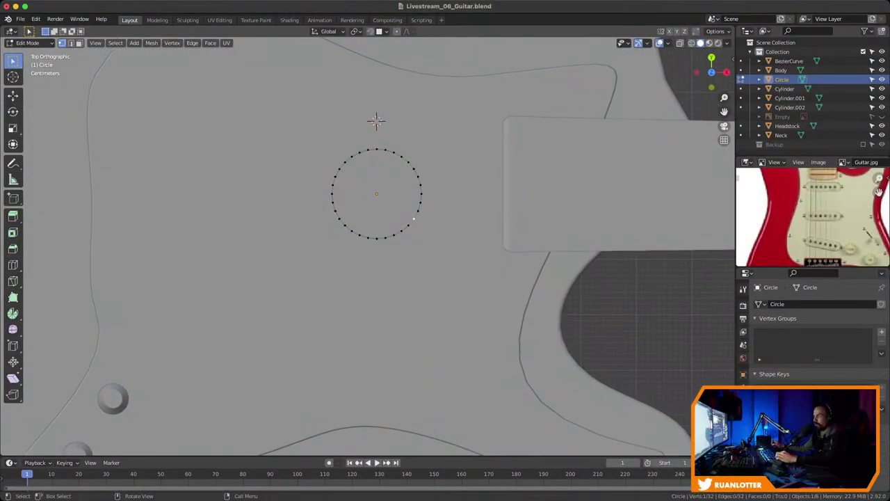
Select the upper half of the circle's vertices, then only the two vertices on its horizontal centre line
scroll(378, 97, "up", 2)
key("b")
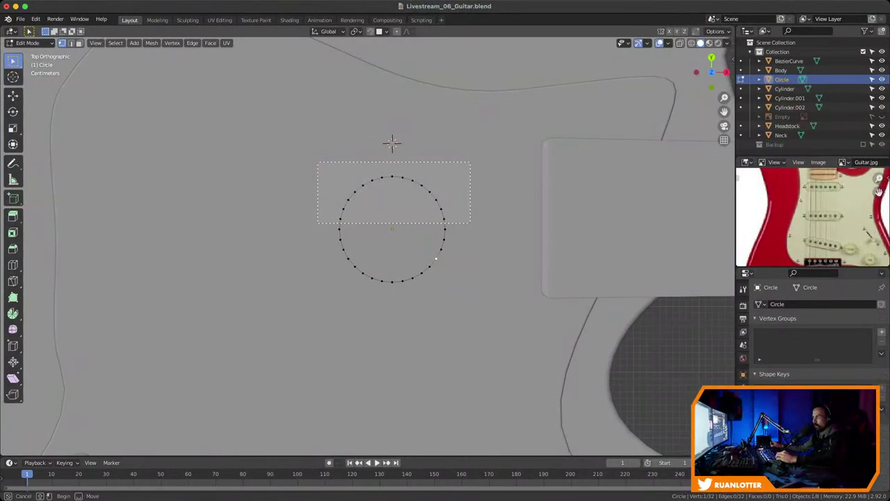
left_click_drag(470, 222, 470, 222)
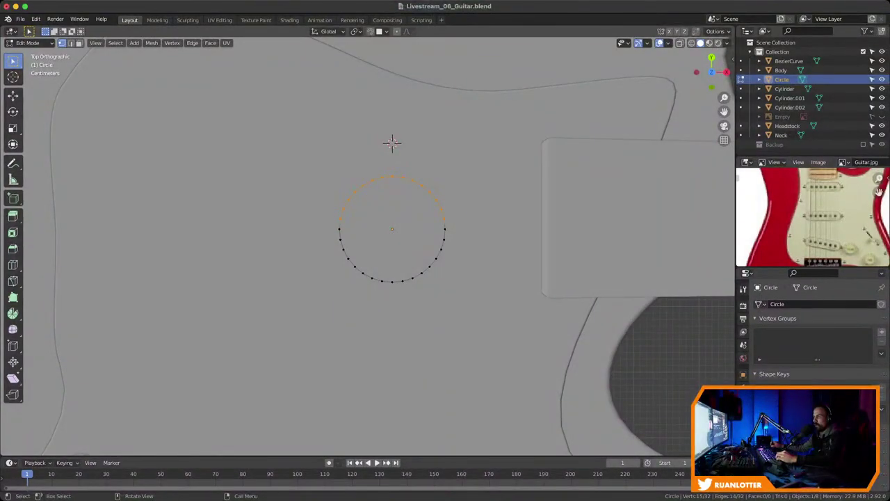
key("b")
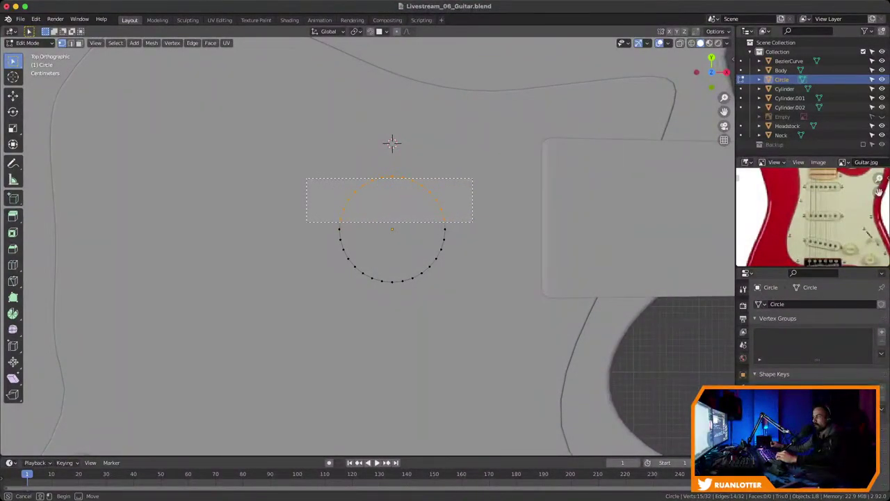
left_click_drag(473, 232, 473, 226)
left_click_drag(327, 222, 450, 232)
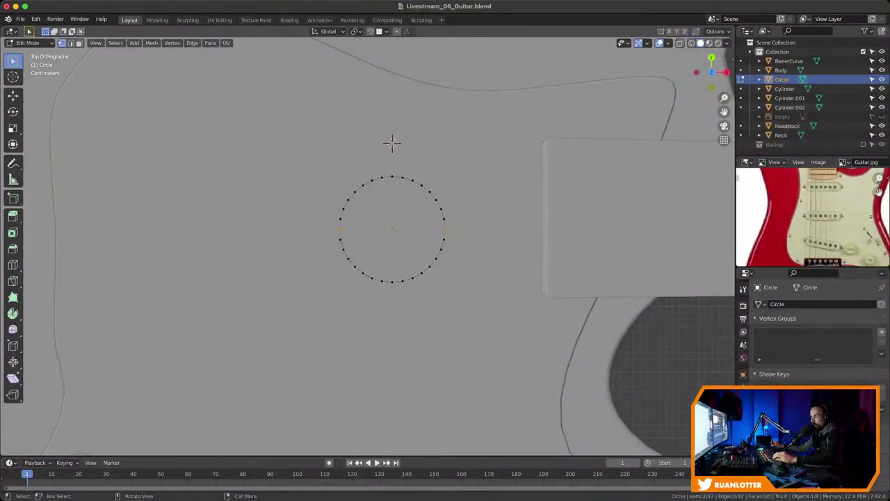
Leave Edit Mode and delete the circle object
key("Tab")
left_click(486, 233)
left_click(444, 233)
key("x")
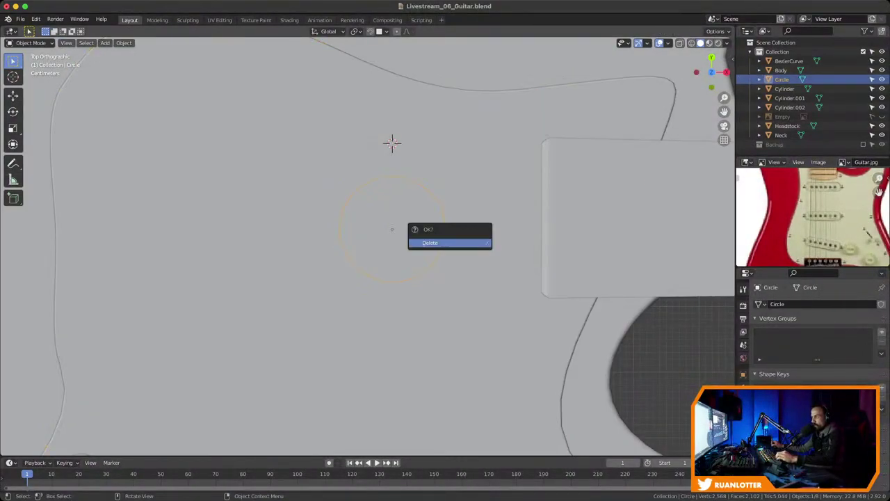
key("Return")
Add a mesh cylinder at the 3D cursor, scale it down to a small disc on the guitar body and enter Edit Mode
scroll(368, 244, "down", 2)
key("shift+a")
mouse_move(417, 256)
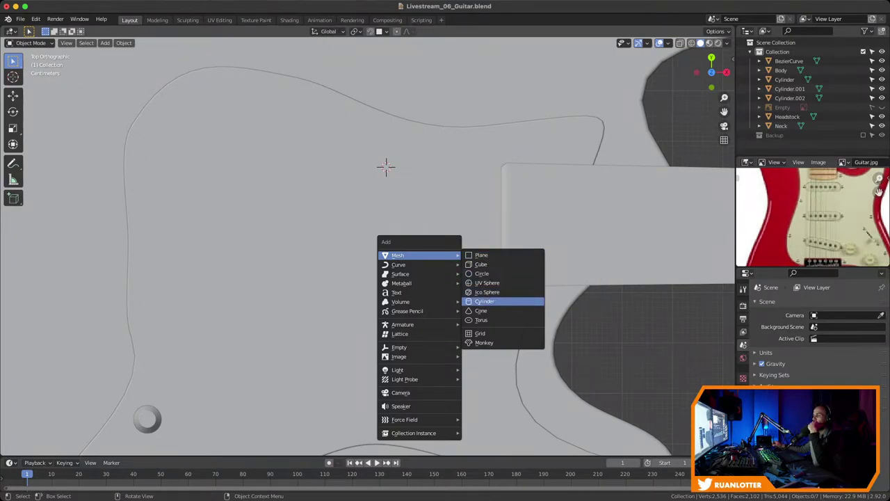
left_click(485, 301)
key("s")
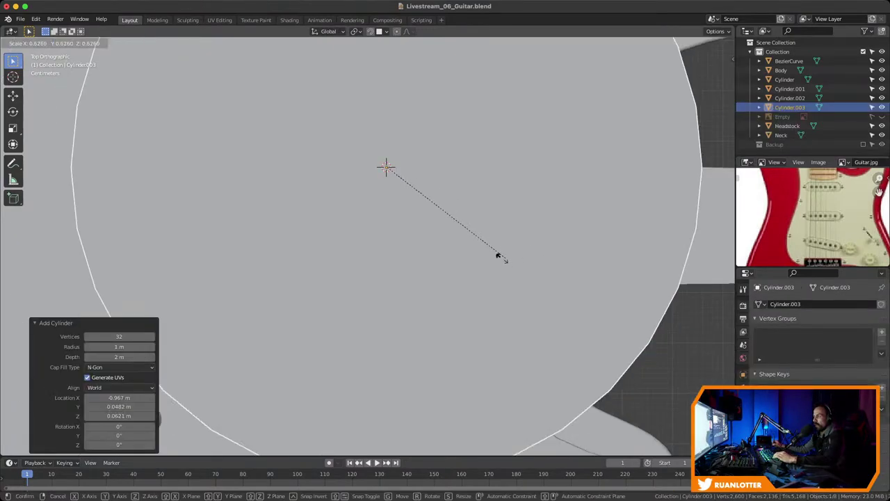
left_click(499, 255)
key("s")
left_click(411, 193)
key("Tab")
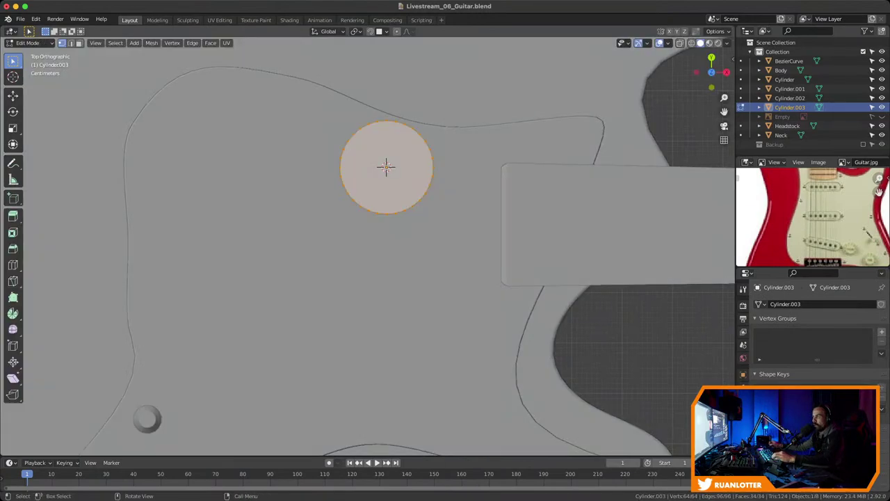
Select the vertices on the upper half of the cylinder's visible rim
middle_click_drag(386, 209, 386, 167, "ctrl")
middle_click_drag(398, 115, 414, 221, "shift")
scroll(415, 221, "down", 1)
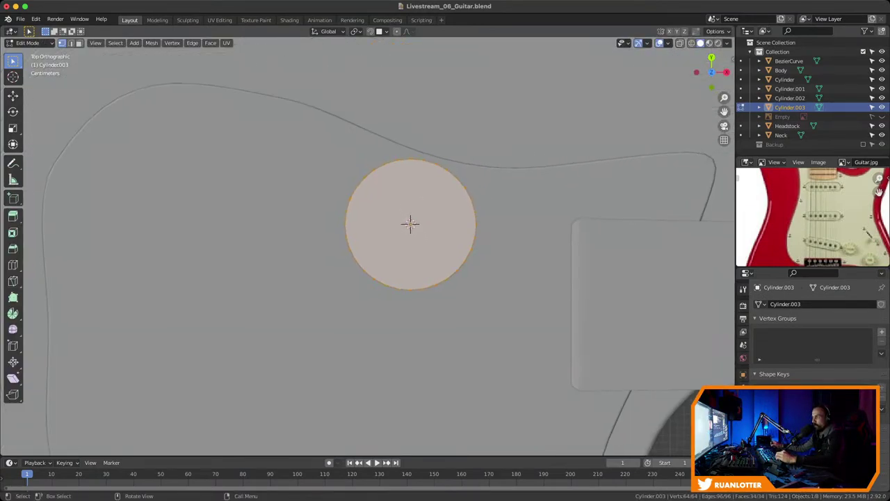
key("b")
left_click_drag(490, 216, 491, 217)
middle_click_drag(491, 217, 327, 118)
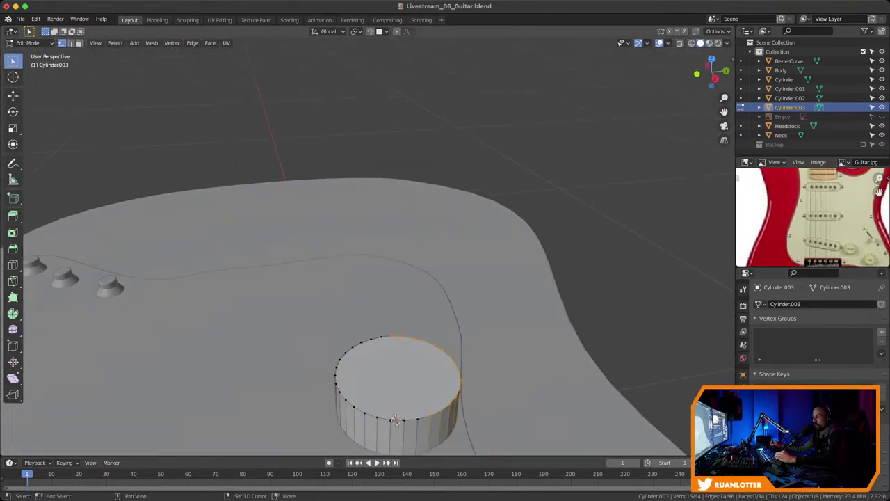
Raise the whole cylinder mesh along Z above the guitar body and scale it uniformly to about 0.447
middle_click_drag(389, 299, 341, 228, "shift")
scroll(340, 228, "down", 2)
key("a")
key("g")
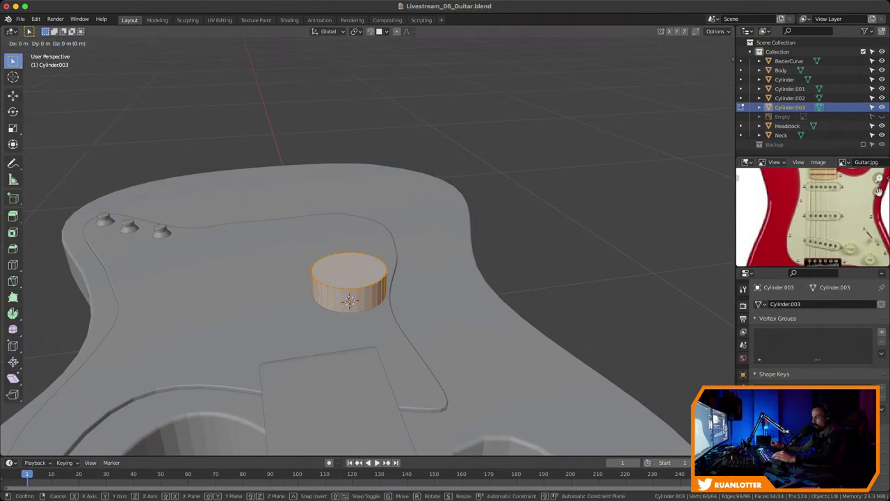
key("z")
left_click(528, 154)
key("s")
left_click(428, 190)
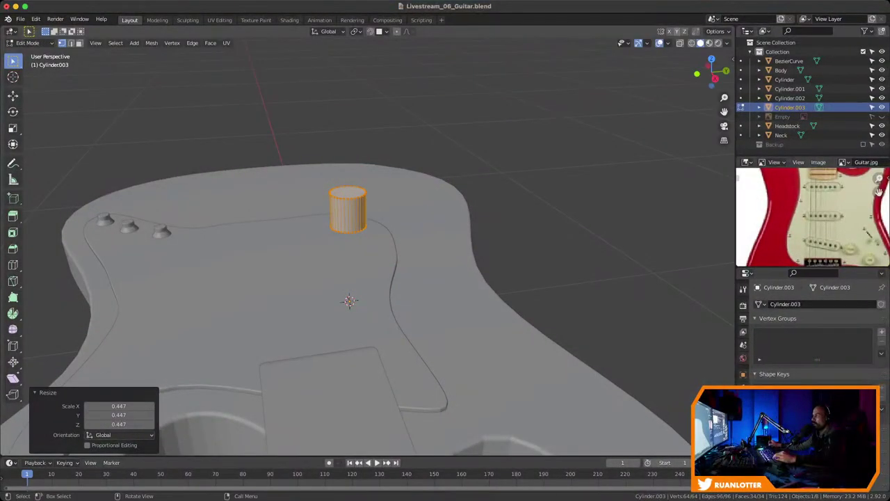
Turn on X-ray display and show the cylinder mesh in the top view
key("alt+z")
middle_click_drag(428, 190, 528, 236)
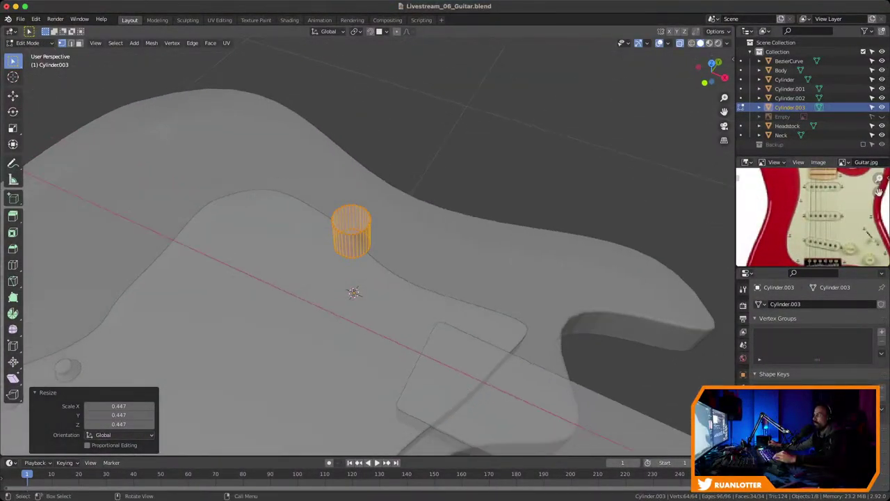
left_click(711, 63)
scroll(368, 246, "up", 5)
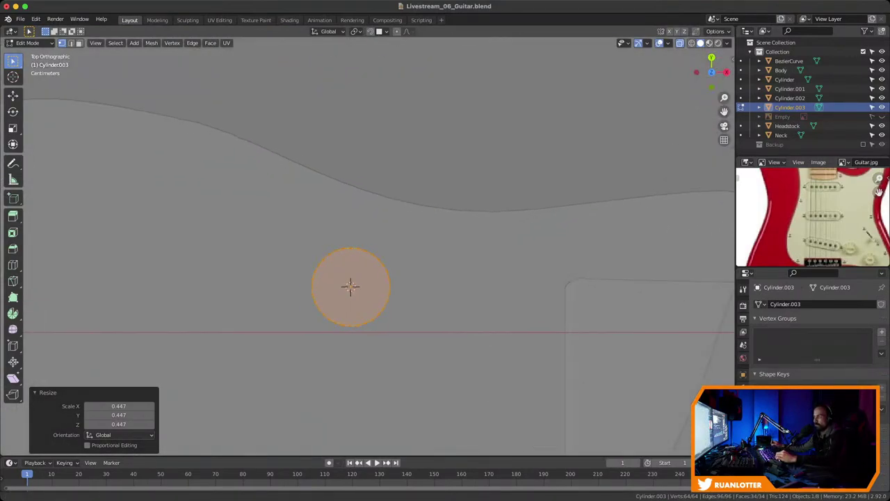
middle_click_drag(350, 286, 374, 262, "shift")
scroll(410, 252, "up", 1)
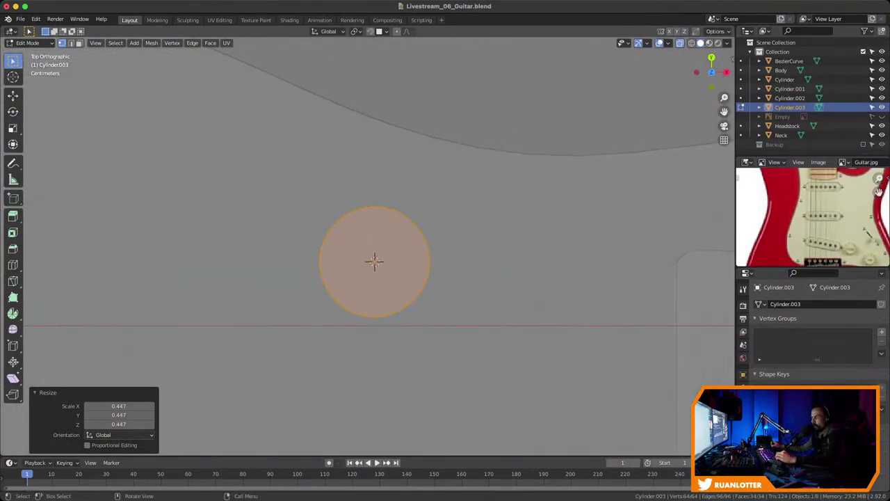
Select the cylinder's upper-half vertices through the mesh and move them about 0.048 m along Y to form an elongated slot shape
left_click_drag(290, 184, 438, 260)
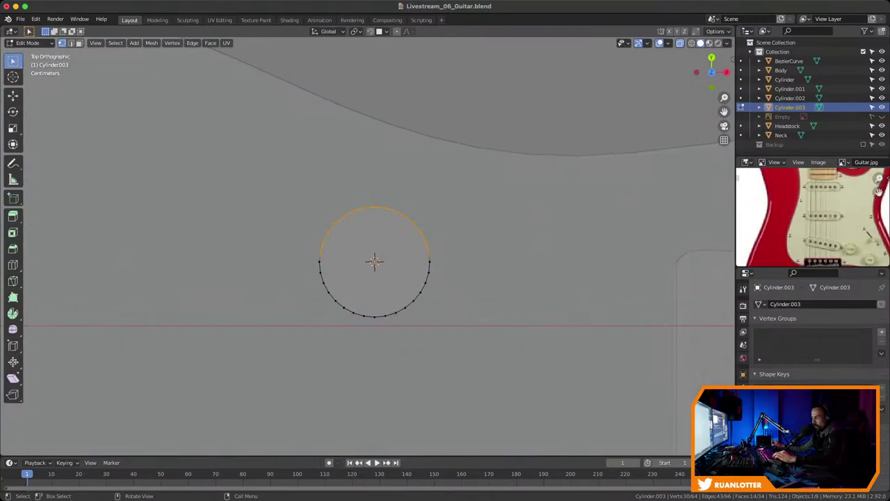
key("g")
key("y")
key("Escape")
key("g")
key("y")
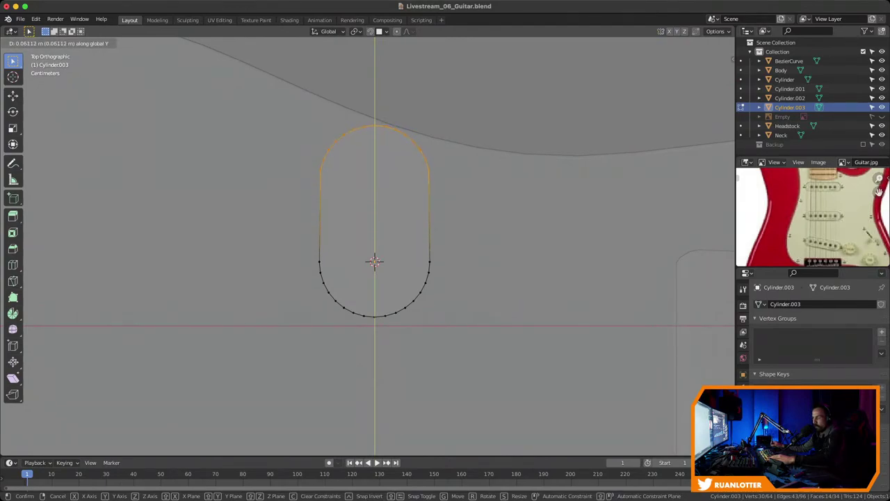
key("Return")
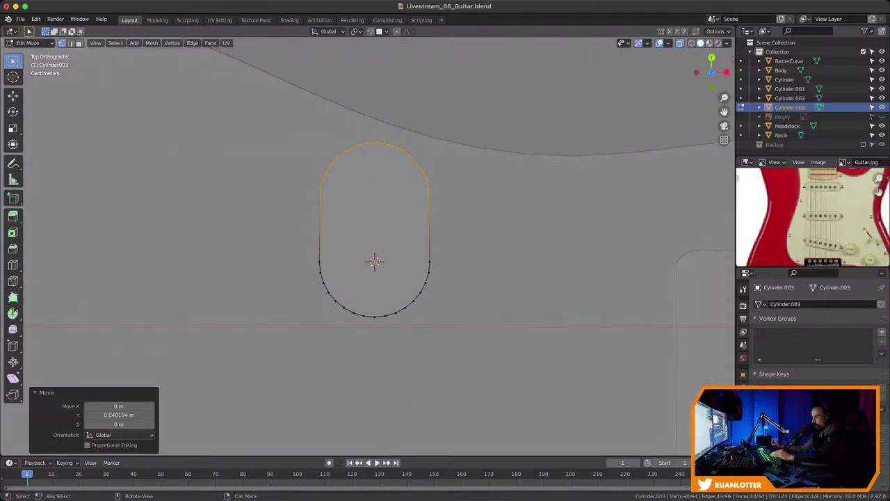
Select the vertex pair at the lower end of the slot's right straight side and show its Transform values
key("n")
key("c")
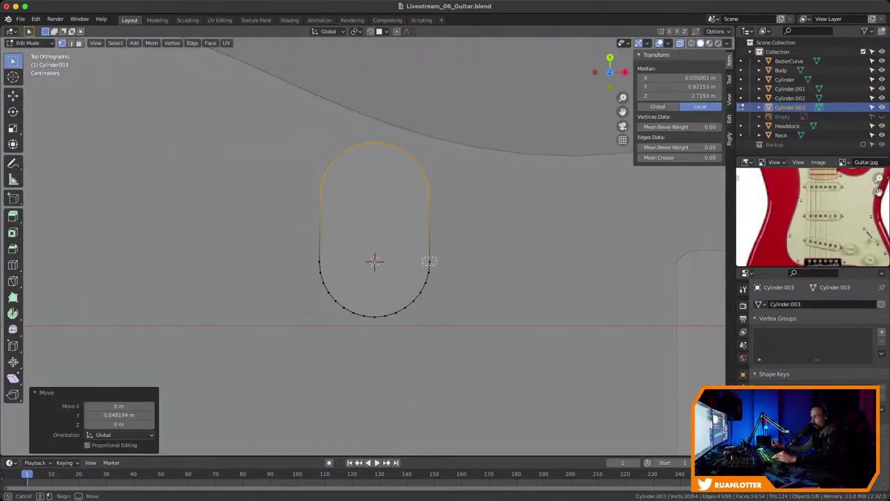
left_click_drag(423, 256, 437, 265)
key("n")
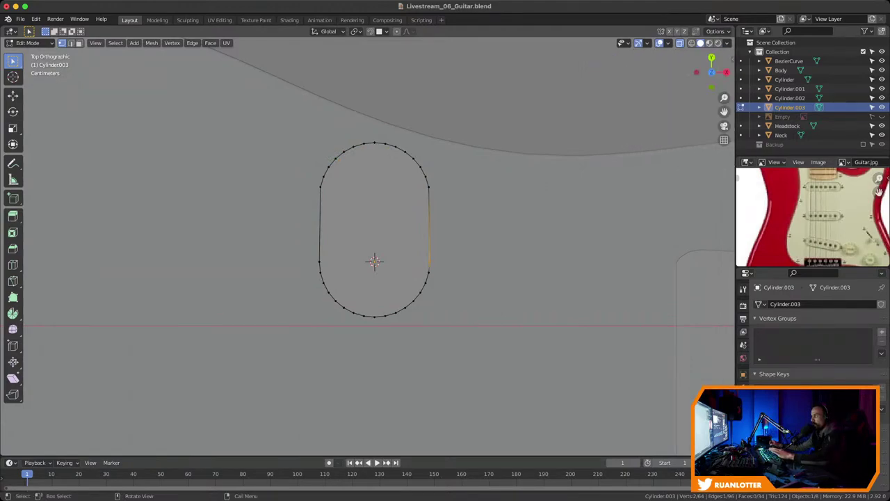
key("n")
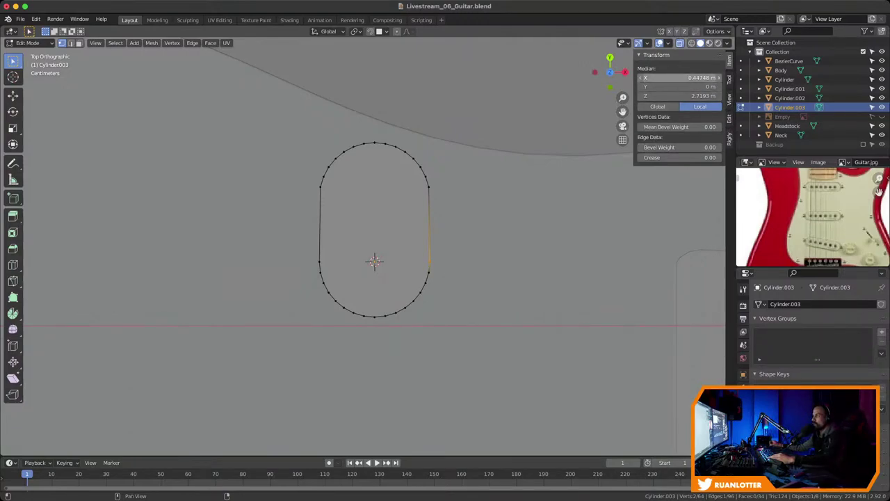
Try changing the right pair's X coordinate, then try extruding both side vertex pairs along Y
mouse_move(681, 77)
left_mouse_down()
mouse_move(717, 77)
mouse_move(654, 77)
mouse_move(678, 77)
mouse_move(664, 77)
left_mouse_up()
key("ctrl+z")
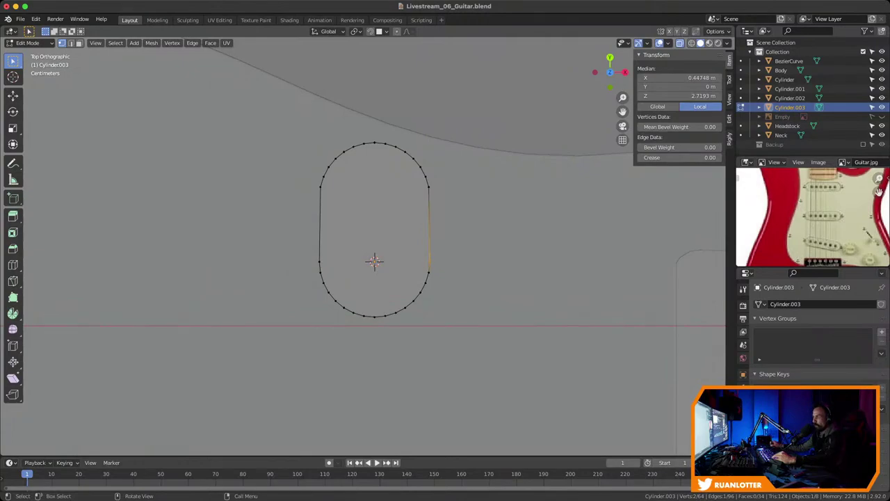
left_click(320, 261, "shift")
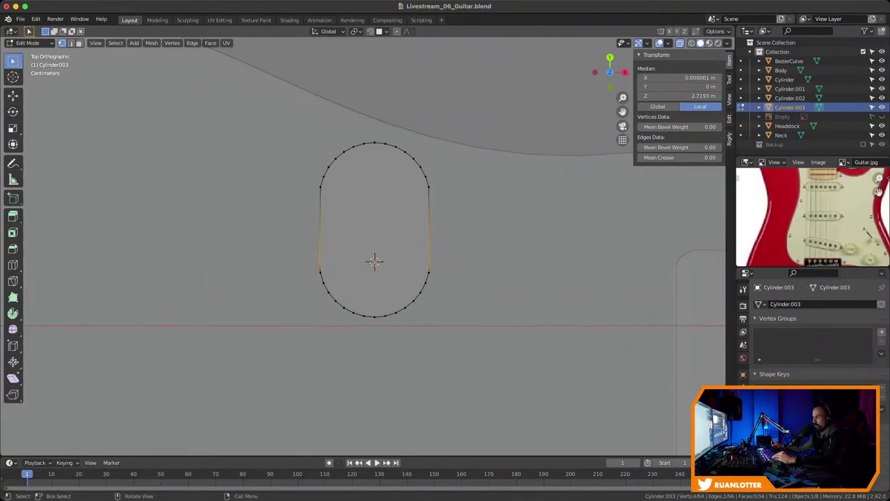
key("g")
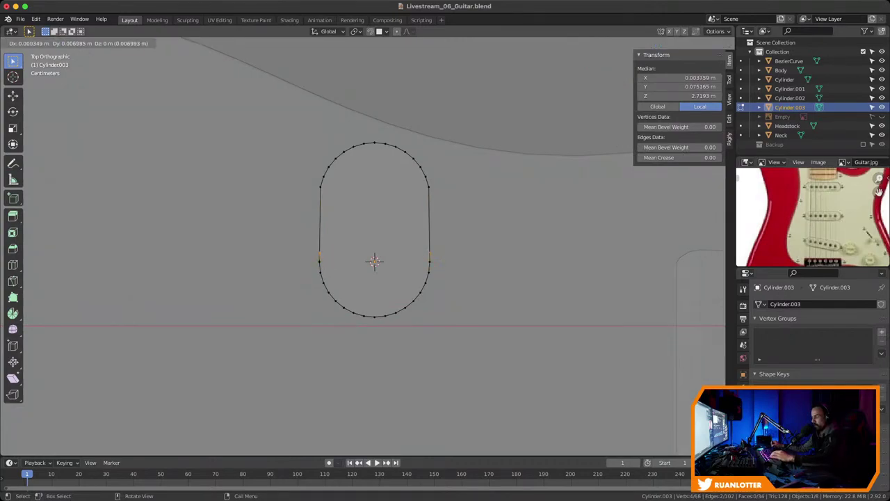
key("y")
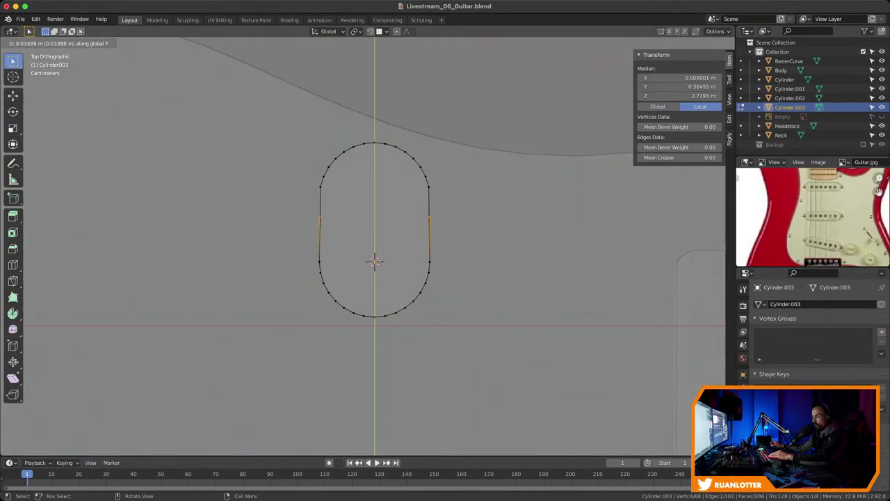
key("Return")
key("ctrl+z")
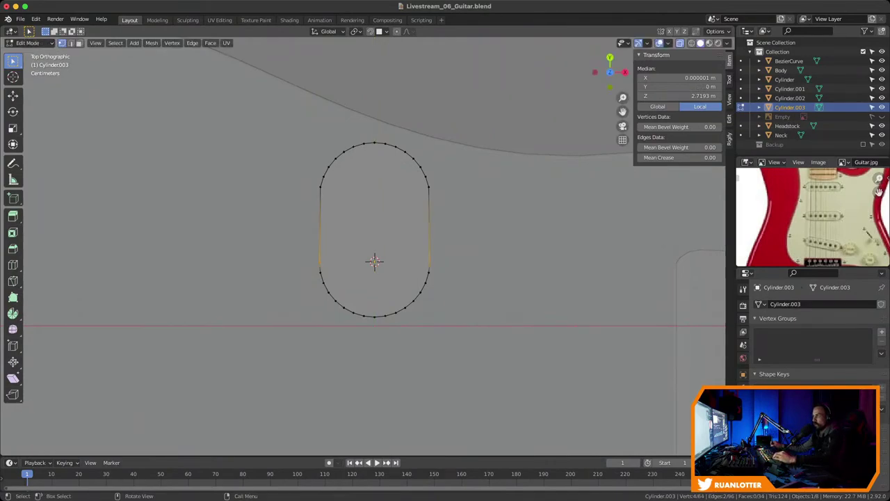
Select only the right-hand vertex pair level with the 3D cursor and copy its median X coordinate
left_click_drag(451, 246, 424, 264)
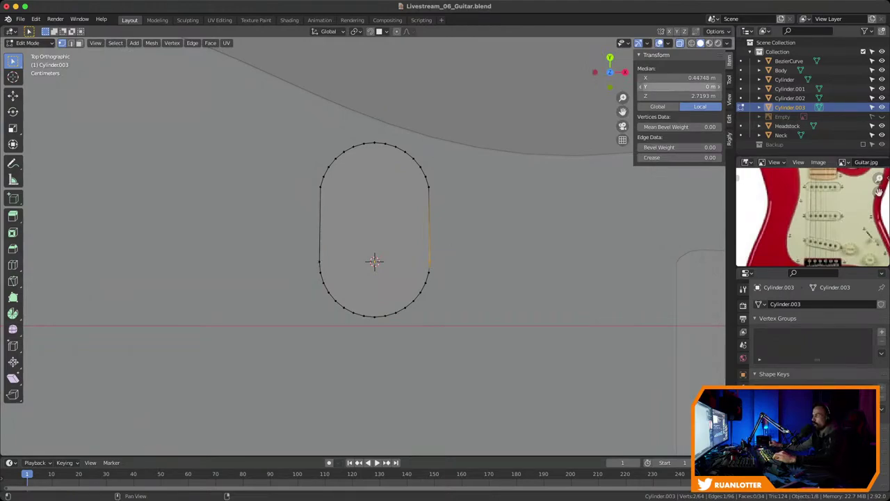
left_click(679, 78)
key("ctrl+c")
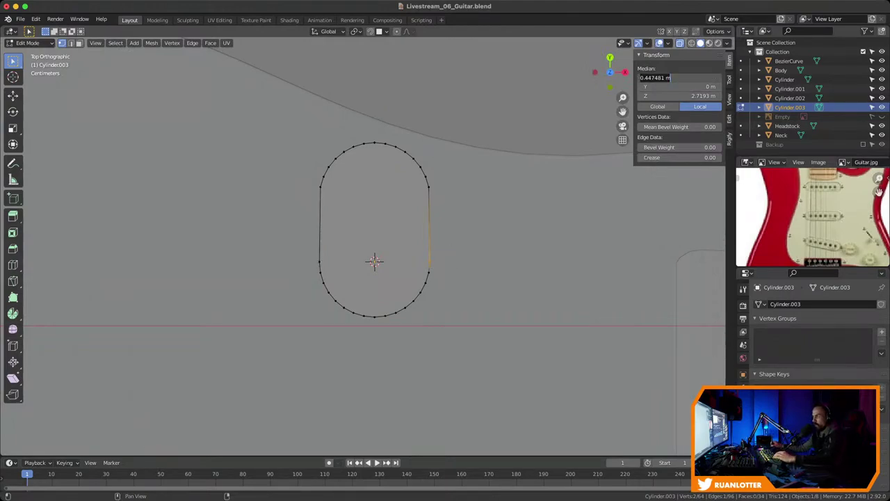
key("Return")
Set the X coordinate of the top-rim vertex at the far end of the right straight side to the copied 0.447481 m
left_click(375, 262)
middle_click_drag(374, 261, 354, 292)
left_click(490, 140)
middle_click_drag(490, 139, 459, 129)
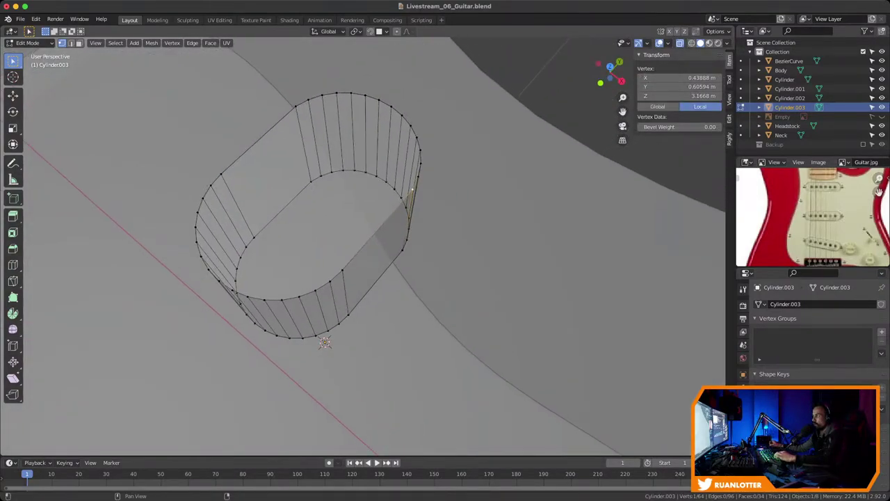
left_click(672, 78)
key("ctrl+v")
key("Return")
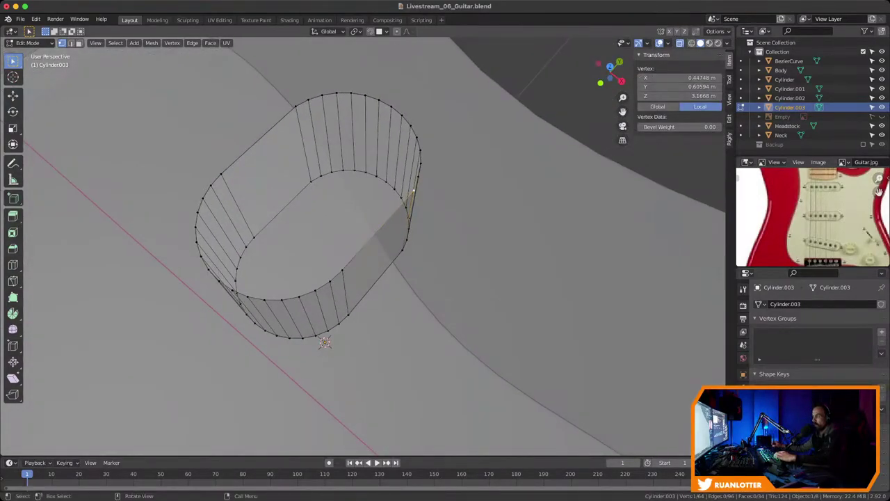
Set the X coordinate of the bottom-rim vertex directly below it to 0.44748 m
left_click(402, 249)
left_click(672, 78)
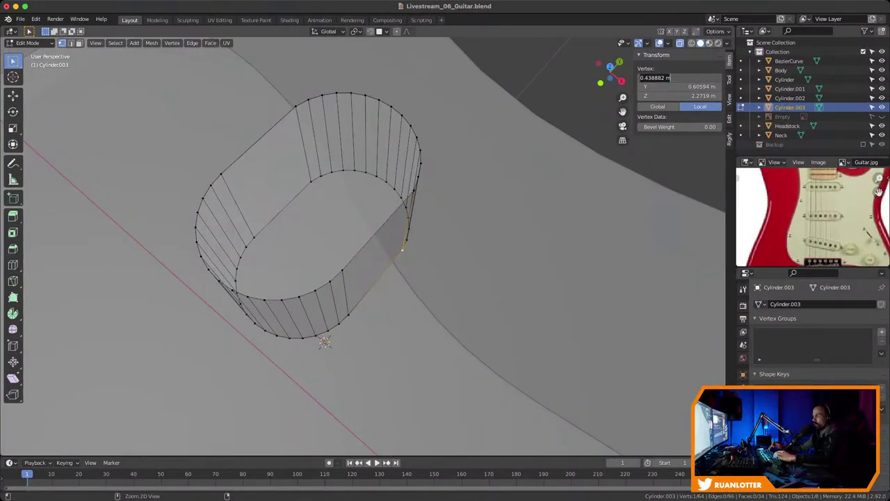
type("0.44748")
key("Return")
Copy the X coordinate of the left side's near bottom-rim vertex and set the far bottom-rim vertex's X to -0.447479 m
middle_click_drag(529, 174, 623, 176)
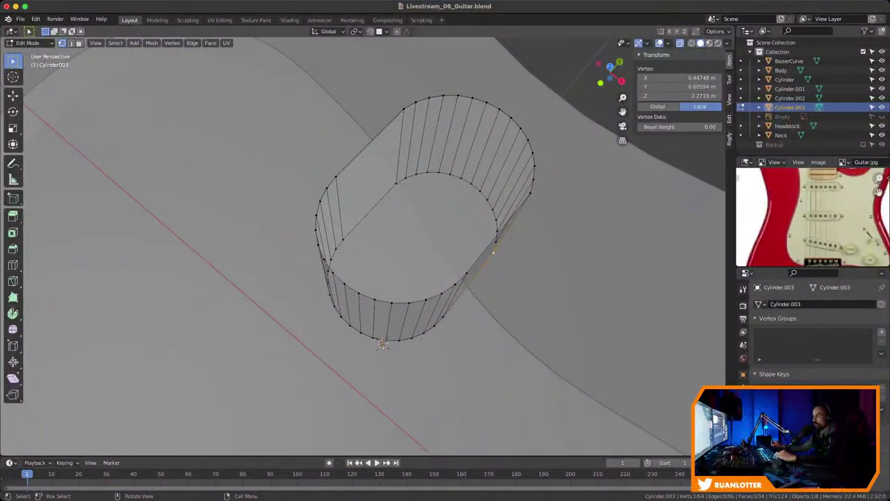
left_click(342, 239)
left_click(679, 78)
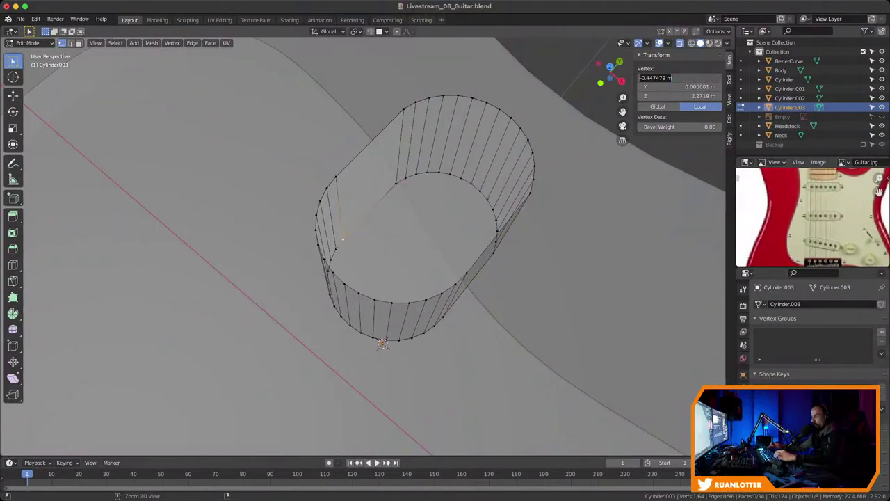
key("Return")
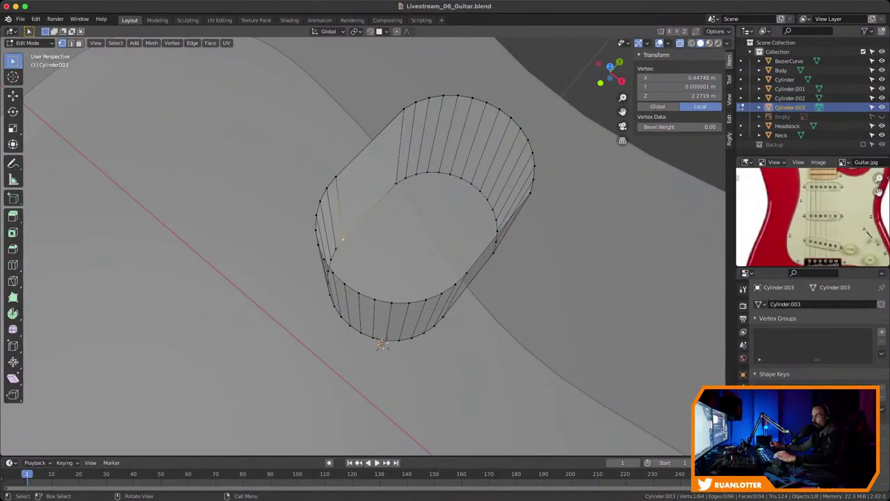
left_click(394, 182)
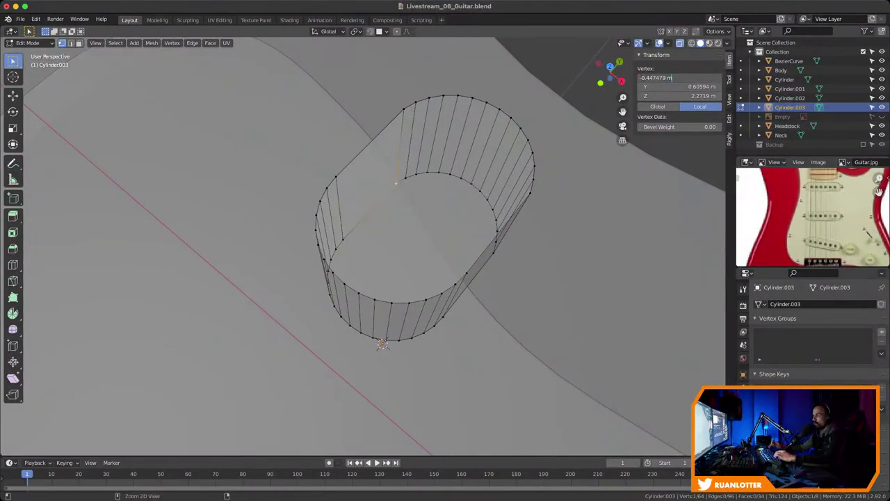
Set the X coordinate of the top-rim vertex at the far end of the left straight side to -0.44748 m
left_click(403, 110)
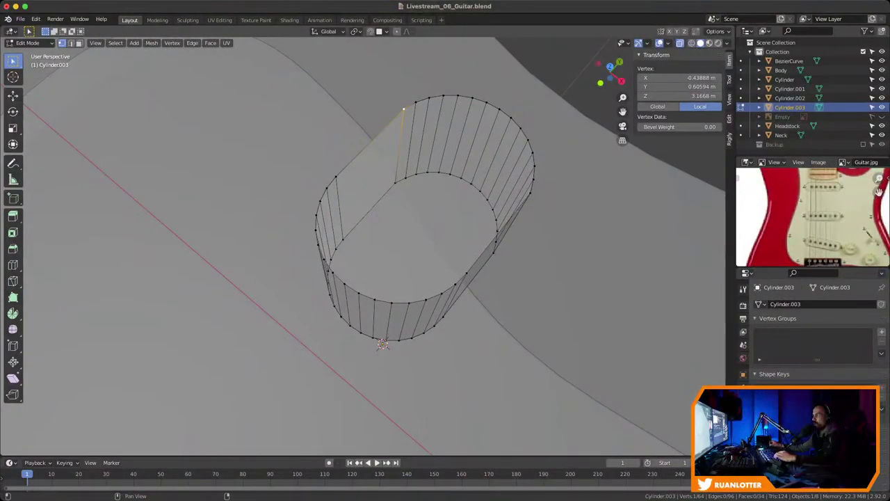
left_click(679, 77)
type("-0.44748")
key("Return")
Return to Object Mode, turn off X-ray and hide the sidebar
middle_click_drag(445, 229, 502, 285)
scroll(445, 229, "down", 2)
key("Tab")
middle_click_drag(375, 314, 376, 319)
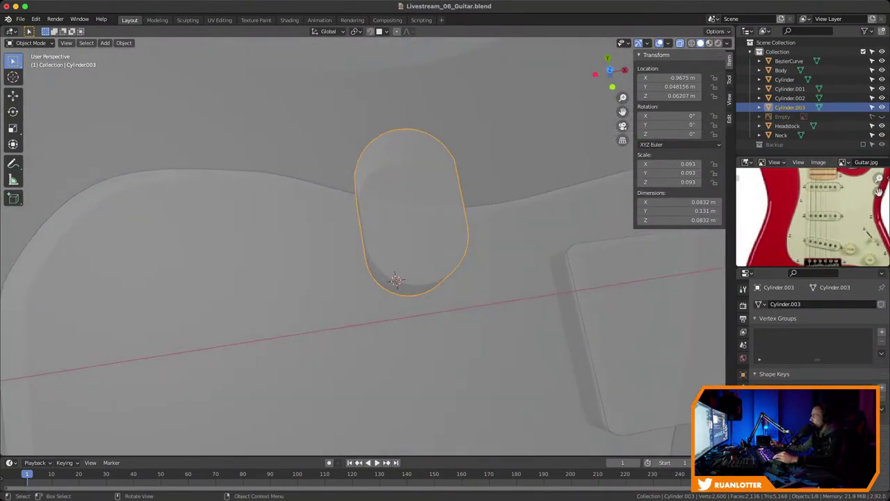
middle_click_drag(389, 285, 375, 272)
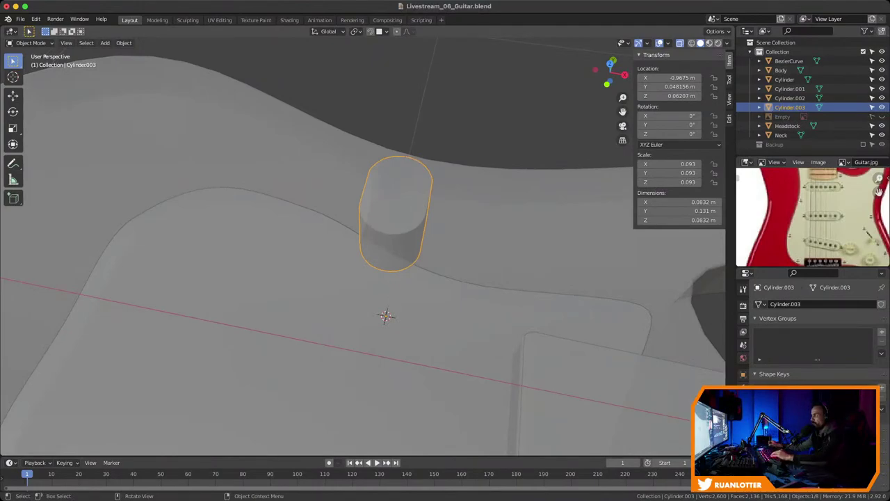
key("alt+z")
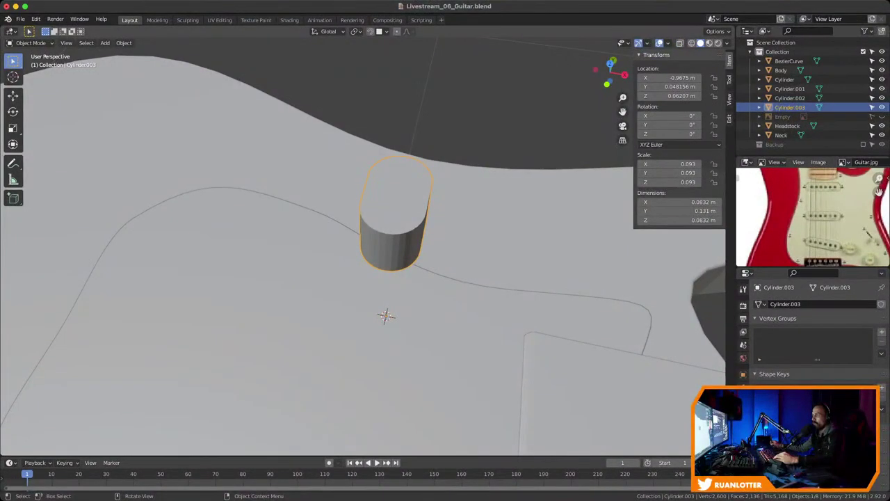
middle_click_drag(376, 278, 383, 270)
key("n")
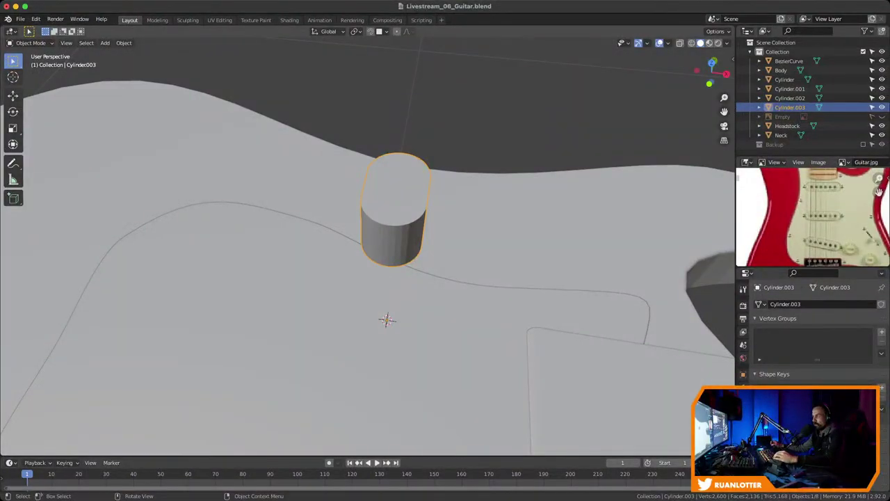
Flatten the pickup shape by scaling it along Z to about 0.273
scroll(385, 318, "down", 3)
key("s")
key("z")
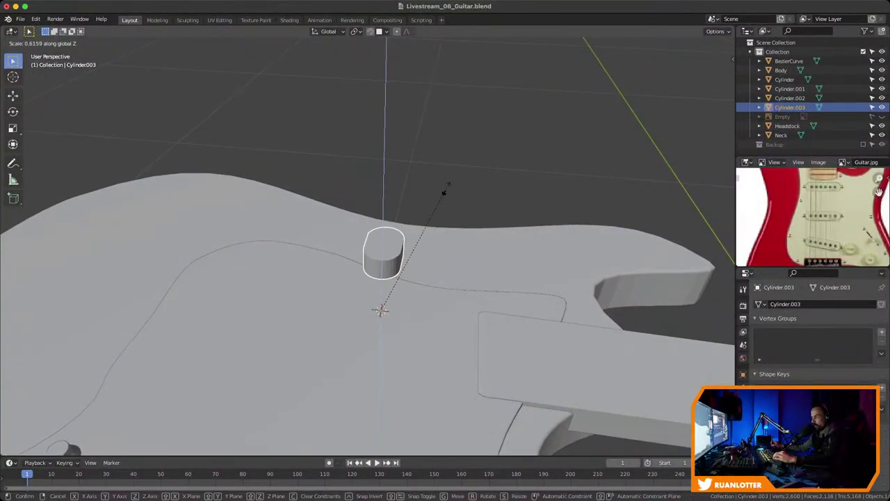
left_click(409, 261)
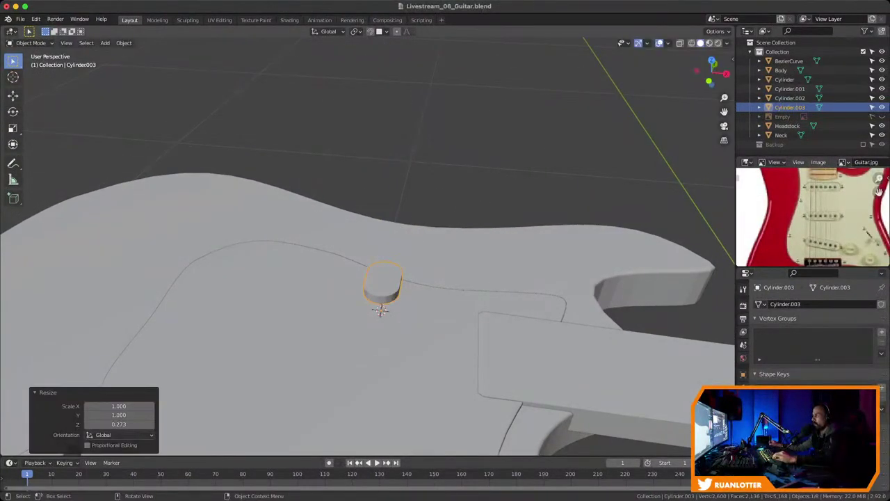
In top view with X-ray enabled, lengthen the pickup by moving its lower rounded end's vertices in the negative Y direction
left_click(714, 65)
middle_click_drag(390, 300, 675, 356)
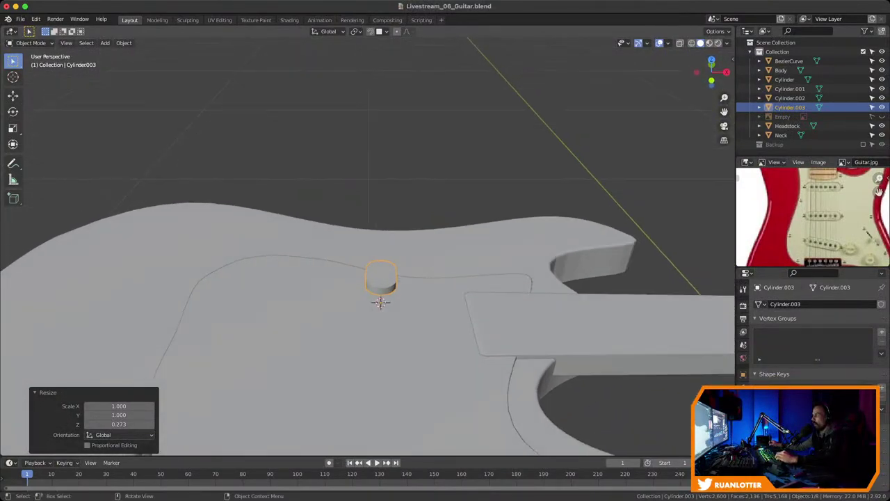
left_click(713, 65)
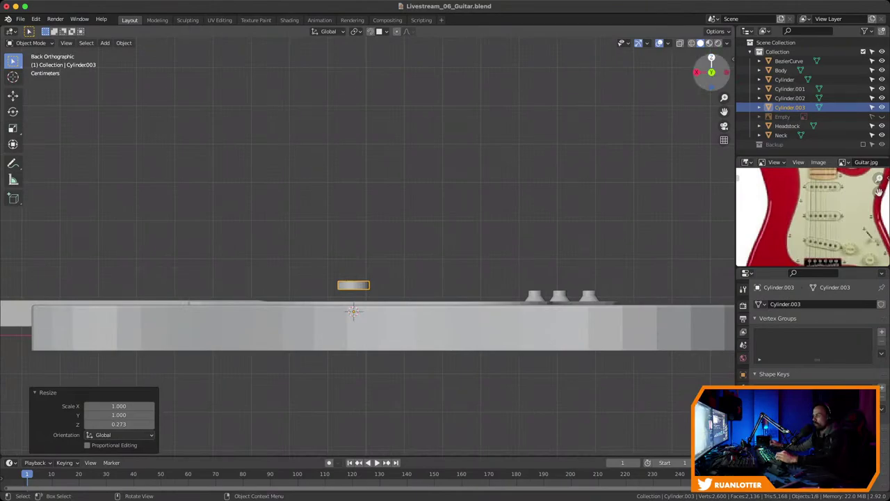
left_click(711, 57)
scroll(368, 246, "up", 1)
middle_click_drag(385, 254, 421, 224, "shift")
key("Tab")
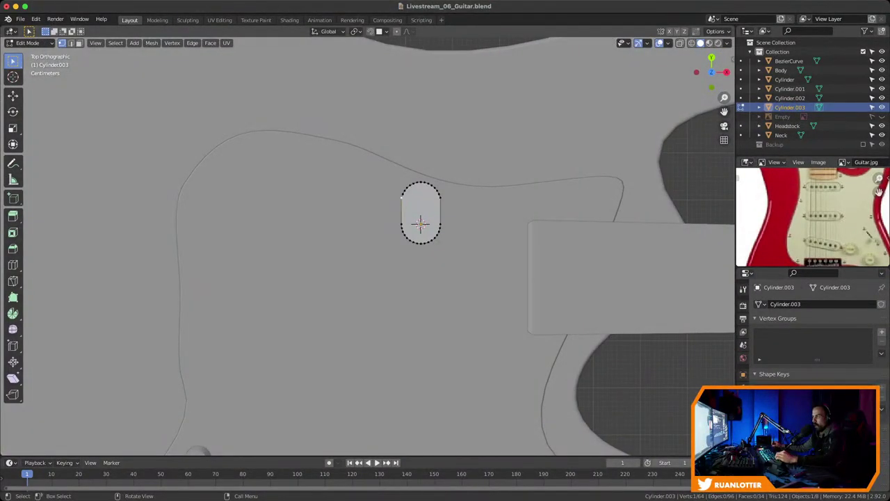
left_click_drag(382, 212, 459, 258)
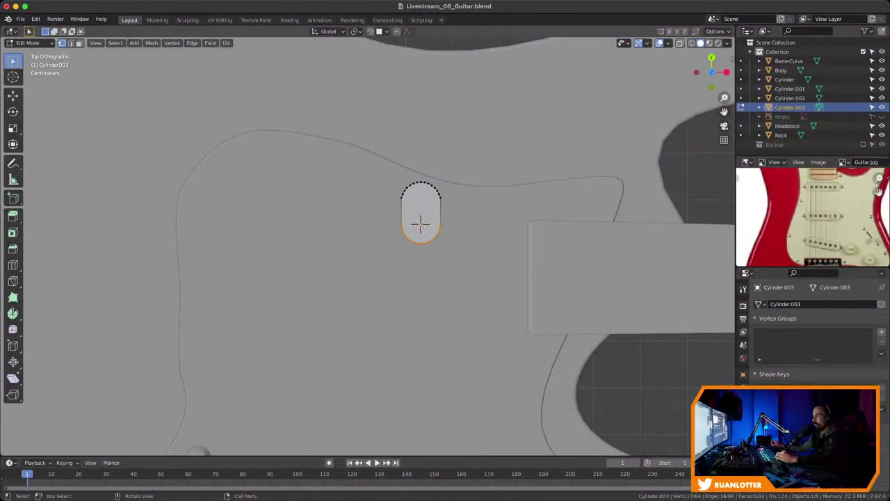
key("alt+z")
key("e")
key("x")
key("g")
key("z")
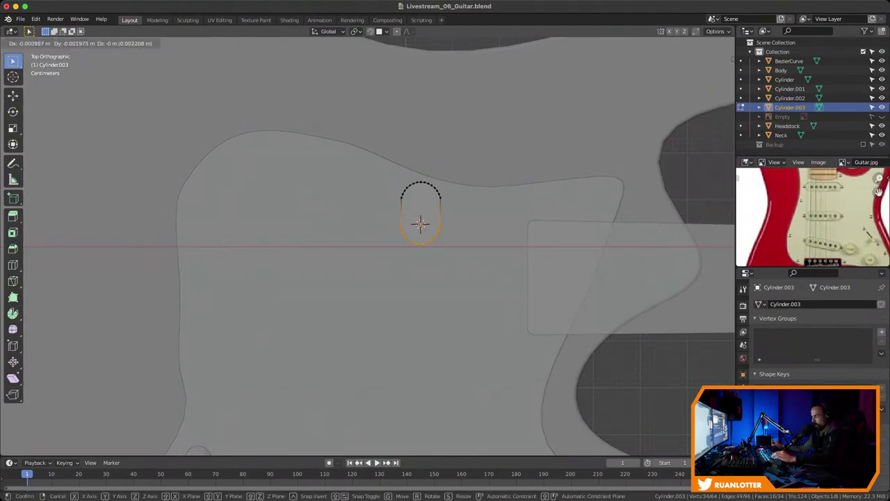
key("y")
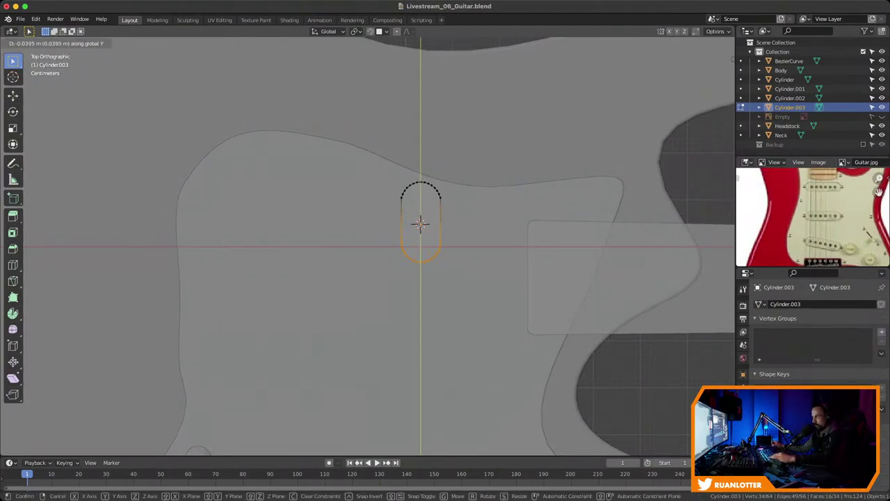
key("Return")
Move the entire pickup mesh beside the end of the neck, about 0.16 m in X and -0.107 m in Y
key("a")
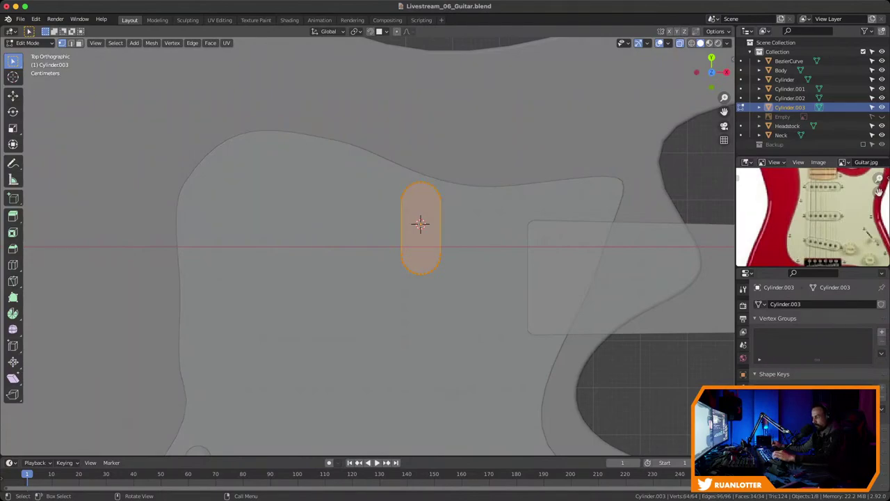
key("g")
key("Return")
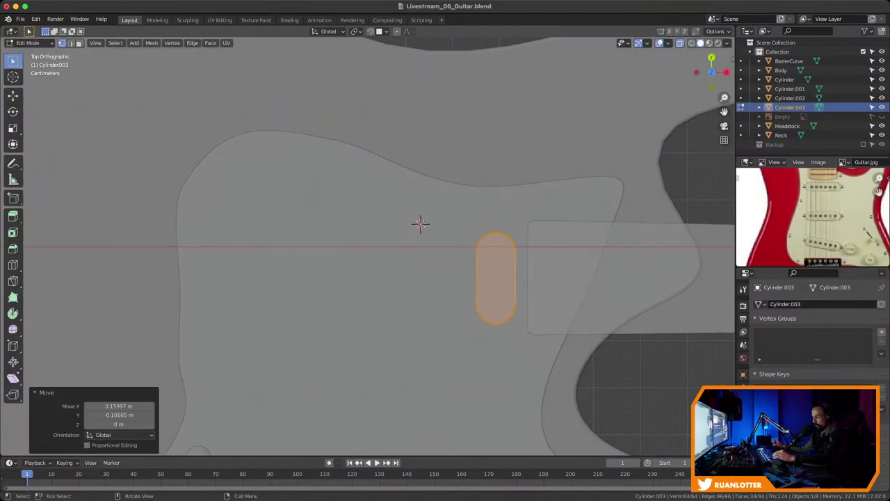
Move the pickup's upper rounded end about 0.029 m along Y to lengthen the shape
left_click_drag(449, 222, 549, 258)
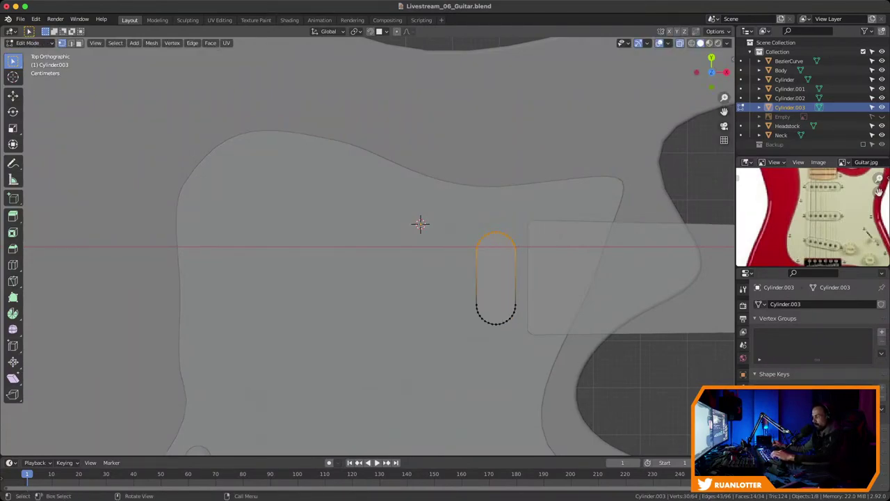
key("g")
key("y")
key("Return")
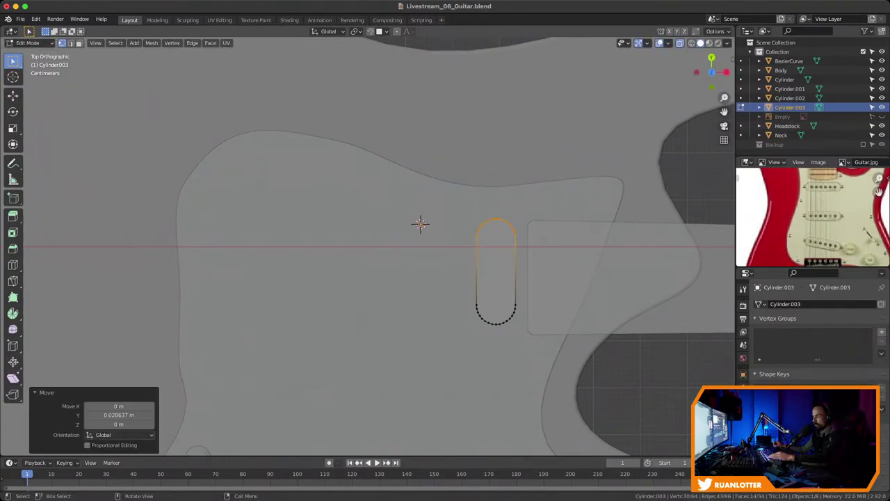
Move the pickup's lower rounded end about -0.023 m along Y to lengthen the shape further
left_click_drag(456, 287, 520, 322)
key("g")
key("y")
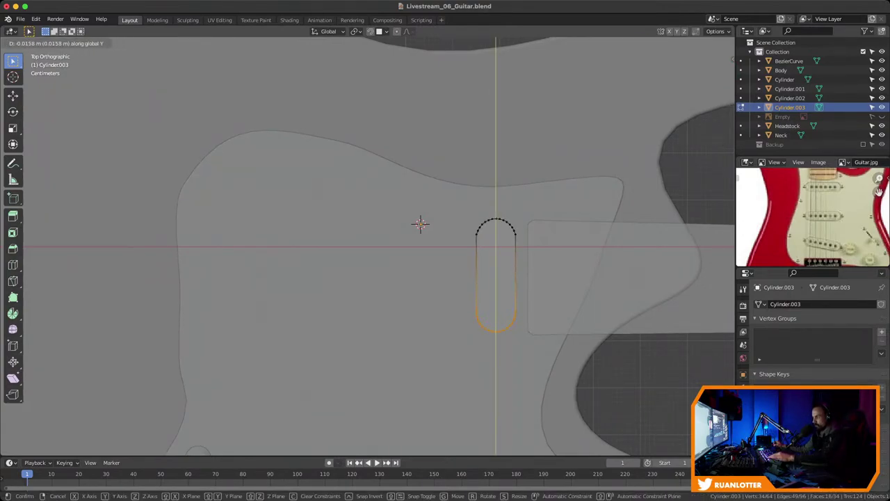
key("Return")
middle_click_drag(496, 306, 404, 264, "shift")
scroll(319, 186, "up", 1)
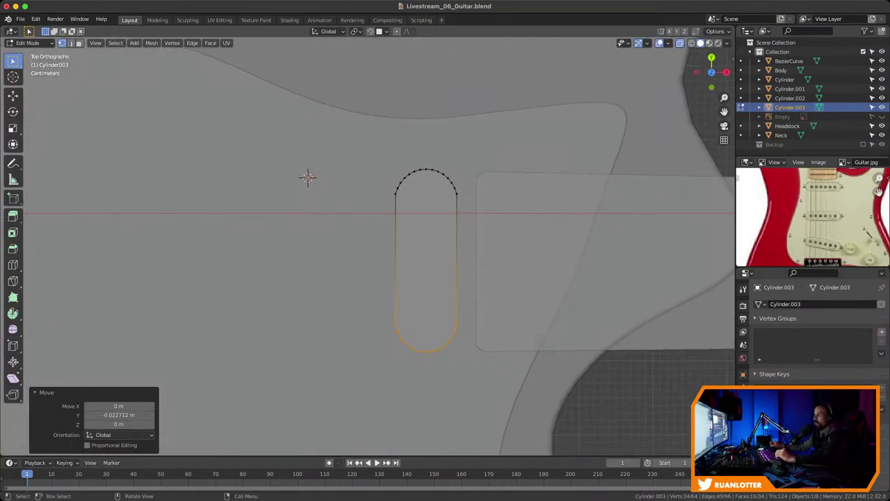
Compare with the guitar reference image and narrow the whole pickup mesh along X to about 0.805
key("a")
scroll(322, 193, "down", 2)
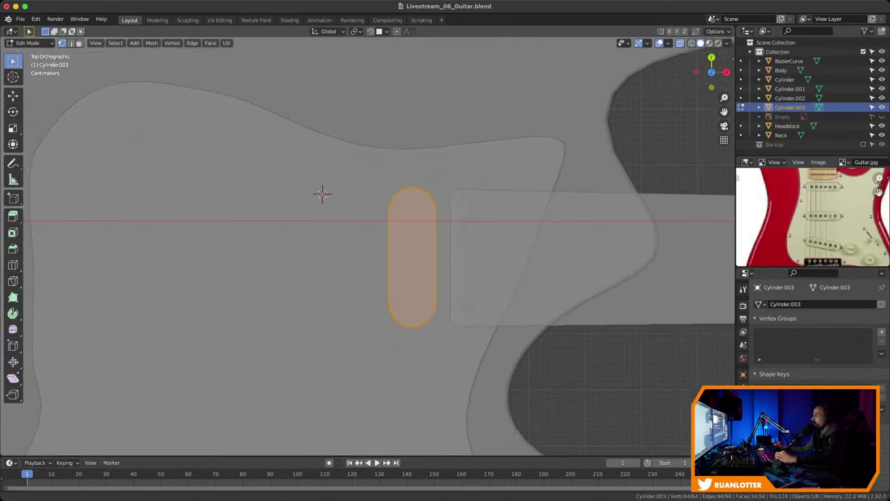
middle_click_drag(812, 209, 807, 238)
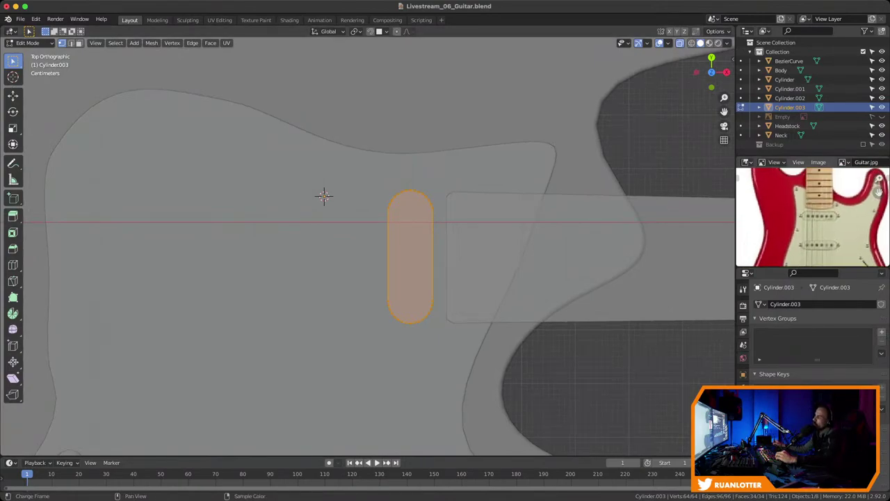
scroll(327, 200, "down", 3)
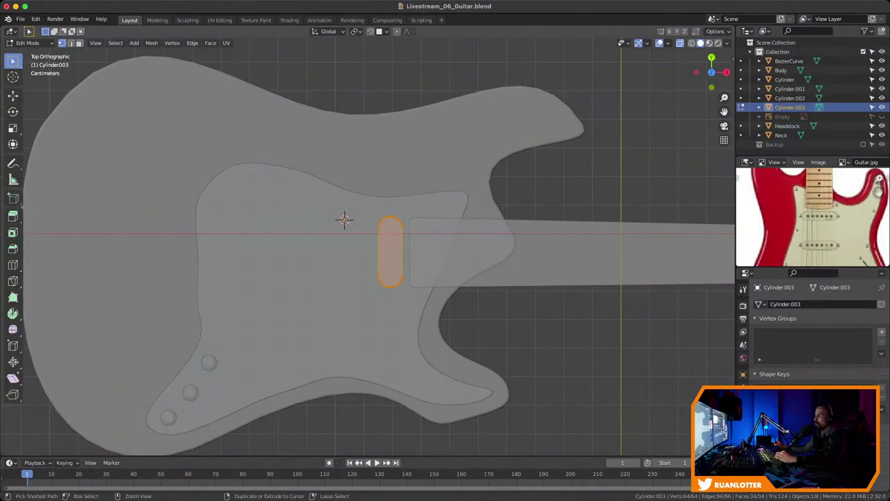
middle_click_drag(345, 220, 300, 213, "ctrl")
key("s")
key("x")
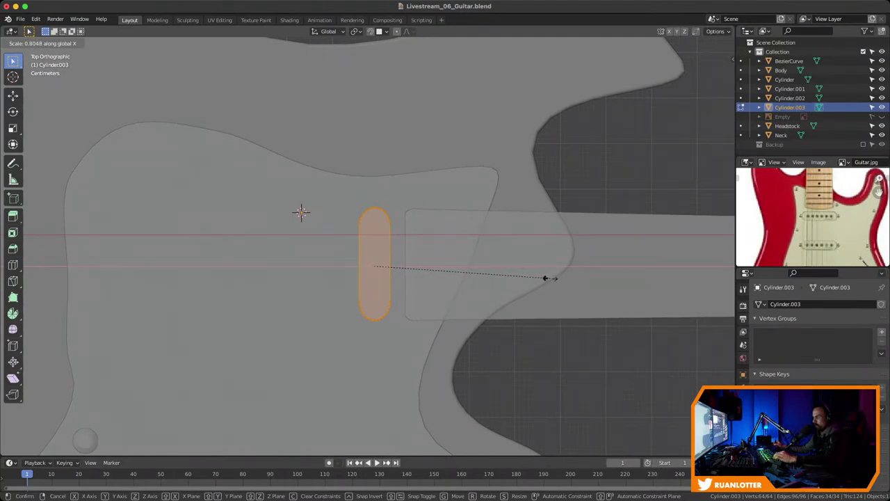
left_click(548, 278)
Nudge the pickup mesh slightly away from the neck, turn off X-ray and return to Object Mode
key("g")
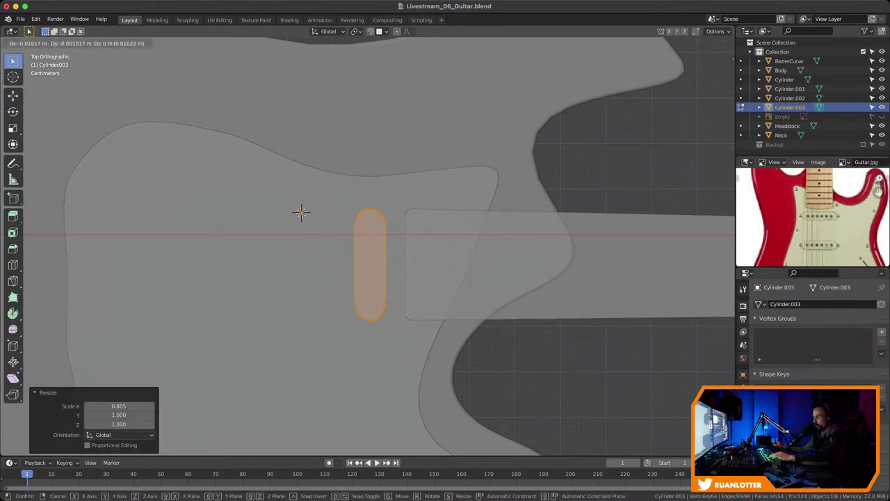
key("Return")
key("Tab")
key("Tab")
middle_click_drag(445, 278, 497, 202)
key("alt+z")
middle_click_drag(445, 278, 386, 237)
key("alt+a")
key("Tab")
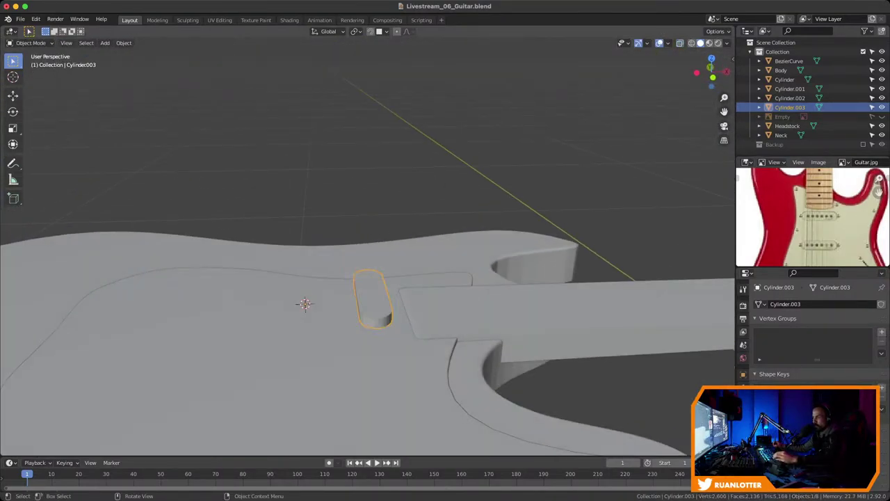
Lower the pickup object about 0.041 m along Z toward the pickguard surface
left_click(452, 353)
middle_click_drag(445, 278, 501, 268)
left_click(380, 298)
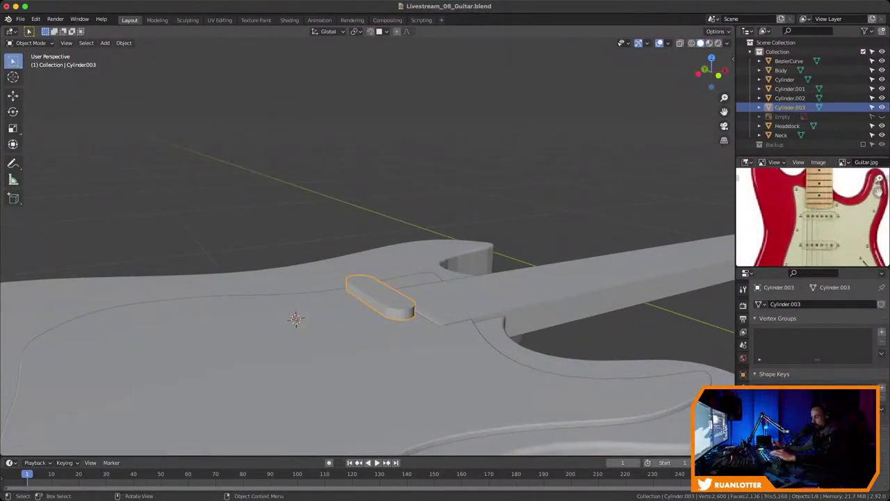
key("g")
key("z")
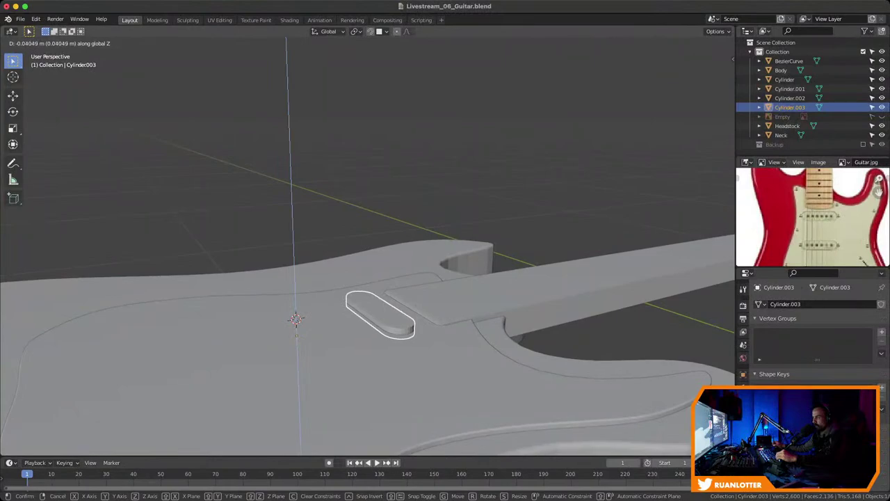
left_click(296, 318)
middle_click_drag(294, 324, 292, 312)
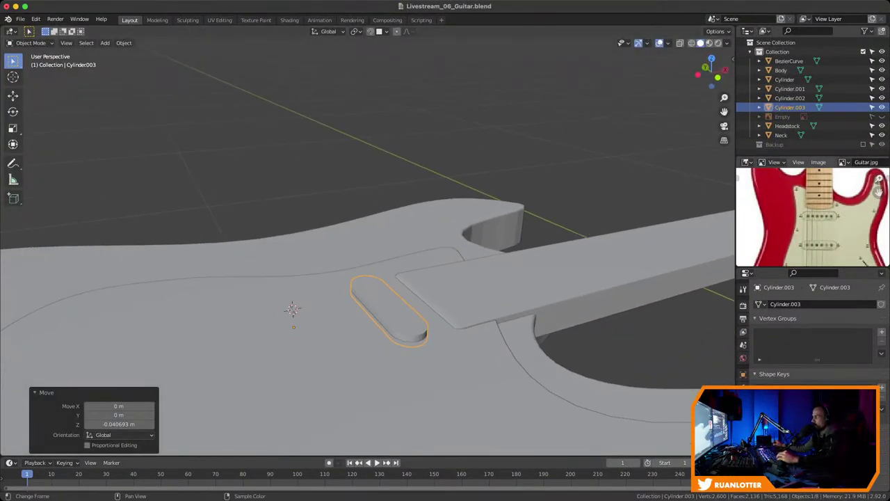
Select the pickup's top face in Edit Mode, snap the 3D cursor to it and return to Object Mode
key("Tab")
middle_click_drag(292, 310, 239, 315)
scroll(369, 247, "up", 2)
middle_click_drag(369, 246, 402, 209, "shift")
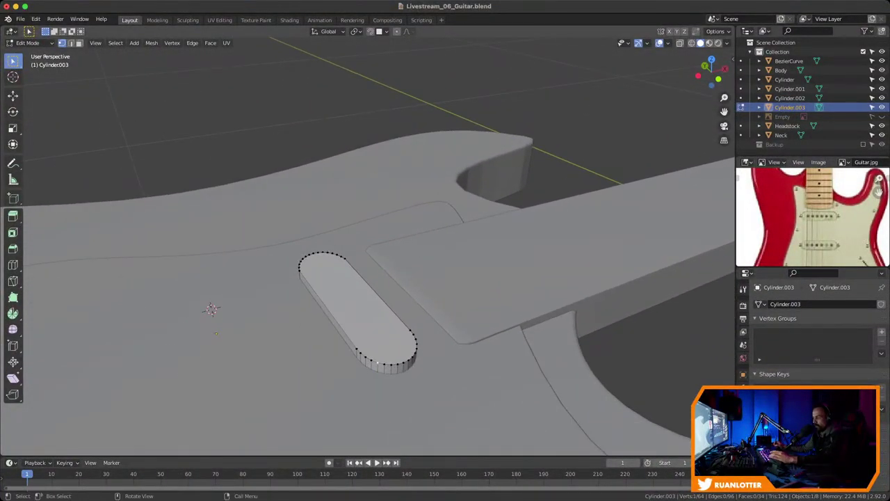
left_click(359, 313)
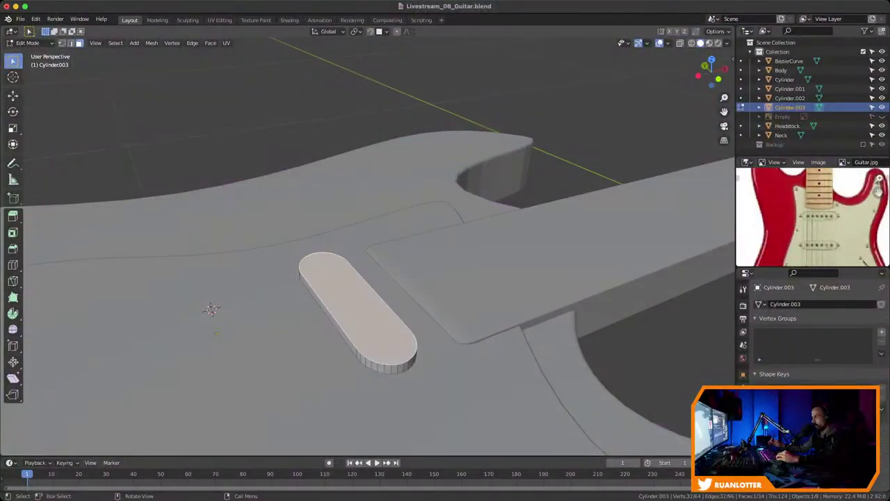
scroll(358, 312, "up", 2)
middle_click_drag(358, 312, 369, 245, "shift")
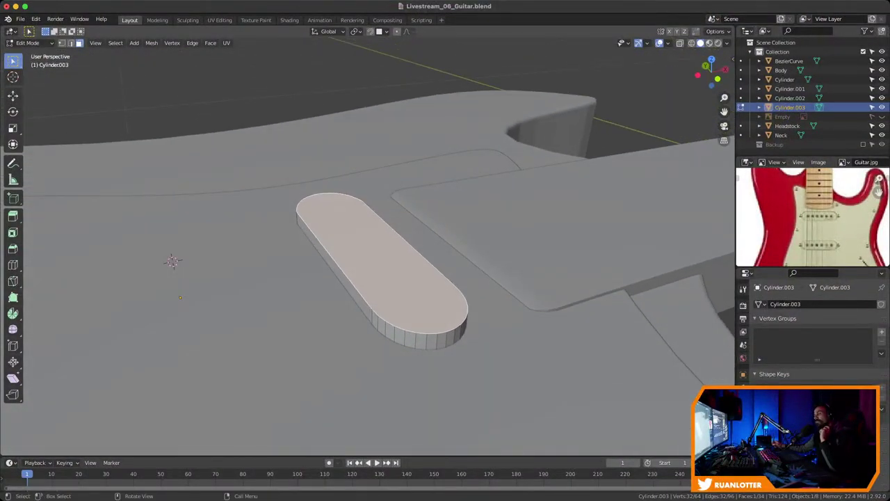
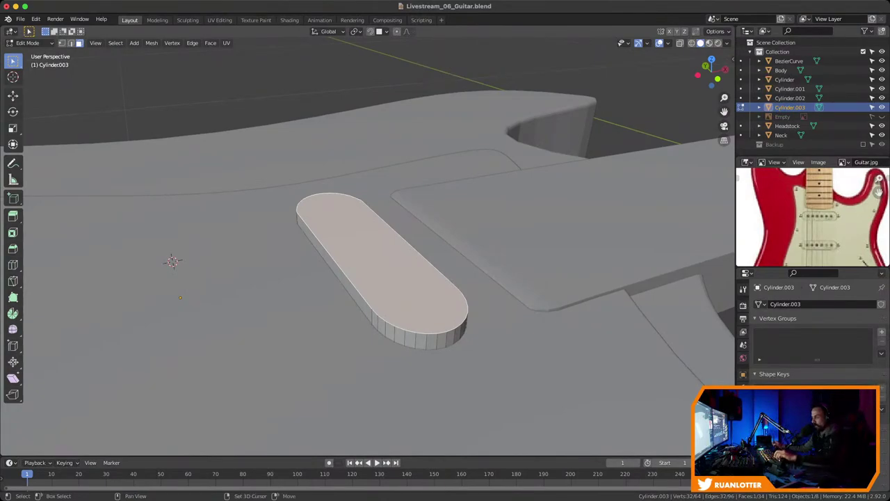
key("shift+s")
left_click(396, 338)
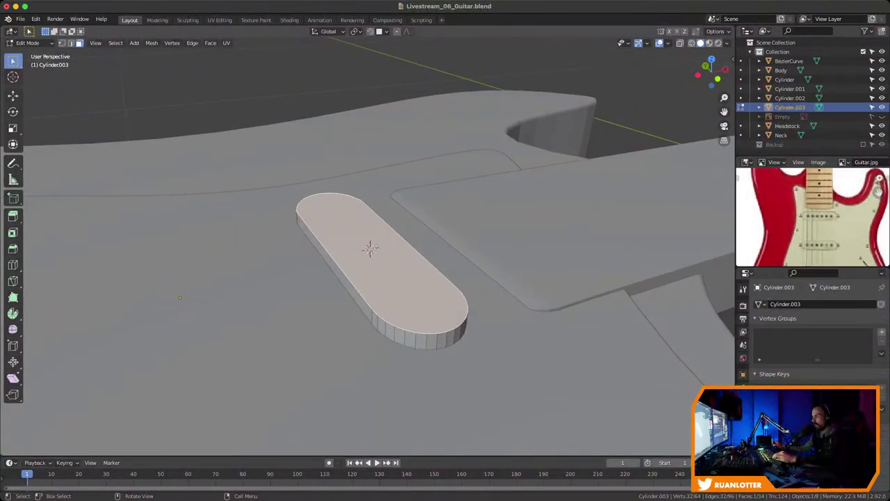
key("Tab")
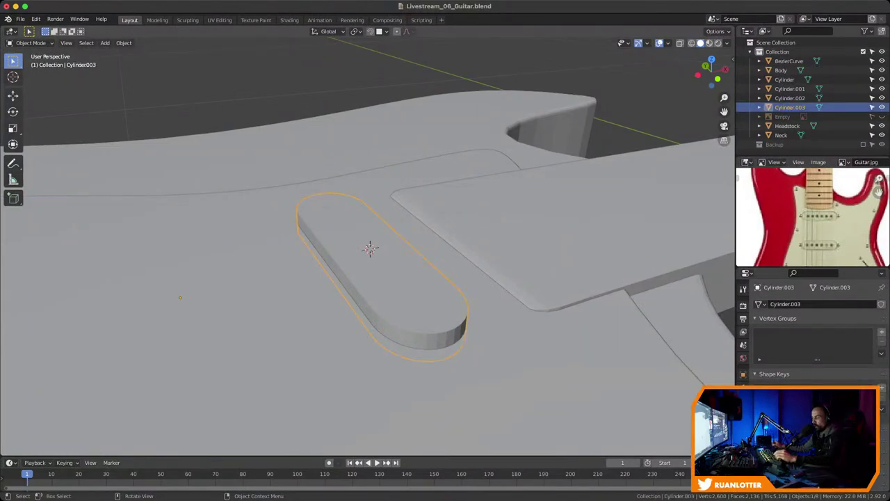
Add a cylinder mesh at the 3D cursor on top of the pickup
key("shift+a")
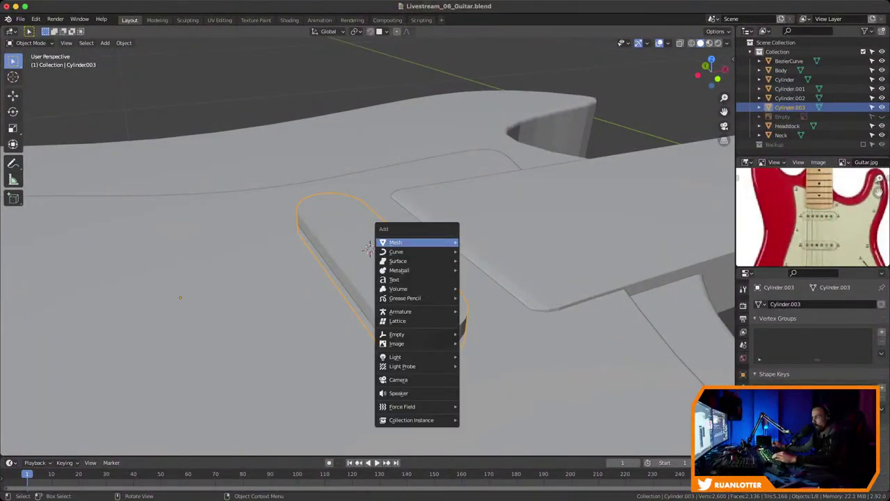
key("Down")
key("Down")
key("Down")
key("Down")
key("Down")
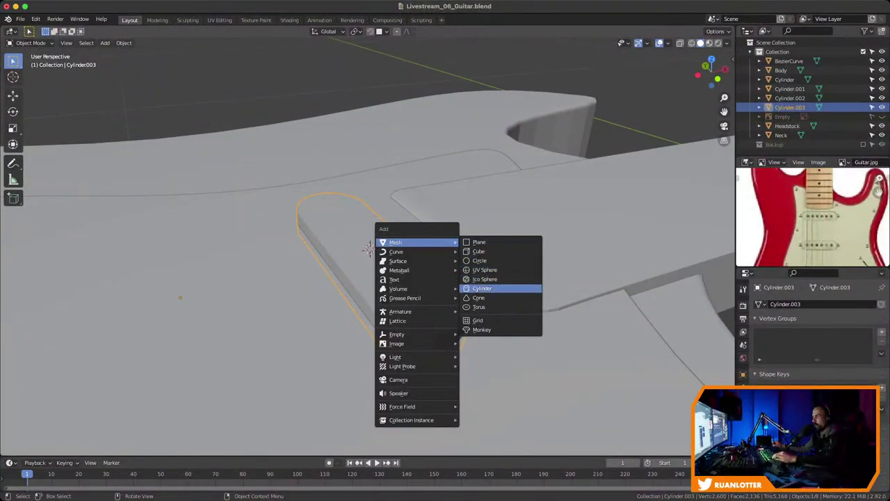
left_click(482, 288)
Scale the new cylinder uniformly in turn by about 0.347, 0.132 and 0.695 to make a small pole piece
key("s")
left_click(445, 260)
key("s")
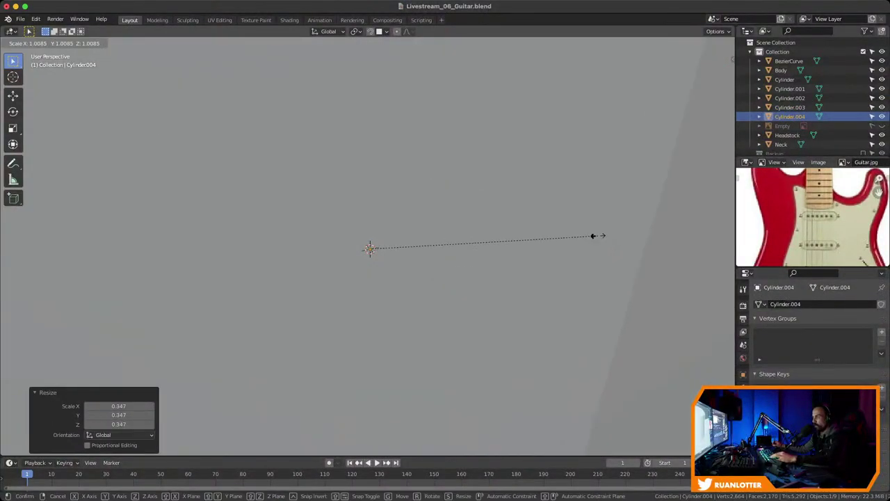
left_click(422, 247)
key("s")
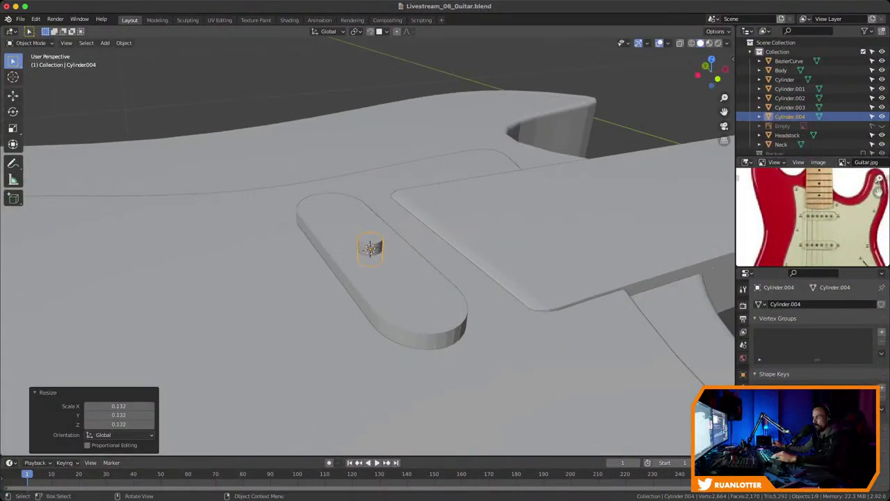
left_click(473, 230)
key("g")
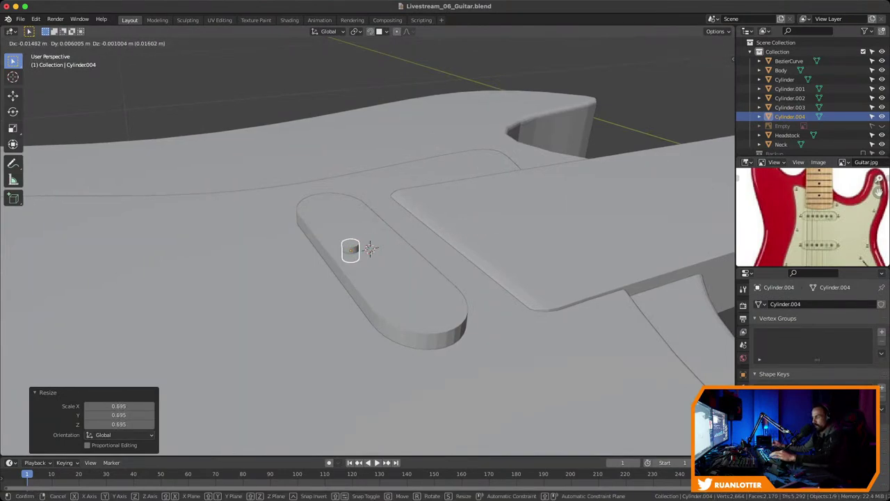
key("Escape")
Flatten the pole piece by scaling it to about 0.385 along Z
key("s")
key("z")
left_click(450, 244)
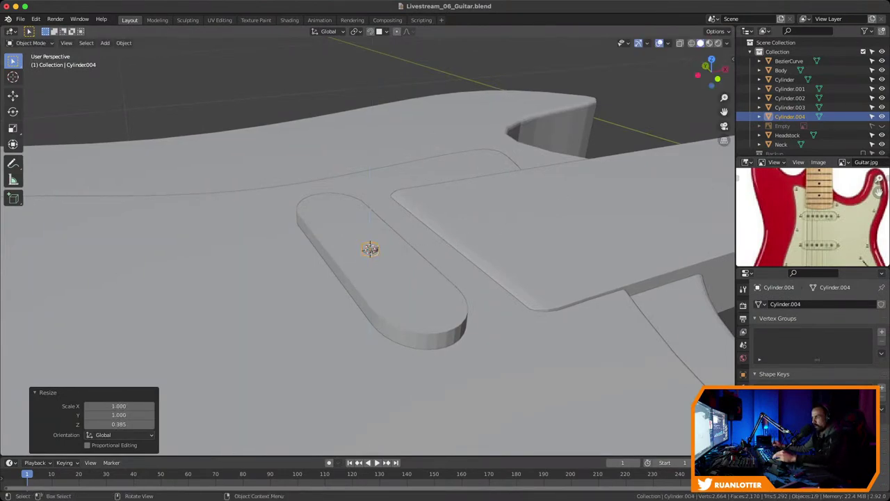
left_click(445, 245)
left_click(370, 249)
middle_click_drag(370, 248, 257, 264)
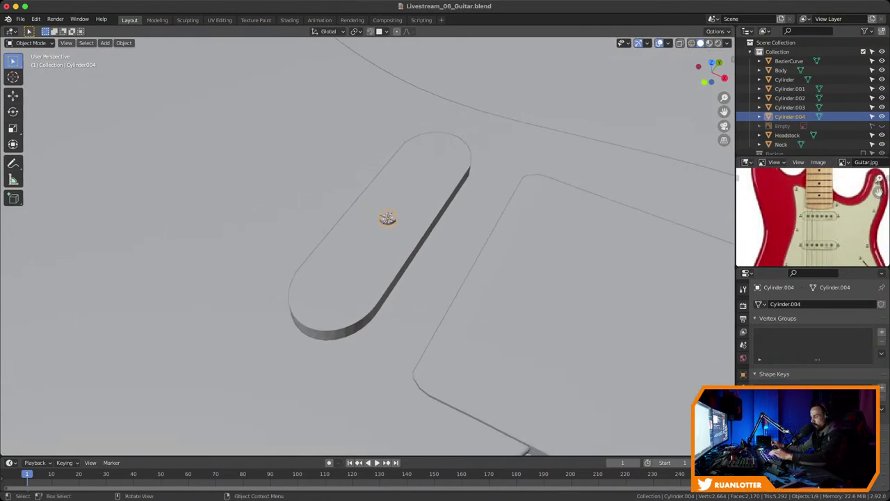
Move the pole piece about -0.084 m along Y toward the pickup's end and save the file
key("g")
key("y")
key("Return")
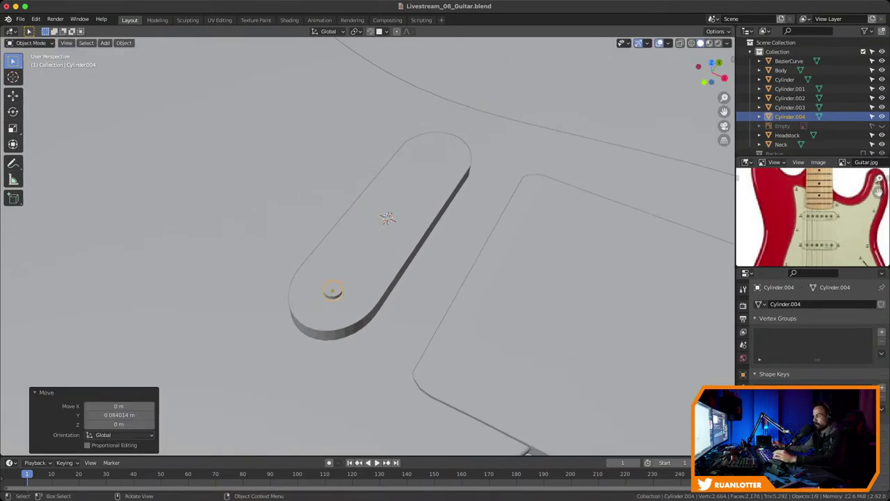
key("super+s")
middle_click_drag(369, 264, 404, 250)
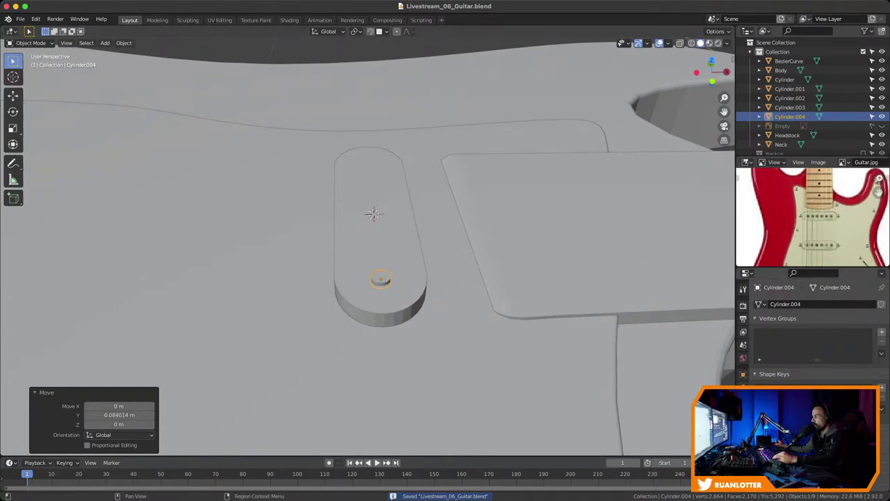
Add an Array modifier to the pole piece
left_click(743, 387)
left_click(819, 304)
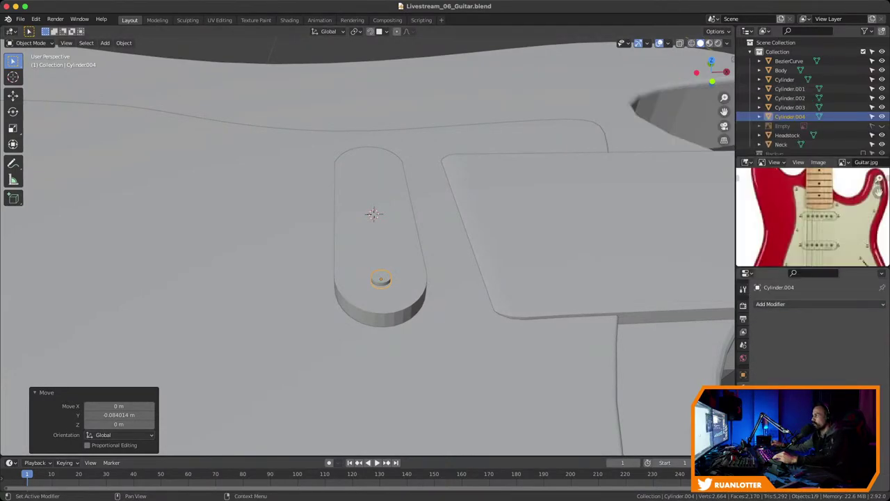
left_click(770, 304)
left_click(702, 130)
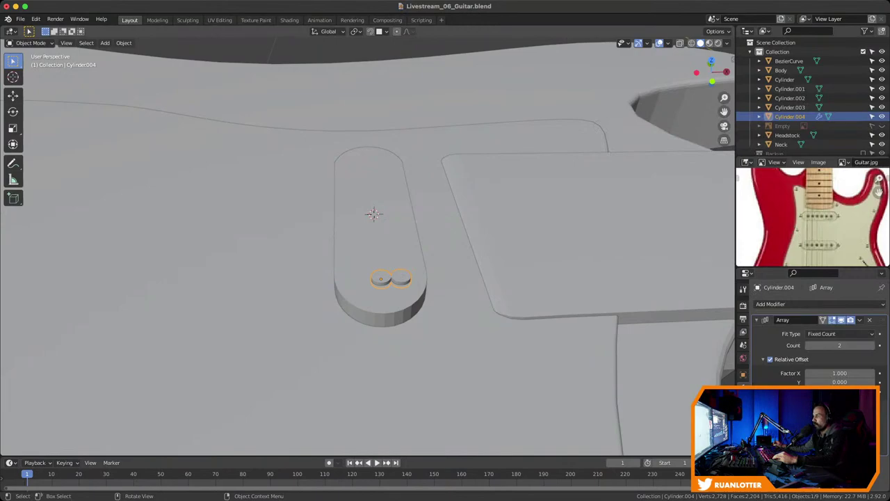
middle_click_drag(445, 250, 445, 258)
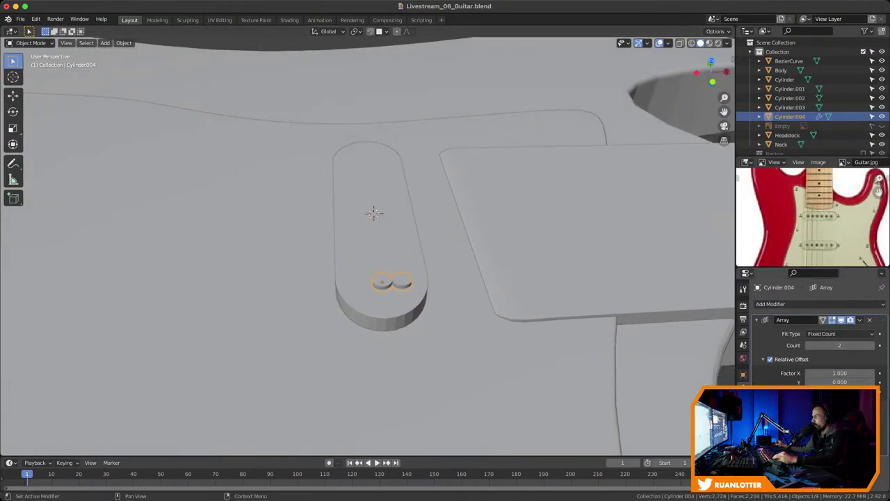
Set the array's relative offset factors to Y 1 and X 0, and raise the count to 6
type("1")
key("Return")
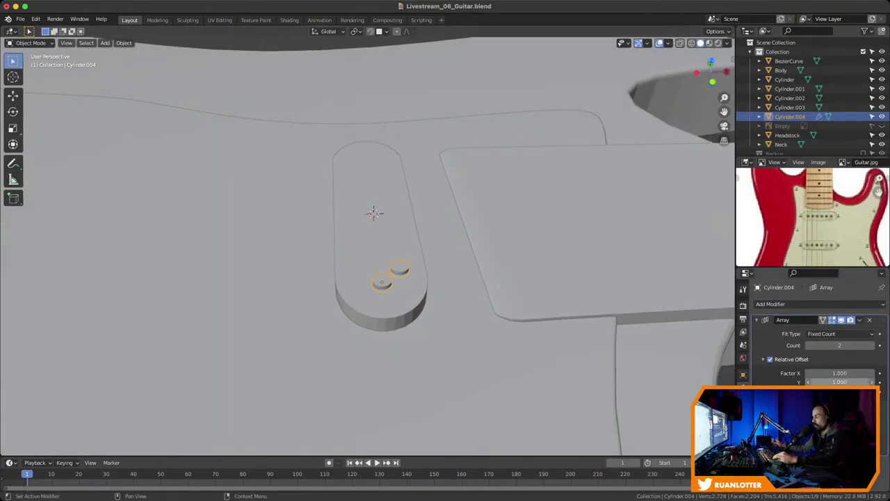
left_click(839, 373)
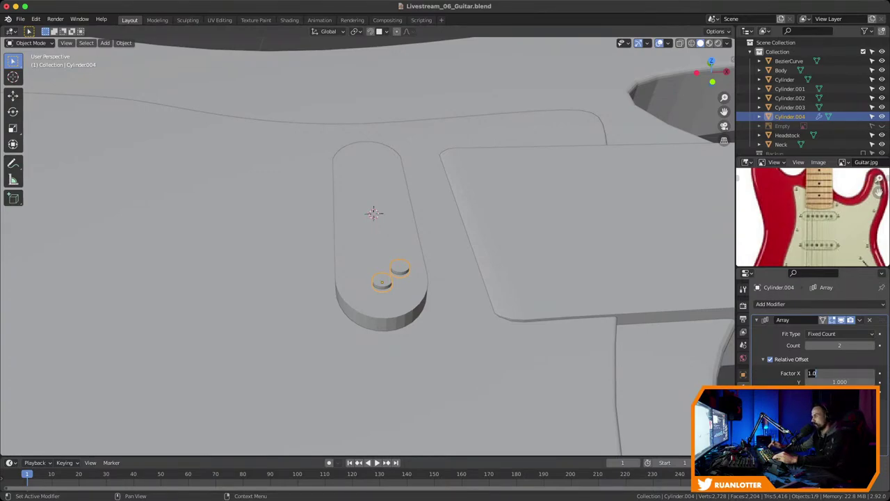
type("0")
key("Return")
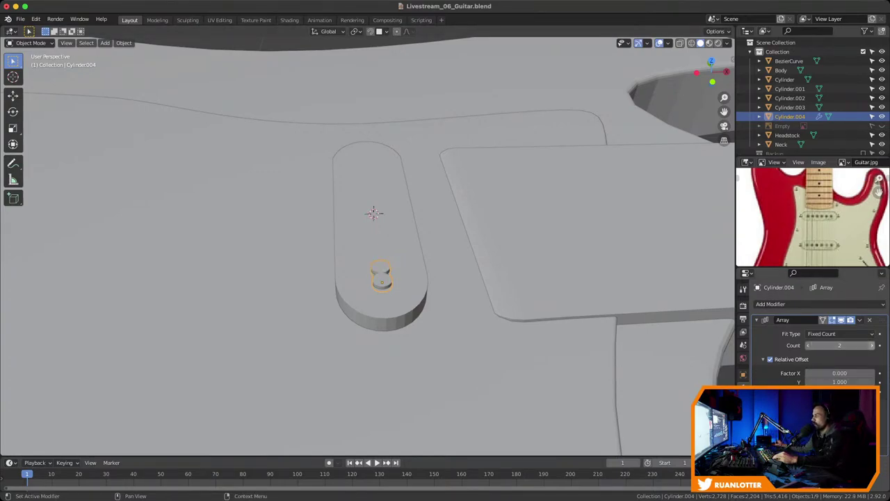
left_click(871, 344)
left_click(872, 345)
left_click(871, 345)
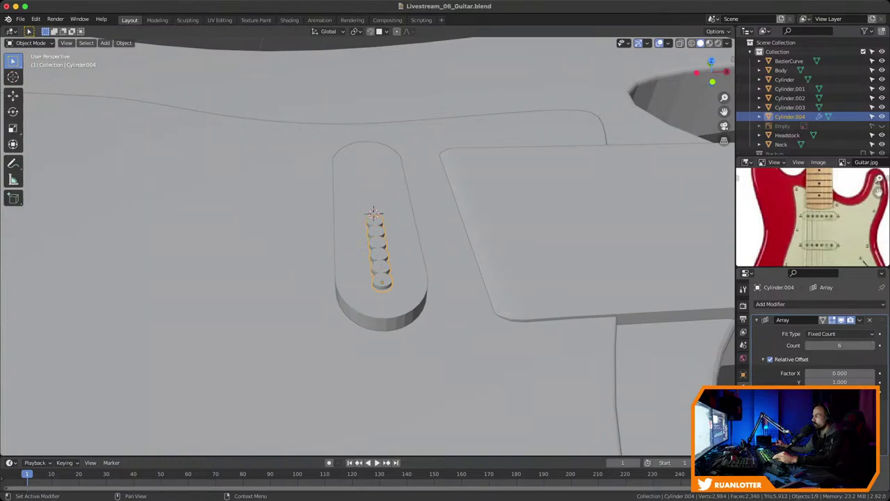
Spread the six pole pieces evenly along the pickup with a relative offset Y factor of 2.46, and deselect everything
left_click_drag(840, 382, 873, 381)
middle_click_drag(347, 209, 424, 268)
scroll(414, 243, "down", 1)
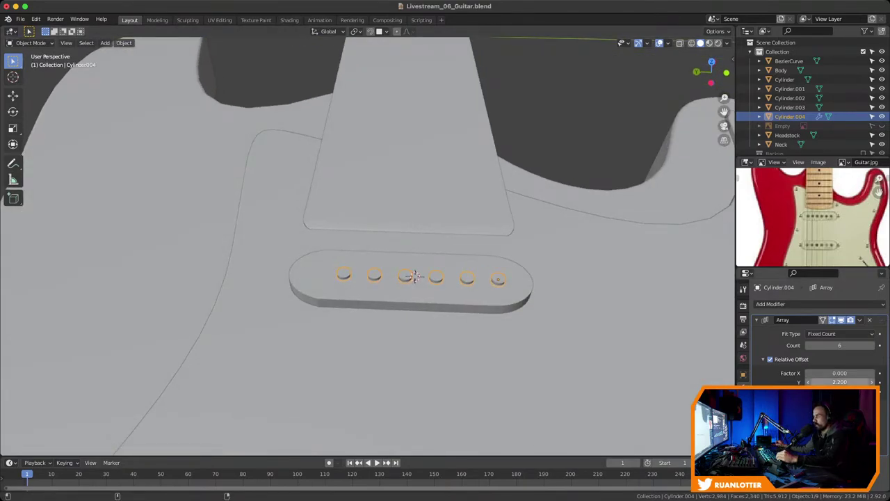
left_click_drag(839, 382, 847, 382)
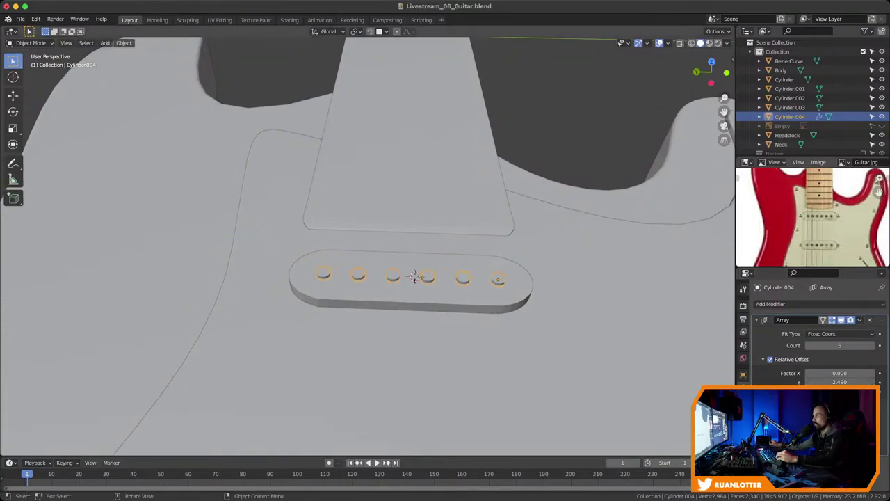
key("KP_7")
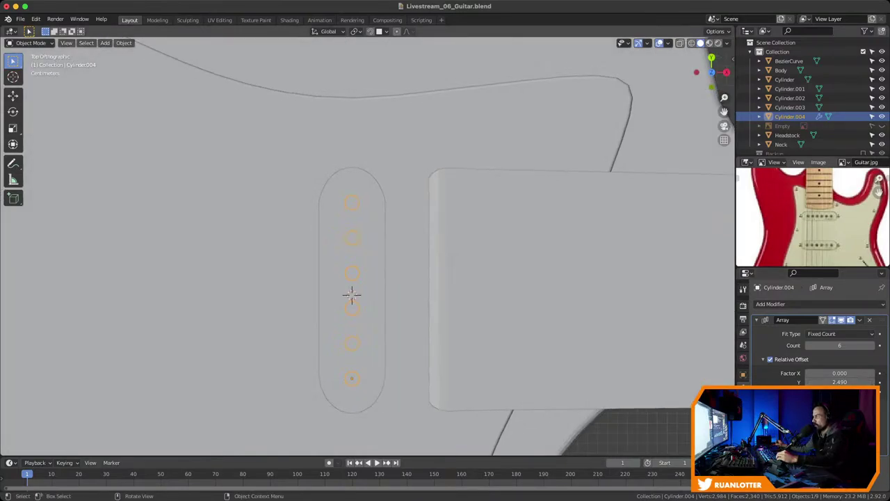
left_click_drag(839, 382, 844, 382)
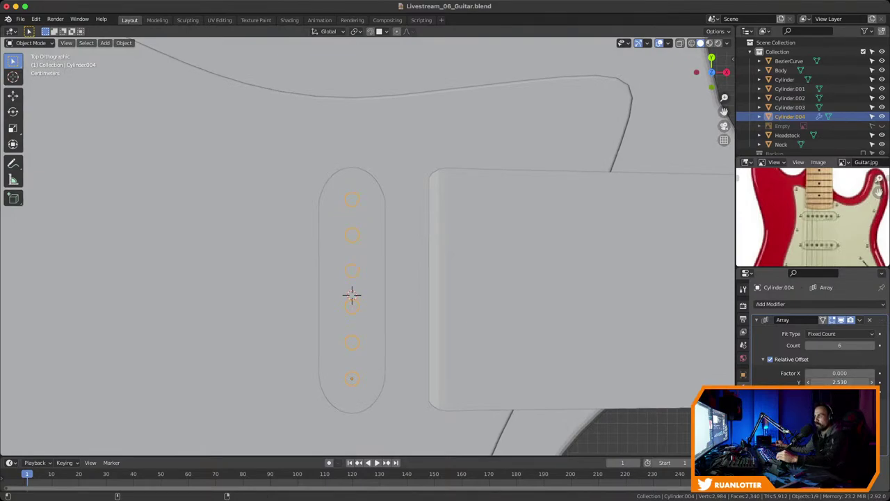
key("Tab")
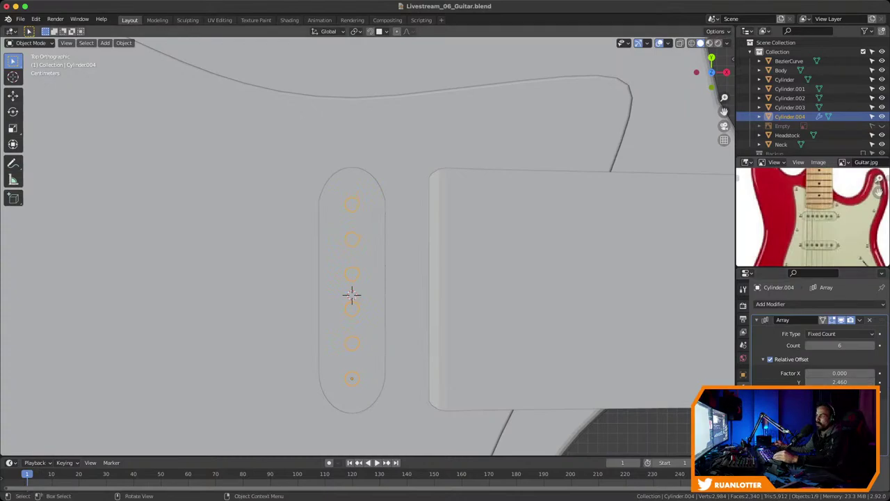
middle_click_drag(352, 295, 382, 292)
key("Tab")
key("alt+a")
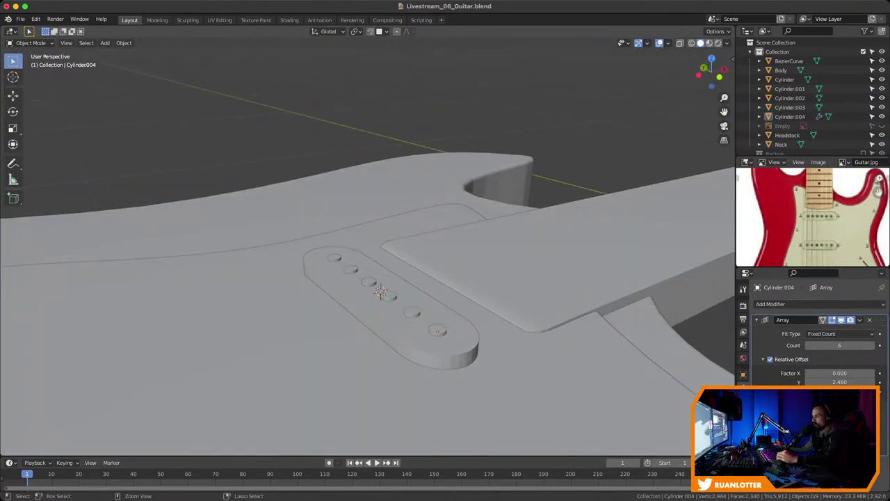
Select the pickup body together with the arrayed pole pieces, keeping the pole pieces as the active object
scroll(160, 215, "down", 3)
middle_click_drag(160, 215, 197, 197, "shift")
scroll(197, 197, "down", 1)
middle_click_drag(407, 254, 369, 258)
scroll(407, 246, "down", 2)
left_click(423, 268)
left_click(369, 252, "shift")
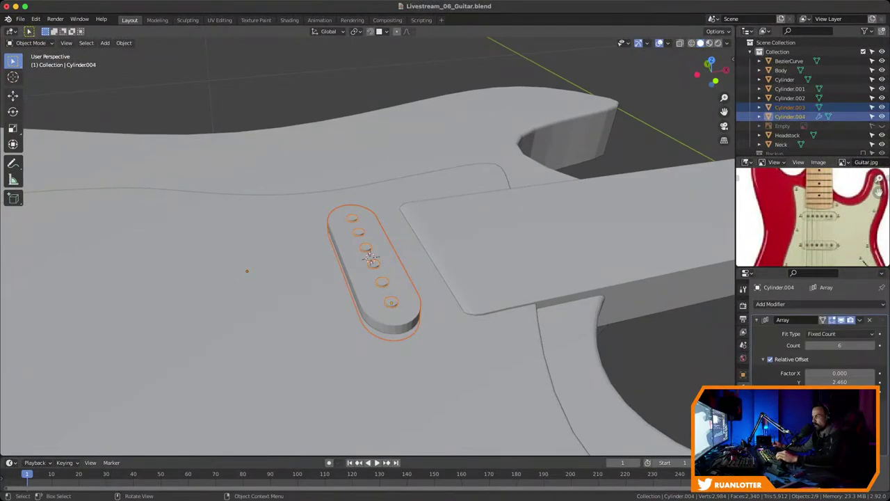
left_click(371, 258)
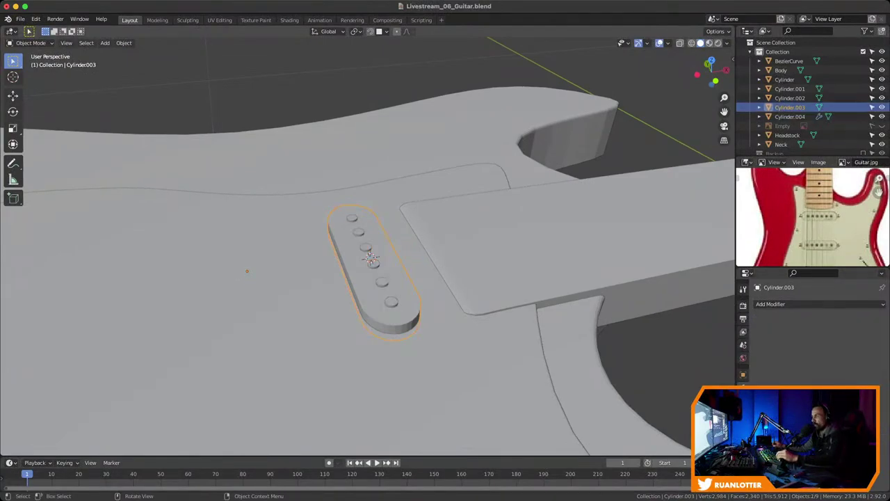
left_click(373, 264, "shift")
middle_click_drag(373, 264, 417, 272)
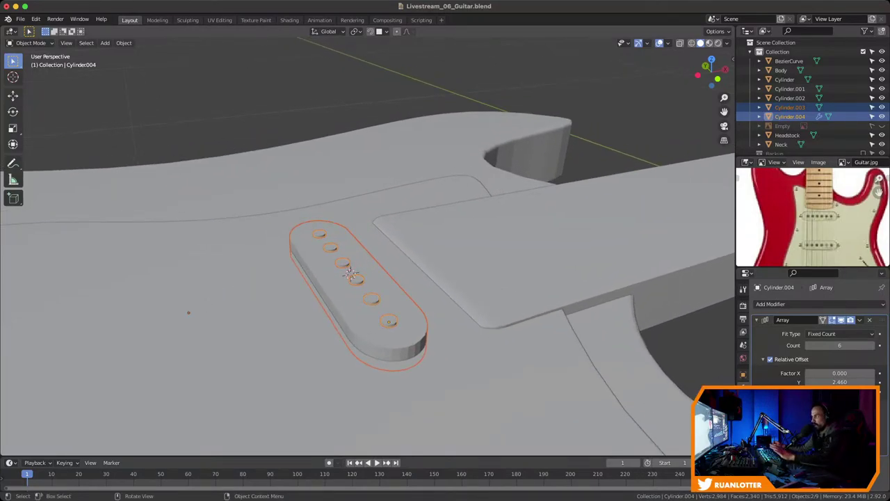
Try to join the pickup body and the arrayed pole pieces into one object, and undo the join
right_click(351, 274)
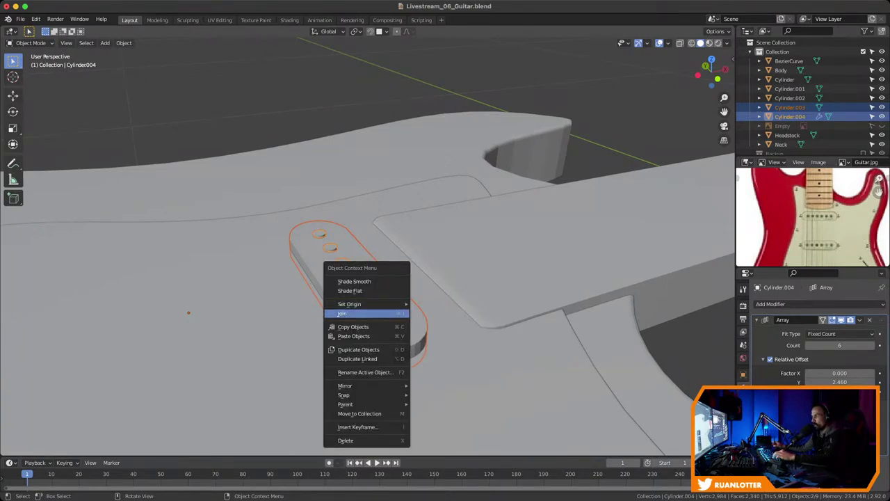
left_click(348, 314)
scroll(367, 250, "down", 5)
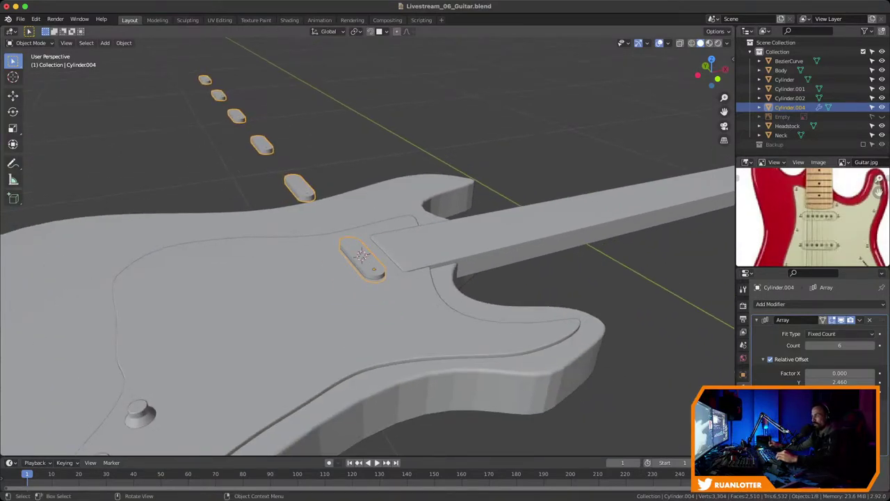
key("ctrl+z")
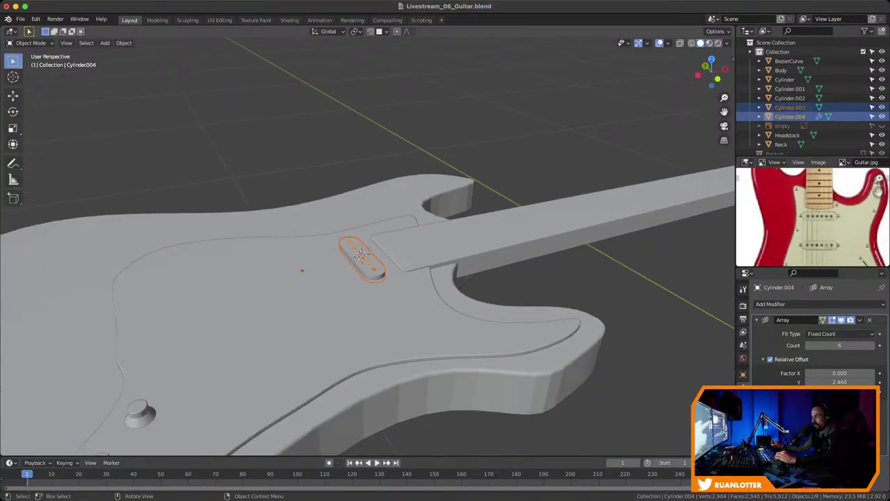
scroll(365, 247, "up", 4)
scroll(367, 246, "up", 1)
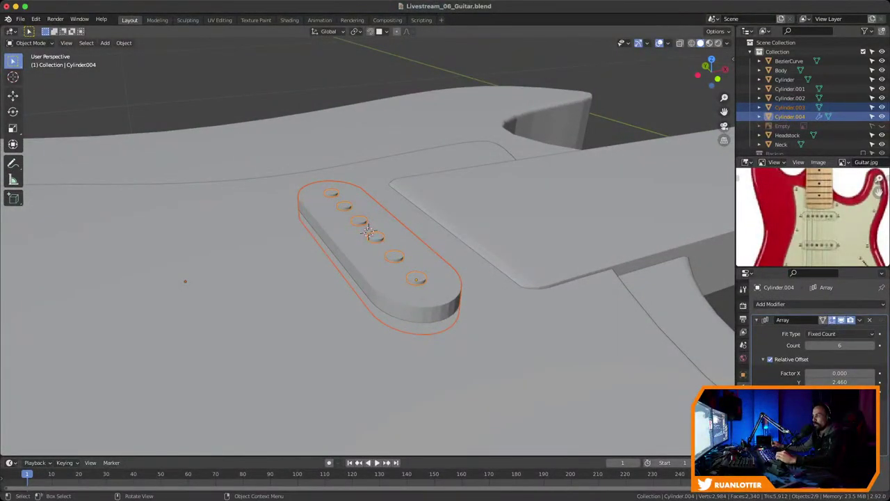
Apply the Array modifier on the six pole pieces
left_click(529, 216)
left_click(417, 295)
middle_click_drag(368, 233, 324, 247)
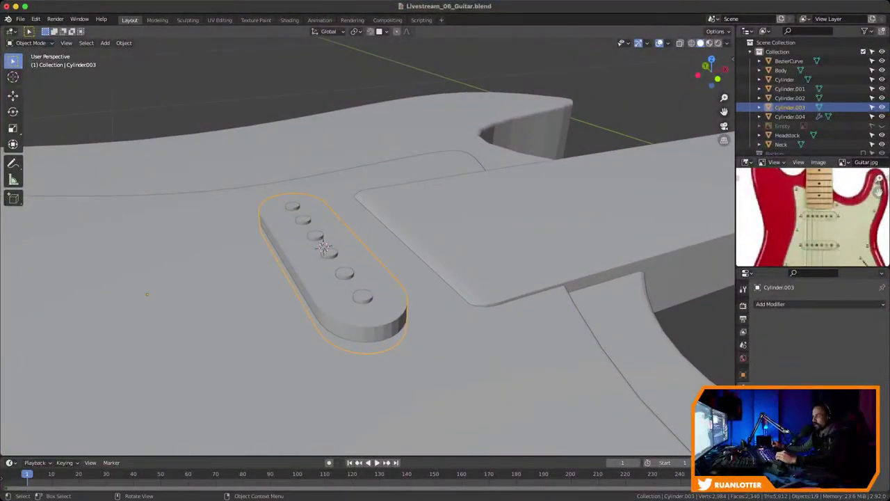
left_click(324, 246)
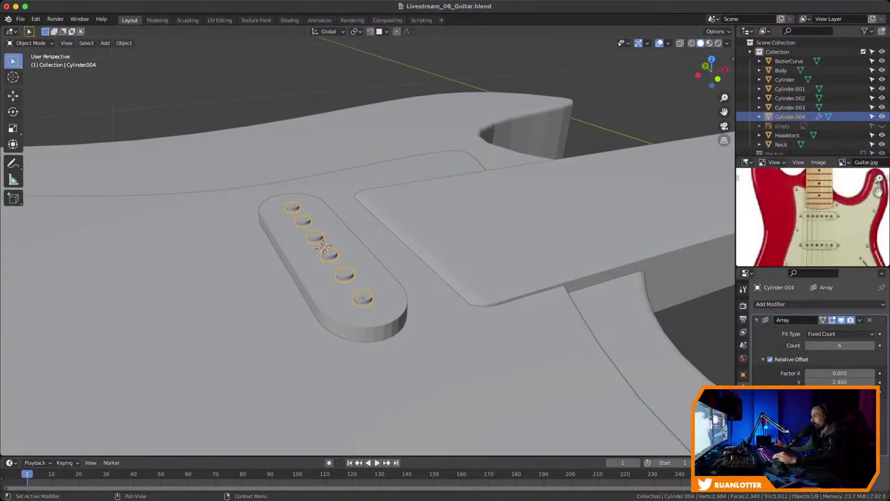
left_click(859, 319)
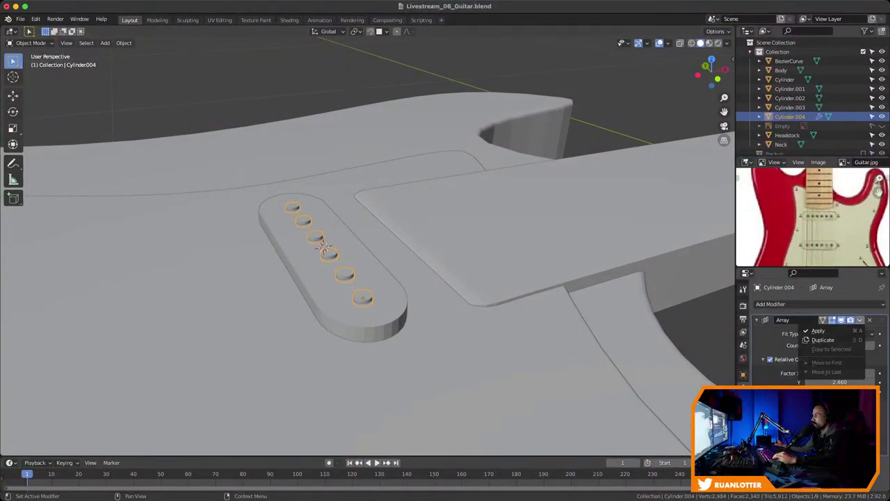
left_click(828, 331)
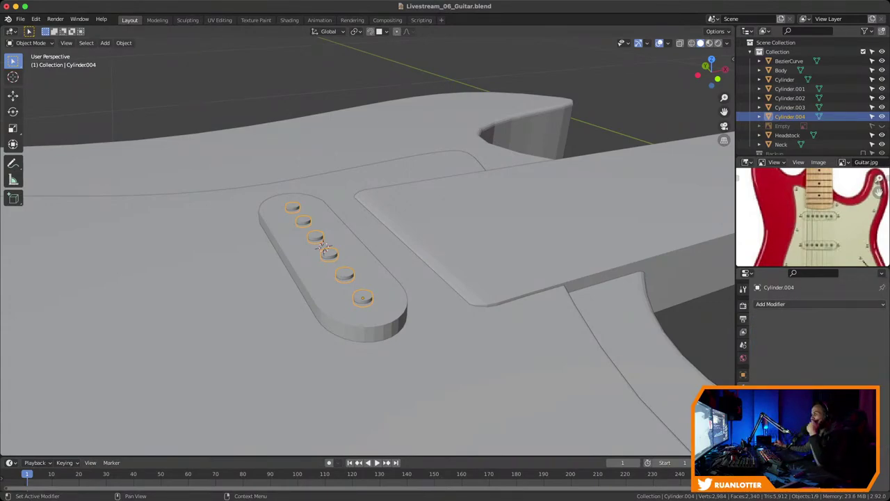
Join the pickup body and the six pole pieces into one object
left_click(375, 316)
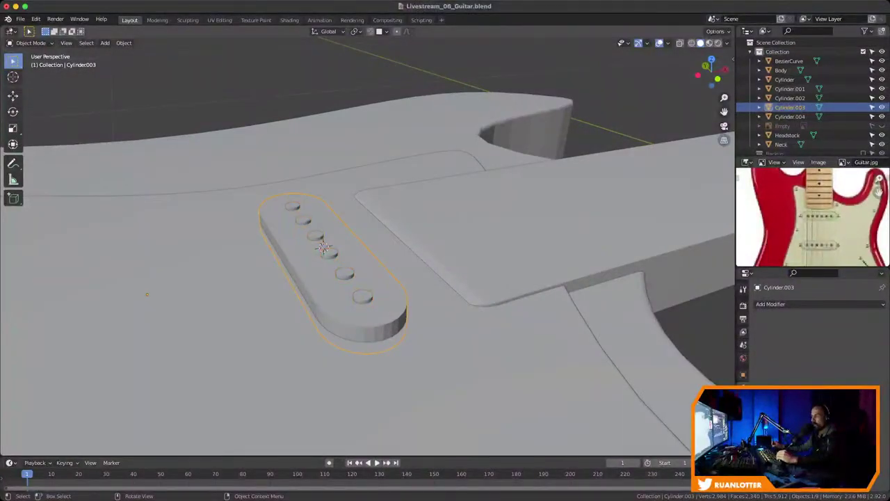
left_click(345, 273, "shift")
right_click(344, 272)
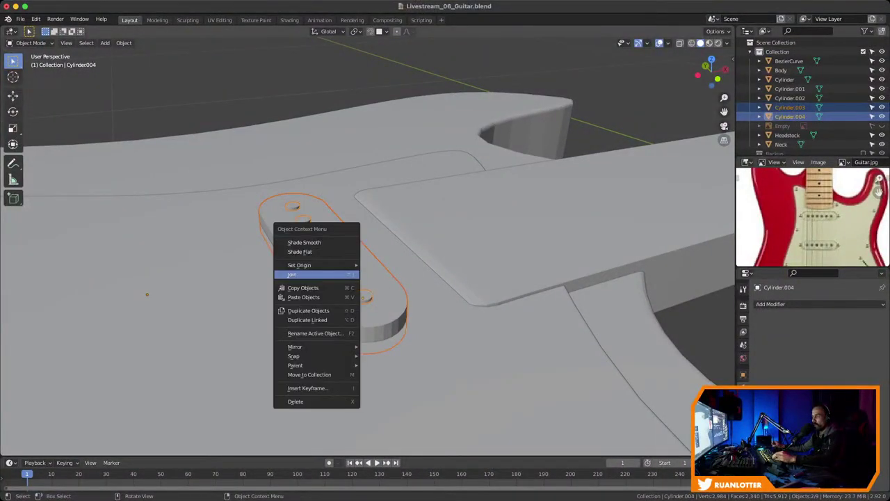
left_click(344, 274)
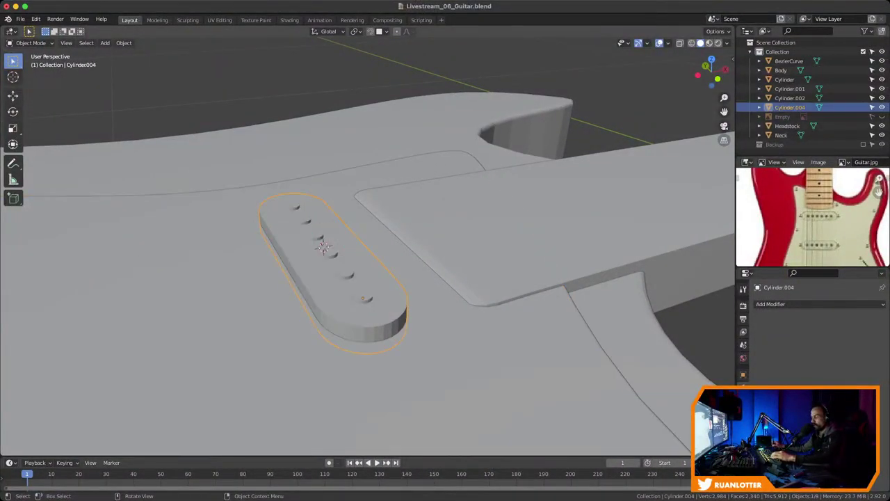
key("g")
right_click(284, 229)
Duplicate the pickup about 0.233 m along negative X, and duplicate that copy about 0.253 m further in the same direction
scroll(299, 278, "down", 2)
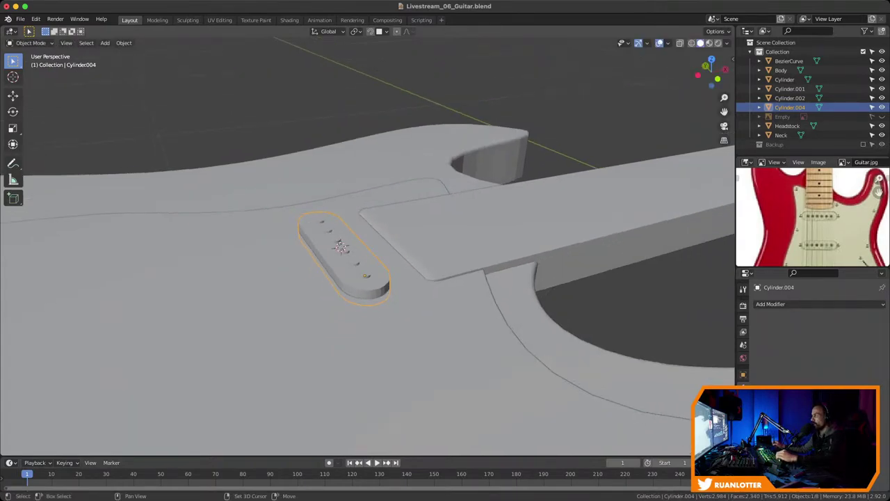
middle_click_drag(313, 317, 354, 318)
scroll(445, 215, "down", 4)
middle_click_drag(815, 237, 813, 199)
scroll(368, 247, "down", 1)
middle_click_drag(368, 247, 370, 284)
key("shift+d")
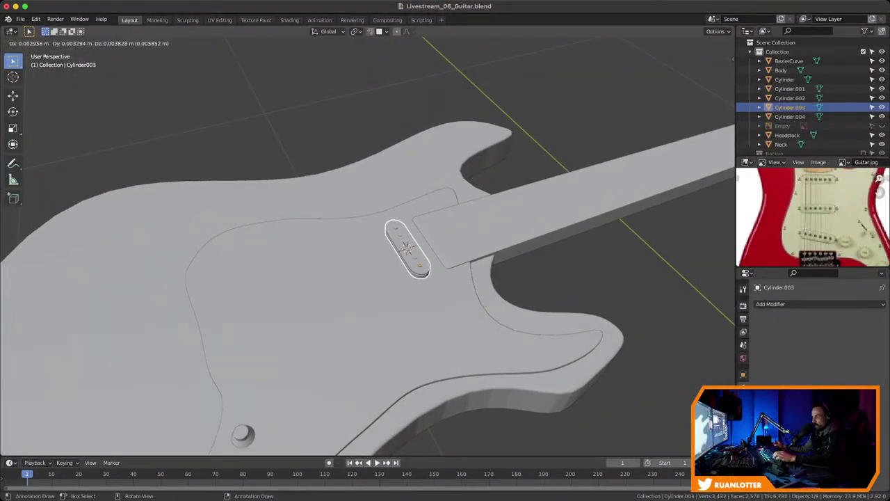
key("x")
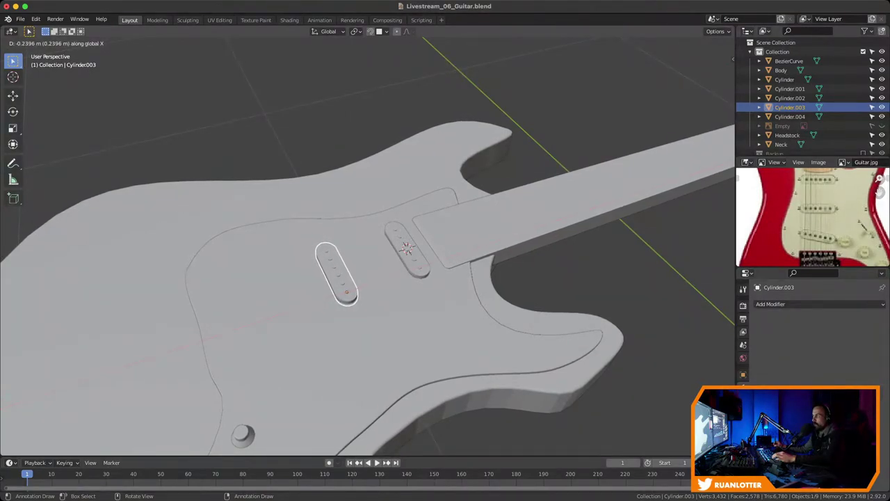
key("Return")
key("x")
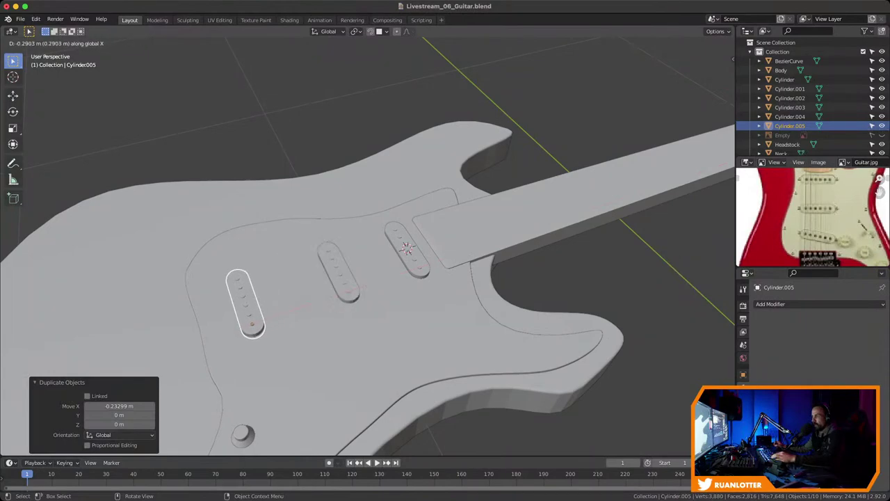
key("Return")
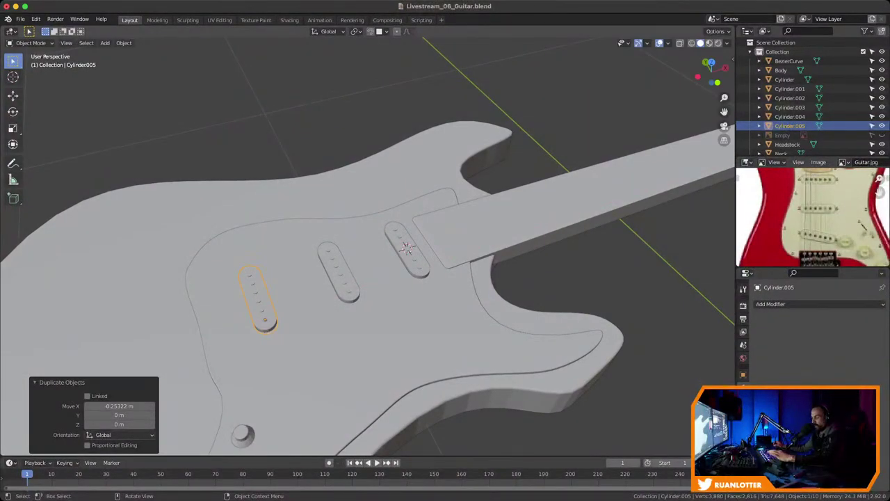
key("r")
key("z")
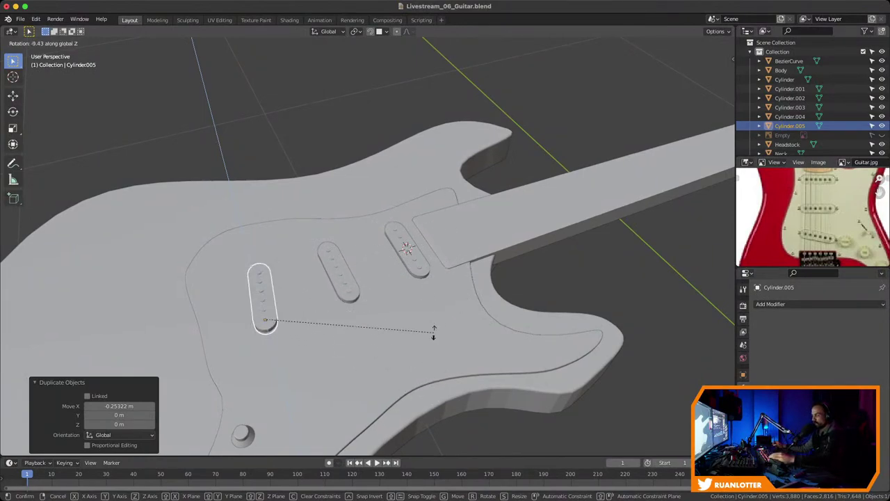
left_click(436, 302)
Set the third pickup's origin to its geometry
middle_click_drag(435, 302, 404, 351)
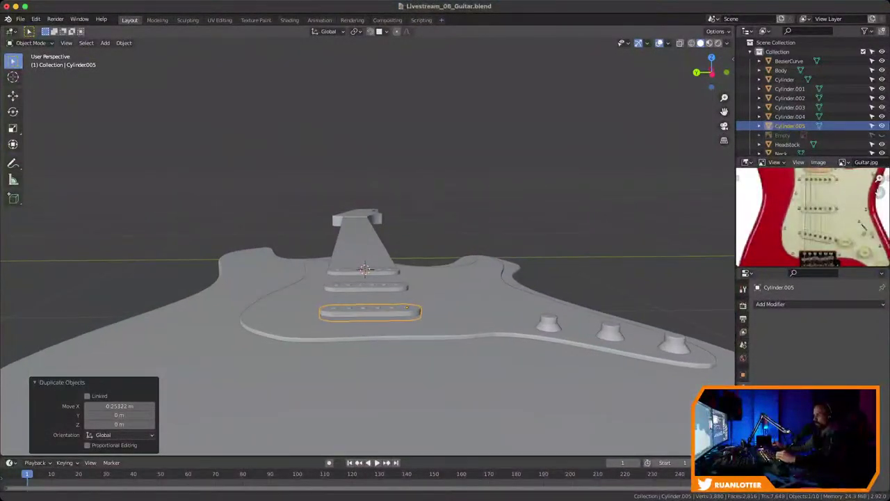
scroll(324, 409, "up", 2)
middle_click_drag(417, 292, 347, 327)
right_click(306, 362)
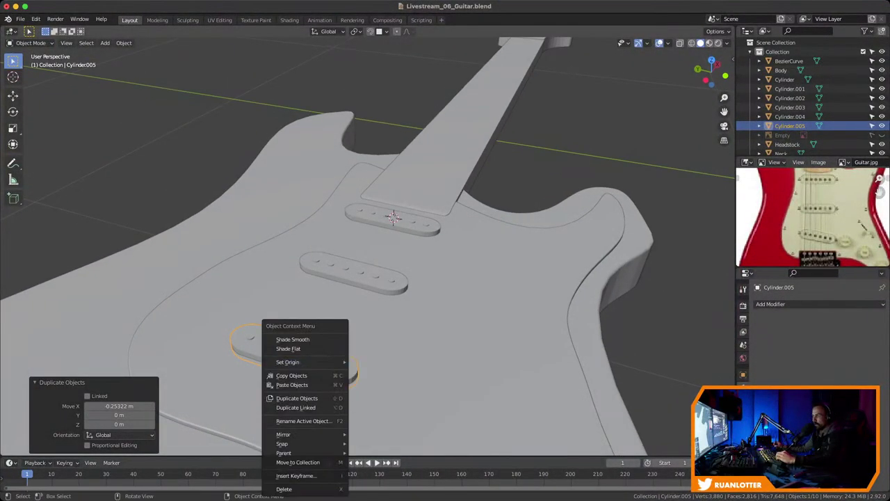
mouse_move(306, 362)
left_click(383, 371)
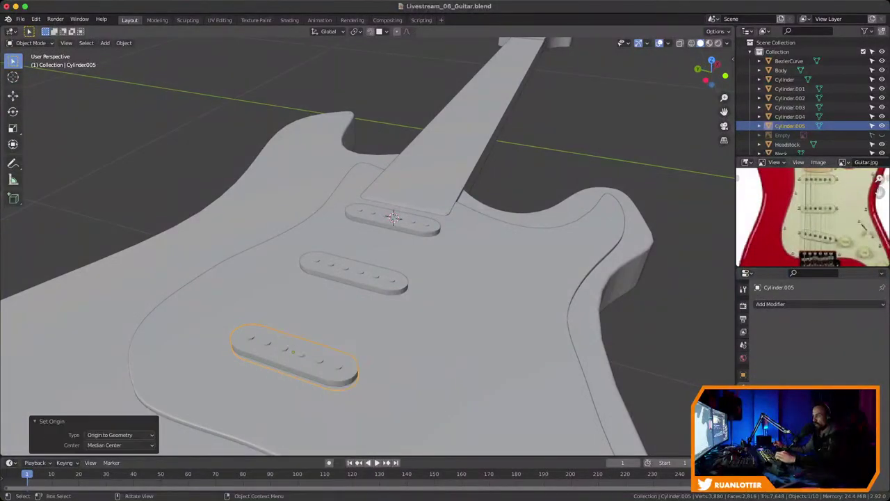
Rotate the third pickup, farthest from the neck, about -23.5° around the global Z axis
scroll(417, 278, "down", 3)
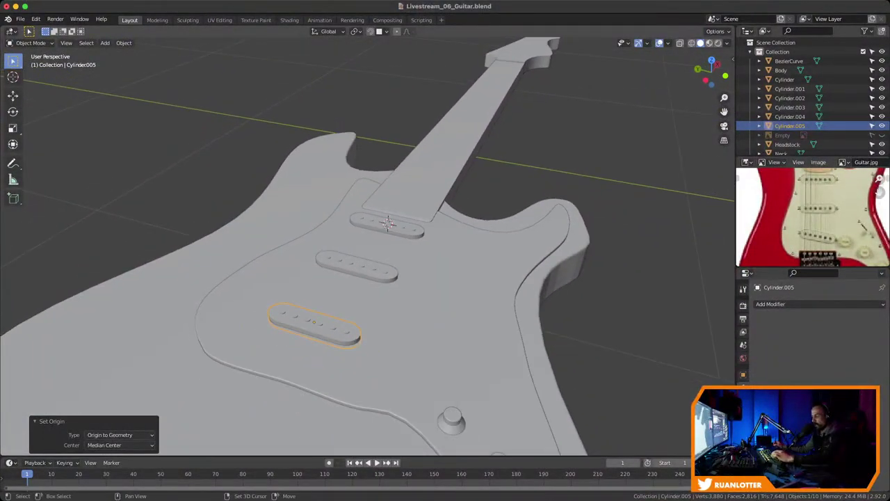
key("r")
key("z")
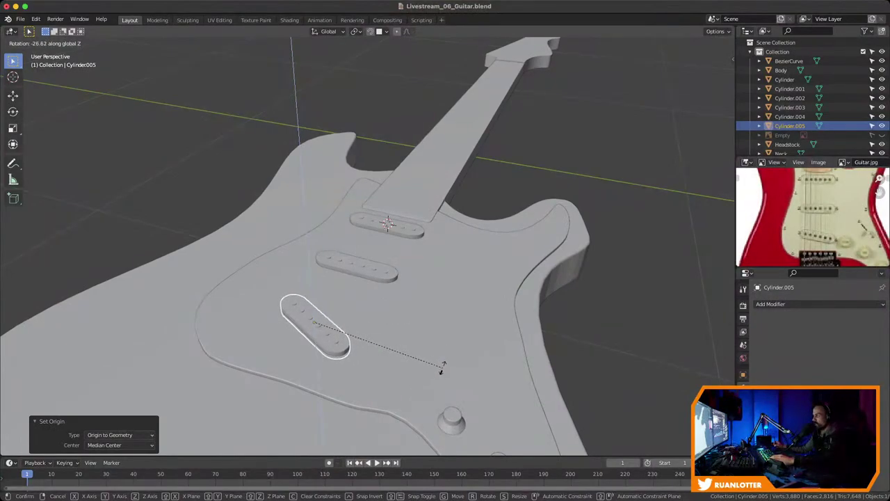
left_click(439, 362)
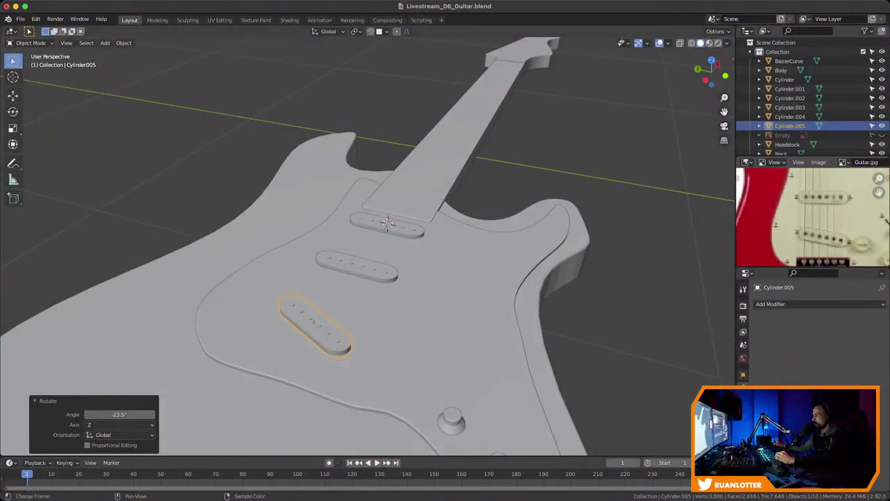
Select the three control knobs and scale them up uniformly by about 1.468
middle_click_drag(445, 208, 493, 125)
scroll(421, 225, "up", 2)
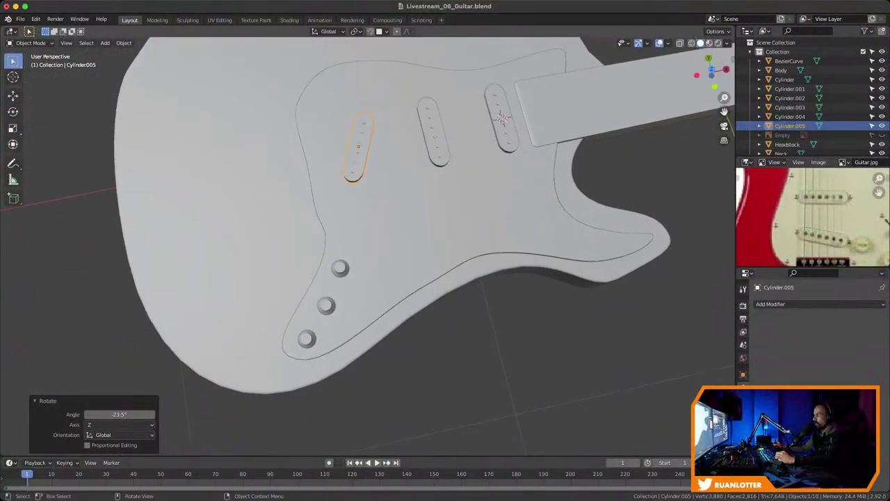
scroll(494, 125, "down", 1)
left_click(342, 266)
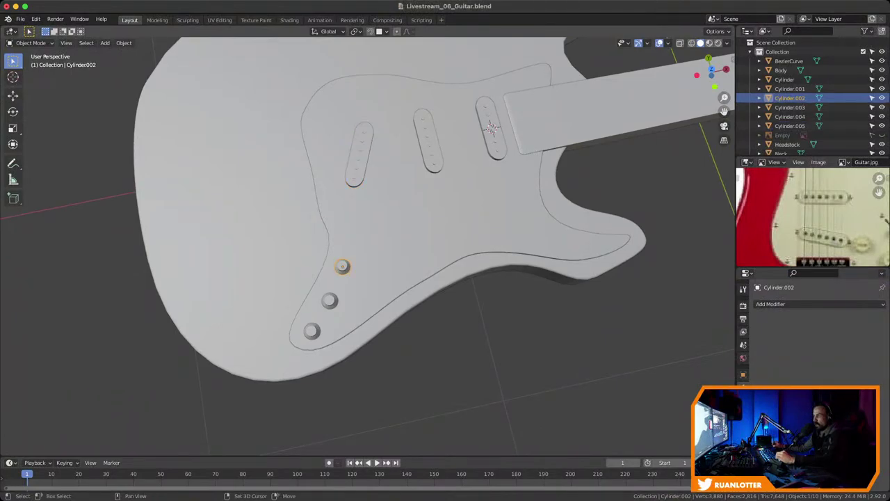
left_click(330, 301, "shift")
left_click(313, 331, "shift")
middle_click_drag(312, 331, 306, 351)
key("KP_Decimal")
scroll(334, 317, "down", 5)
key("s")
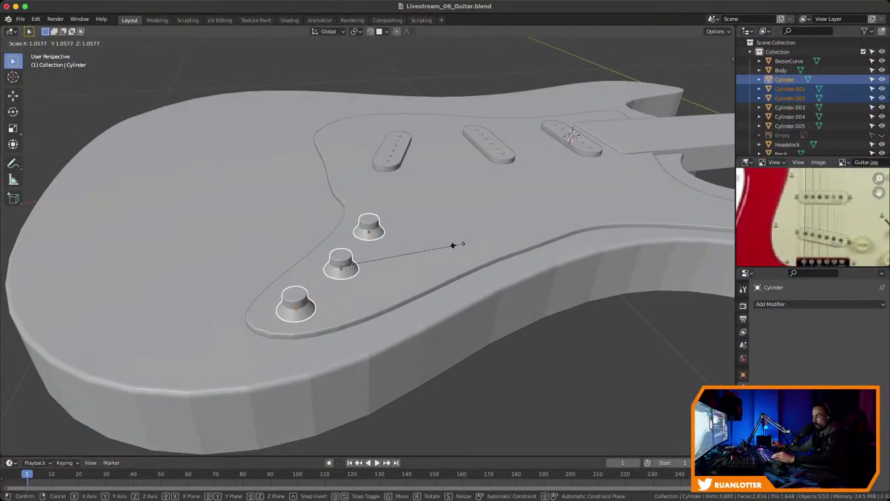
left_click(495, 217)
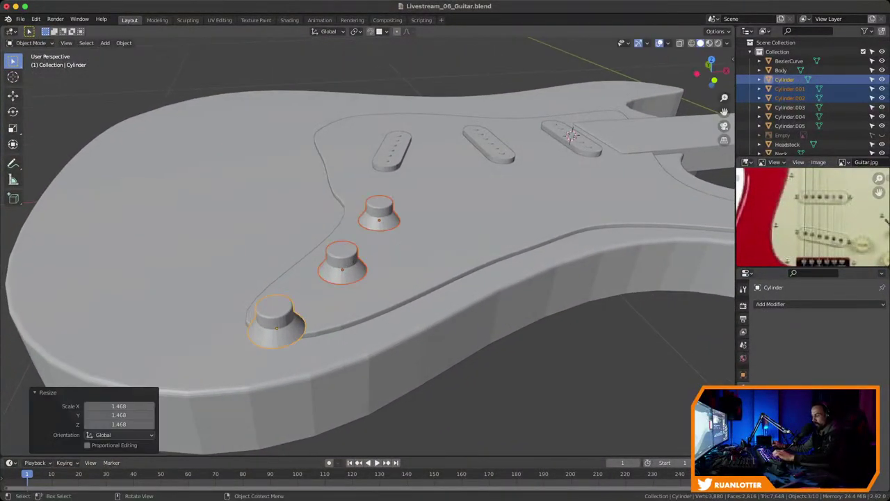
Move the three knobs about 0.056 m in X and 0.059 m in Y, and rotate them slightly around Z to follow the pickguard
key("g")
key("shift+z")
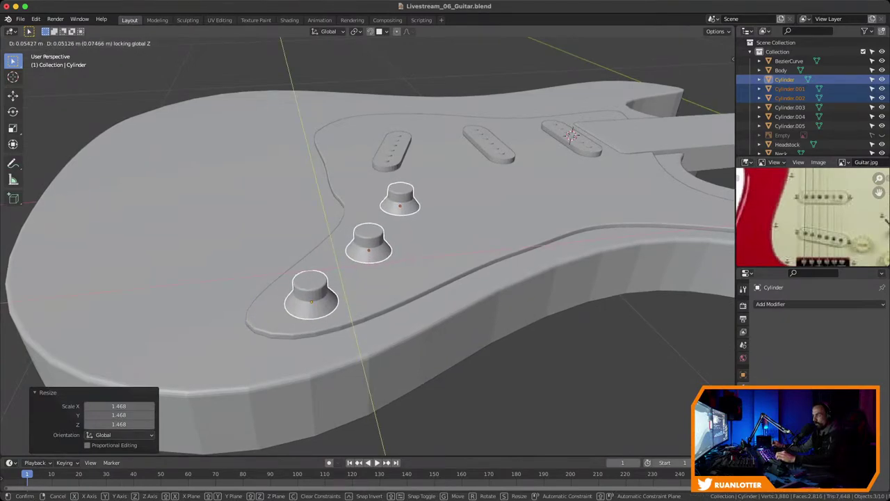
key("Return")
key("r")
key("z")
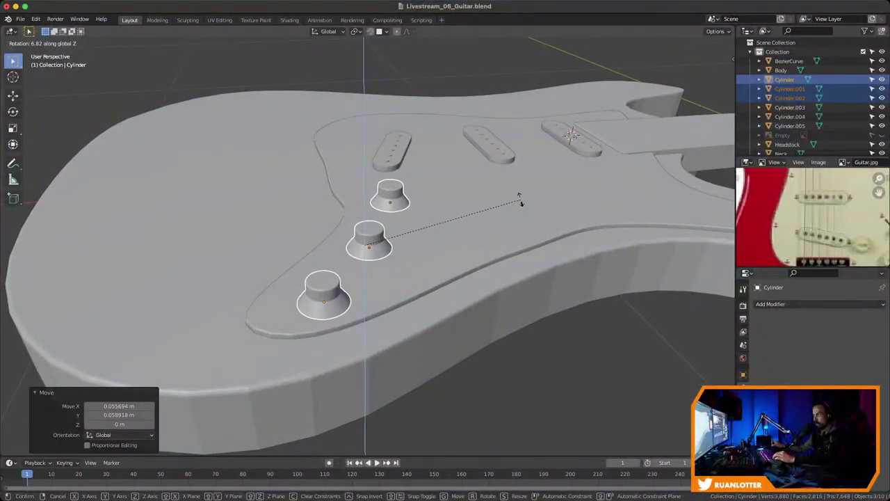
key("Return")
Try to shift the knob farthest from the pickups vertically along Z
left_click(362, 278)
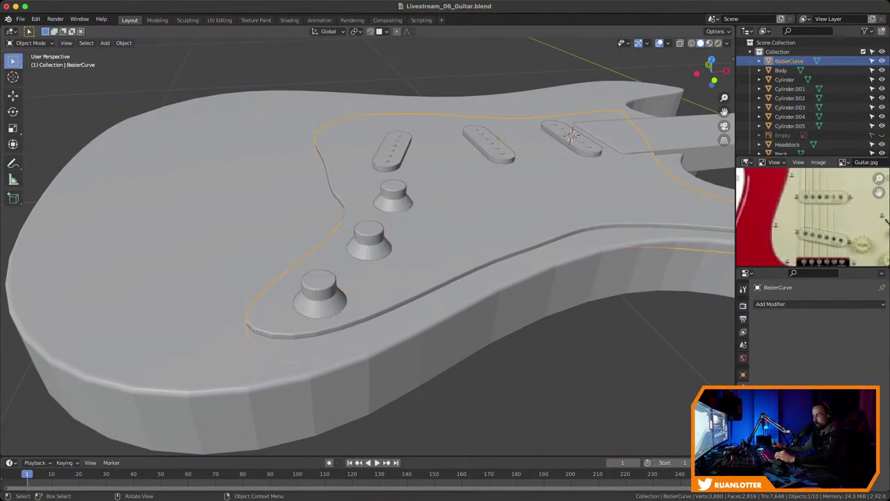
left_click(320, 295)
key("g")
key("z")
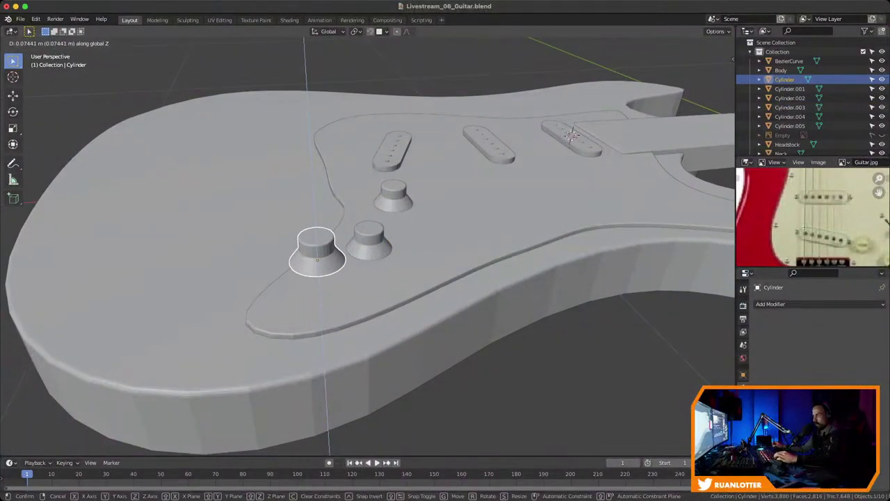
key("Return")
Try to move the middle knob within the horizontal plane, and undo the move
left_click(368, 240)
key("g")
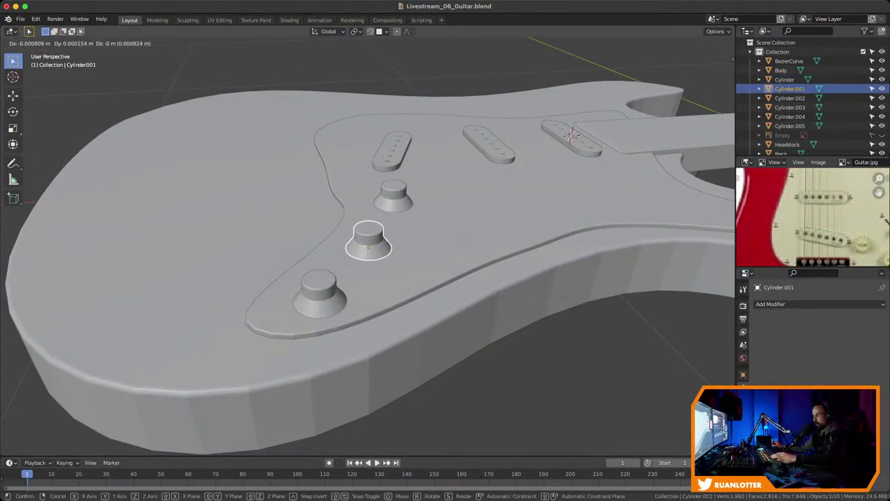
key("shift+z")
key("Return")
key("ctrl+z")
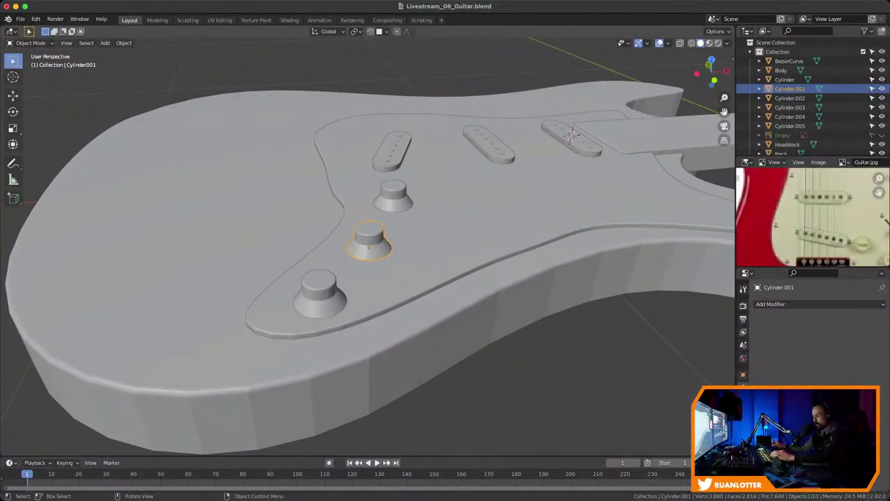
Try to shift the middle knob and the knob nearest the pickups vertically along Z
key("g")
key("z")
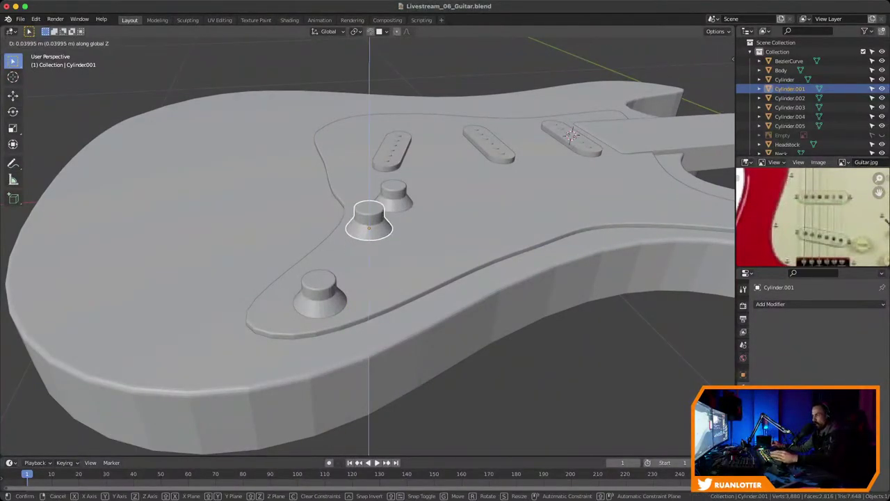
left_click(429, 247)
left_click(393, 198)
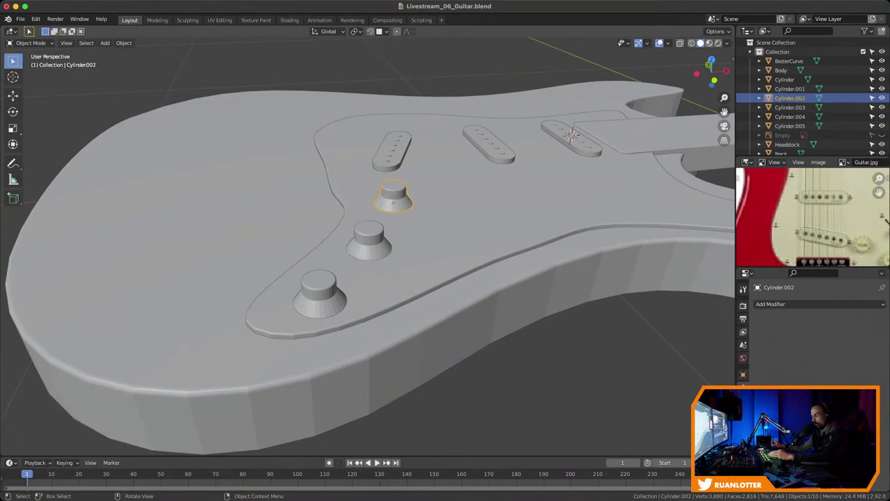
key("g")
key("z")
key("Return")
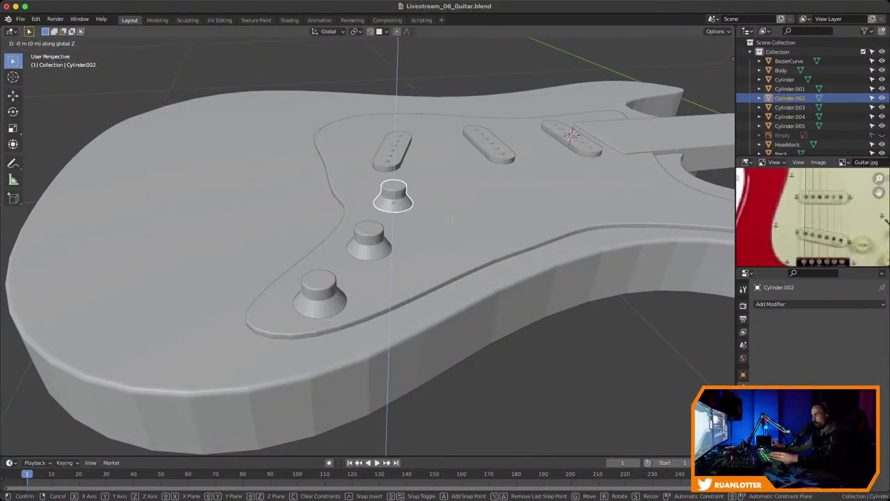
Move the knob nearest the pickups slightly closer to the angled pickup, keeping it flat on the pickguard
middle_click_drag(393, 202, 393, 252)
middle_click_drag(393, 160, 313, 261, "shift")
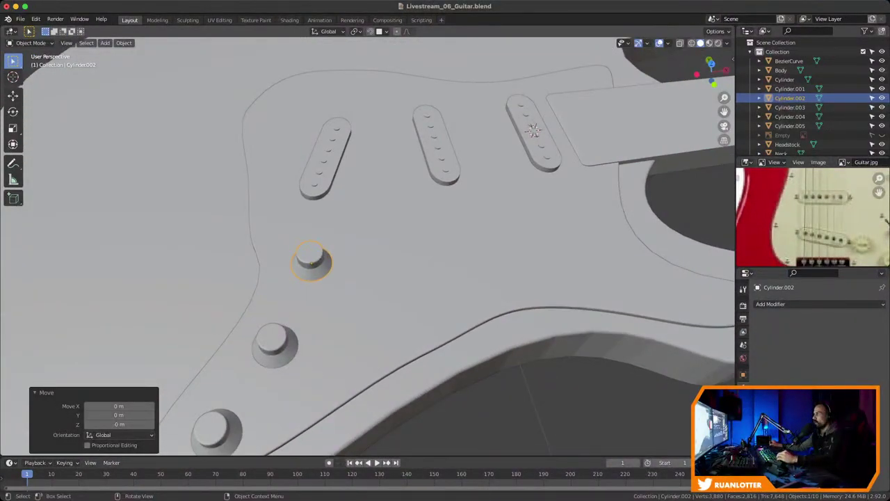
left_click(711, 64)
middle_click_drag(368, 209, 362, 268, "ctrl")
middle_click_drag(361, 261, 322, 255, "shift")
key("g")
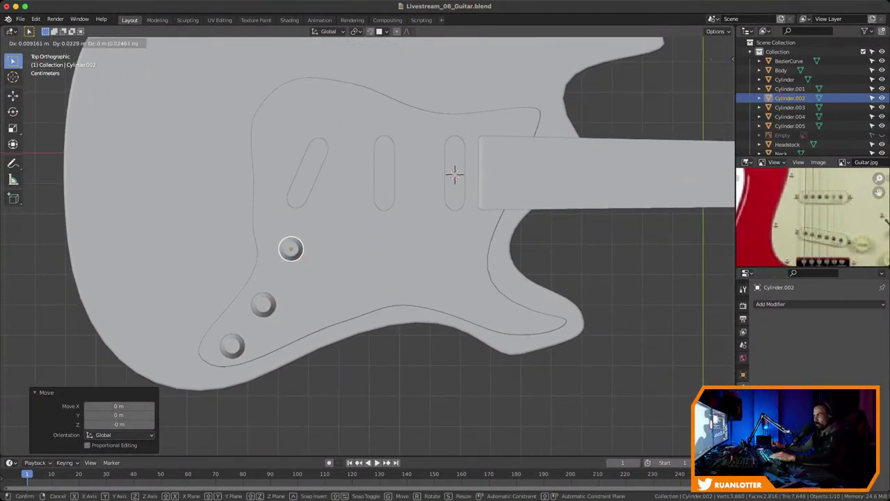
key("Return")
Move the middle knob about 0.024 m along X and 0.020 m along Y on the pickguard, then deselect everything and save the file
left_click(263, 305)
key("g")
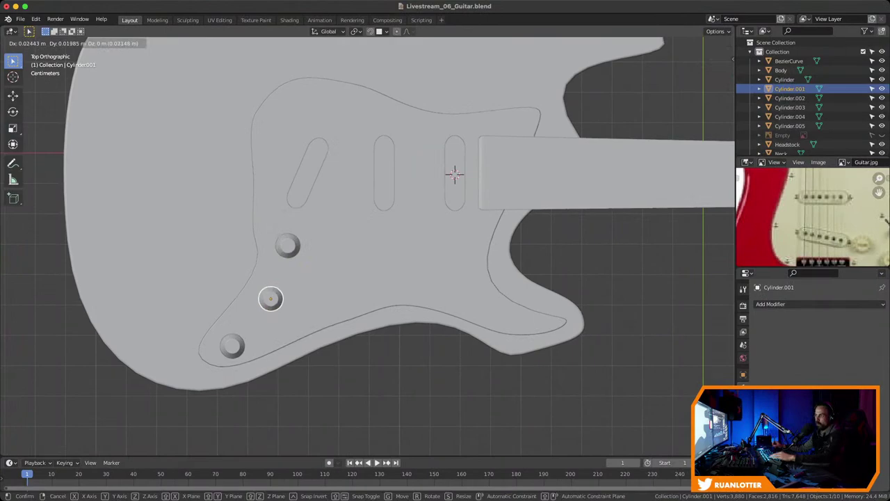
key("Return")
middle_click_drag(369, 246, 400, 206, "ctrl")
key("Tab")
key("Tab")
key("alt+a")
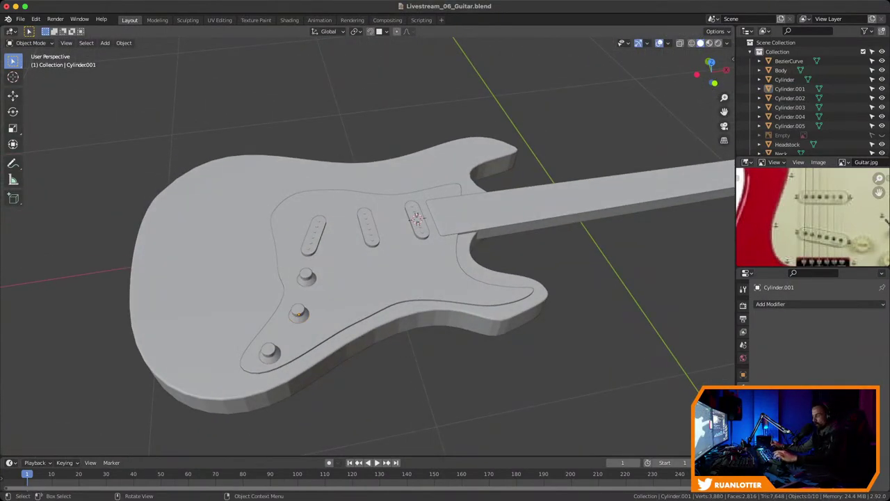
key("ctrl+s")
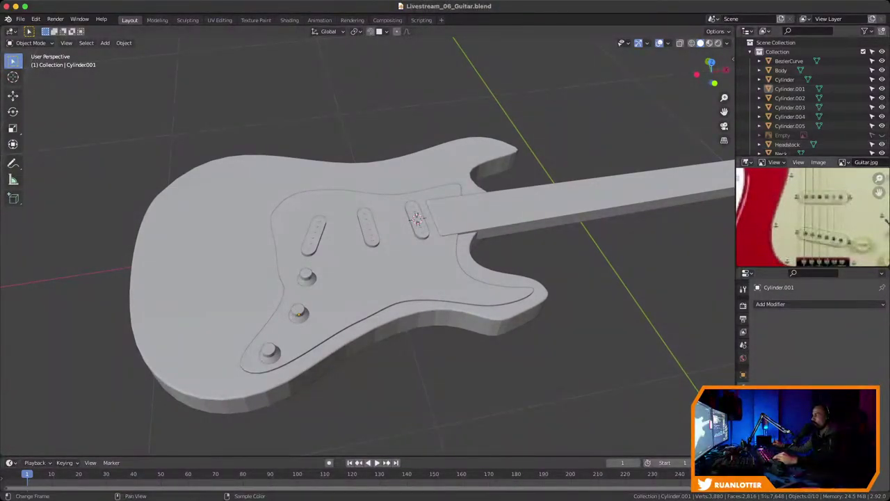
Using the bridge in the reference photo as a guide, add a cube and scale it down uniformly by about 0.286 and 0.259
scroll(812, 216, "down", 5)
middle_click_drag(812, 215, 759, 175, "ctrl")
scroll(812, 216, "up", 5)
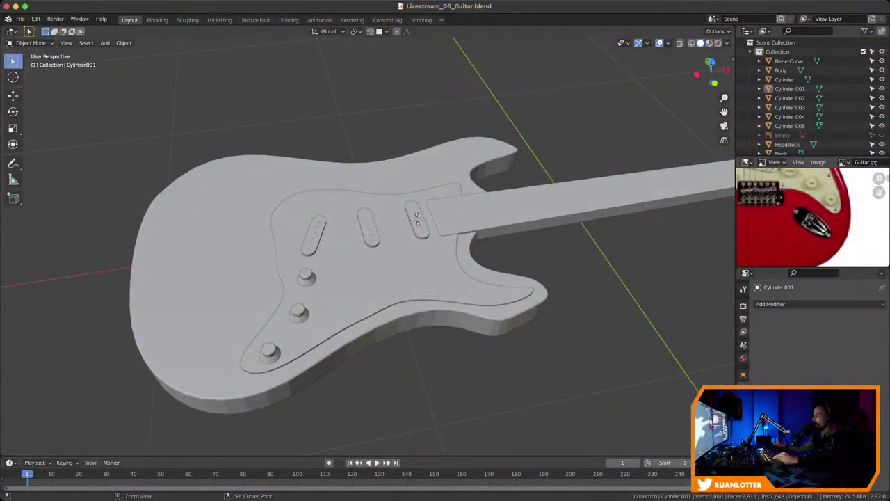
middle_click_drag(832, 218, 845, 227, "ctrl")
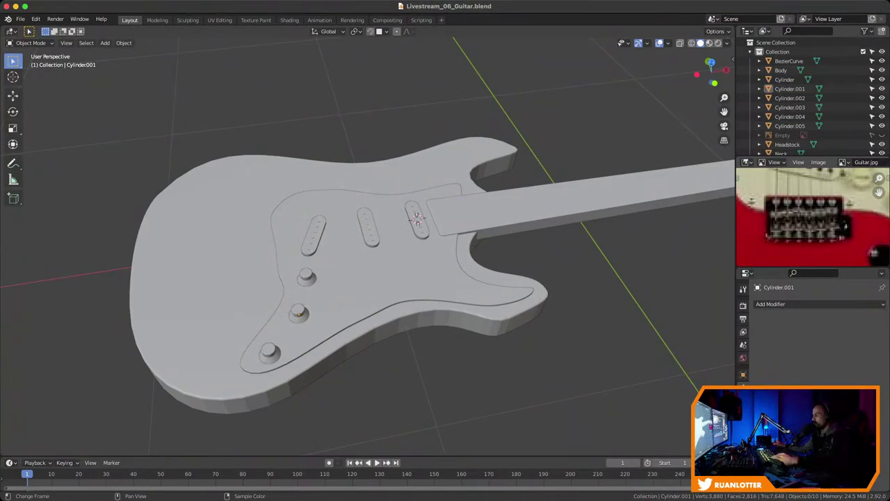
scroll(875, 252, "up", 1)
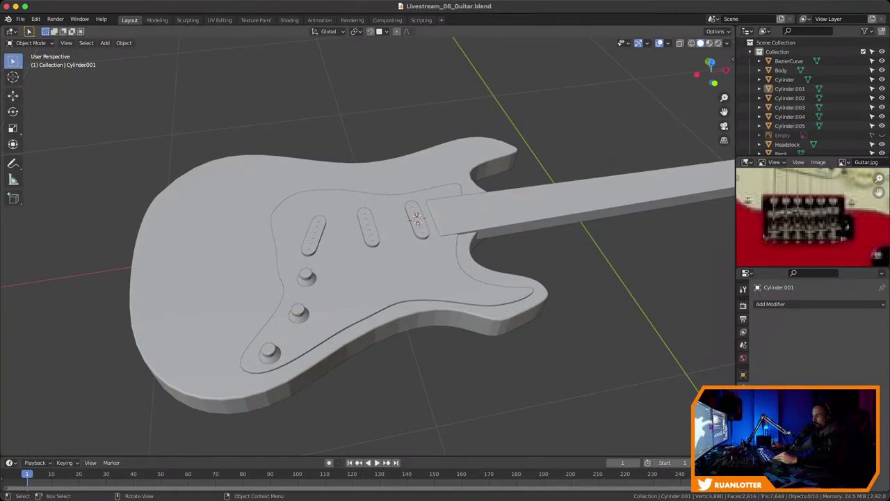
left_click(417, 220)
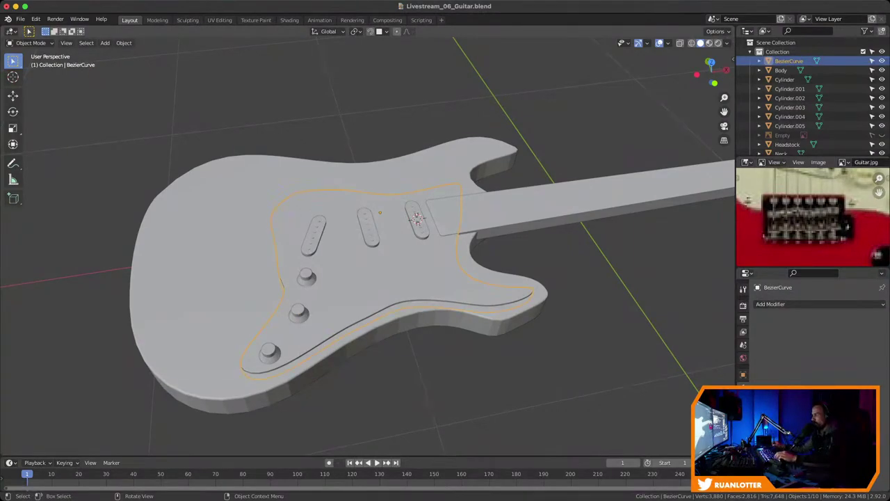
key("shift+a")
mouse_move(404, 267)
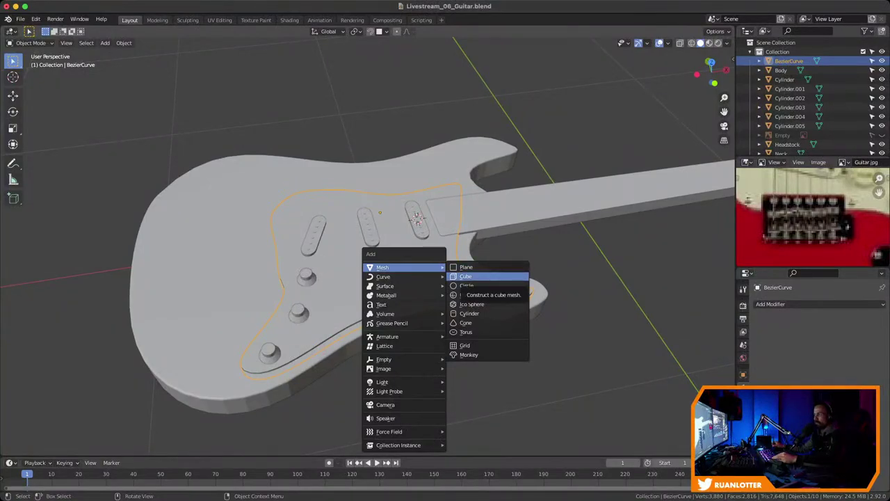
left_click(465, 276)
scroll(445, 236, "down", 6)
key("s")
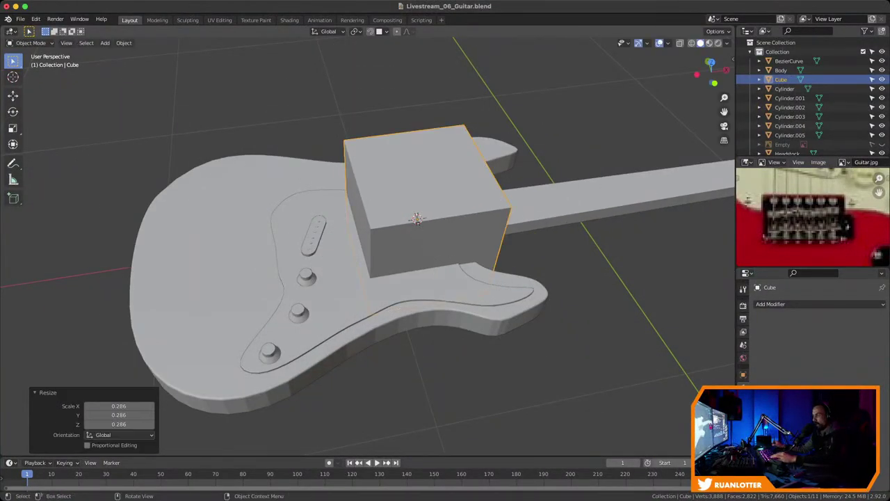
left_click(445, 237)
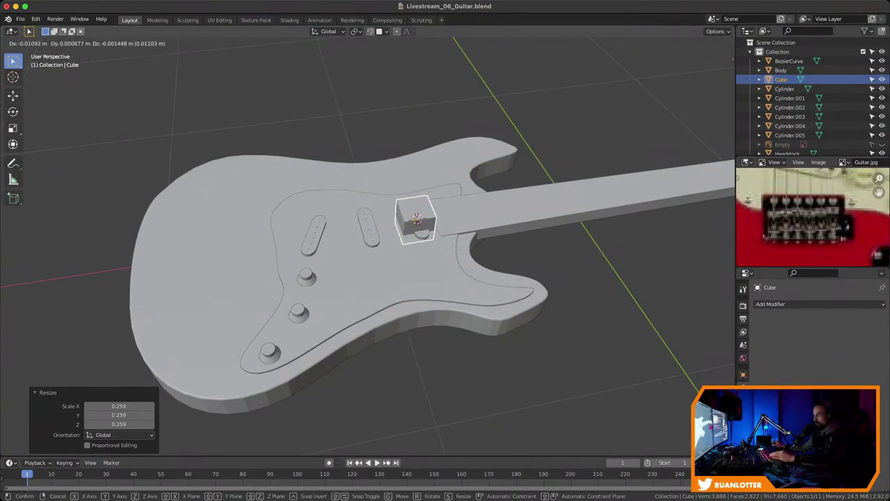
Move the small cube about 0.173 m along X onto the body end of the neck
key("g")
key("x")
left_click(453, 211)
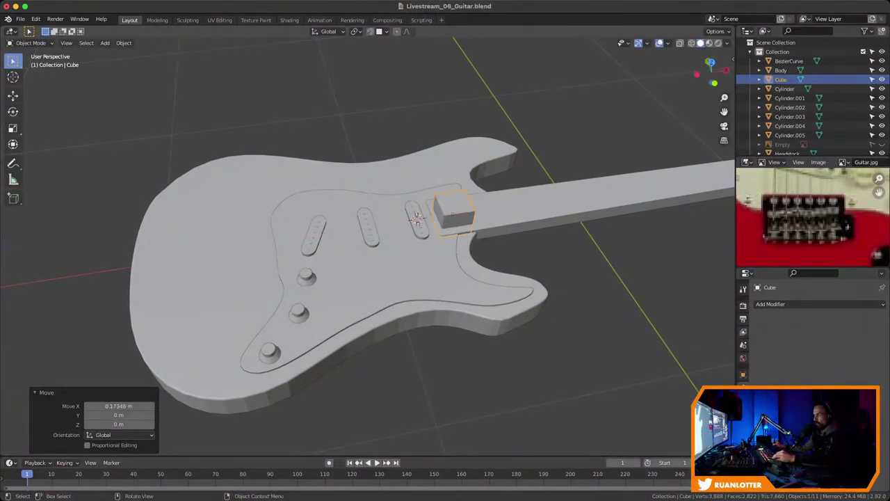
Stretch the cube by a factor of about 1.54 along Y, towards the width of the neck
middle_click_drag(453, 211, 636, 236)
left_click(710, 82)
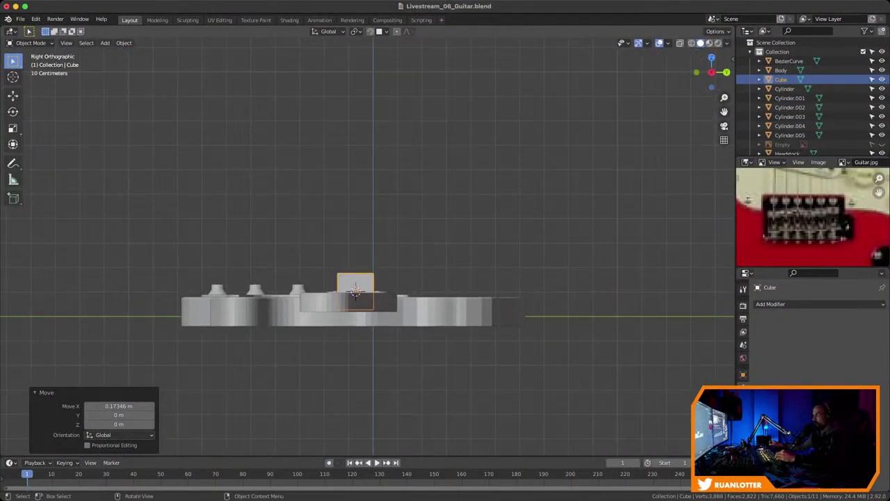
left_click(711, 58)
middle_click_drag(487, 292, 487, 230, "ctrl")
middle_click_drag(487, 230, 322, 230, "shift")
scroll(306, 267, "up", 2)
key("s")
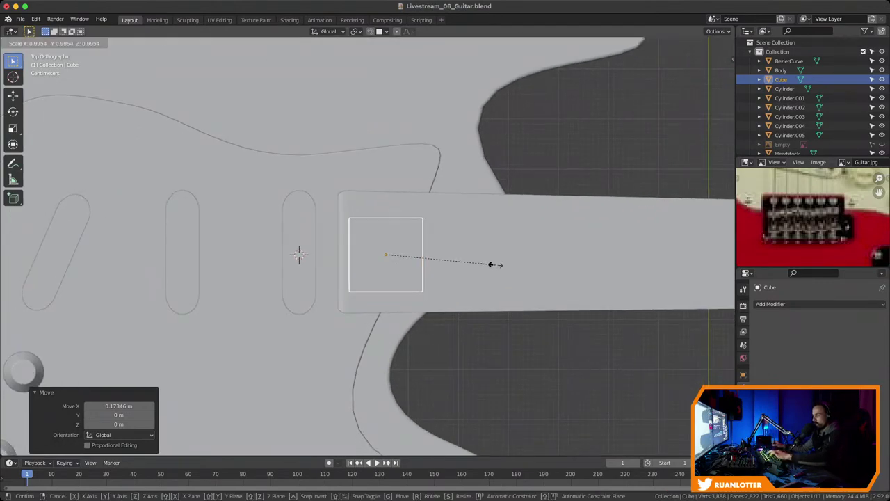
key("y")
left_click(542, 308)
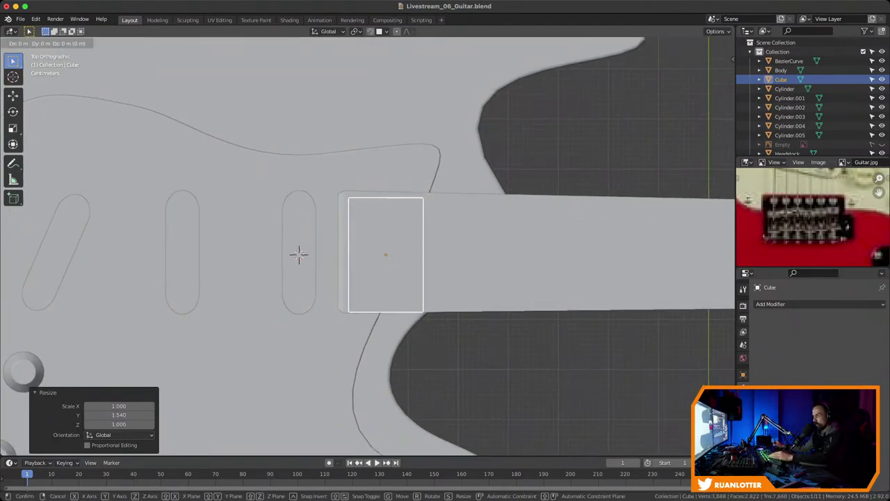
Centre the cube on the neck by moving it about 0.0056 m along Y, and scale it by about 1.037 along Y
key("g")
key("y")
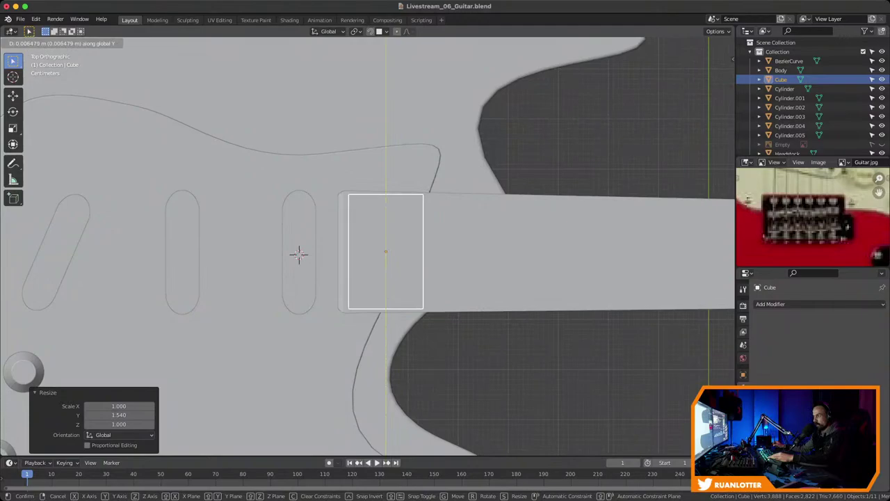
left_click(544, 304)
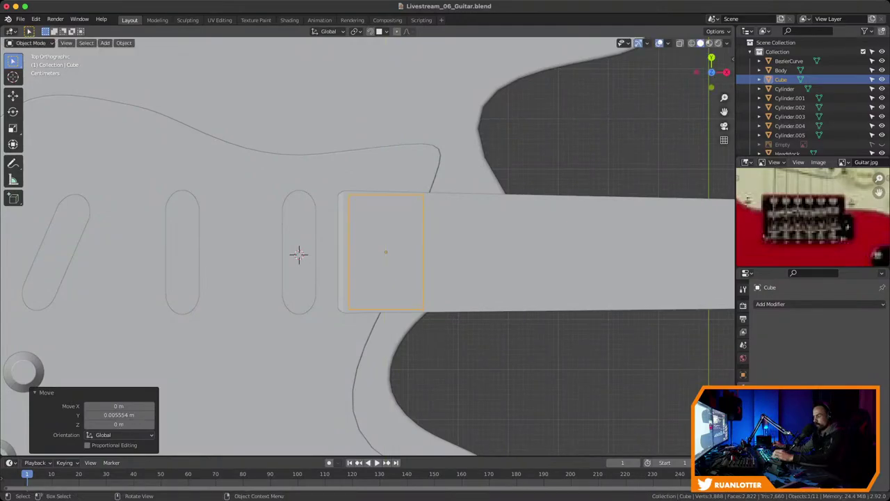
key("s")
key("y")
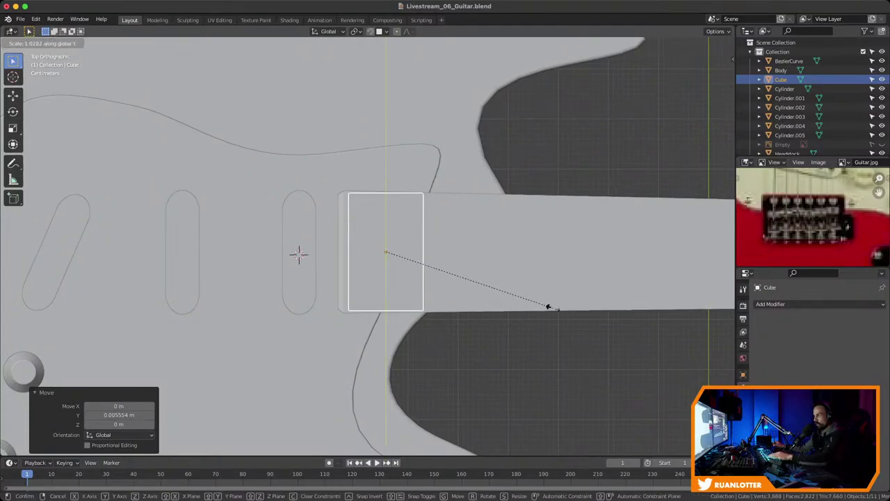
left_click(549, 307)
Move the cube about -0.884 m along X to the bridge position behind the angled pickup, and save the file
scroll(550, 307, "down", 5)
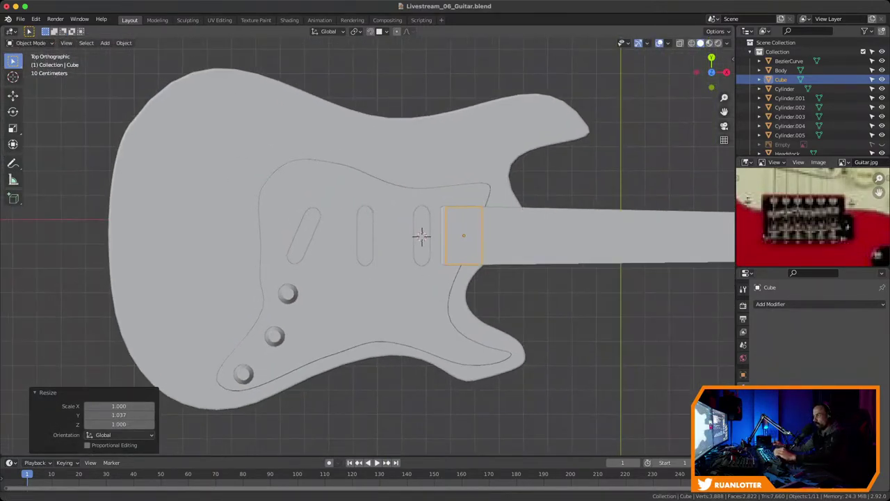
key("g")
key("x")
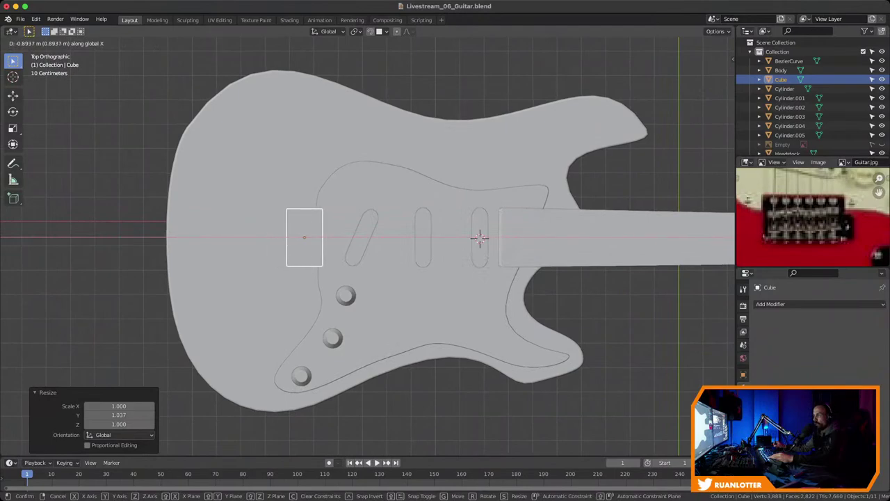
left_click(480, 238)
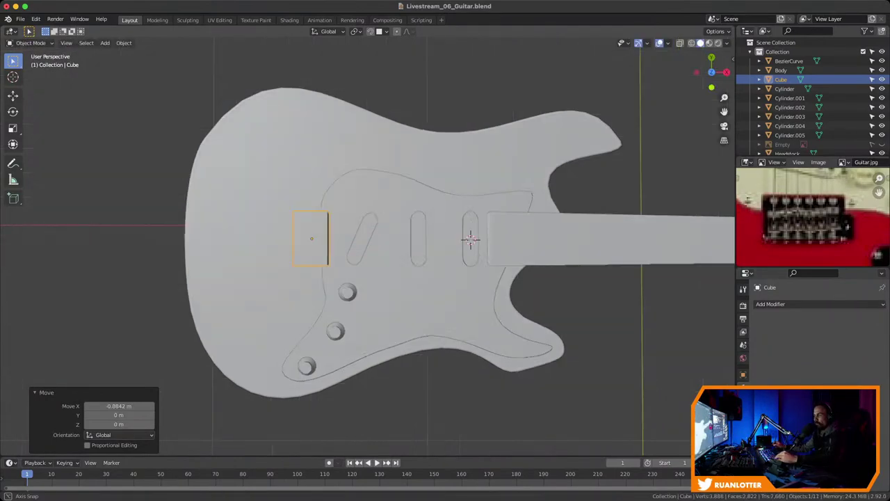
middle_click_drag(473, 236, 518, 248)
middle_click_drag(347, 278, 319, 266, "ctrl")
key("KP_Decimal")
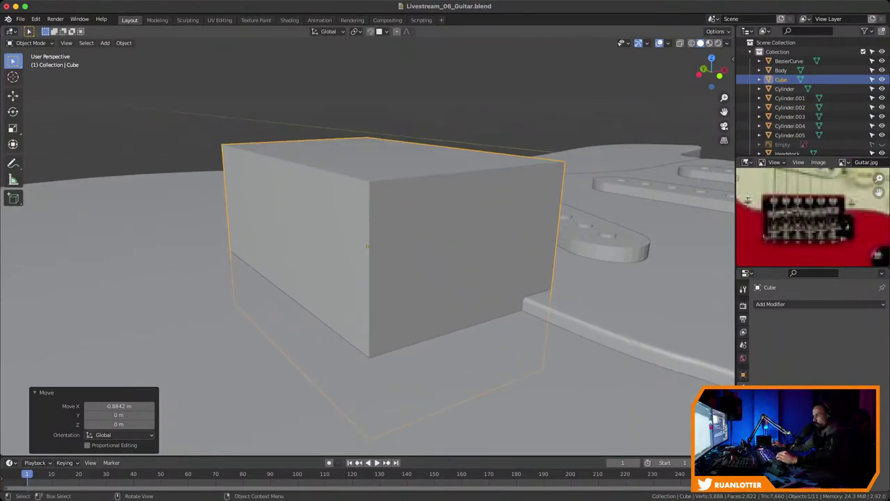
middle_click_drag(445, 236, 400, 261)
scroll(367, 247, "down", 3)
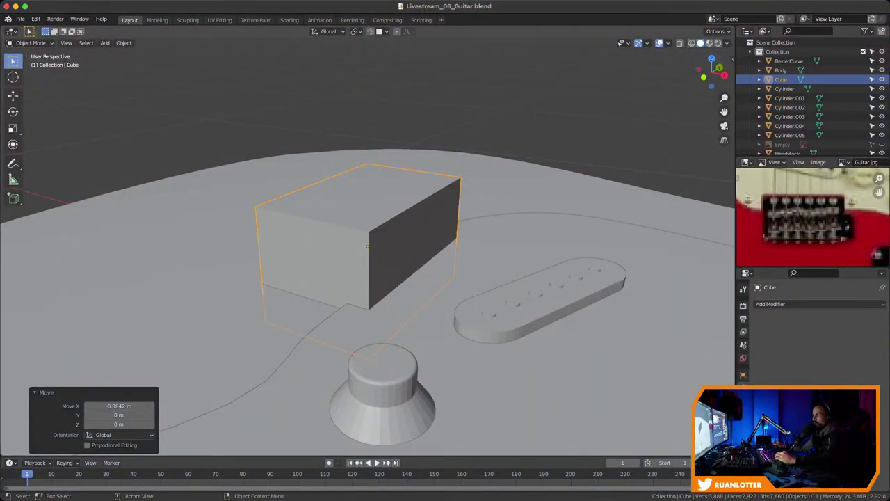
key("ctrl+s")
Flatten the bridge block to about 0.114 of its height along Z and lower it about 0.020 m onto the body
middle_click_drag(400, 261, 529, 272)
key("s")
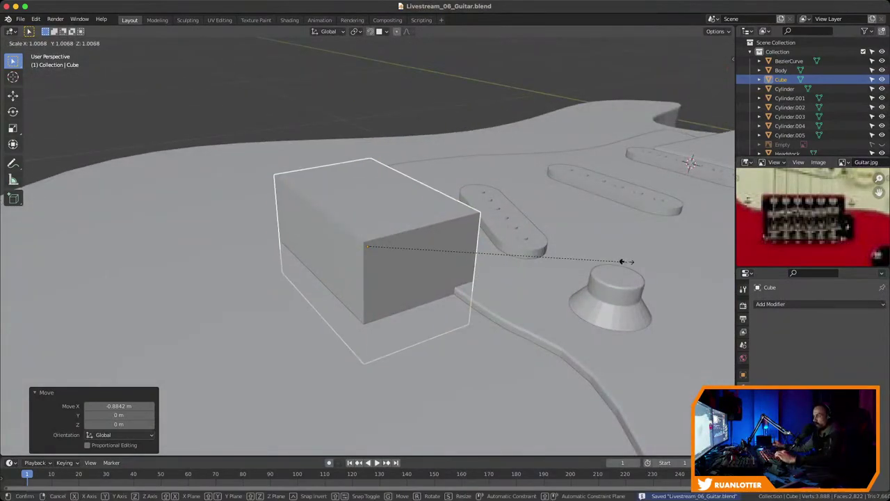
key("z")
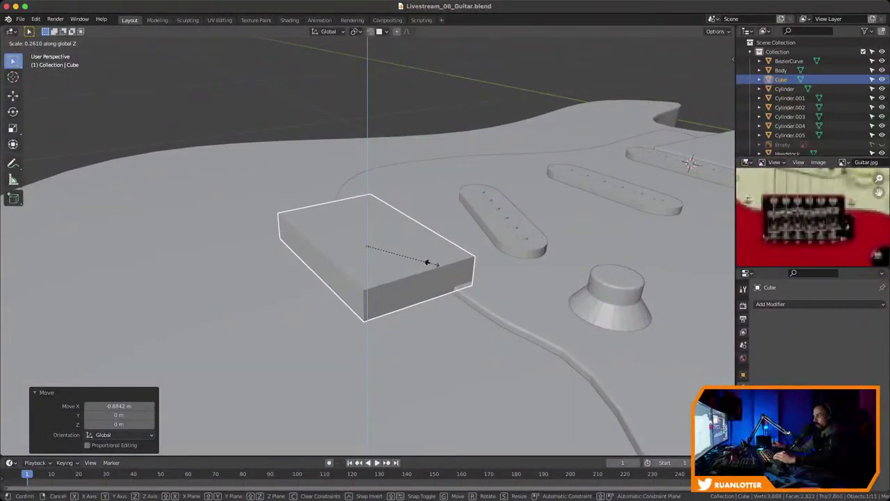
left_click(395, 251)
key("g")
key("z")
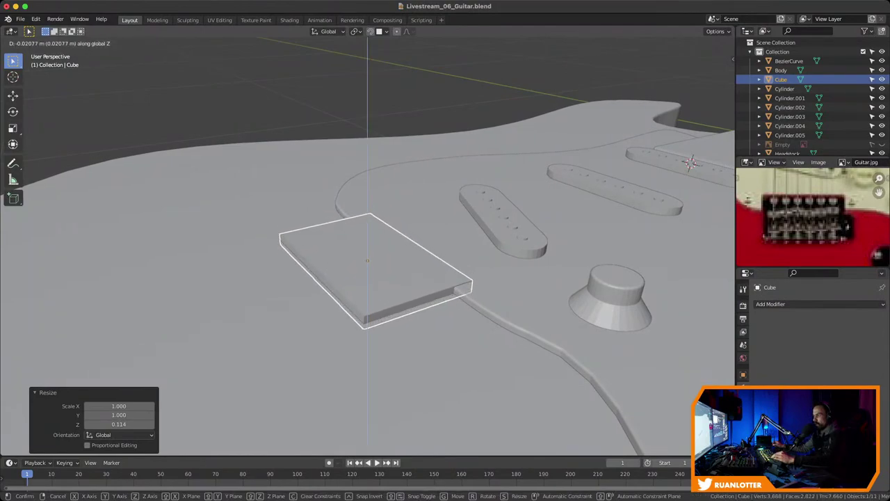
key("Return")
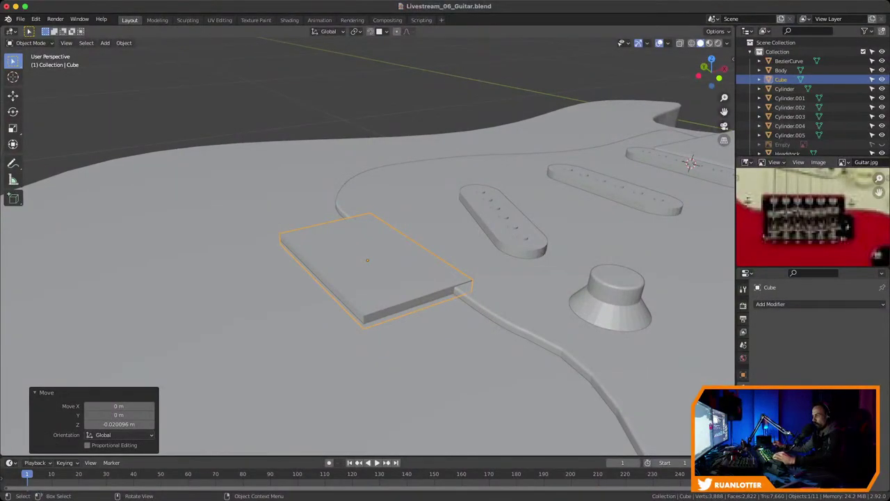
scroll(367, 250, "down", 2)
mouse_move(395, 250)
middle_mouse_down()
mouse_move(411, 237)
mouse_move(400, 256)
middle_mouse_up()
scroll(208, 245, "down", 2)
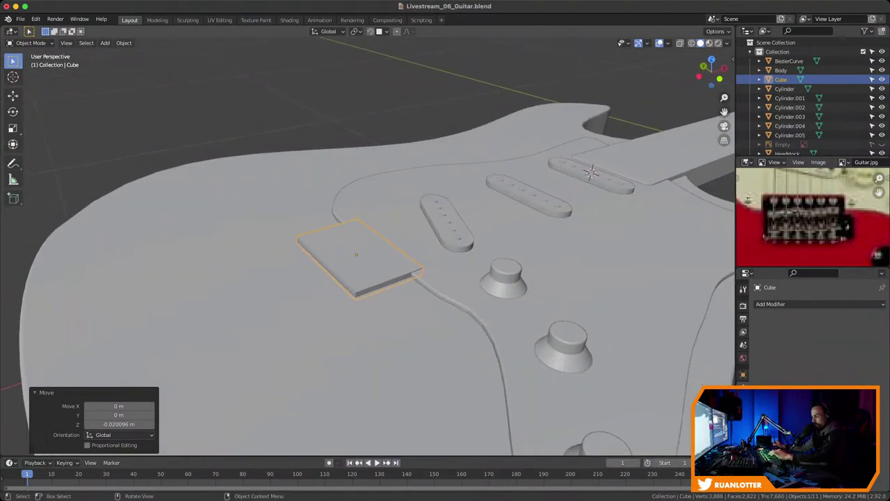
key("g")
key("z")
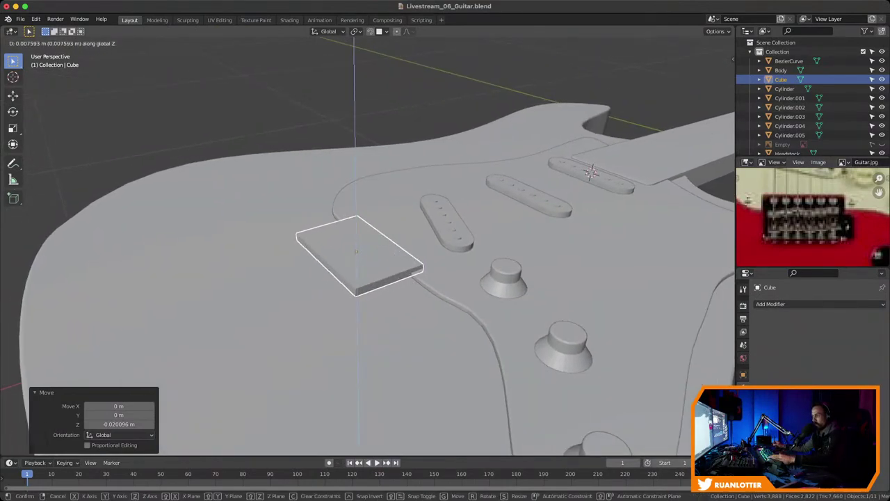
key("Escape")
Set the bridge plate's origin to its geometry and thicken the plate by a factor of about 1.367 along Z
right_click(351, 263)
mouse_move(369, 263)
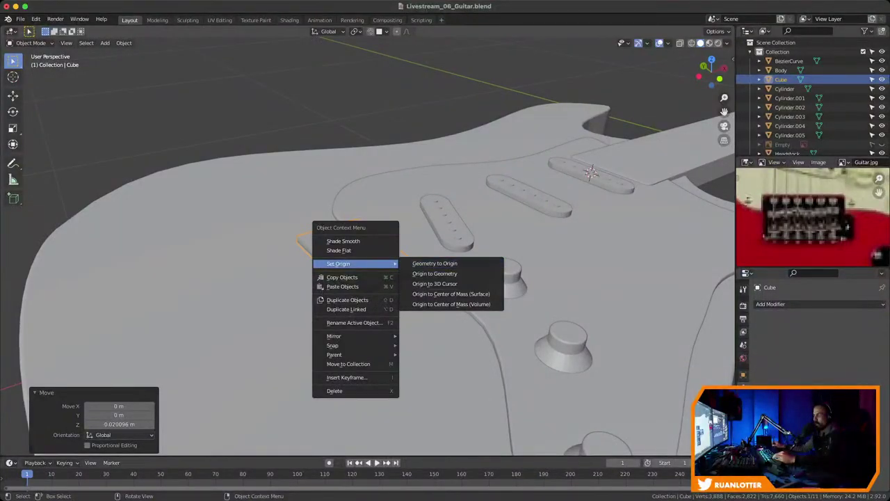
left_click(435, 273)
key("s")
key("z")
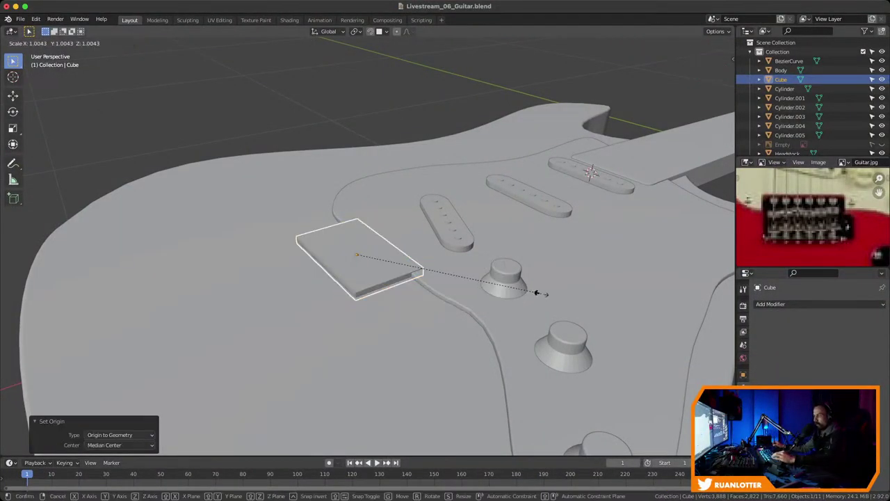
left_click(594, 330)
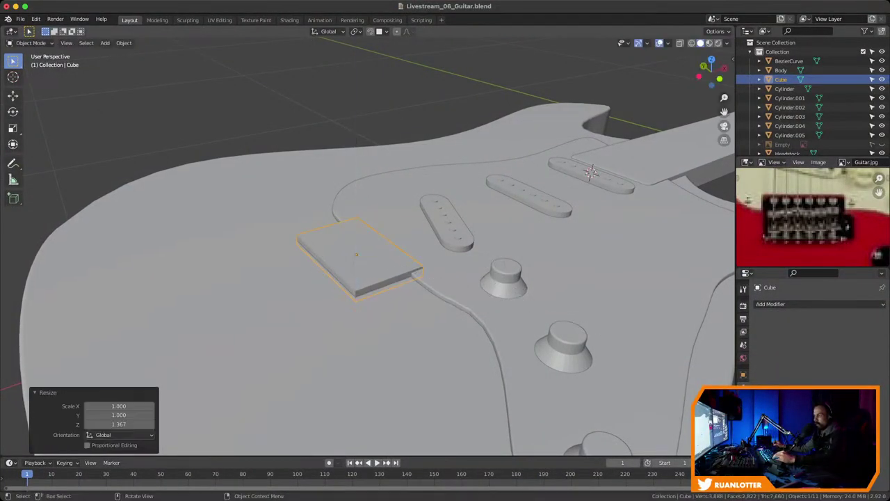
Cut one lengthwise edge loop into the bridge plate's mesh and slide it by about 0.761 towards the edge away from the pickups
middle_click_drag(593, 330, 475, 351)
middle_click_drag(640, 320, 628, 183)
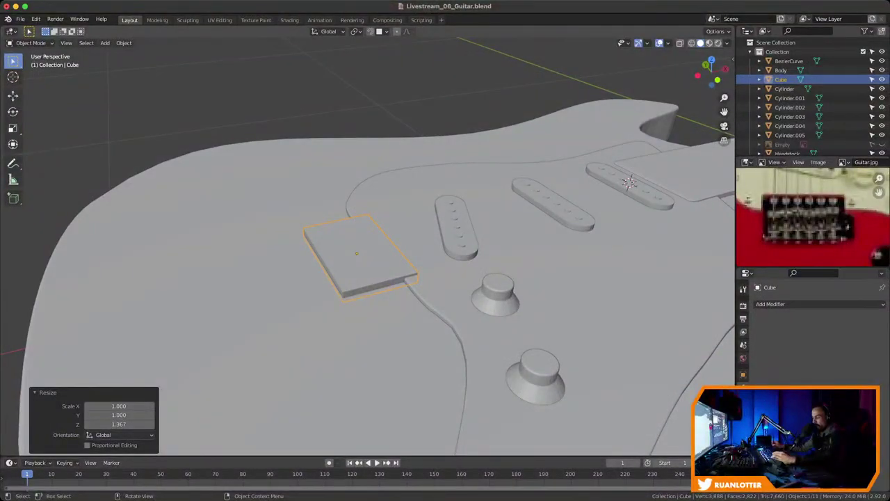
key("Tab")
key("ctrl+r")
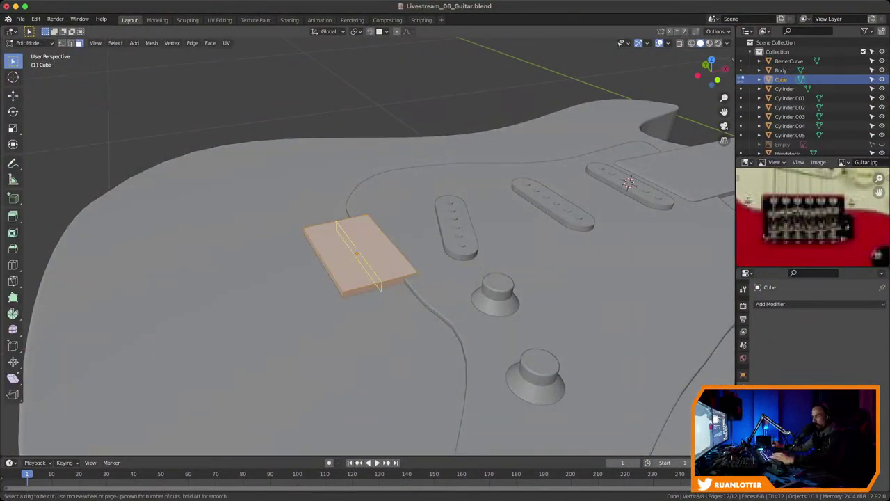
left_click(350, 279)
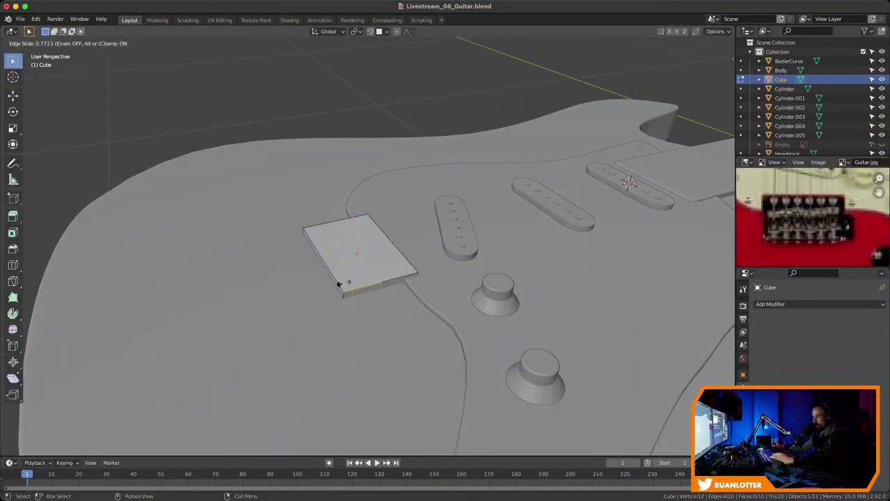
left_click(341, 284)
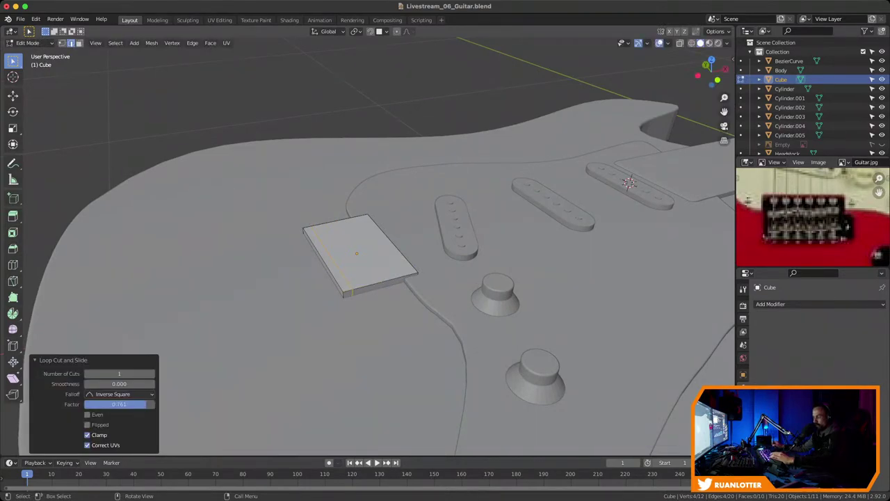
Extrude the narrow strip of the bridge plate's top face upwards by about 0.022 m into a raised lip, and save the file
key("3")
left_click(328, 260)
middle_click_drag(327, 260, 351, 194, "shift")
middle_click_drag(445, 278, 443, 245)
key("e")
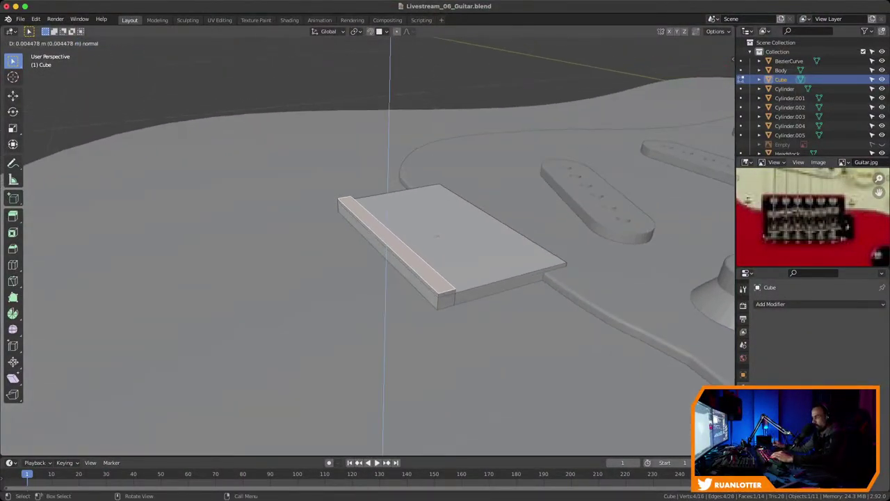
left_click(418, 258)
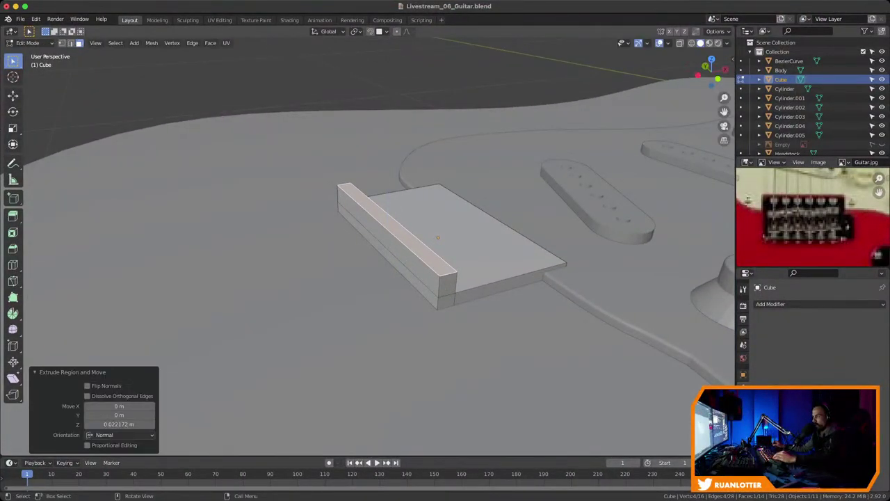
middle_click_drag(418, 258, 295, 273)
scroll(368, 246, "down", 2)
scroll(379, 250, "down", 1)
middle_click_drag(379, 264, 300, 205, "shift")
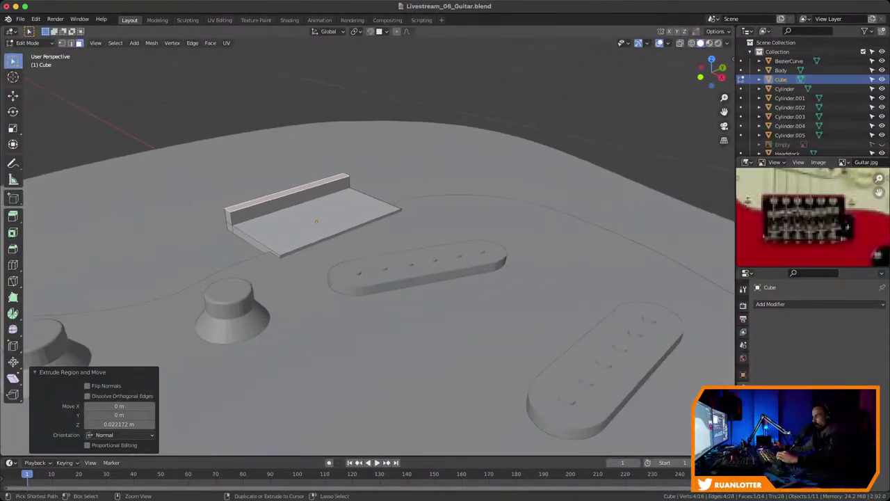
scroll(379, 250, "down", 6)
middle_click_drag(379, 264, 292, 203, "shift")
middle_click_drag(428, 251, 550, 243)
key("ctrl+s")
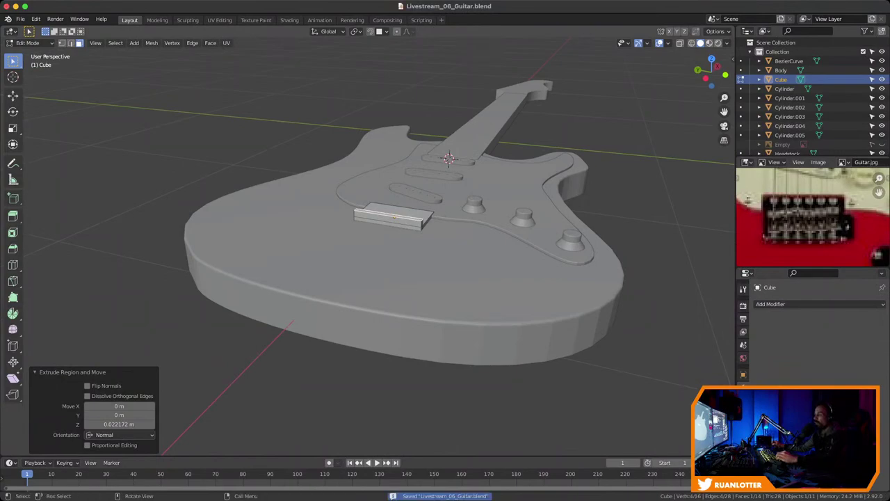
Snap the 3D cursor to the raised lip's inner face, return to Object Mode and save the file
scroll(389, 257, "up", 4)
middle_click_drag(369, 296, 327, 296, "shift")
scroll(327, 296, "up", 3)
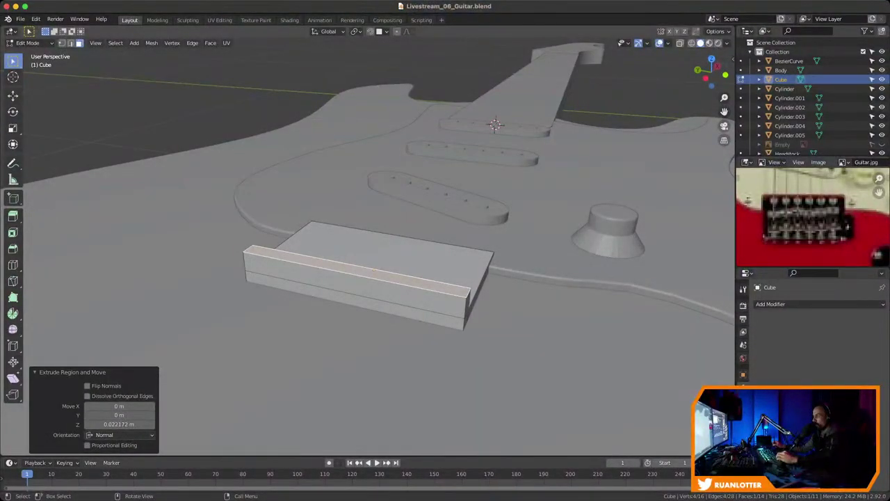
middle_click_drag(417, 278, 399, 240)
scroll(399, 240, "up", 1)
middle_click_drag(445, 264, 296, 268)
key("ctrl+s")
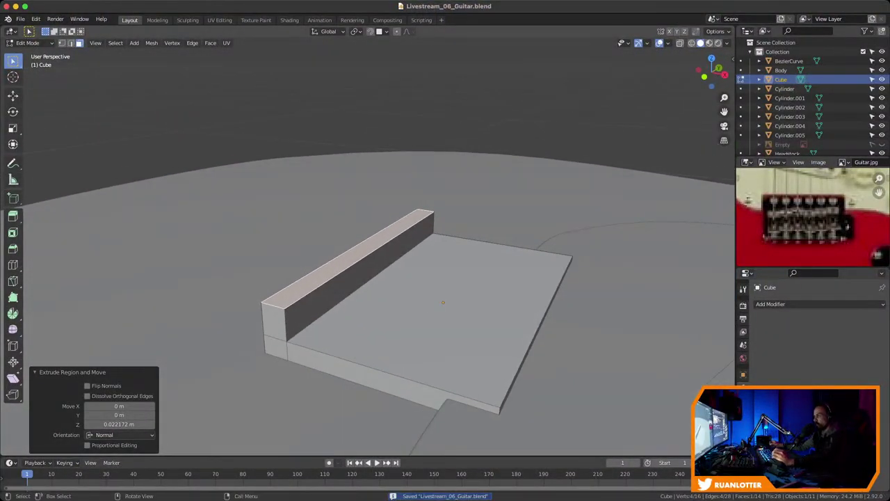
mouse_move(417, 292)
middle_mouse_down()
mouse_move(443, 290)
mouse_move(403, 287)
middle_mouse_up()
left_click(365, 277)
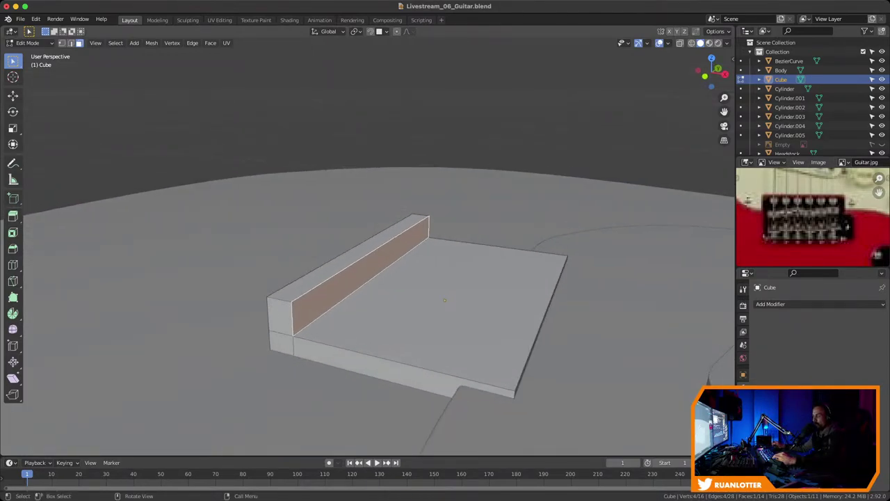
key("shift+s")
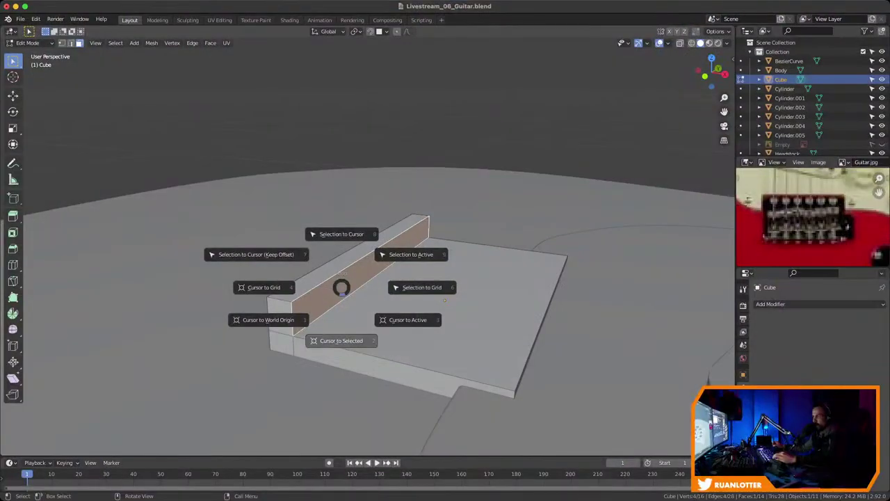
left_click(337, 342)
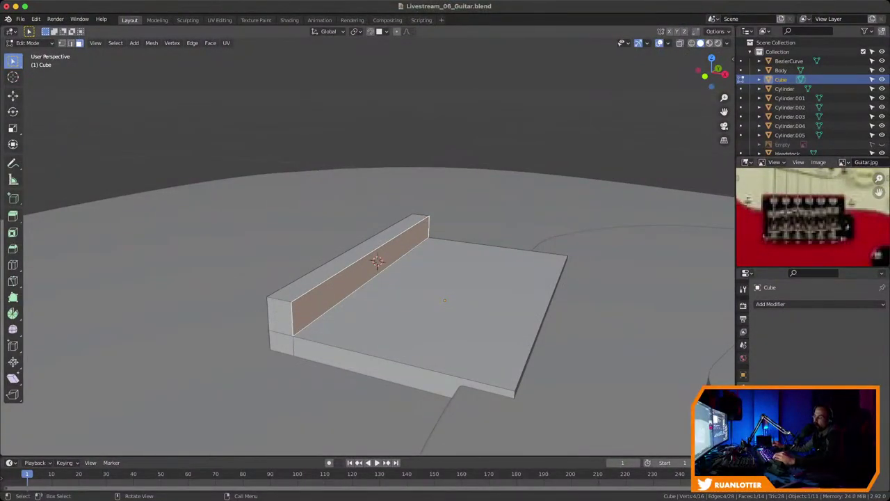
key("Tab")
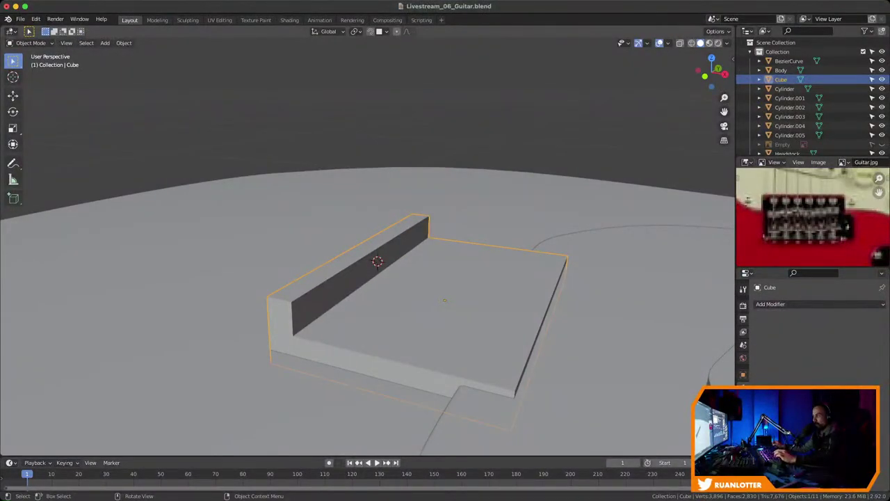
key("super+s")
Add a cylinder at the 3D cursor and scale it down by factors of about 0.726 and 0.102
key("shift+a")
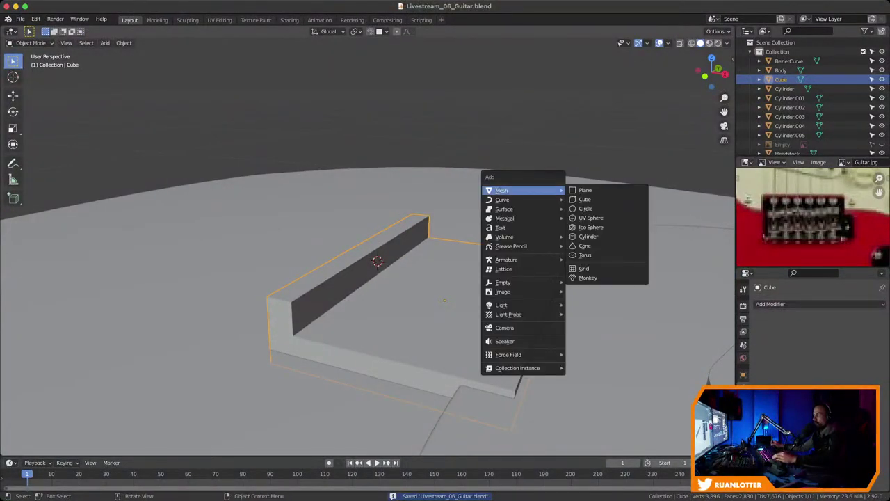
left_click(598, 236)
key("s")
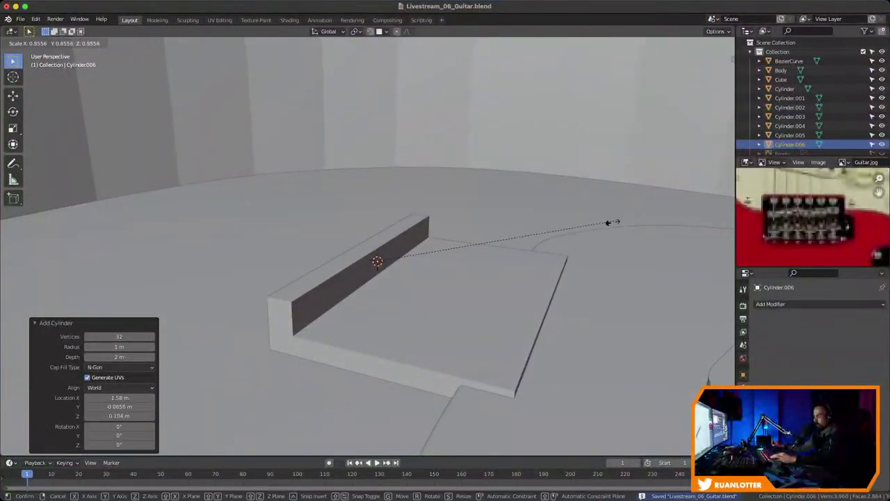
left_click(487, 241)
key("s")
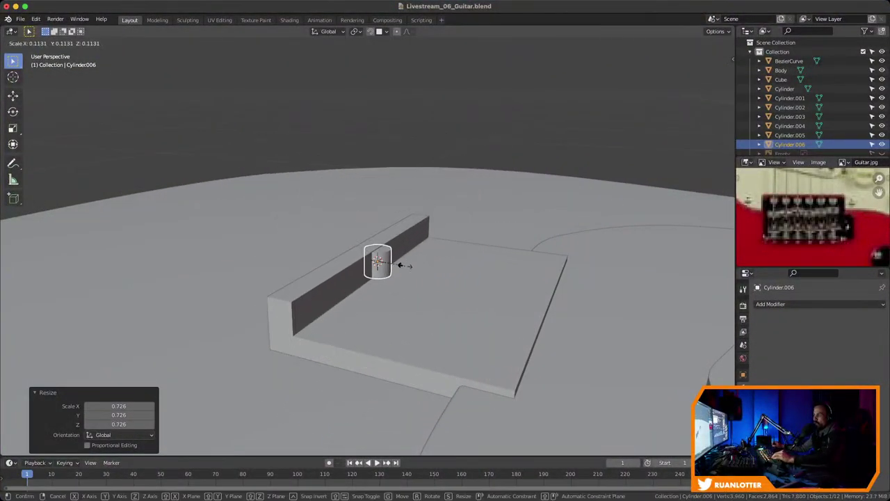
left_click(400, 265)
Rotate the small cylinder 90° about the Y axis so it points through the bridge lip
key("r")
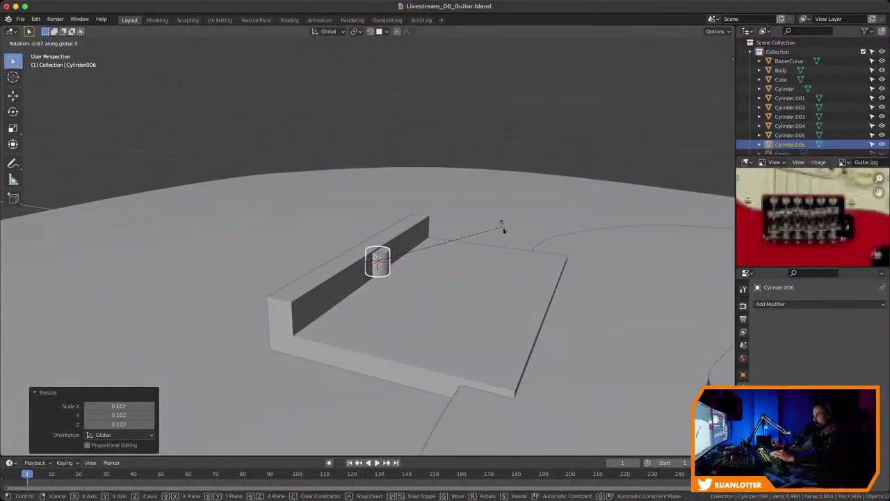
key("x")
type("y")
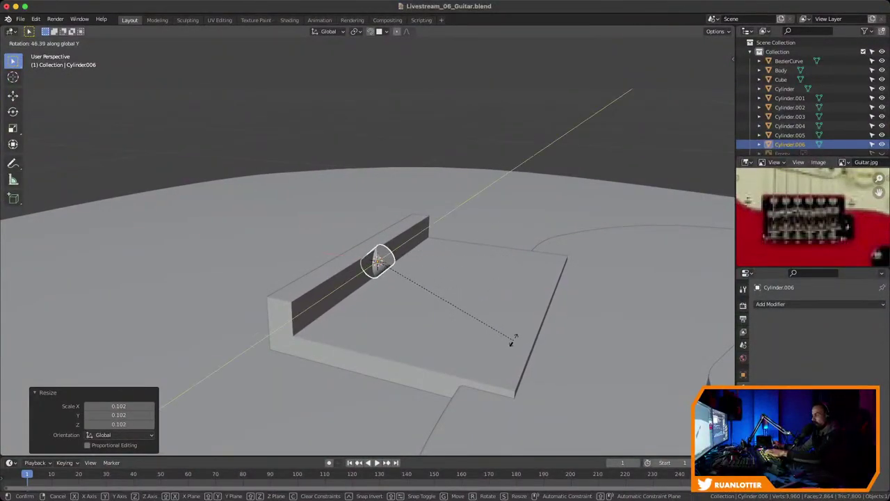
type("90")
key("Return")
Move the cylinder about -0.102 m along Y to the end of the lip and scale it by about 0.814
middle_click_drag(513, 332, 407, 320)
middle_click_drag(612, 306, 563, 314)
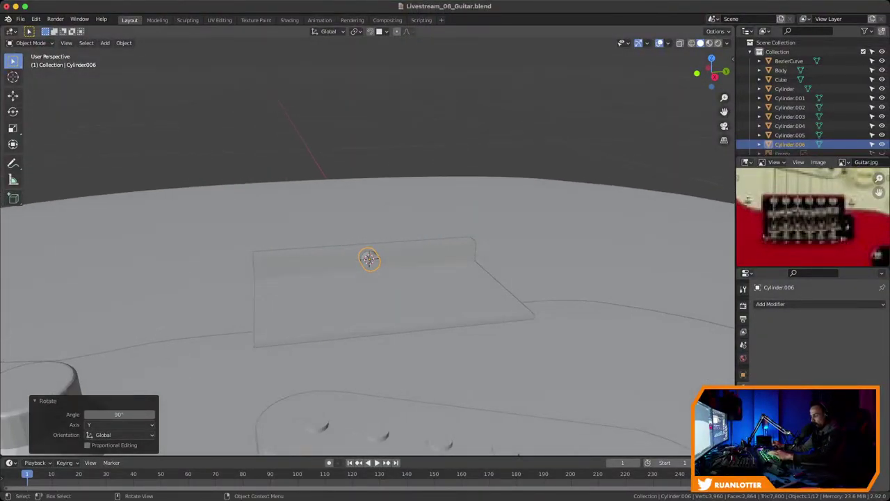
key("g")
key("y")
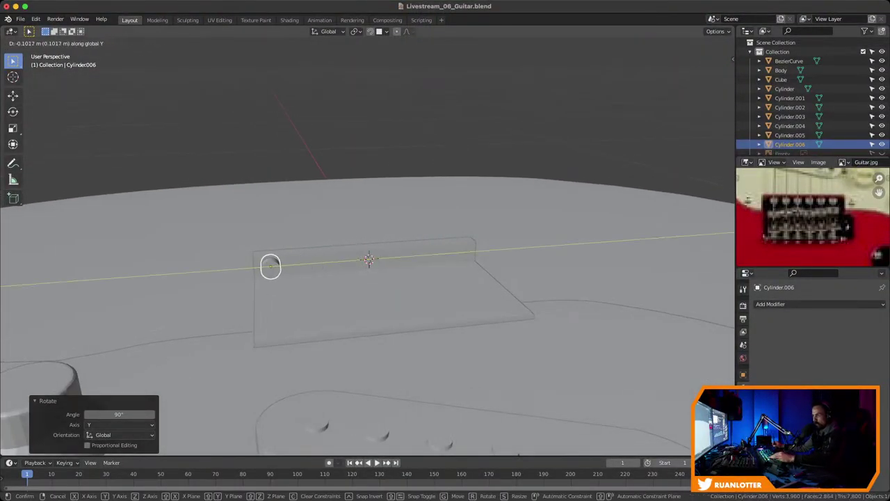
key("Return")
key("s")
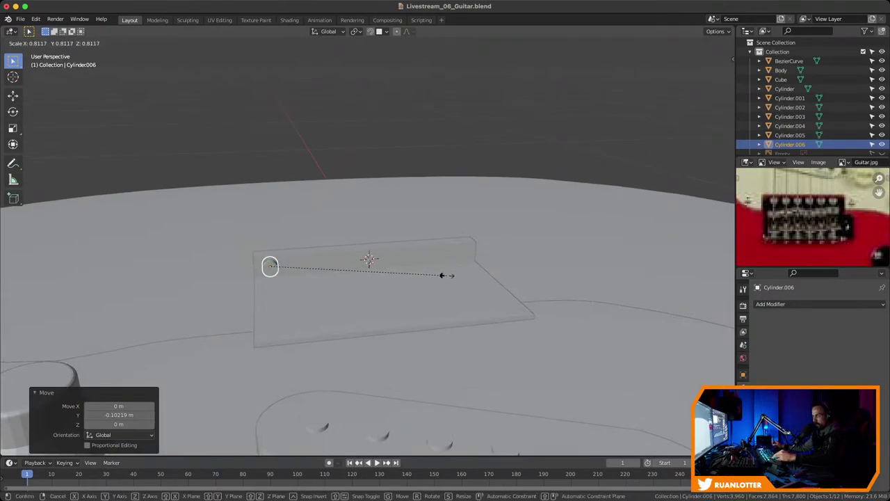
left_click(443, 276)
Stretch the cylinder by about 3.189 along X, shift it about -0.0075 m along X through the lip, and save the file
middle_click_drag(443, 277, 556, 295)
middle_click_drag(425, 292, 440, 306)
key("s")
key("x")
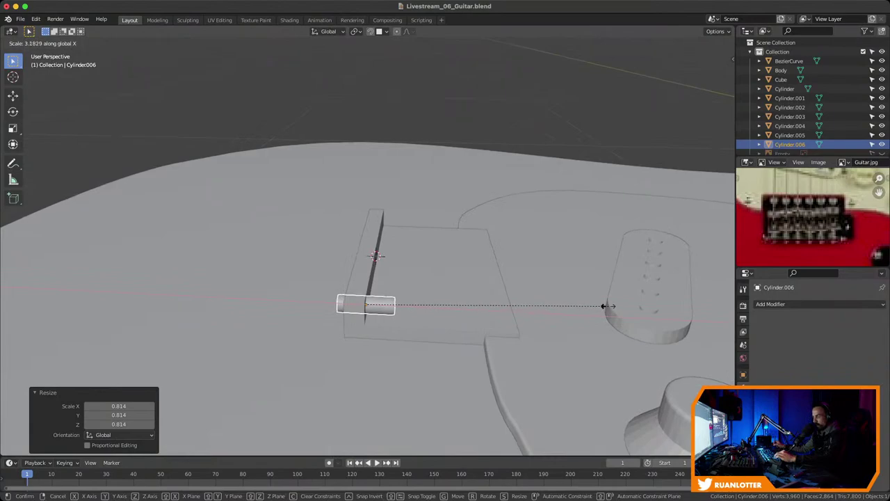
key("Return")
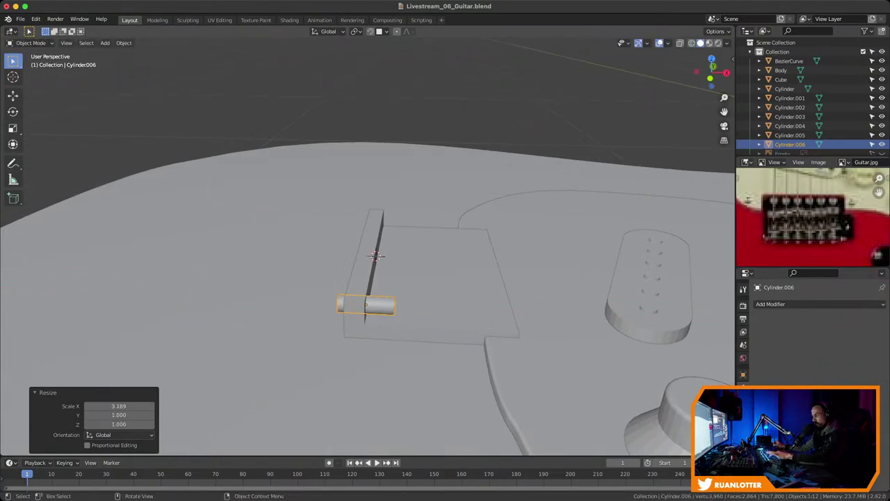
key("g")
key("x")
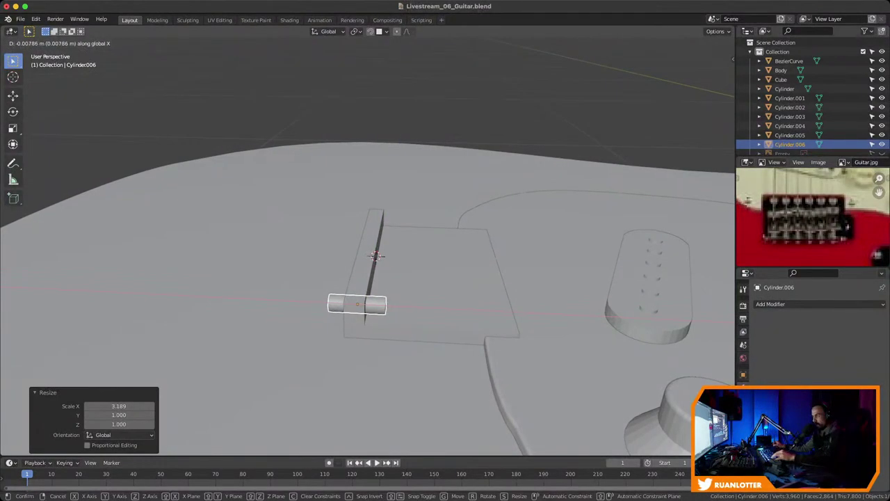
key("Return")
middle_click_drag(417, 292, 386, 292)
key("ctrl+s")
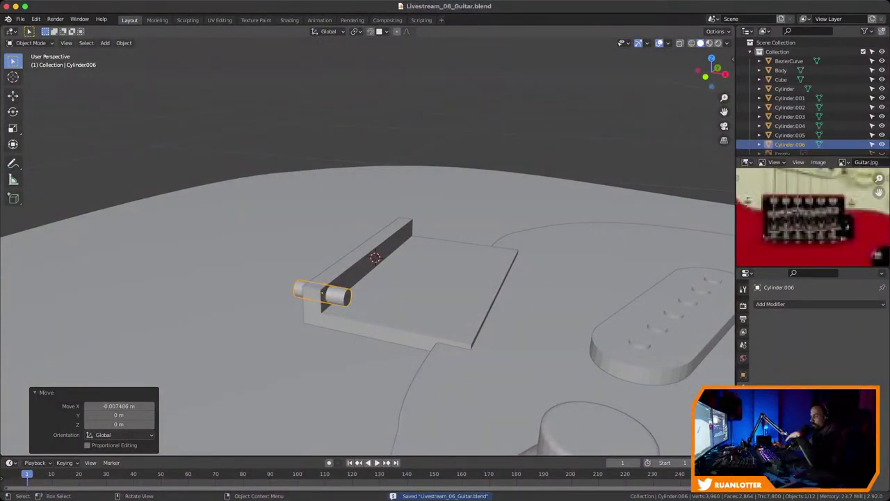
Add an Array modifier to the cylinder with a relative offset of 0 in X and 1 in Y
mouse_move(386, 292)
middle_mouse_down()
mouse_move(344, 294)
mouse_move(389, 291)
middle_mouse_up()
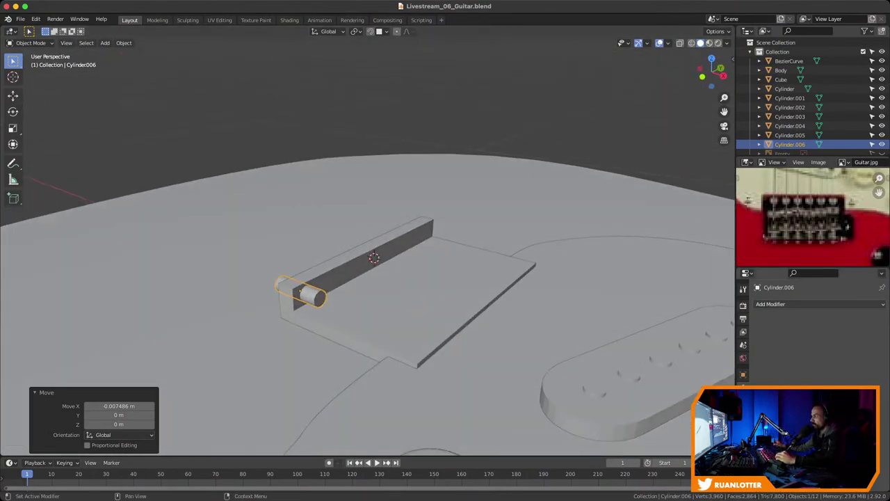
left_click(819, 304)
left_click(697, 110)
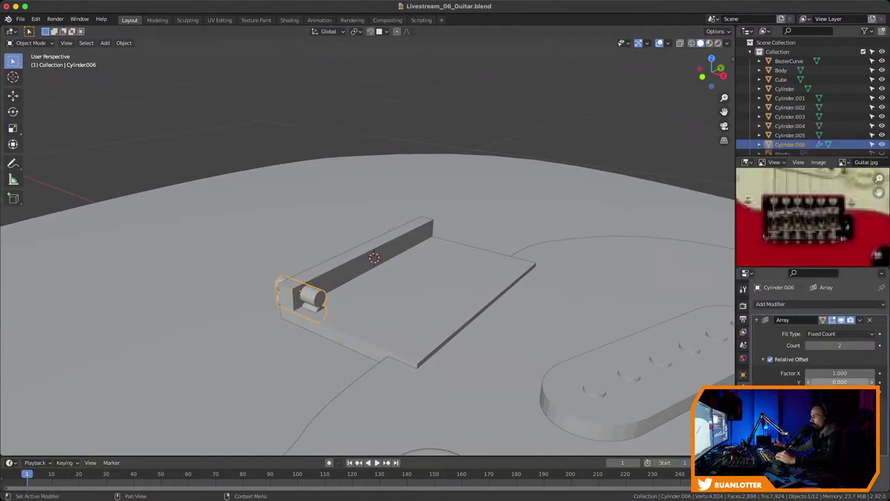
left_click(839, 373)
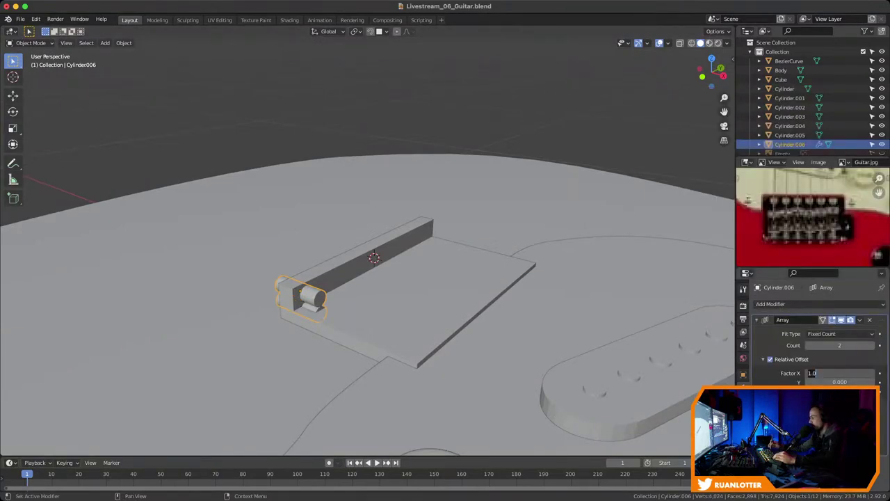
type("0")
key("Tab")
type("1")
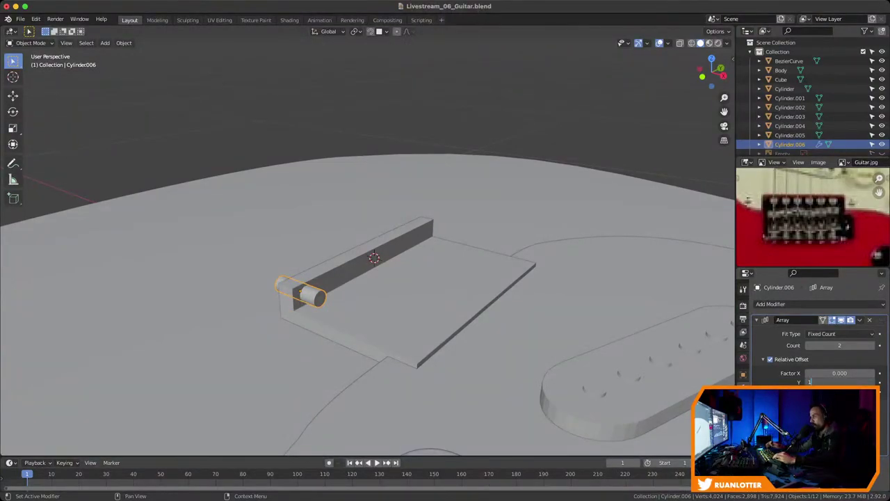
key("Return")
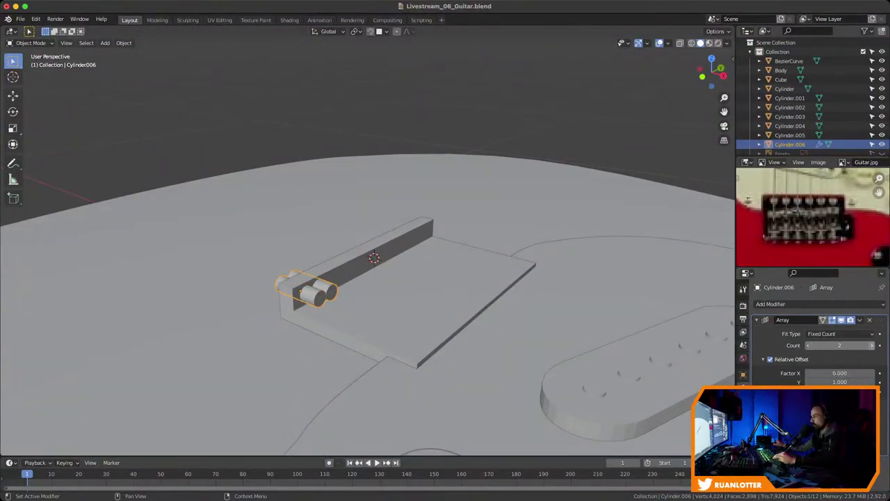
Raise the cylinder array's count to 6 and its relative Y offset to 2.300
left_click(872, 344)
left_click(871, 345)
left_click(872, 345)
left_click(872, 345)
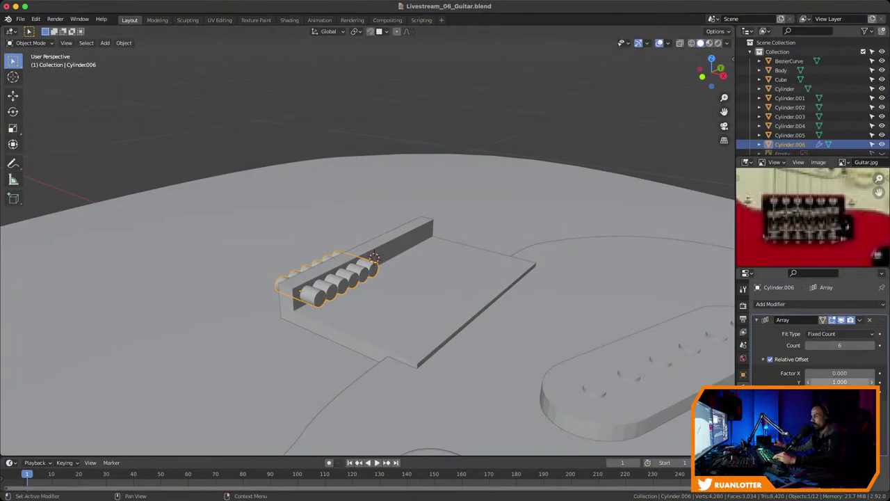
mouse_move(840, 382)
left_mouse_down()
mouse_move(856, 382)
mouse_move(846, 382)
left_mouse_up()
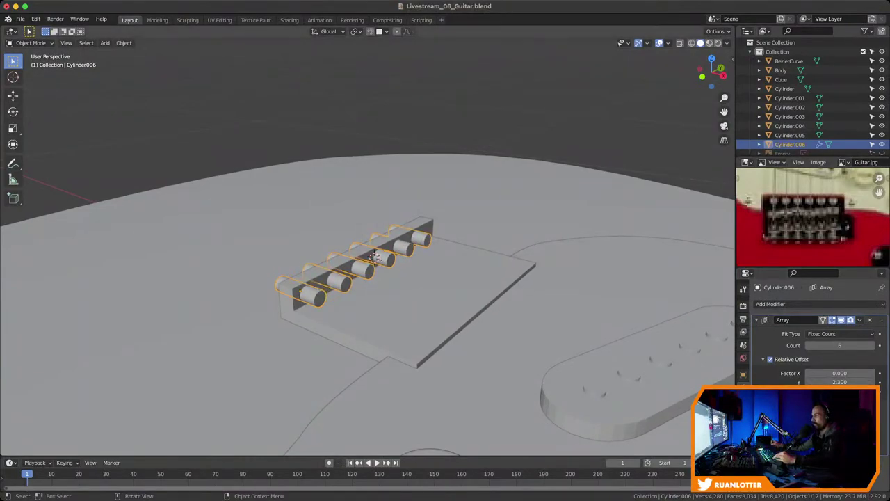
Adjust the array's relative Y offset to 2.550 in the left orthographic view to span the lip, and save the file
middle_click_drag(374, 279, 557, 288)
middle_click_drag(445, 250, 421, 250, "shift")
middle_click_drag(445, 278, 445, 313, "ctrl")
middle_click_drag(611, 250, 654, 247)
middle_click_drag(445, 313, 449, 292, "shift")
left_click(711, 72)
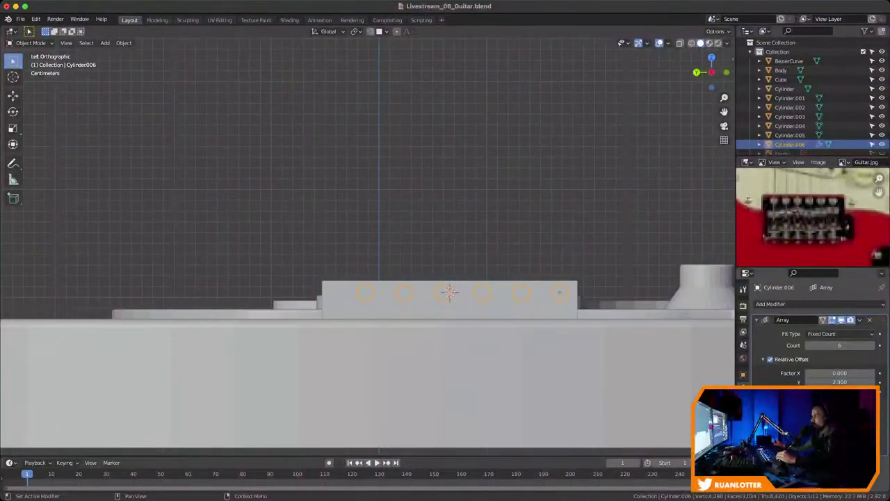
left_click_drag(839, 382, 859, 382)
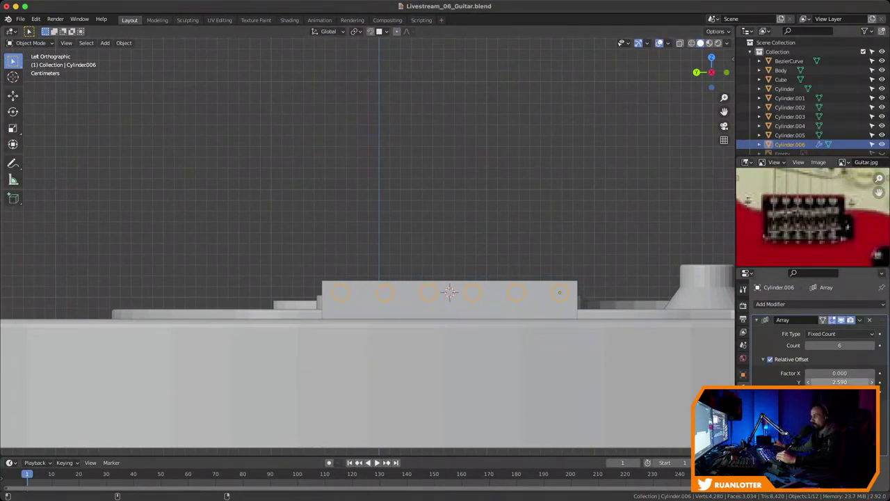
left_click_drag(839, 382, 837, 382)
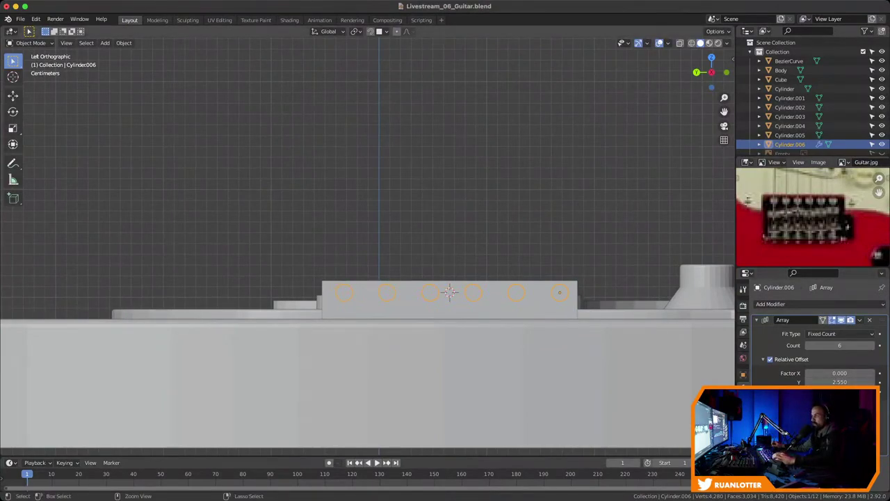
key("super+Tab")
key("super+Tab")
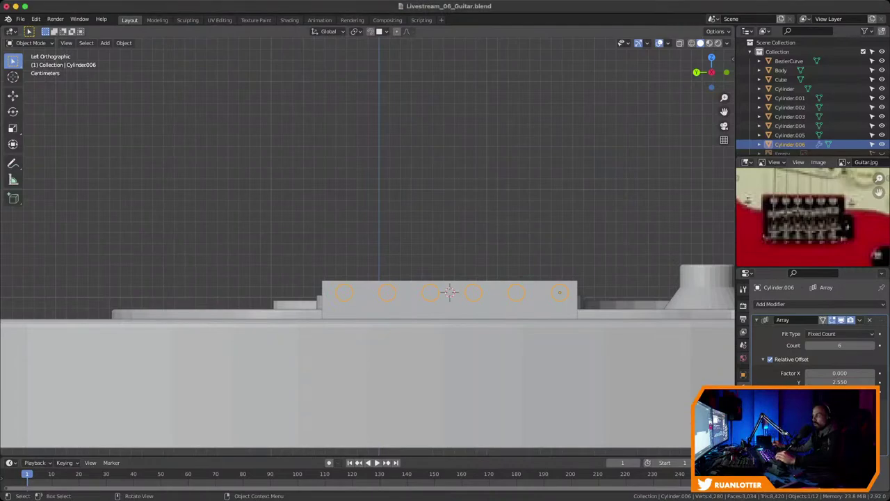
middle_click_drag(445, 250, 334, 282)
key("super+s")
Apply the Array modifier on the row of six cylinders through the bridge lip and save the file
left_click(426, 295)
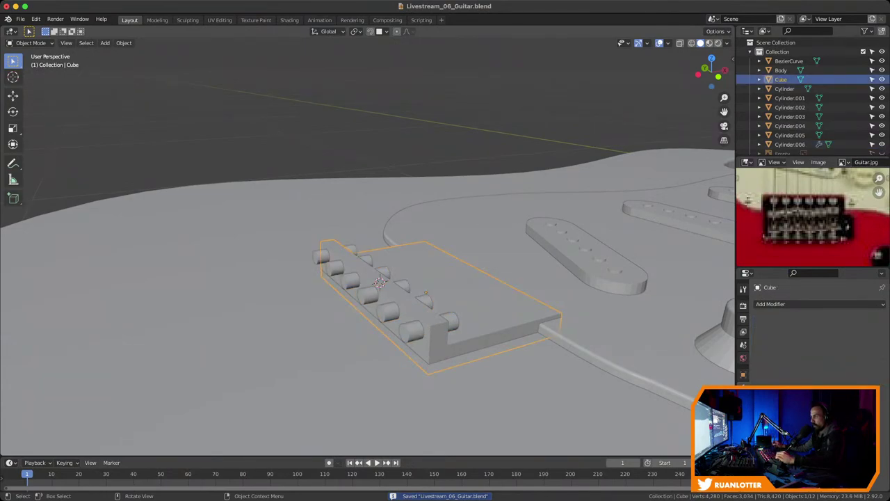
scroll(452, 251, "up", 2)
scroll(452, 250, "down", 1)
middle_click_drag(452, 278, 426, 254, "shift")
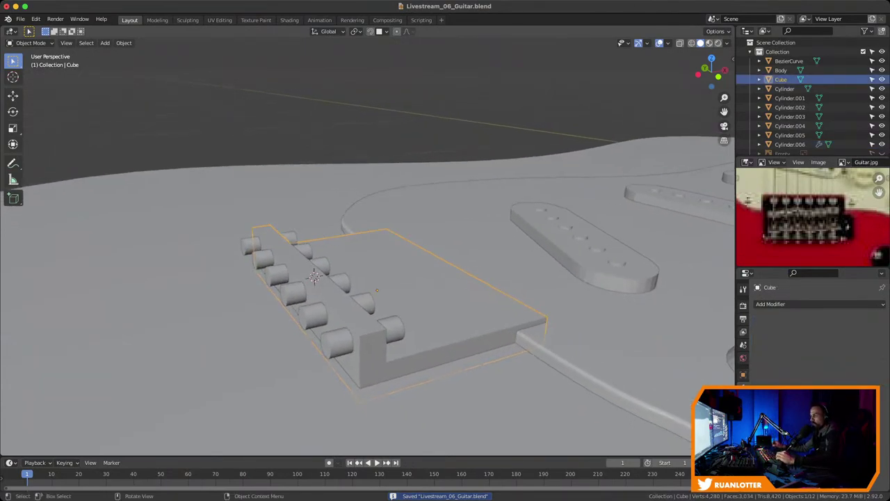
middle_click_drag(365, 288, 351, 287)
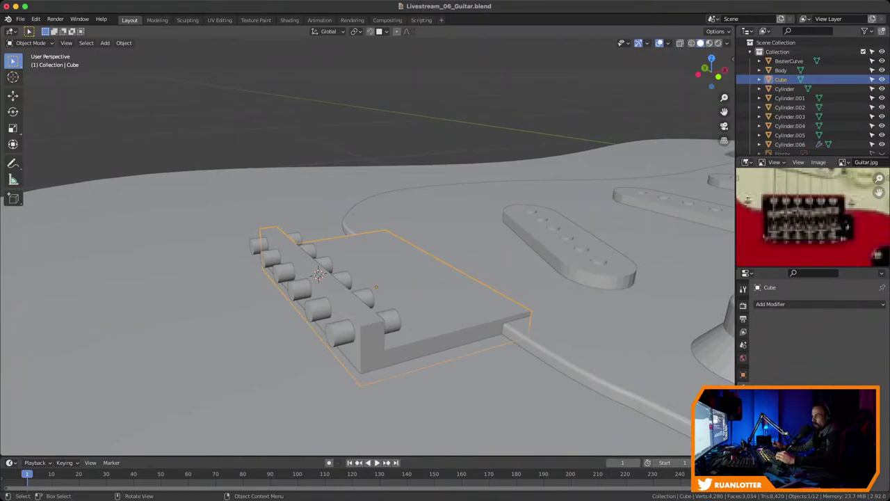
left_click(319, 309)
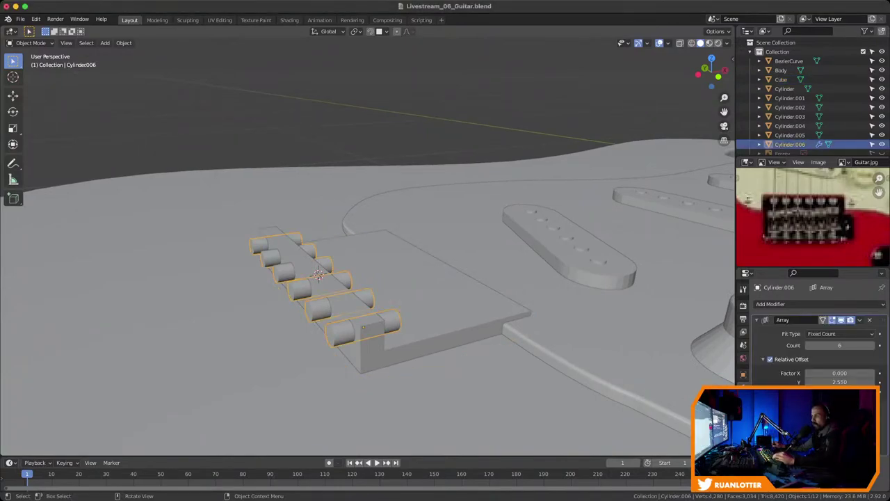
left_click(431, 292)
left_click(319, 309)
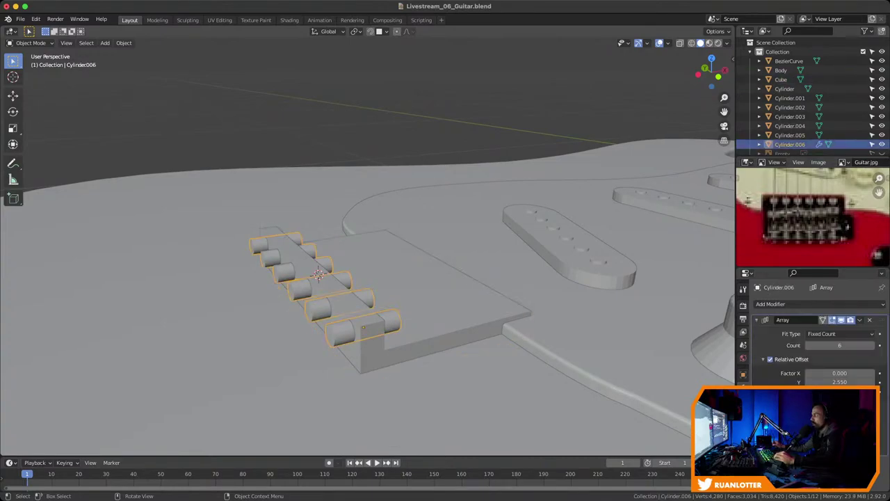
middle_click_drag(351, 286, 365, 287)
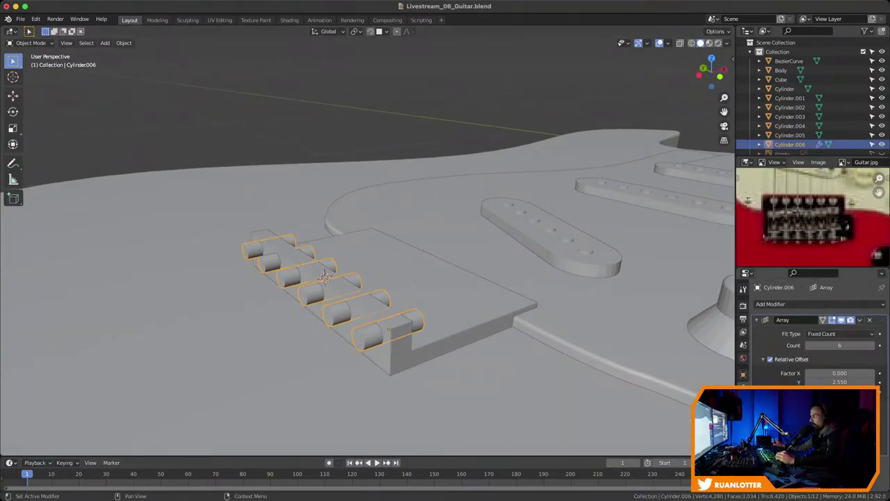
left_click(860, 319)
left_click(821, 330)
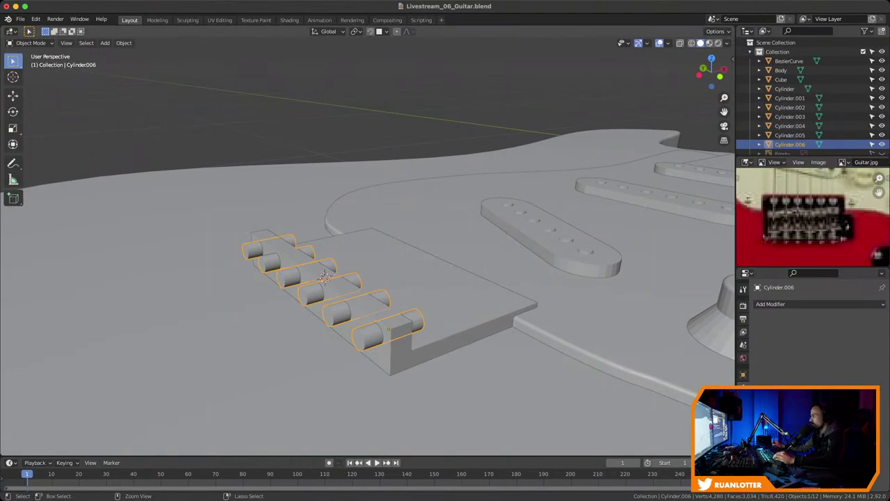
key("super+s")
Add a Boolean modifier to the bridge plate and save the file
middle_click_drag(389, 299, 410, 295)
left_click(431, 278)
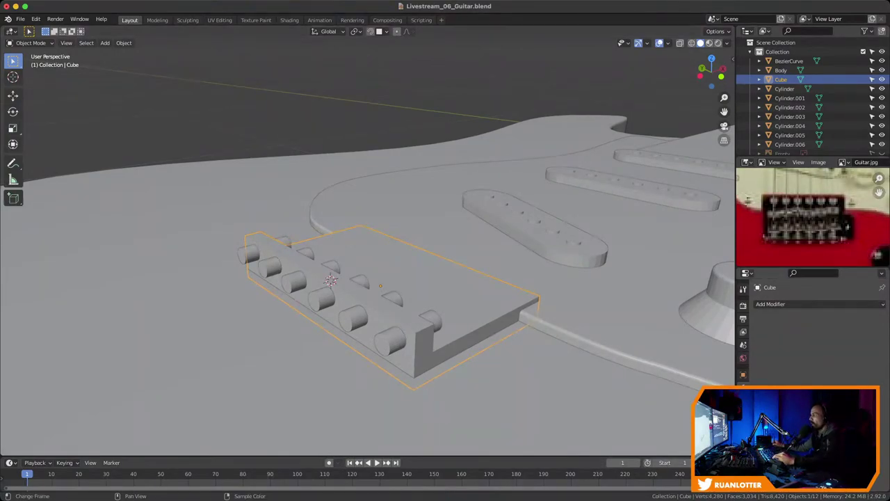
left_click(770, 304)
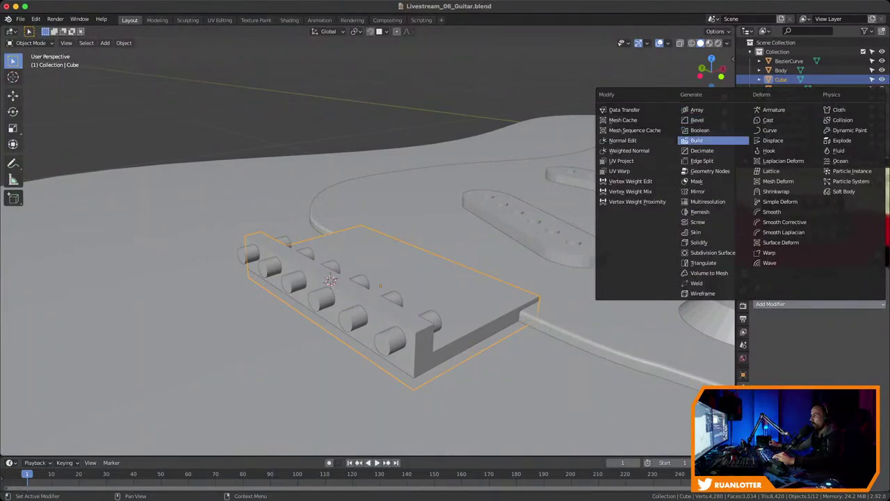
left_click(700, 130)
middle_click_drag(332, 281, 367, 282, "shift")
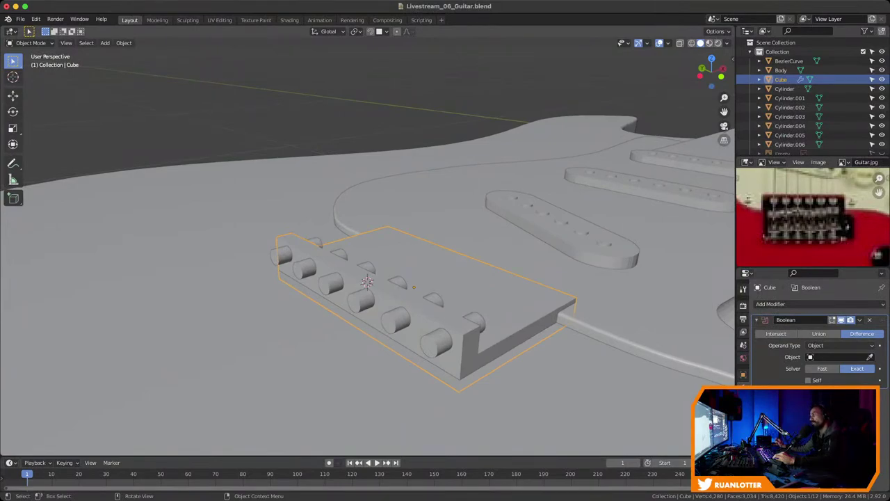
middle_click_drag(366, 282, 327, 283)
key("ctrl+s")
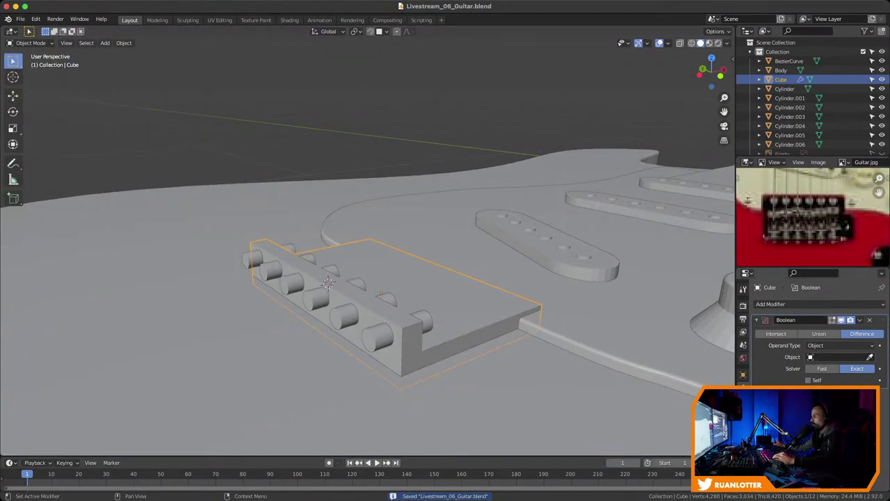
left_click(869, 357)
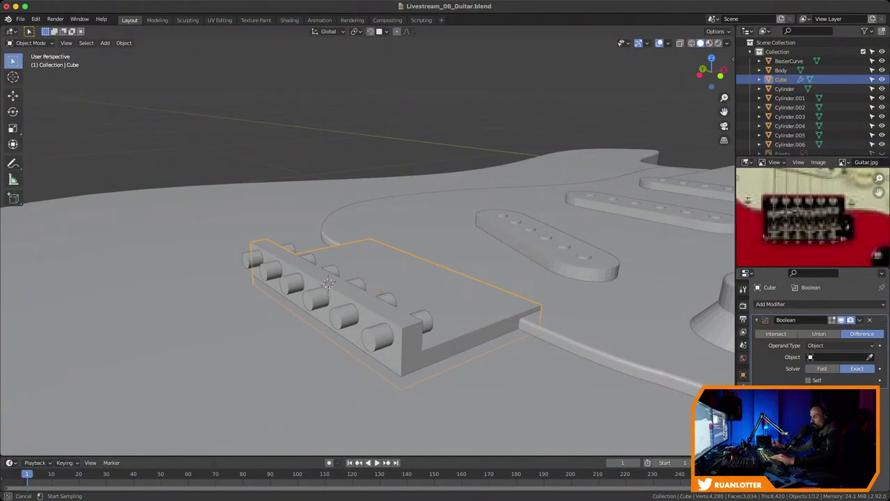
key("Escape")
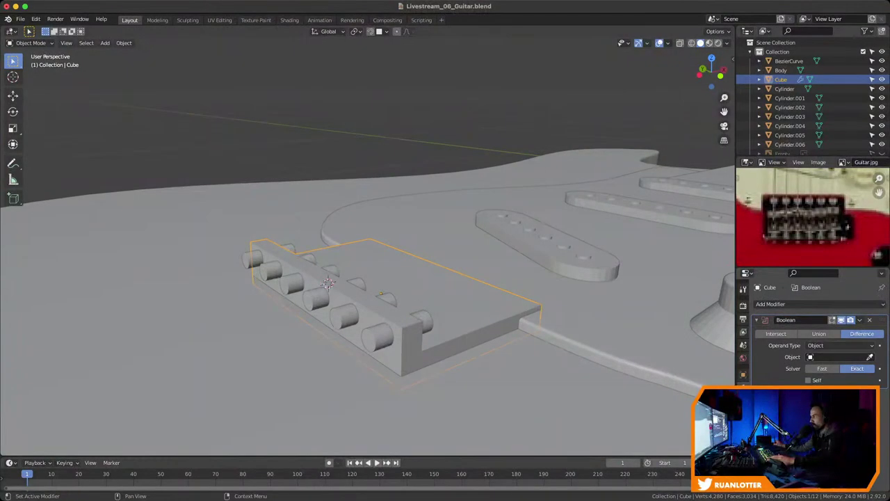
left_click(870, 357)
key("Escape")
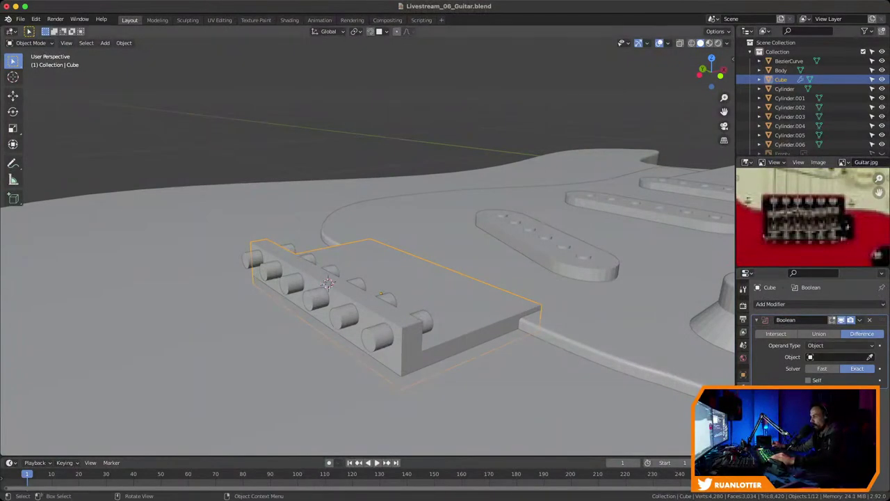
left_click(377, 337)
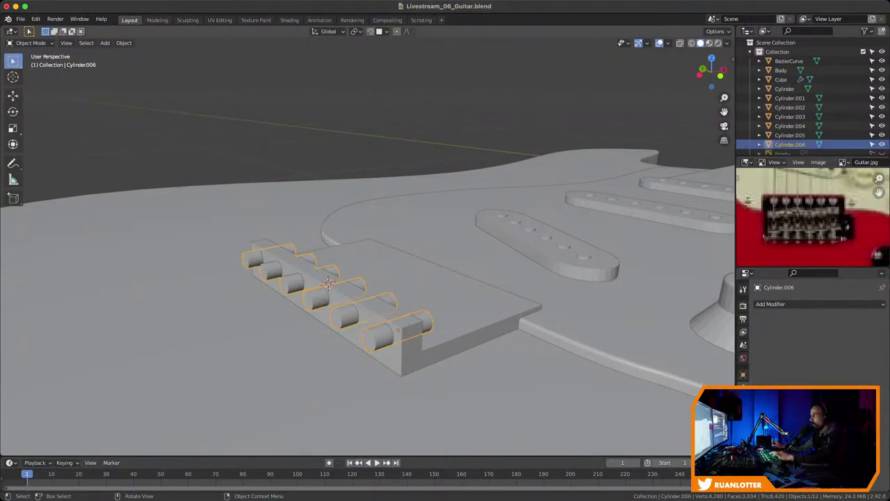
key("g")
key("Escape")
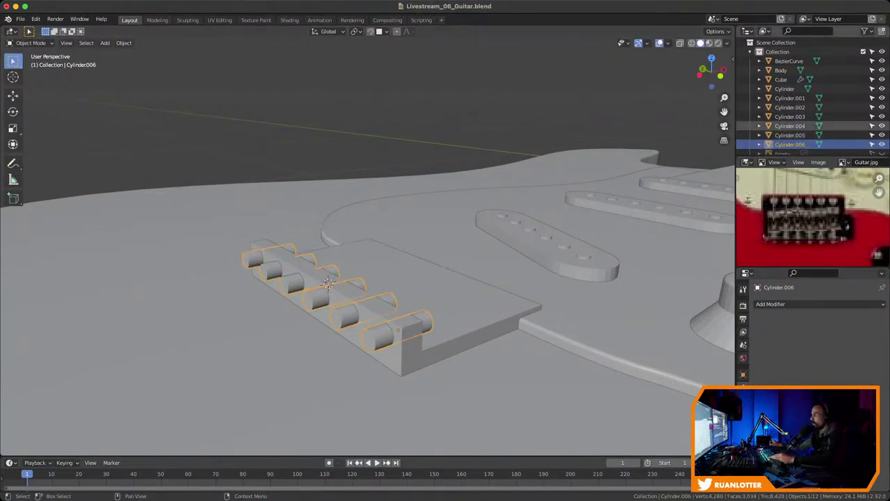
left_click(790, 135)
left_click(790, 144)
key("g")
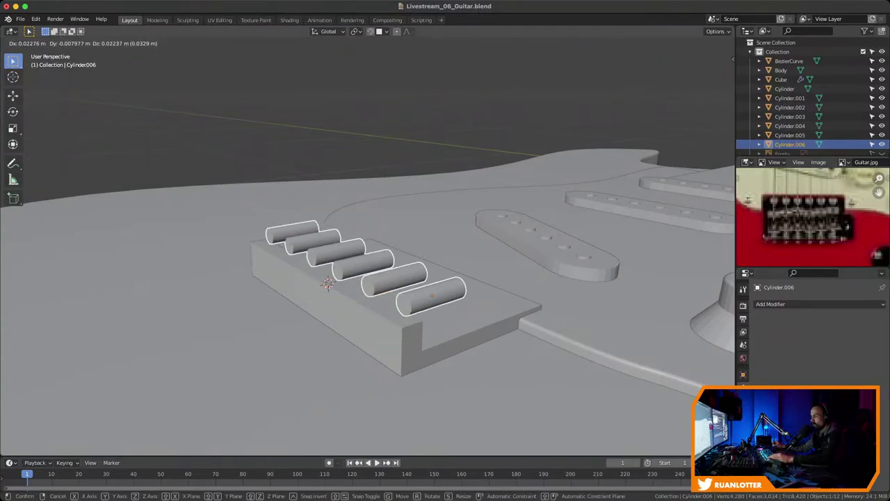
key("Escape")
Set the cylinder row, Cylinder.006, as the object of the bridge plate's Boolean Difference modifier
left_click(452, 292)
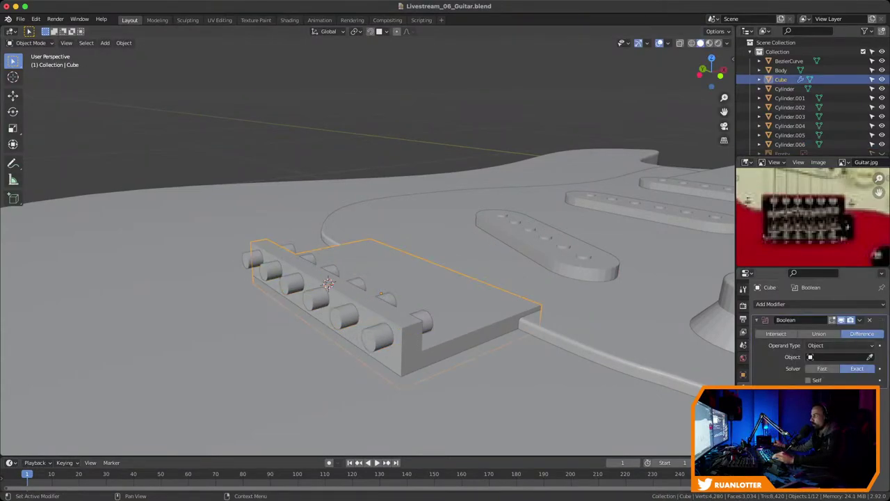
left_click(869, 357)
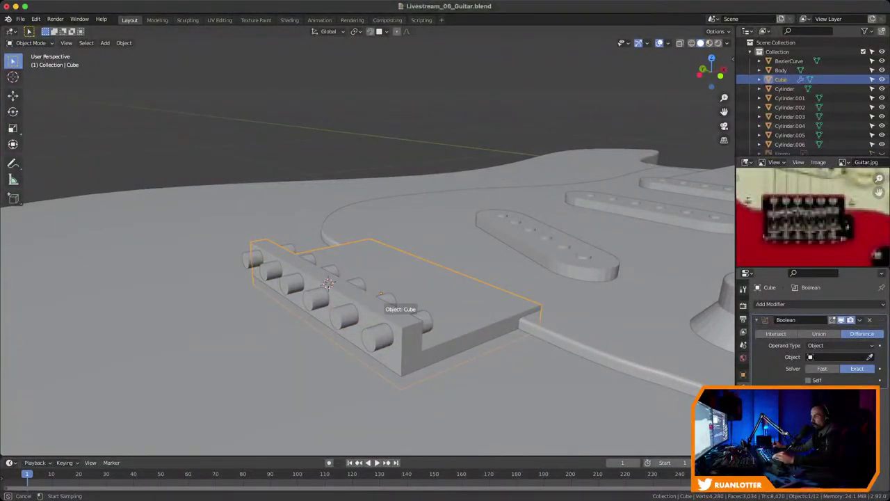
left_click(374, 337)
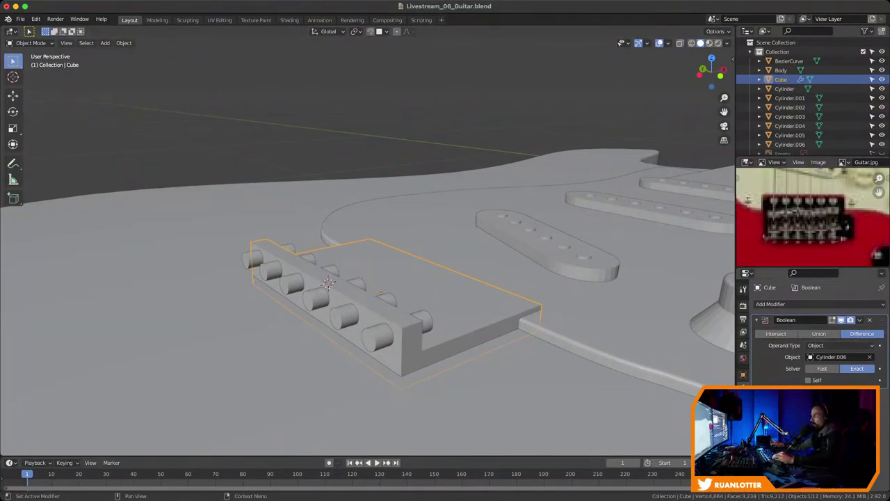
Examine the holes cut in the bridge lip in wireframe shading and with the cylinder row temporarily hidden
key("shift+z")
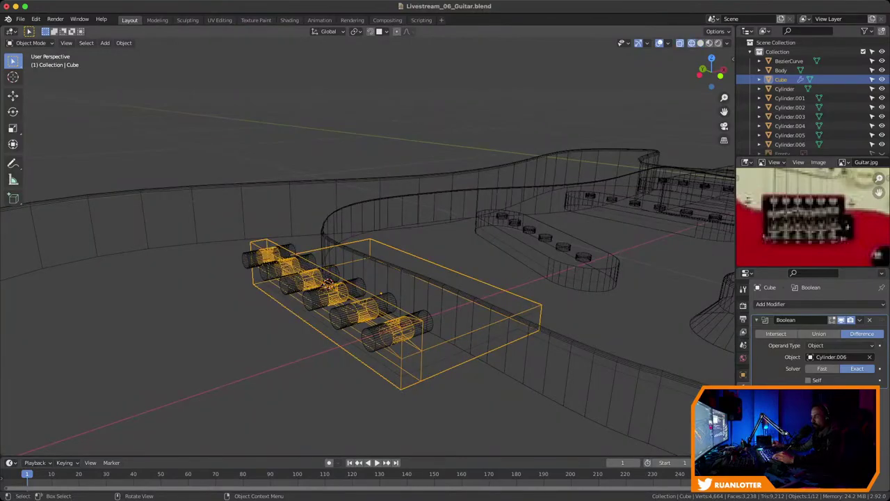
mouse_move(381, 294)
middle_mouse_down()
mouse_move(386, 304)
mouse_move(374, 297)
mouse_move(354, 309)
mouse_move(438, 279)
middle_mouse_up()
key("shift+z")
left_click(347, 311)
key("h")
mouse_move(361, 278)
middle_mouse_down()
mouse_move(379, 275)
mouse_move(324, 287)
mouse_move(312, 252)
mouse_move(366, 291)
mouse_move(357, 281)
middle_mouse_up()
key("alt+h")
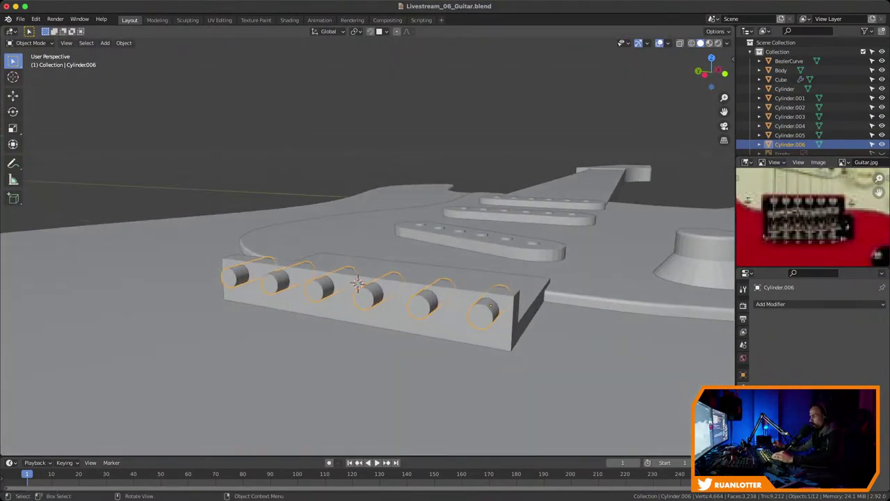
Apply the Boolean modifier on the bridge plate and delete the cylinder row used as the cutter
left_click(356, 280)
left_click(859, 319)
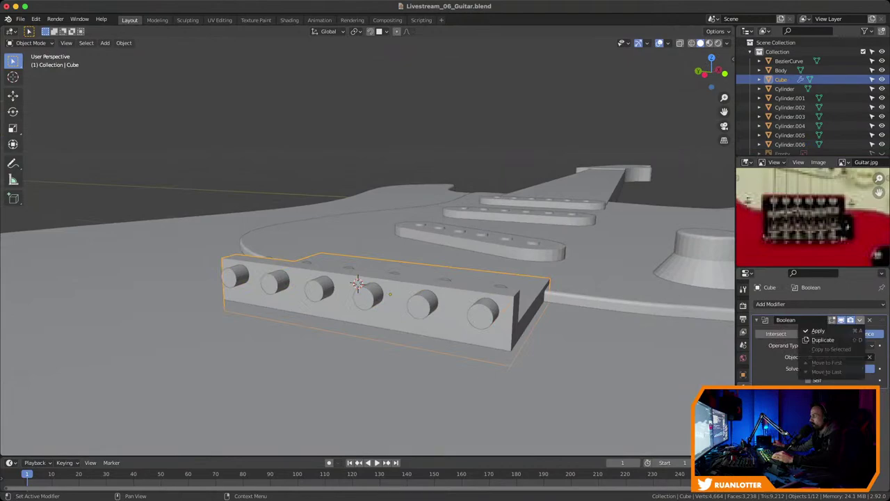
left_click(831, 330)
key("x")
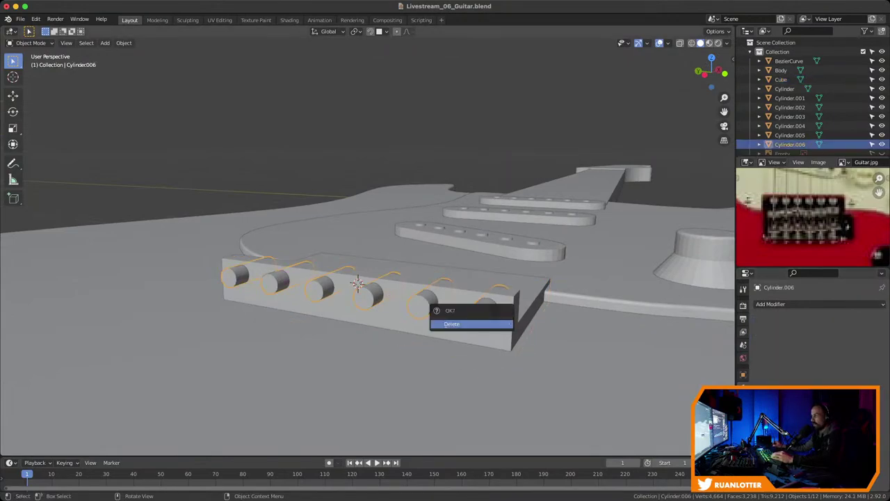
left_click(452, 321)
middle_click_drag(417, 299, 341, 294)
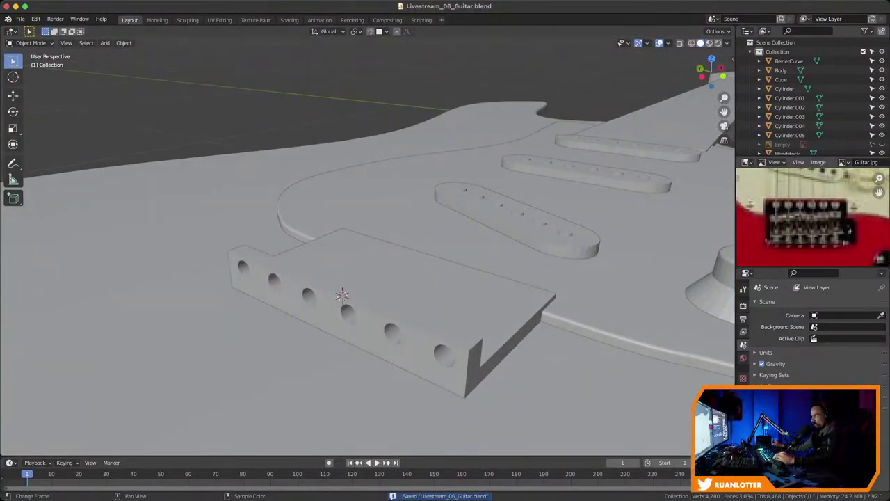
Select the inner face loops of all six holes in the bridge lip in Edit Mode
mouse_move(341, 295)
middle_mouse_down()
mouse_move(334, 304)
mouse_move(330, 287)
middle_mouse_up()
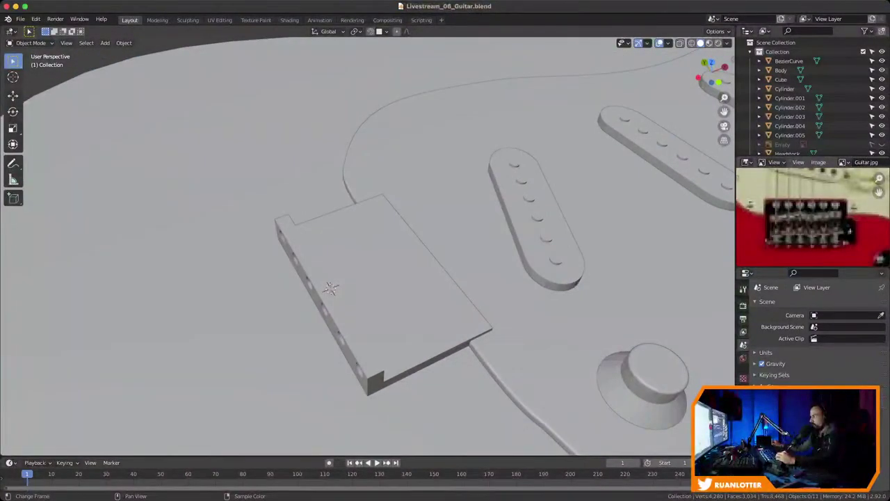
middle_click_drag(330, 287, 345, 208)
left_click(348, 295)
scroll(327, 269, "up", 1)
key("Tab")
middle_click_drag(345, 209, 400, 121, "shift")
middle_click_drag(591, 323, 607, 321)
left_click(607, 322)
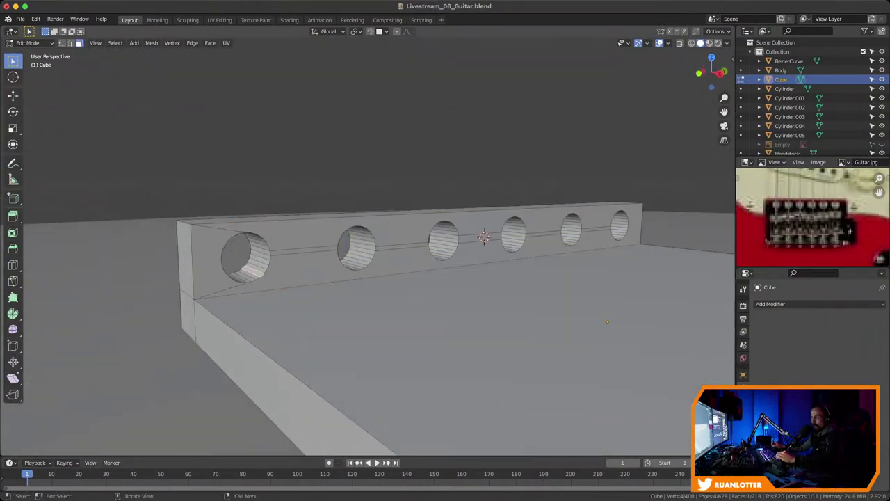
left_click(252, 258, "alt")
left_click(357, 249, "alt+shift")
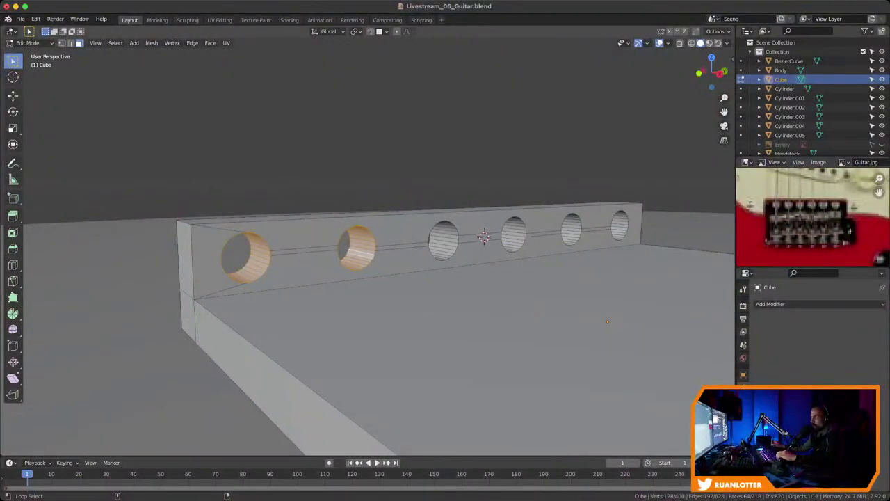
left_click(443, 239, "alt+shift")
left_click(513, 232, "alt+shift")
left_click(571, 230, "alt+shift")
left_click(619, 226, "alt+shift")
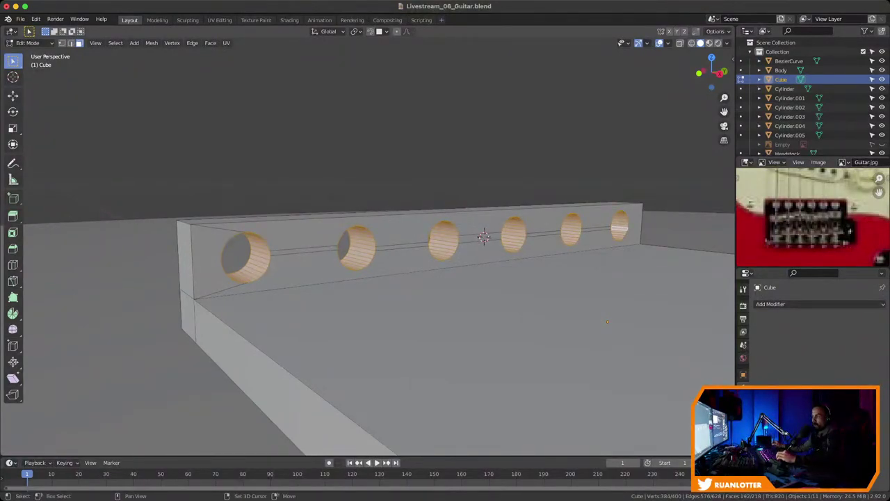
middle_click_drag(619, 226, 456, 237)
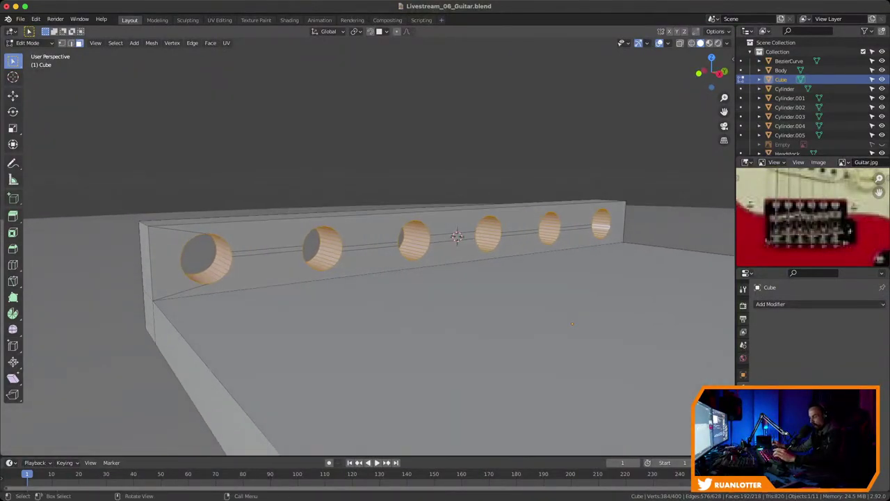
Try to extrude the selected hole faces along their normals, undo it, and return to Object Mode
key("alt+e")
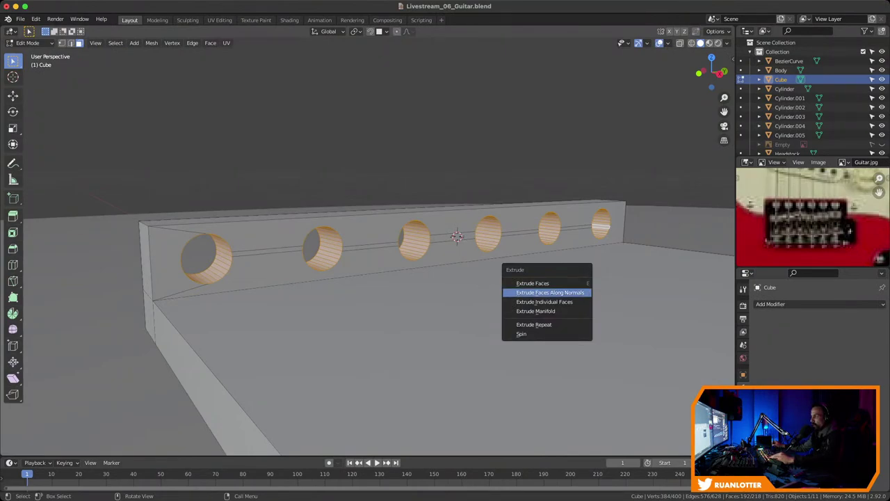
left_click(564, 292)
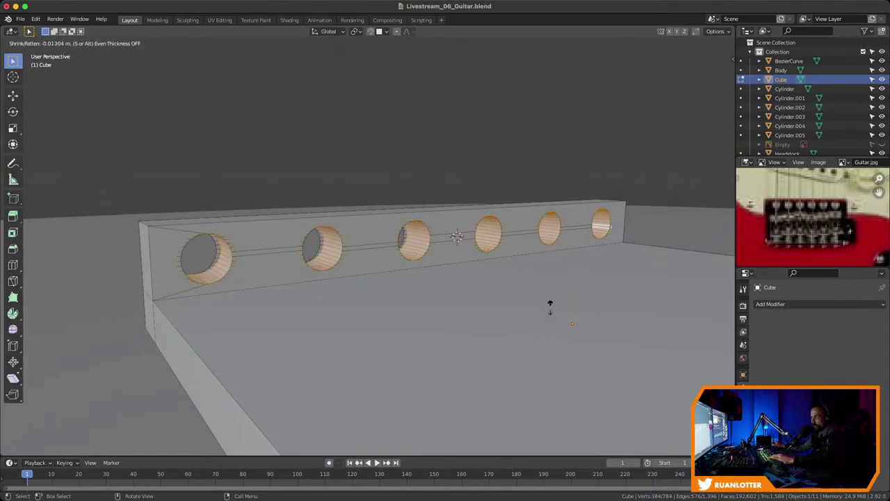
left_click(554, 263)
key("ctrl+z")
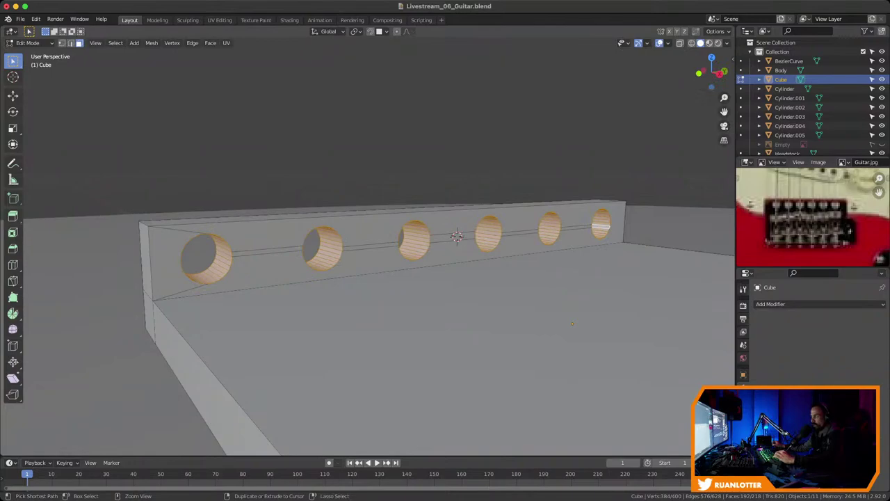
key("ctrl+z")
left_click(554, 278)
scroll(554, 278, "down", 2)
key("Tab")
middle_click_drag(554, 278, 603, 292)
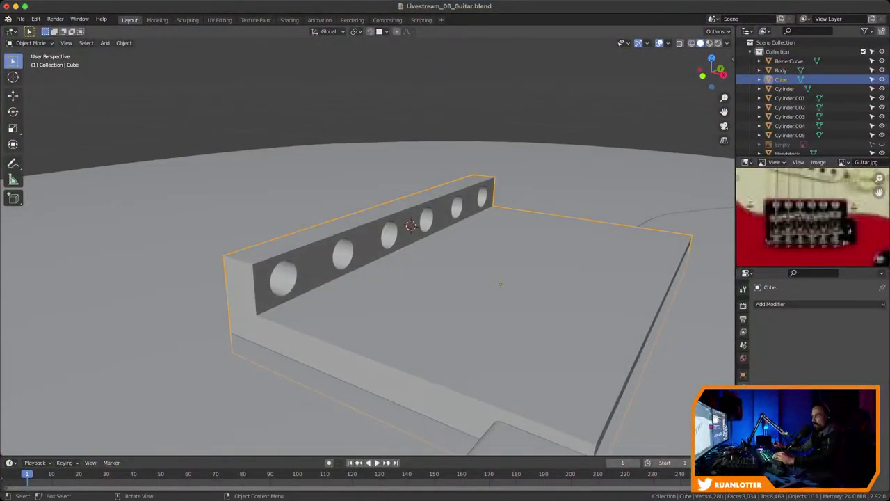
left_click(603, 292)
key("ctrl+z")
scroll(368, 245, "down", 2)
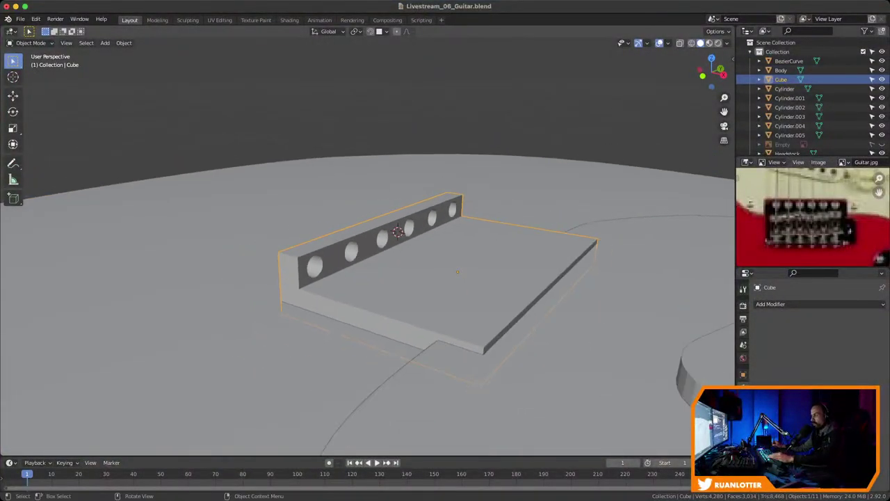
Apply the scale transform of the bridge plate in Object Mode
key("g")
key("Escape")
middle_click_drag(603, 292, 556, 271)
left_click(619, 306)
key("super+z")
left_click(124, 43)
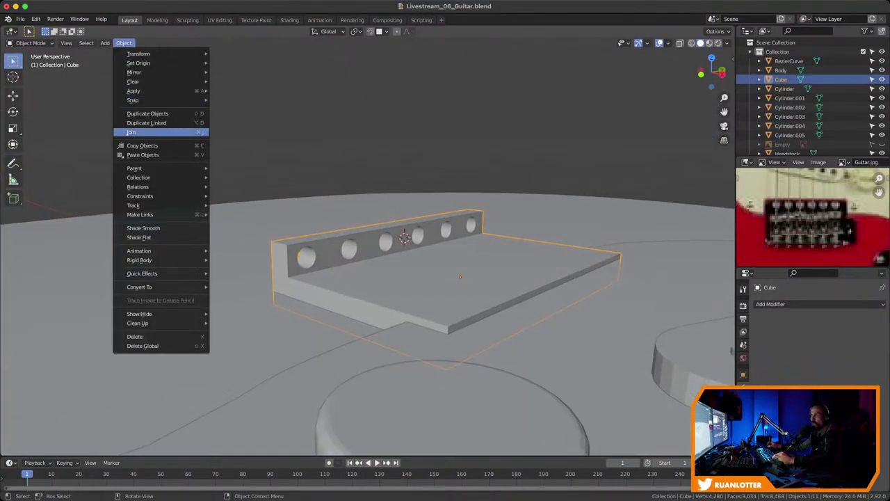
mouse_move(133, 91)
left_click(233, 110)
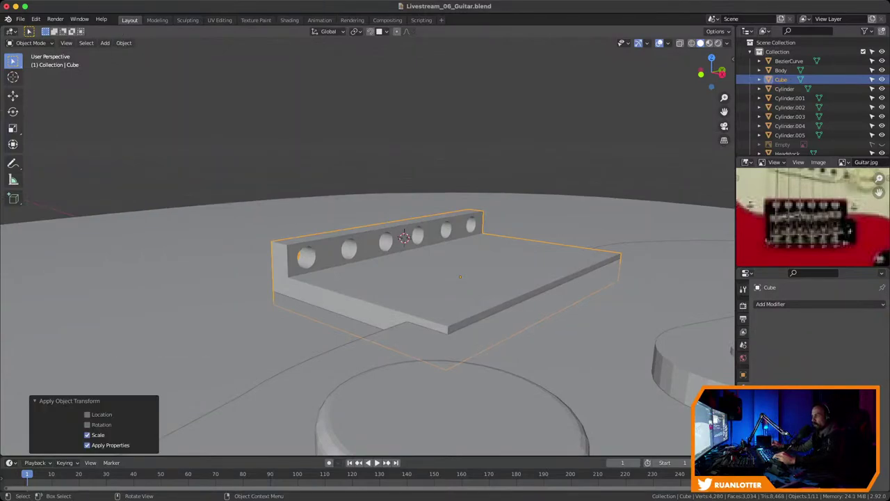
Select the inner face loop of the first lip hole in Edit Mode and try extruding it along its normals
key("Tab")
left_click(307, 257)
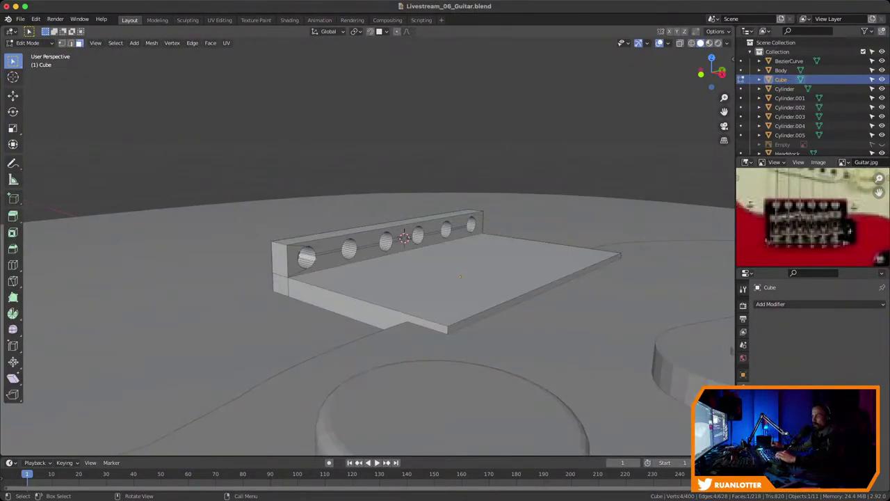
left_click(307, 259, "alt")
key("KP_Decimal")
middle_click_drag(306, 259, 236, 285)
middle_click_drag(445, 267, 373, 288)
key("alt+e")
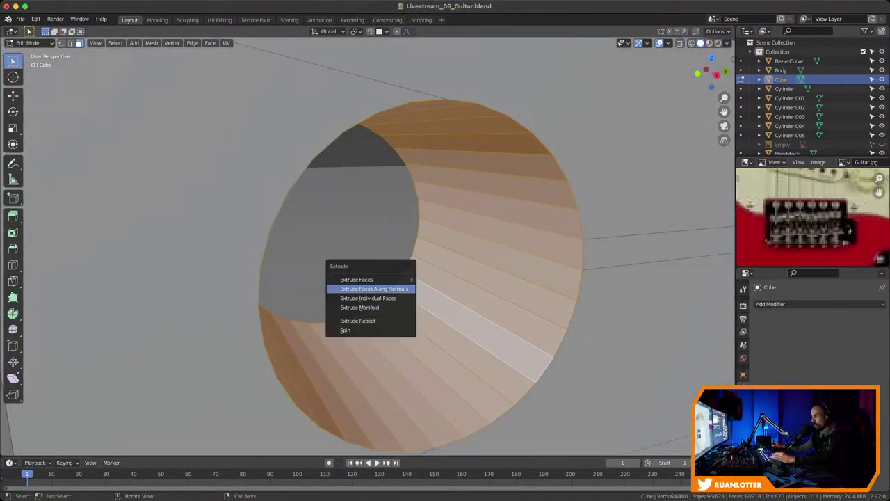
left_click(374, 288)
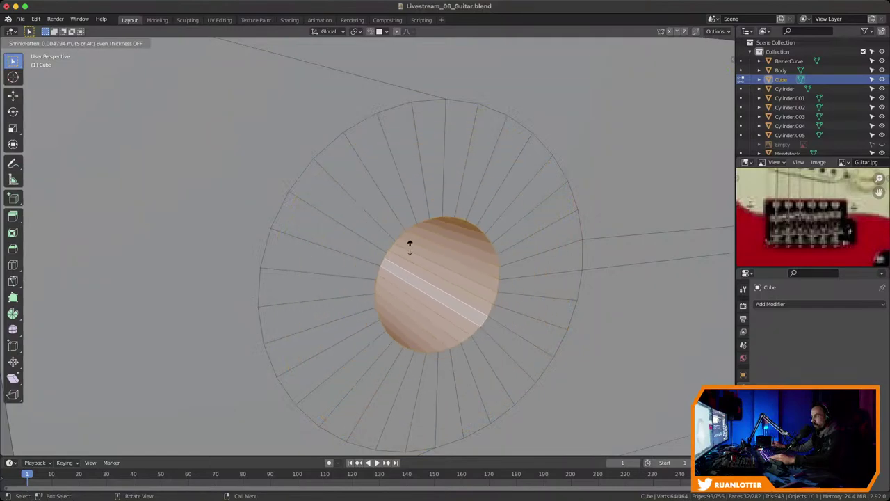
right_click(393, 286)
Add the inner face loops of the other five holes to the selection and extrude all six inward along normals by about 0.003 m
scroll(394, 286, "down", 3)
middle_click_drag(393, 286, 303, 279, "shift")
scroll(394, 278, "down", 3)
scroll(379, 264, "down", 4)
middle_click_drag(379, 264, 357, 277, "shift")
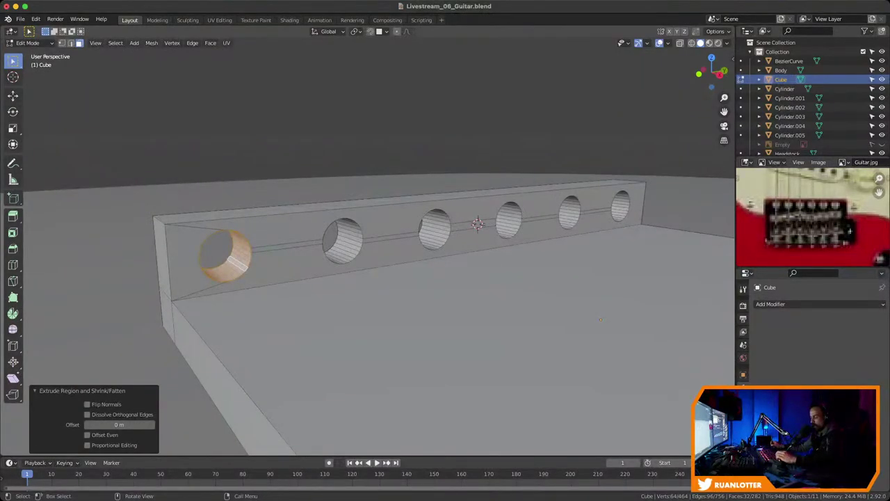
left_click(343, 240, "alt+shift")
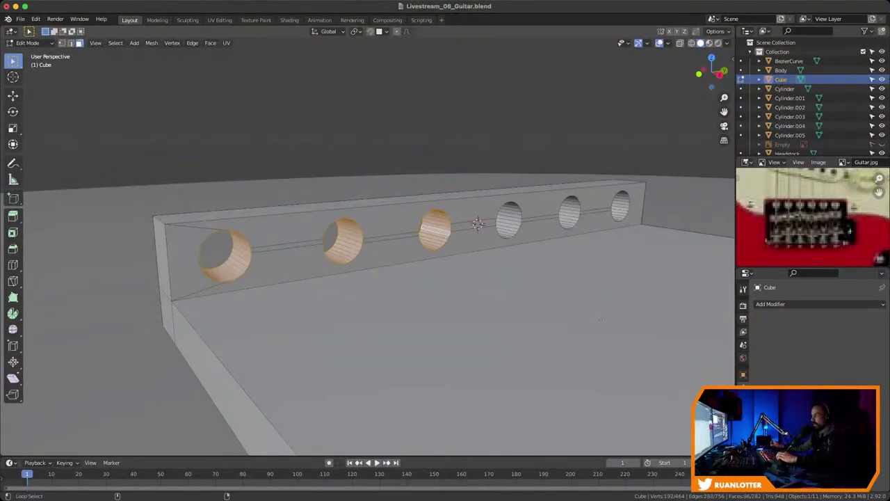
left_click(510, 220, "alt+shift")
left_click(570, 213, "alt+shift")
left_click(620, 207, "alt+shift")
middle_click_drag(619, 207, 516, 200)
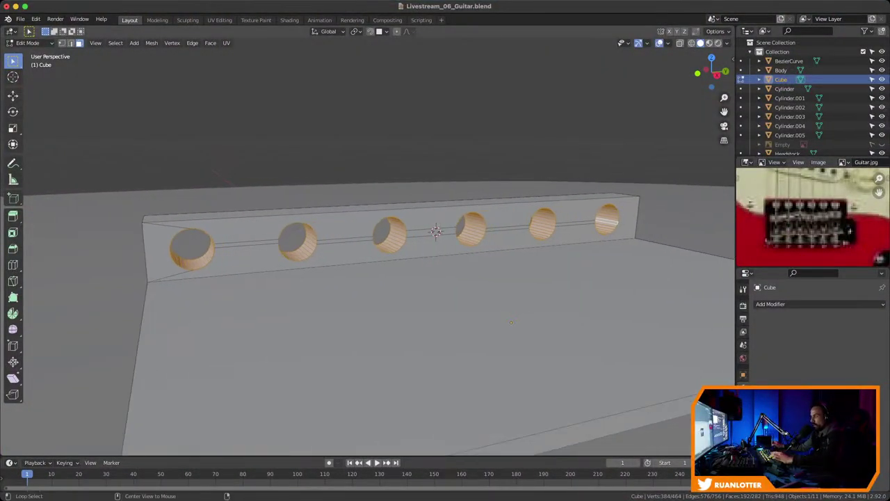
key("alt+e")
left_click(463, 276)
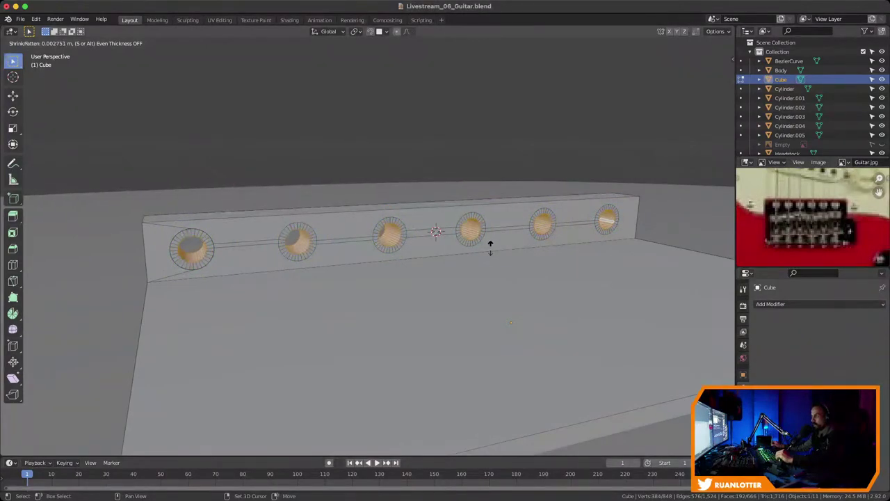
left_click(491, 243)
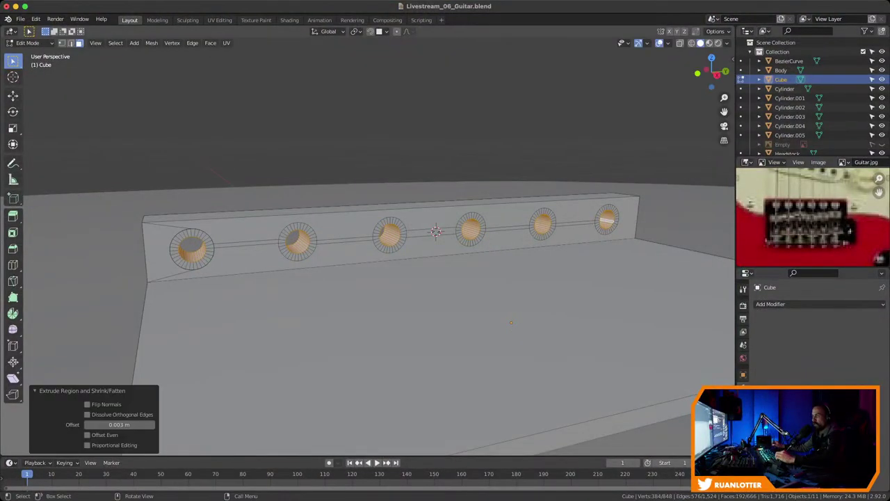
Select the front ring faces around all six holes and extrude them out of the lip by about 0.0125 m
scroll(490, 243, "up", 2)
middle_click_drag(369, 265, 404, 256)
scroll(368, 264, "up", 1)
left_click(277, 235)
left_click(276, 237, "alt")
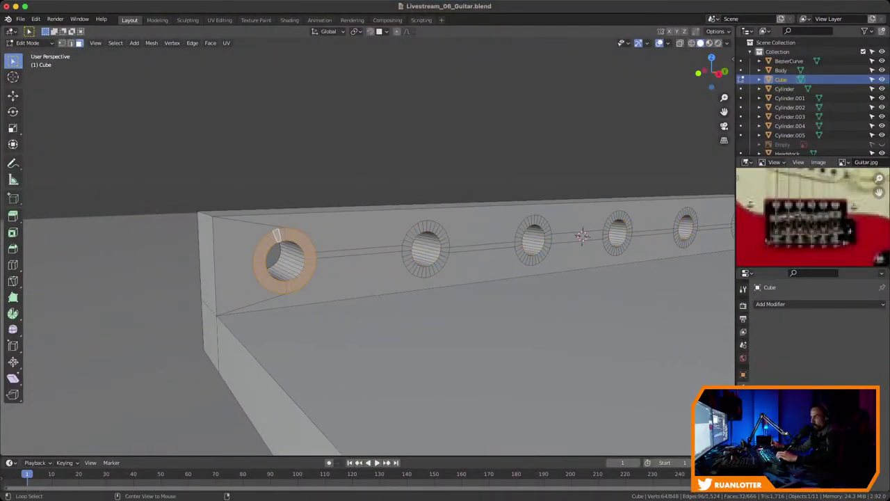
left_click(417, 228, "alt+shift")
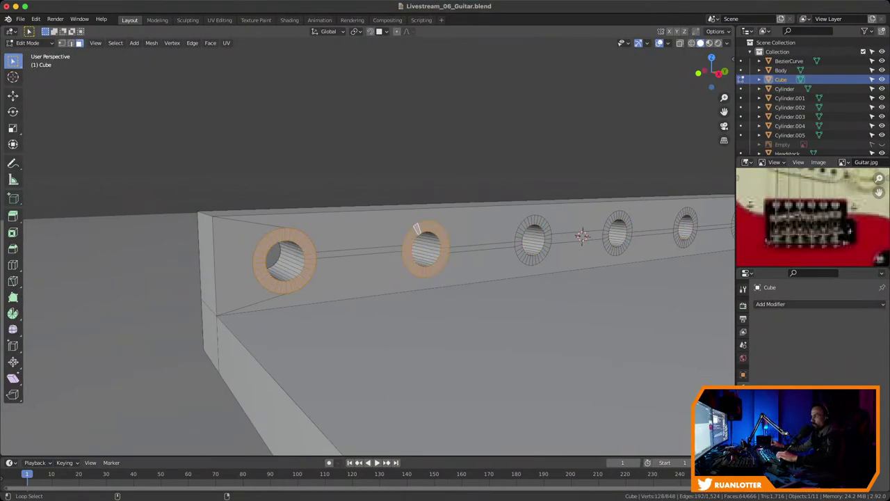
left_click(533, 221, "alt+shift")
left_click(616, 215, "alt+shift")
middle_click_drag(616, 215, 391, 229)
left_click(520, 224, "alt+shift")
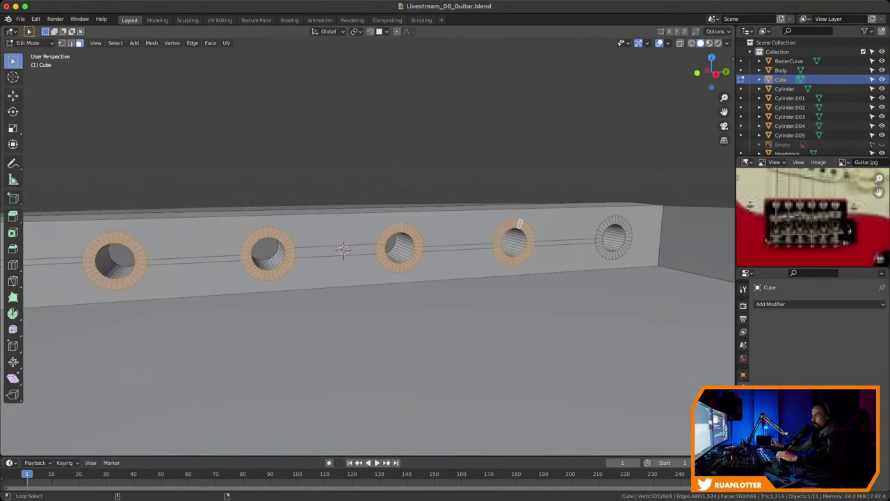
left_click(617, 219, "alt+shift")
middle_click_drag(617, 219, 688, 225)
scroll(433, 212, "down", 2)
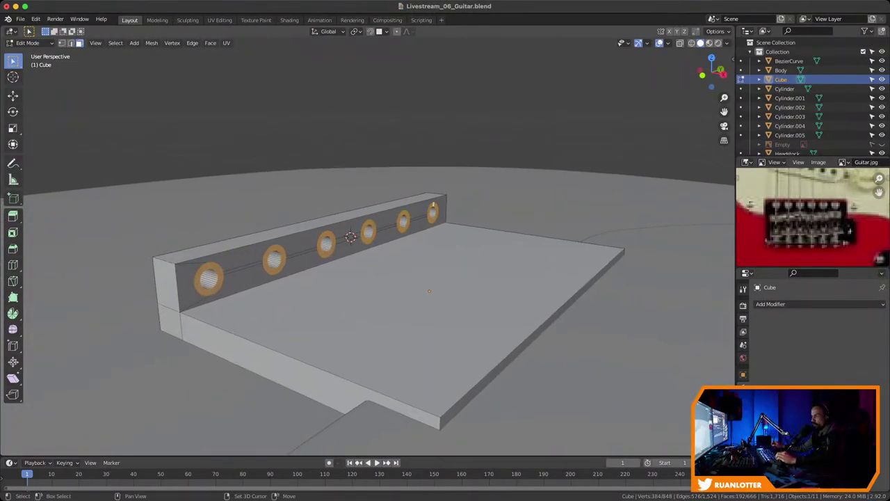
middle_click_drag(433, 205, 389, 201)
key("e")
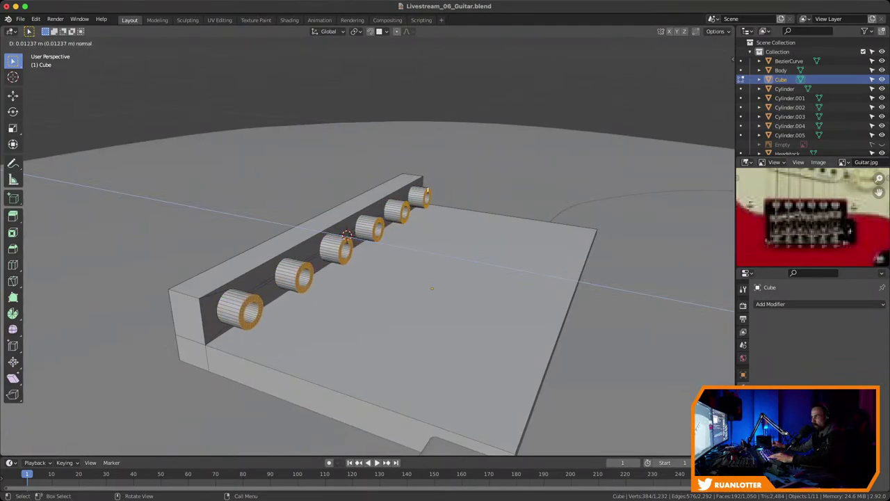
key("Return")
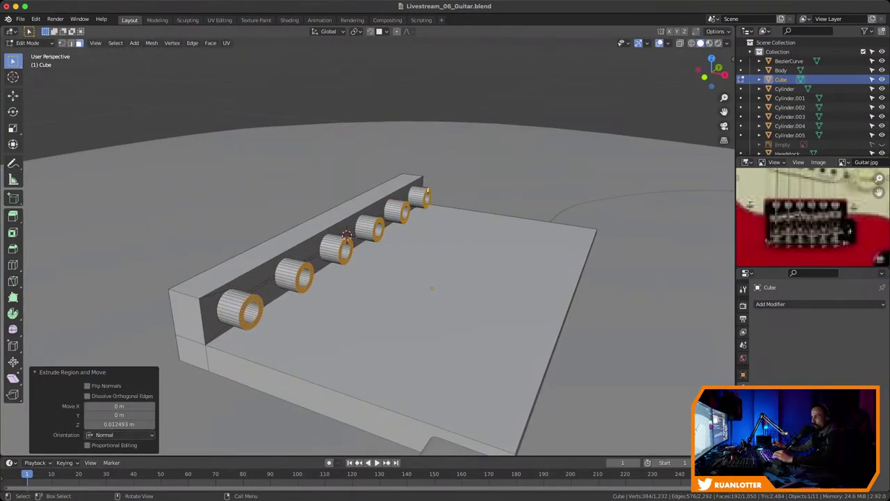
Set the pivot point to Individual Origins and scale the six tube end rings to about 0.689 to taper the tubes
key("s")
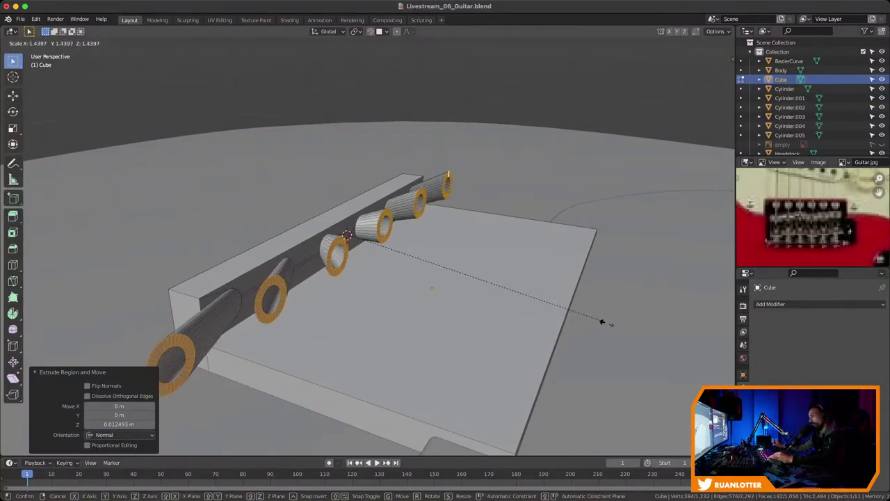
key("Escape")
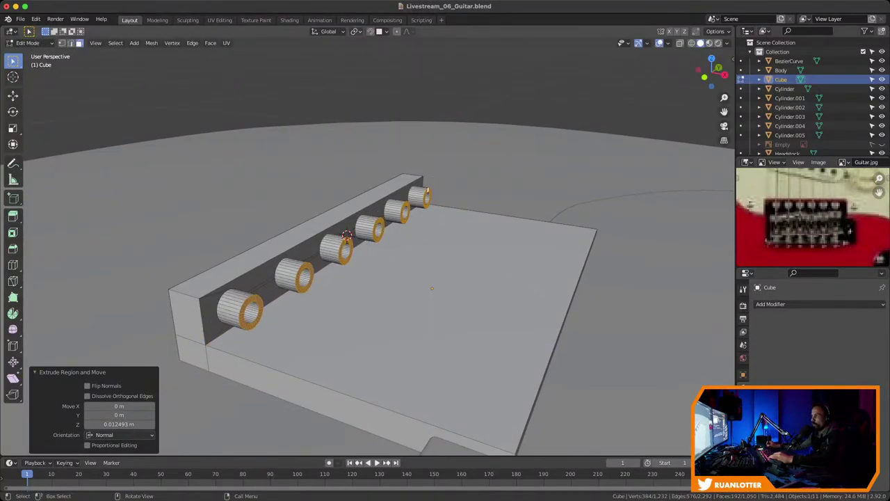
left_click(355, 31)
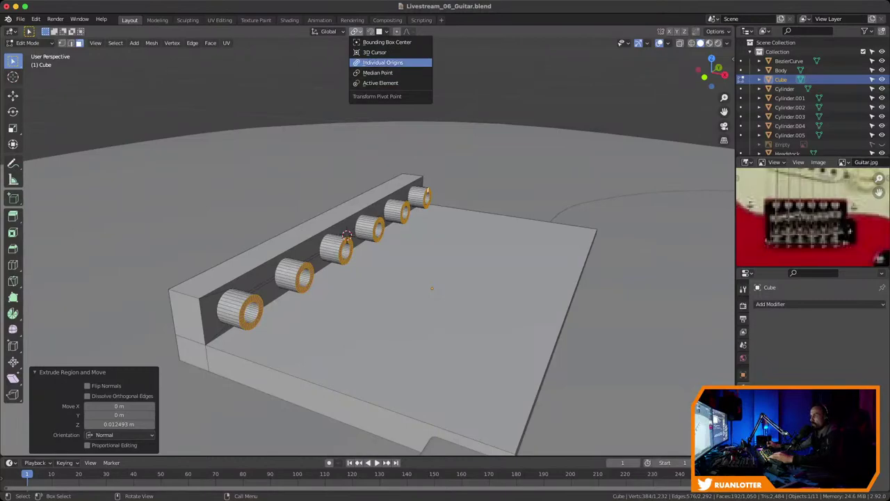
left_click(383, 62)
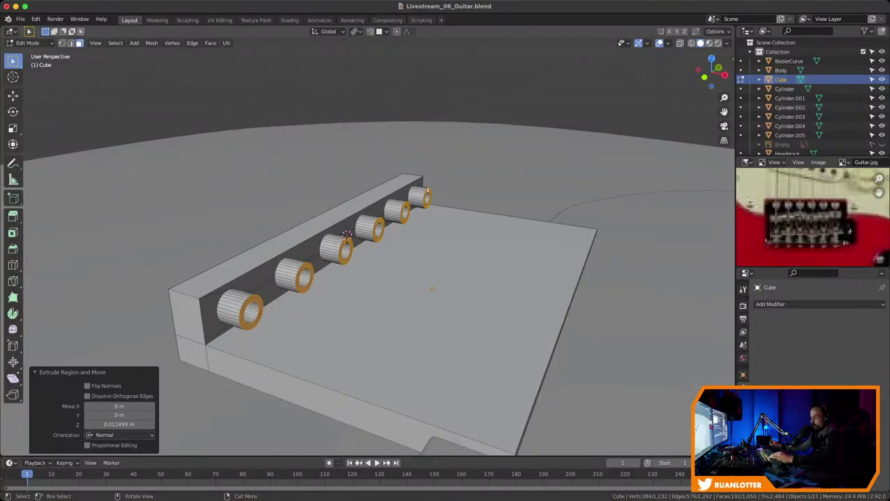
key("s")
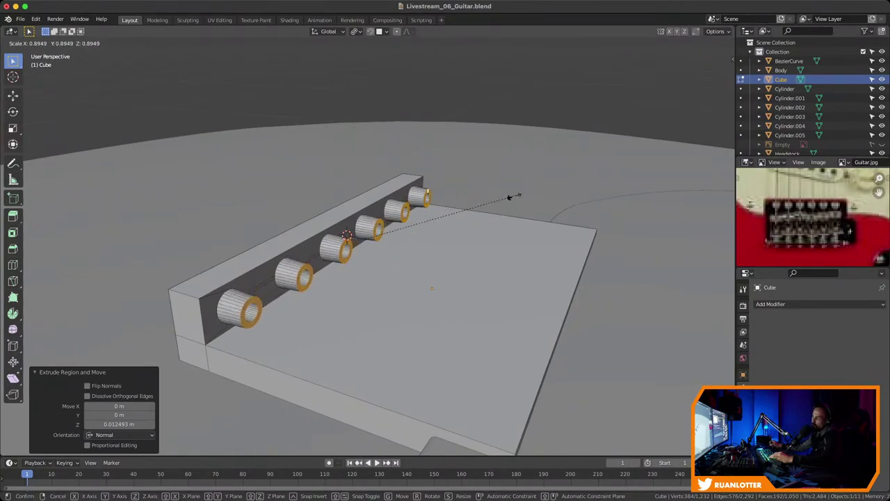
left_click(482, 205)
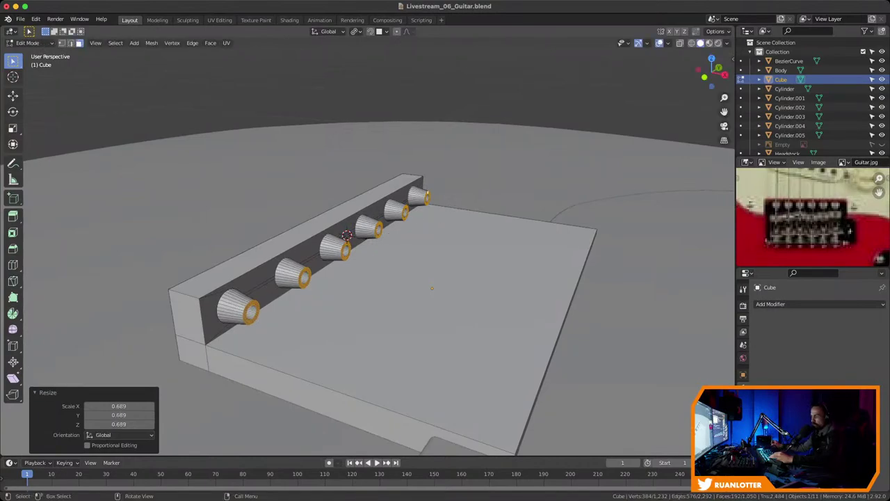
Move the six tapered tube ends about -0.003 m along global X, shortening the tubes toward the lip
key("g")
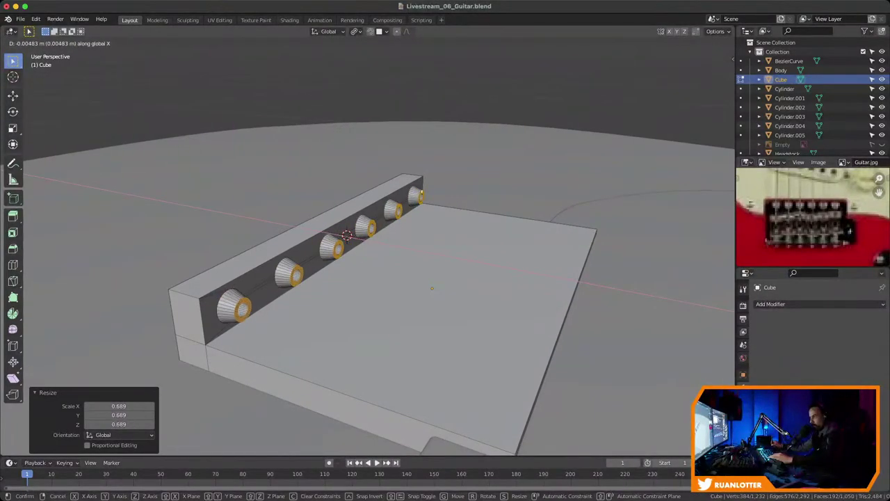
key("x")
key("Return")
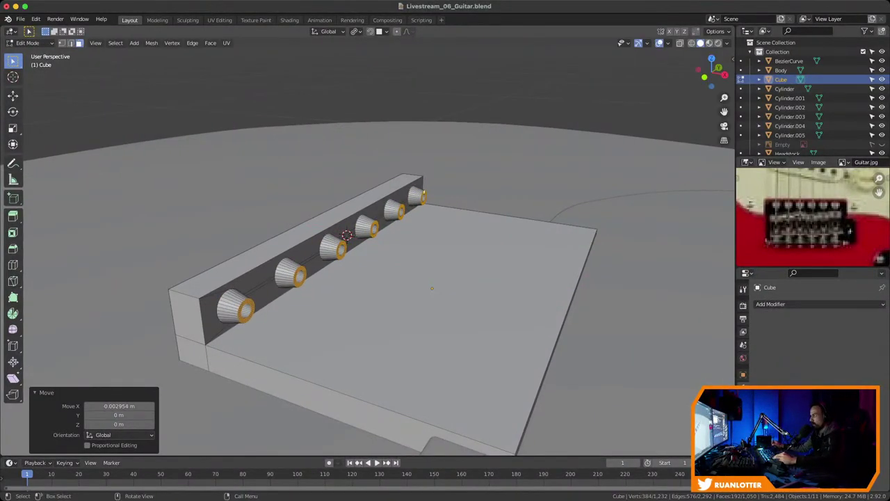
middle_click_drag(423, 192, 504, 236)
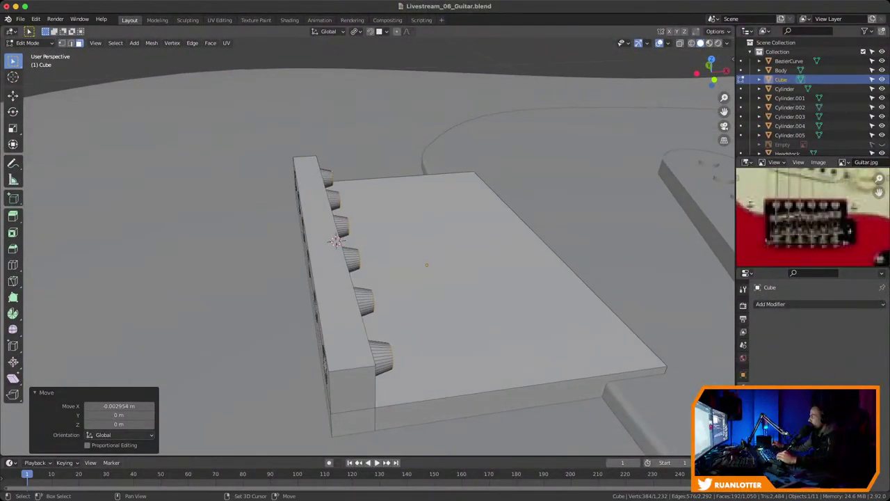
middle_click_drag(411, 270, 420, 249, "shift")
scroll(391, 256, "down", 1)
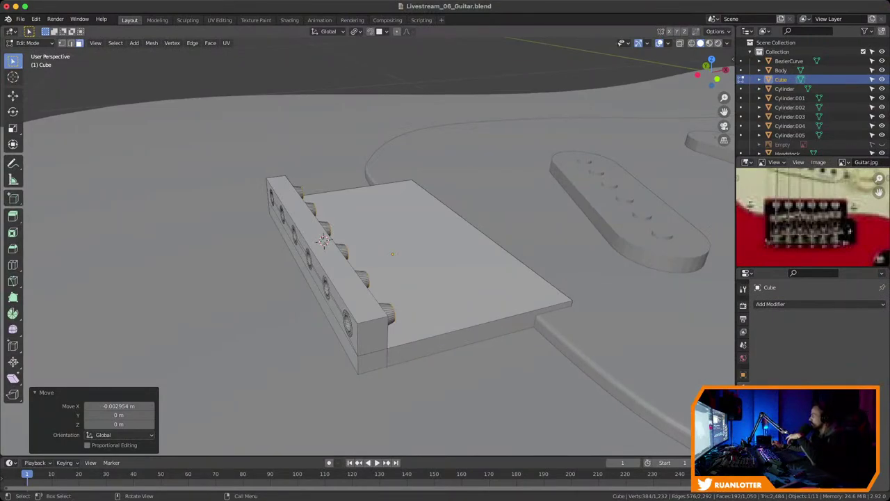
mouse_move(392, 255)
middle_mouse_down()
mouse_move(288, 261)
mouse_move(379, 253)
middle_mouse_up()
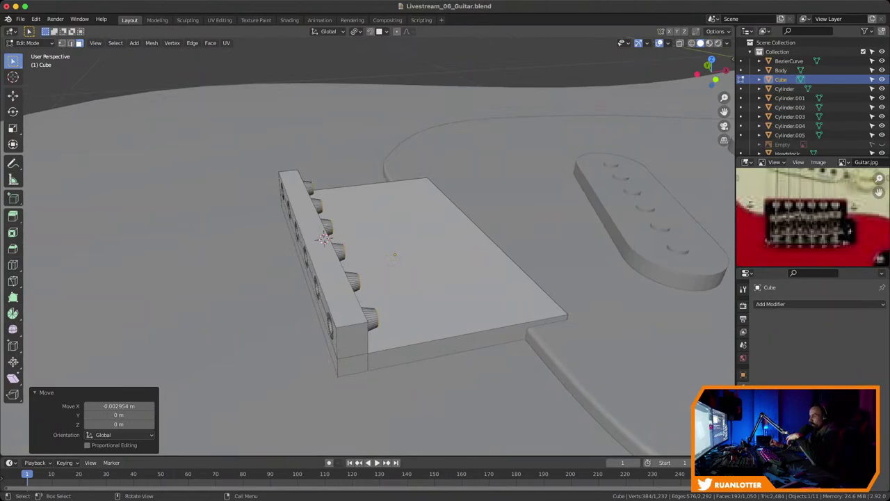
mouse_move(393, 310)
middle_mouse_down()
mouse_move(417, 299)
mouse_move(382, 313)
middle_mouse_up()
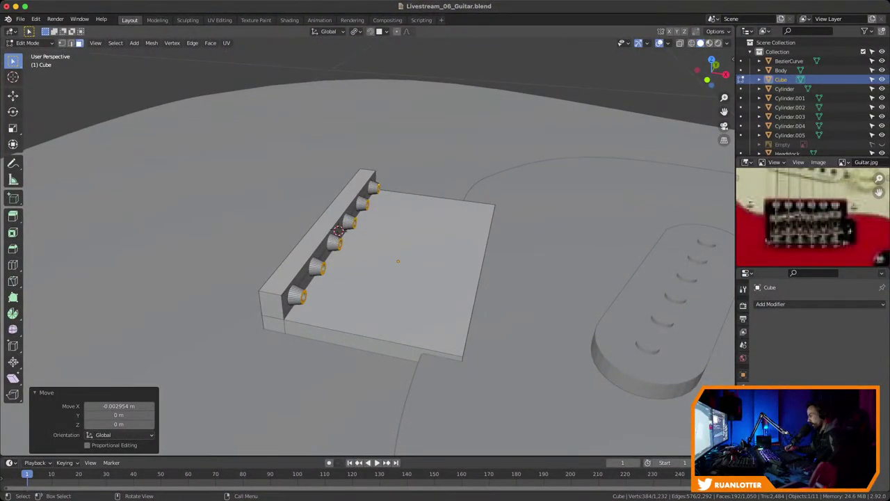
key("ctrl+z")
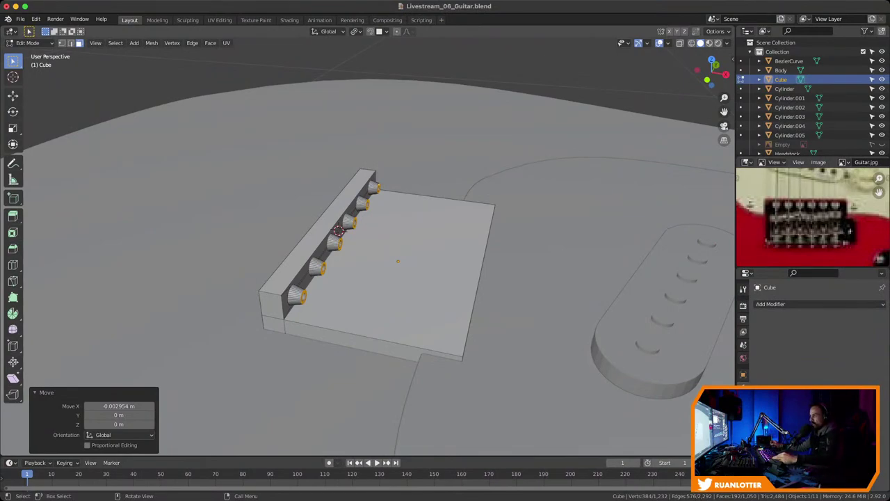
middle_click_drag(398, 261, 365, 334)
middle_click_drag(365, 334, 379, 348)
Return to Object Mode, deselect everything and save the guitar file
key("Tab")
key("alt+a")
scroll(368, 247, "down", 2)
scroll(367, 246, "down", 3)
middle_click_drag(379, 348, 236, 347, "shift")
middle_click_drag(369, 251, 553, 227)
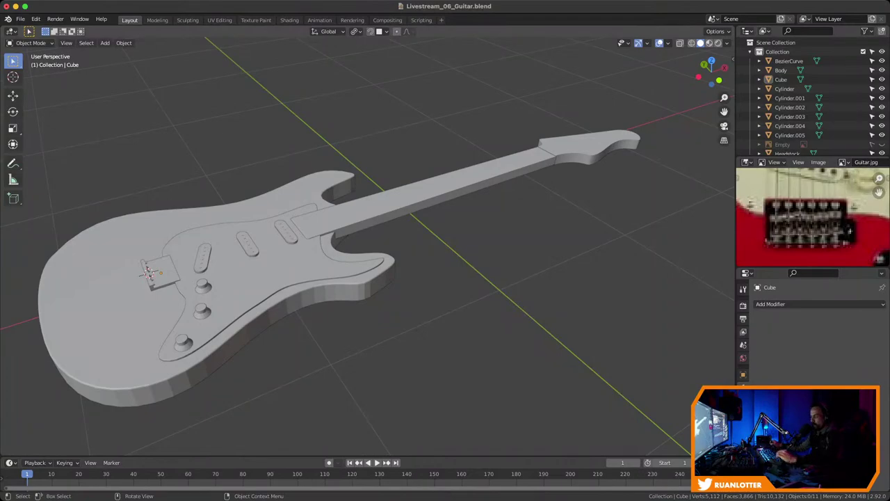
key("ctrl+s")
Examine the pickup selector switch beside the control knobs in the guitar reference photo
scroll(850, 230, "down", 4)
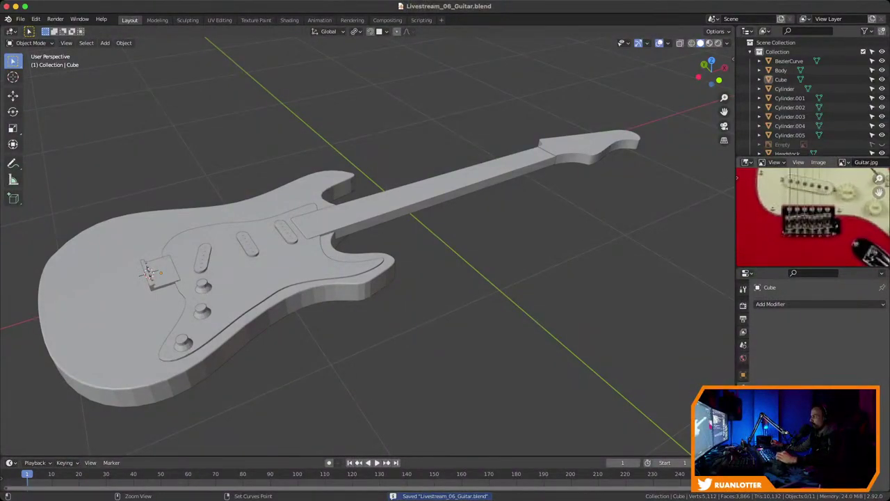
middle_click_drag(812, 217, 823, 220)
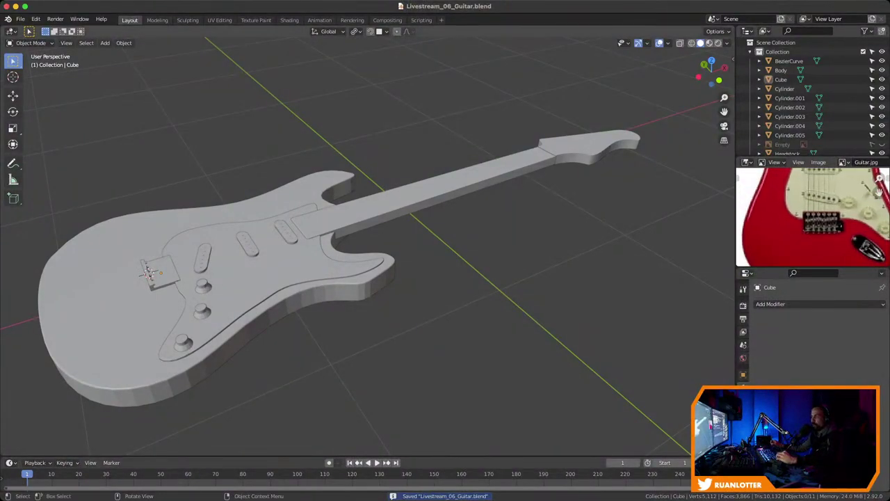
left_click_drag(879, 191, 845, 217)
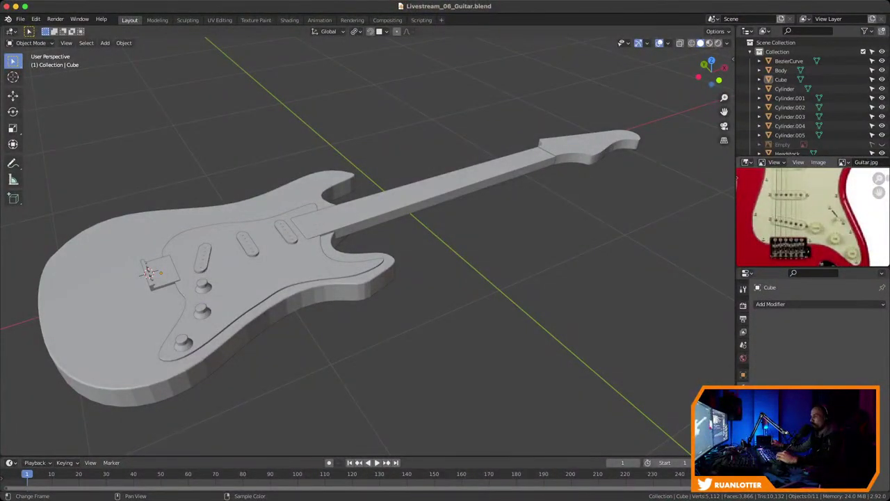
scroll(831, 210, "up", 3)
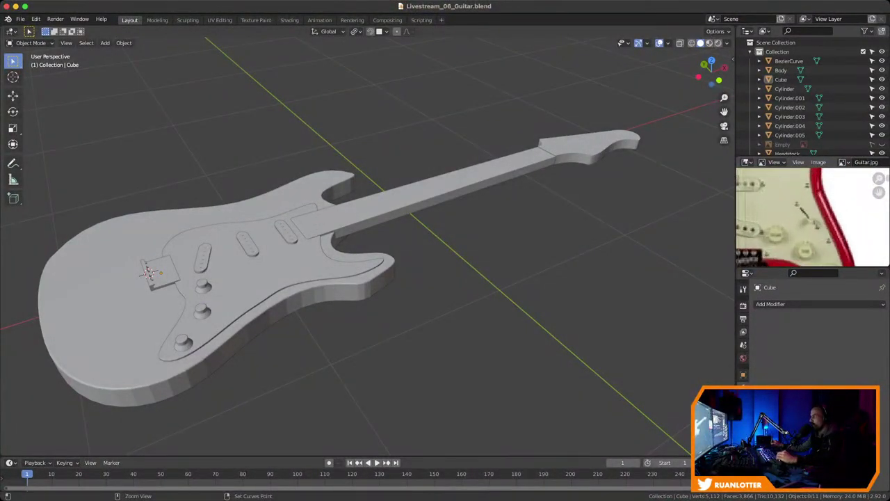
scroll(845, 216, "up", 4)
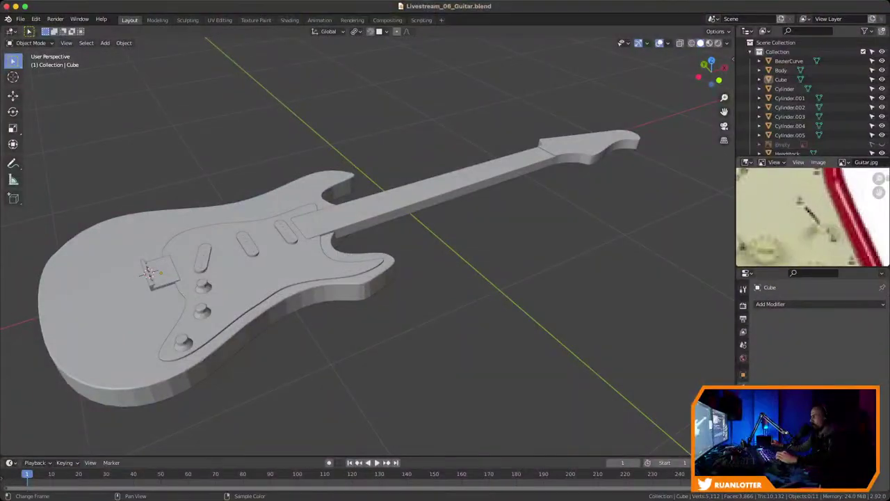
Compare the selector switch slot's angle and position beside the knobs in the reference photo with the modelled pickguard
middle_click_drag(846, 216, 846, 222, "ctrl")
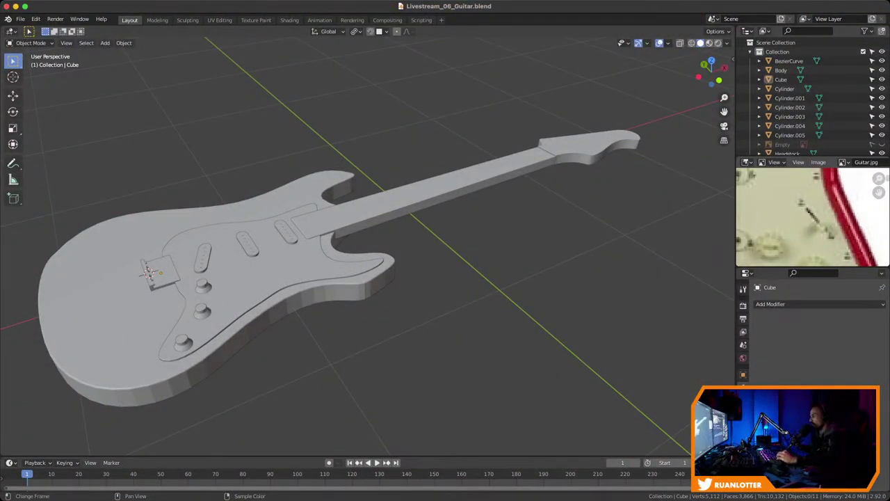
middle_click_drag(832, 217, 840, 242, "ctrl")
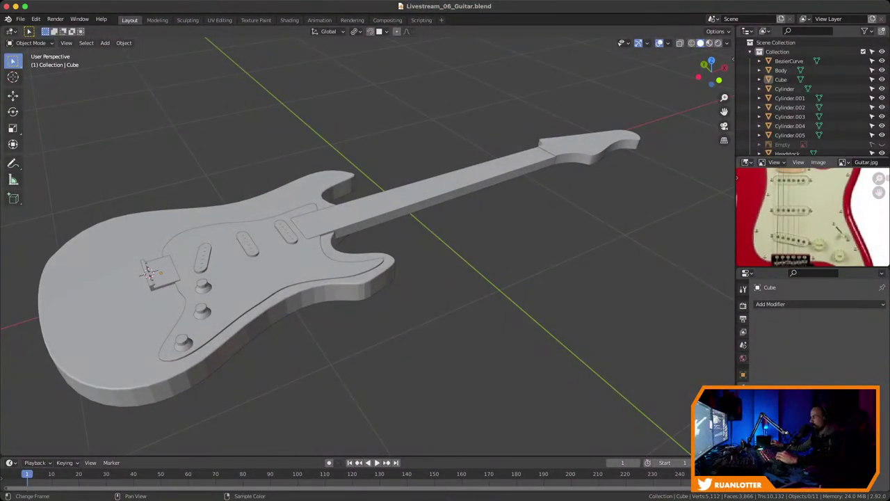
scroll(812, 217, "up", 2)
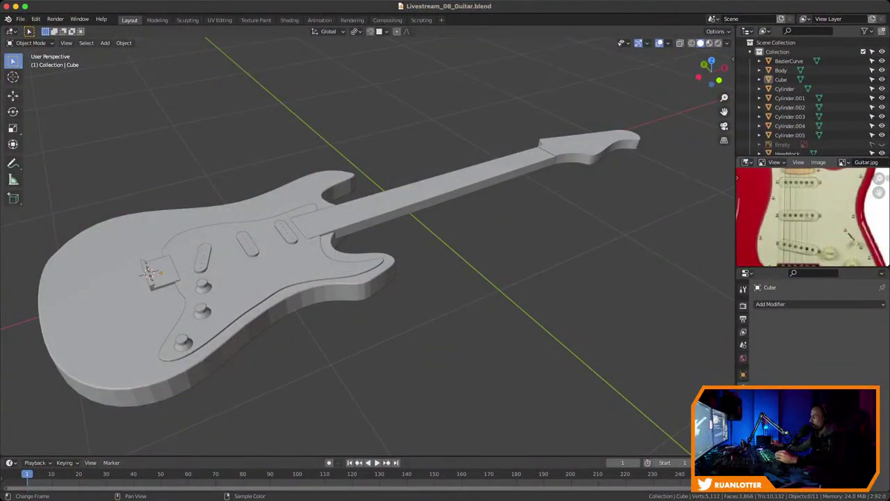
middle_click_drag(835, 230, 807, 198)
scroll(813, 217, "up", 4)
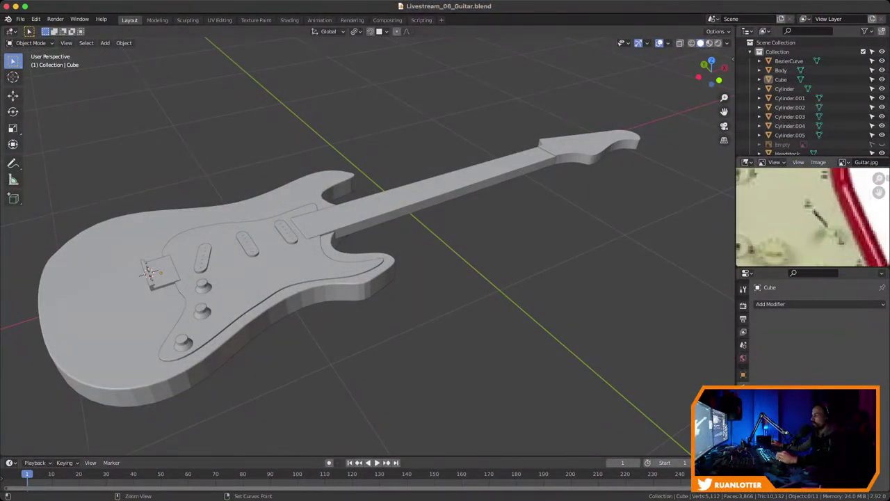
middle_click_drag(417, 264, 443, 250, "shift")
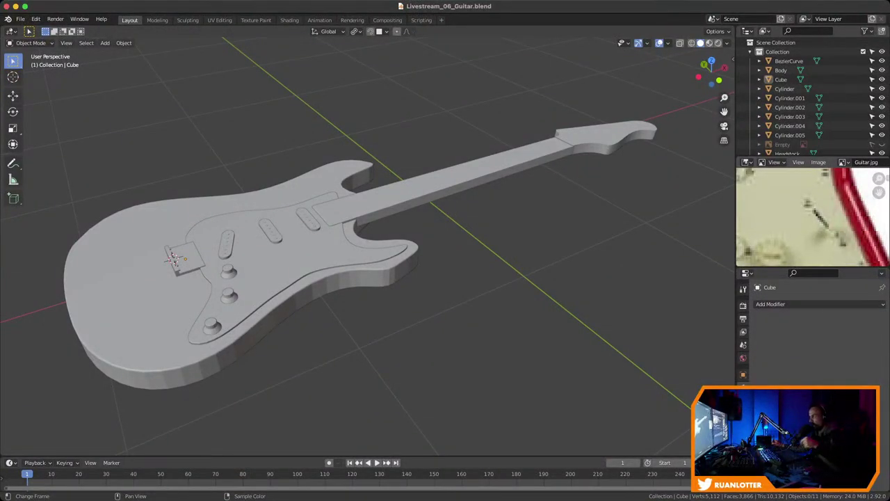
middle_click_drag(219, 289, 299, 241, "shift")
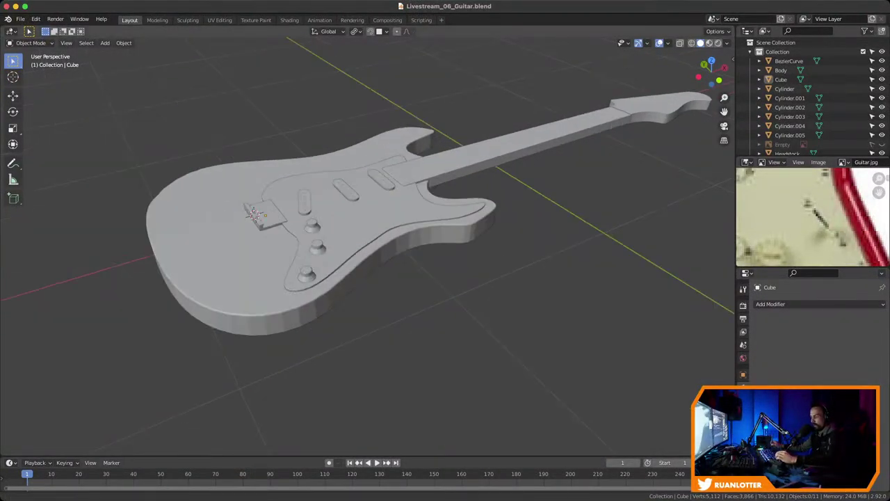
Save the guitar file and inspect the pickguard's mesh in Edit Mode before returning to Object Mode
scroll(299, 241, "up", 4)
key("ctrl+s")
left_click(417, 208)
key("Tab")
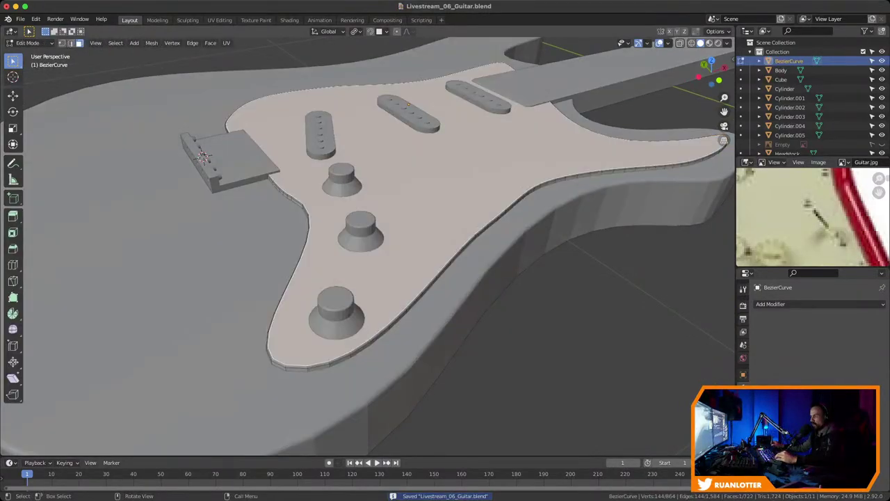
middle_click_drag(417, 243, 432, 224)
key("Tab")
scroll(209, 146, "down", 6)
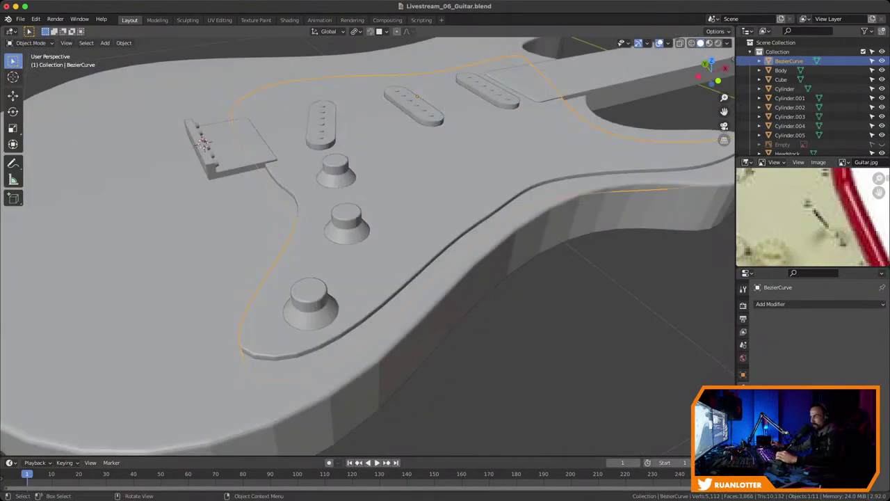
scroll(267, 182, "up", 5)
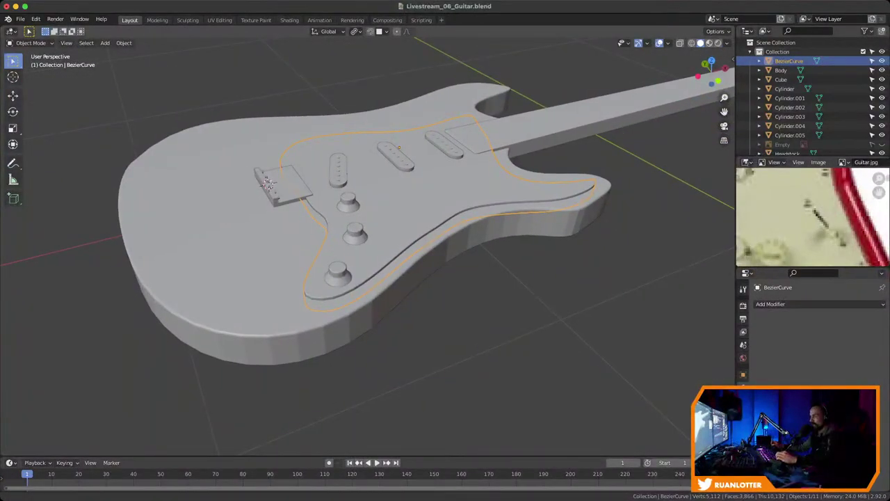
Add a cube and scale it down twice, by about 0.611 and 0.175
key("shift+a")
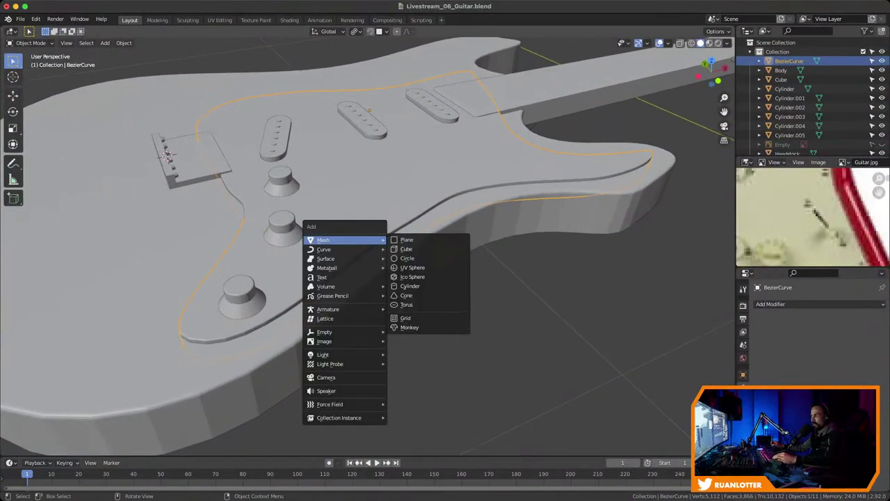
left_click(417, 248)
key("s")
left_click(426, 222)
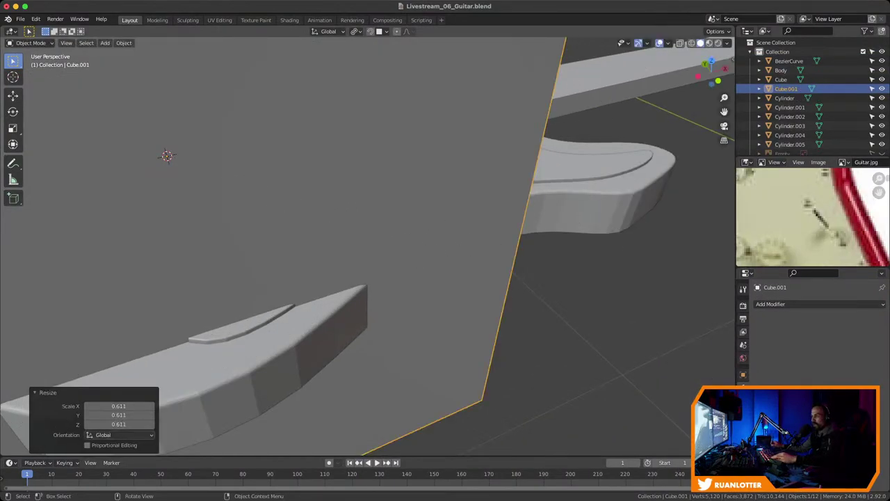
key("s")
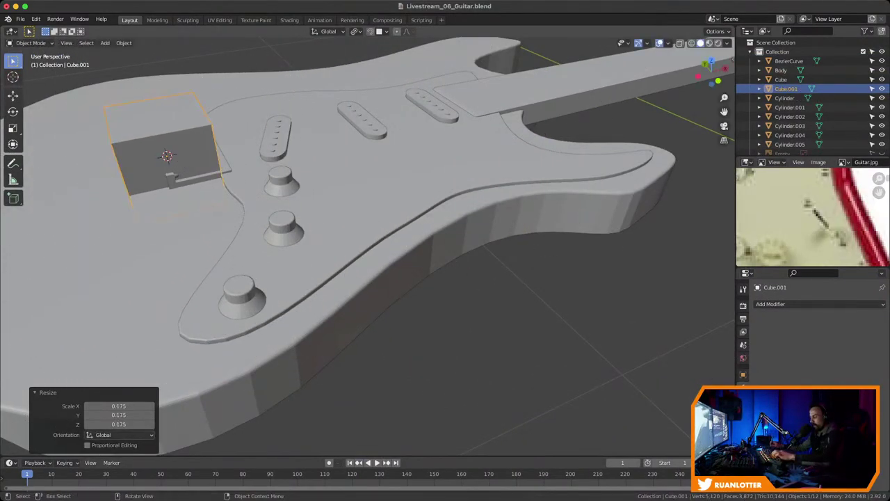
Move the cube about 0.227 m in X and -0.509 m in Y, beside the middle knob, and scale it to about 0.158
key("g")
left_click(390, 293)
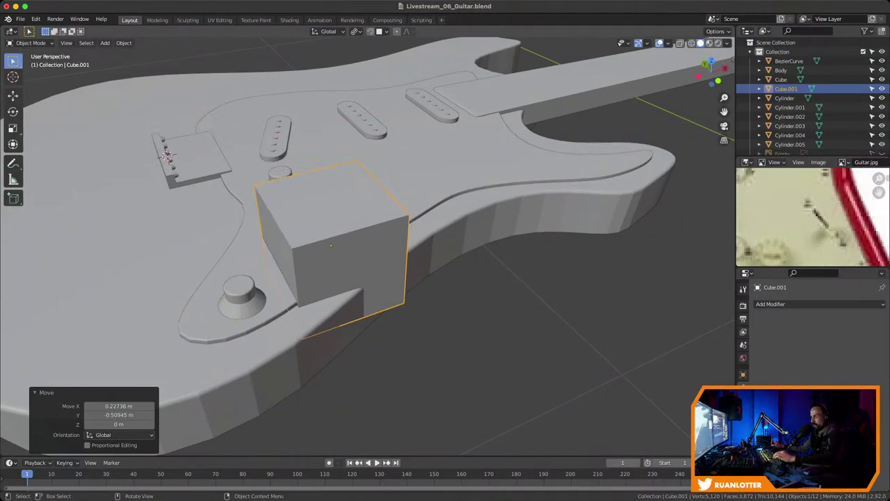
key("s")
left_click(361, 252)
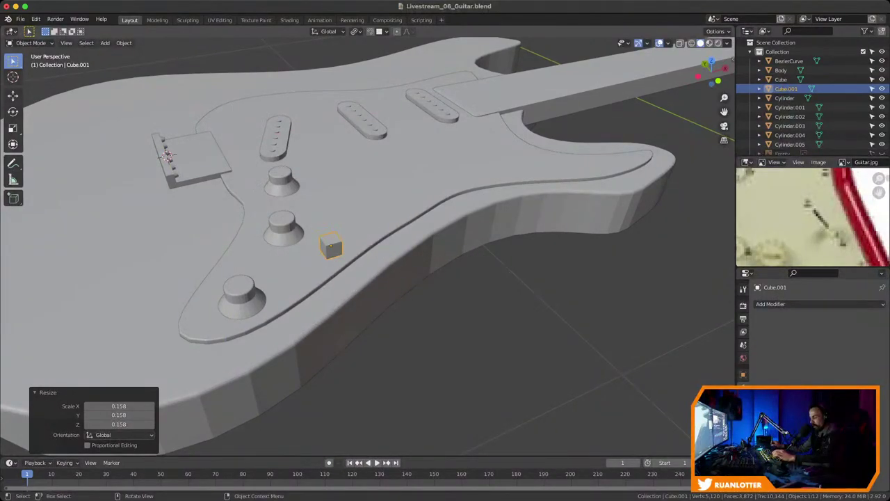
Rotate the small cube about 22.4° around the global Z axis
key("r")
key("z")
left_click(470, 185)
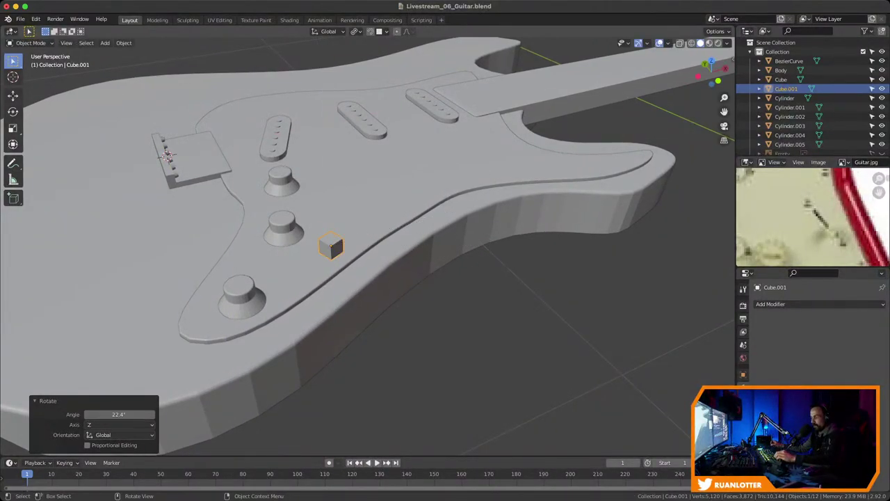
key("s")
key("x")
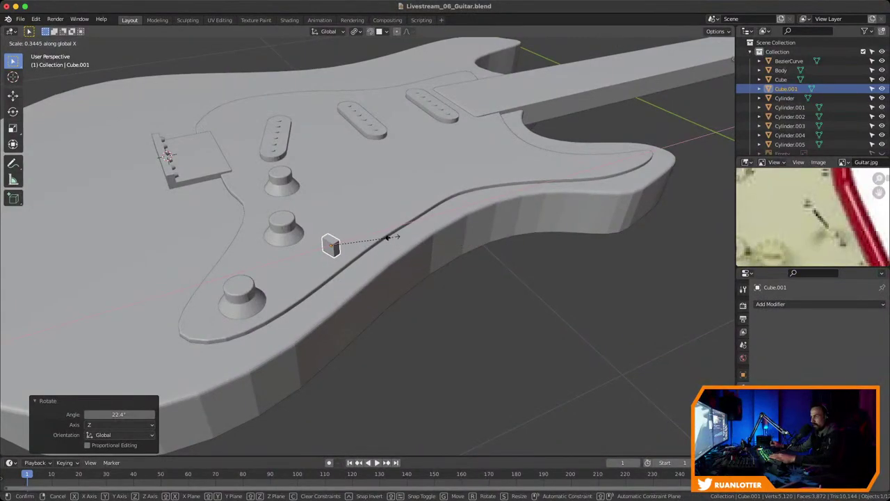
key("Escape")
Set the transform orientation to Local and scale the cube about 3.212 along X and 0.295 along Y into a thin bar
left_click(327, 31)
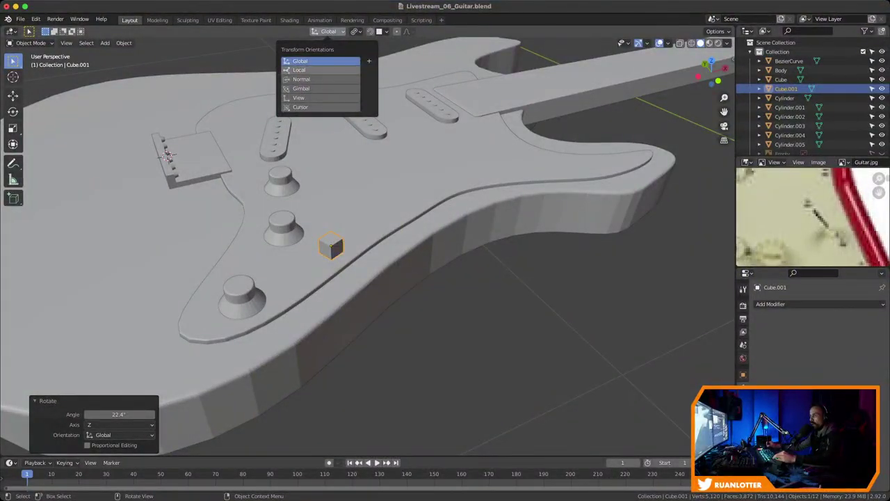
left_click(306, 70)
key("s")
key("x")
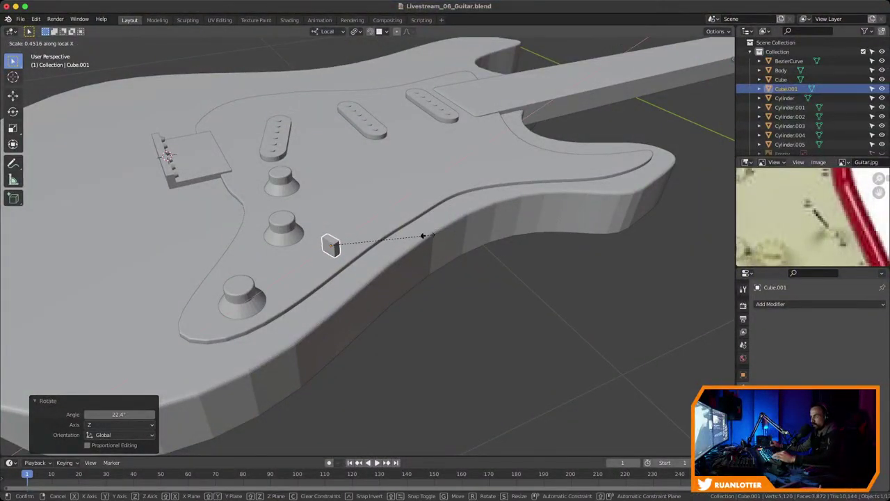
left_click(546, 203)
key("s")
key("x")
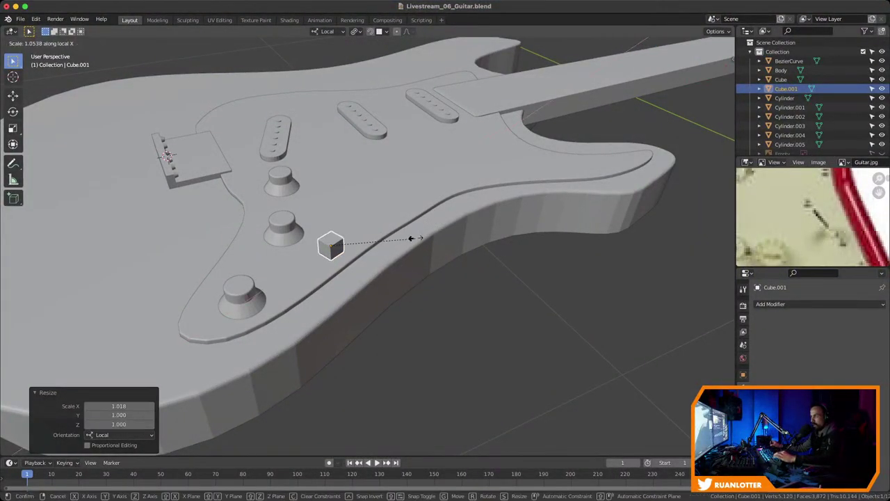
left_click(557, 211)
key("s")
key("y")
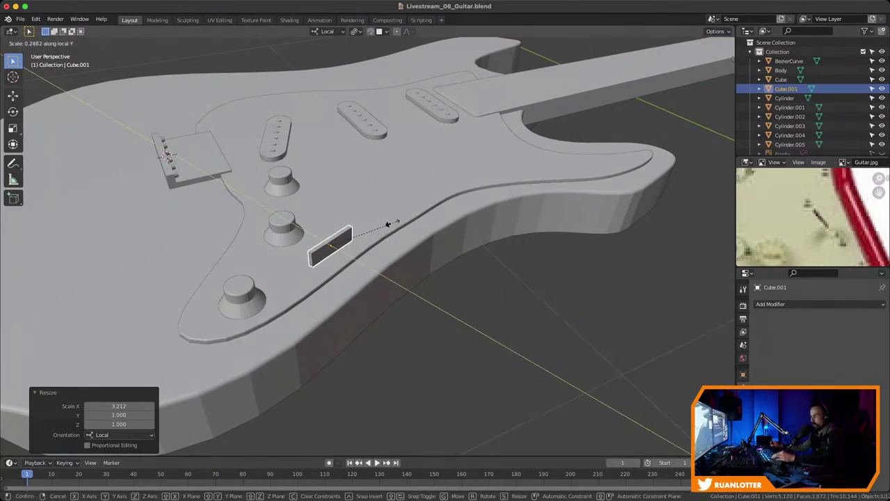
left_click(394, 223)
Rotate the thin switch bar about 2.91° around its local Z axis
middle_click_drag(394, 222, 559, 230)
key("r")
key("z")
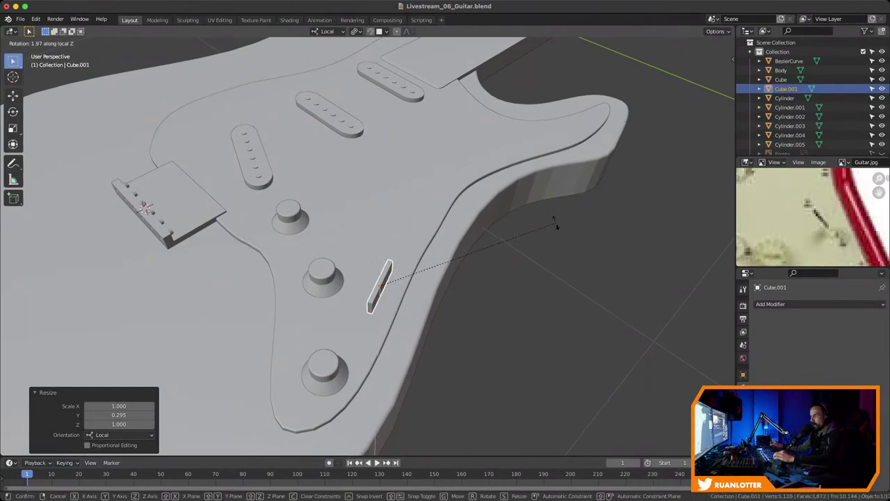
left_click(554, 222)
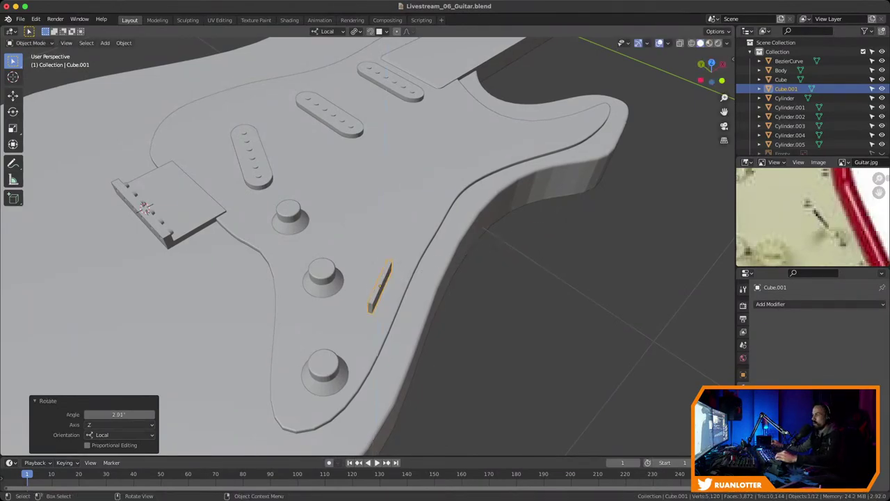
Check the bar against the reference photo, lower it about 0.0205 m along local Z into the pickguard, and save
scroll(812, 217, "down", 3)
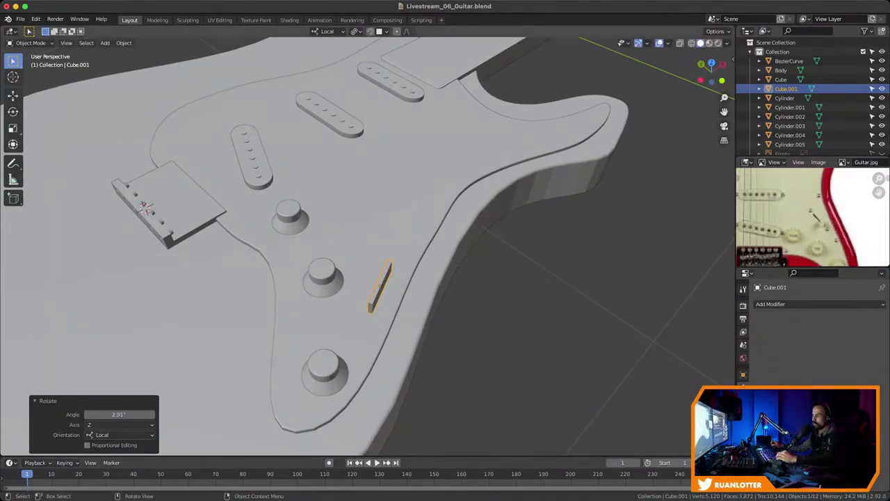
mouse_move(487, 230)
middle_mouse_down()
mouse_move(397, 278)
mouse_move(492, 224)
middle_mouse_up()
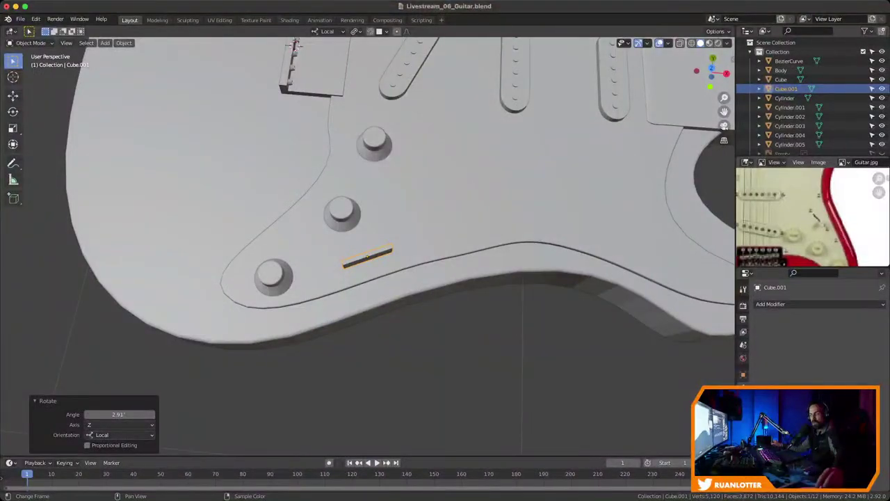
middle_click_drag(445, 278, 455, 191)
scroll(379, 167, "up", 4)
middle_click_drag(401, 174, 387, 228, "shift")
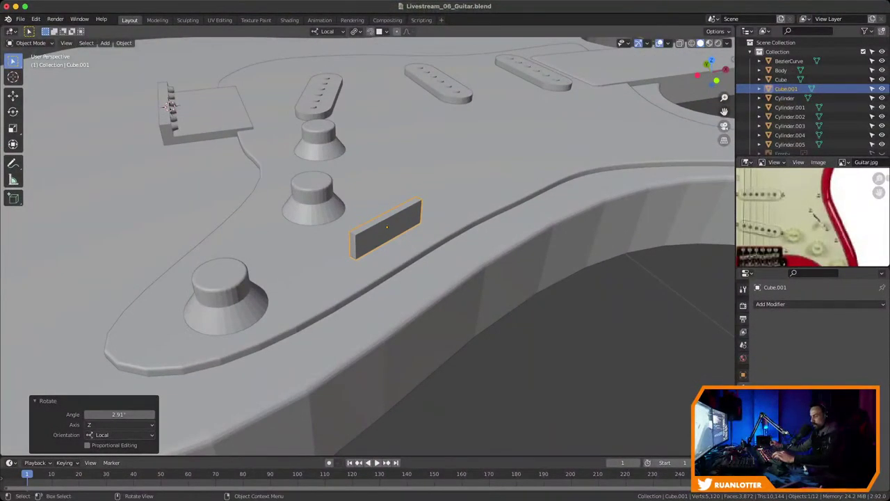
key("g")
key("z")
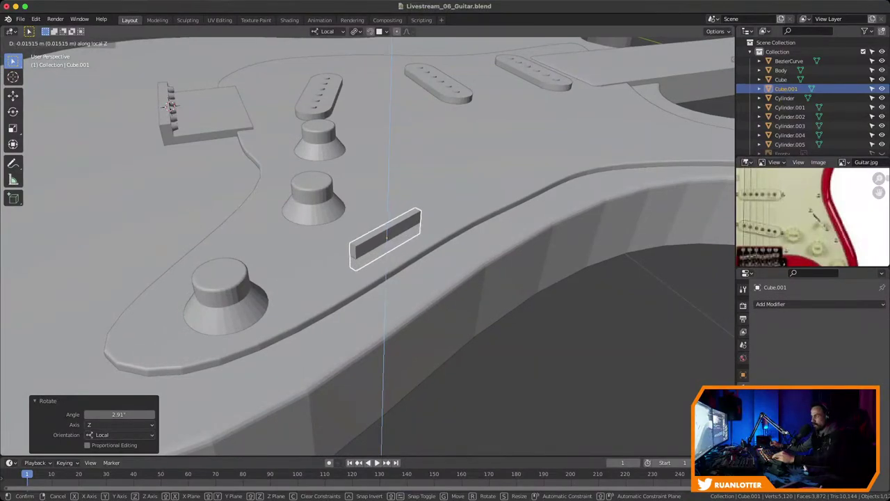
key("Return")
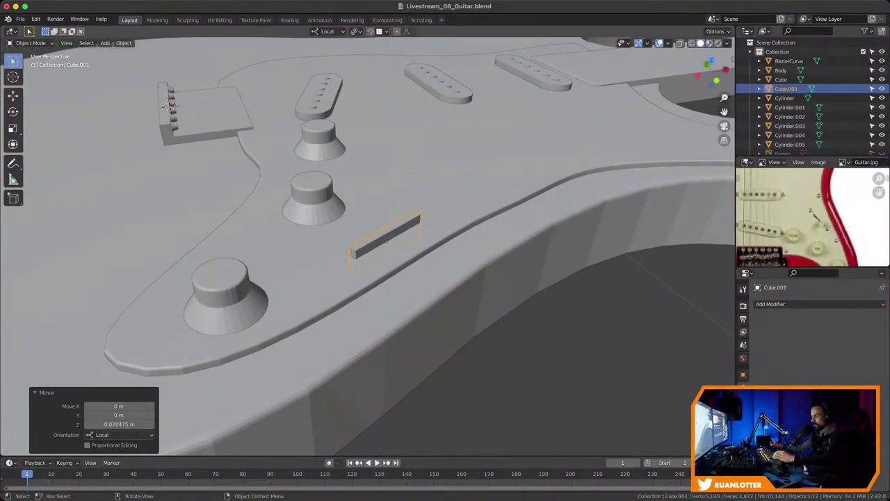
key("ctrl+s")
Select the pickguard object and save the guitar file
left_click(789, 61)
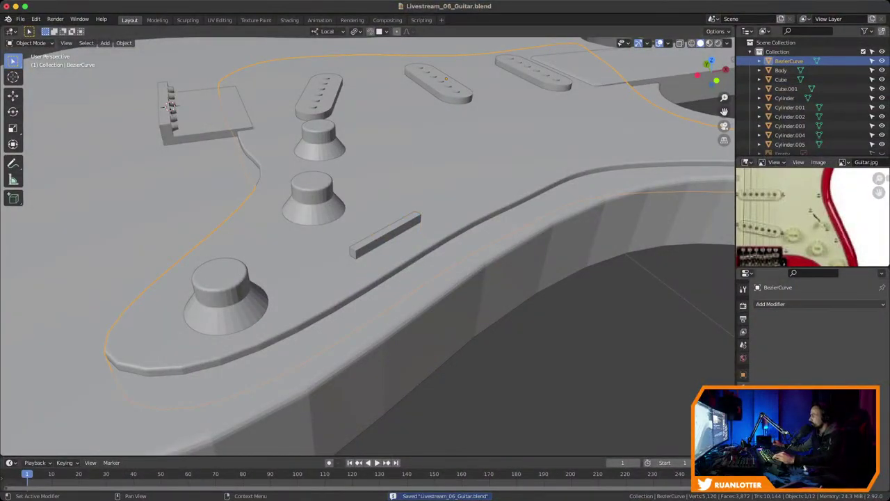
scroll(170, 104, "down", 3)
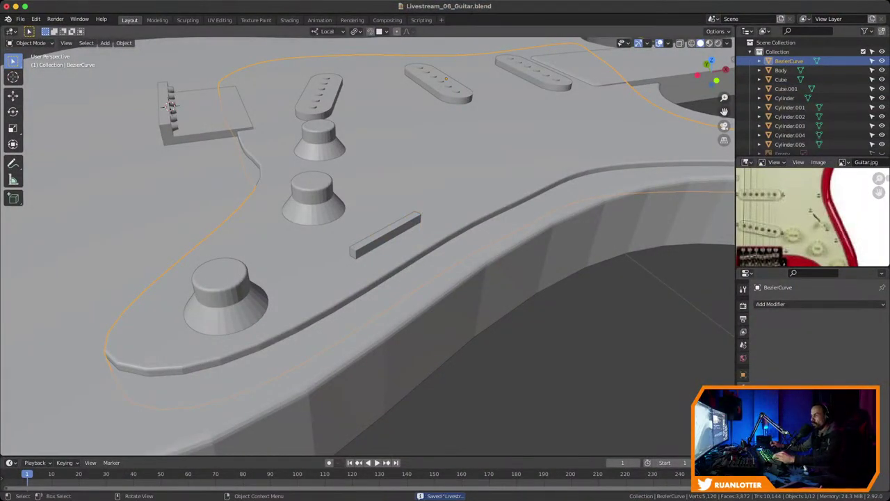
scroll(235, 151, "down", 3)
middle_click_drag(235, 152, 190, 178, "shift")
key("super+s")
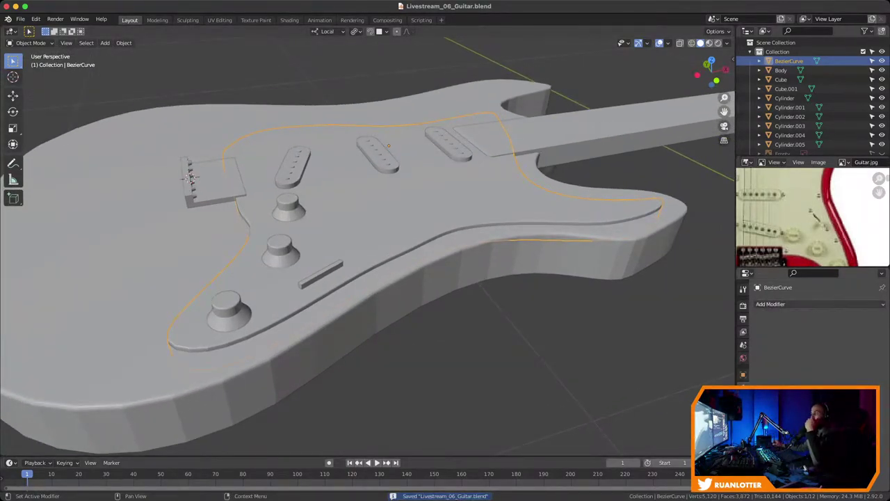
left_click(819, 304)
left_click(703, 274)
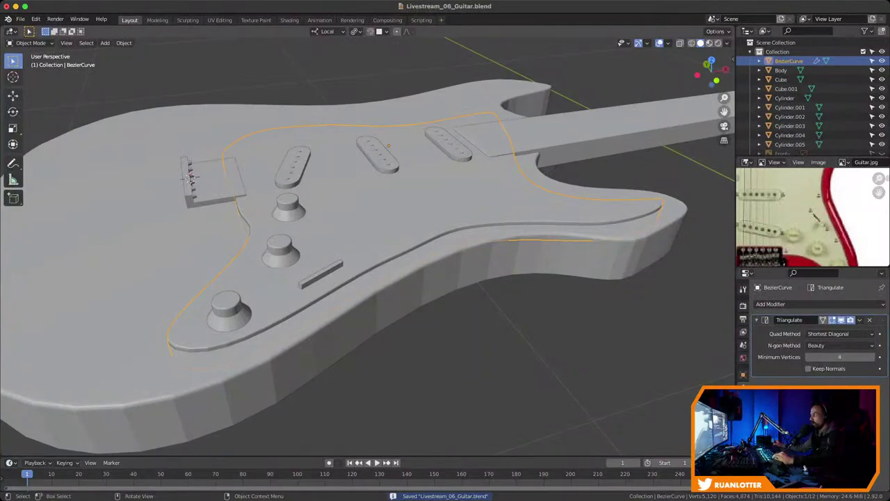
left_click(869, 319)
Add a Boolean modifier in Difference mode to the pickguard, with the thin switch bar as the cutting object
left_click(820, 304)
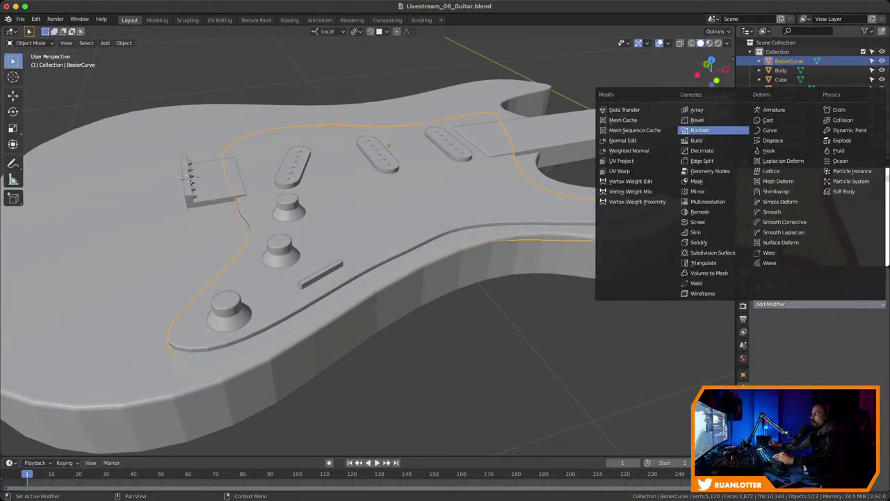
left_click(703, 130)
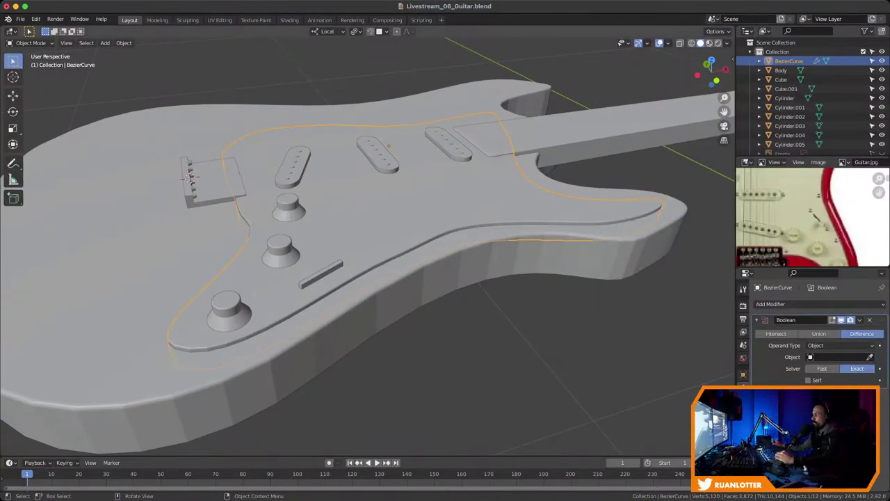
left_click(869, 356)
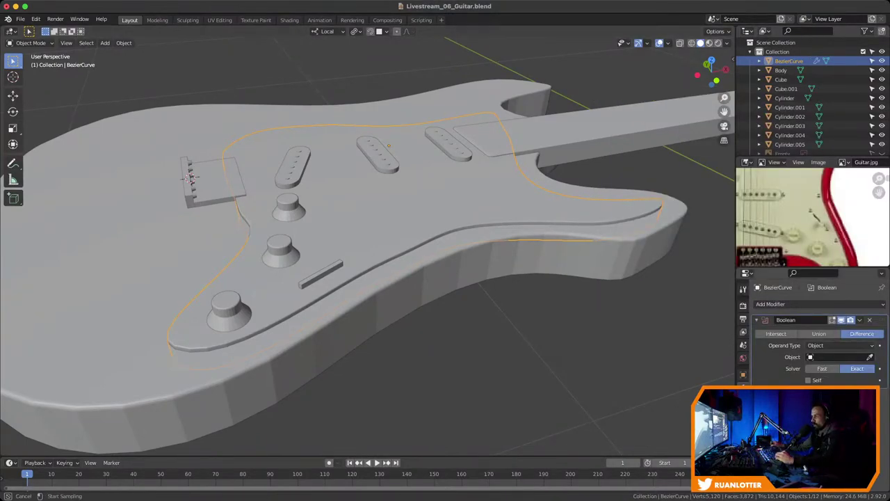
left_click(325, 263)
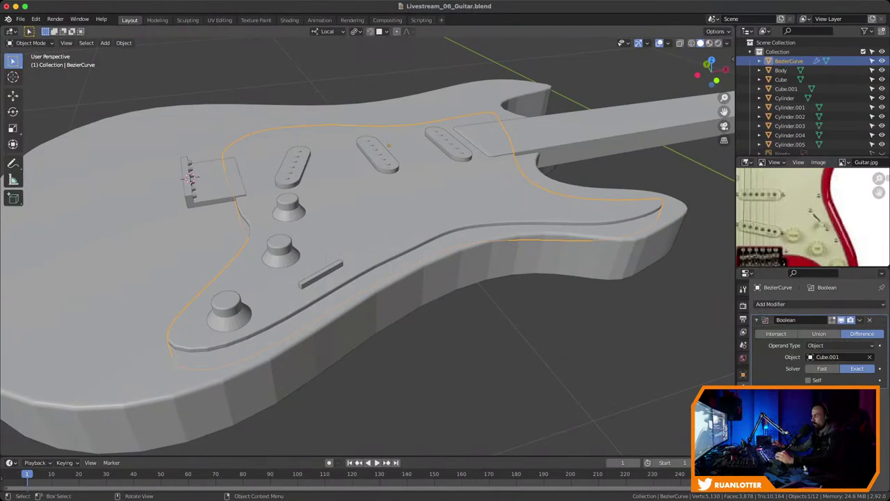
Inspect the slot cut in wireframe and solid shading, and apply the pickguard's Boolean modifier
middle_click_drag(325, 263, 340, 264)
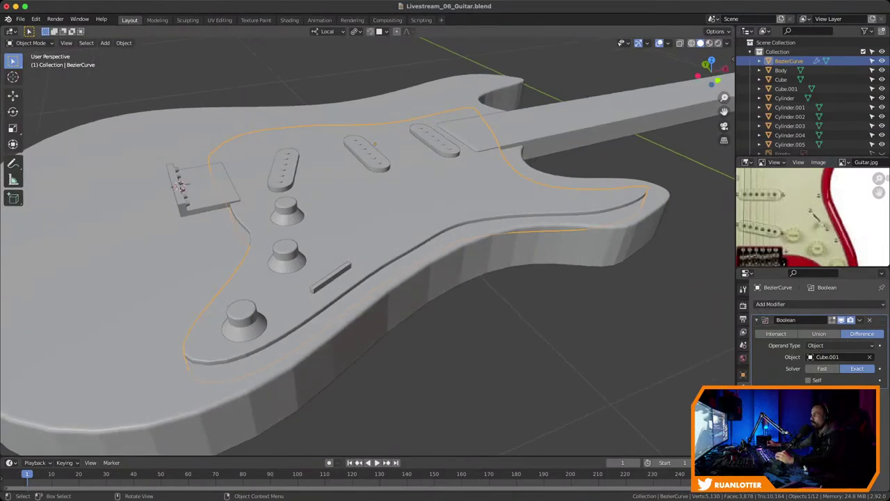
key("shift+z")
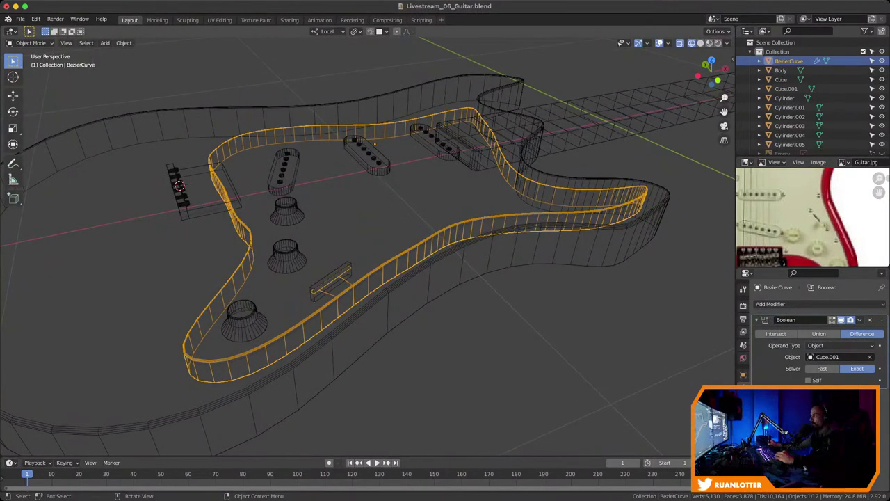
key("shift+z")
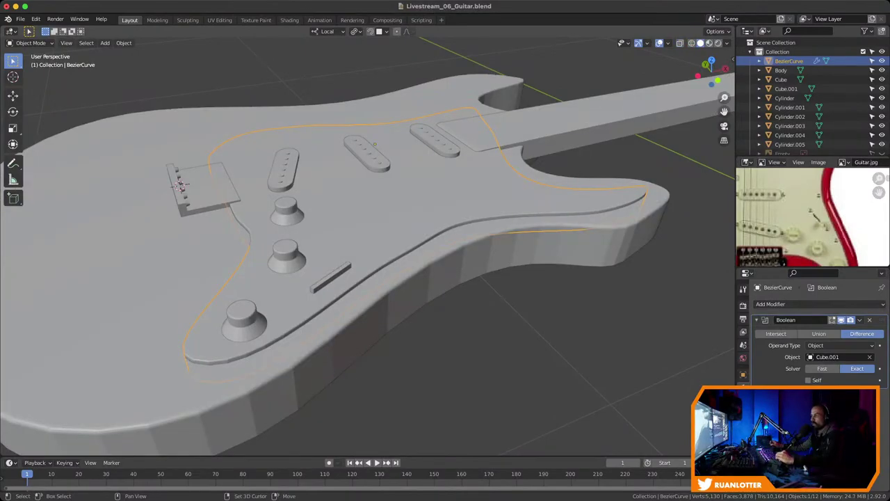
middle_click_drag(374, 144, 382, 230)
left_click(381, 249)
left_click(789, 61)
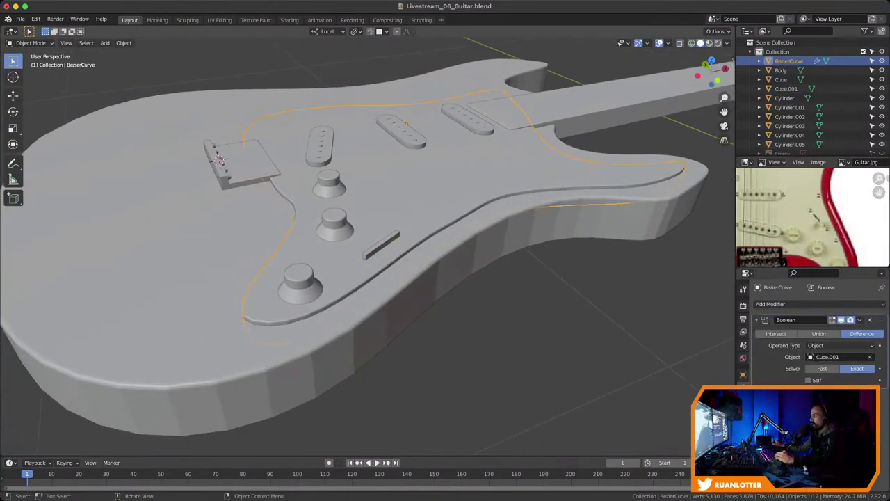
left_click(860, 320)
left_click(817, 331)
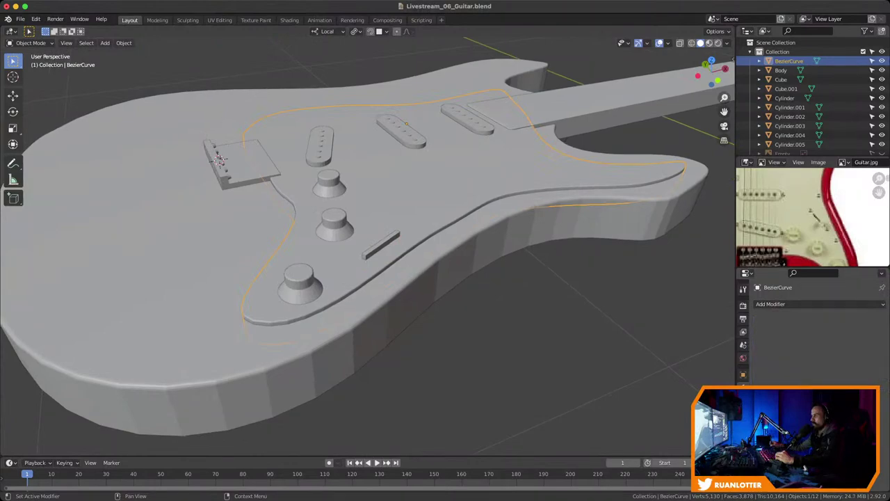
Move the thin cutter bar out of the pickguard slot, delete it, and select the pickguard
left_click(381, 245)
key("g")
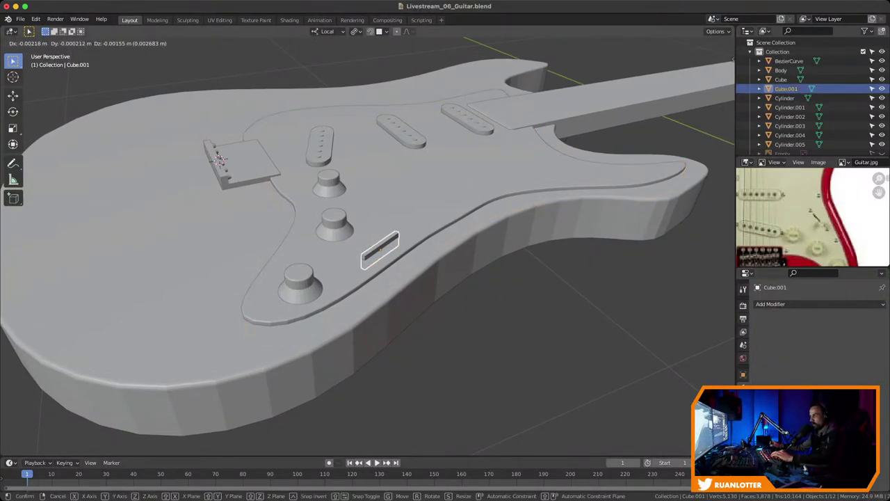
left_click(399, 200)
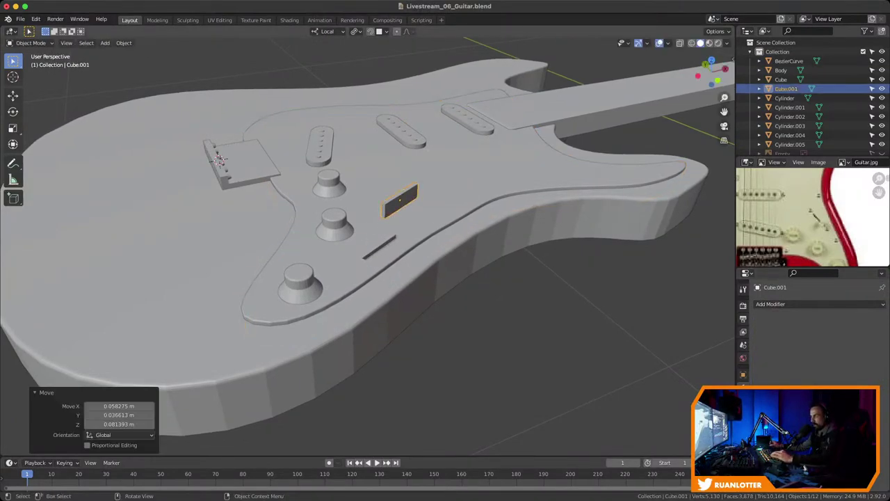
key("x")
left_click(473, 193)
left_click(474, 193)
Examine the slot's inner faces and edges in the pickguard mesh and compare the slot with the reference photo
middle_click_drag(473, 193, 459, 247)
middle_click_drag(459, 247, 446, 166, "shift")
middle_click_drag(446, 209, 473, 181)
middle_click_drag(473, 230, 466, 174, "ctrl")
key("Tab")
left_click(427, 189)
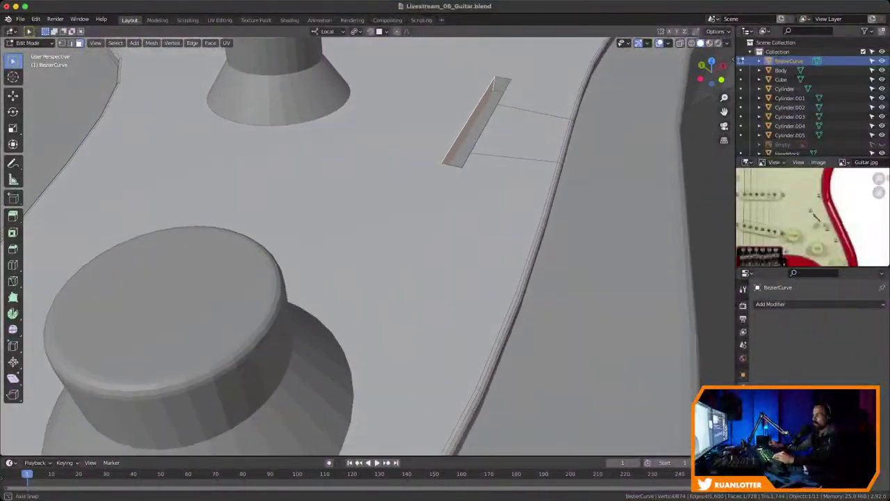
middle_click_drag(431, 230, 438, 228)
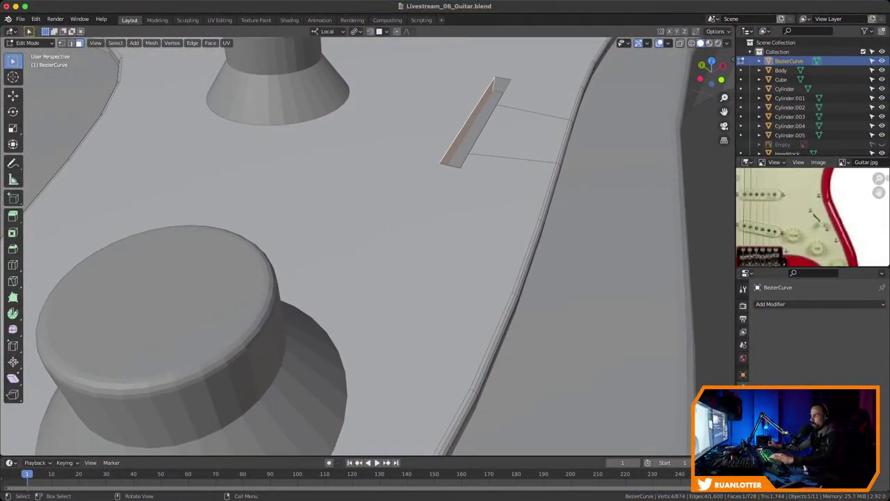
key("2")
key("alt+a")
left_click(484, 129)
middle_click_drag(484, 130, 537, 112)
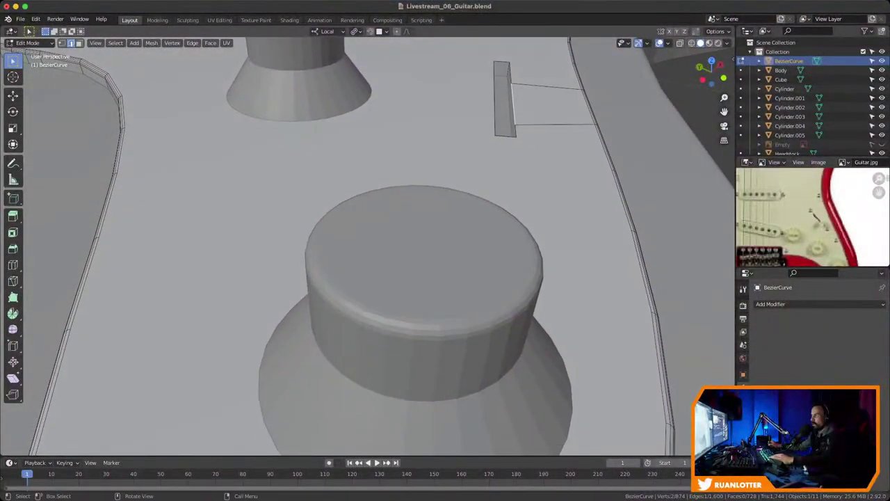
middle_click_drag(445, 229, 333, 226)
key("Tab")
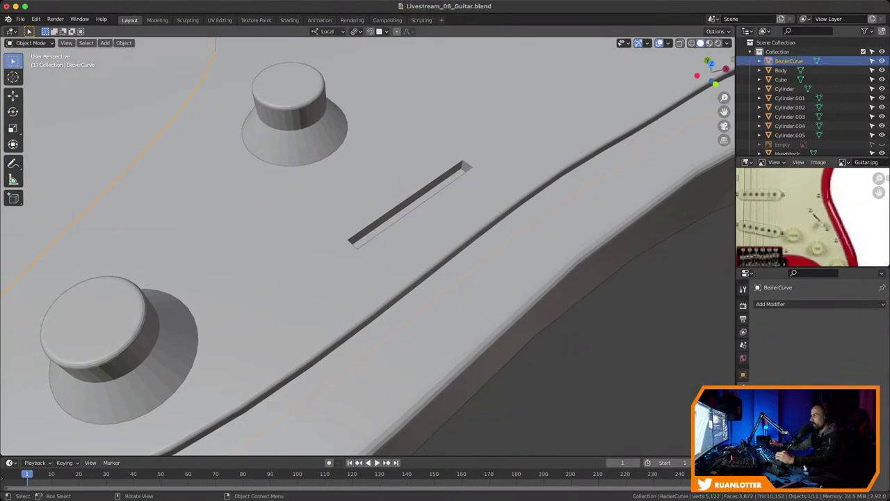
middle_click_drag(816, 218, 801, 178, "ctrl")
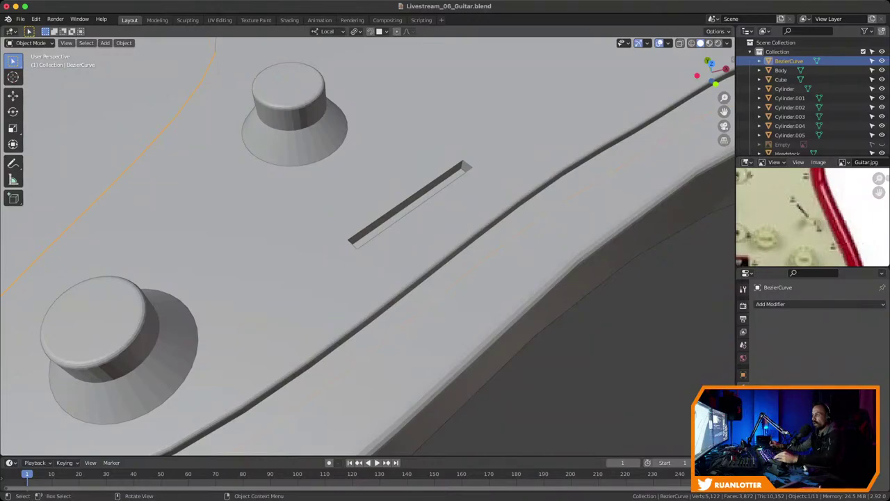
Place the 3D cursor at the slot end nearest the outermost knob
key("Tab")
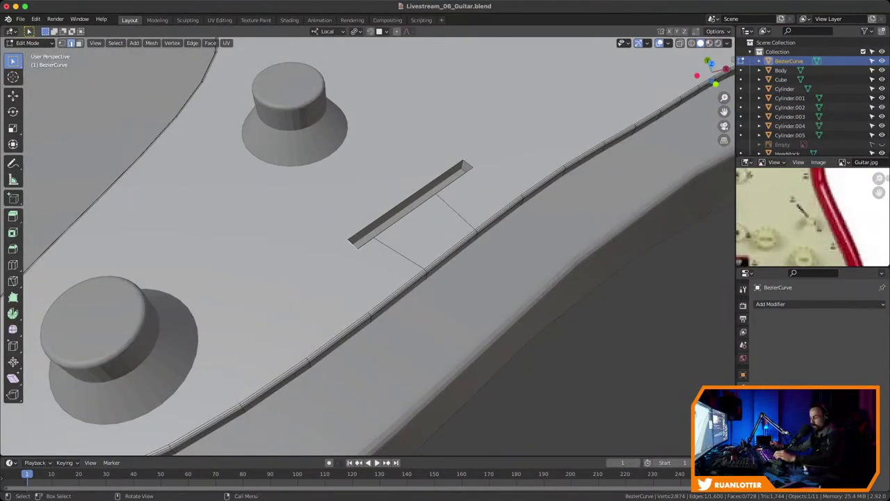
key("shift+s")
left_click(355, 252)
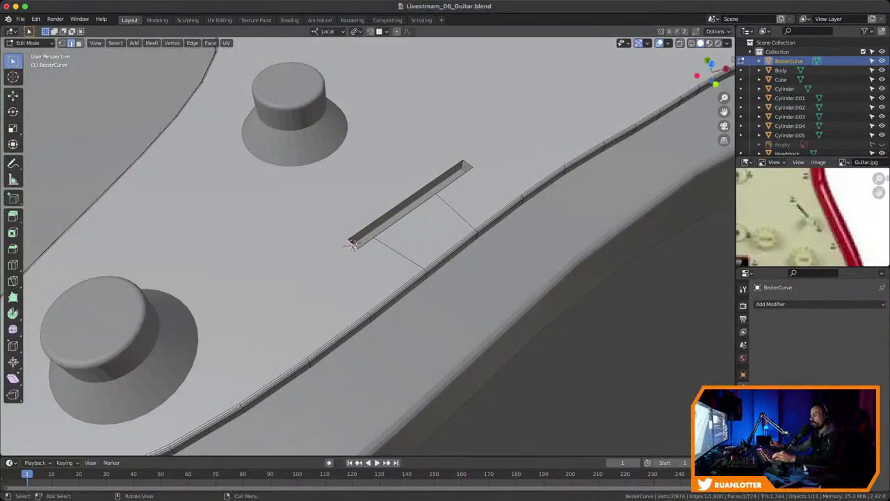
key("Tab")
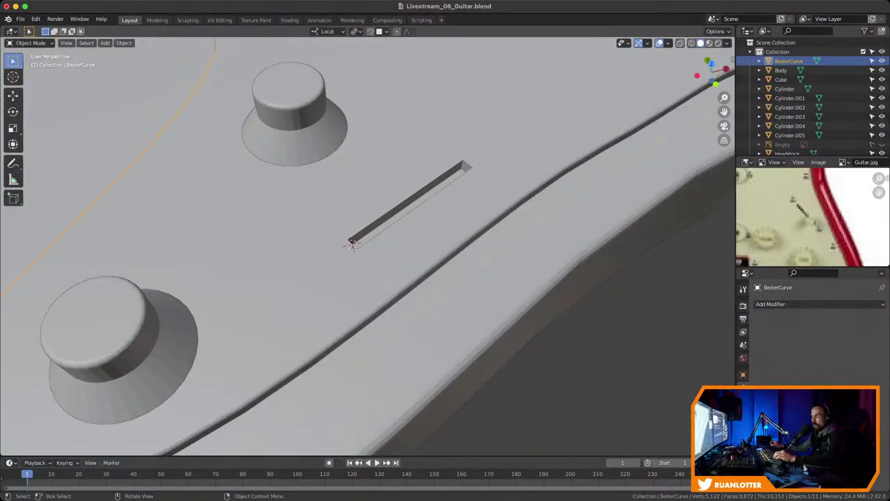
Add a cylinder at the 3D cursor and scale it down uniformly in several passes to about the slot's width, the last by 0.467
key("shift+a")
mouse_move(389, 242)
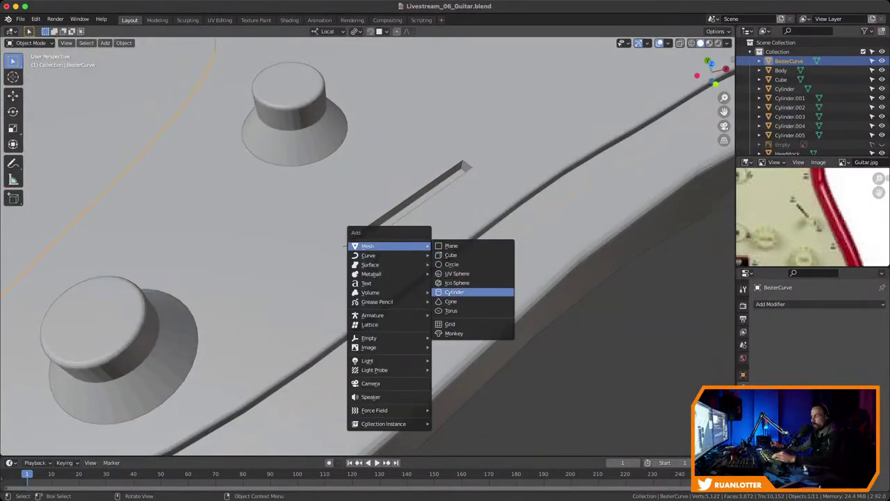
left_click(466, 290)
key("s")
left_click(467, 254)
key("s")
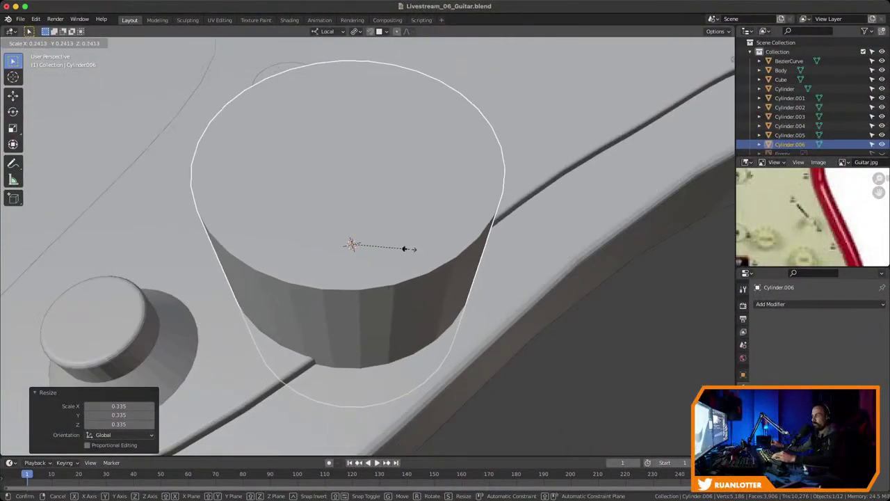
left_click(403, 248)
key("s")
left_click(367, 245)
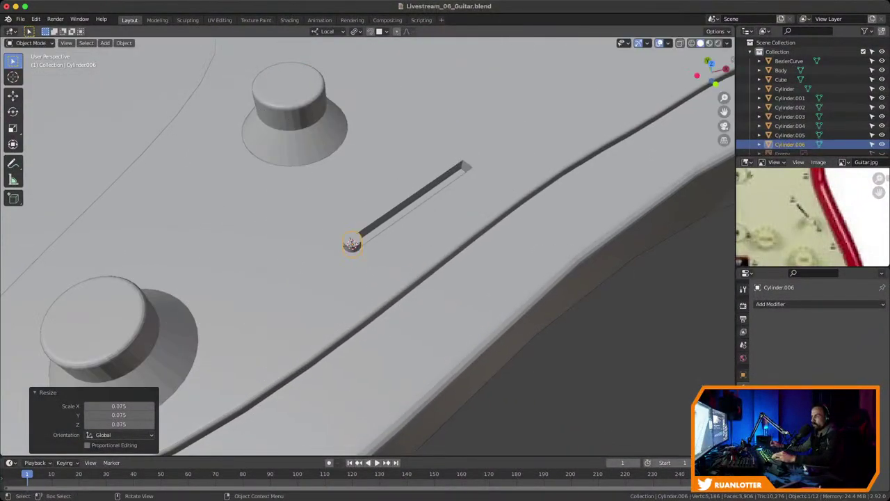
key("s")
left_click(396, 244)
Stretch the small cylinder along local Z by 4.361 and 2.461, and scale the resulting rod uniformly by 0.513
key("s")
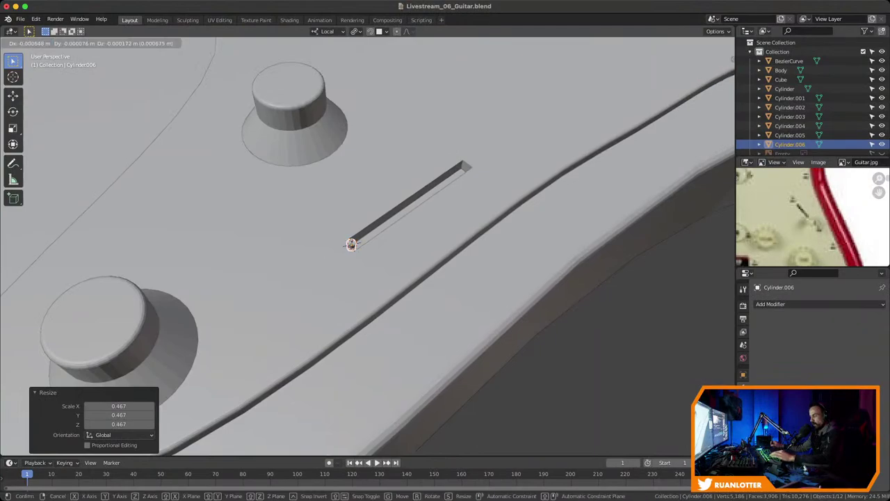
key("z")
key("z")
left_click(646, 316)
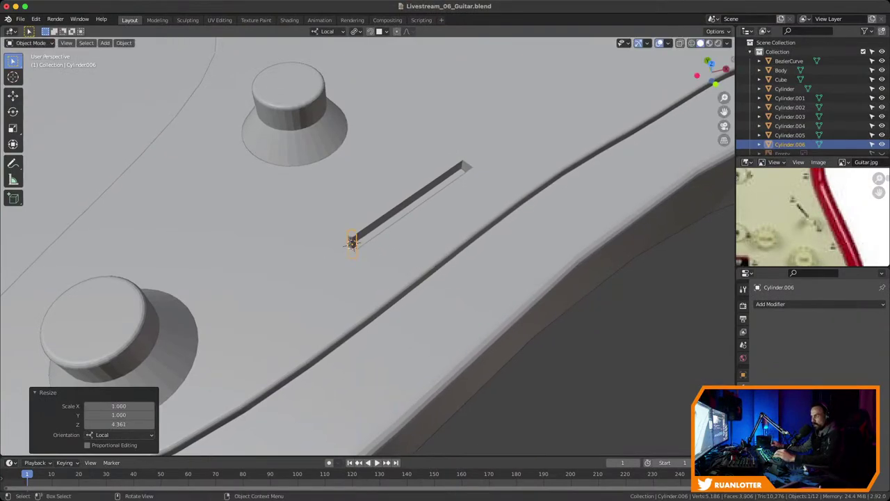
key("s")
key("z")
key("z")
left_click(528, 279)
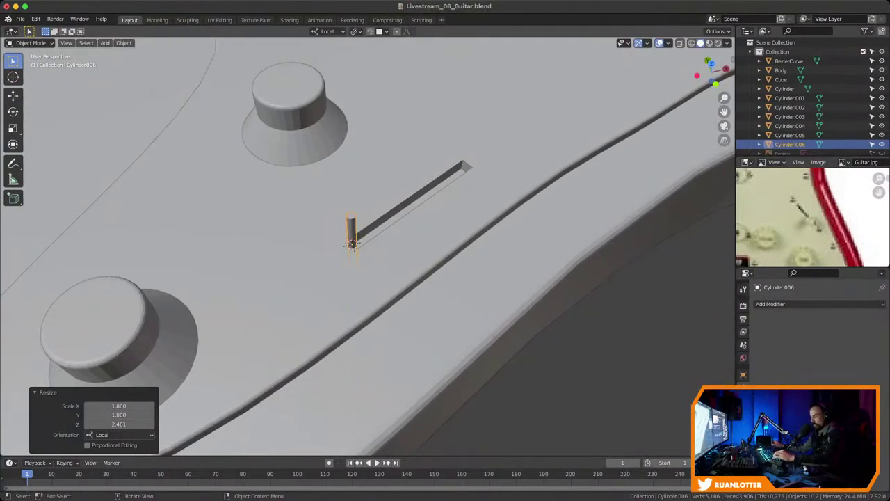
key("s")
left_click(451, 265)
key("g")
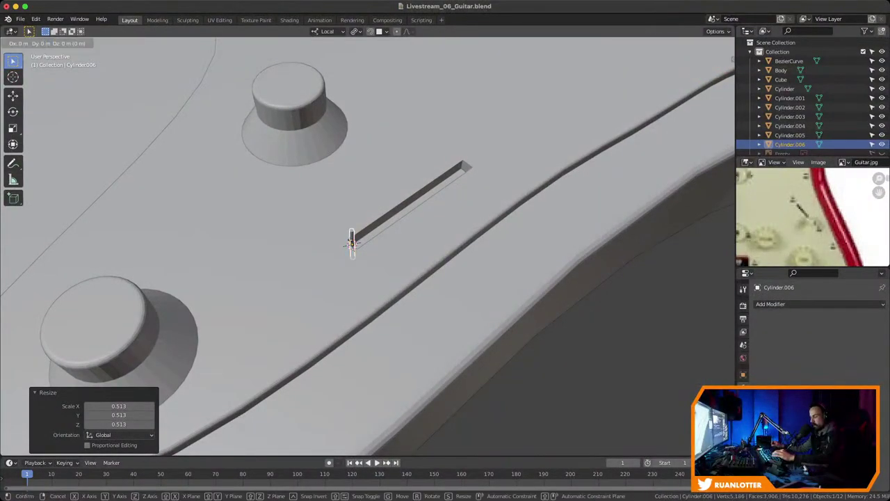
key("x")
key("x")
left_click(351, 244)
Examine the thin cylinder's size and position at the end of the slot from several angles
middle_click_drag(351, 244, 342, 264)
scroll(370, 261, "up", 4)
scroll(369, 260, "down", 2)
key("KP_Decimal")
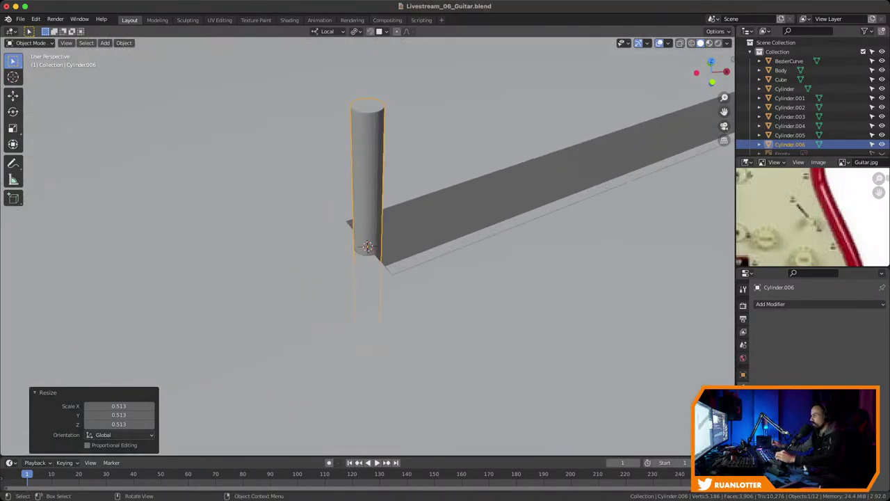
middle_click_drag(350, 223, 464, 293)
scroll(441, 230, "down", 5)
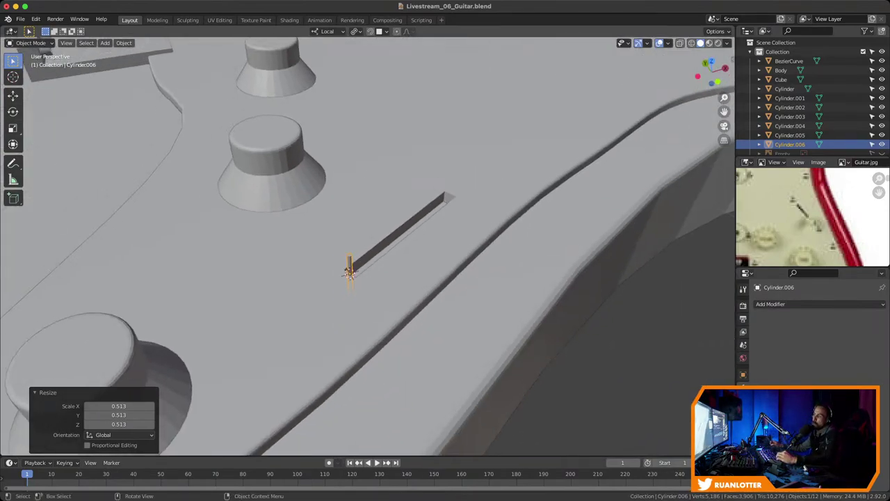
middle_click_drag(369, 247, 390, 248)
scroll(367, 246, "down", 2)
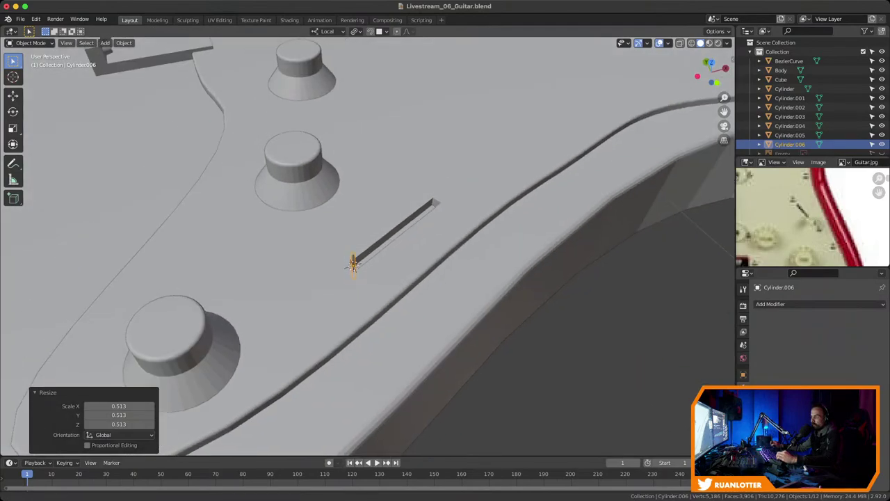
mouse_move(368, 246)
middle_mouse_down()
mouse_move(396, 267)
mouse_move(369, 235)
middle_mouse_up()
scroll(367, 246, "up", 3)
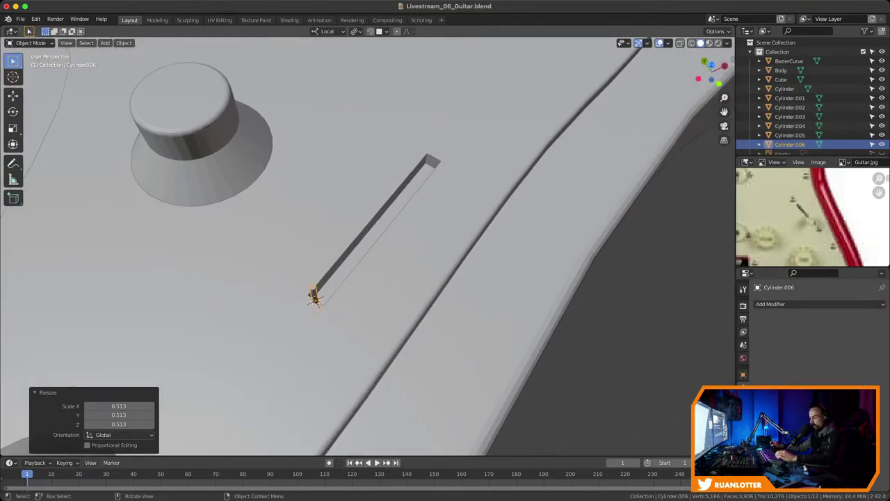
key("g")
key("shift+z")
key("shift+z")
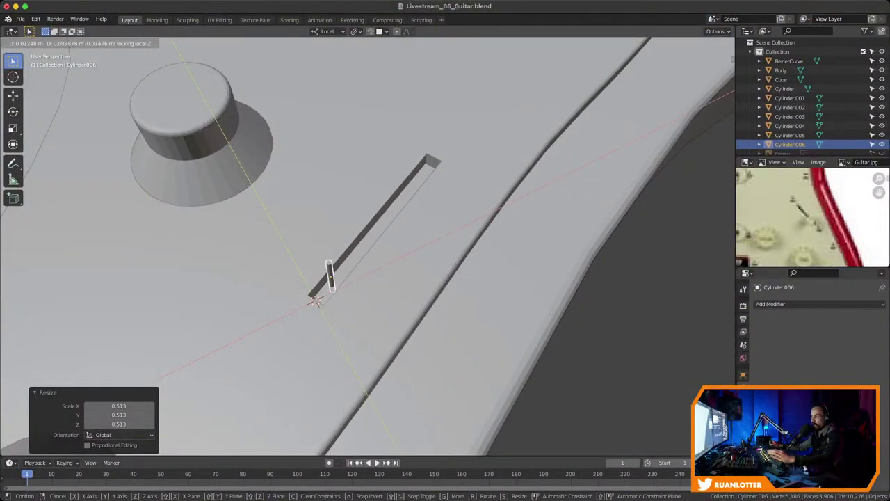
key("Escape")
Select the slot's long inner wall face in the pickguard mesh
middle_click_drag(330, 274, 276, 243)
scroll(367, 246, "up", 2)
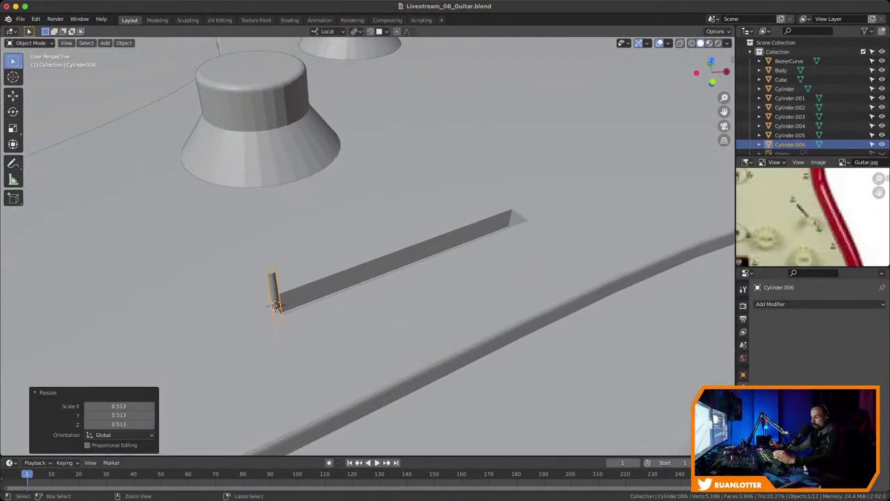
middle_click_drag(367, 246, 378, 255)
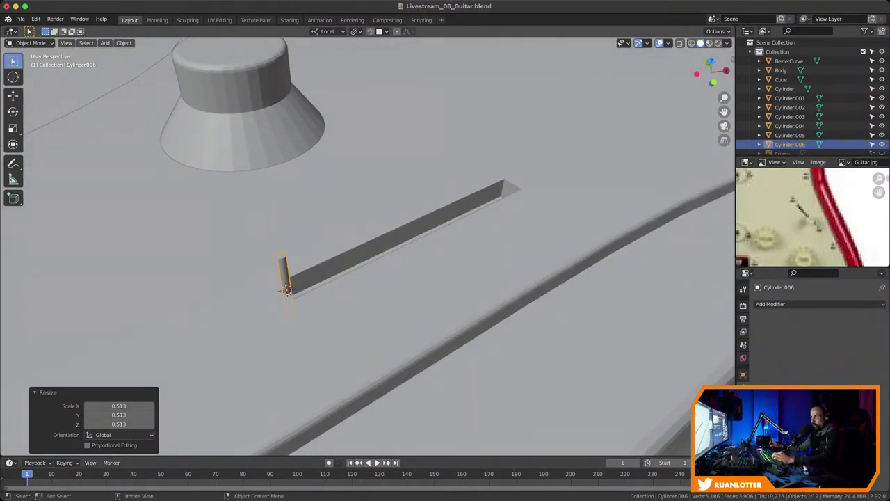
left_click(285, 289)
key("Tab")
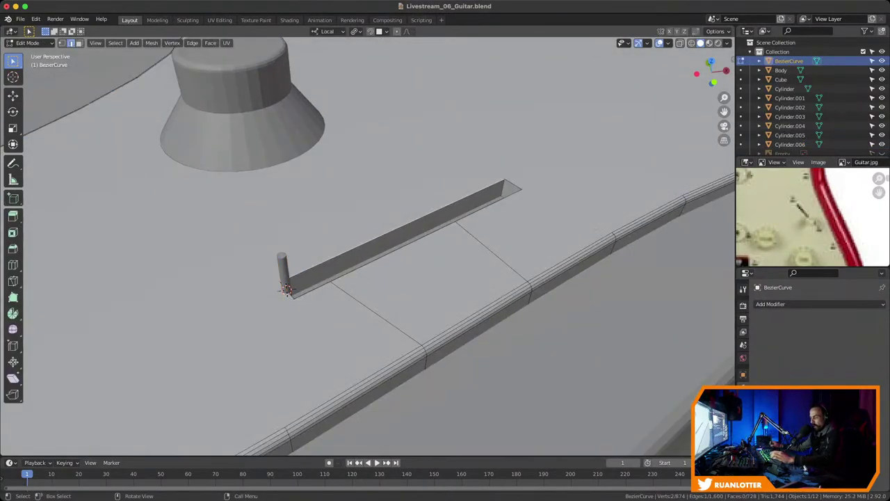
key("3")
left_click(396, 236)
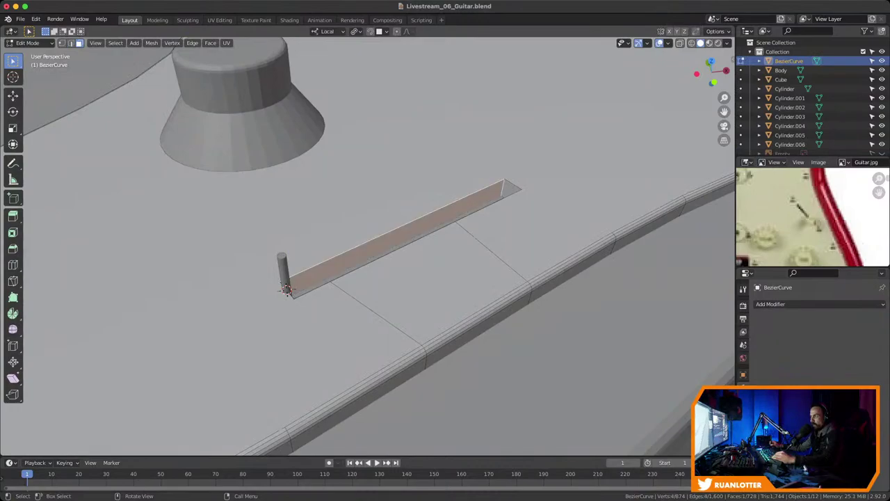
middle_click_drag(396, 236, 460, 257)
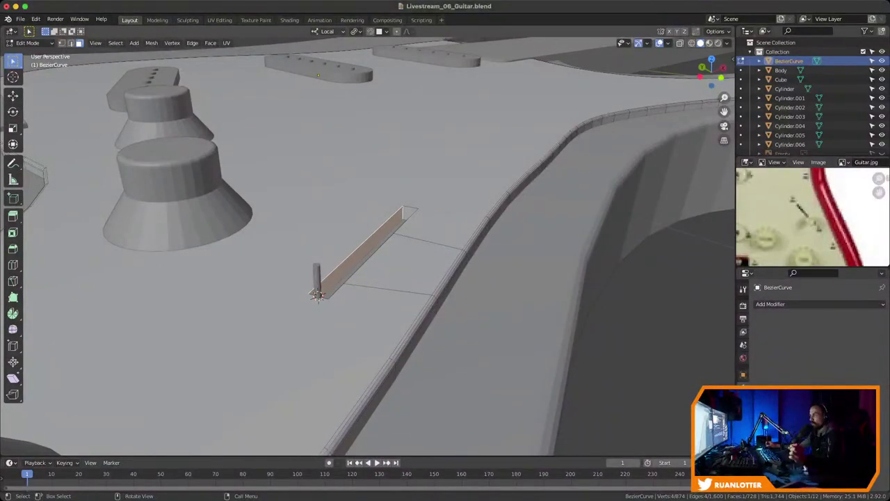
Create a custom transform orientation from the selected slot wall and delete it again
left_click(327, 31)
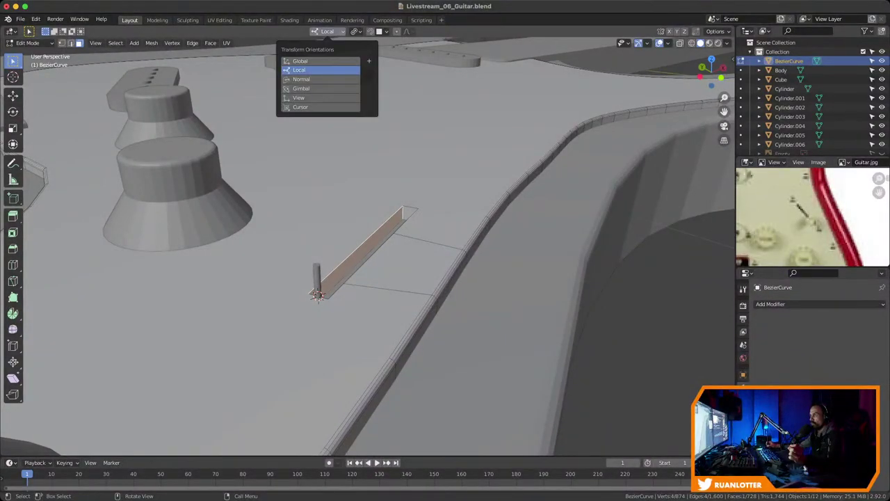
left_click(369, 60)
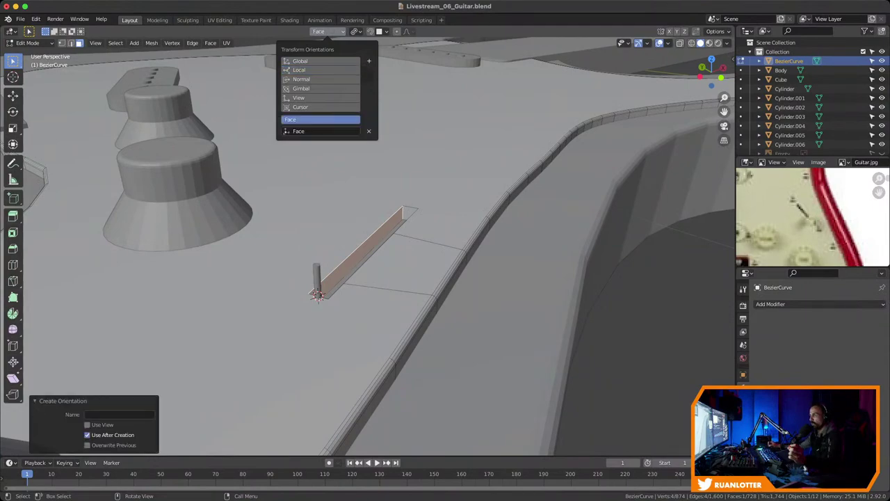
left_click(327, 32)
left_click(369, 131)
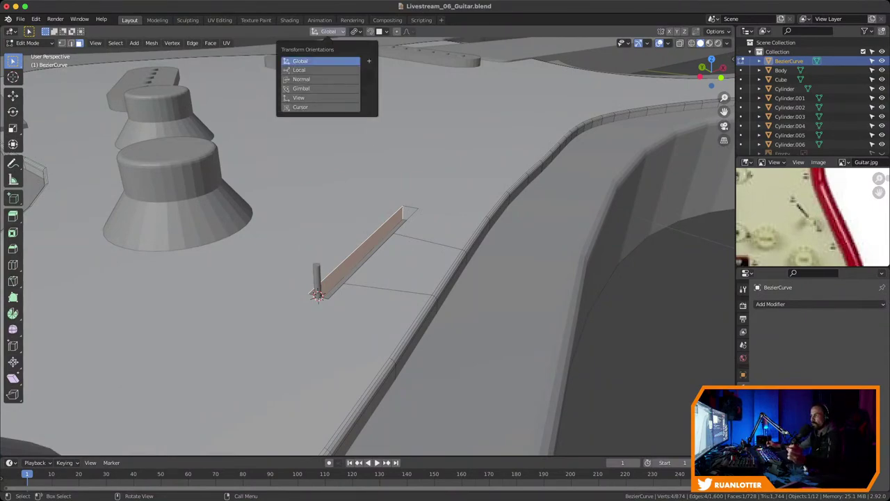
Create a custom transform orientation aligned to the slot's long wall face, make it active, and leave mesh editing
left_click(330, 31)
left_click(330, 31)
left_click(368, 61)
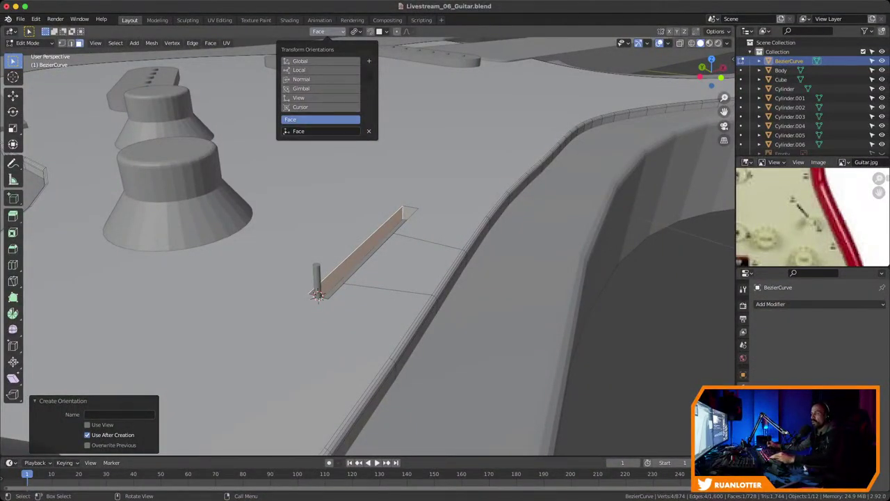
key("Tab")
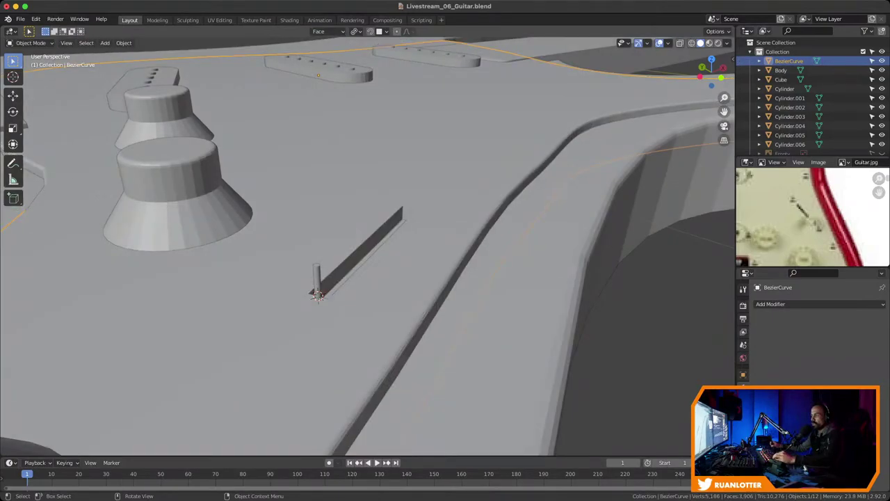
Select the thin cylinder and move it relative to the slot along the custom Face orientation's Y and X axes
left_click(316, 281)
mouse_move(317, 285)
middle_mouse_down()
mouse_move(317, 257)
mouse_move(313, 278)
middle_mouse_up()
left_click(319, 31)
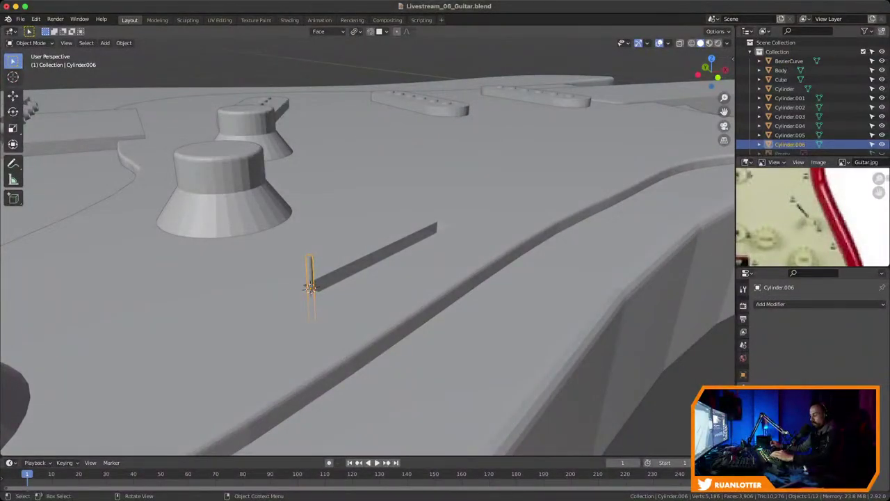
middle_click_drag(313, 278, 324, 301)
key("g")
key("y")
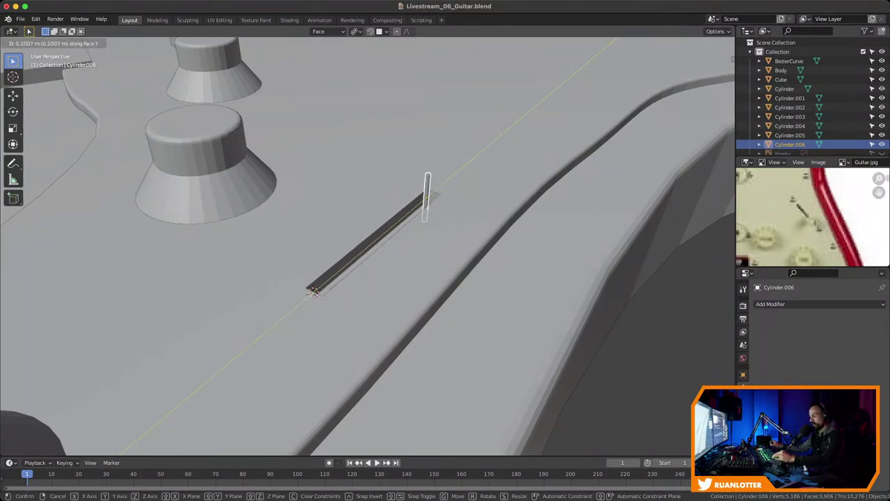
key("x")
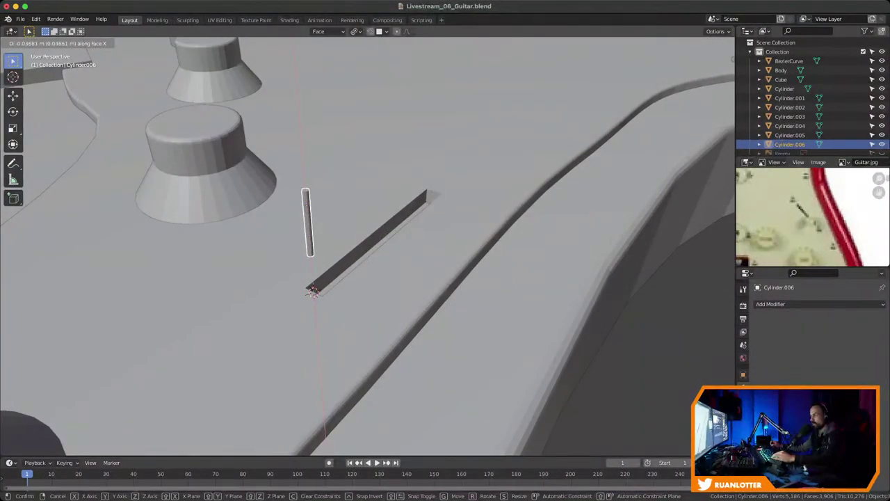
Move the thin cylinder into the slot by about 0.05 m along face Y and about -0.005 m along face X
key("z")
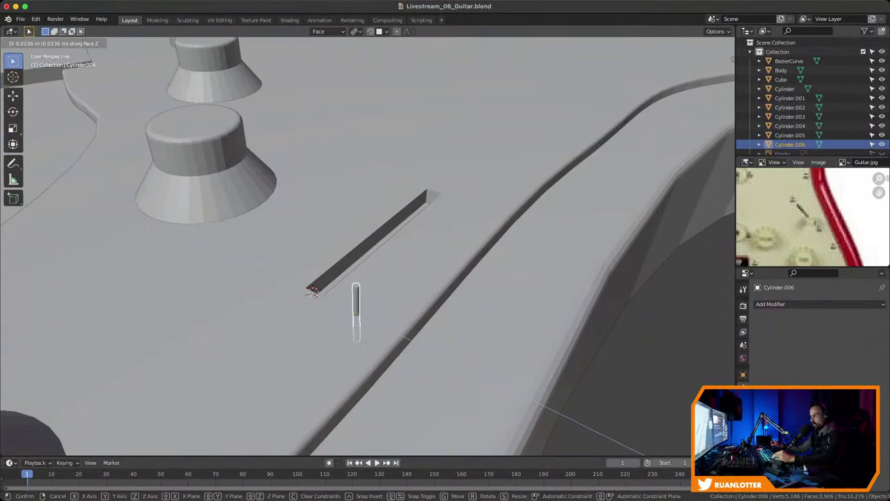
key("y")
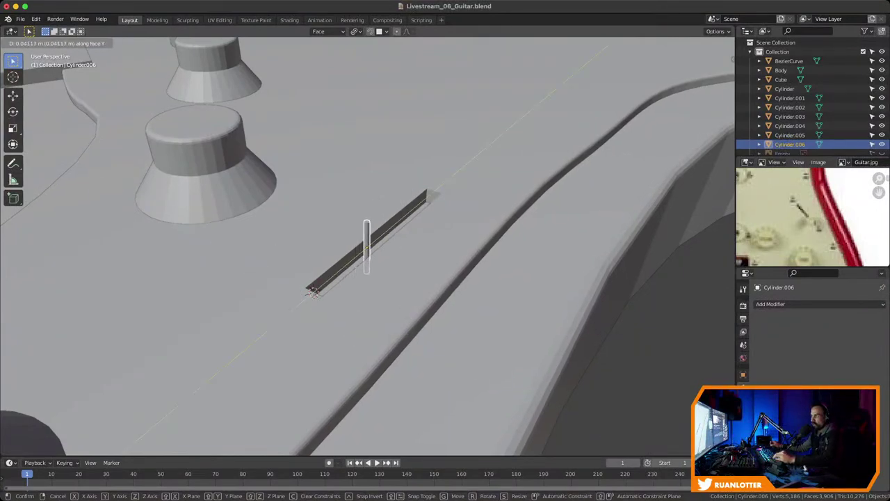
left_click(313, 291)
key("g")
key("z")
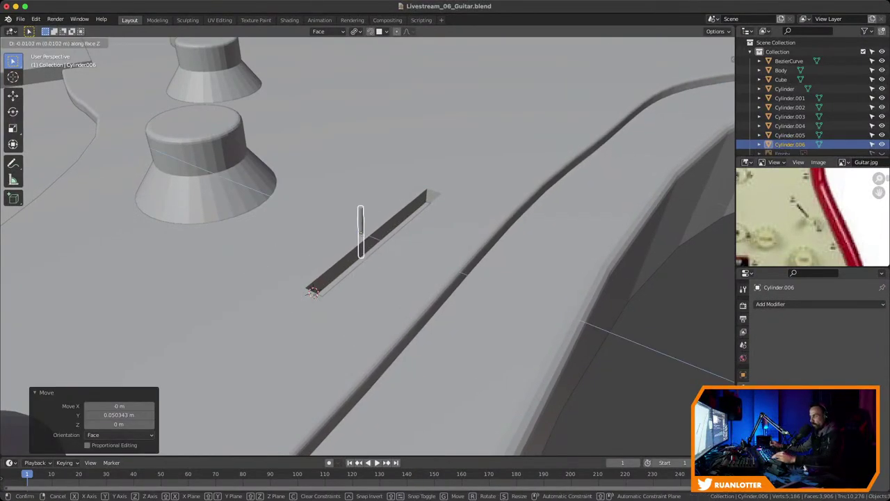
key("x")
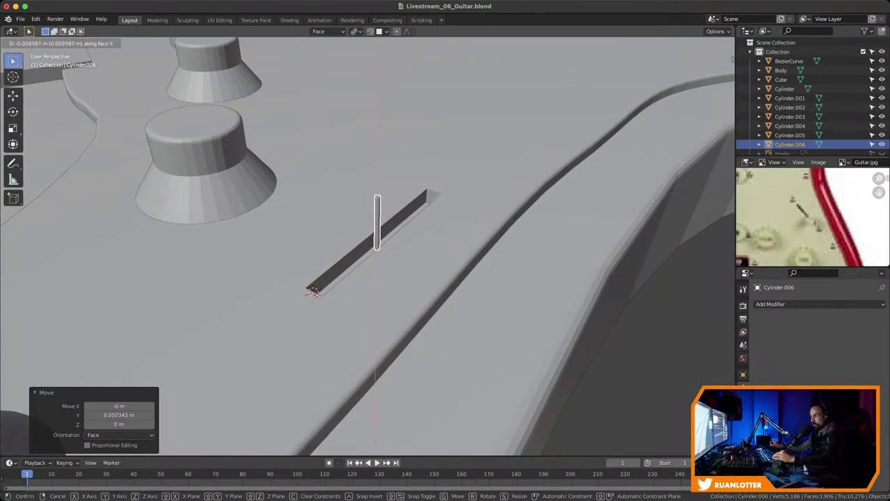
left_click(313, 290)
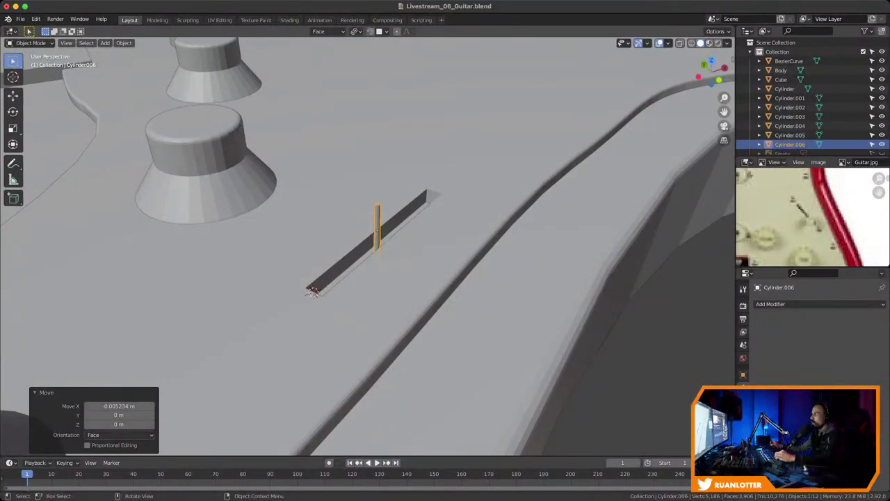
Examine the thin cylinder's placement in the slot from several angles, up close and relative to the knobs
middle_click_drag(313, 291, 300, 325)
scroll(300, 300, "down", 2)
scroll(300, 325, "down", 3)
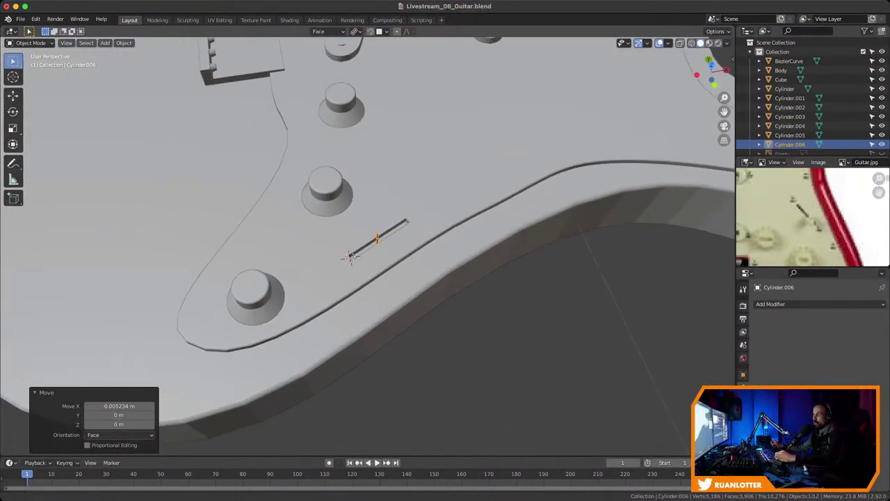
scroll(368, 248, "down", 5)
mouse_move(368, 248)
middle_mouse_down()
mouse_move(367, 296)
mouse_move(362, 252)
middle_mouse_up()
scroll(362, 252, "up", 6)
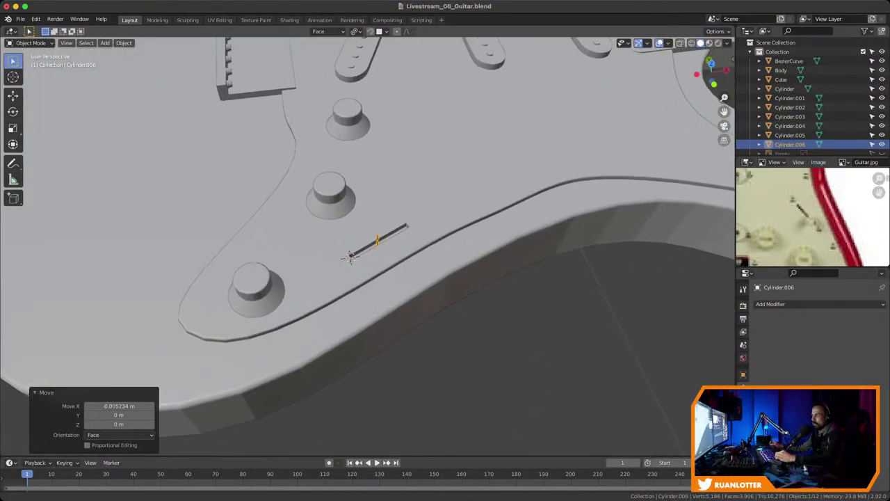
scroll(351, 256, "up", 4)
middle_click_drag(313, 275, 315, 281)
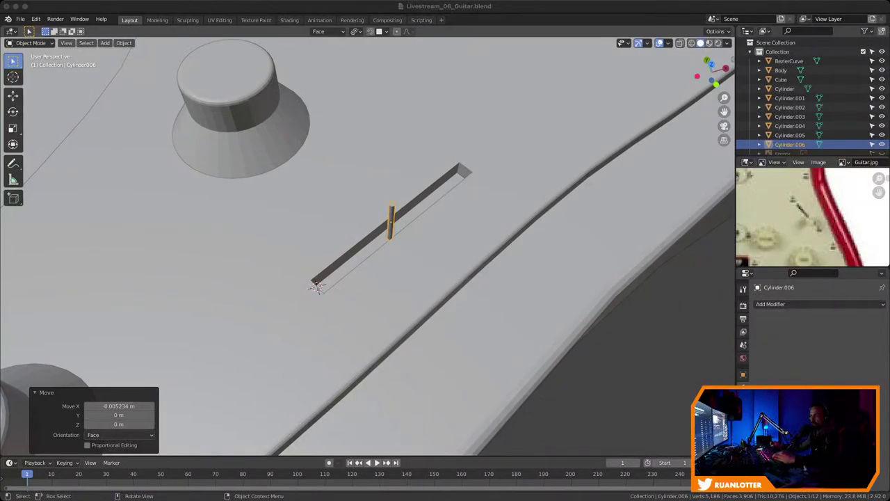
middle_click_drag(317, 287, 315, 299)
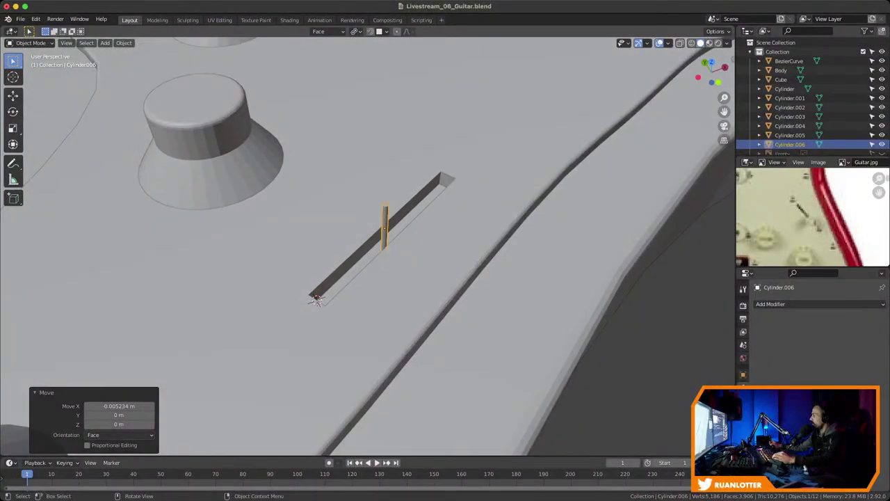
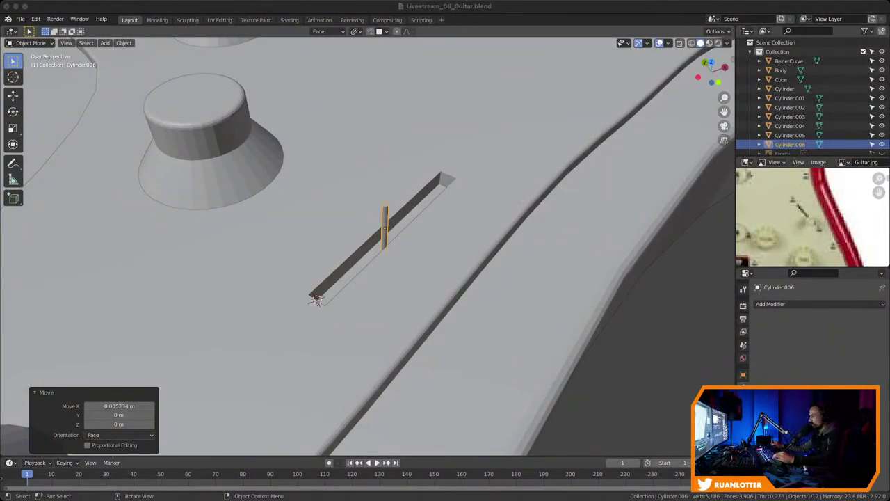
middle_click_drag(445, 250, 387, 208)
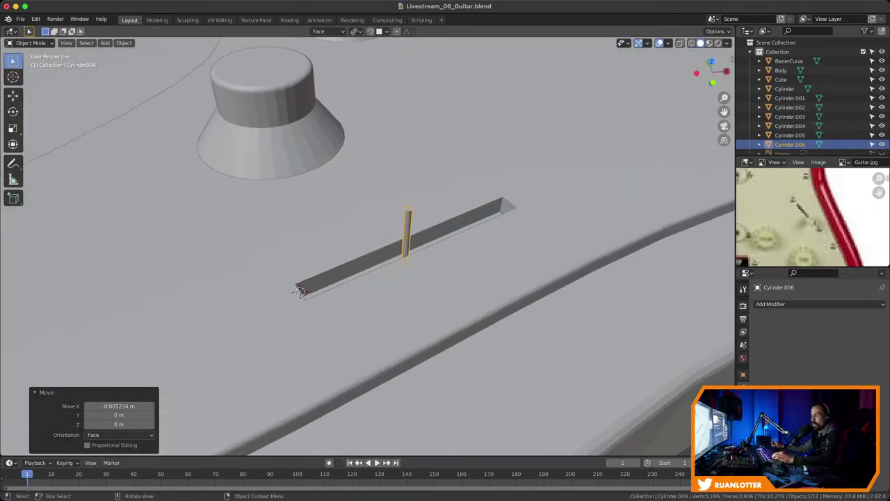
Make the pickguard the active object and select the edges at one end of its switch slot in Edit Mode
left_click(299, 291)
key("Tab")
middle_click_drag(299, 291, 362, 295)
left_click(378, 304)
left_click(362, 295, "shift")
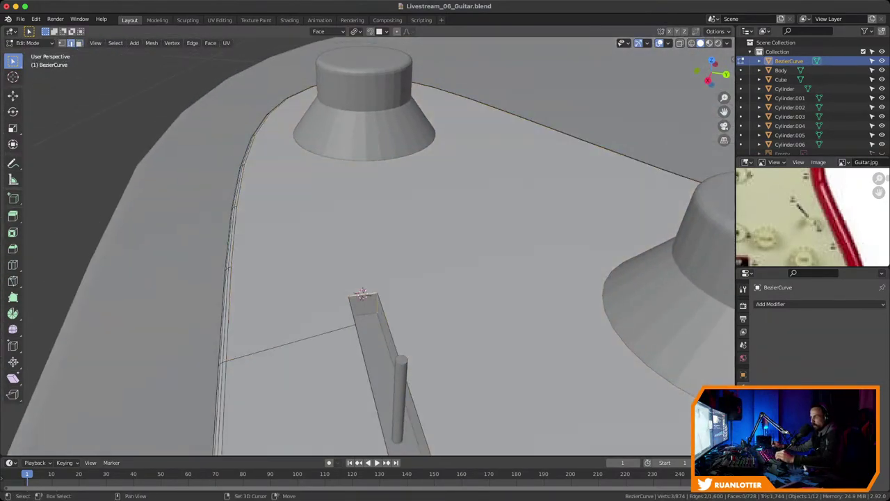
middle_click_drag(363, 294, 472, 222)
key("Tab")
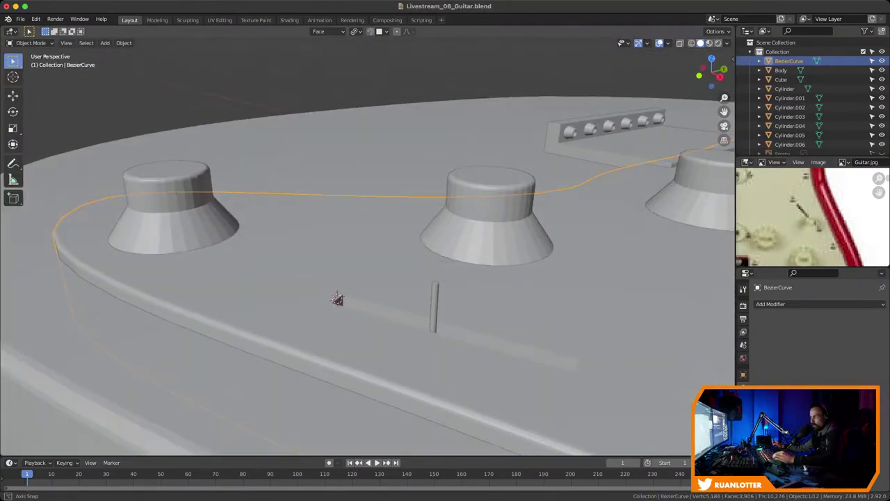
Hide every object except the pickguard and open the pickguard in Edit Mode
scroll(473, 222, "down", 2)
left_click(445, 306)
left_click(431, 278)
middle_click_drag(431, 278, 556, 320)
scroll(368, 247, "down", 3)
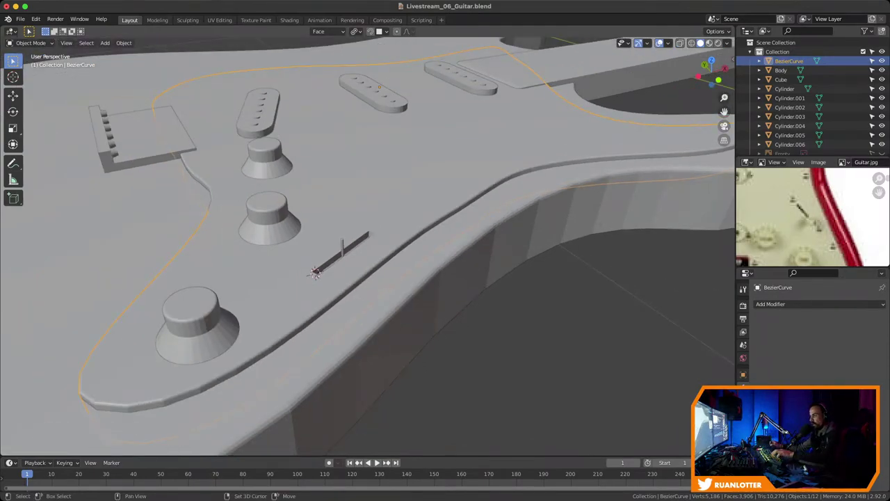
key("shift+h")
middle_click_drag(368, 246, 324, 185)
key("Tab")
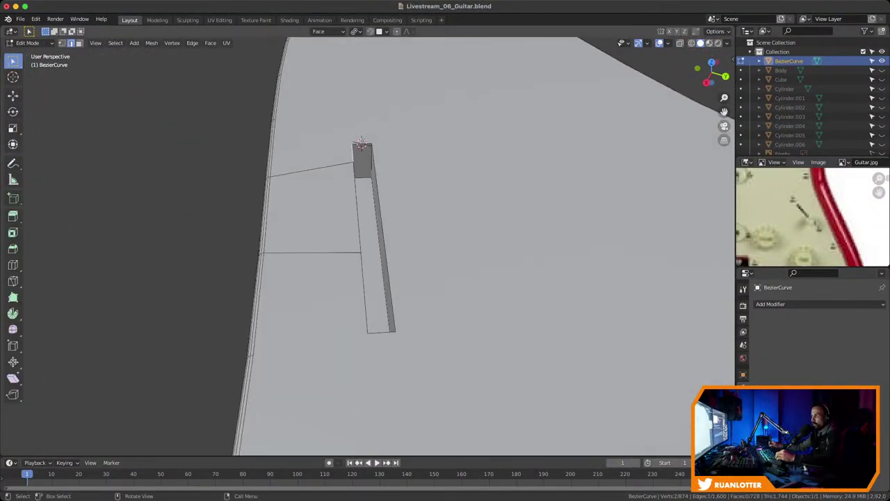
Shorten the slot by moving its end edges near the 3D cursor inward about 0.008 m along face Y
middle_click_drag(360, 144, 336, 192, "shift")
middle_click_drag(336, 192, 338, 220, "ctrl")
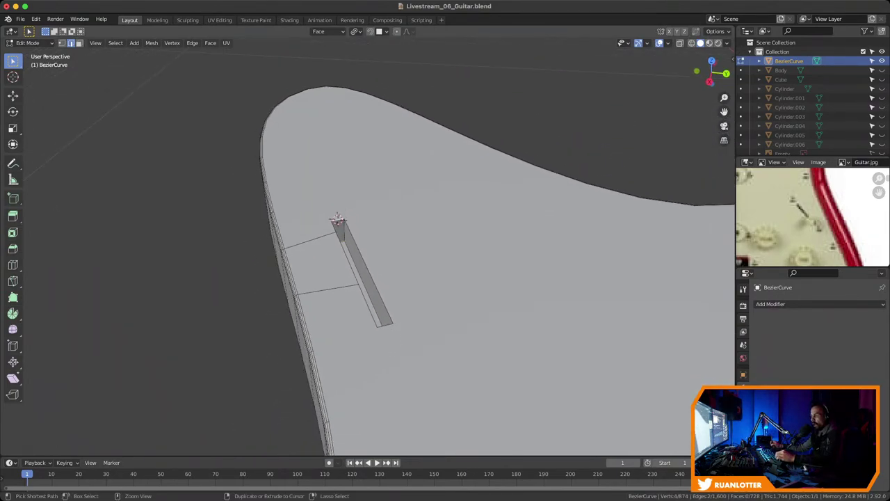
key("g")
key("y")
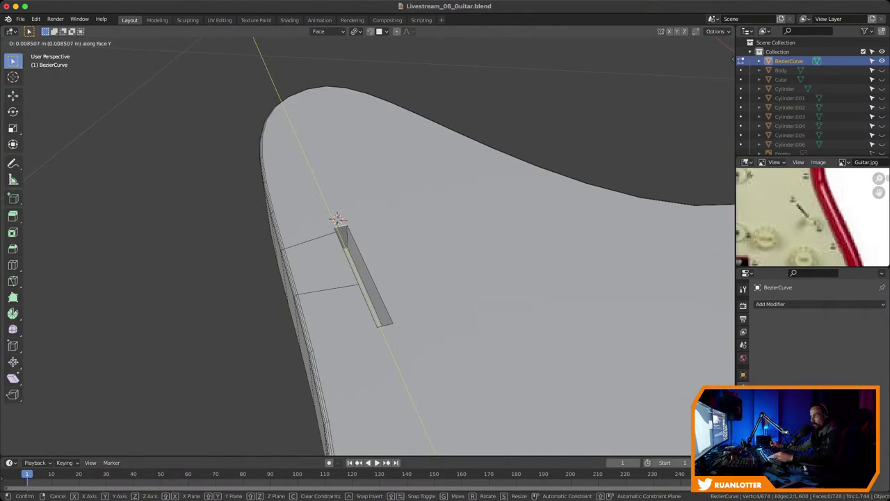
key("Return")
Move the edges at the slot's end near the 3D cursor a further 0.03 m or so along face Y
middle_click_drag(361, 251, 566, 230)
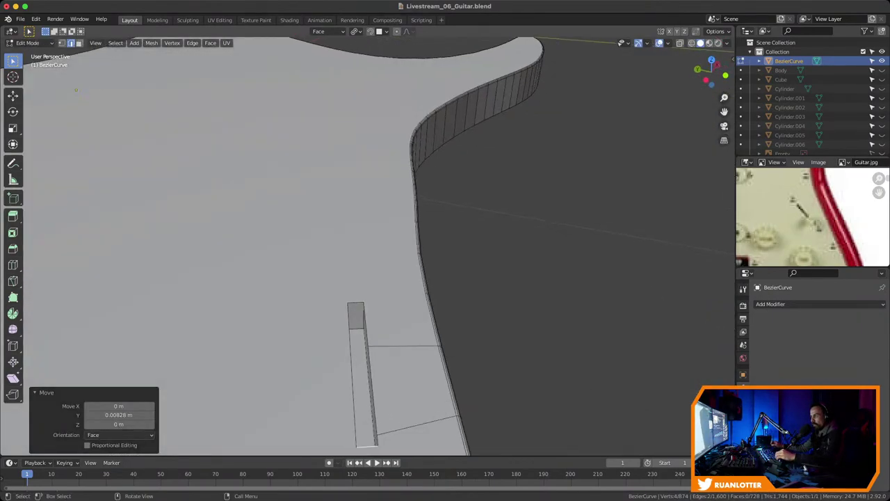
middle_click_drag(76, 89, 156, 45)
key("g")
key("y")
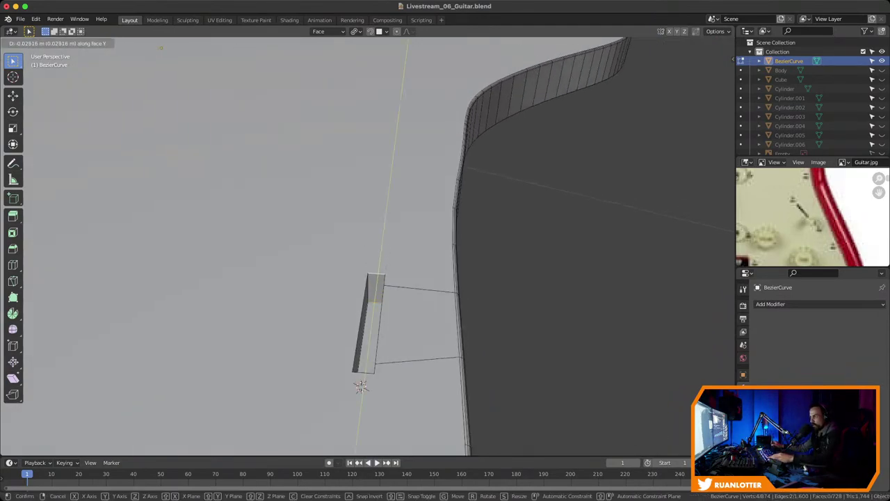
left_click(161, 47)
mouse_move(161, 47)
middle_mouse_down("ctrl")
mouse_move(118, 51)
mouse_move(161, 49)
middle_mouse_up("ctrl")
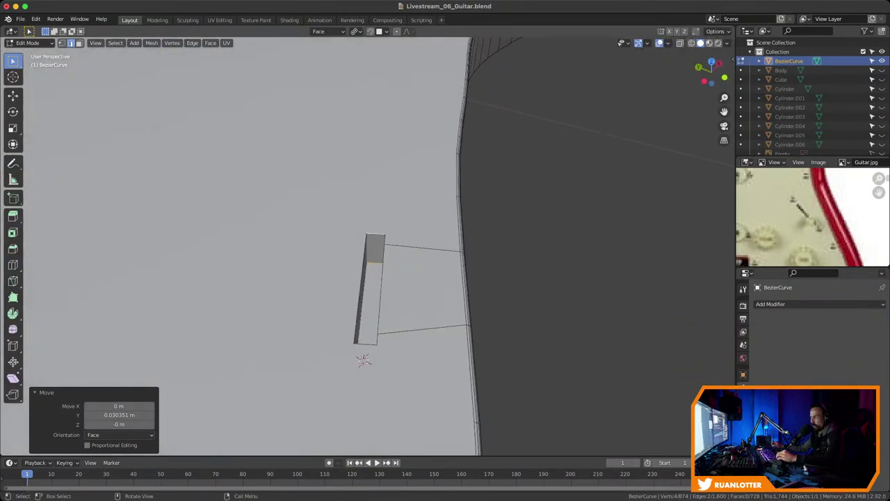
Narrow the slot by moving its long inner side face toward the opposite side along face Z, and leave Edit Mode
middle_click_drag(383, 237, 375, 238)
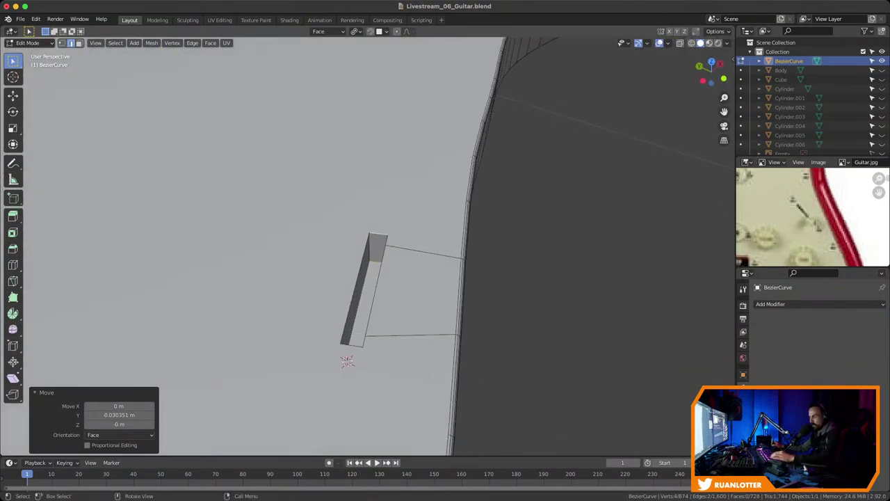
key("3")
middle_click_drag(375, 299, 410, 299)
left_click(341, 306)
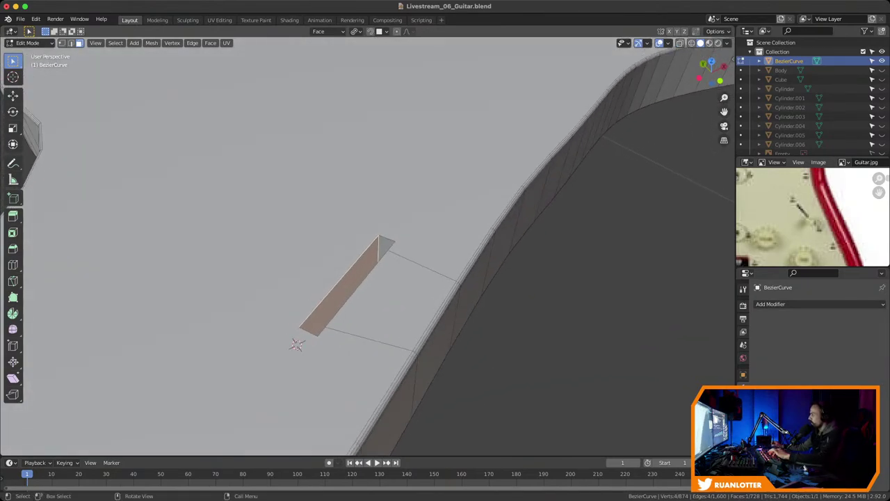
key("g")
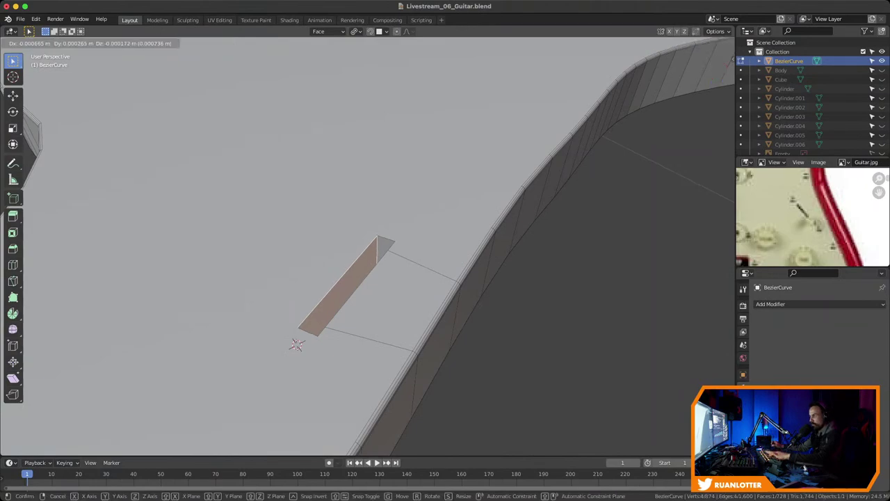
key("x")
key("x")
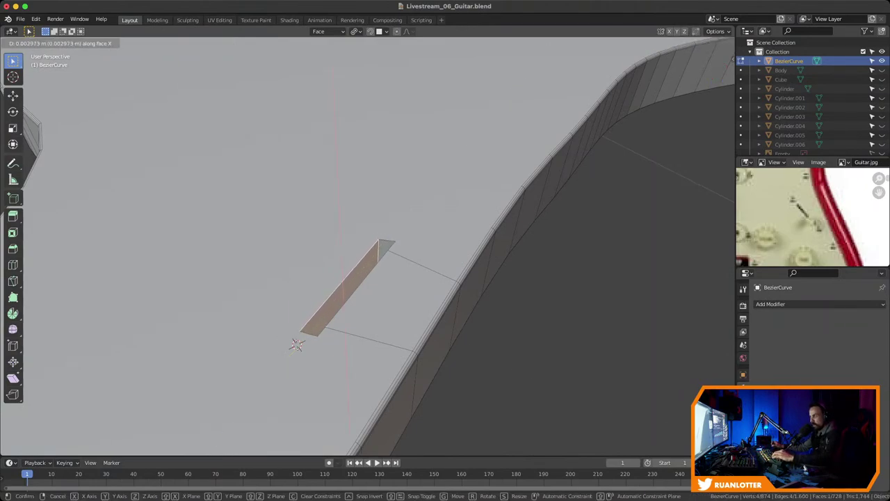
key("z")
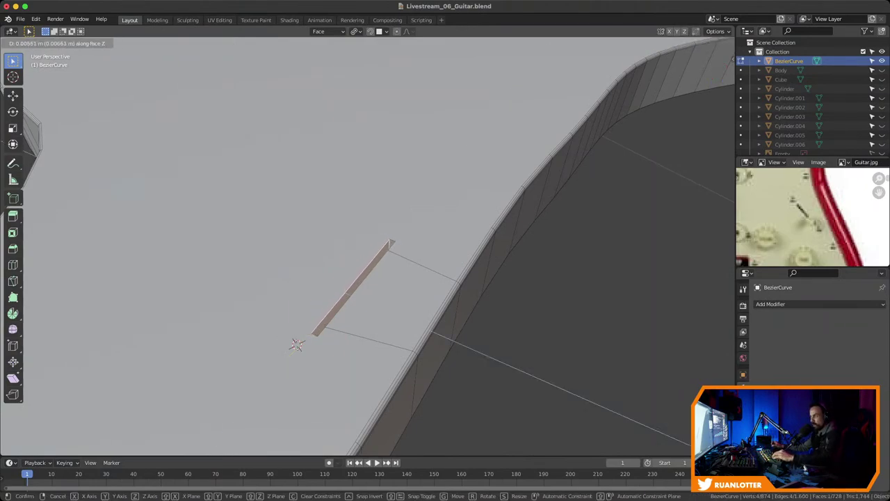
left_click(296, 345)
key("Tab")
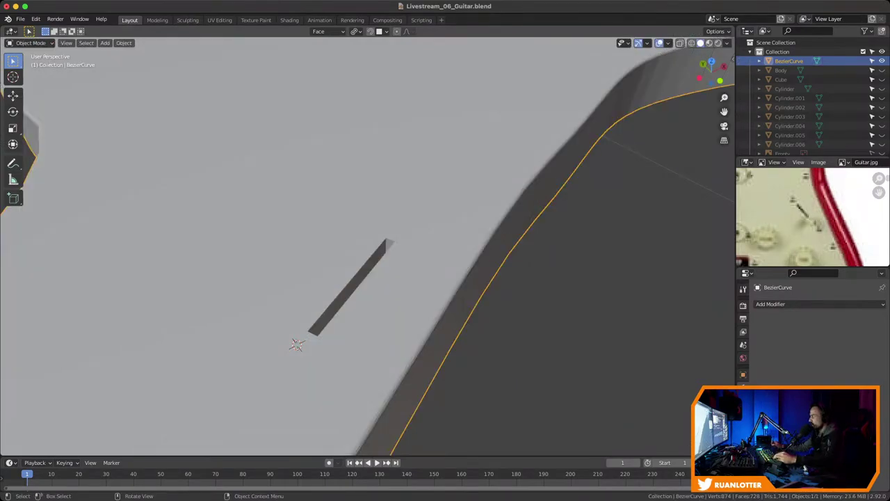
Unhide all the other guitar parts and save the file
middle_click_drag(298, 344, 333, 334)
scroll(347, 267, "up", 2)
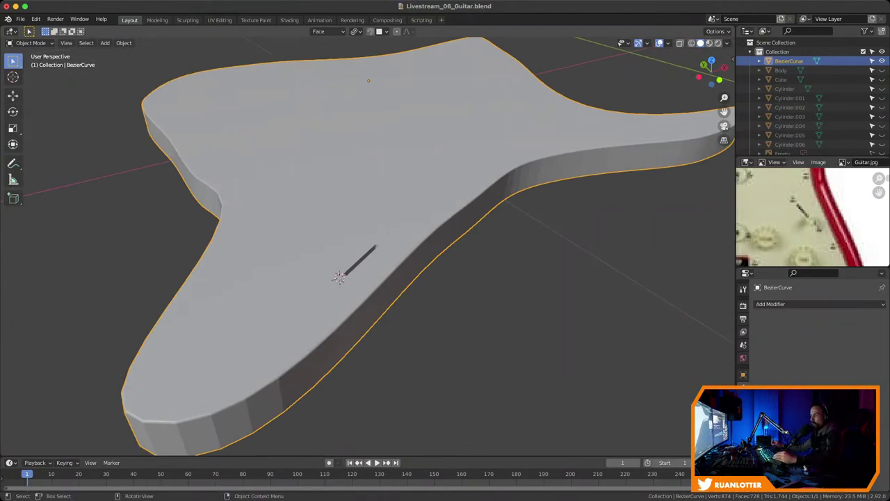
key("Tab")
key("Tab")
middle_click_drag(348, 278, 324, 269)
key("alt+h")
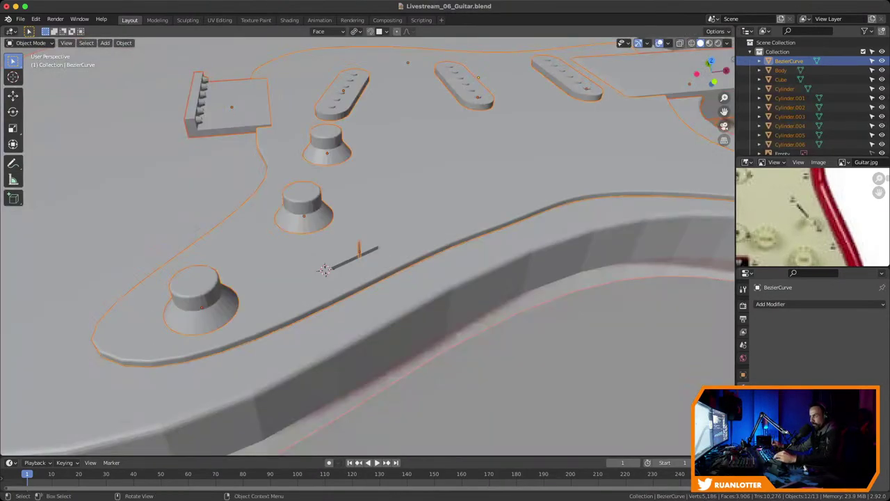
scroll(325, 270, "down", 2)
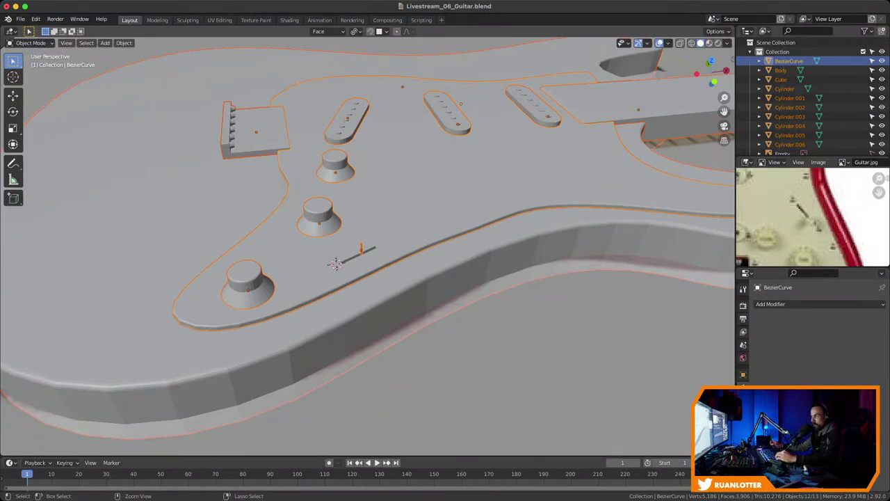
key("ctrl+s")
scroll(316, 273, "up", 3)
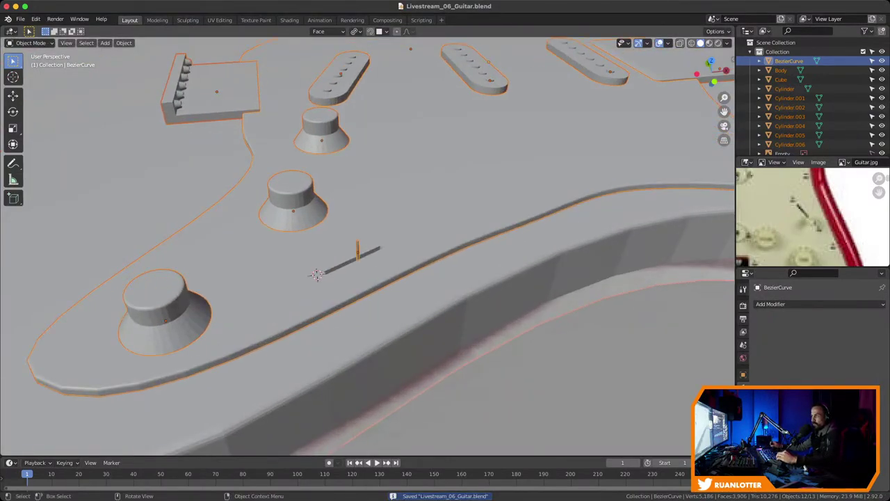
Select the thin cylinder and examine how it sits in the resized slot, then clear the selection
left_click(317, 274)
left_click(357, 251)
scroll(357, 250, "up", 3)
middle_click_drag(357, 251, 276, 337, "shift")
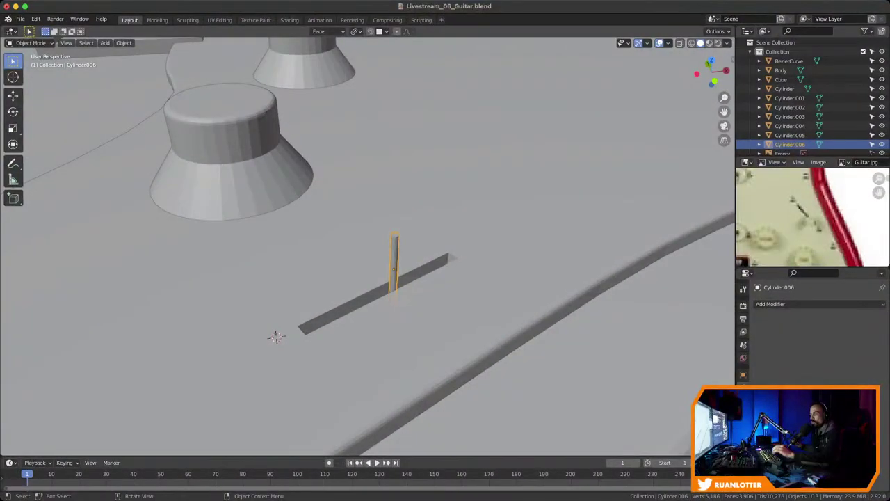
scroll(393, 271, "up", 2)
middle_click_drag(393, 271, 411, 209)
scroll(379, 243, "down", 6)
scroll(368, 246, "down", 5)
key("alt+a")
scroll(369, 258, "up", 6)
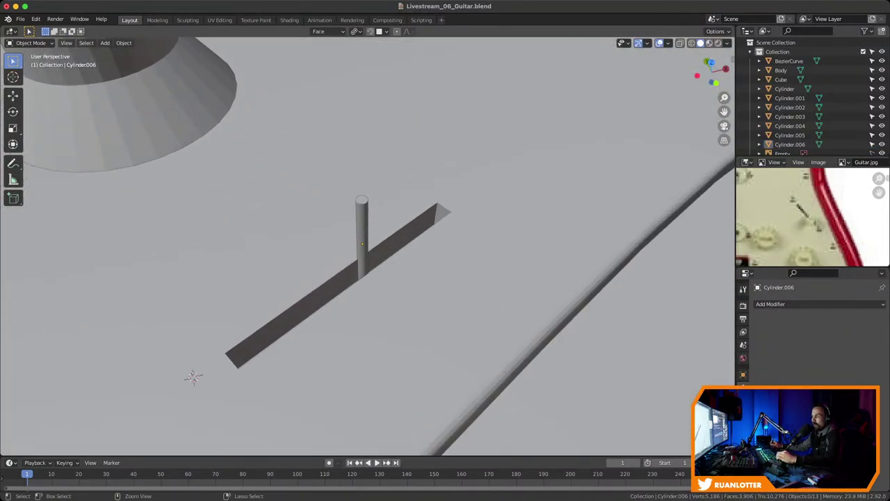
Shift the thin cylinder about 0.0014 m along face Z to line it up within the narrowed slot
left_click(362, 229)
middle_click_drag(361, 236, 417, 226)
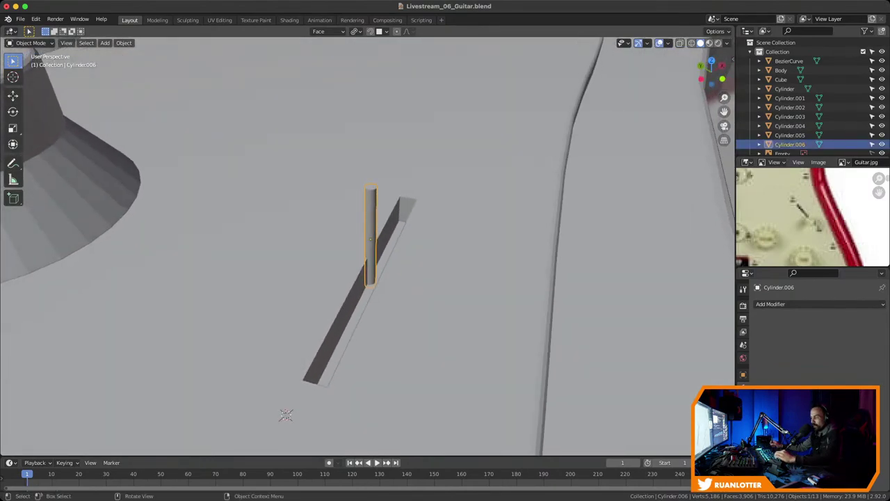
key("g")
key("z")
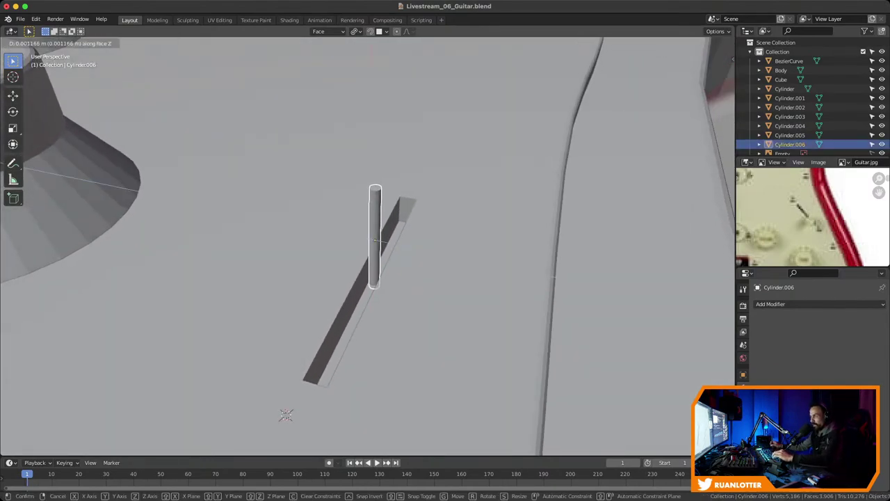
left_click(286, 414)
middle_click_drag(286, 415, 341, 392)
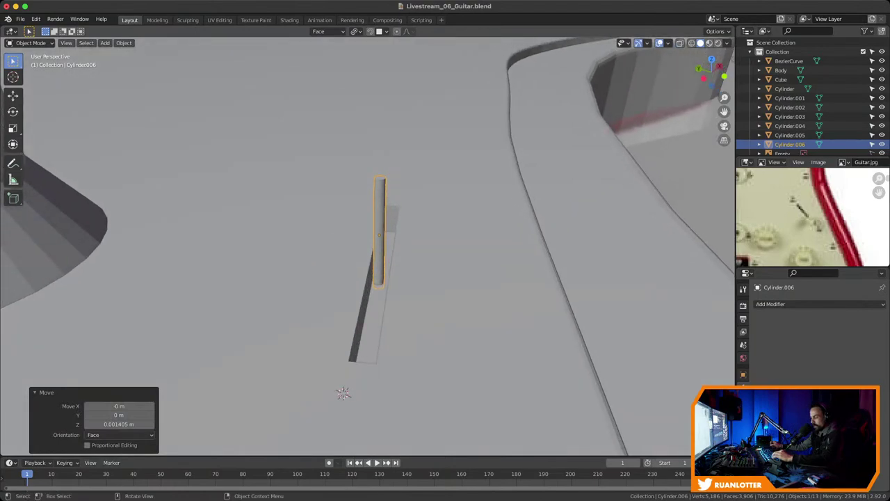
Nudge the thin cylinder along face Z by about 0.00029 m and another 0.00025 m to align it with the slot
key("g")
key("z")
left_click(343, 393)
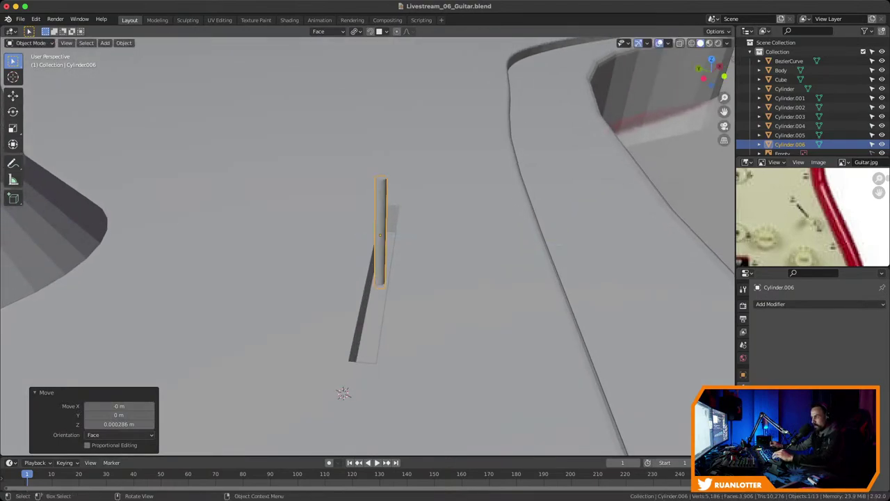
key("g")
key("z")
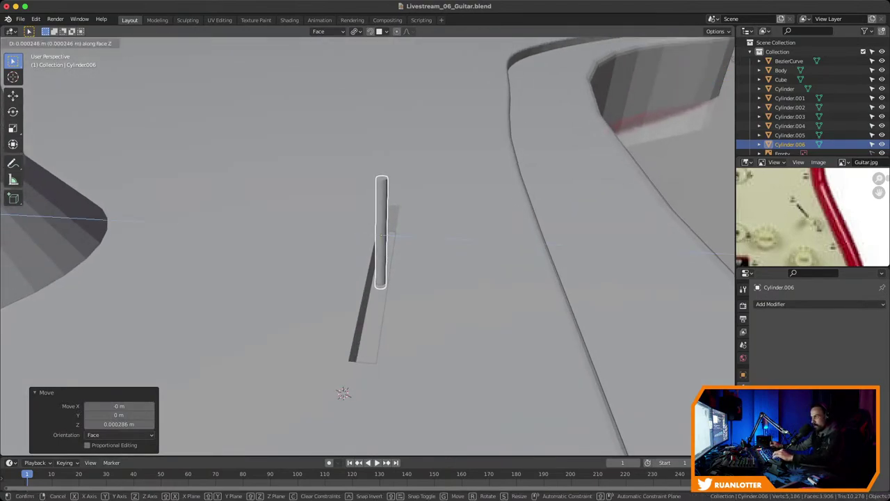
left_click(473, 243)
Scale the thin cylinder up by about 1.25 and shift it about 0.00035 m along face Z to fit the slot
middle_click_drag(472, 243, 483, 235)
key("s")
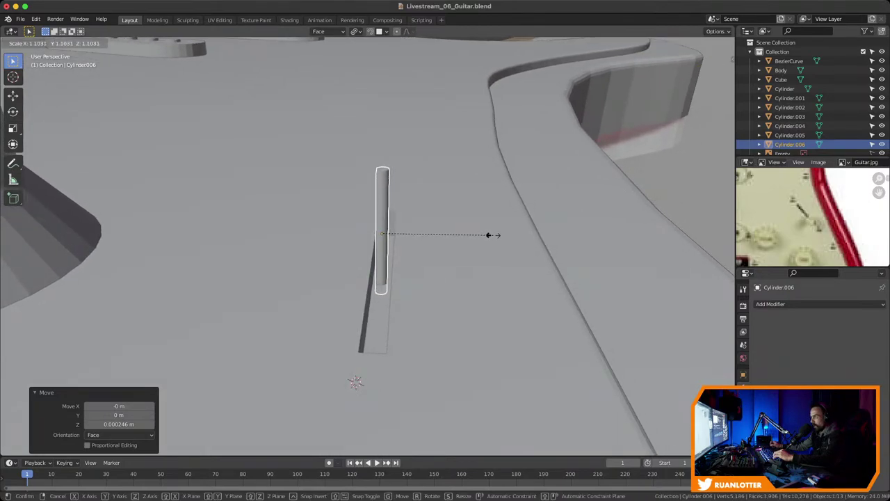
left_click(508, 227)
key("g")
key("z")
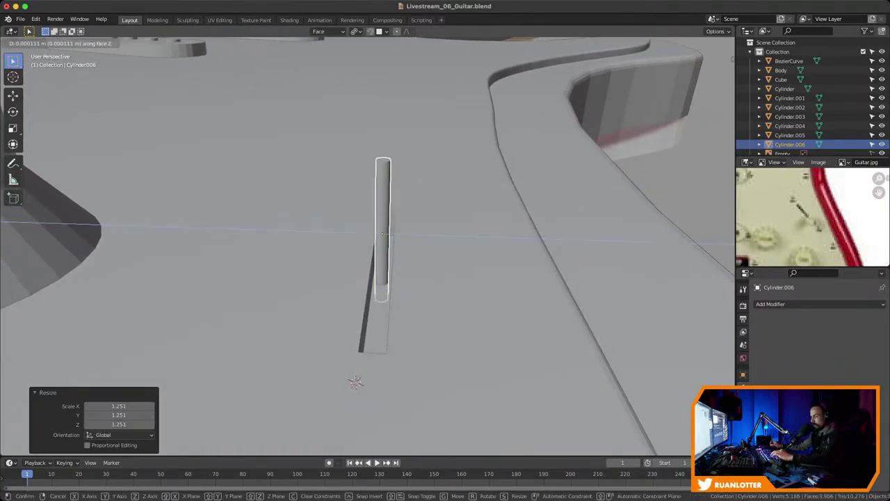
left_click(356, 381)
Check the enlarged cylinder's fit in the slot from the side and save the file
middle_click_drag(356, 380, 155, 296)
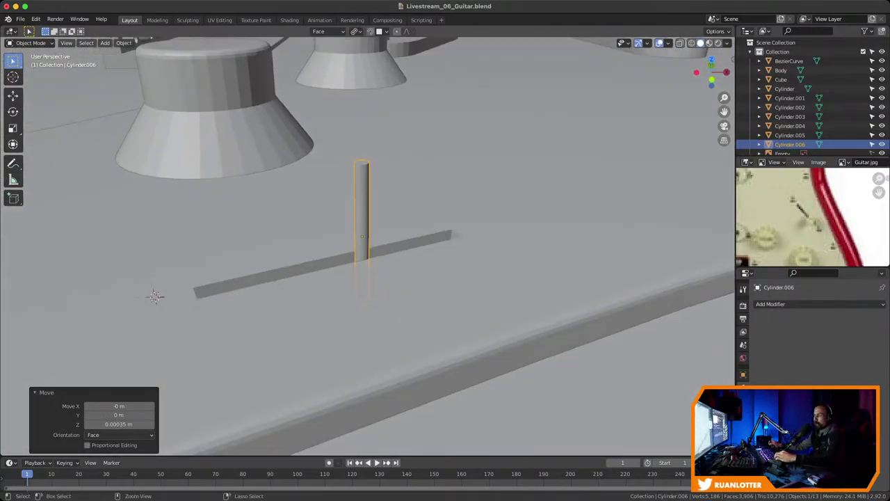
middle_click_drag(368, 246, 379, 268, "ctrl")
key("ctrl")
key("ctrl+s")
In Edit Mode, extrude the cylinder's top face in place and scale it out by about 2.2
key("Tab")
left_click(382, 209)
middle_click_drag(381, 209, 382, 182, "ctrl")
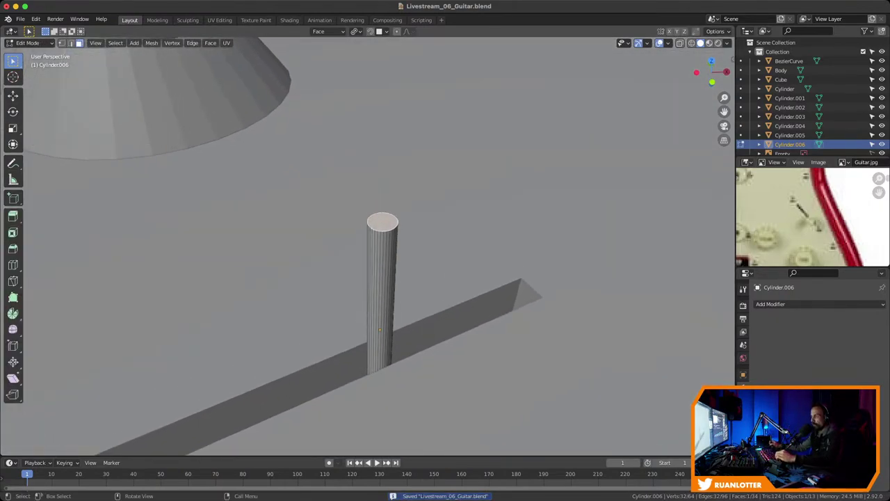
key("s")
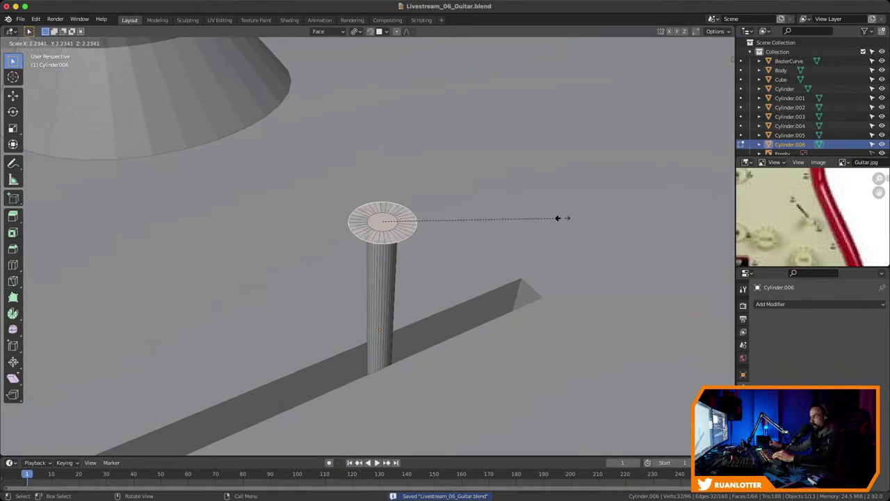
left_click(554, 218)
Extrude the widened top face about 0.0081 m upward and shrink it to about 0.34 to form a tapered switch tip
key("e")
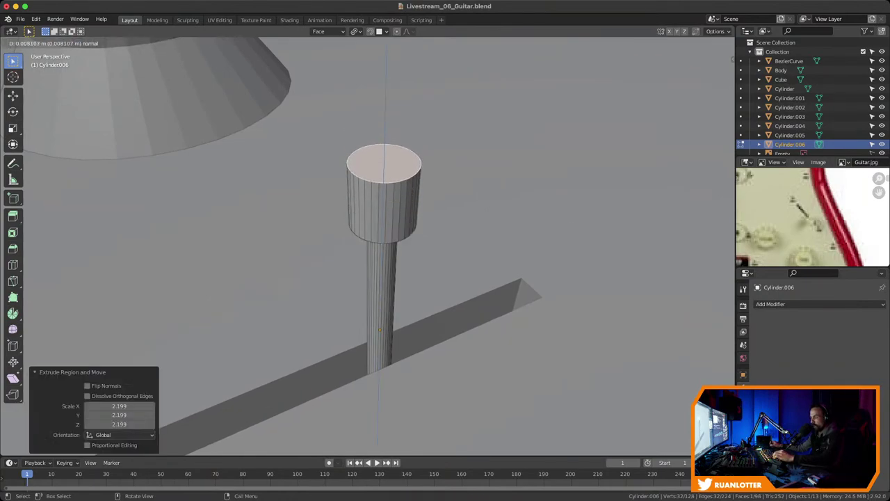
key("Return")
key("s")
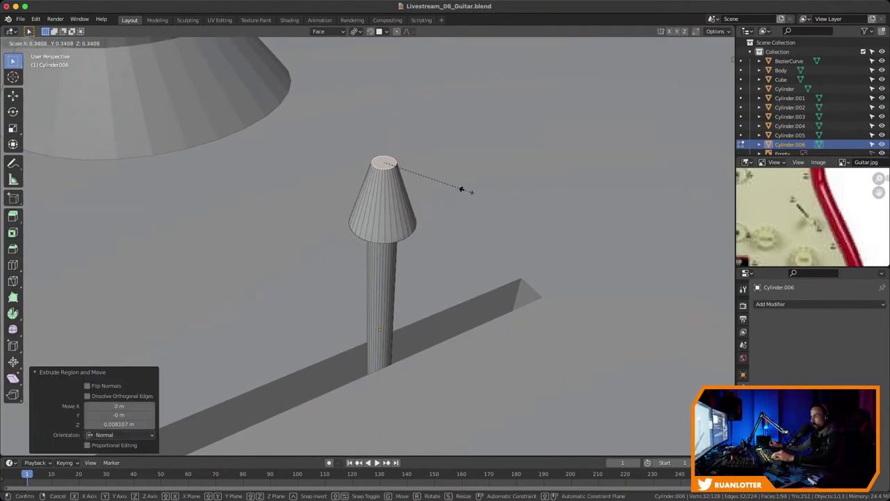
left_click(461, 189)
Shorten the shaft by moving the whole tapered tip about 0.0024 m down along face X, and leave Edit Mode
key("ctrl+KP_Add")
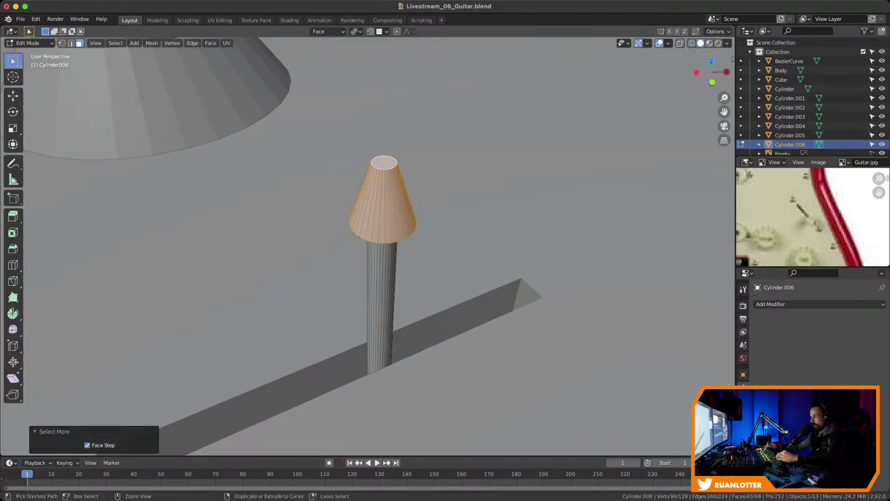
middle_click_drag(461, 229, 461, 166)
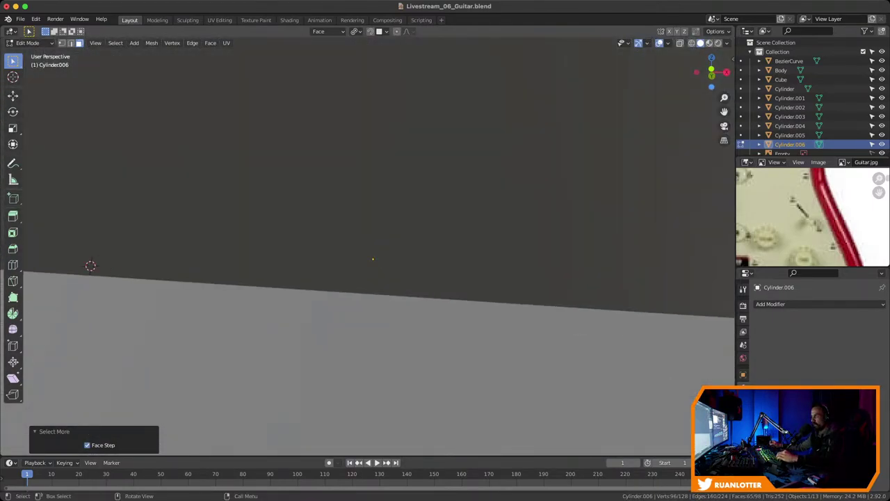
middle_click_drag(373, 260, 390, 344)
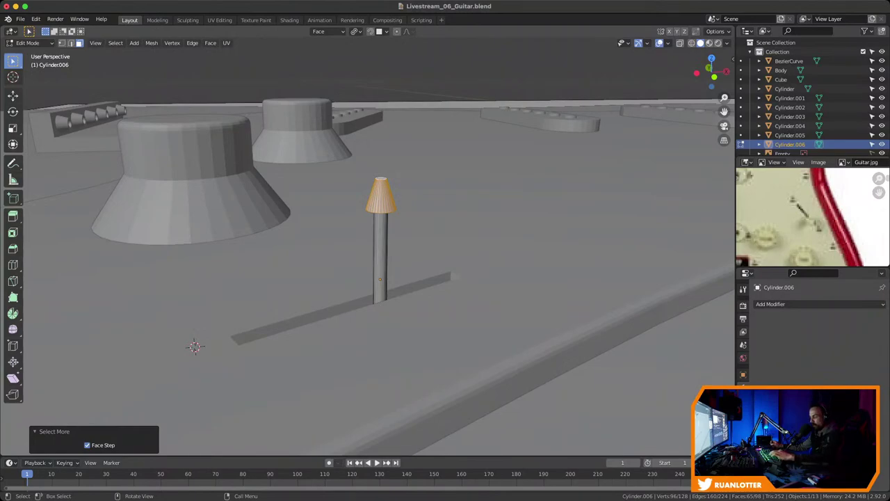
key("g")
key("x")
key("x")
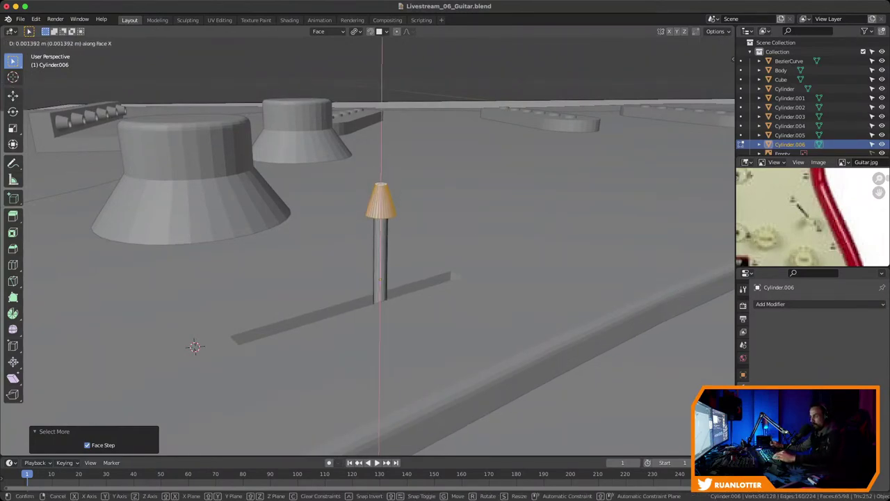
key("Return")
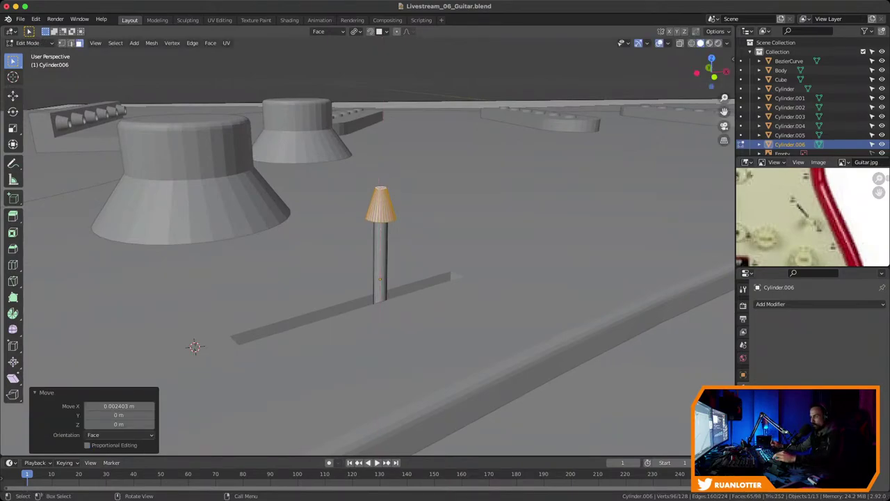
middle_click_drag(380, 251, 313, 256)
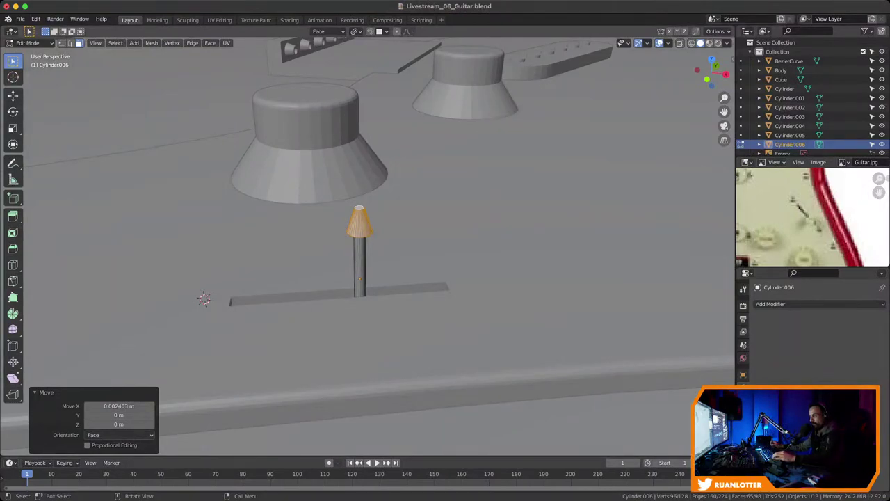
key("Tab")
Tilt the switch lever about -17.3° around face Z so that it leans along the slot
middle_click_drag(473, 248, 527, 260)
key("r")
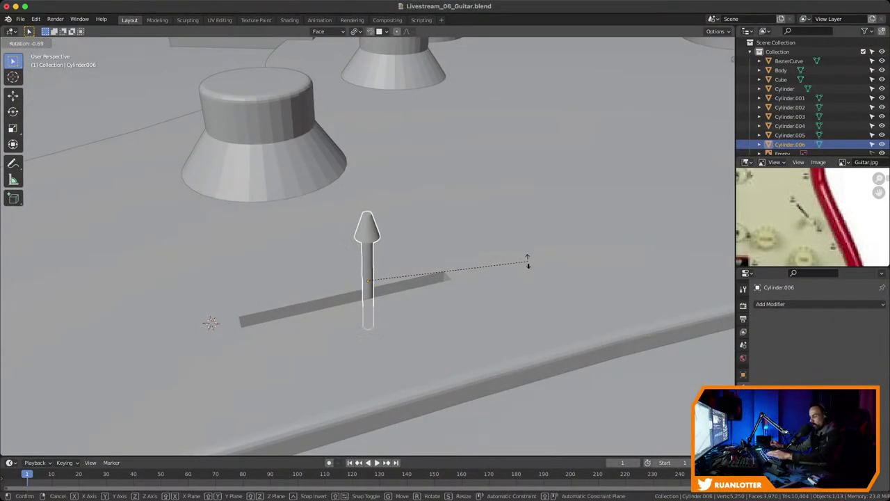
key("z")
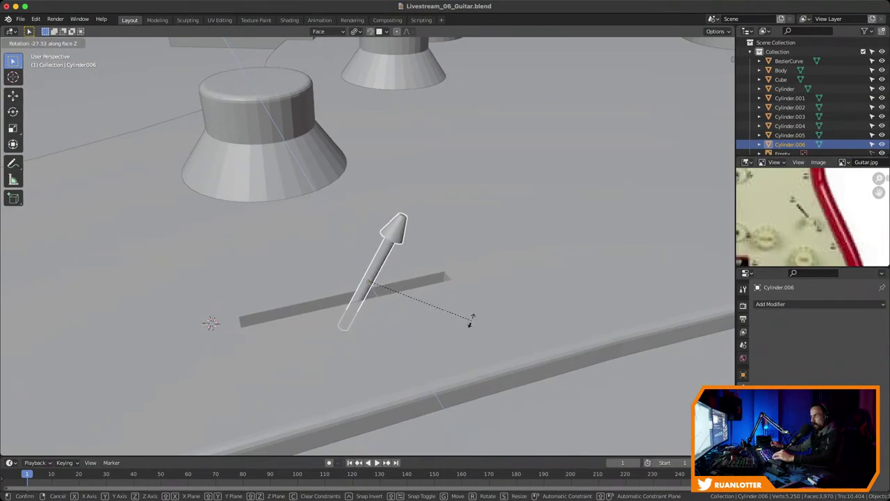
left_click(473, 303)
Slide the tilted switch lever along face Y toward the slot's end, then clear it from the selection
key("g")
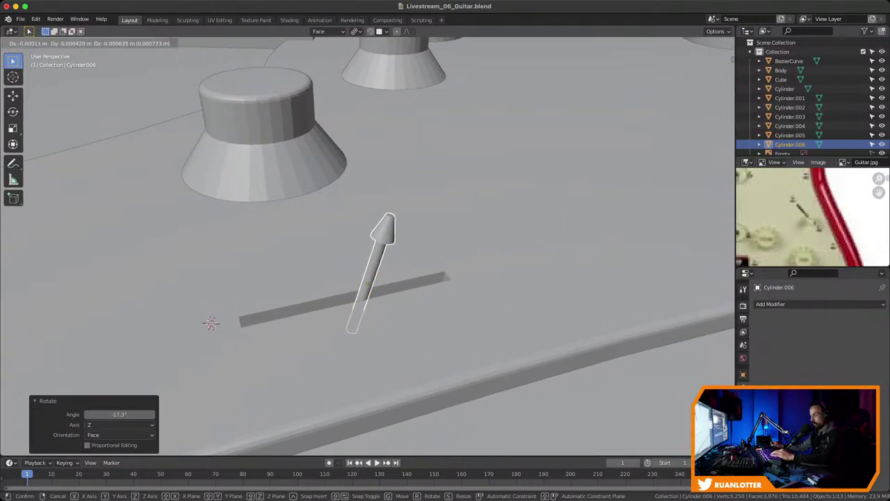
key("z")
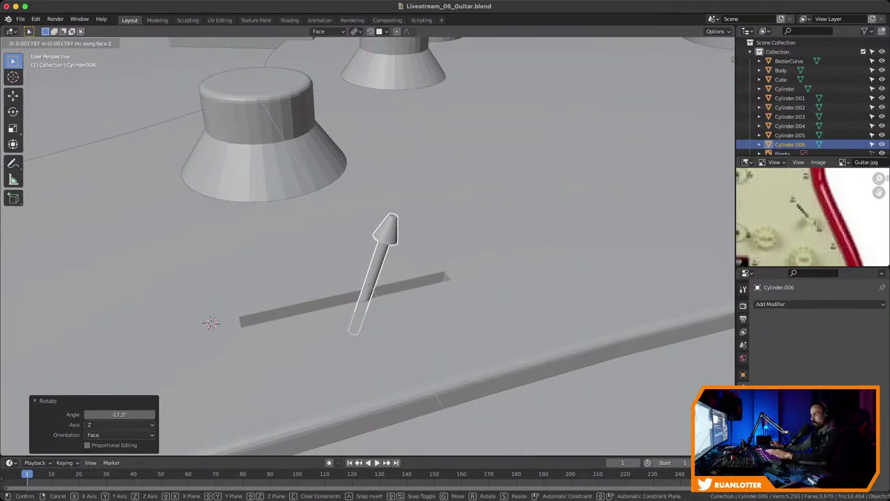
key("y")
left_click(508, 295)
left_click(508, 295)
Sink the switch lever deeper into the slot along face X, then take it out of the selection
middle_click_drag(508, 296, 510, 368)
middle_click_drag(445, 229, 435, 334)
middle_click_drag(435, 292, 466, 230, "ctrl")
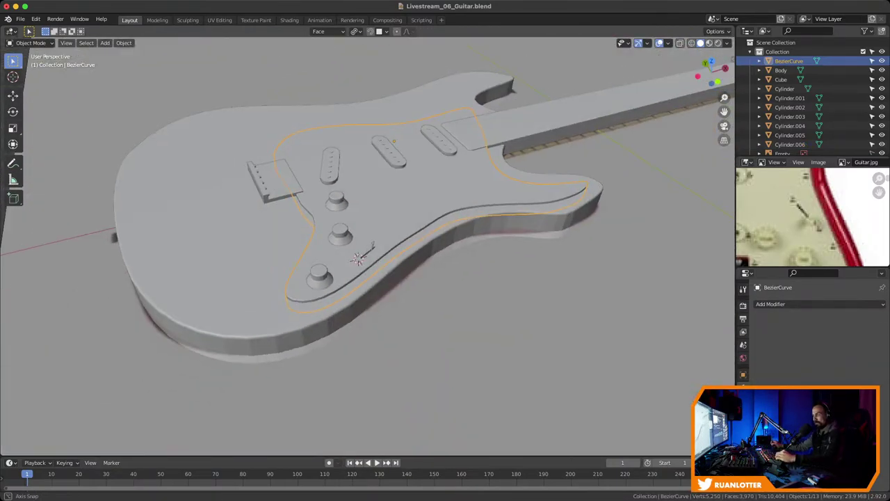
middle_click_drag(445, 278, 424, 174, "ctrl")
middle_click_drag(368, 243, 435, 292, "shift")
middle_click_drag(435, 293, 434, 258, "ctrl")
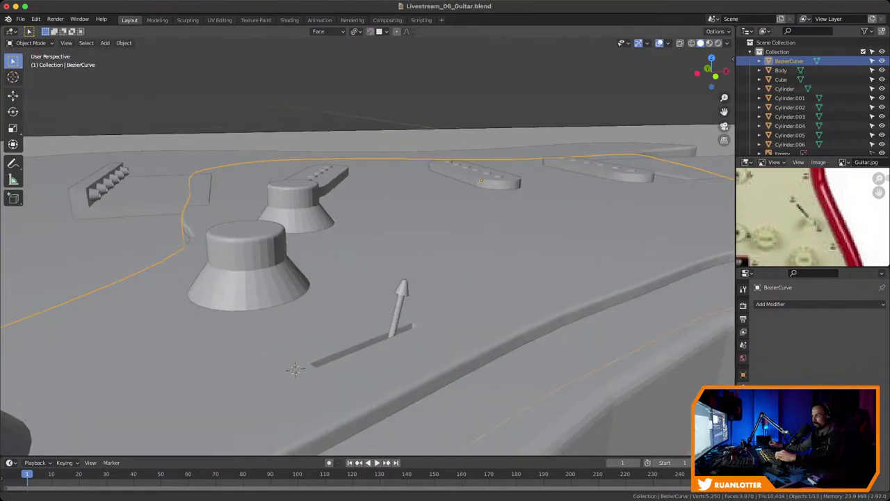
middle_click_drag(369, 209, 368, 219)
left_click(403, 275)
middle_click_drag(404, 274, 400, 238, "ctrl")
key("g")
key("x")
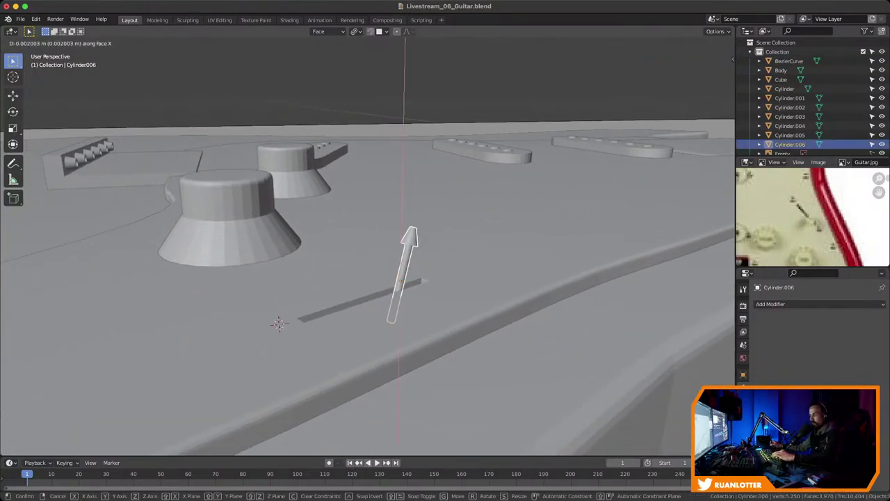
left_click(400, 295)
left_click(348, 267)
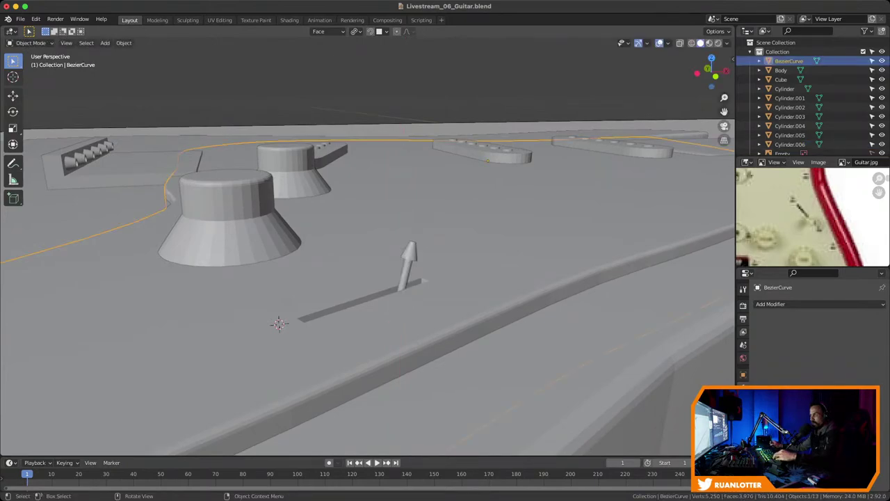
Review the finished switch against the whole guitar and save the file
middle_click_drag(404, 279, 487, 286)
scroll(367, 247, "down", 3)
scroll(367, 247, "down", 5)
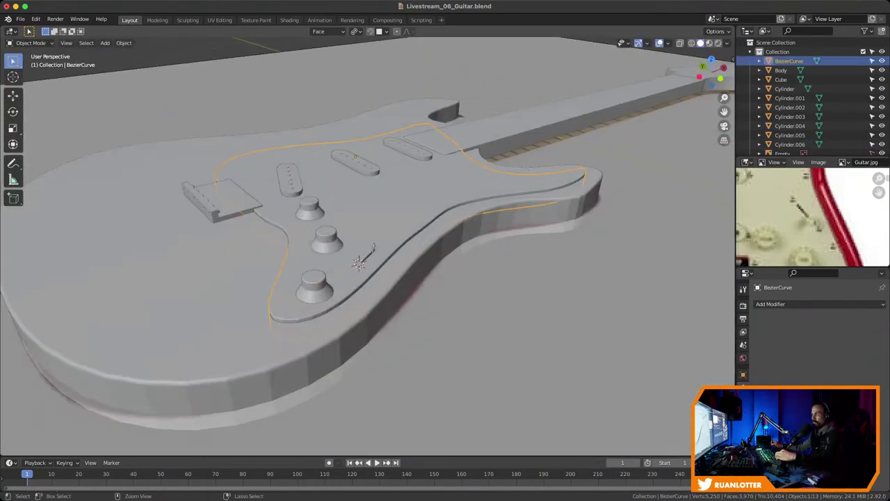
scroll(367, 247, "down", 4)
middle_click_drag(367, 247, 376, 194, "shift")
scroll(368, 250, "down", 2)
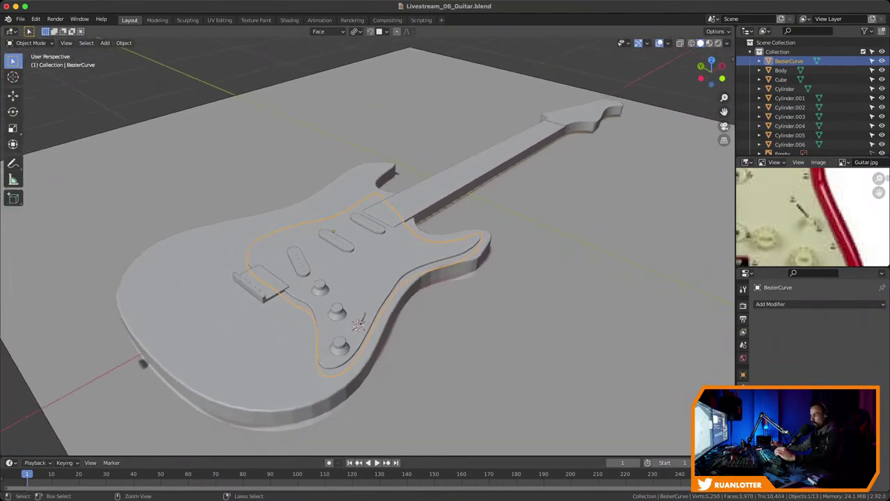
key("ctrl+s")
Examine the output jack, fretboard and headstock in the reference photo
scroll(812, 217, "down", 5)
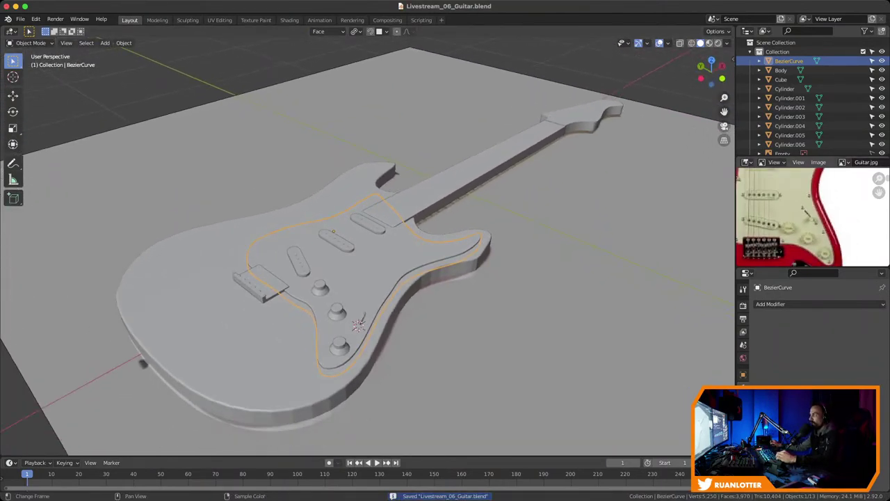
scroll(834, 243, "up", 5)
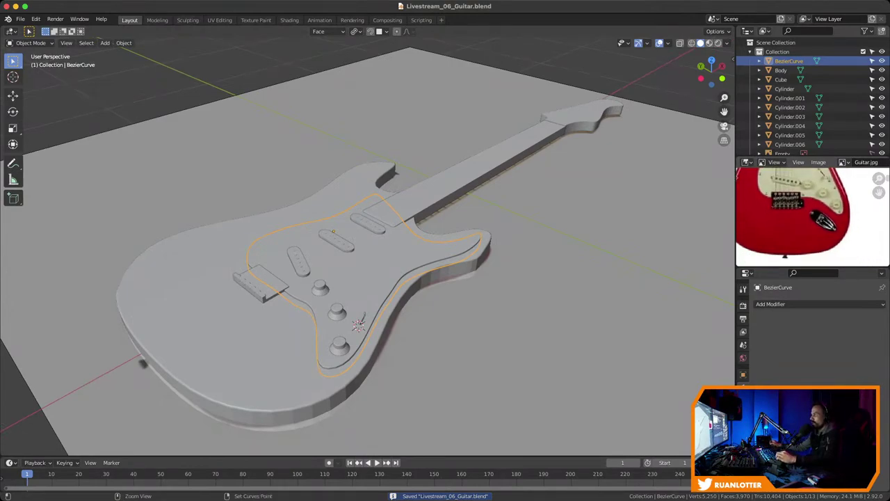
scroll(879, 192, "up", 4)
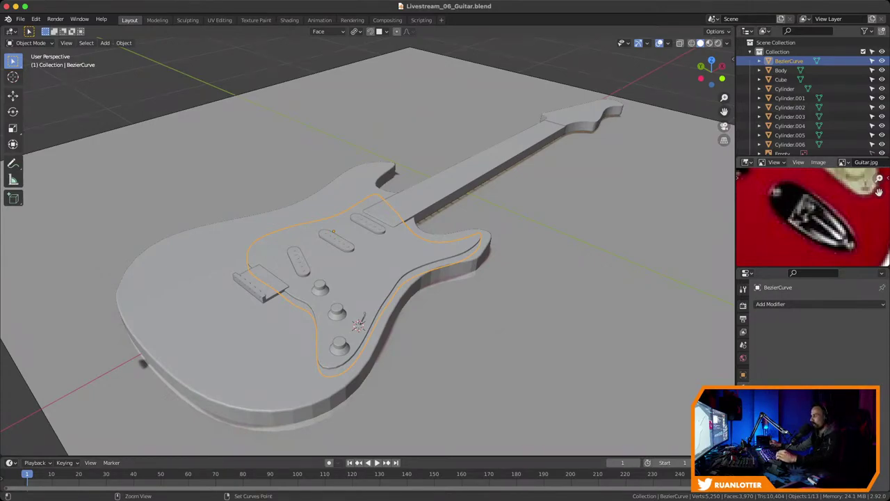
scroll(812, 217, "down", 5)
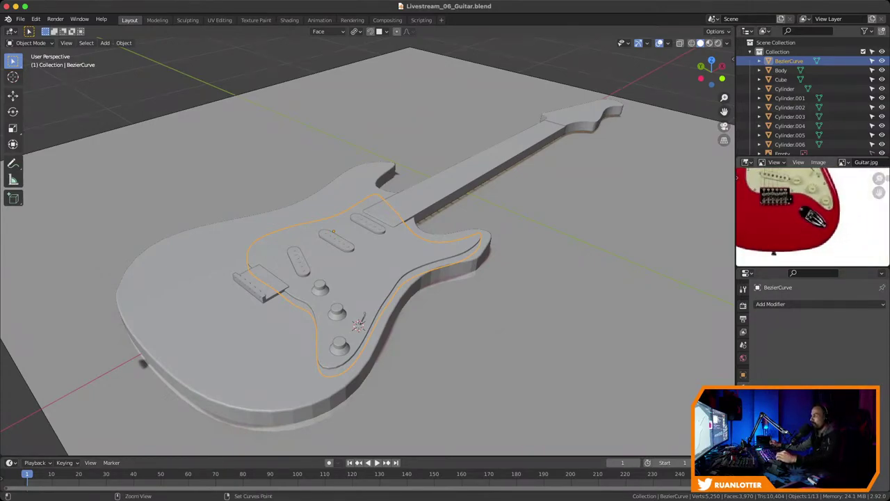
middle_click_drag(800, 195, 820, 376)
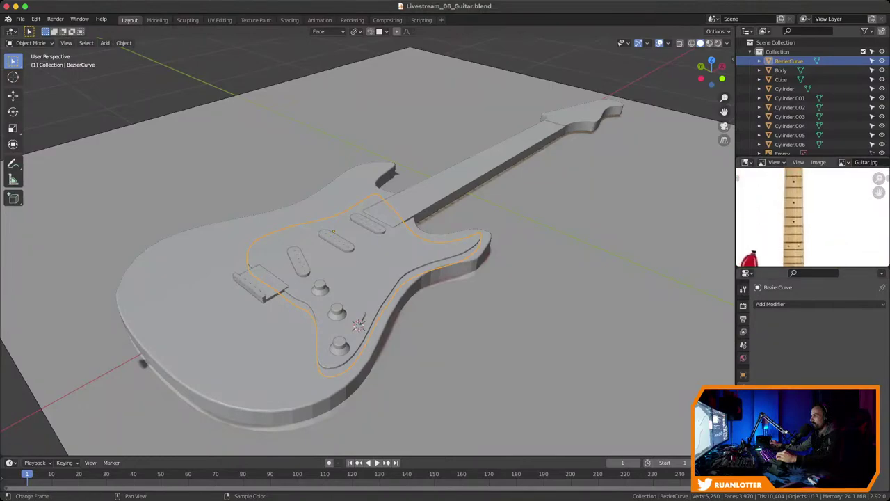
scroll(812, 217, "up", 10)
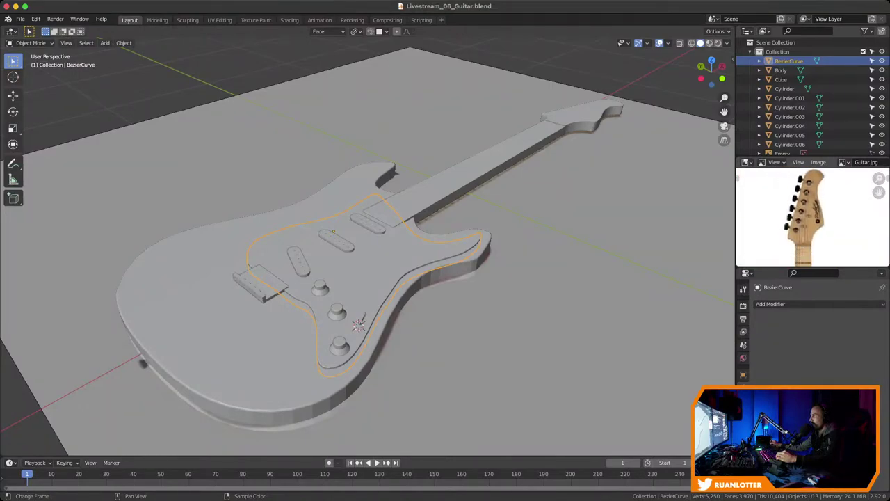
scroll(812, 217, "up", 1)
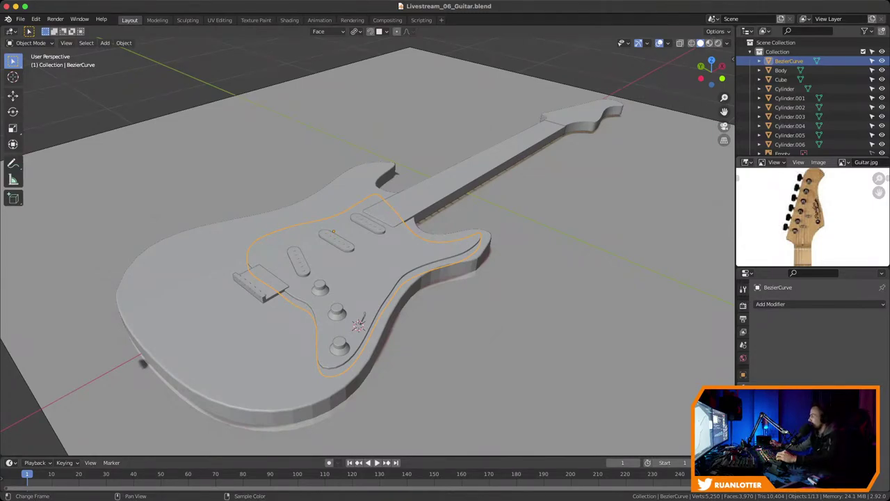
scroll(369, 250, "up", 4)
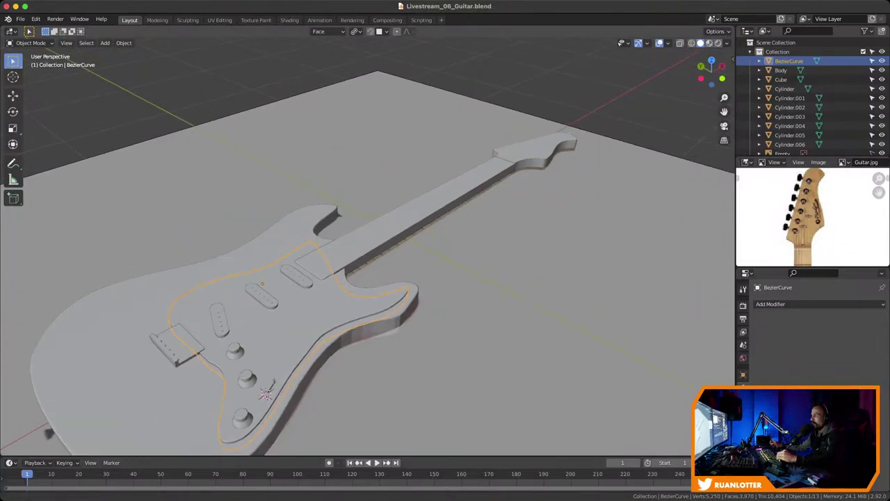
Select the headstock and inspect its shape and thickness from the end of the neck
middle_click_drag(445, 250, 75, 303)
middle_click_drag(654, 274, 532, 264)
left_click(431, 264)
middle_click_drag(431, 264, 431, 269)
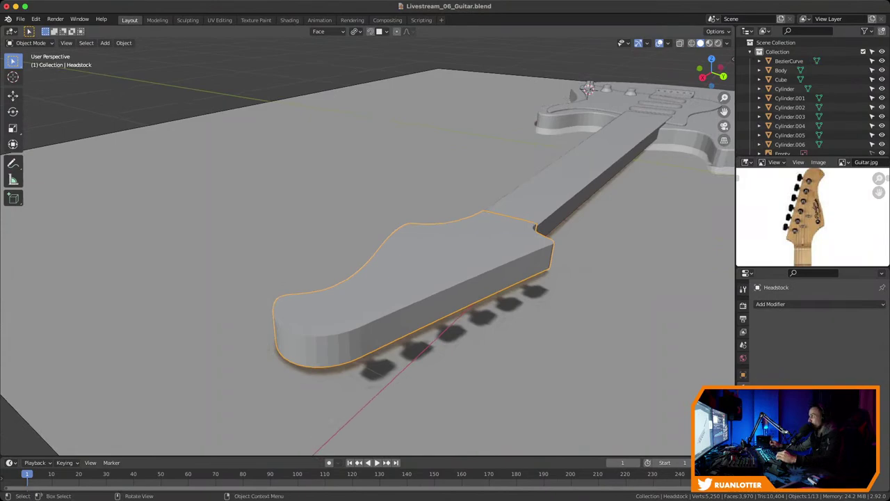
middle_click_drag(368, 250, 391, 250)
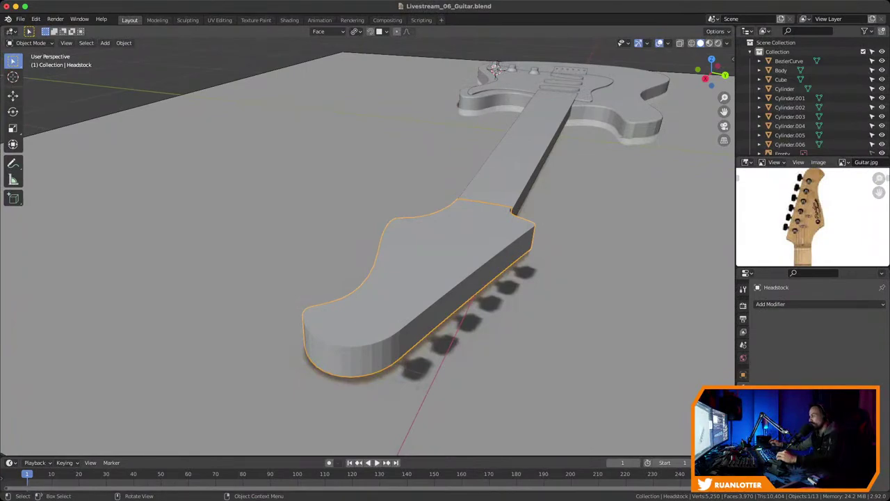
Hide the reference image empty so only the guitar model shows, and save the file
middle_click_drag(367, 251, 363, 220)
scroll(367, 251, "up", 1)
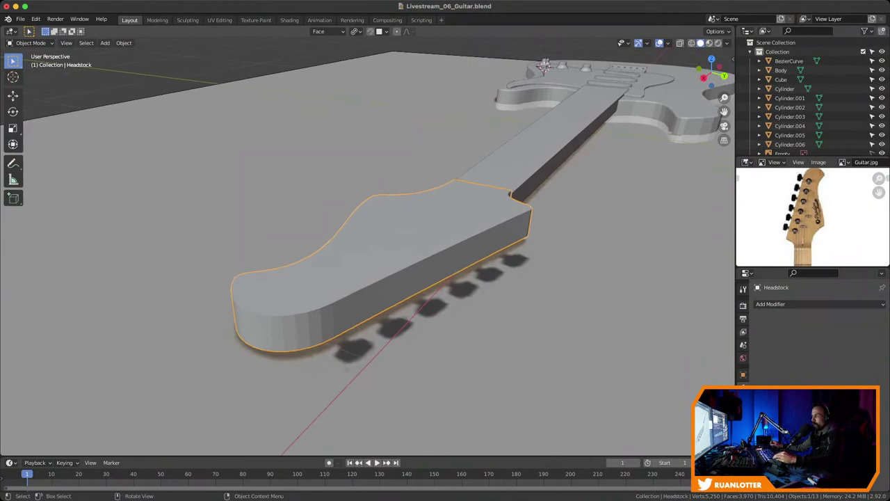
scroll(807, 105, "down", 2)
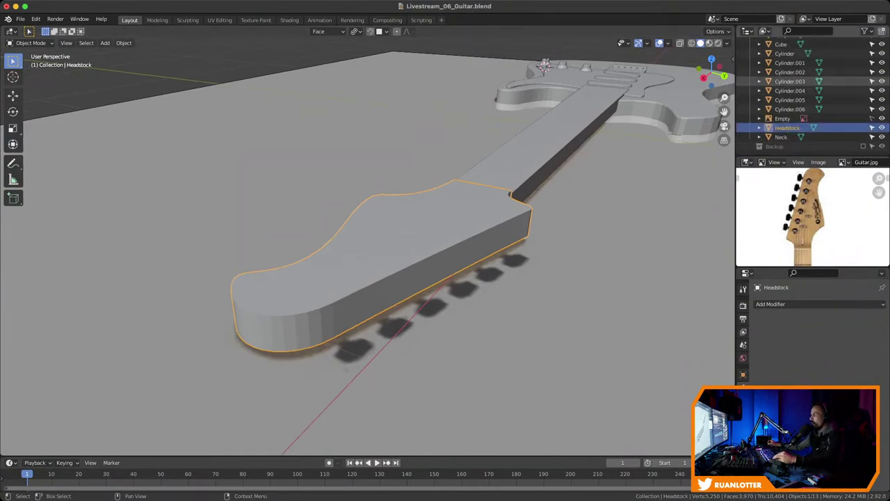
left_click(882, 118)
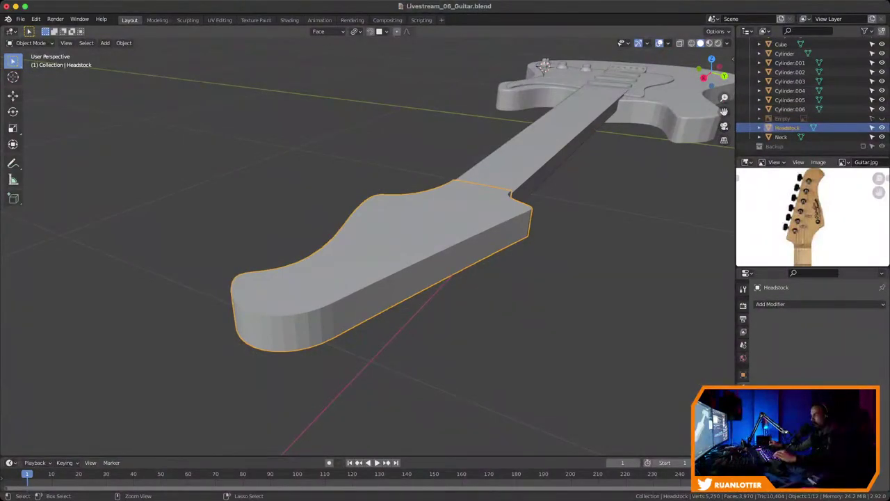
key("super+s")
Snap the 3D cursor to the face on the headstock's straight side edge, a few faces from the neck end
middle_click_drag(368, 251, 346, 250, "shift")
middle_click_drag(418, 268, 177, 236)
key("Tab")
scroll(445, 229, "up", 2)
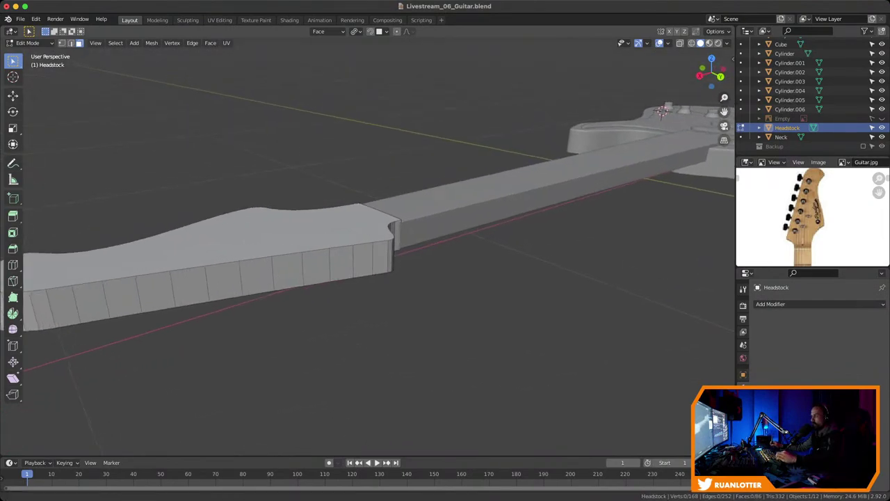
middle_click_drag(376, 251, 445, 233, "shift")
left_click(387, 251)
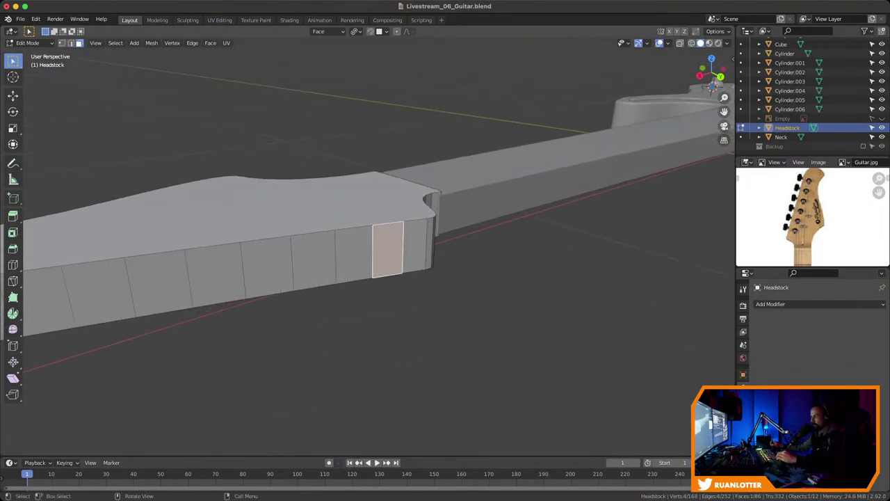
middle_click_drag(387, 251, 398, 282)
left_click(356, 258)
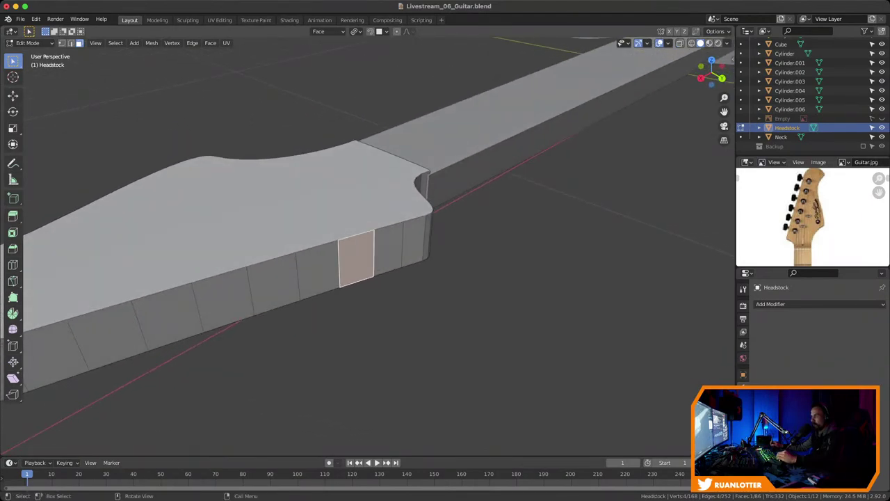
middle_click_drag(356, 258, 489, 230, "shift")
key("shift+s")
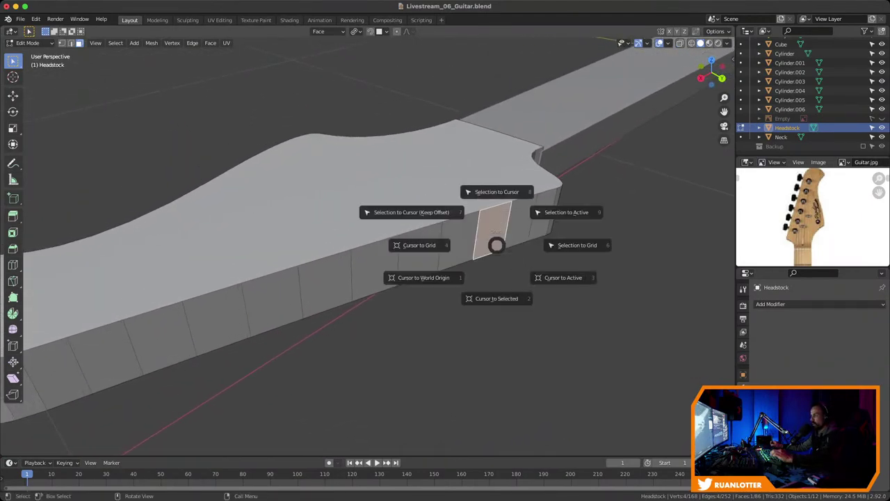
left_click(496, 298)
Add a cylinder mesh at the 3D cursor and scale it down in three passes of about 0.28, 0.20 and 0.45
middle_click_drag(496, 298, 473, 279)
key("Tab")
key("shift+a")
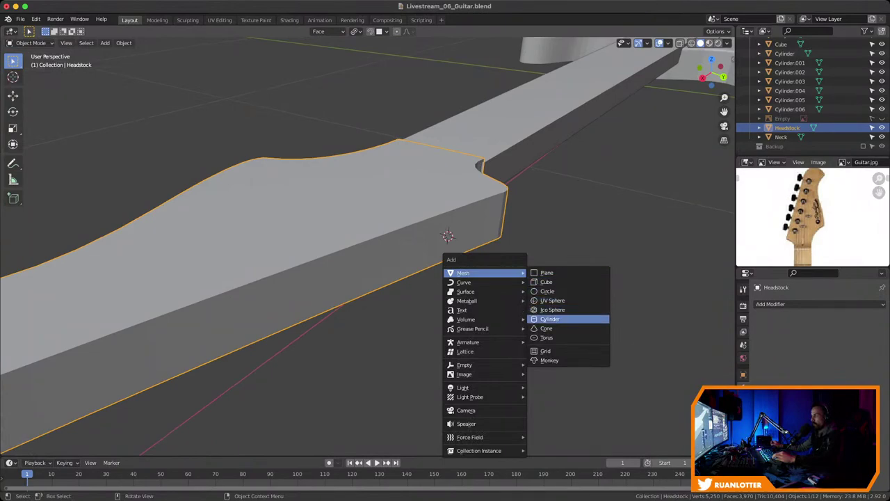
left_click(549, 319)
key("s")
left_click(529, 262)
key("s")
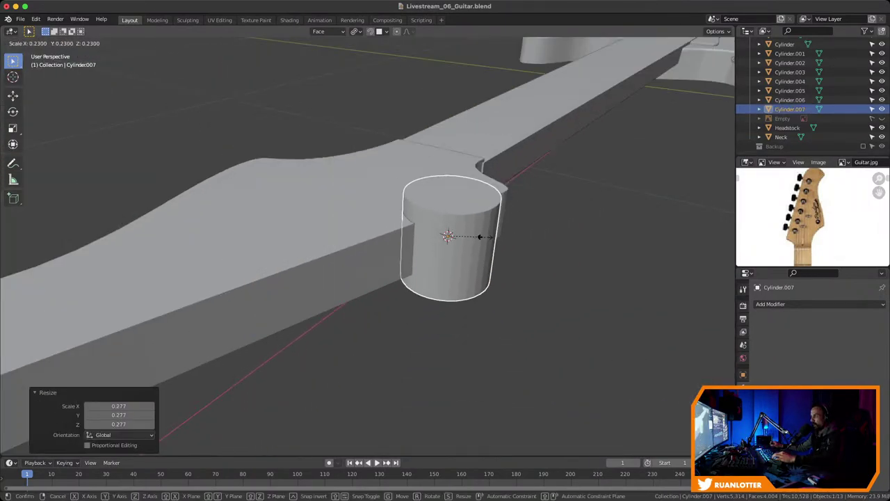
left_click(476, 239)
key("s")
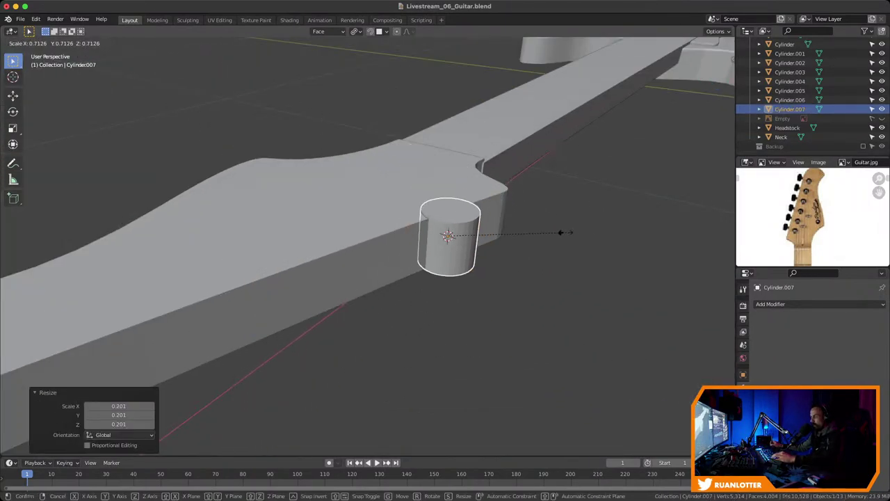
left_click(526, 234)
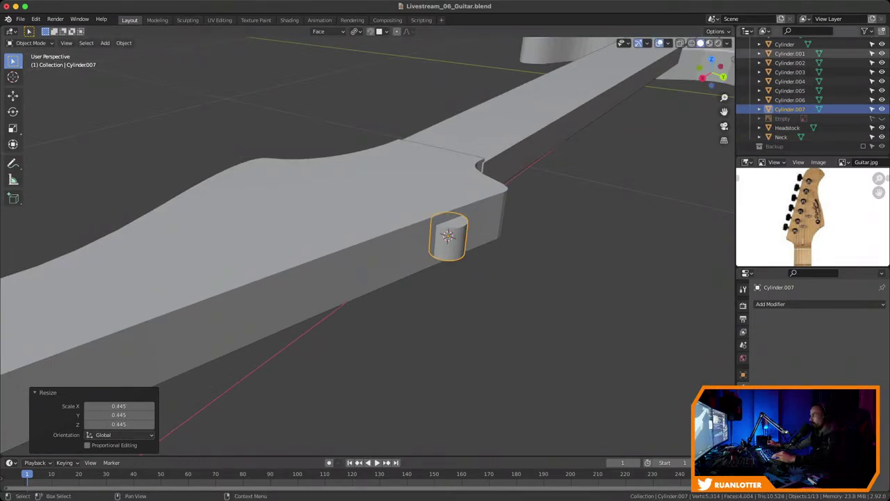
Look through the scene's object list and save the file
scroll(814, 104, "up", 3)
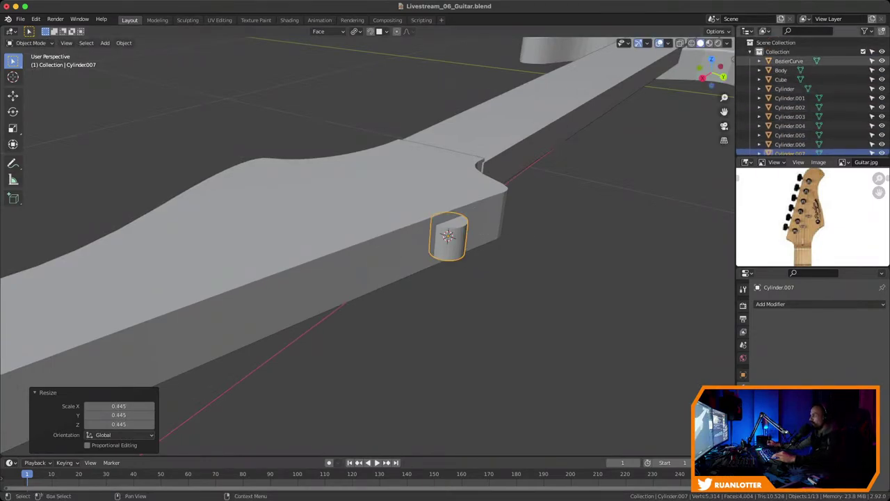
scroll(813, 126, "down", 3)
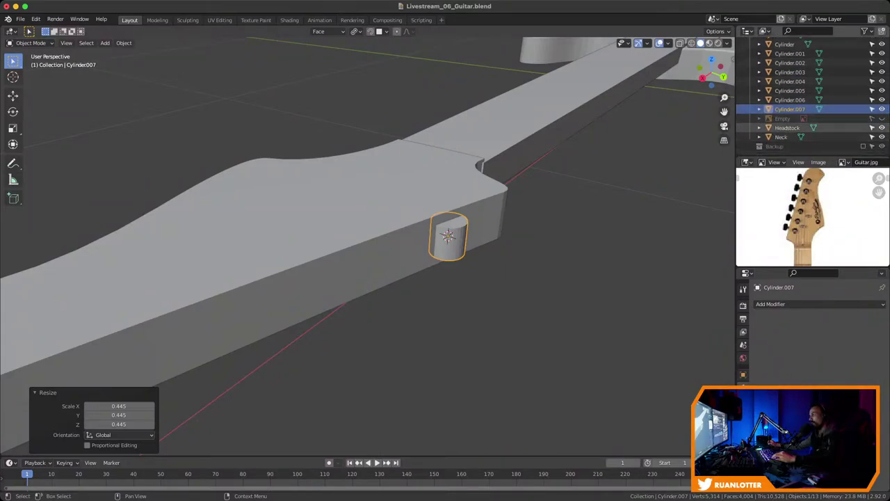
scroll(814, 91, "up", 3)
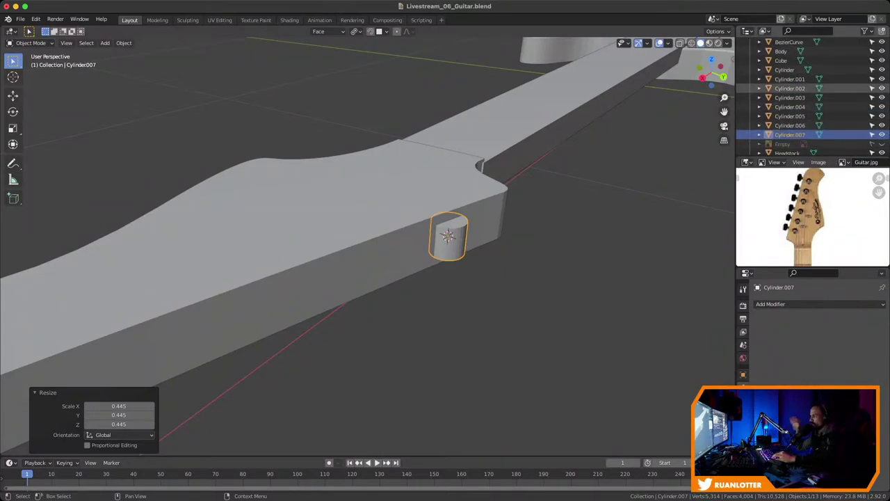
key("super+s")
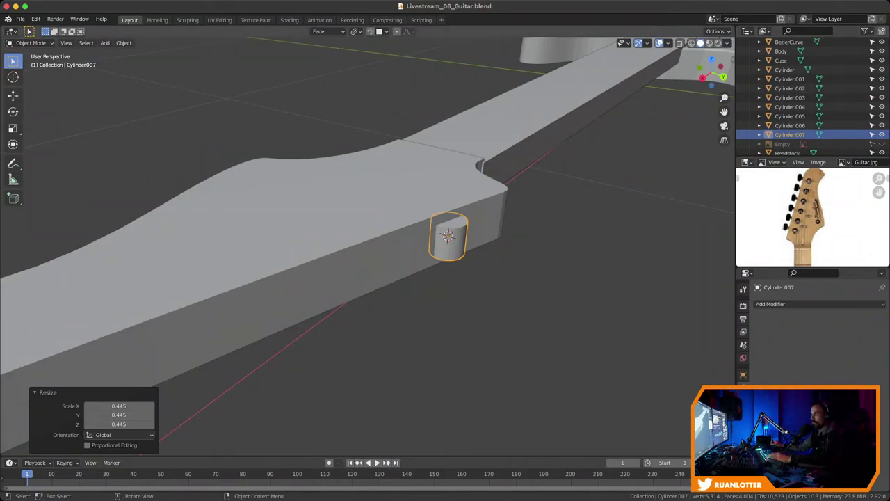
Select the small cylinder, check the available transform orientations, and clear the selection
middle_click_drag(367, 246, 367, 264)
key("alt+a")
left_click(449, 236)
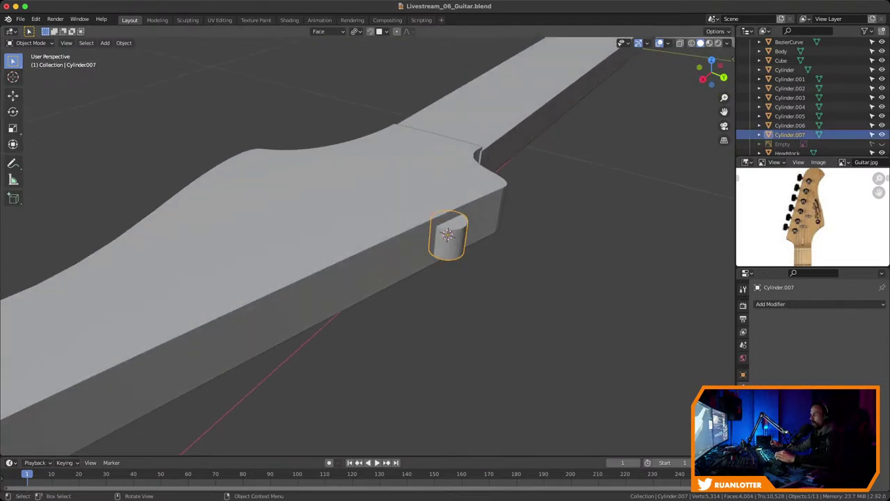
scroll(368, 247, "down", 3)
middle_click_drag(417, 240, 453, 212)
left_click(327, 31)
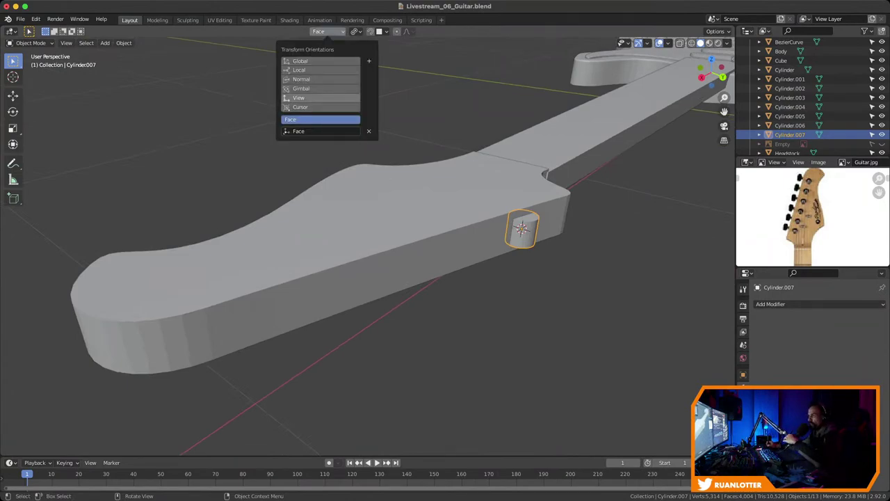
key("alt+a")
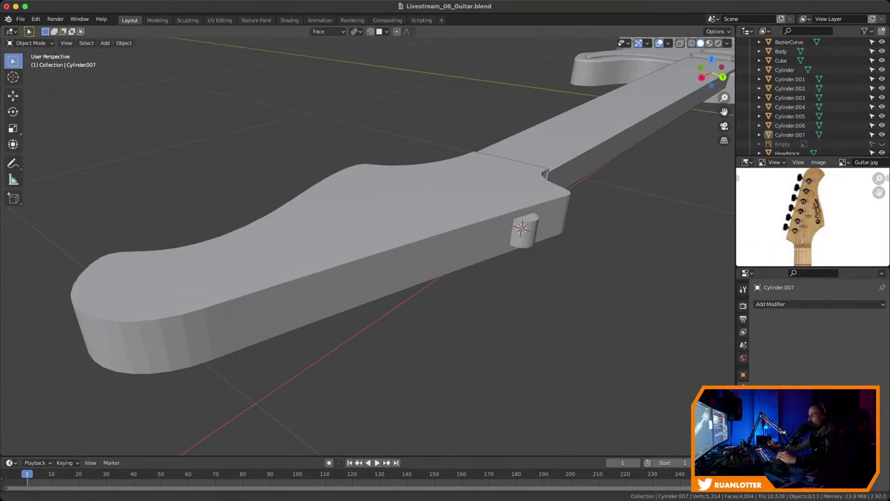
Inspect the small cylinder on the headstock edge from several angles, leave it deselected, and save the file
middle_click_drag(354, 294, 397, 300, "ctrl")
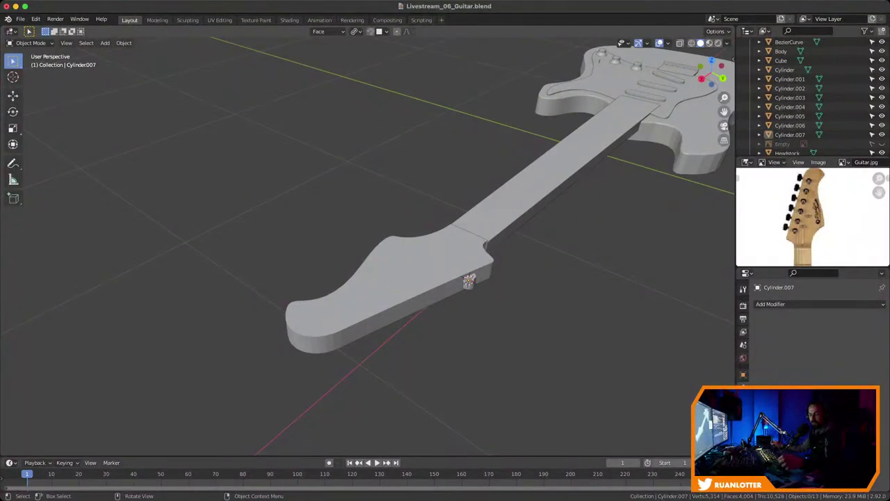
middle_click_drag(368, 244, 313, 209)
scroll(369, 244, "up", 4)
scroll(369, 243, "up", 1)
middle_click_drag(369, 244, 427, 230)
scroll(411, 237, "up", 2)
scroll(362, 229, "up", 3)
scroll(403, 233, "down", 1)
left_click(415, 292)
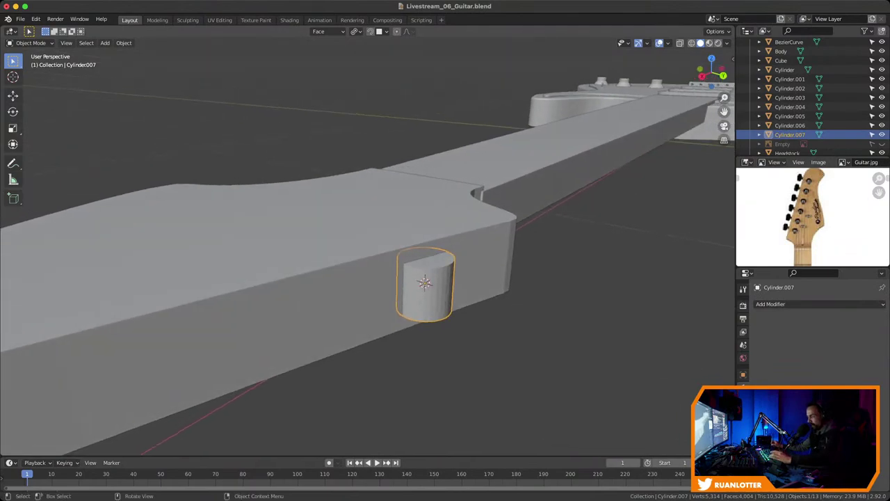
scroll(368, 248, "down", 3)
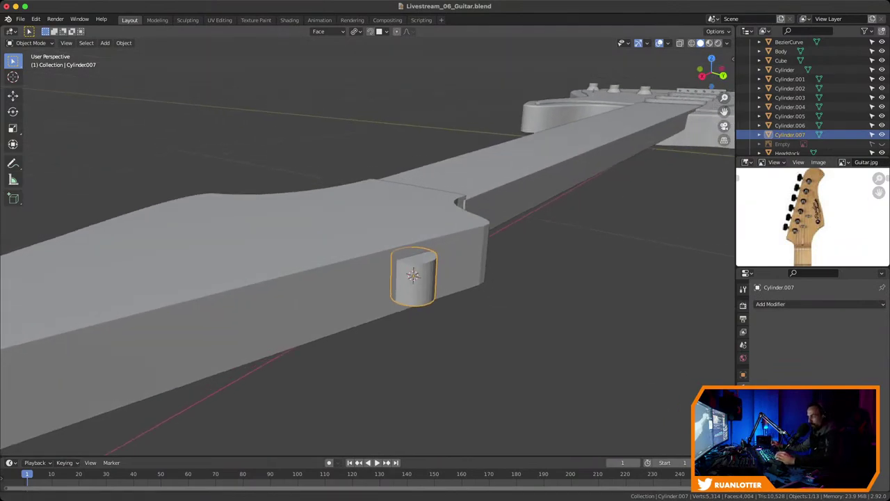
key("alt+a")
scroll(368, 248, "down", 2)
key("ctrl+s")
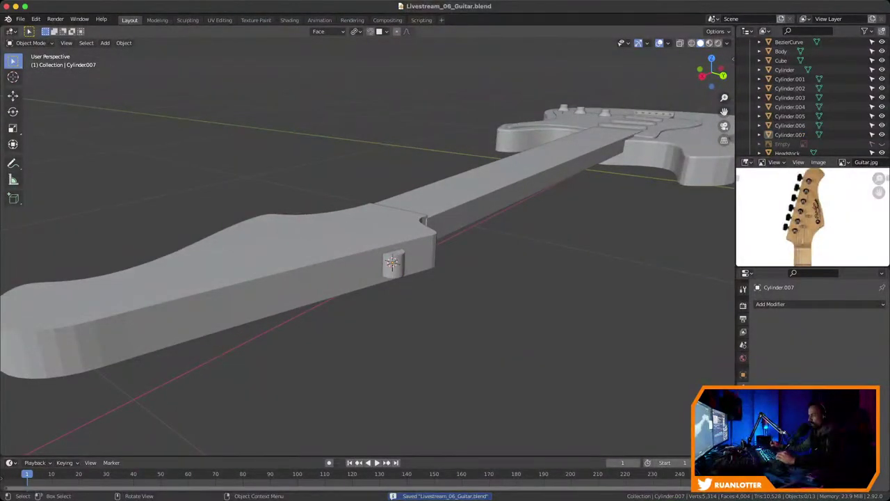
Enter Edit Mode on the headstock and select a single face midway along its straight side edge
left_click(393, 266)
middle_click_drag(393, 266, 441, 288)
left_click(327, 31)
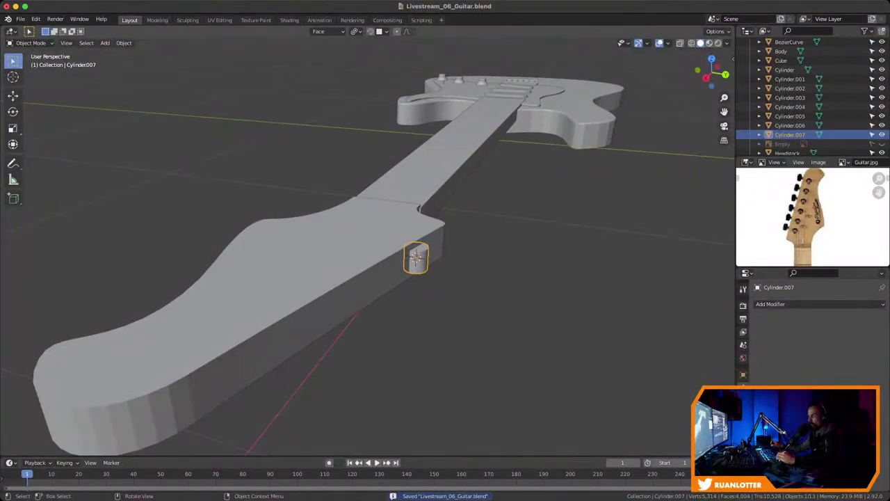
middle_click_drag(358, 285, 376, 262, "shift")
left_click(375, 261)
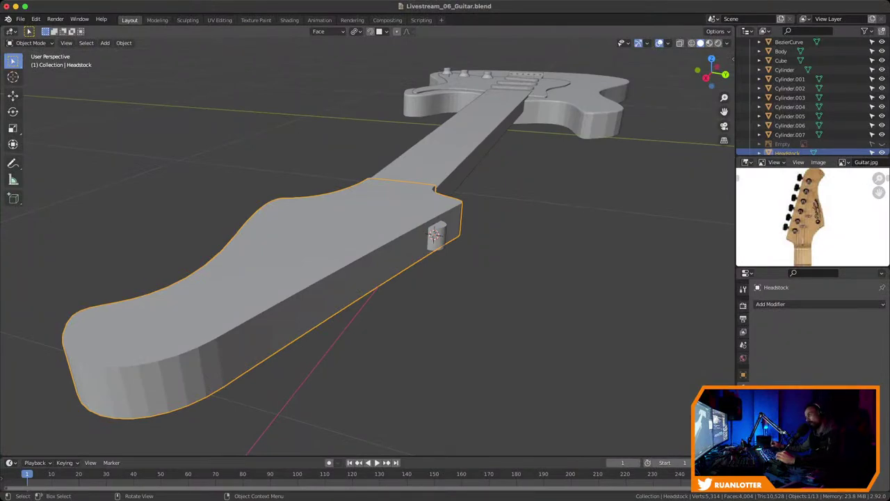
key("Tab")
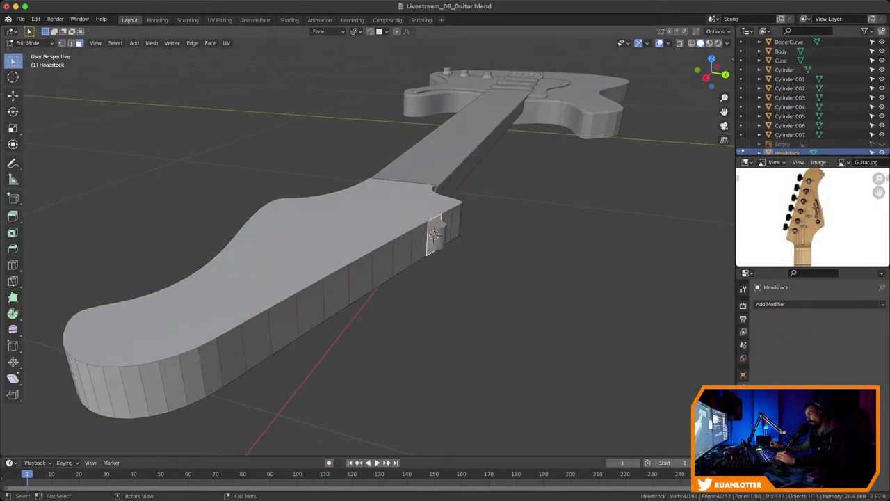
left_click_drag(427, 254, 346, 306)
left_click(310, 308)
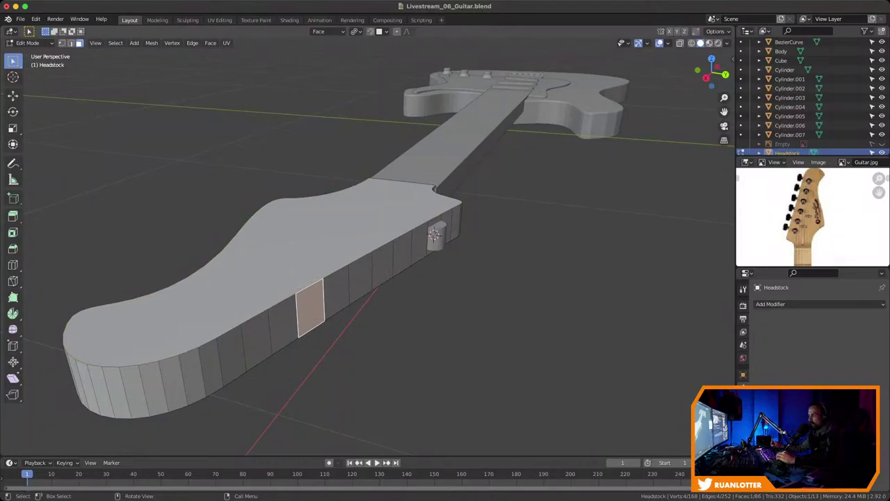
left_click(360, 278)
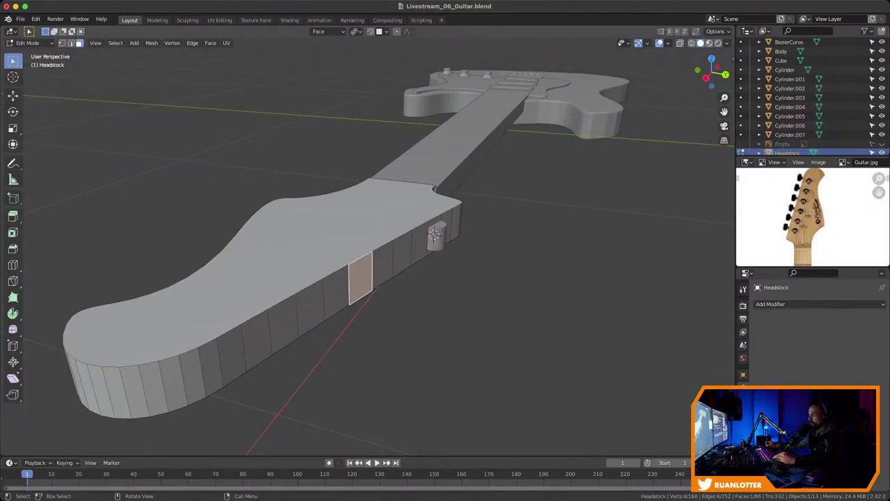
Replace the custom Face orientation with a new one named Headstock, created from the selected side face
left_click(327, 32)
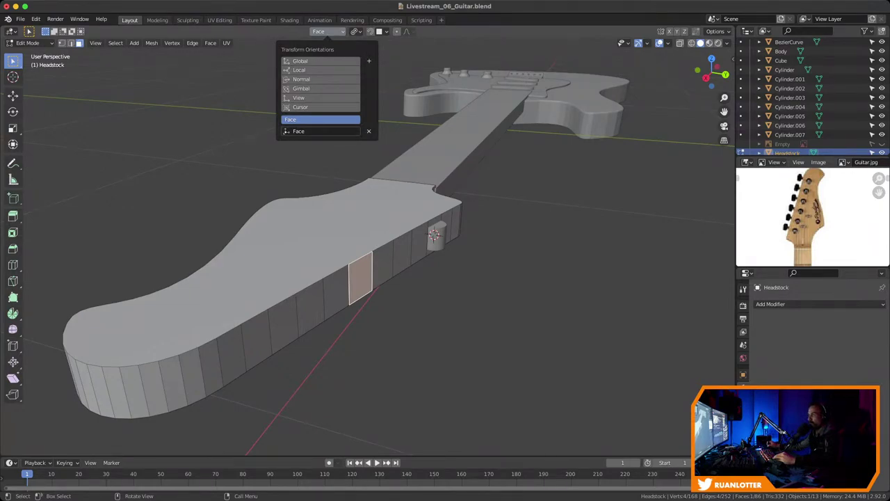
left_click(368, 131)
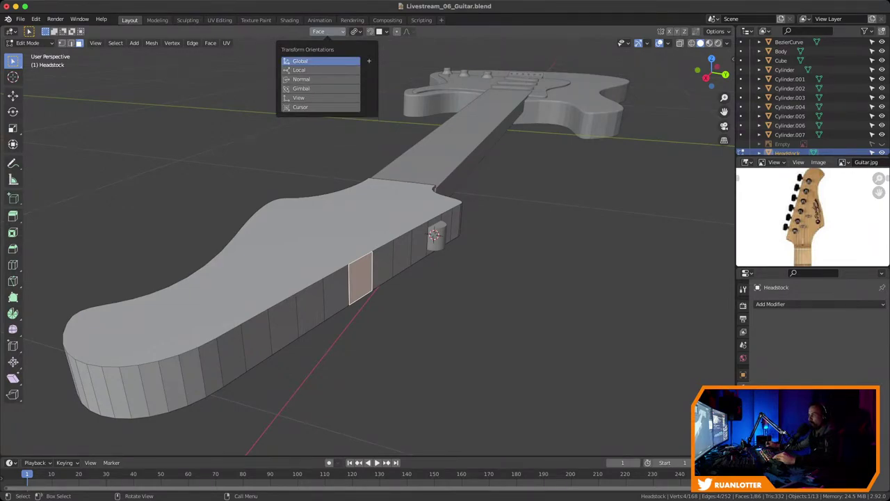
left_click(369, 61)
left_click(304, 131)
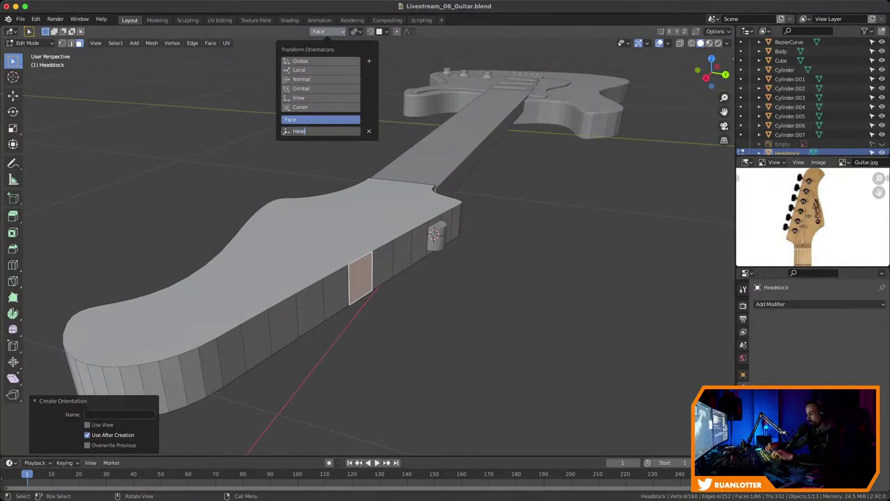
type("Headstock")
key("Return")
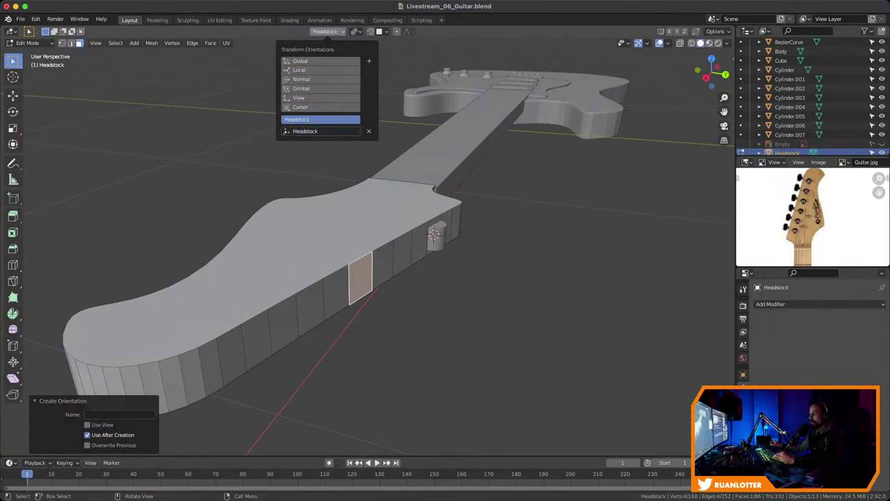
Return to Object Mode, select the small cylinder on the headstock edge, and move it about -0.017 m along Headstock X
key("Tab")
left_click(434, 235)
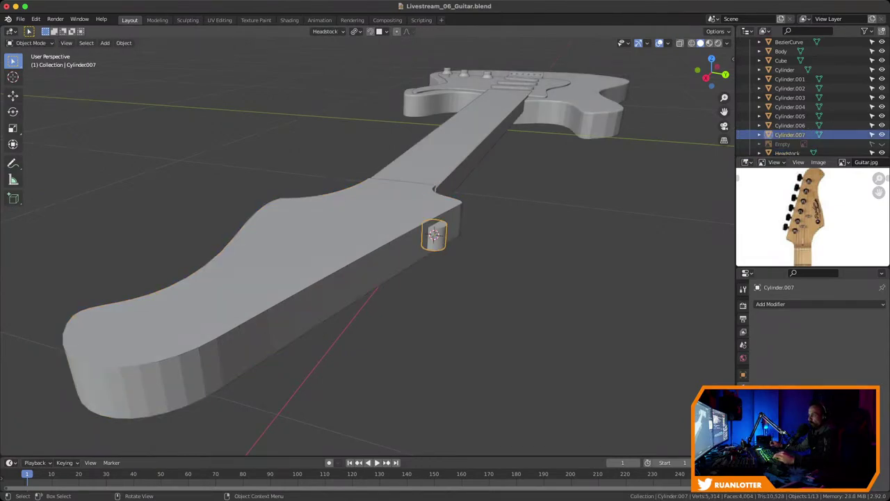
left_click(328, 31)
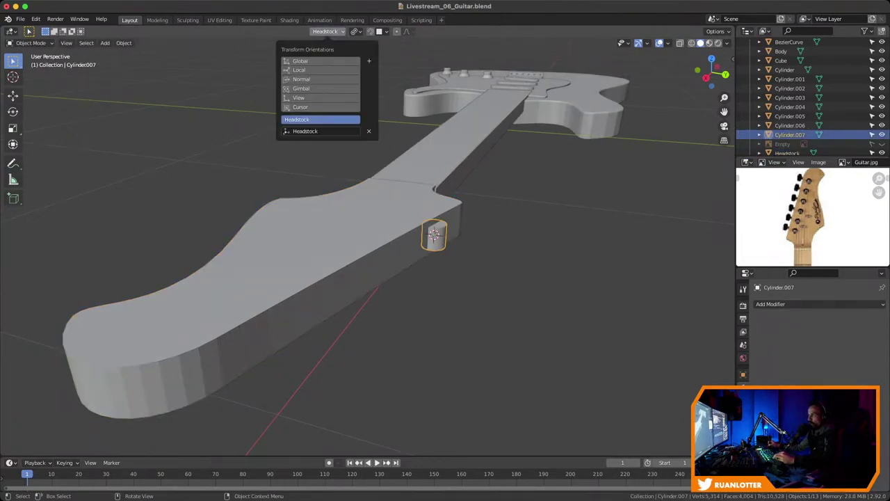
key("Escape")
key("g")
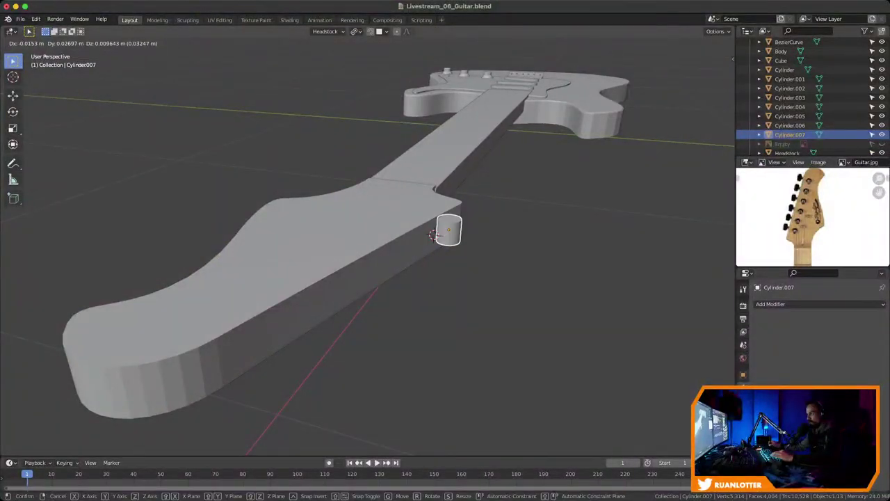
key("x")
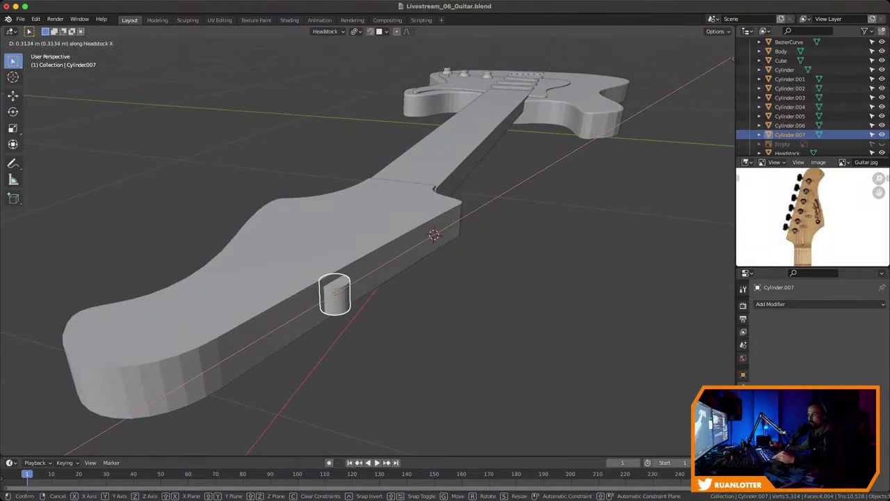
left_click(437, 233)
middle_click_drag(437, 233, 393, 243)
scroll(417, 282, "down", 1)
middle_click_drag(393, 244, 411, 212)
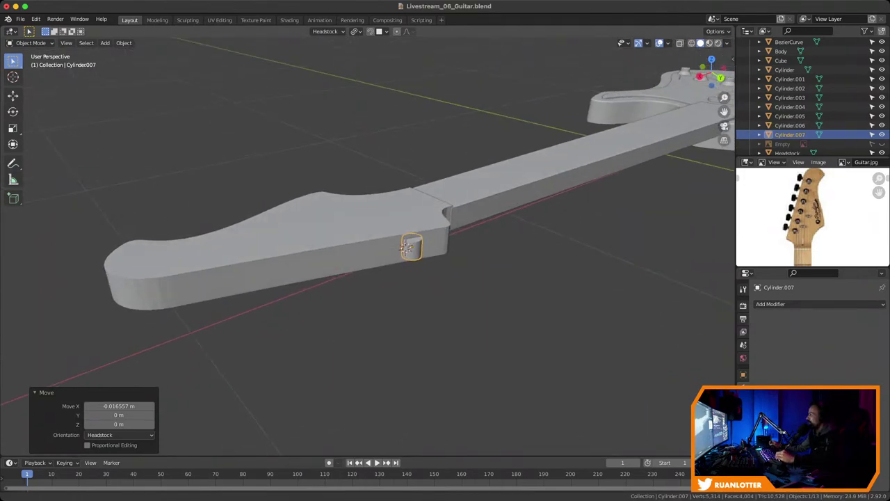
Rotate the small cylinder 90° about the Headstock X axis
scroll(320, 255, "up", 3)
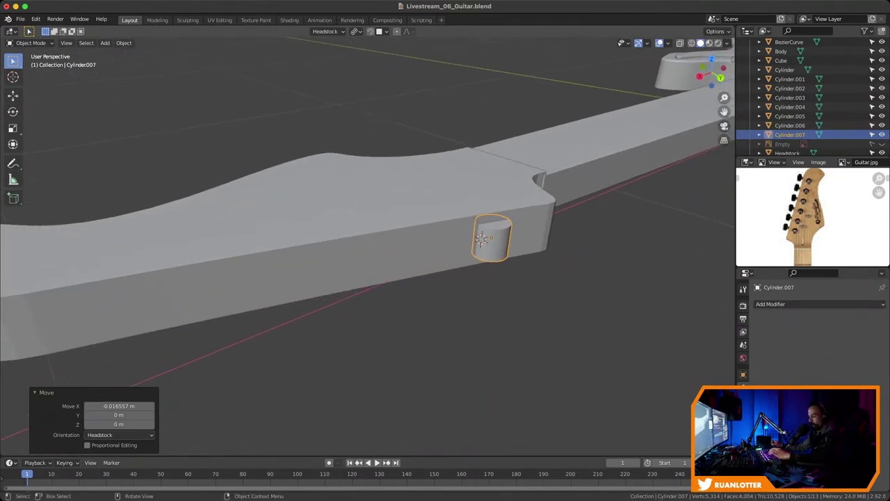
key("r")
key("y")
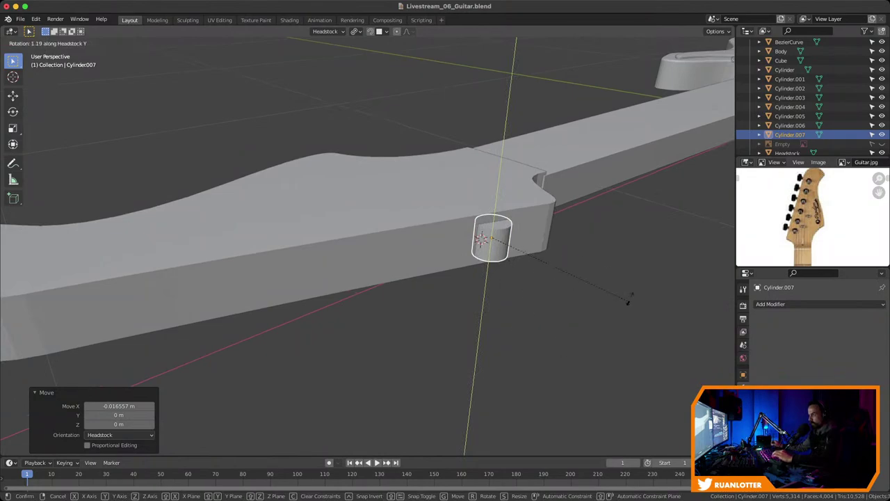
key("x")
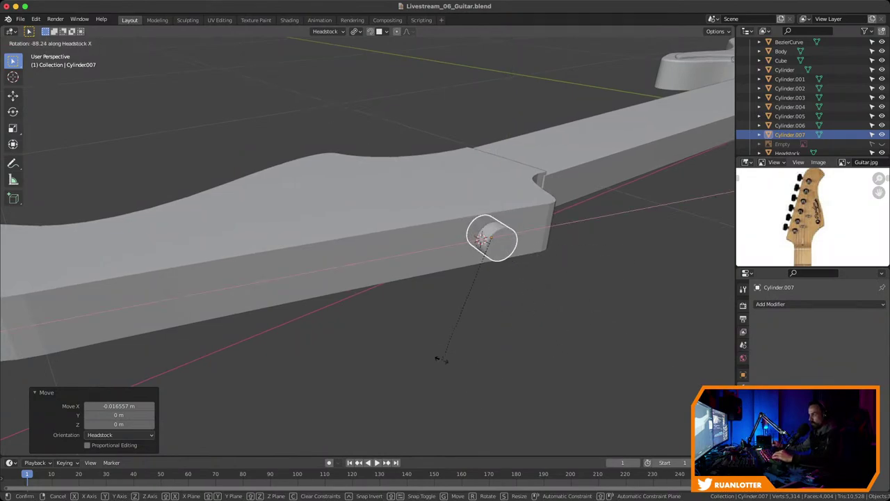
type("90")
key("Return")
mouse_move(456, 357)
middle_mouse_down()
mouse_move(487, 348)
mouse_move(449, 356)
middle_mouse_up()
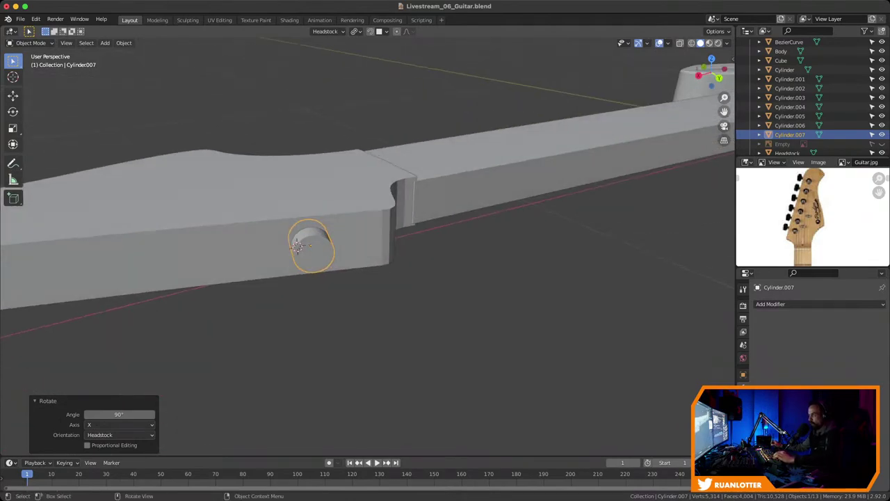
Scale the small cylinder uniformly to about 0.5 and save the file
key("s")
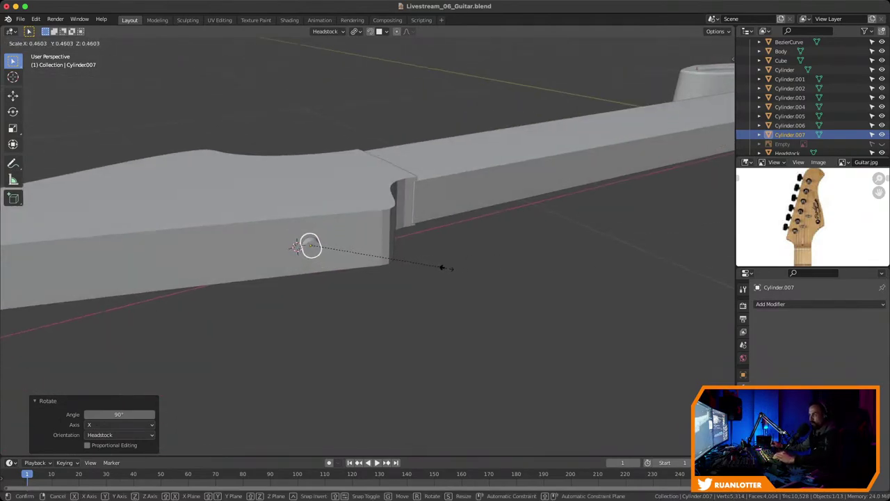
left_click(457, 266)
middle_click_drag(457, 266, 480, 278)
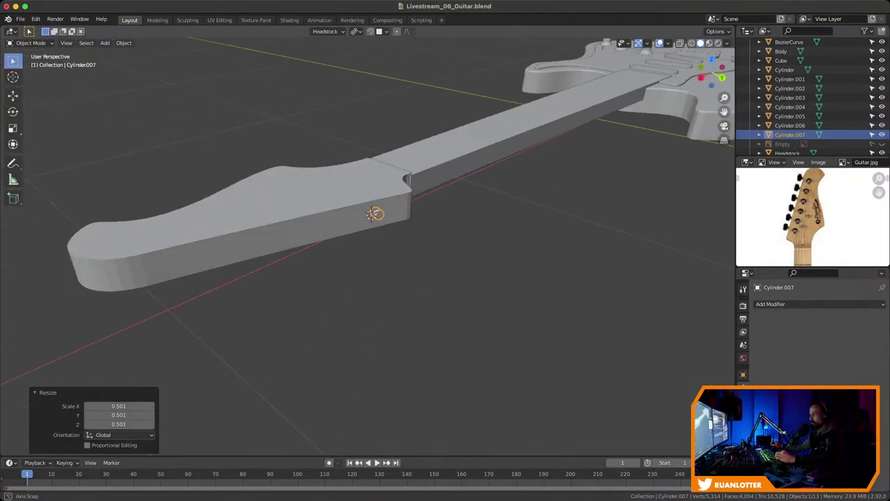
scroll(376, 246, "up", 4)
middle_click_drag(417, 279, 393, 284)
scroll(376, 246, "up", 2)
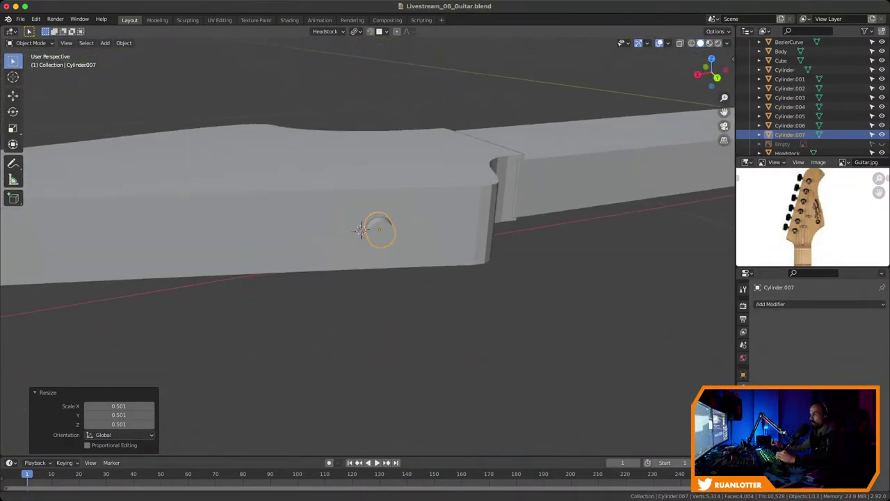
mouse_move(375, 247)
middle_mouse_down()
mouse_move(393, 249)
mouse_move(362, 249)
mouse_move(367, 241)
middle_mouse_up()
scroll(376, 246, "up", 1)
scroll(369, 240, "up", 2)
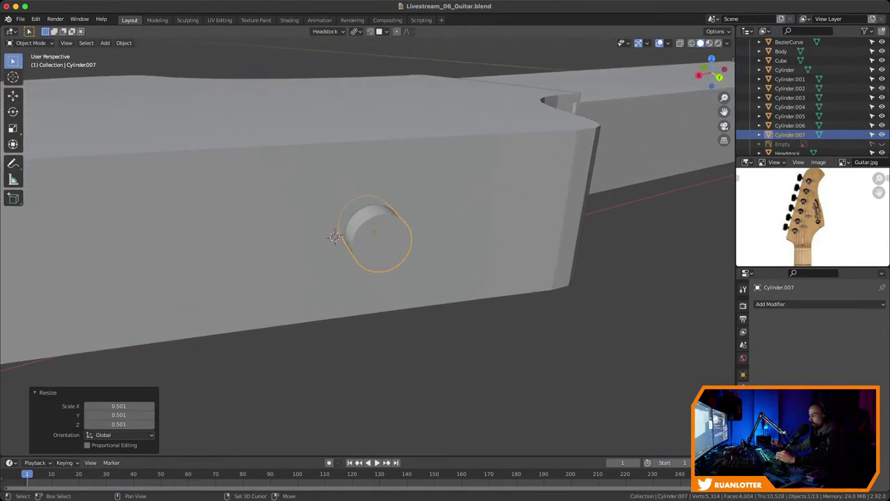
scroll(368, 243, "up", 7)
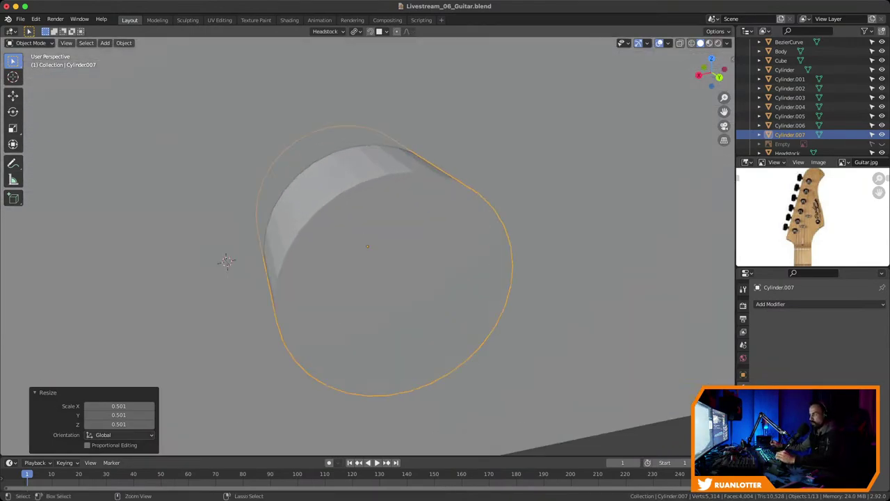
key("ctrl+s")
Enter Edit Mode on the small cylinder and select its outer end face
middle_click_drag(368, 244, 348, 247)
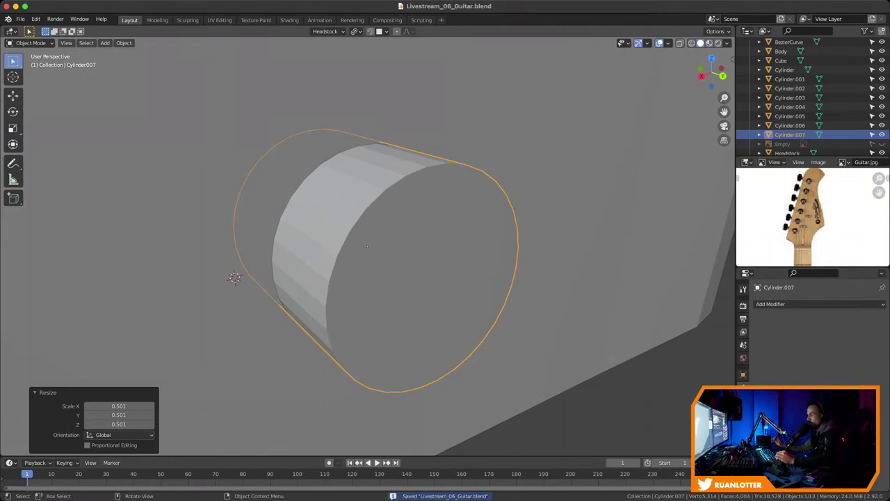
scroll(369, 243, "down", 3)
key("Tab")
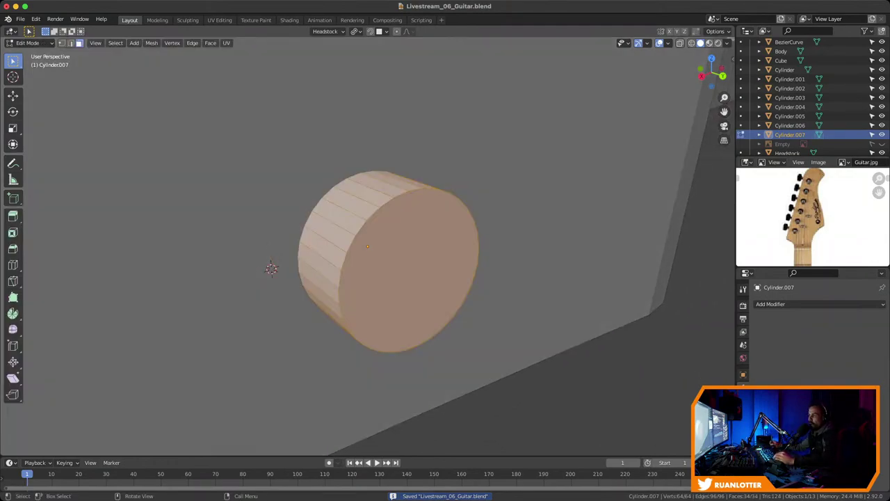
left_click(409, 270)
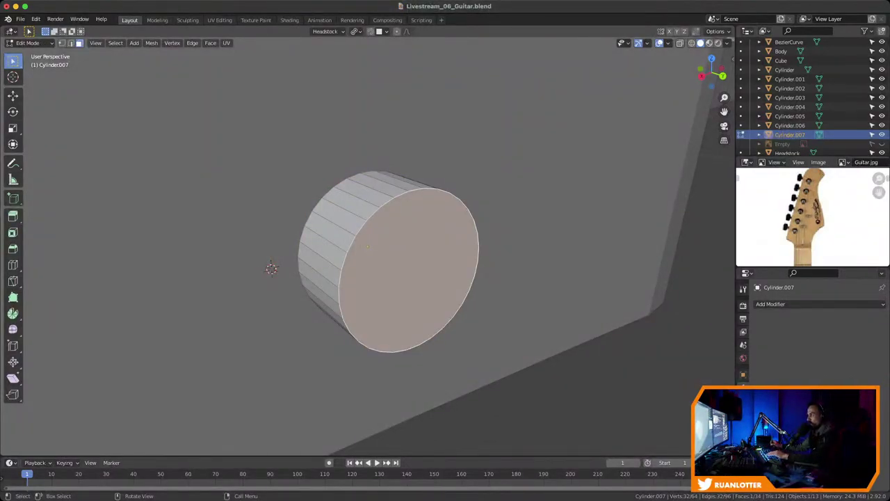
middle_click_drag(368, 243, 351, 239)
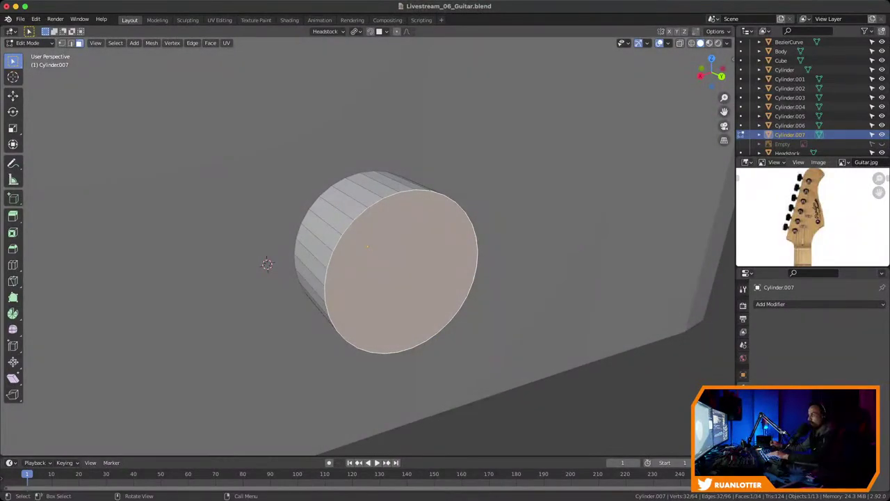
key("i")
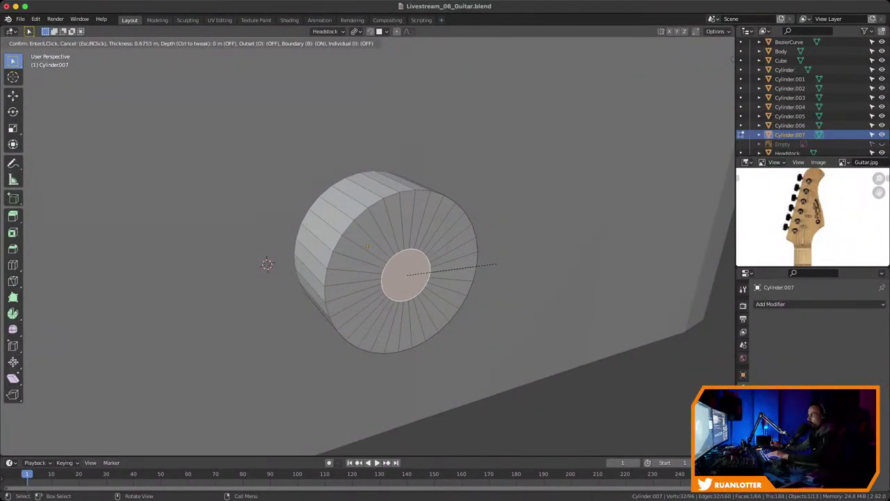
key("Escape")
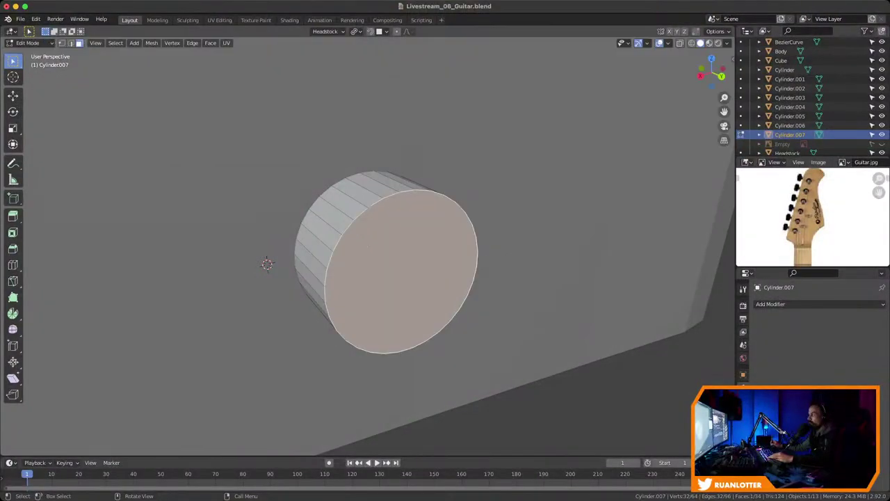
Extrude the cylinder's outer end face about 0.049 m away from the headstock
scroll(807, 209, "up", 3)
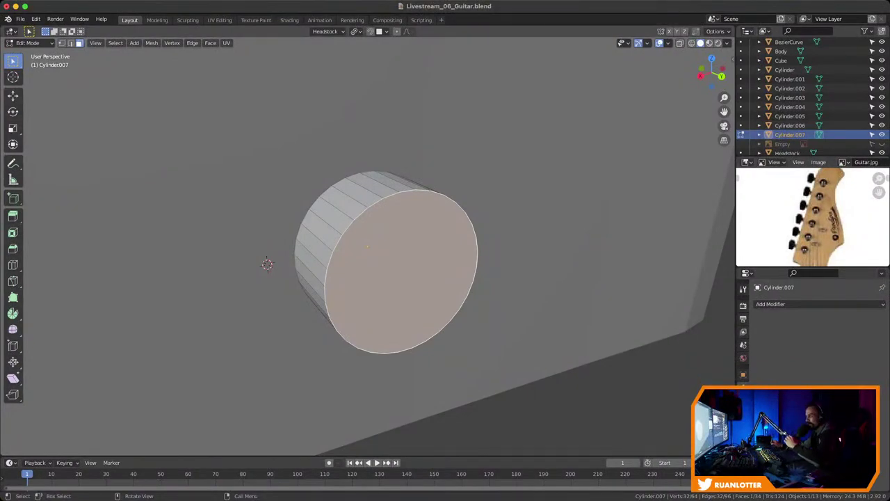
middle_click_drag(445, 251, 445, 299, "ctrl")
middle_click_drag(417, 246, 419, 247)
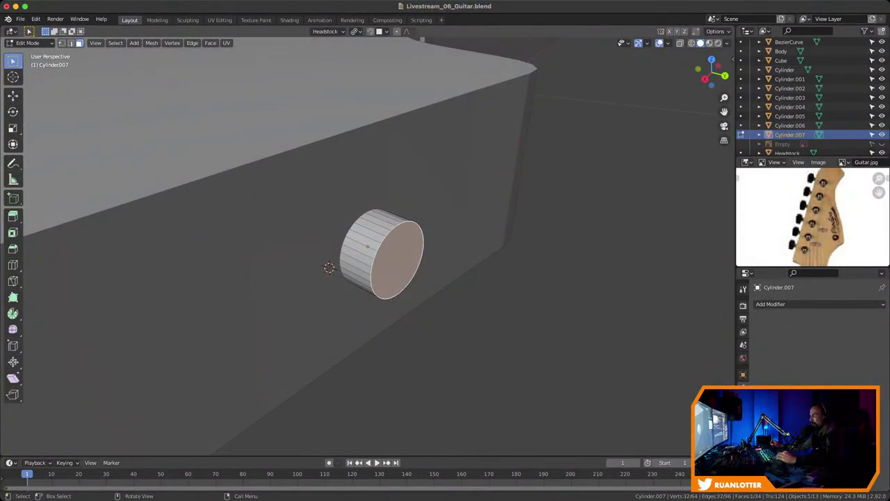
middle_click_drag(446, 251, 445, 285)
middle_click_drag(417, 251, 465, 216, "shift")
middle_click_drag(445, 251, 435, 268)
scroll(379, 247, "up", 4)
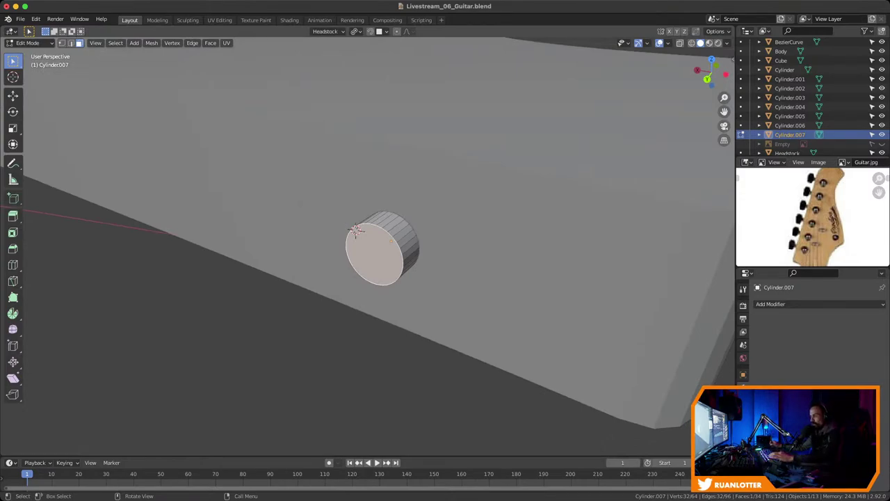
key("e")
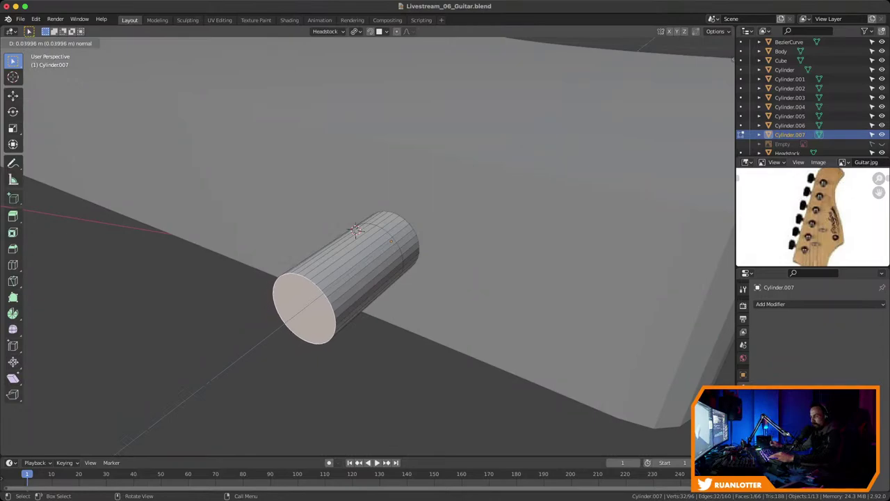
key("Return")
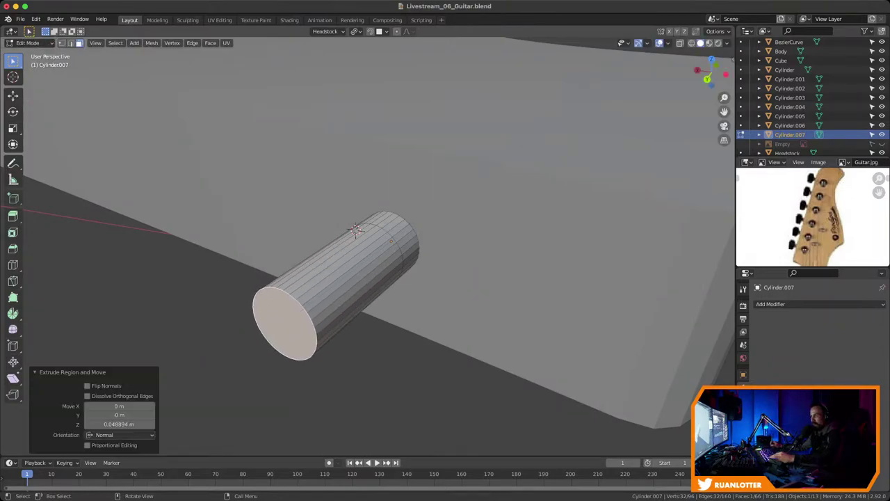
left_click(334, 285, "alt")
middle_click_drag(334, 285, 410, 262)
scroll(410, 261, "down", 2)
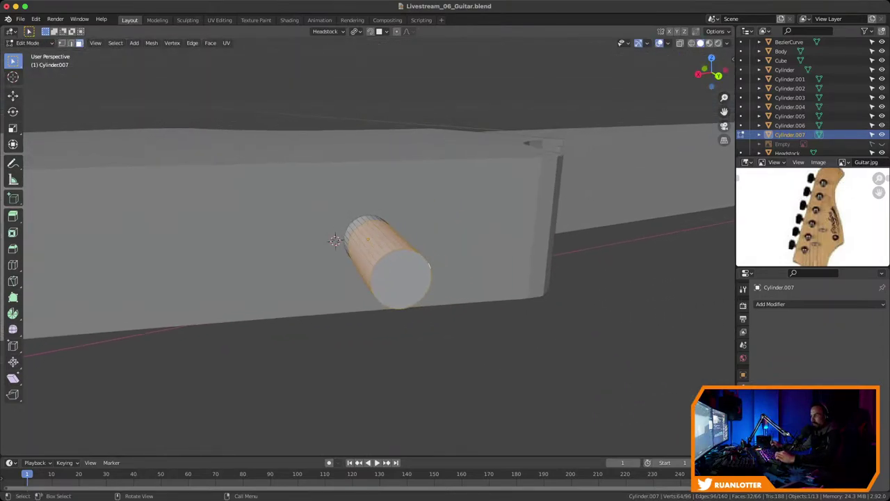
middle_click_drag(487, 264, 473, 292)
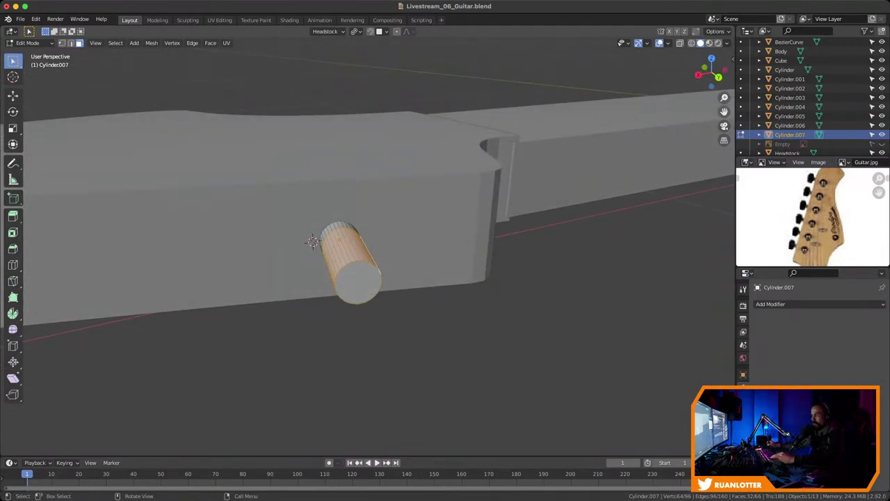
key("s")
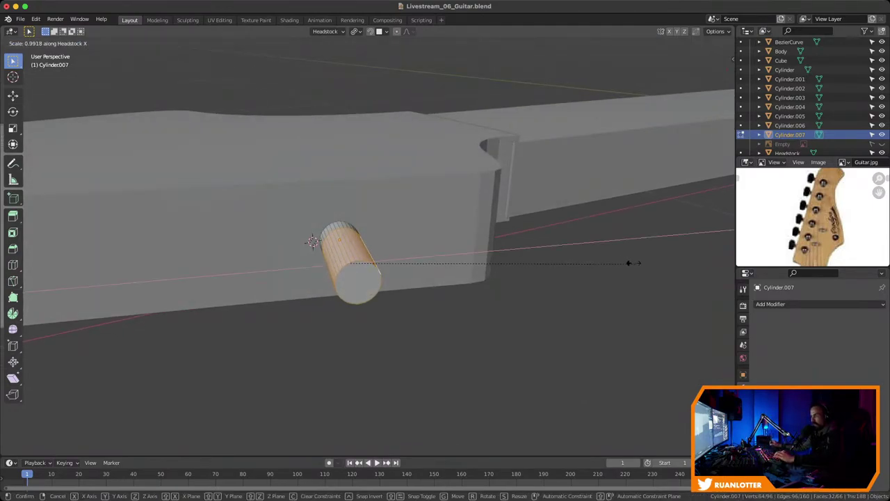
key("z")
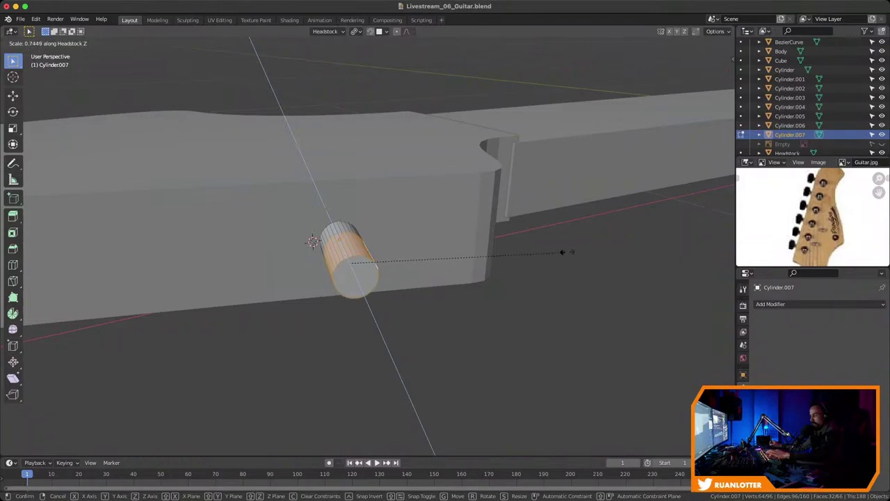
key("y")
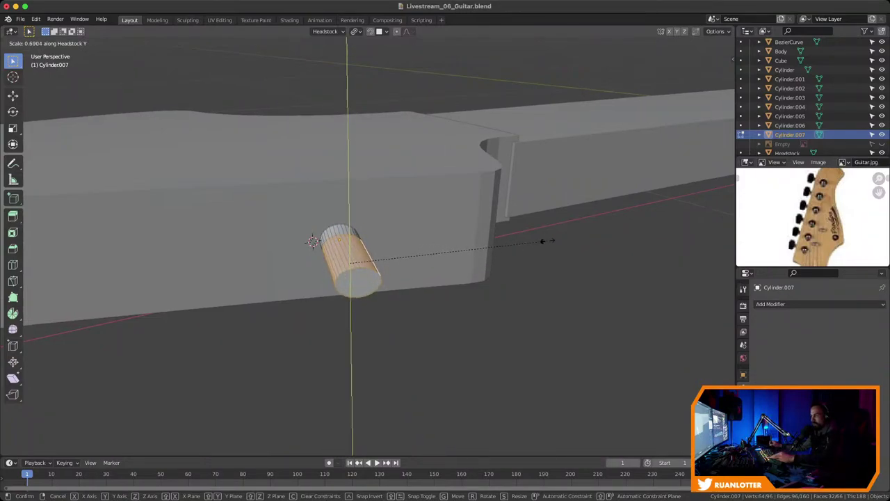
right_click(457, 252)
middle_click_drag(457, 252, 577, 278)
middle_click_drag(425, 300, 417, 306)
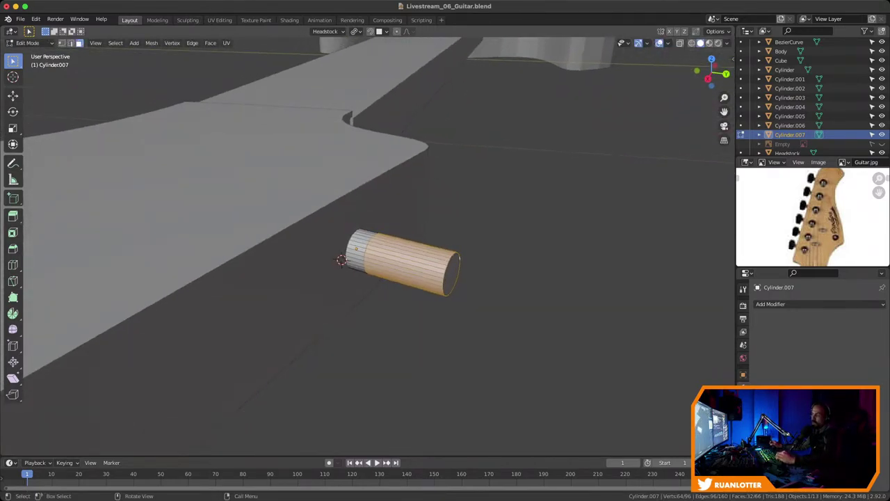
Select three adjacent side faces on each of two opposite sides of the cylinder's extruded section
middle_click_drag(418, 292, 410, 268)
scroll(417, 264, "up", 4)
left_click_drag(402, 245, 418, 263)
middle_click_drag(417, 263, 347, 247)
middle_click_drag(361, 297, 313, 297)
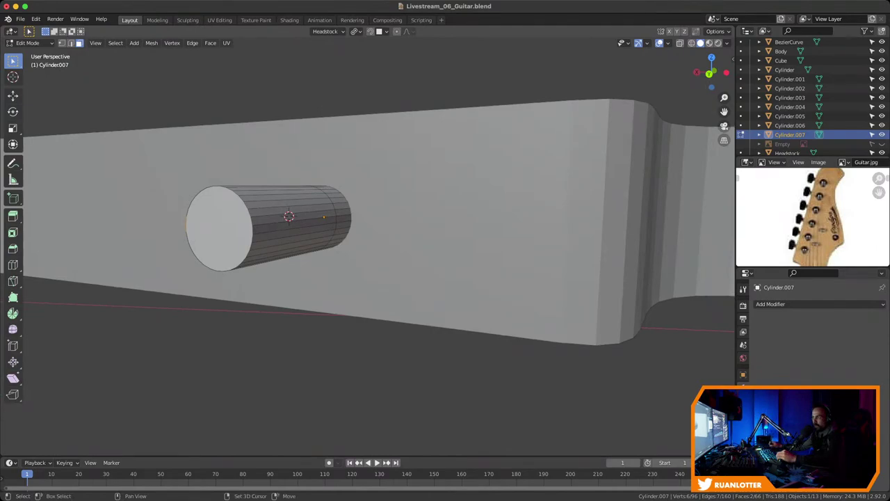
left_click_drag(285, 217, 298, 230, "shift")
middle_click_drag(297, 229, 347, 230)
middle_click_drag(277, 218, 303, 228)
left_click(290, 216, "shift")
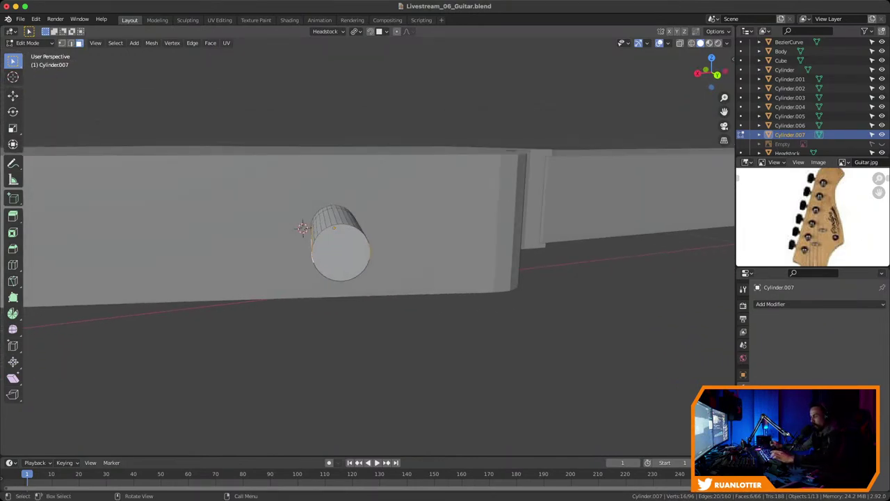
Extrude the selected side faces along their normals with an offset of about 0.197 m
key("alt+e")
left_click(440, 289)
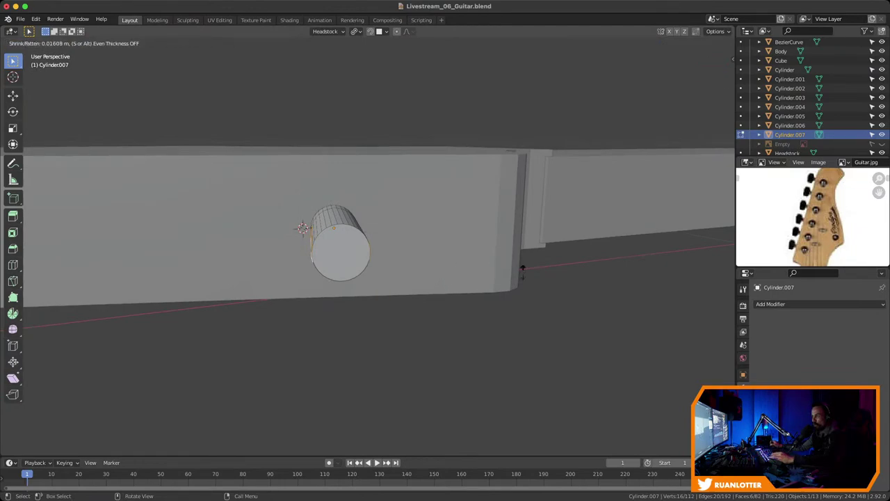
left_click(448, 87)
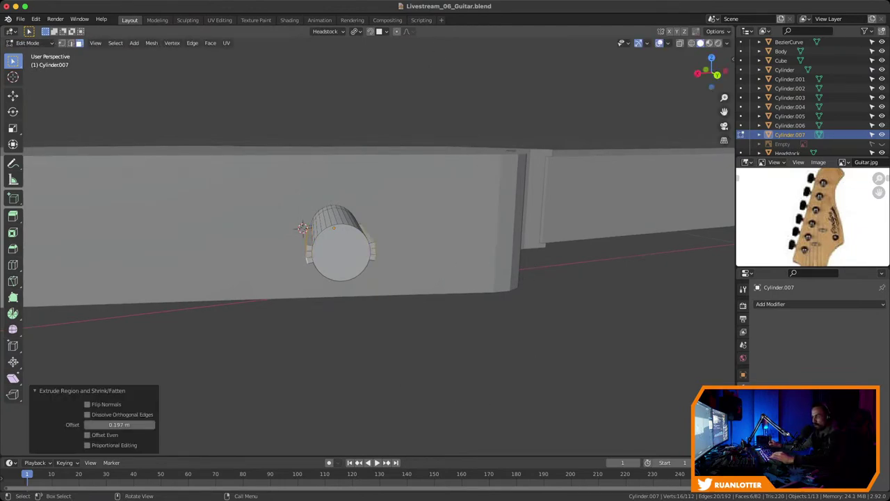
Set the offset of the side-face extrusion to 2.91 m to form two wings on the tuning peg
middle_click_drag(417, 230, 351, 259)
left_click_drag(119, 424, 221, 424)
middle_click_drag(292, 264, 514, 312)
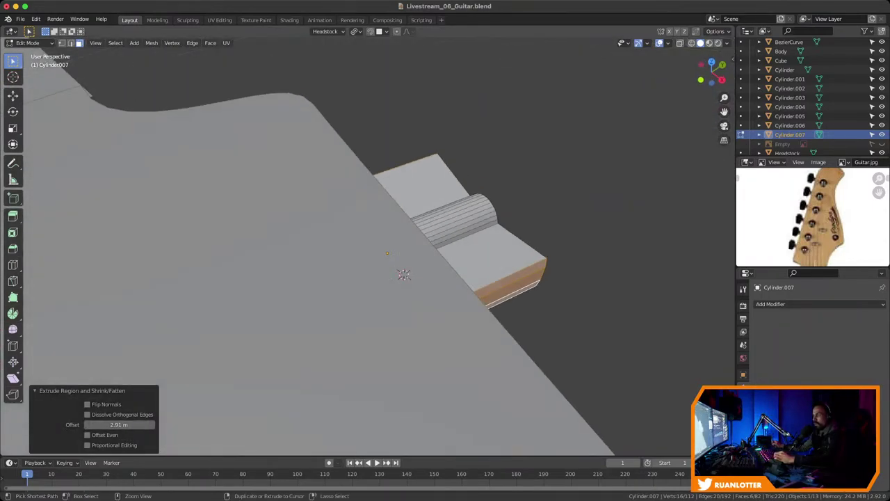
middle_click_drag(417, 250, 417, 348, "ctrl")
mouse_move(377, 252)
middle_mouse_down()
mouse_move(383, 240)
mouse_move(387, 248)
mouse_move(368, 250)
mouse_move(341, 222)
mouse_move(383, 242)
mouse_move(373, 248)
middle_mouse_up()
scroll(287, 203, "up", 6)
scroll(341, 221, "up", 2)
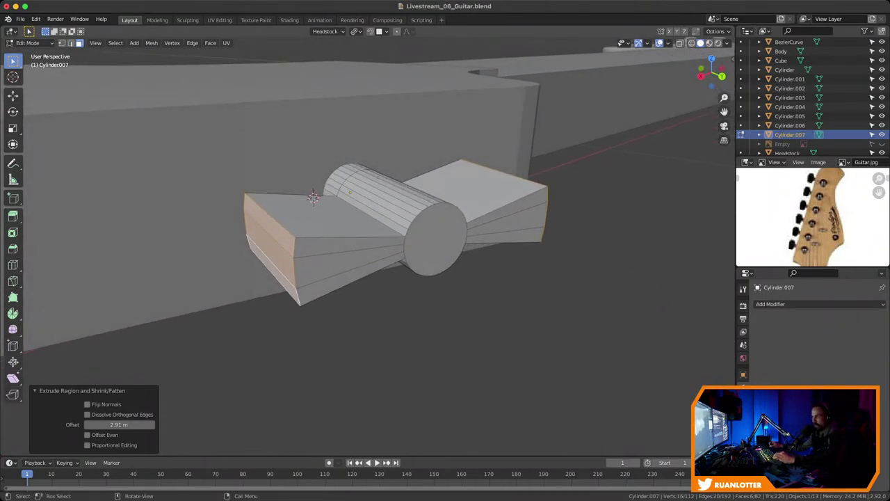
Select the outer end faces of both wings and scale them to about 0.538 along the Headstock Y axis
left_click_drag(270, 231, 285, 273)
middle_click_drag(285, 272, 197, 256)
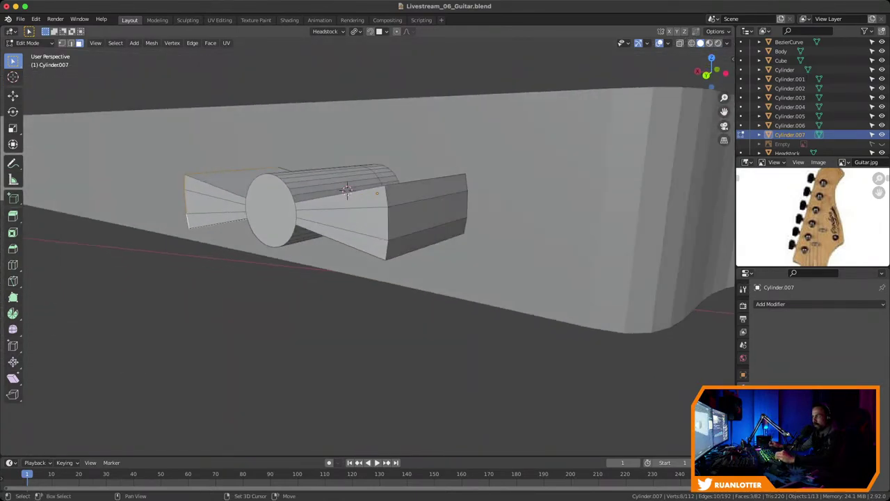
left_click_drag(408, 194, 427, 246, "shift")
scroll(427, 246, "down", 2)
middle_click_drag(427, 246, 480, 253)
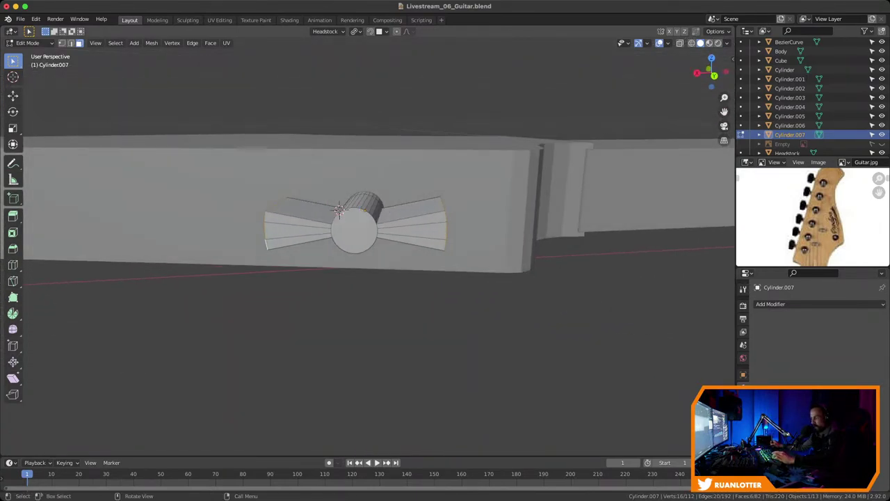
key("s")
key("x")
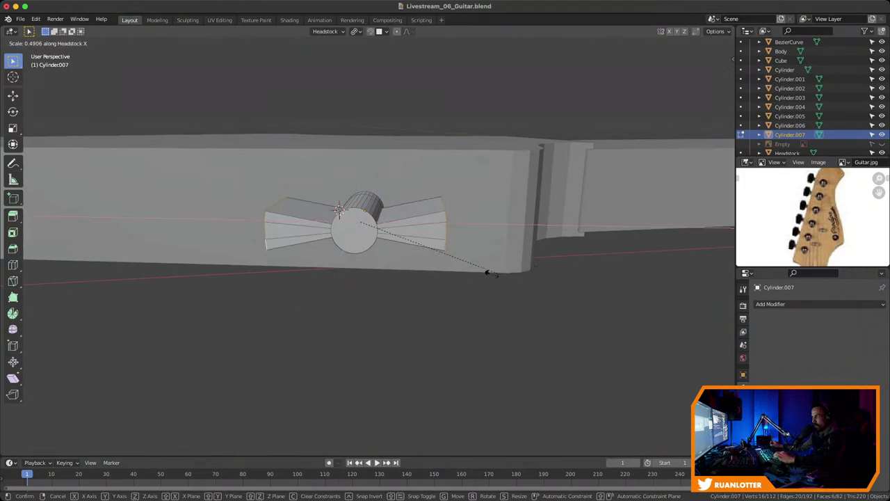
key("y")
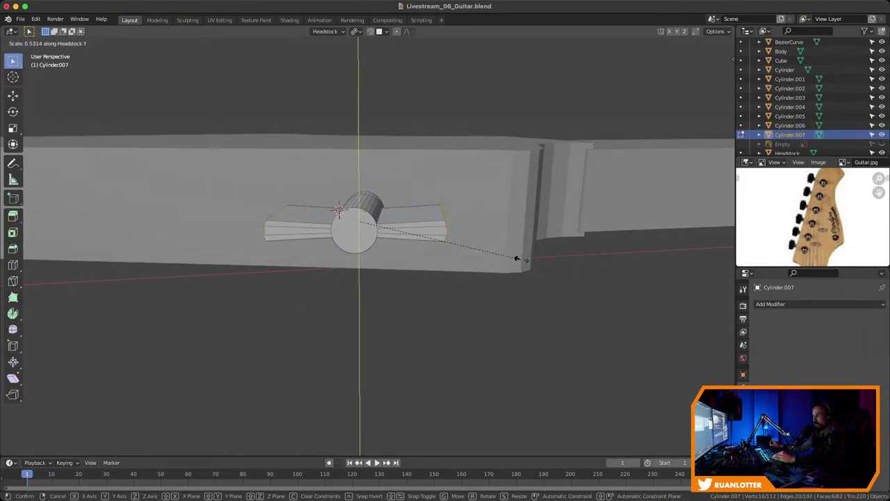
left_click(515, 257)
Review the flattened peg in relation to the whole guitar and save the file
middle_click_drag(417, 251, 459, 292)
middle_click_drag(445, 257, 445, 292)
middle_click_drag(383, 226, 342, 237)
middle_click_drag(278, 191, 247, 177)
key("ctrl+s")
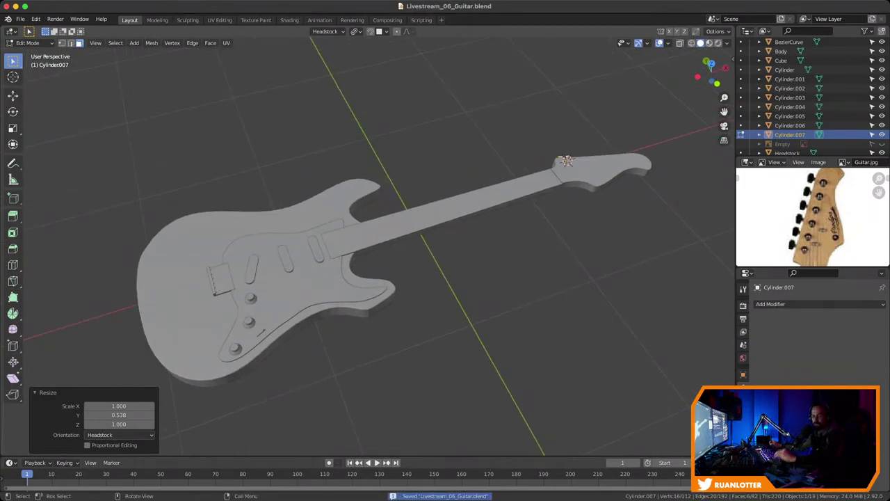
Examine the tuning peg's wings and cylinder from several angles and compare them with the headstock in the reference photo
middle_click_drag(361, 243, 306, 223)
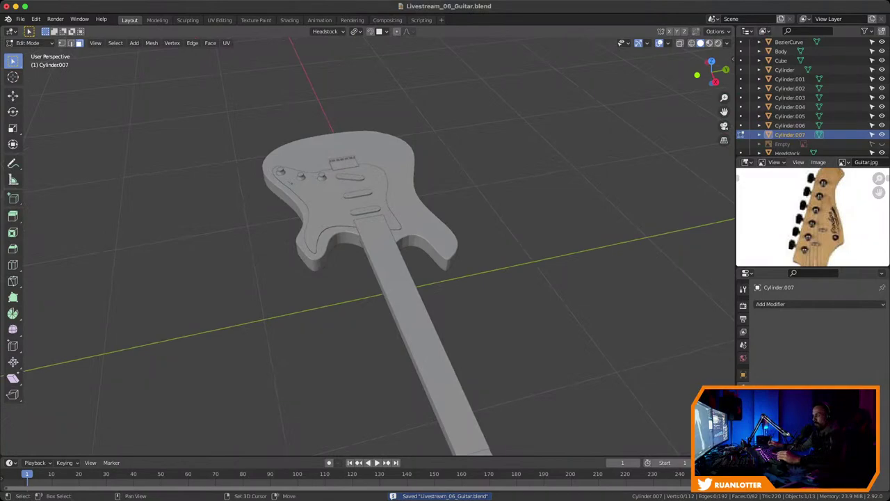
middle_click_drag(480, 441, 473, 376, "shift")
key("KP_Decimal")
scroll(327, 334, "down", 7)
middle_click_drag(295, 281, 343, 321)
middle_click_drag(812, 230, 812, 208, "ctrl")
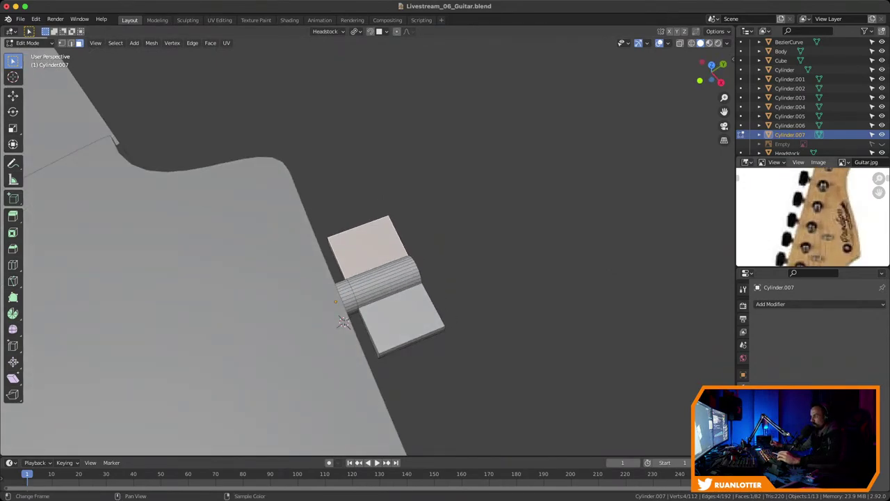
middle_click_drag(445, 278, 355, 230)
left_click_drag(417, 222, 334, 324)
middle_click_drag(294, 278, 327, 275)
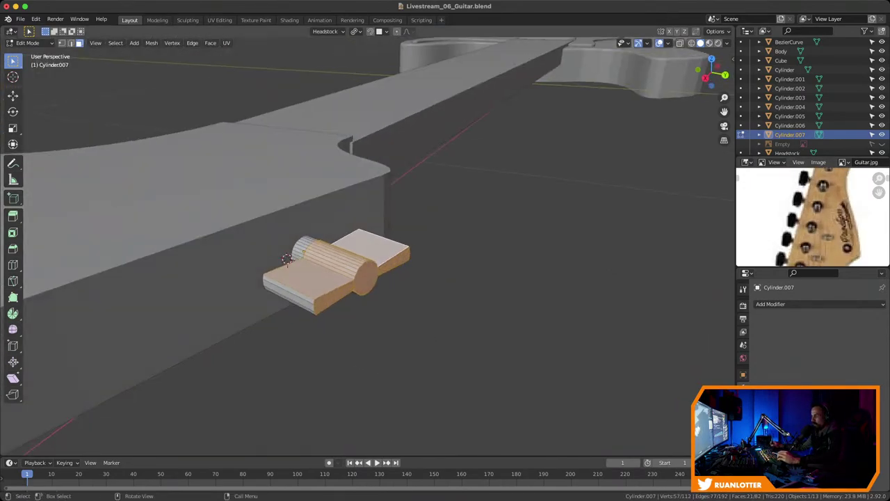
left_click_drag(297, 318, 334, 278)
middle_click_drag(334, 279, 334, 243)
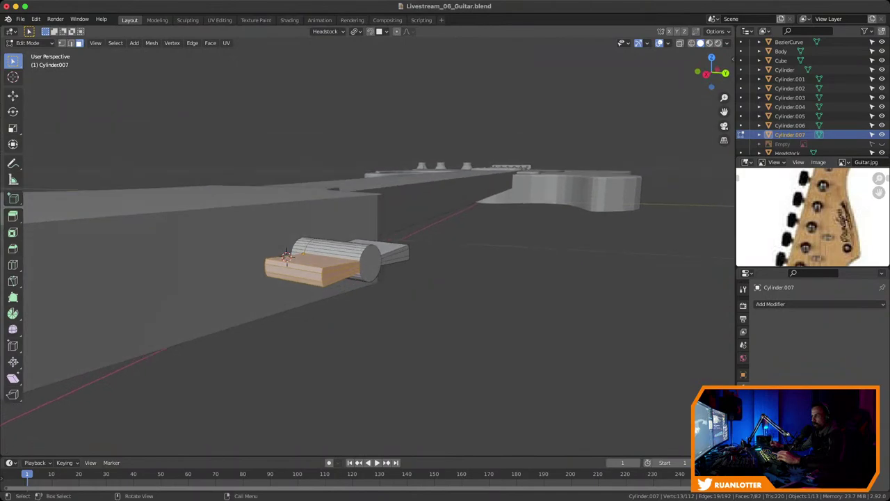
left_click(366, 268)
middle_click_drag(365, 269, 347, 258)
Return to Object Mode and scale the whole tuning peg down, with a final fine adjustment of 0.990
key("Tab")
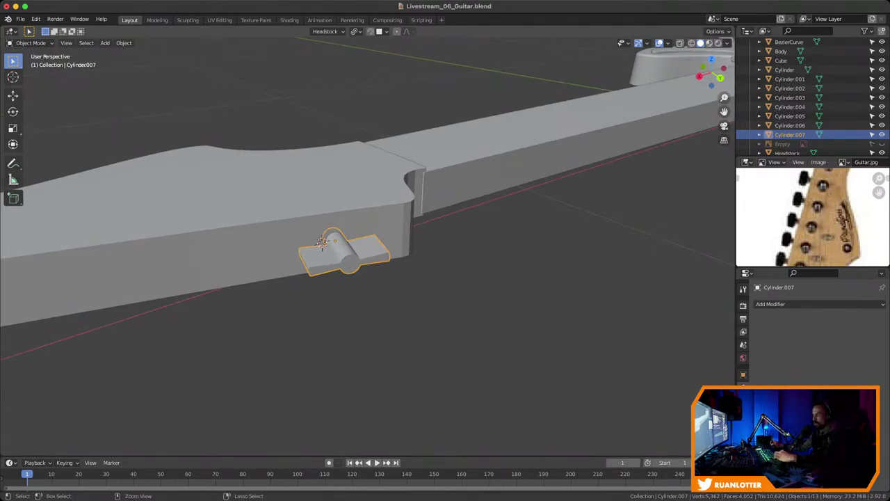
middle_click_drag(345, 254, 386, 254, "ctrl")
middle_click_drag(387, 254, 446, 299, "ctrl")
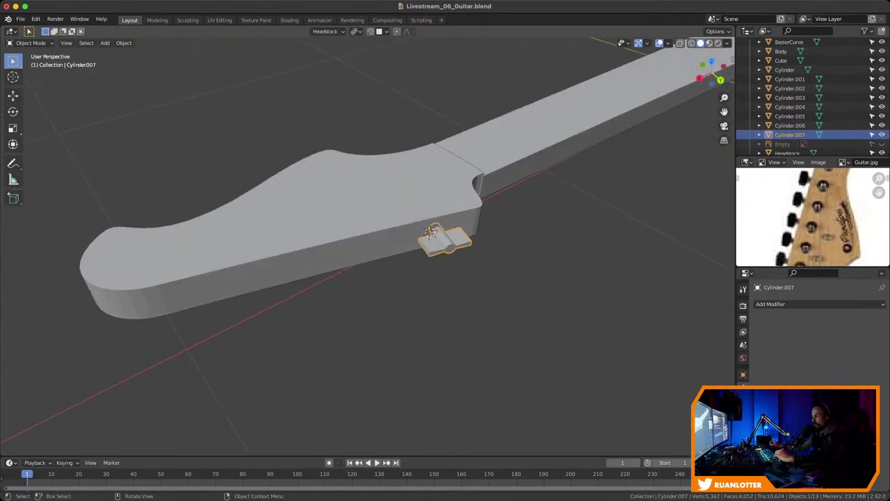
middle_click_drag(447, 240, 405, 180, "shift")
middle_click_drag(405, 179, 335, 222, "shift")
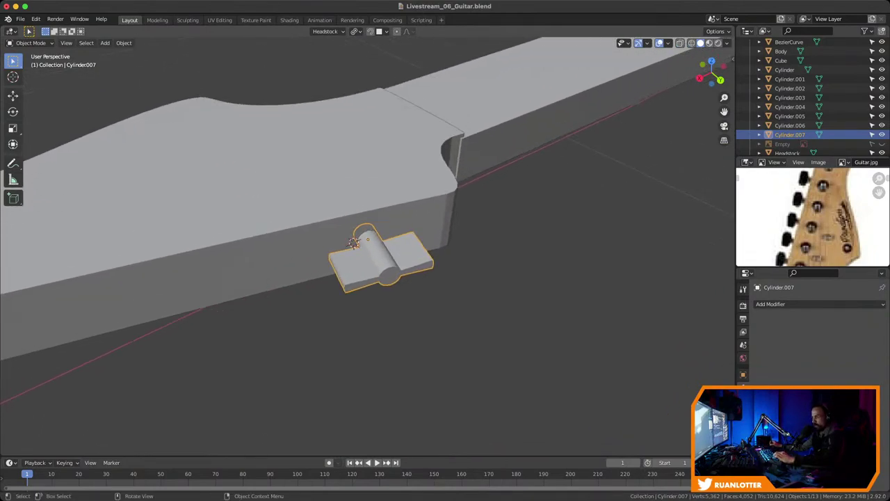
key("s")
left_click(549, 257)
middle_click_drag(549, 257, 480, 261)
key("s")
left_click(439, 256)
middle_click_drag(424, 257, 552, 262)
key("r")
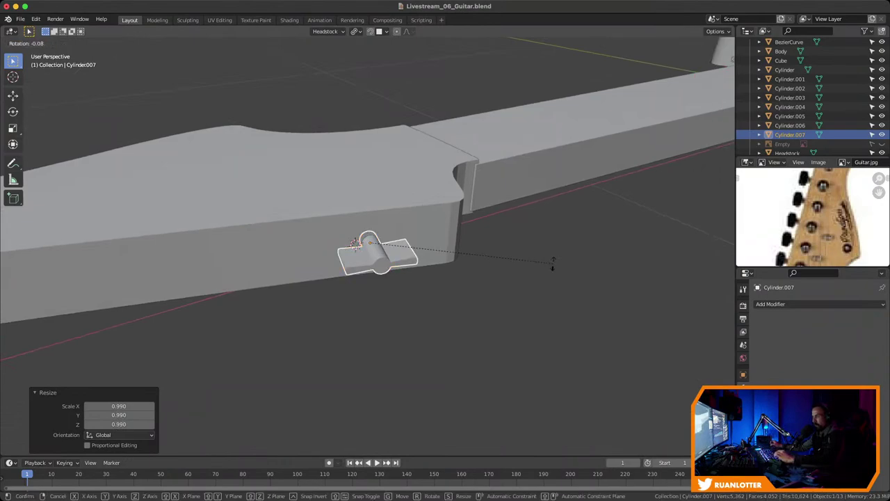
key("z")
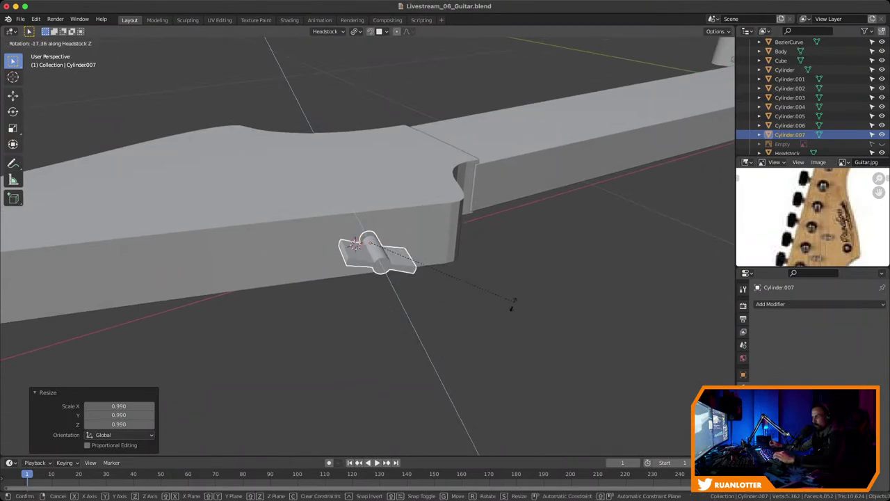
right_click(471, 204)
Save the file and add an Array modifier to the tuning peg
middle_click_drag(471, 205, 512, 185)
scroll(513, 209, "down", 4)
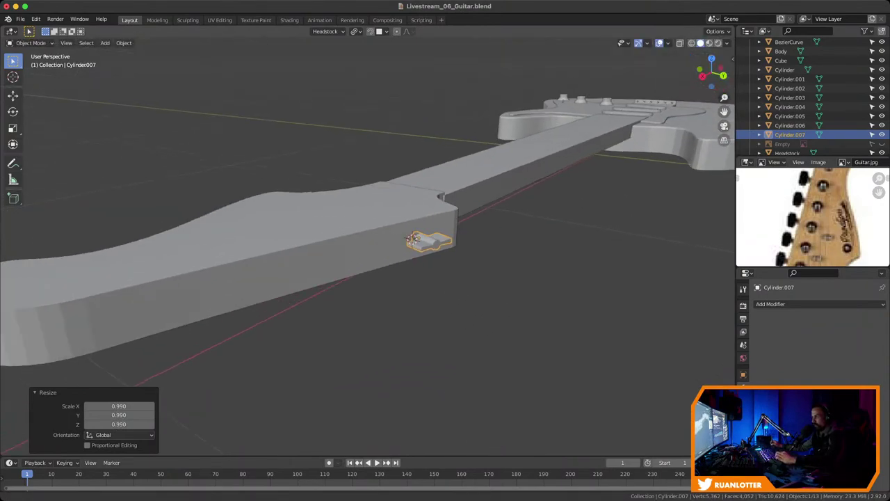
mouse_move(429, 237)
middle_mouse_down()
mouse_move(455, 236)
mouse_move(438, 235)
middle_mouse_up()
middle_click_drag(396, 203, 394, 203)
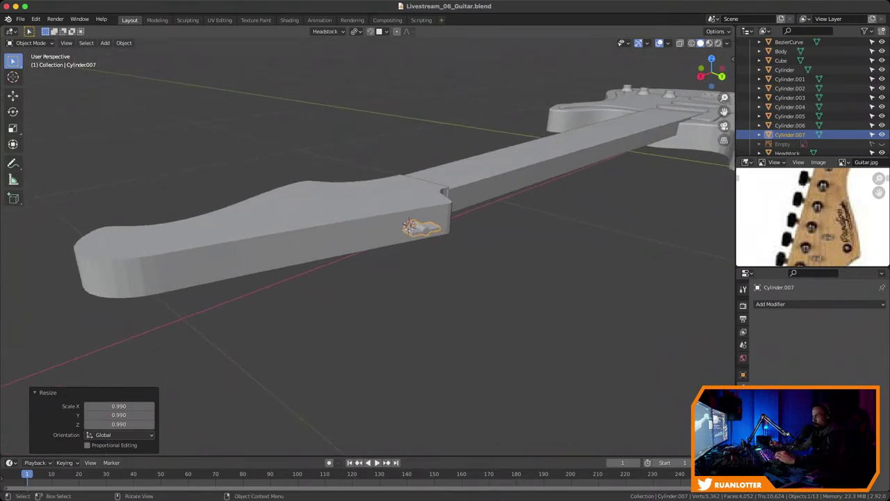
key("ctrl+s")
left_click(800, 304)
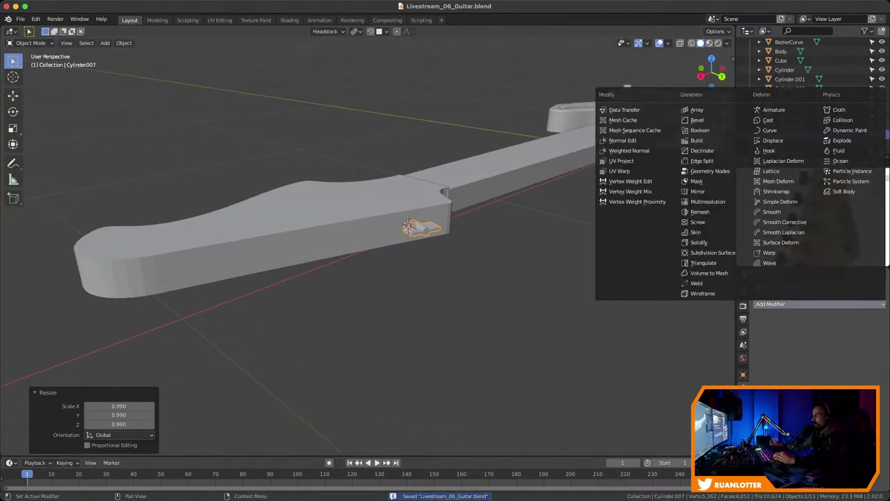
left_click(703, 111)
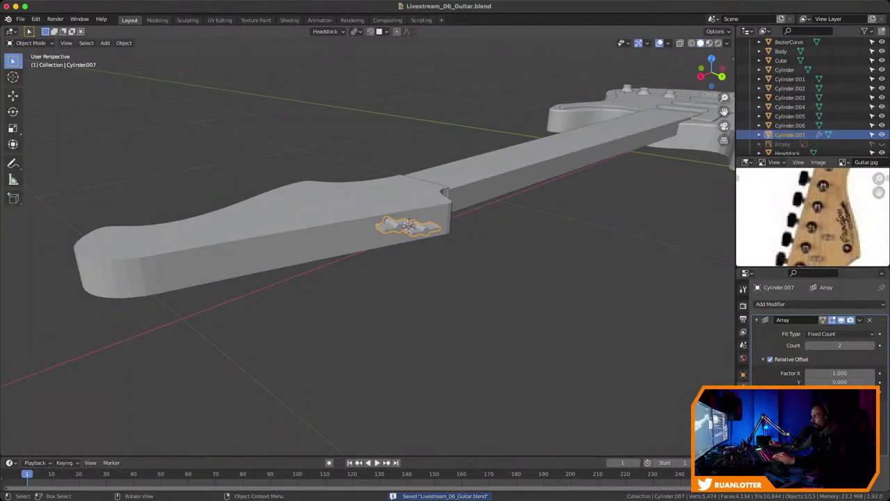
middle_click_drag(446, 229, 437, 226)
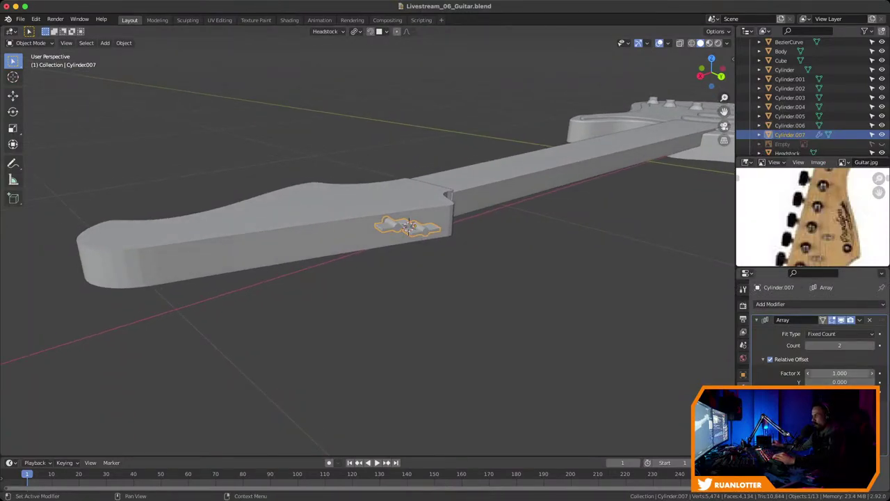
Try relative offset factors of 0 on X and 2 on Y for the tuning peg array
left_click_drag(840, 382, 864, 382)
left_click(839, 372)
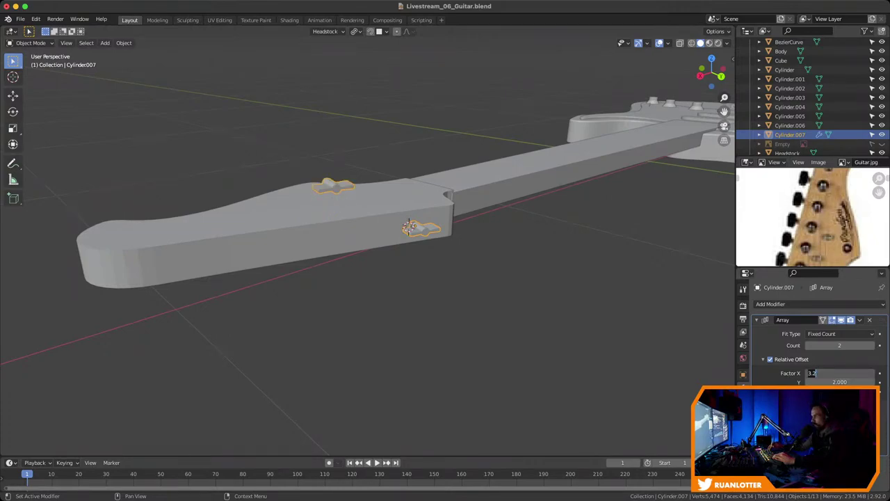
type("3.2")
key("BackSpace")
key("BackSpace")
key("BackSpace")
type("0")
key("Return")
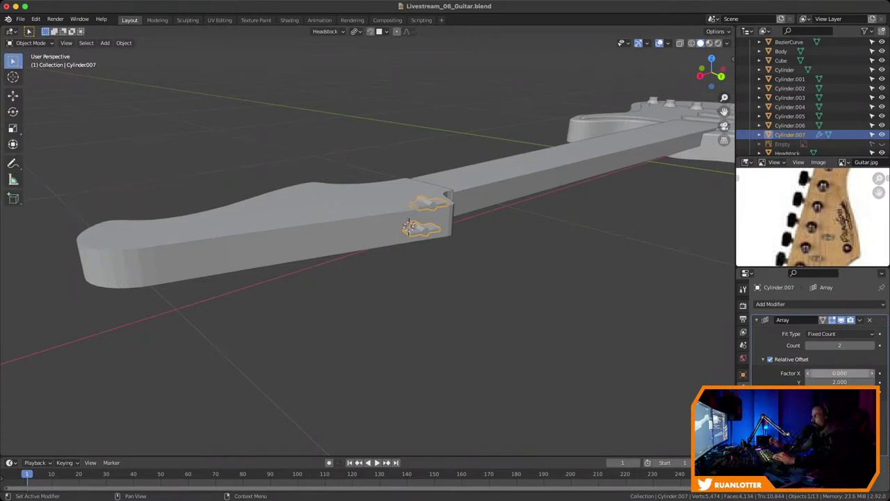
Try array offset factors of 3.2 on Y and 2 on X, and reset Y to 0 and X to 1
left_click_drag(839, 382, 857, 382)
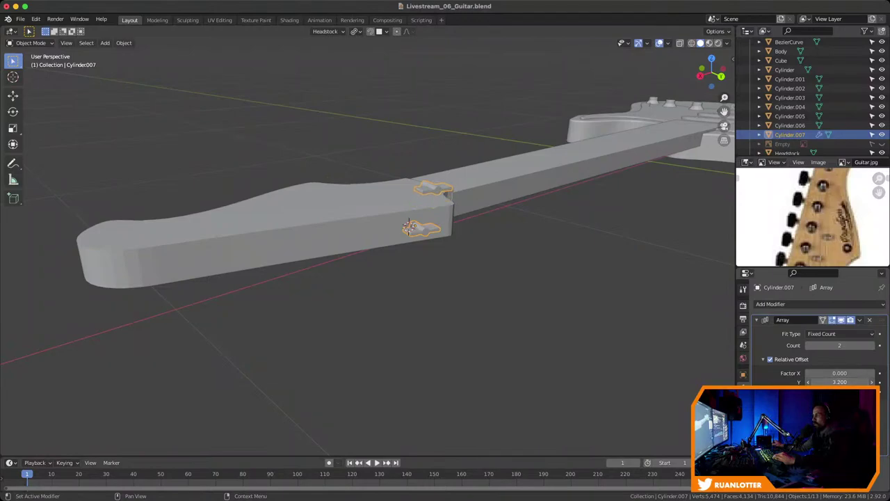
left_click(840, 382)
type("0")
key("Return")
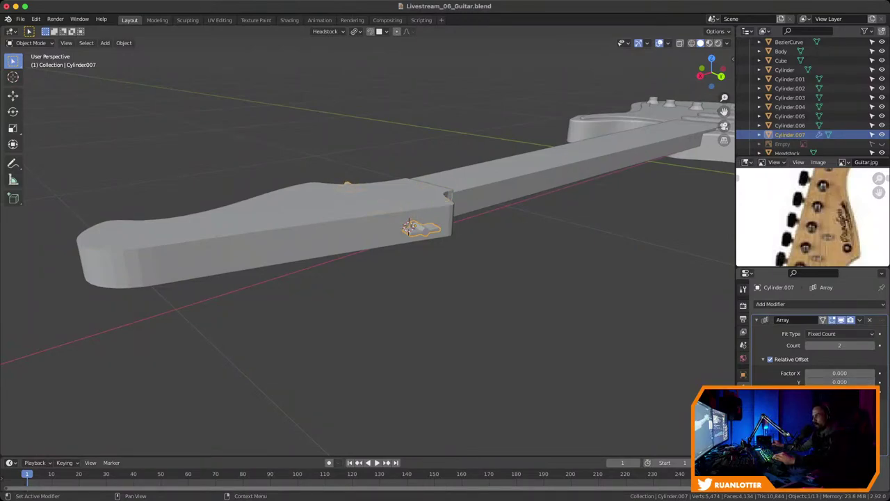
mouse_move(839, 373)
left_mouse_down()
mouse_move(869, 373)
mouse_move(857, 391)
mouse_move(824, 373)
left_mouse_up()
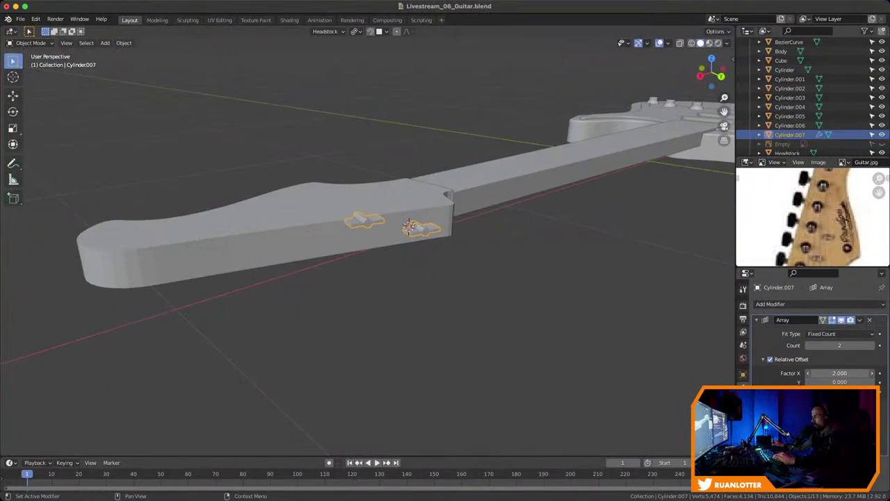
left_click(839, 373)
type("1")
key("Return")
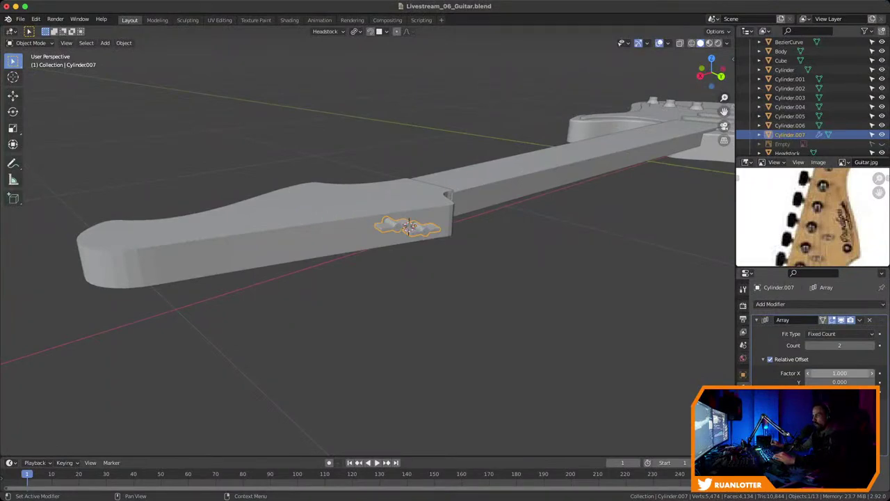
Line up the second peg along the headstock's side using relative offset factors of 1.1 on X and -0.8 on Y
middle_click_drag(445, 279, 413, 257)
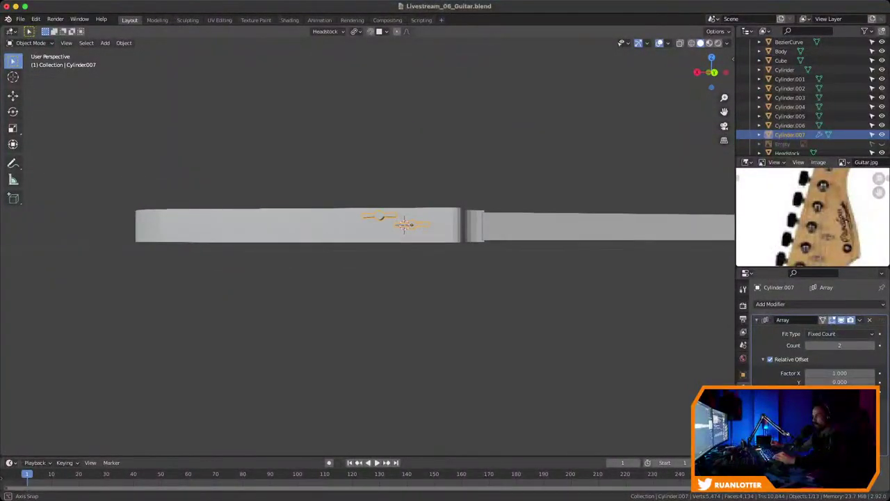
middle_click_drag(403, 224, 472, 202)
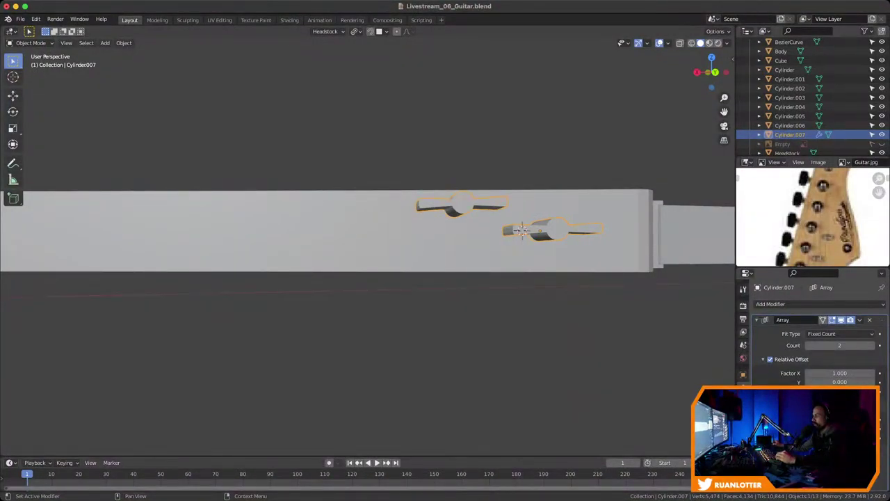
left_click_drag(839, 372, 845, 391)
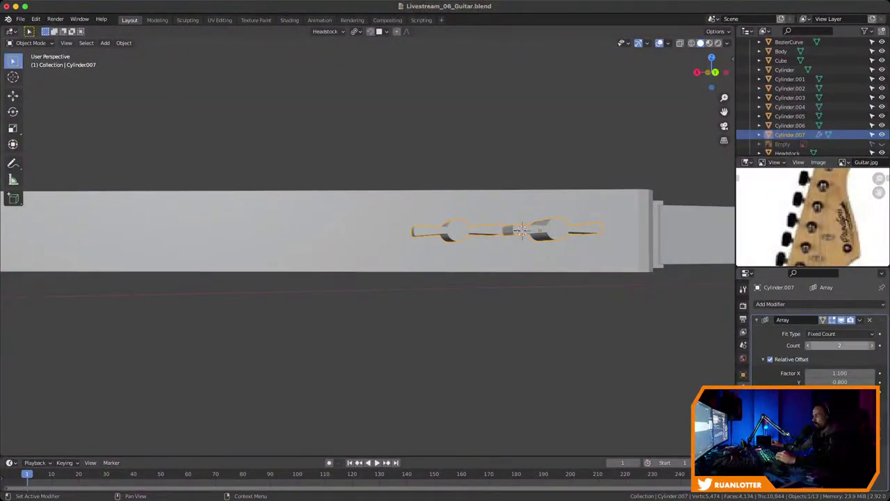
Set the tuning peg array's count to 6
left_click(839, 344)
type("3")
key("Return")
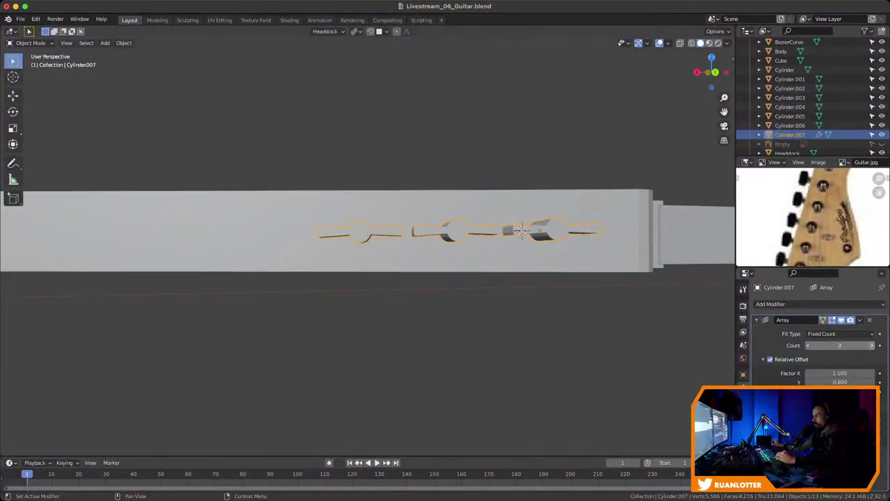
left_click(871, 345)
left_click(871, 345)
middle_click_drag(445, 236, 516, 230, "ctrl")
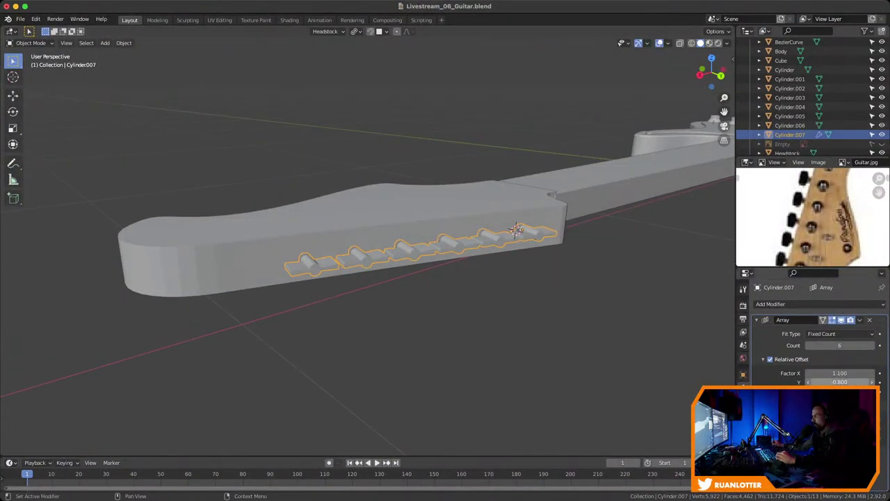
Spread the six pegs along the headstock edge with offset factors of 1.33 on X and -1.02 on Y, and check the spacing from above
mouse_move(840, 373)
left_mouse_down()
mouse_move(887, 373)
mouse_move(824, 381)
left_mouse_up()
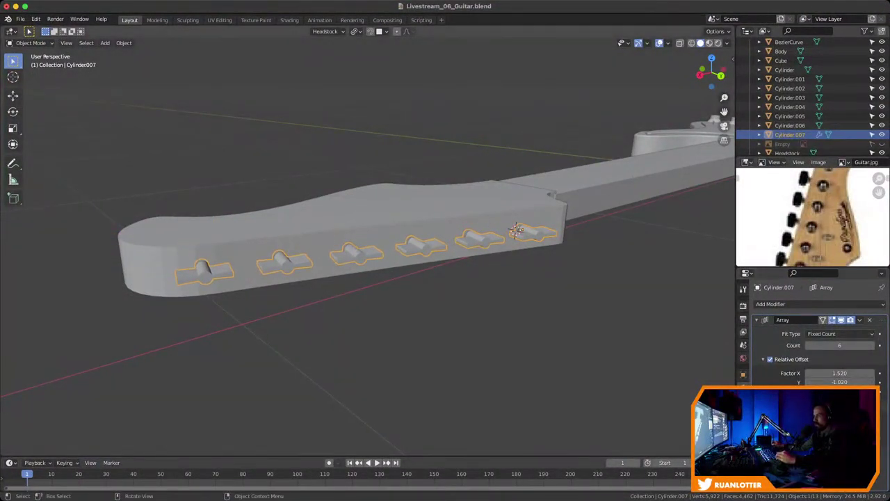
middle_click_drag(445, 278, 562, 304)
left_click_drag(840, 372, 827, 372)
middle_click_drag(394, 287, 442, 270)
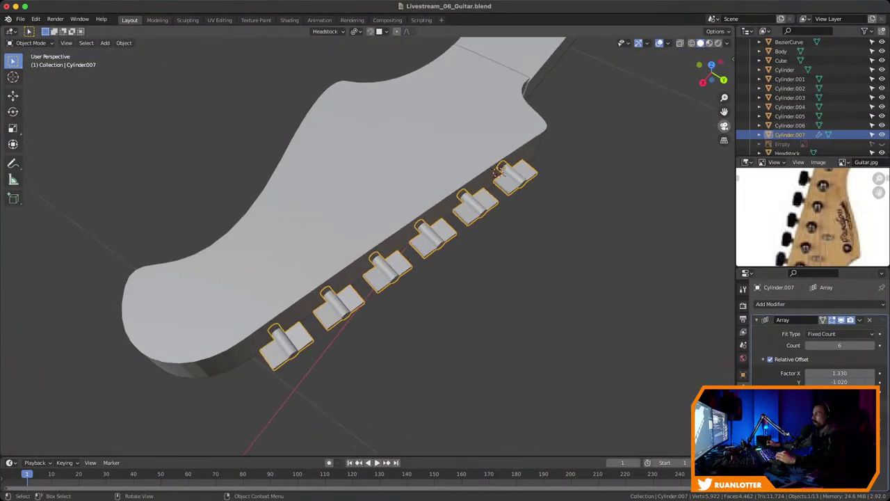
key("KP_7")
middle_click_drag(392, 238, 419, 264, "ctrl")
middle_click_drag(292, 198, 278, 169, "ctrl")
mouse_move(811, 208)
middle_mouse_down("ctrl")
mouse_move(811, 224)
mouse_move(810, 209)
middle_mouse_up("ctrl")
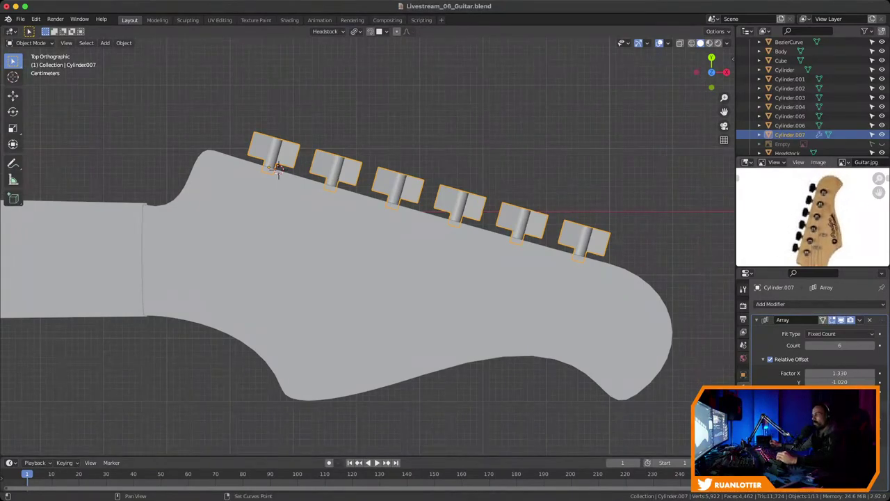
Adjust the tuning peg array's relative offset factors to 1.31 on X and -0.92 on Y
mouse_move(840, 382)
left_mouse_down()
mouse_move(796, 382)
mouse_move(839, 373)
left_mouse_up()
middle_click_drag(605, 301, 480, 263)
middle_click_drag(409, 153, 441, 239)
left_click_drag(834, 382, 871, 382)
middle_click_drag(487, 278, 417, 264)
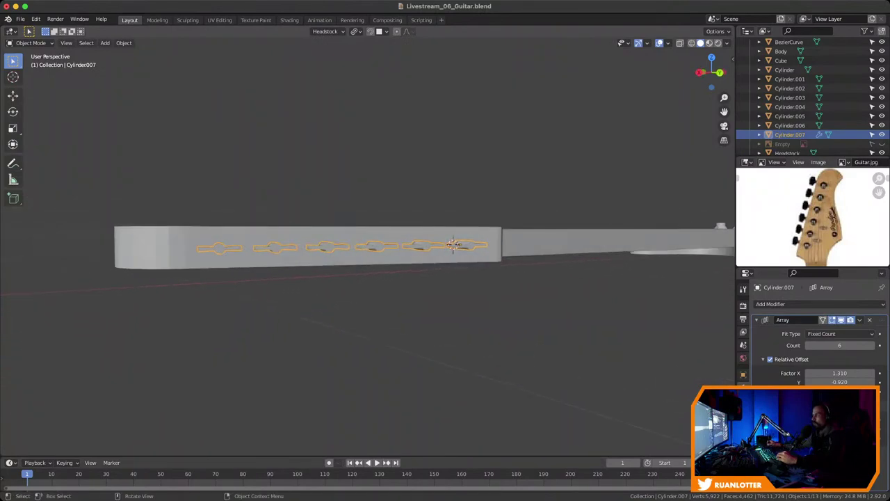
Compare a Y offset factor of -1 against the headstock's side in back view, and return it to -0.92
left_click(712, 72)
scroll(175, 235, "up", 2)
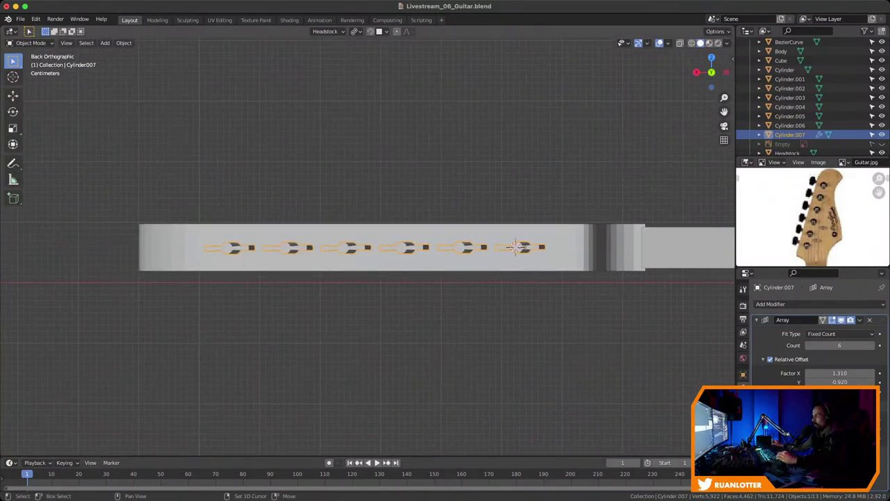
left_click_drag(856, 381, 858, 381)
left_click(855, 381)
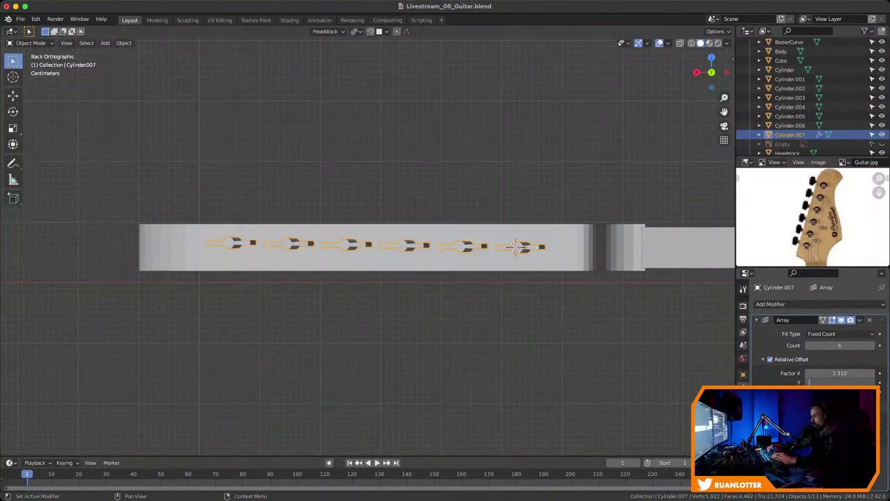
key("Return")
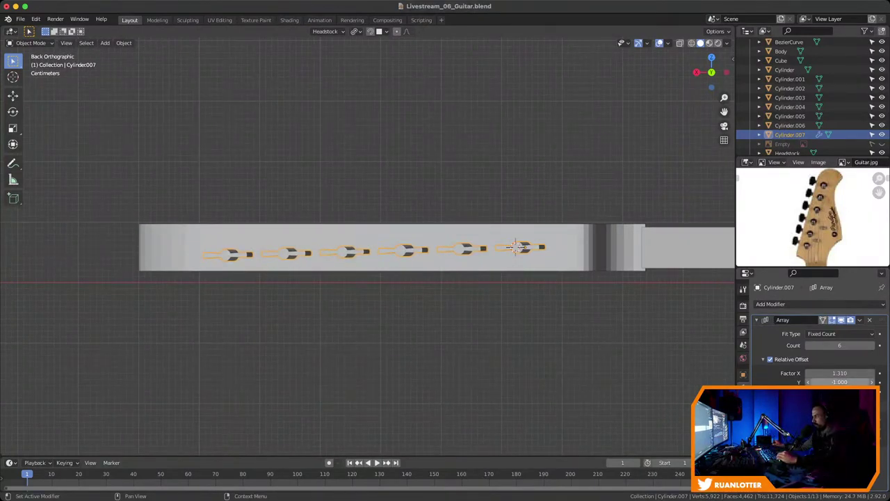
left_click_drag(840, 381, 847, 381)
Apply the Array modifier to the six tuning pegs
middle_click_drag(417, 237, 557, 292)
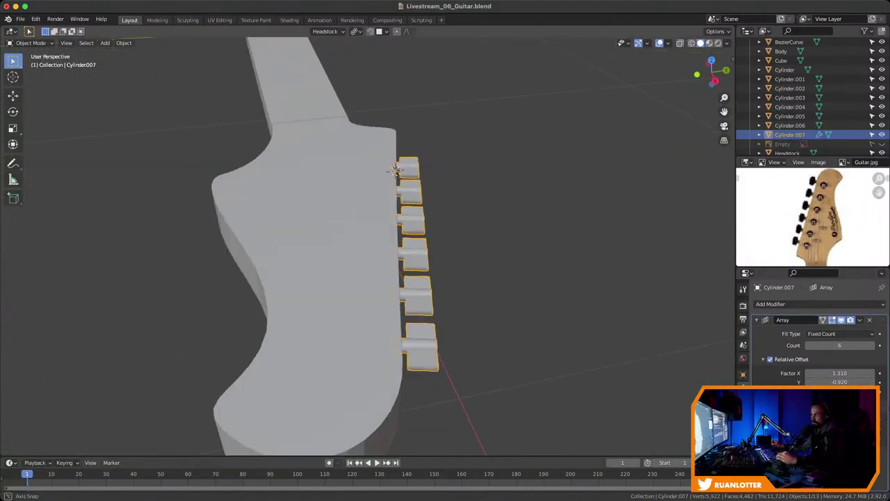
mouse_move(445, 264)
middle_mouse_down()
mouse_move(459, 250)
mouse_move(445, 250)
middle_mouse_up()
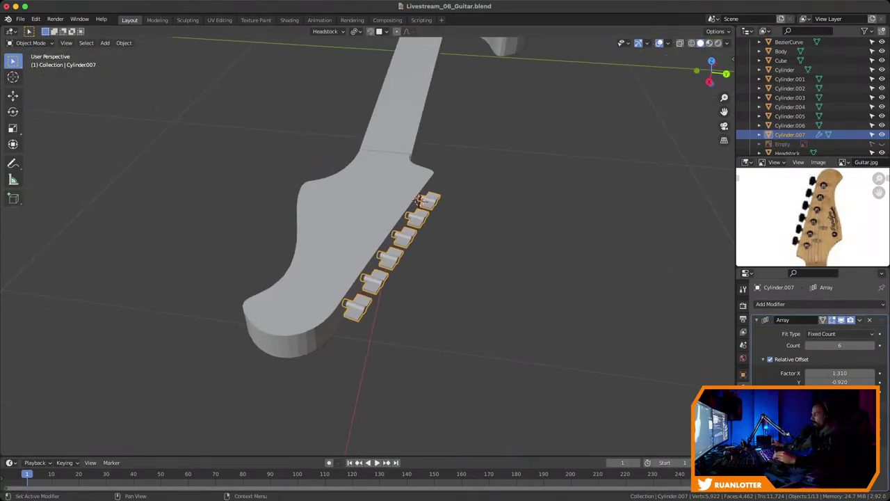
left_click(859, 319)
left_click(820, 333)
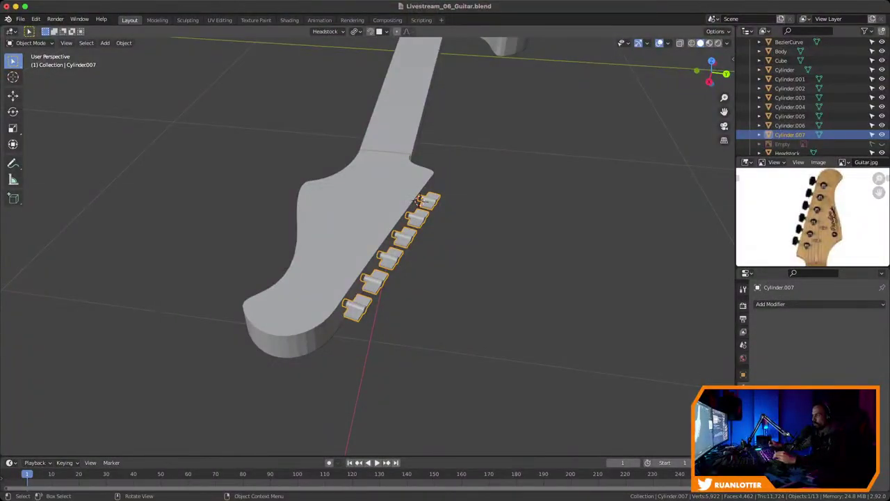
key("alt+a")
left_click(404, 236)
middle_click_drag(446, 264, 396, 243)
key("alt+a")
left_click(407, 239)
key("g")
key("Escape")
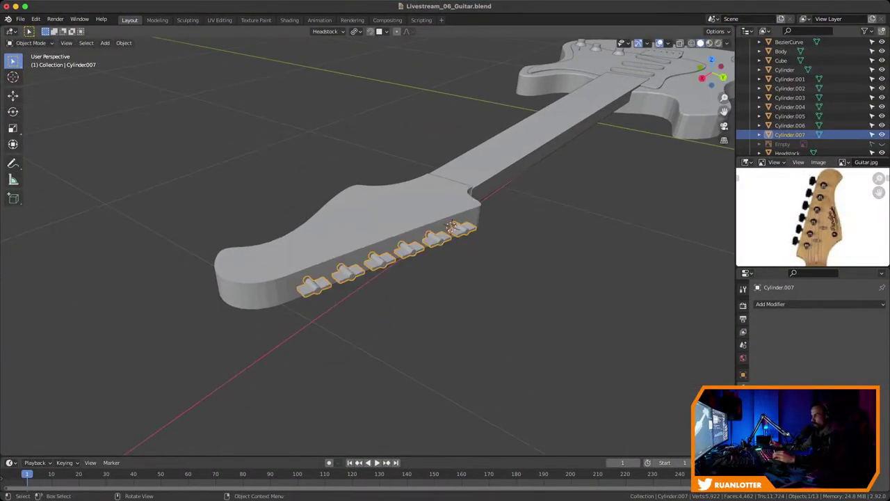
Select the linked geometry of the second peg from the neck in Edit Mode and try separating it by loose parts
key("Tab")
left_click(442, 236)
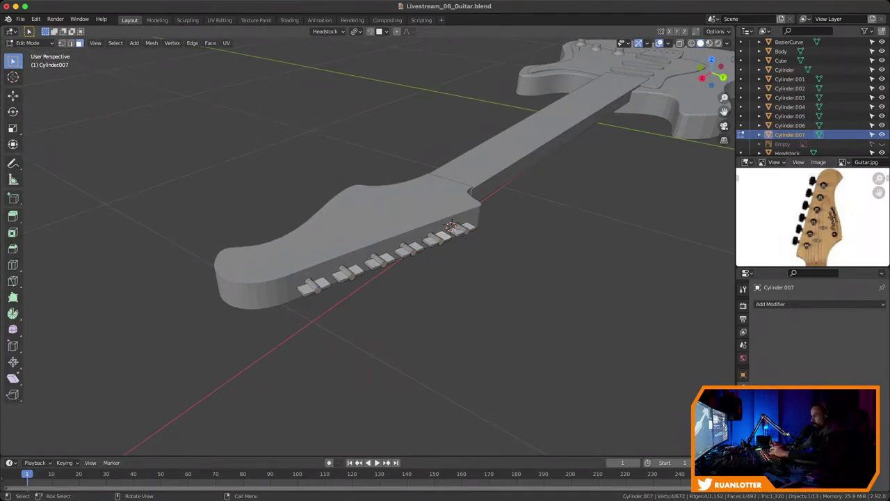
key("l")
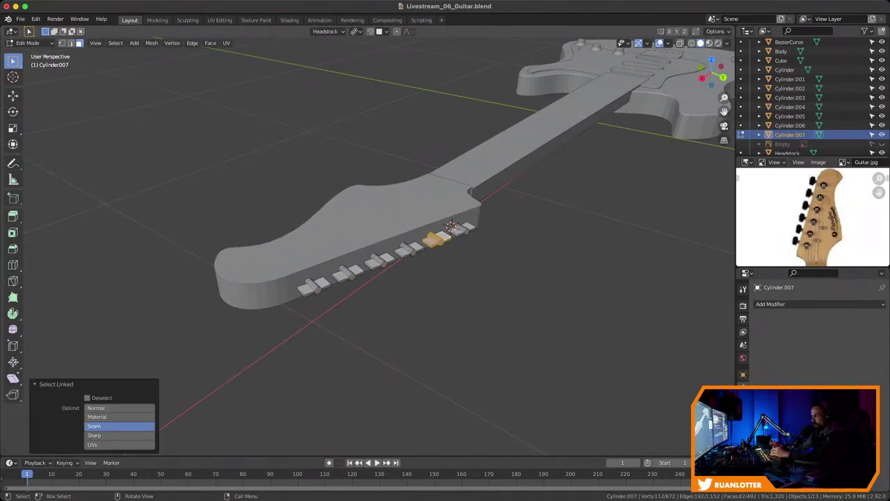
right_click(445, 229)
mouse_move(418, 390)
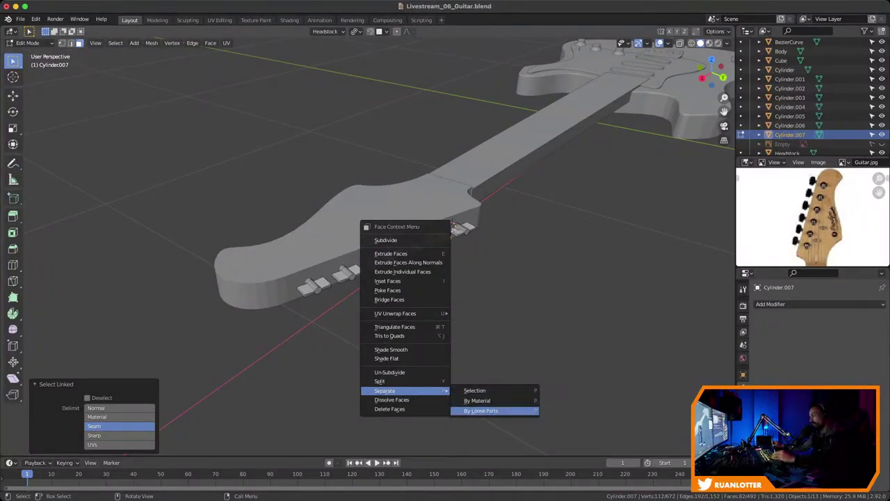
left_click(481, 411)
Separate the entire peg mesh by loose parts into individual objects and return to Object Mode
key("a")
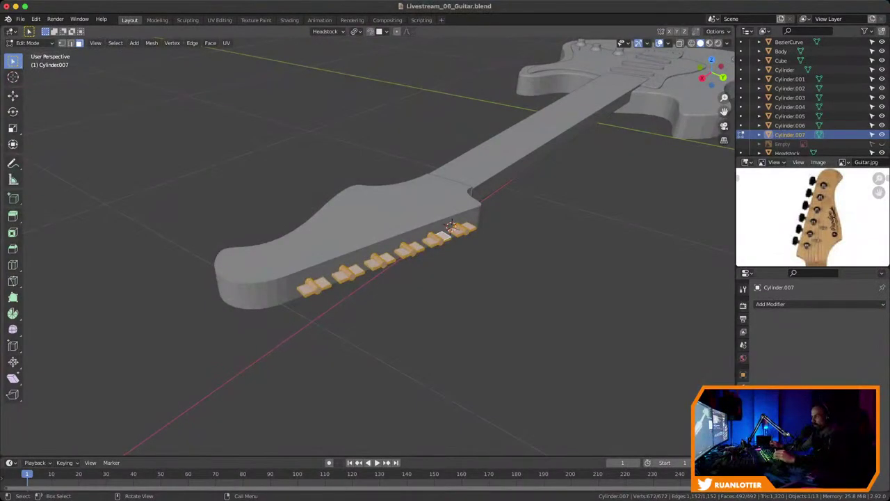
right_click(451, 226)
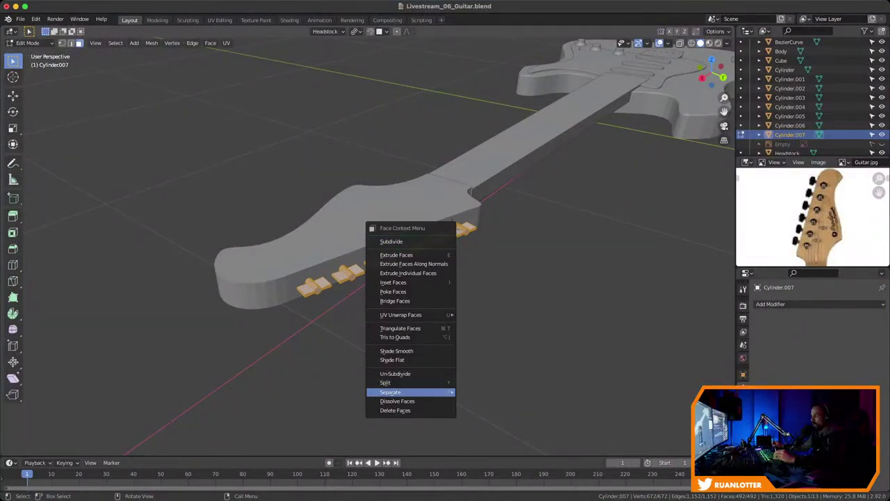
mouse_move(417, 392)
left_click(487, 411)
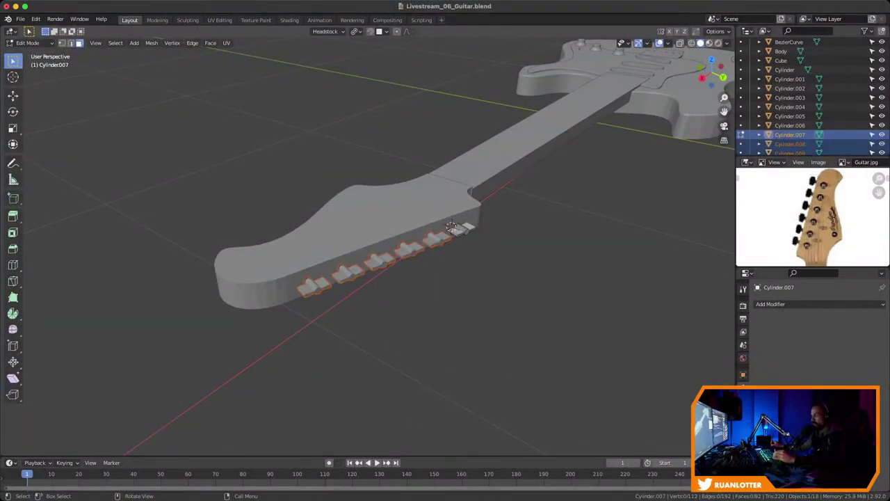
key("Tab")
Check that the pegs select individually, and try rotating the second peg from the neck about the Headstock X axis
left_click(450, 226)
left_click(409, 248)
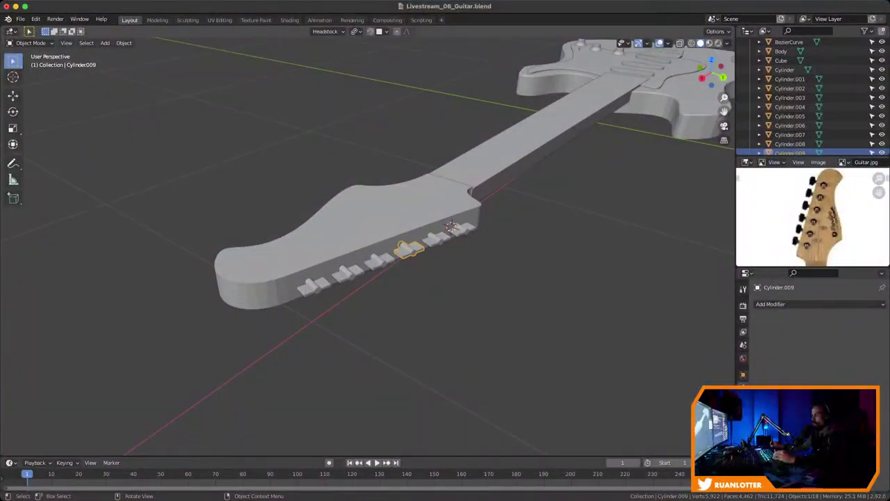
left_click(379, 260)
left_click(313, 287)
left_click(436, 238)
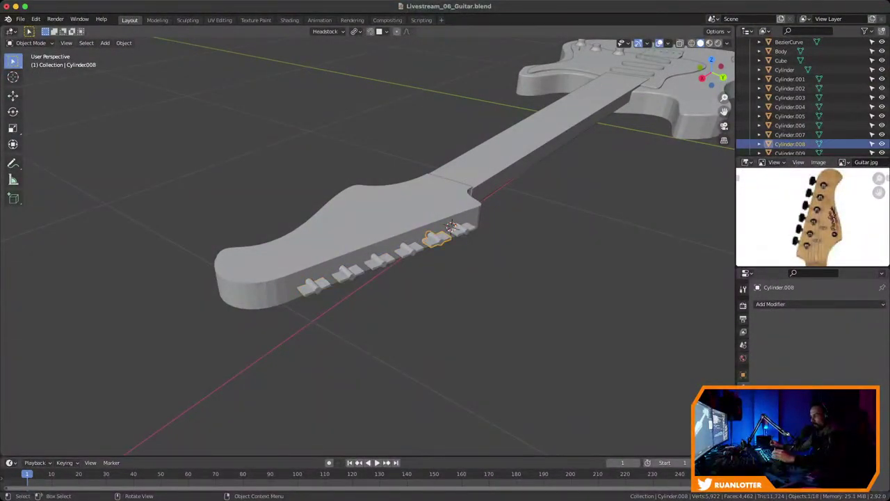
key("r")
key("x")
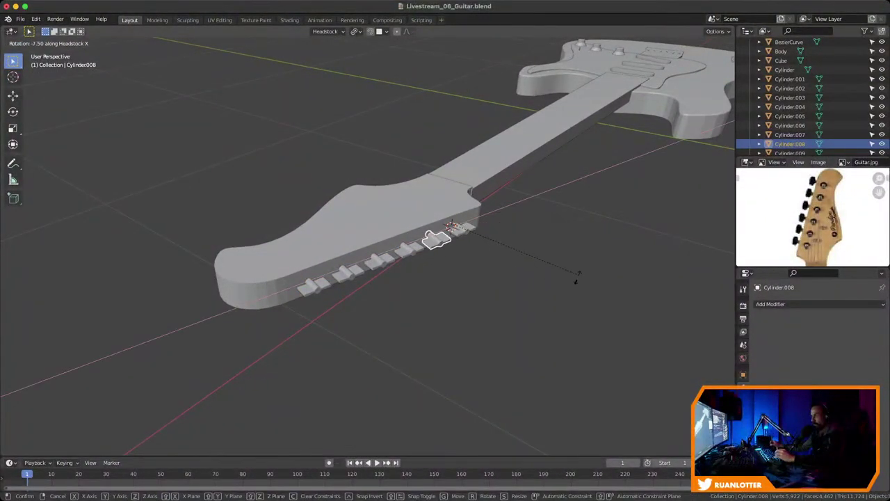
left_click(554, 285)
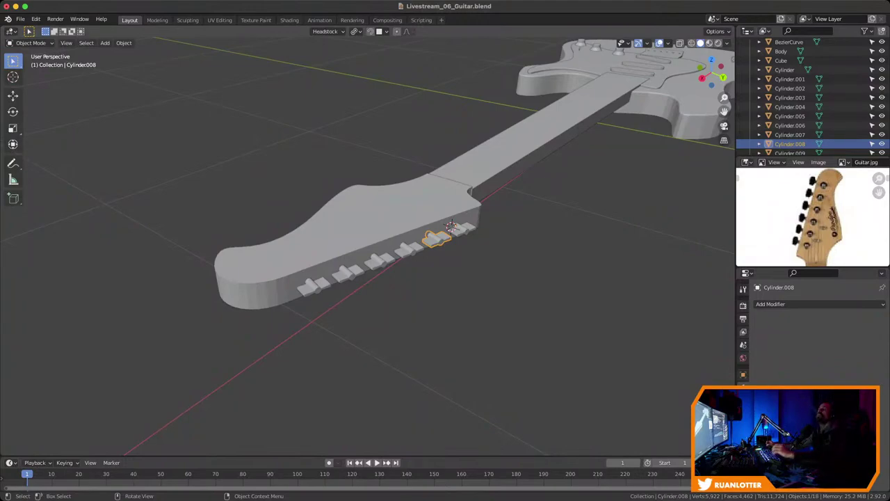
Use Median Point as the transform pivot and try rotating the second peg about the Headstock Z axis
left_click(356, 31)
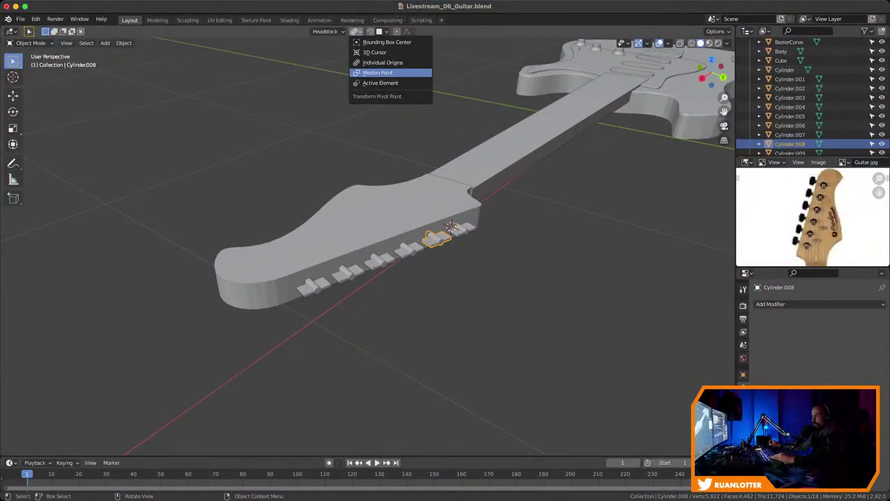
left_click(378, 72)
key("r")
key("z")
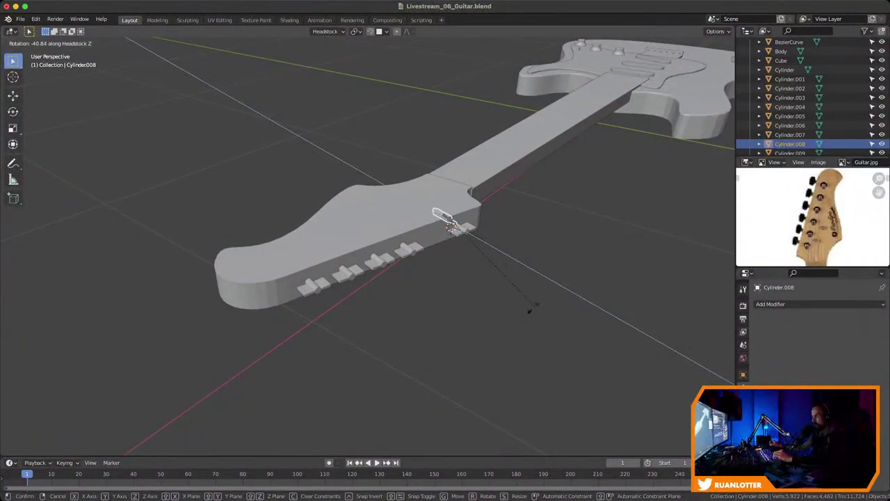
right_click(543, 303)
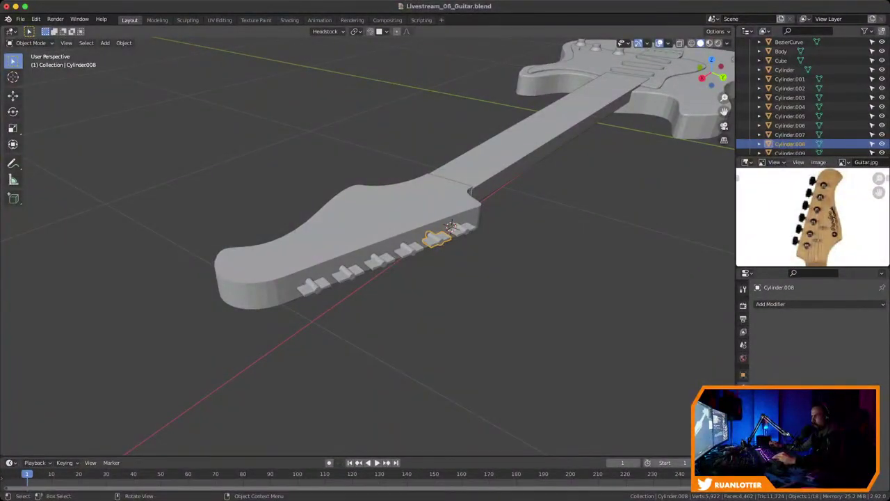
Set the second peg's origin to its geometry and rotate it freely about the Headstock Z axis
left_click(437, 237)
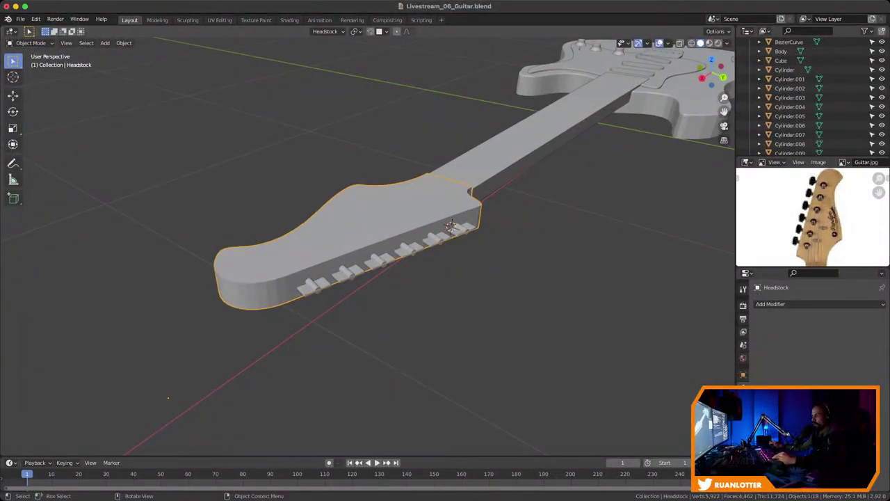
left_click(436, 238)
right_click(436, 237)
mouse_move(437, 237)
left_click(490, 247)
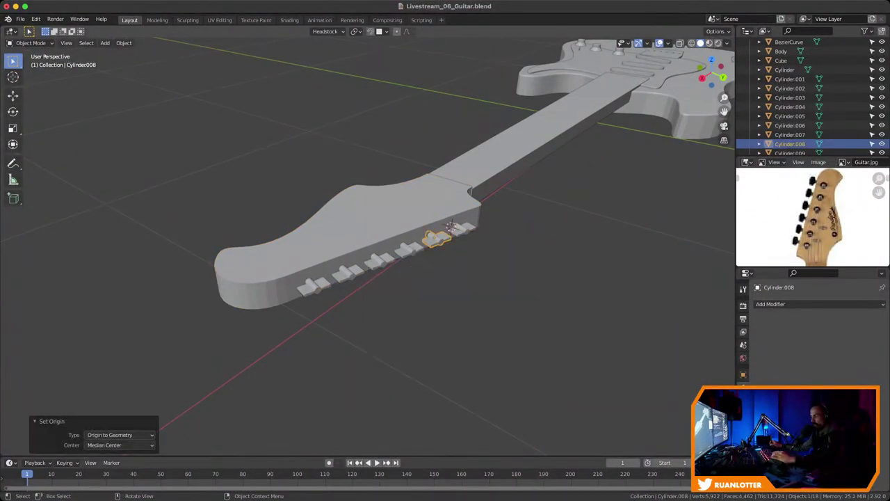
key("r")
key("z")
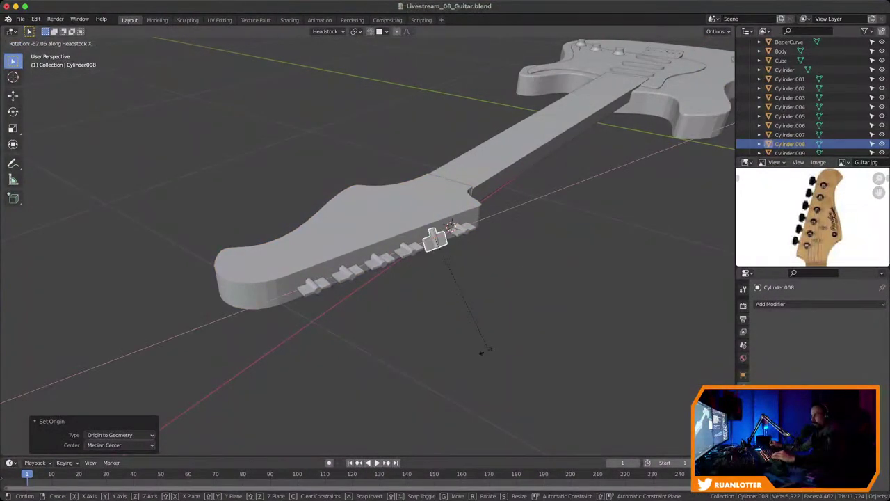
key("z")
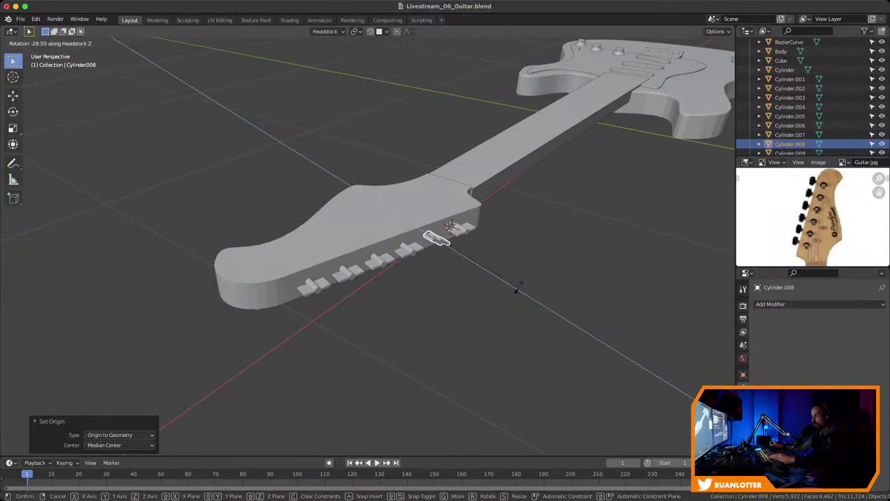
left_click(507, 299)
Set the third peg's origin to its geometry and rotate it about 28.5° around the Headstock Z axis
key("shift+d")
left_click(410, 249)
right_click(385, 219)
mouse_move(375, 251)
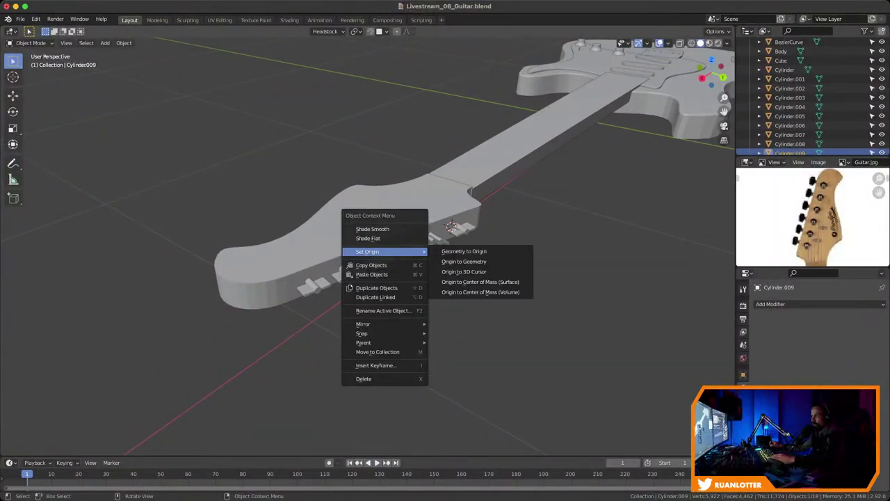
left_click(464, 261)
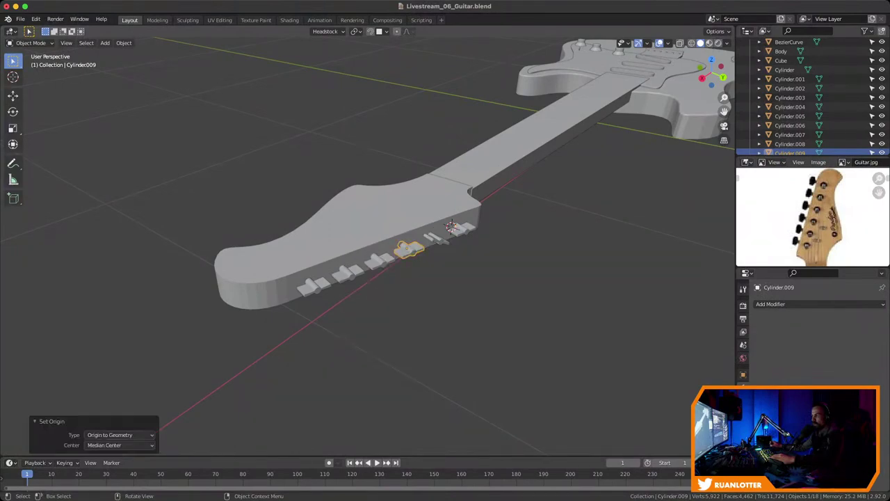
key("r")
key("z")
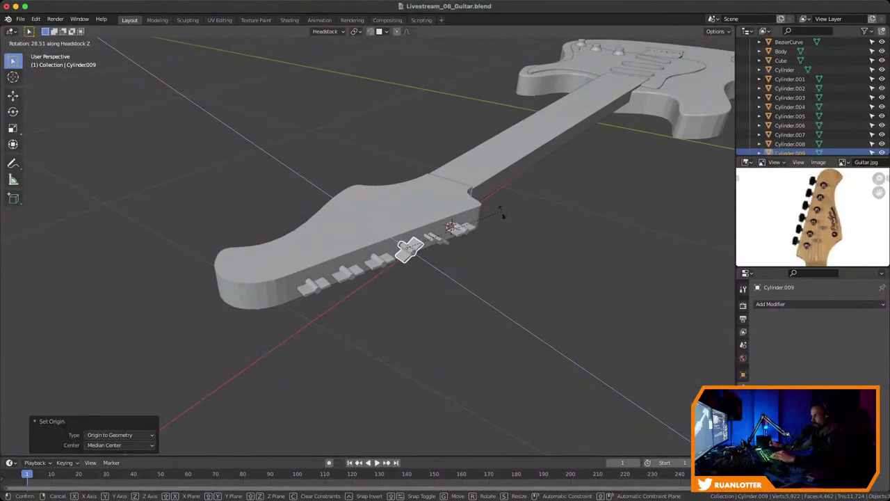
left_click(503, 212)
Set the fourth peg's origin to its geometry and rotate it about -41° around the Headstock Z axis
key("shift+d")
right_click(357, 260)
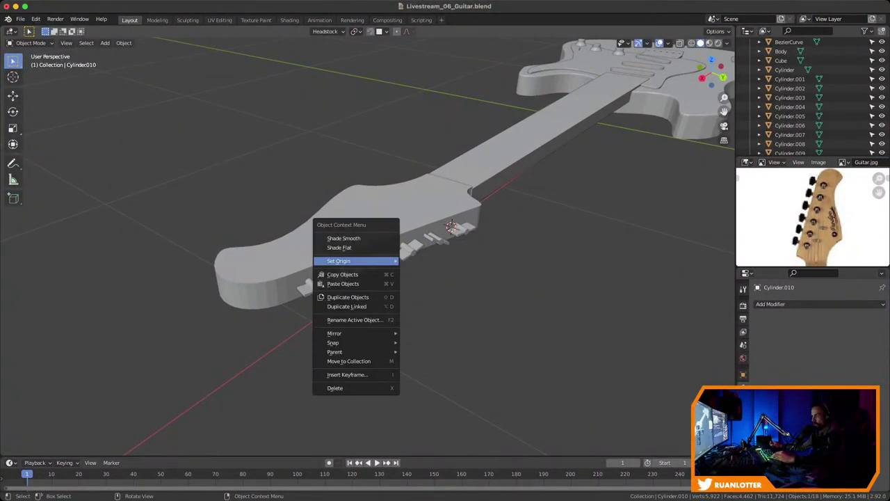
mouse_move(375, 260)
left_click(457, 280)
key("r")
key("z")
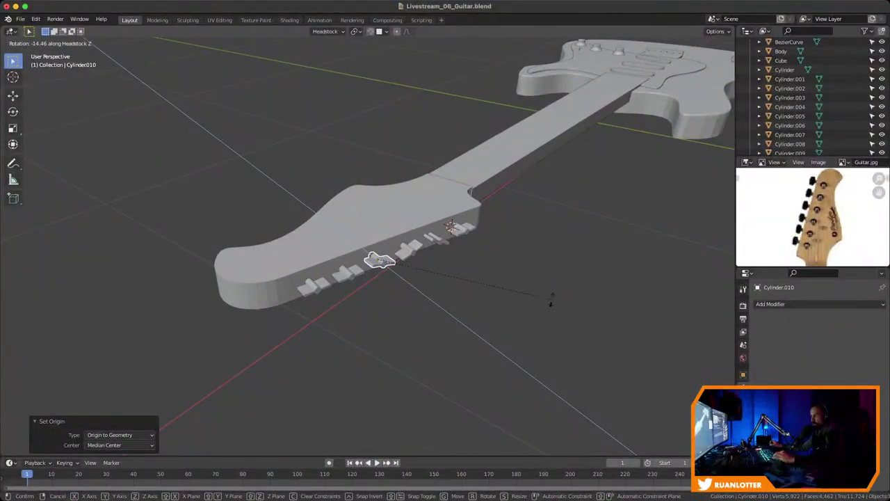
left_click(472, 345)
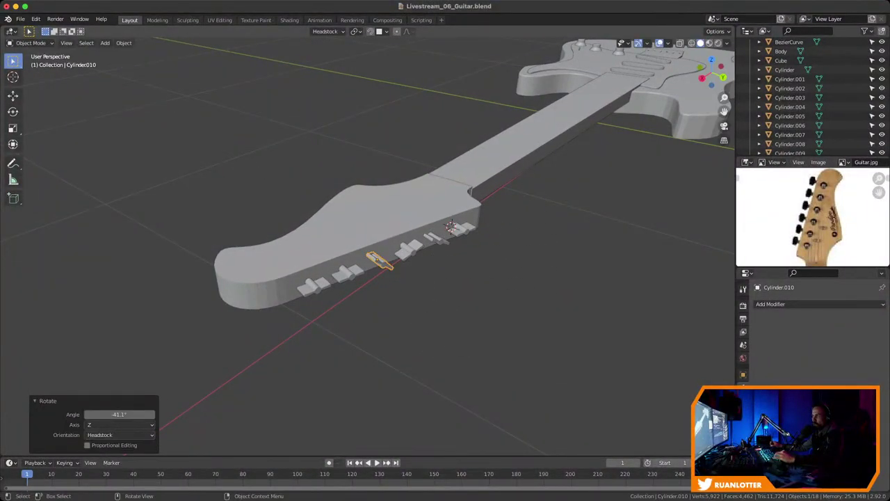
Set the fifth peg's origin to its geometry and rotate it about -10° around the Headstock Z axis
left_click(347, 273)
right_click(347, 271)
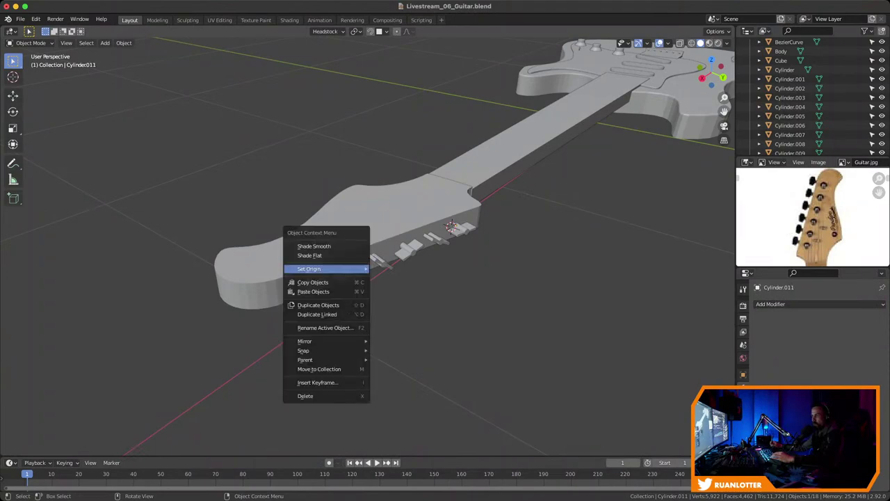
mouse_move(347, 269)
left_click(410, 278)
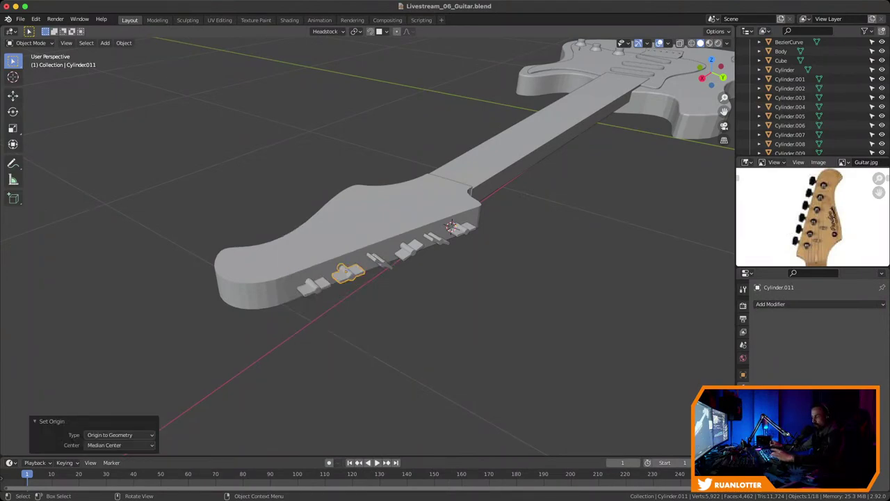
key("r")
key("z")
left_click(464, 290)
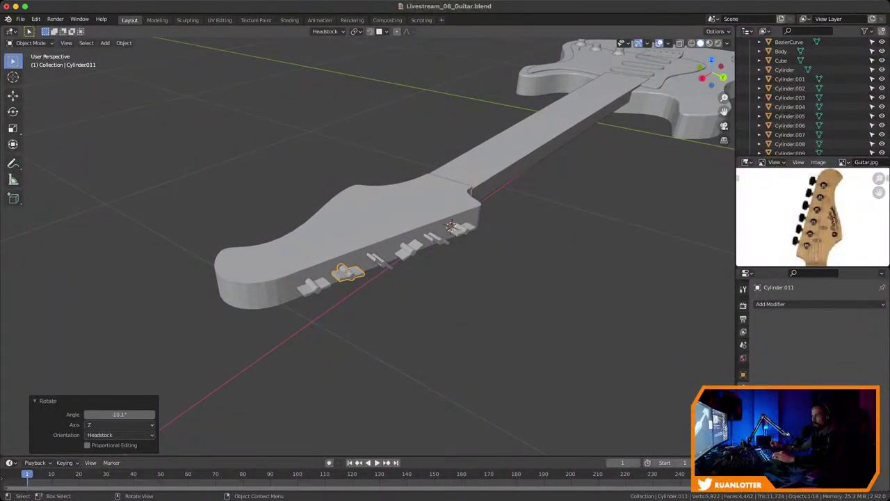
Set the sixth peg's origin to its geometry and rotate it about 13.2° around the Headstock Z axis
left_click(313, 286)
right_click(313, 286)
mouse_move(313, 287)
left_click(368, 296)
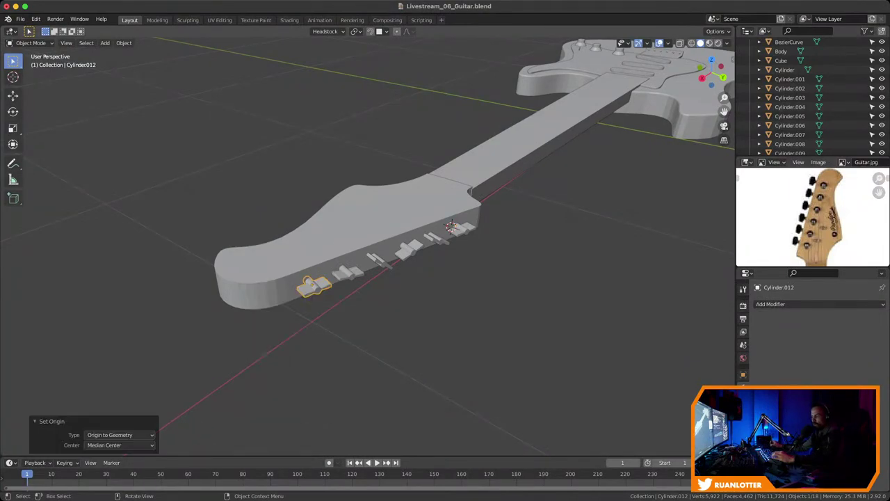
key("r")
key("z")
left_click(507, 213)
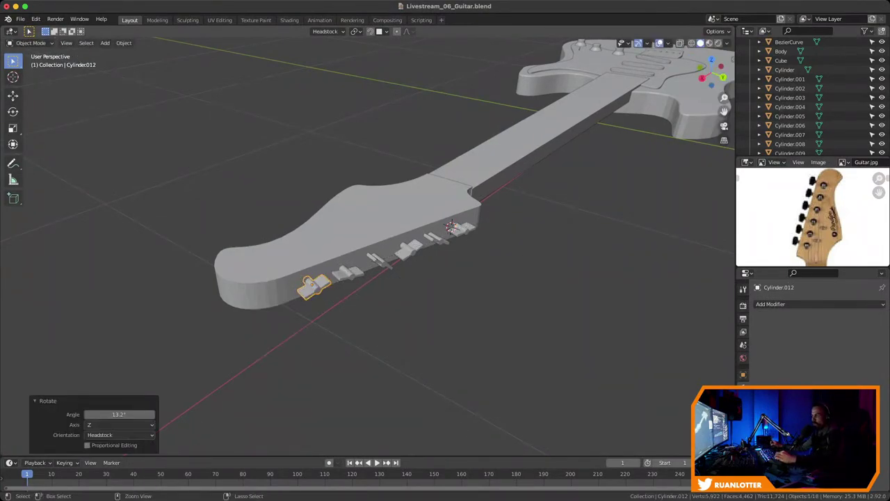
Deselect everything, then save the guitar file with the reference photo framed closer on the tuning pegs
scroll(431, 315, "down", 3)
key("alt+a")
middle_click_drag(367, 278, 495, 258)
scroll(368, 247, "down", 3)
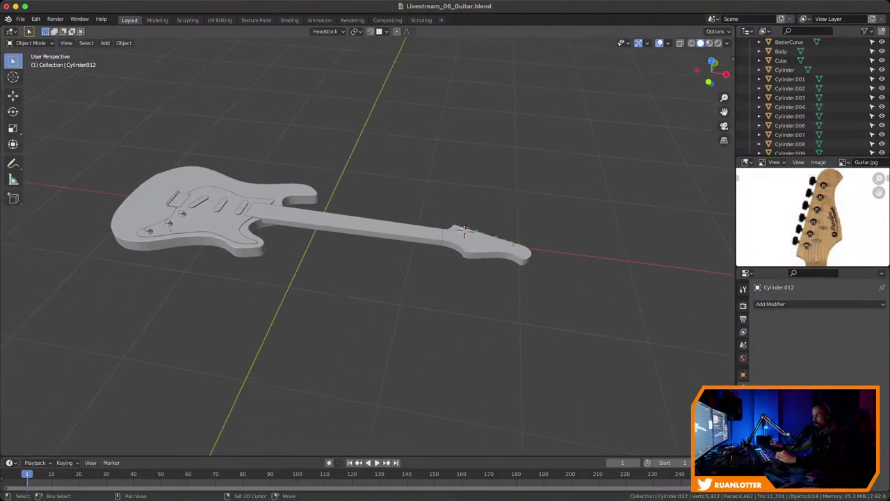
middle_click_drag(431, 265, 466, 268)
key("ctrl+s")
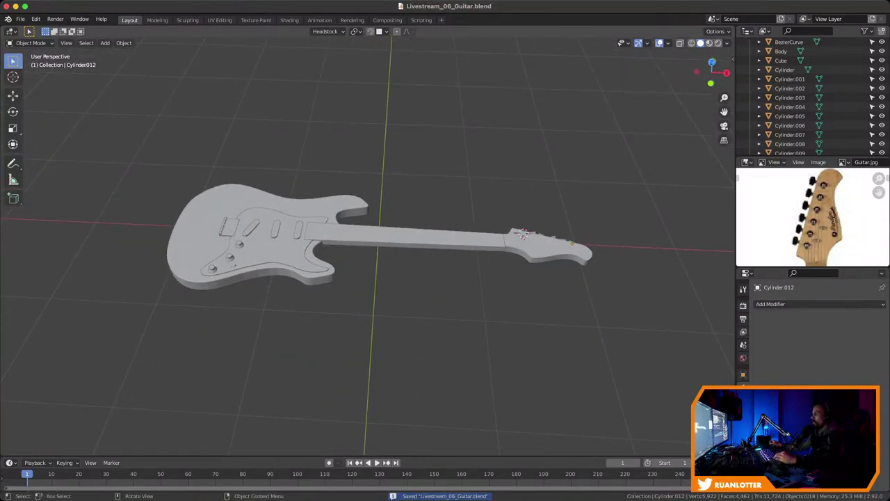
middle_click_drag(812, 227, 813, 206)
mouse_move(821, 174)
middle_mouse_down()
mouse_move(824, 194)
mouse_move(809, 203)
mouse_move(808, 174)
mouse_move(822, 169)
middle_mouse_up()
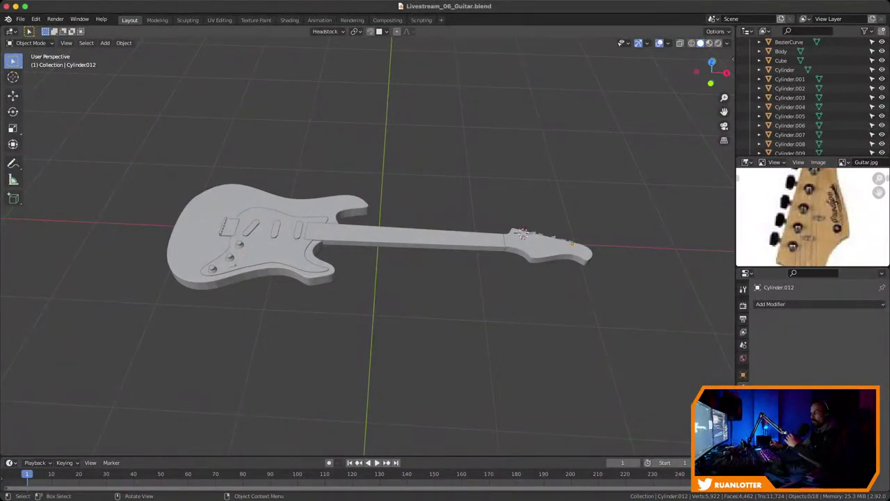
key("ctrl+s")
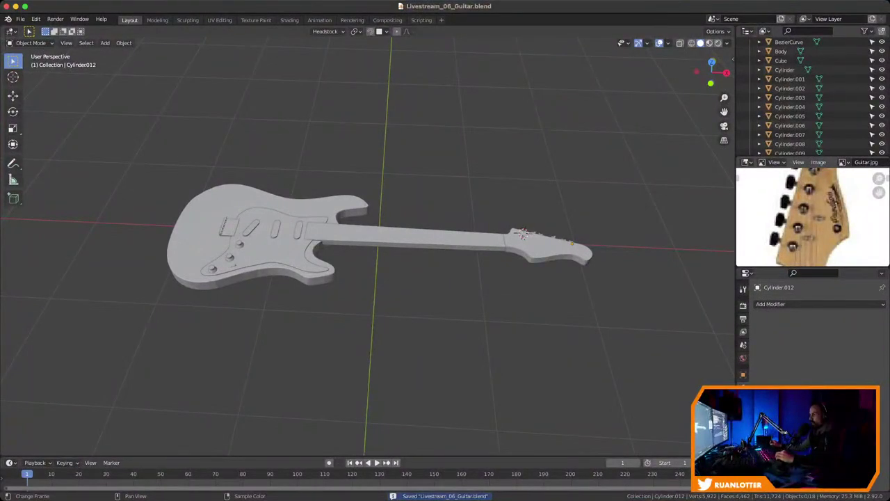
Select the headstock and examine it with its tuning pegs from several angles against the reference photo
middle_click_drag(523, 234, 529, 239)
left_click(528, 239)
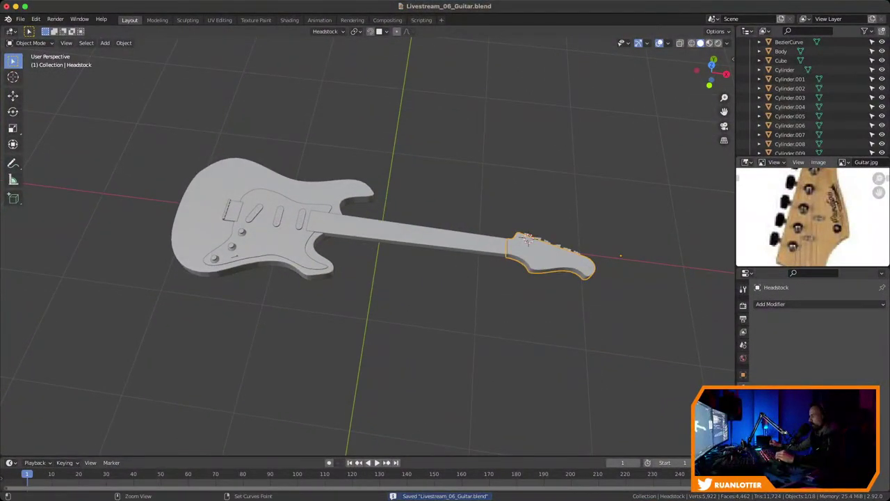
middle_click_drag(814, 215, 814, 219, "ctrl")
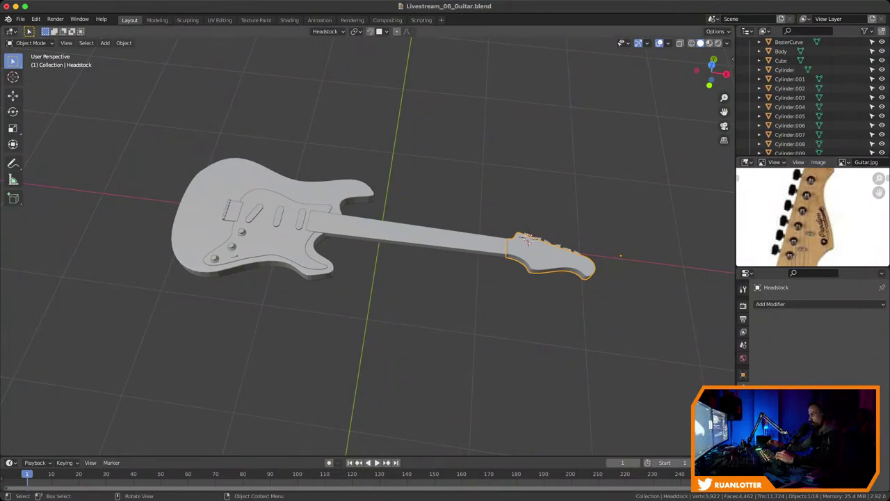
key("KP_Decimal")
middle_click_drag(368, 247, 644, 257)
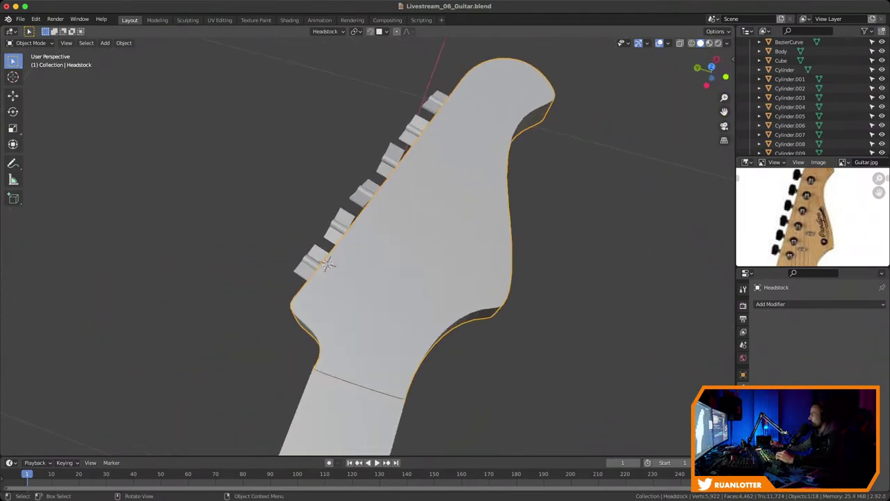
middle_click_drag(432, 354, 511, 376)
middle_click_drag(389, 250, 358, 247)
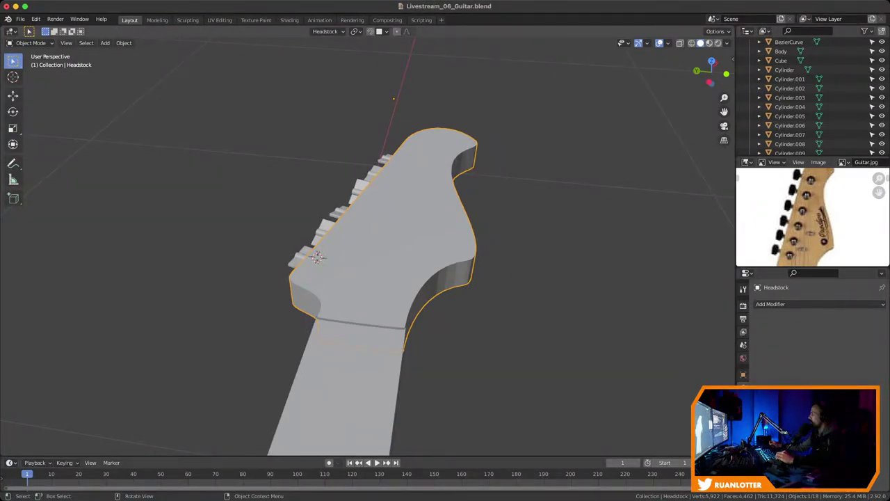
middle_click_drag(317, 257, 340, 281)
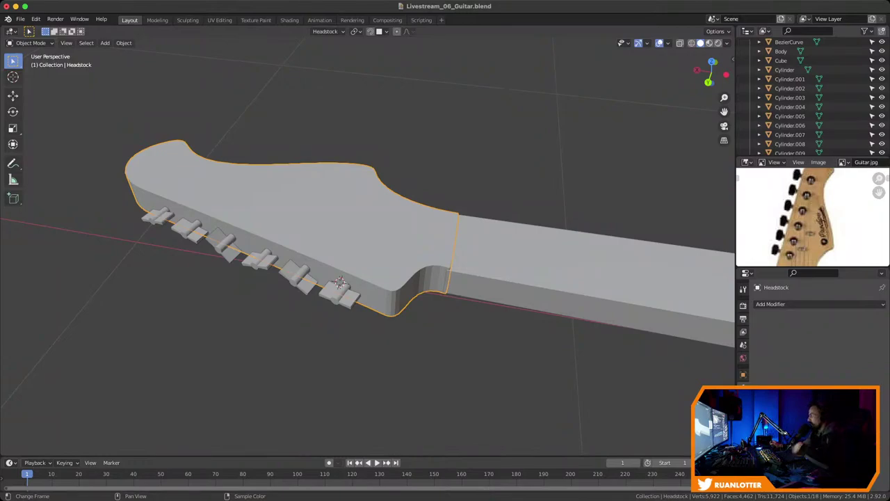
middle_click_drag(367, 247, 367, 337, "ctrl")
middle_click_drag(368, 247, 367, 292, "shift")
middle_click_drag(368, 292, 303, 267, "shift")
middle_click_drag(367, 247, 315, 221)
middle_click_drag(134, 146, 670, 126)
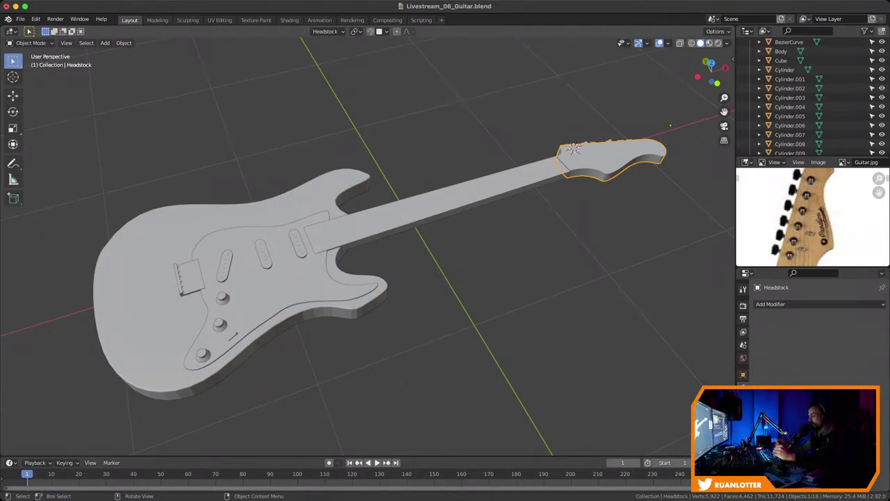
Check the whole guitar model and save the file
middle_click_drag(367, 247, 313, 264)
scroll(367, 247, "down", 2)
scroll(367, 247, "up", 2)
scroll(367, 247, "down", 2)
key("ctrl+s")
Snap the 3D cursor to the centre of the headstock's top face
scroll(368, 247, "up", 4)
middle_click_drag(367, 247, 291, 240, "shift")
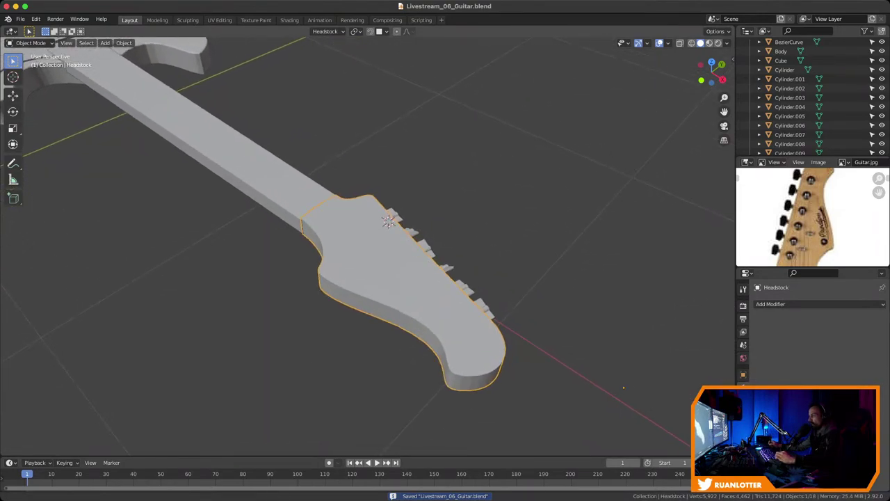
scroll(367, 246, "up", 1)
middle_click_drag(367, 247, 399, 226, "shift")
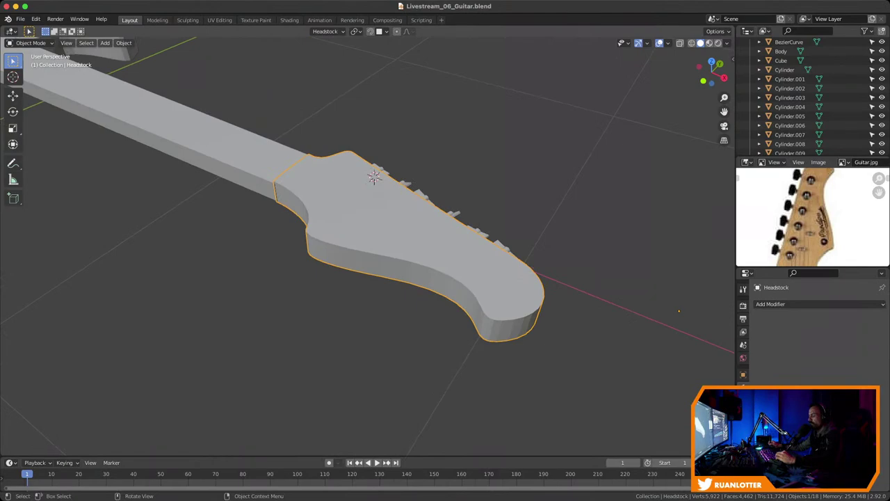
middle_click_drag(679, 311, 583, 330, "ctrl")
mouse_move(367, 247)
middle_mouse_down("ctrl")
mouse_move(367, 205)
mouse_move(377, 232)
middle_mouse_up("ctrl")
middle_click_drag(734, 358, 652, 331, "ctrl")
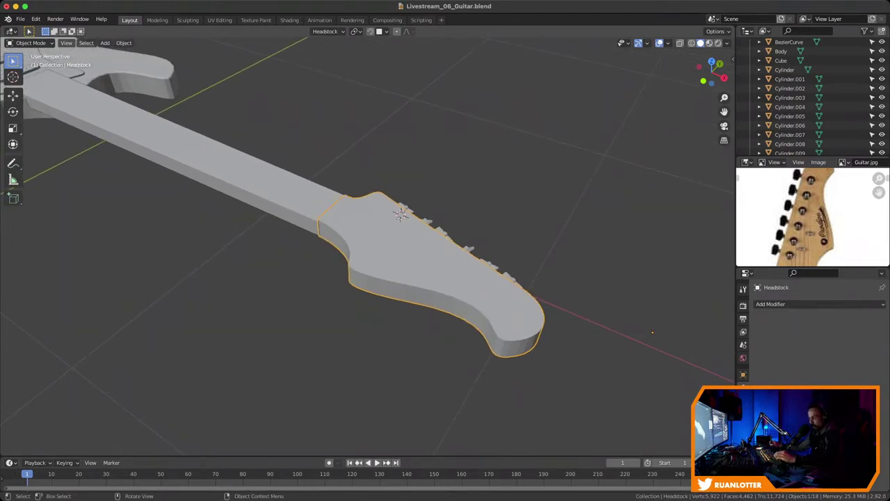
key("Tab")
key("shift+s")
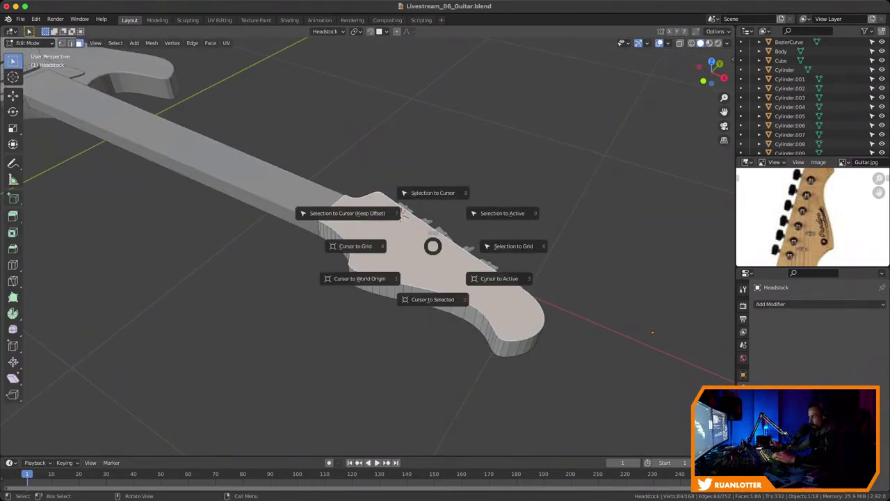
left_click(432, 299)
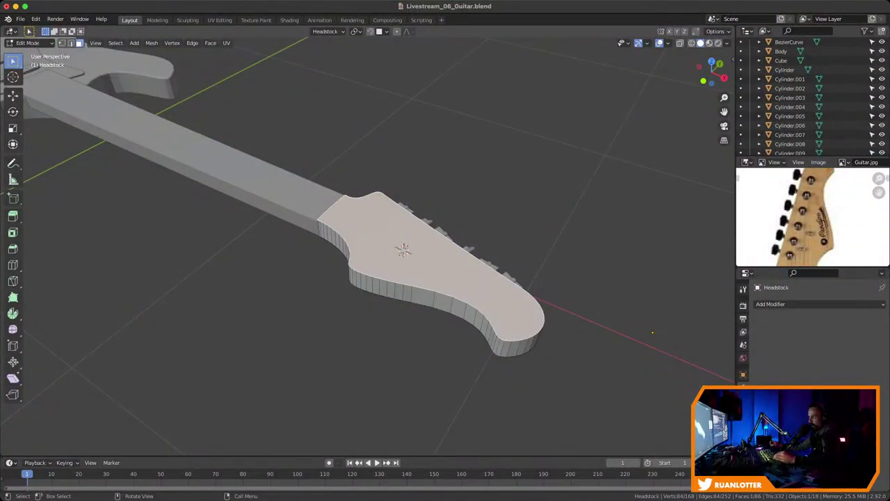
key("Tab")
Add a cylinder at the 3D cursor and scale it down by about 0.355 and again by about 0.073
middle_click_drag(432, 299, 471, 296)
middle_click_drag(459, 229, 400, 239)
key("shift+a")
mouse_move(447, 219)
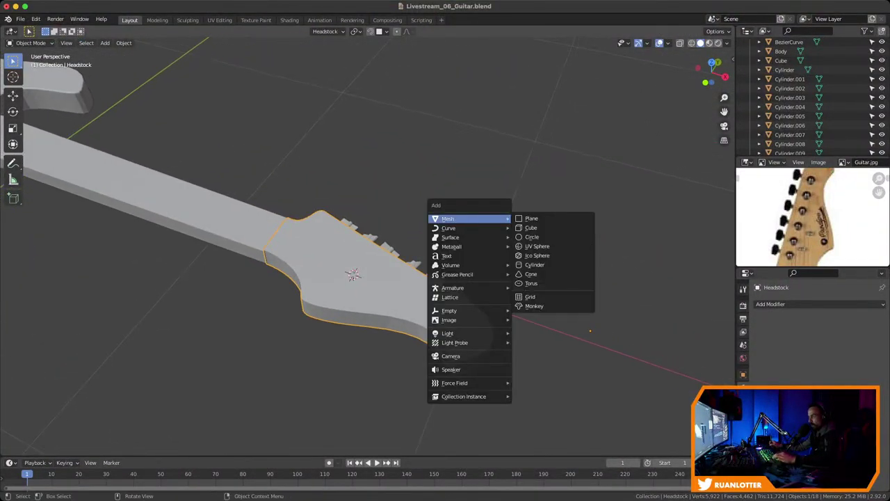
left_click(549, 265)
key("s")
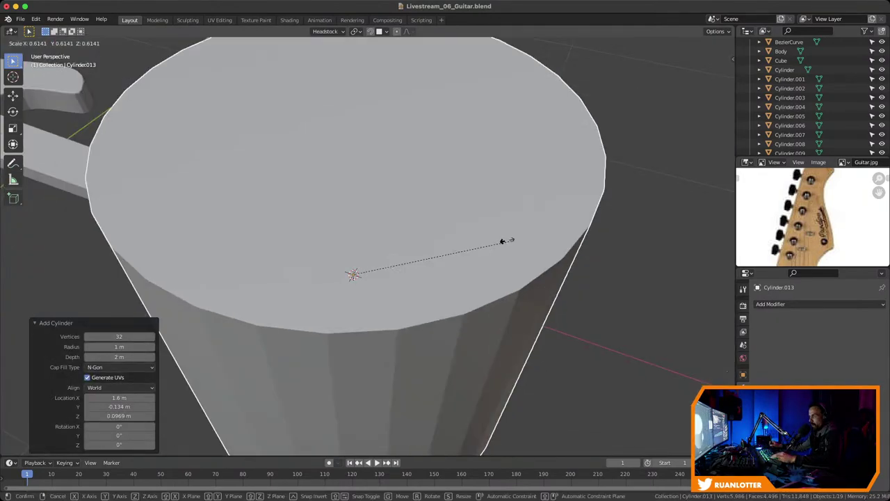
left_click(420, 260)
key("s")
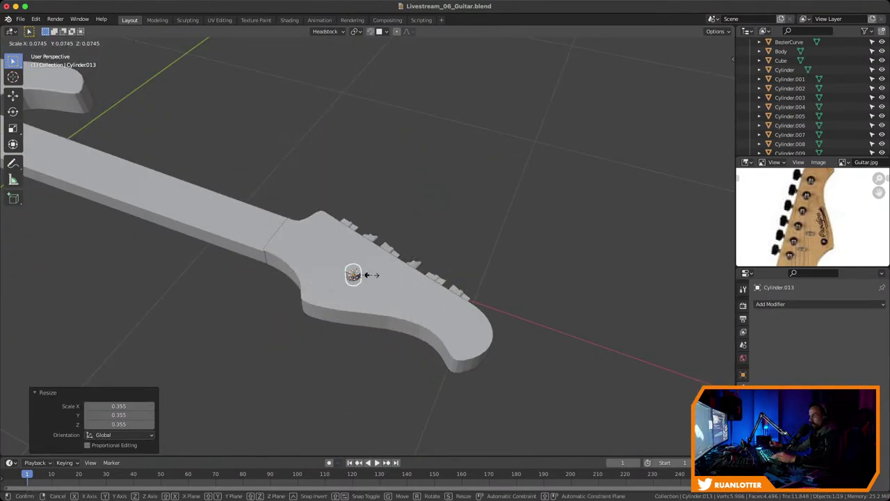
left_click(365, 273)
scroll(365, 273, "up", 4)
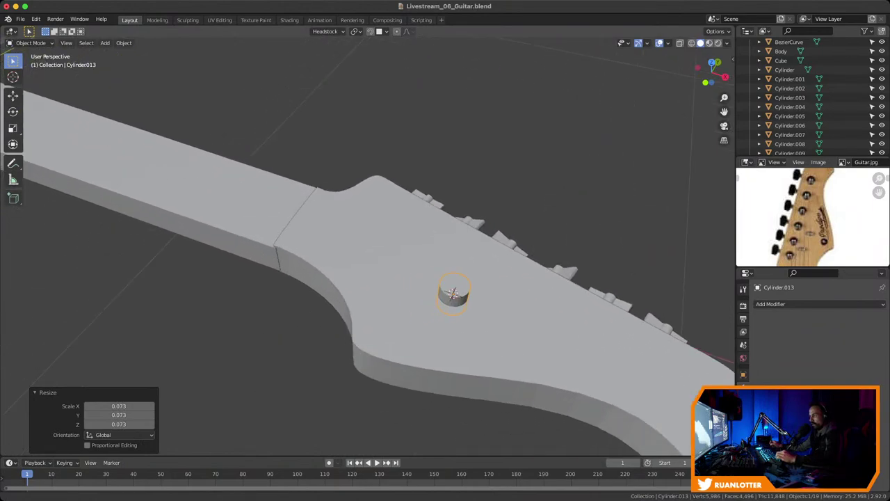
Move the cylinder within the Headstock XY plane toward the peg nearest the neck and view it from the top
key("g")
key("shift+z")
left_click(403, 217)
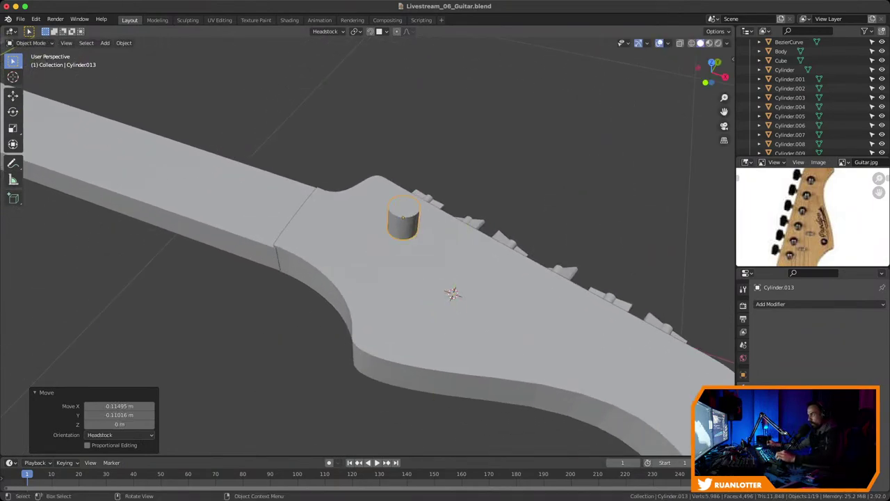
left_click(711, 62)
middle_click_drag(445, 292, 445, 254, "ctrl")
middle_click_drag(445, 312, 362, 204, "shift")
middle_click_drag(389, 278, 389, 209, "ctrl")
middle_click_drag(417, 292, 372, 285, "shift")
middle_click_drag(372, 285, 373, 278, "shift")
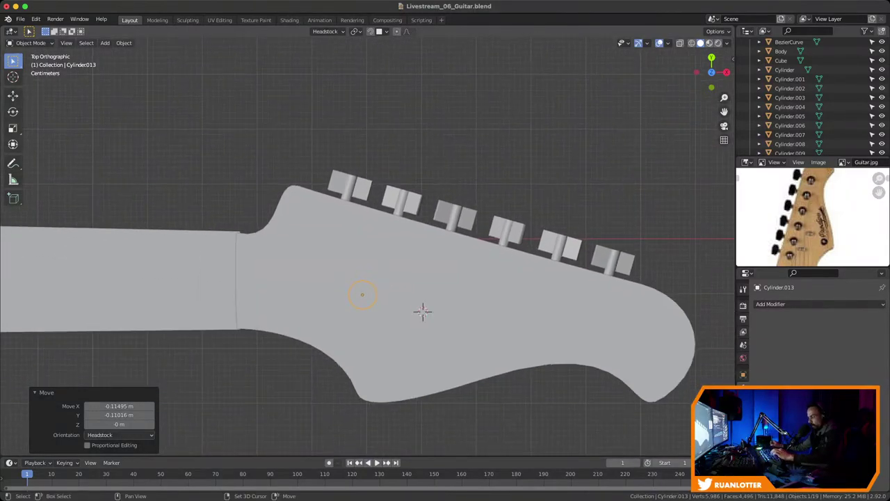
key("g")
key("x")
key("Escape")
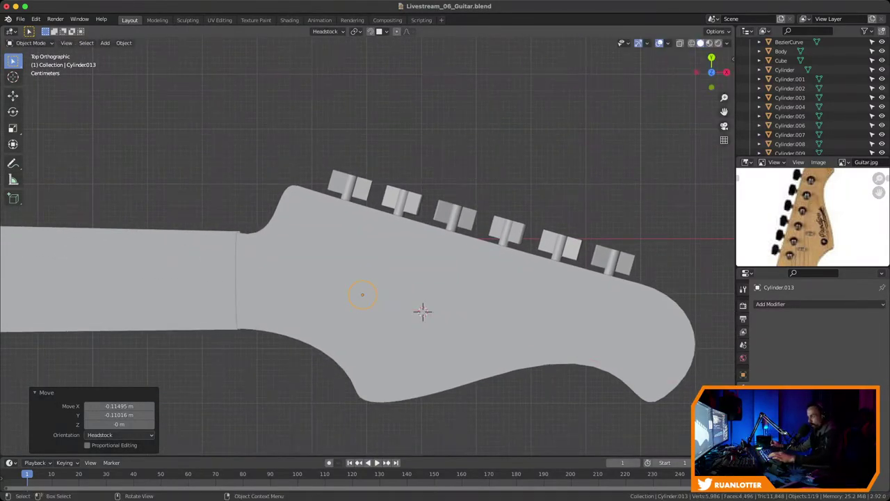
key("g")
key("Escape")
Position the cylinder beside the shaft of the peg nearest the neck, scaling it by about 0.553 and then 1.092
key("g")
key("Return")
key("s")
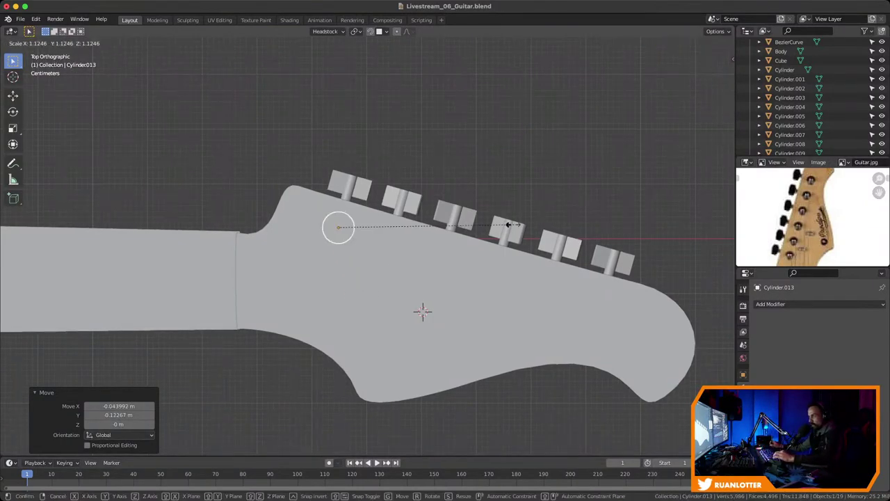
key("Return")
key("g")
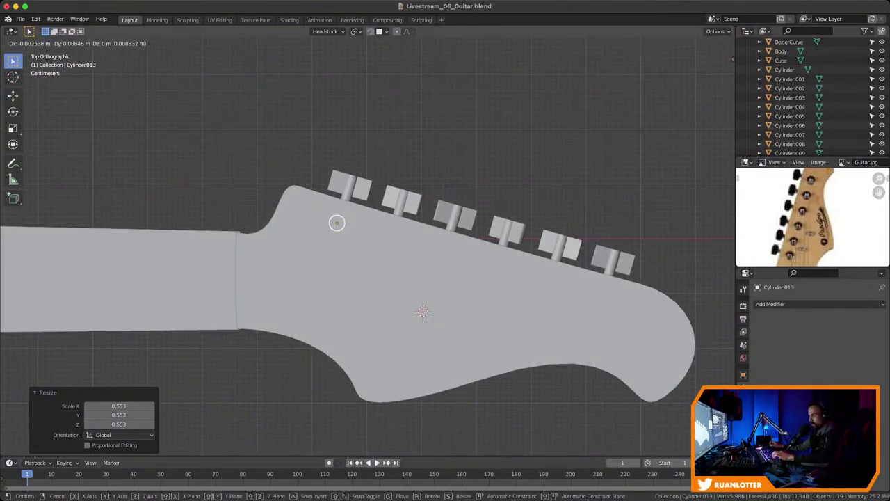
left_click(452, 242)
key("s")
left_click(464, 242)
Switch the transform orientation to Local and lower the cylinder about 0.106 m along its Z axis into the headstock
middle_click_drag(465, 242, 369, 122)
key("KP_Decimal")
middle_click_drag(369, 122, 368, 202, "ctrl")
middle_click_drag(568, 340, 313, 221)
left_click(327, 31)
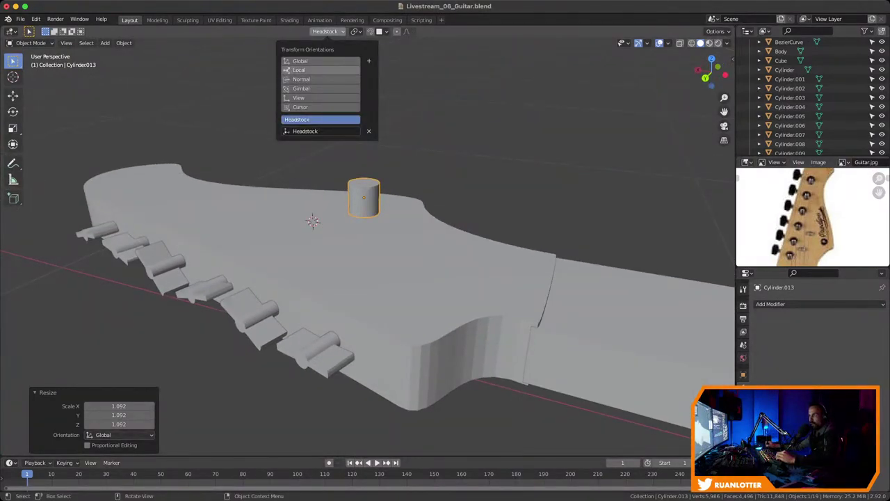
left_click(320, 70)
scroll(362, 157, "down", 2)
key("g")
key("z")
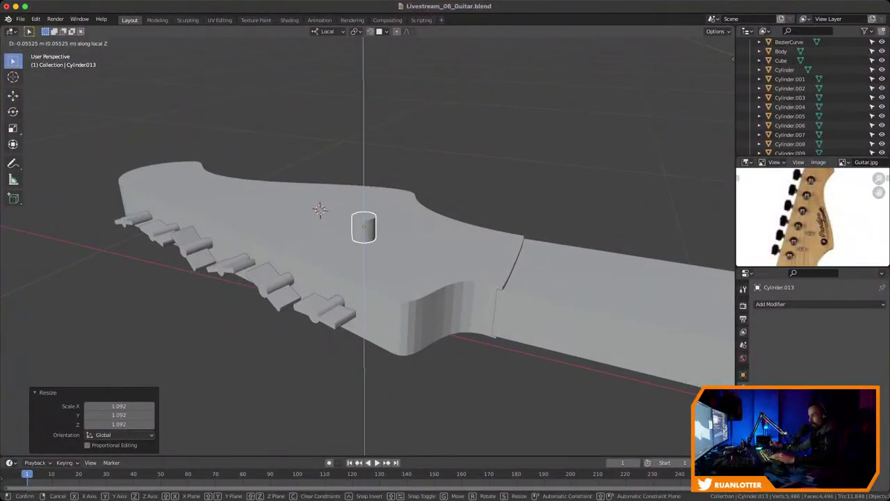
key("Return")
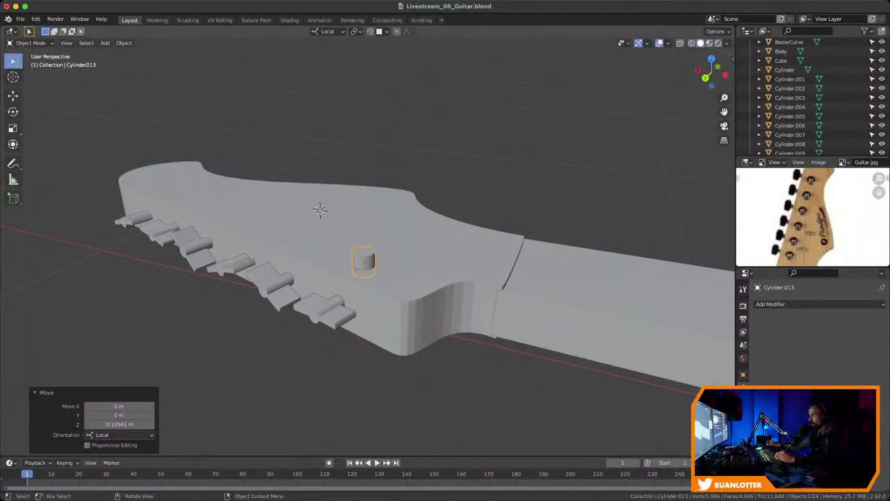
Adjust the cylinder within its local XY plane and shift it about 0.021 m in X toward the first peg's shaft
left_click(711, 60)
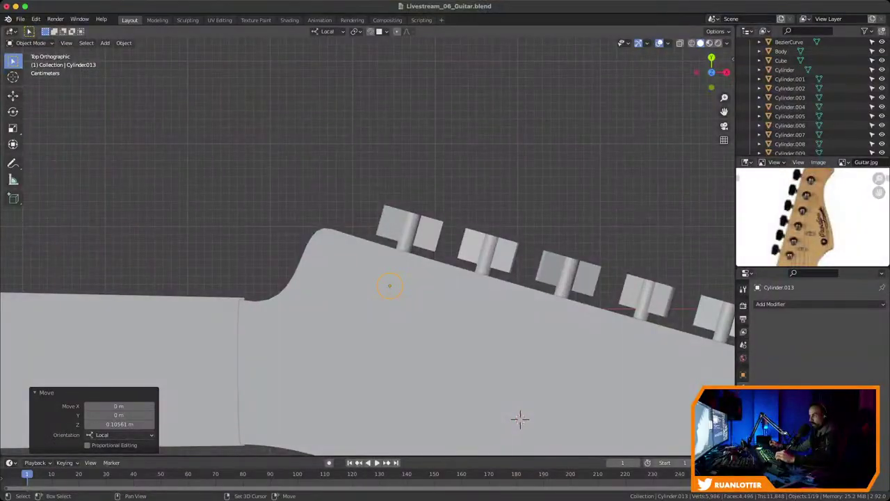
middle_click_drag(520, 418, 469, 167)
key("g")
key("z")
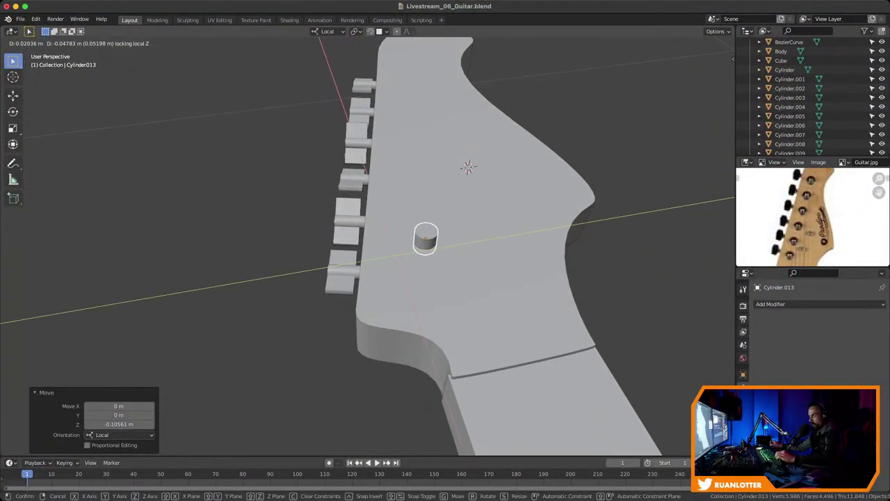
left_click(468, 167)
key("KP_7")
scroll(515, 415, "up", 2)
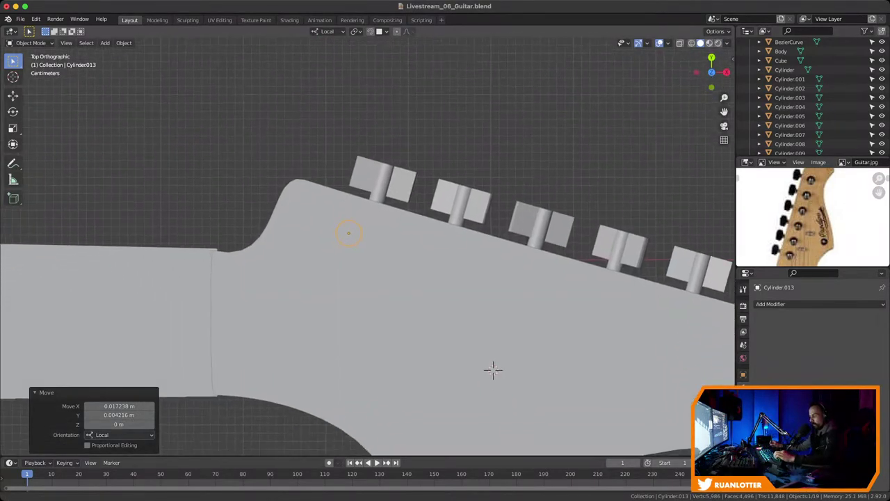
key("g")
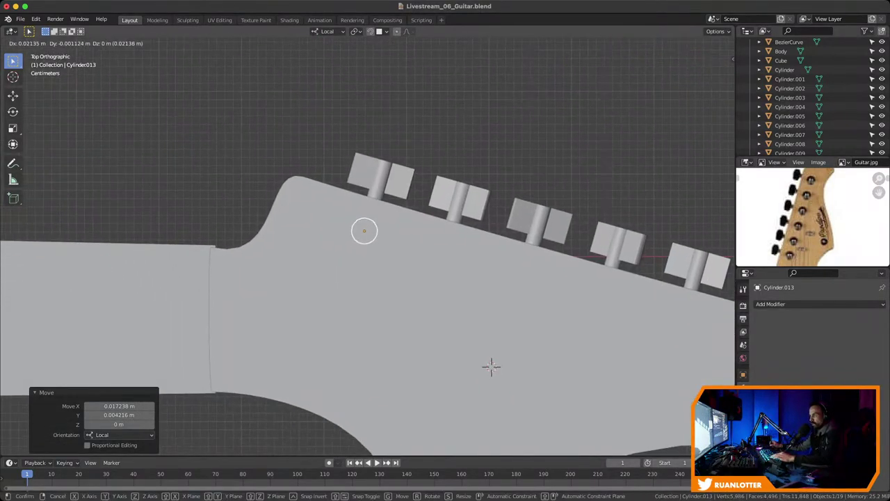
left_click(491, 366)
middle_click_drag(489, 365, 390, 200)
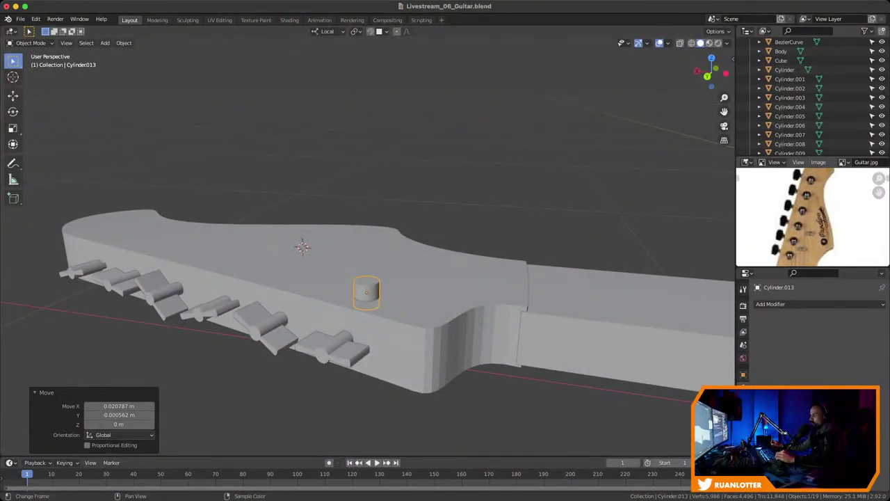
scroll(367, 244, "up", 2)
mouse_move(367, 243)
middle_mouse_down("shift")
mouse_move(368, 214)
mouse_move(359, 226)
mouse_move(362, 251)
mouse_move(361, 237)
middle_mouse_up("shift")
scroll(375, 285, "up", 3)
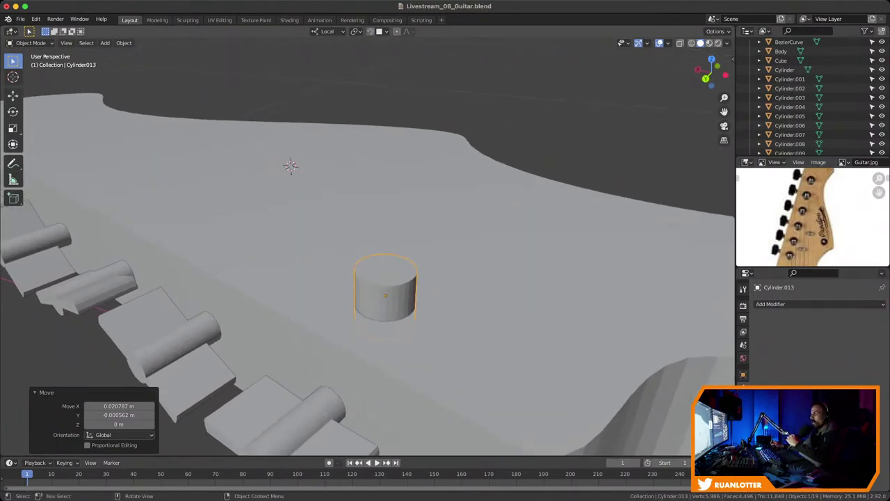
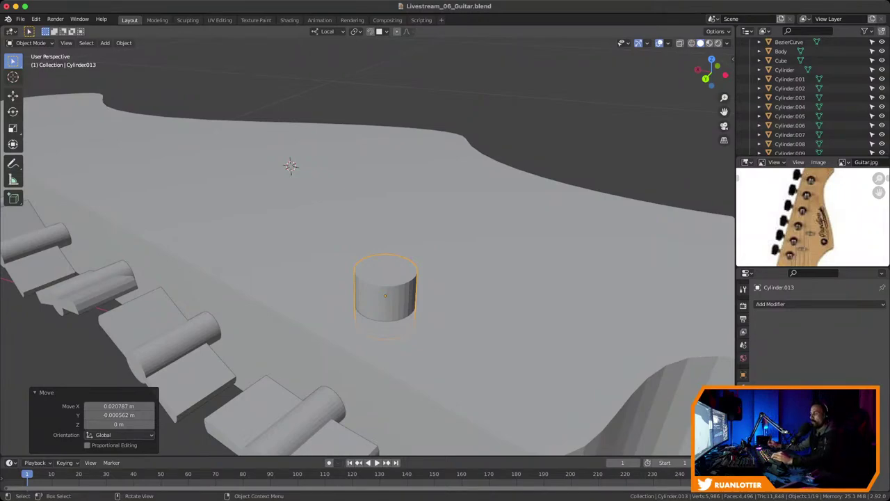
Scale the cylinder to about 0.640 in its local X and Y, keeping its height
middle_click_drag(385, 251, 352, 271, "ctrl")
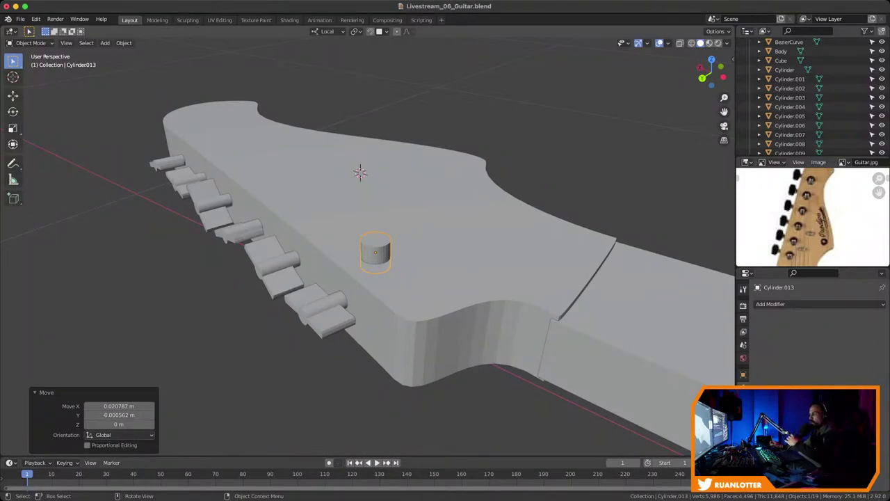
middle_click_drag(376, 252, 355, 289)
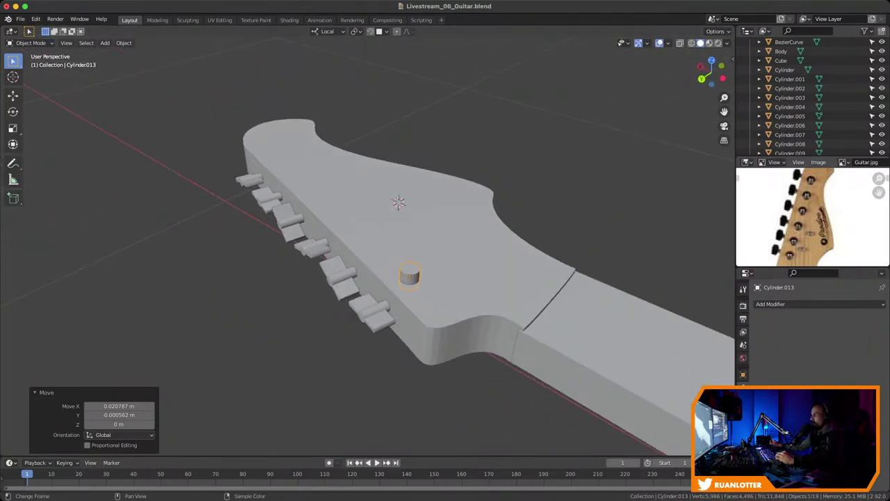
scroll(368, 247, "up", 3)
middle_click_drag(437, 298, 357, 292, "shift")
scroll(369, 247, "up", 2)
key("s")
key("shift+z")
key("shift+z")
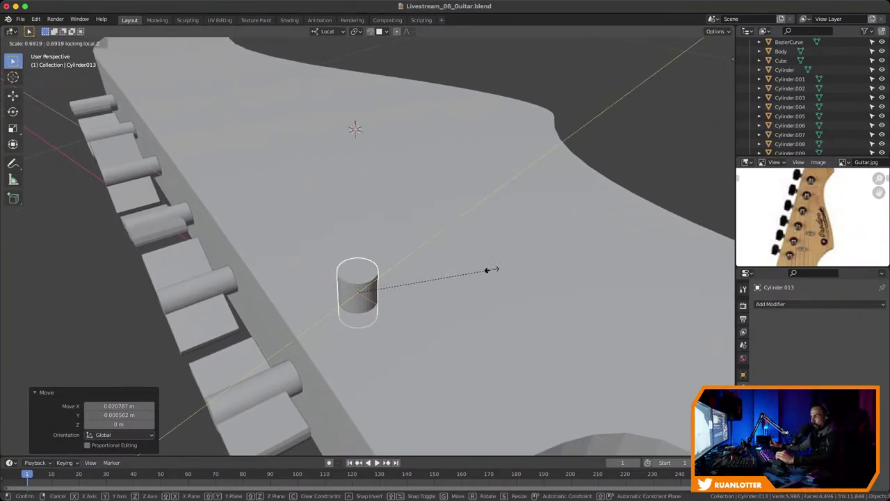
left_click(485, 274)
scroll(485, 274, "up", 1)
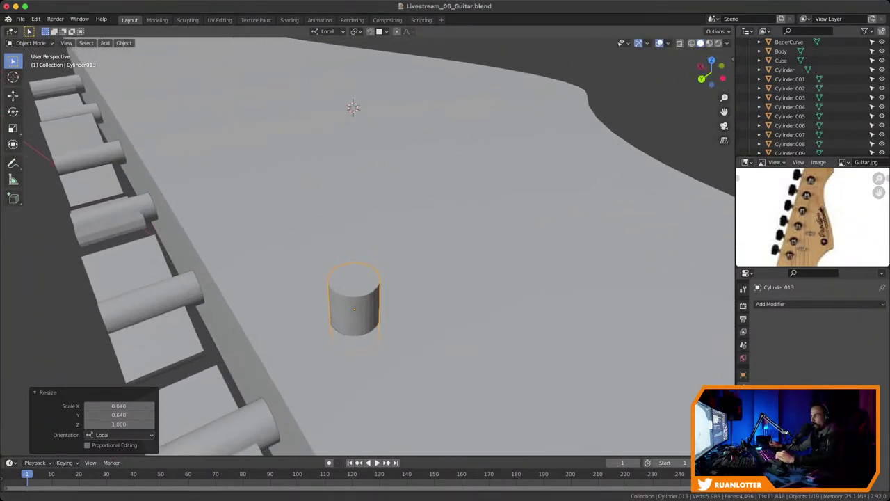
middle_click_drag(484, 274, 494, 243, "shift")
Add two loop cuts around the cylinder in Edit Mode, one near the top rim and one around mid-height at factor -0.328
key("Tab")
middle_click_drag(425, 127, 548, 203)
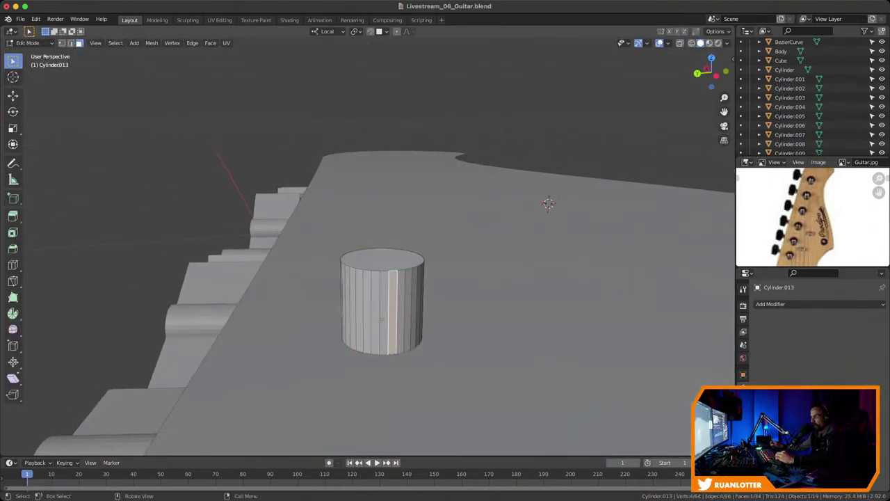
middle_click_drag(417, 292, 381, 309)
key("ctrl+r")
left_click(381, 309)
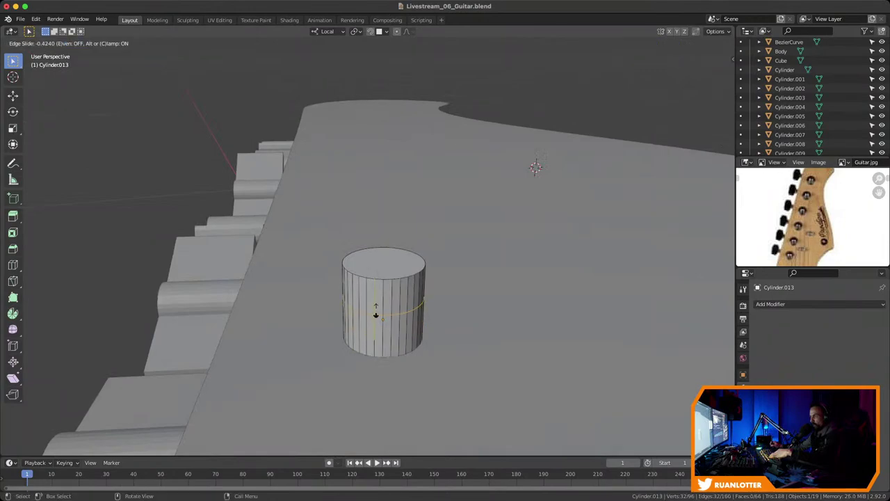
left_click(380, 289)
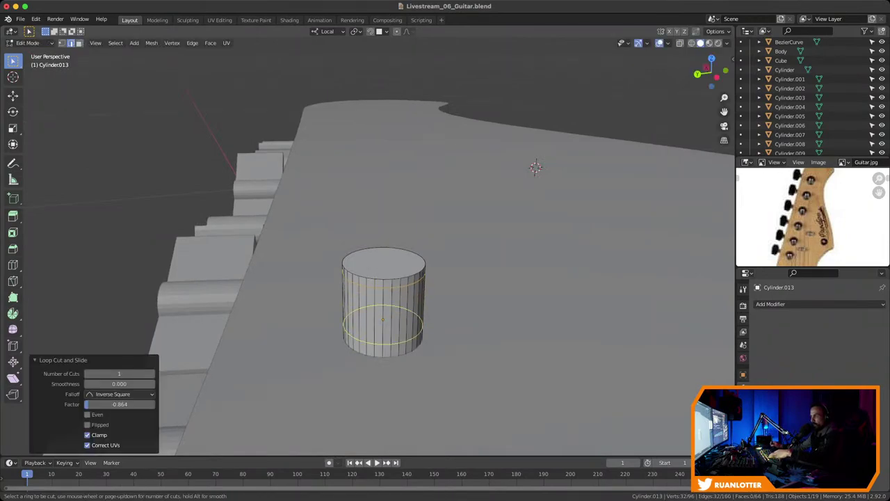
key("g")
key("g")
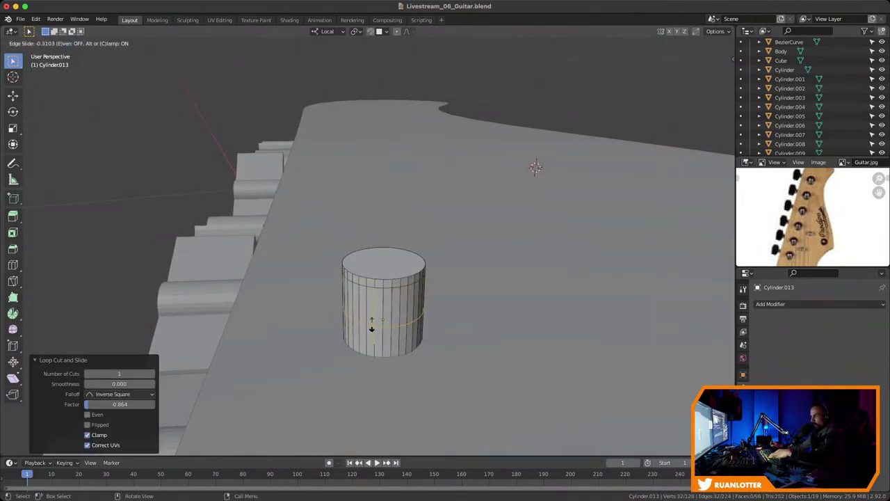
left_click(372, 323)
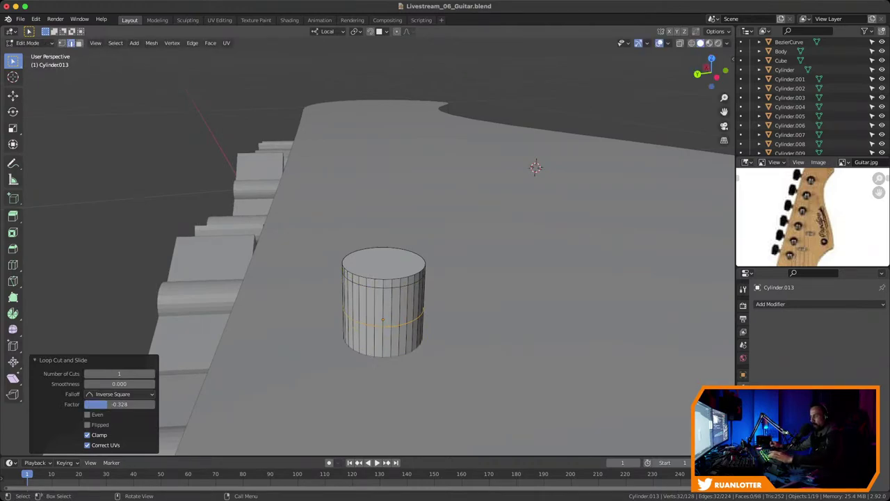
Delete one narrow side face between the two loops and the matching face on the opposite side of the cylinder
key("3")
left_click(396, 303)
mouse_move(397, 303)
middle_mouse_down()
mouse_move(362, 268)
mouse_move(399, 290)
middle_mouse_up()
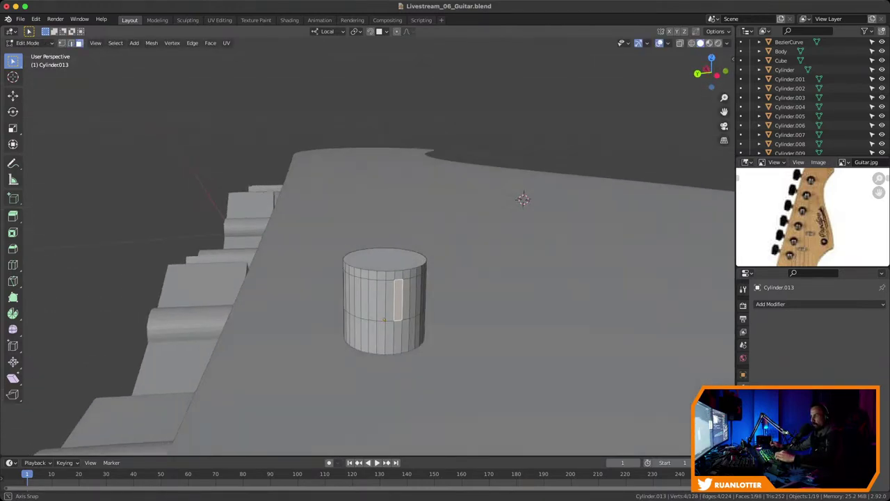
middle_click_drag(523, 199, 660, 249)
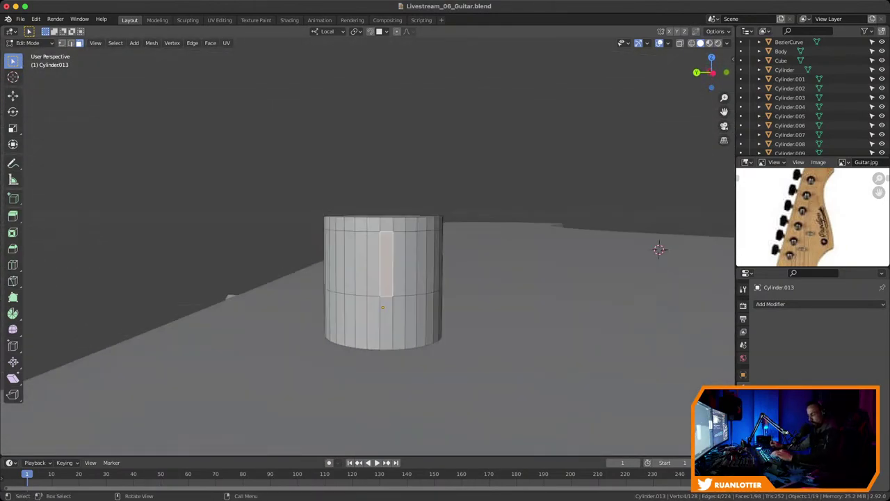
key("x")
left_click(386, 327)
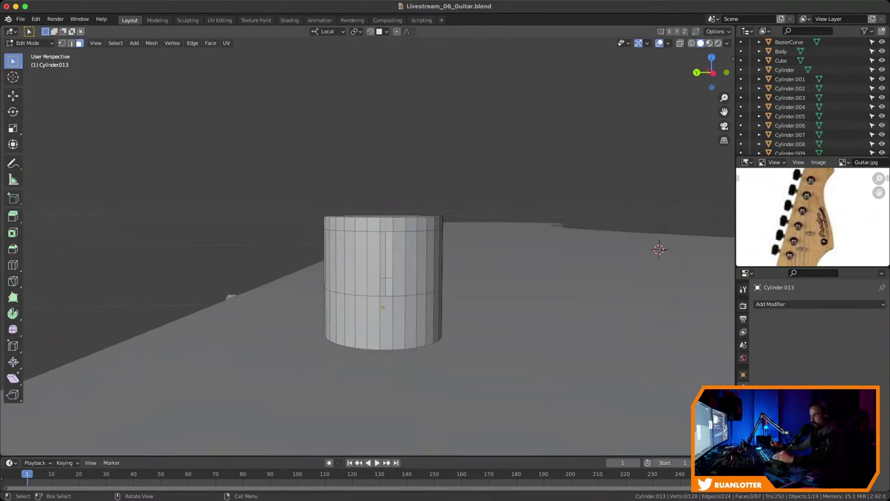
middle_click_drag(385, 327, 390, 308)
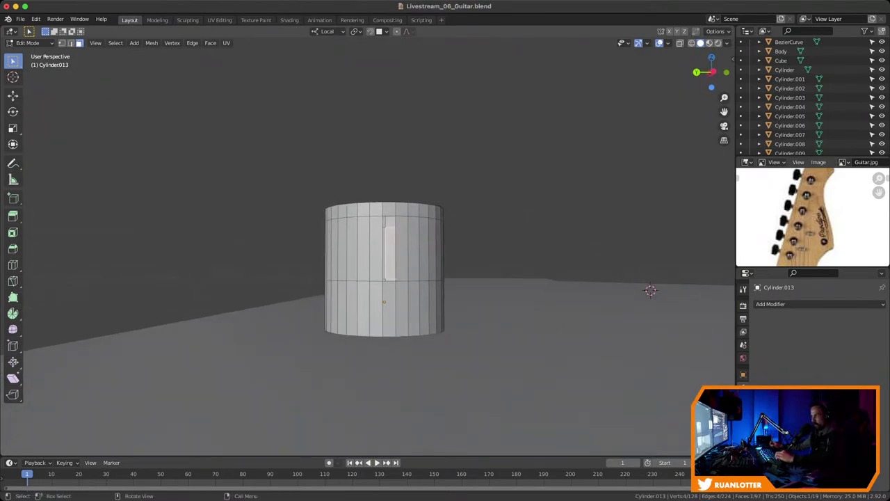
middle_click_drag(650, 291, 637, 268)
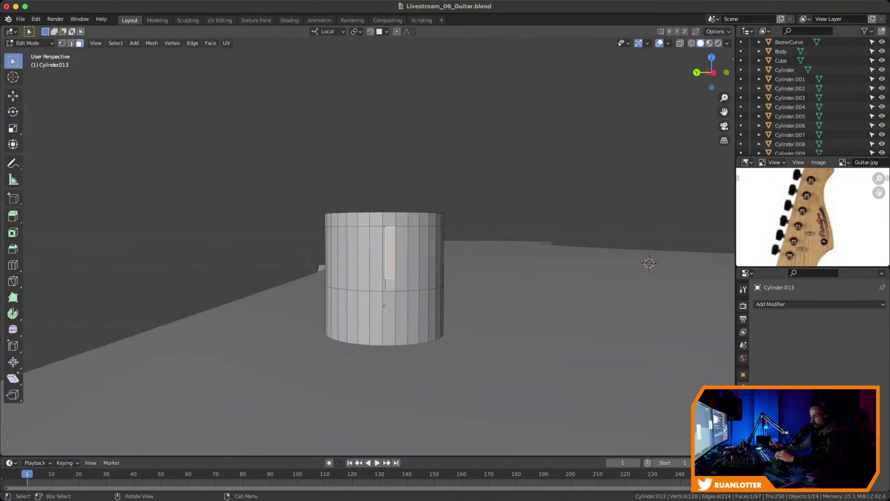
key("x")
left_click(367, 268)
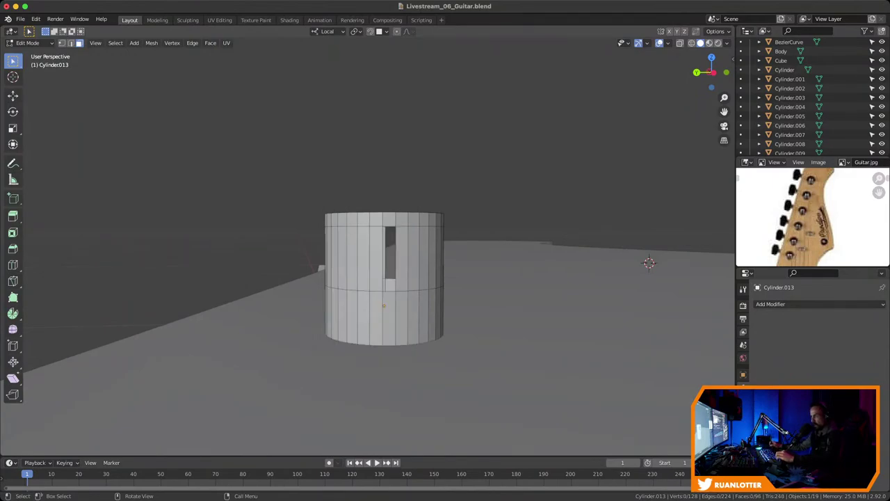
Bridge the edge loops of the two opposite openings to form a slot through the cylinder
key("2")
scroll(386, 278, "up", 2)
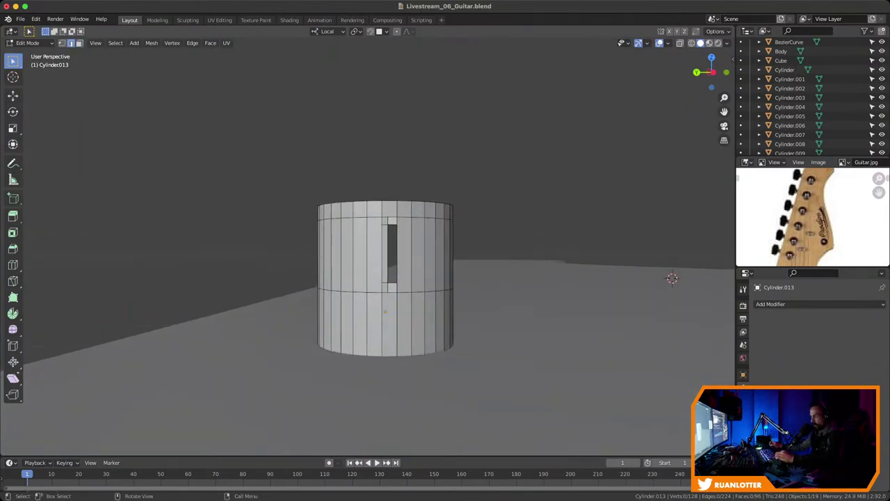
middle_click_drag(672, 278, 554, 260)
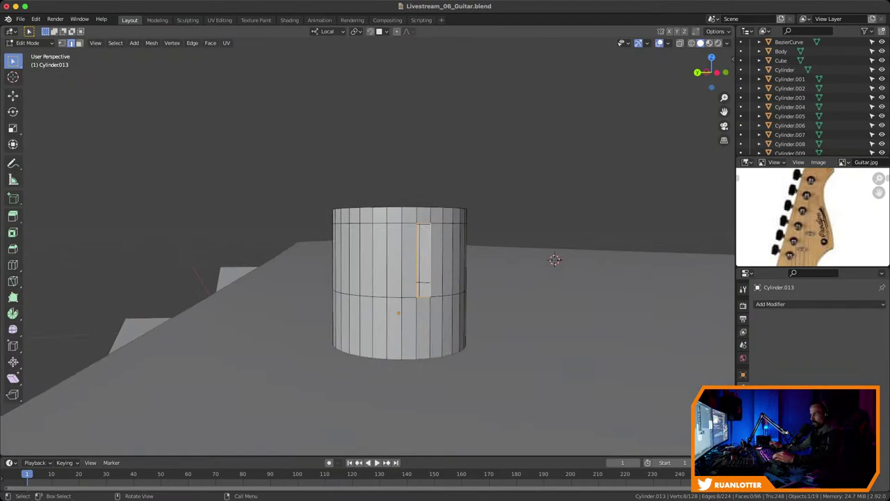
right_click(400, 278)
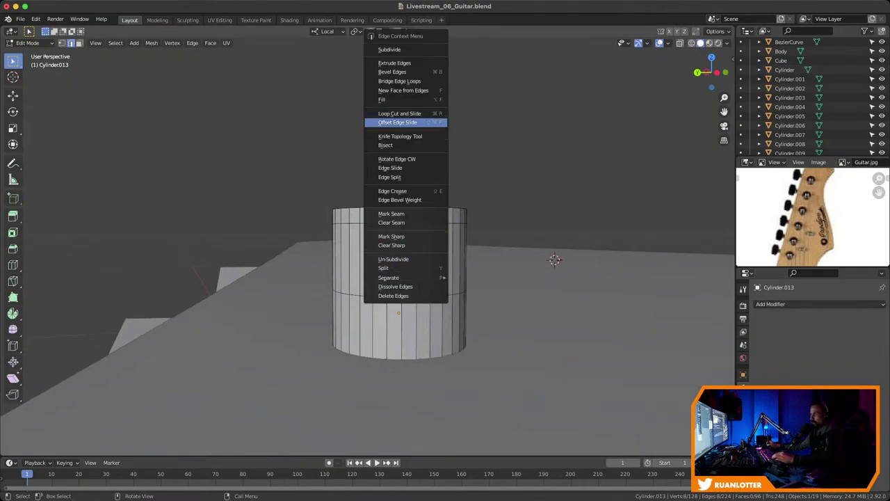
left_click(399, 81)
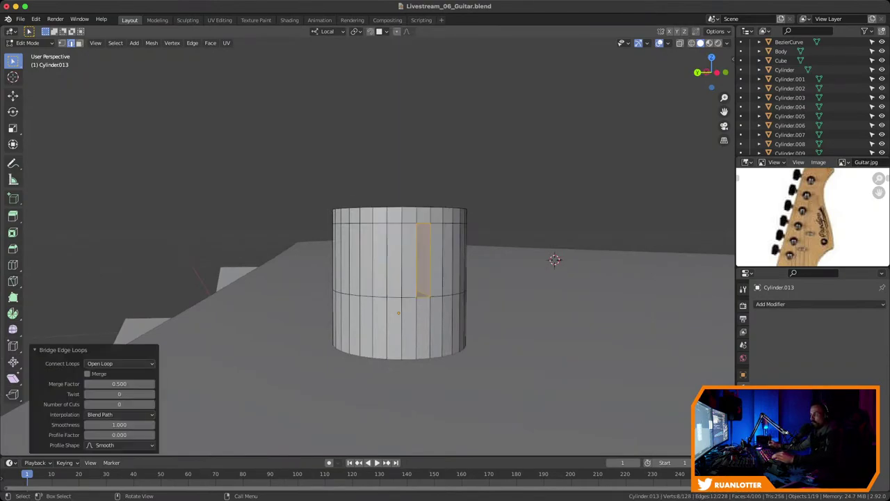
key("ctrl+z")
middle_click_drag(554, 256, 612, 277)
scroll(612, 277, "down", 3)
middle_click_drag(445, 264, 452, 337)
scroll(473, 324, "up", 3)
middle_click_drag(438, 216, 418, 222)
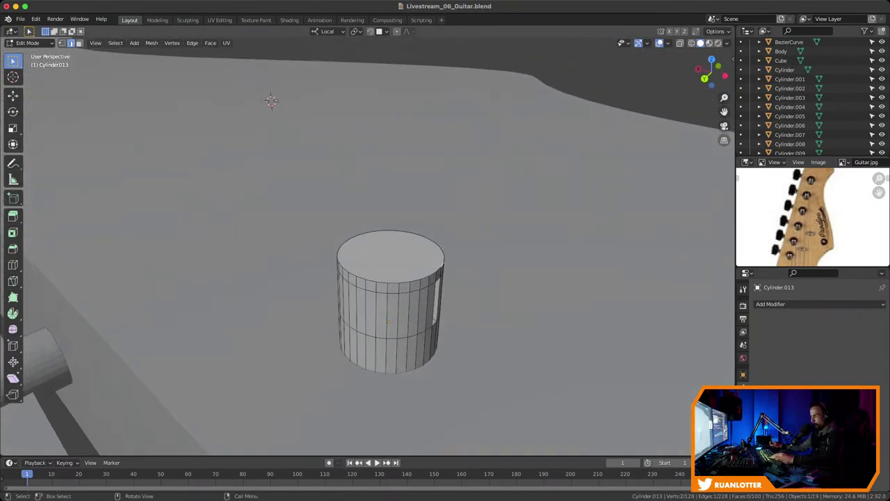
Raise the cylinder's top face about 0.0038 m along local Z and flare it outward by scaling it about 1.281
key("3")
left_click(390, 256)
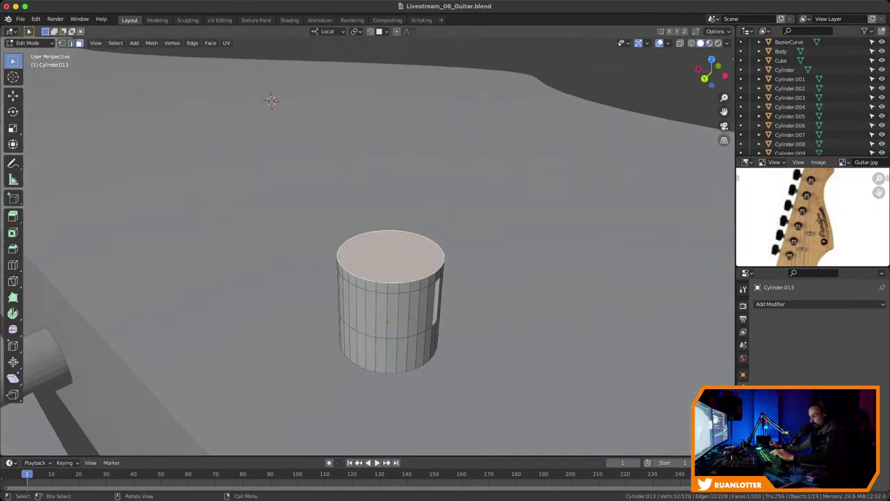
key("g")
key("z")
left_click(515, 261)
key("s")
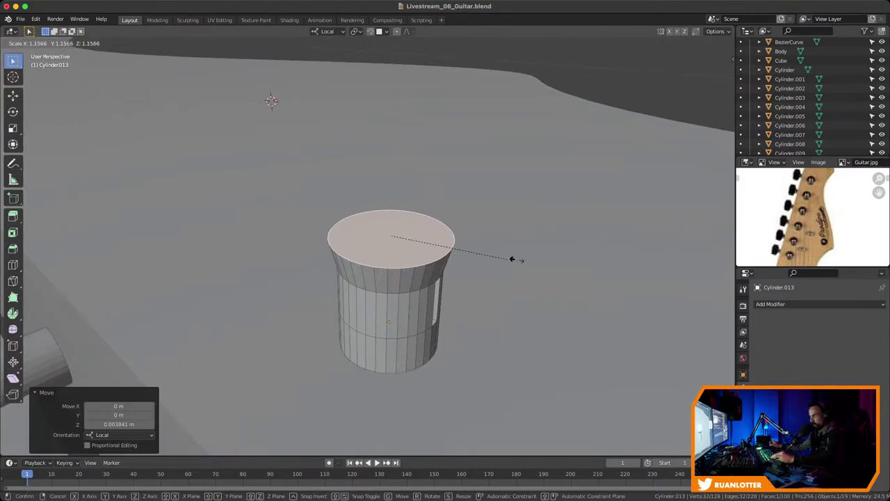
left_click(519, 266)
Extrude the flared top face slightly upward to give the post a thin straight rim
scroll(520, 267, "down", 3)
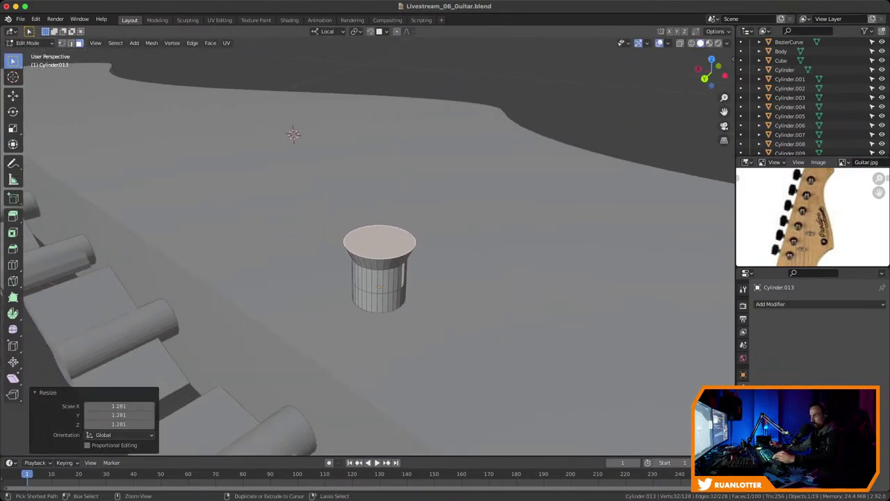
middle_click_drag(519, 266, 468, 205)
key("e")
left_click(523, 236)
key("Tab")
scroll(626, 226, "down", 2)
scroll(473, 229, "up", 6)
key("Tab")
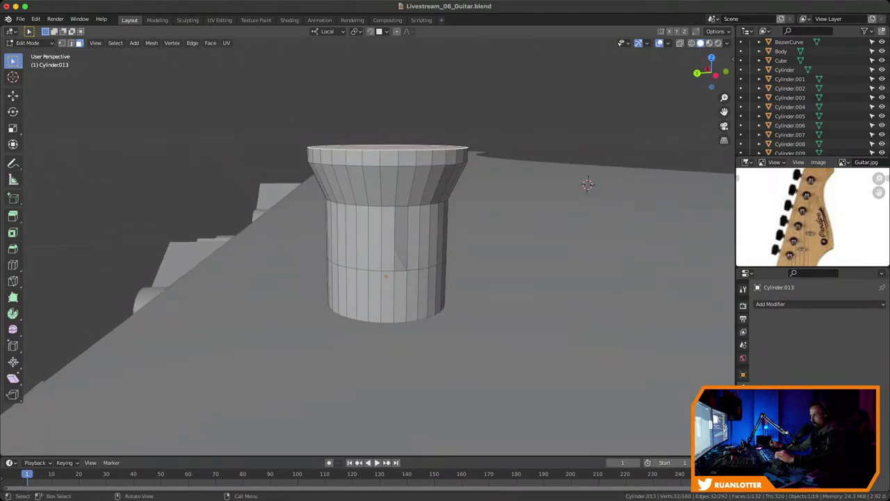
Lower the bottom face of the post's slot along the Z axis and return to Object Mode
left_click(402, 262)
middle_click_drag(402, 262, 383, 261)
key("g")
key("z")
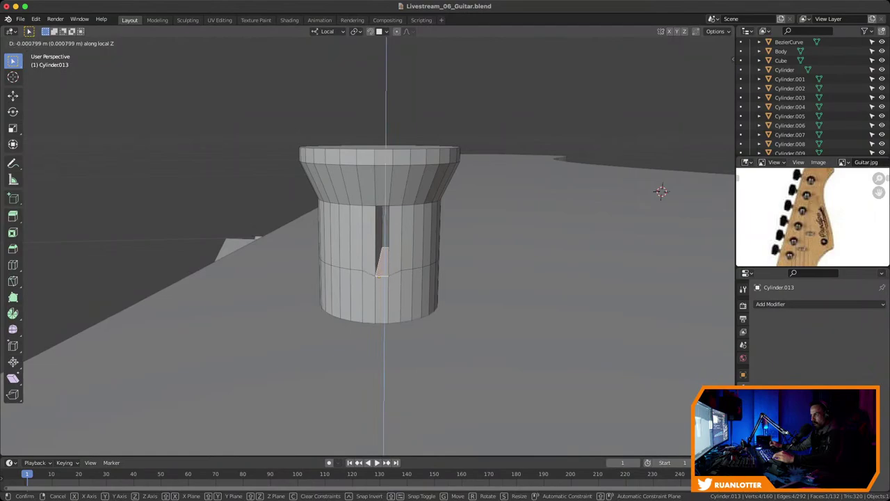
key("Escape")
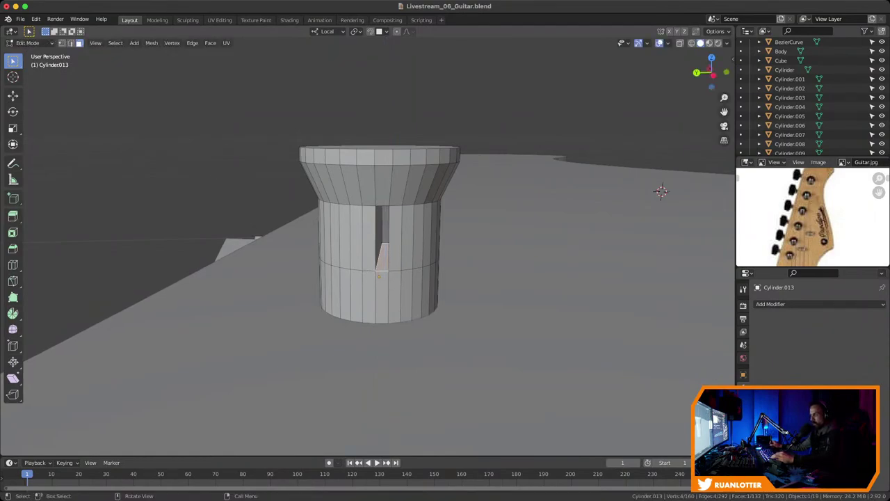
key("g")
key("z")
key("z")
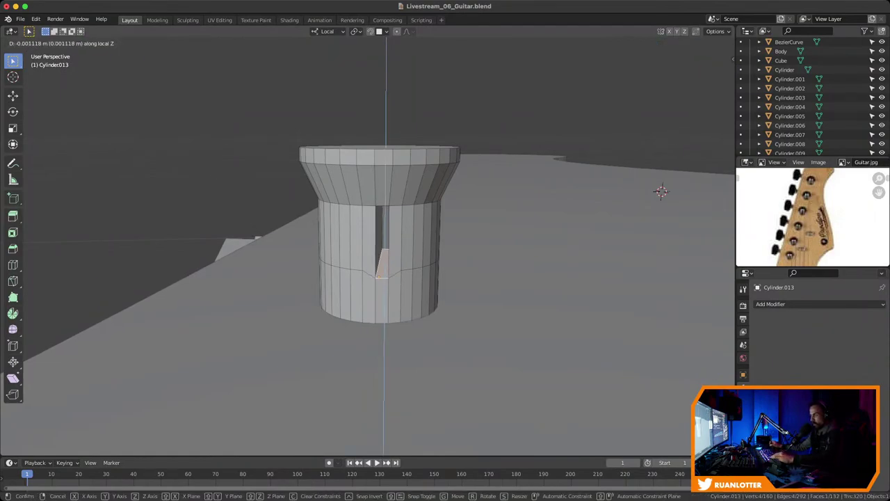
left_click(661, 191)
middle_click_drag(660, 190, 216, 142)
scroll(376, 248, "down", 1)
key("Tab")
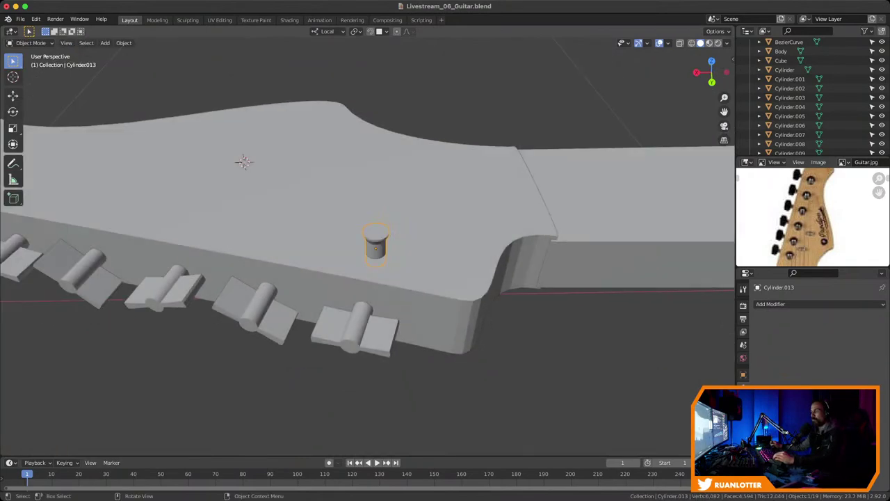
middle_click_drag(376, 247, 420, 250)
scroll(376, 247, "down", 1)
middle_click_drag(374, 181, 376, 182)
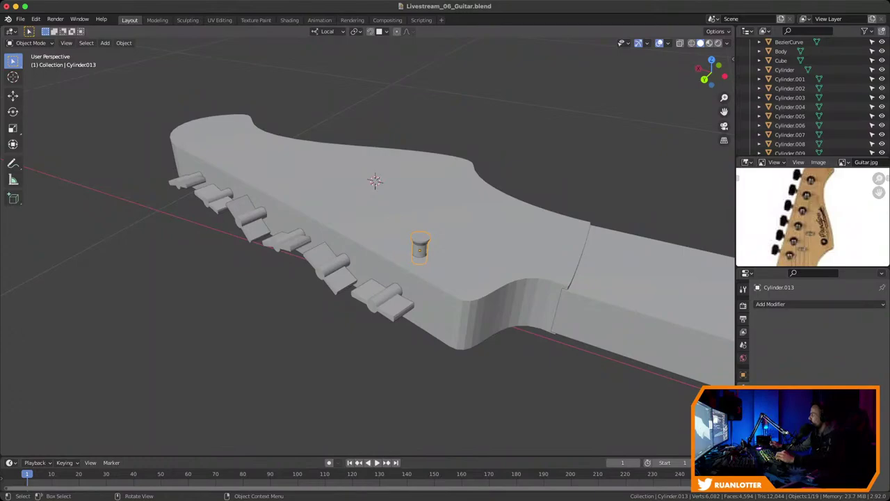
Raise the slot's bottom face about 0.00305 m along its local Z axis in Edit Mode
key("Tab")
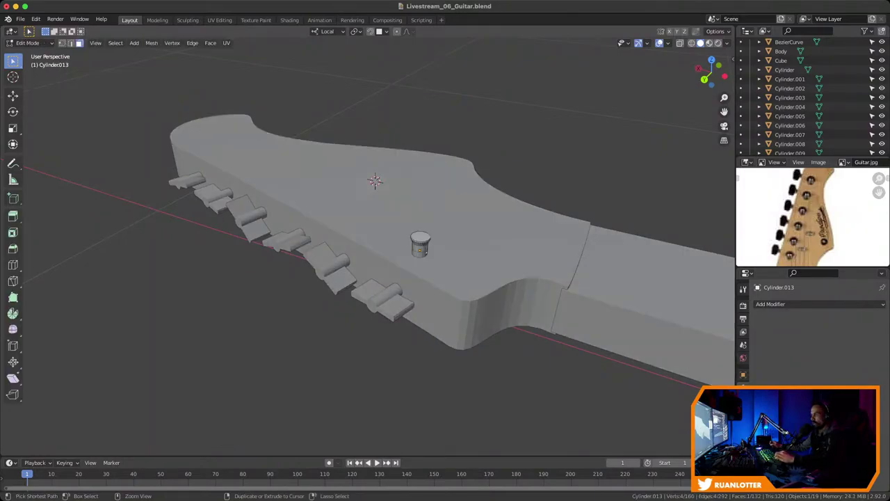
scroll(427, 253, "up", 4)
middle_click_drag(469, 249, 421, 243, "shift")
middle_click_drag(464, 270, 358, 275)
scroll(452, 264, "up", 2)
scroll(435, 271, "up", 3)
mouse_move(518, 178)
middle_mouse_down()
mouse_move(470, 169)
mouse_move(538, 169)
mouse_move(541, 159)
mouse_move(506, 176)
middle_mouse_up()
scroll(541, 160, "up", 2)
middle_click_drag(506, 176, 493, 181)
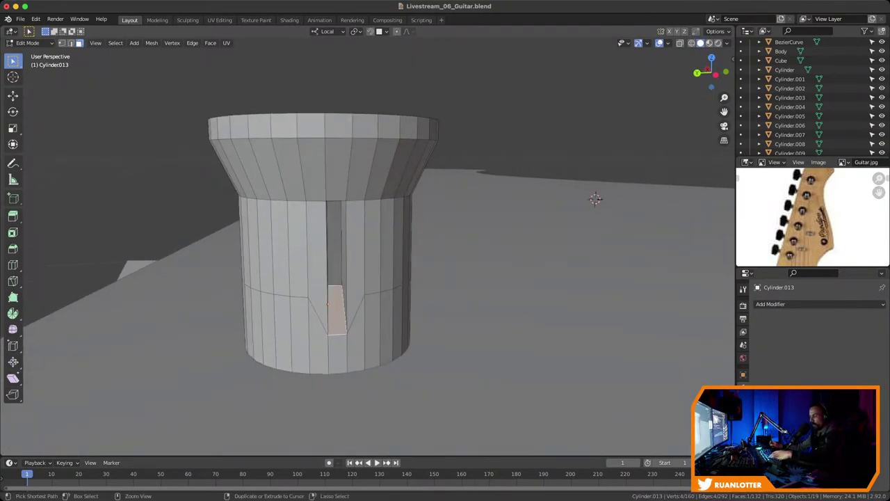
key("ctrl+r")
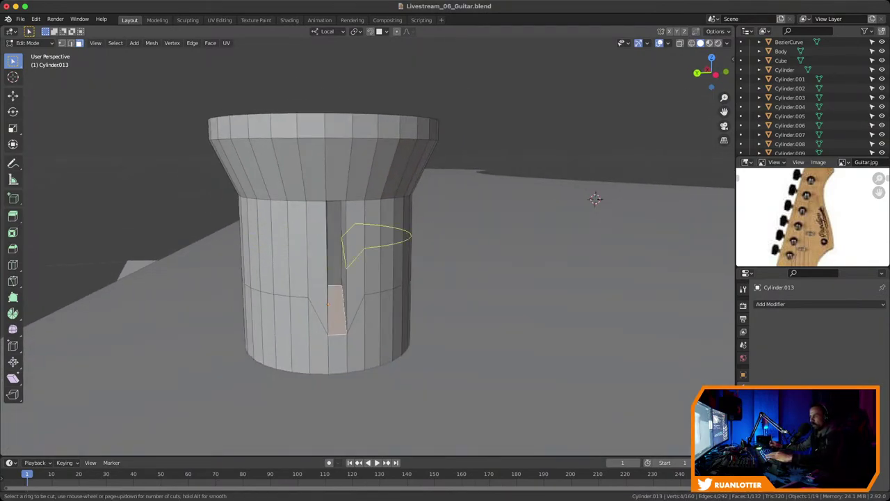
key("Escape")
middle_click_drag(376, 247, 376, 235)
key("g")
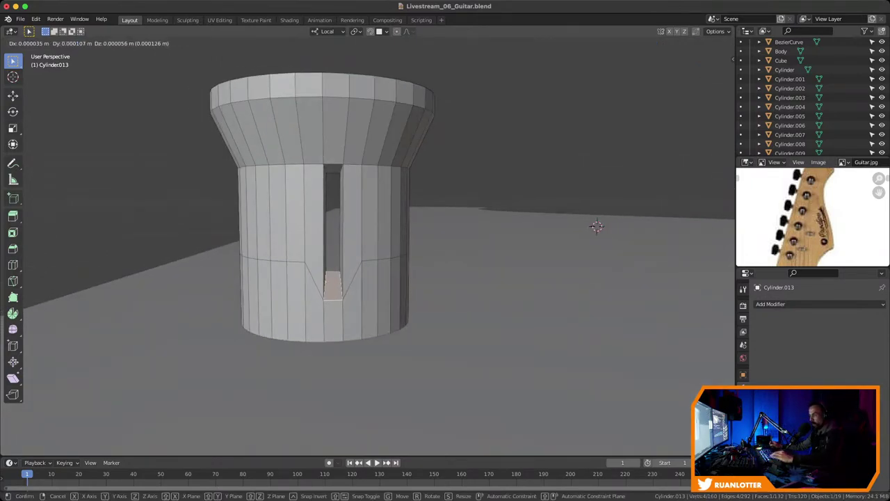
key("z")
key("Return")
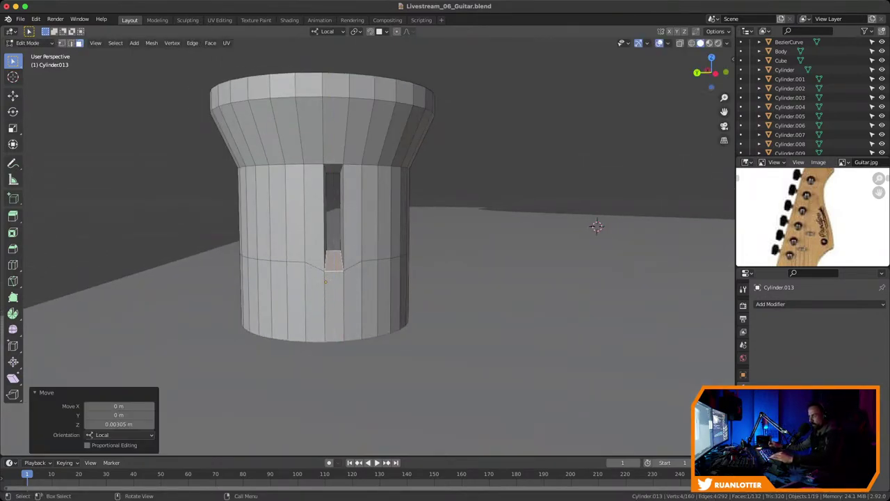
Undo the last raise of the slot's bottom face and go back to Object Mode
left_click(314, 215)
middle_click_drag(314, 216, 285, 215)
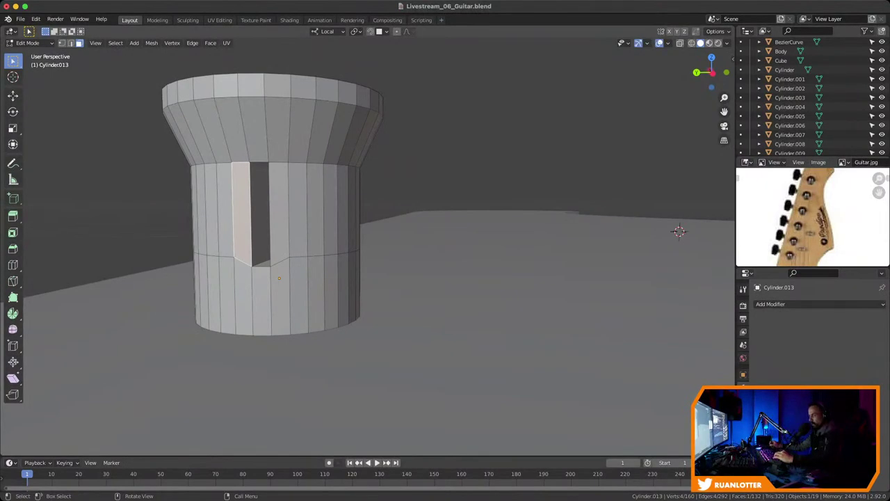
key("ctrl+z")
key("ctrl+z")
key("ctrl+z")
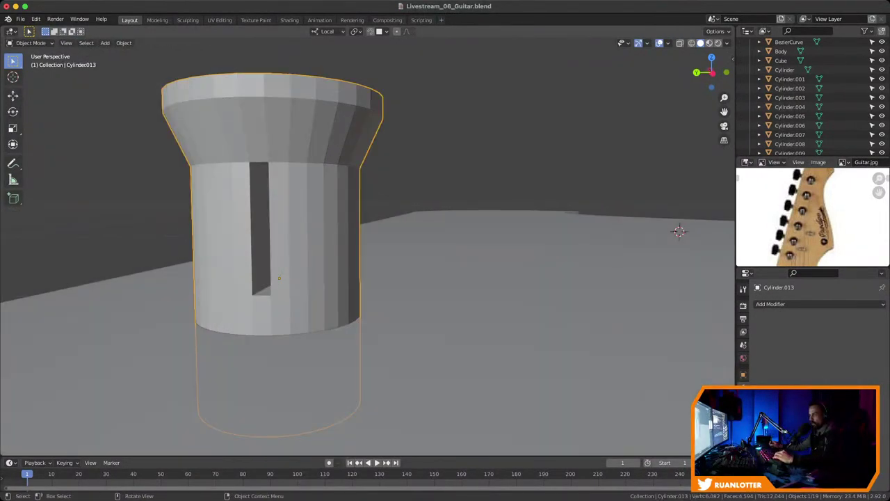
In Edit Mode, raise the slot's bottom face about 0.0049 m along its local Z axis
middle_click_drag(445, 250, 420, 268)
key("Tab")
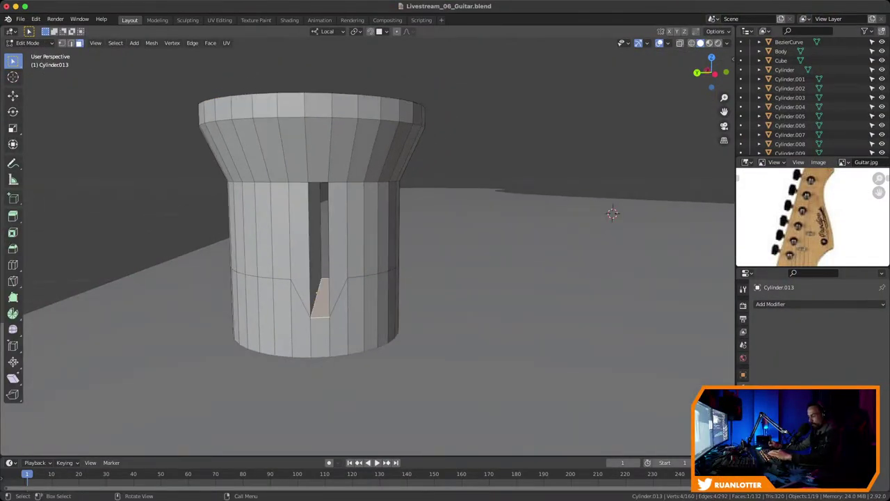
key("g")
key("z")
key("Return")
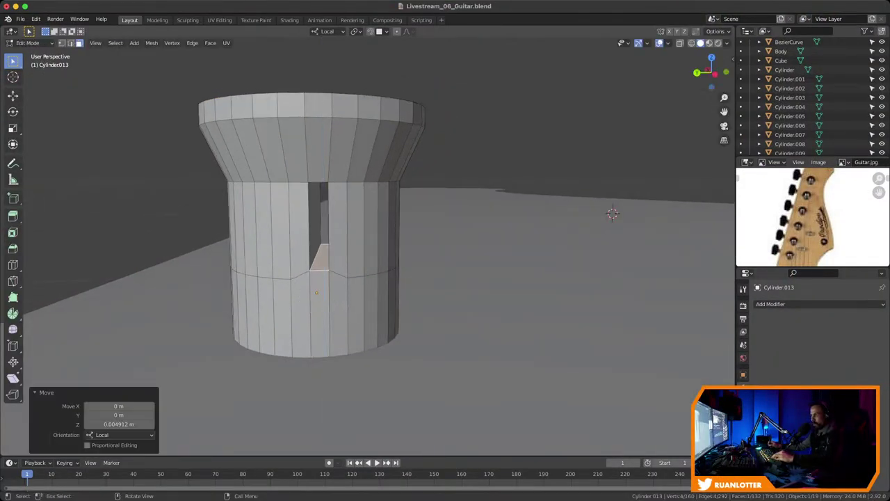
Lower the slot's top face about 0.0041 m along its local Z axis
middle_click_drag(445, 278, 456, 263)
left_click(338, 203)
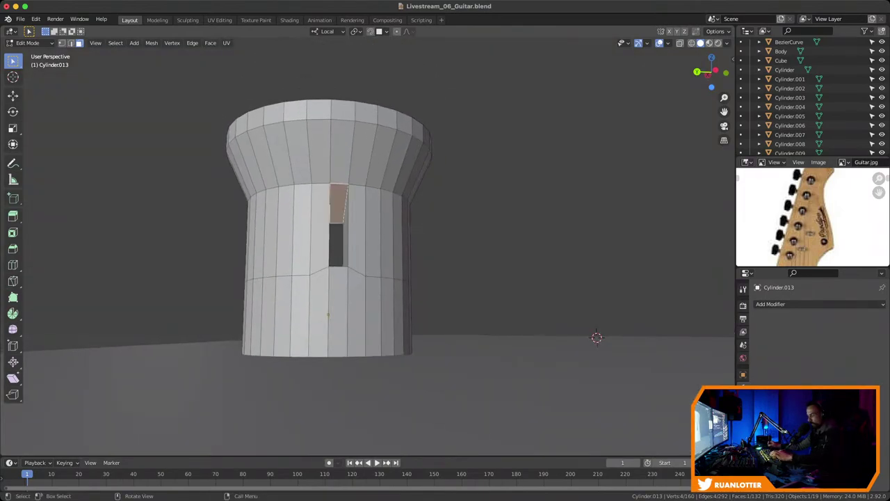
key("g")
key("z")
key("Return")
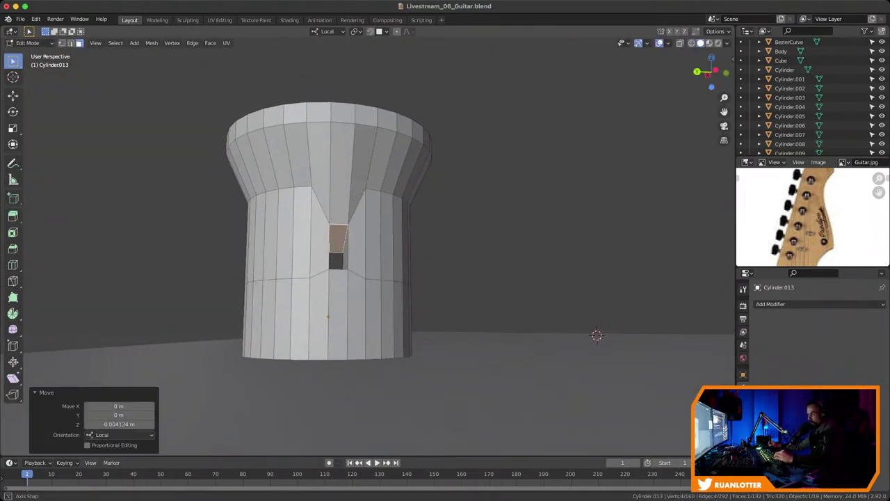
Raise the slot's bottom face a little further along local Z to shorten the opening
middle_click_drag(417, 278, 445, 271)
left_click(302, 314)
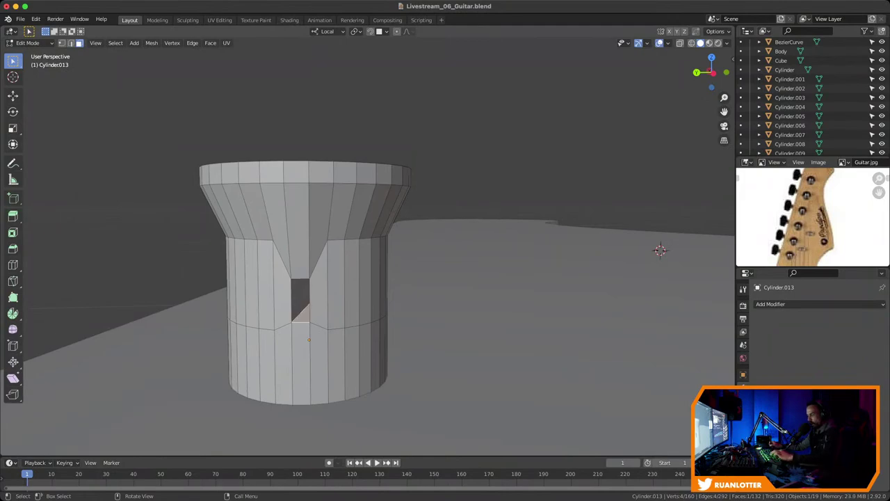
key("g")
key("z")
key("Return")
Try to round the edges of the post's two slot openings using To Sphere at factor 1 with proportional editing
middle_click_drag(303, 299, 375, 231)
scroll(365, 285, "up", 4)
key("2")
key("alt+a")
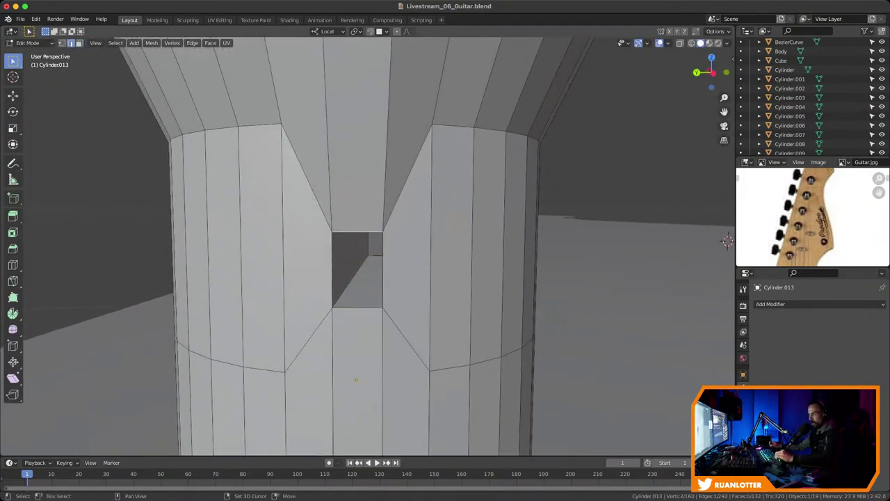
left_click(382, 270, "shift")
middle_click_drag(382, 270, 398, 254)
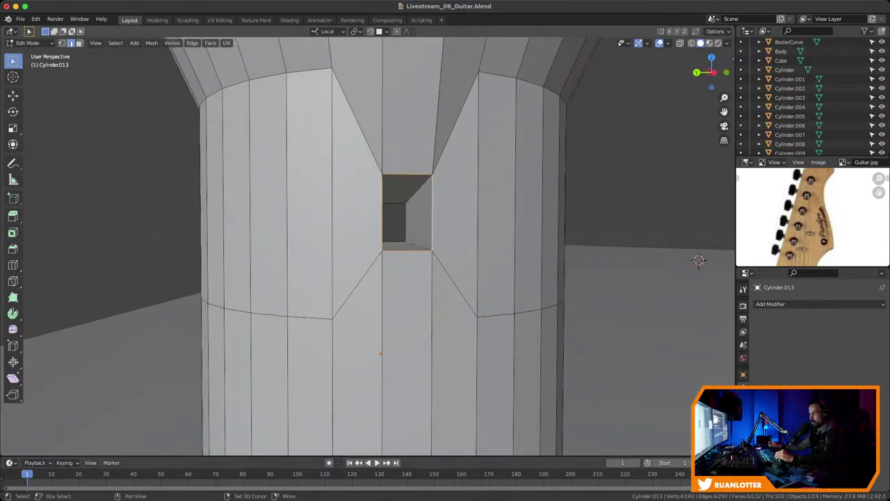
middle_click_drag(398, 254, 619, 215)
middle_click_drag(432, 244, 386, 247)
scroll(368, 264, "up", 1)
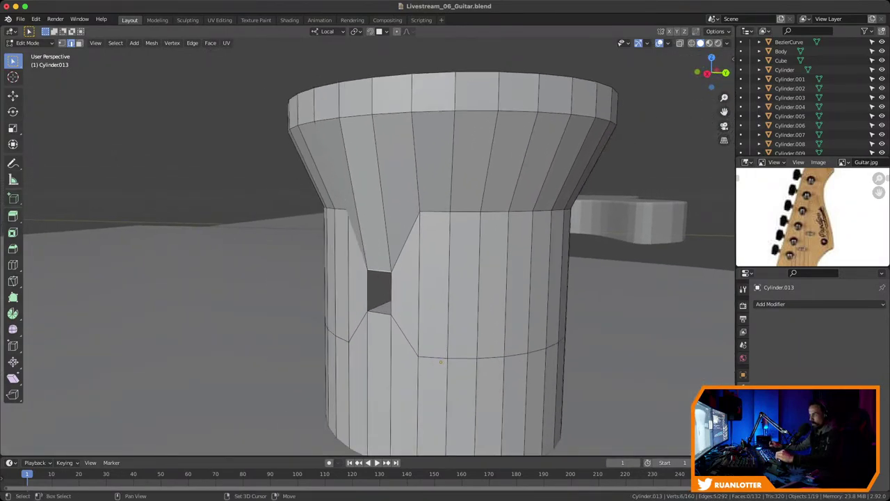
middle_click_drag(383, 264, 417, 265, "shift")
middle_click_drag(445, 265, 320, 264)
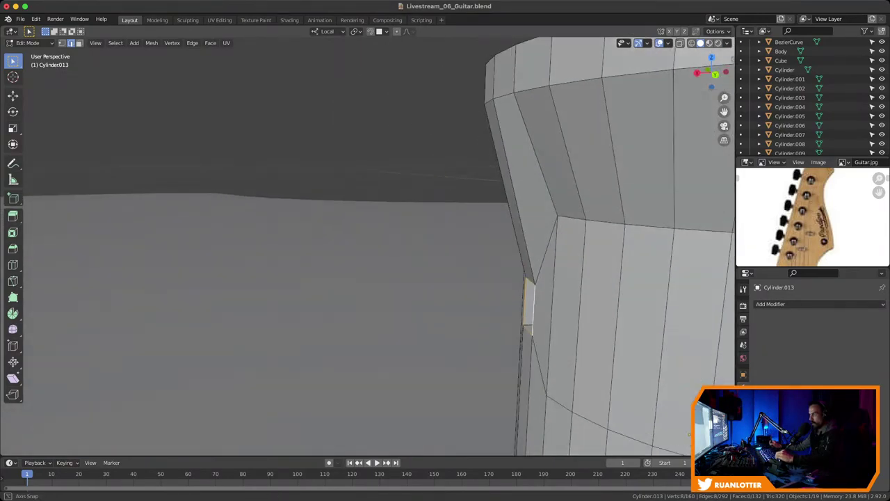
scroll(445, 250, "up", 2)
middle_click_drag(667, 285, 72, 244, "shift")
middle_click_drag(487, 250, 334, 278)
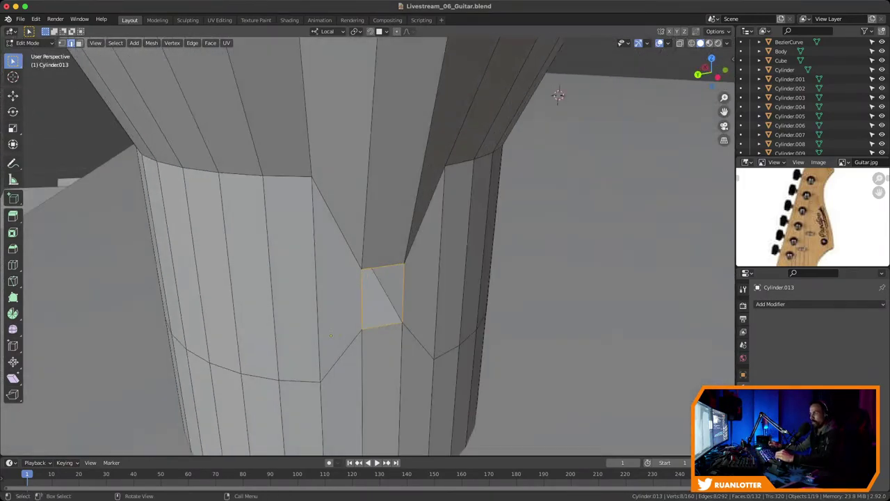
middle_click_drag(385, 297, 410, 261, "shift")
scroll(418, 260, "up", 1)
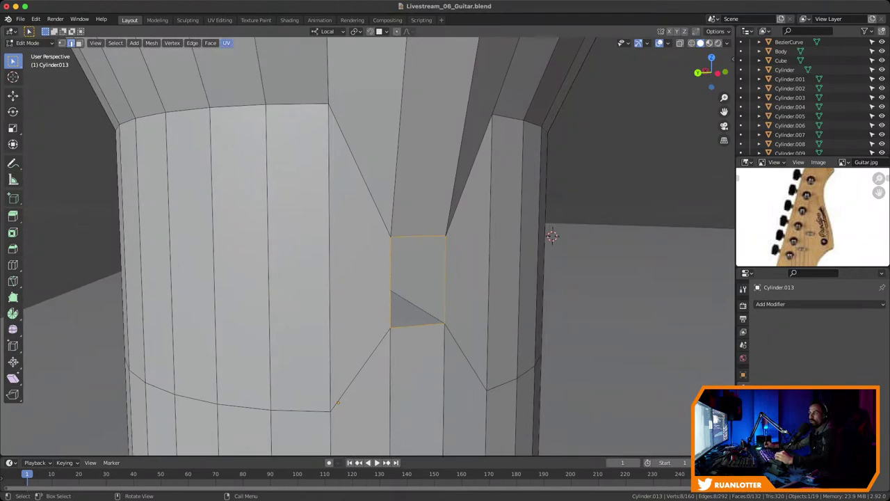
left_click(210, 42)
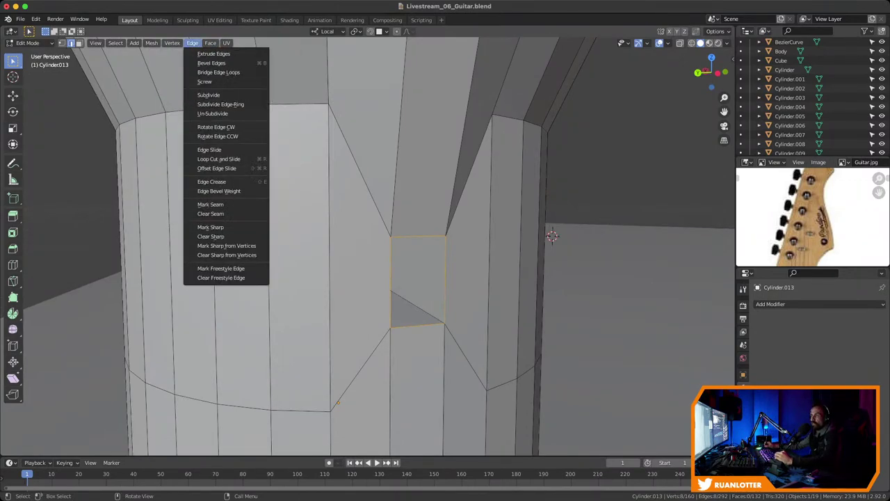
mouse_move(152, 42)
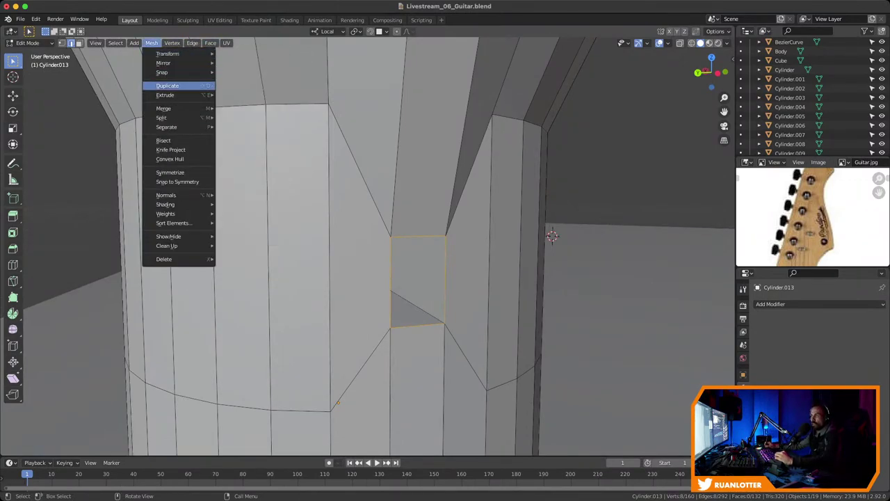
left_click(240, 85)
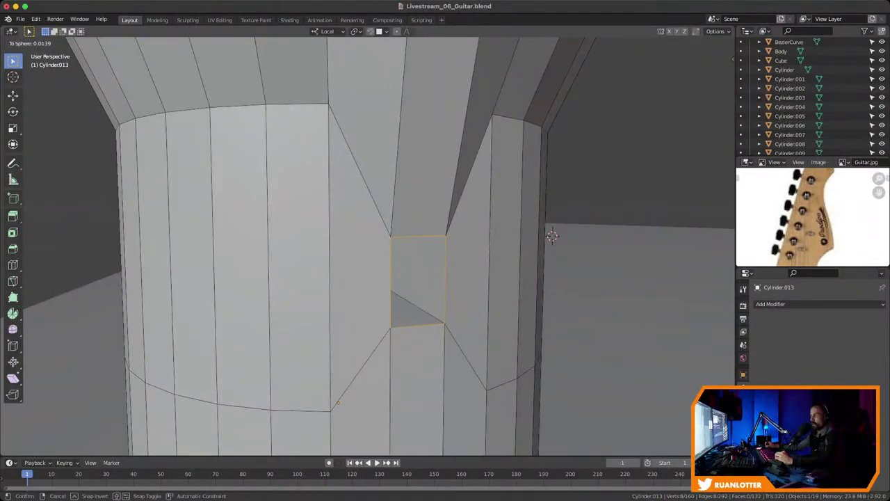
type("1")
key("Return")
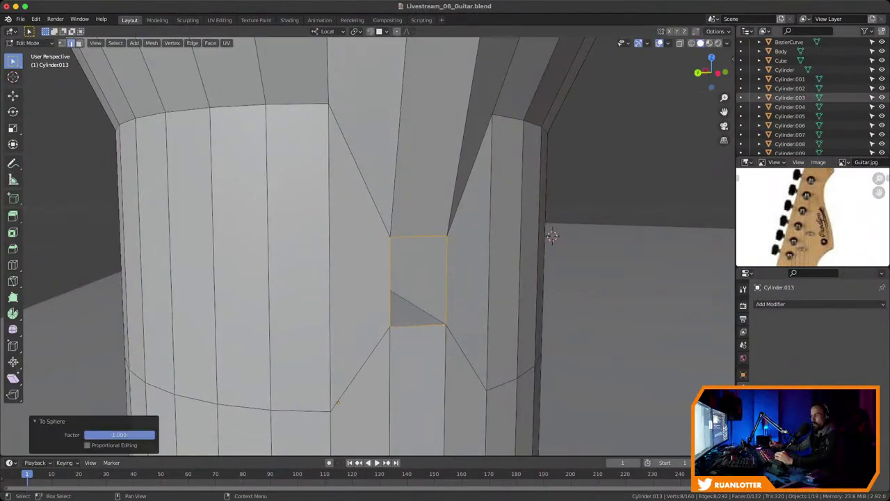
left_click(88, 445)
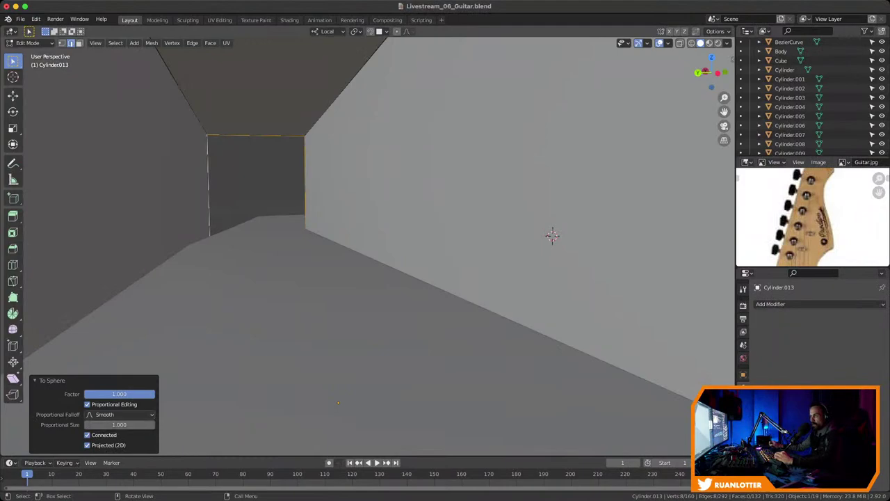
scroll(552, 236, "down", 6)
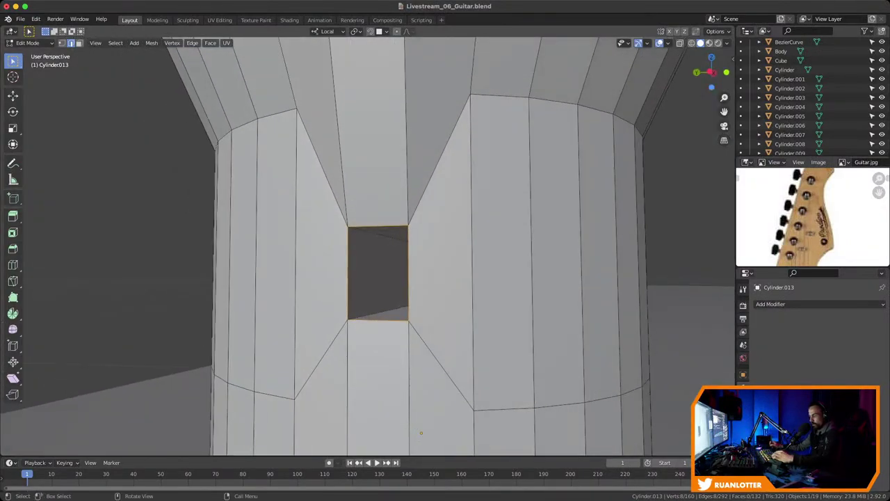
Add one centred horizontal loop cut through the post's wall on each side of the opening
middle_click_drag(420, 433, 411, 431)
key("ctrl+r")
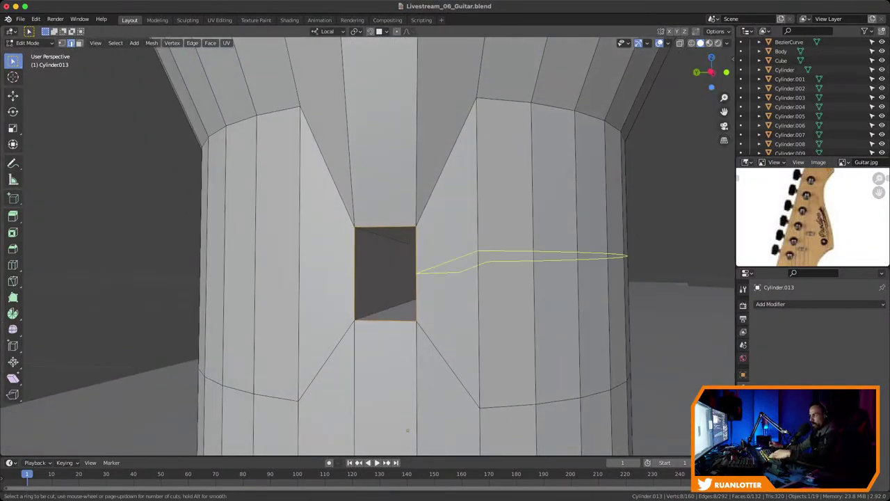
left_click(431, 271)
right_click(429, 276)
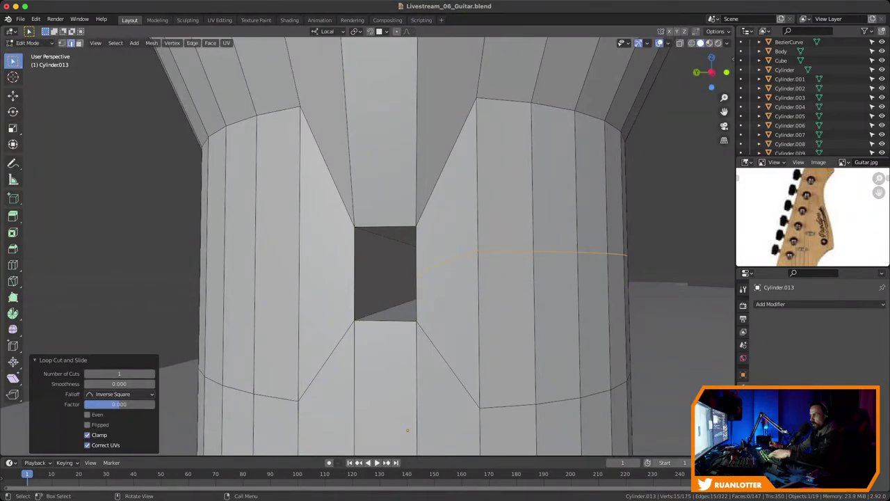
key("ctrl+r")
left_click(340, 288)
right_click(340, 292)
mouse_move(340, 292)
middle_mouse_down()
mouse_move(396, 291)
mouse_move(319, 286)
mouse_move(338, 279)
middle_mouse_up()
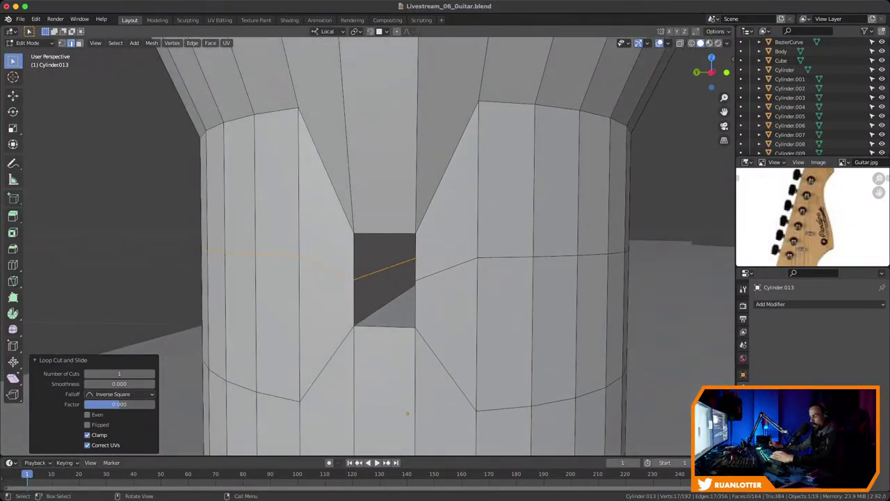
Add one centred vertical loop cut through the faces above the opening and one through those below it
key("ctrl+r")
left_click(385, 231)
right_click(384, 230)
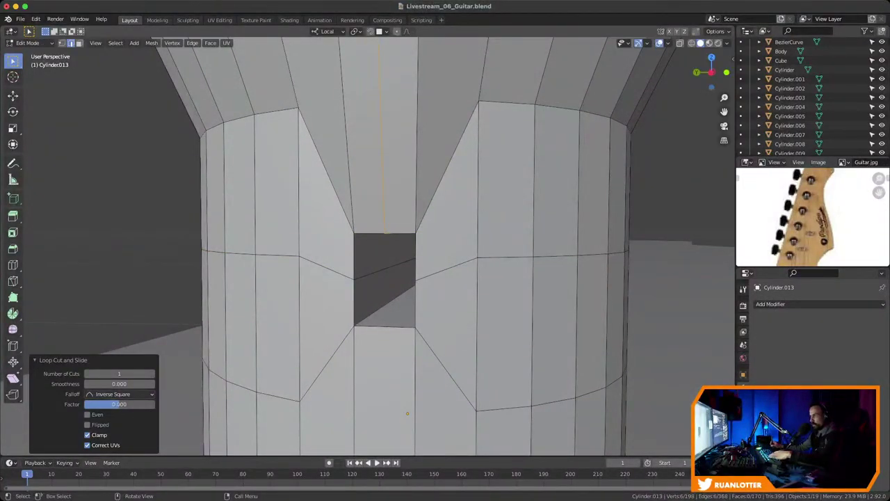
key("ctrl+r")
left_click(407, 413)
right_click(408, 413)
Select the eight edges around one end of the through-hole and round them using To Sphere at factor 1
key("1")
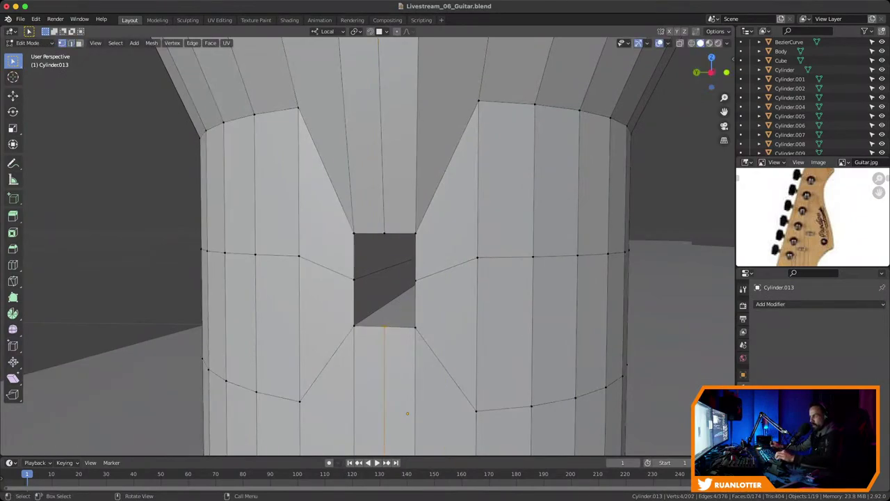
key("2")
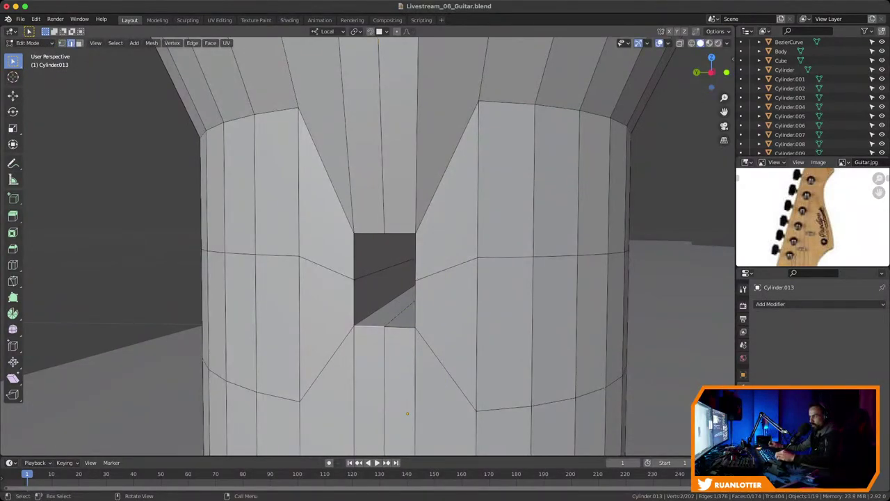
left_click(407, 413, "ctrl")
left_click(399, 233, "alt")
middle_click_drag(399, 233, 428, 234)
middle_click_drag(685, 298, 528, 295)
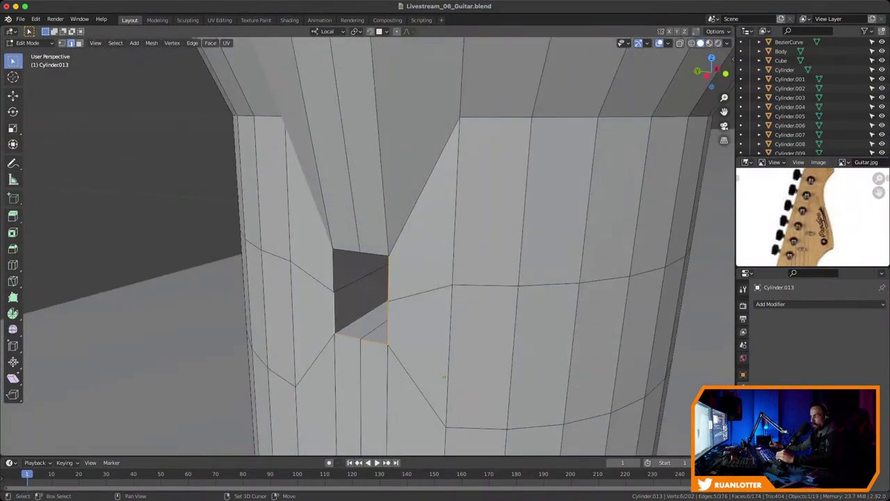
middle_click_drag(405, 197, 502, 199)
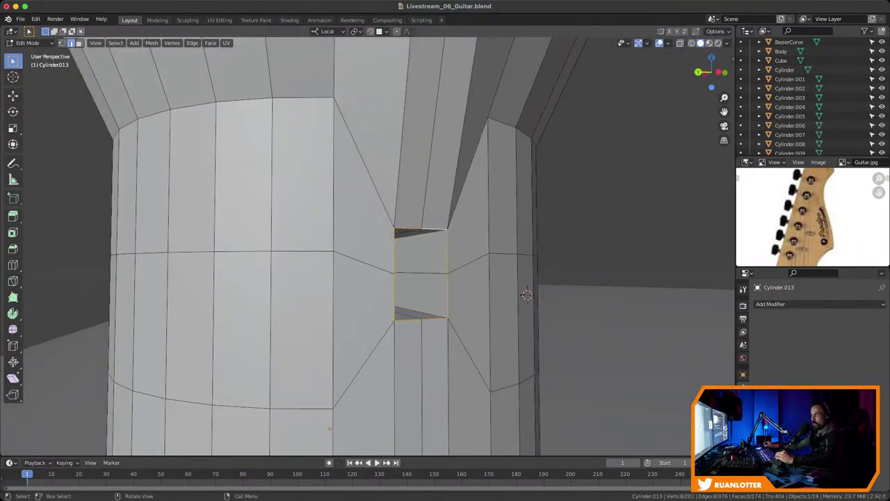
left_click(151, 43)
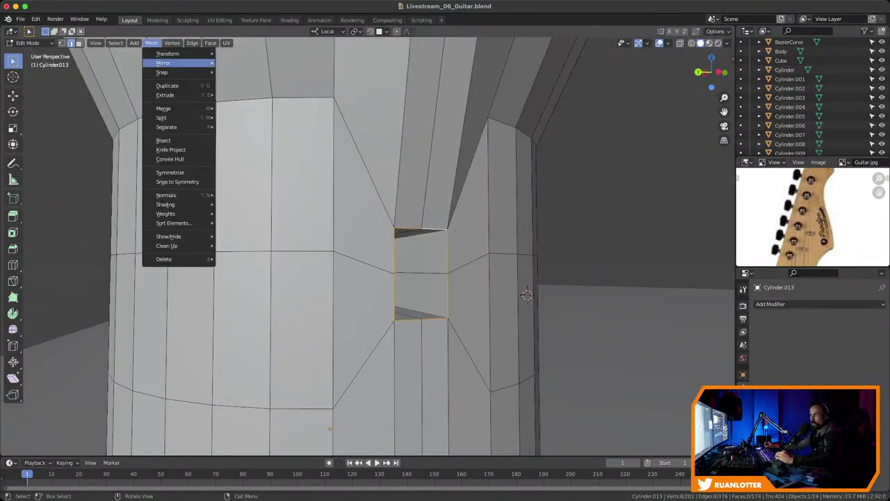
mouse_move(167, 54)
left_click(240, 85)
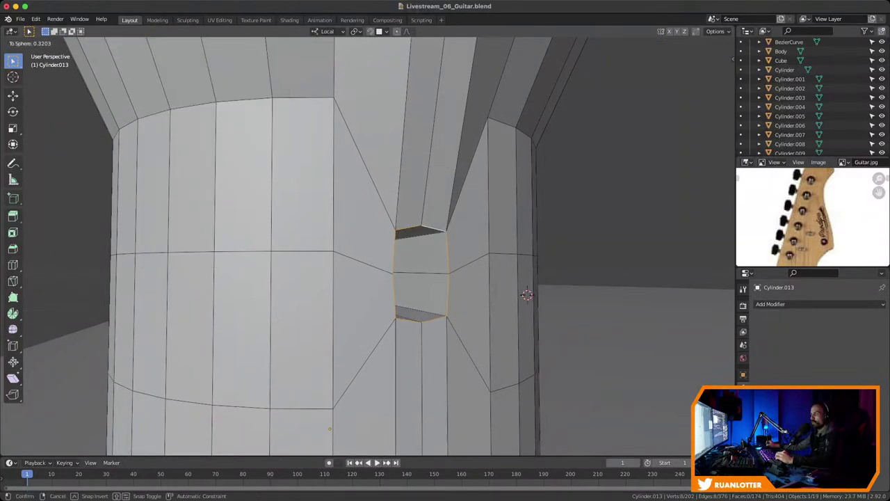
left_click(526, 295)
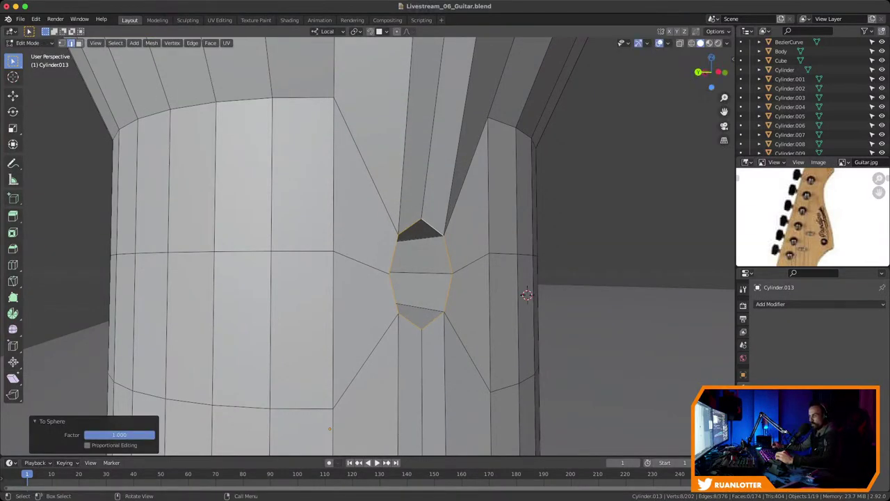
Select the edges around the hole's opposite opening and round them using To Sphere at factor 1
middle_click_drag(527, 295, 668, 275)
middle_click_drag(379, 278, 413, 246, "ctrl")
scroll(379, 278, "up", 2)
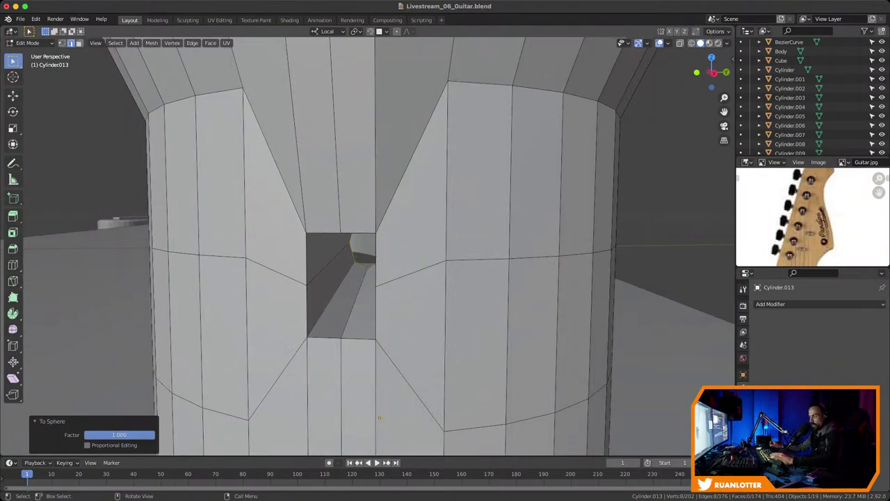
left_click(375, 259)
left_click(359, 339, "ctrl")
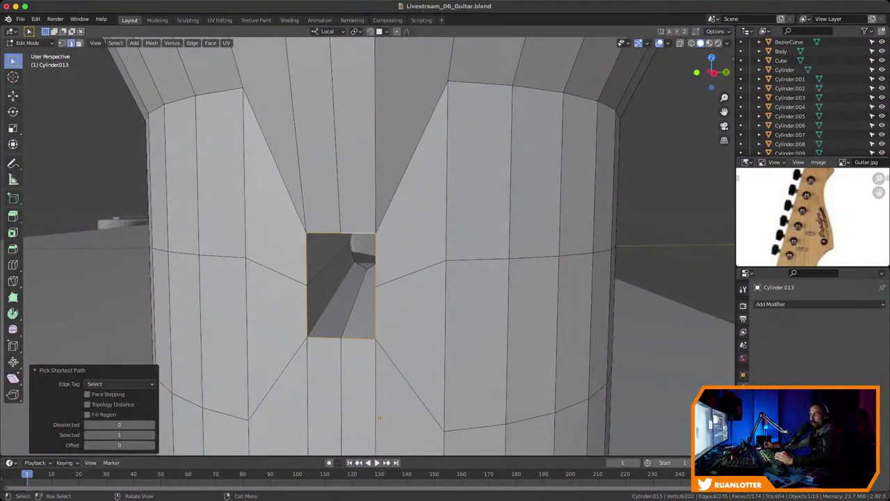
left_click(151, 43)
mouse_move(177, 54)
left_click(251, 85)
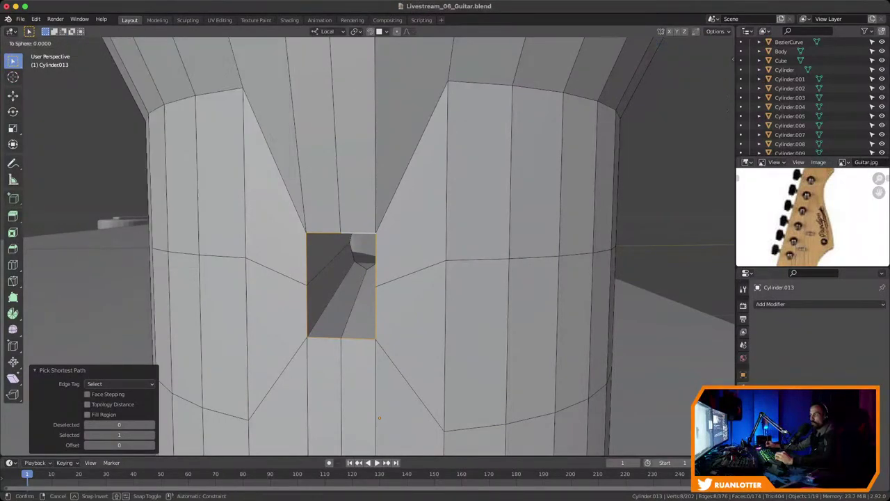
key("Return")
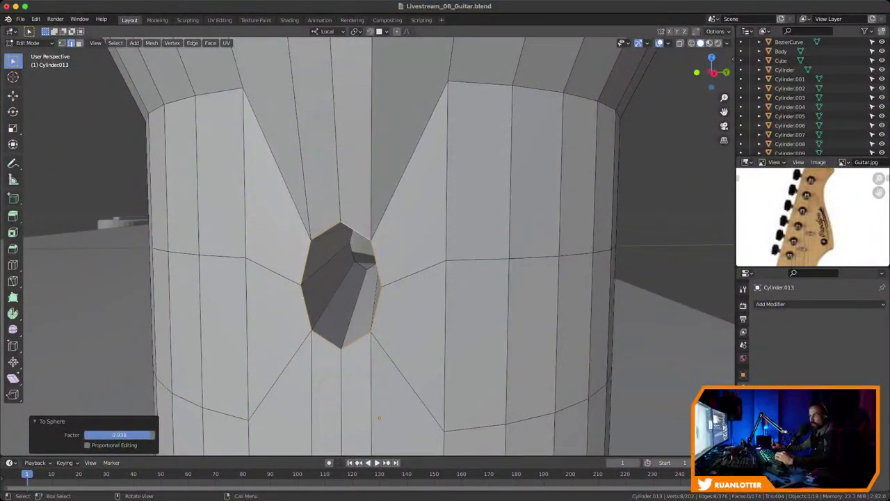
left_click_drag(150, 434, 155, 435)
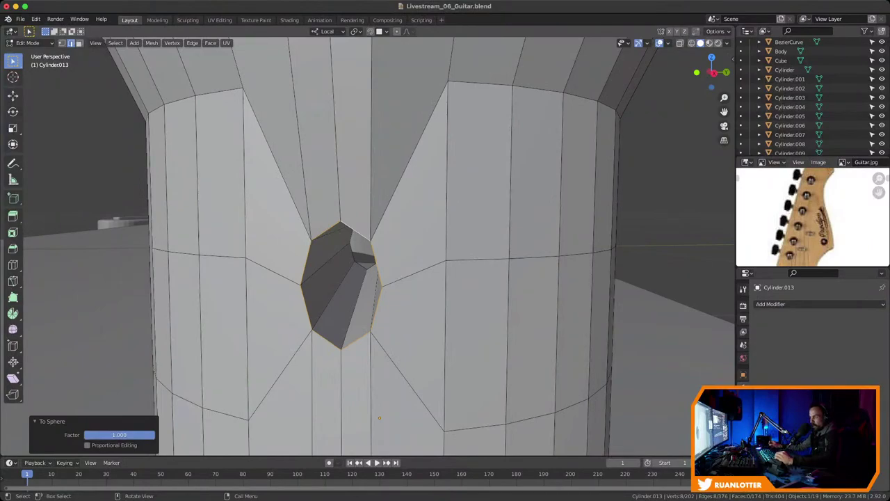
Select the edge rings at both ends of the post's string hole and scale them to 0.643 along local Z
middle_click_drag(341, 285, 405, 217)
middle_click_drag(403, 264, 379, 250)
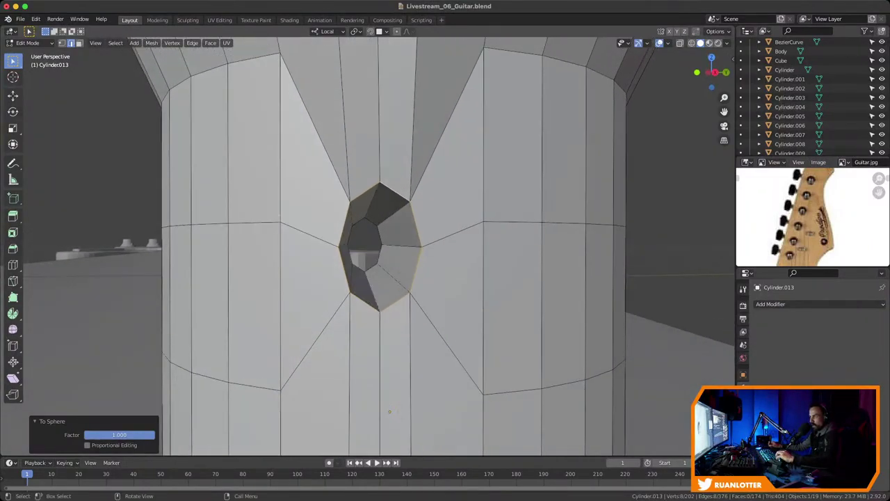
left_click(388, 411)
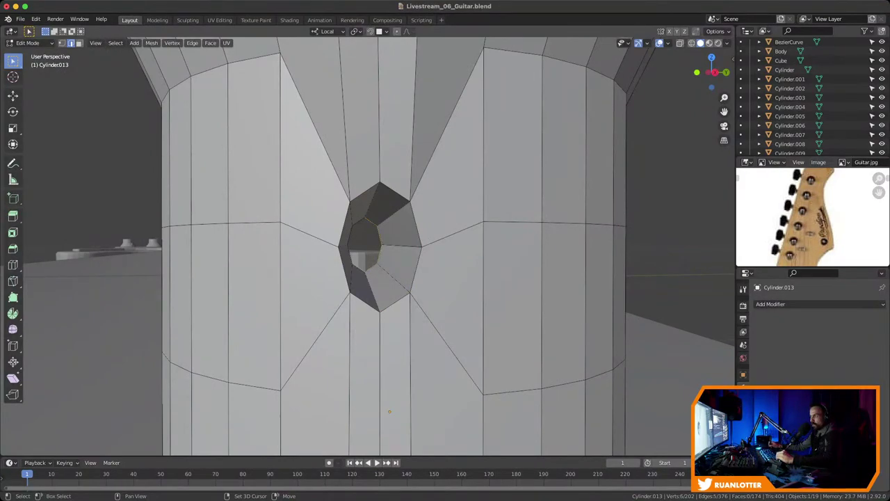
left_click(389, 411, "ctrl")
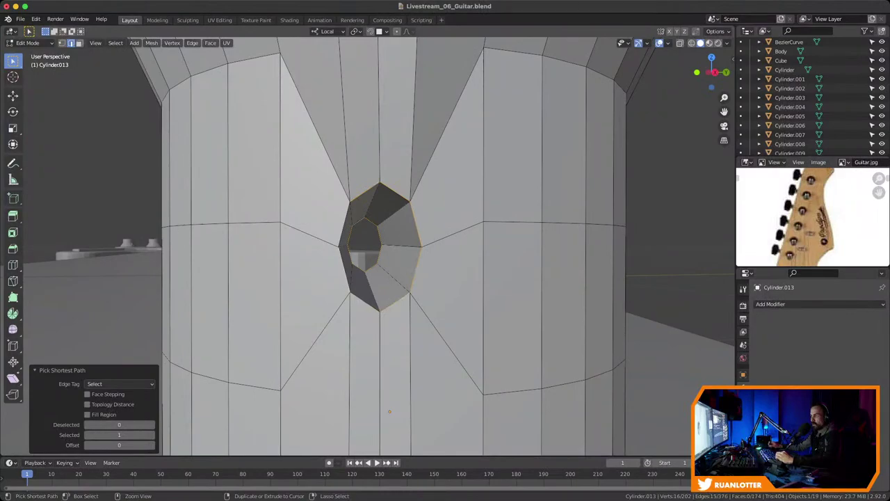
left_click(344, 269, "shift")
key("s")
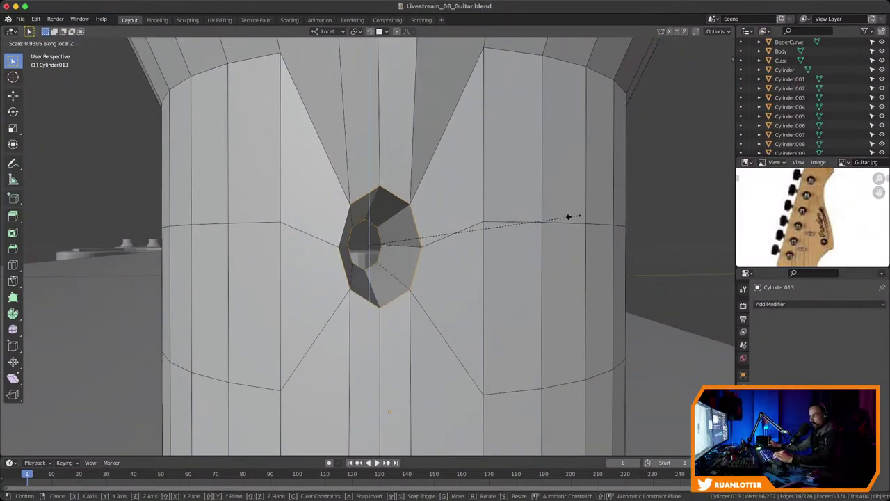
key("z")
key("z")
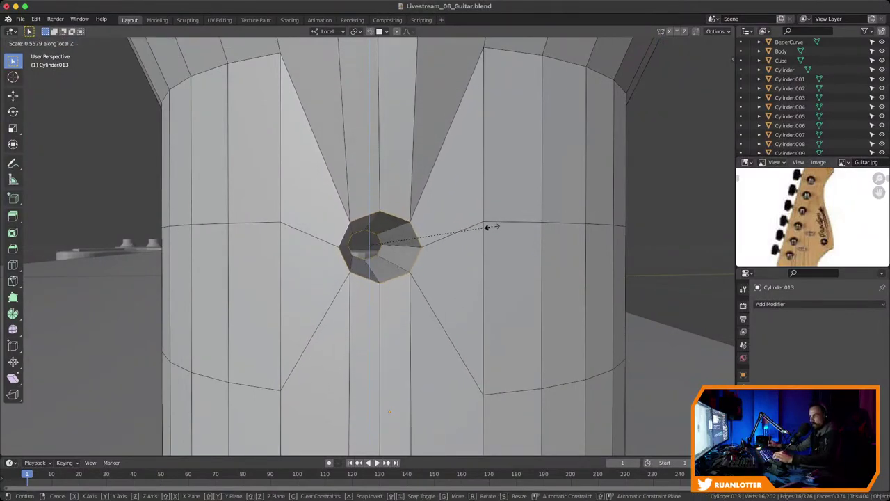
left_click(505, 219)
Examine the flattened string hole and the whole post from several sides
middle_click_drag(445, 251, 361, 259)
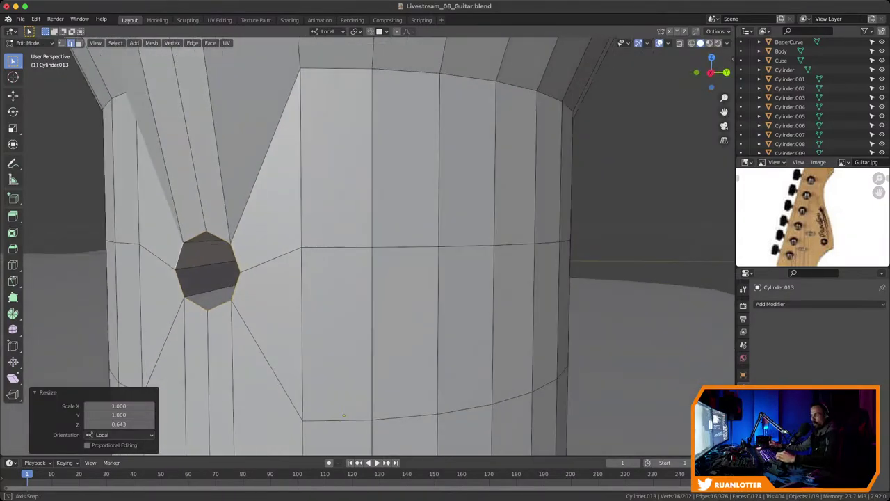
scroll(380, 247, "down", 7)
middle_click_drag(445, 250, 346, 285)
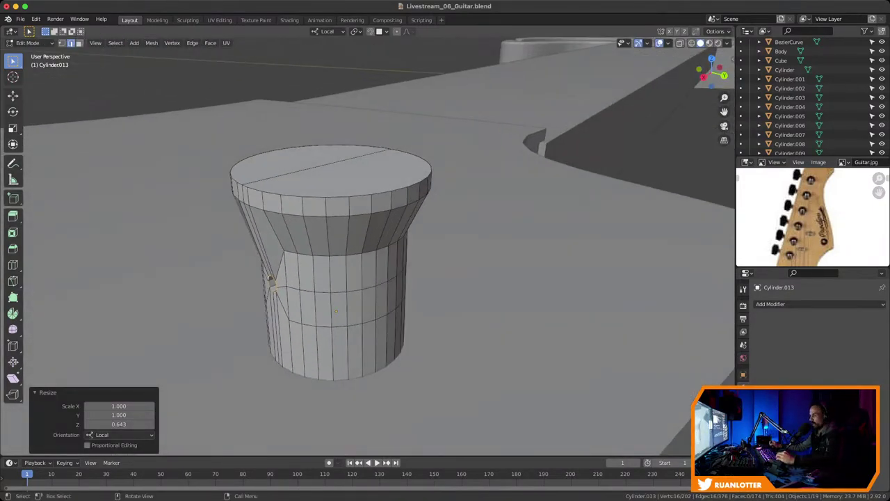
middle_click_drag(380, 250, 424, 226)
scroll(380, 246, "up", 2)
middle_click_drag(487, 278, 139, 278)
middle_click_drag(410, 278, 445, 160)
key("Tab")
middle_click_drag(445, 160, 529, 157)
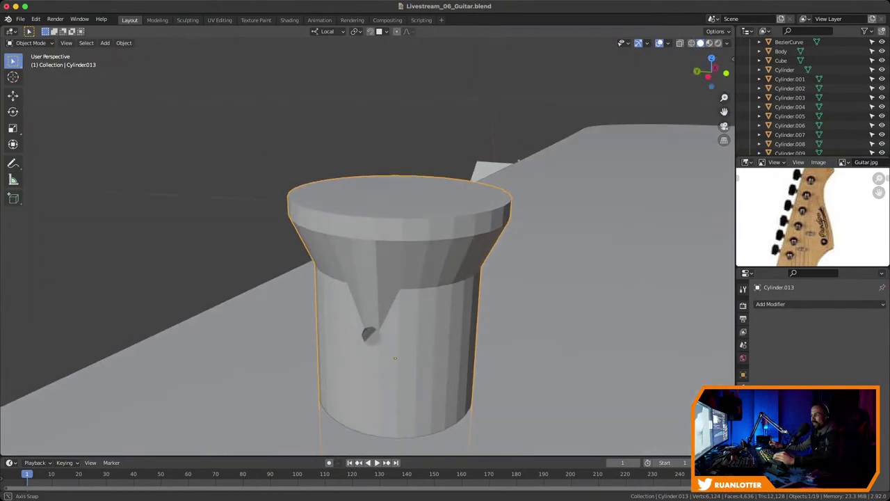
middle_click_drag(417, 223, 431, 208)
Select both halves of the post's top face and inset them with a thickness of 0.2106 m
key("Tab")
left_click(362, 341)
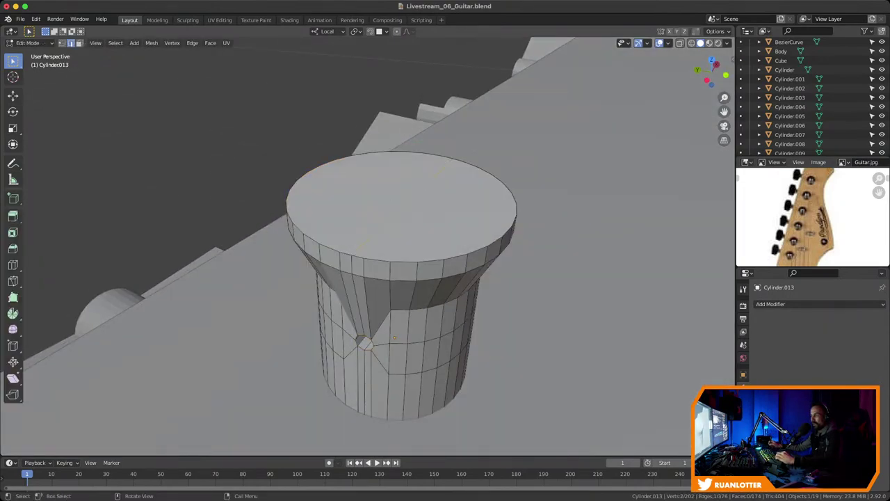
scroll(368, 247, "up", 2)
middle_click_drag(362, 245, 368, 251, "shift")
key("3")
left_click(466, 209)
left_click(376, 195, "shift")
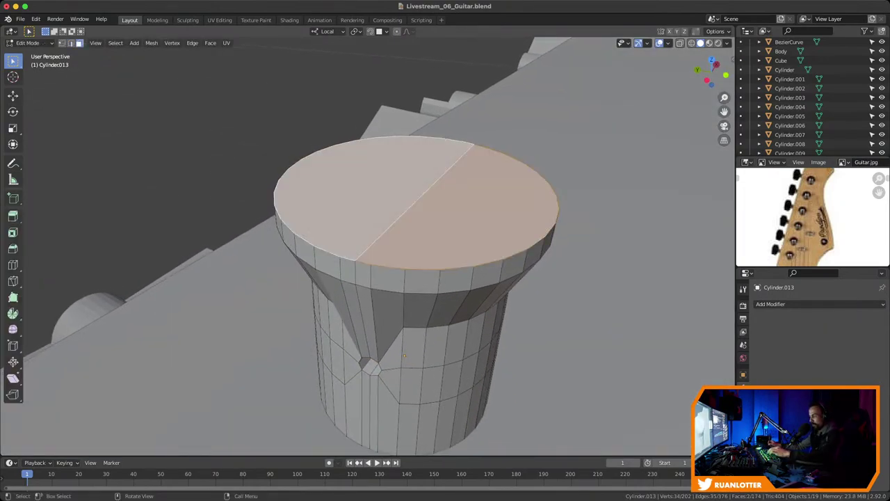
key("i")
left_click(584, 200)
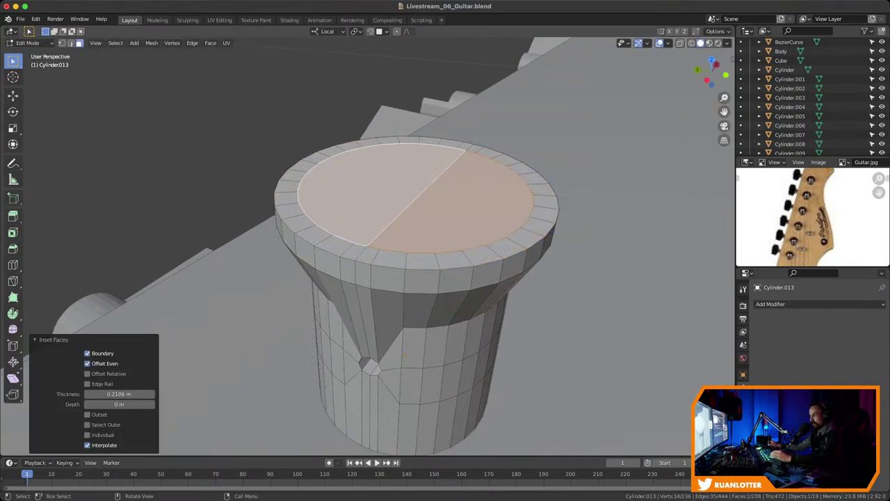
Extrude the inset top faces about 0.0023 m down into the post to form a shallow recess
key("e")
left_click(455, 154)
middle_click_drag(455, 155, 455, 229, "ctrl")
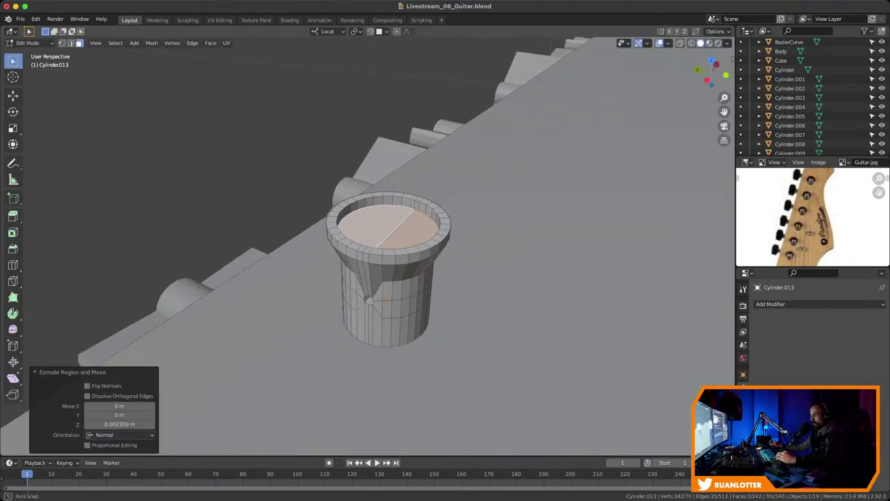
middle_click_drag(389, 250, 486, 253)
key("Tab")
scroll(368, 251, "down", 10)
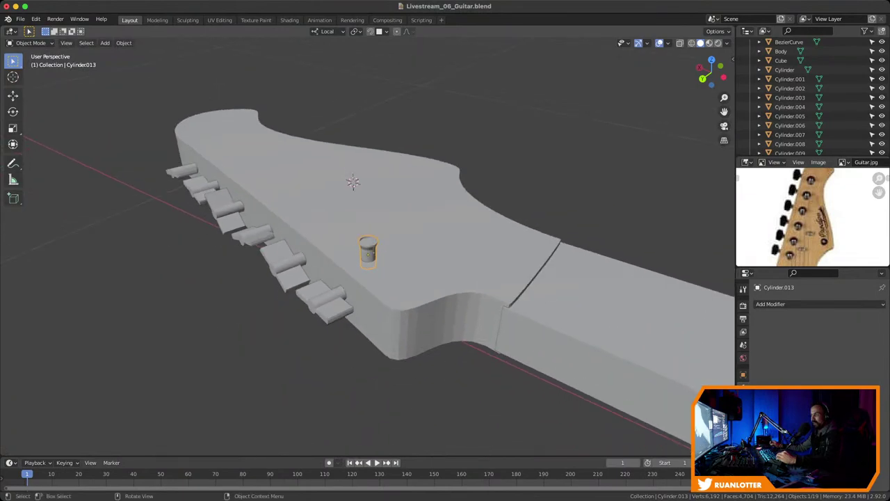
Extrude the recess floor about 0.0094 m deeper along local Z and scale it down to taper the cavity
scroll(368, 246, "up", 9)
middle_click_drag(368, 208, 385, 254)
key("Tab")
scroll(367, 230, "up", 3)
key("e")
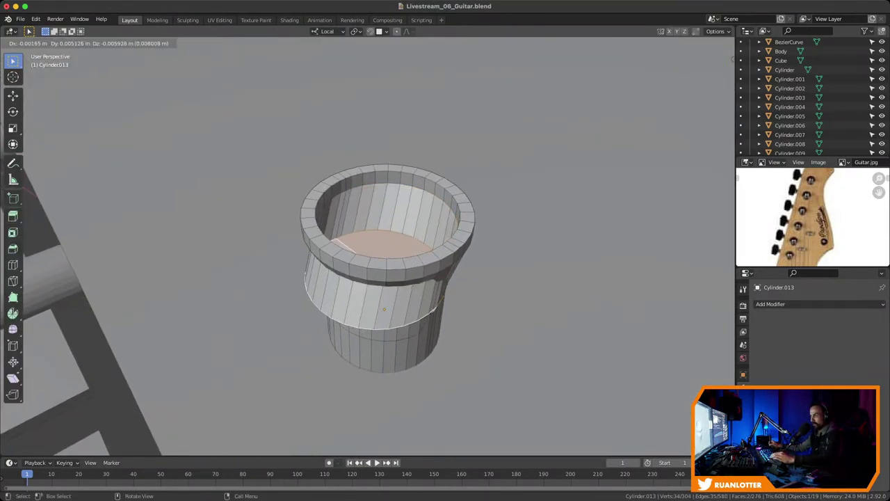
key("Return")
key("s")
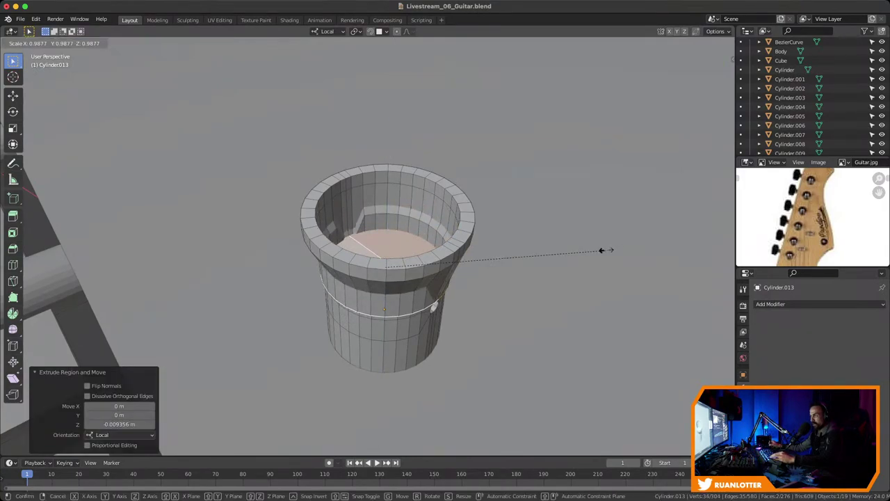
left_click(493, 268)
Examine the hollowed post and its placement beside the row of tuners in perspective and top views
key("Tab")
mouse_move(493, 268)
middle_mouse_down()
mouse_move(493, 260)
mouse_move(459, 260)
mouse_move(498, 262)
middle_mouse_up()
key("Tab")
scroll(298, 57, "down", 3)
middle_click_drag(299, 57, 333, 60)
key("Tab")
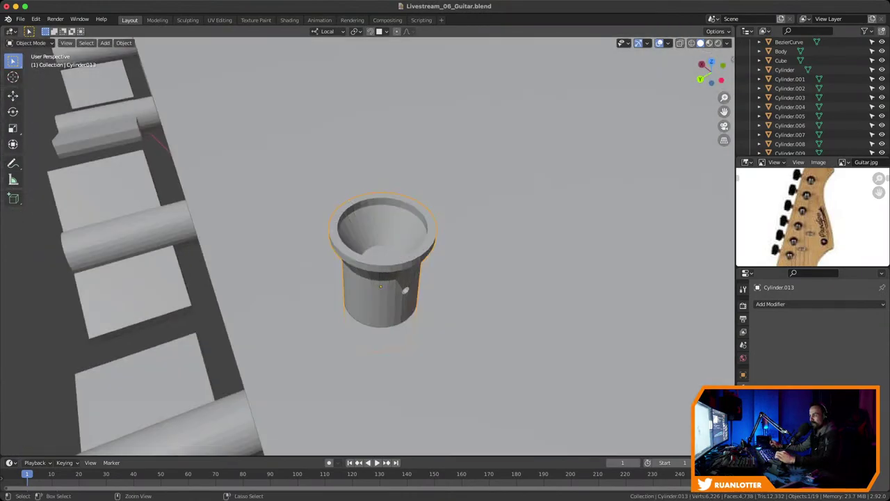
scroll(403, 60, "down", 3)
middle_click_drag(404, 60, 641, 118)
middle_click_drag(445, 70, 487, 66)
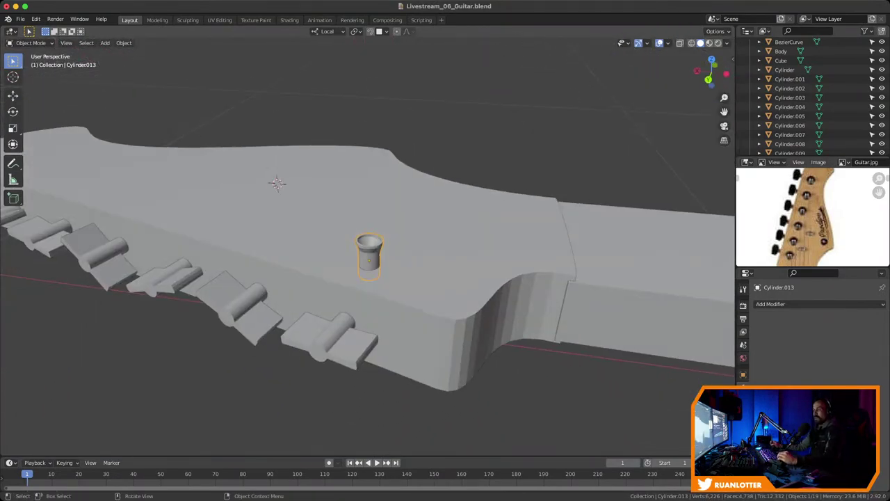
middle_click_drag(369, 251, 463, 282, "shift")
scroll(459, 271, "up", 1)
scroll(459, 271, "down", 1)
middle_click_drag(459, 77, 445, 84)
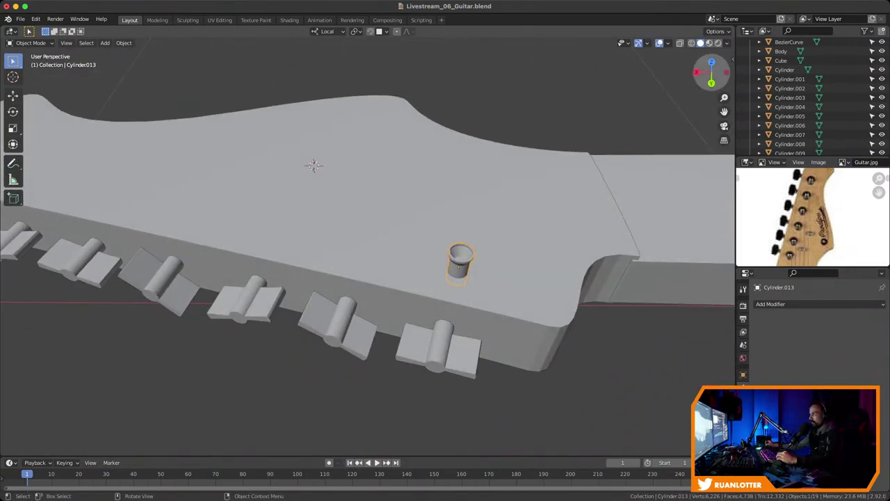
key("KP_7")
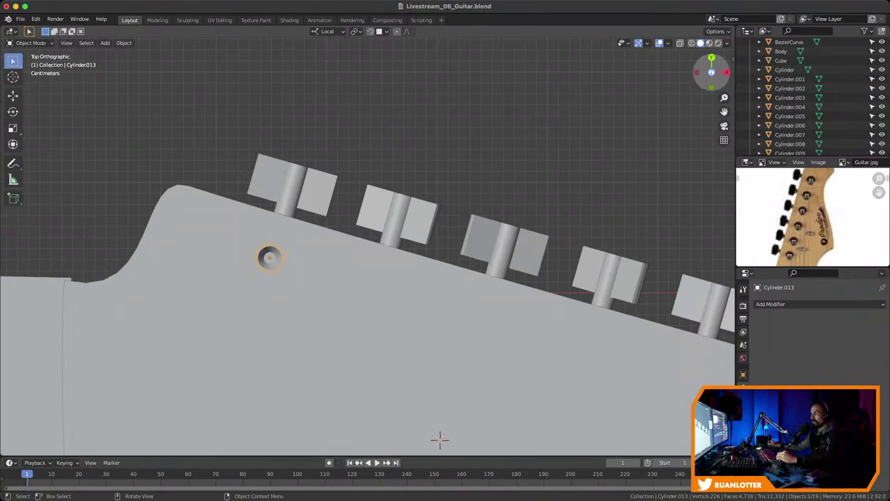
middle_click_drag(438, 439, 357, 394, "shift")
scroll(350, 408, "down", 3)
scroll(315, 386, "up", 2)
scroll(357, 394, "down", 1)
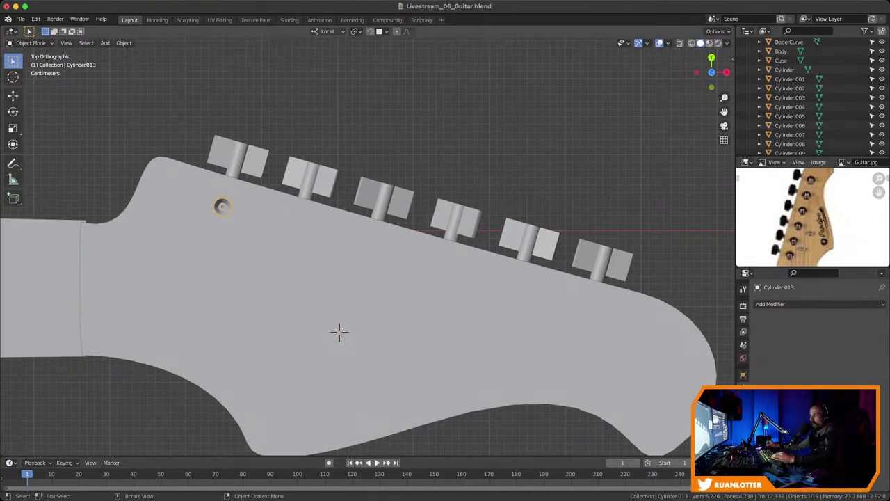
middle_click_drag(358, 278, 343, 268)
Create a custom transform orientation from a side face of the headstock and delete it again
left_click(328, 32)
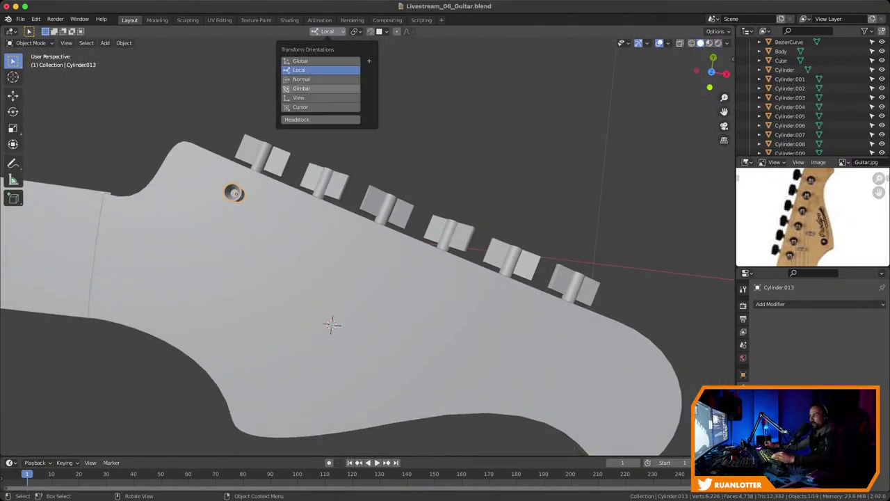
key("comma")
key("alt+a")
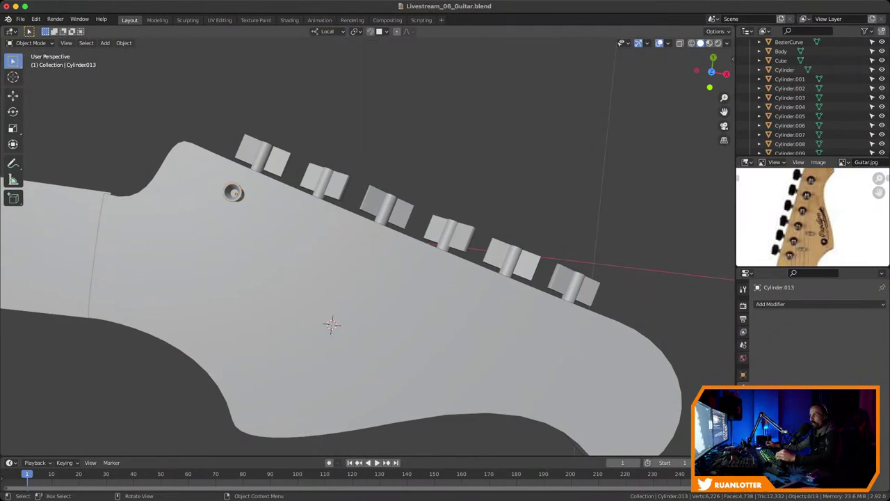
middle_click_drag(445, 278, 247, 202)
key("Tab")
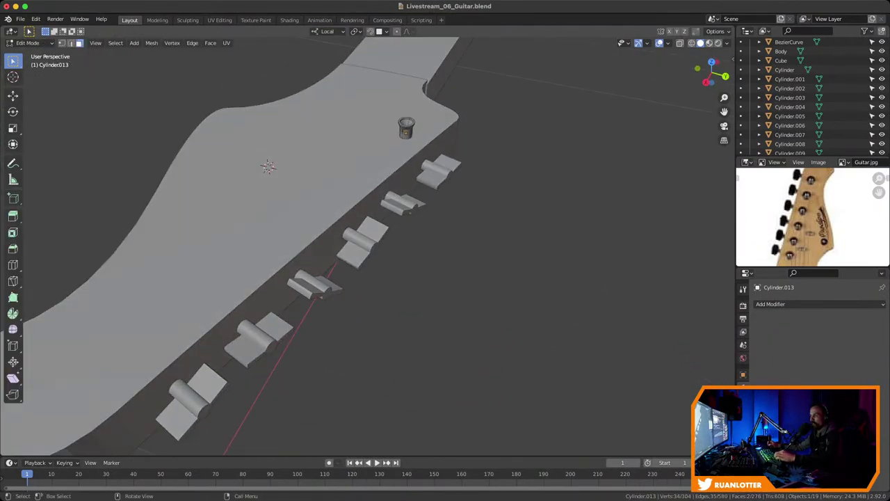
middle_click_drag(367, 237, 398, 234, "ctrl")
key("Tab")
left_click(292, 202)
key("Tab")
middle_click_drag(285, 238, 278, 233)
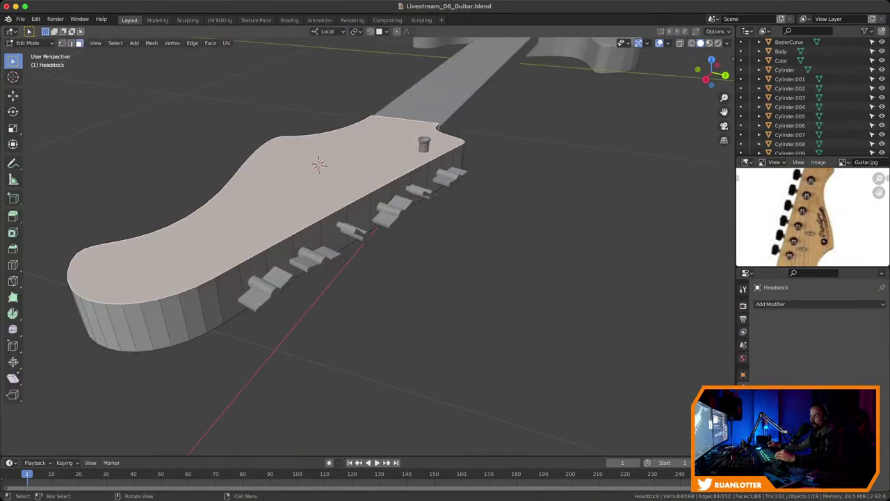
left_click(333, 230)
left_click(326, 31)
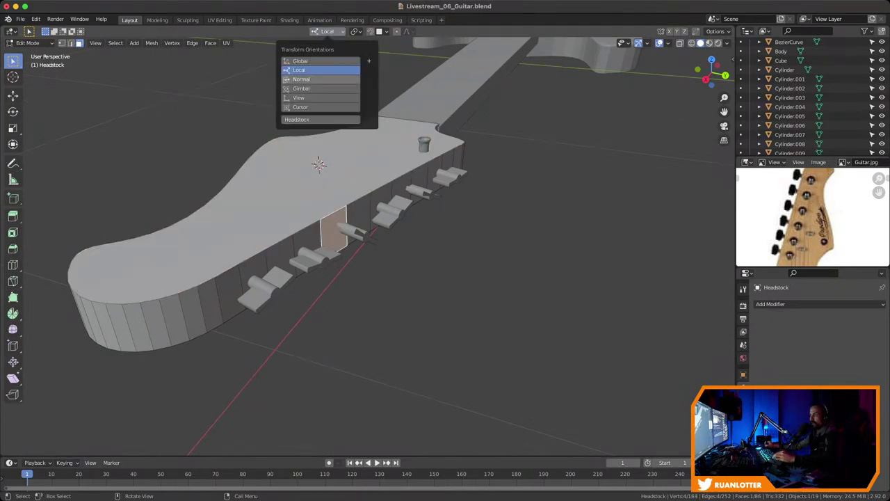
left_click(369, 61)
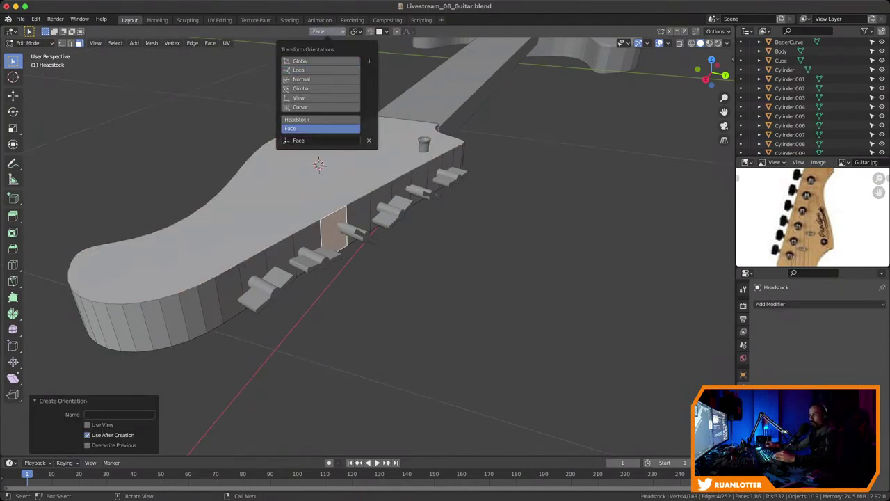
left_click(369, 140)
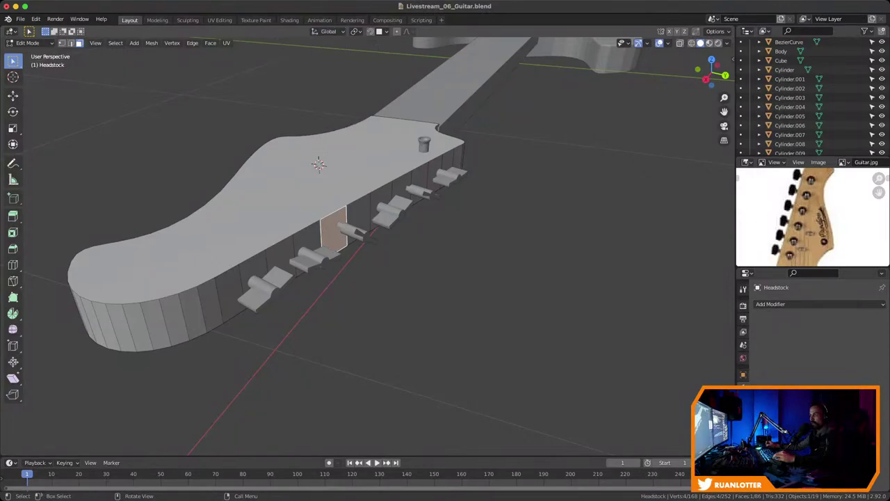
Select the string post in Object Mode and set the transform orientation to Headstock
key("Tab")
left_click(423, 145)
middle_click_drag(423, 144, 438, 153)
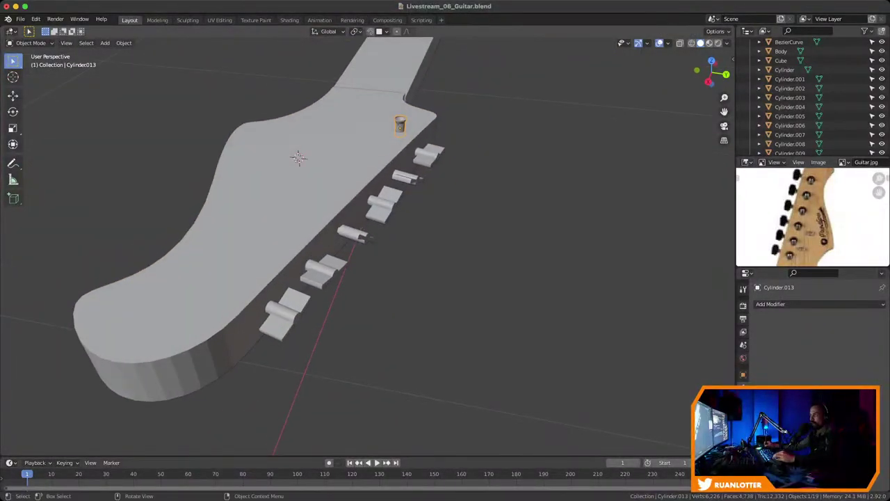
left_click(329, 31)
left_click(320, 119)
Try sliding the string post along the Headstock X axis
middle_click_drag(390, 181, 355, 232, "shift")
key("g")
key("x")
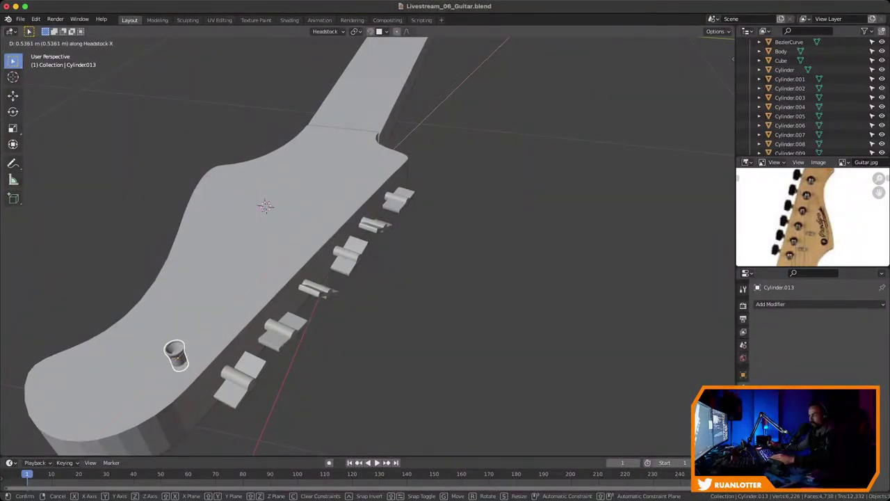
left_click(369, 169)
Duplicate the string post and place the copy about 0.104 m along Headstock X, near the second tuner
middle_click_drag(368, 169, 550, 237)
middle_click_drag(368, 352, 375, 300, "shift")
key("shift+d")
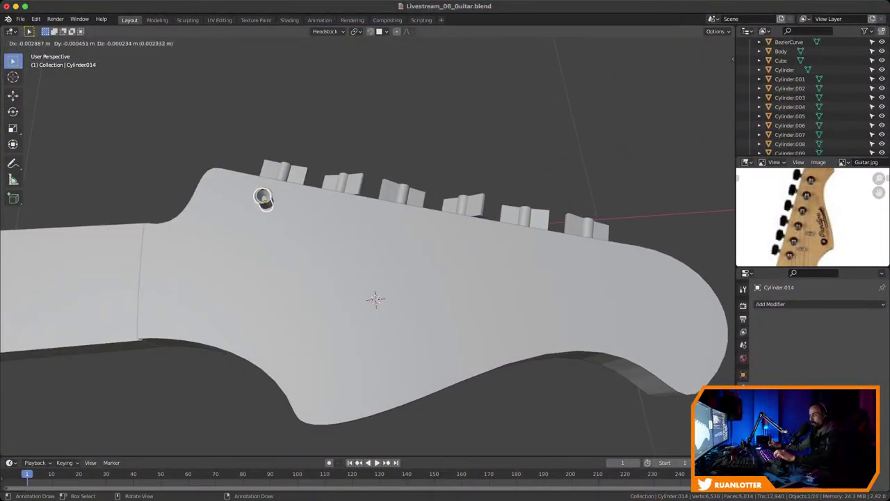
key("x")
key("Return")
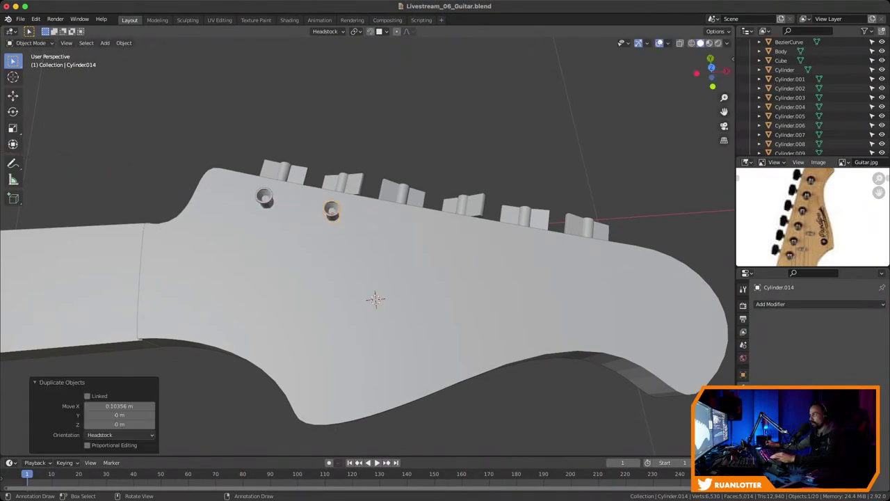
In the top view, shift the second post about -0.005 m along Headstock X to line it up with its tuner
left_click(712, 67)
middle_click_drag(369, 312, 359, 298, "shift")
key("g")
key("x")
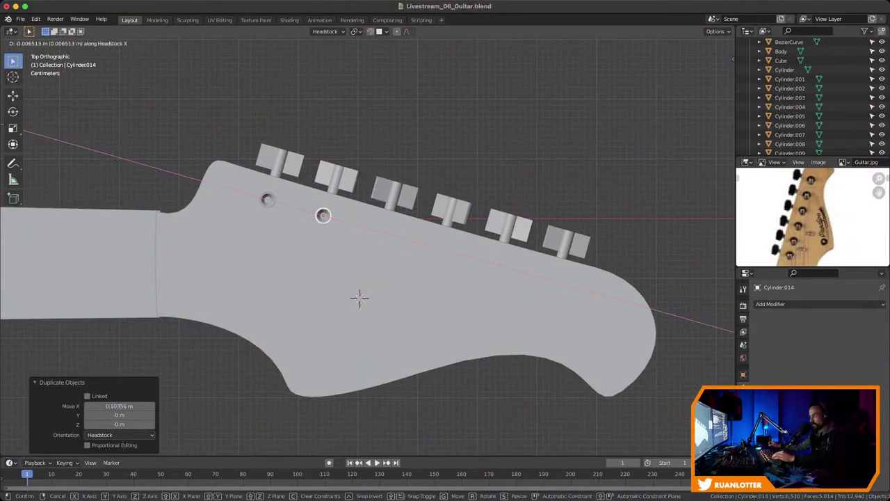
key("Return")
Duplicate the post twice along Headstock X, offset about 0.102 m and 0.099 m, for the third and fourth tuners
key("shift+d")
key("x")
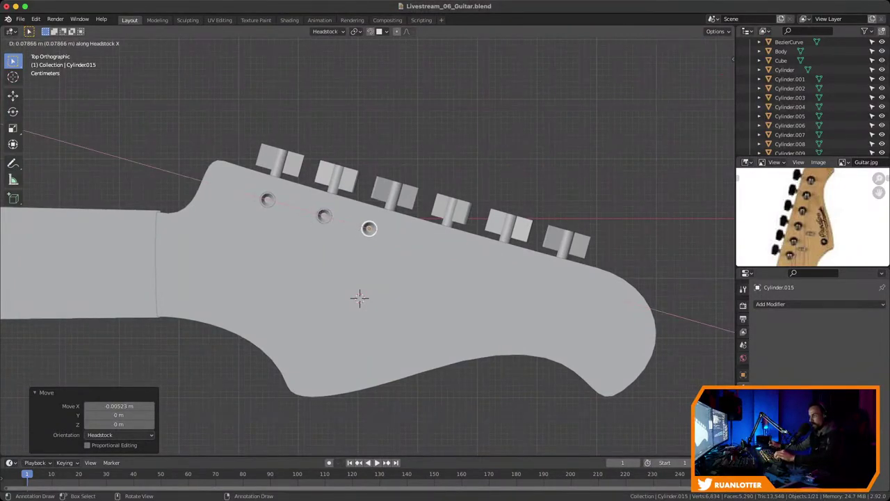
key("Return")
key("shift+d")
key("x")
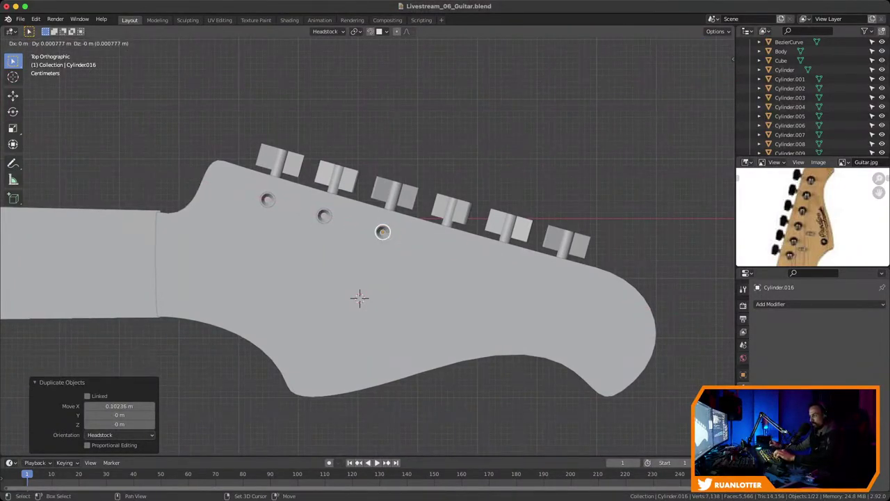
key("Return")
Duplicate the post about 0.1 m along Headstock X for the fifth tuner, and duplicate it again for the sixth
key("shift+d")
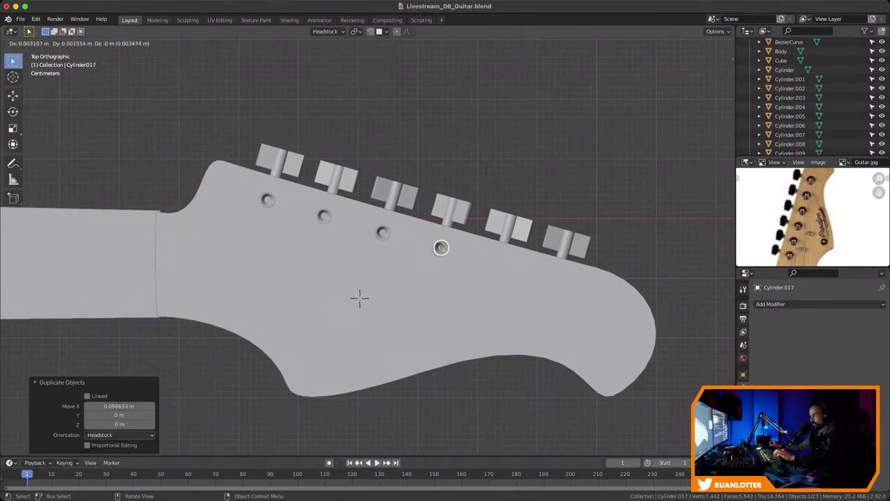
key("x")
key("Return")
key("shift+d")
key("x")
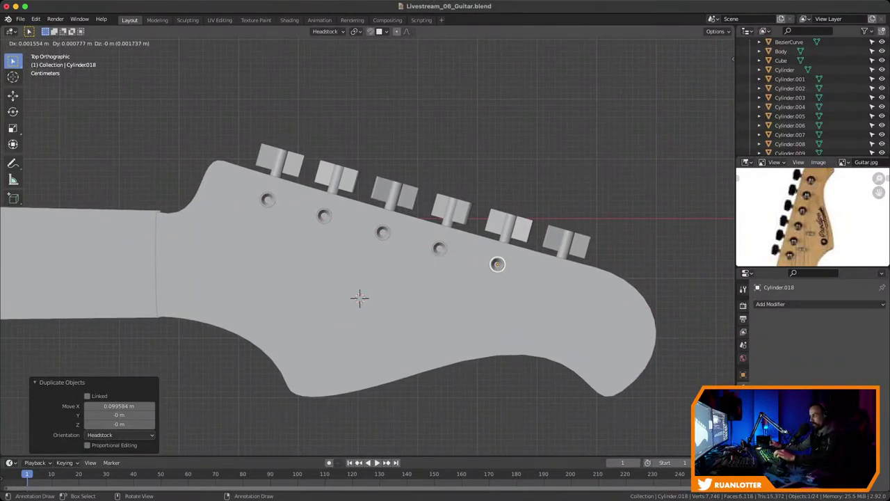
Place the duplicated tuning post beside the last peg on the headstock, moved 0.10171 m along the Headstock X axis
key("Return")
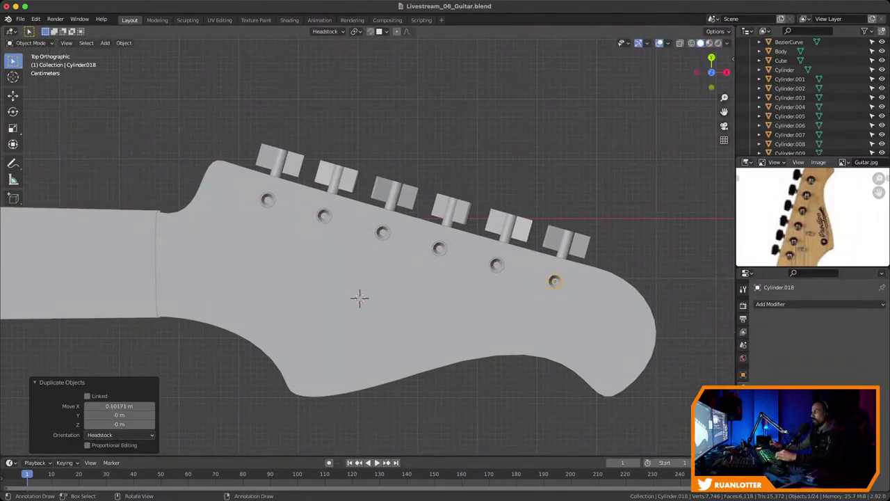
scroll(359, 297, "down", 6)
middle_click_drag(363, 262, 634, 224, "shift")
scroll(528, 237, "down", 2)
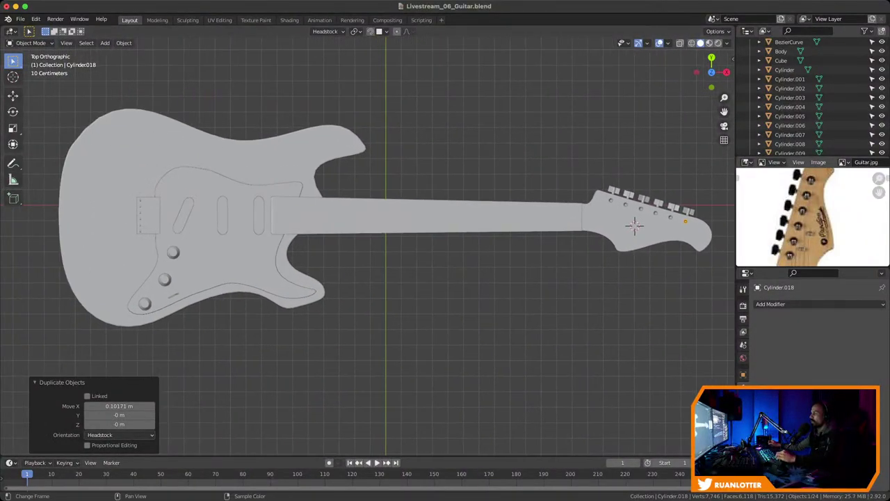
Examine the guitar model's neck from several angles and compare it with the fretboard in the reference photo
middle_click_drag(800, 216, 804, 184)
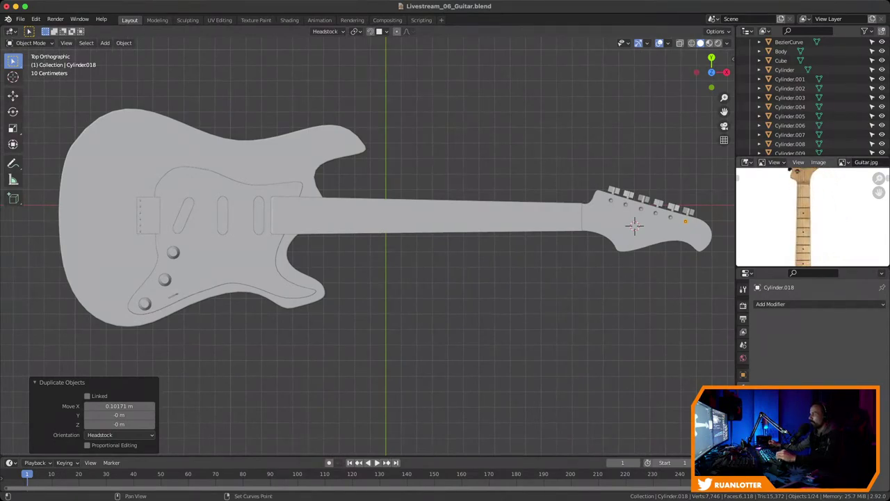
scroll(812, 217, "down", 2, "shift")
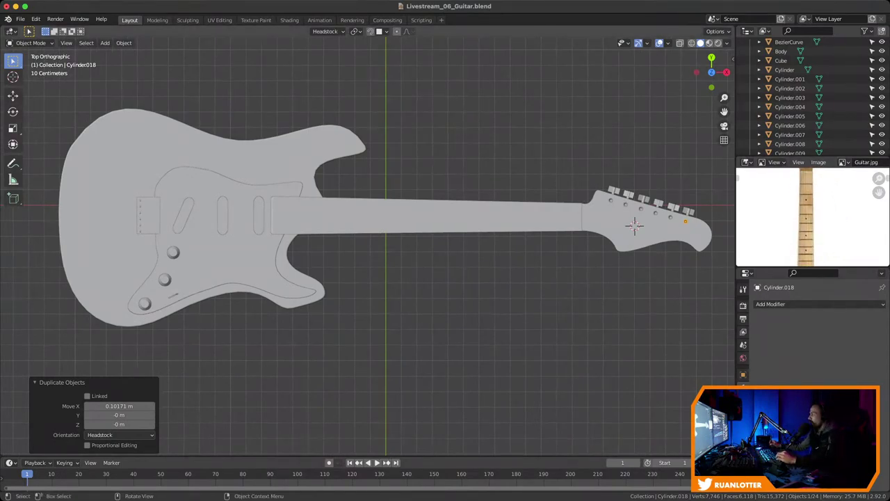
middle_click_drag(417, 278, 257, 285)
scroll(445, 250, "up", 3)
middle_click_drag(445, 250, 310, 191)
middle_click_drag(664, 273, 605, 219)
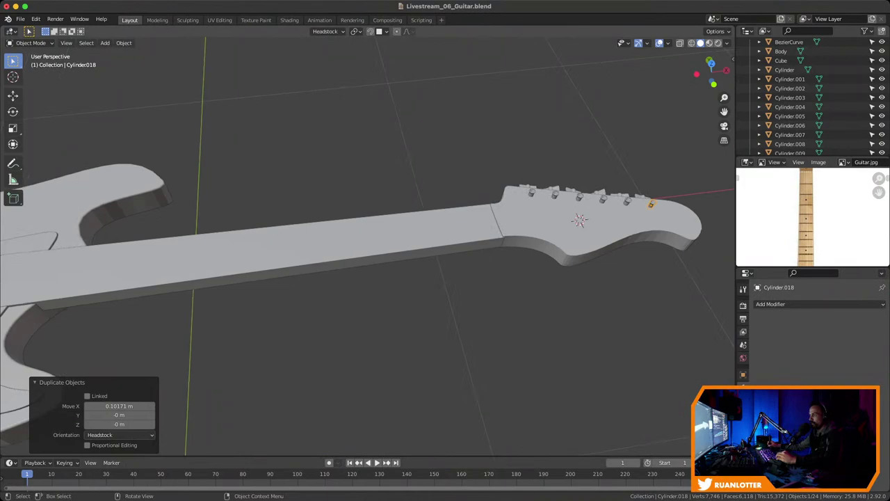
scroll(368, 246, "down", 3)
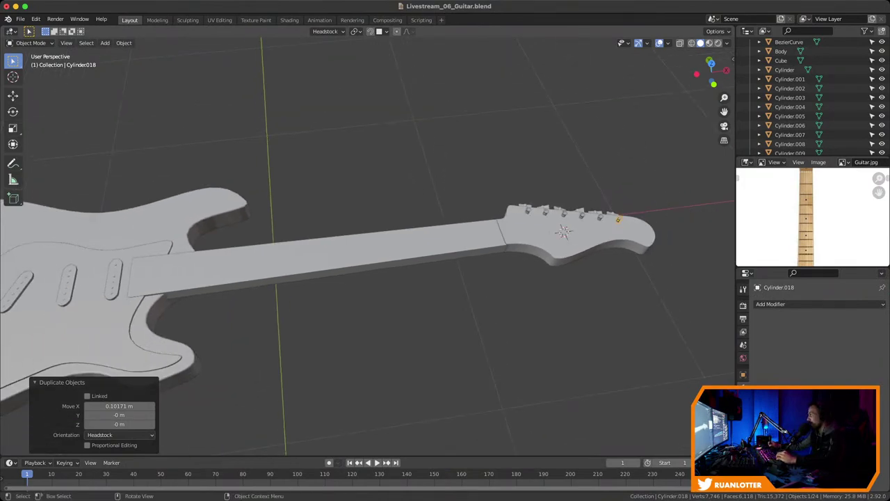
middle_click_drag(367, 246, 435, 220)
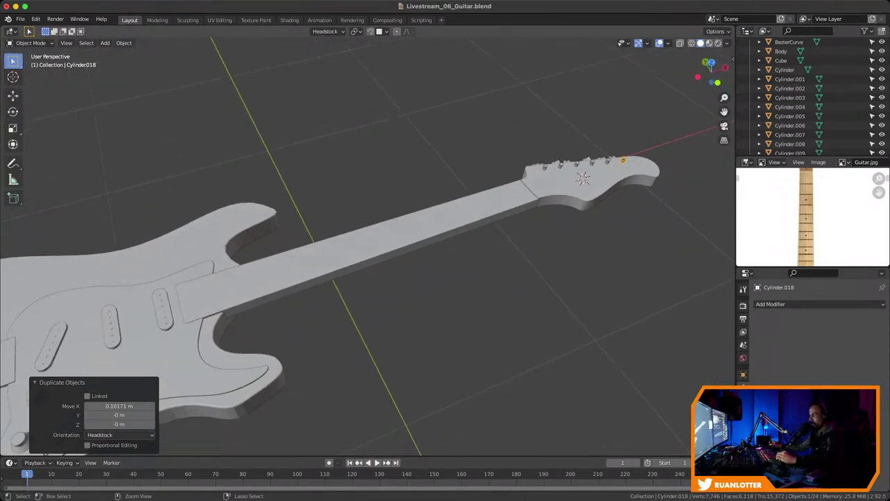
scroll(367, 247, "down", 2)
middle_click_drag(367, 247, 374, 245)
middle_click_drag(379, 285, 403, 282)
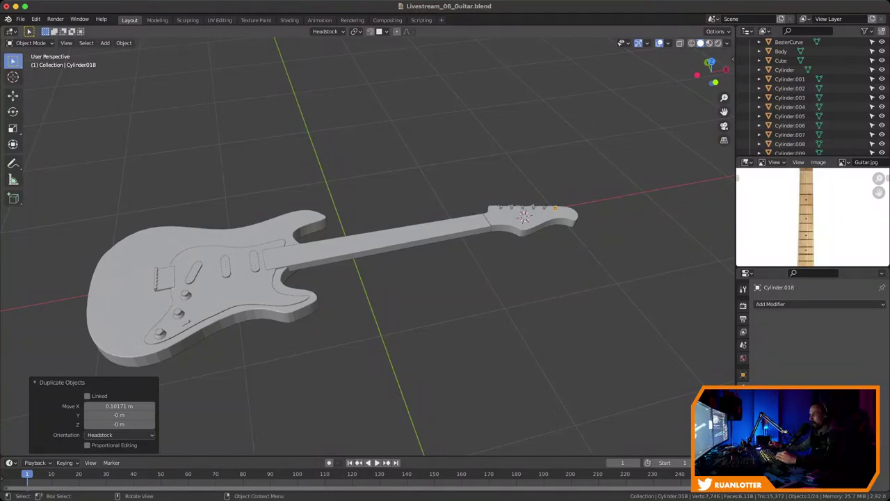
scroll(368, 246, "up", 2)
middle_click_drag(367, 246, 315, 241)
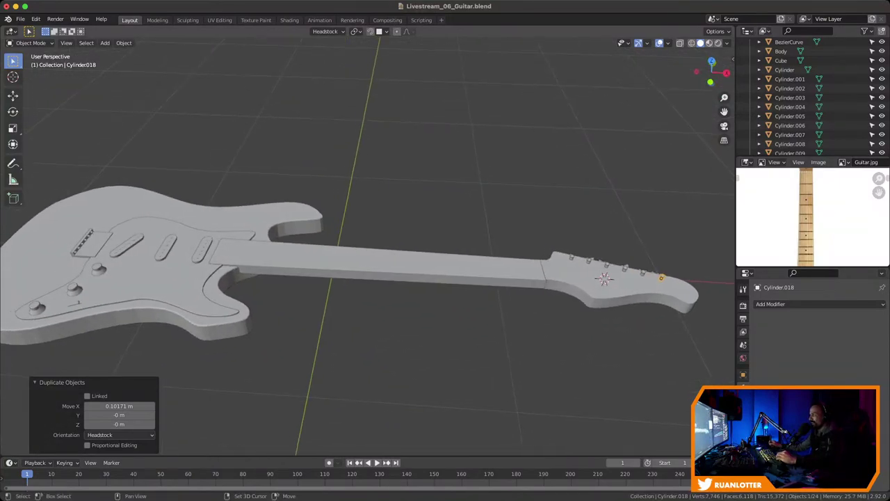
middle_click_drag(806, 208, 803, 220)
Enter Edit Mode on the neck mesh and clear its existing face selection
left_click(389, 264)
key("Tab")
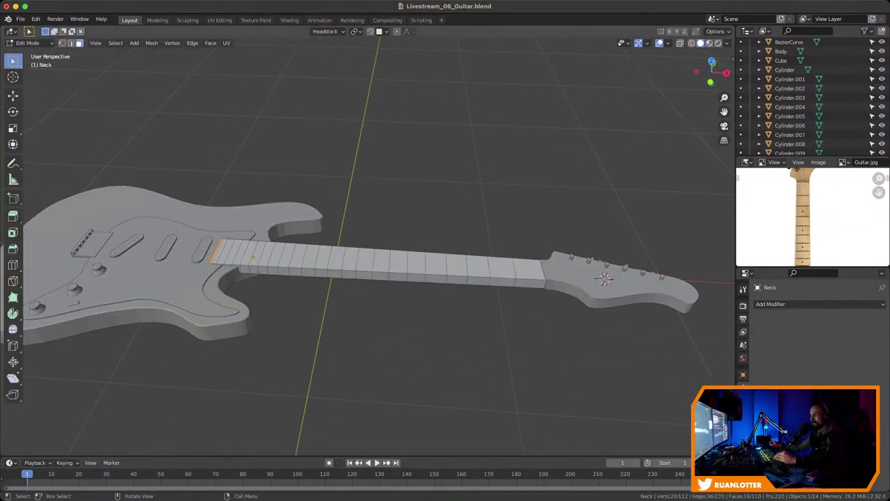
middle_click_drag(389, 265, 334, 277)
scroll(372, 248, "up", 3)
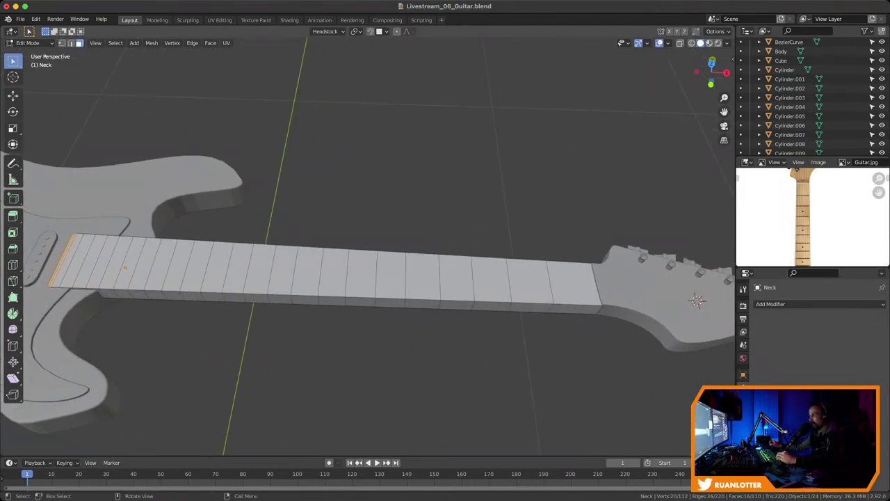
middle_click_drag(546, 248, 570, 264, "ctrl")
key("alt+a")
middle_click_drag(487, 278, 431, 288, "shift")
middle_click_drag(432, 288, 373, 288, "shift")
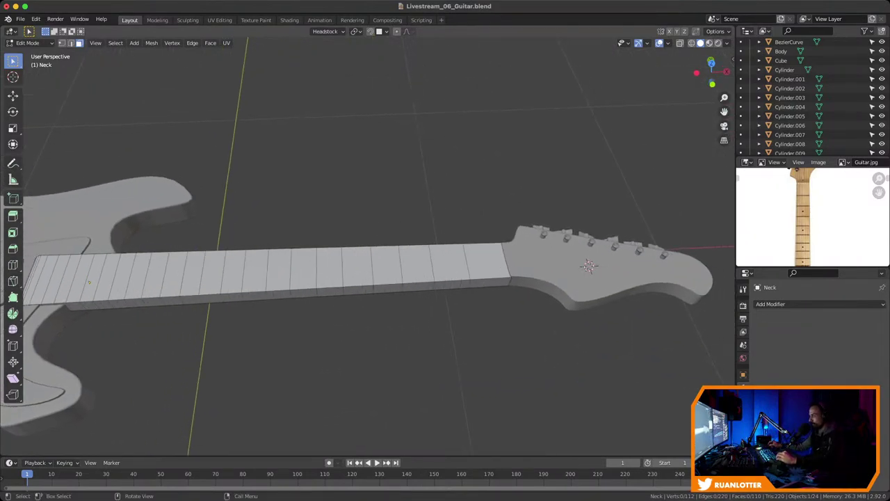
middle_click_drag(373, 287, 289, 272, "ctrl")
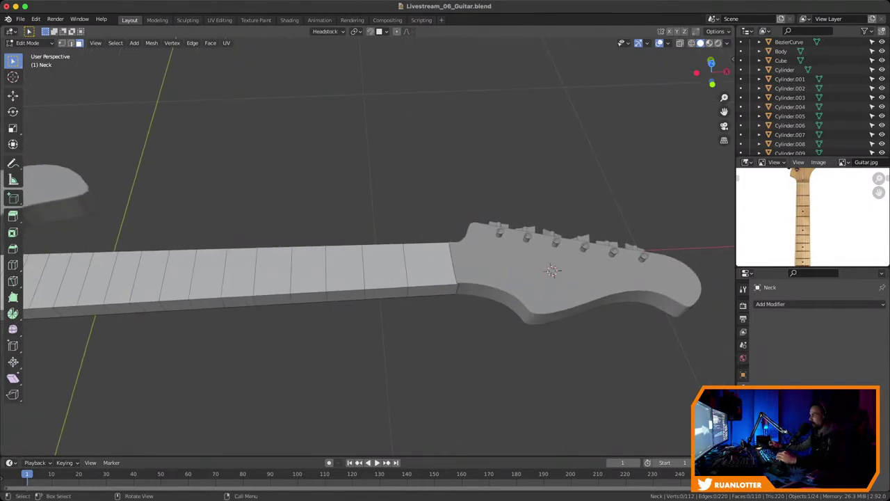
middle_click_drag(349, 254, 360, 225, "shift")
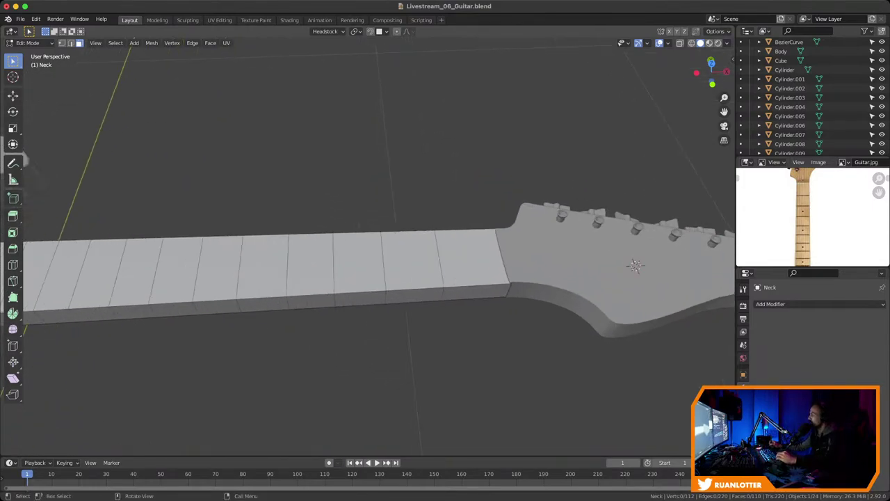
Snap the 3D cursor to the neck's crosswise edge closest to the headstock, return to Object Mode and save the file
left_click(410, 261)
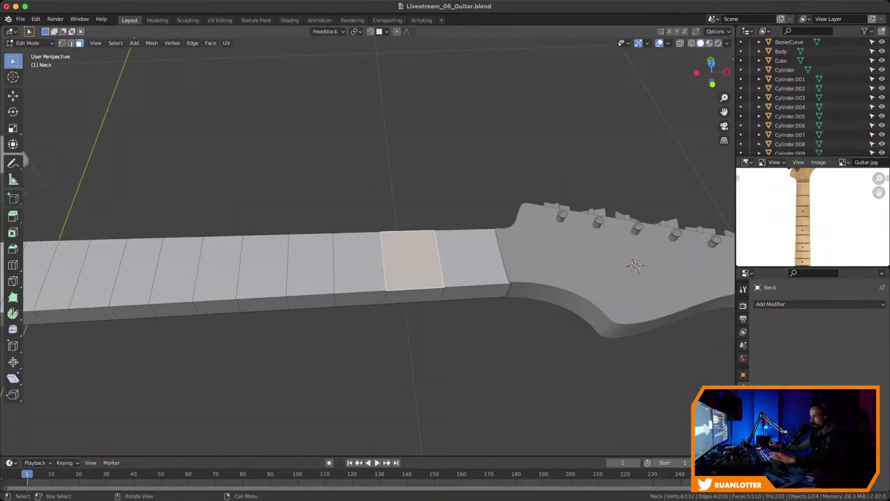
key("2")
left_click(439, 260)
middle_click_drag(438, 260, 442, 231)
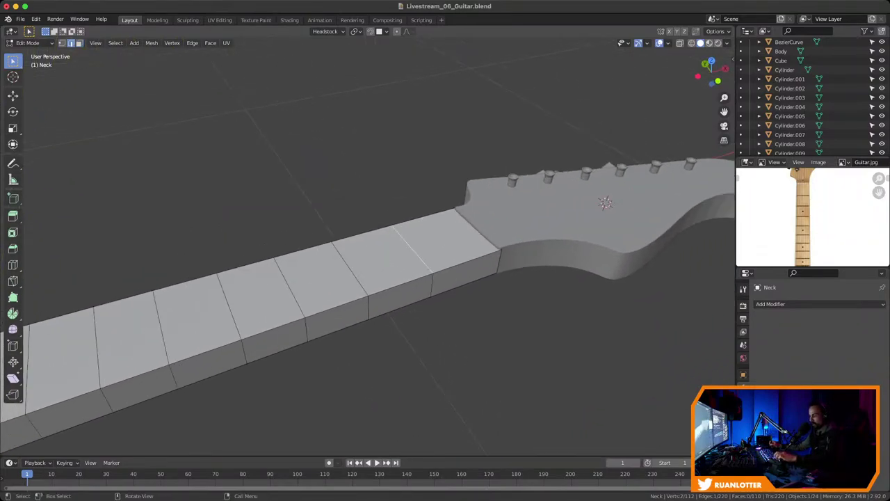
key("ctrl+Tab")
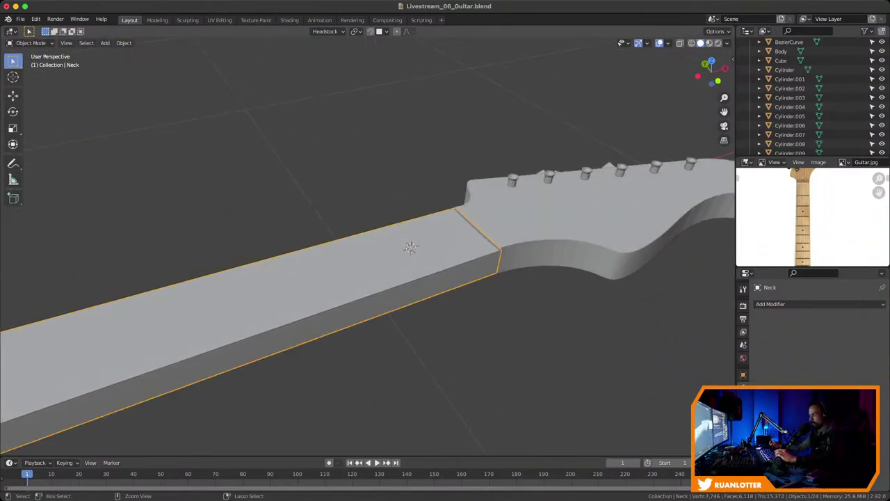
key("ctrl+s")
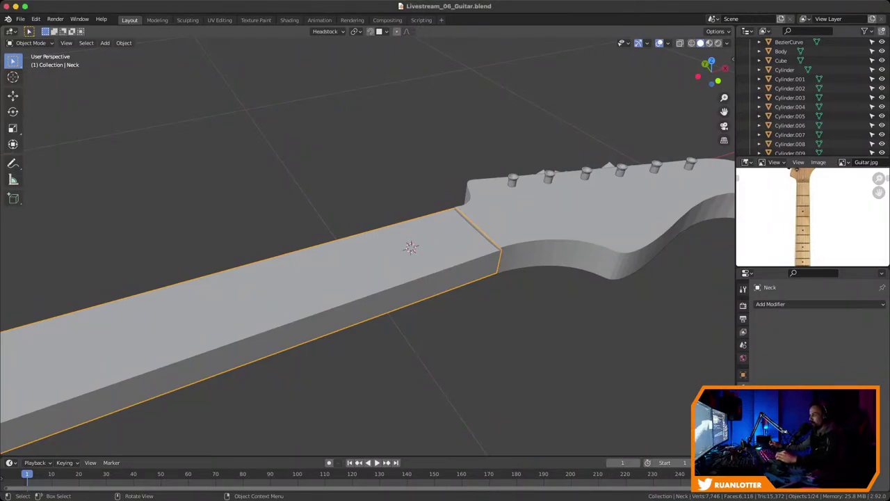
Add a cylinder at the 3D cursor on the neck, scaling it down by 0.098 and again by 0.608
scroll(367, 246, "down", 2)
middle_click_drag(367, 246, 337, 245, "shift")
scroll(367, 246, "down", 1)
scroll(367, 246, "down", 1)
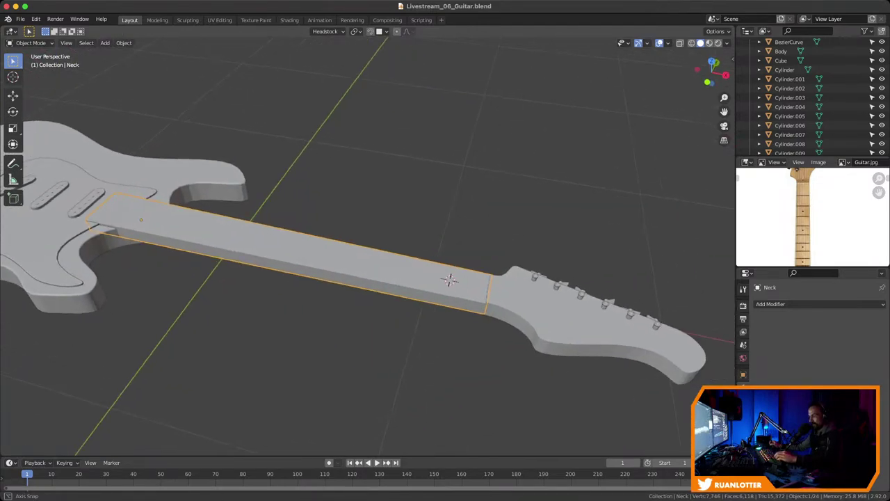
middle_click_drag(449, 271, 455, 289)
key("shift+a")
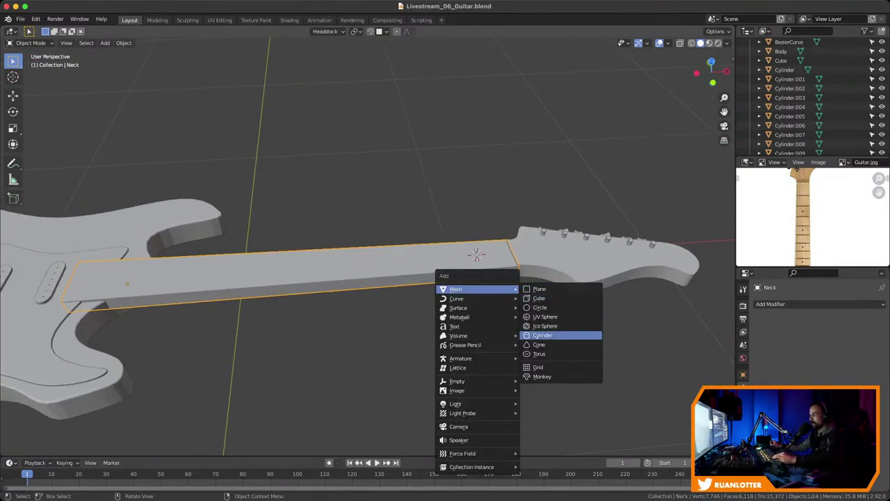
left_click(542, 335)
key("s")
left_click(485, 259)
key("s")
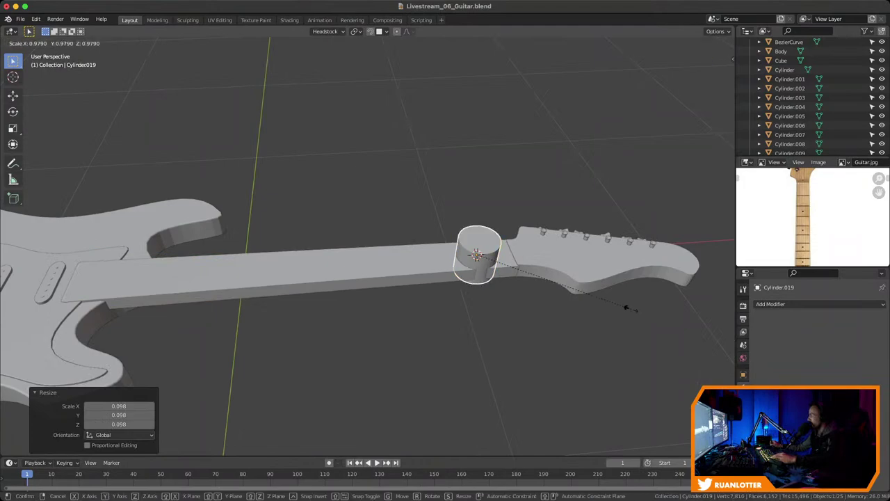
left_click(572, 288)
middle_click_drag(572, 287, 603, 285)
scroll(603, 285, "up", 2)
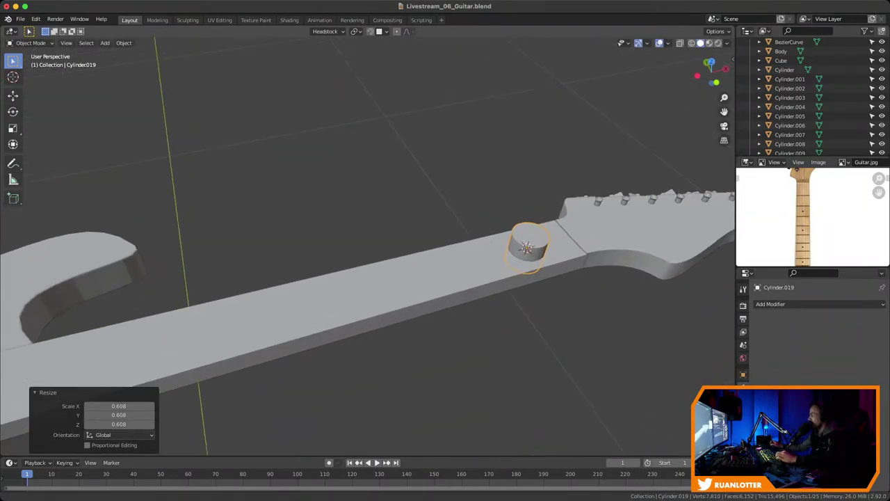
middle_click_drag(527, 247, 386, 262, "shift")
scroll(417, 278, "up", 3)
scroll(368, 278, "down", 1)
scroll(368, 278, "up", 2)
scroll(441, 266, "down", 1)
key("r")
key("x")
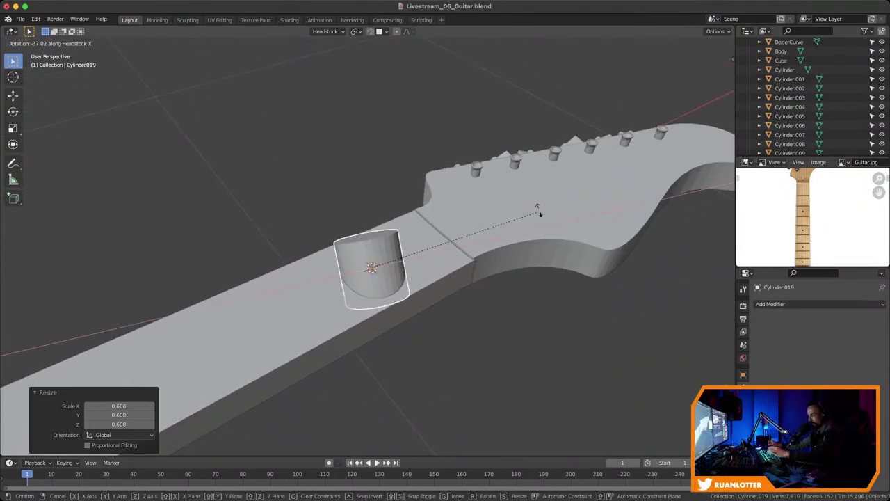
key("Escape")
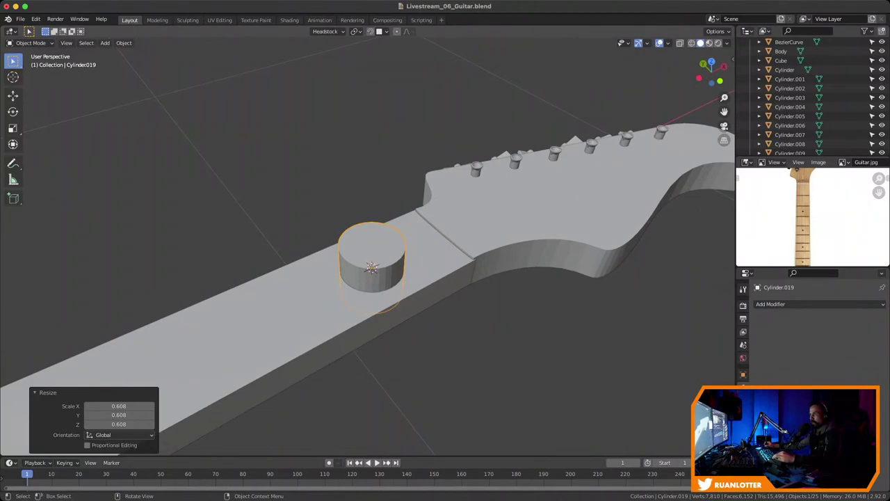
Set the transform orientation to Local and rotate the cylinder 90° about its X axis
left_click(326, 31)
left_click(317, 70)
key("r")
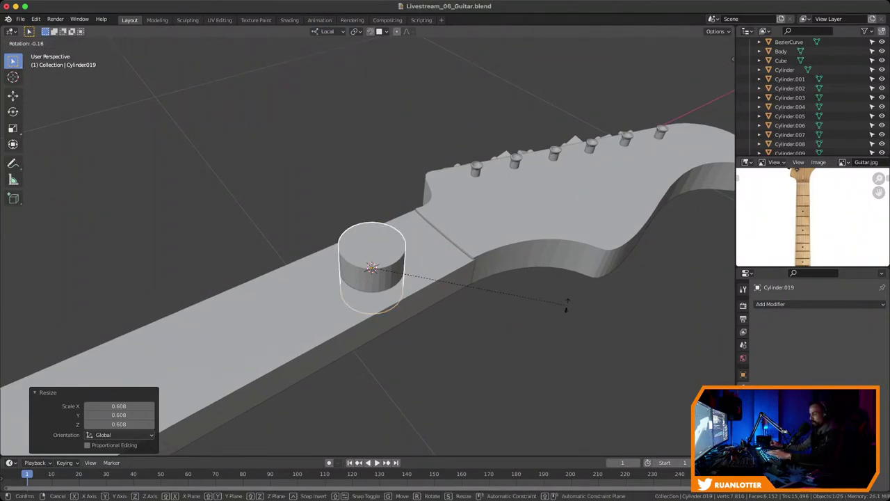
key("x")
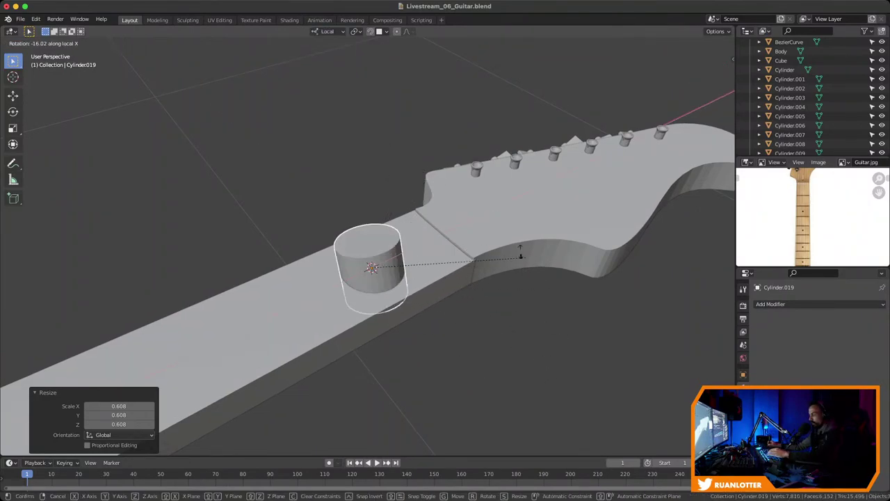
type("90")
key("Return")
Shrink the cylinder uniformly by 0.167, stretching it along local Z by 4.772 and again by 2.114 into a rod
key("s")
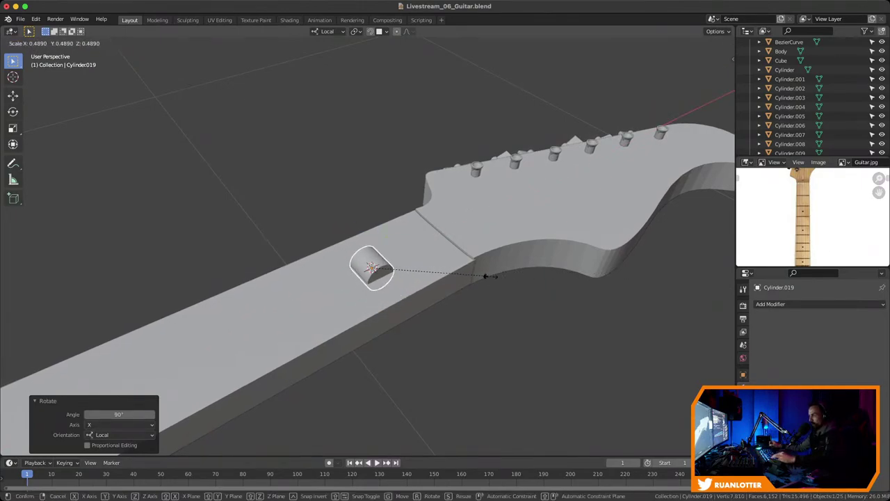
left_click(407, 273)
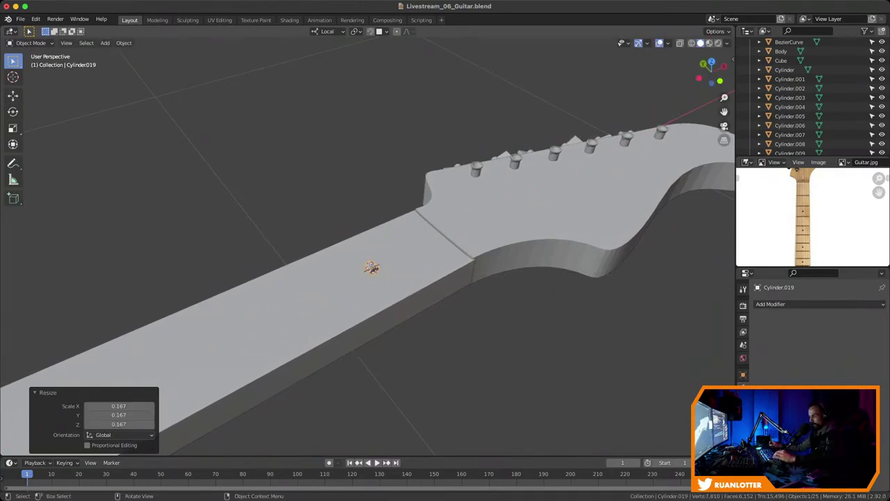
key("s")
key("z")
left_click(551, 324)
key("s")
key("z")
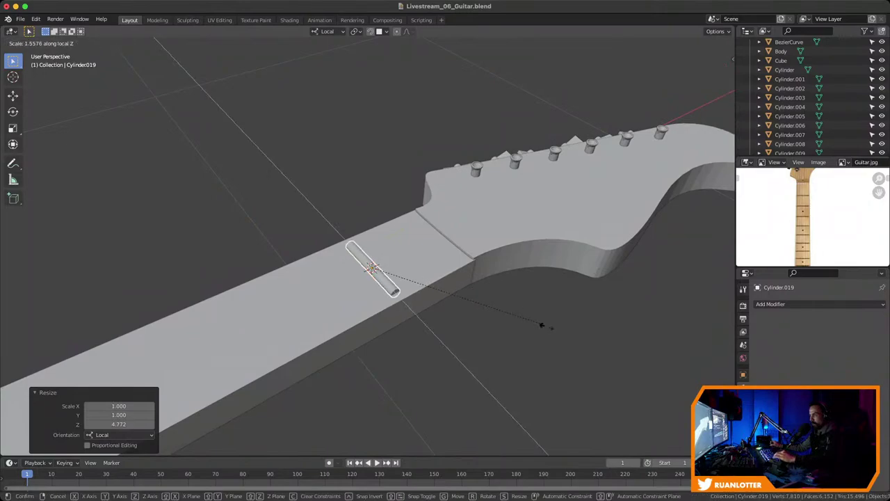
left_click(543, 324)
Thin the fret rod by scaling it uniformly to 0.375 and lengthen it along local Z by 2.878
key("s")
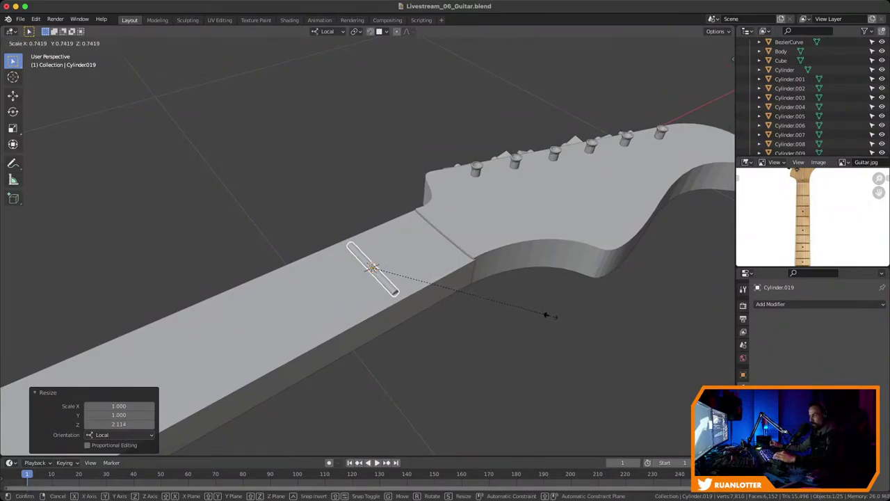
left_click(454, 303)
key("s")
key("z")
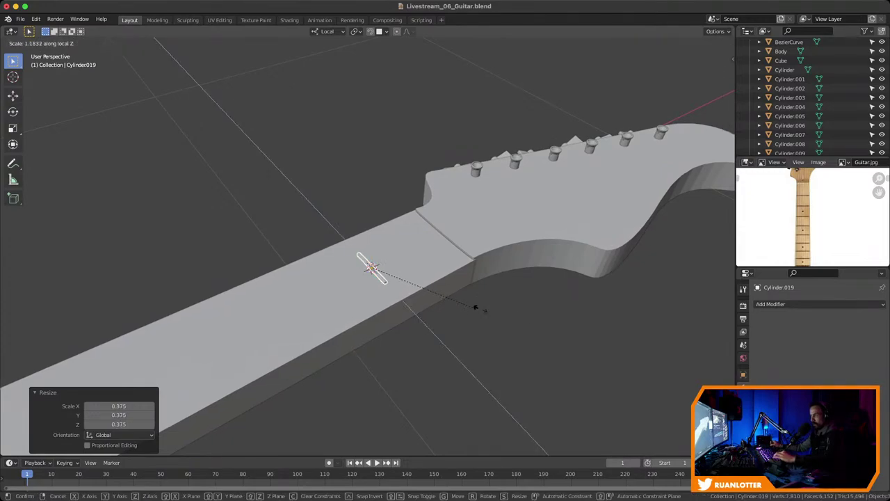
left_click(630, 347)
scroll(630, 347, "down", 7)
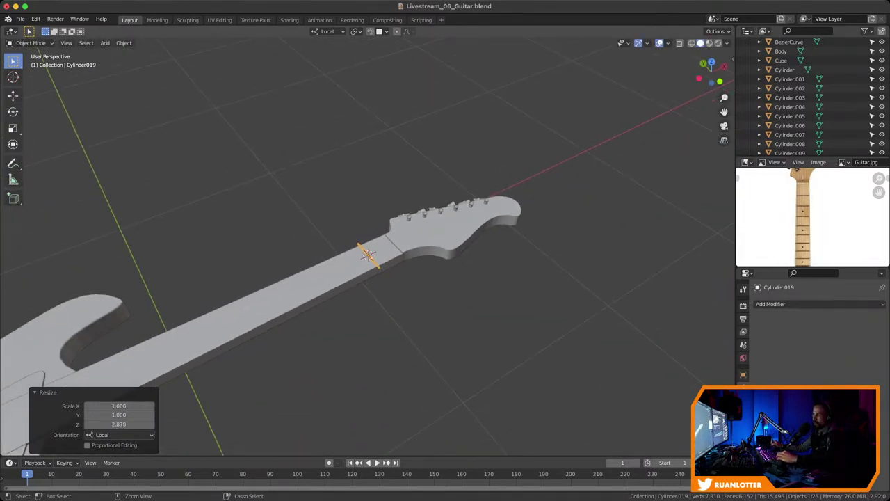
middle_click_drag(630, 347, 655, 334)
Shrink the fret rod uniformly by 0.621 and lengthen it along local Z by 1.535 so it spans the neck
key("alt+a")
middle_click_drag(621, 114, 334, 195, "shift")
middle_click_drag(306, 306, 343, 212, "shift")
middle_click_drag(343, 212, 392, 204, "shift")
middle_click_drag(388, 245, 362, 243)
key("s")
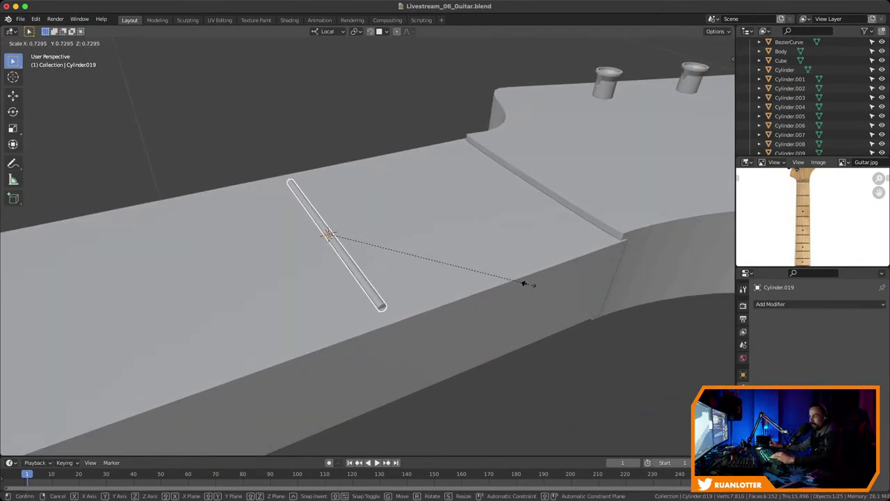
left_click(486, 294)
key("s")
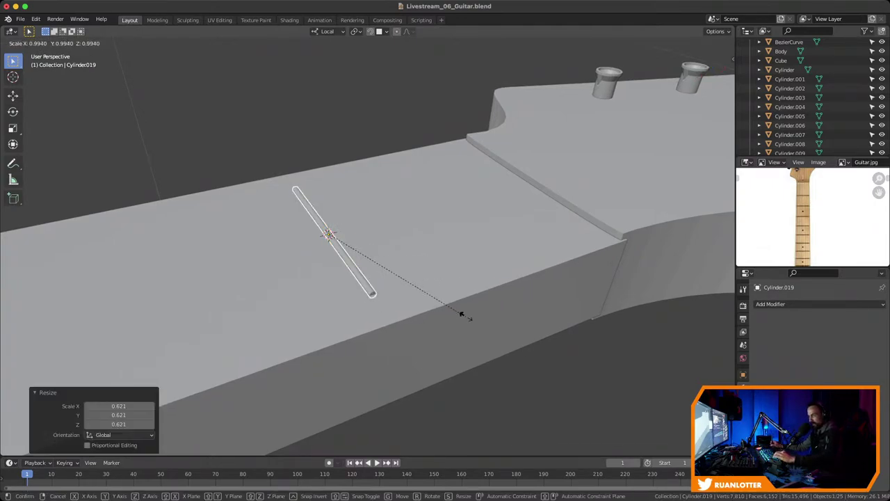
key("z")
key("z")
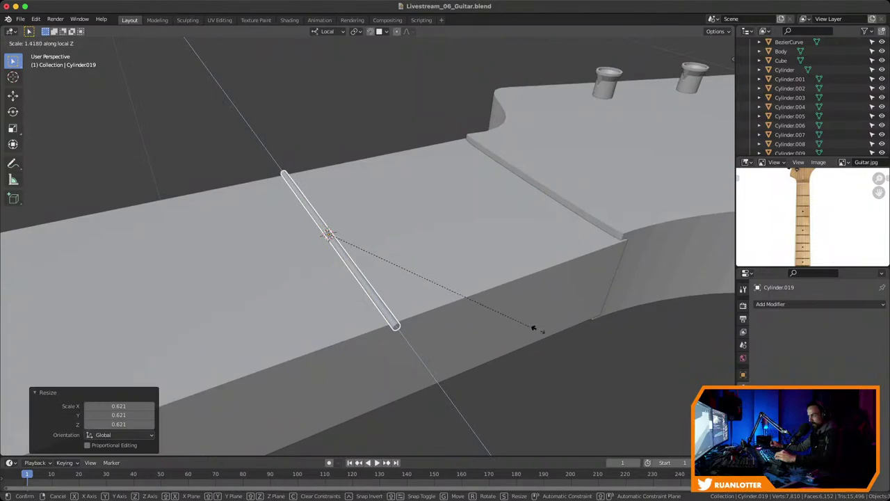
left_click(553, 332)
Examine the fret rod's fit across the neck and the fretboard's full length from above and at an angle
middle_click_drag(553, 333, 691, 326)
middle_click_drag(445, 320, 668, 278)
scroll(367, 278, "down", 5)
scroll(584, 243, "down", 2)
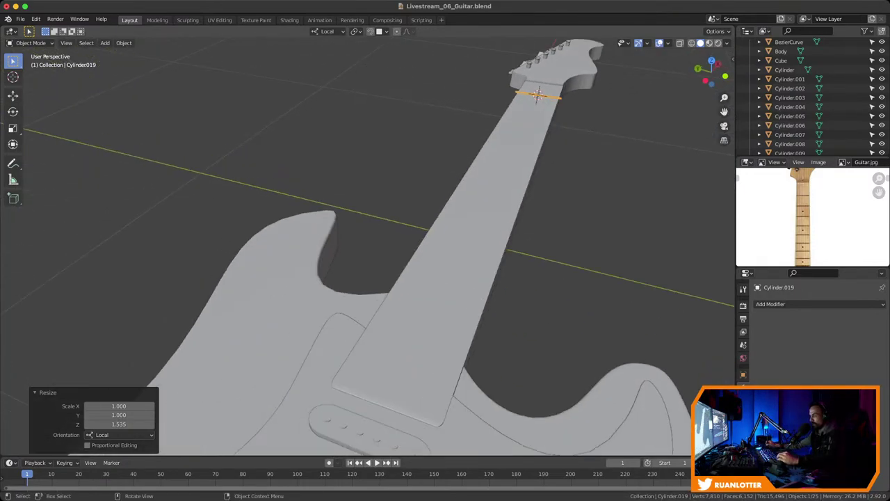
left_click(711, 60)
scroll(584, 278, "down", 2)
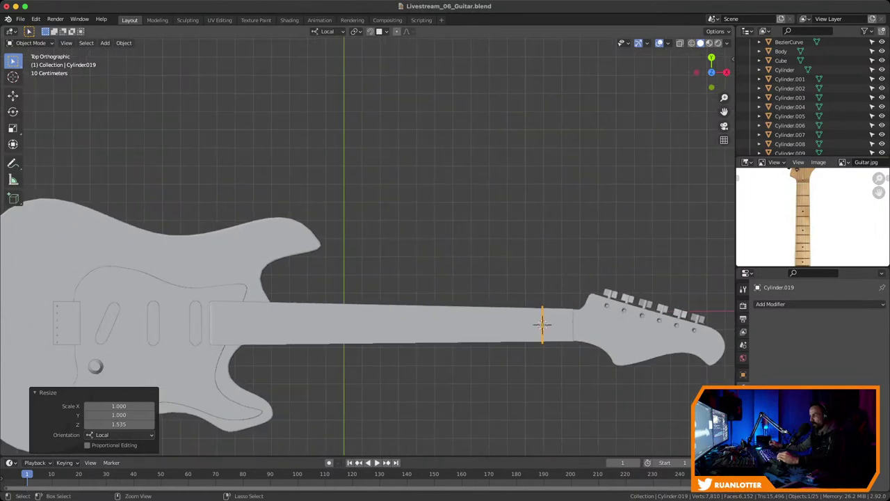
middle_click_drag(584, 306, 577, 244, "shift")
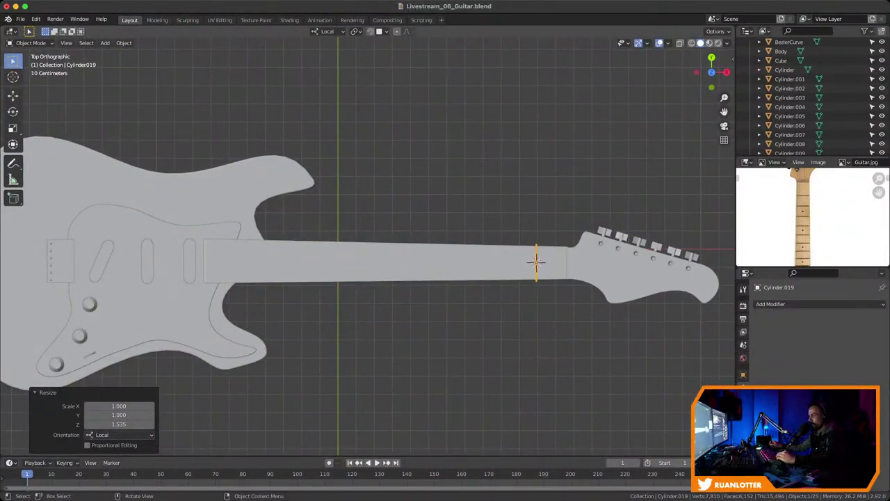
middle_click_drag(445, 292, 423, 265)
scroll(486, 229, "up", 2)
middle_click_drag(485, 229, 537, 284)
key("KP_Decimal")
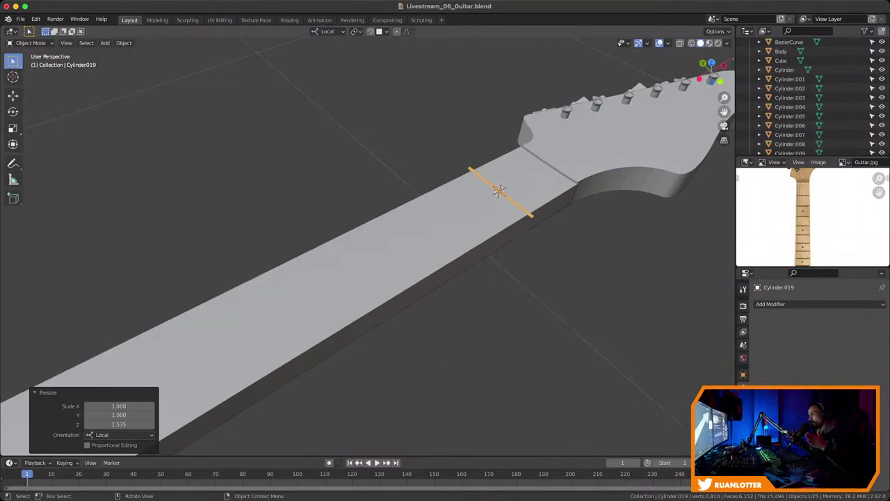
scroll(368, 254, "down", 1)
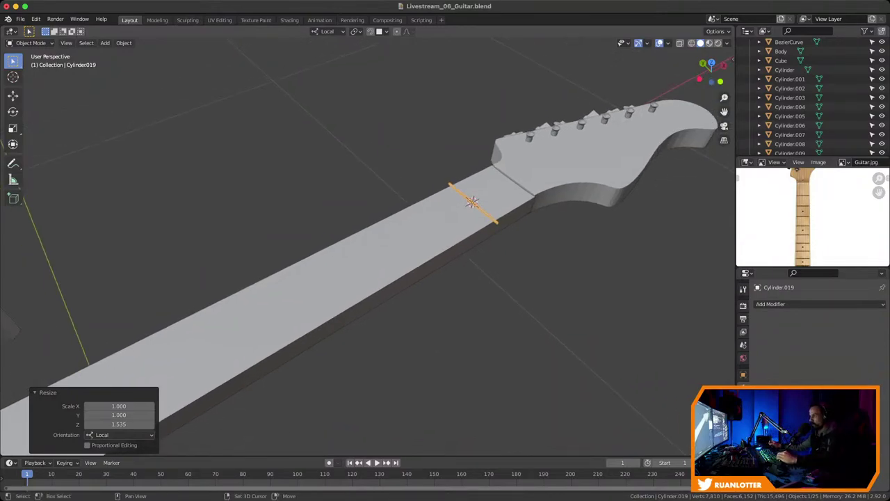
middle_click_drag(438, 267, 507, 238, "shift")
scroll(368, 255, "down", 2)
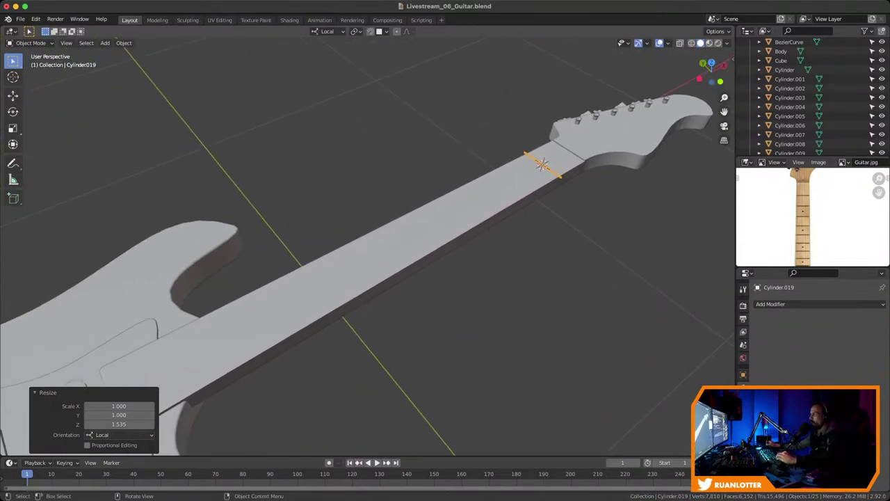
Select the neck and check its crosswise mesh divisions in Edit Mode
left_click(389, 249)
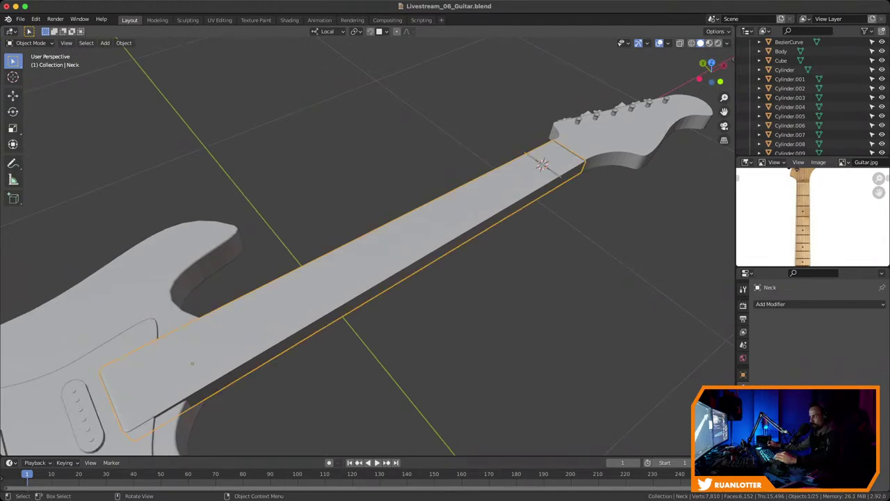
key("shift")
key("ctrl+z")
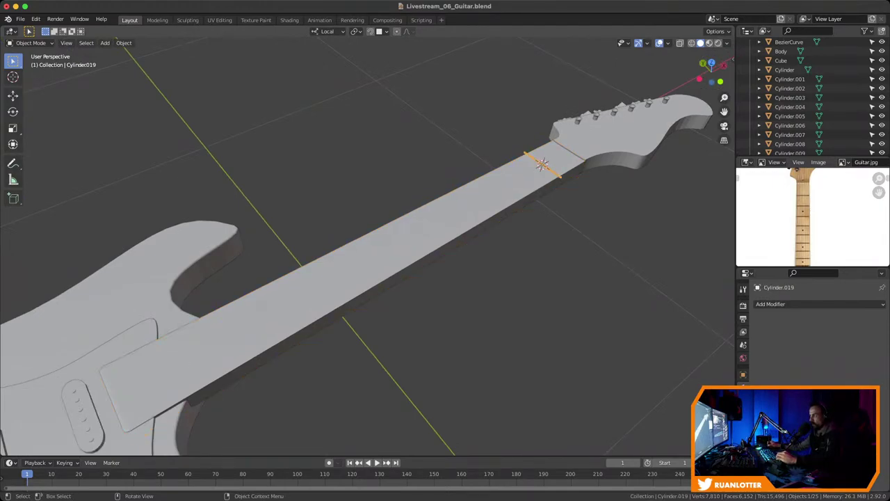
key("ctrl+shift+z")
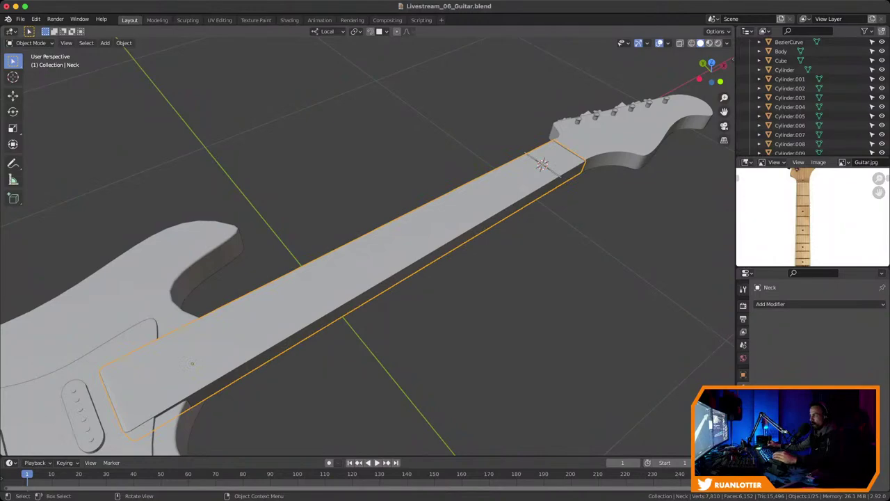
key("Tab")
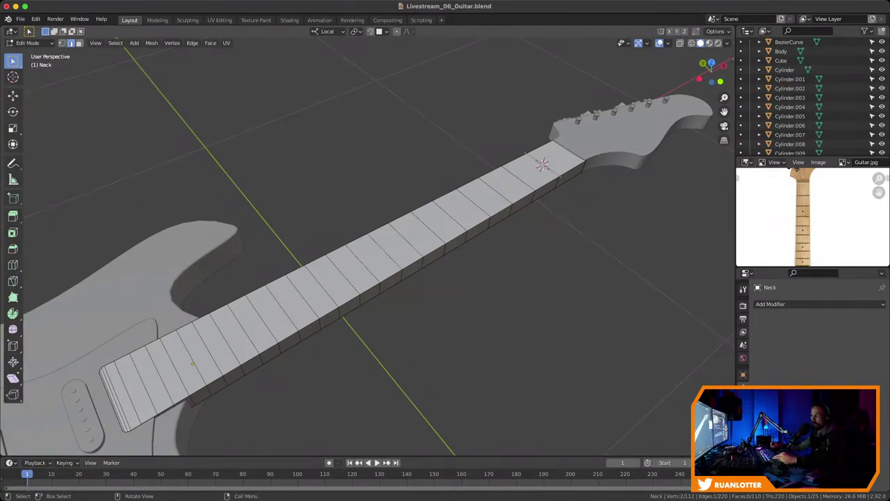
key("Tab")
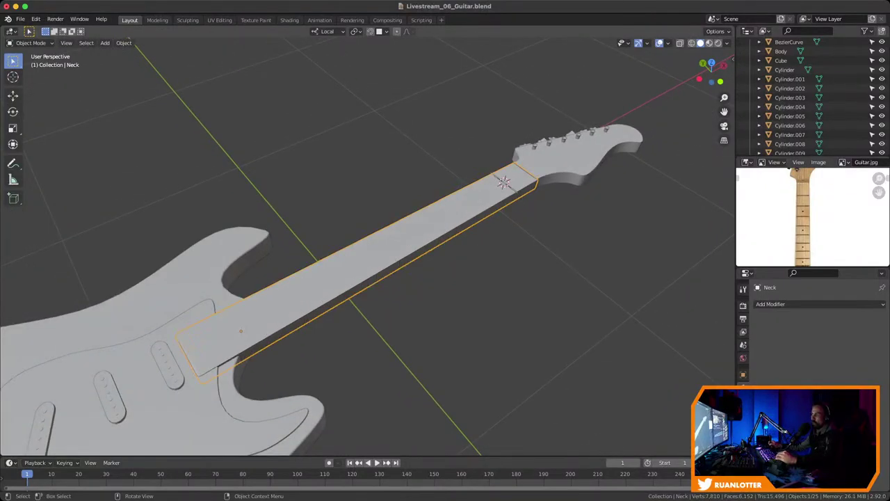
Add an Array modifier to the fret rod with a fixed count of 27
left_click(475, 220)
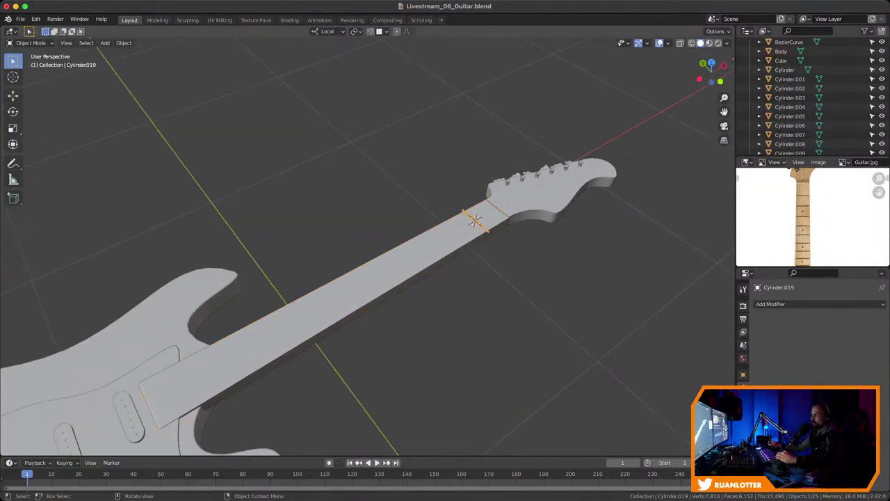
scroll(475, 221, "up", 2)
middle_click_drag(475, 220, 424, 233)
middle_click_drag(532, 206, 502, 212)
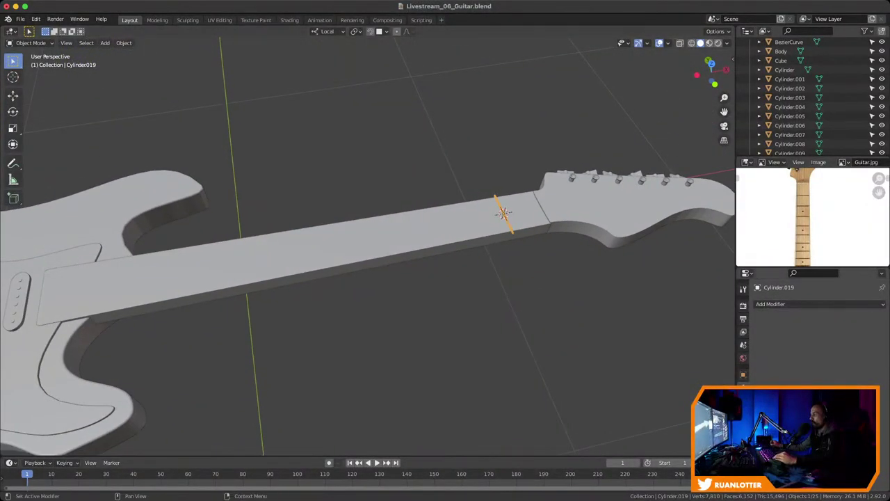
left_click(799, 304)
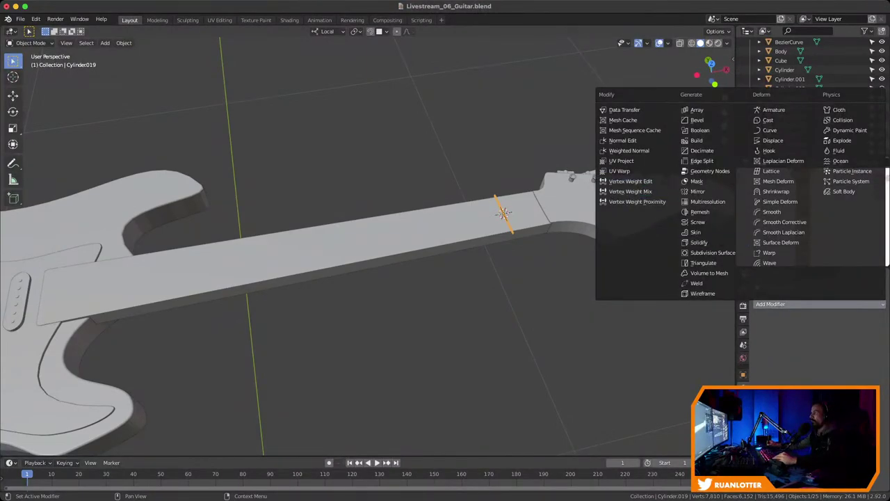
left_click(696, 109)
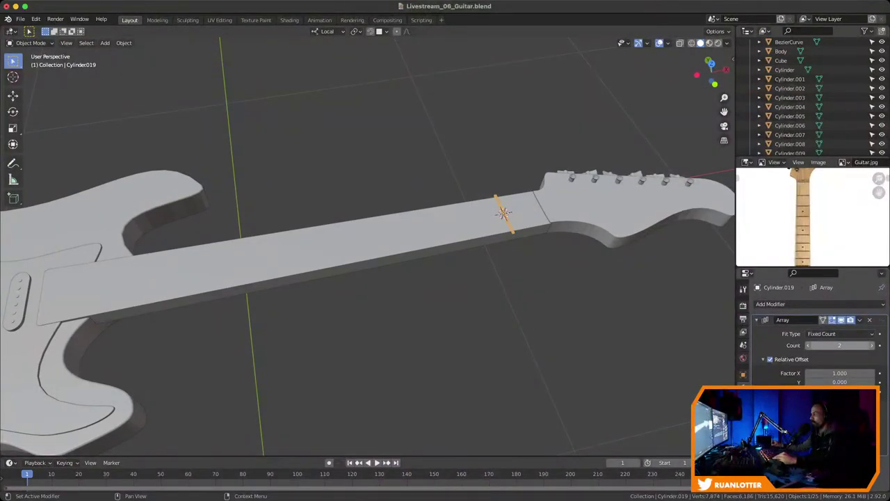
left_click_drag(839, 345, 867, 345)
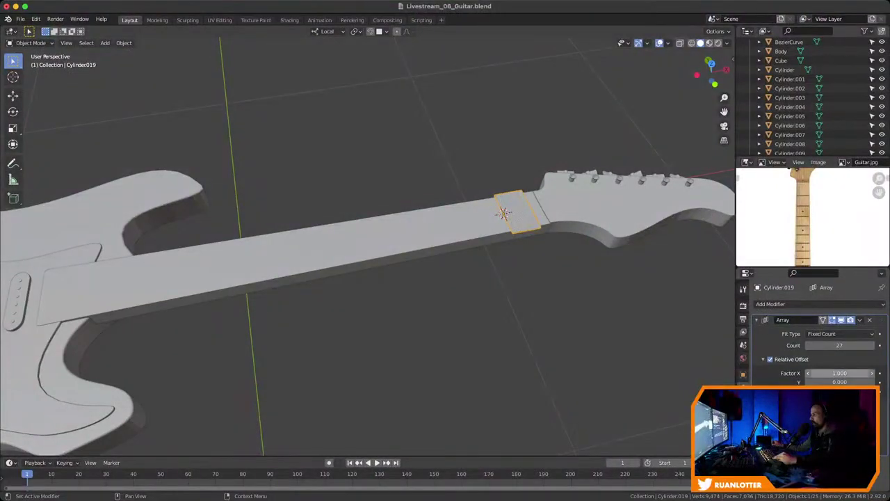
Space the frets down the neck with an array count of 21 and a relative X offset of -18.820, and save the file
left_click_drag(839, 373, 786, 372)
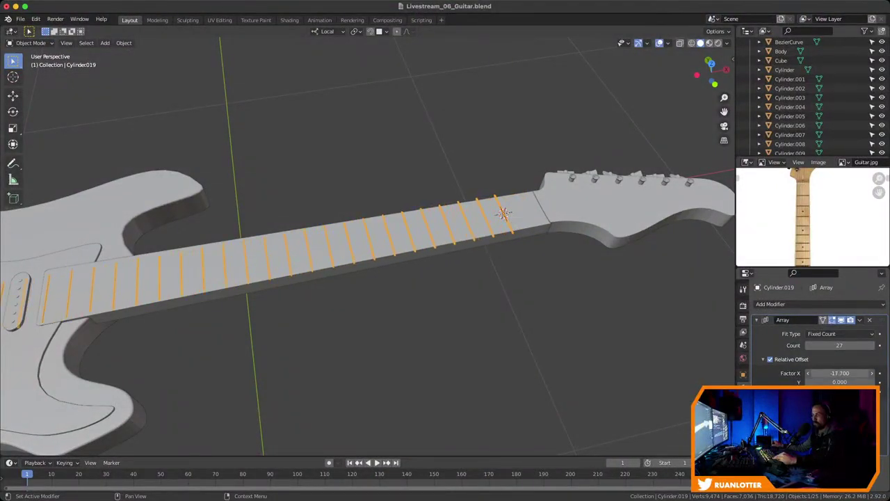
mouse_move(839, 373)
left_mouse_down()
mouse_move(850, 373)
mouse_move(822, 345)
mouse_move(834, 372)
left_mouse_up()
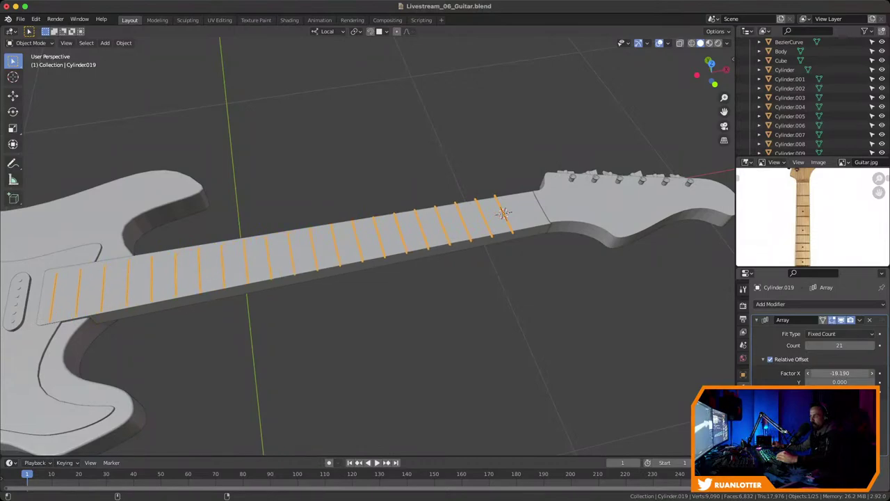
left_click_drag(839, 372, 844, 373)
scroll(368, 247, "down", 2)
middle_click_drag(368, 246, 475, 211, "shift")
scroll(467, 220, "down", 2)
middle_click_drag(354, 285, 543, 282)
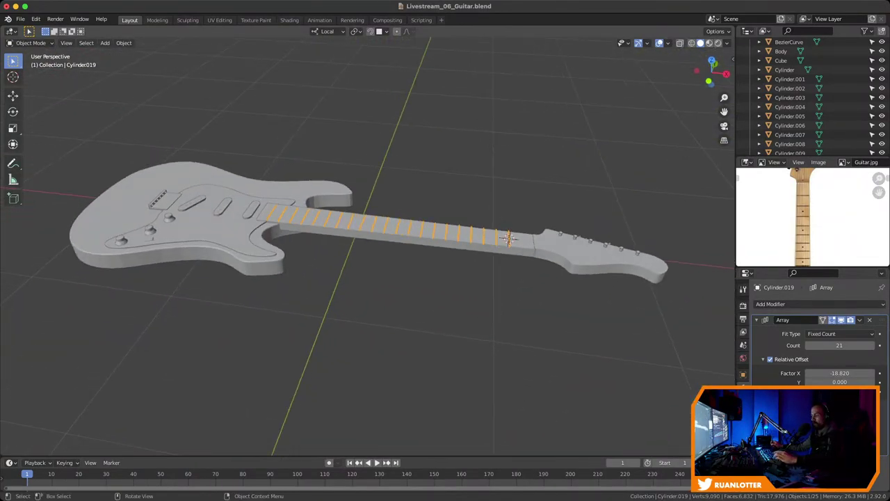
key("ctrl+s")
Examine the arrayed fret's base mesh and the neck's mesh in Edit Mode, one after the other
middle_click_drag(445, 251, 380, 250)
scroll(424, 271, "up", 1)
scroll(381, 250, "up", 1)
middle_click_drag(469, 305, 453, 309)
key("Tab")
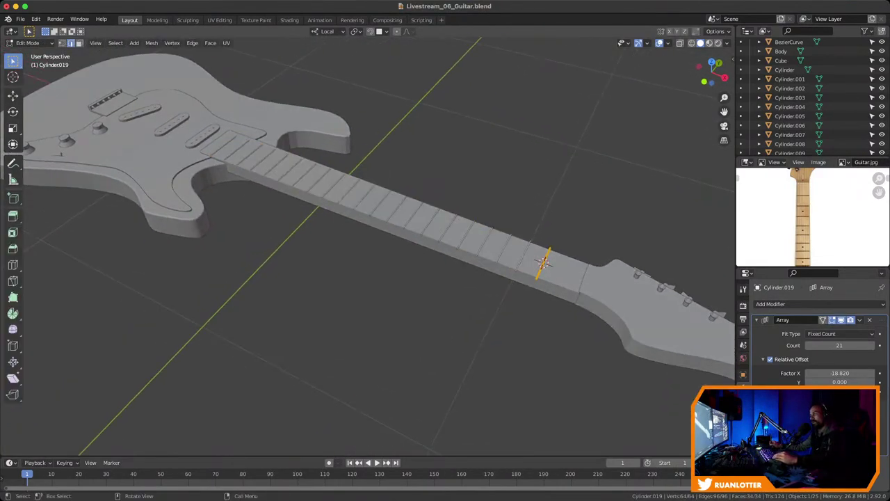
key("alt+q")
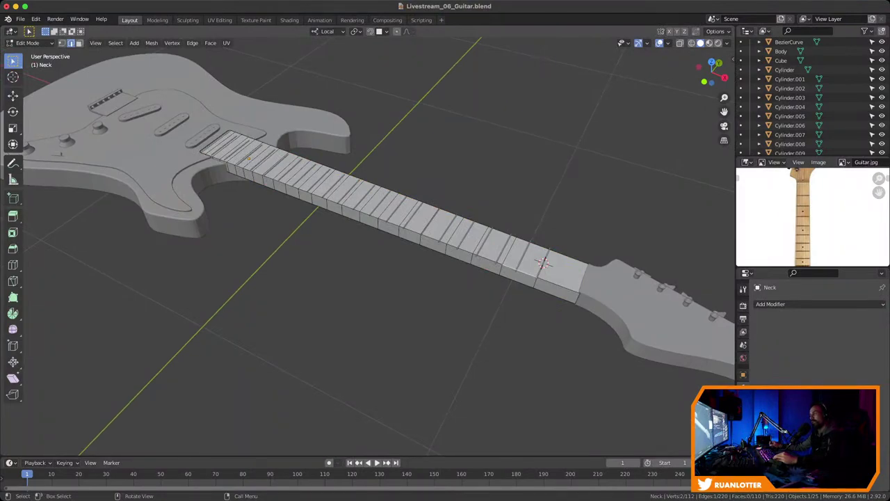
key("Tab")
middle_click_drag(453, 310, 442, 306)
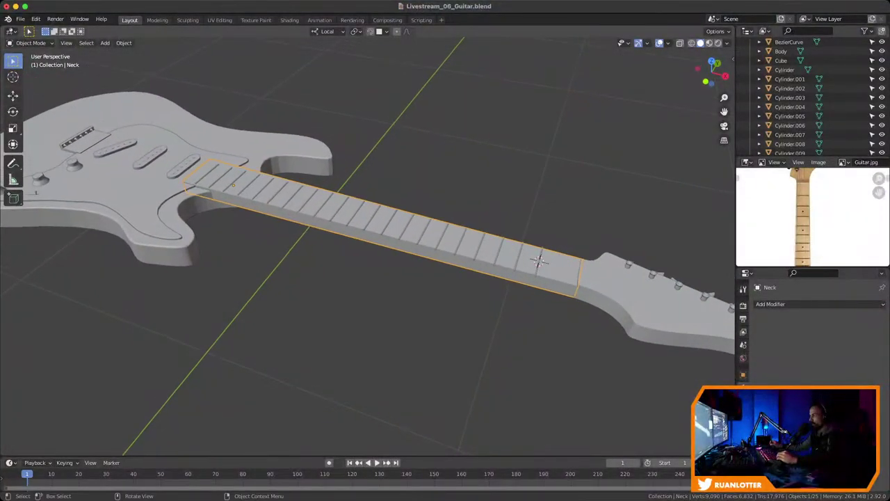
Open the frets and the neck together in Edit Mode to compare the fret positions with the neck's edge divisions
left_click(538, 260)
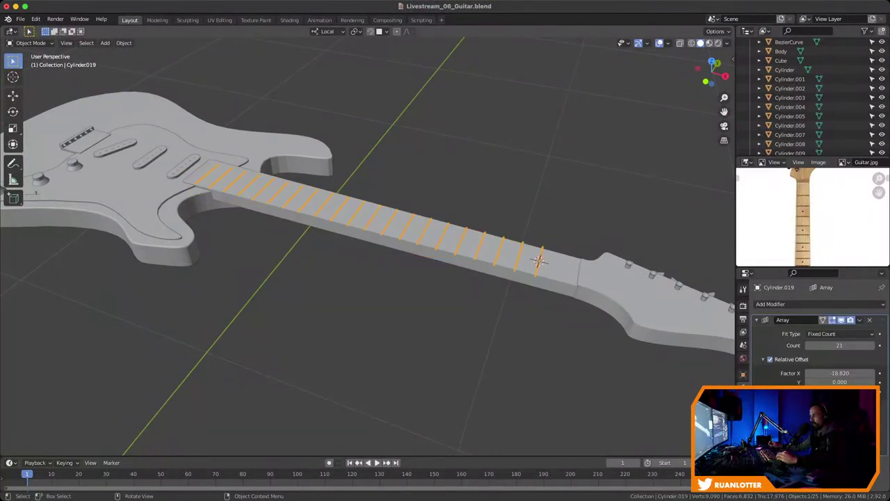
middle_click_drag(539, 261, 488, 259)
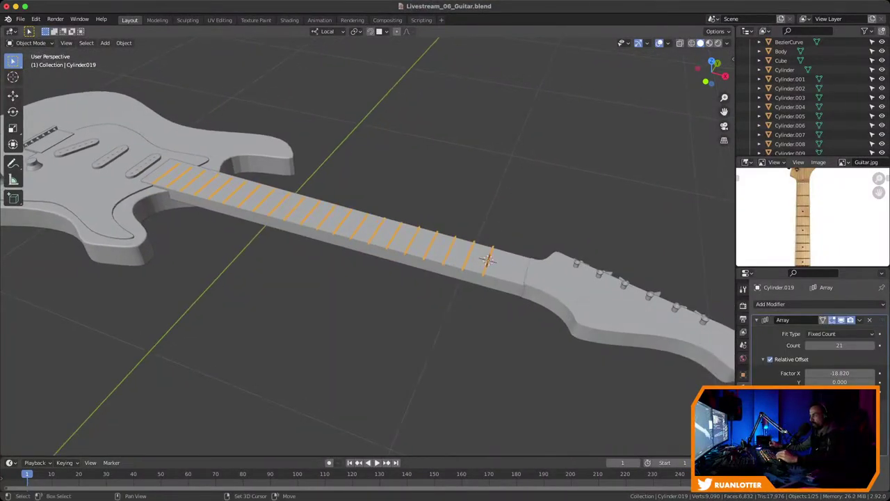
left_click(489, 259)
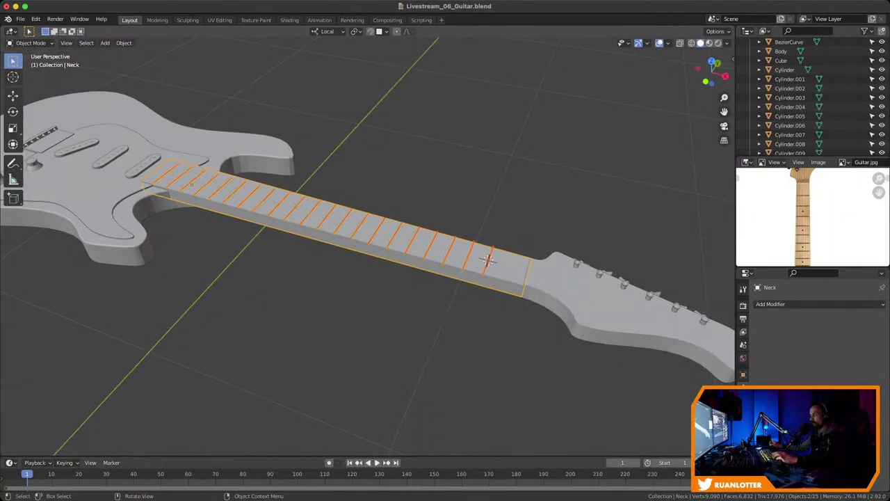
key("Tab")
middle_click_drag(488, 259, 333, 245, "ctrl")
middle_click_drag(488, 209, 488, 255, "ctrl")
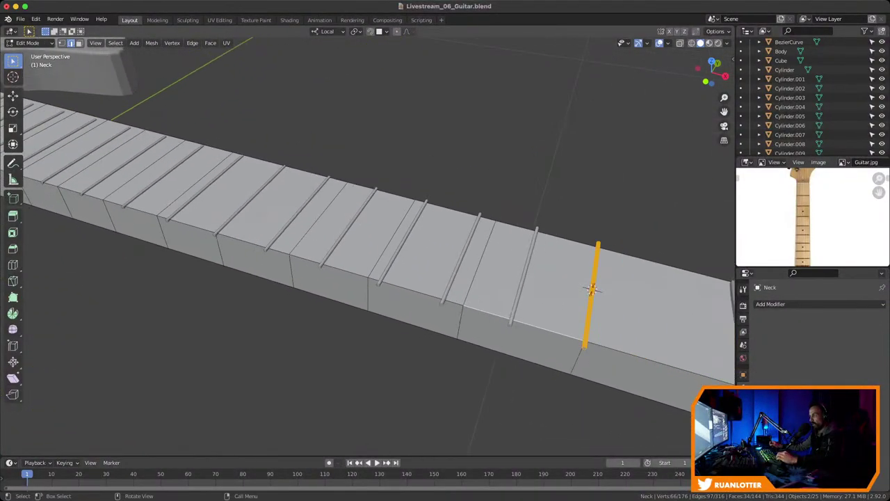
left_click(523, 324)
left_click(588, 316)
middle_click_drag(588, 317, 588, 355, "ctrl")
key("Tab")
Apply the Array modifier on the frets
key("alt+a")
left_click(480, 268)
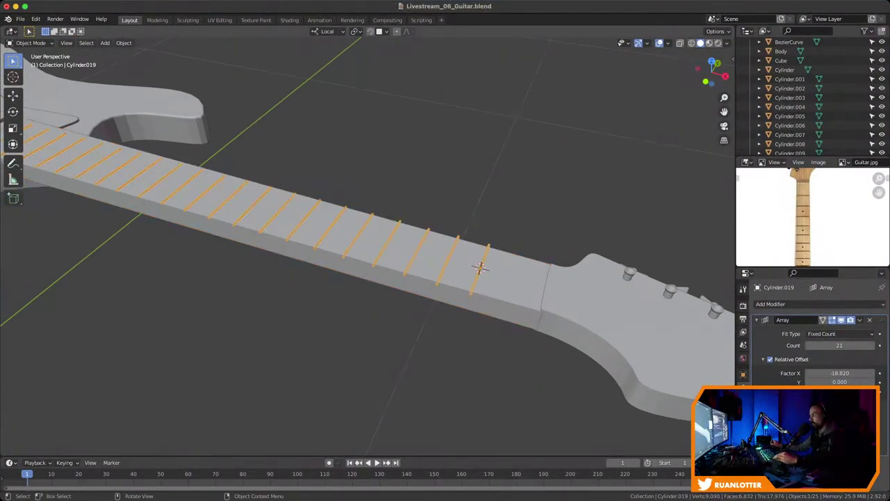
left_click(859, 319)
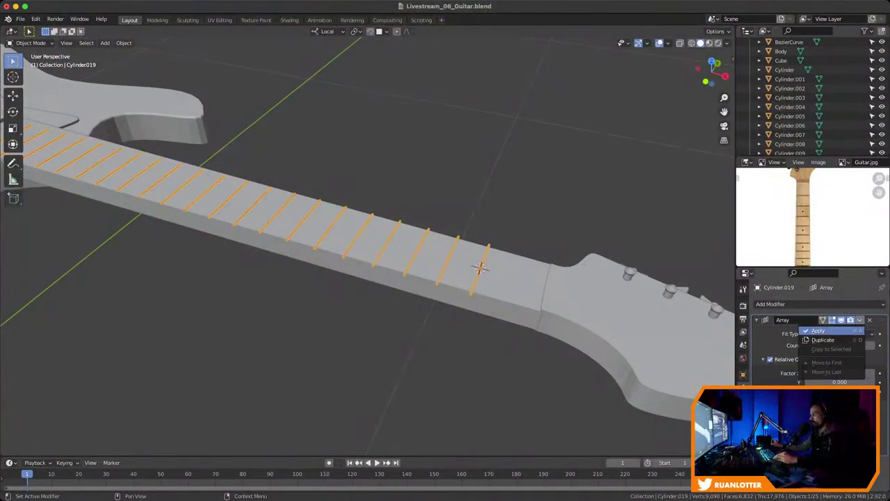
left_click(821, 331)
middle_click_drag(480, 267, 453, 262, "shift")
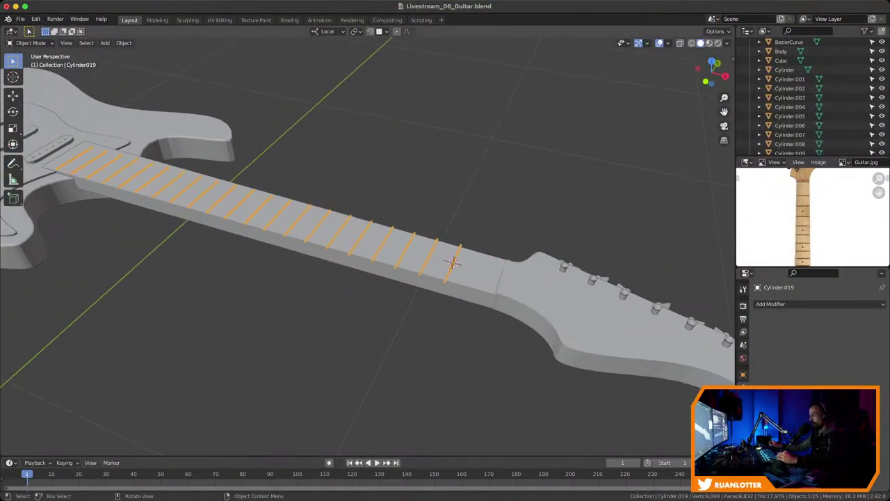
Separate the arrayed frets by loose parts so each fret becomes its own object
left_click(453, 262)
left_click(453, 262)
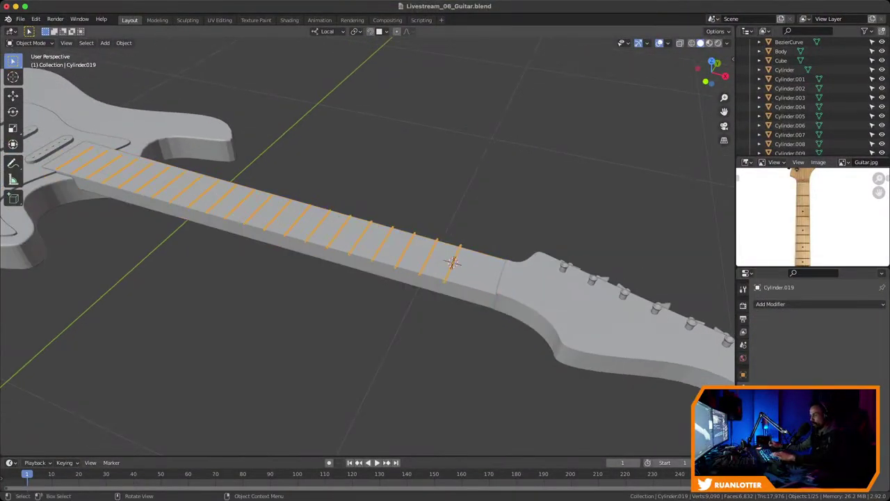
key("Tab")
key("Tab")
key("Tab")
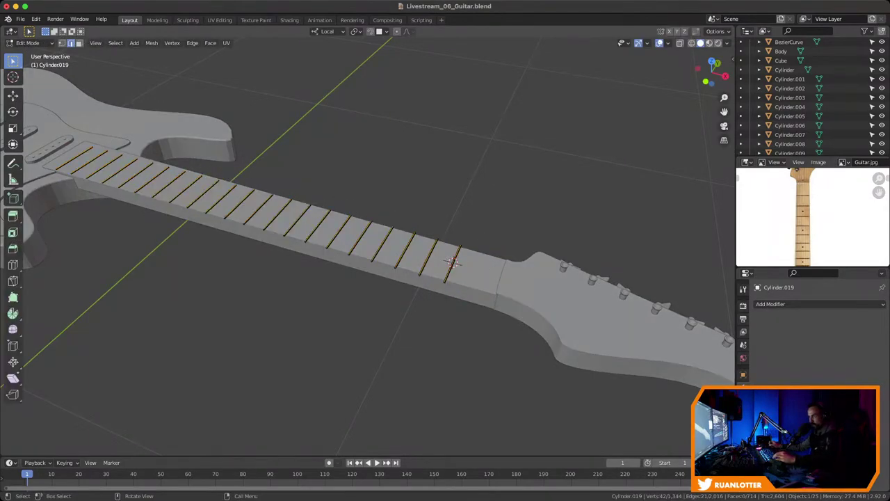
key("a")
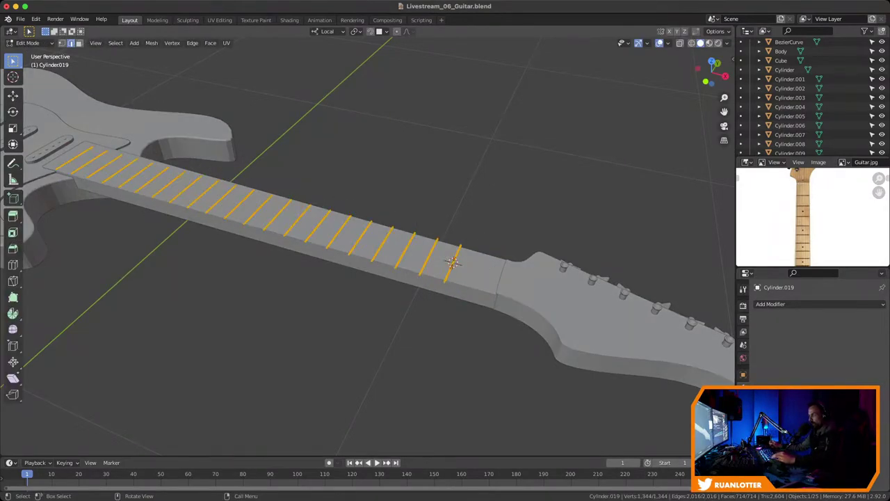
right_click(453, 262)
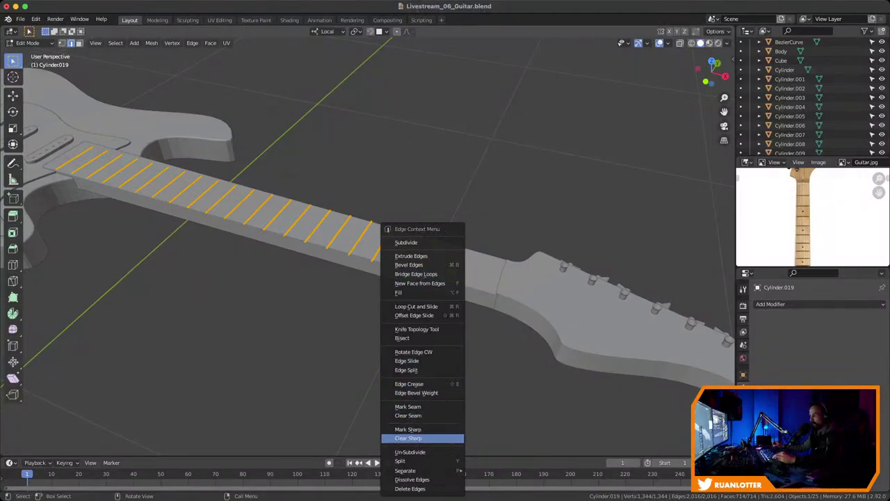
mouse_move(417, 470)
left_click(495, 470)
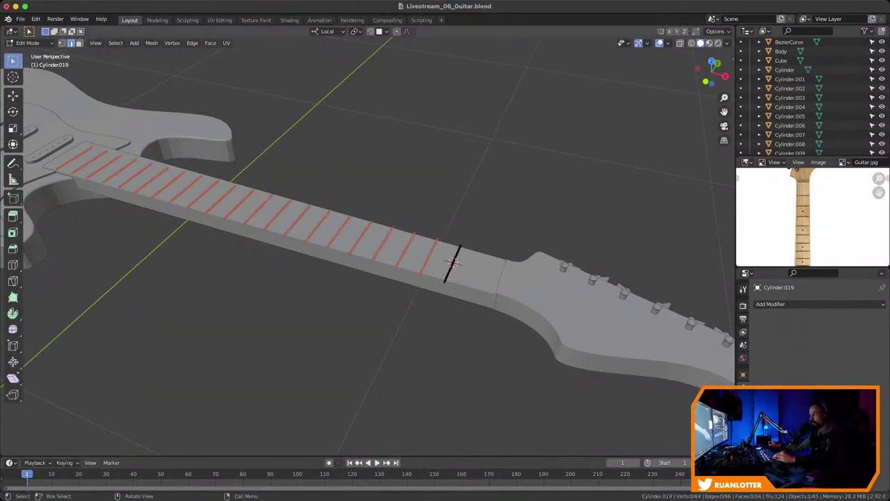
key("Tab")
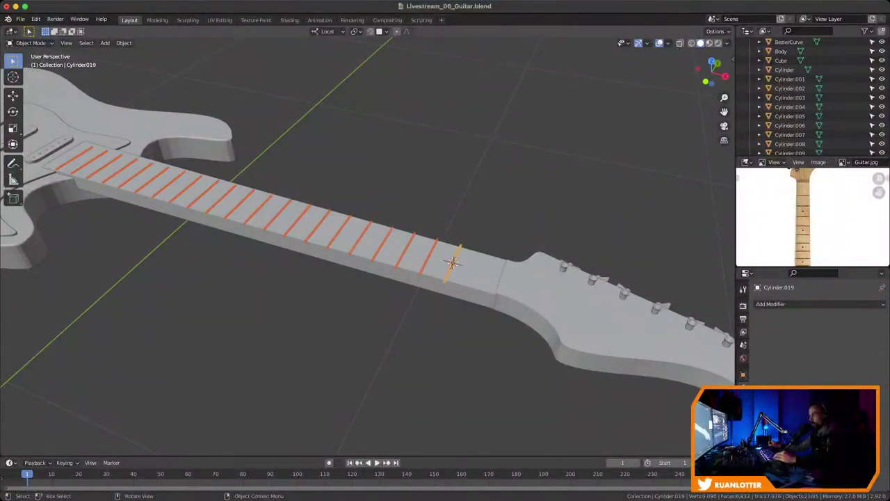
key("alt+a")
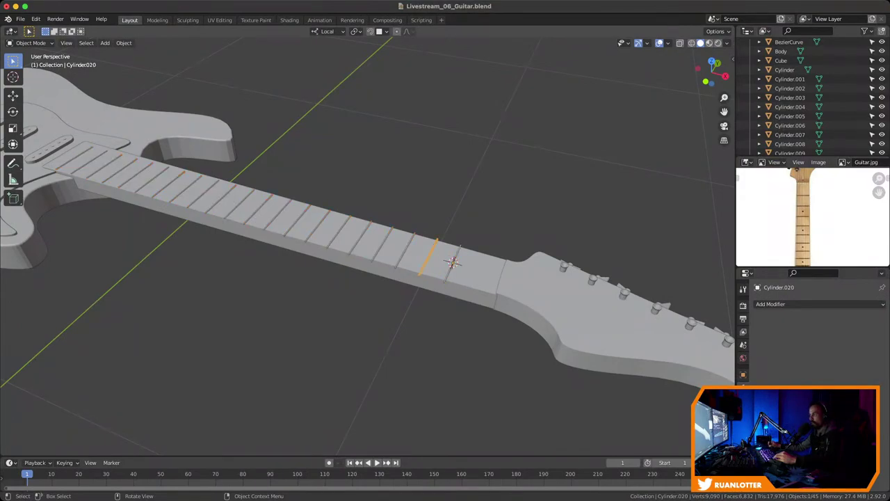
left_click(406, 250)
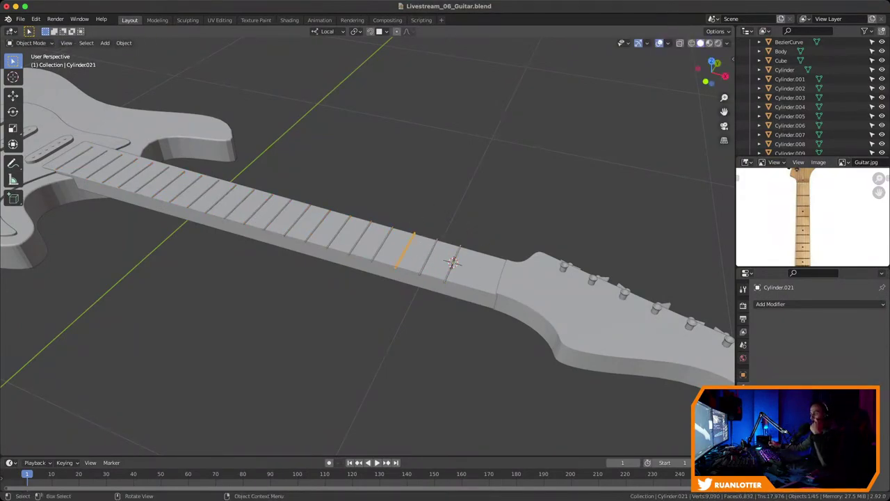
Try to box-select the neck and frets from above and remove the body and pickguard from the selection
middle_click_drag(453, 262, 352, 354)
middle_click_drag(352, 313, 369, 347)
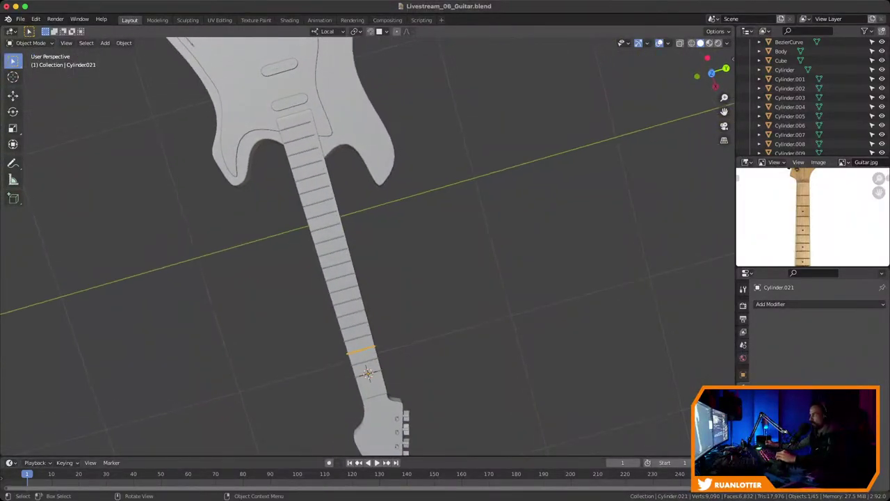
key("KP_7")
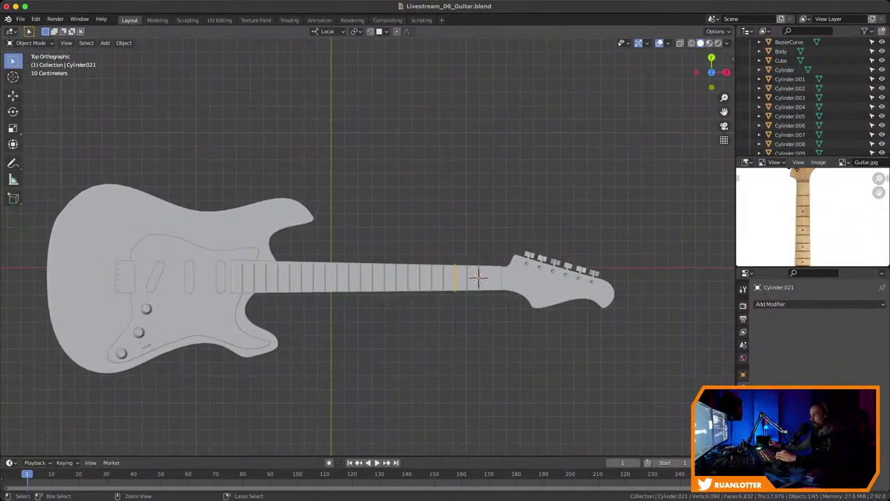
middle_click_drag(478, 276, 507, 271, "shift")
key("b")
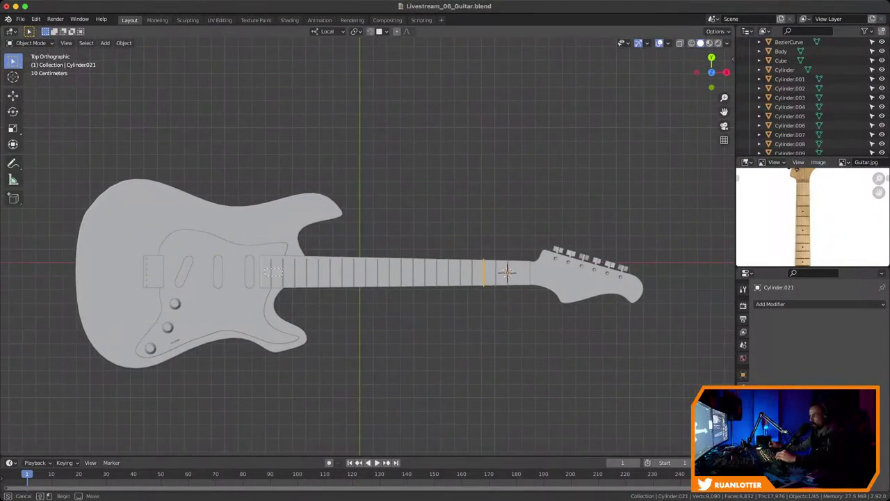
left_click_drag(507, 271, 507, 273)
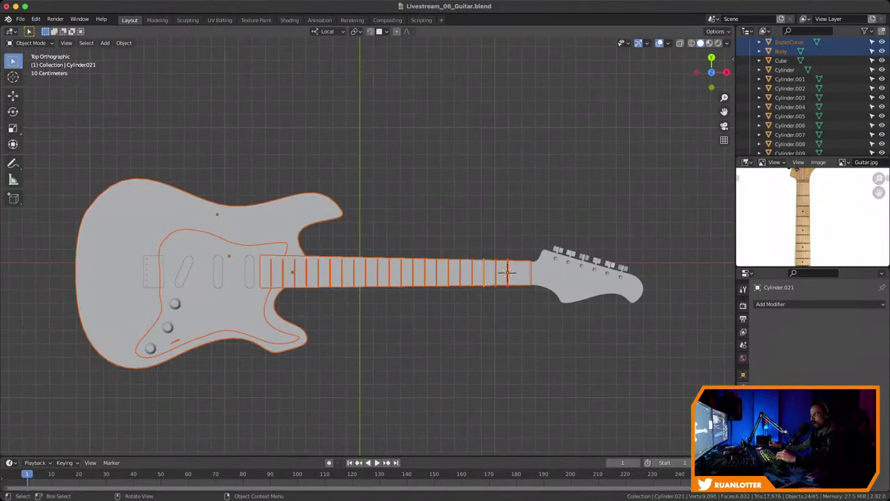
left_click(507, 272, "shift")
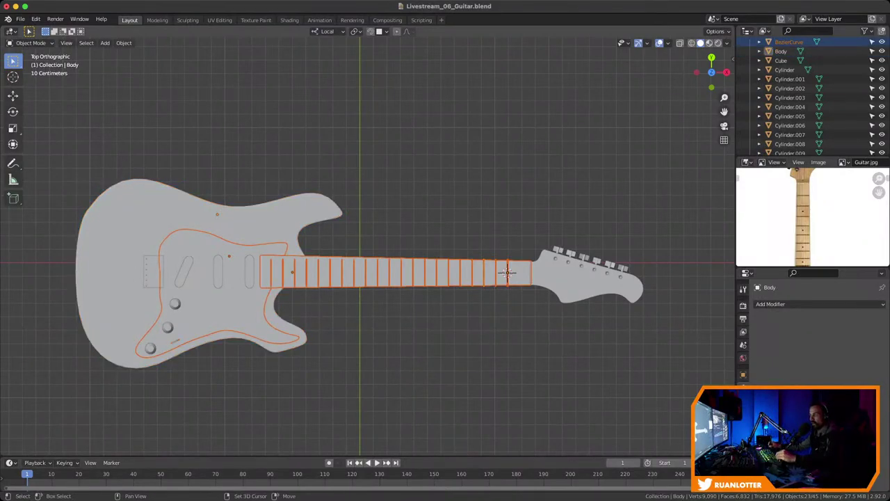
left_click(223, 313, "shift")
left_click(112, 271, "shift")
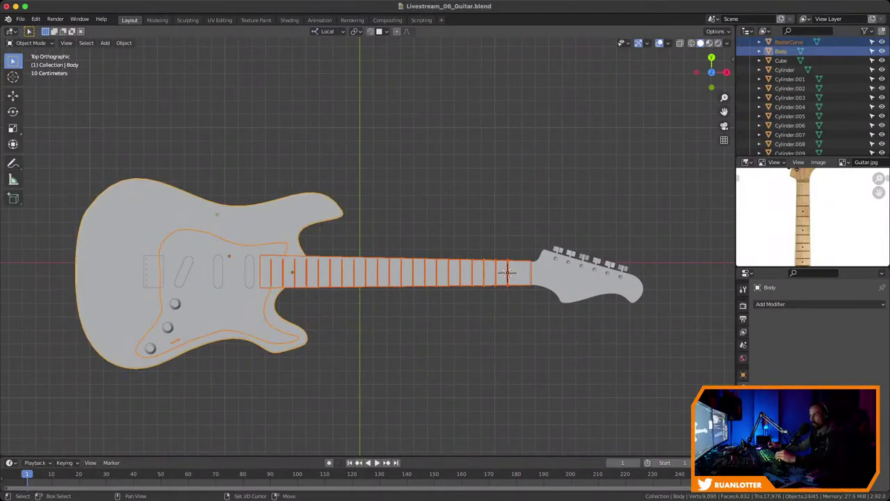
left_click(223, 313, "shift")
left_click(507, 273, "shift")
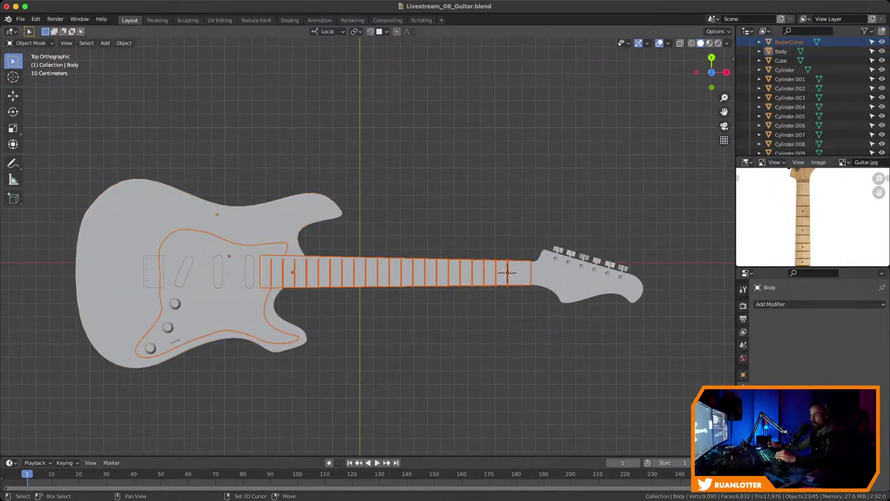
left_click(506, 273, "shift")
left_click(507, 273, "shift")
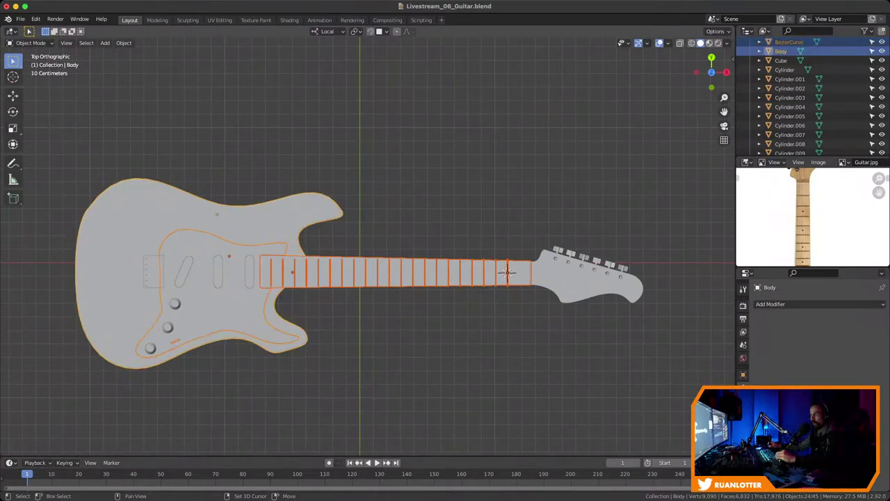
left_click(118, 271, "shift")
middle_click_drag(118, 271, 279, 142)
left_click(379, 223, "shift")
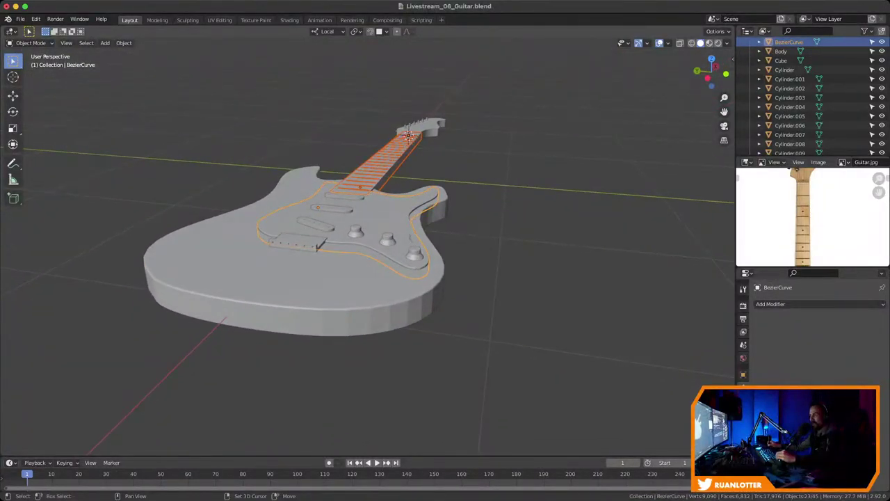
left_click(229, 271, "shift")
left_click(379, 222, "shift")
left_click_drag(465, 168, 438, 195)
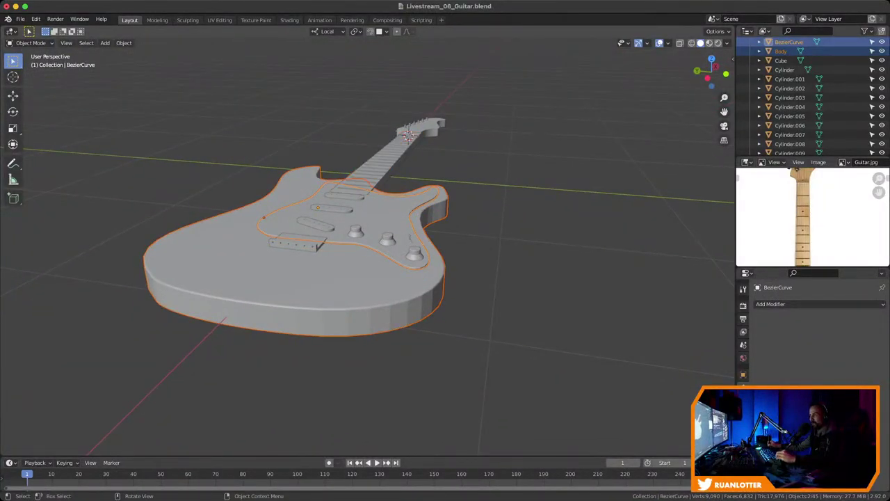
left_click(465, 179)
Try to select the neck and the frets nearest the pickups by adding them to the selection one at a time
middle_click_drag(445, 229, 445, 132, "ctrl")
middle_click_drag(417, 195, 439, 284, "shift")
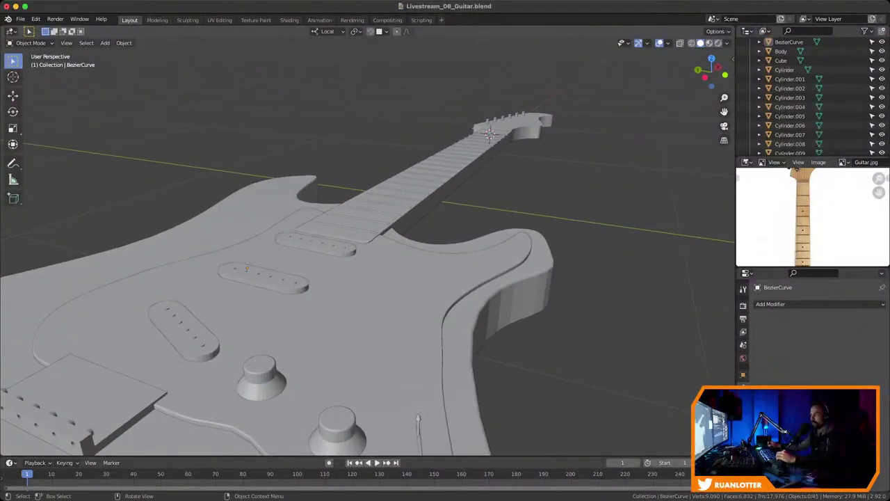
left_click(367, 221, "shift")
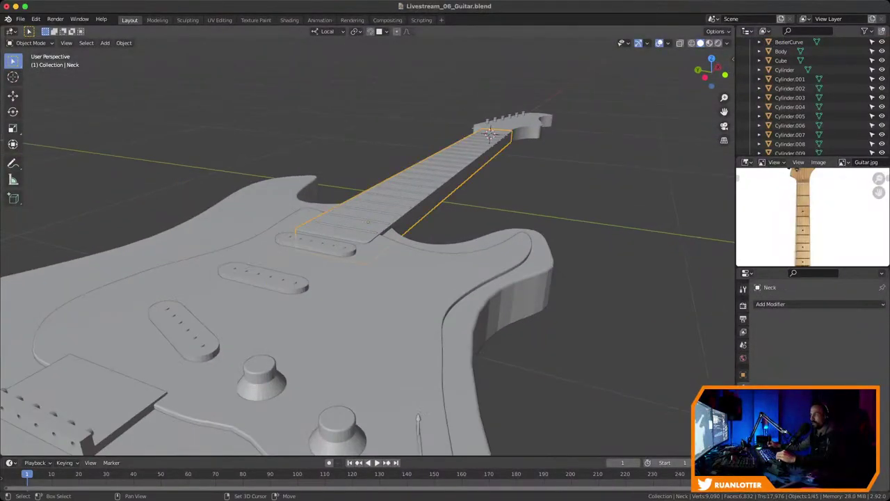
left_click(346, 229, "shift")
middle_click_drag(348, 229, 389, 244)
left_click_drag(381, 227, 396, 238, "shift")
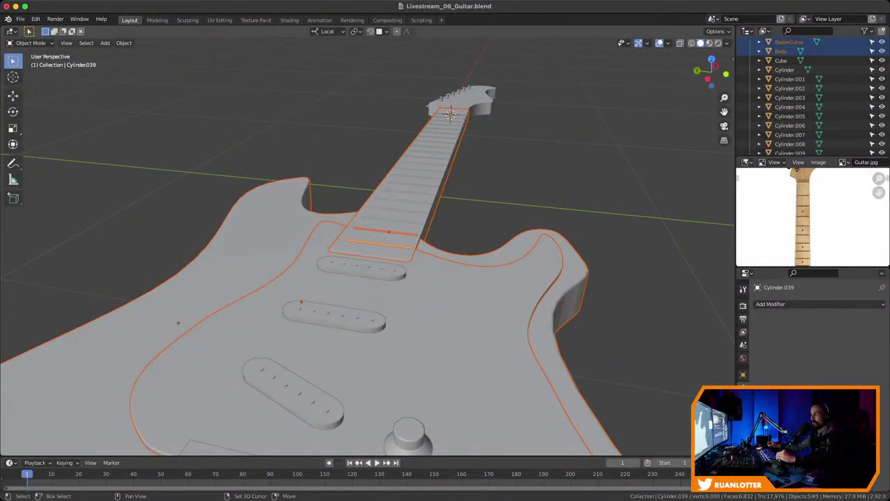
left_click(396, 202)
left_click(380, 244)
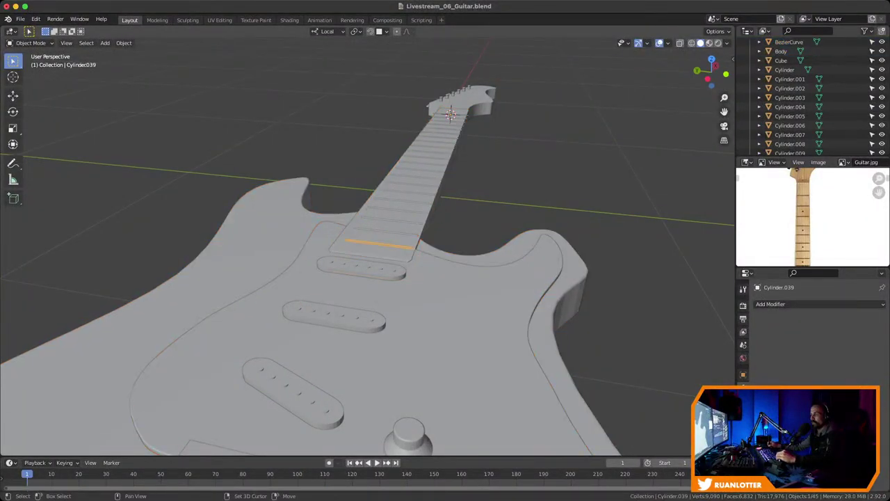
left_click(397, 202, "shift")
left_click(380, 243, "shift")
middle_click_drag(390, 244, 358, 244)
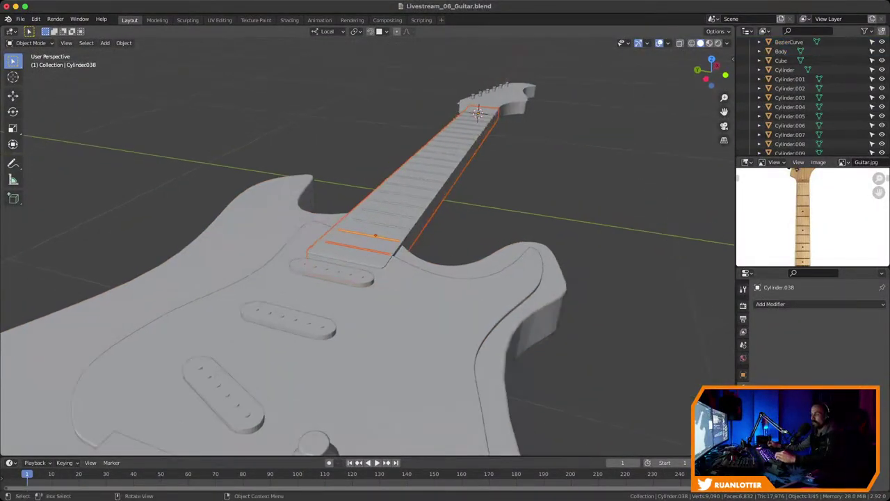
Hide the guitar body and the pickguard
scroll(367, 247, "down", 2)
left_click(251, 278)
middle_click_drag(251, 278, 209, 285)
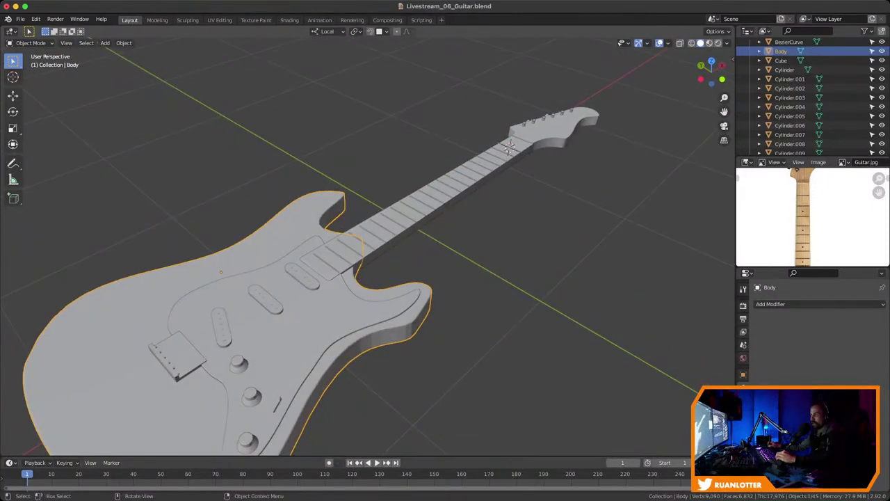
key("h")
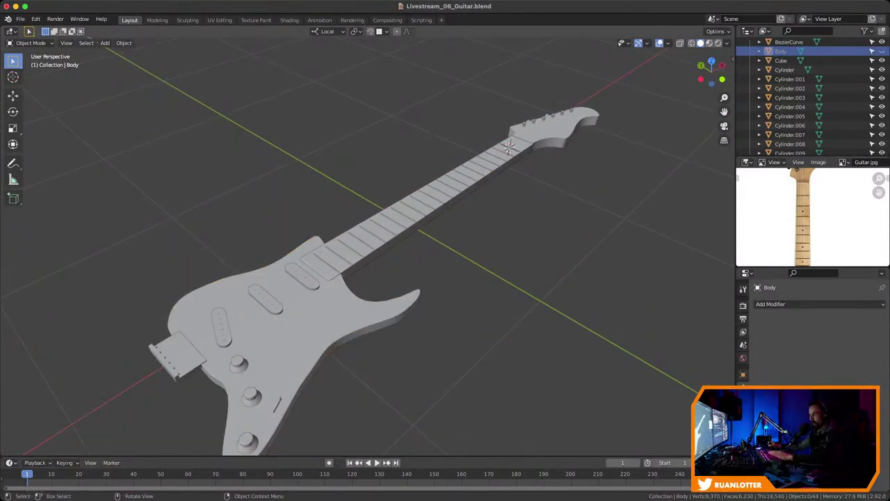
left_click(320, 320)
key("h")
Select the neck together with all its frets and hide every other object
middle_click_drag(320, 319, 278, 320)
middle_click_drag(306, 210, 281, 224)
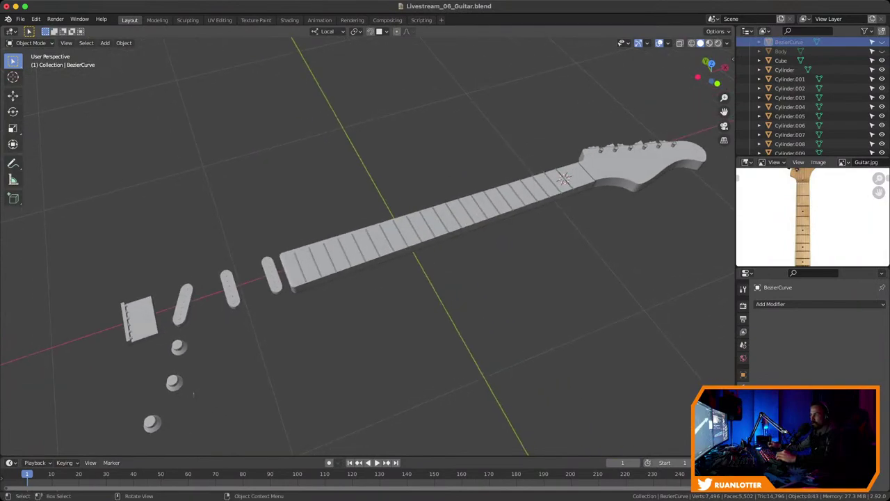
left_click_drag(282, 224, 370, 275)
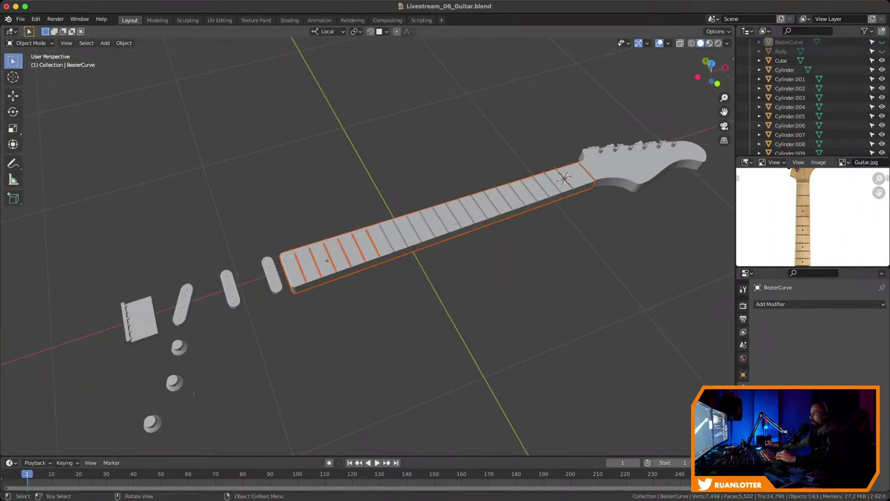
left_click(712, 63)
key("alt+a")
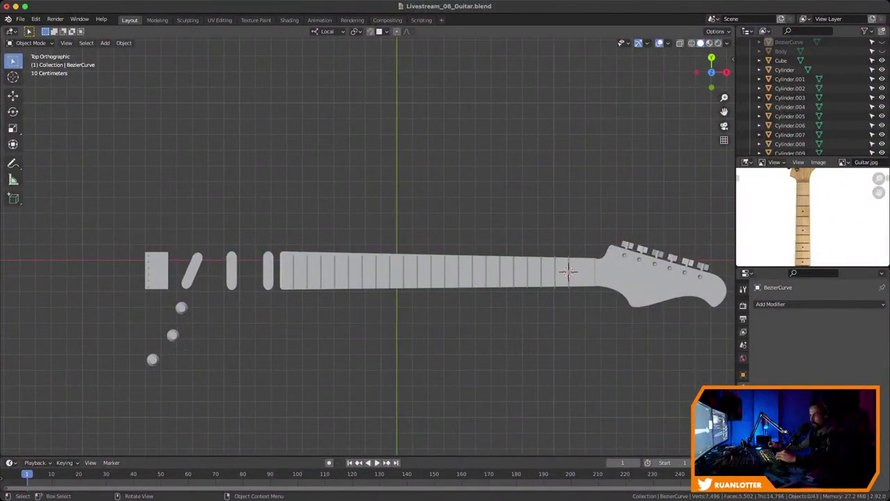
left_click_drag(280, 237, 585, 309)
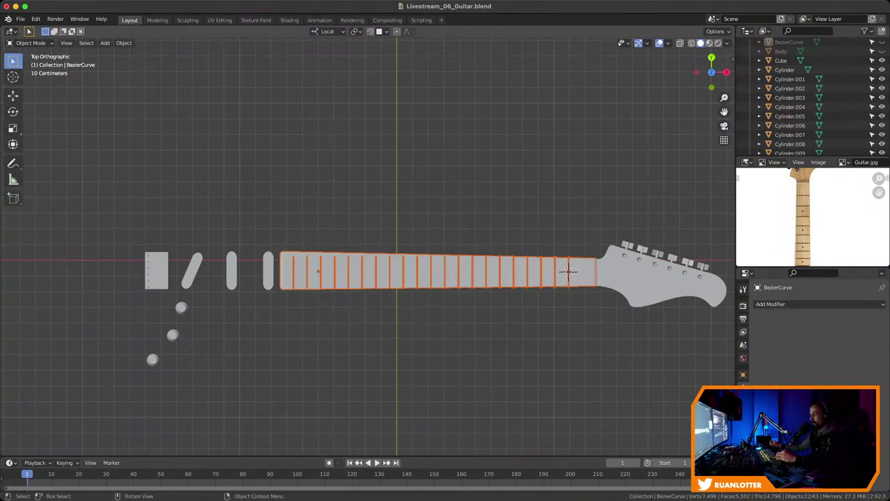
middle_click_drag(585, 309, 531, 245)
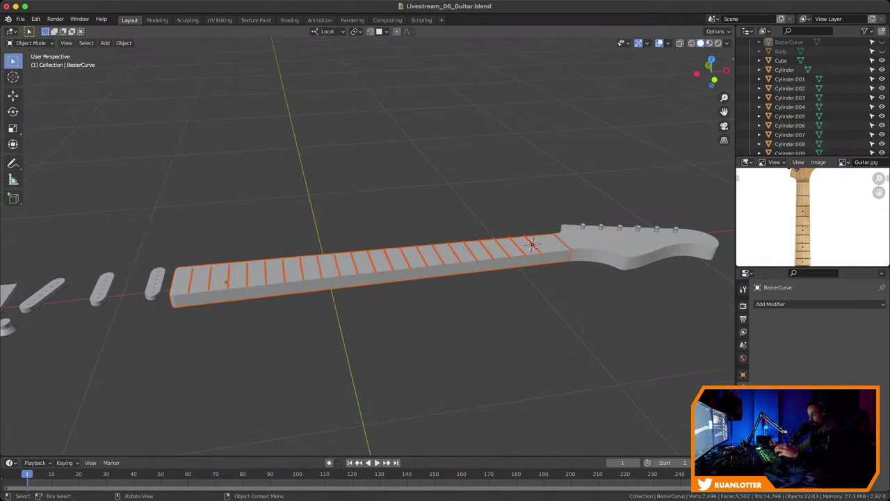
key("shift+h")
key("alt+a")
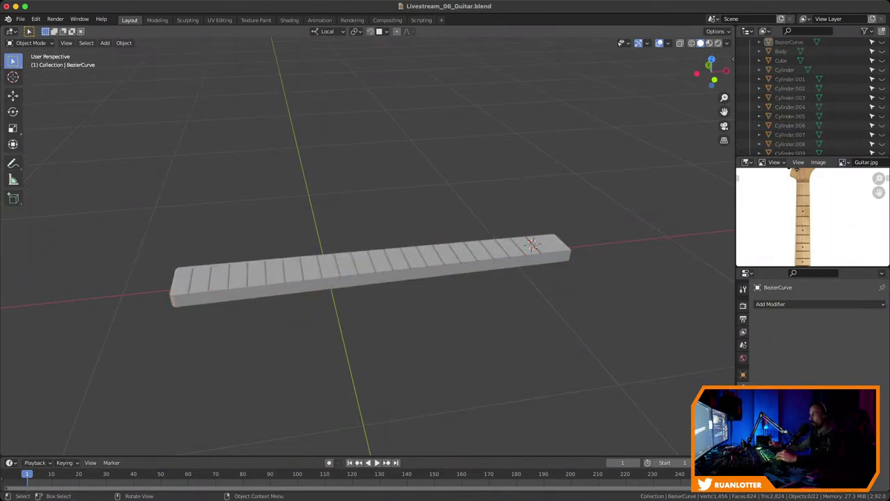
View the isolated neck and frets straight from above to compare the fret lengths with the tapered neck edges
middle_click_drag(531, 244, 586, 238)
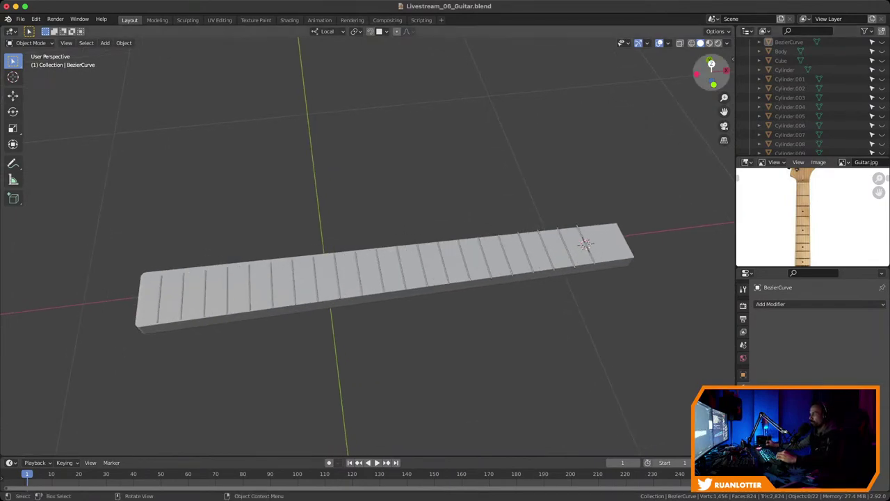
key("KP_7")
middle_click_drag(564, 293, 558, 255, "shift")
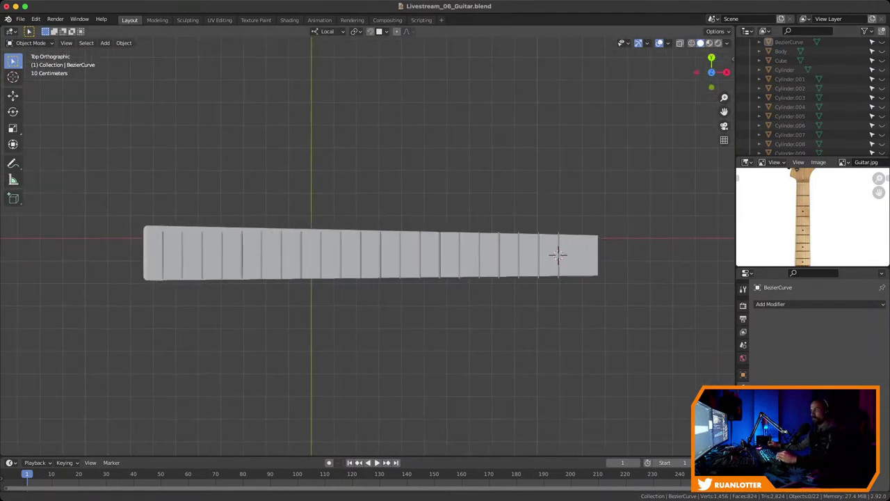
scroll(628, 261, "up", 2)
scroll(566, 258, "down", 1)
key("ctrl+Right")
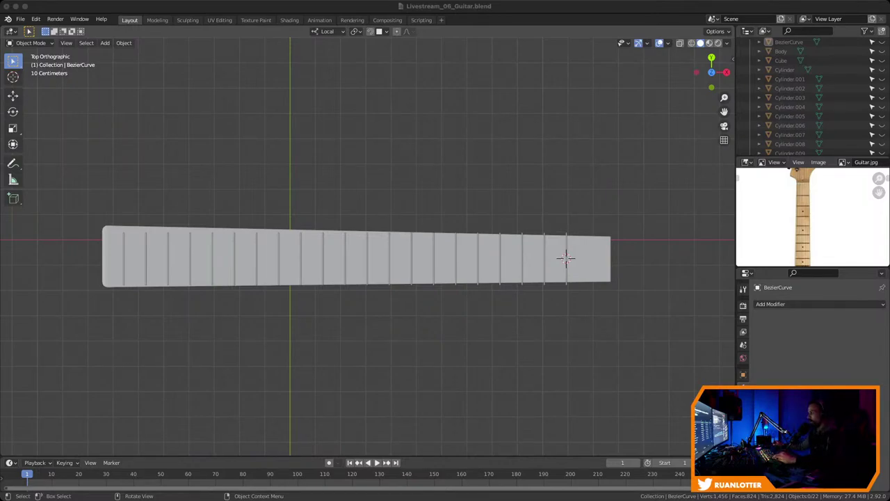
key("super+Tab")
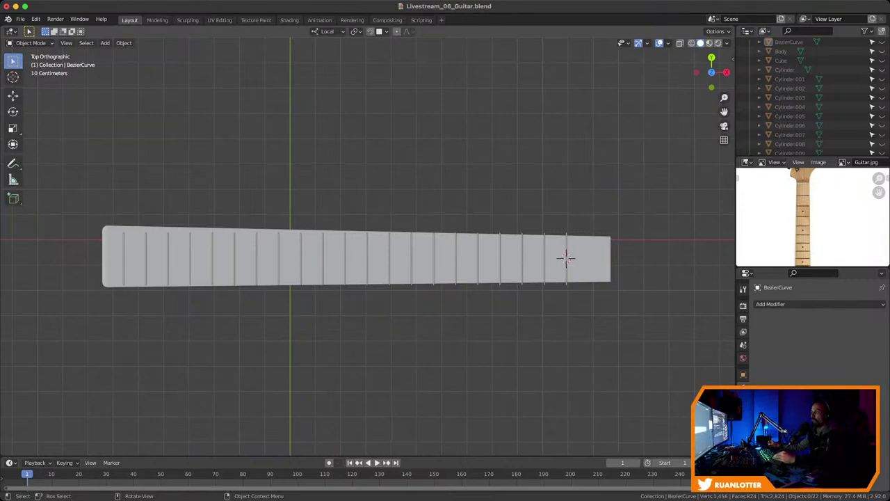
Inspect the neck's mesh in Edit Mode to compare its crosswise edges with the positions of the frets
scroll(569, 258, "up", 2)
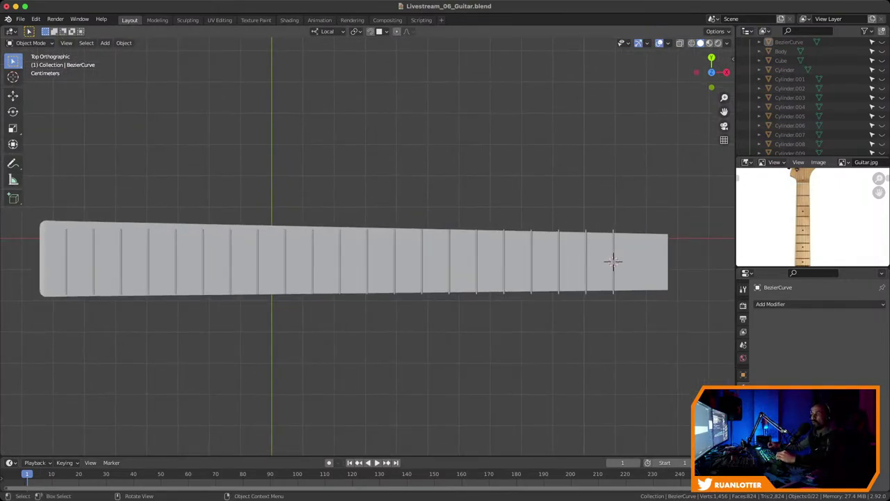
key("b")
left_click_drag(612, 261, 613, 260)
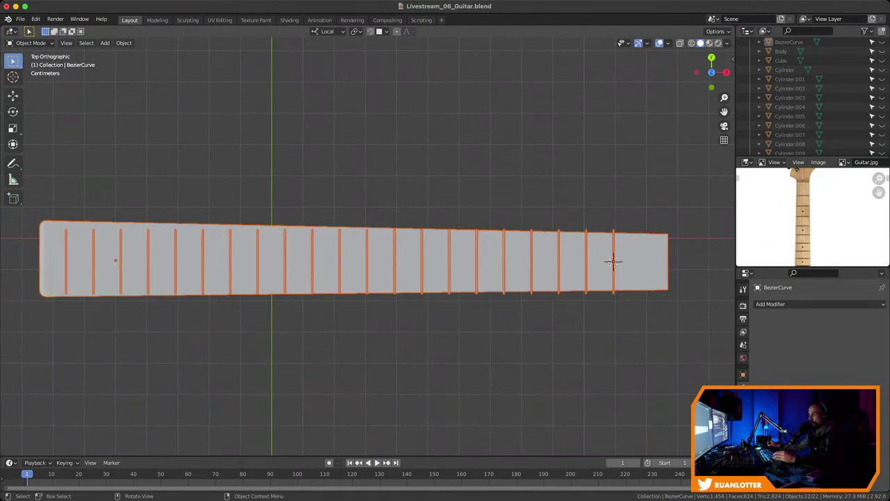
key("alt+a")
left_click(613, 261)
key("Tab")
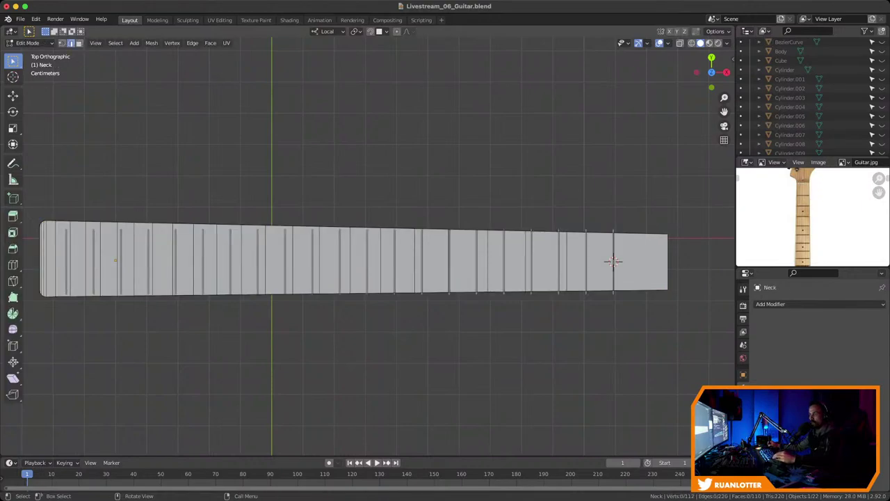
key("Tab")
left_click(613, 261)
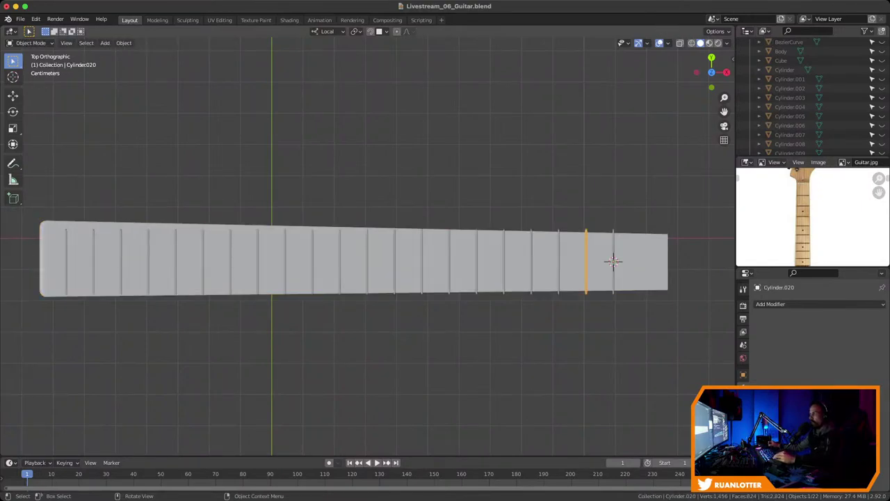
key("Tab")
key("Tab")
left_click(613, 261)
key("Tab")
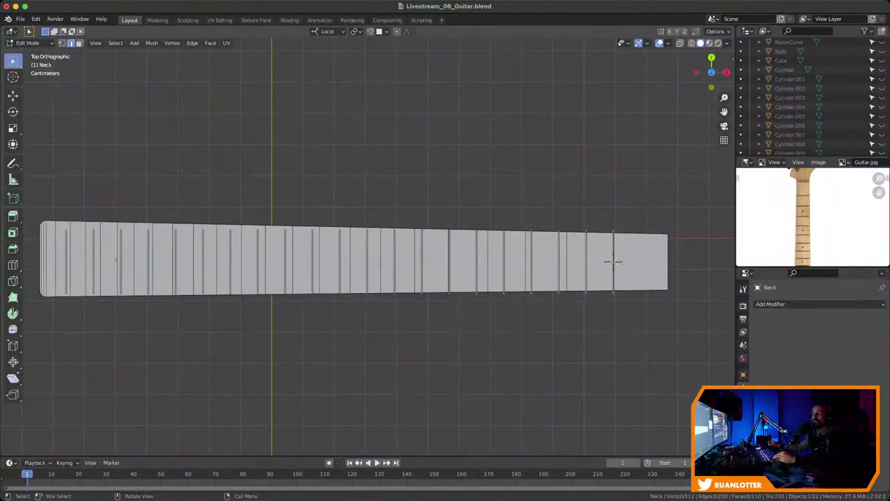
scroll(612, 261, "up", 1)
key("Tab")
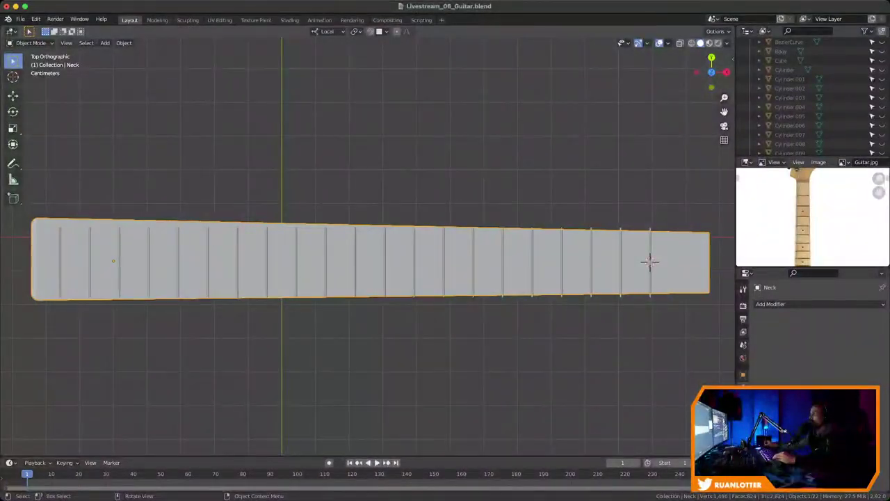
Show the model in wireframe and move the second fret from the nut about 0.059 m toward the body along local X, onto the neck's crosswise edge
key("alt+a")
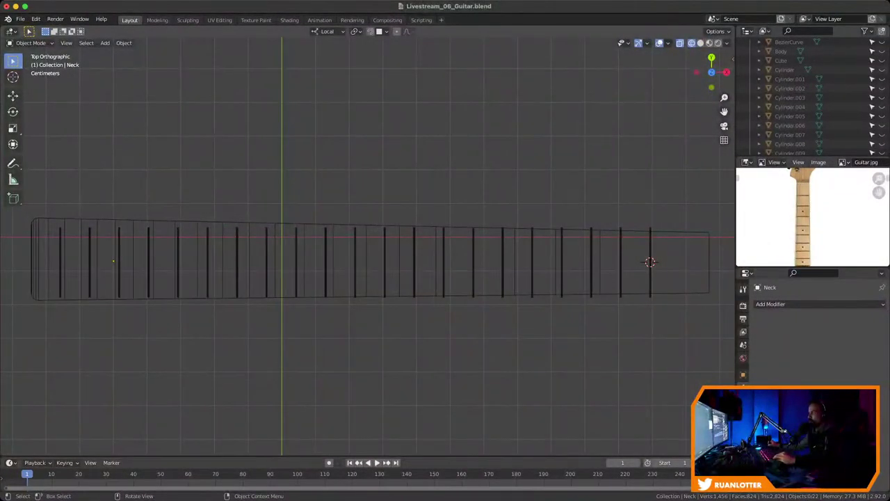
left_click(620, 262)
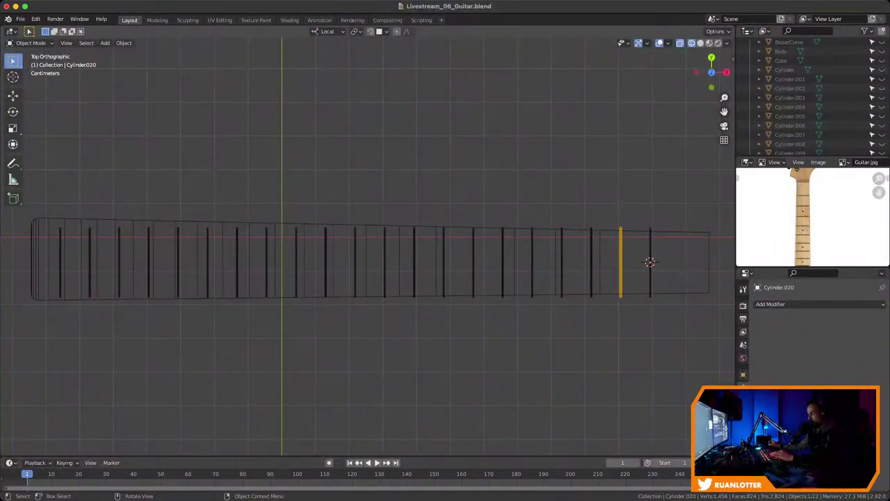
key("g")
key("x")
key("Return")
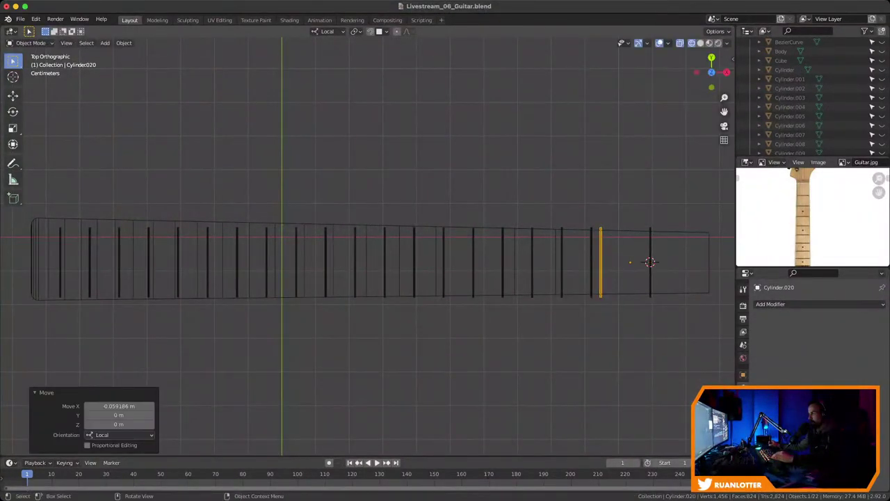
Move the third and fourth frets from the nut about 0.105 m and 0.14 m toward the body along local X, onto the next neck edges
key("shift+d")
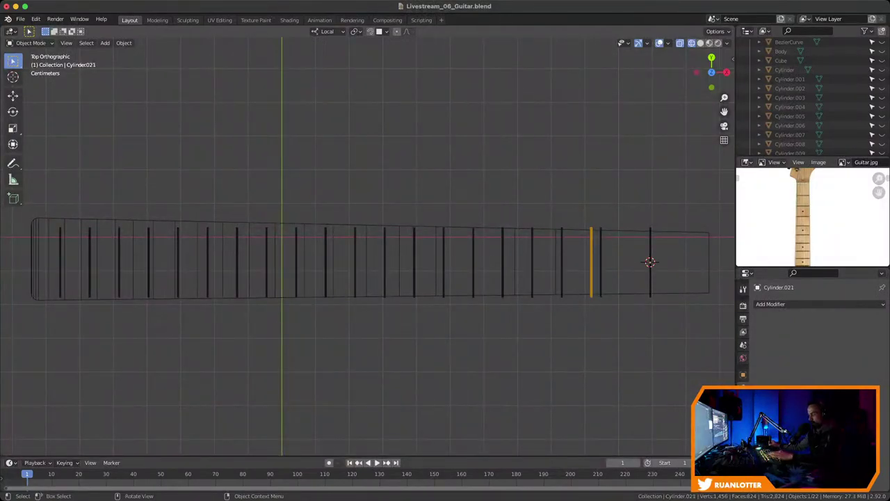
key("x")
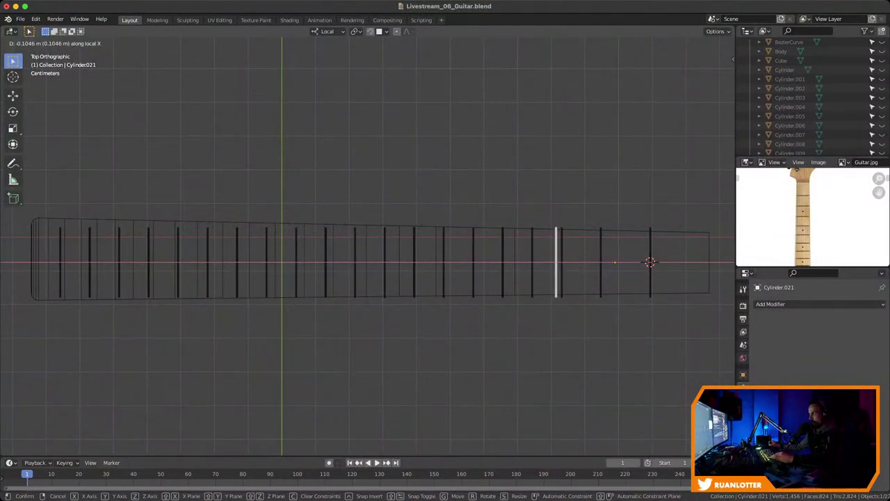
key("Return")
key("shift+d")
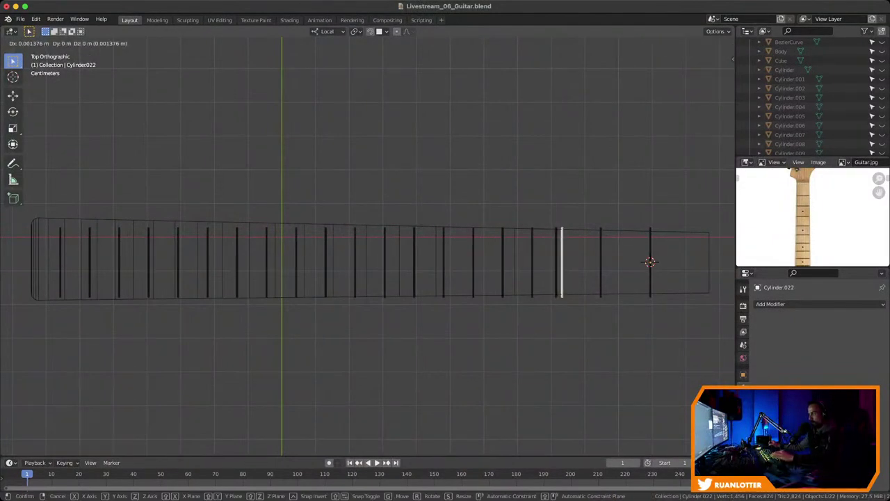
key("x")
key("Return")
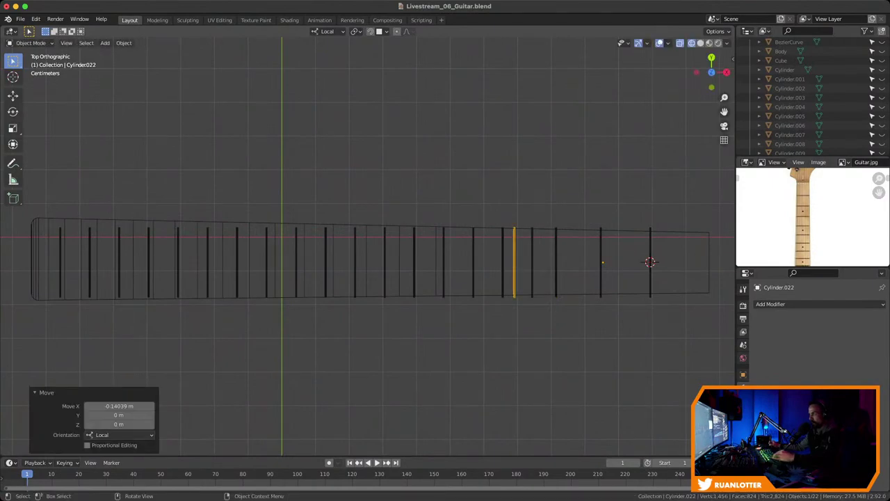
Move the fret nearest the rounded body end along local X onto the neck edge just past the rounded corners
middle_click_drag(367, 246, 542, 239, "ctrl")
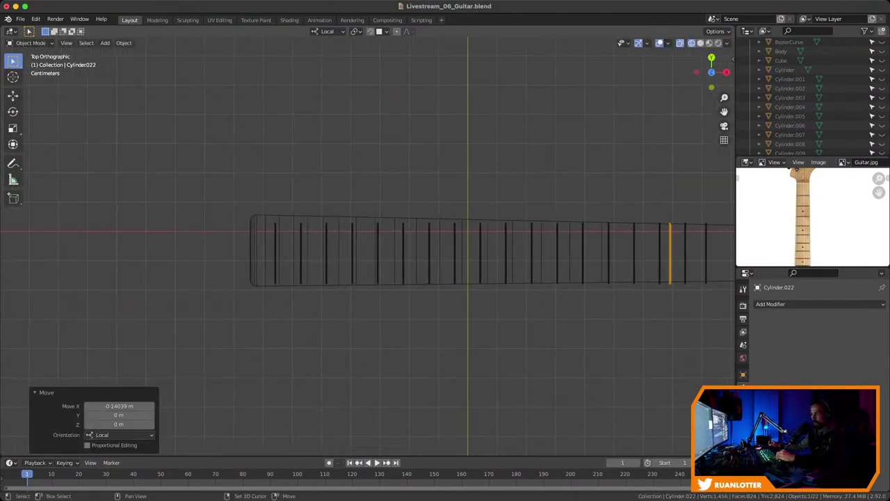
middle_click_drag(491, 257, 602, 174, "shift")
left_click(447, 270)
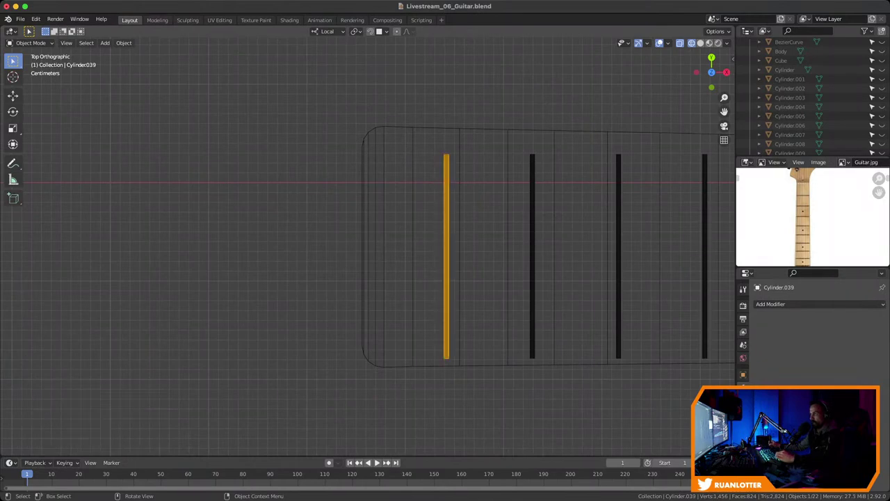
scroll(447, 257, "down", 1)
key("g")
key("x")
key("x")
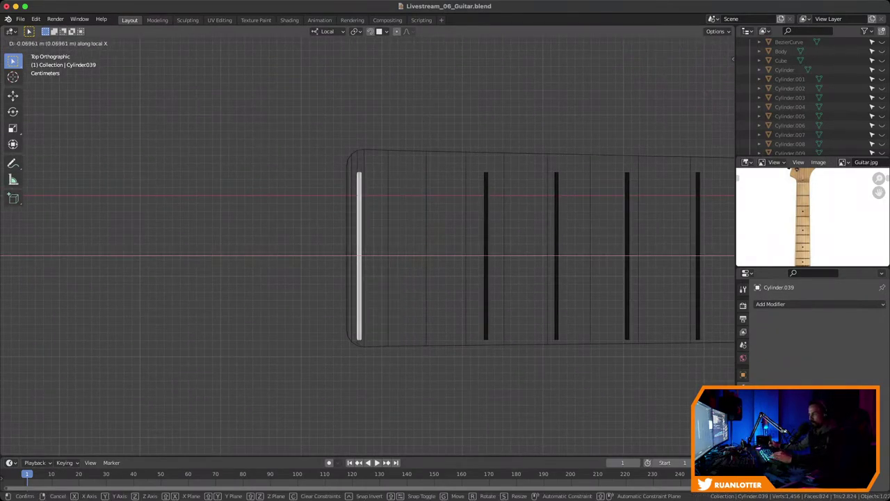
left_click(418, 257)
Move the second fret from the body end about 0.074 m along local X onto the neck edge beside the last fret
left_click(485, 257)
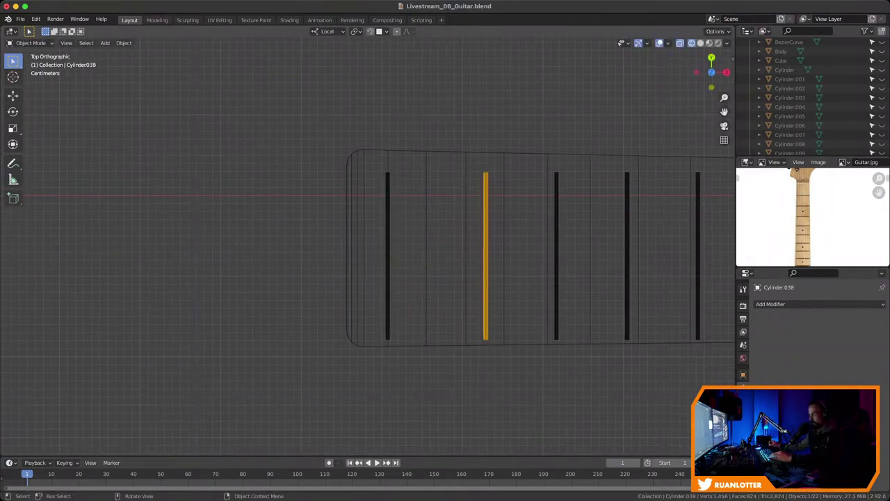
key("g")
key("x")
key("x")
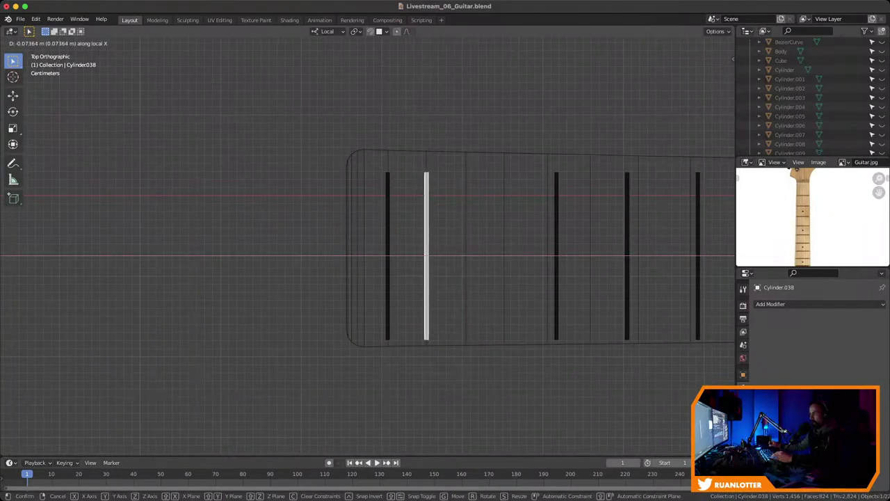
key("Return")
Move the third fret from the body end along local X onto the next free neck edge
left_click(556, 257)
key("g")
key("x")
key("x")
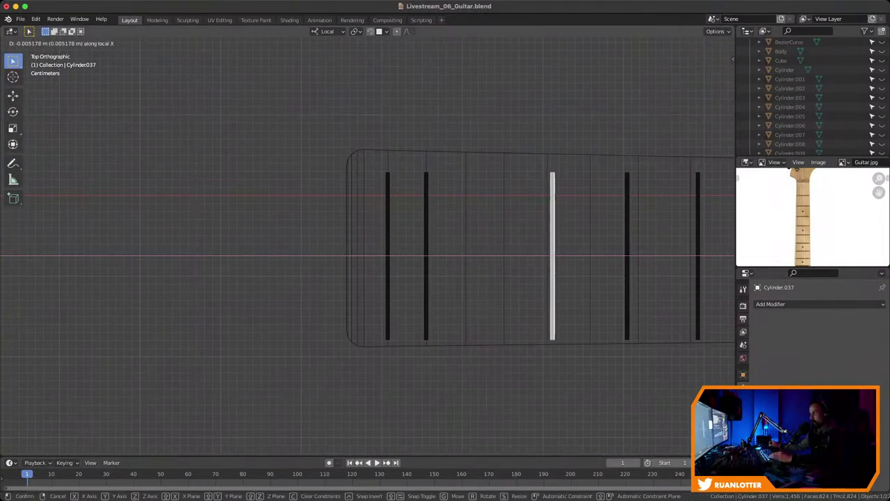
key("Return")
Move the fourth fret from the body end about 0.154 m along local X onto the next free neck edge
left_click(628, 256)
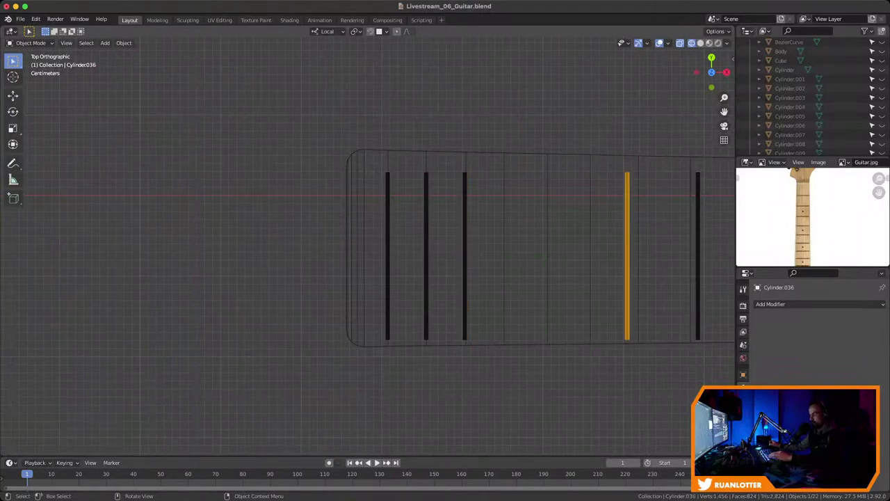
key("g")
key("x")
key("x")
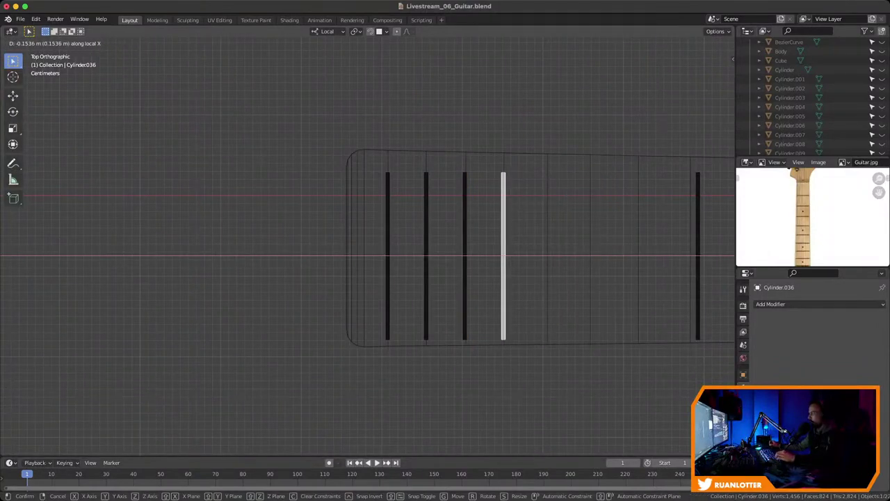
key("Return")
Move the fifth fret from the body end about 0.185 m along local X onto the next free neck edge
middle_click_drag(503, 256, 503, 285, "ctrl")
middle_click_drag(502, 285, 454, 281, "shift")
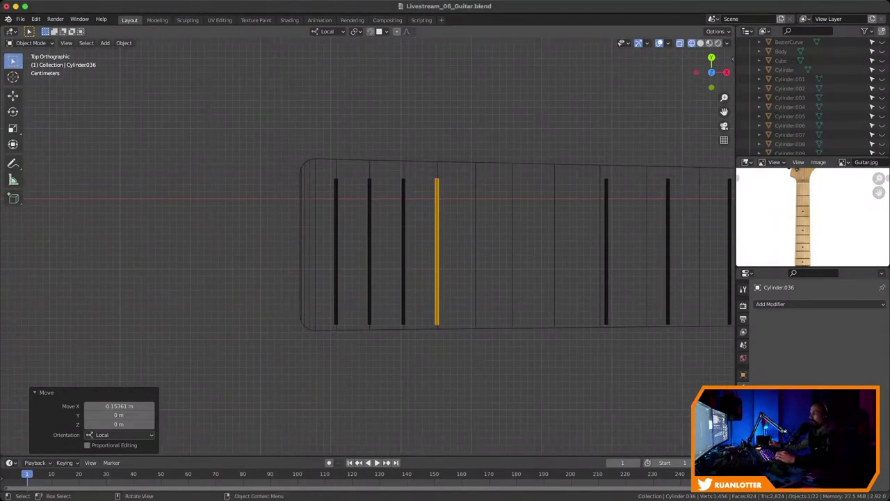
left_click(606, 256)
key("g")
key("x")
key("x")
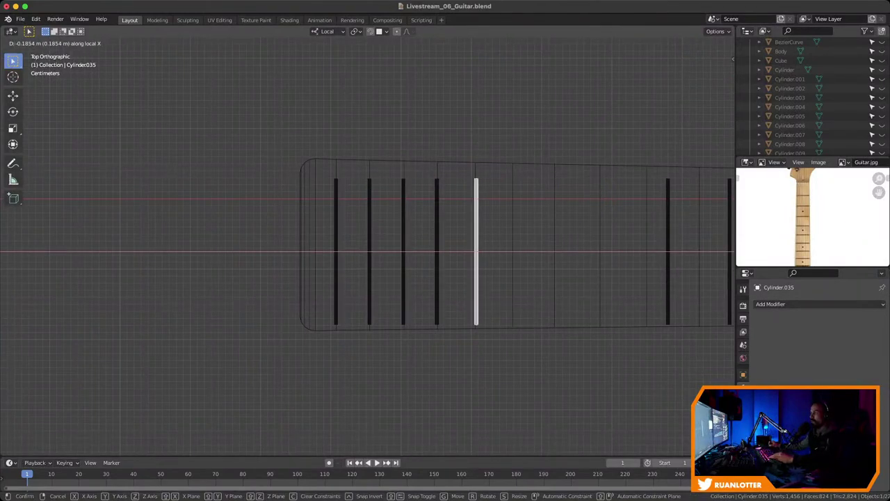
key("Return")
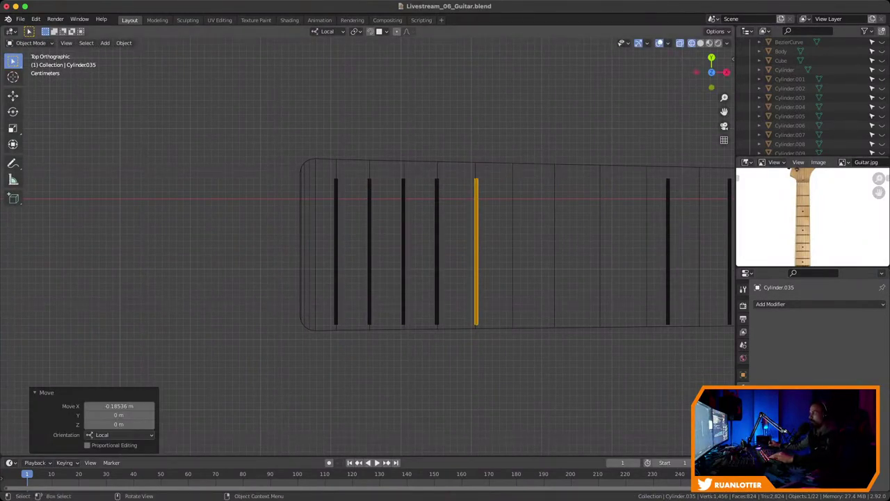
Move the sixth fret from the body end about 0.22 m along local X onto the next free neck edge
left_click(668, 252)
key("g")
key("x")
key("x")
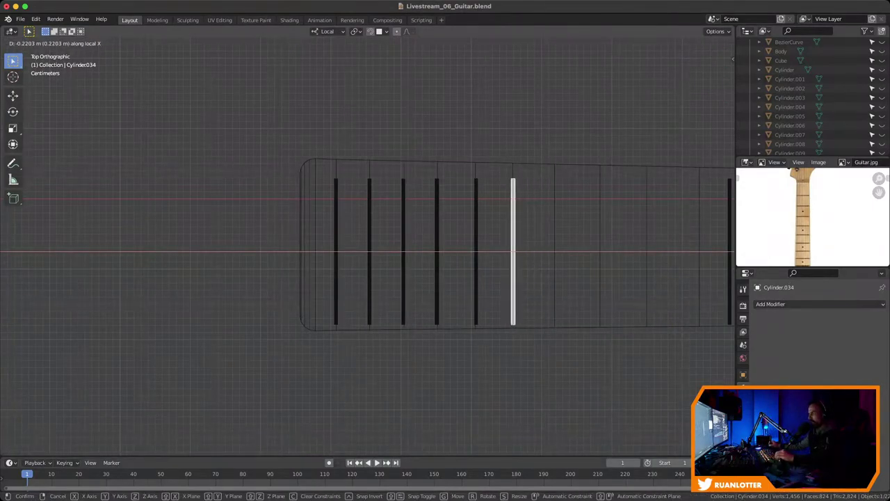
key("Return")
Move the seventh fret from the body end about 0.248 m along local X onto the next free neck edge
scroll(367, 251, "down", 1)
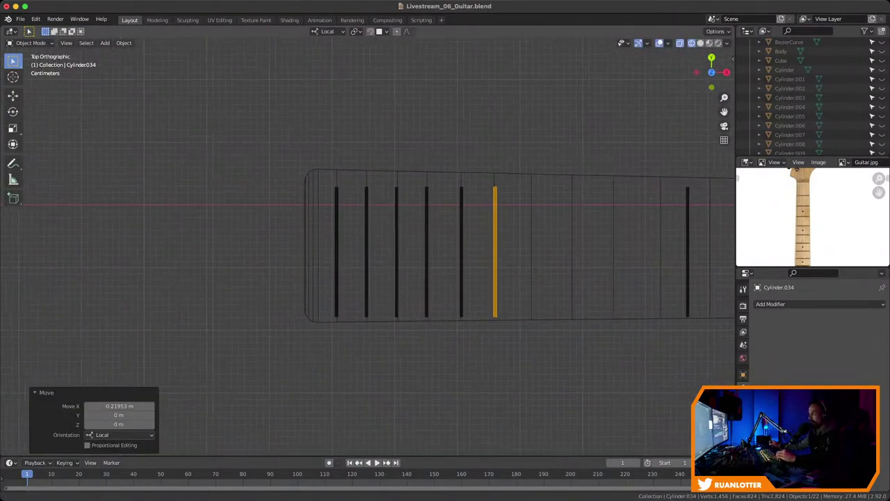
middle_click_drag(445, 250, 364, 254, "shift")
left_click(606, 253)
key("g")
key("x")
key("x")
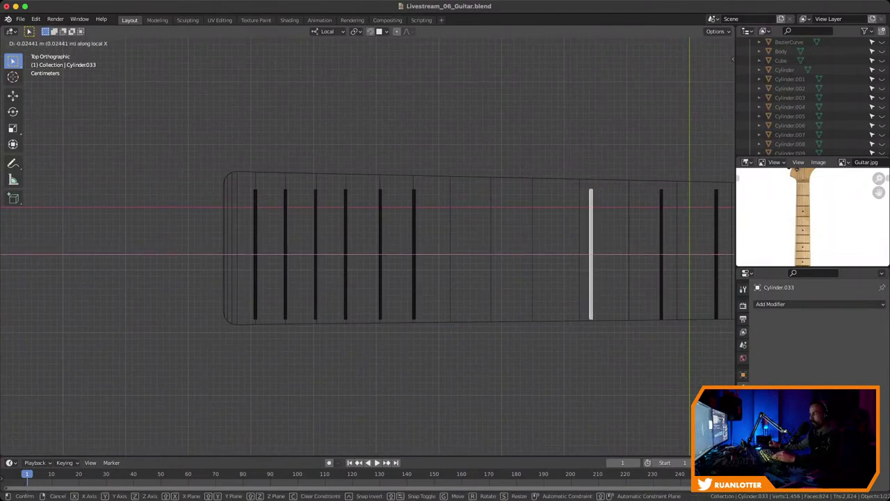
key("Return")
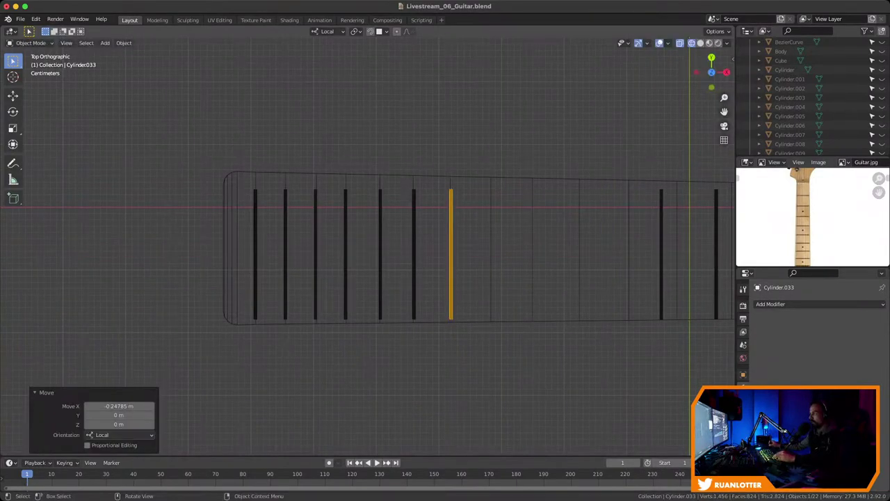
Move the eighth fret from the body end along local X onto the next free neck edge
left_click(661, 254)
key("g")
key("x")
key("x")
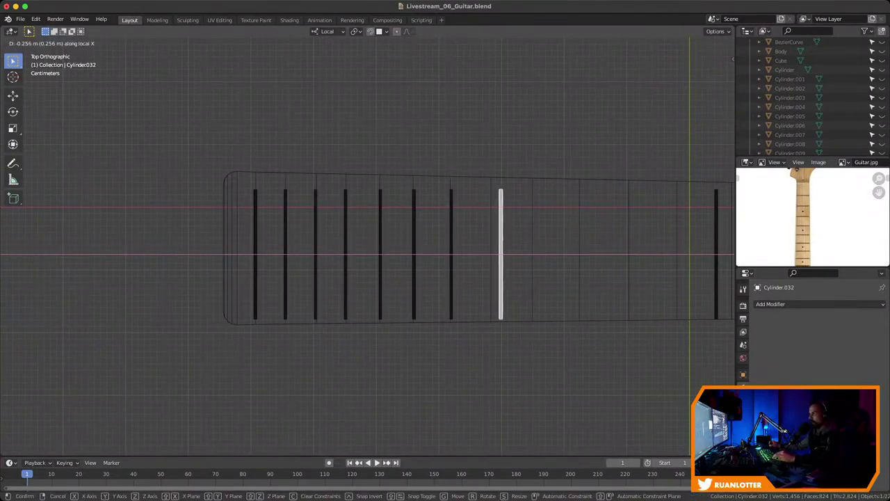
key("Return")
Move the ninth fret from the body end about 0.291 m along local X onto the next free neck edge
middle_click_drag(492, 254, 392, 252, "shift")
middle_click_drag(391, 252, 361, 257, "ctrl")
left_click(574, 249)
key("g")
key("x")
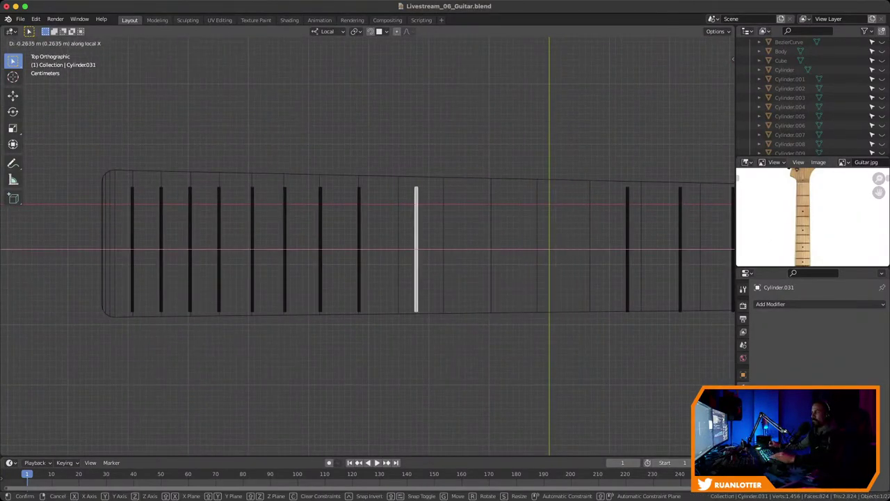
key("Return")
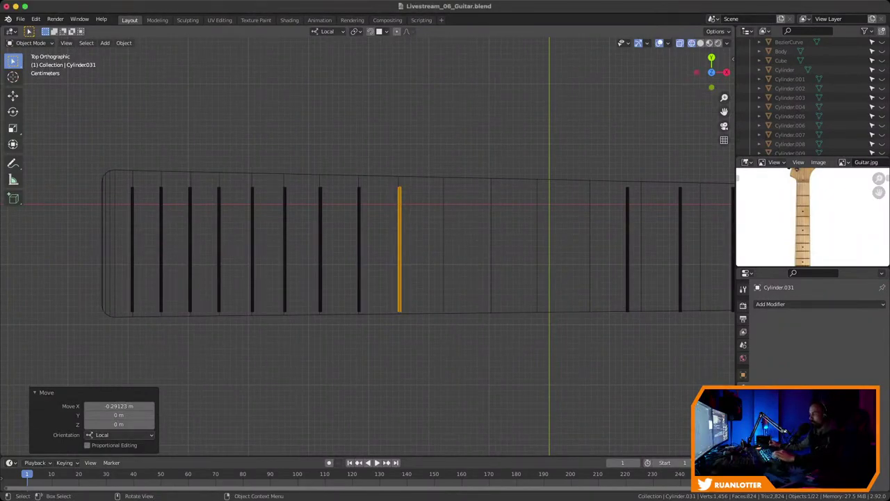
Move the tenth fret from the body end about 0.305 m along local X onto the next free neck edge
left_click(628, 250)
key("g")
key("x")
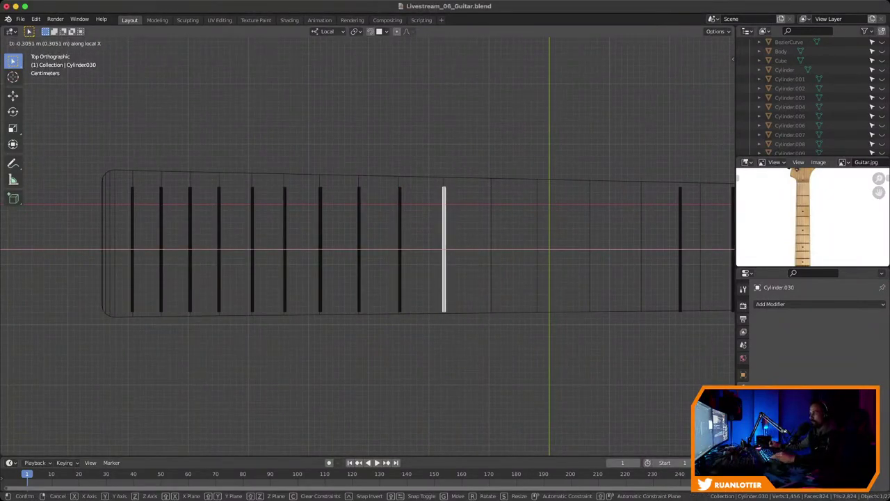
key("Return")
Move the eleventh fret from the body end about 0.314 m along local X onto the next free neck edge
middle_click_drag(444, 249, 359, 276, "shift")
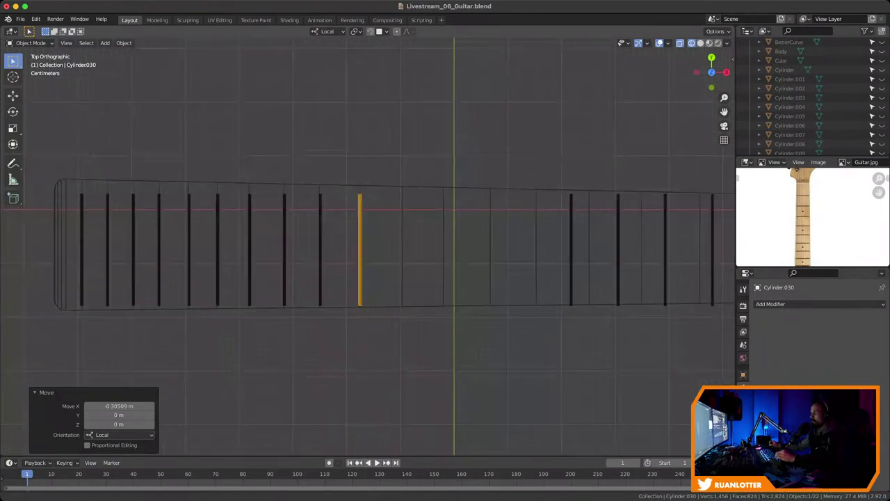
left_click(569, 251)
key("g")
key("x")
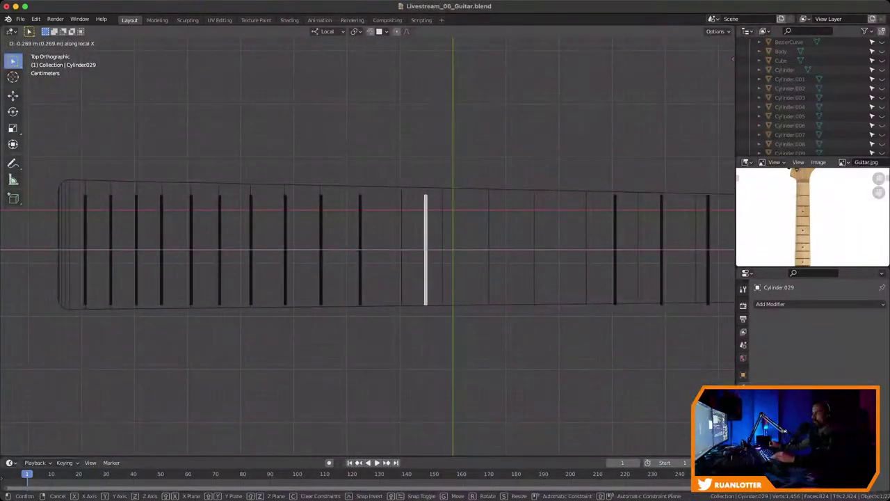
key("Return")
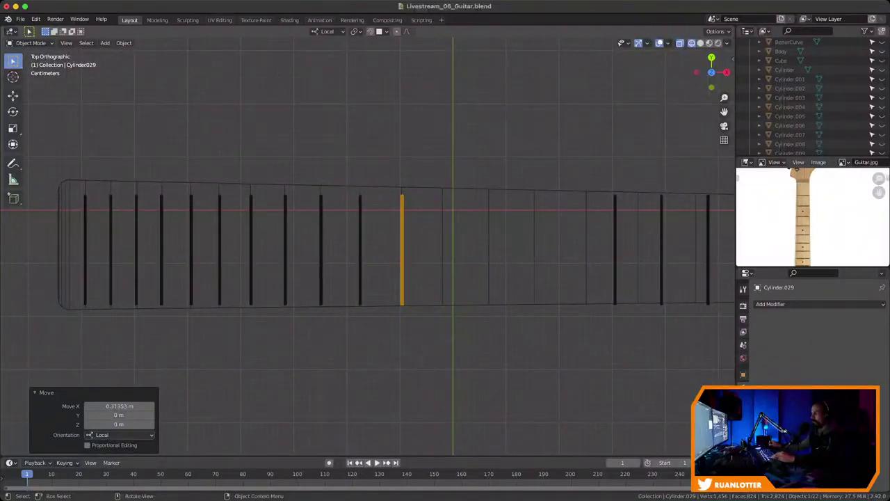
Move the twelfth fret from the body end about 0.326 m along local X onto the next free neck edge
left_click(615, 250)
key("g")
key("x")
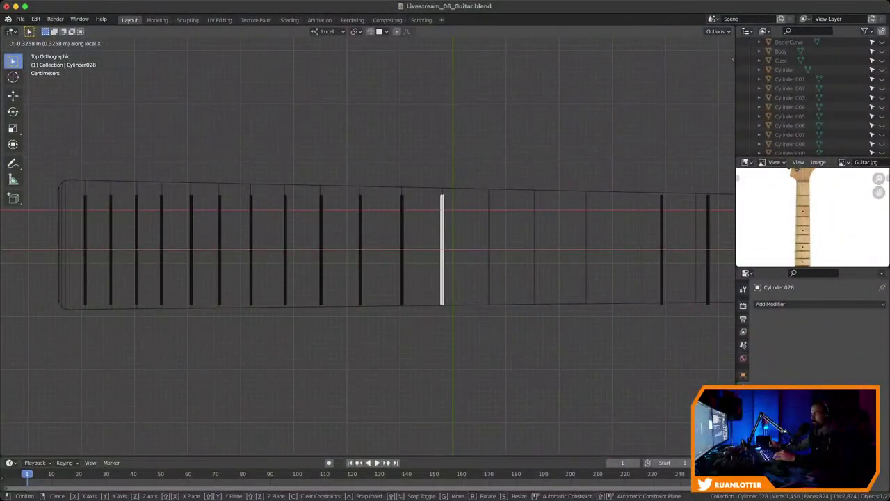
key("Return")
Move the thirteenth fret from the body end along local X onto the next free neck edge
left_click(661, 249)
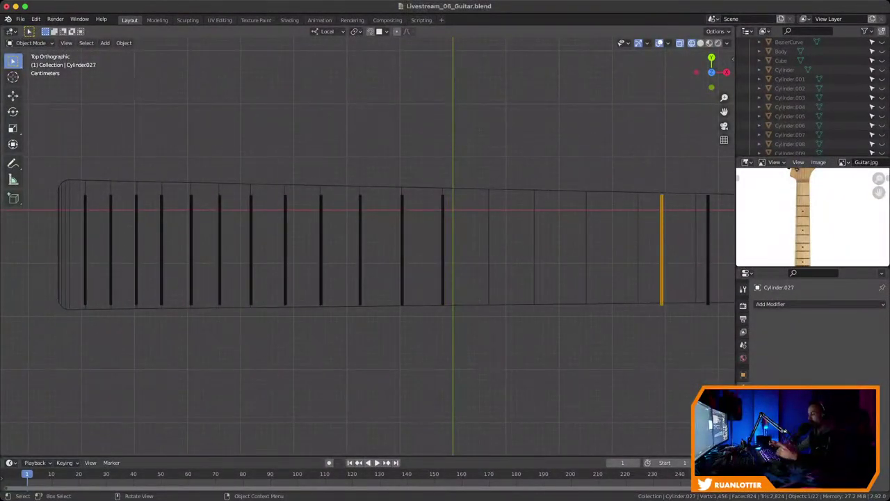
key("g")
key("x")
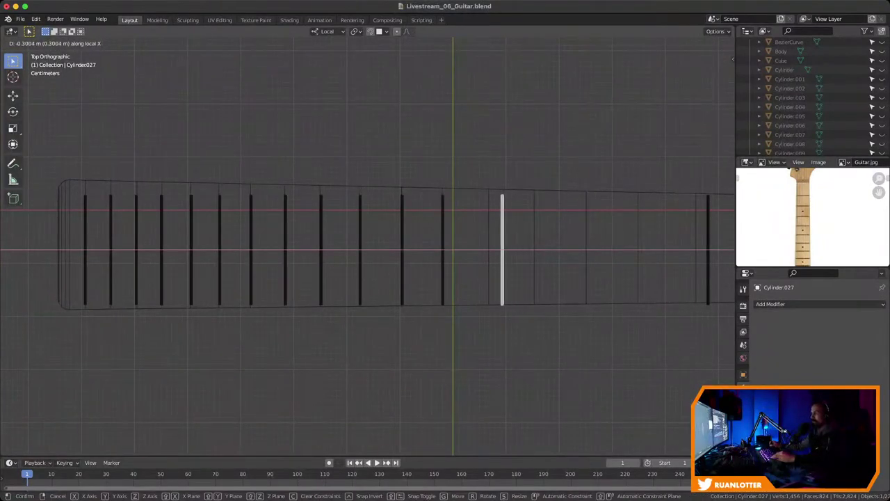
key("Return")
Move the fourteenth fret from the body end about 0.330 m along local X onto the next free neck edge
left_click(708, 251)
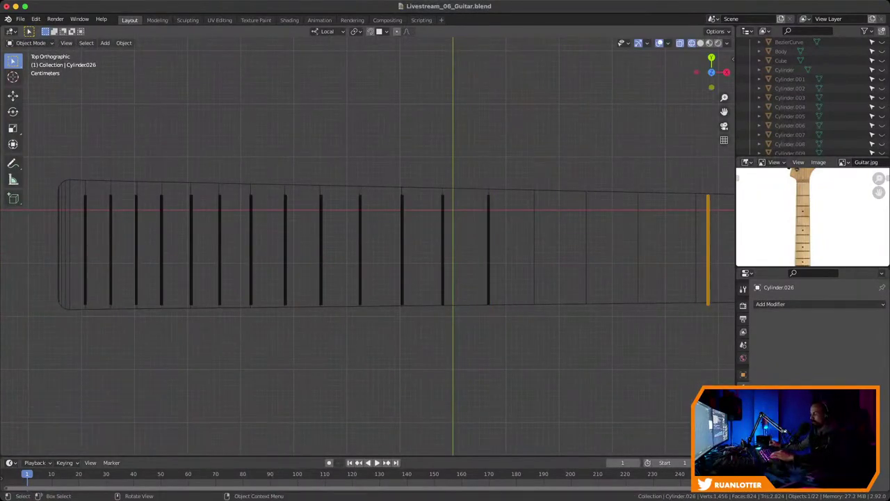
key("g")
key("x")
key("Return")
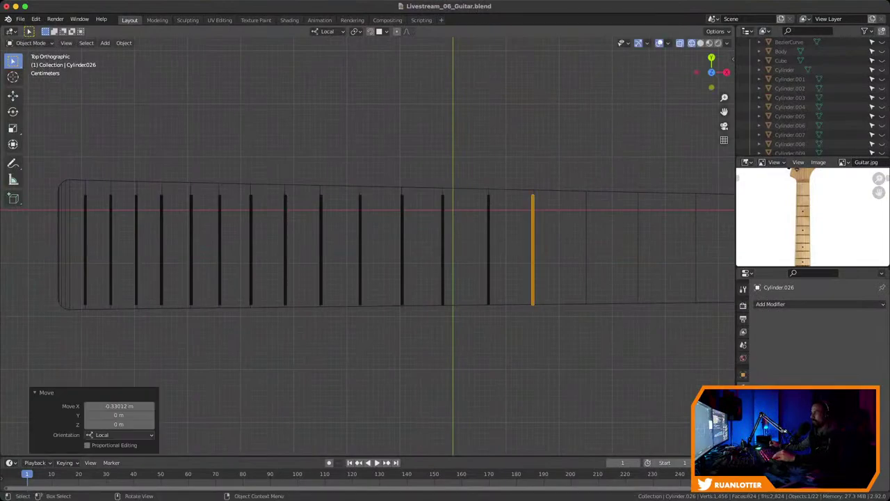
Move the fifteenth fret from the body end about 0.317 m in total along local X onto the next free neck edge
middle_click_drag(453, 251, 449, 270, "shift")
middle_click_drag(449, 251, 299, 267, "shift")
left_click_drag(529, 246, 537, 254)
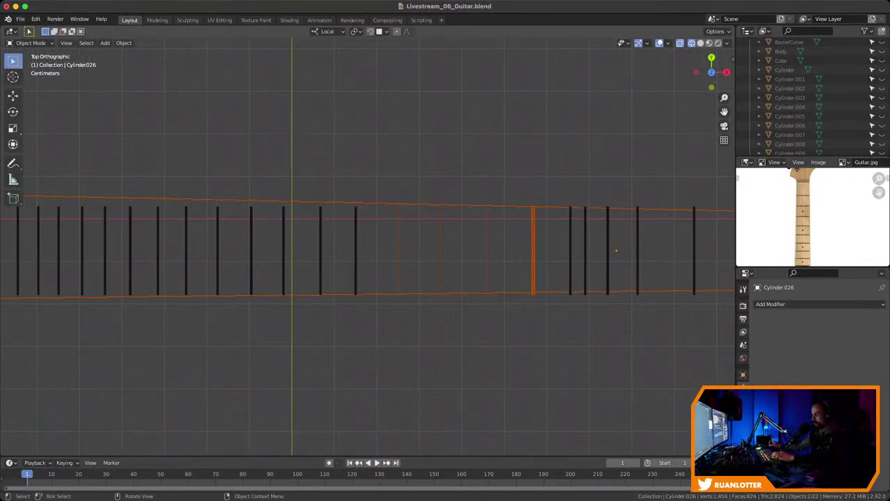
left_click(487, 250)
left_click(532, 251)
key("g")
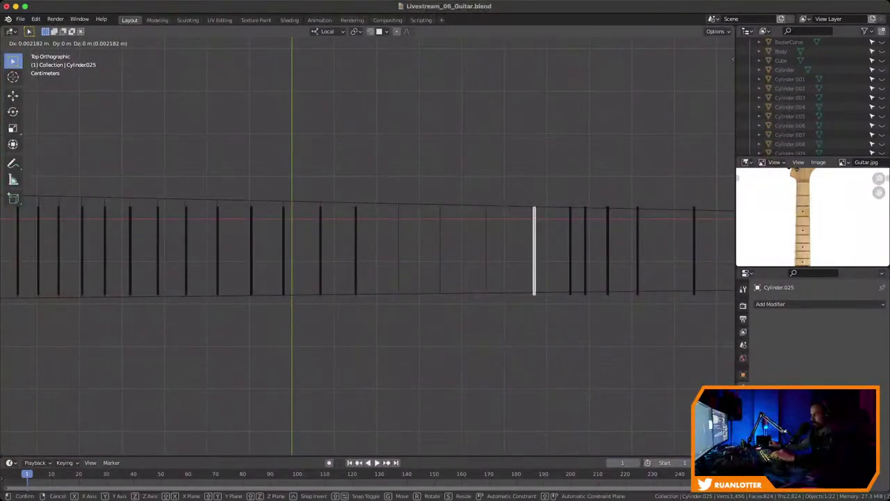
key("x")
key("Return")
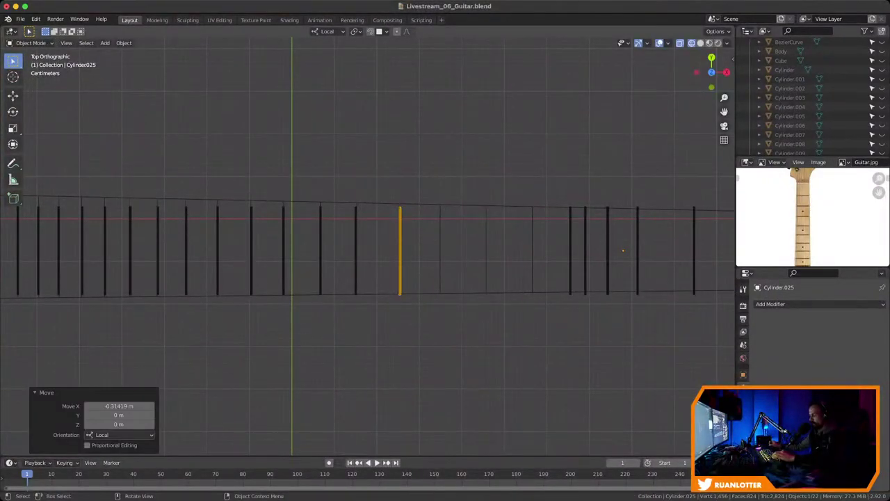
key("g")
key("x")
key("Return")
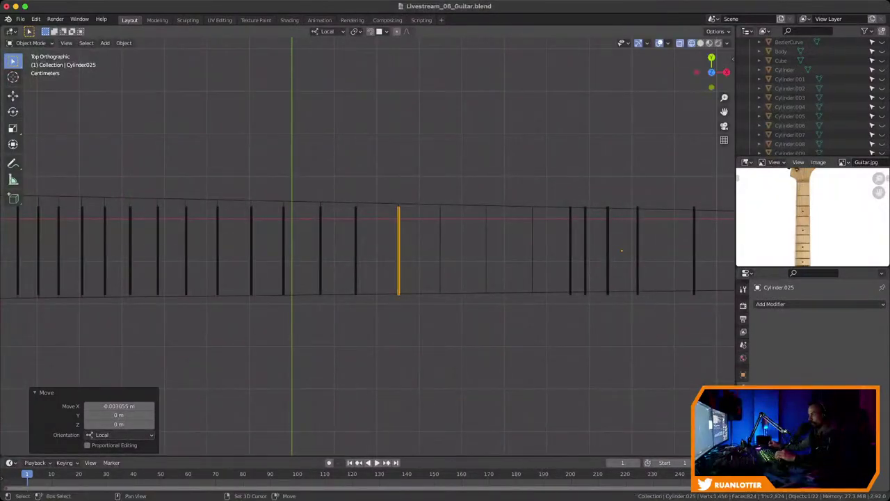
Move the sixteenth fret from the body end about 0.308 m along local X onto the next free neck edge
left_click(570, 250)
key("g")
key("x")
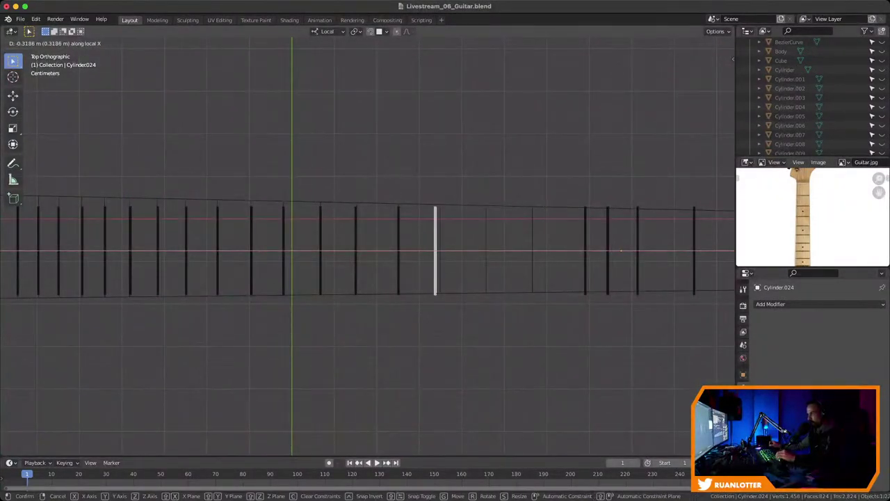
key("Return")
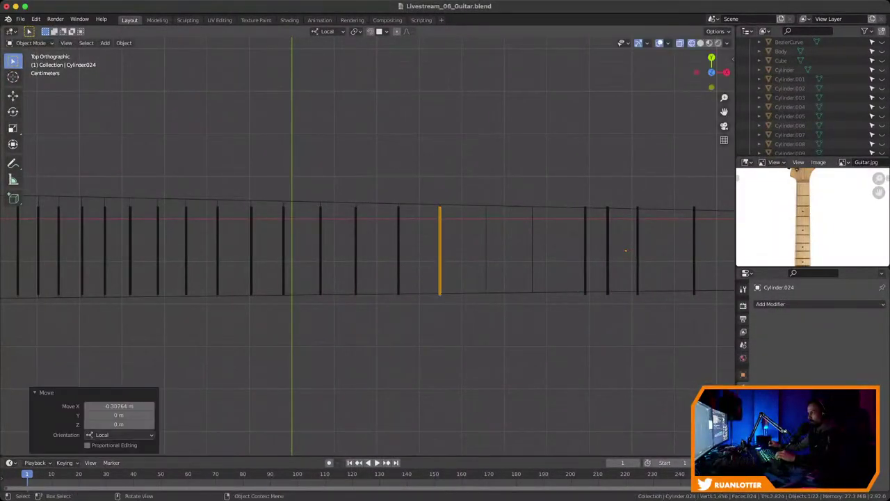
Move the seventeenth fret from the body end about 0.234 m along local X onto the next free neck edge
left_click(79, 249)
left_click(586, 250)
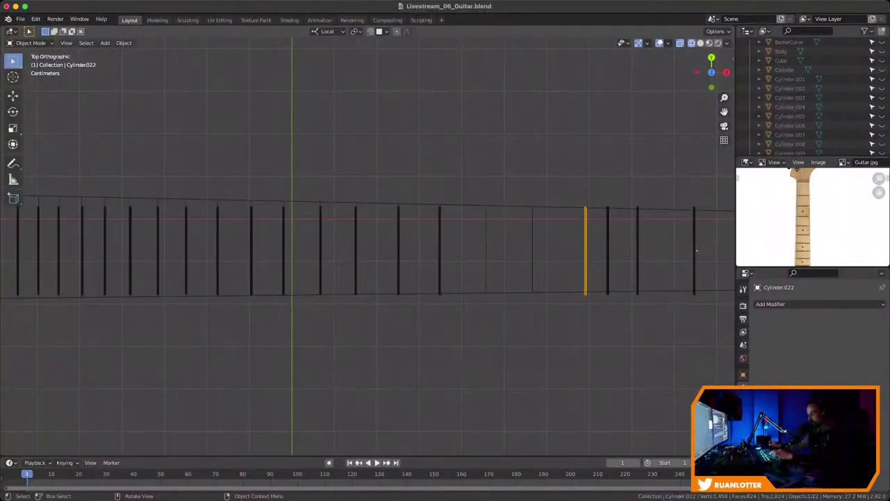
key("g")
key("x")
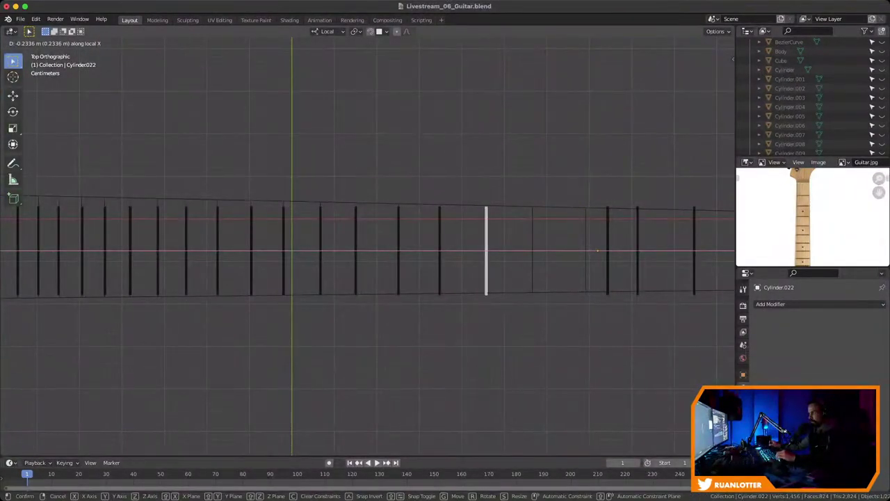
key("Return")
Move the eighteenth fret from the body end about 0.176 m along local X onto the next free neck edge
left_click(607, 250)
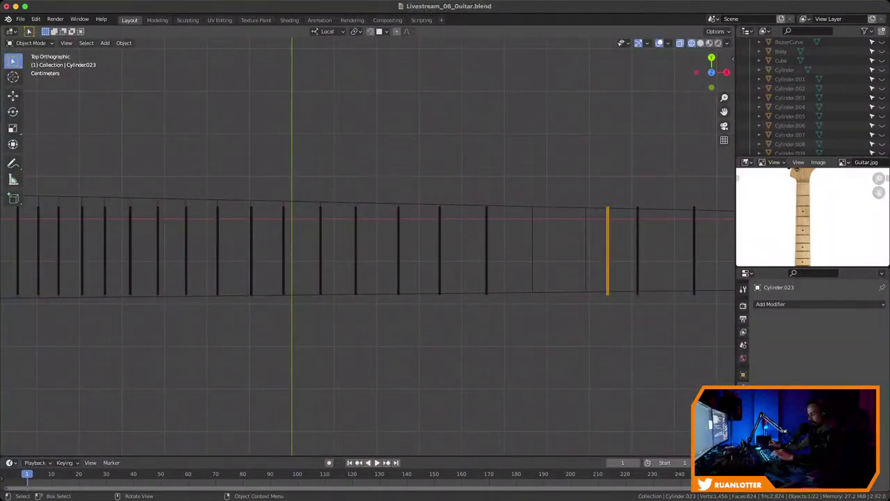
key("g")
key("x")
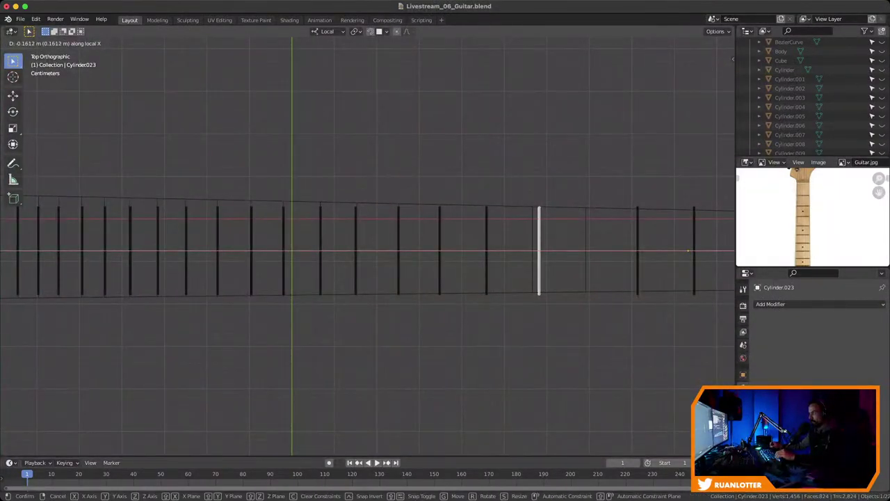
key("Return")
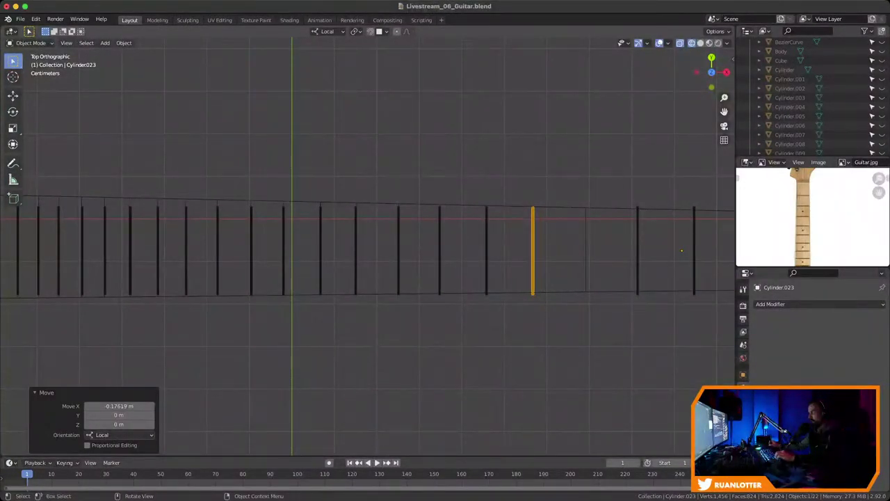
Move the nineteenth fret from the body end about 0.121 m along local X onto the next free neck edge
left_click(79, 249)
left_click(637, 251)
key("g")
key("x")
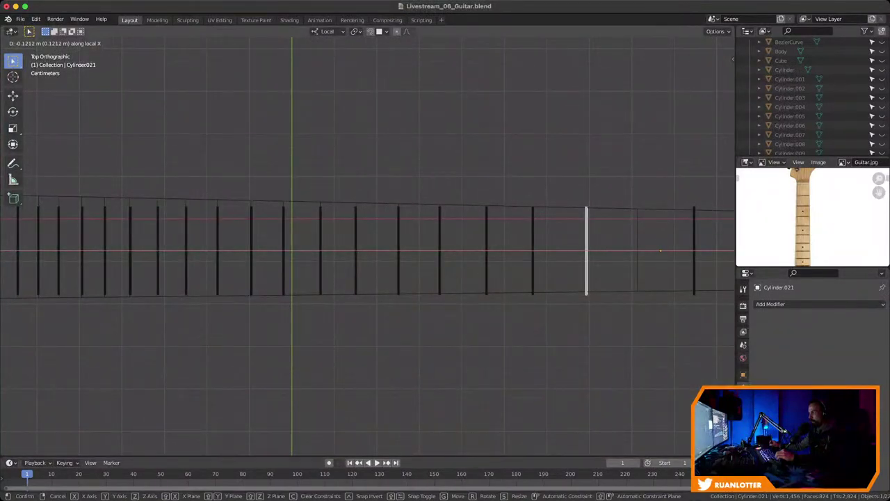
key("Return")
Move the twentieth fret from the body end about 0.134 m along local X onto the next free neck edge
scroll(368, 247, "down", 1)
middle_click_drag(487, 250, 374, 252, "shift")
left_click(485, 252)
left_click(534, 252)
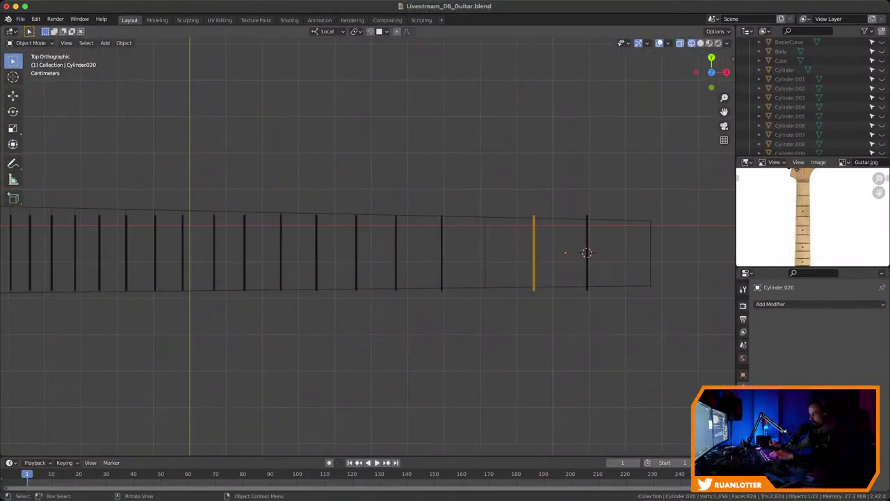
key("g")
key("x")
key("x")
key("Return")
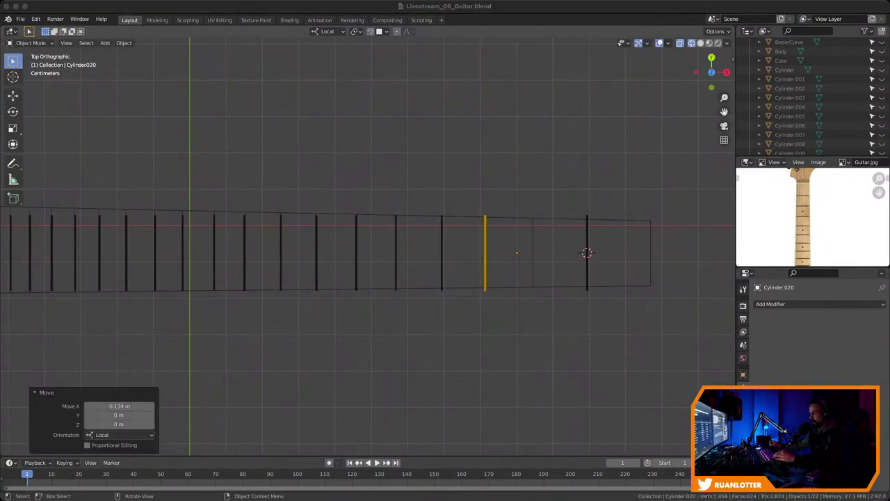
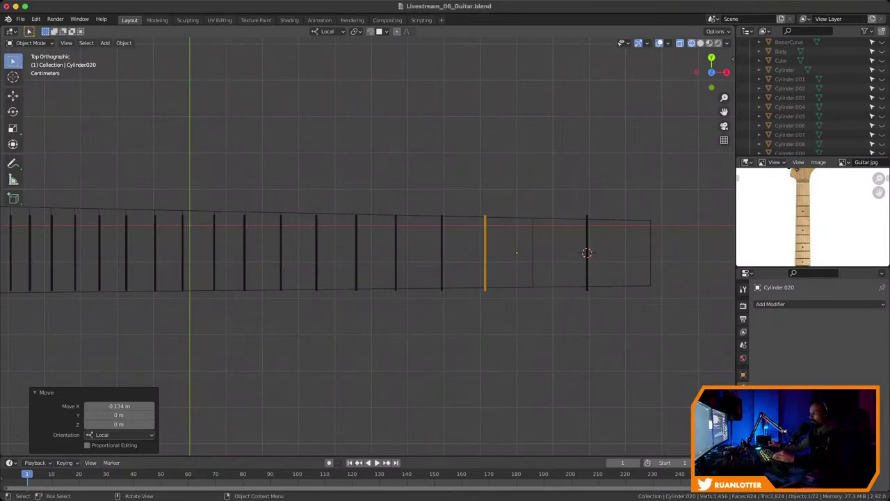
Move the twenty-first fret, nearest the neck's narrow end, about 0.148 m along local X onto the next free neck edge
left_click(587, 264)
key("shift+d")
key("x")
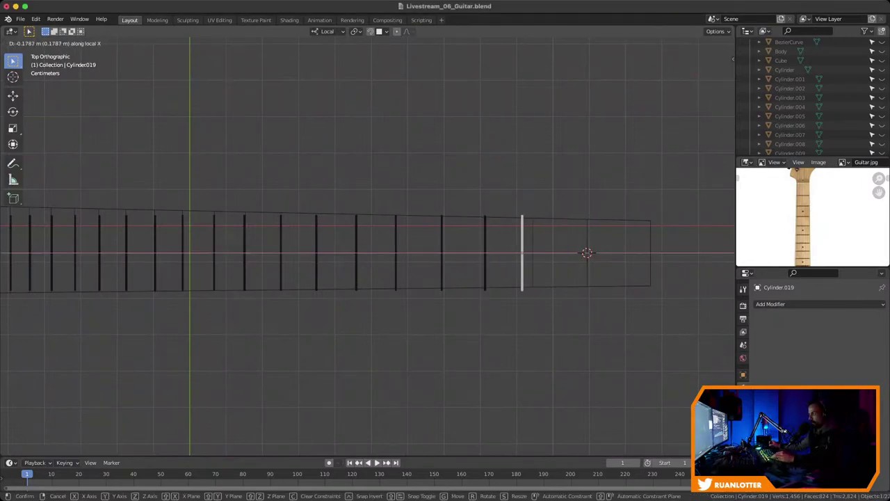
key("Return")
Examine the fret placement along the whole neck, from the rounded body end to the narrow end
scroll(568, 240, "down", 3)
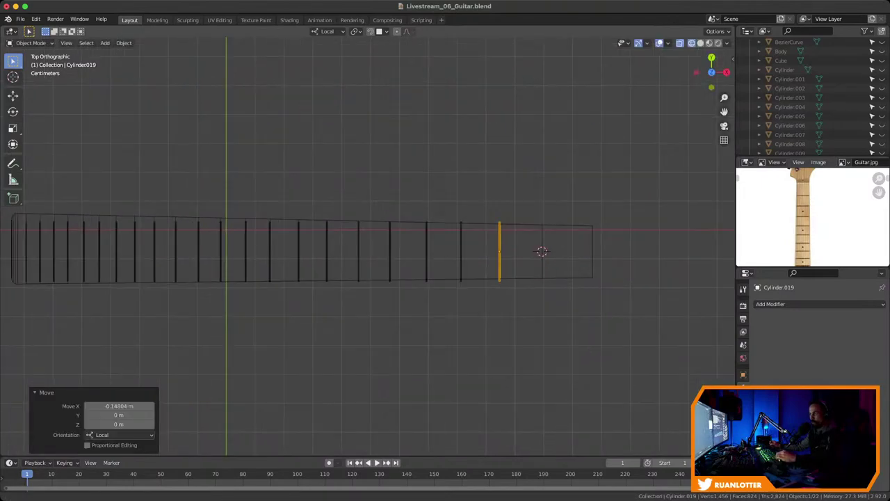
middle_click_drag(369, 247, 480, 237, "shift")
middle_click_drag(236, 237, 236, 160, "ctrl")
middle_click_drag(412, 259, 262, 311, "shift")
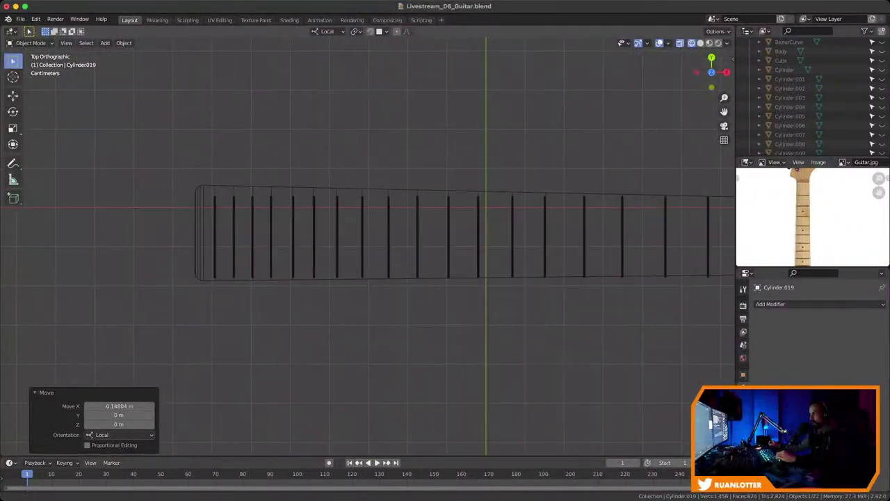
middle_click_drag(487, 244, 202, 249, "shift")
middle_click_drag(369, 243, 213, 257, "shift")
middle_click_drag(213, 256, 213, 196, "ctrl")
scroll(490, 254, "down", 2)
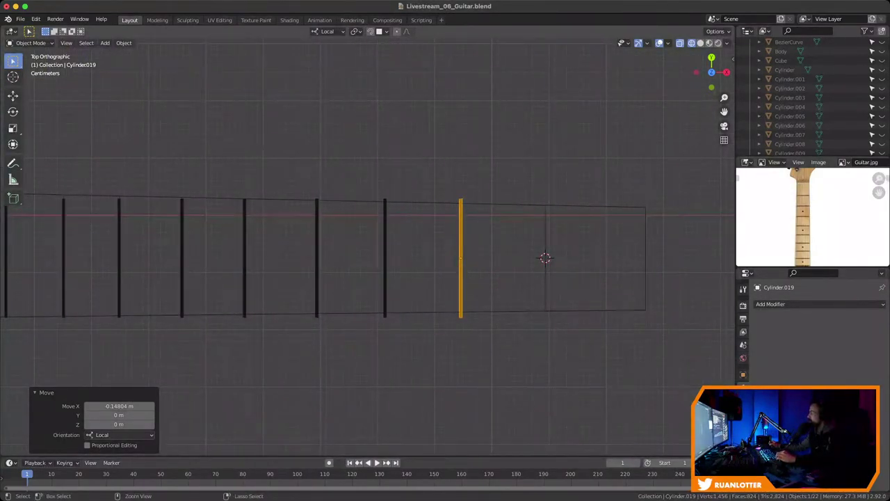
scroll(363, 257, "down", 1)
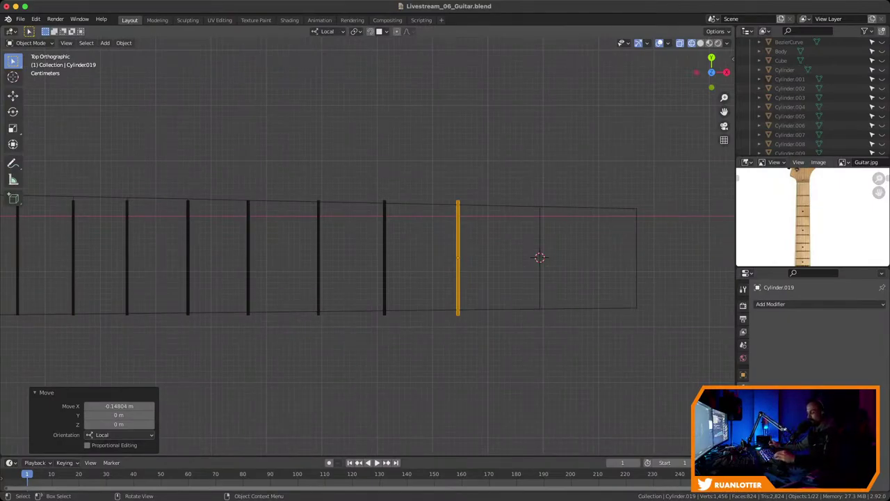
Duplicate the fret nearest the neck's narrow end and place the copy about 0.147 m along local X on the last free crosswise edge
key("shift+d")
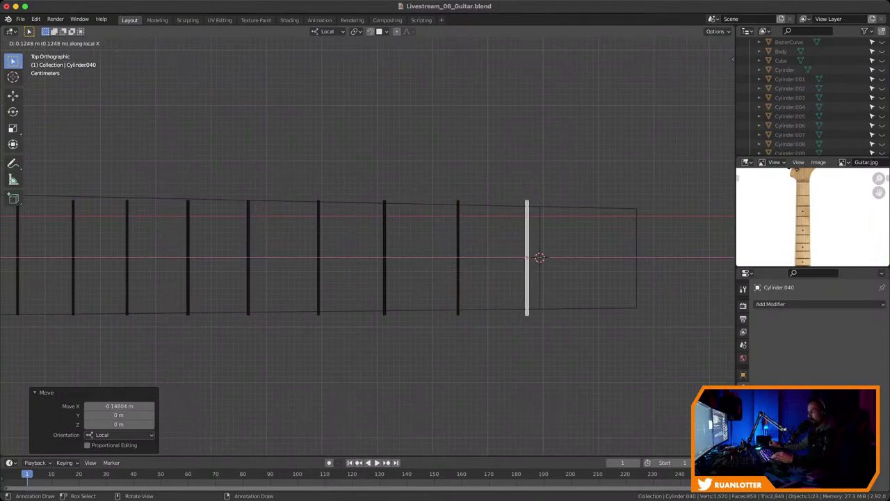
left_click(540, 257)
scroll(539, 257, "down", 3)
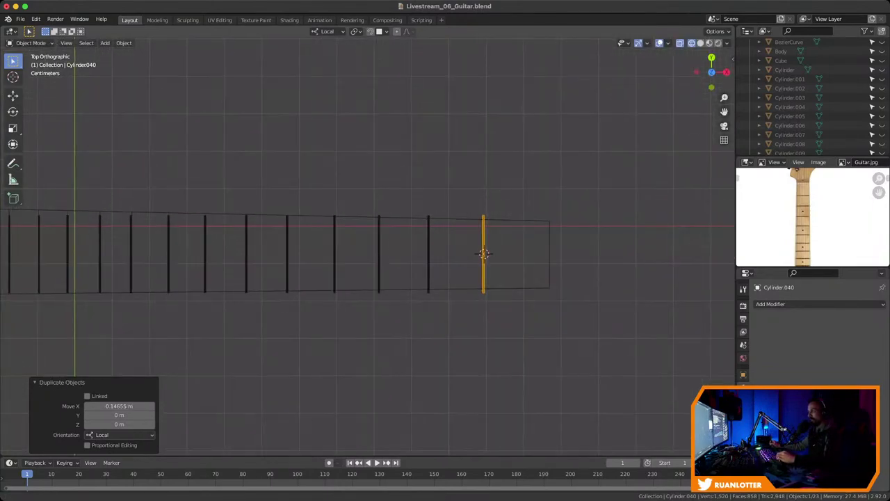
scroll(554, 242, "down", 2)
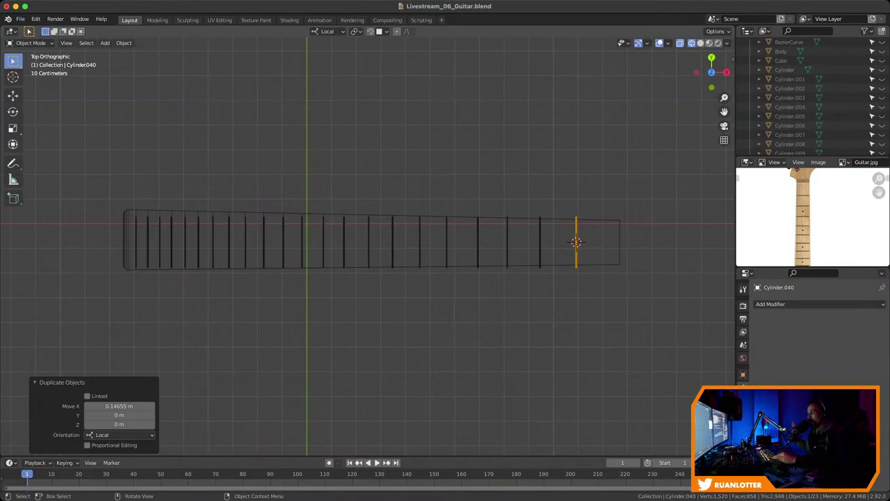
Select the fret nearest the neck's rounded body end and display the model in solid shading
middle_click_drag(576, 242, 576, 268, "ctrl")
middle_click_drag(575, 267, 616, 228, "shift")
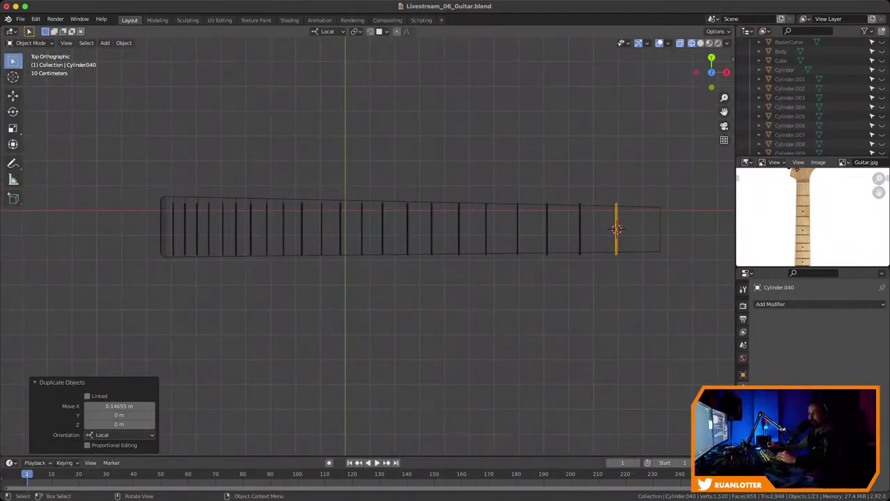
left_click(617, 229)
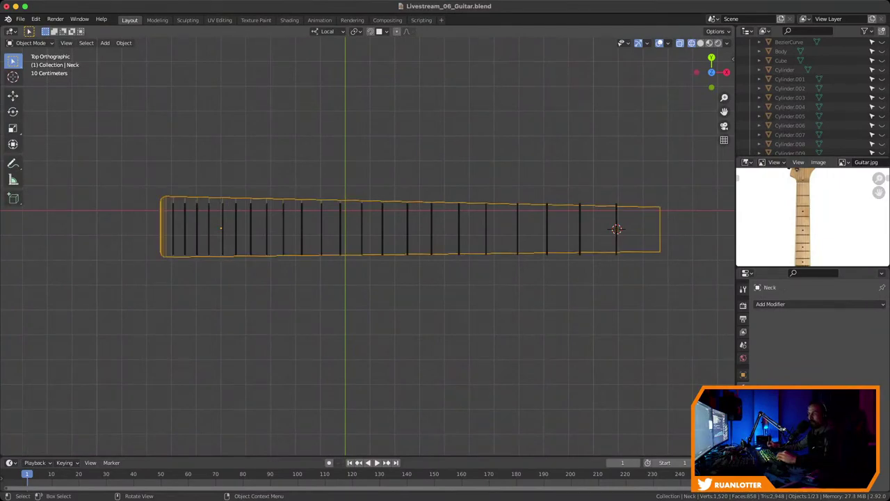
left_click(617, 228)
middle_click_drag(617, 229, 650, 178)
middle_click_drag(584, 313, 515, 150, "shift")
middle_click_drag(515, 149, 452, 77, "shift")
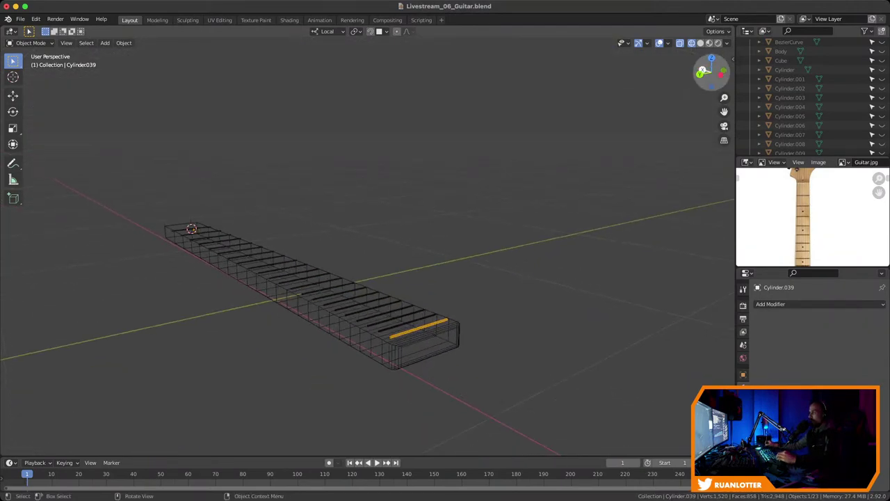
middle_click_drag(487, 257, 496, 178, "ctrl")
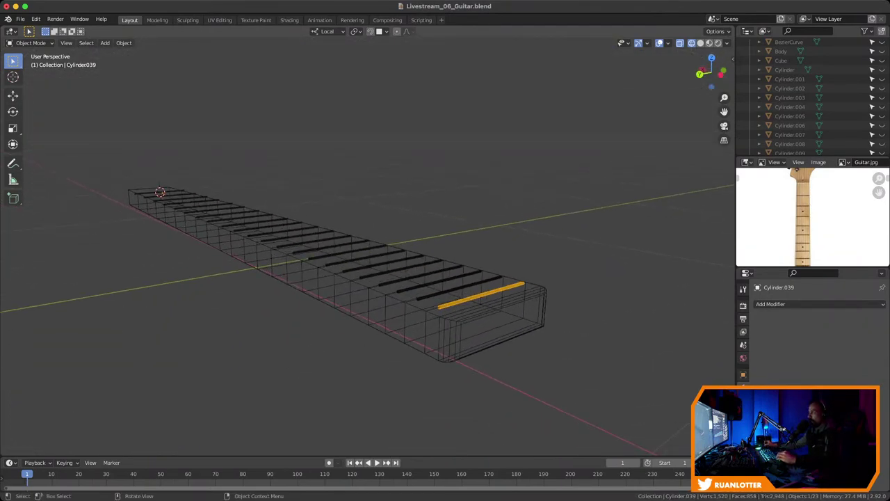
key("shift+z")
scroll(334, 264, "up", 5)
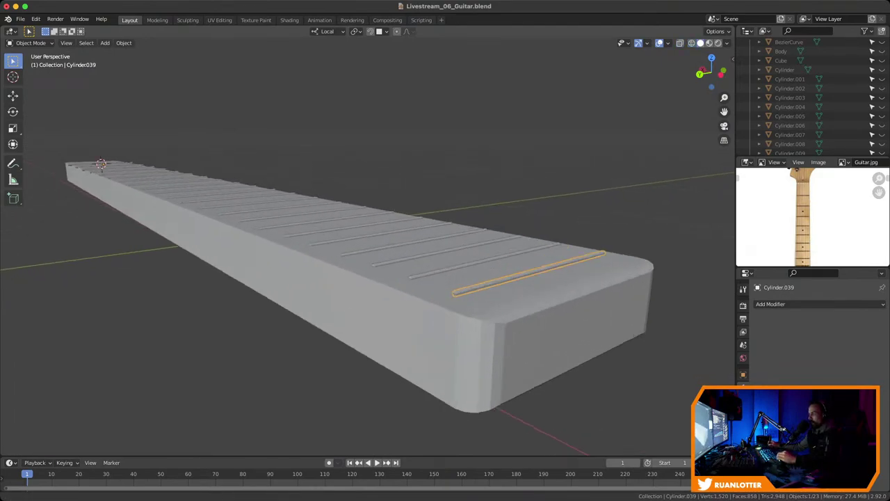
scroll(369, 278, "up", 4)
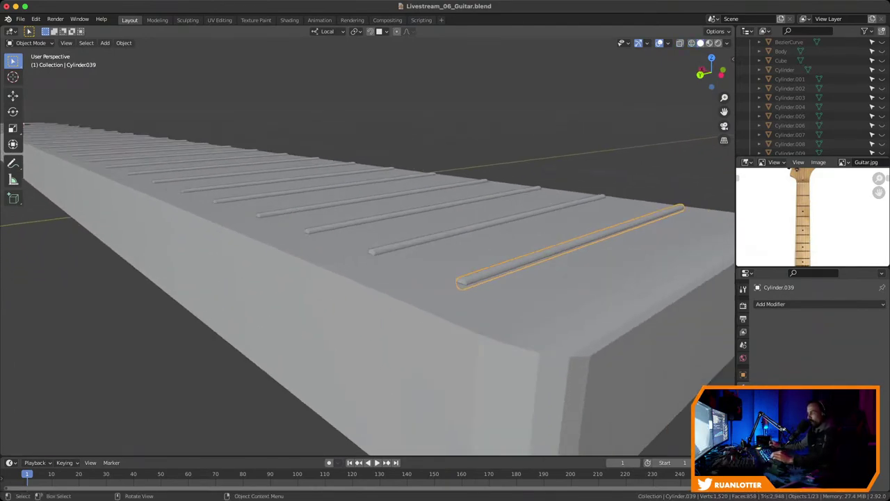
Set mesh editing to face selection on the body-end fret and save the file
key("Tab")
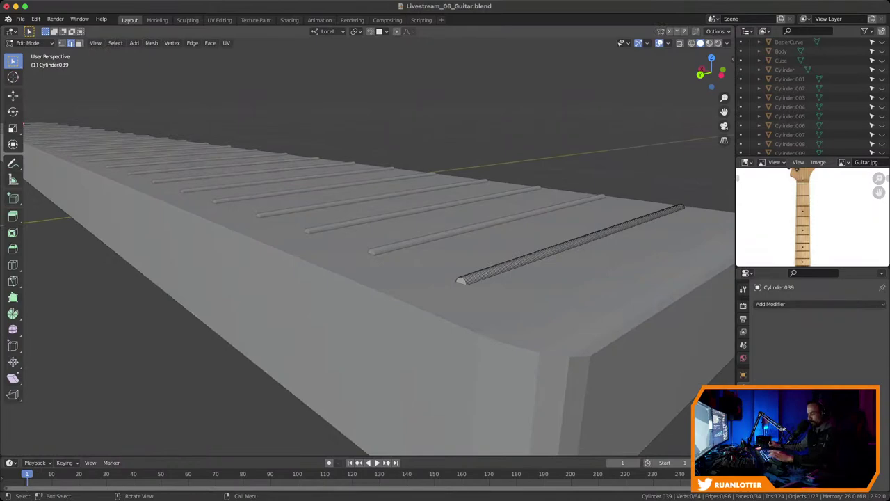
key("3")
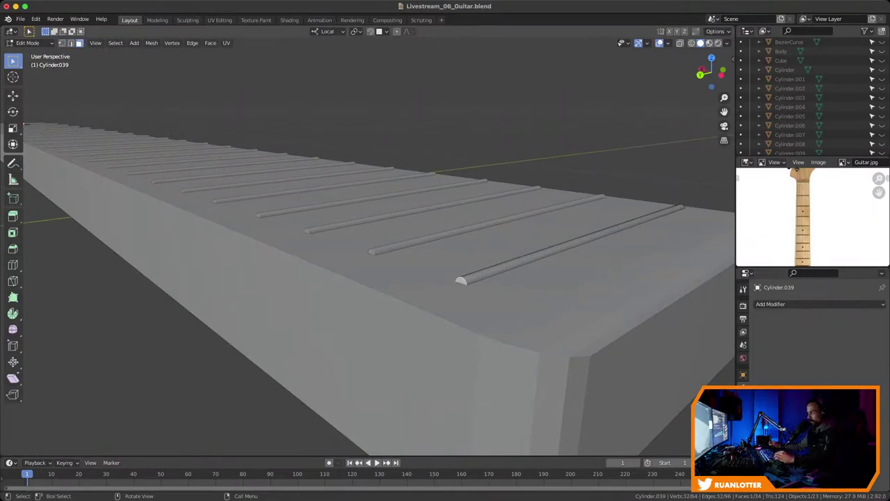
middle_click_drag(379, 247, 376, 368)
scroll(379, 247, "down", 2)
key("Tab")
middle_click_drag(379, 278, 236, 268, "shift")
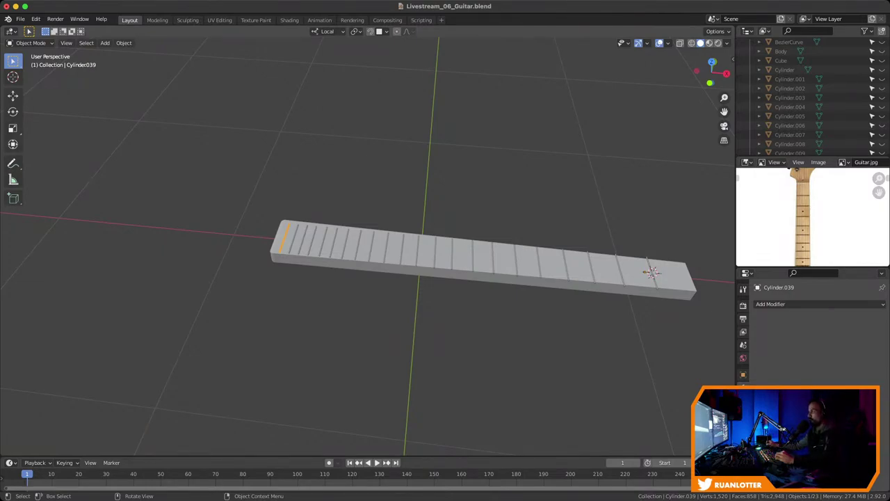
middle_click_drag(418, 279, 500, 275)
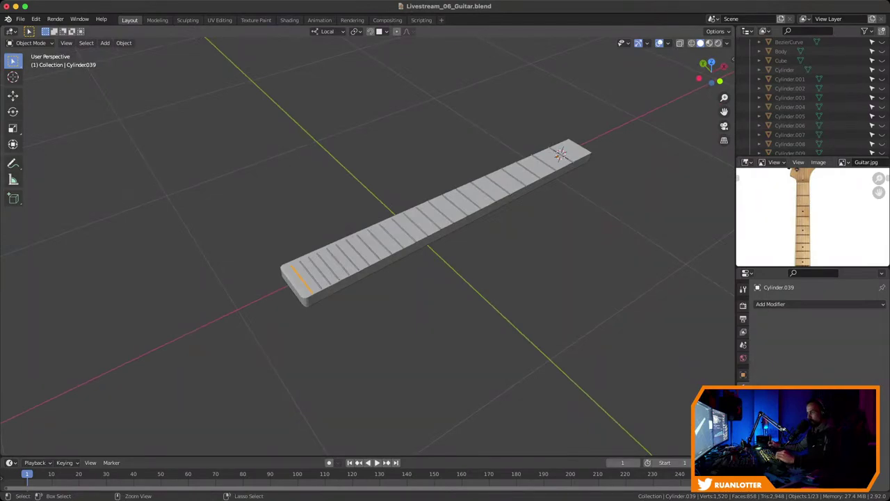
key("ctrl+s")
Examine how the body-end frets' ends sit against the neck's side edge and check the snapping options
middle_click_drag(368, 246, 538, 233)
scroll(367, 247, "up", 3)
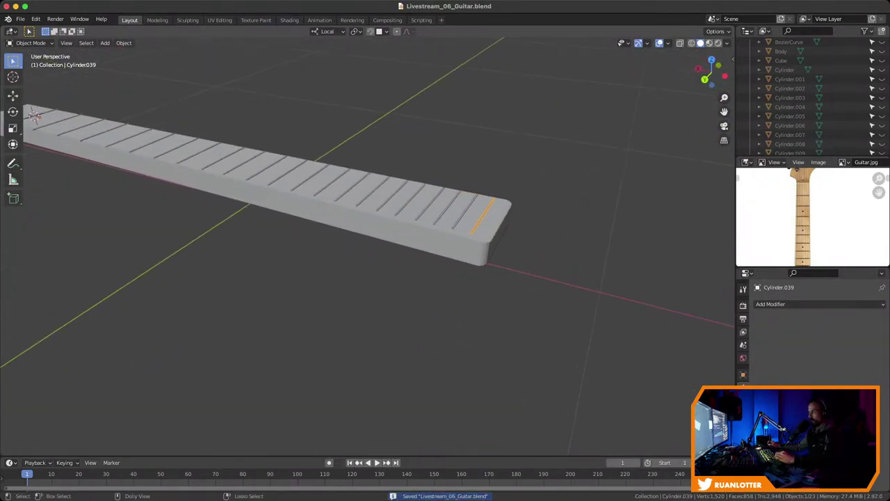
middle_click_drag(367, 246, 281, 251, "shift")
mouse_move(367, 247)
middle_mouse_down("ctrl")
mouse_move(367, 188)
mouse_move(399, 254)
mouse_move(362, 262)
middle_mouse_up("ctrl")
middle_click_drag(362, 262, 362, 185, "ctrl")
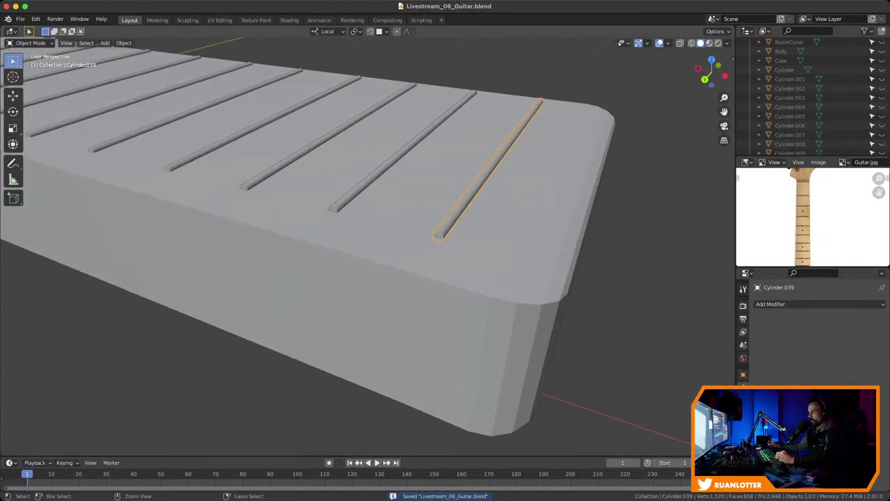
middle_click_drag(367, 246, 369, 256)
left_click(386, 31)
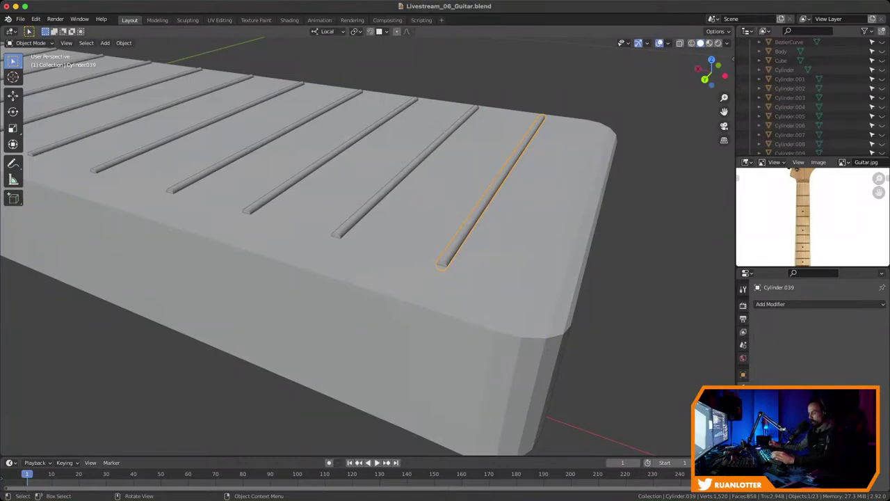
Extend the body-end fret by moving its end face about -0.027 m along local Z, snapped to the neck's side edge
key("Tab")
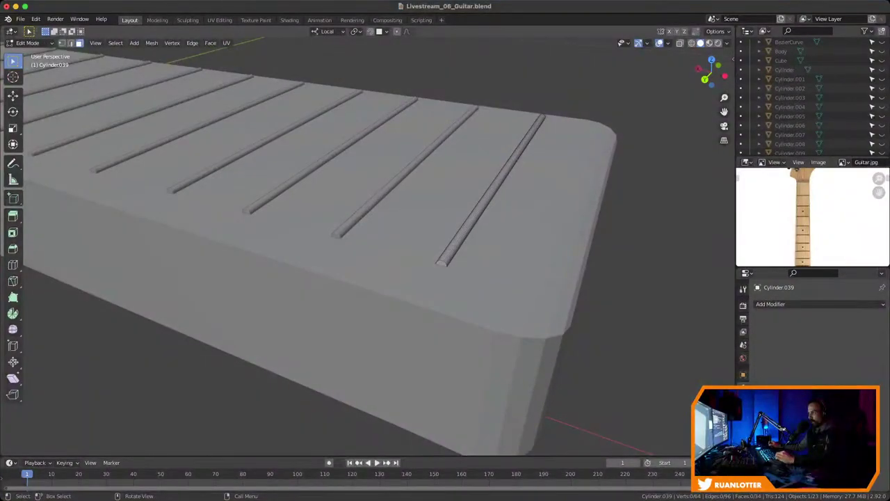
left_click(442, 263)
middle_click_drag(442, 263, 390, 255, "ctrl")
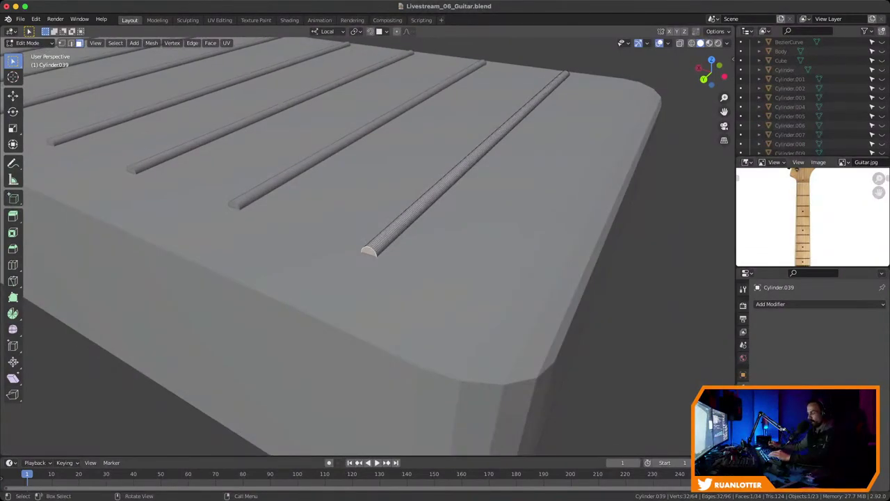
key("g")
key("y")
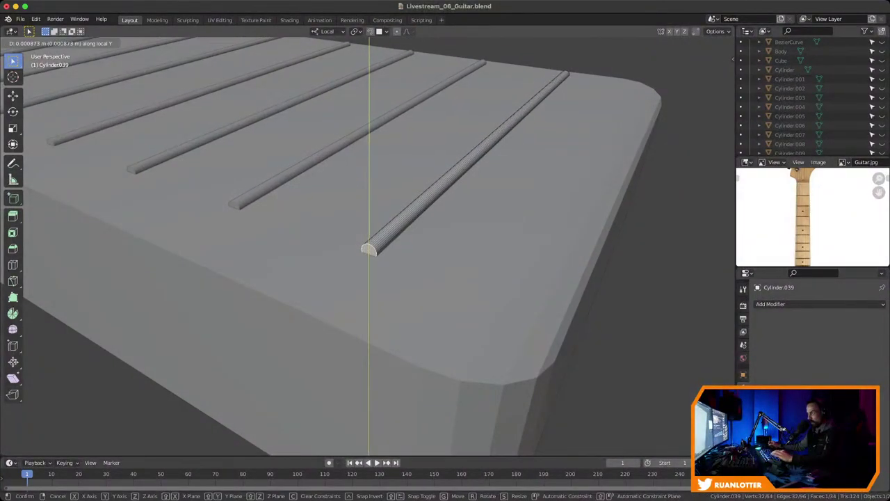
key("x")
key("z")
key("z")
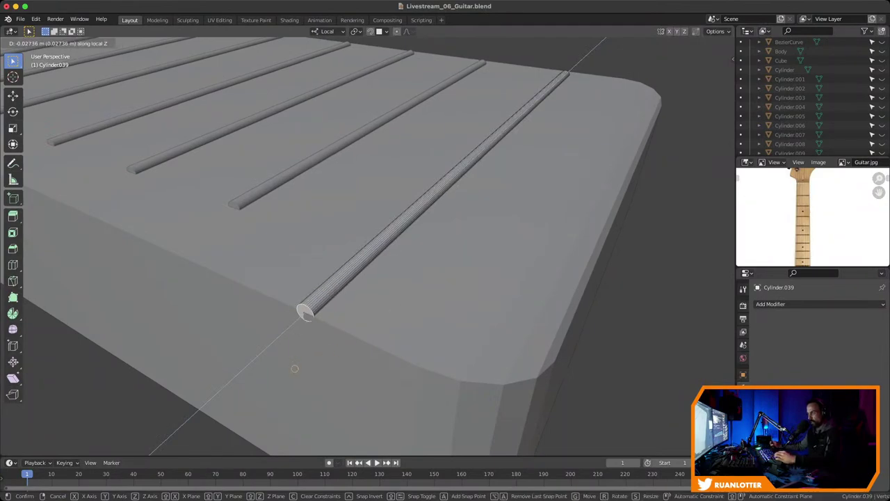
left_click(294, 369)
middle_click_drag(294, 369, 377, 417)
key("alt+a")
scroll(376, 351, "down", 3)
scroll(310, 358, "up", 1)
scroll(379, 313, "up", 2)
key("Tab")
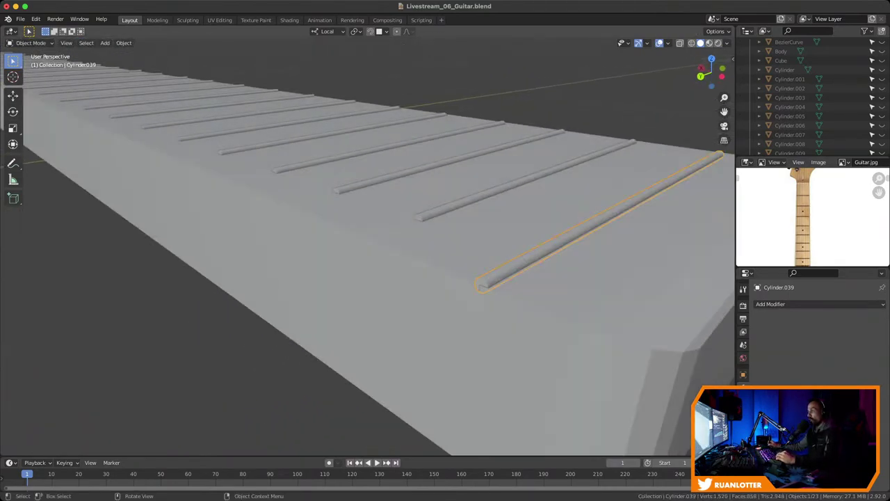
Move the end face of the second fret from the body end about -0.026 m along local Z to the neck's side edge
left_click(525, 180)
middle_click_drag(526, 179, 577, 202)
middle_click_drag(515, 173, 452, 188)
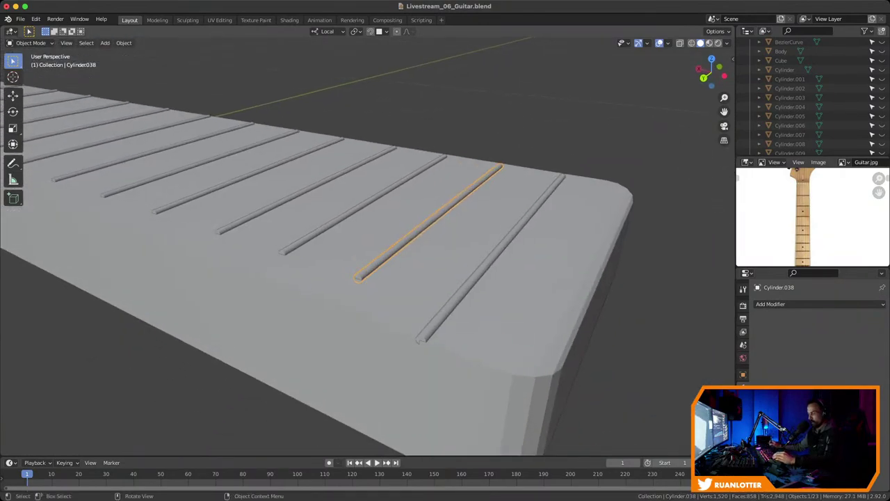
key("Tab")
middle_click_drag(389, 310, 361, 310)
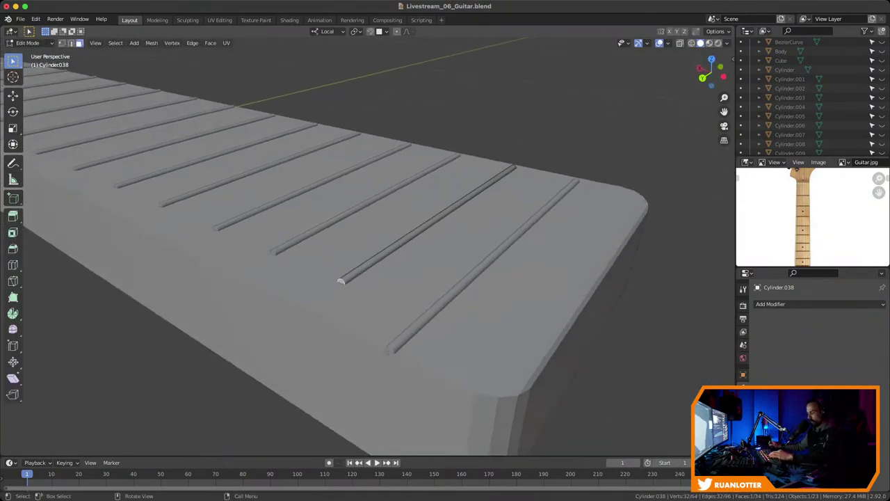
key("g")
key("z")
left_click(326, 335)
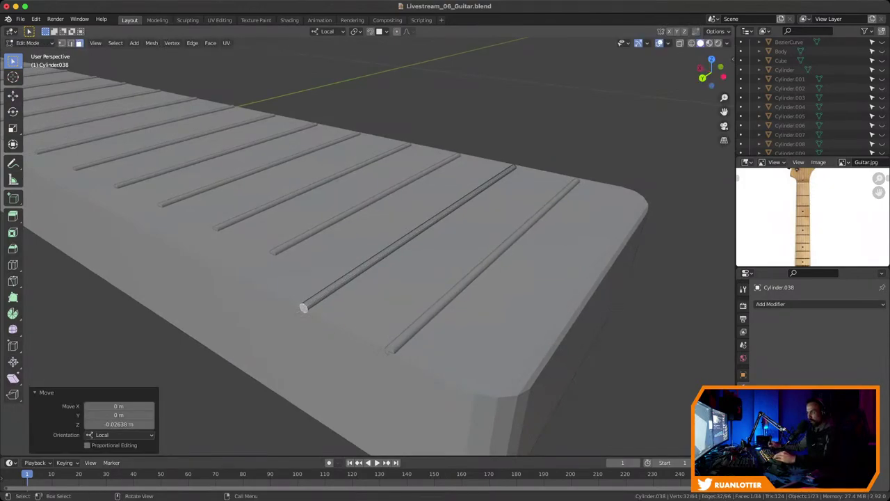
key("Tab")
Move the end face of the third fret from the body end about -0.025 m along local Z to the neck's side edge
left_click(364, 203)
key("Tab")
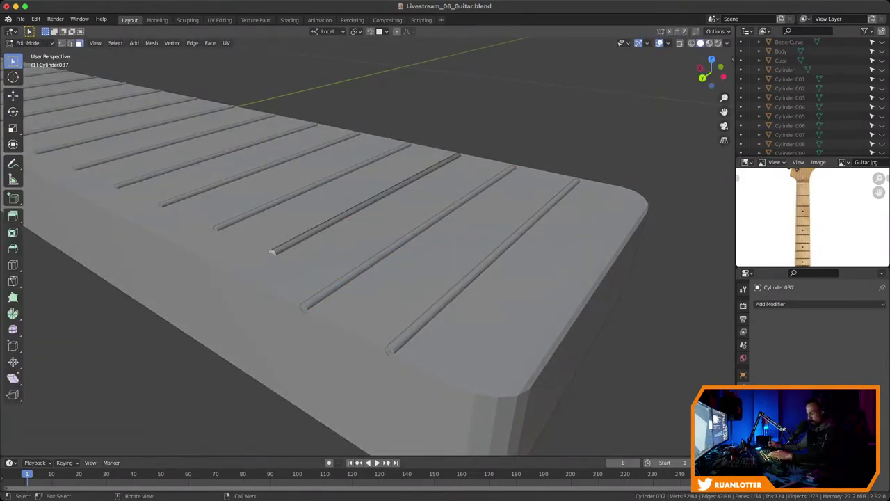
key("g")
key("z")
left_click(281, 305)
middle_click_drag(281, 304, 424, 327, "shift")
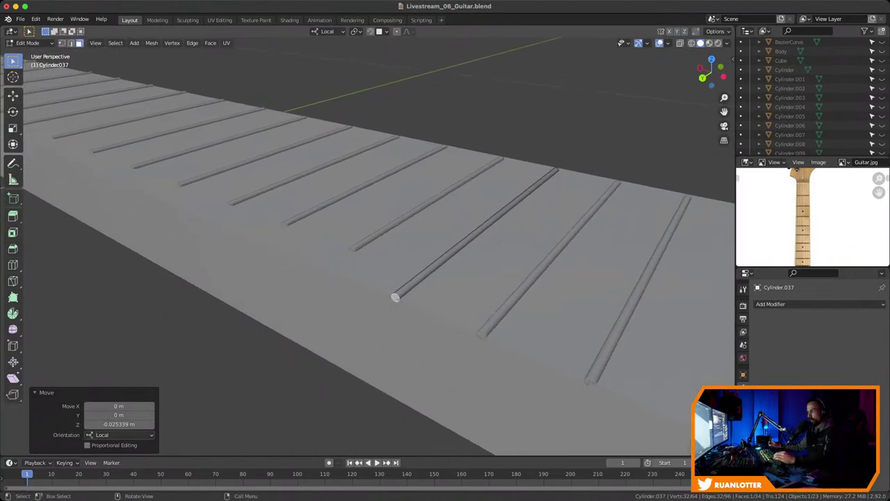
key("Tab")
Move the end face of the fourth fret from the body end about -0.024 m along local Z to the neck's side edge
left_click(425, 204)
key("Tab")
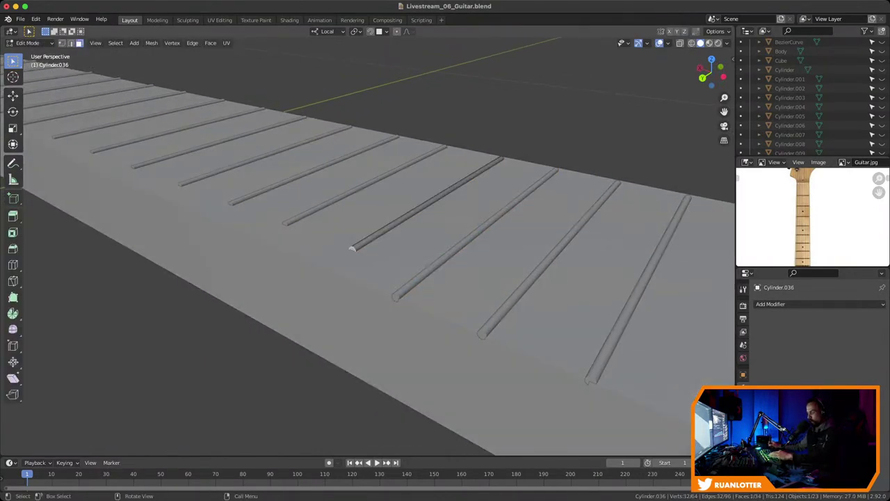
key("g")
key("z")
key("z")
left_click(324, 264)
middle_click_drag(324, 264, 409, 334)
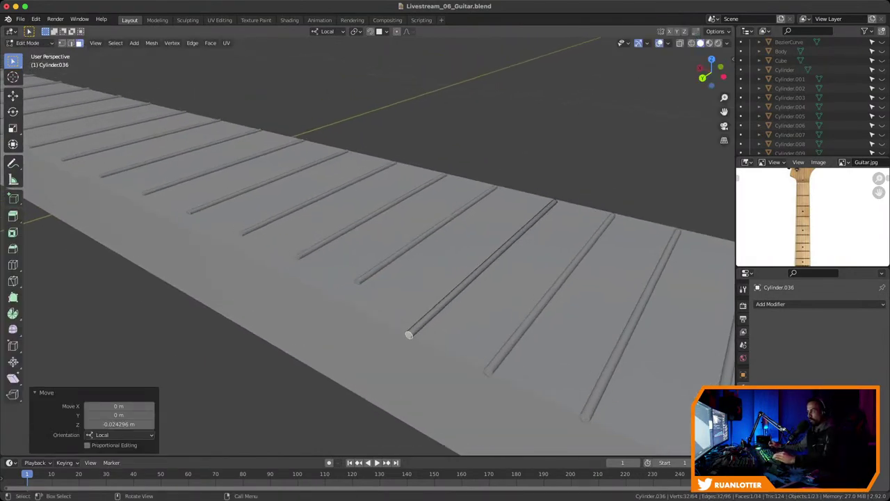
key("Tab")
Extend the fifth fret from the body end by moving its end face along local Z to the neck's side edge
left_click(425, 235)
key("Tab")
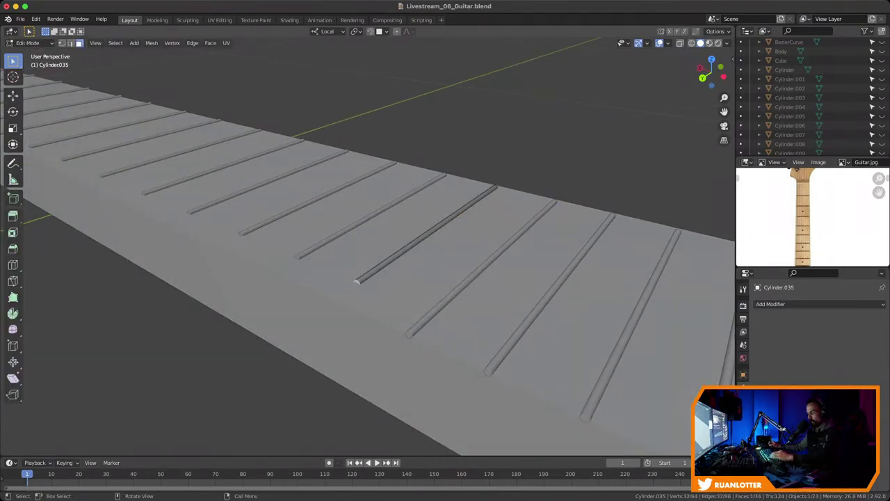
key("g")
key("z")
key("z")
left_click(334, 300)
key("Tab")
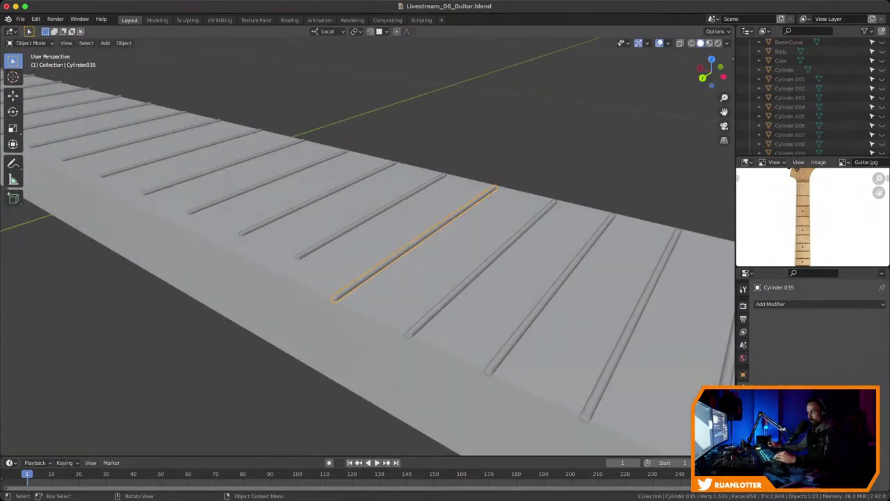
Extend the sixth fret from the body end by moving its end face along local Z to the neck's side edge
left_click(381, 210)
key("Tab")
key("g")
key("z")
key("z")
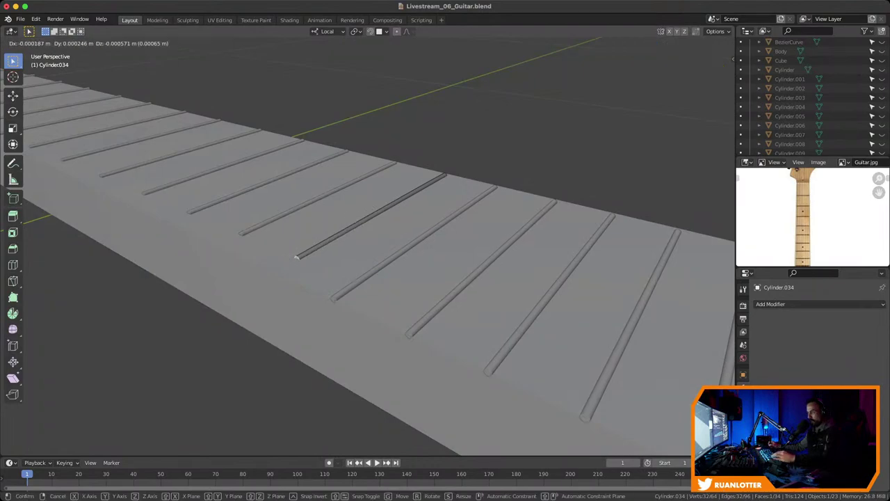
left_click(272, 270)
middle_click_drag(272, 271, 529, 325)
key("Tab")
Move the end face of the seventh fret from the body end about -0.021 m along local Z to the neck's side edge
left_click(507, 221)
key("Tab")
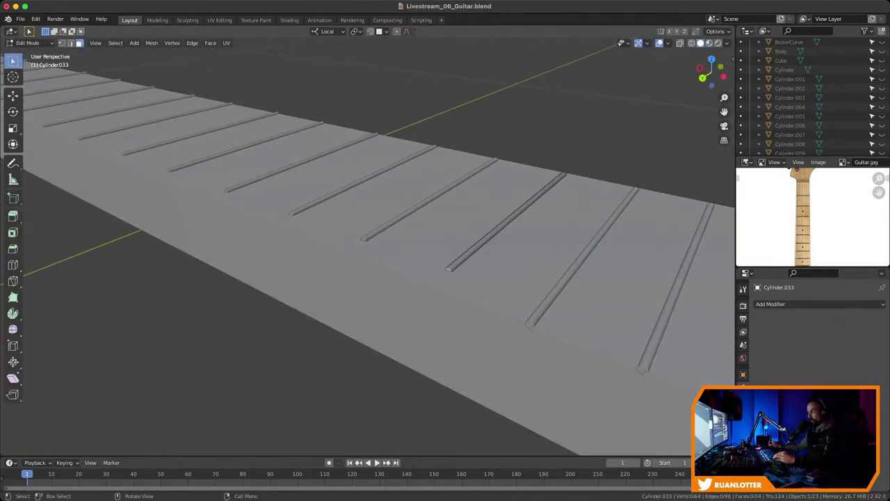
key("g")
key("z")
key("z")
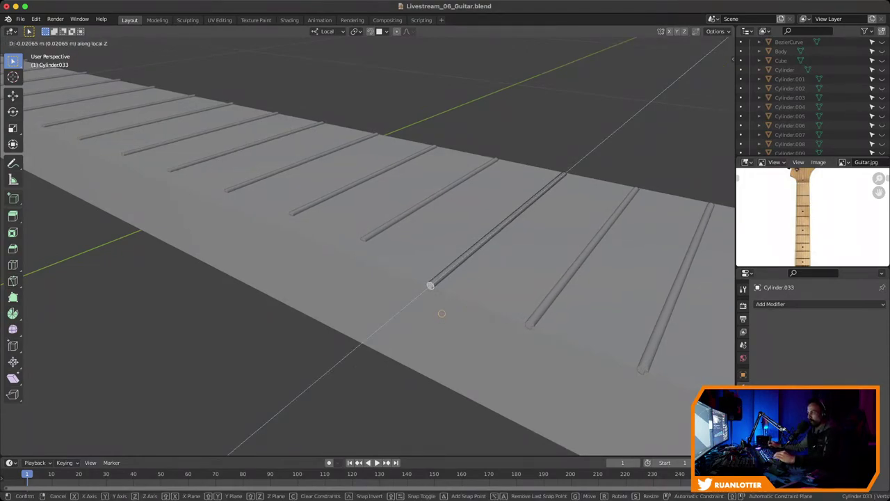
left_click(431, 285)
key("Tab")
Move the end face of the eighth fret from the body end about -0.019 m along local Z to the neck's side edge
left_click(421, 209)
key("Tab")
key("Tab")
left_click(429, 200)
key("Tab")
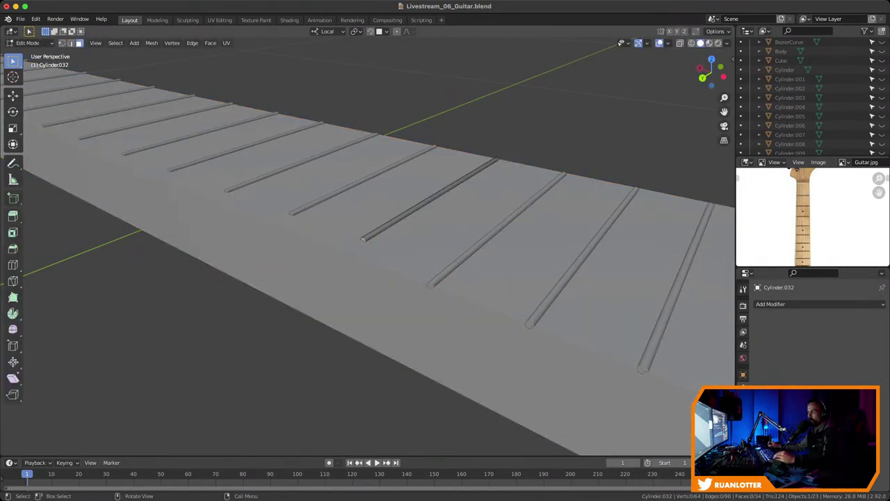
key("g")
key("z")
key("z")
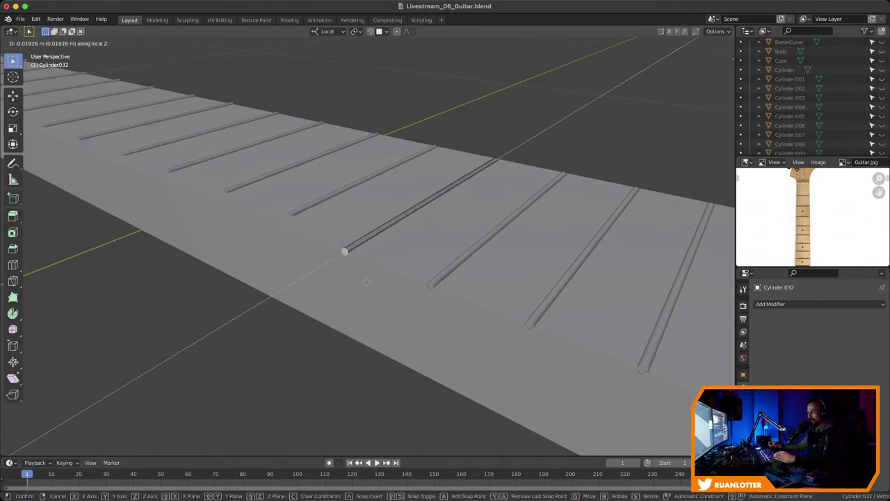
left_click(366, 281)
middle_click_drag(366, 281, 445, 319, "shift")
middle_click_drag(426, 281, 513, 324)
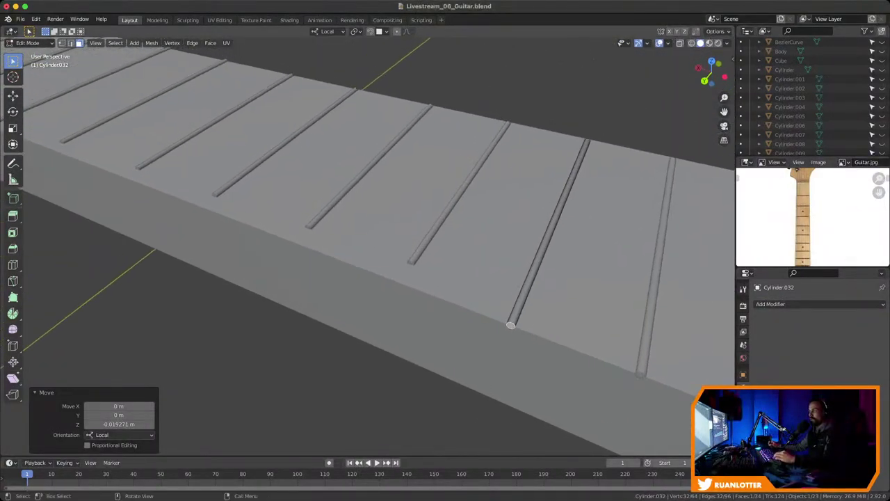
key("Tab")
Extend the ninth fret from the body end by moving its end face along local Z to the neck's side edge
left_click(431, 237)
key("Tab")
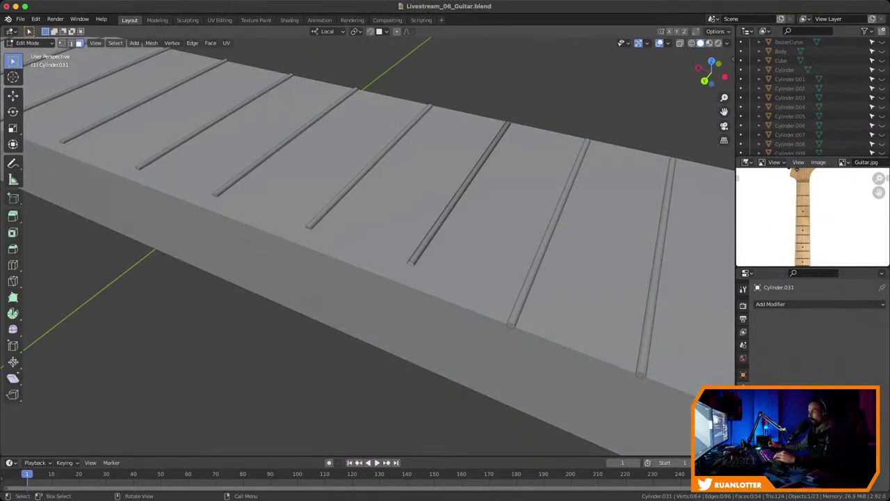
middle_click_drag(445, 292, 549, 323)
key("g")
key("z")
key("z")
left_click(429, 329)
key("Tab")
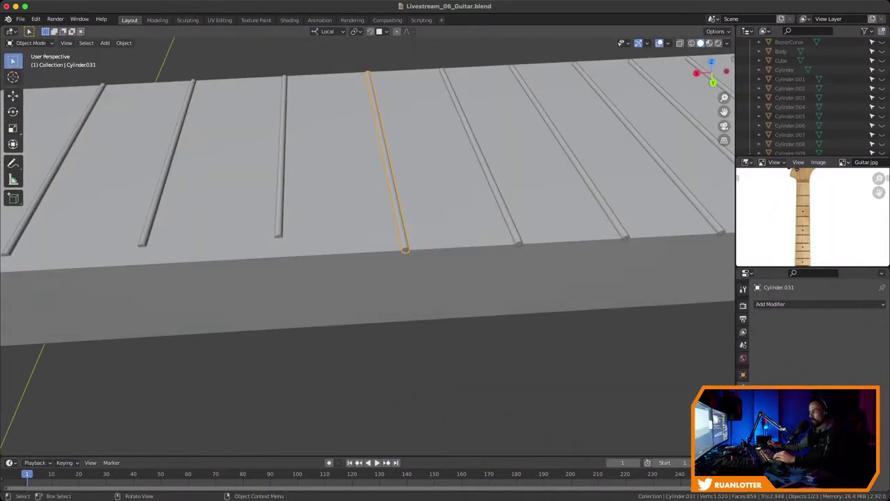
Extend the tenth fret from the body end by moving its end face along local Z to the neck's side edge
left_click(280, 195)
middle_click_drag(280, 195, 340, 229)
scroll(341, 229, "up", 2)
middle_click_drag(424, 215, 438, 219)
key("Tab")
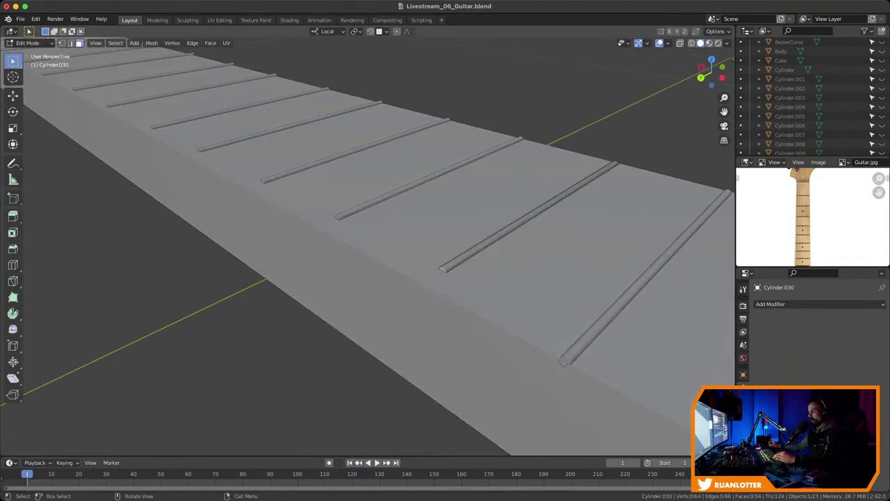
key("g")
key("z")
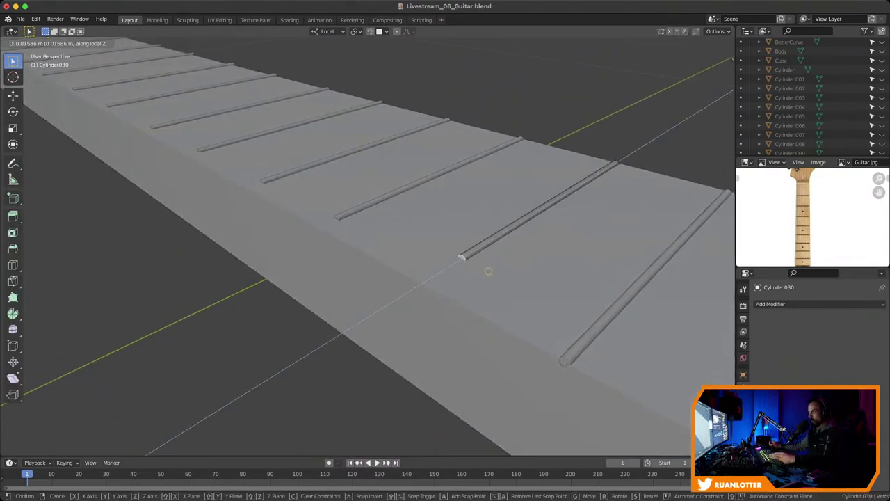
left_click(449, 297)
middle_click_drag(449, 296, 518, 323, "shift")
key("Tab")
Move the end face of the eleventh fret from the body end about -0.014 m along local Z to the neck's side edge
left_click(452, 218)
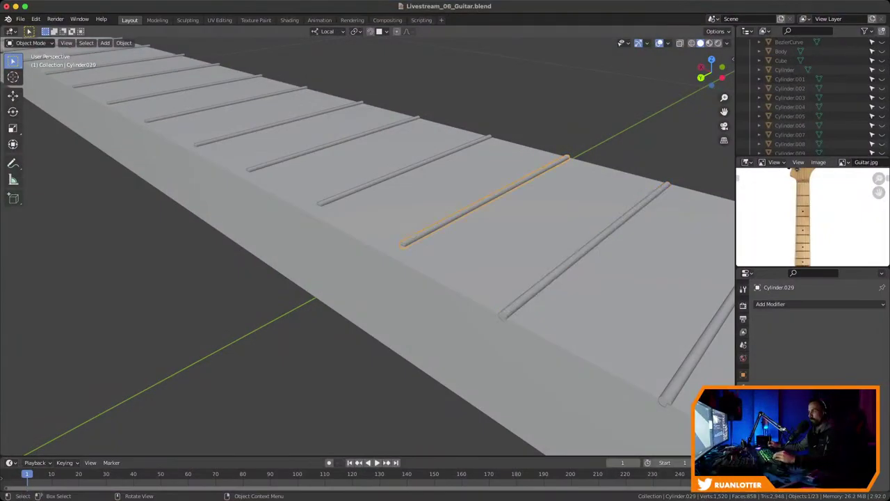
key("Tab")
key("g")
key("z")
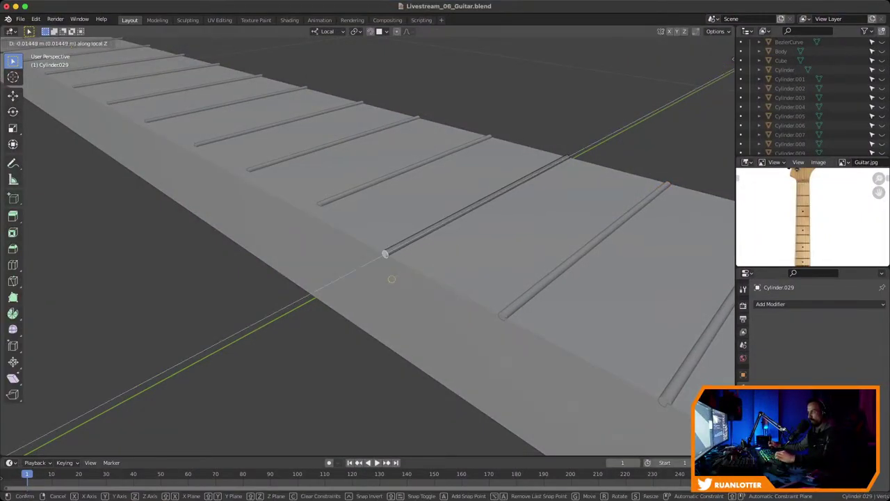
key("Return")
middle_click_drag(383, 252, 57, 57)
middle_click_drag(508, 245, 519, 248, "shift")
key("Tab")
Move the end face of the twelfth fret from the body end about -0.013 m along local Z to the neck's side edge
left_click(516, 248)
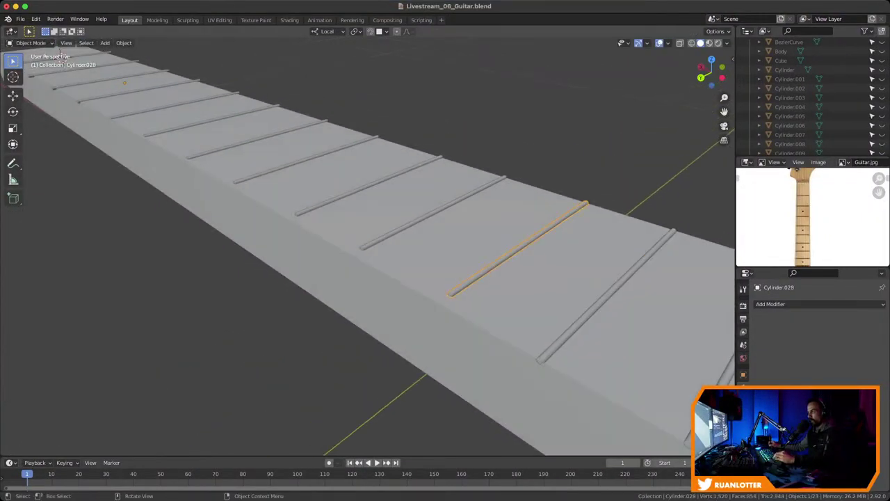
key("Tab")
key("g")
key("z")
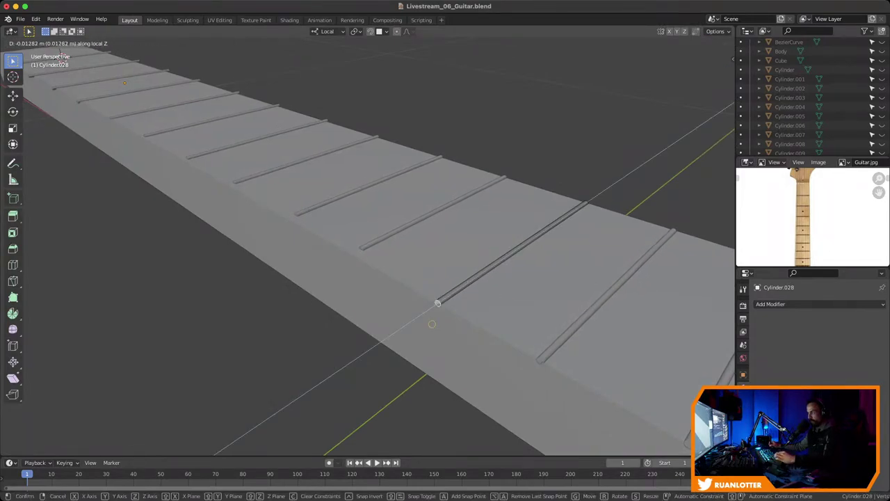
key("Return")
middle_click_drag(437, 302, 493, 318)
key("Tab")
Move the end face of the thirteenth fret from the body end about -0.011 m along local Z to the neck's side edge
left_click(476, 225)
key("Tab")
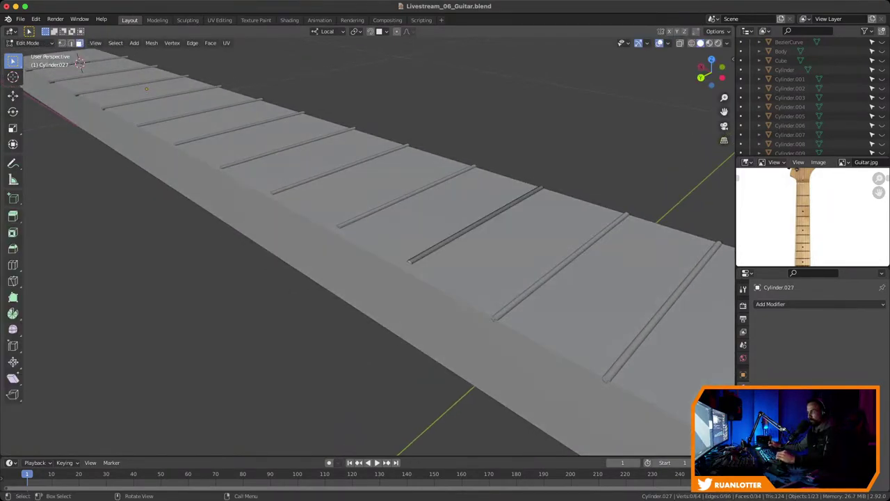
middle_click_drag(409, 261, 496, 300)
key("g")
key("z")
key("Return")
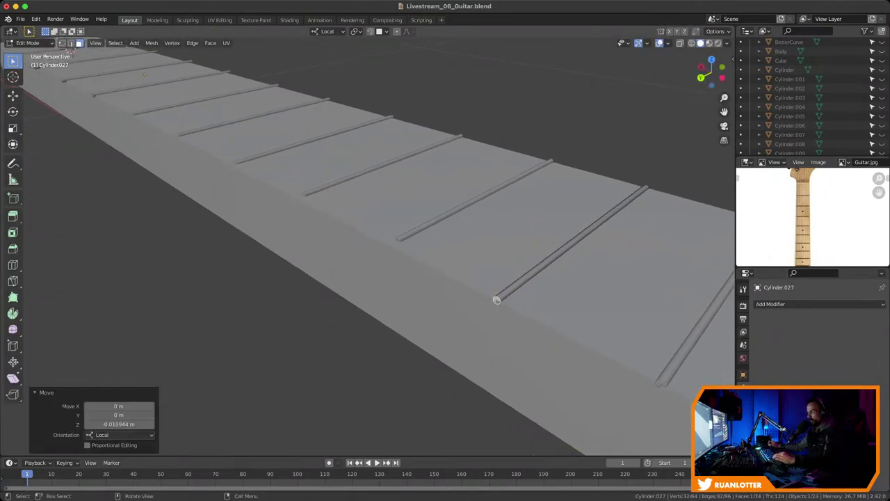
key("Tab")
Extend the fourteenth fret from the body end by moving its end face along local Z to the neck's side edge
key("Tab")
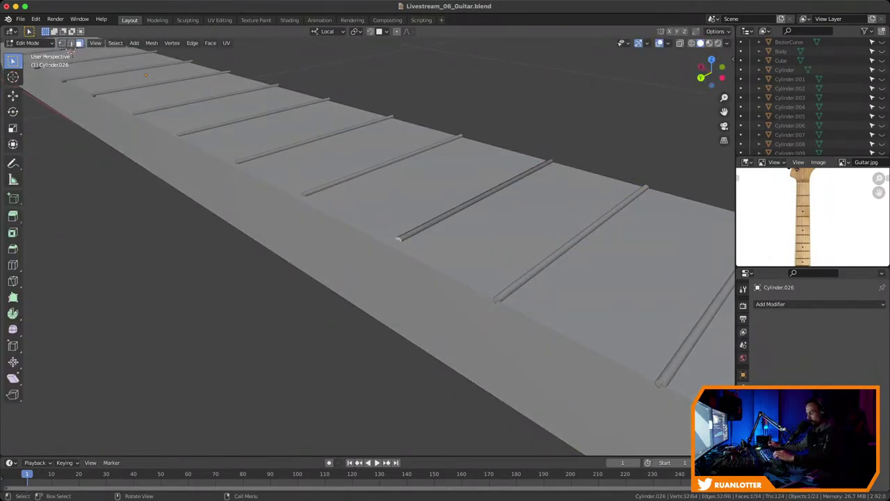
key("g")
key("z")
left_click(408, 264)
middle_click_drag(407, 264, 464, 279)
key("Tab")
Save the file and extend the fifteenth fret from the body end along local Z to the neck's side edge
middle_click_drag(97, 60, 208, 91)
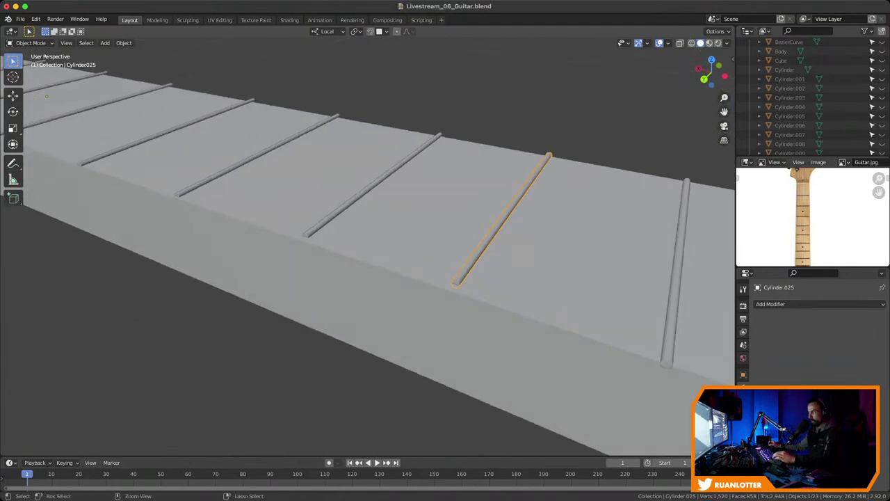
key("ctrl+s")
middle_click_drag(389, 250, 348, 250)
key("Tab")
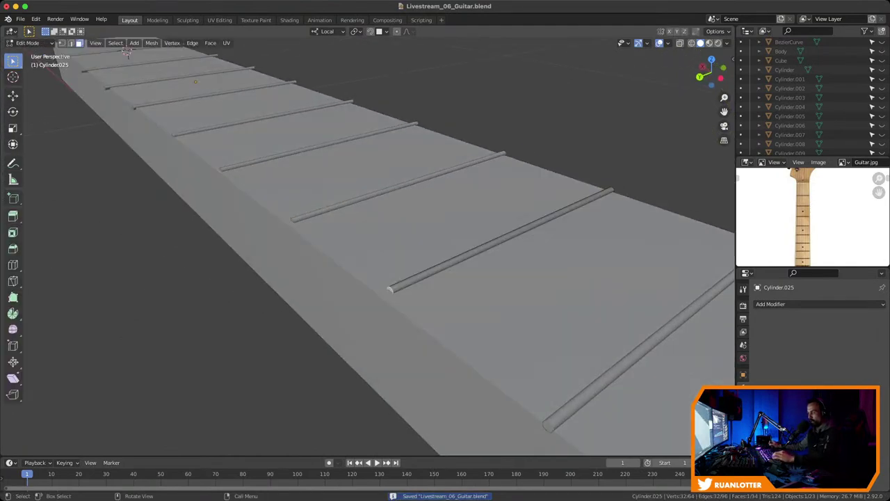
key("g")
key("z")
left_click(388, 318)
middle_click_drag(388, 318, 459, 327)
key("Tab")
Align the end face of the sixteenth fret from the body end with the neck's side edge along local Z
left_click(556, 229)
key("Tab")
middle_click_drag(557, 230, 499, 228, "shift")
scroll(537, 191, "up", 2)
key("g")
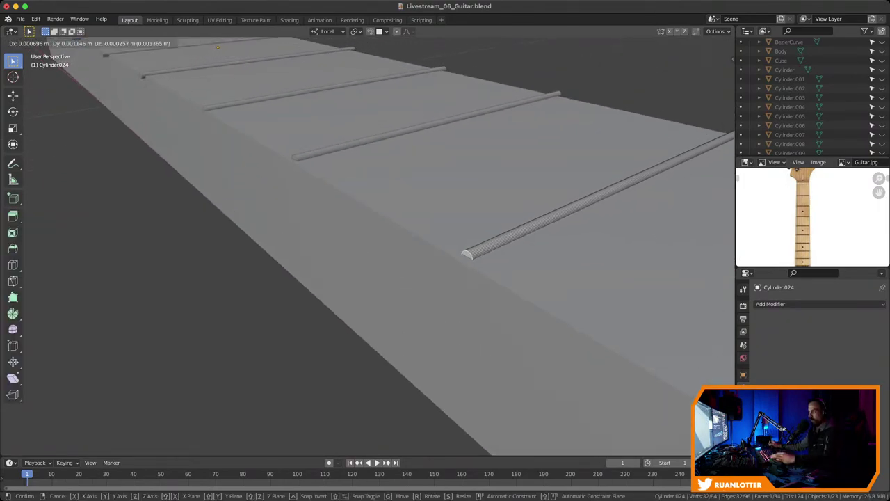
key("z")
left_click(482, 300)
middle_click_drag(483, 300, 591, 405, "shift")
key("Tab")
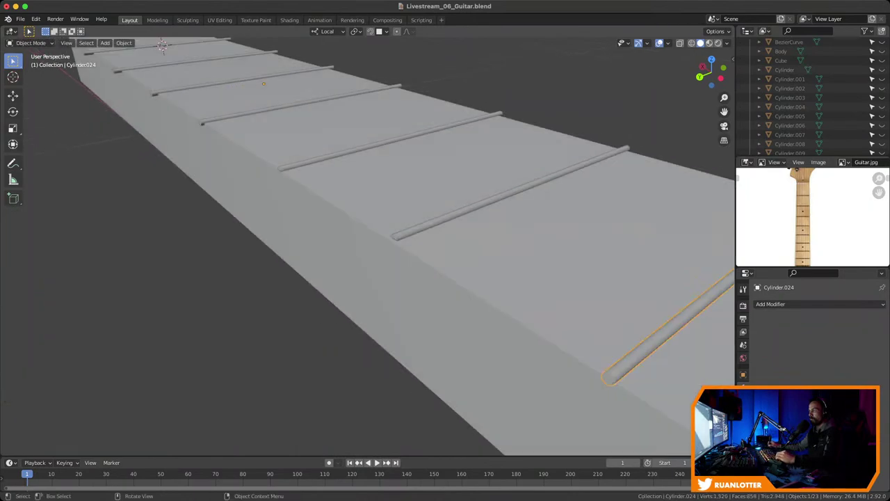
Align the end face of the seventeenth fret from the body end with the neck's side edge along local Z
left_click(517, 194)
middle_click_drag(516, 194, 621, 227, "shift")
key("Tab")
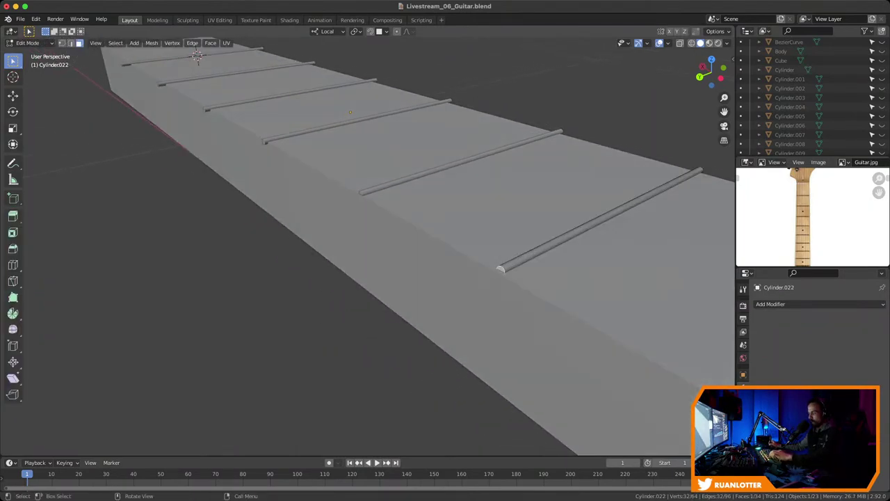
key("g")
key("z")
left_click(507, 290)
middle_click_drag(507, 290, 556, 347, "shift")
key("Tab")
Move the end face of the eighteenth fret from the body end about -0.0002 m along local Z to the neck's side edge
left_click(494, 200)
key("Tab")
middle_click_drag(495, 201, 494, 167, "ctrl")
middle_click_drag(494, 167, 540, 185, "shift")
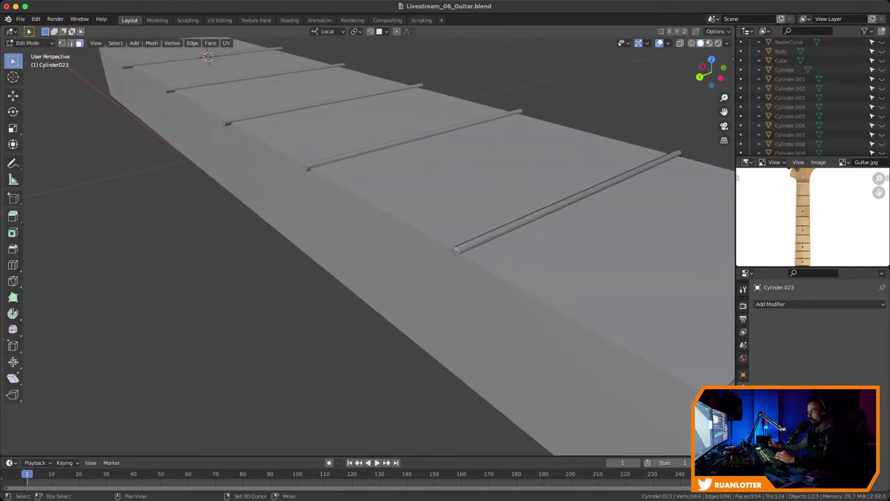
key("g")
key("z")
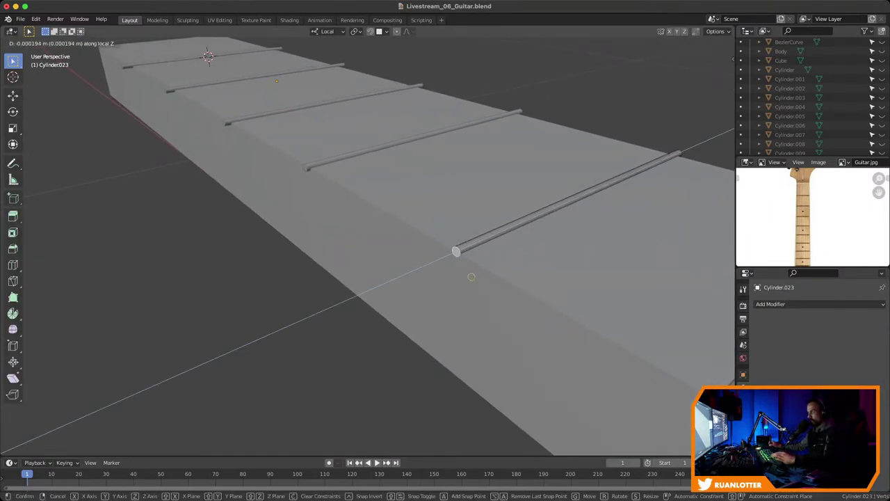
left_click(462, 282)
middle_click_drag(461, 282, 491, 295, "shift")
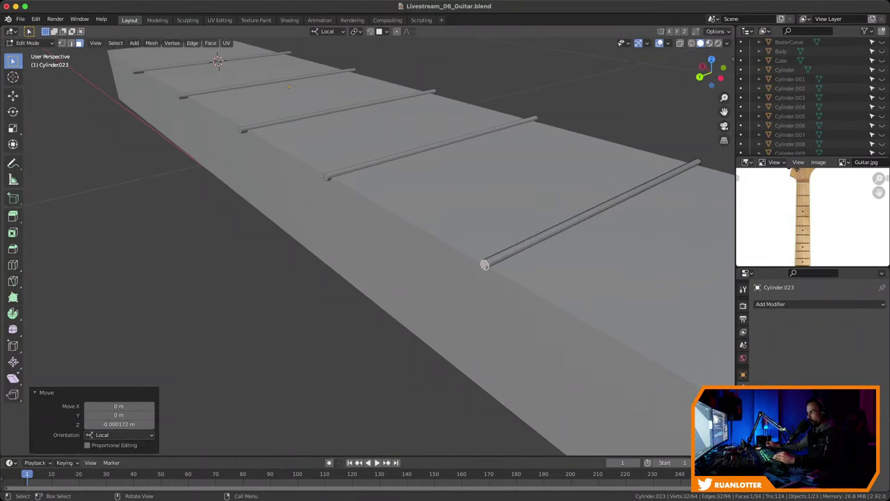
key("Tab")
left_click(490, 296)
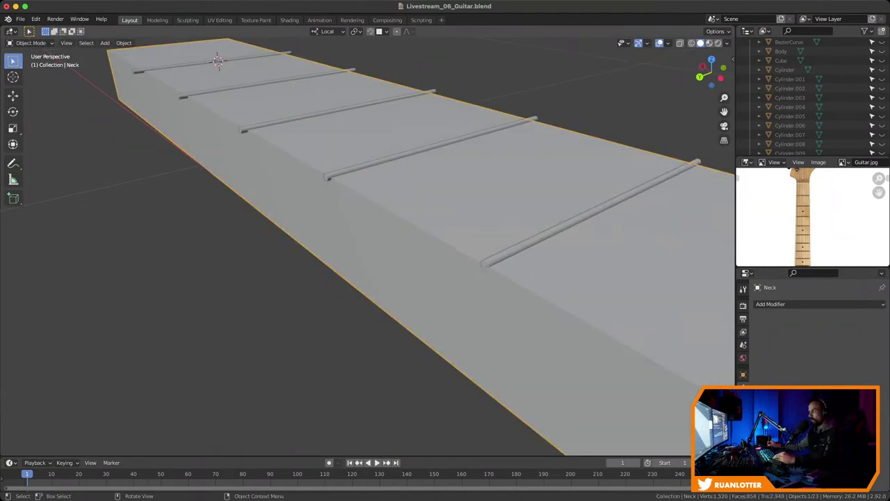
Shorten the fourth fret from the headstock end by moving its protruding end face about 0.0025 m along local Z to the neck's edge
left_click(431, 148)
middle_click_drag(432, 148, 552, 162, "shift")
key("KP_Decimal")
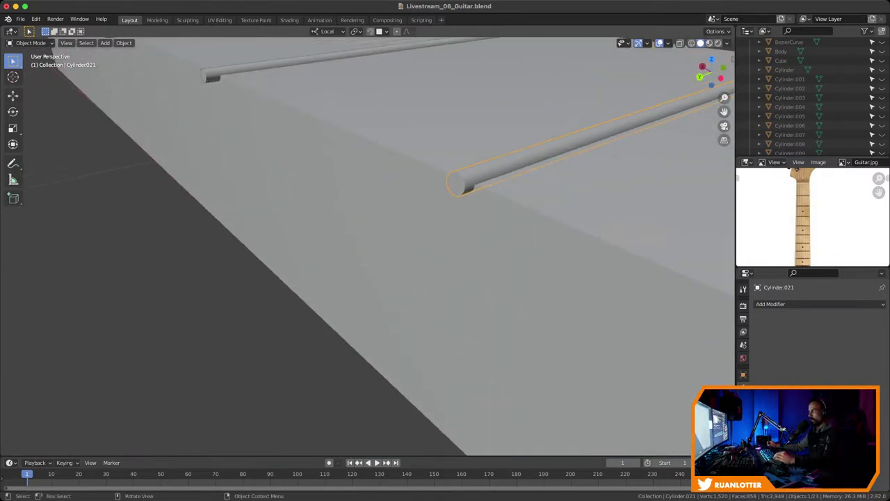
key("Tab")
key("g")
key("z")
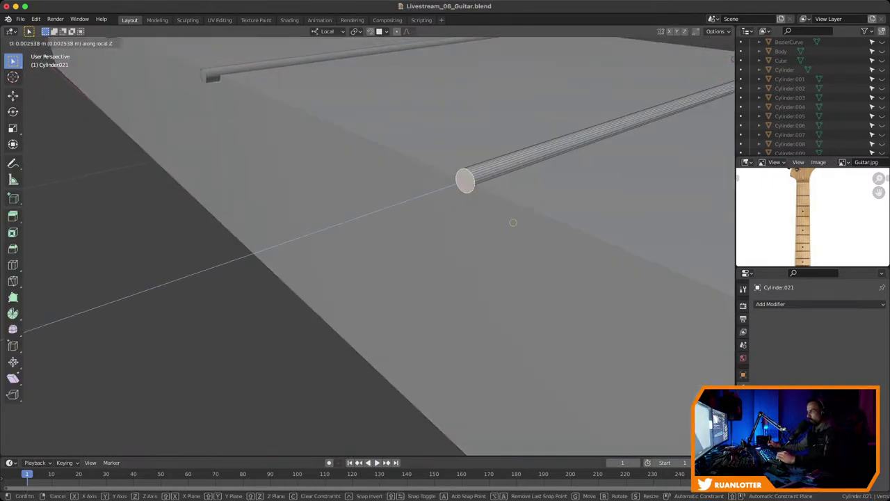
left_click(513, 223)
middle_click_drag(513, 222, 654, 337)
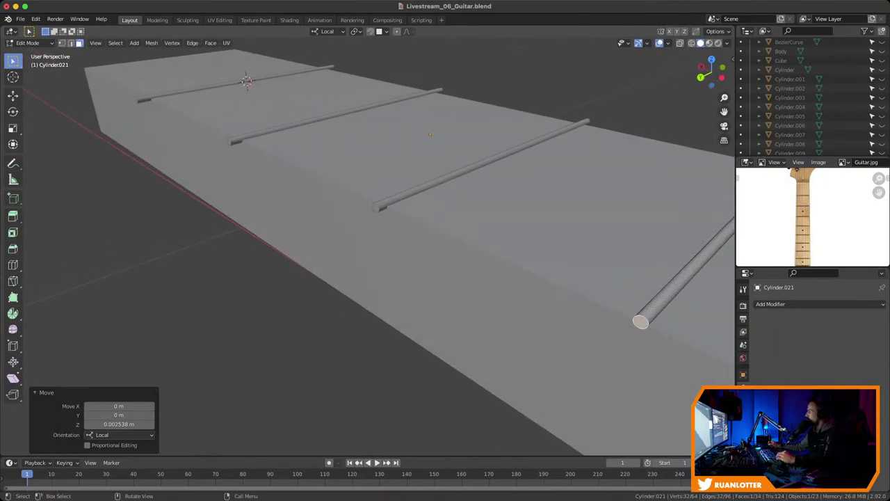
middle_click_drag(389, 236, 431, 249, "shift")
middle_click_drag(120, 247, 120, 285, "ctrl")
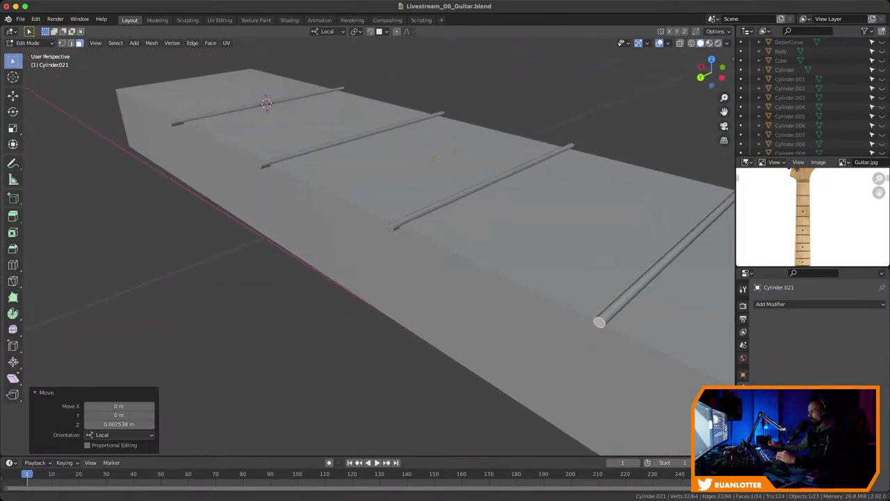
key("Tab")
Shorten the third fret from the headstock end by moving its protruding end face along local Z to the neck's side edge
left_click(481, 187)
key("Tab")
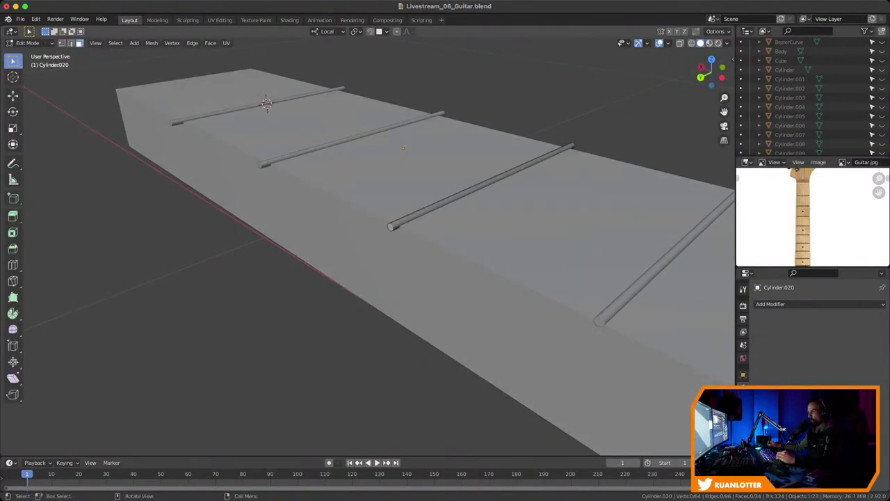
middle_click_drag(389, 257, 389, 212, "ctrl")
middle_click_drag(385, 285, 363, 239, "shift")
middle_click_drag(415, 301, 593, 375)
key("g")
key("z")
left_click(394, 312)
key("Tab")
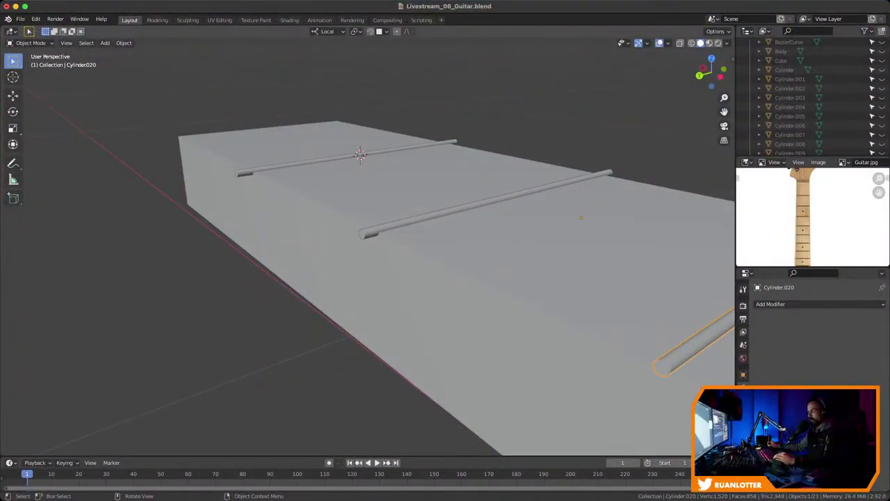
Shorten the second fret from the headstock end by moving its protruding end face about 0.008 m along local Z to the neck's edge
left_click(376, 240)
left_click(369, 233)
key("Tab")
middle_click_drag(375, 236, 418, 248, "shift")
key("g")
key("z")
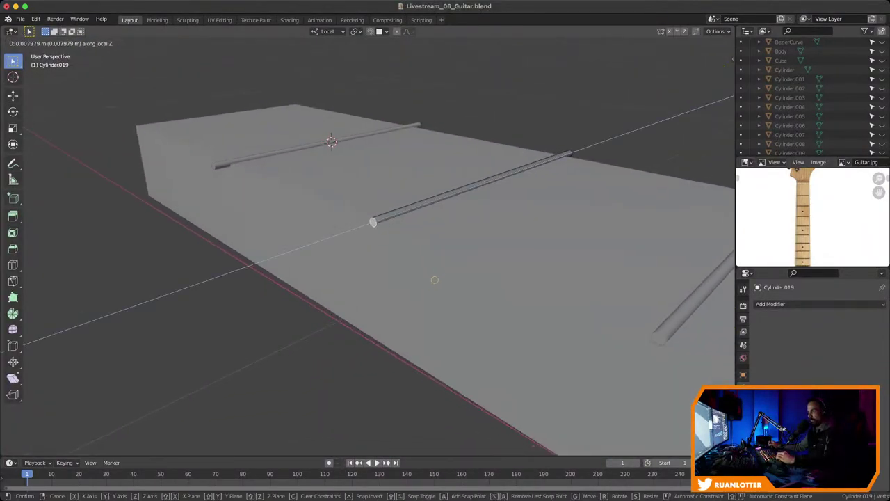
left_click(435, 280)
middle_click_drag(436, 280, 469, 294, "shift")
key("Tab")
Shorten the fret nearest the headstock end by moving its protruding end face about 0.011 m along local Z to the neck's edge
key("Tab")
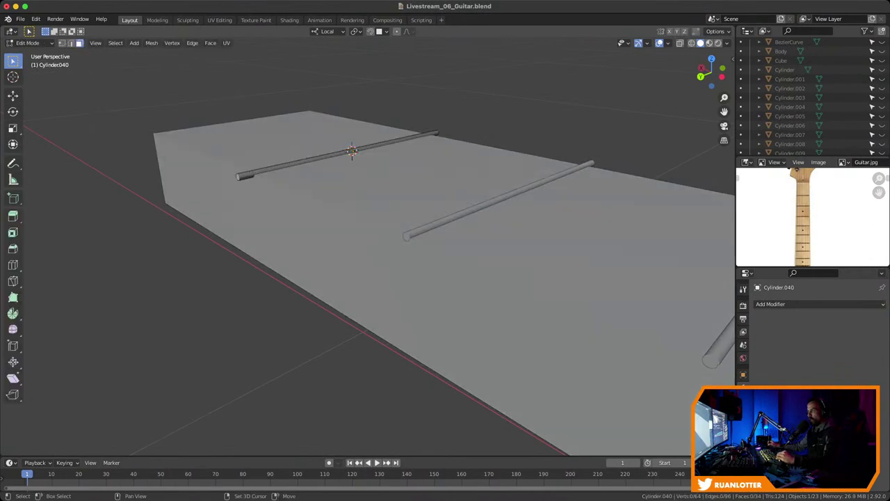
middle_click_drag(352, 151, 457, 174, "shift")
left_click(363, 205)
middle_click_drag(363, 205, 340, 201, "ctrl")
key("KP_Decimal")
middle_click_drag(341, 201, 341, 292, "ctrl")
middle_click_drag(473, 252, 514, 317)
key("g")
key("z")
key("z")
left_click(517, 319)
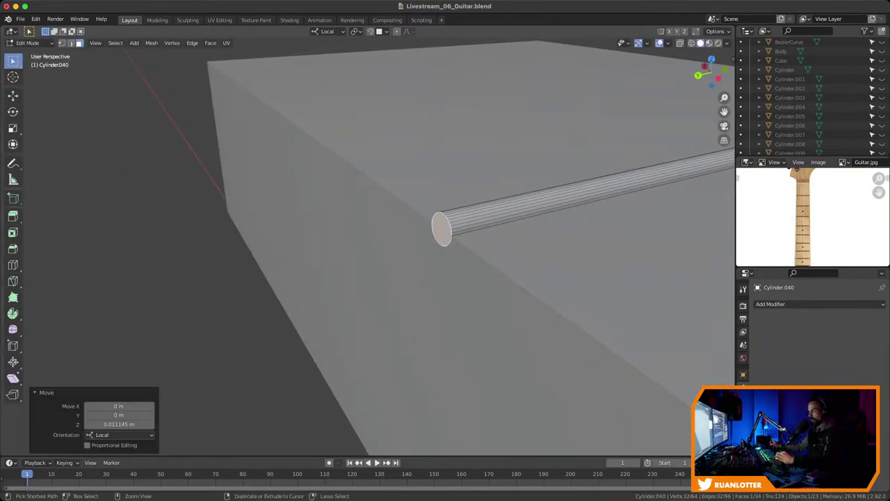
Shorten the opposite end of the fret nearest the headstock along local Z to the neck's other side edge
scroll(516, 319, "down", 8)
middle_click_drag(517, 319, 695, 334)
middle_click_drag(445, 278, 445, 209)
key("alt+a")
middle_click_drag(396, 285, 439, 292)
scroll(376, 219, "up", 6)
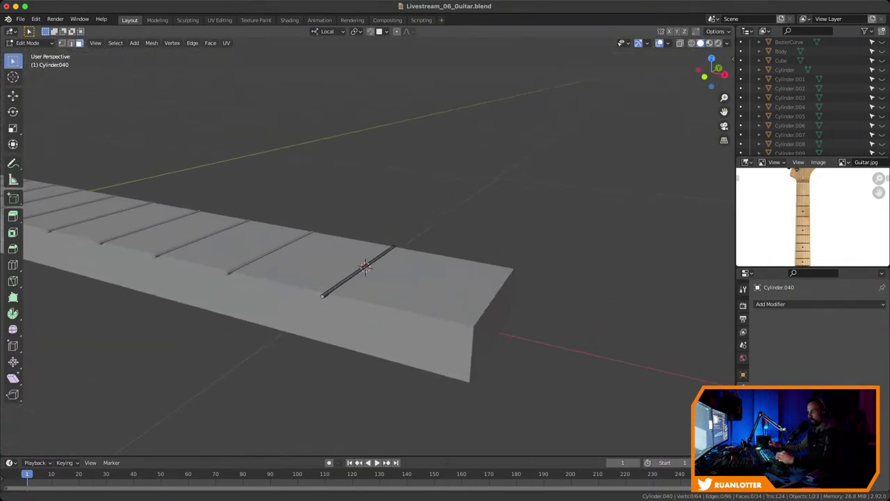
middle_click_drag(379, 247, 379, 236, "ctrl")
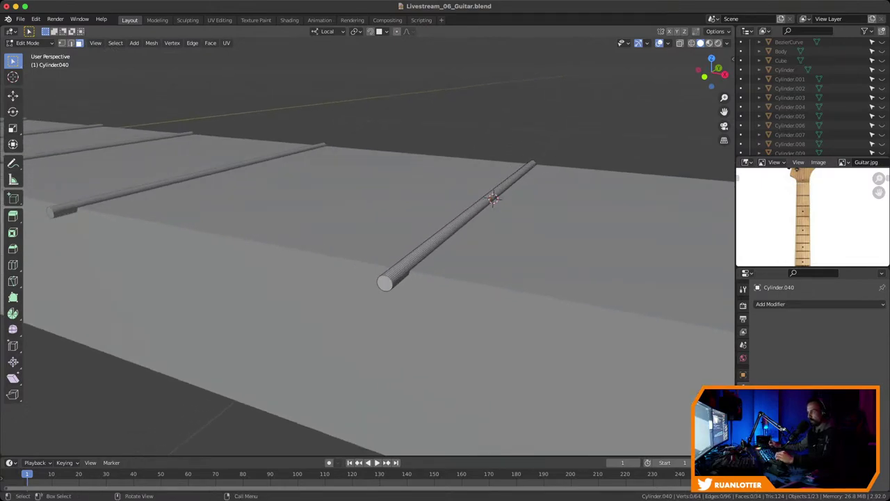
key("g")
middle_click_drag(424, 278, 466, 302)
key("z")
left_click(441, 294)
key("Tab")
Shorten the opposite end of the second fret from the headstock end along local Z to the neck's side edge
left_click(292, 178)
key("Tab")
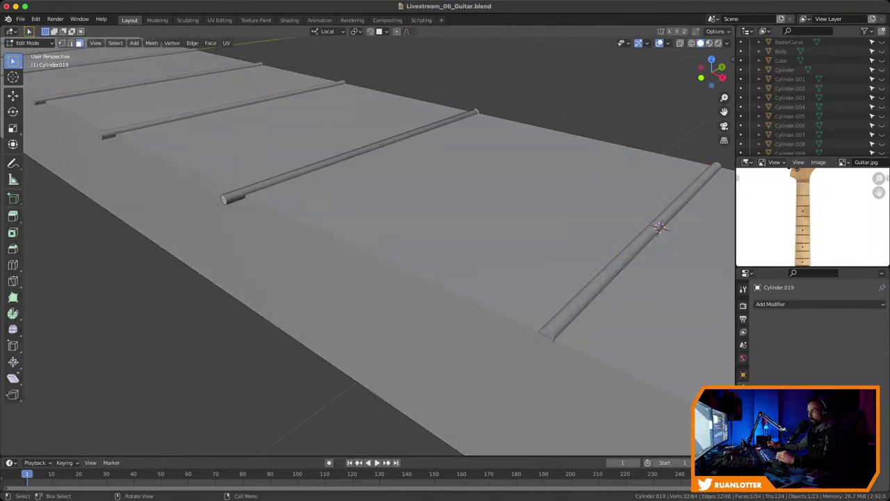
middle_click_drag(292, 177, 447, 191, "shift")
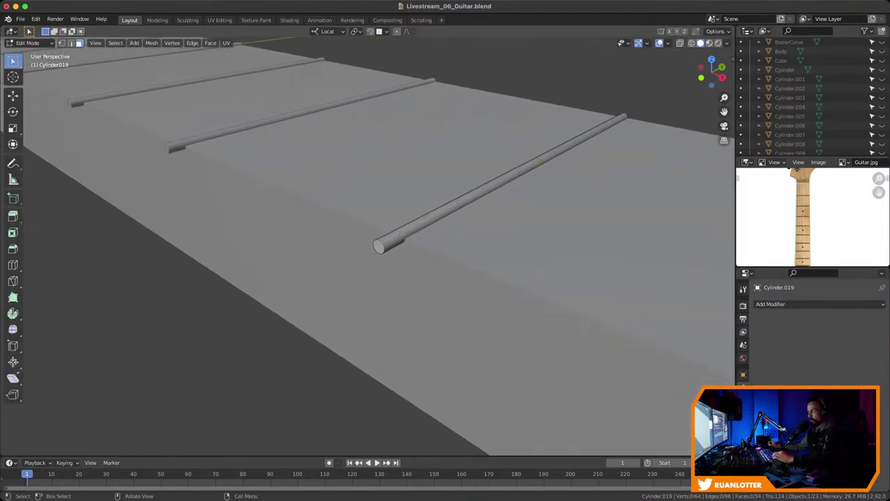
key("g")
key("z")
left_click(417, 266)
middle_click_drag(417, 266, 435, 293, "shift")
key("Tab")
Move the opposite end face of the third fret from the headstock end about -0.008 m along local Z to the neck's edge
left_click(375, 114)
middle_click_drag(467, 153, 479, 277, "shift")
middle_click_drag(480, 276, 656, 272, "ctrl")
middle_click_drag(656, 271, 551, 118, "ctrl")
middle_click_drag(459, 288, 333, 283, "shift")
key("Tab")
left_click(334, 282)
key("g")
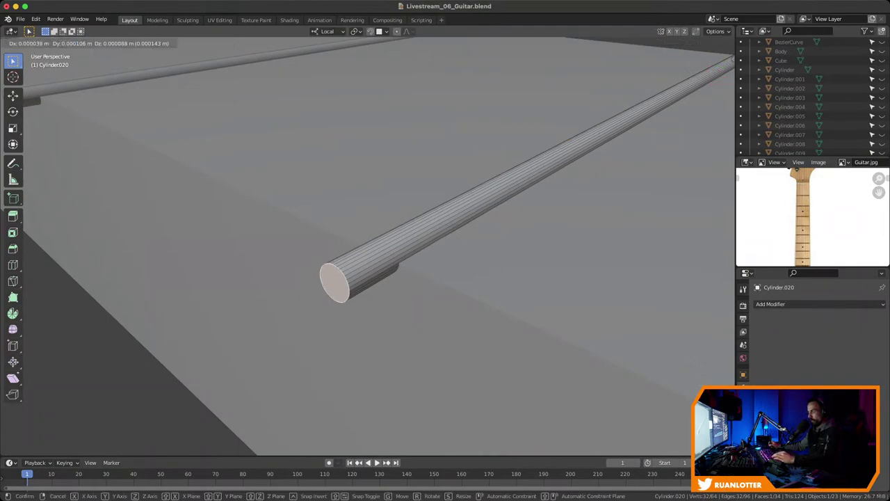
key("z")
key("Return")
scroll(369, 244, "down", 6)
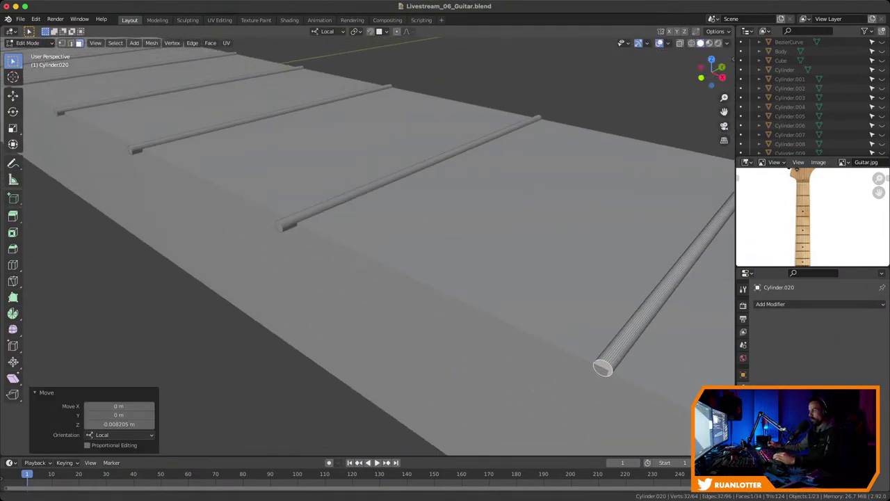
key("Tab")
Shorten the opposite end of the fourth fret from the headstock end along local Z to the neck's side edge
left_click(327, 217)
key("Tab")
key("g")
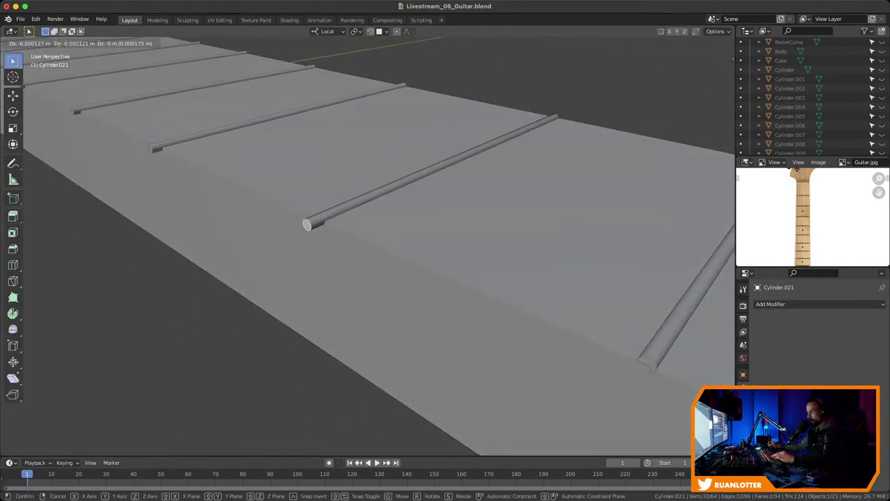
key("z")
key("Return")
middle_click_drag(320, 216, 612, 362, "shift")
key("Tab")
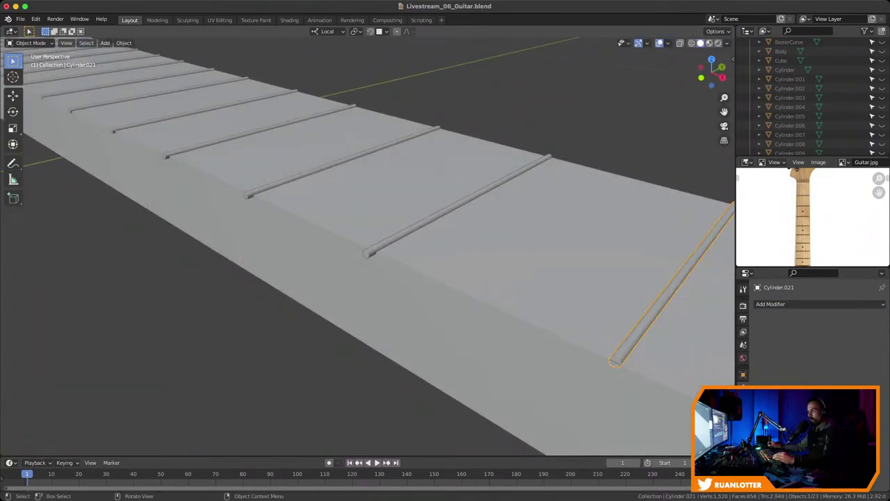
Move the open end face of the fifth fret from the headstock end about -0.0056 m along local Z to the neck's edge
left_click(456, 205)
key("Tab")
key("g")
key("z")
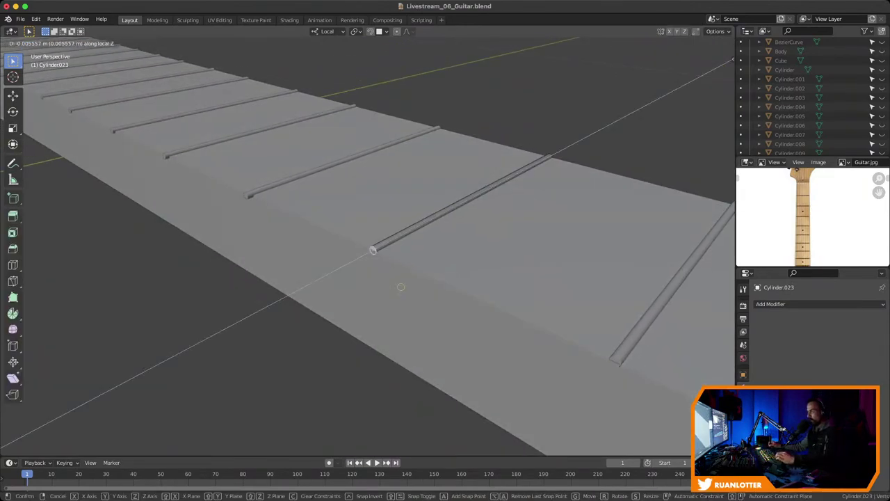
key("Return")
middle_click_drag(399, 287, 473, 285)
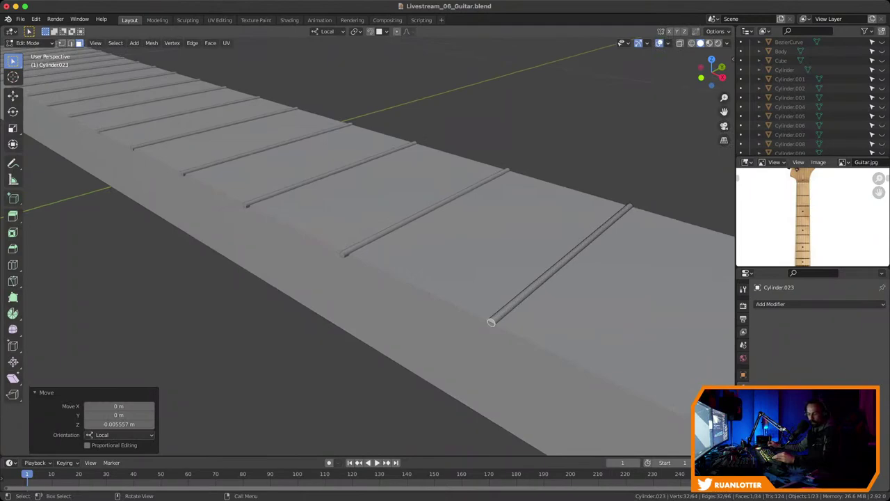
key("Tab")
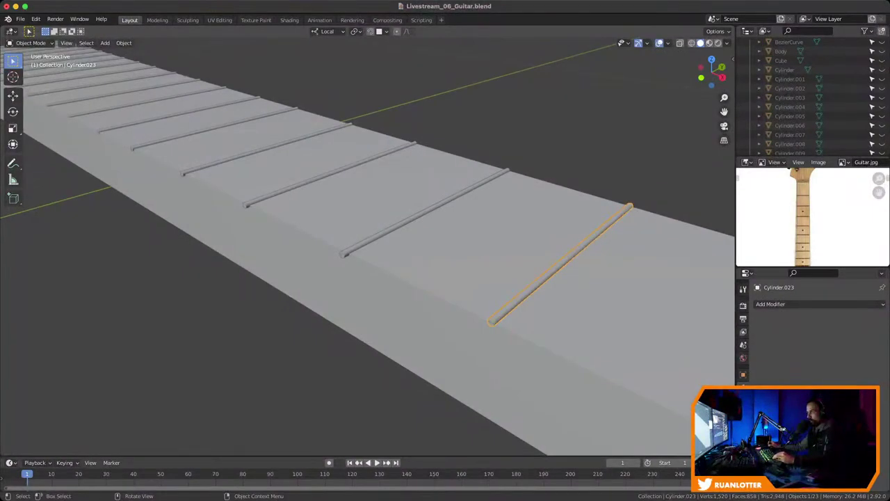
Shorten the opposite end of the sixth fret from the headstock end along local Z to the neck's side edge
left_click(425, 212)
key("Tab")
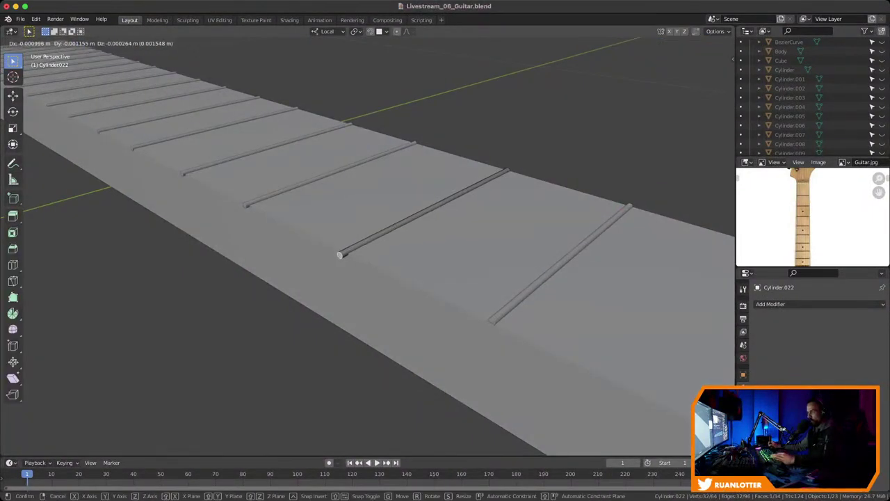
key("g")
key("z")
key("Return")
middle_click_drag(348, 254, 492, 318)
key("Tab")
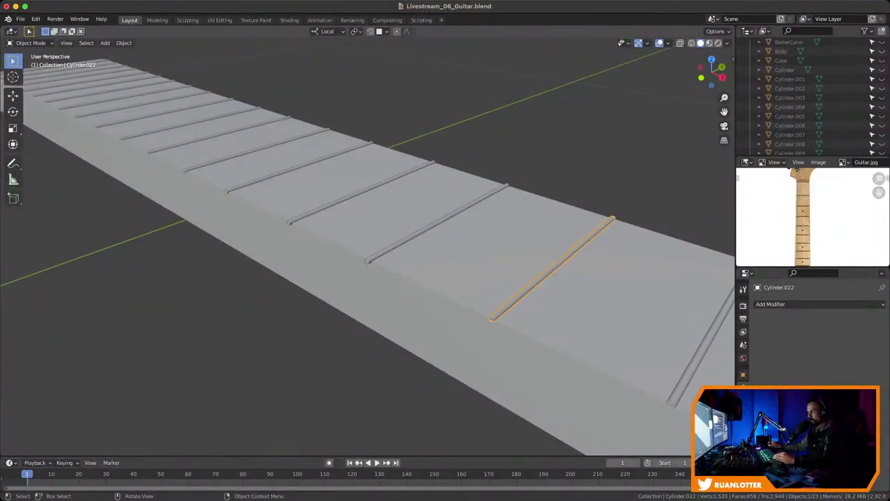
Move the opposite end face of the seventh fret from the headstock end about -0.0032 m along local Z to the neck's edge
left_click(437, 223)
key("Tab")
middle_click_drag(368, 261, 378, 205, "shift")
key("KP_Decimal")
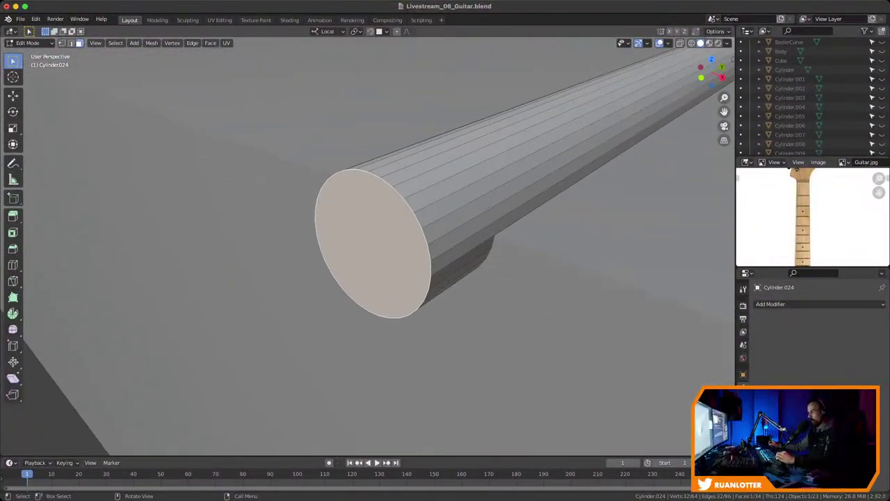
middle_click_drag(369, 262, 370, 337, "ctrl")
key("g")
key("z")
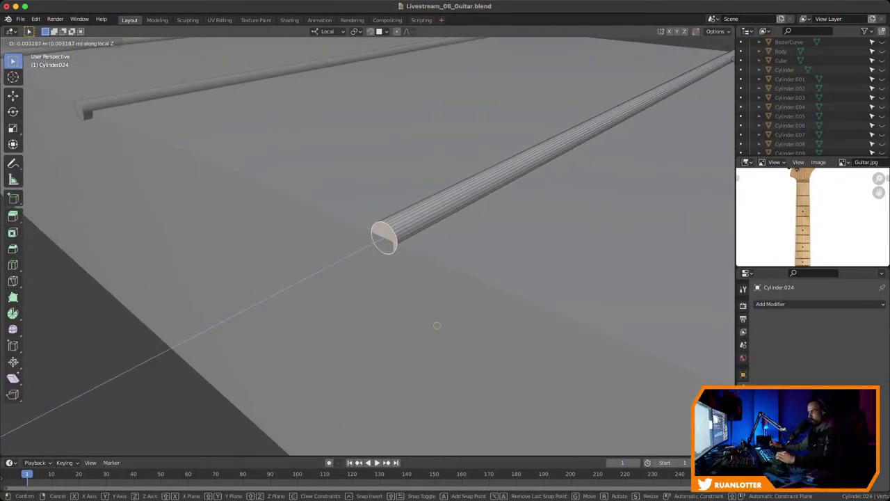
left_click(437, 324)
middle_click_drag(437, 324, 474, 408, "shift")
scroll(368, 243, "down", 8)
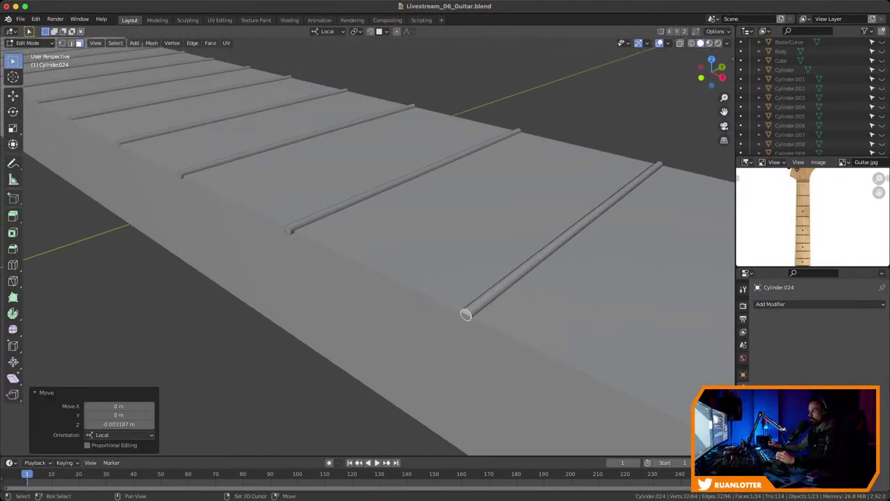
key("Tab")
Shorten the opposite end of the eighth fret from the headstock end along local Z to the neck's side edge
left_click(467, 172)
key("Tab")
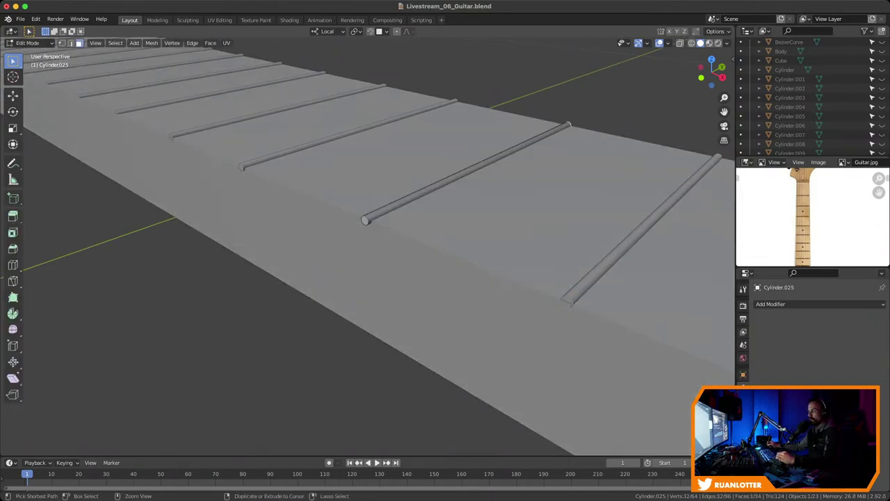
middle_click_drag(313, 173, 313, 132, "ctrl")
key("g")
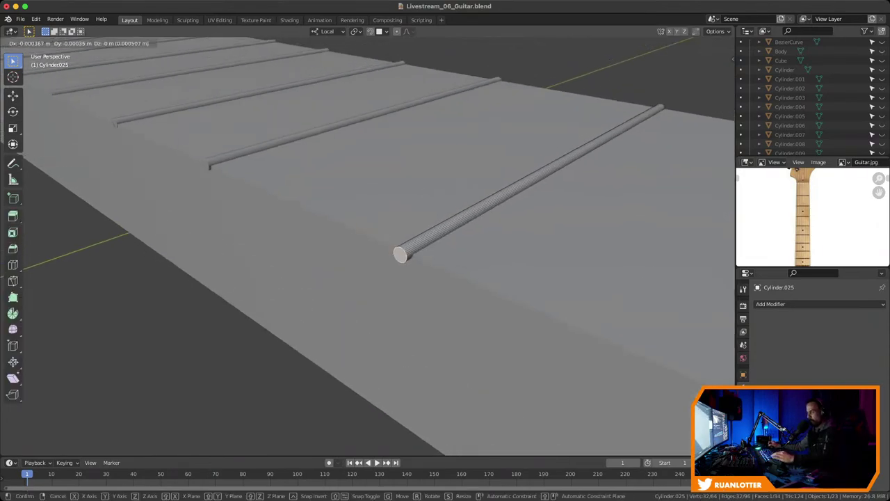
key("z")
left_click(467, 274)
middle_click_drag(467, 274, 549, 327, "shift")
key("Tab")
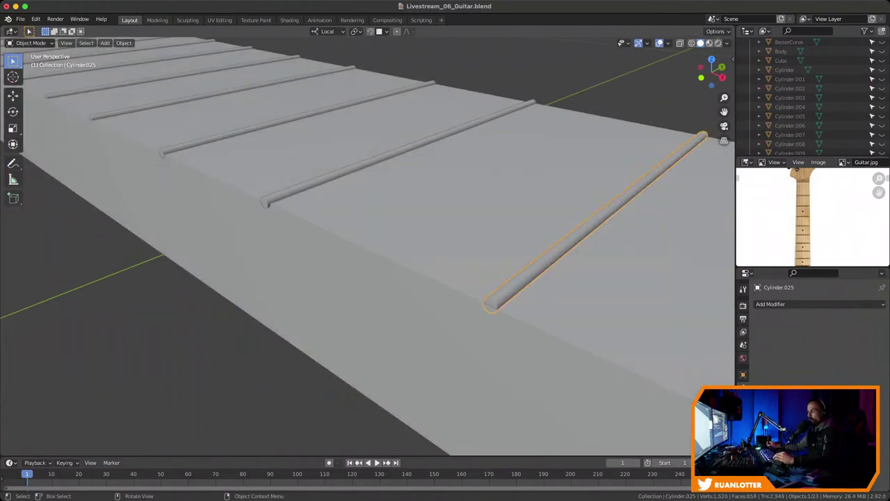
Move the opposite end face of the ninth fret from the headstock end about -0.0011 m along local Z to the neck's edge
left_click(400, 152)
middle_click_drag(400, 153, 532, 221, "shift")
key("Tab")
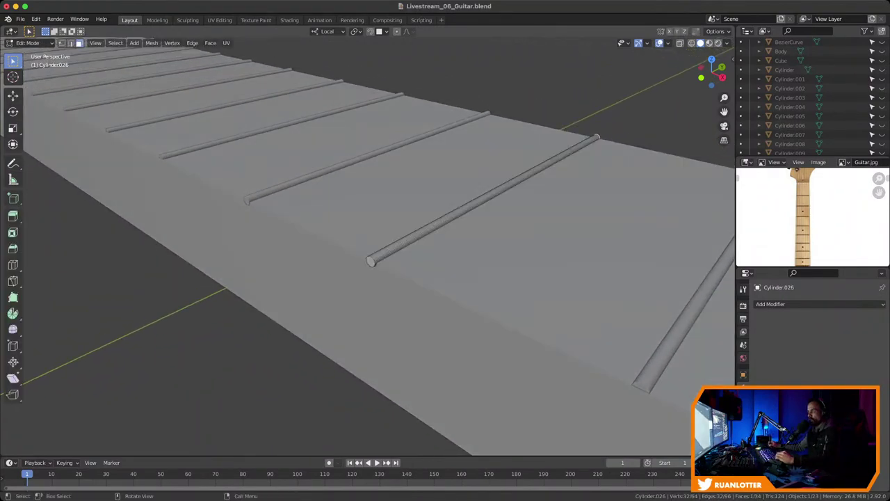
key("g")
key("z")
left_click(371, 262)
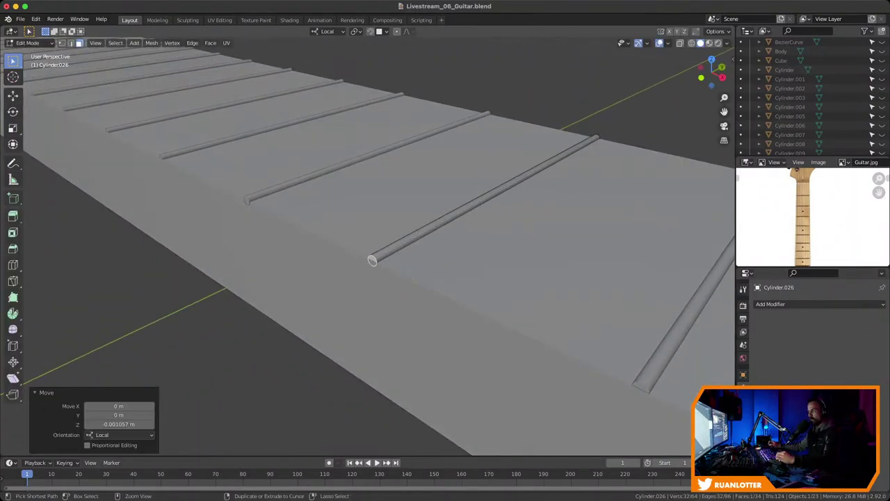
middle_click_drag(370, 261, 534, 312, "shift")
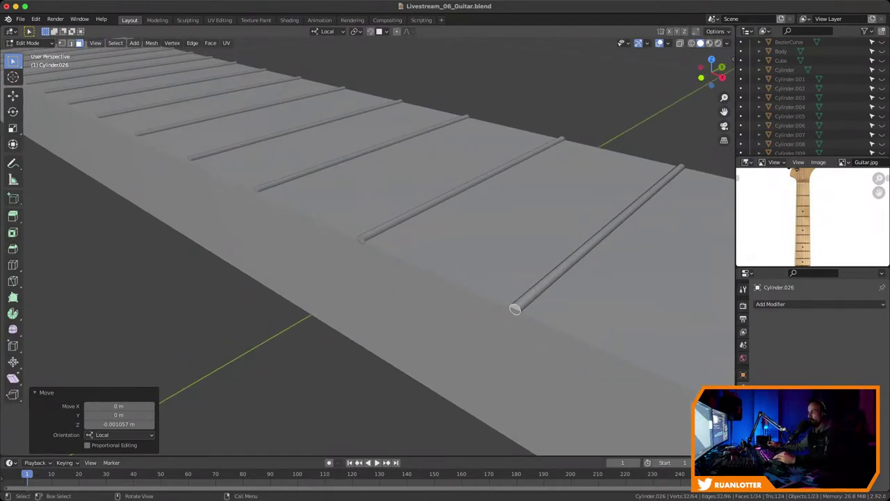
key("alt+a")
key("Tab")
Nudge the opposite end face of the tenth fret from the headstock end about 0.00016 m along local Z to the neck's edge
left_click(452, 194)
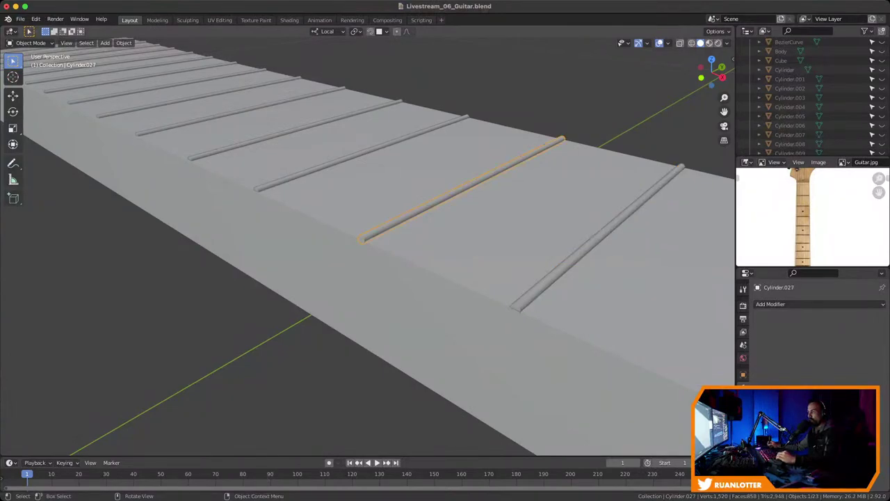
scroll(368, 247, "up", 1)
middle_click_drag(452, 194, 482, 201, "shift")
key("Tab")
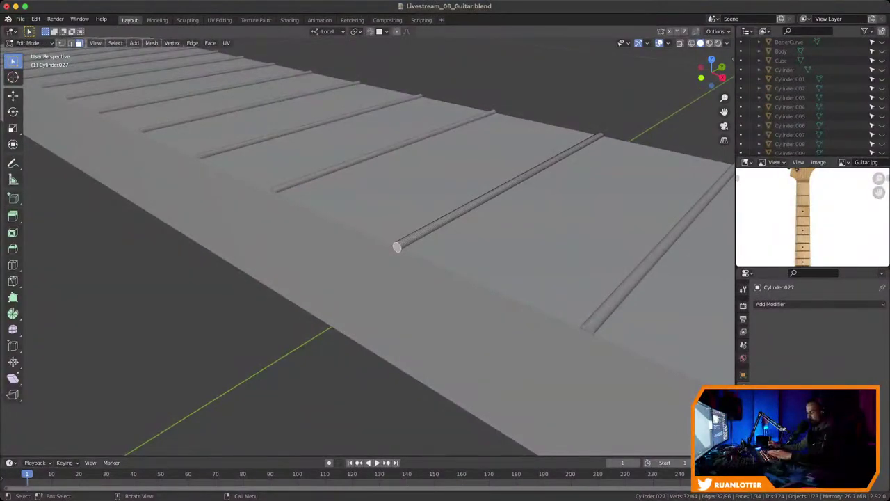
key("g")
key("z")
left_click(396, 247)
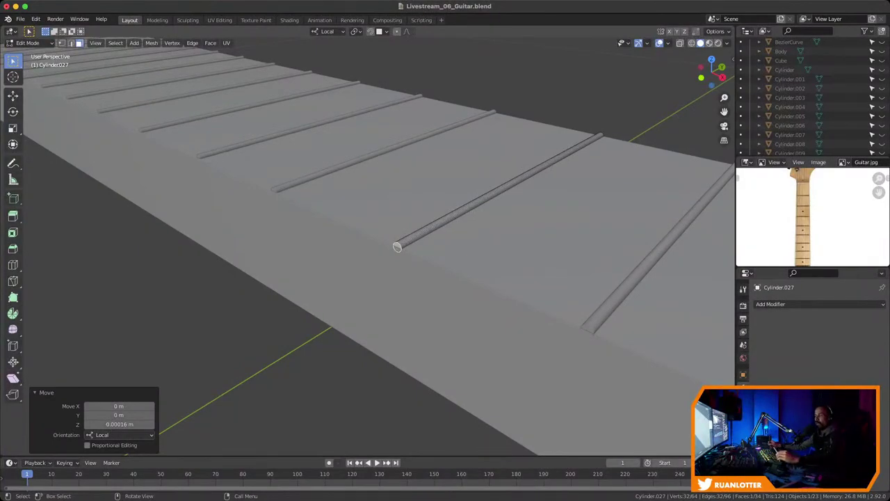
middle_click_drag(397, 278, 420, 278, "shift")
key("Tab")
left_click(420, 292)
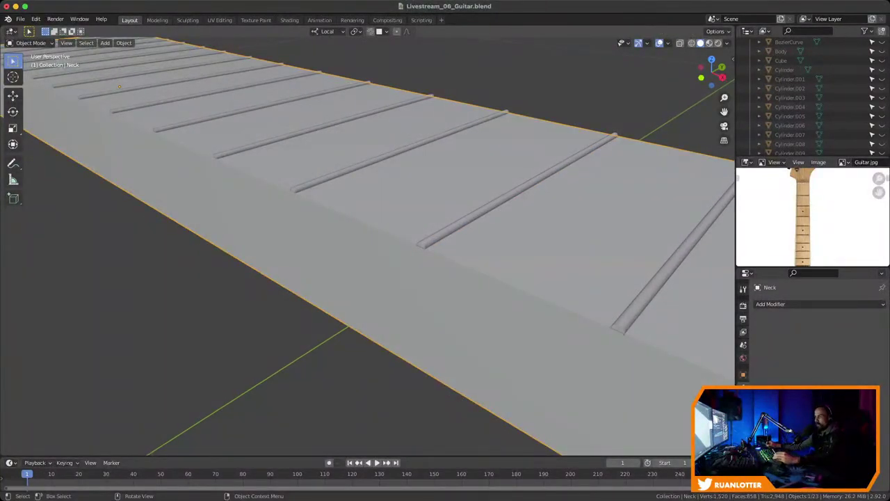
Extend the opposite end of the eleventh fret from the headstock end along local Z to the neck's side edge
left_click(400, 151)
middle_click_drag(399, 151, 502, 211, "shift")
mouse_move(502, 210)
middle_mouse_down("ctrl")
mouse_move(502, 253)
mouse_move(502, 208)
middle_mouse_up("ctrl")
middle_click_drag(502, 208, 417, 256)
key("Tab")
left_click(417, 255)
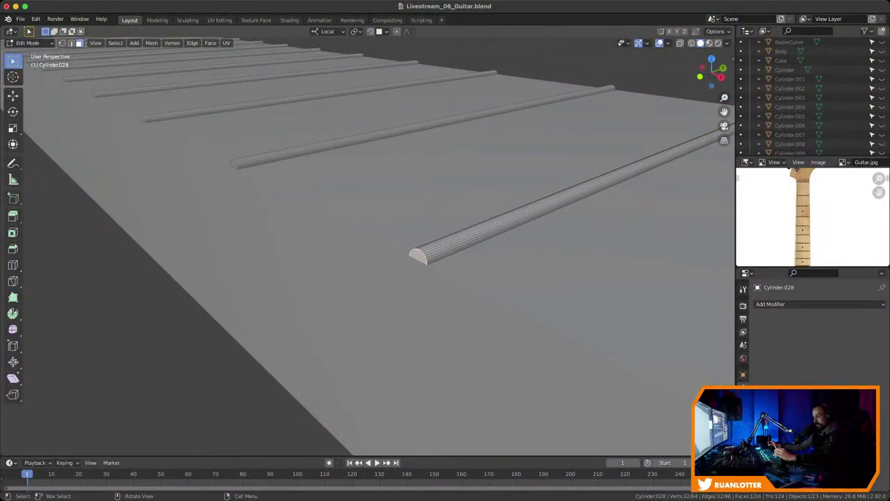
key("g")
key("z")
key("z")
left_click(408, 297)
middle_click_drag(408, 298, 604, 371, "shift")
key("Tab")
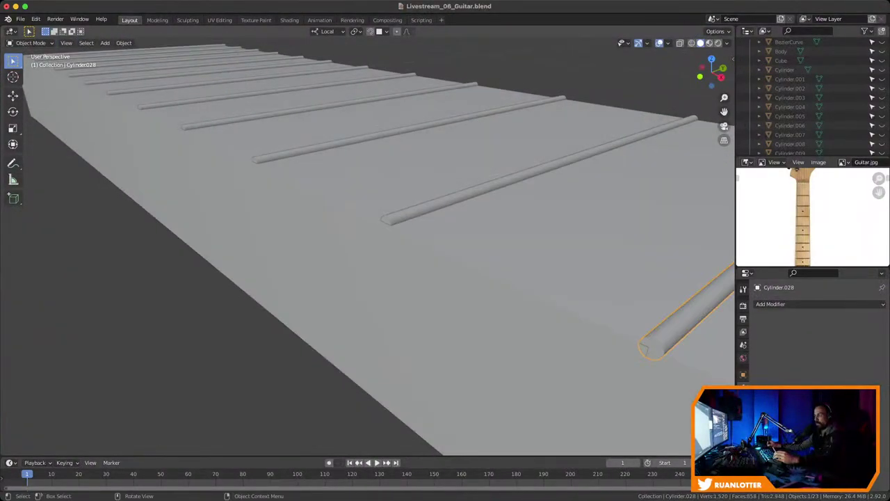
Extend the opposite end of the twelfth fret from the headstock end along local Z to the neck's side edge
left_click(418, 212)
key("Tab")
key("g")
key("z")
key("z")
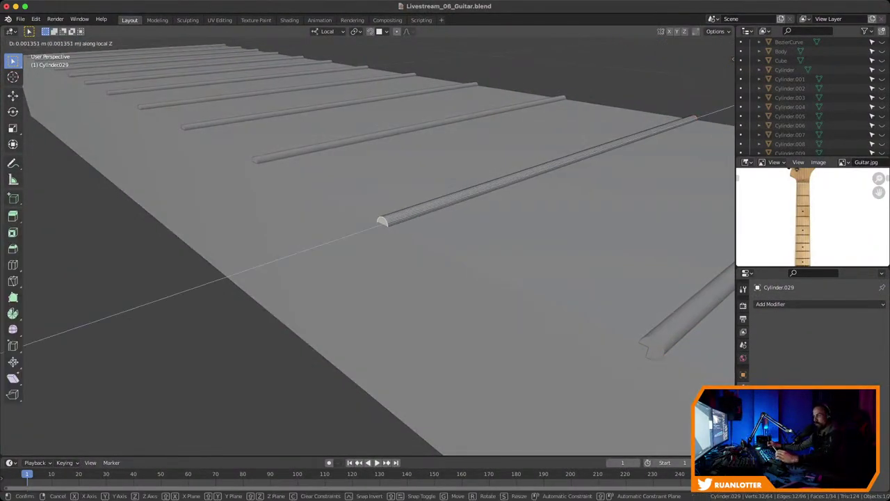
left_click(400, 245)
middle_click_drag(401, 245, 508, 319, "shift")
key("Tab")
Extend the opposite end of the thirteenth fret from the headstock end along local Z to the neck's side edge
left_click(480, 177)
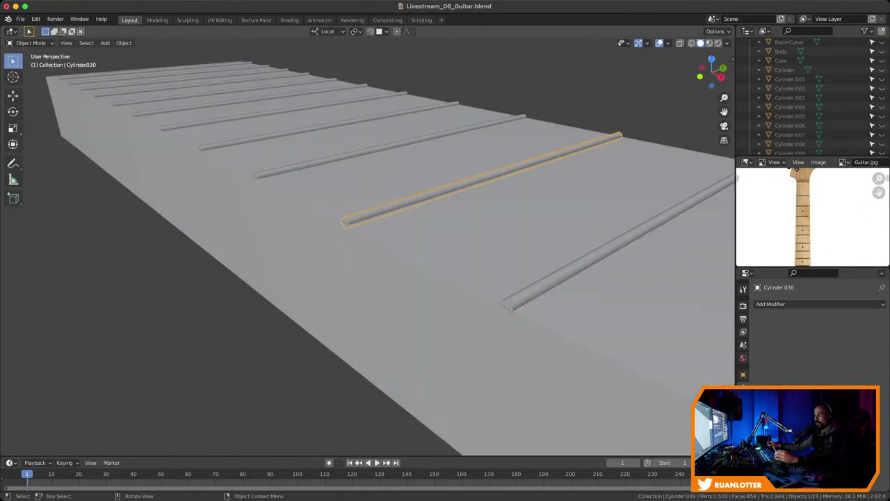
key("Tab")
key("h")
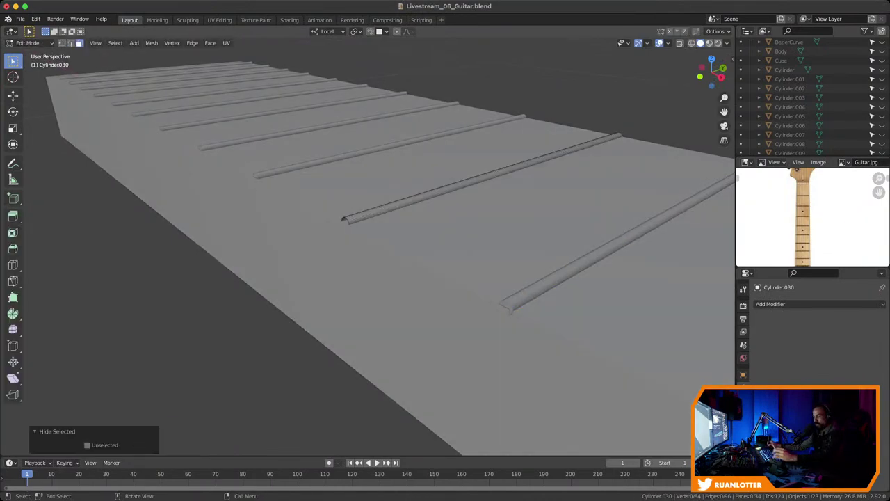
key("alt+h")
key("g")
key("z")
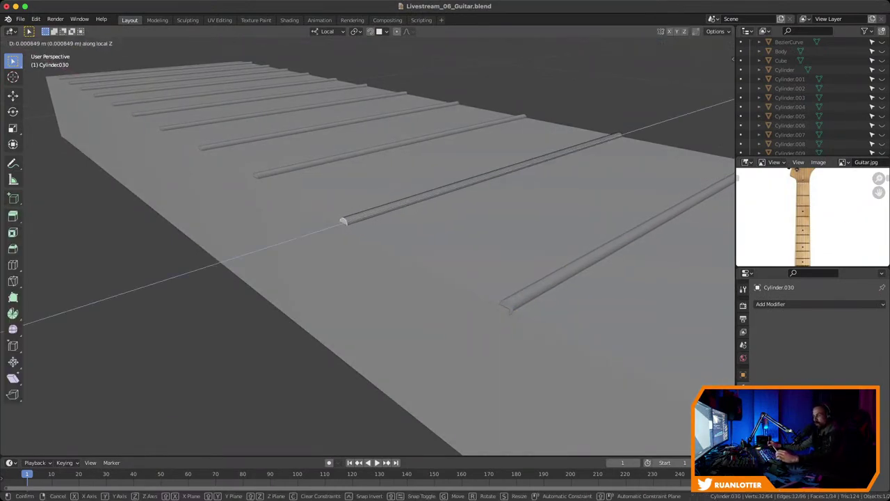
left_click(364, 253)
middle_click_drag(363, 253, 445, 267)
key("Tab")
left_click(445, 268)
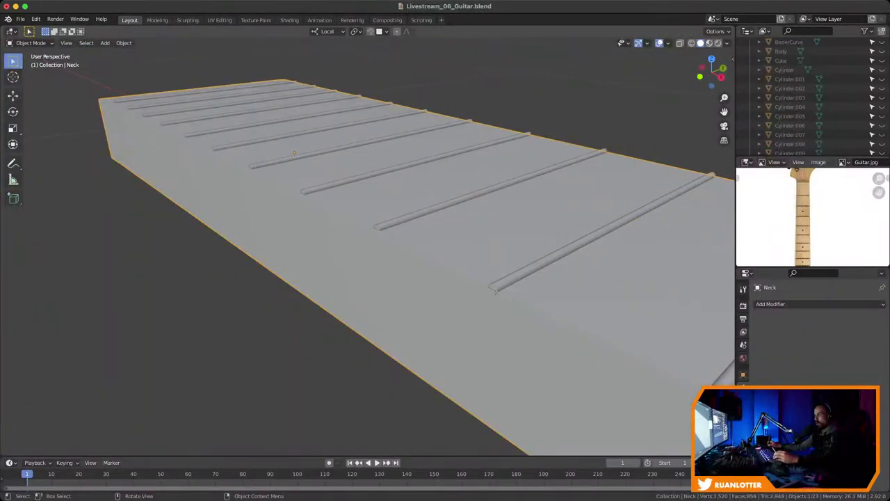
Move the opposite end face of the fourteenth fret from the headstock end about 0.0033 m along local Z to the neck's edge
left_click(486, 190)
middle_click_drag(486, 190, 494, 233, "shift")
scroll(367, 247, "down", 1)
middle_click_drag(367, 247, 379, 292, "shift")
scroll(368, 247, "up", 1)
scroll(368, 246, "up", 1)
key("Tab")
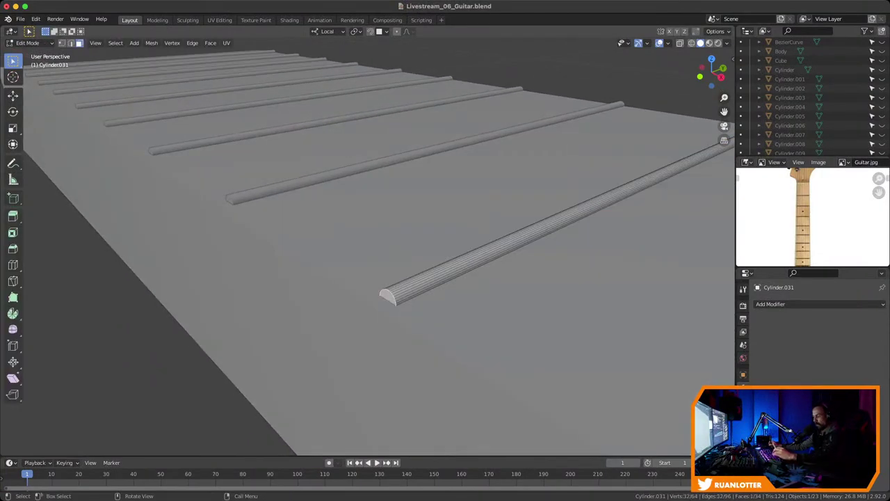
key("g")
key("z")
key("z")
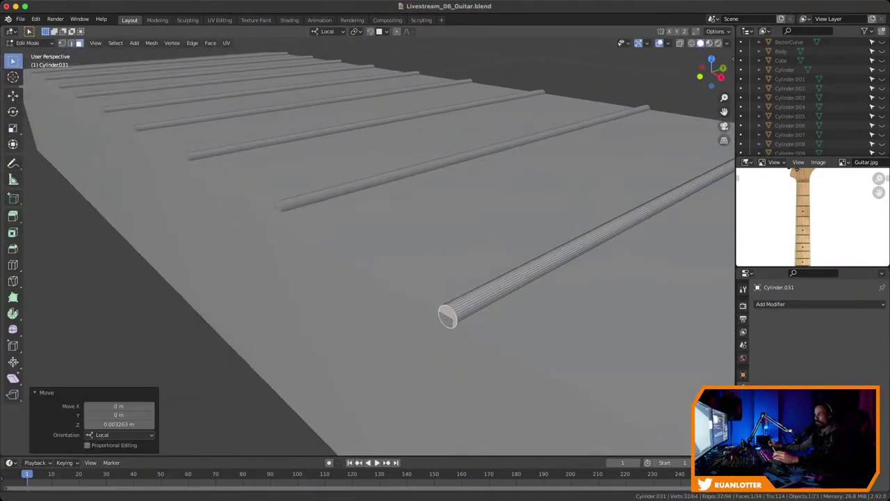
key("Tab")
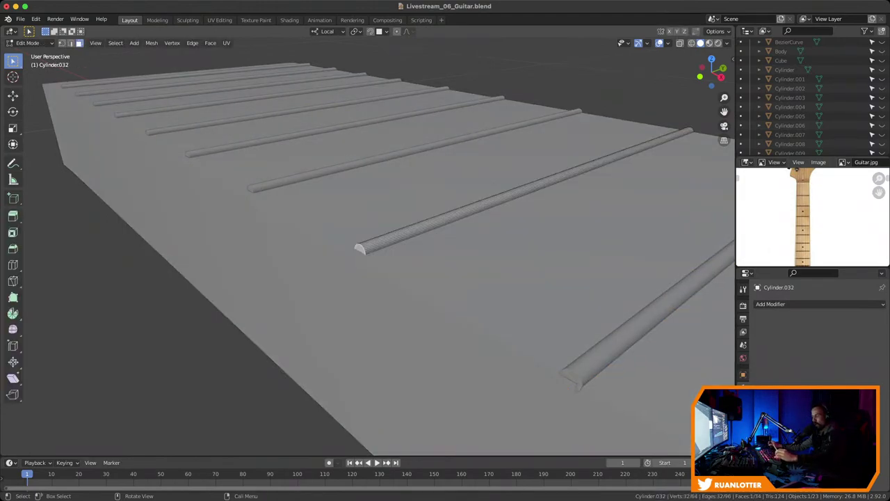
Move the opposite end face of the fifteenth fret from the headstock end about 0.004 m along local Z to the neck's edge
key("g")
key("z")
left_click(385, 292)
middle_click_drag(386, 292, 542, 361, "shift")
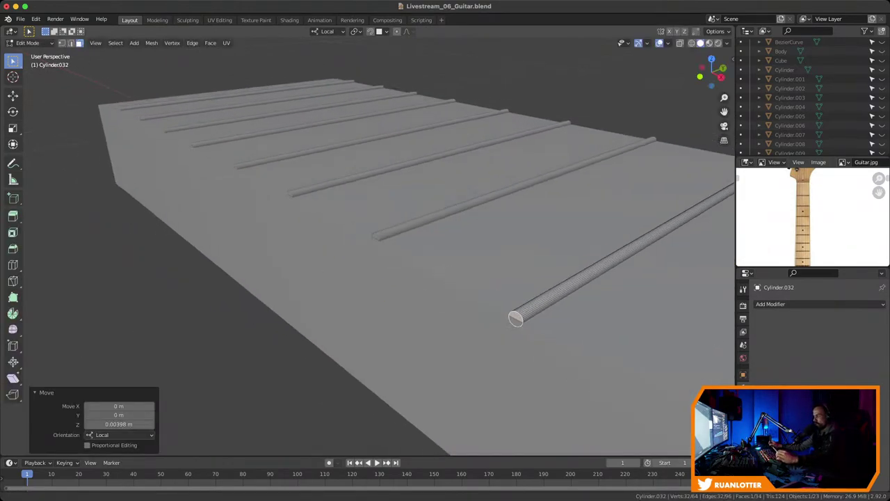
scroll(367, 248, "down", 1)
middle_click_drag(495, 303, 533, 313, "shift")
scroll(367, 247, "up", 3)
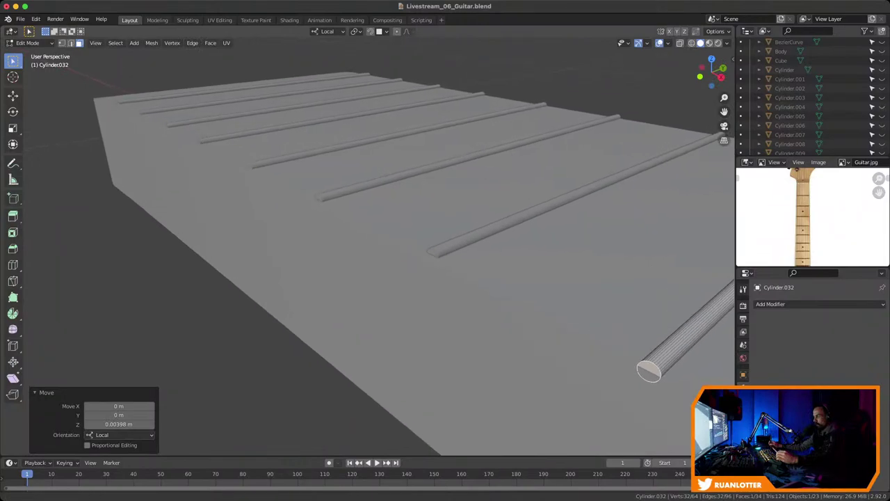
middle_click_drag(501, 285, 522, 290)
key("Tab")
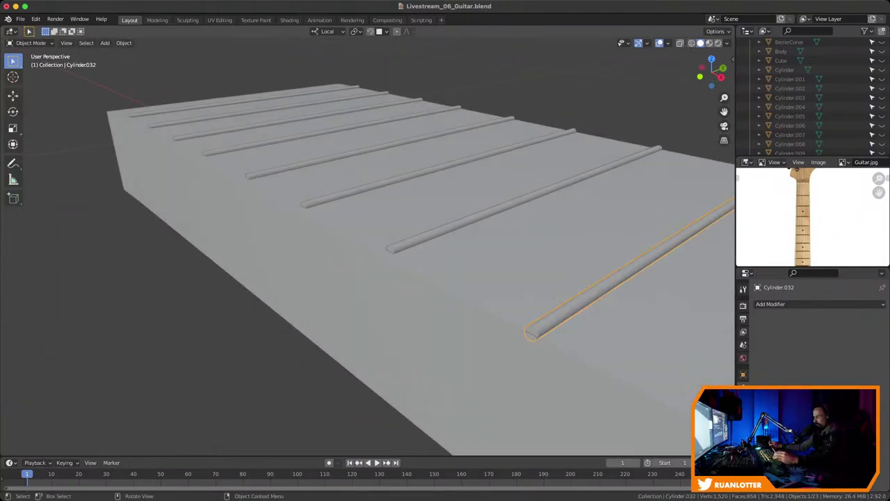
key("Tab")
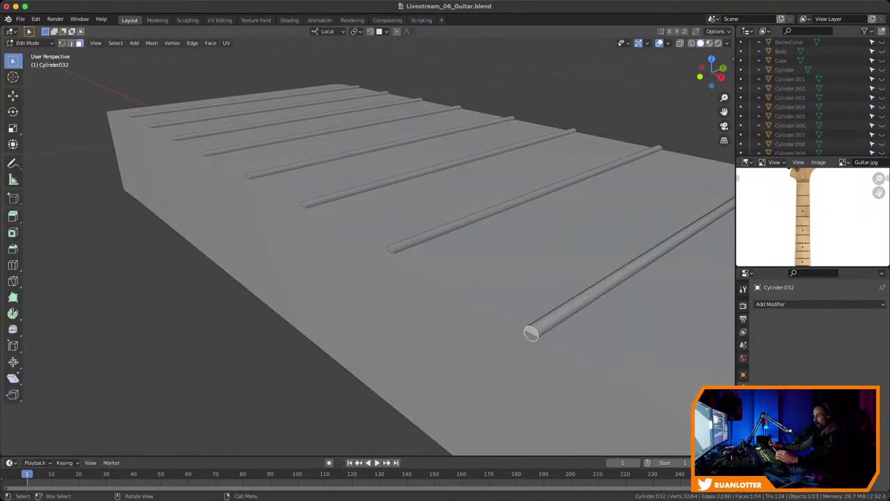
middle_click_drag(522, 306, 561, 298, "ctrl")
key("Tab")
Move the opposite end face of the sixteenth fret from the headstock end about 0.0047 m along local Z to the neck's edge
left_click(515, 230)
key("Tab")
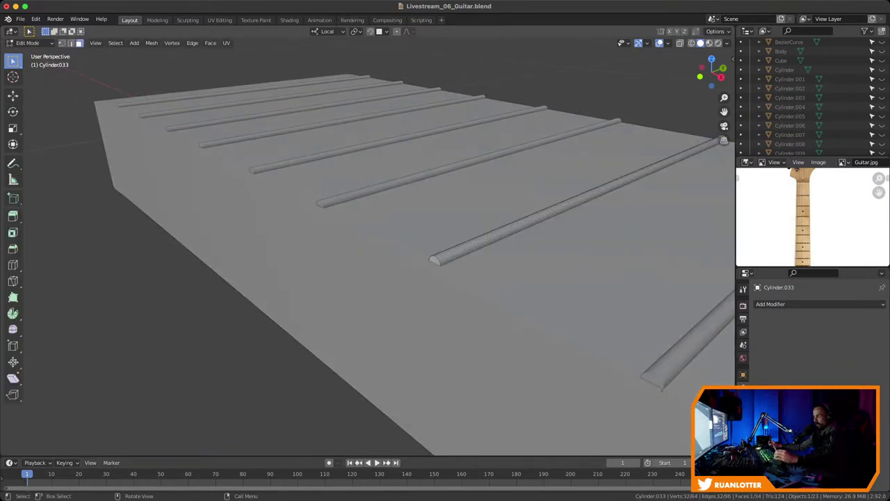
key("g")
key("z")
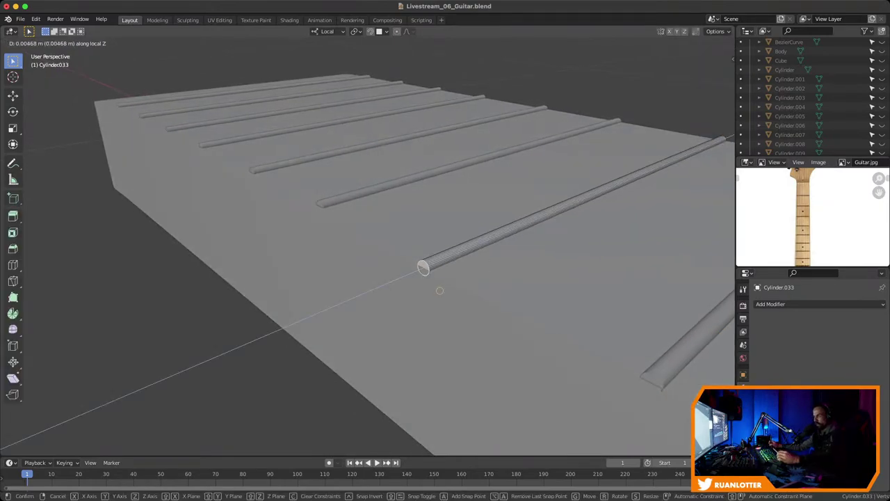
left_click(439, 288)
middle_click_drag(438, 288, 485, 316, "shift")
key("Tab")
Move the opposite end face of the seventeenth fret from the headstock end along local Z to the neck's edge
left_click(418, 206)
key("Tab")
middle_click_drag(417, 206, 510, 229, "shift")
middle_click_drag(460, 250, 452, 247)
key("g")
key("z")
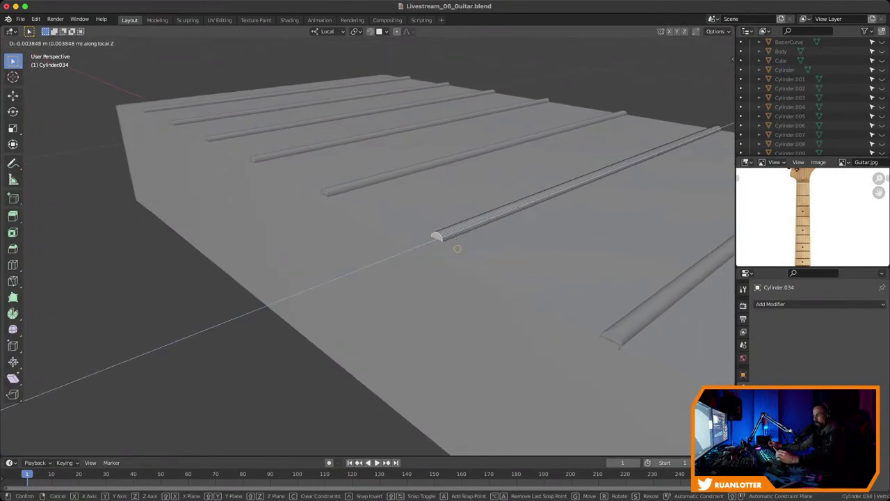
left_click(437, 258)
key("Tab")
Move the opposite end face of the eighteenth fret from the headstock end about 0.0059 m along local Z to the neck's edge
left_click(375, 195)
key("Tab")
key("Tab")
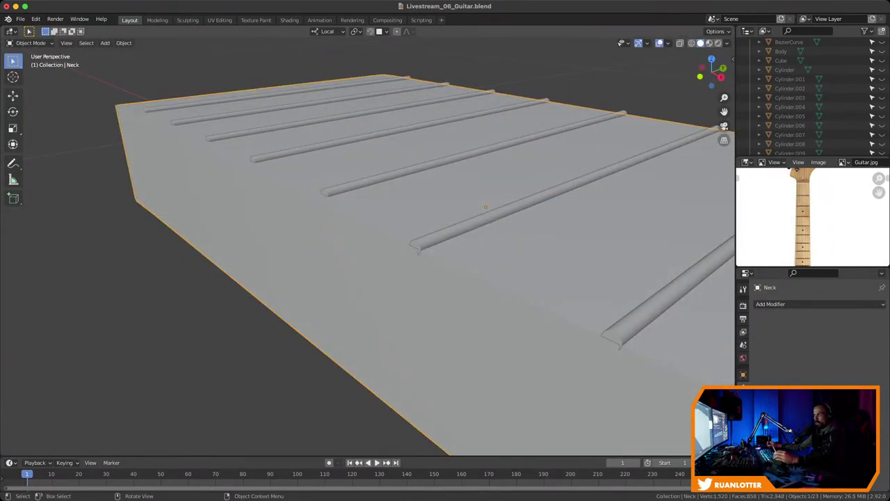
left_click(376, 179)
key("Tab")
key("g")
key("z")
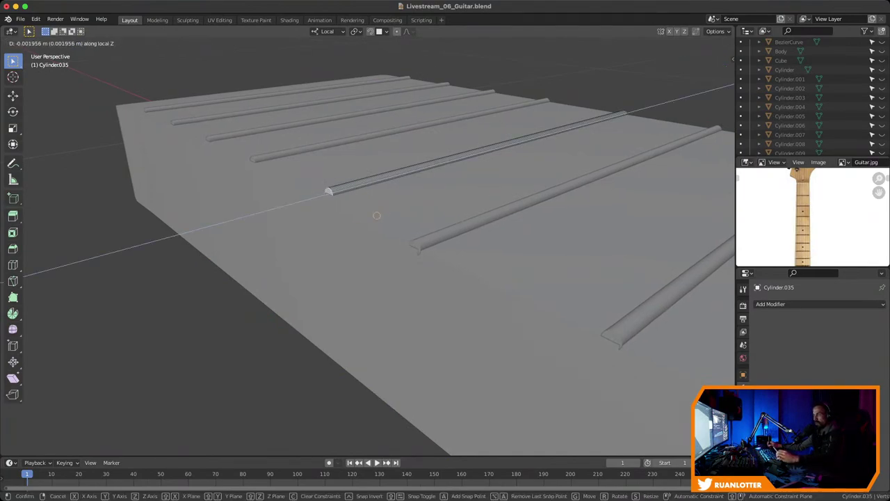
left_click(365, 218)
middle_click_drag(366, 218, 570, 322, "shift")
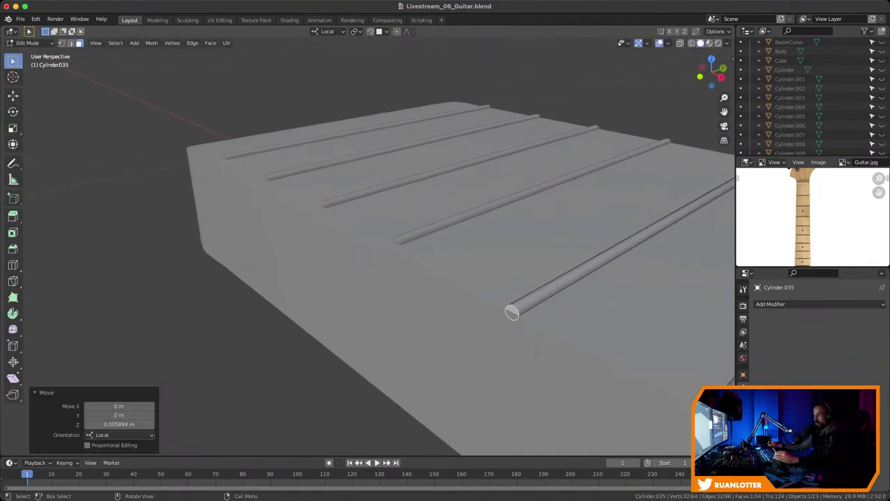
Move the opposite end face of the nineteenth fret from the headstock end along local Z to the neck's edge
key("Tab")
left_click(445, 222)
key("Tab")
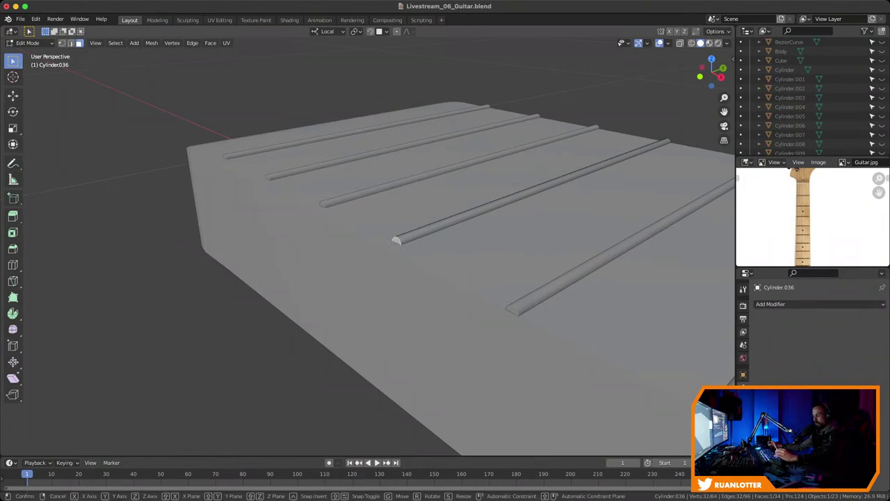
key("g")
key("z")
key("Return")
middle_click_drag(382, 246, 389, 248)
key("Tab")
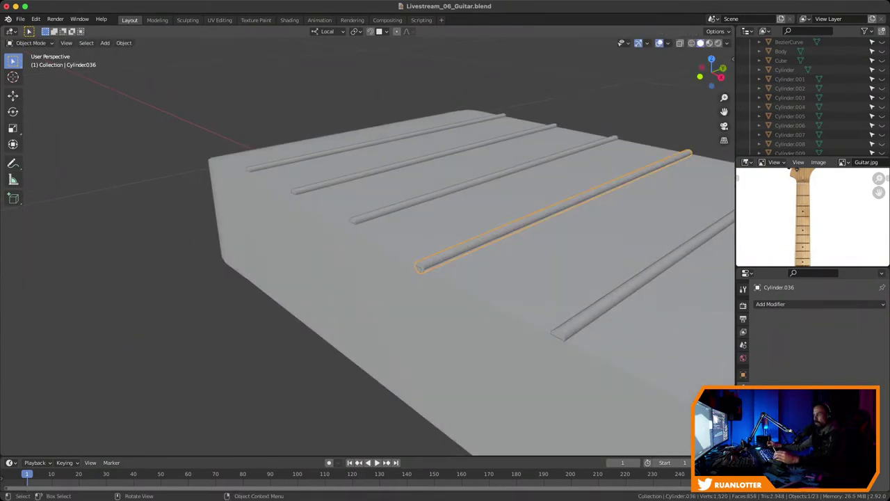
Move the opposite end face of the twentieth fret from the headstock end about 0.007 m along local Z to the neck's edge
key("shift+d")
key("Return")
key("Tab")
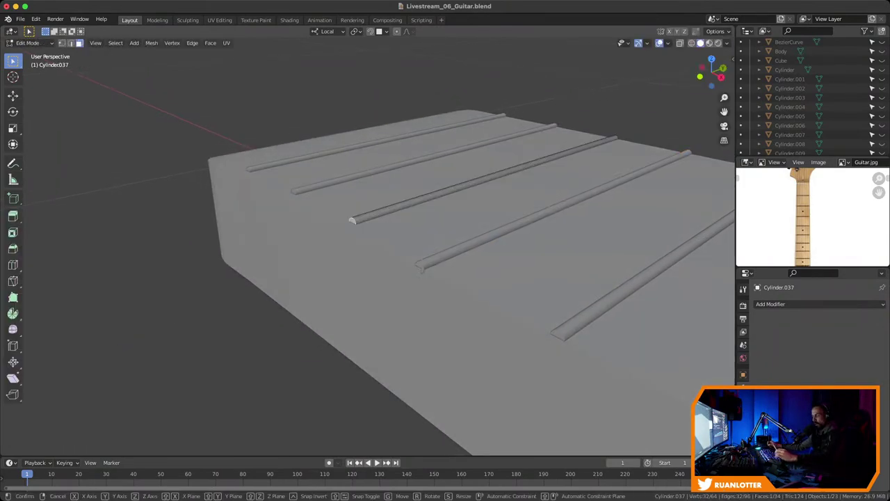
key("g")
key("z")
key("Return")
middle_click_drag(338, 226, 364, 234)
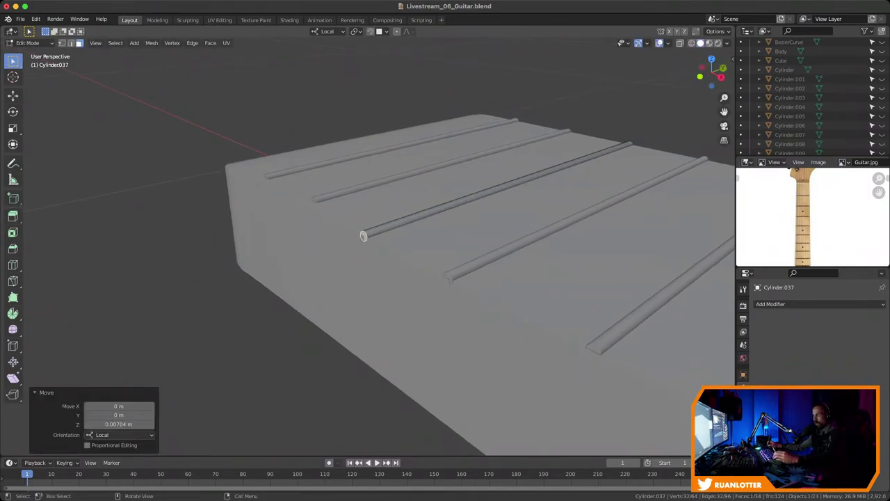
key("Tab")
Move the opposite end face of the twenty-first fret from the headstock end about 0.0075 m along local Z to the neck's edge
left_click(390, 176)
middle_click_drag(389, 176, 233, 205)
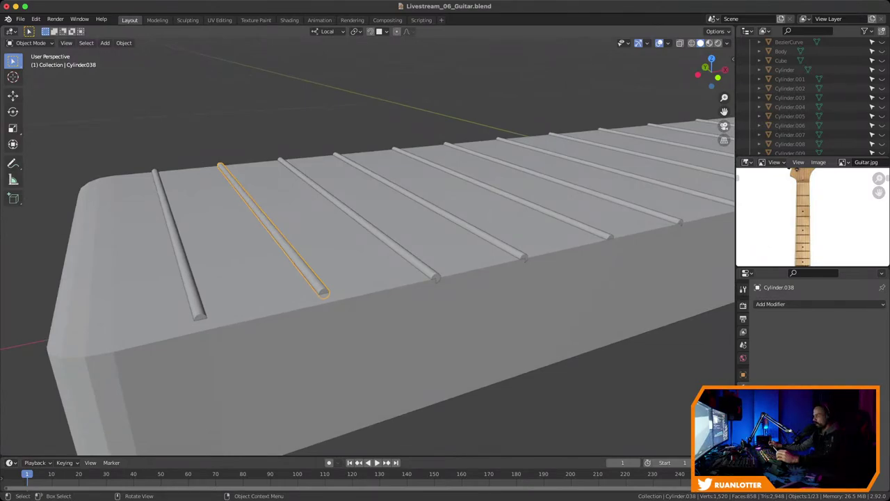
middle_click_drag(348, 244, 256, 246)
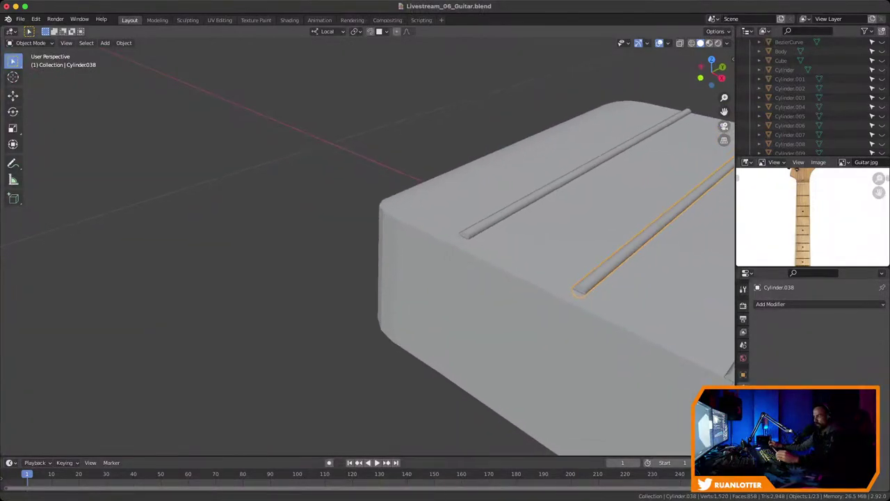
middle_click_drag(184, 219, 167, 224)
key("Tab")
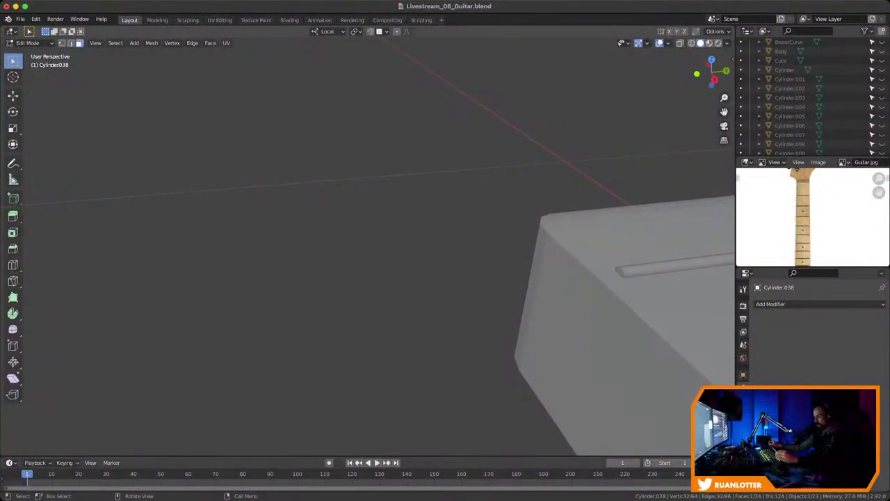
middle_click_drag(417, 278, 362, 275, "shift")
scroll(363, 268, "down", 1)
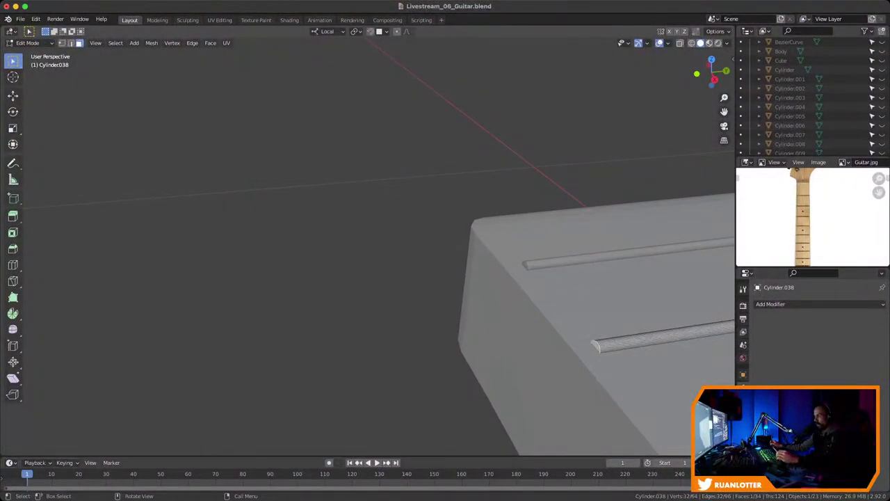
middle_click_drag(229, 215, 247, 211)
key("g")
key("z")
key("z")
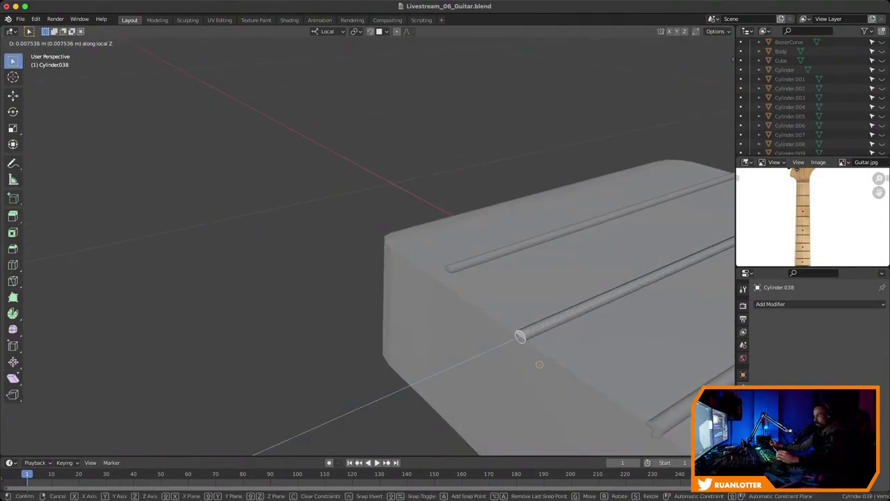
left_click(540, 365)
key("Tab")
Move the opposite end face of the last fret, nearest the guitar body, along local Z to the neck's edge
left_click(495, 254)
key("Tab")
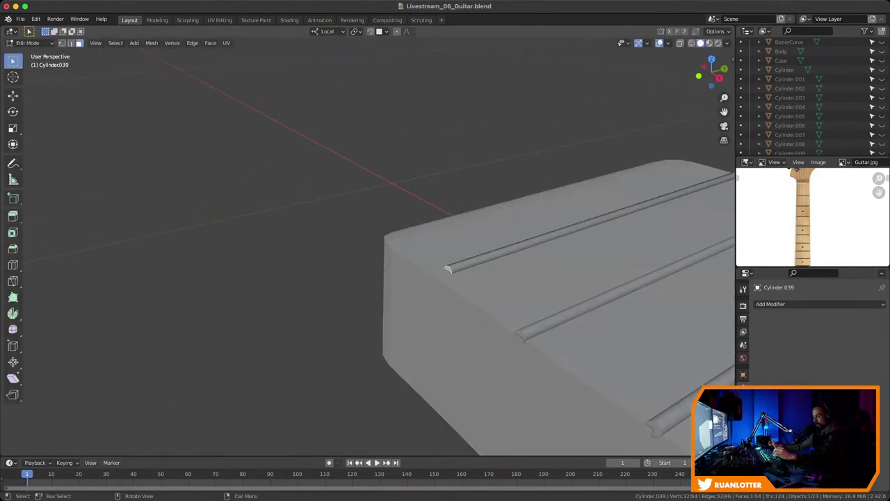
key("g")
key("z")
key("z")
key("Tab")
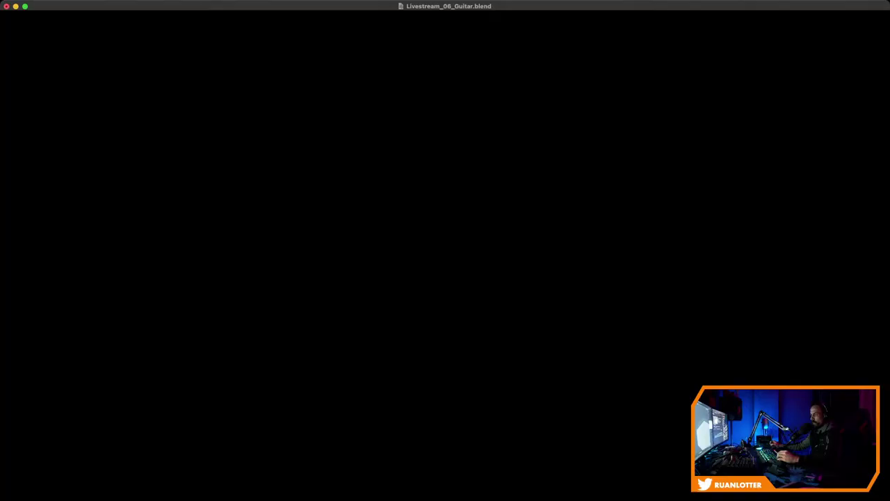
Deselect all objects and save the guitar file
middle_click_drag(445, 250, 389, 348)
middle_click_drag(405, 183, 465, 296, "ctrl")
key("alt+a")
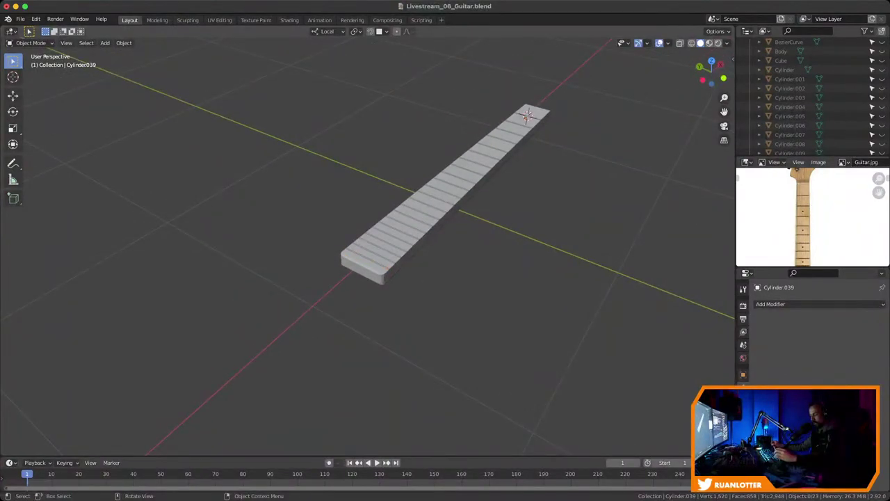
key("ctrl+s")
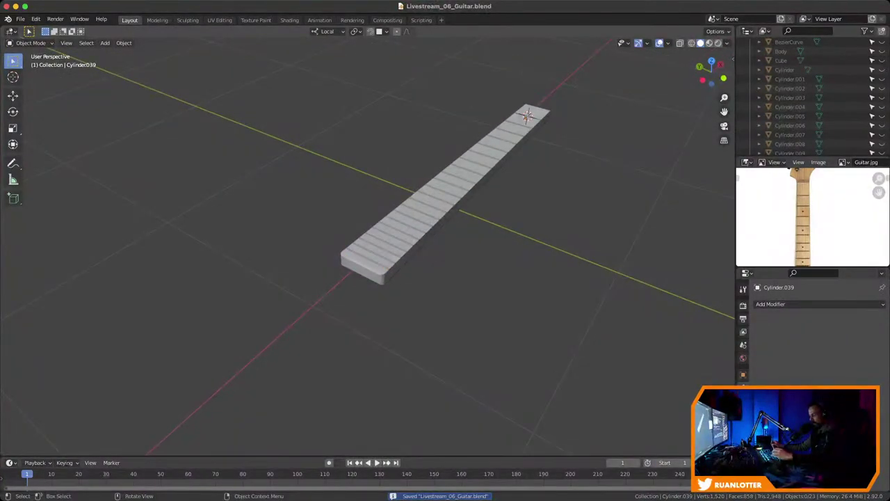
Reveal all hidden guitar parts together with the reference image and clear the selection
key("alt+h")
middle_click_drag(367, 251, 513, 257)
scroll(368, 250, "down", 4)
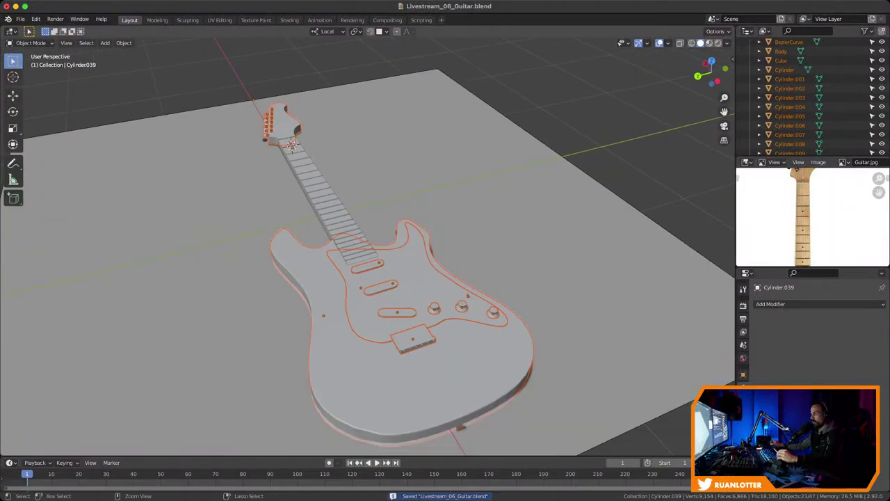
scroll(807, 97, "down", 8)
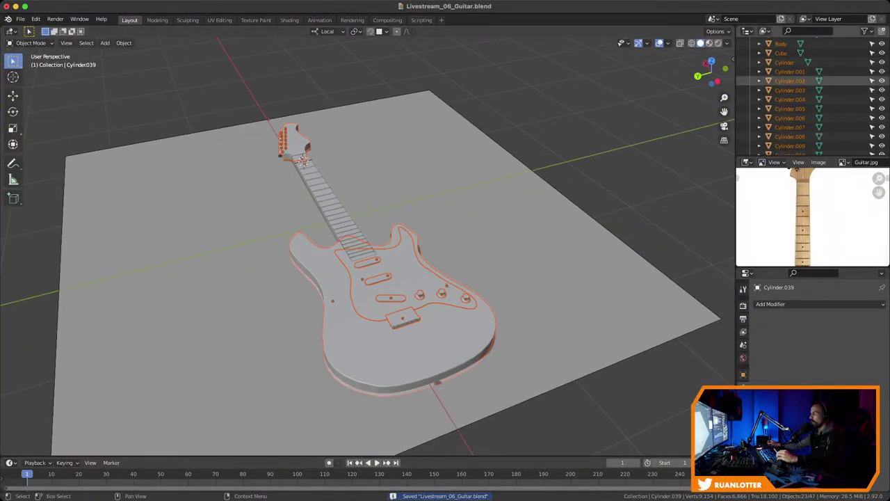
scroll(806, 95, "down", 4)
key("alt+a")
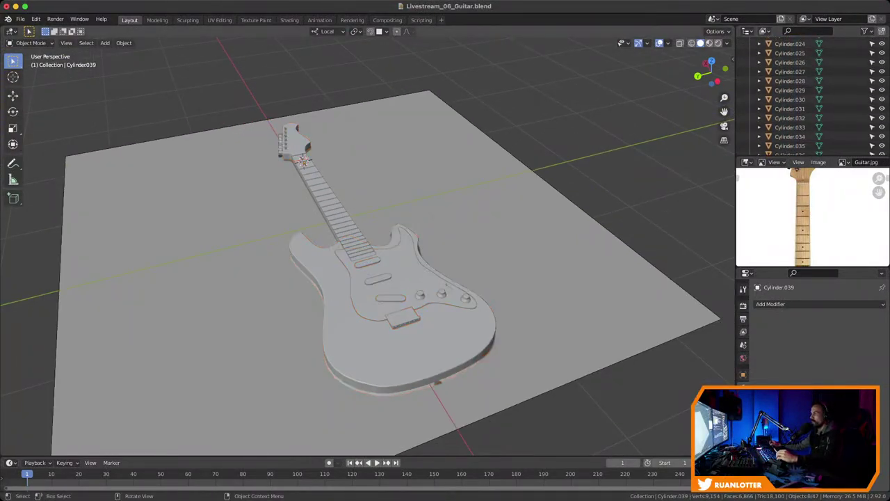
Hide the Empty object that holds the guitar reference image
scroll(804, 127, "down", 4)
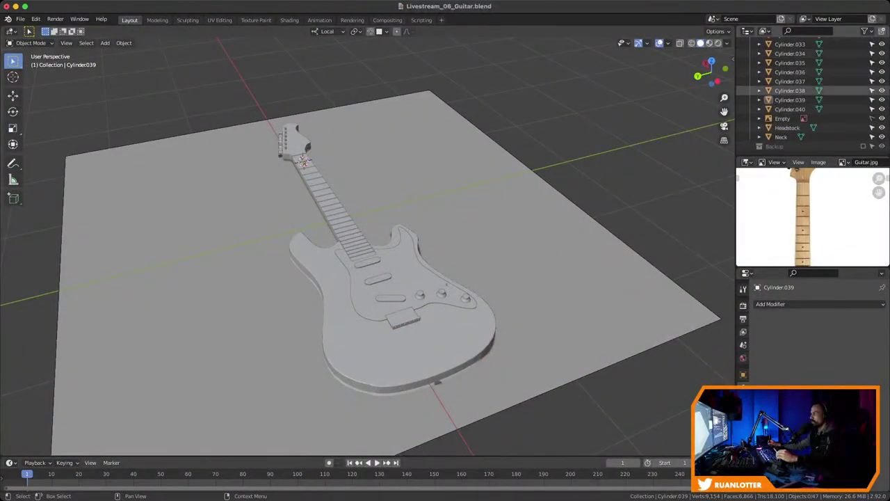
left_click(789, 118)
key("h")
scroll(368, 247, "down", 1)
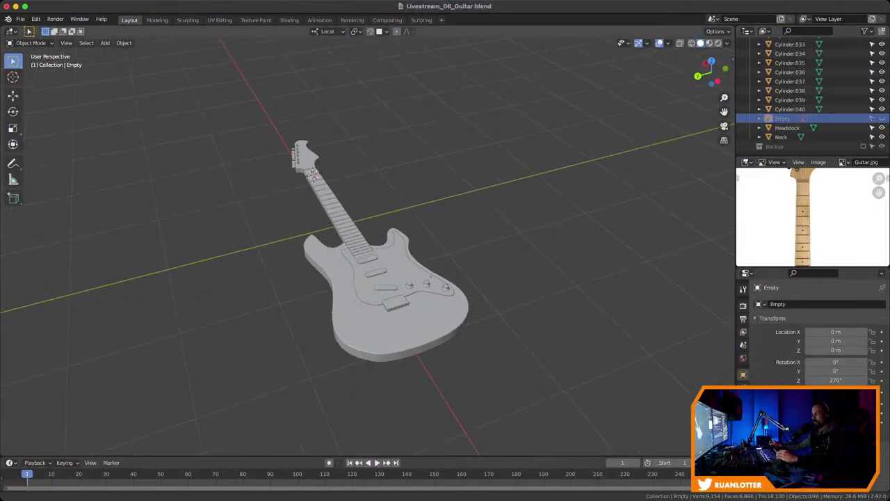
Cut an edge loop around the side of the guitar body, slid towards the upper edge with a factor of about 0.644
middle_click_drag(367, 247, 560, 299)
middle_click_drag(104, 261, 14, 256)
middle_click_drag(367, 247, 340, 216)
scroll(367, 247, "up", 4)
scroll(367, 246, "up", 2)
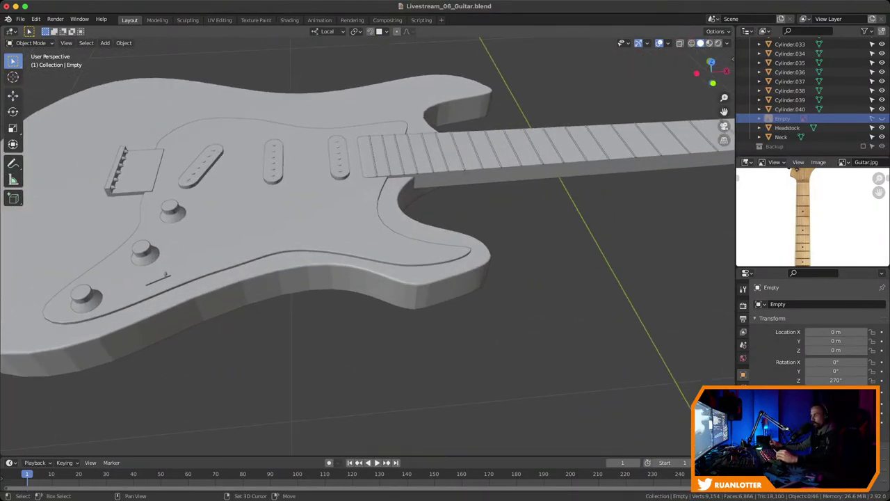
middle_click_drag(367, 247, 375, 209, "shift")
scroll(367, 247, "down", 1)
middle_click_drag(368, 247, 410, 243, "shift")
left_click(367, 209)
key("Tab")
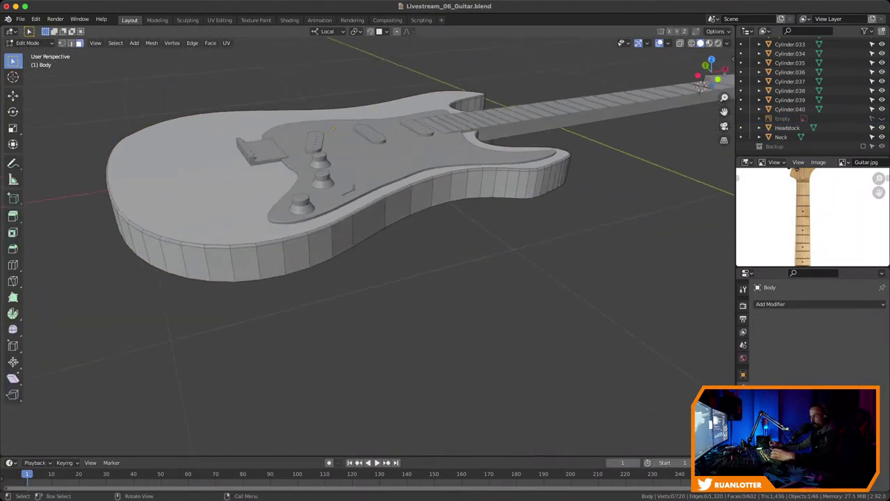
key("ctrl+r")
left_click(311, 243)
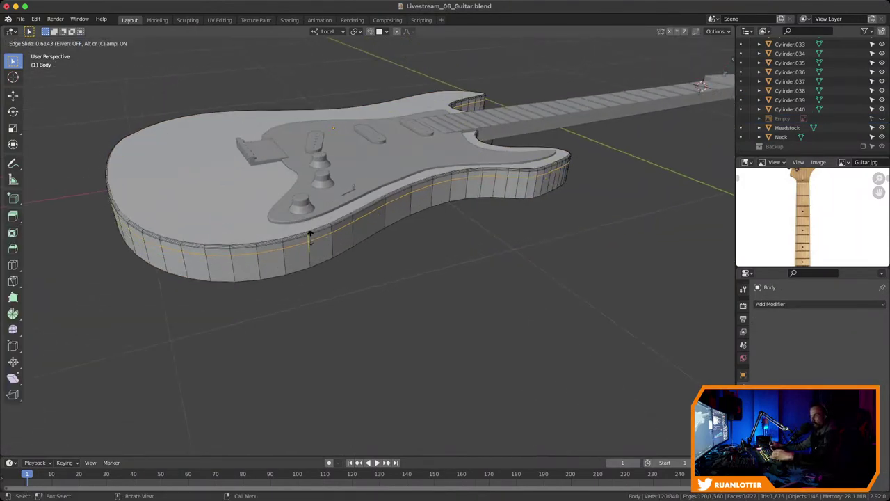
left_click(311, 238)
Cut a second edge loop around the side of the guitar body, slid towards the lower edge with a factor of about -0.583
key("ctrl+r")
left_click(305, 253)
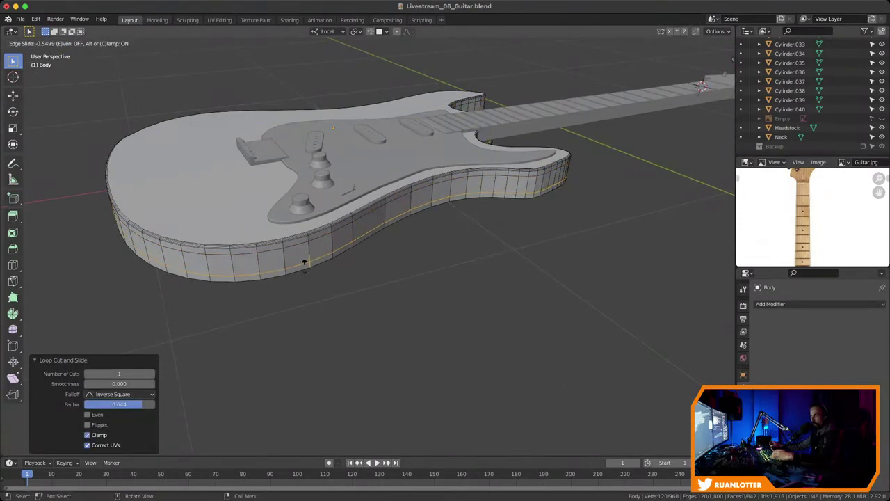
left_click(306, 256)
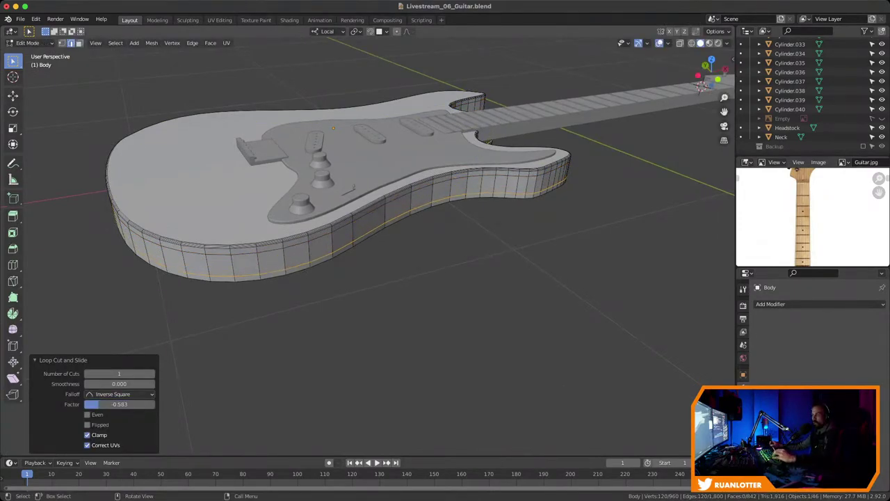
key("Tab")
Select only the guitar body in Object Mode and save the file
key("alt+a")
left_click(306, 244)
scroll(367, 246, "down", 2)
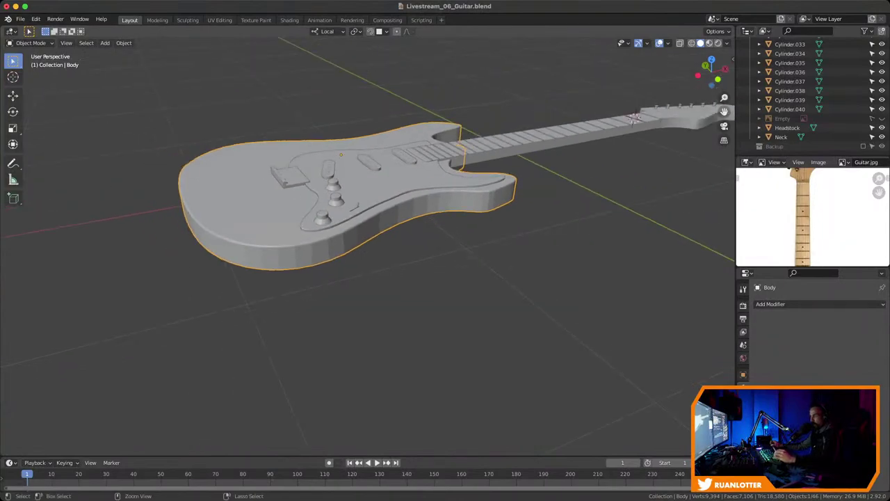
key("ctrl+s")
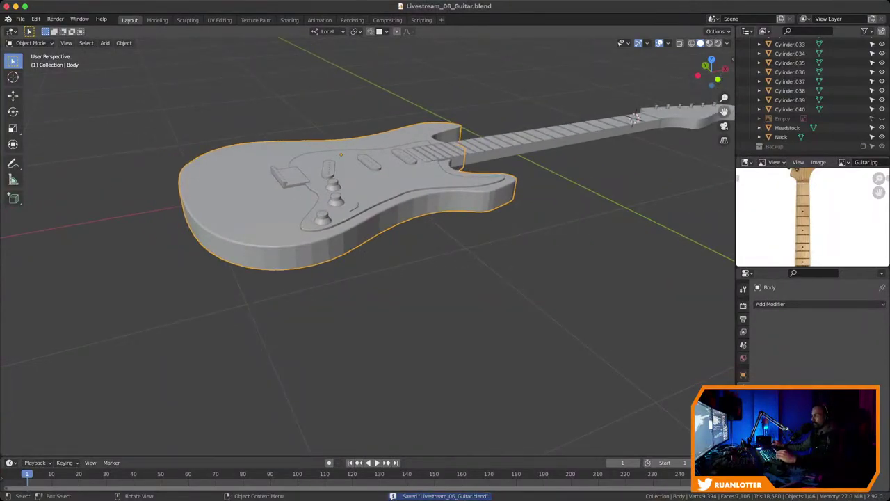
Add a Subdivision Surface modifier to the guitar body and set its type to Simple
left_click(799, 304)
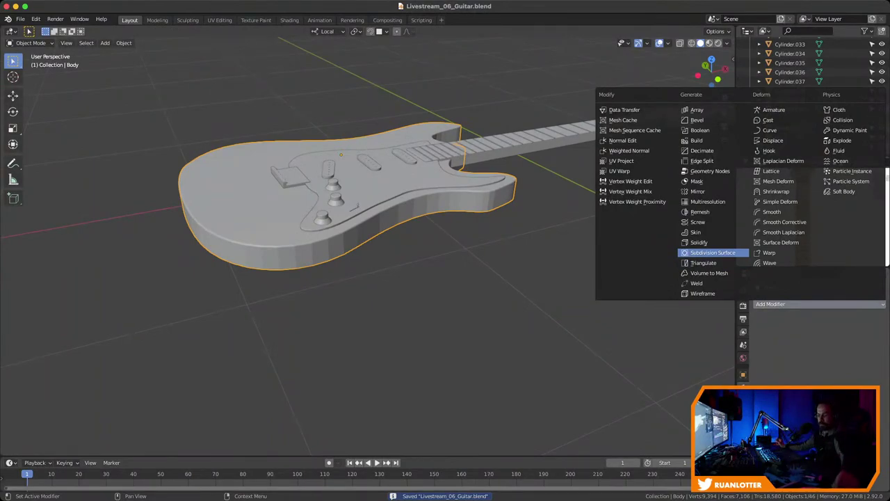
left_click(712, 252)
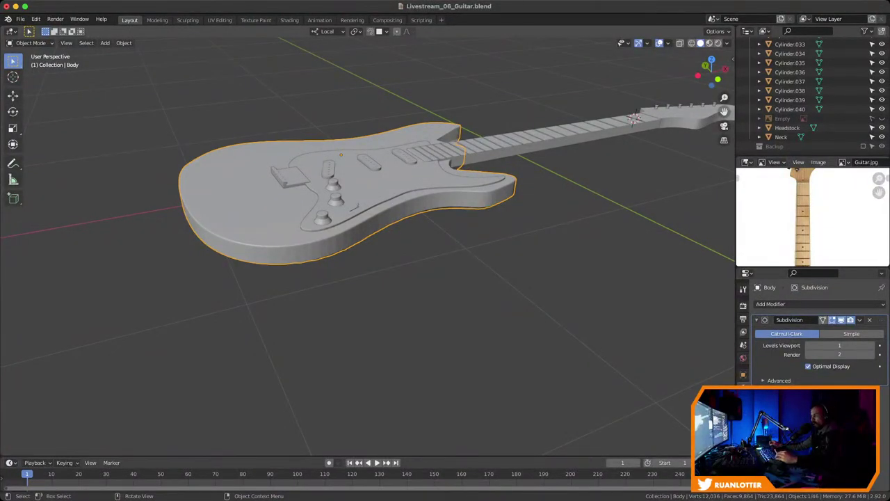
middle_click_drag(633, 118, 582, 128)
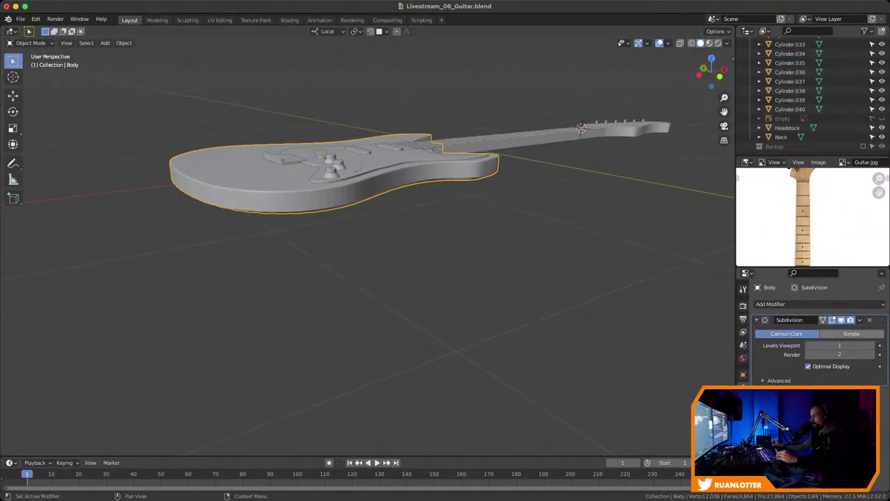
left_click(850, 333)
middle_click_drag(445, 244, 445, 278)
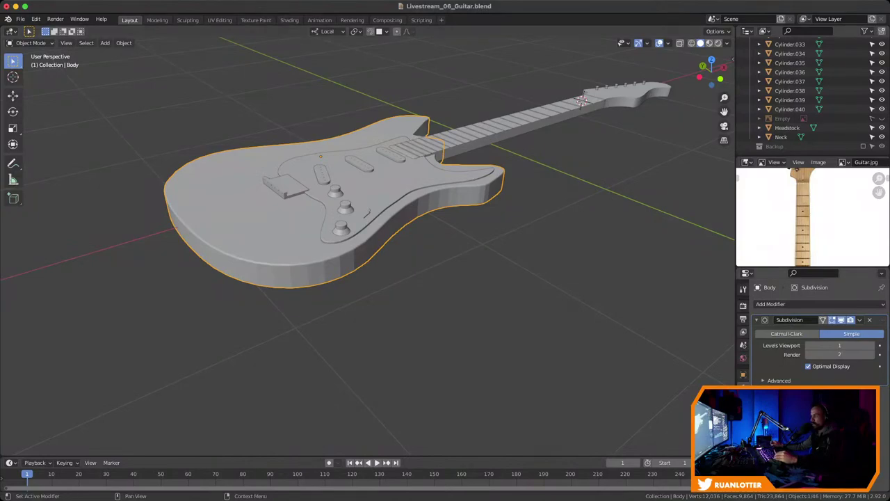
key("Tab")
key("Tab")
Apply smooth shading to the guitar body and open its mesh for editing
right_click(313, 264)
mouse_move(313, 265)
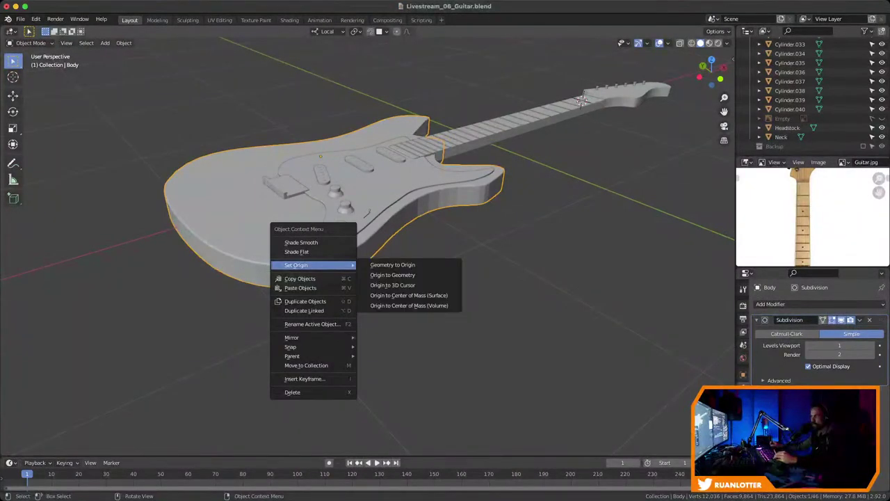
left_click(300, 242)
middle_click_drag(312, 243, 334, 265)
key("Tab")
middle_click_drag(424, 279, 424, 230)
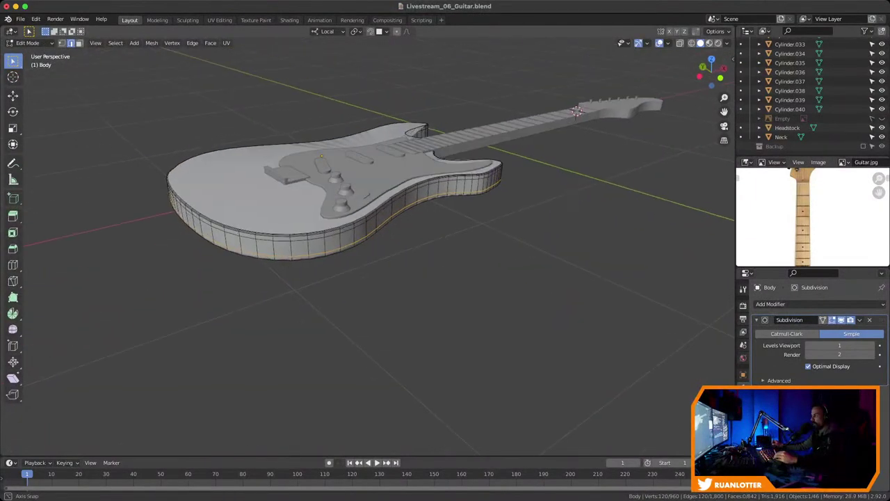
Return the guitar body to Object Mode, apply flat shading and remove its Subdivision modifier
key("Tab")
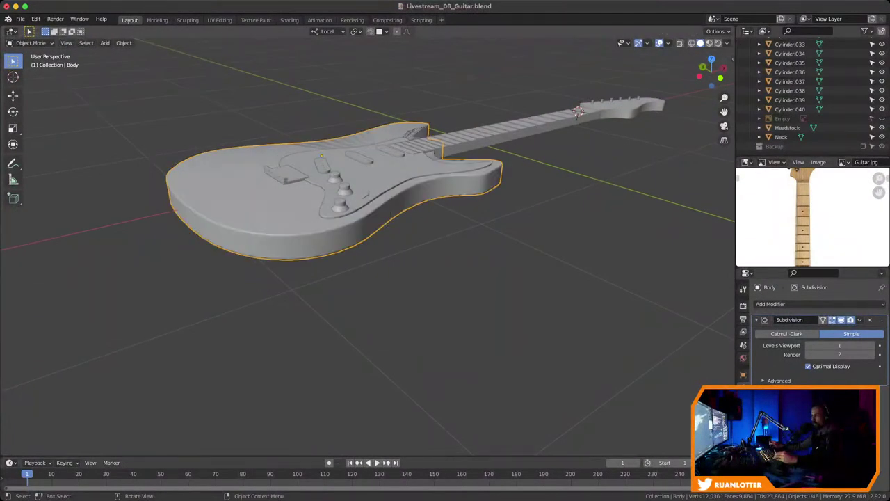
right_click(308, 232)
left_click(308, 243)
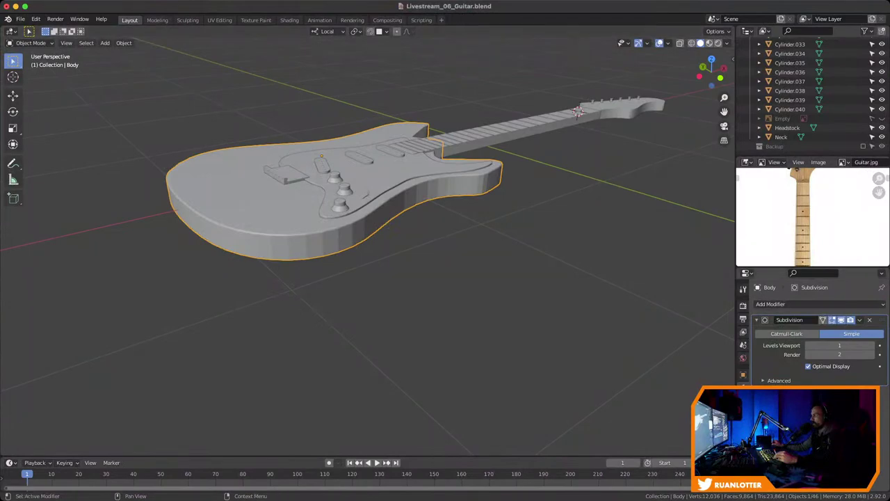
left_click(869, 319)
middle_click_drag(487, 292, 508, 303)
scroll(561, 103, "up", 5)
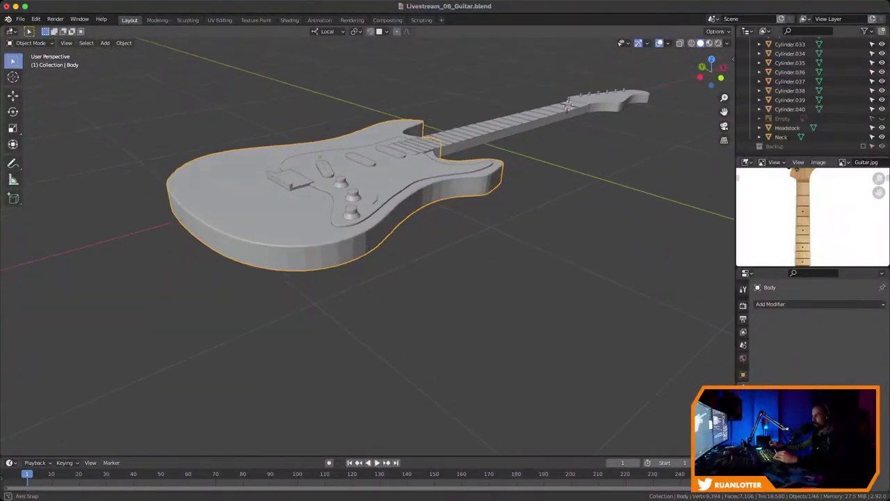
Apply smooth shading to a path of side faces from the body's rear to the lower horn, then check it in Object Mode
key("Tab")
left_click(281, 286)
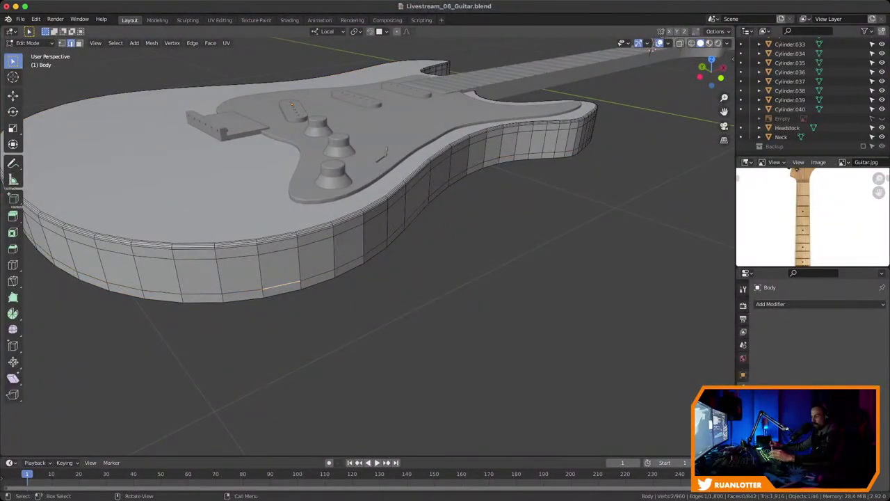
left_click(177, 277)
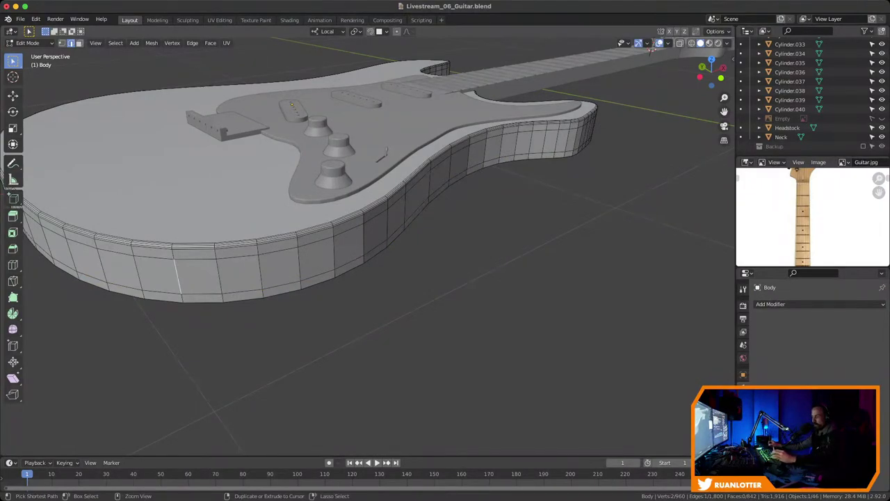
key("3")
left_click(197, 277)
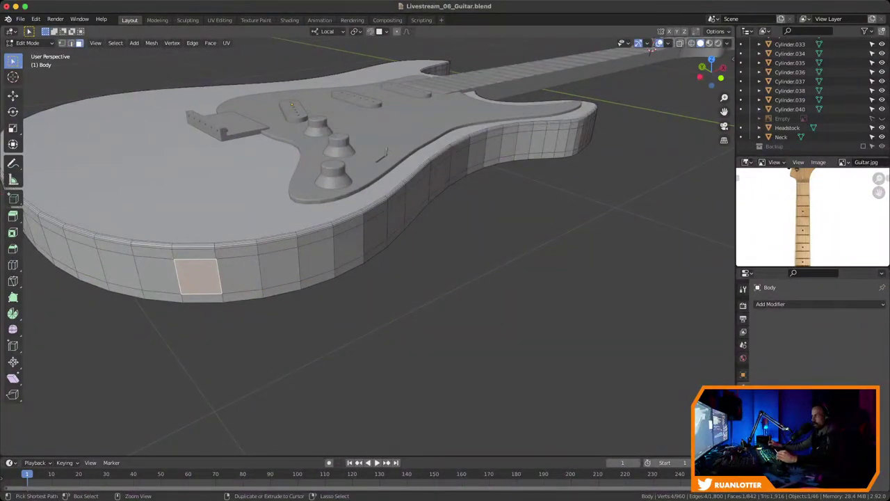
left_click(576, 133, "ctrl")
scroll(577, 134, "down", 2)
right_click(442, 178)
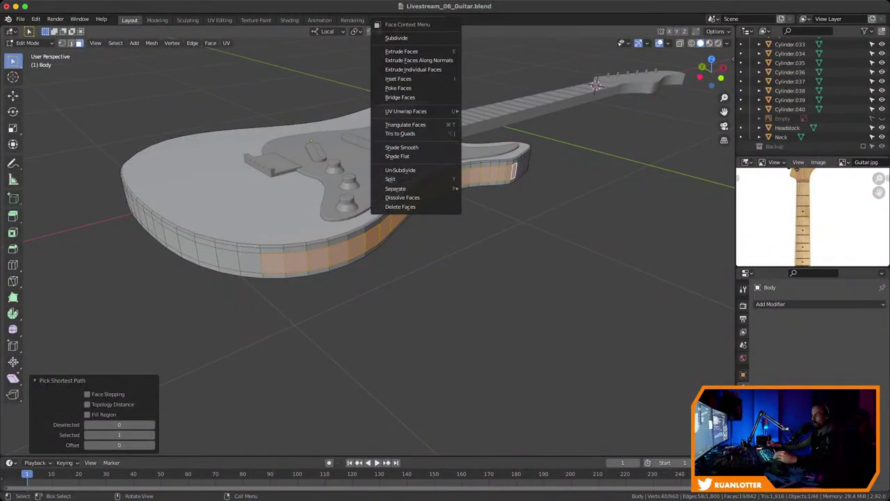
left_click(402, 147)
key("alt+a")
key("Tab")
middle_click_drag(417, 181, 424, 139)
middle_click_drag(424, 208, 424, 150, "ctrl")
middle_click_drag(424, 149, 425, 188)
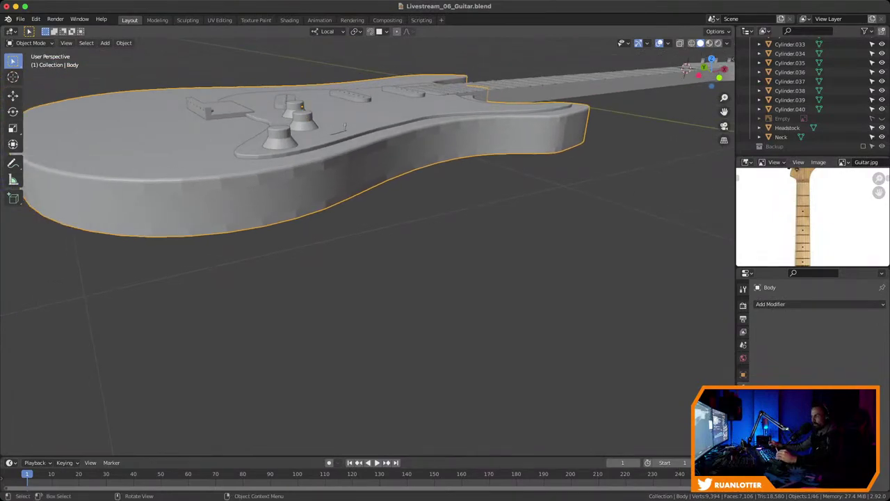
Undo the smooth shading and the face selection on the body's side
key("ctrl")
key("ctrl+z")
key("ctrl+z")
key("ctrl+z")
key("ctrl+z")
key("ctrl+z")
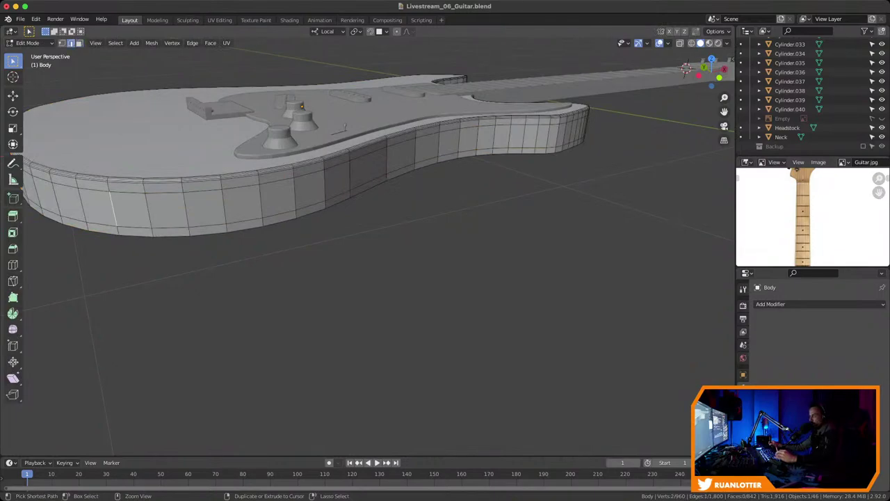
Undo further back to before the Subdivision modifier and the two edge loops cut around the body's side
key("Tab")
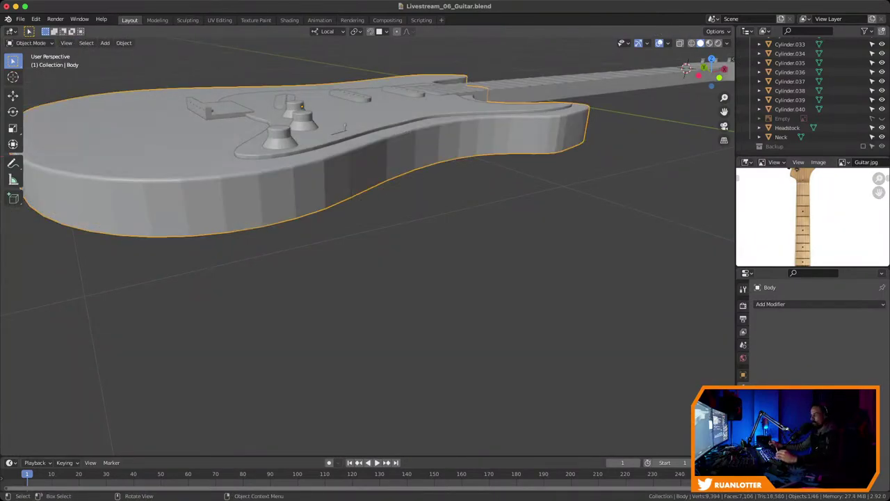
key("ctrl+1")
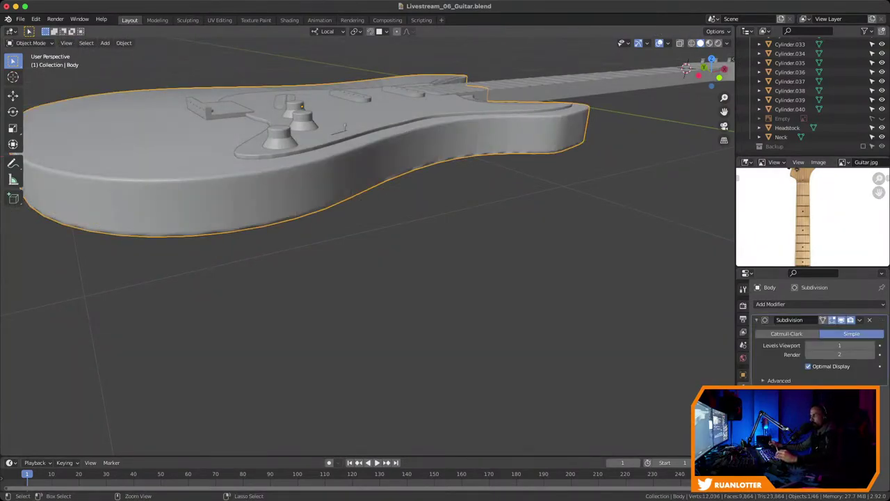
key("Tab")
key("Tab")
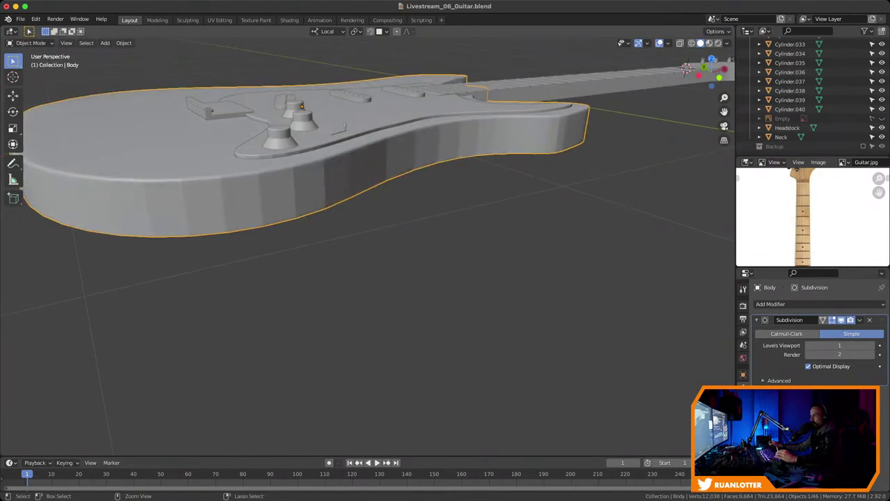
key("Tab")
key("Tab")
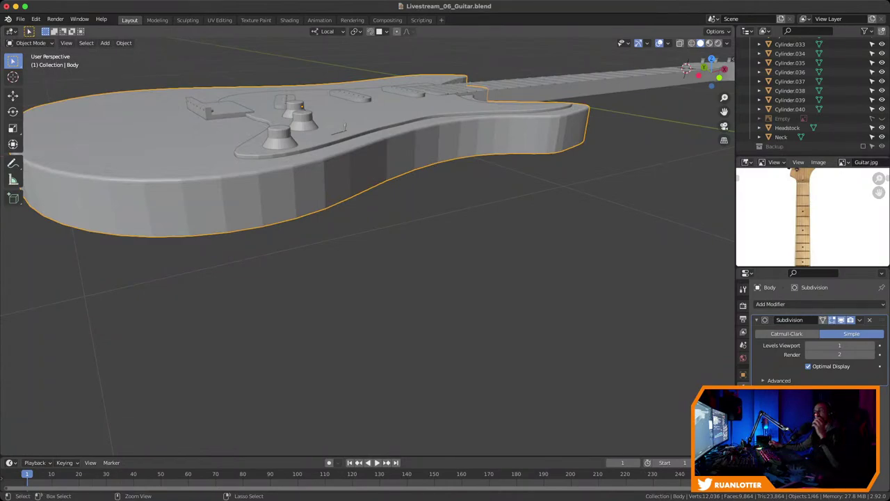
key("ctrl+z")
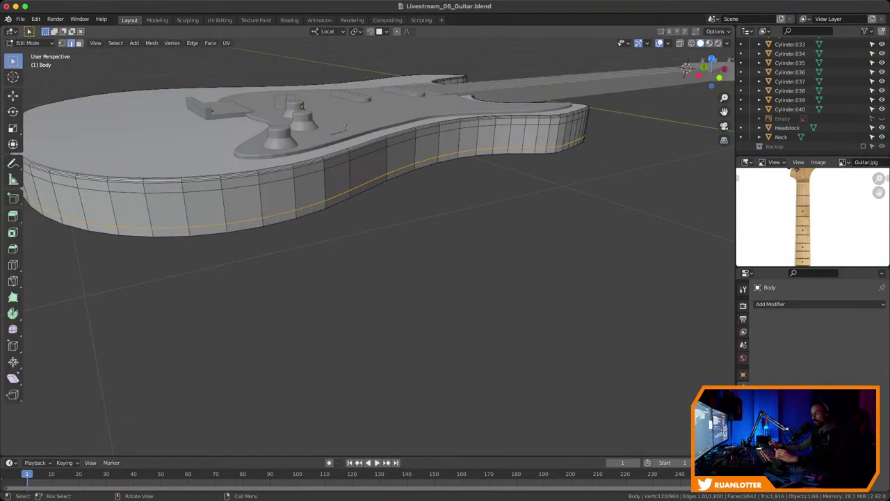
key("ctrl+z")
key("ctrl+z")
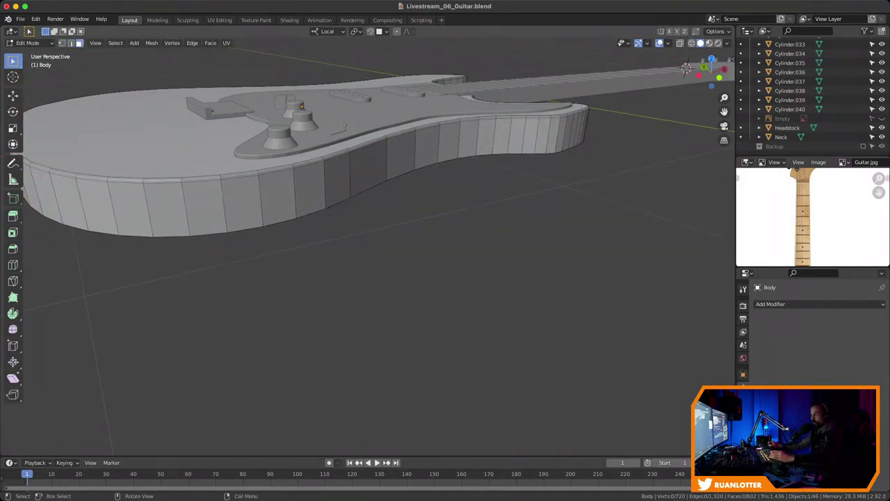
Select the full loop of faces around the body's side, apply smooth shading to it and return to Object Mode
left_click(277, 197)
left_click(327, 184, "alt")
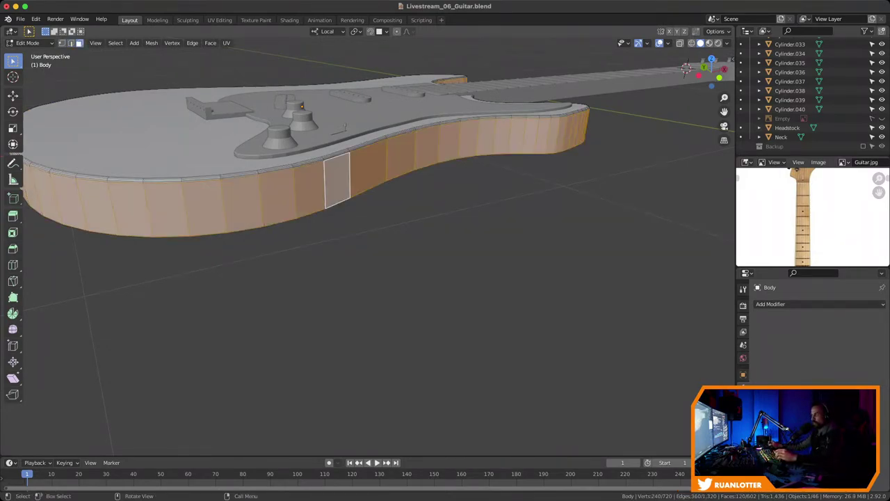
mouse_move(327, 184)
middle_mouse_down()
mouse_move(439, 173)
mouse_move(584, 178)
mouse_move(334, 178)
middle_mouse_up()
scroll(440, 174, "down", 6)
scroll(367, 208, "up", 7)
key("KP_Decimal")
middle_click_drag(367, 208, 340, 186)
right_click(368, 221)
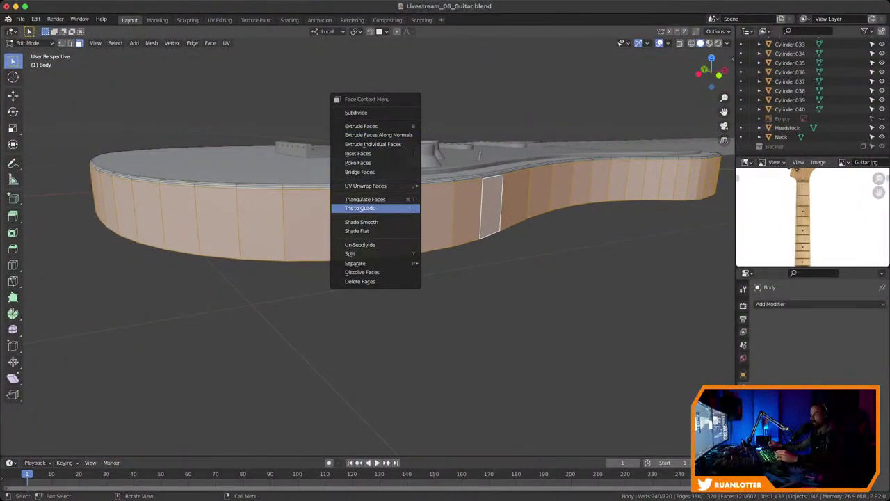
left_click(368, 221)
key("Tab")
Examine the shading of the body's side and its rounded top edge from several angles
middle_click_drag(368, 221, 319, 236)
scroll(389, 272, "down", 4)
middle_click_drag(706, 193, 674, 167)
scroll(667, 160, "up", 3)
scroll(389, 244, "up", 3)
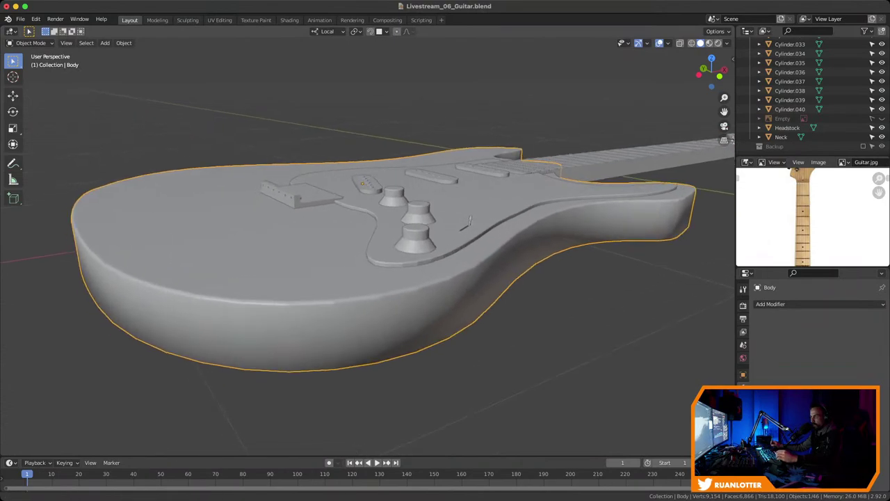
middle_click_drag(389, 243, 395, 217, "shift")
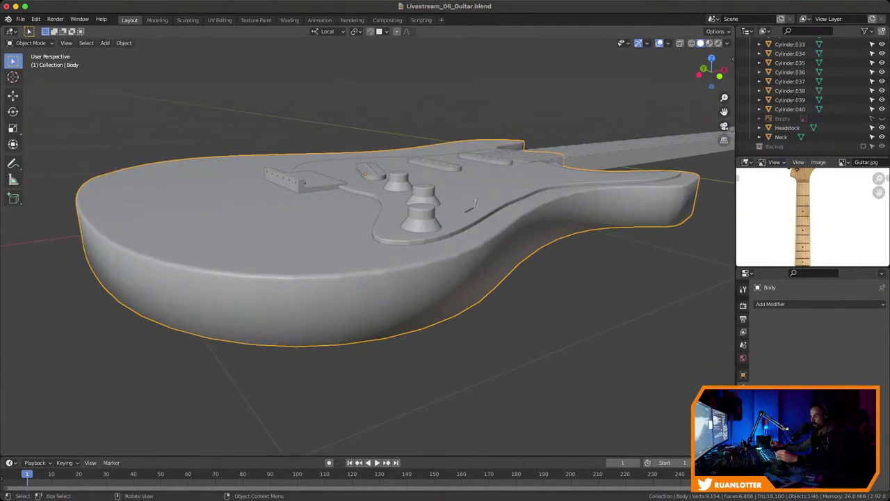
middle_click_drag(475, 204, 561, 167)
scroll(542, 177, "up", 4)
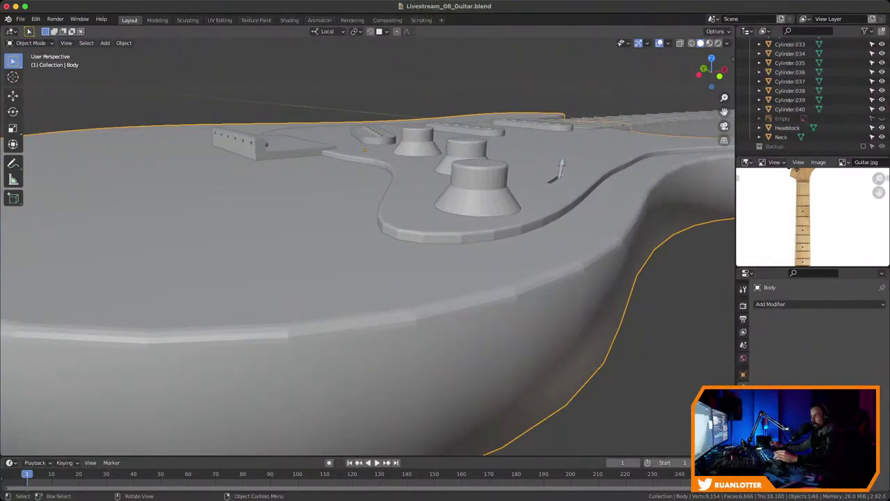
Select the bevel faces on two segments of the body's top edge and try to extend the selection along the edge
key("Tab")
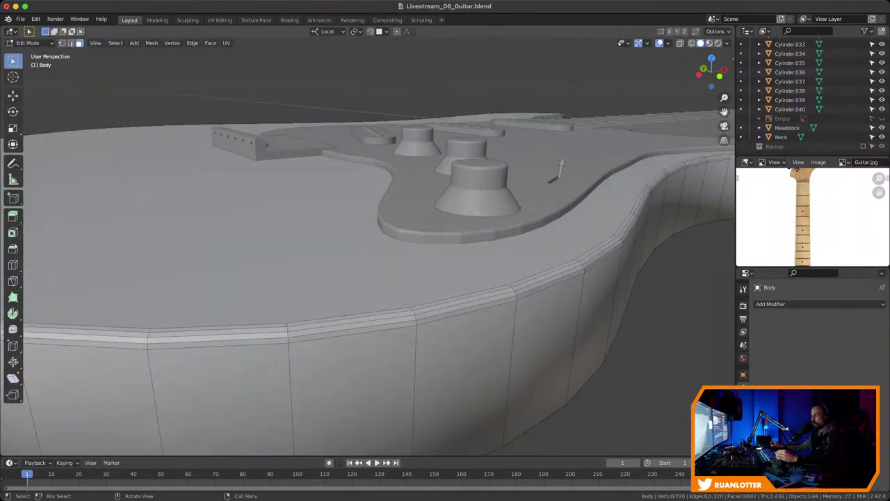
left_click_drag(395, 306, 409, 326)
left_click_drag(432, 311, 463, 304)
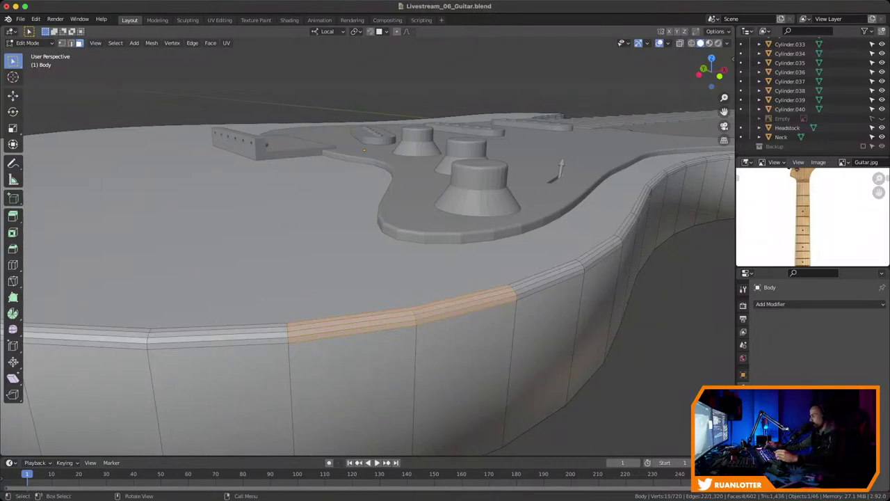
key("Escape")
key("ctrl+KP_Add")
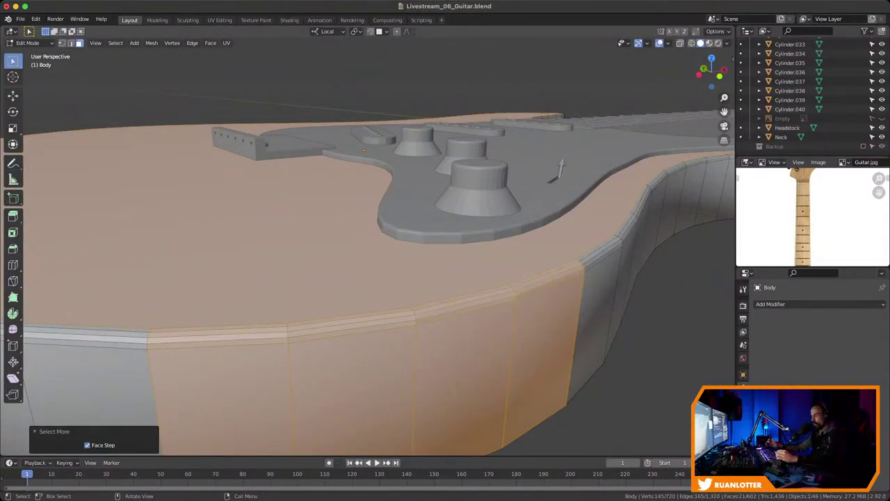
key("ctrl+z")
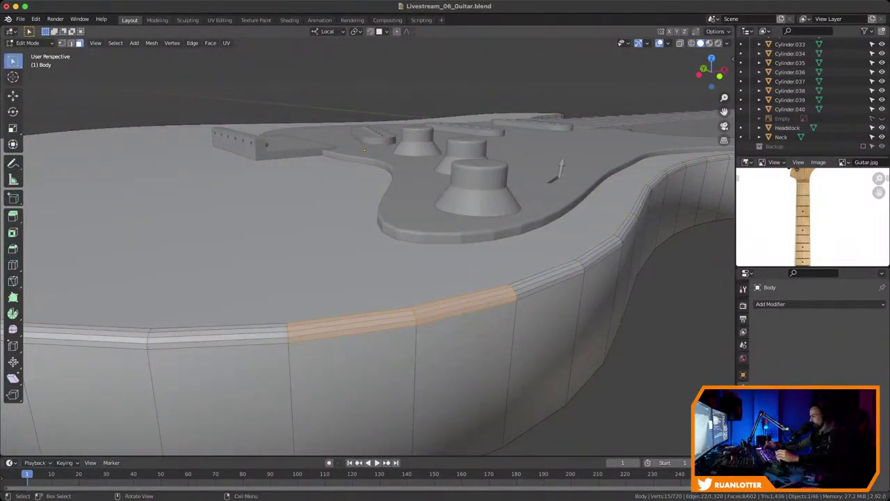
key("ctrl+shift+KP_Add")
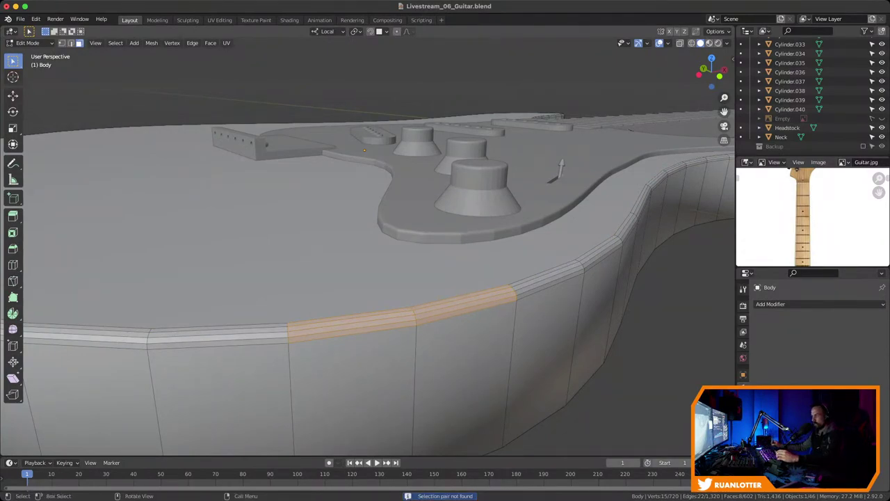
Try to select a face loop along the bevel on the body's top edge
scroll(367, 247, "down", 3)
scroll(367, 247, "up", 3)
scroll(367, 247, "down", 2)
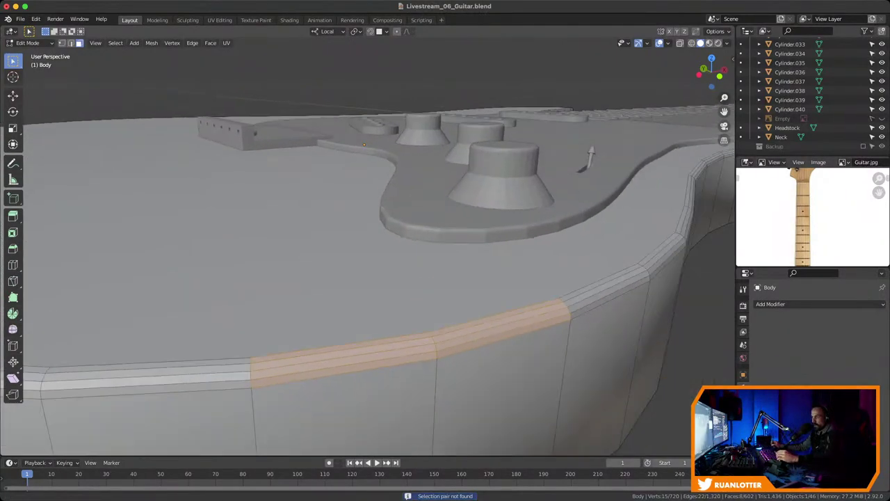
left_click(352, 309)
left_click(351, 313, "alt")
key("ctrl+z")
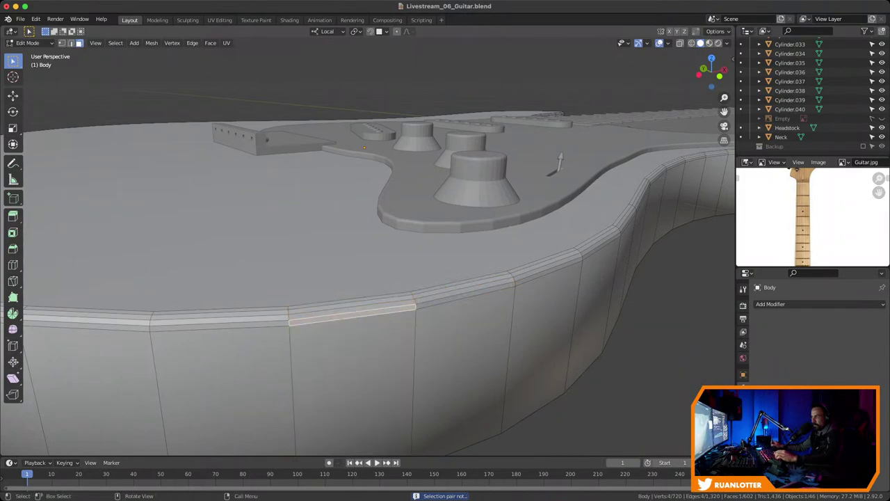
left_click(465, 295, "alt")
key("ctrl+z")
left_click(464, 295)
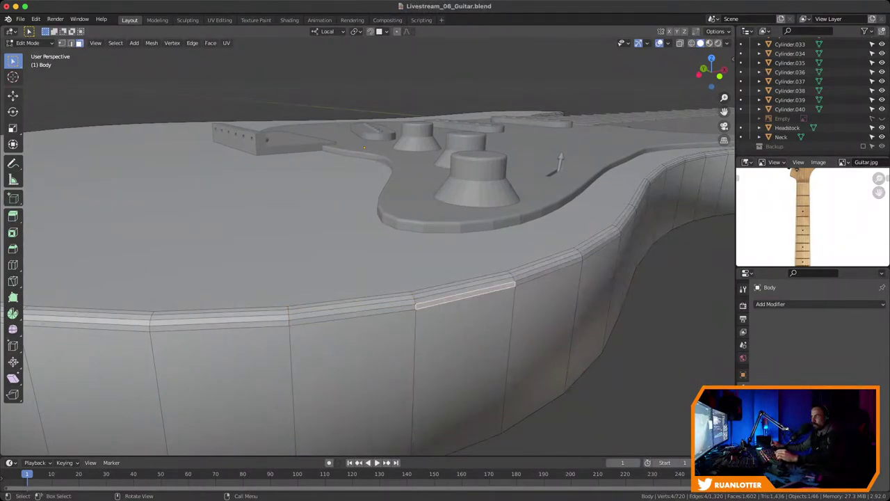
Return to Object Mode, save the file and deselect the guitar body
scroll(513, 248, "down", 5)
key("Tab")
mouse_move(514, 247)
middle_mouse_down()
mouse_move(529, 260)
mouse_move(499, 257)
middle_mouse_up()
scroll(529, 259, "down", 3)
middle_click_drag(688, 159, 525, 182)
key("ctrl+s")
scroll(654, 119, "up", 2)
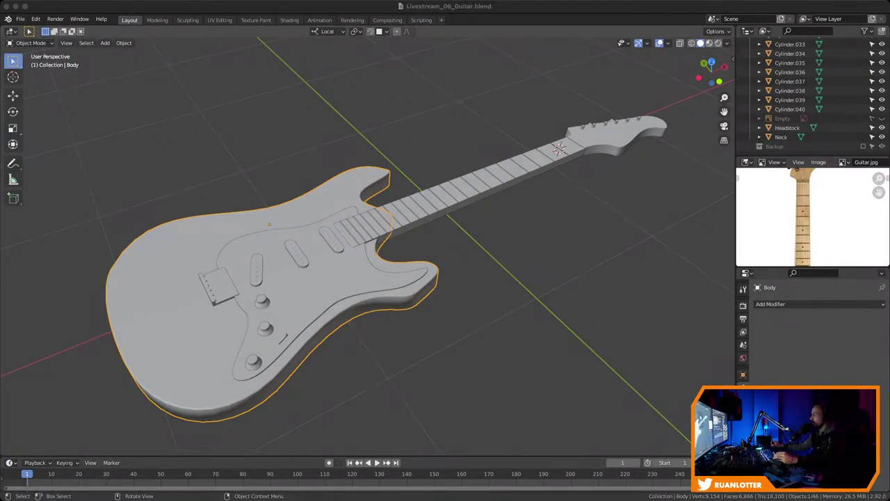
left_click(507, 299)
mouse_move(508, 299)
middle_mouse_down()
mouse_move(535, 284)
mouse_move(508, 292)
middle_mouse_up()
middle_click_drag(483, 218, 493, 216)
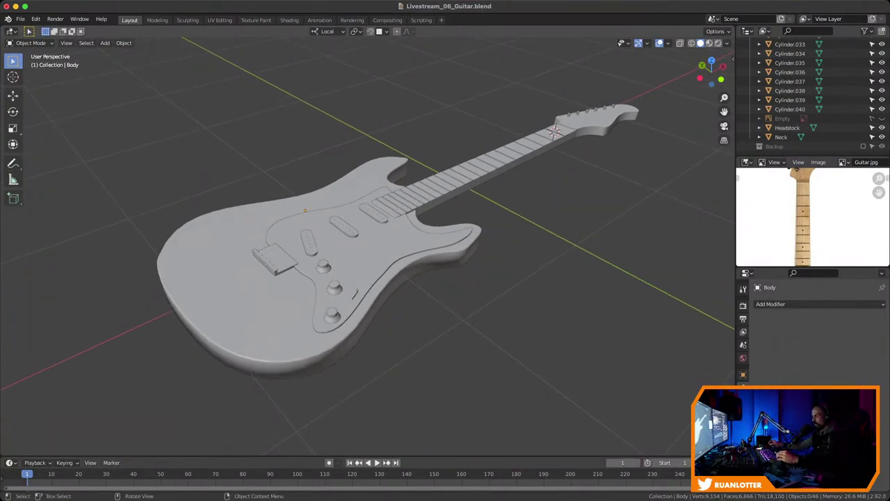
Select the guitar body and turn on Auto Smooth for its mesh normals, checking the shading along its side and top edge
left_click(237, 292)
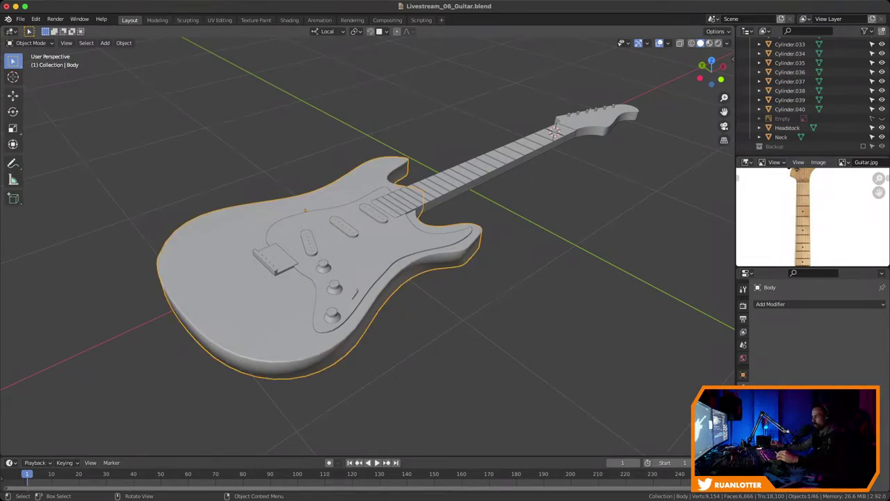
middle_click_drag(236, 292, 278, 271)
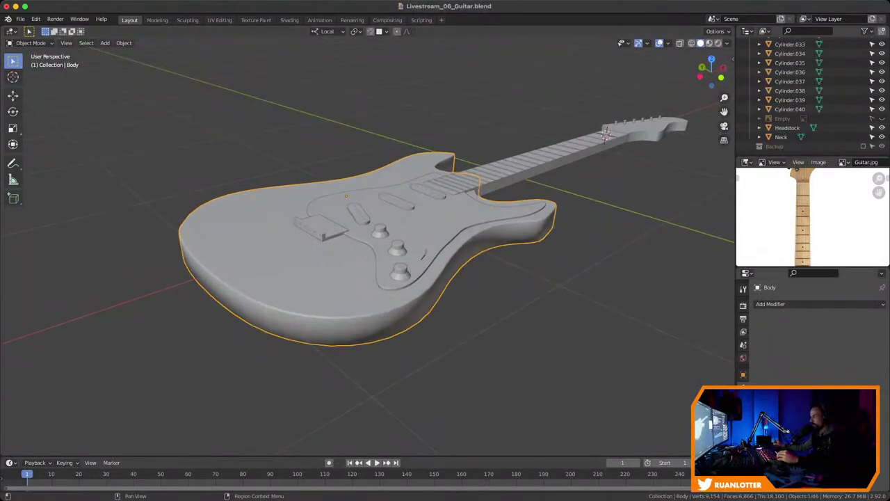
left_click(742, 388)
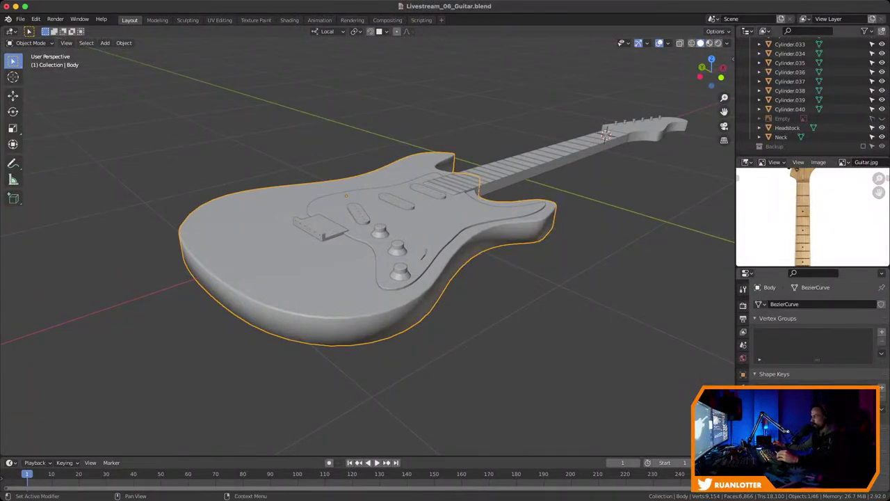
scroll(813, 334, "down", 1)
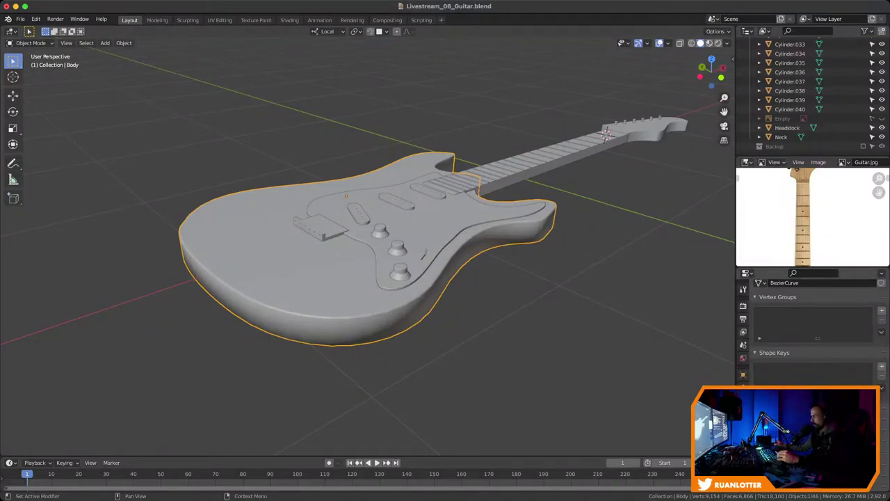
scroll(814, 327, "down", 1)
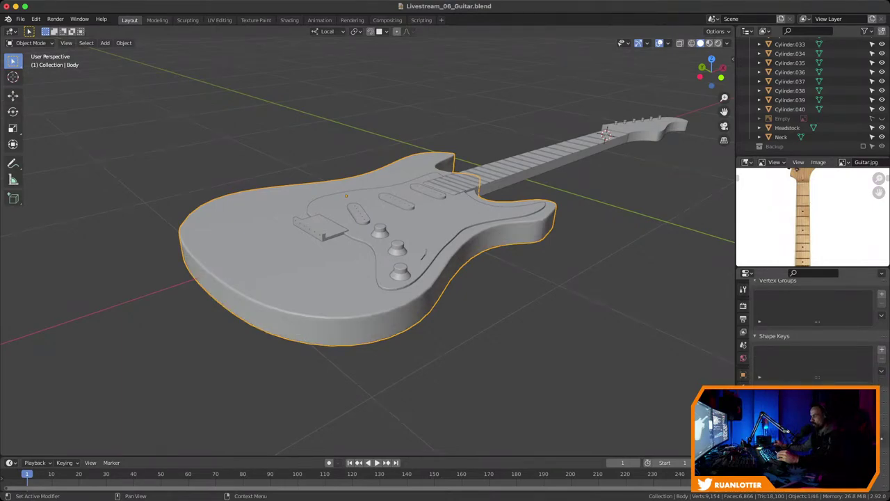
scroll(366, 247, "up", 3)
middle_click_drag(366, 247, 341, 188, "shift")
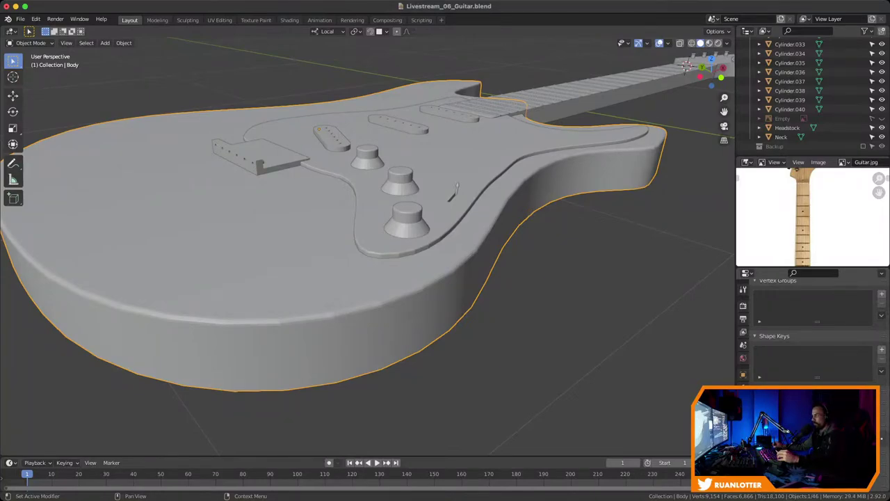
key("ctrl+z")
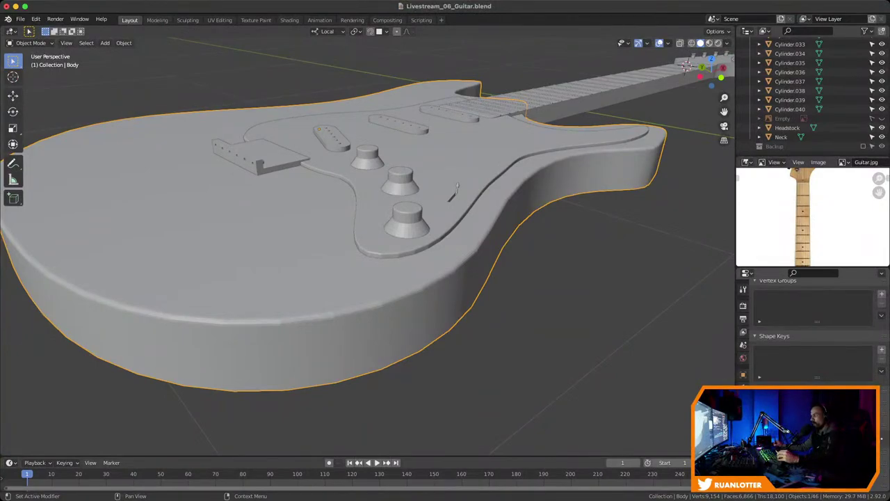
scroll(368, 247, "down", 2)
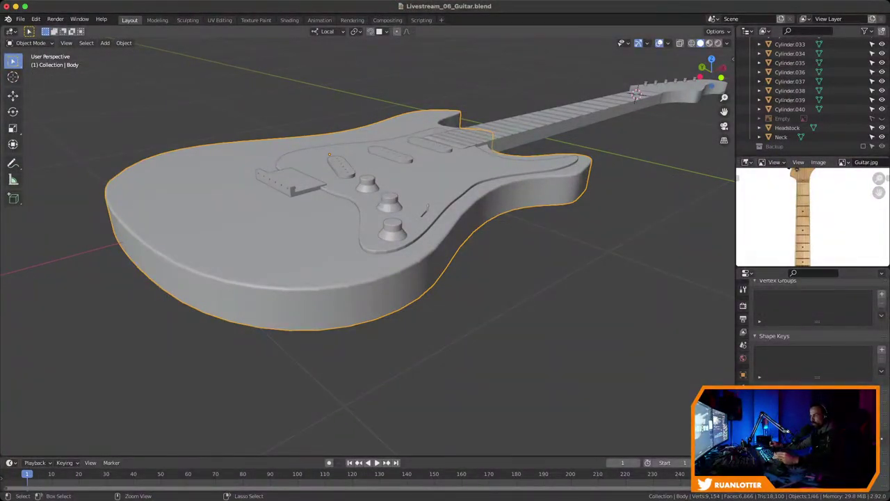
key("ctrl+Right")
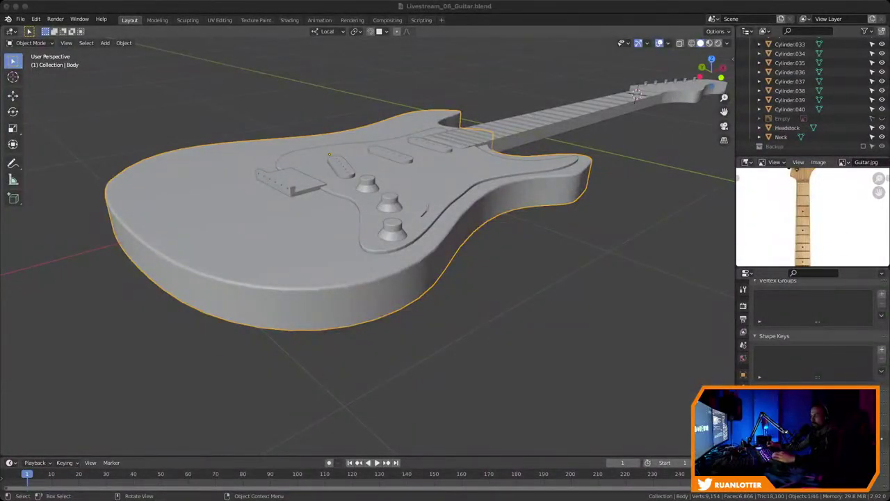
key("super+Tab")
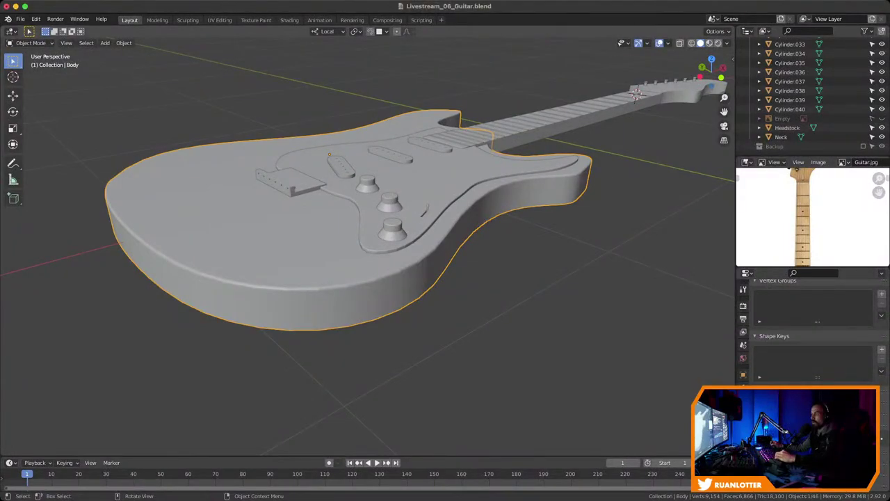
Select the bridge and examine it up close, along with the whole guitar from the body and headstock ends
middle_click_drag(367, 248, 310, 243)
scroll(367, 248, "down", 1)
scroll(355, 237, "up", 2)
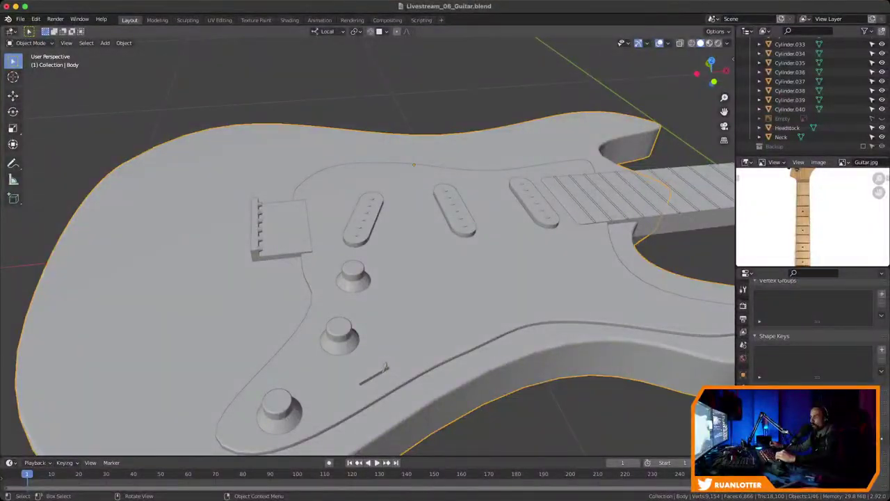
left_click(282, 229)
middle_click_drag(281, 229, 328, 221, "shift")
scroll(369, 232, "up", 5)
scroll(323, 233, "down", 3)
key("KP_Decimal")
scroll(292, 209, "down", 4)
scroll(368, 246, "down", 2)
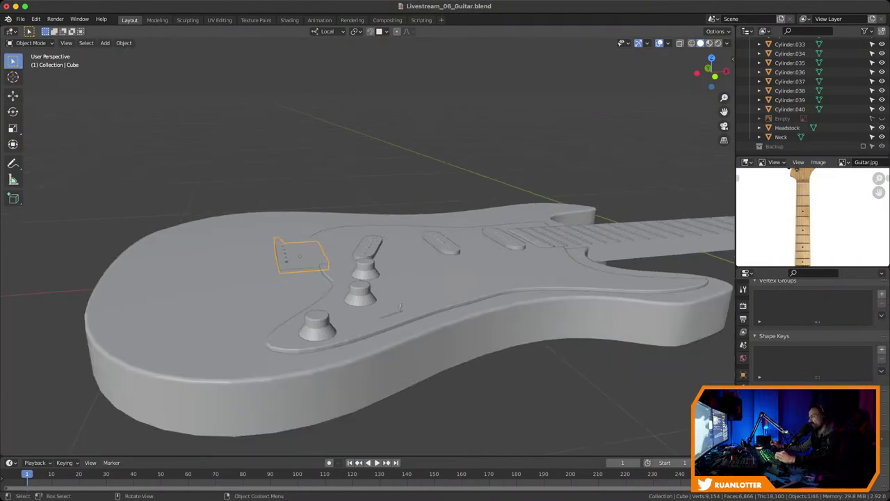
middle_click_drag(368, 246, 276, 299)
scroll(368, 247, "down", 2)
middle_click_drag(651, 170, 493, 276)
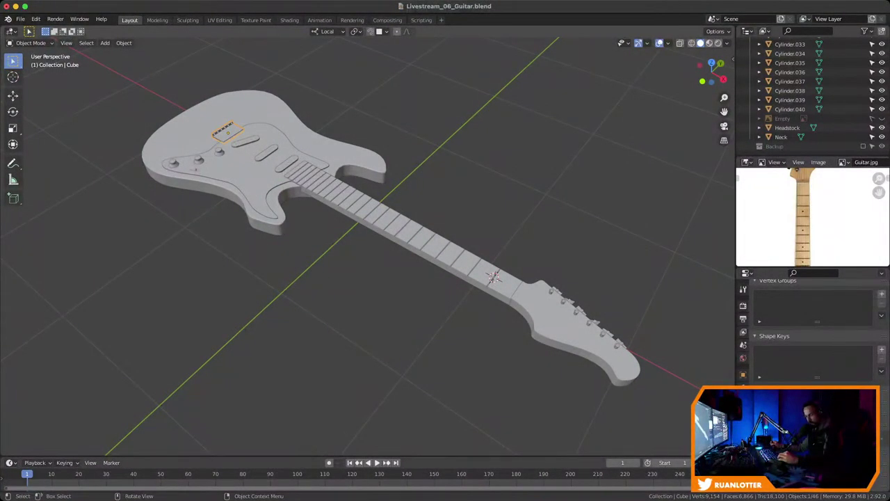
middle_click_drag(493, 276, 664, 256)
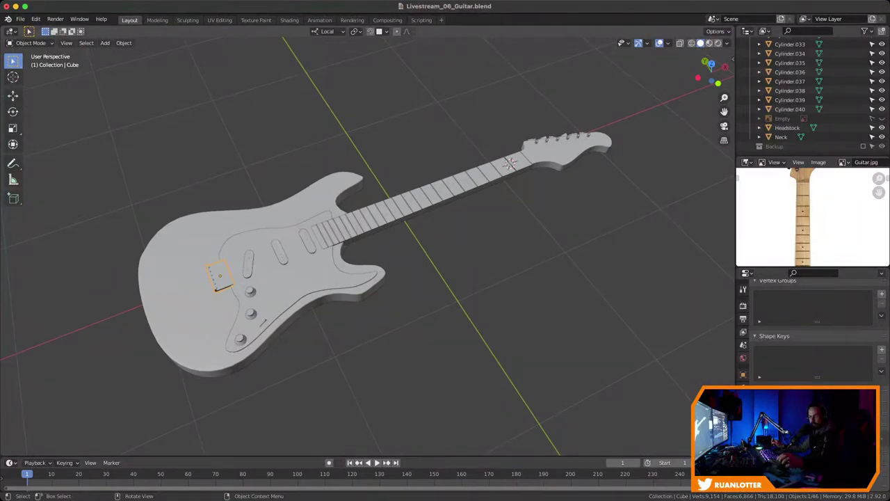